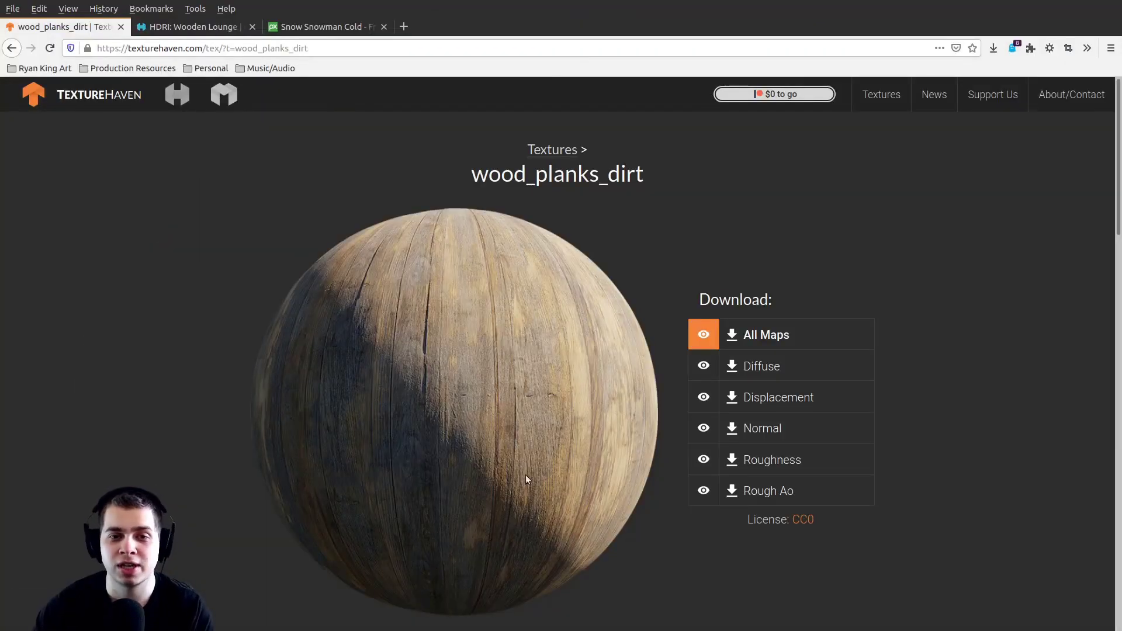
# Show the download sizes available for all maps of the wood_planks_dirt texture
pyautogui.moveTo(460, 181); pyautogui.dragTo(648, 176)
pyautogui.click(648, 177)
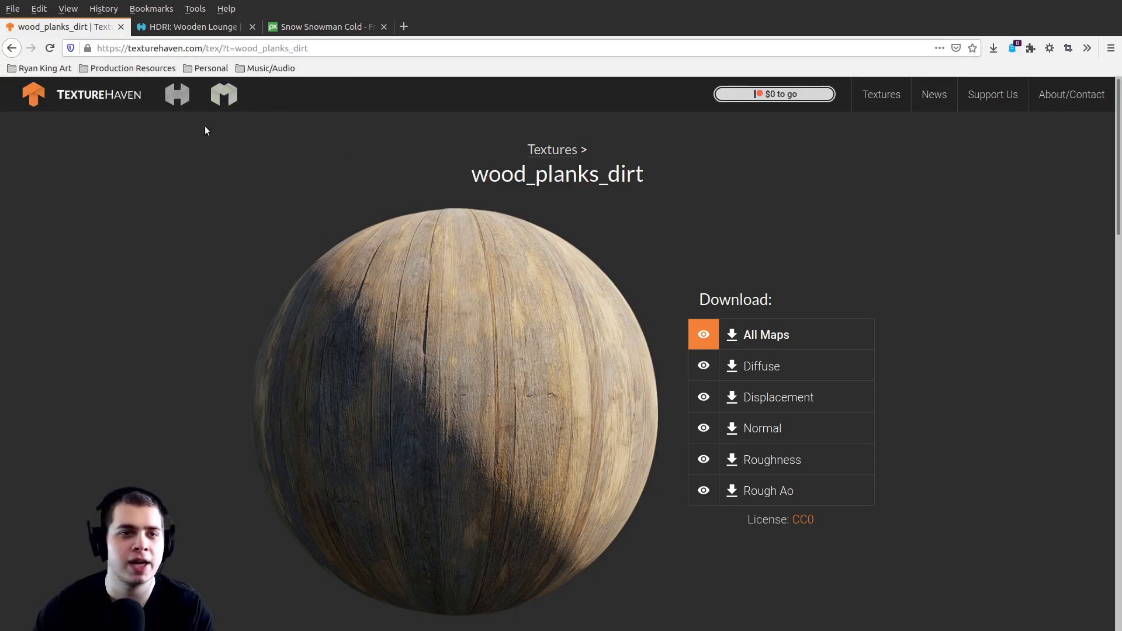
pyautogui.click(767, 335)
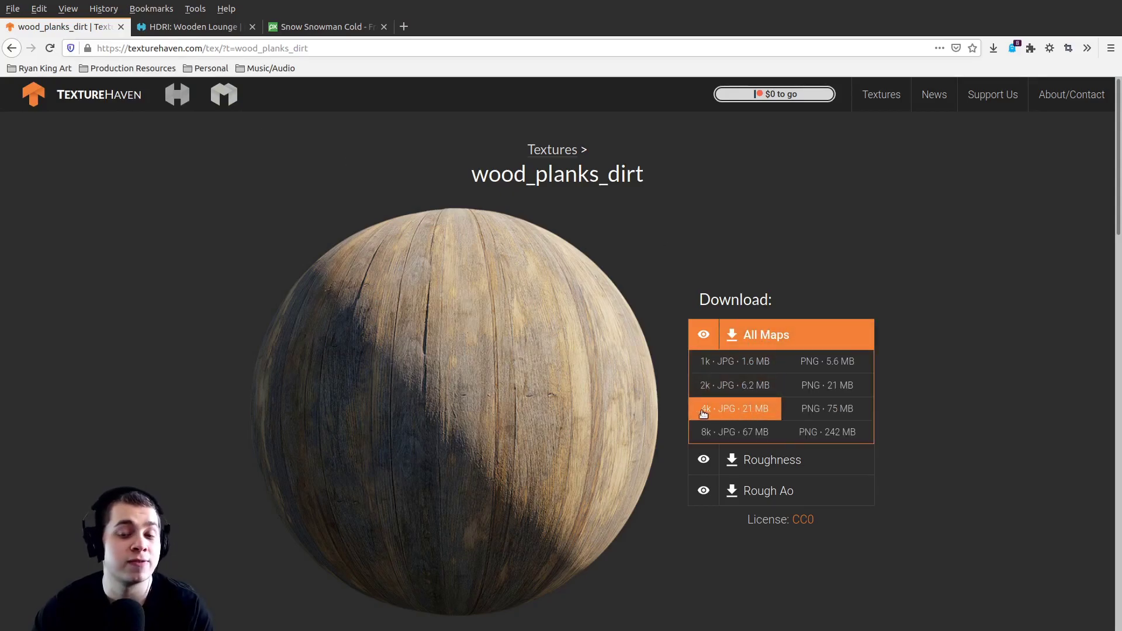
# Go to the Wooden Lounge HDRI page and review its available HDR download resolutions
pyautogui.hotkey('ctrl', 'Tab')
pyautogui.scroll(3, 618, 202)
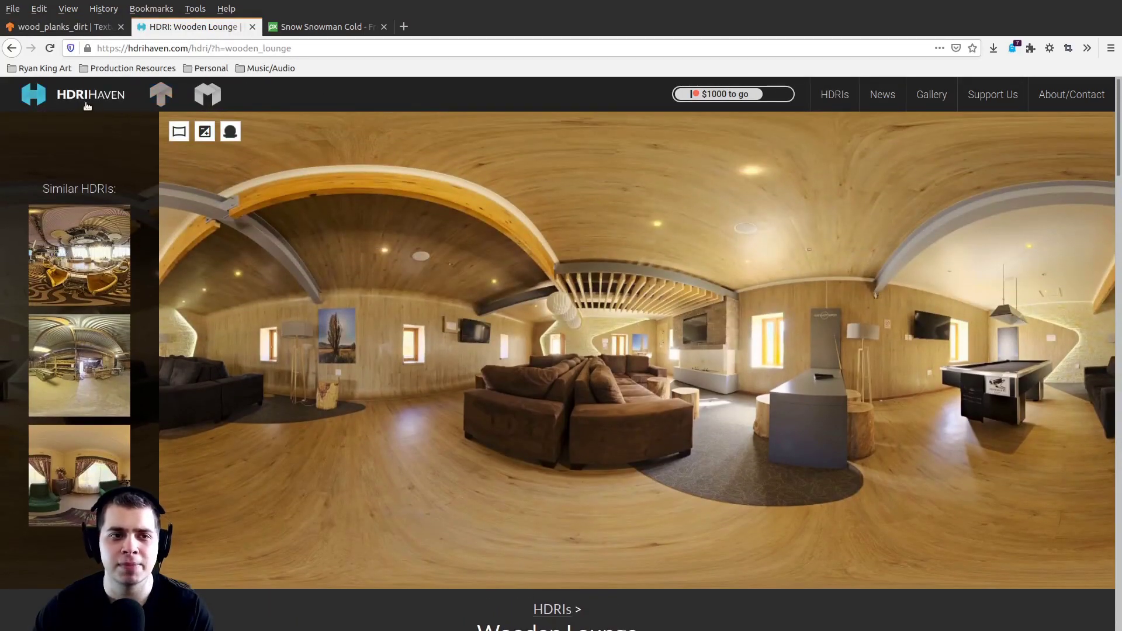
pyautogui.scroll(-3, 630, 299)
pyautogui.scroll(-3, 629, 350)
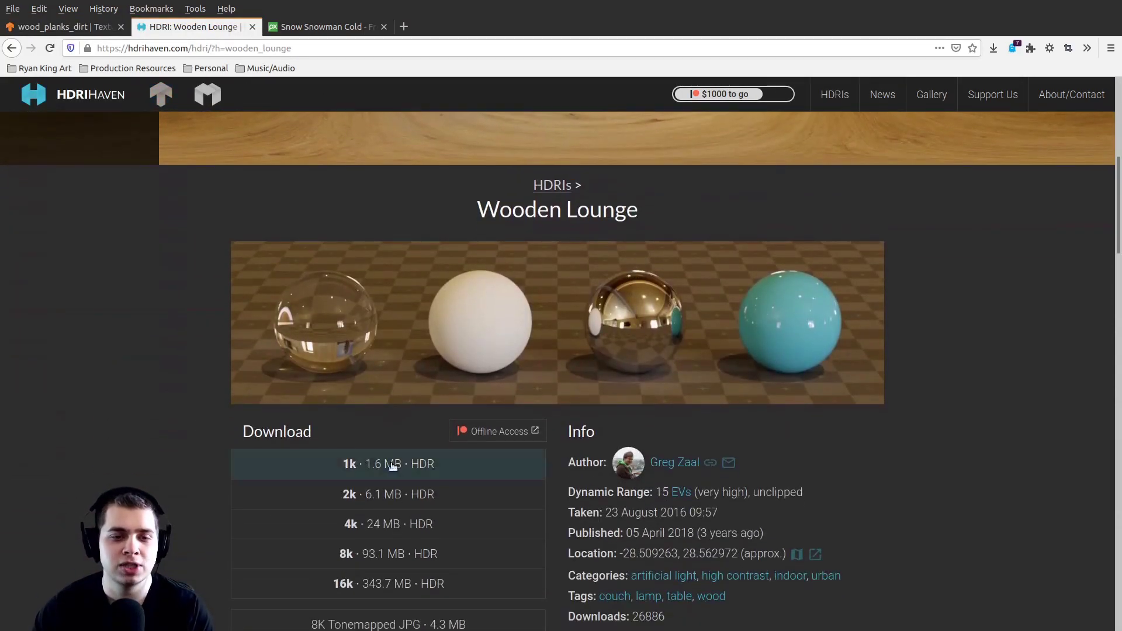
pyautogui.scroll(-1, 401, 465)
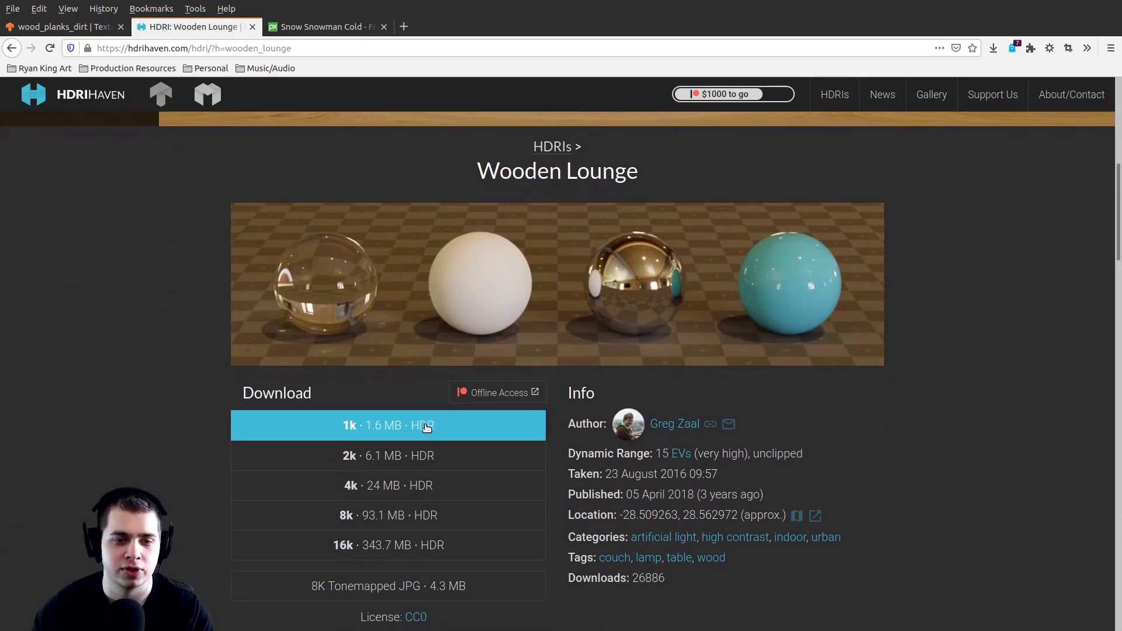
# Show the free download sizes of the Pixabay snowman image and revisit the texture and HDRI pages
pyautogui.click(304, 26)
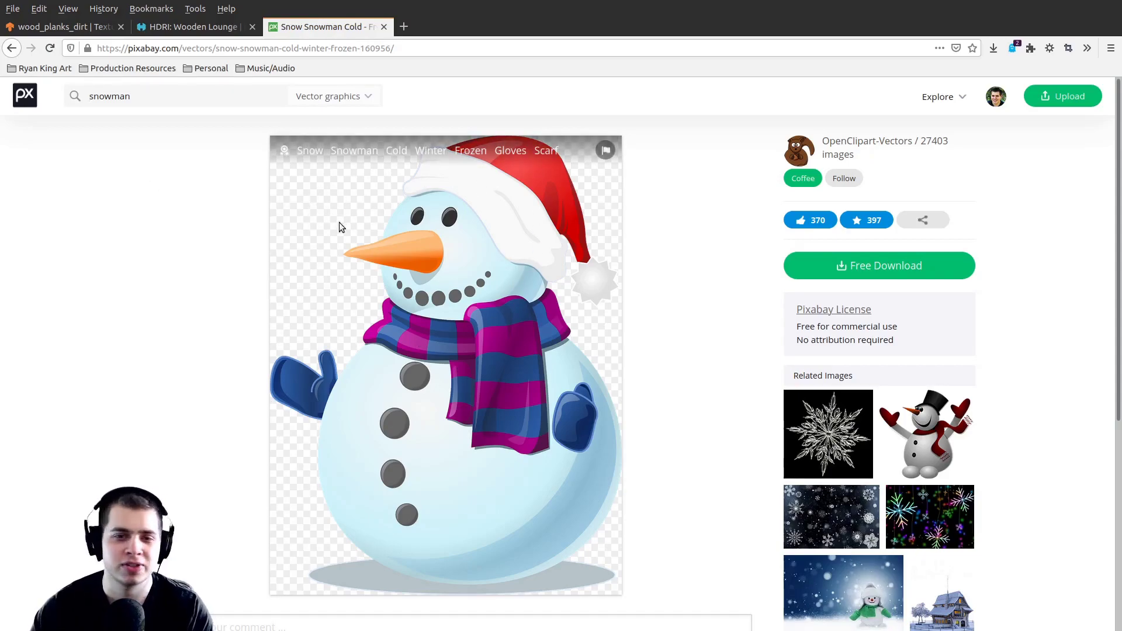
pyautogui.click(839, 264)
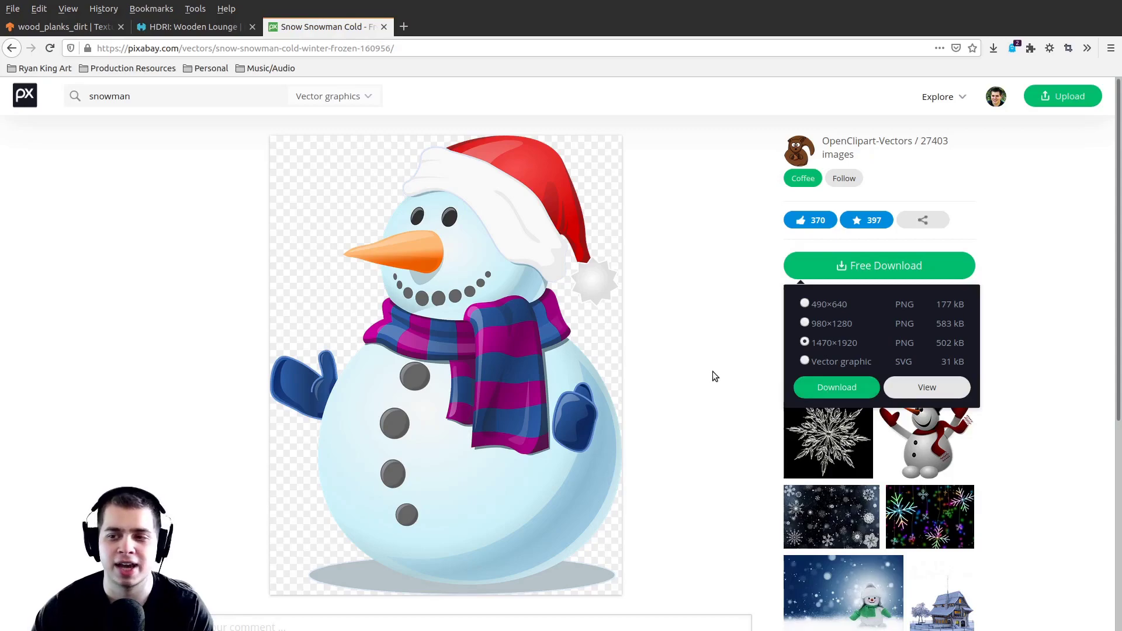
pyautogui.click(193, 27)
pyautogui.click(48, 27)
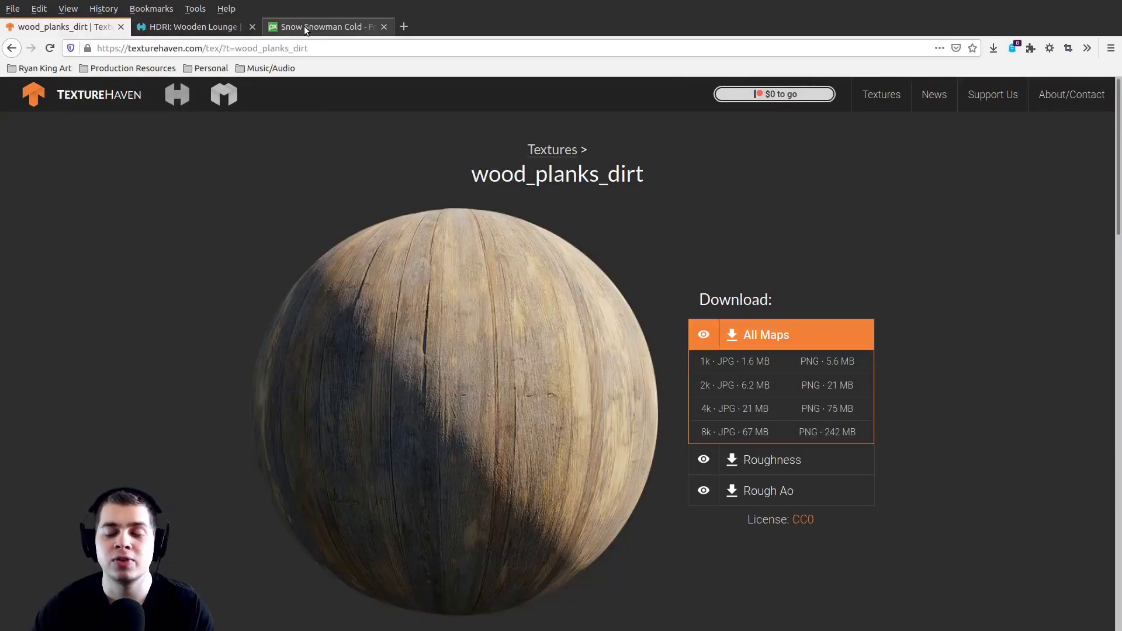
pyautogui.click(320, 28)
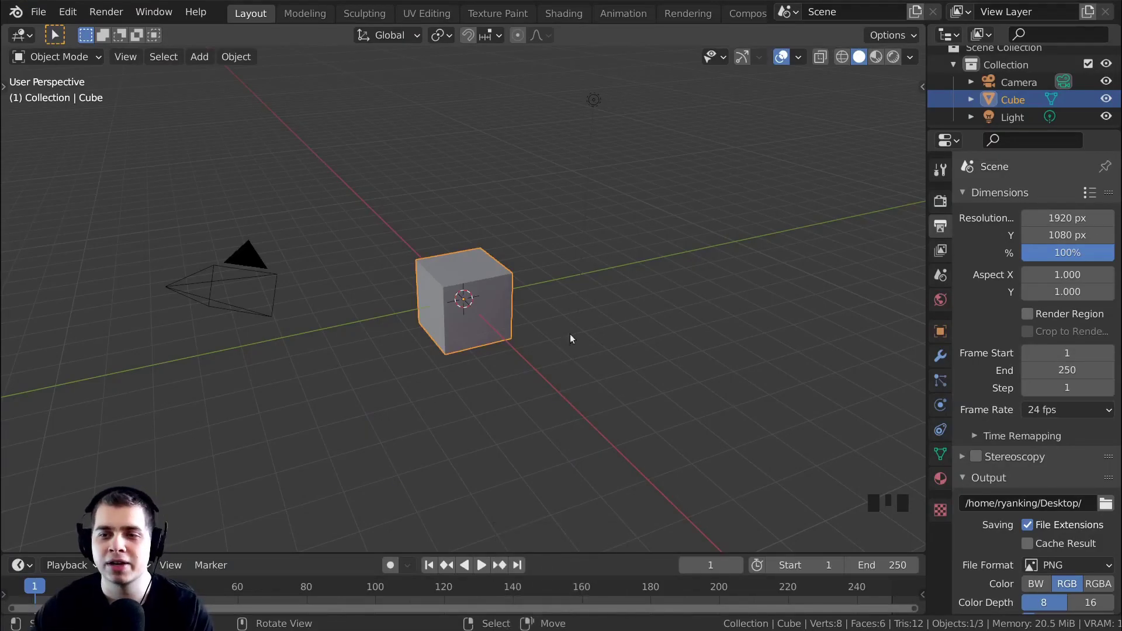
# In Blender, set the scene's color management view transform to Filmic and the look to High Contrast
pyautogui.click(940, 201)
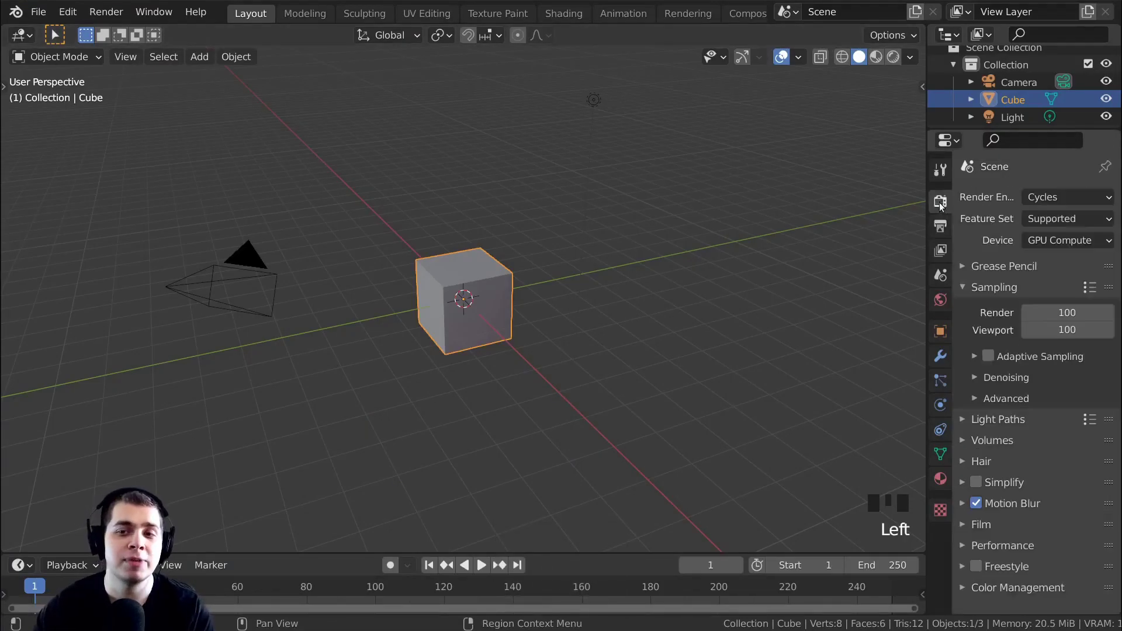
pyautogui.click(1052, 198)
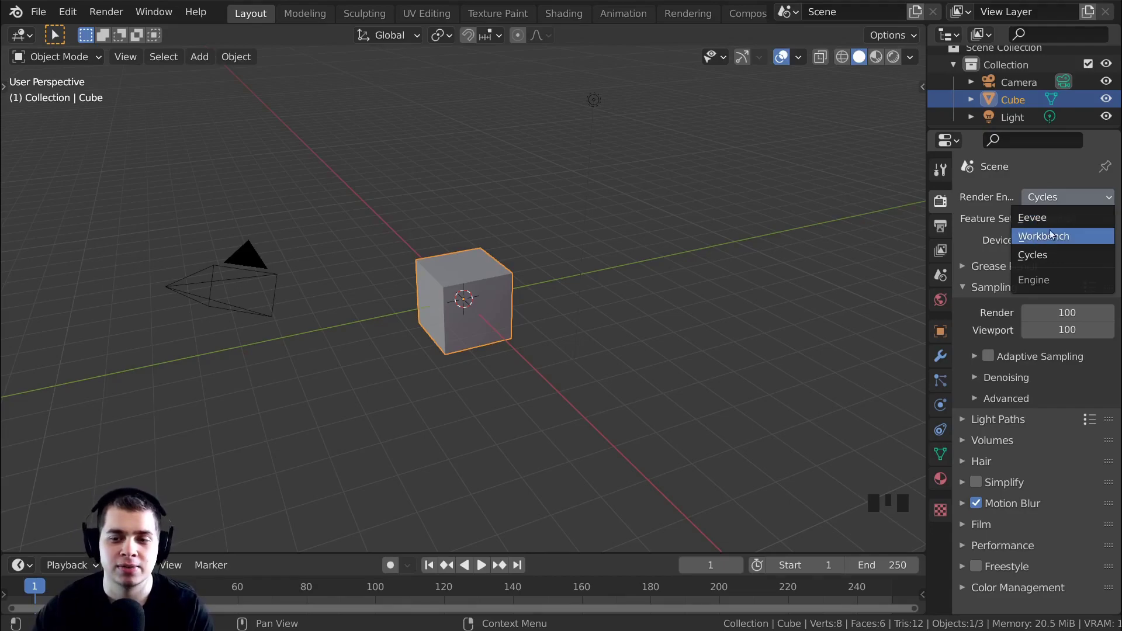
pyautogui.scroll(-4, 997, 494)
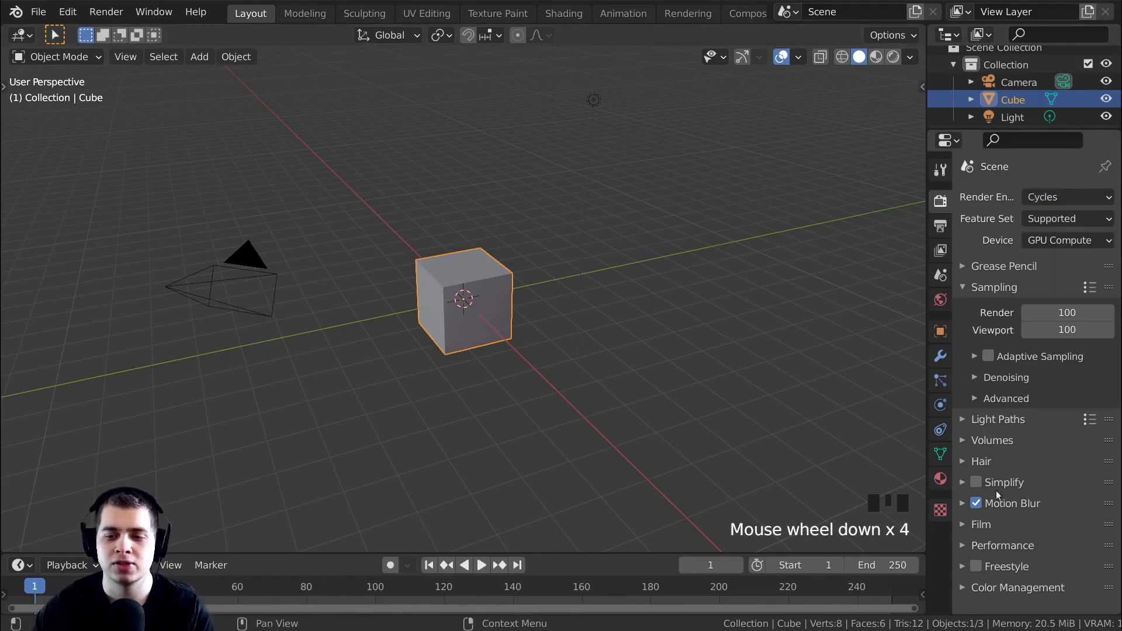
pyautogui.click(964, 589)
pyautogui.scroll(-7, 990, 488)
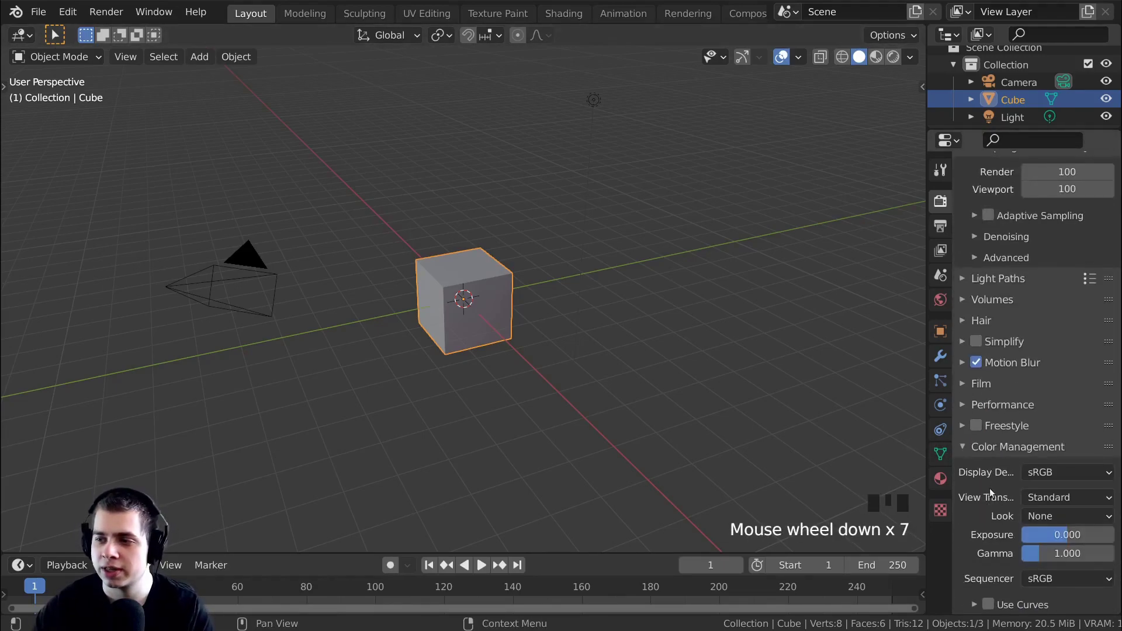
pyautogui.click(1053, 498)
pyautogui.click(1020, 461)
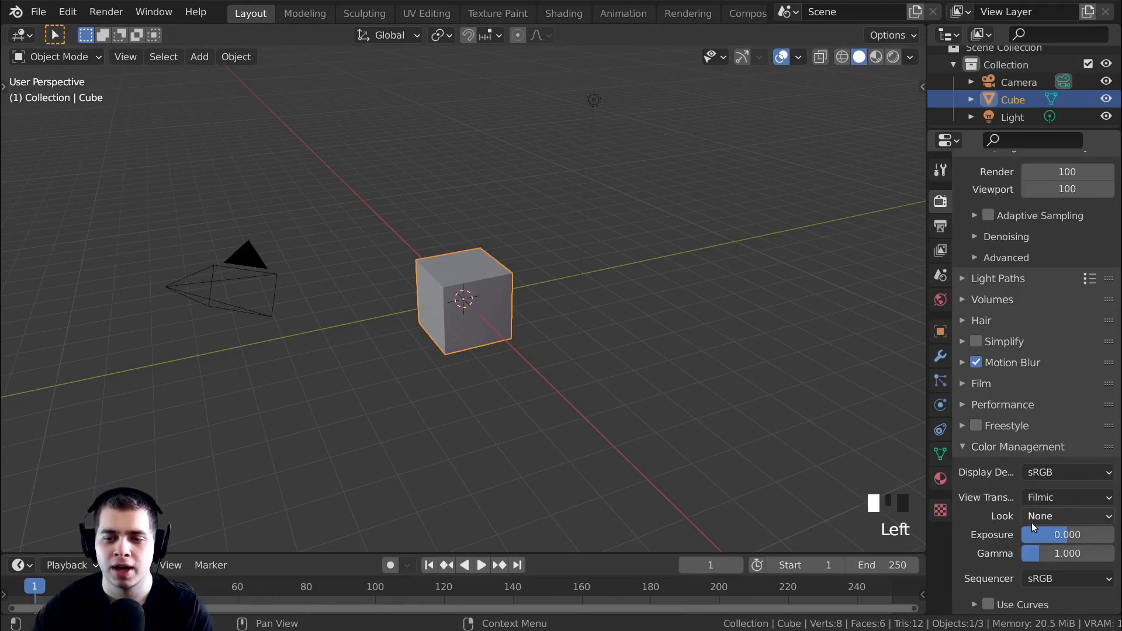
pyautogui.click(1056, 518)
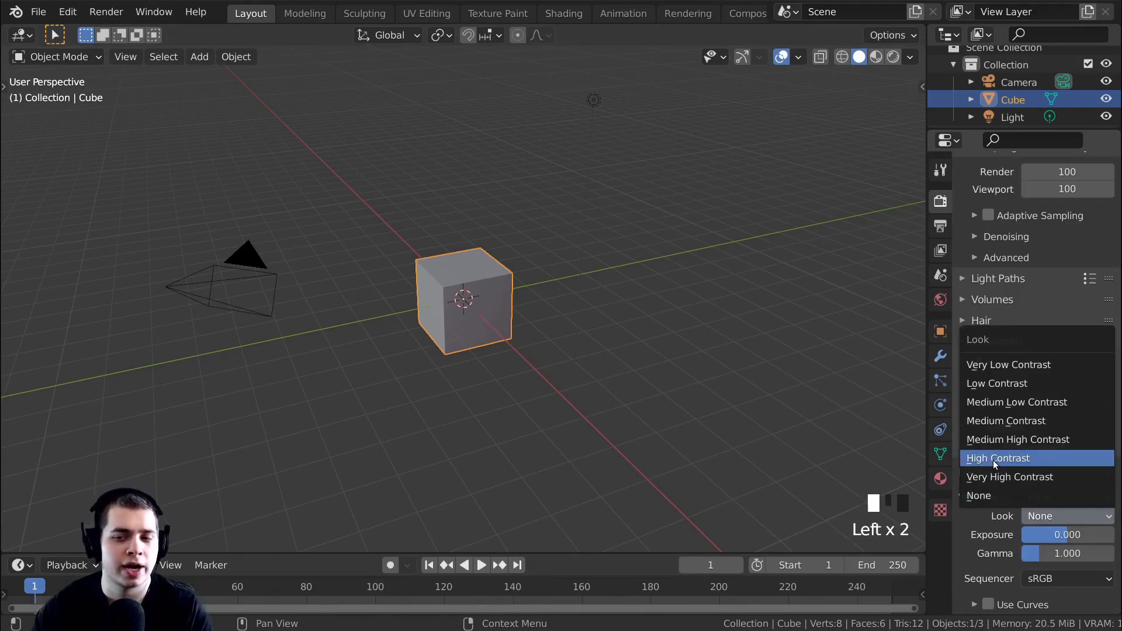
pyautogui.click(994, 459)
pyautogui.click(1054, 500)
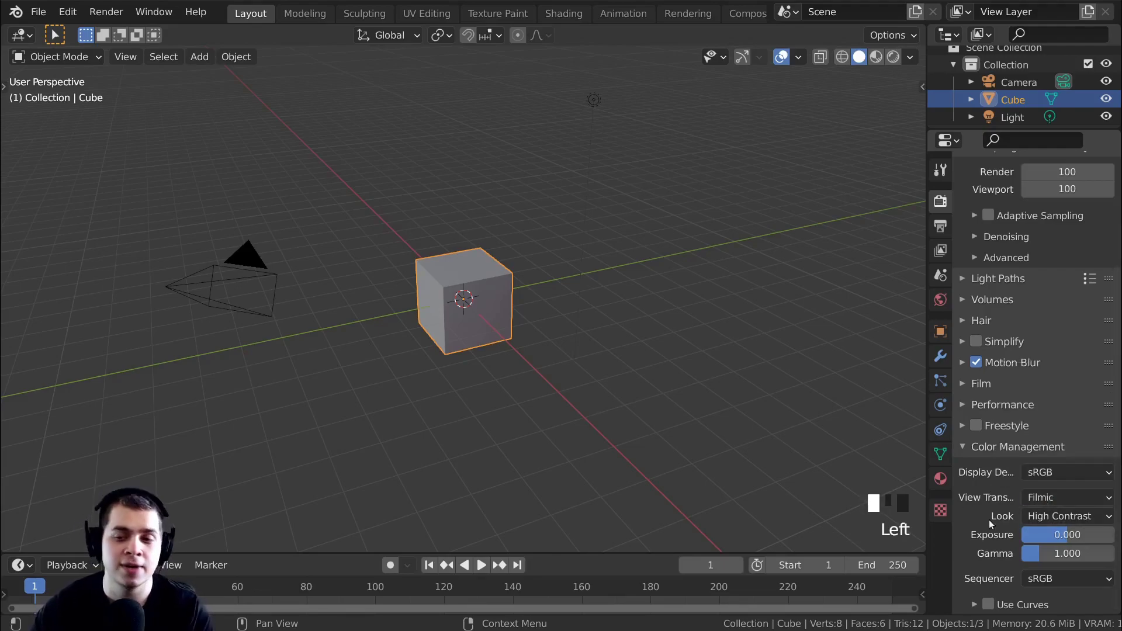
pyautogui.click(1070, 515)
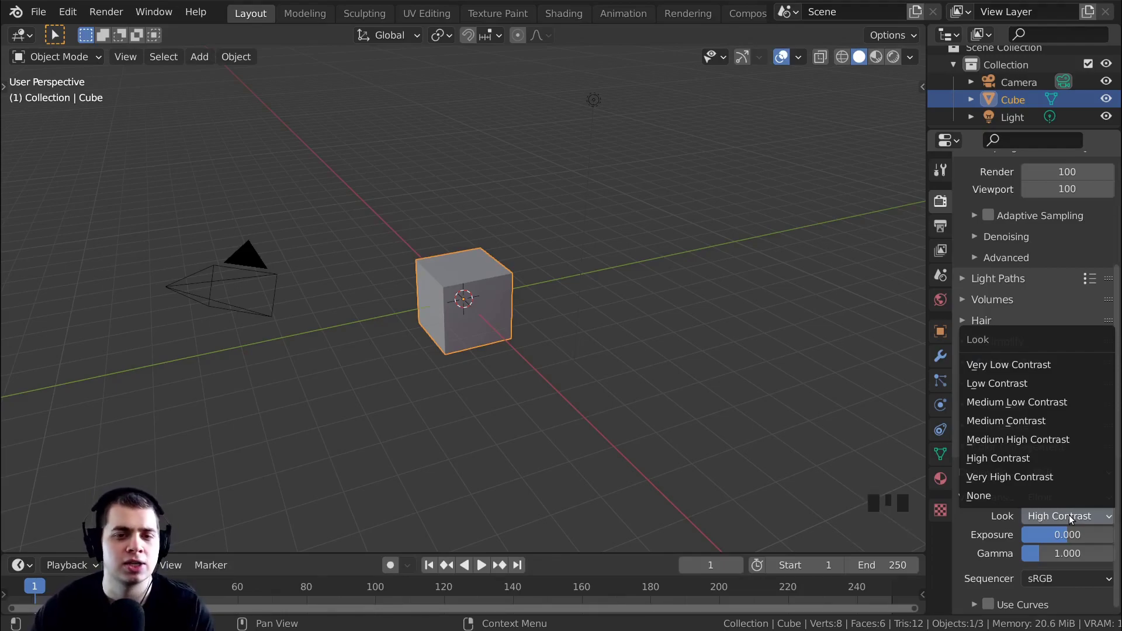
# Delete the default camera, cube and light, and collapse the timeline area
pyautogui.moveTo(708, 475); pyautogui.dragTo(920, 497, button='middle')
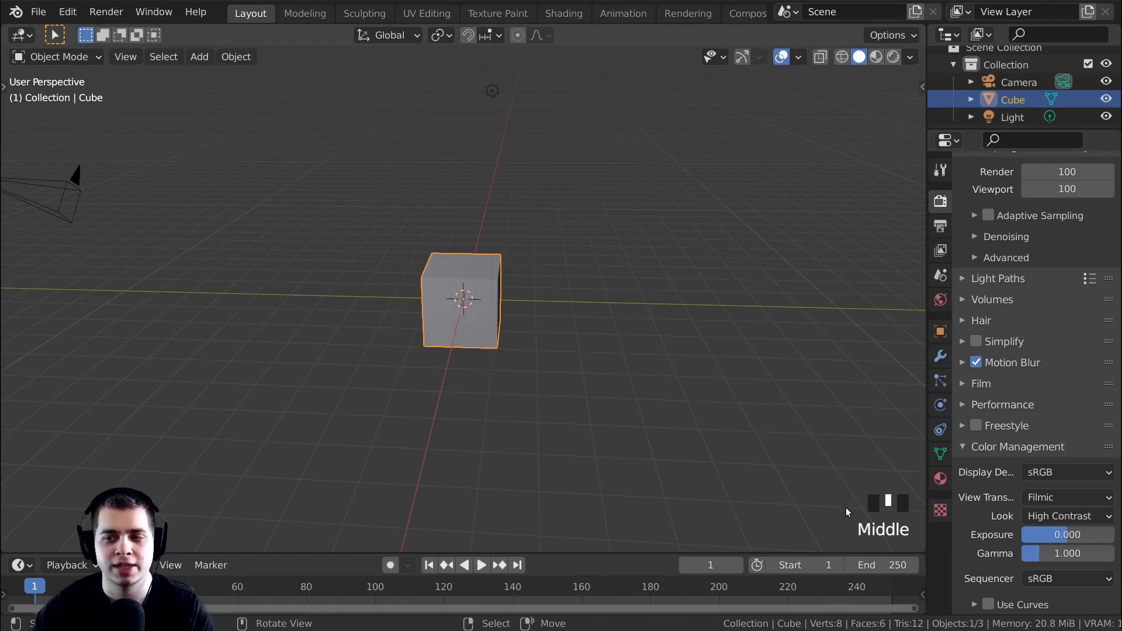
pyautogui.moveTo(789, 314); pyautogui.dragTo(799, 396, button='middle')
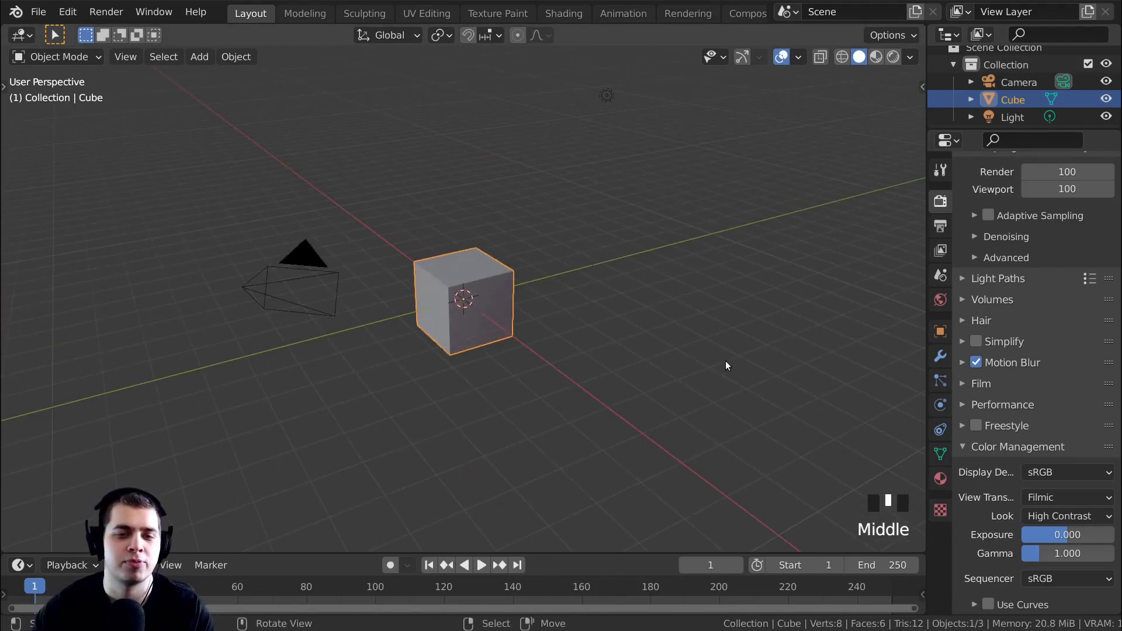
pyautogui.keyDown('shift'); pyautogui.moveTo(726, 362); pyautogui.dragTo(625, 278, button='middle'); pyautogui.keyUp('shift')
pyautogui.press('a')
pyautogui.press('a')
pyautogui.press('a')
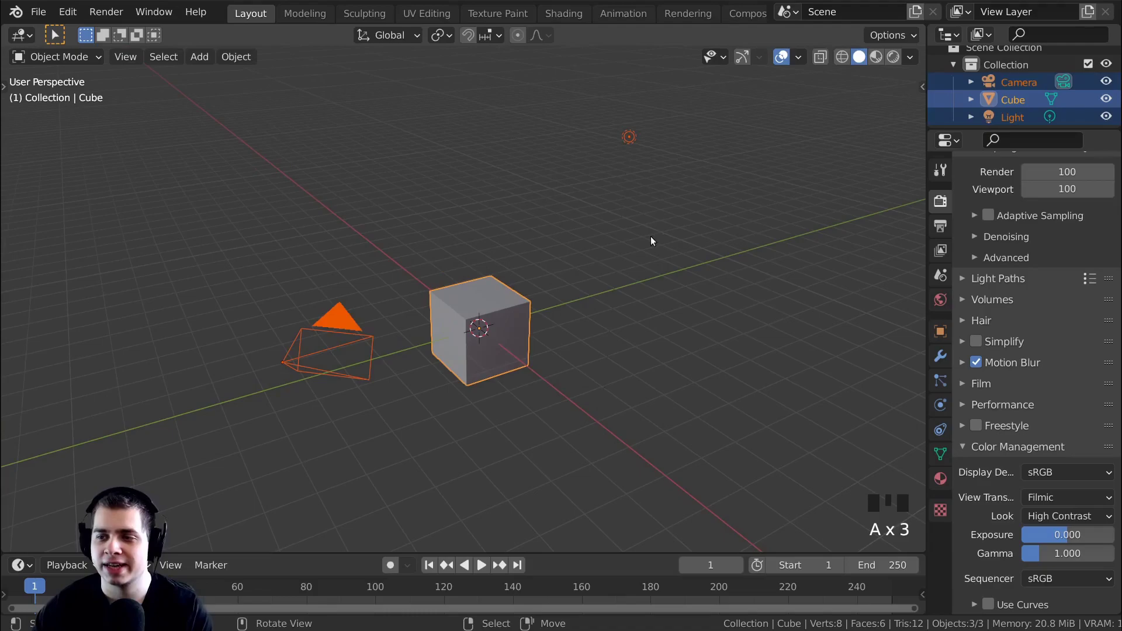
pyautogui.press('x')
pyautogui.click(485, 190)
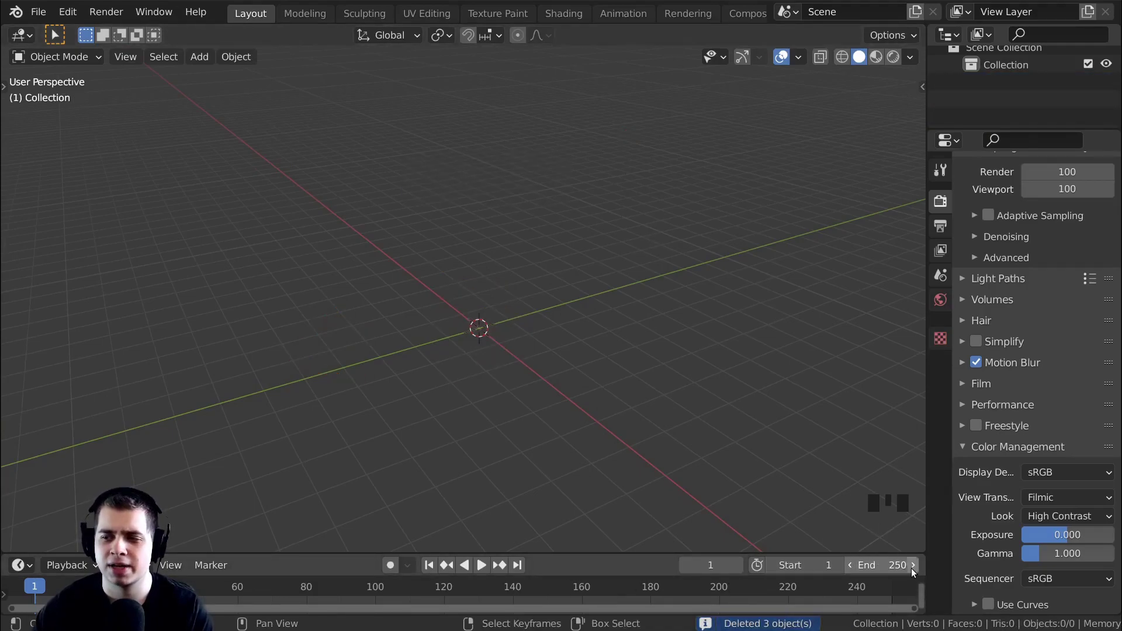
pyautogui.moveTo(919, 562); pyautogui.dragTo(893, 594)
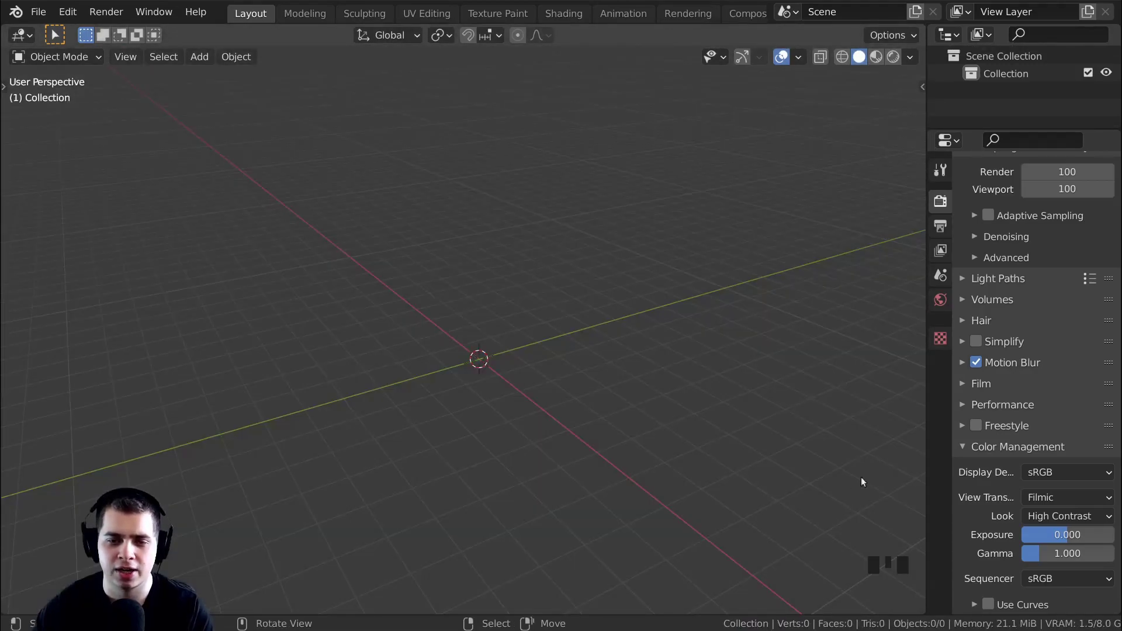
# Add a mesh circle at the world origin and set its vertex count to 14
pyautogui.keyDown('shift'); pyautogui.moveTo(576, 388); pyautogui.dragTo(544, 306, button='middle'); pyautogui.keyUp('shift')
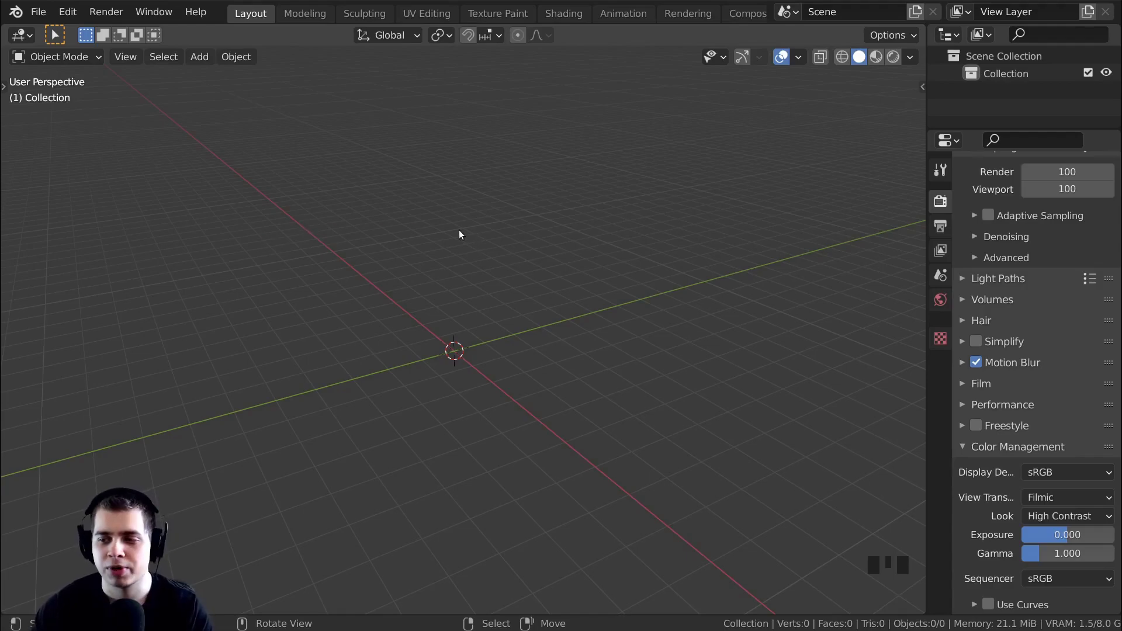
pyautogui.hotkey('shift', 'a')
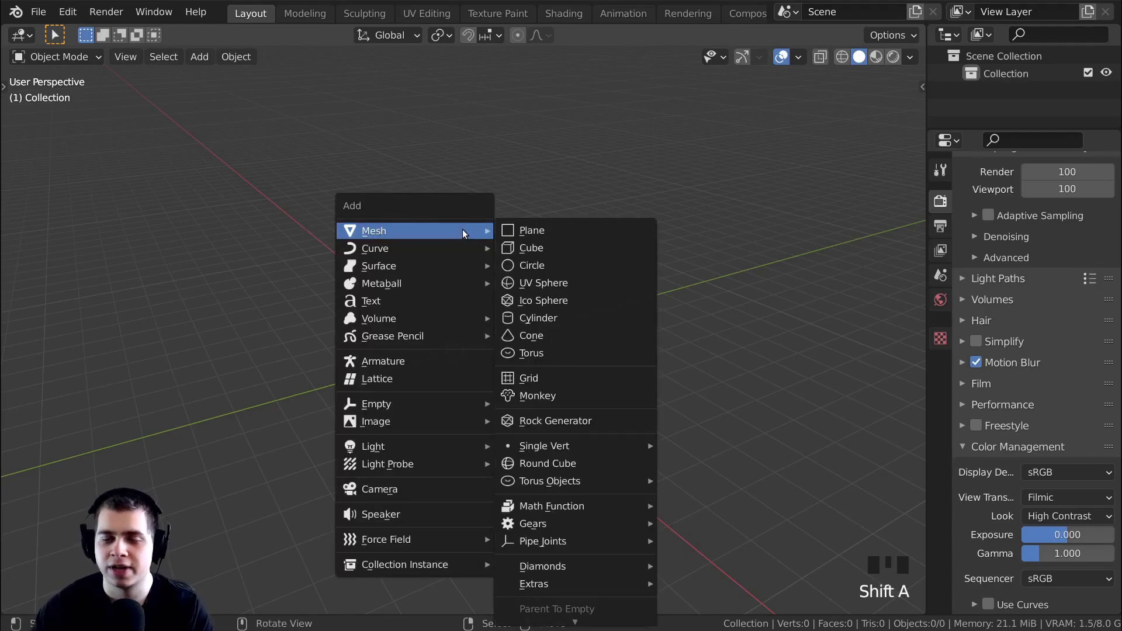
pyautogui.click(558, 268)
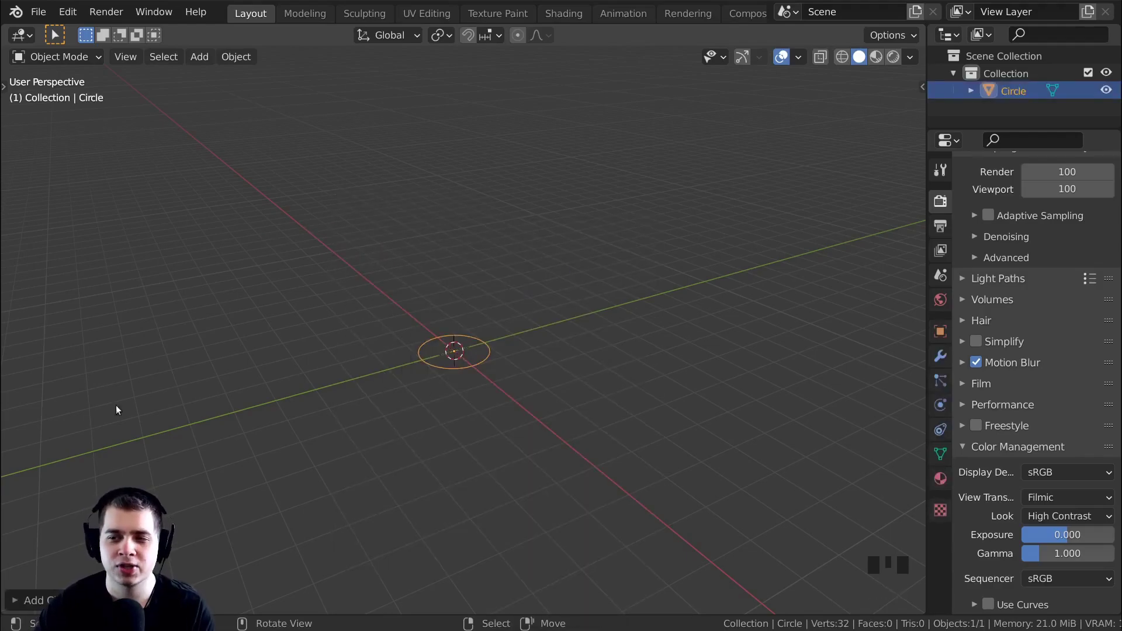
pyautogui.click(18, 601)
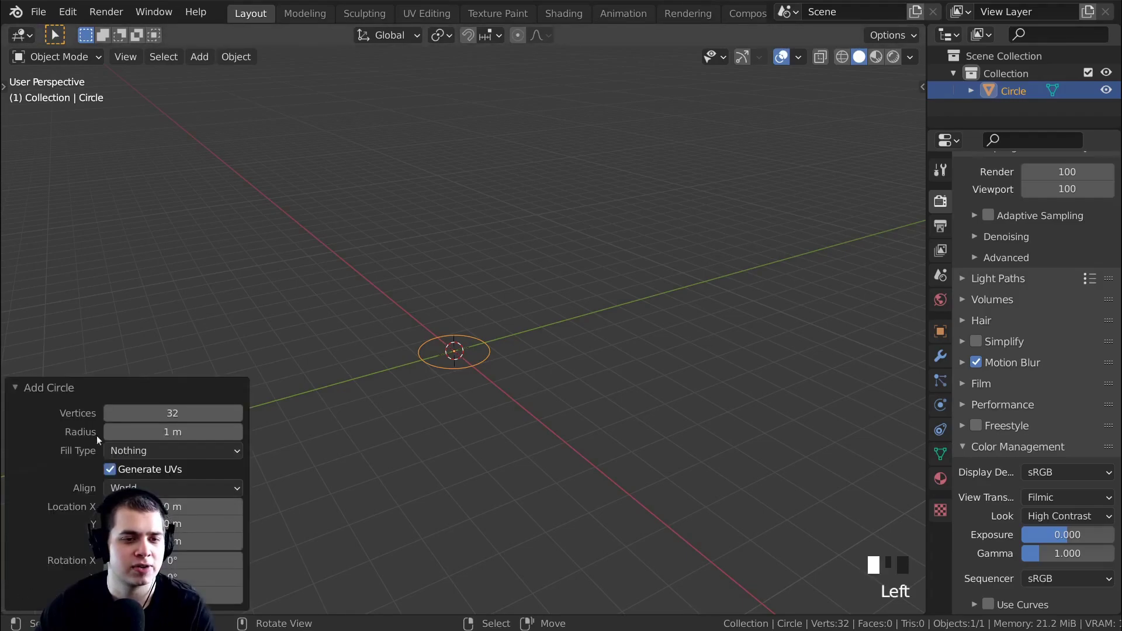
pyautogui.doubleClick(198, 416)
pyautogui.write('1')
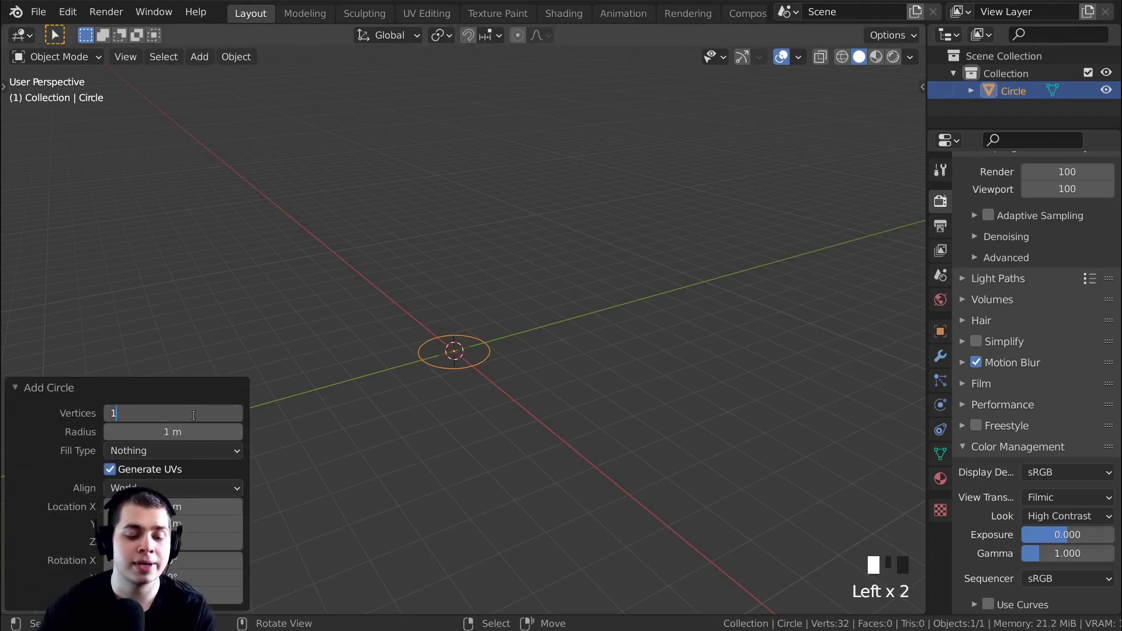
pyautogui.write('4')
pyautogui.press('Return')
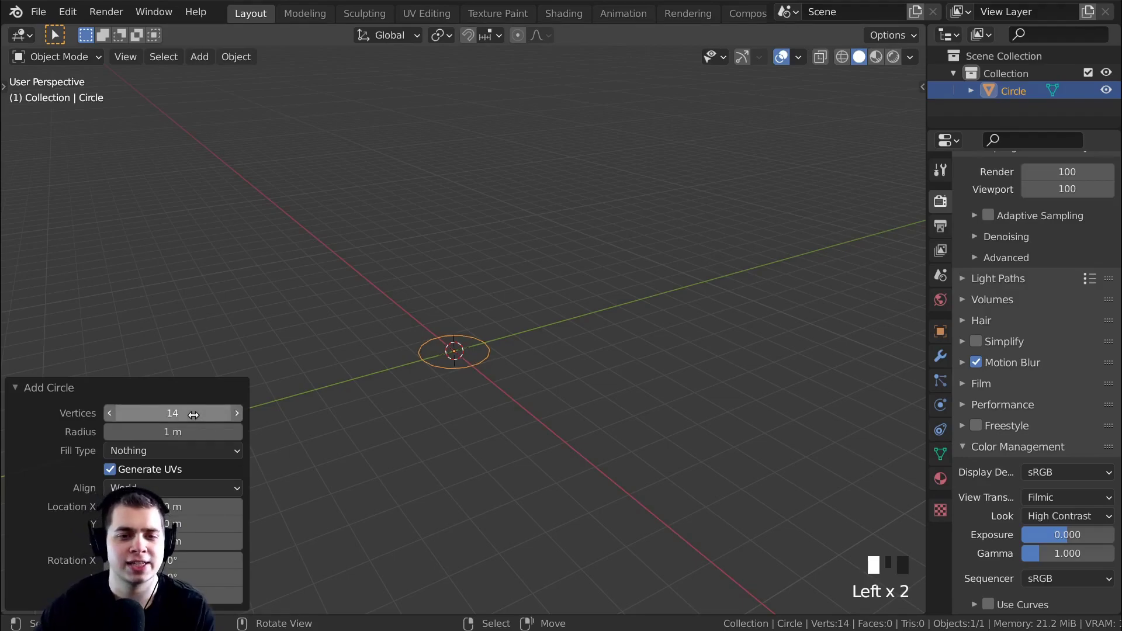
pyautogui.click(56, 382)
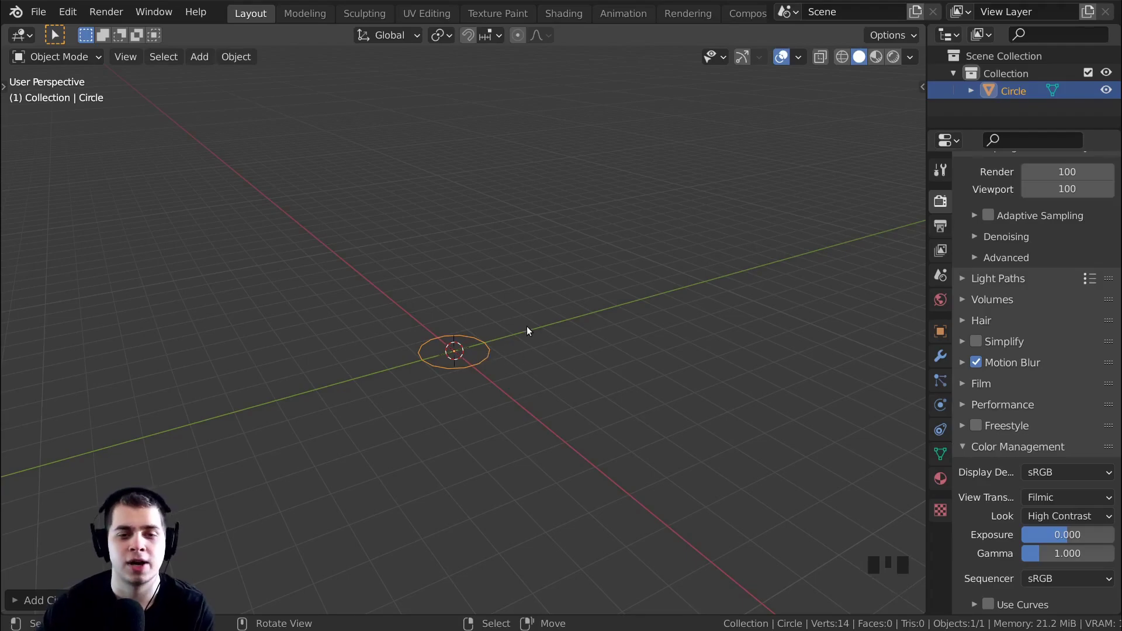
# Enter Edit Mode in the front view and scale up the whole circle
pyautogui.middleClick(559, 317)
pyautogui.press('KP_1')
pyautogui.scroll(2, 559, 318)
pyautogui.keyDown('shift'); pyautogui.moveTo(559, 317); pyautogui.dragTo(573, 308, button='middle'); pyautogui.keyUp('shift')
pyautogui.scroll(1, 556, 331)
pyautogui.scroll(-2, 576, 316)
pyautogui.press('Tab')
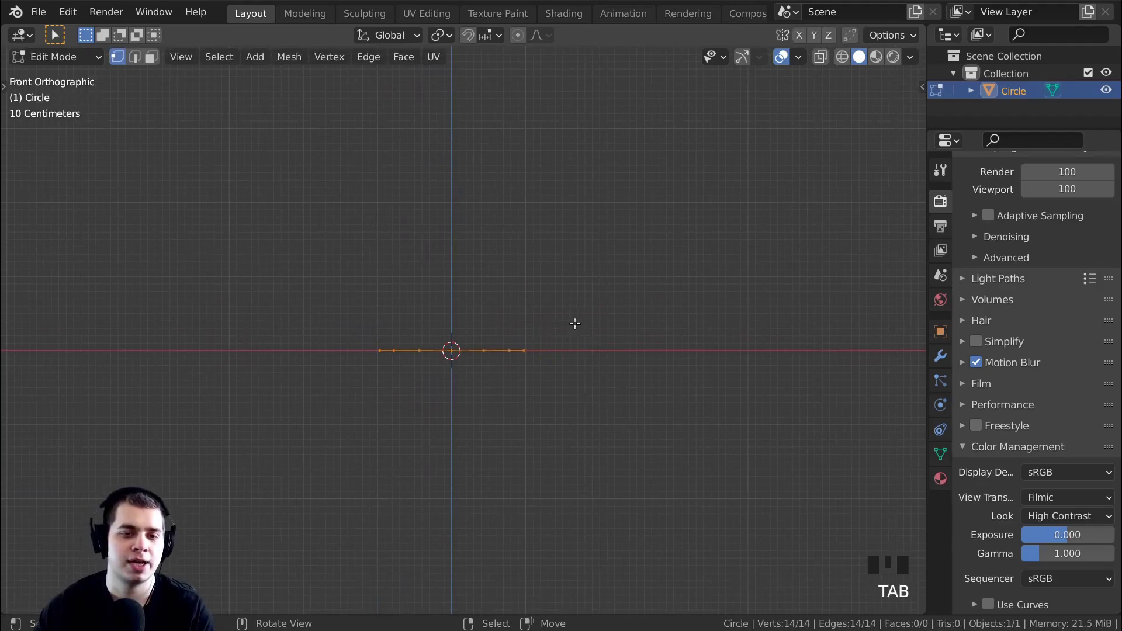
pyautogui.press('s')
pyautogui.click(698, 344)
# Extrude the circle upward about 1.7 m along Z and scale the top ring to about 1.2 for a flared shape
pyautogui.keyDown('shift'); pyautogui.moveTo(629, 330); pyautogui.dragTo(627, 353, button='middle'); pyautogui.keyUp('shift')
pyautogui.press('e')
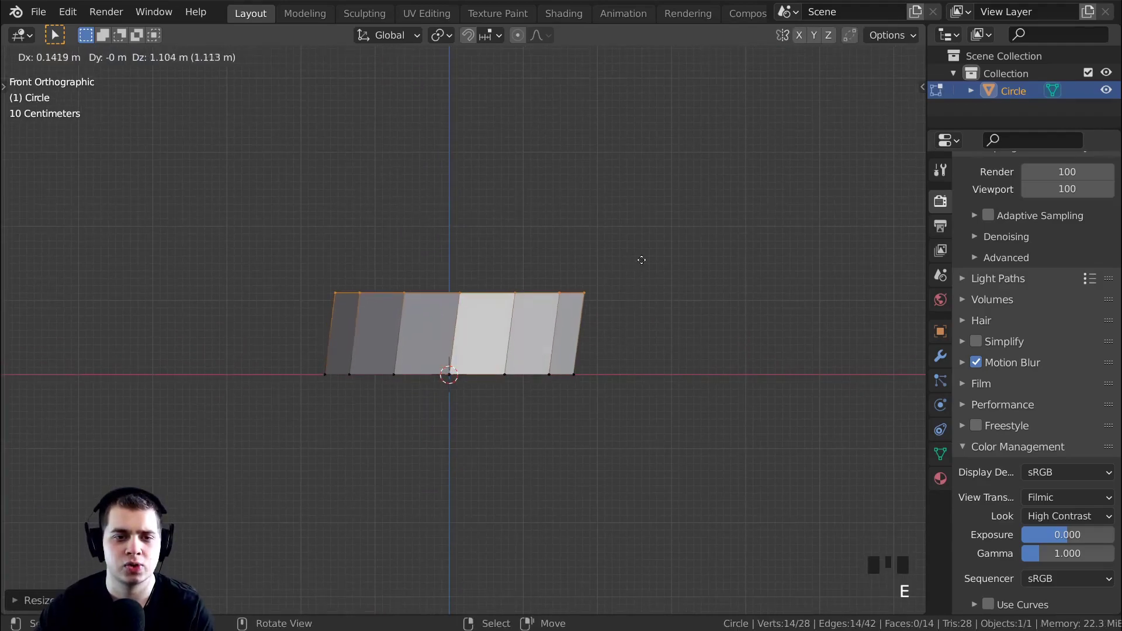
pyautogui.press('z')
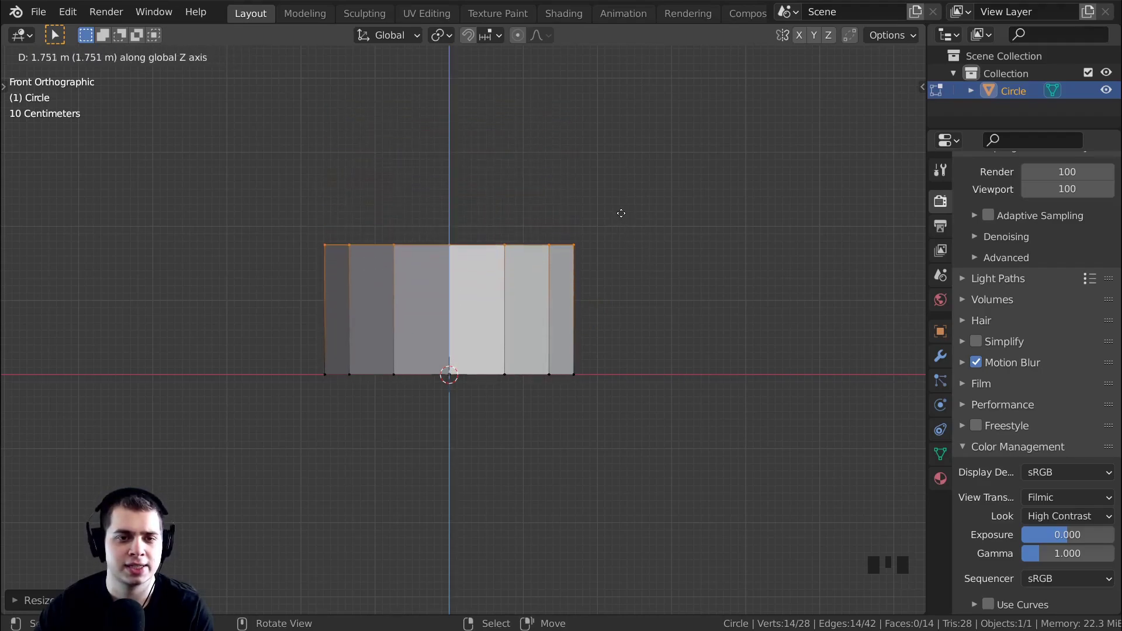
pyautogui.click(622, 220)
pyautogui.press('s')
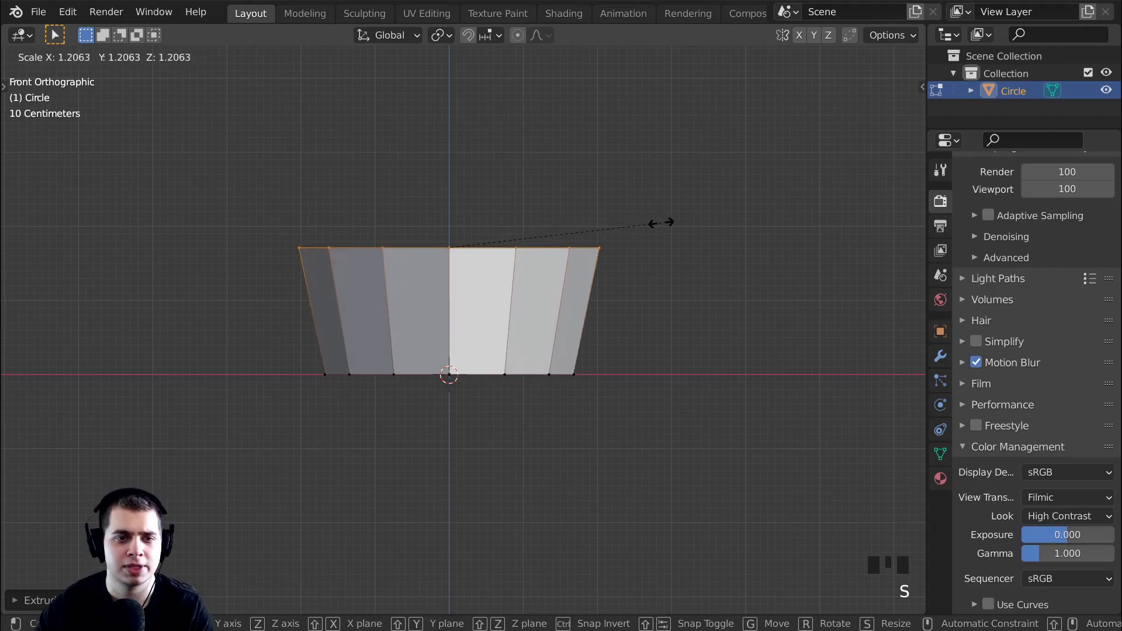
pyautogui.click(661, 223)
pyautogui.moveTo(660, 223); pyautogui.dragTo(619, 283, button='middle')
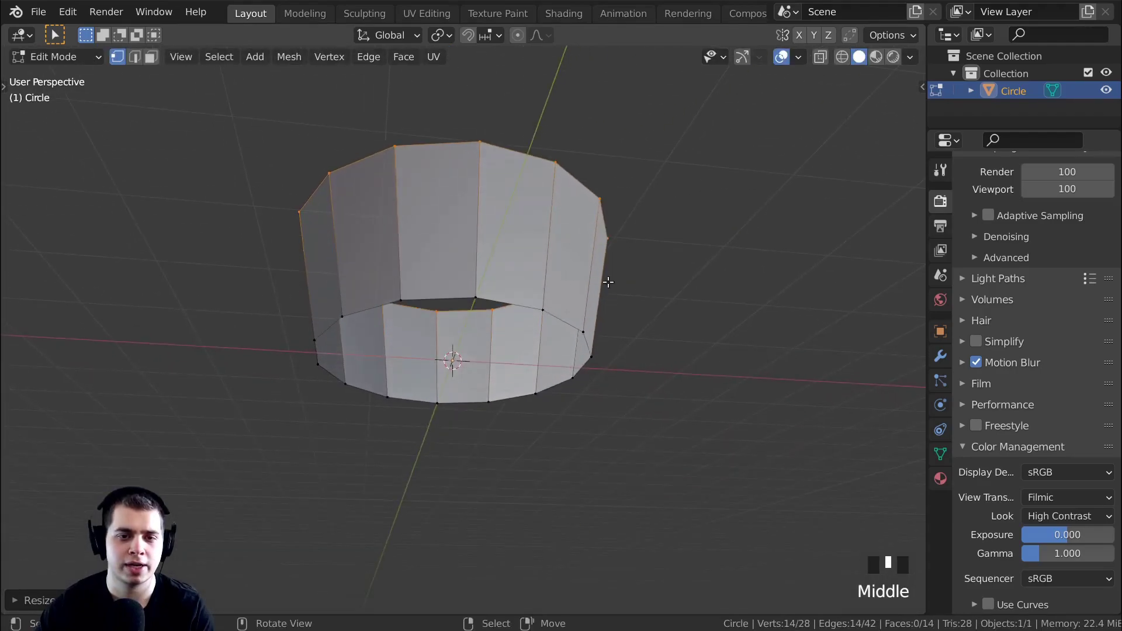
pyautogui.moveTo(535, 377); pyautogui.dragTo(533, 371, button='middle')
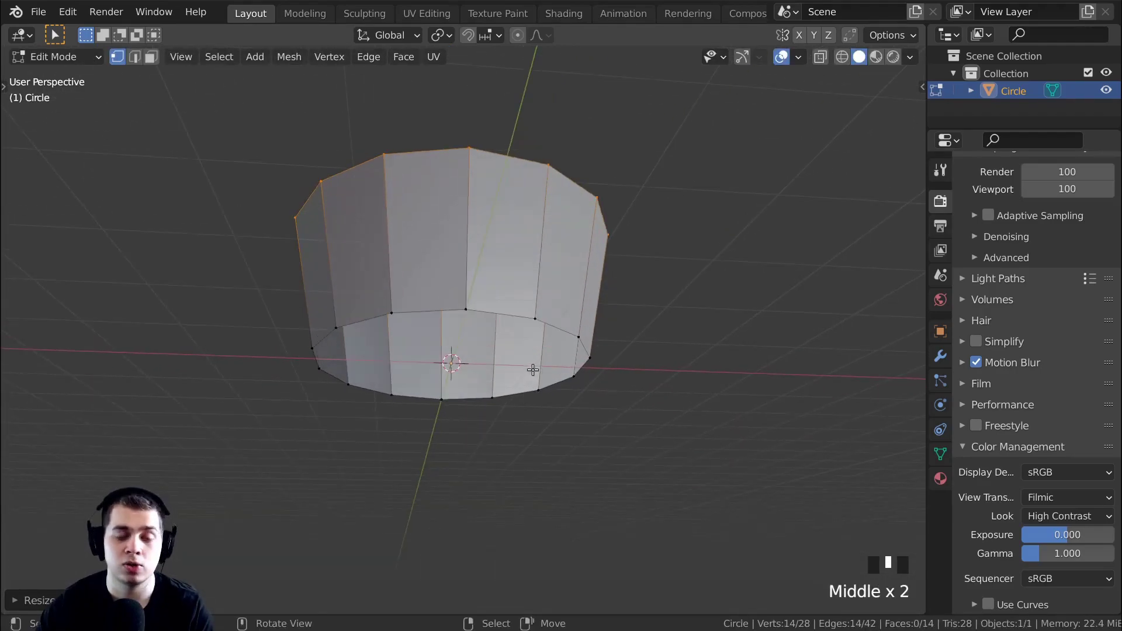
# Select the bottom edge ring and fill it with a face to close the base
pyautogui.keyDown('alt'); pyautogui.rightClick(510, 312); pyautogui.keyUp('alt')
pyautogui.moveTo(542, 271); pyautogui.dragTo(498, 260, button='middle')
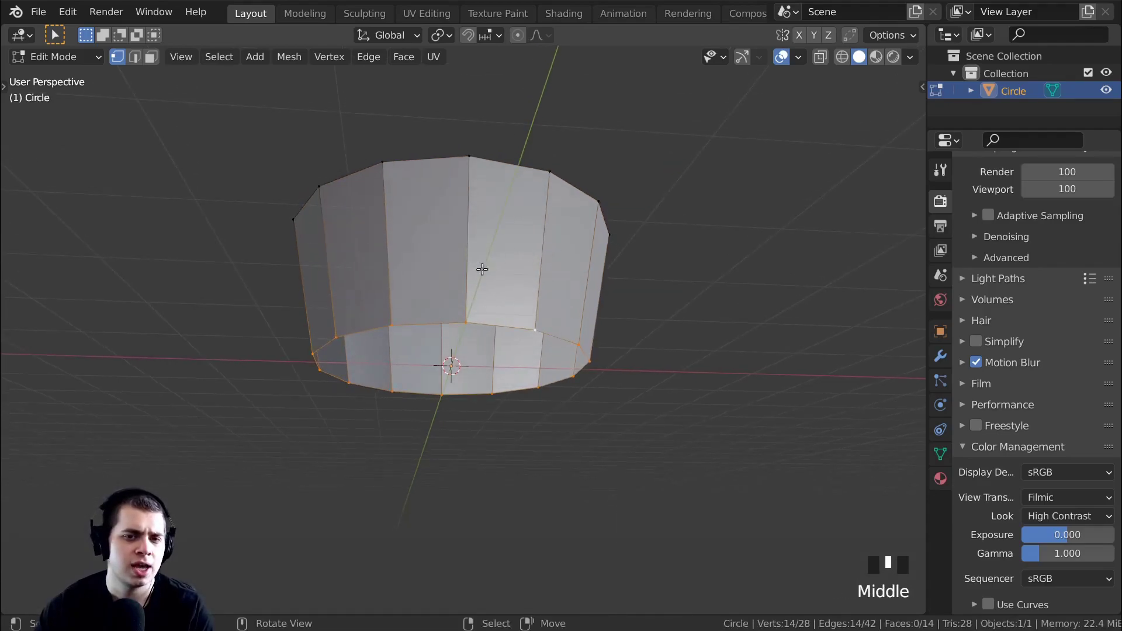
pyautogui.moveTo(476, 327); pyautogui.dragTo(469, 299, button='middle')
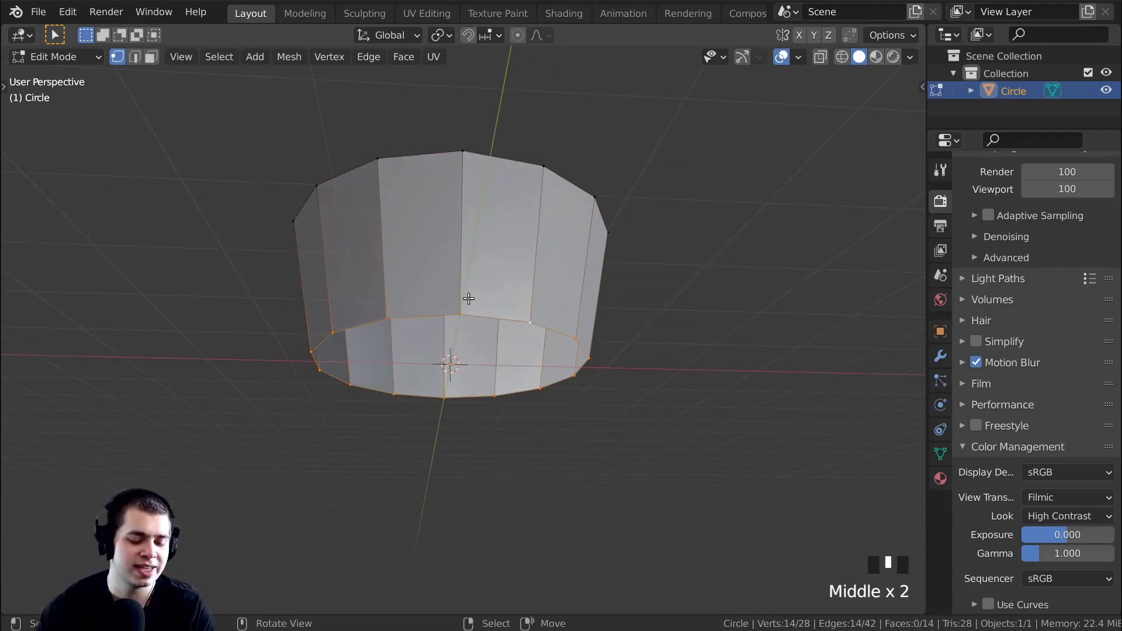
pyautogui.press('f')
pyautogui.moveTo(501, 226); pyautogui.dragTo(516, 268, button='middle')
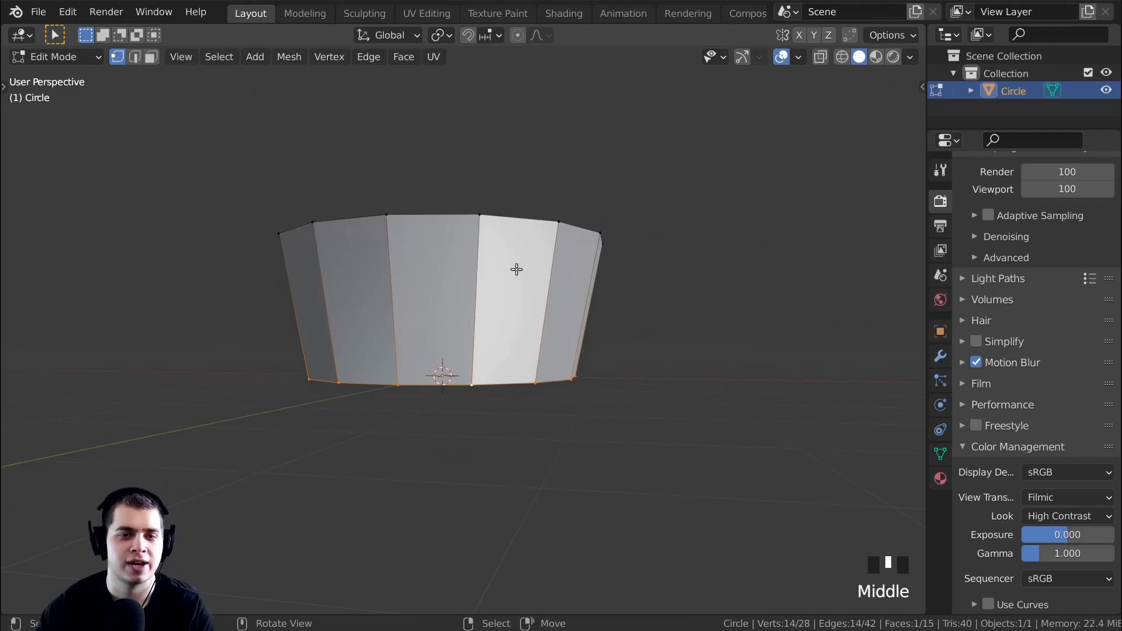
# Extrude the top ring about 2.2 m upward along Z in front view and scale it out to about 1.09
pyautogui.keyDown('alt'); pyautogui.rightClick(559, 220); pyautogui.keyUp('alt')
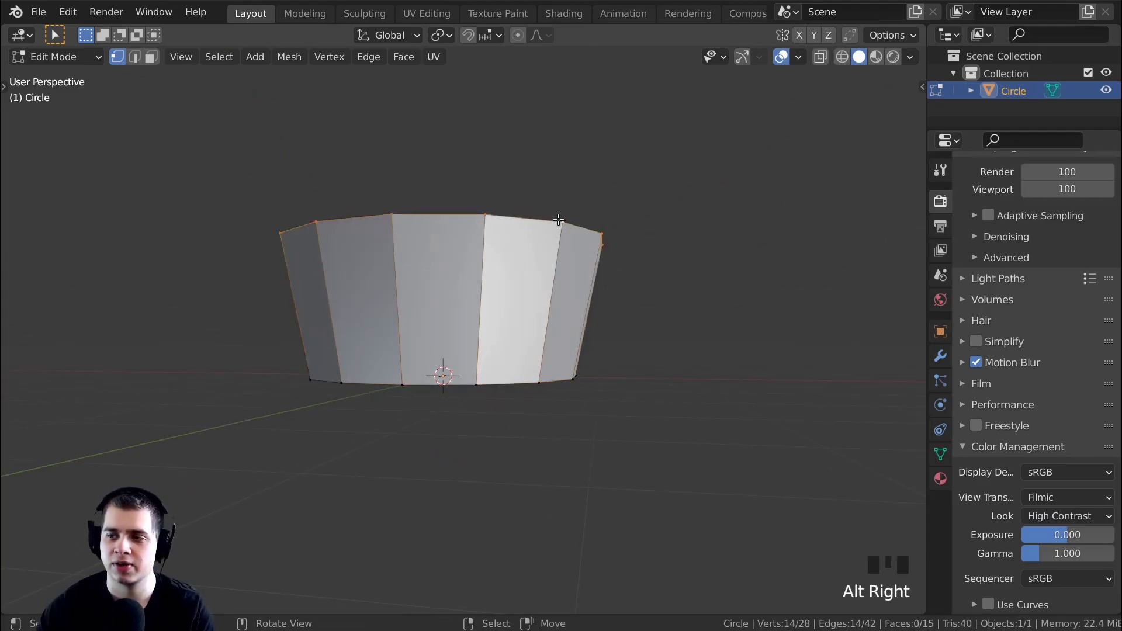
pyautogui.press('KP_1')
pyautogui.keyDown('shift'); pyautogui.moveTo(555, 220); pyautogui.dragTo(586, 342, button='middle'); pyautogui.keyUp('shift')
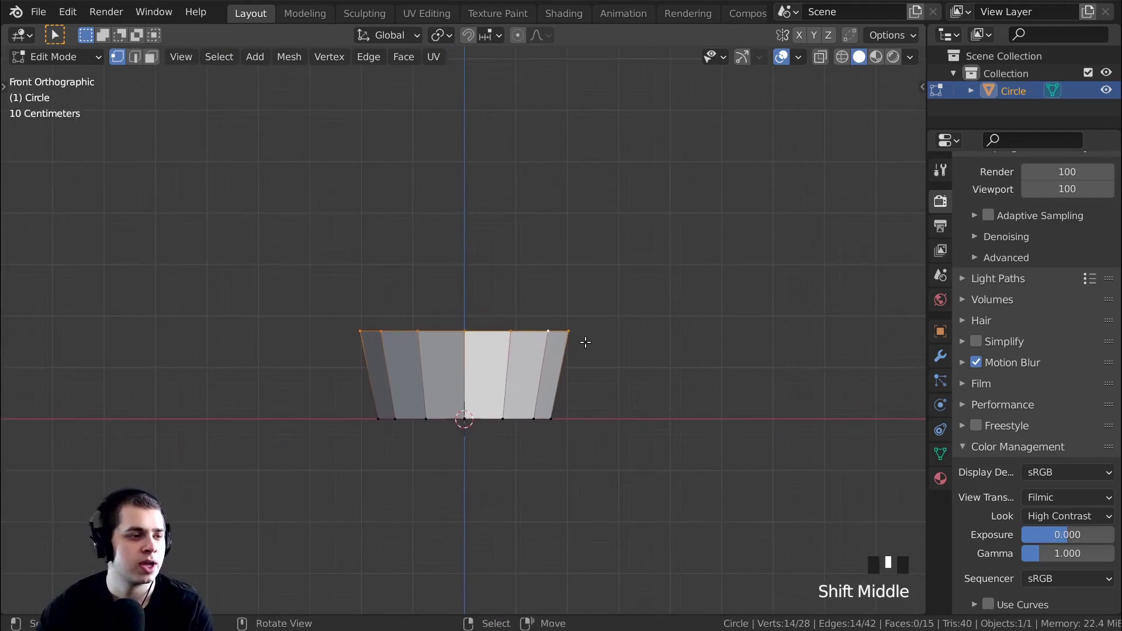
pyautogui.press('e')
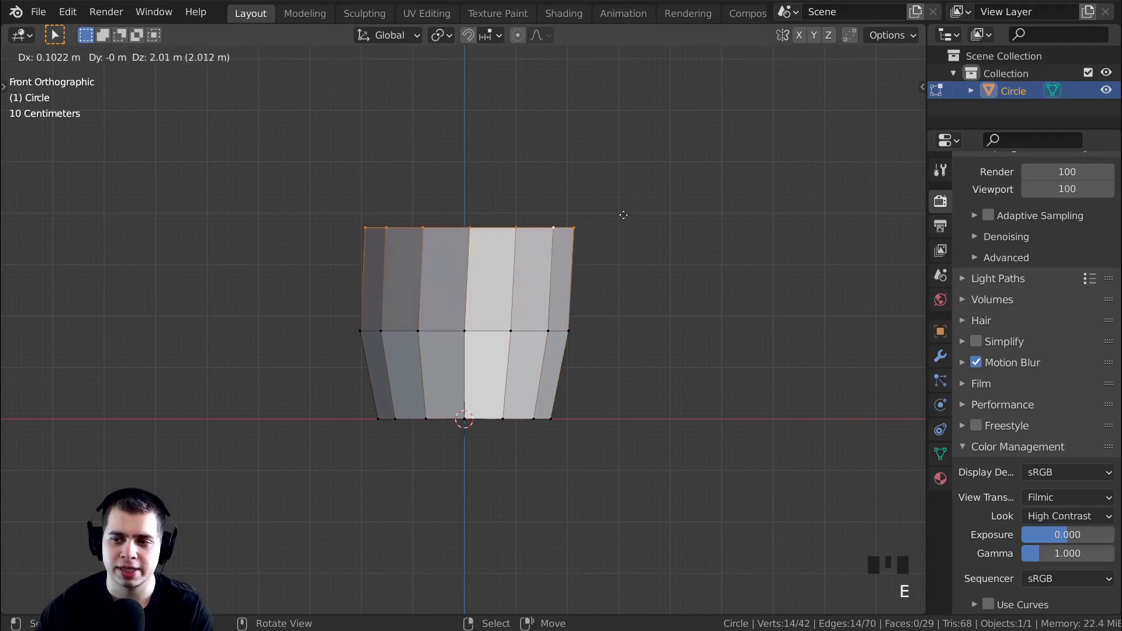
pyautogui.press('z')
pyautogui.click(625, 207)
pyautogui.press('s')
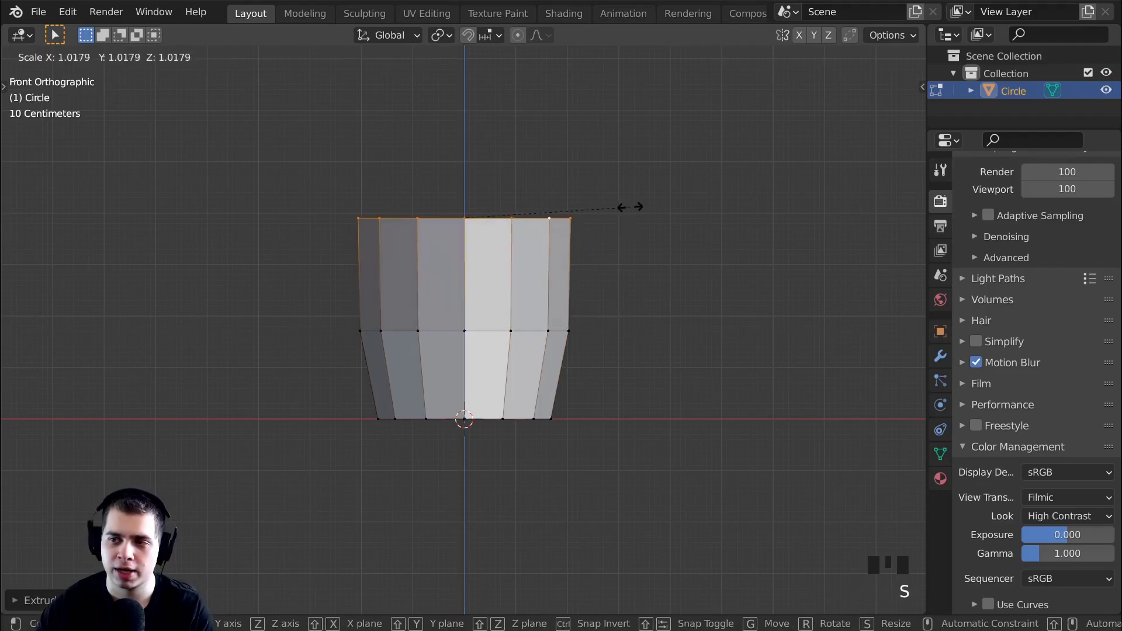
pyautogui.click(642, 207)
# Extrude the top ring about 2 m higher along Z and scale it in to about 0.97
pyautogui.keyDown('shift'); pyautogui.moveTo(636, 208); pyautogui.dragTo(632, 332, button='middle'); pyautogui.keyUp('shift')
pyautogui.press('e')
pyautogui.press('z')
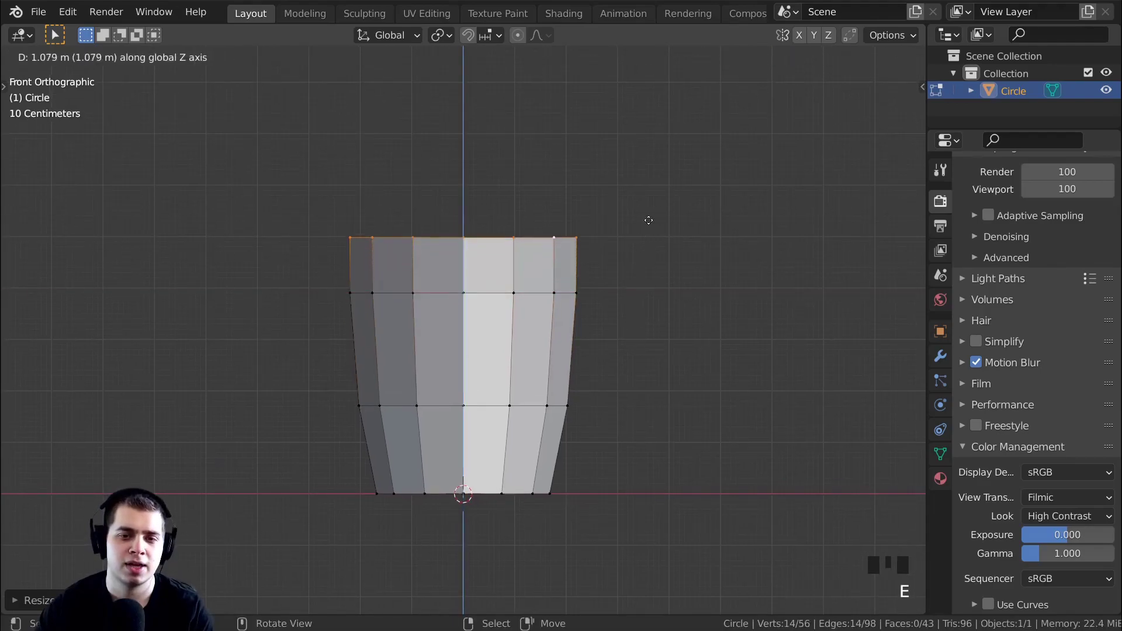
pyautogui.click(659, 172)
pyautogui.press('s')
pyautogui.click(652, 174)
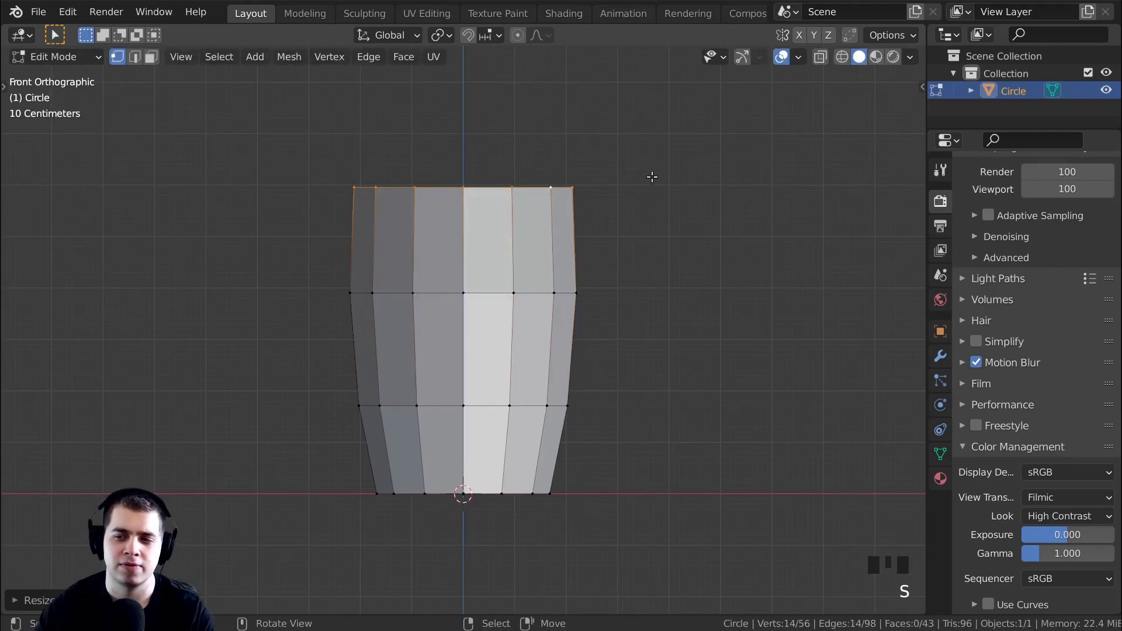
# Extrude the top ring about 0.8 m along Z and scale it out to about 1.15 as a flared rim
pyautogui.keyDown('shift'); pyautogui.moveTo(651, 199); pyautogui.dragTo(653, 248, button='middle'); pyautogui.keyUp('shift')
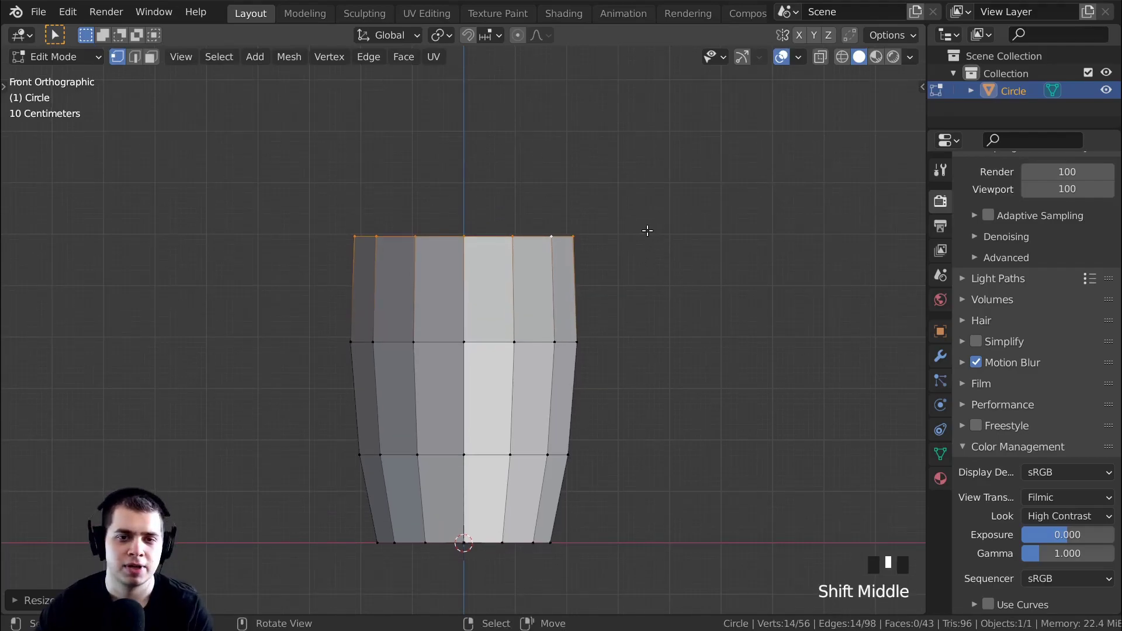
pyautogui.press('e')
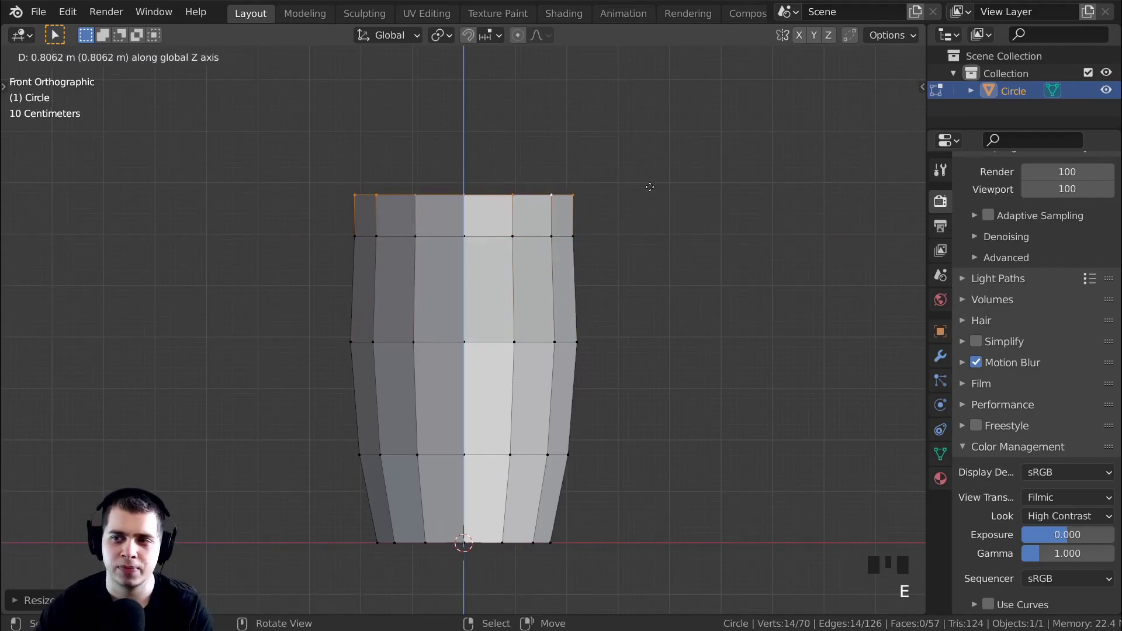
pyautogui.click(650, 187)
pyautogui.press('s')
pyautogui.click(681, 192)
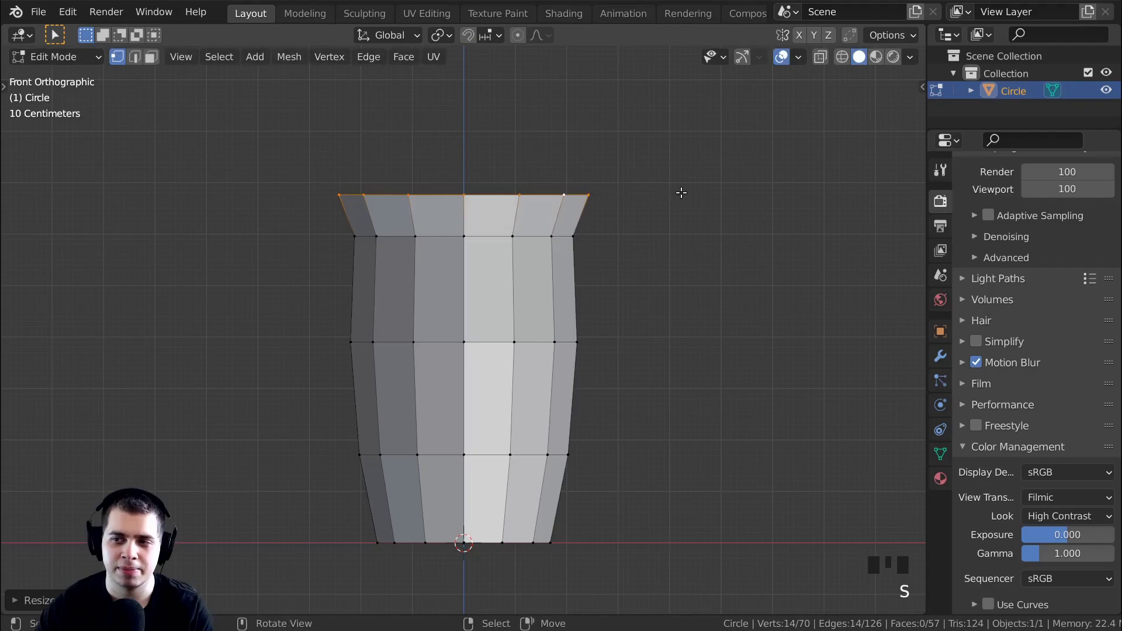
# Lower the rim's top ring about 0.25 m along Z and scale it in to about 0.98
pyautogui.press('g')
pyautogui.press('z')
pyautogui.click(676, 204)
pyautogui.press('s')
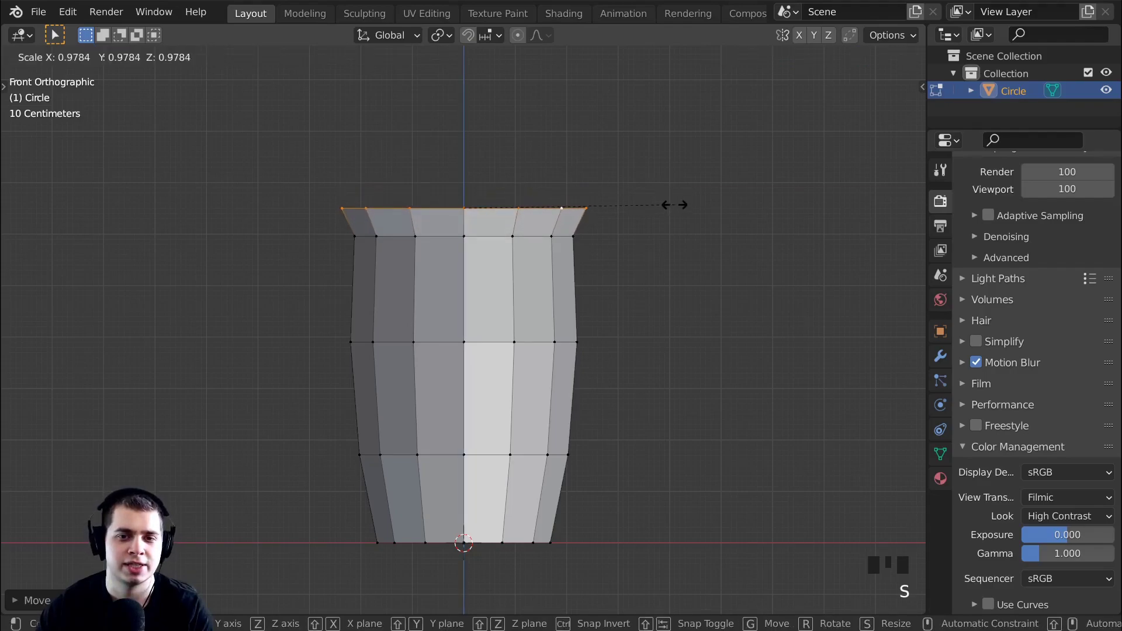
pyautogui.click(673, 203)
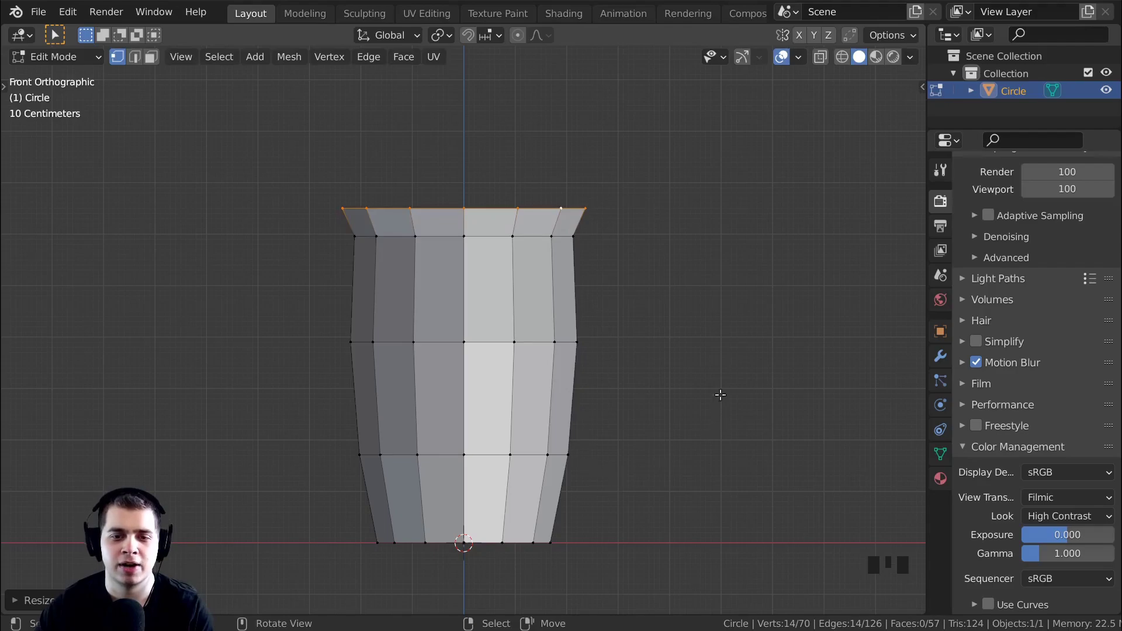
# Add a loop cut around the wall section just below the rim and slide it very slightly down from the middle
pyautogui.moveTo(578, 257); pyautogui.dragTo(566, 290, button='middle')
pyautogui.moveTo(614, 475); pyautogui.dragTo(539, 486, button='middle')
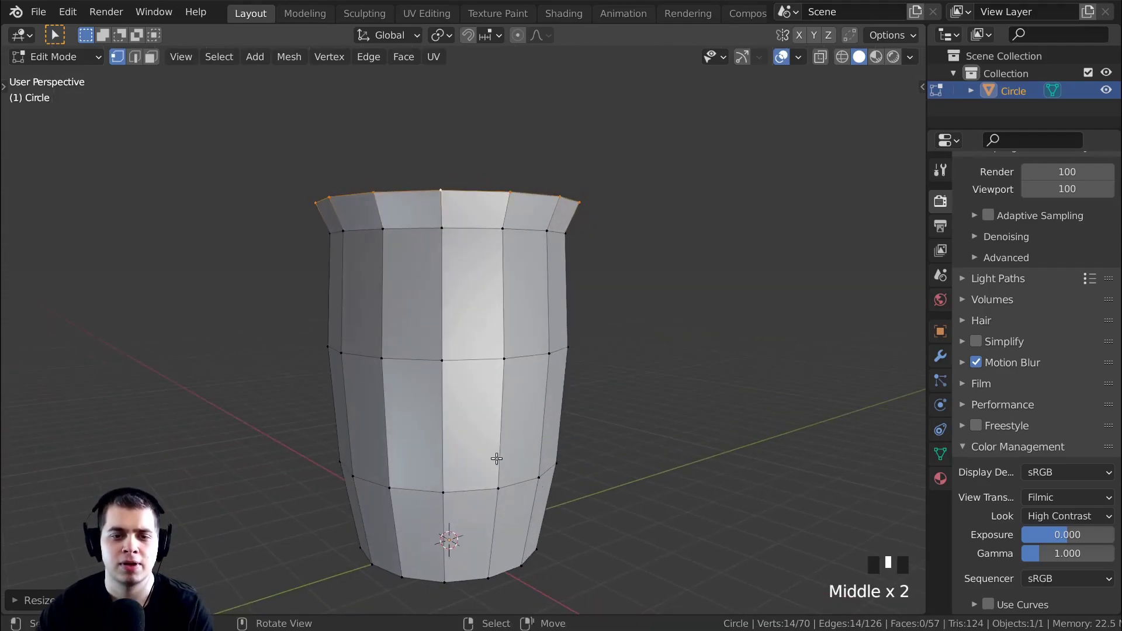
pyautogui.moveTo(498, 426); pyautogui.dragTo(548, 402, button='middle')
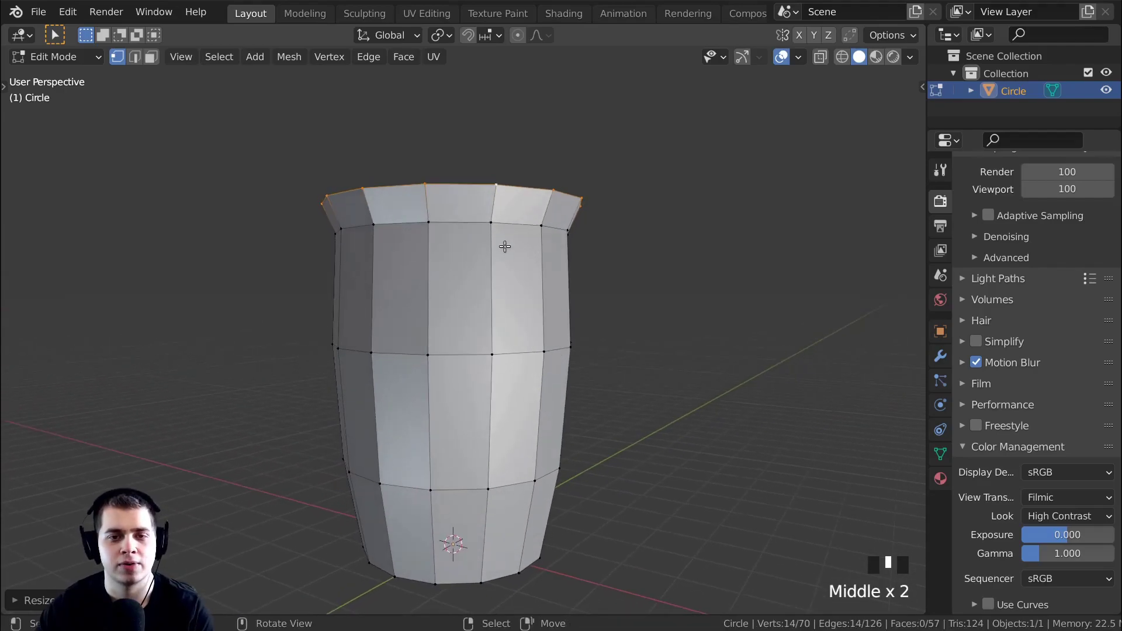
pyautogui.hotkey('ctrl', 'r')
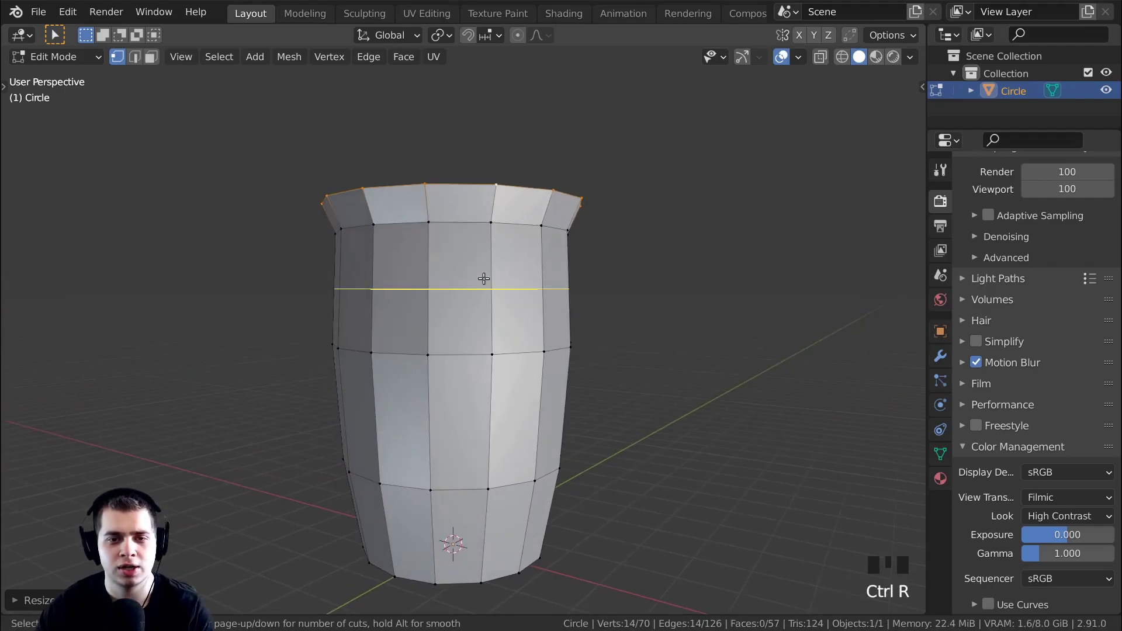
pyautogui.click(526, 290)
pyautogui.click(526, 293)
pyautogui.moveTo(526, 293); pyautogui.dragTo(411, 289, button='middle')
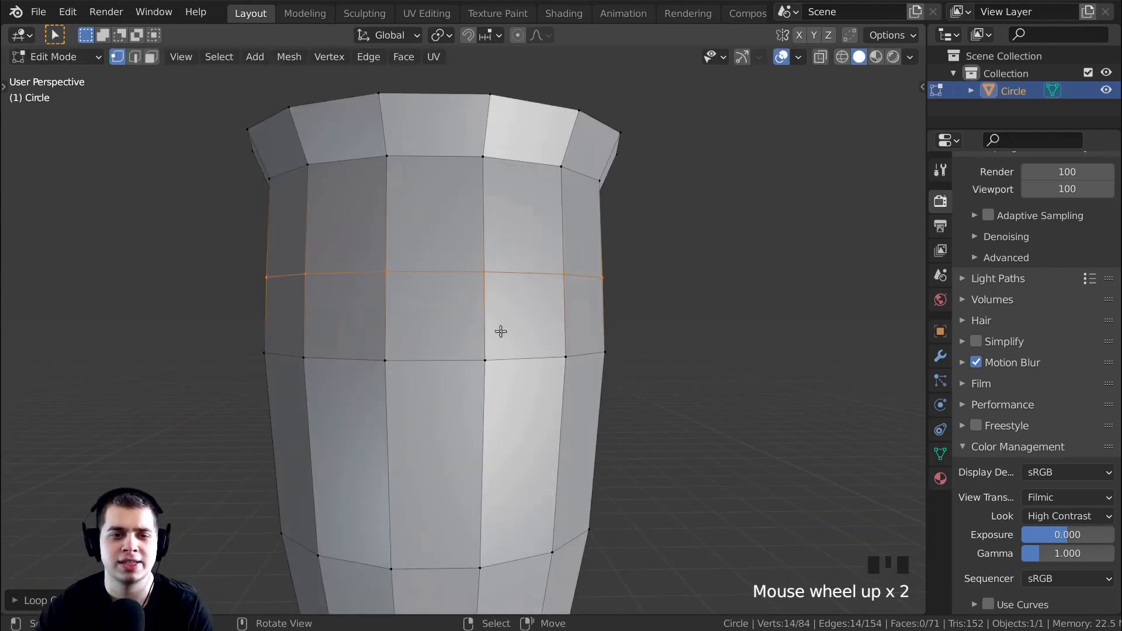
pyautogui.press('g')
pyautogui.press('g')
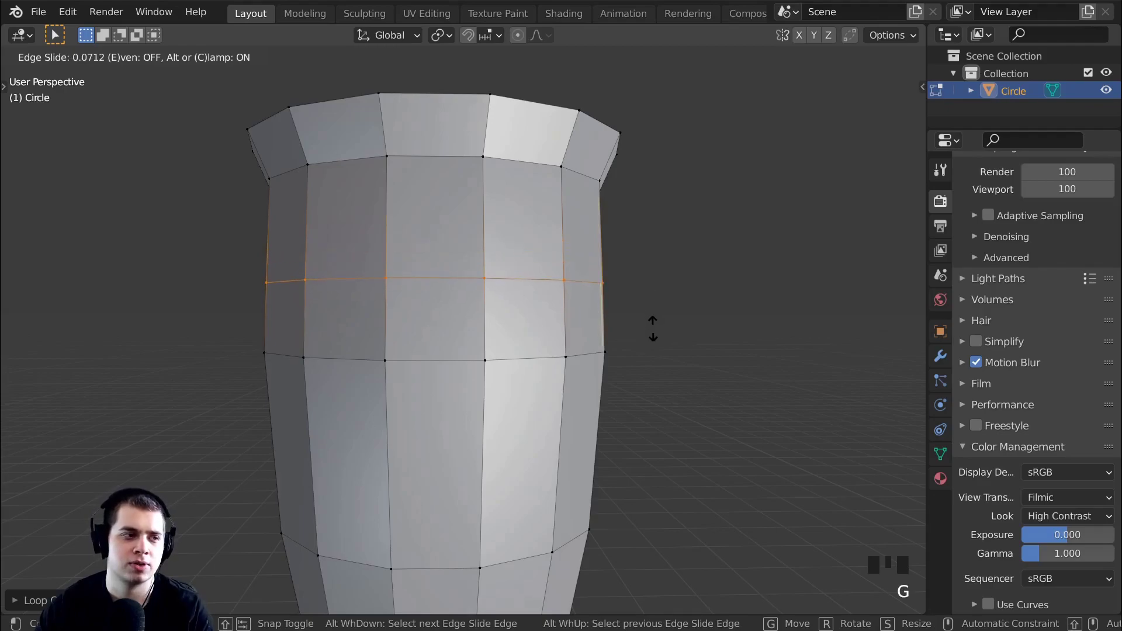
pyautogui.click(653, 325)
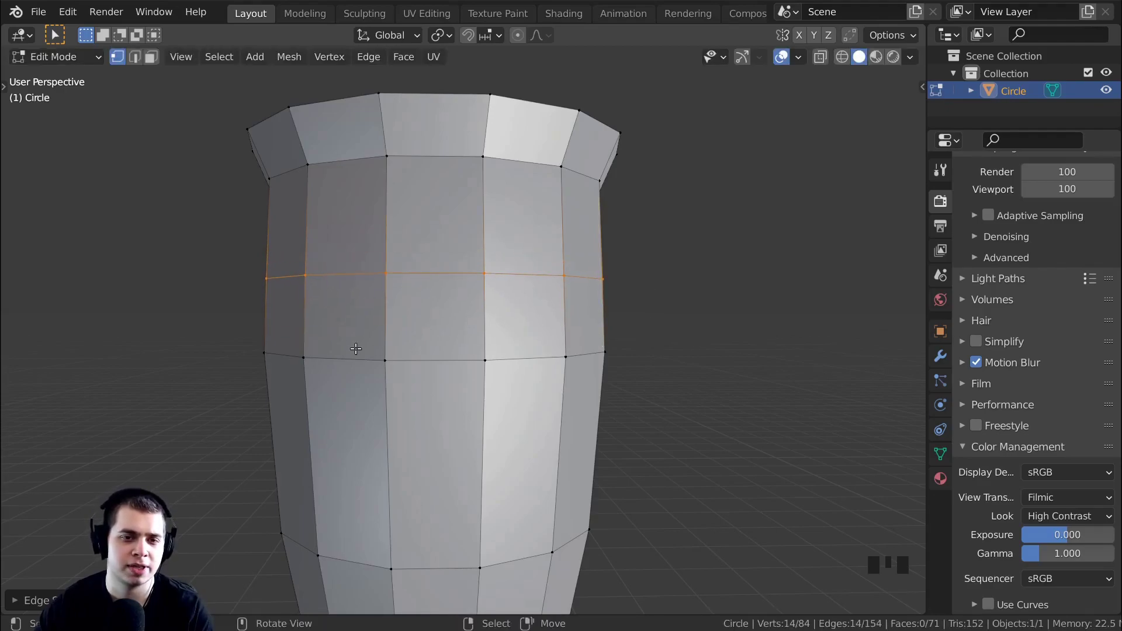
# Add a loop cut around the middle wall section and slide it down by about 0.3
pyautogui.keyDown('shift'); pyautogui.moveTo(356, 349); pyautogui.dragTo(439, 345, button='middle'); pyautogui.keyUp('shift')
pyautogui.scroll(2, 622, 333)
pyautogui.hotkey('ctrl', 'r')
pyautogui.hotkey('ctrl', 'r')
pyautogui.click(532, 349)
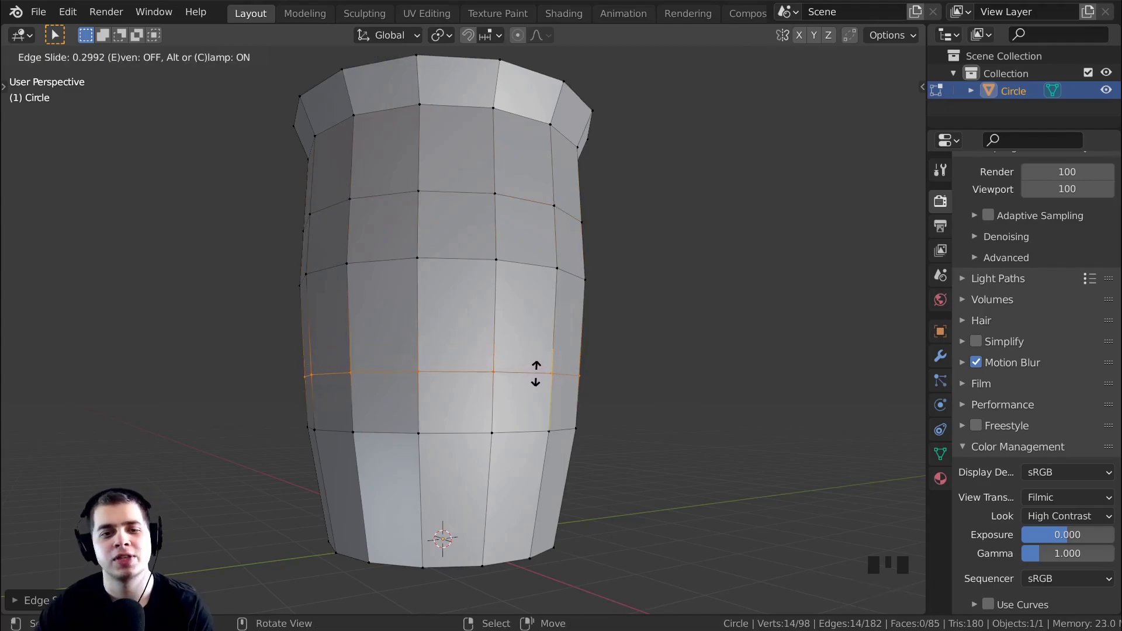
pyautogui.click(536, 373)
pyautogui.moveTo(536, 372); pyautogui.dragTo(390, 374, button='middle')
pyautogui.moveTo(452, 425)
pyautogui.mouseDown(button='middle')
pyautogui.moveTo(426, 430)
pyautogui.moveTo(461, 421)
pyautogui.mouseUp(button='middle')
pyautogui.moveTo(499, 361); pyautogui.dragTo(499, 334, button='middle')
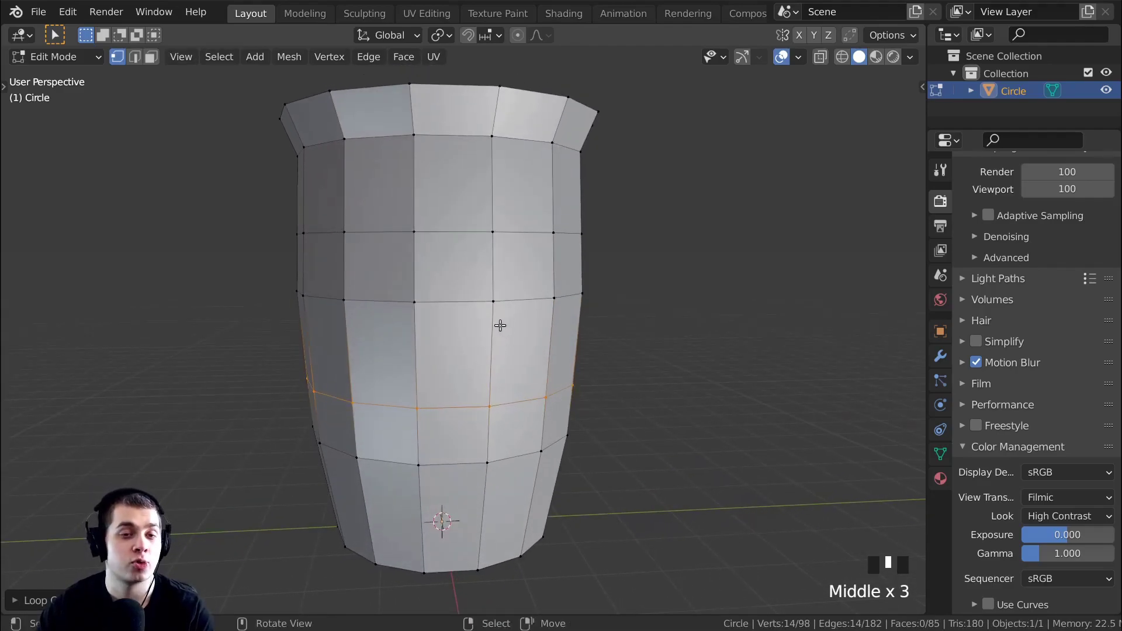
# In face select mode, select the upper and lower handle faces on the +X side and scale them to about 0.6 along Y
pyautogui.press('3')
pyautogui.click(153, 57)
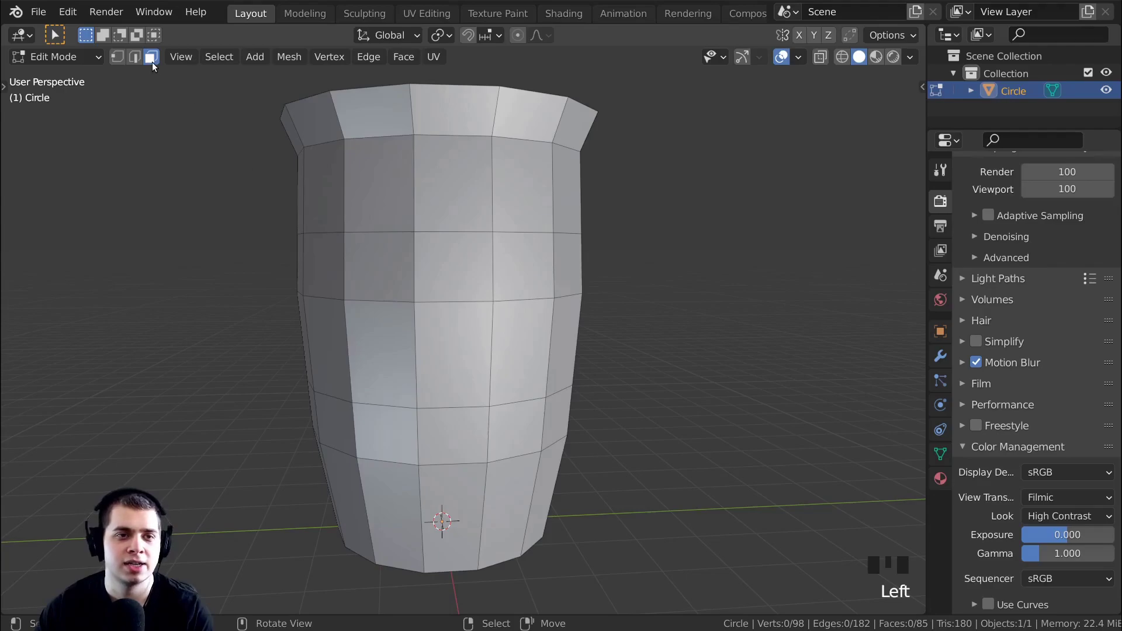
pyautogui.rightClick(448, 264)
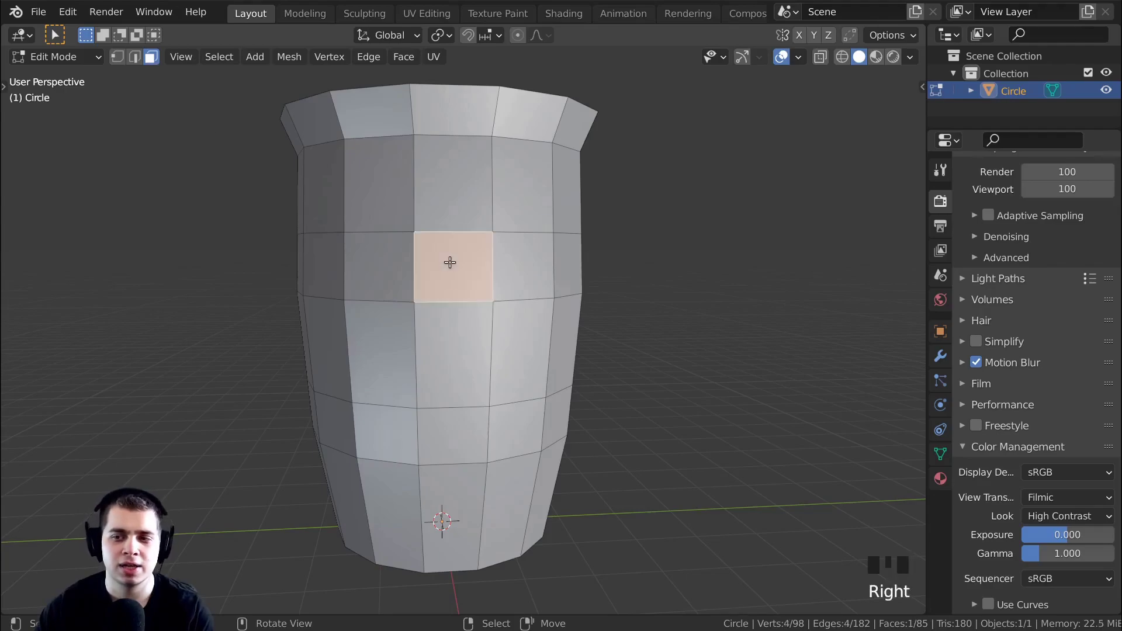
pyautogui.keyDown('shift'); pyautogui.rightClick(450, 435); pyautogui.keyUp('shift')
pyautogui.press('s')
pyautogui.press('y')
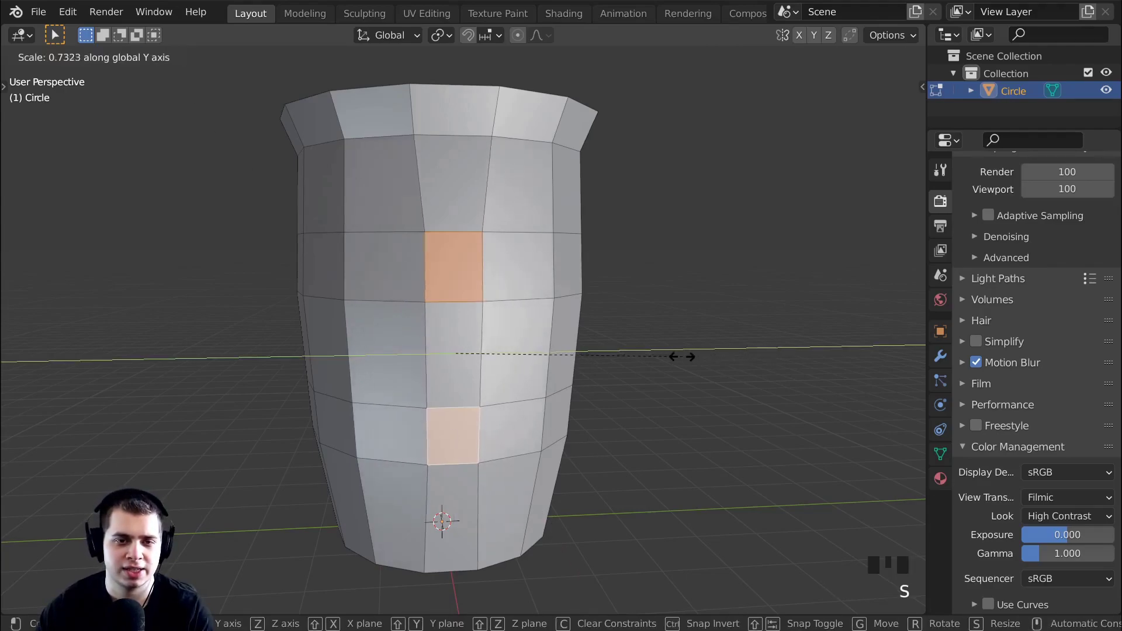
pyautogui.click(632, 355)
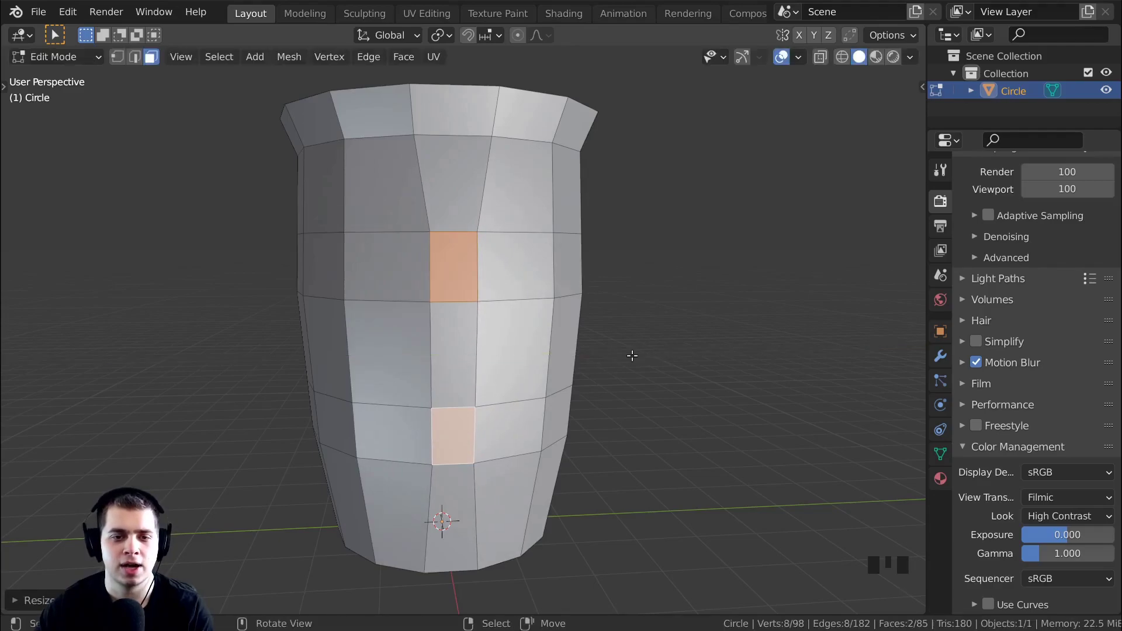
# Extrude the upper handle face outward in front view, then rotate, raise and slightly shrink its end to start the handle
pyautogui.rightClick(453, 261)
pyautogui.press('KP_1')
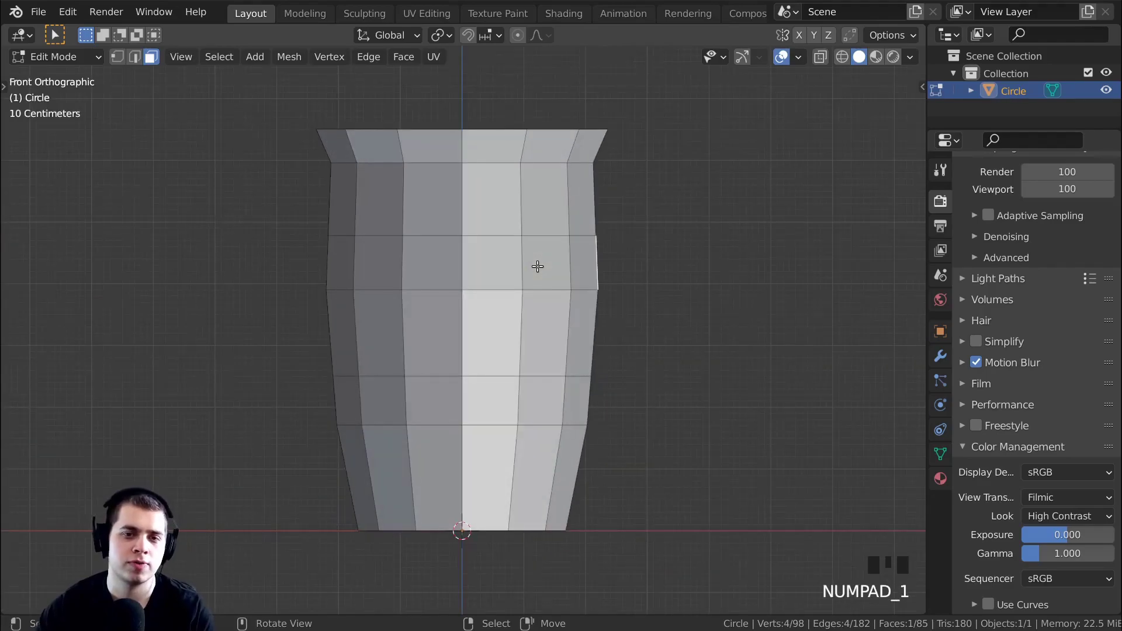
pyautogui.keyDown('shift'); pyautogui.moveTo(646, 226); pyautogui.dragTo(630, 234, button='middle'); pyautogui.keyUp('shift')
pyautogui.press('e')
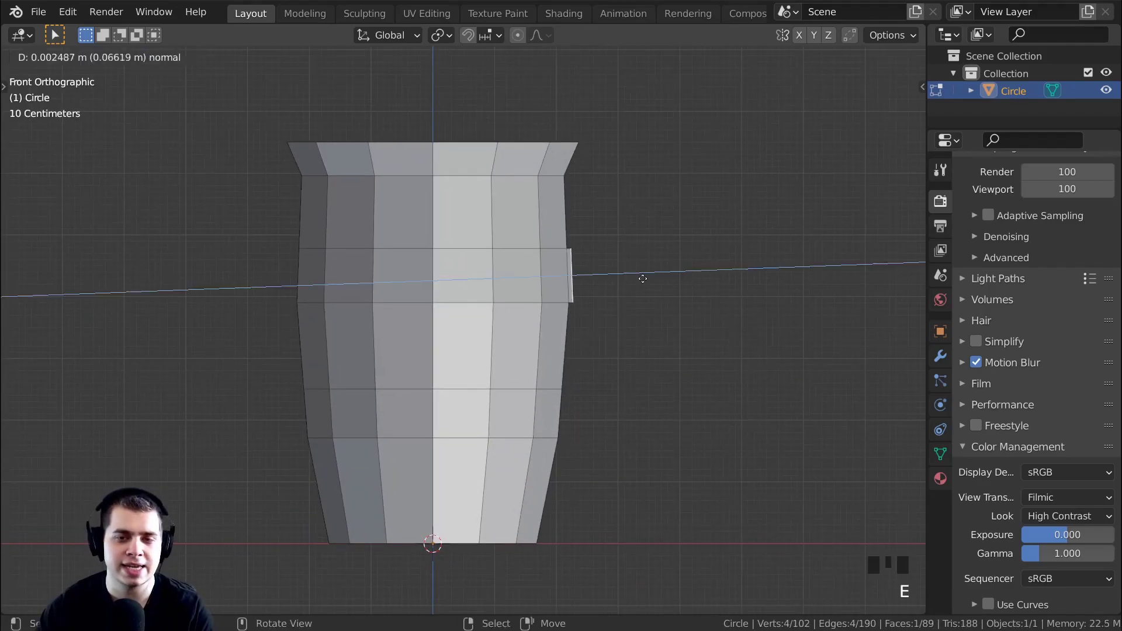
pyautogui.click(683, 275)
pyautogui.press('r')
pyautogui.click(689, 250)
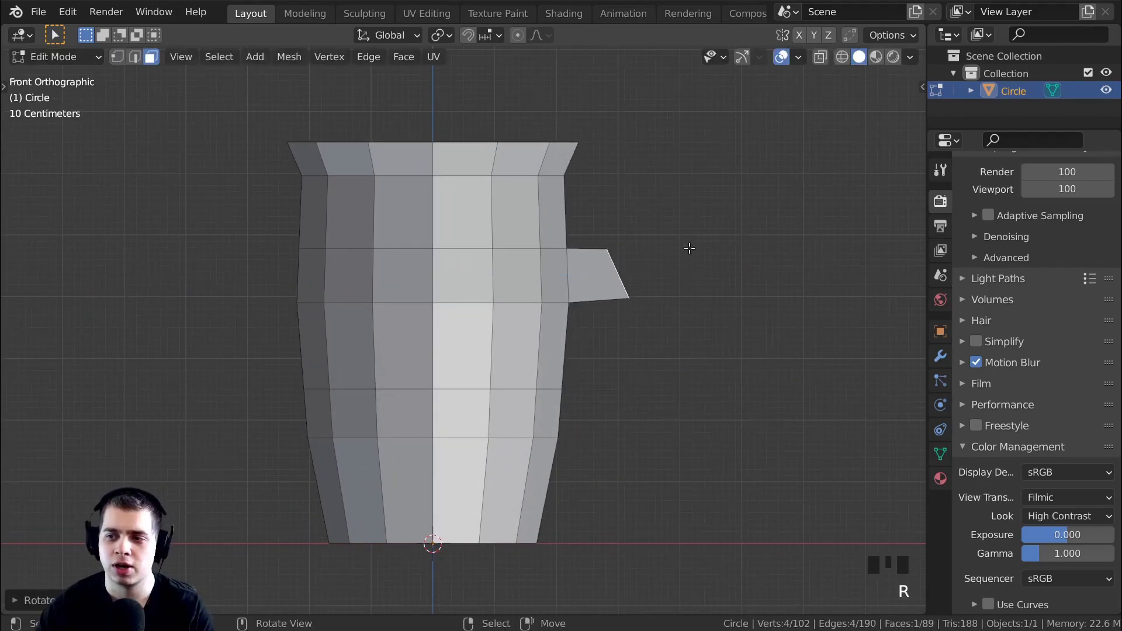
pyautogui.press('g')
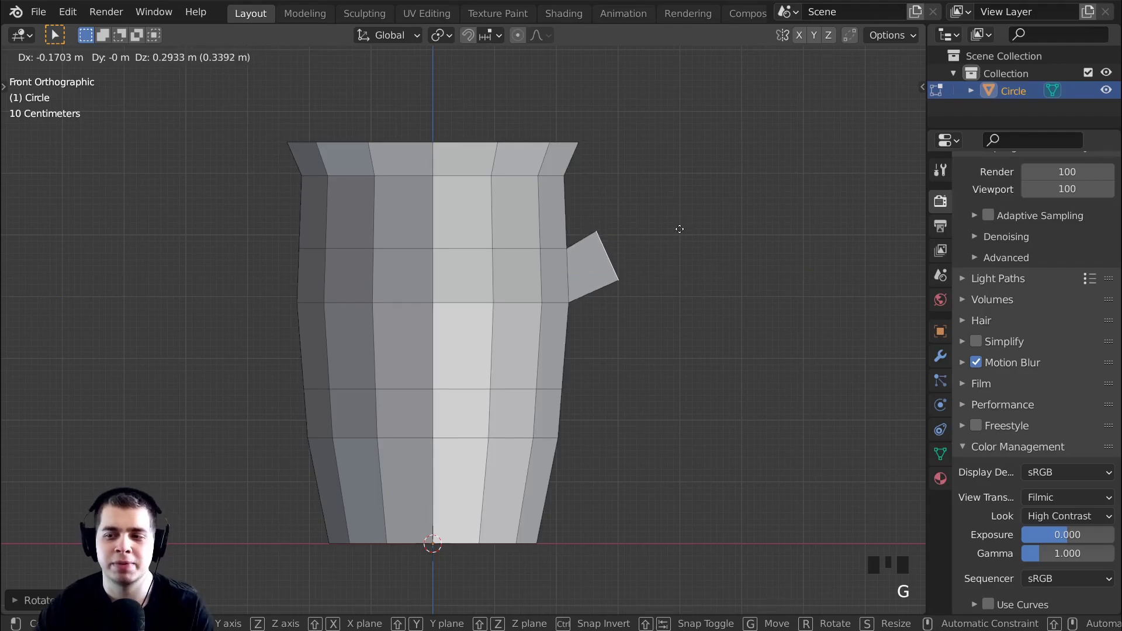
pyautogui.click(687, 230)
pyautogui.press('s')
pyautogui.click(667, 232)
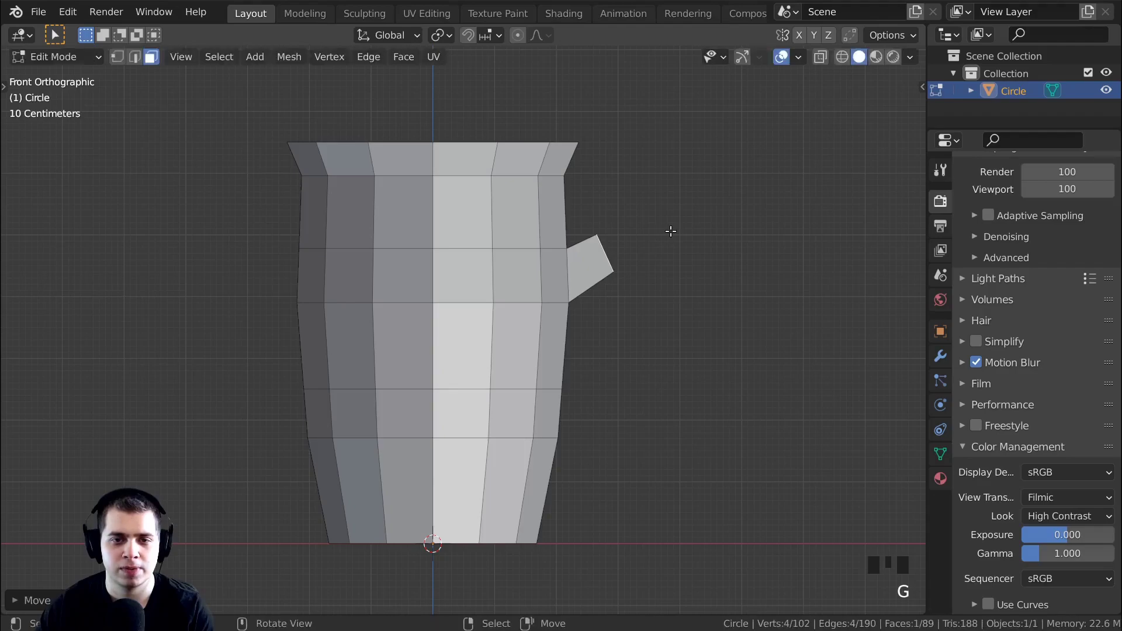
# Extend the handle with six extruded segments curving outward, down and back toward the lower handle face
pyautogui.keyDown('ctrl'); pyautogui.click(659, 231); pyautogui.keyUp('ctrl')
pyautogui.keyDown('ctrl'); pyautogui.click(727, 252); pyautogui.keyUp('ctrl')
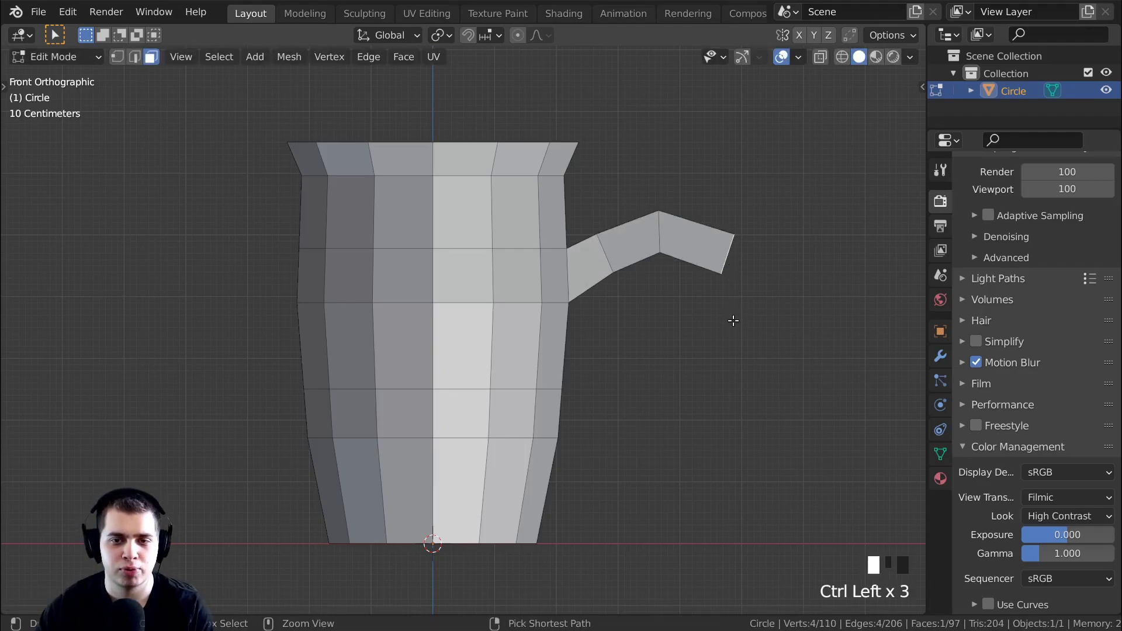
pyautogui.keyDown('ctrl'); pyautogui.click(730, 355); pyautogui.keyUp('ctrl')
pyautogui.keyDown('ctrl'); pyautogui.click(707, 405); pyautogui.keyUp('ctrl')
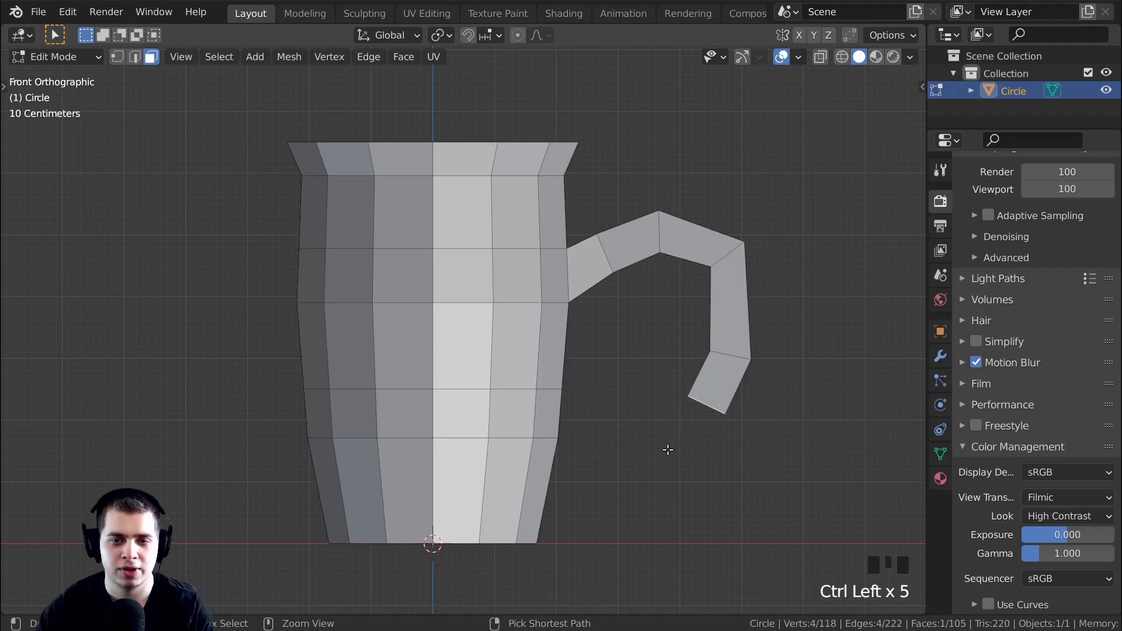
pyautogui.keyDown('ctrl'); pyautogui.click(611, 442); pyautogui.keyUp('ctrl')
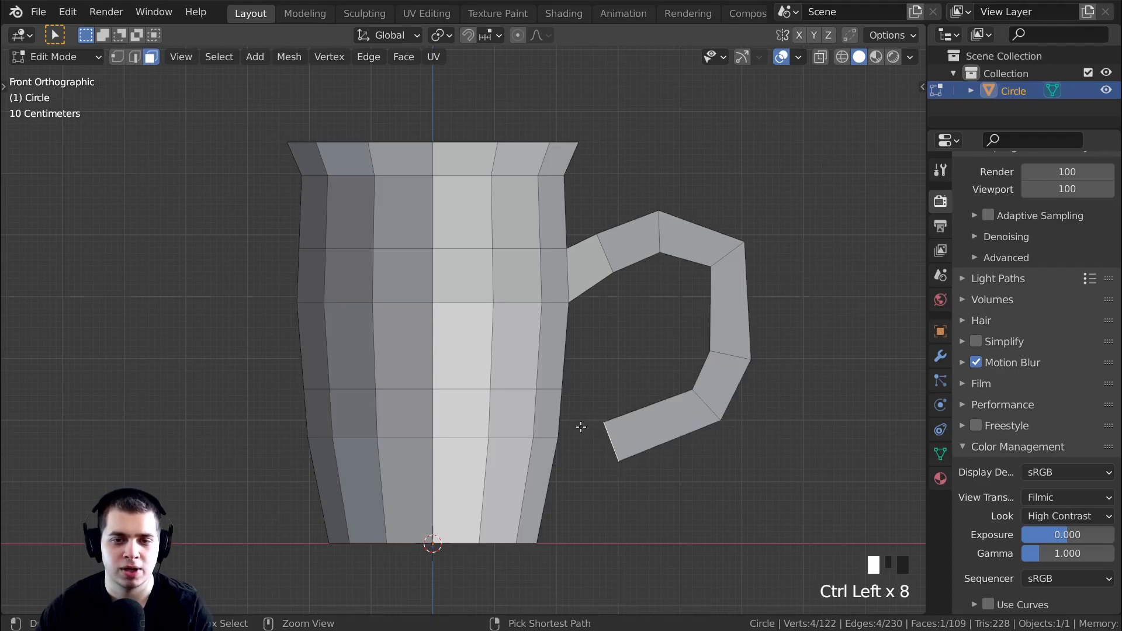
pyautogui.keyDown('ctrl'); pyautogui.click(582, 427); pyautogui.keyUp('ctrl')
pyautogui.keyDown('shift'); pyautogui.moveTo(654, 427); pyautogui.dragTo(604, 288, button='middle'); pyautogui.keyUp('shift')
pyautogui.scroll(-2, 629, 369)
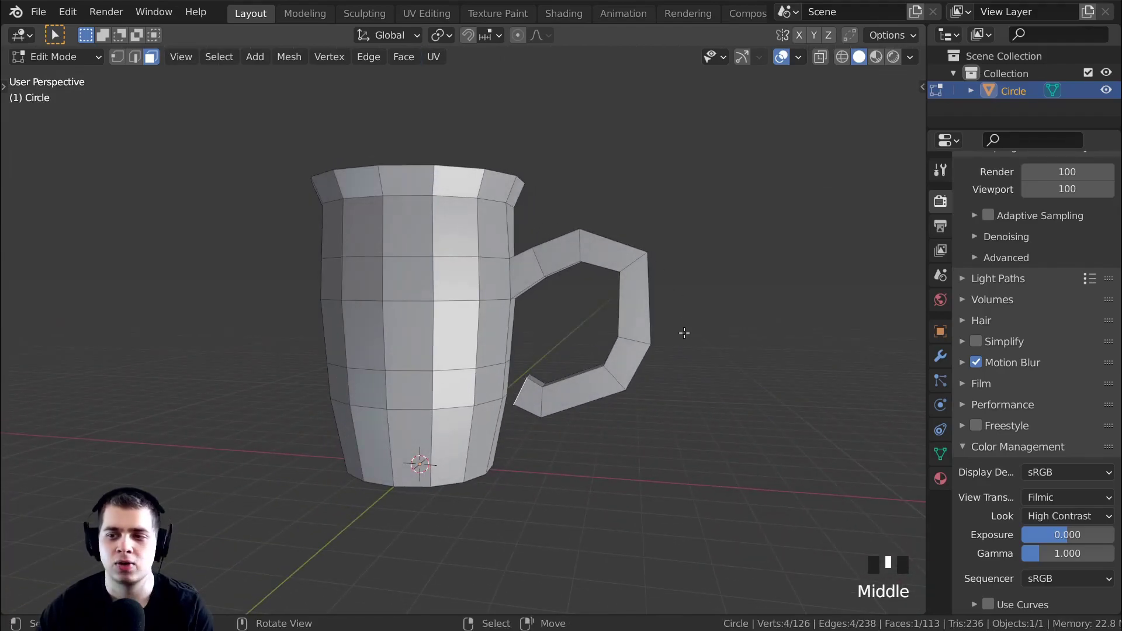
# Delete the face at the free lower end of the handle, leaving that end open
pyautogui.moveTo(519, 415)
pyautogui.mouseDown(button='middle')
pyautogui.moveTo(491, 353)
pyautogui.moveTo(529, 403)
pyautogui.moveTo(509, 433)
pyautogui.mouseUp(button='middle')
pyautogui.scroll(2, 496, 360)
pyautogui.moveTo(538, 469); pyautogui.dragTo(644, 398, button='middle')
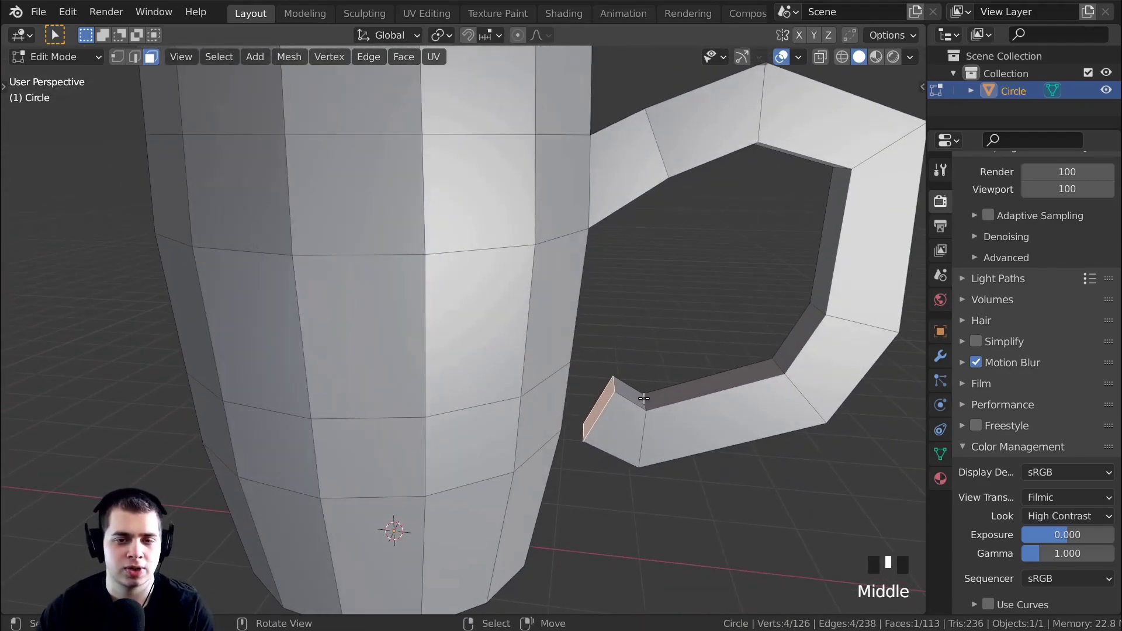
pyautogui.press('x')
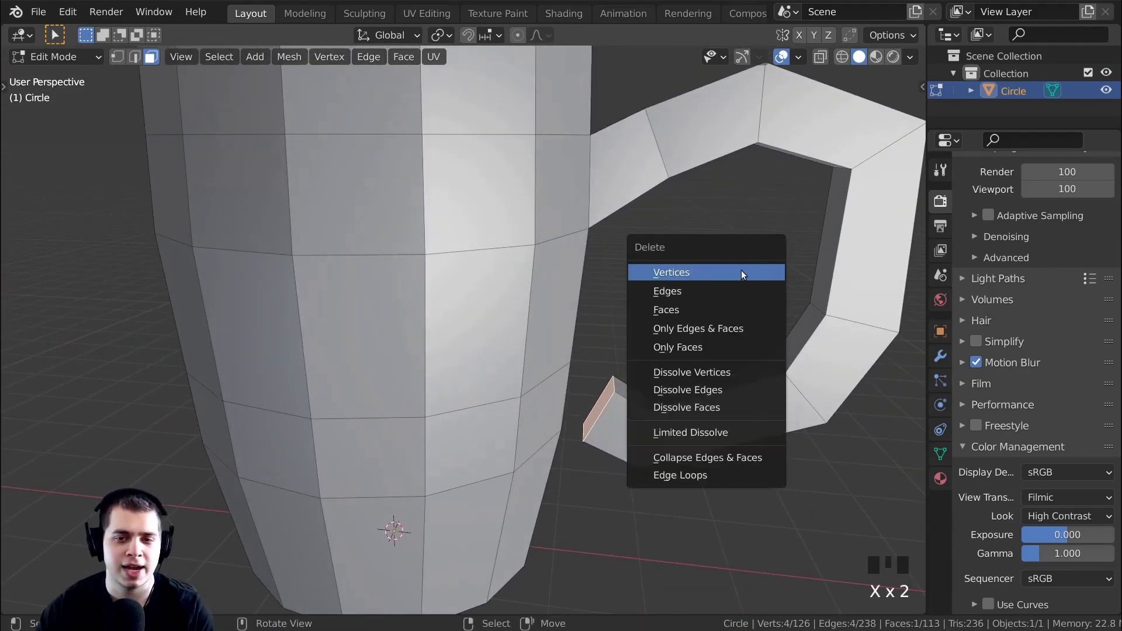
pyautogui.click(679, 310)
# Delete the small lower wall face on the mug body opposite the open handle end
pyautogui.keyDown('shift'); pyautogui.moveTo(679, 314); pyautogui.dragTo(619, 404, button='middle'); pyautogui.keyUp('shift')
pyautogui.scroll(2, 619, 405)
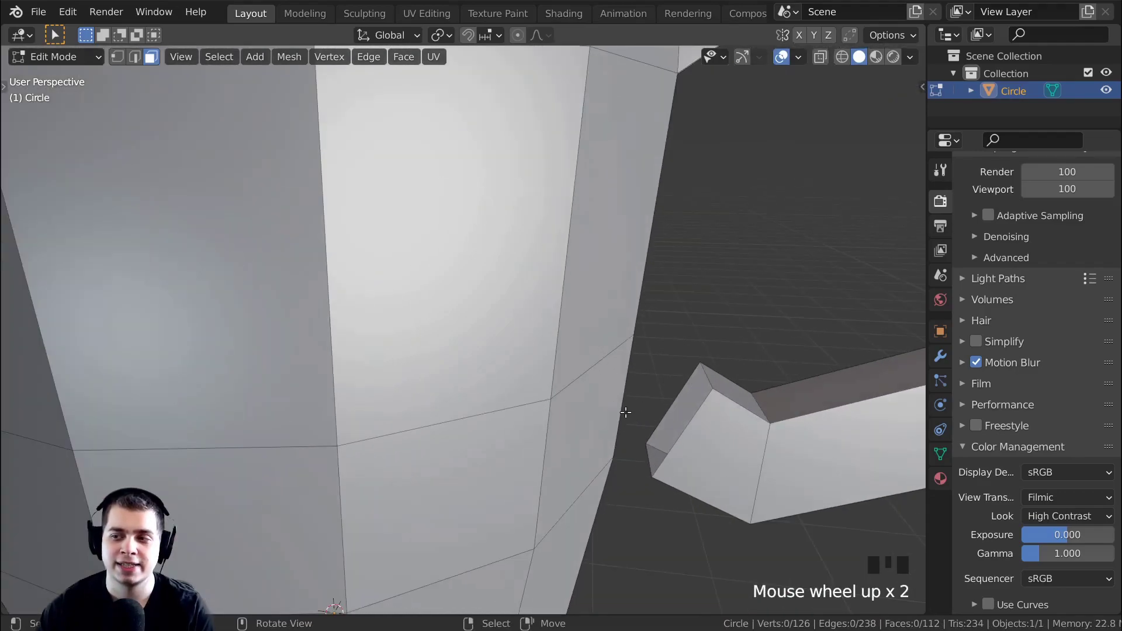
pyautogui.keyDown('shift'); pyautogui.moveTo(672, 428); pyautogui.dragTo(541, 382, button='middle'); pyautogui.keyUp('shift')
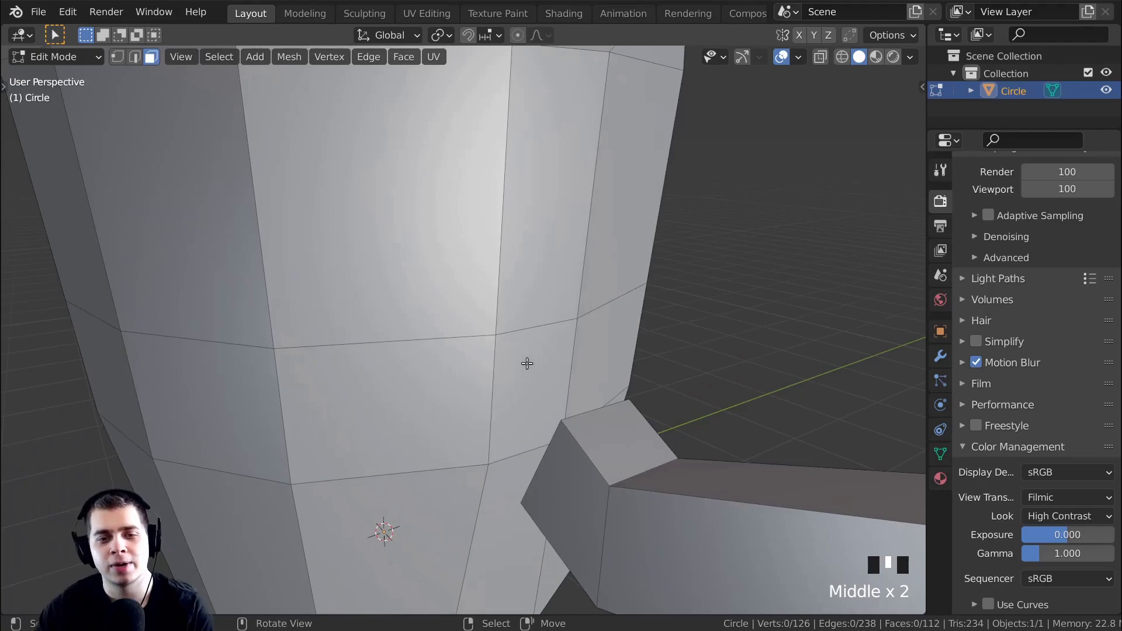
pyautogui.rightClick(527, 363)
pyautogui.press('x')
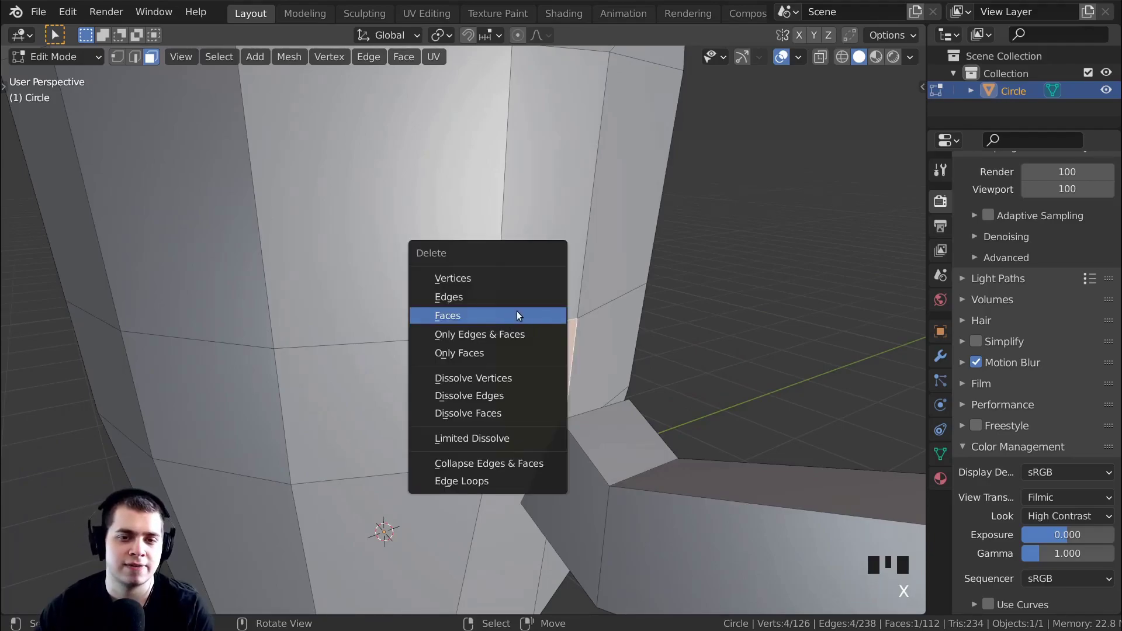
pyautogui.click(519, 320)
# Select the corner vertices of the wall opening and the open handle end, join them with Bridge Edge Loops, and return to Object Mode
pyautogui.moveTo(519, 320)
pyautogui.mouseDown(button='middle')
pyautogui.moveTo(573, 420)
pyautogui.moveTo(420, 332)
pyautogui.moveTo(516, 321)
pyautogui.mouseUp(button='middle')
pyautogui.press('1')
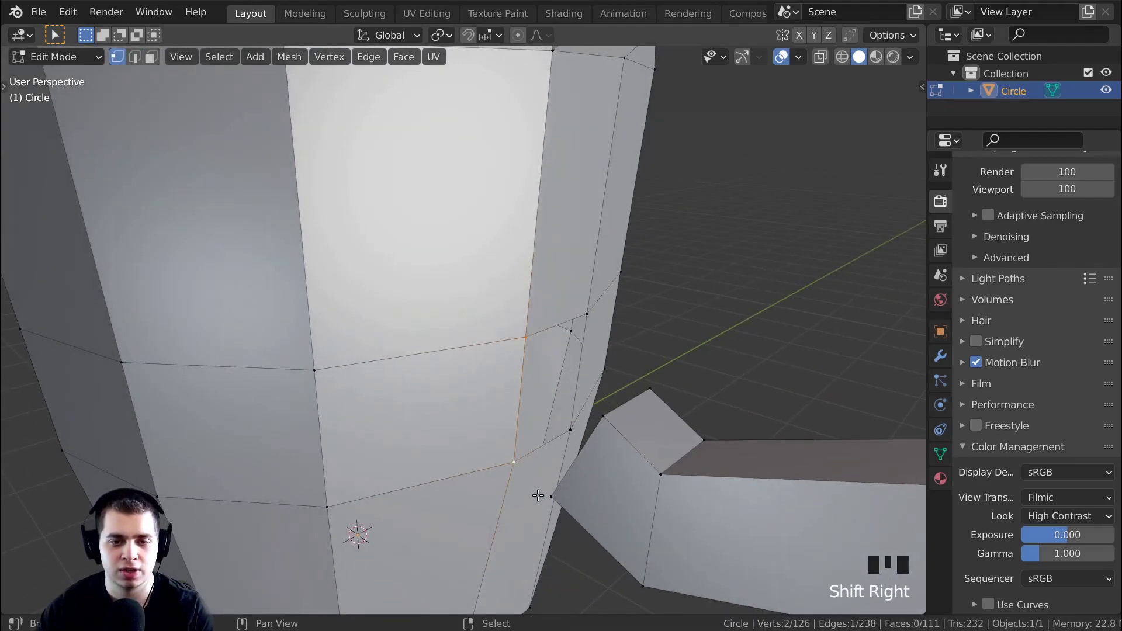
pyautogui.keyDown('shift'); pyautogui.rightClick(577, 429); pyautogui.keyUp('shift')
pyautogui.keyDown('shift'); pyautogui.rightClick(587, 316); pyautogui.keyUp('shift')
pyautogui.moveTo(587, 315); pyautogui.dragTo(671, 429, button='middle')
pyautogui.keyDown('shift'); pyautogui.rightClick(637, 411); pyautogui.keyUp('shift')
pyautogui.keyDown('shift'); pyautogui.rightClick(653, 387); pyautogui.keyUp('shift')
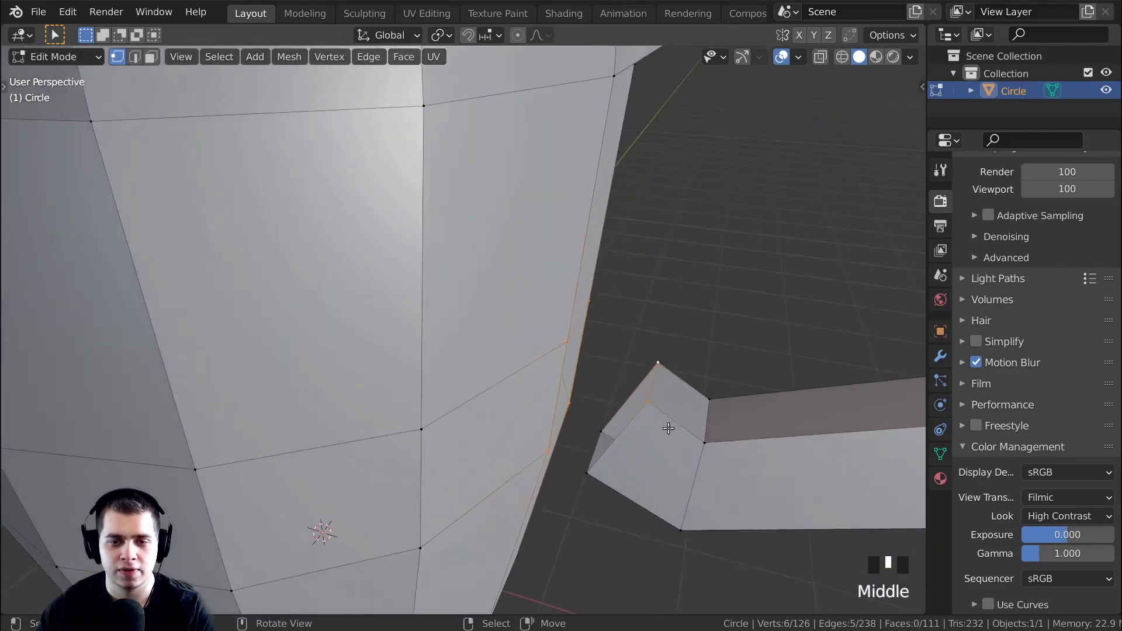
pyautogui.keyDown('shift'); pyautogui.rightClick(597, 439); pyautogui.keyUp('shift')
pyautogui.moveTo(597, 439); pyautogui.dragTo(637, 403, button='middle')
pyautogui.press('g')
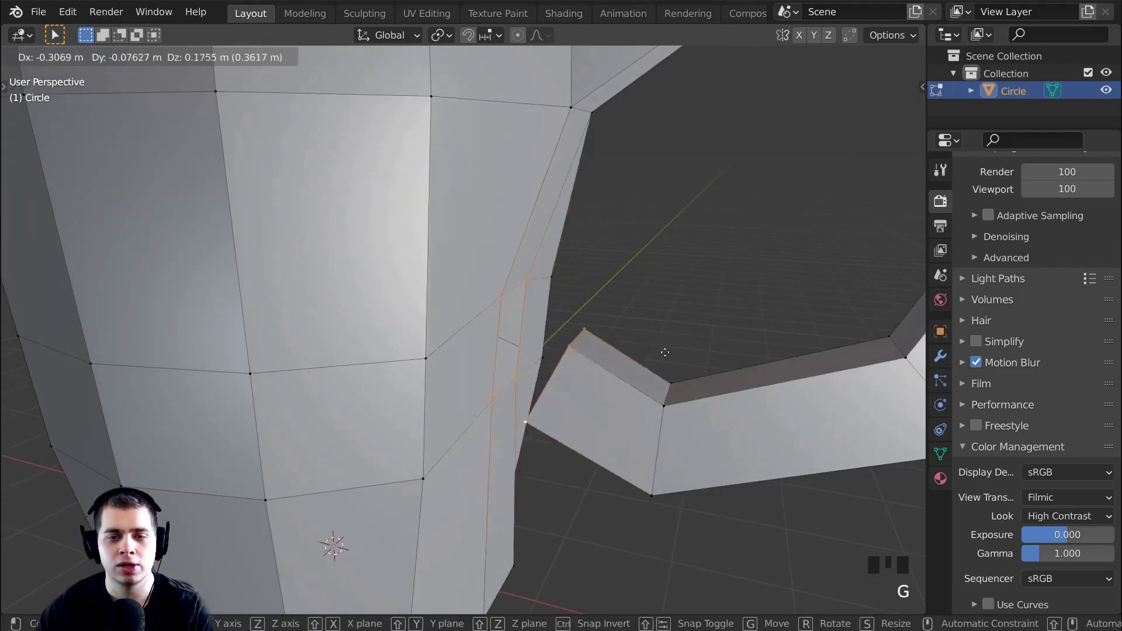
pyautogui.click(675, 332)
pyautogui.moveTo(692, 331); pyautogui.dragTo(679, 310, button='middle')
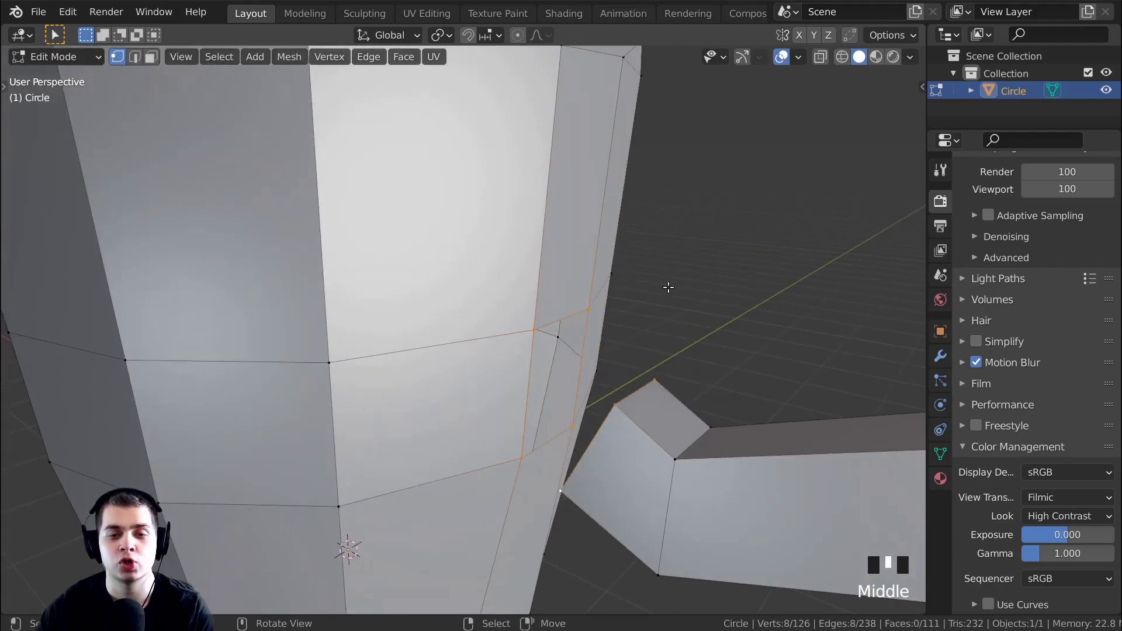
pyautogui.hotkey('ctrl', 'e')
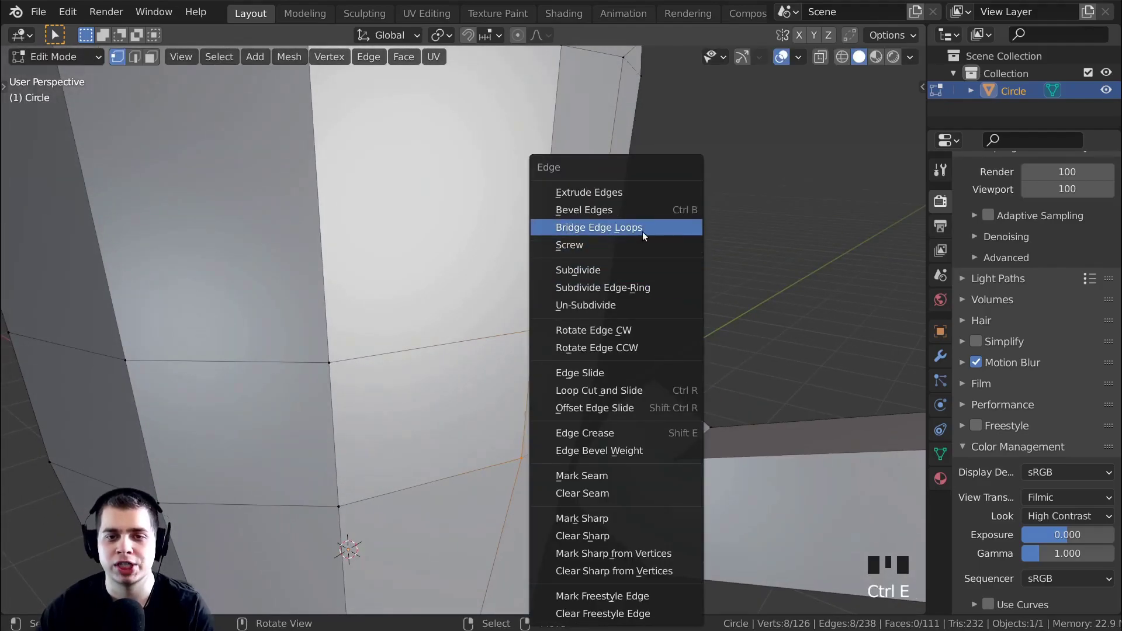
pyautogui.click(579, 228)
pyautogui.moveTo(548, 358); pyautogui.dragTo(659, 363, button='middle')
pyautogui.scroll(-5, 658, 363)
pyautogui.press('Tab')
# Edit the mug in front wireframe view, selecting the handle's outer bend loops together and moving them inward toward the body
pyautogui.moveTo(656, 308); pyautogui.dragTo(663, 358, button='middle')
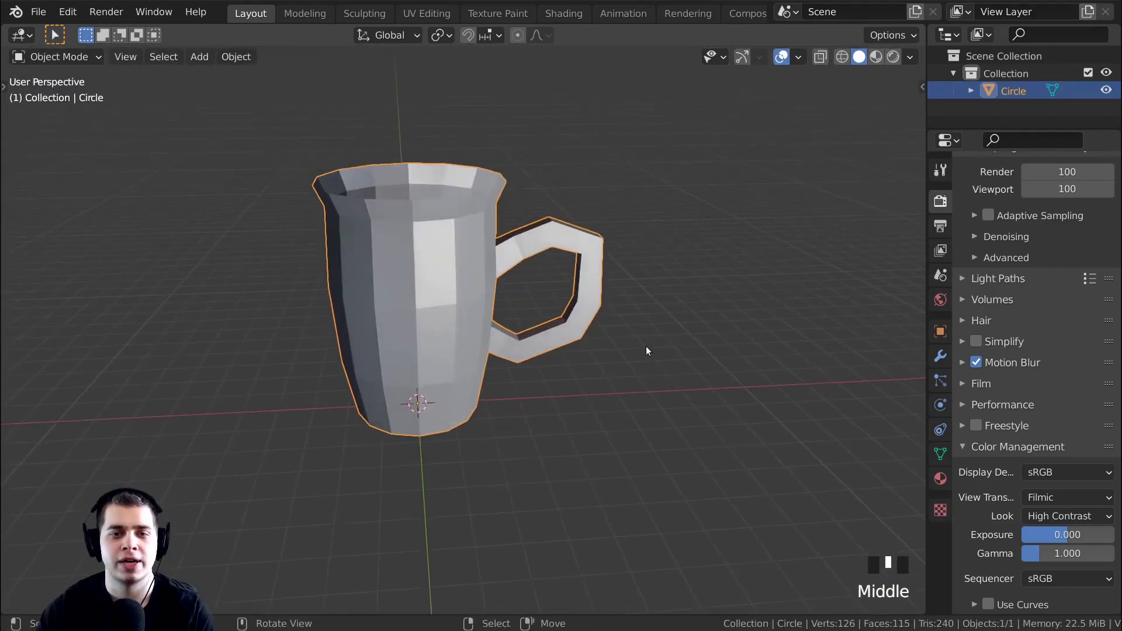
pyautogui.moveTo(506, 268); pyautogui.dragTo(591, 227, button='middle')
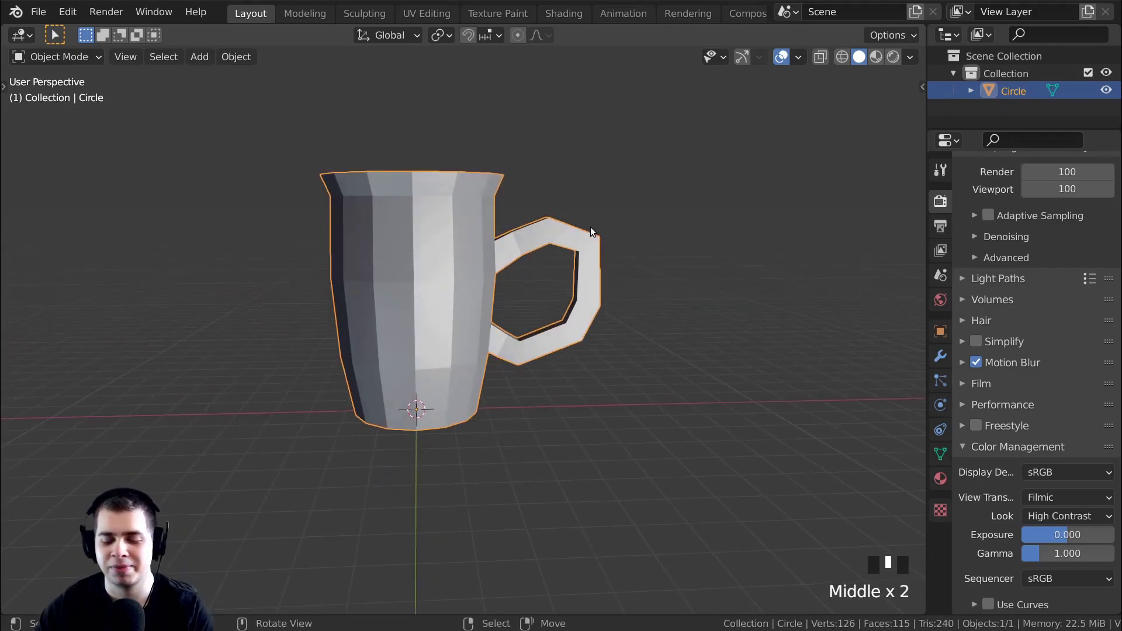
pyautogui.middleClick(555, 283)
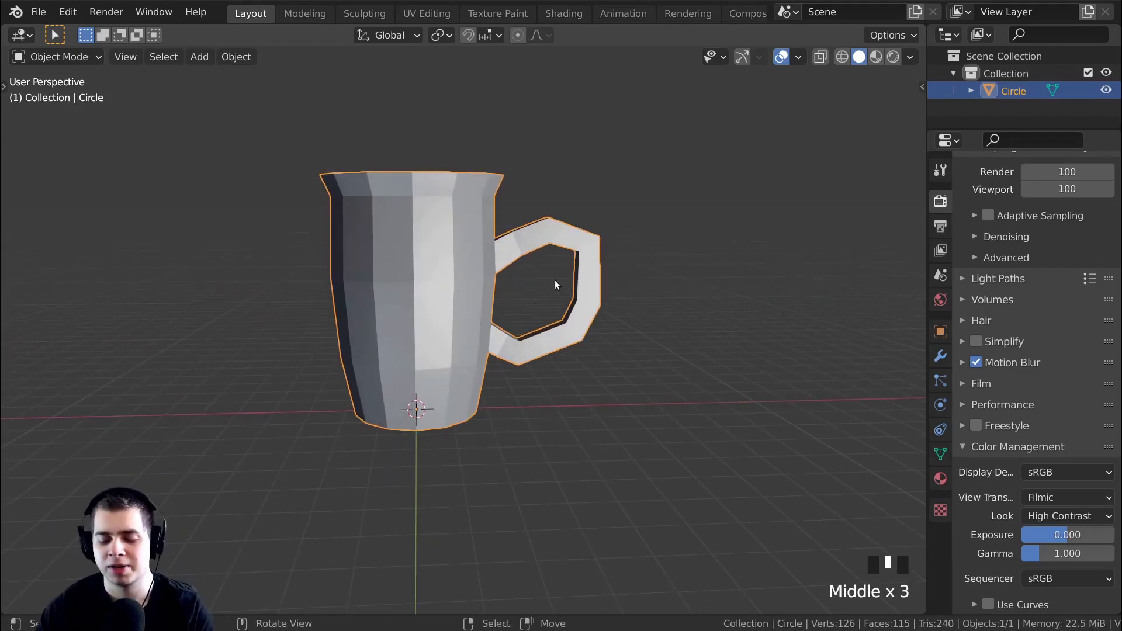
pyautogui.press('KP_1')
pyautogui.keyDown('shift'); pyautogui.moveTo(556, 285); pyautogui.dragTo(451, 323, button='middle'); pyautogui.keyUp('shift')
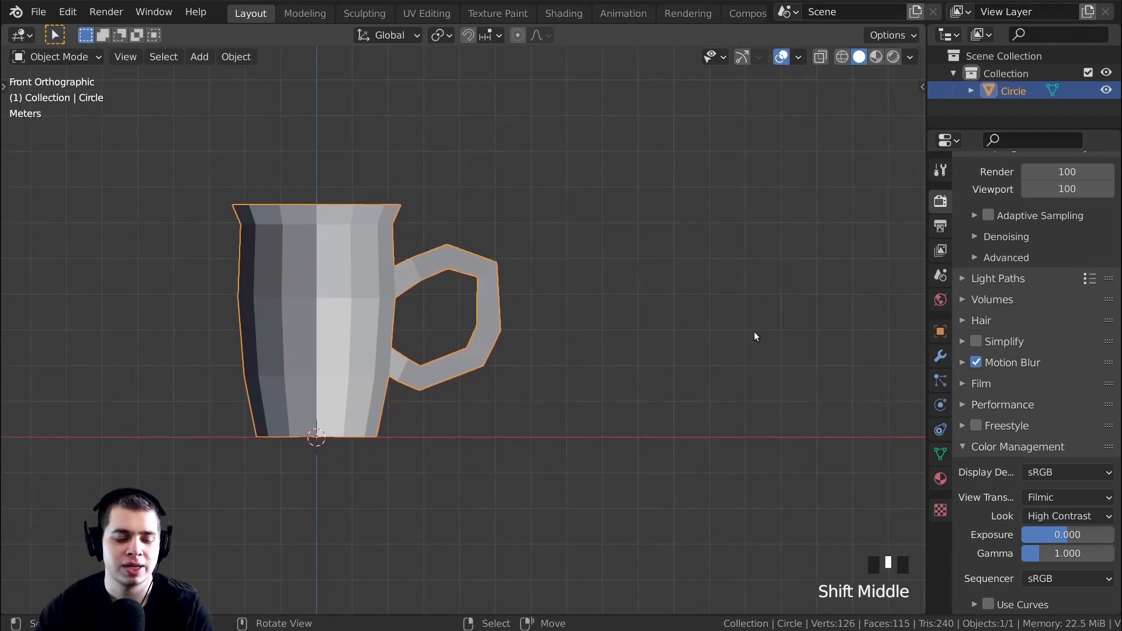
pyautogui.press('z')
pyautogui.press('z')
pyautogui.press('z')
pyautogui.scroll(2, 454, 311)
pyautogui.press('Tab')
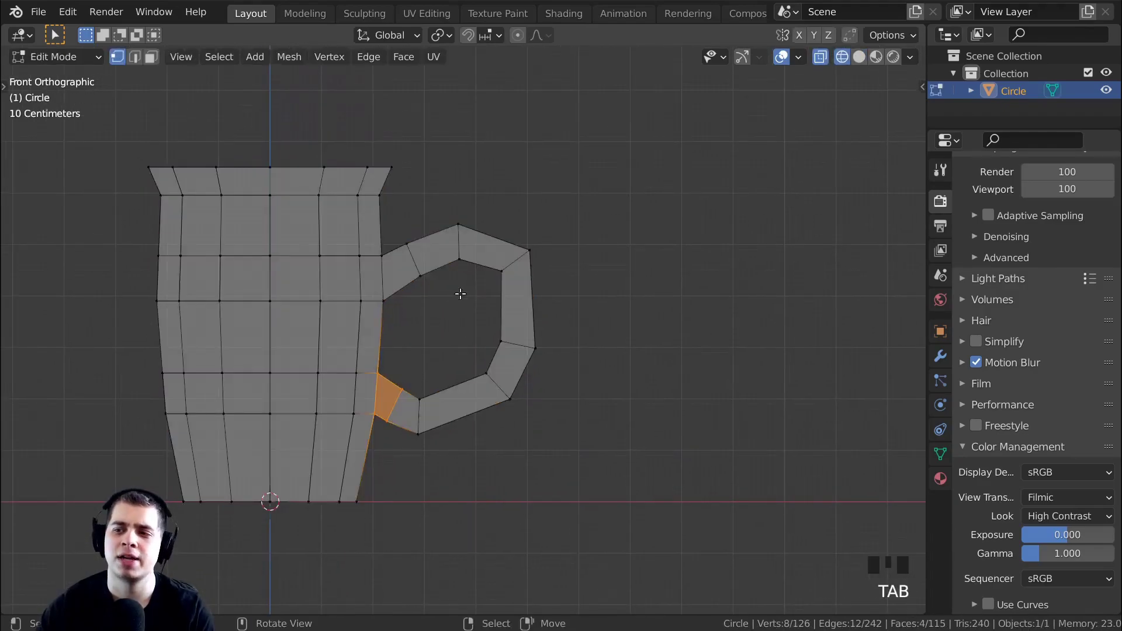
pyautogui.scroll(1, 466, 292)
pyautogui.keyDown('shift'); pyautogui.moveTo(458, 275); pyautogui.dragTo(490, 270, button='middle'); pyautogui.keyUp('shift')
pyautogui.press('a')
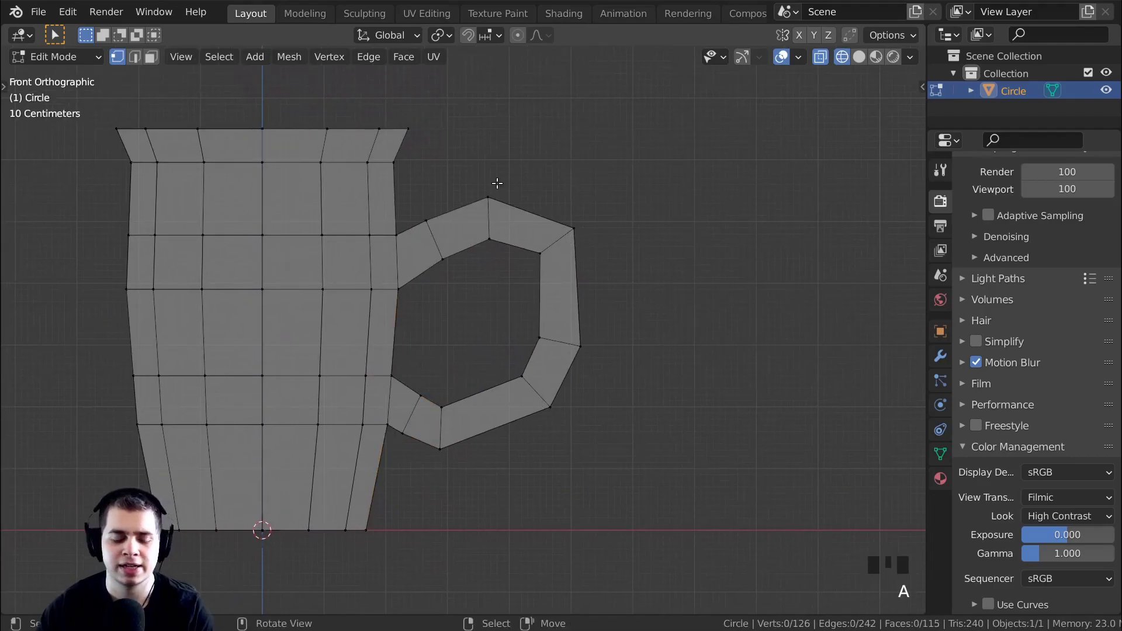
pyautogui.moveTo(461, 126); pyautogui.dragTo(591, 477)
pyautogui.press('g')
pyautogui.click(586, 333)
# Select the first bend loop at the top of the handle and raise it slightly to round the upper curve
pyautogui.hotkey('alt', 'a')
pyautogui.press('b')
pyautogui.moveTo(443, 207); pyautogui.dragTo(415, 295)
pyautogui.press('g')
pyautogui.click(446, 326)
# Select the outer side loops of the handle and shift them inward and slightly down
pyautogui.hotkey('alt', 'a')
pyautogui.press('b')
pyautogui.moveTo(502, 197); pyautogui.dragTo(590, 372)
pyautogui.press('g')
pyautogui.click(577, 377)
pyautogui.hotkey('alt', 'a')
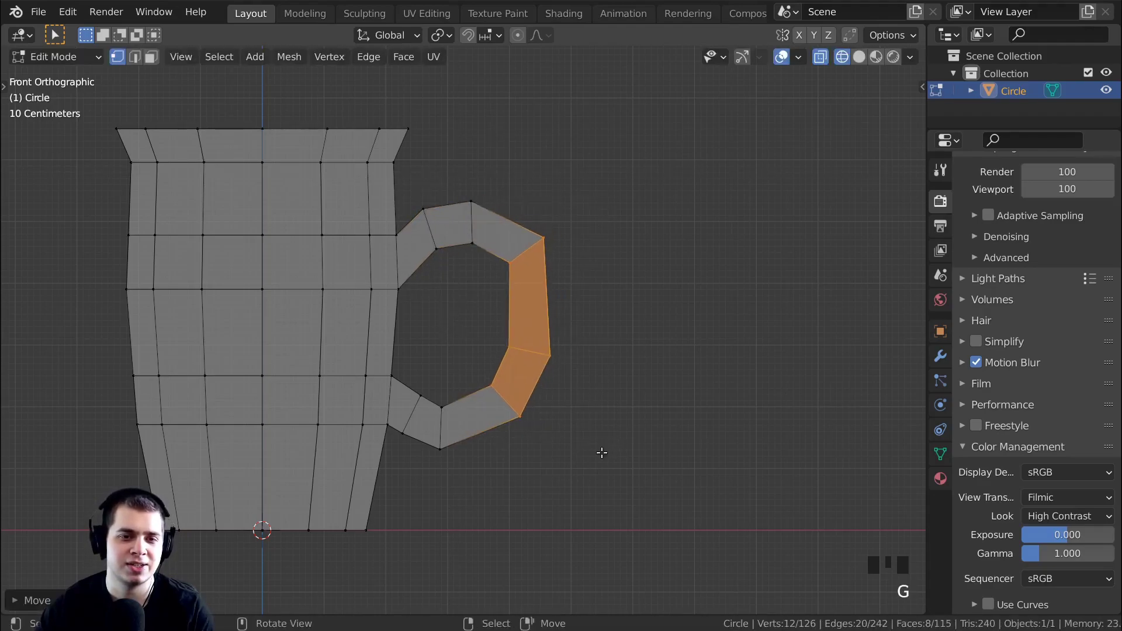
# Select the loop where the handle's lower end meets the wall and move it slightly down
pyautogui.press('b')
pyautogui.moveTo(374, 363); pyautogui.dragTo(395, 429)
pyautogui.press('r')
pyautogui.press('g')
pyautogui.click(421, 462)
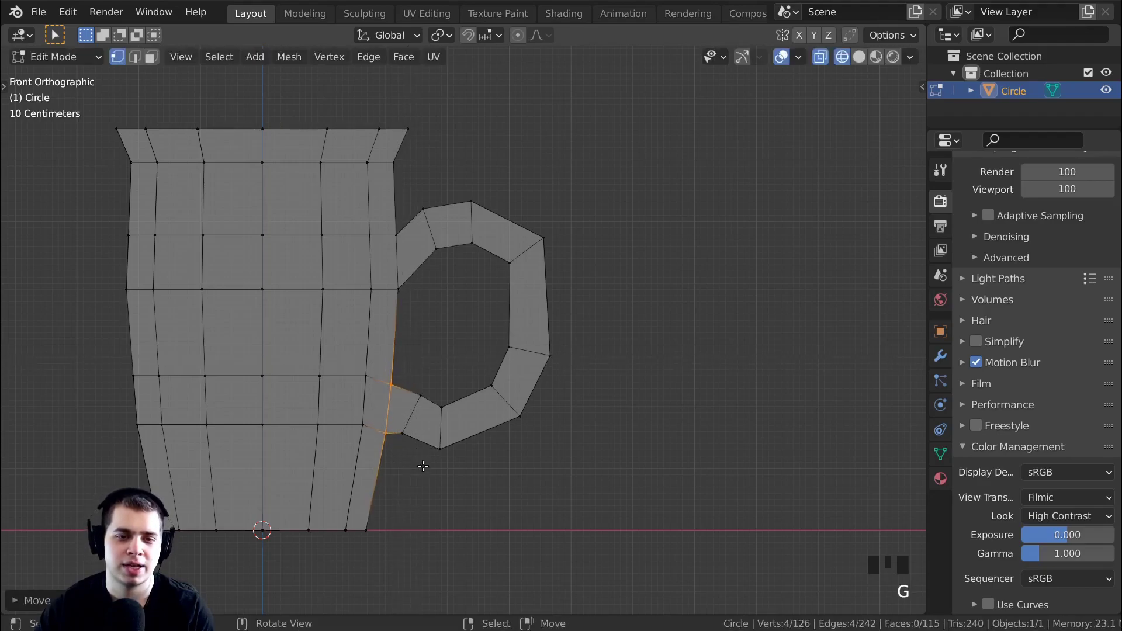
# Select the handle loop beside the lower attachment and slide it slightly along its edges
pyautogui.hotkey('alt', 'a')
pyautogui.press('b')
pyautogui.moveTo(406, 369); pyautogui.dragTo(431, 454)
pyautogui.press('g')
pyautogui.press('g')
pyautogui.click(435, 462)
# Select the lowest bend loop of the handle, then rotate it and move it outward to even out the lower curve
pyautogui.hotkey('alt', 'a')
pyautogui.press('b')
pyautogui.moveTo(430, 393); pyautogui.dragTo(473, 476)
pyautogui.press('g')
pyautogui.press('r')
pyautogui.press('g')
pyautogui.click(423, 415)
# Scale down the handle's lower outer bend loop, then scale the whole outer section slightly smaller for an even thickness
pyautogui.hotkey('alt', 'a')
pyautogui.press('b')
pyautogui.moveTo(451, 380); pyautogui.dragTo(534, 496)
pyautogui.press('s')
pyautogui.click(526, 488)
pyautogui.hotkey('alt', 'a')
pyautogui.press('b')
pyautogui.moveTo(473, 235); pyautogui.dragTo(602, 464)
pyautogui.press('s')
pyautogui.click(625, 374)
# Nudge the handle's first upper bend loop slightly and return to Object Mode
pyautogui.click(629, 371)
pyautogui.press('b')
pyautogui.moveTo(409, 196); pyautogui.dragTo(450, 254)
pyautogui.press('g')
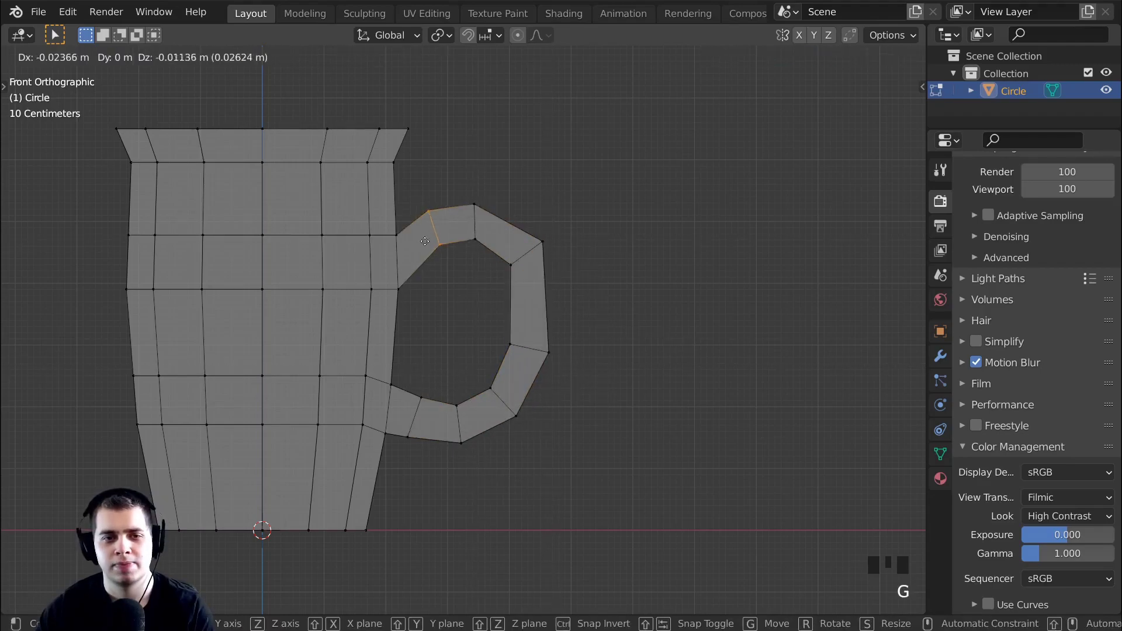
pyautogui.click(415, 256)
pyautogui.keyDown('shift'); pyautogui.moveTo(433, 284); pyautogui.dragTo(461, 278, button='middle'); pyautogui.keyUp('shift')
pyautogui.press('Tab')
# Select the mug's top rim edge loop, extrude it in front wireframe view and scale it inward to give the rim thickness
pyautogui.moveTo(511, 243); pyautogui.dragTo(483, 296, button='middle')
pyautogui.scroll(-3, 535, 385)
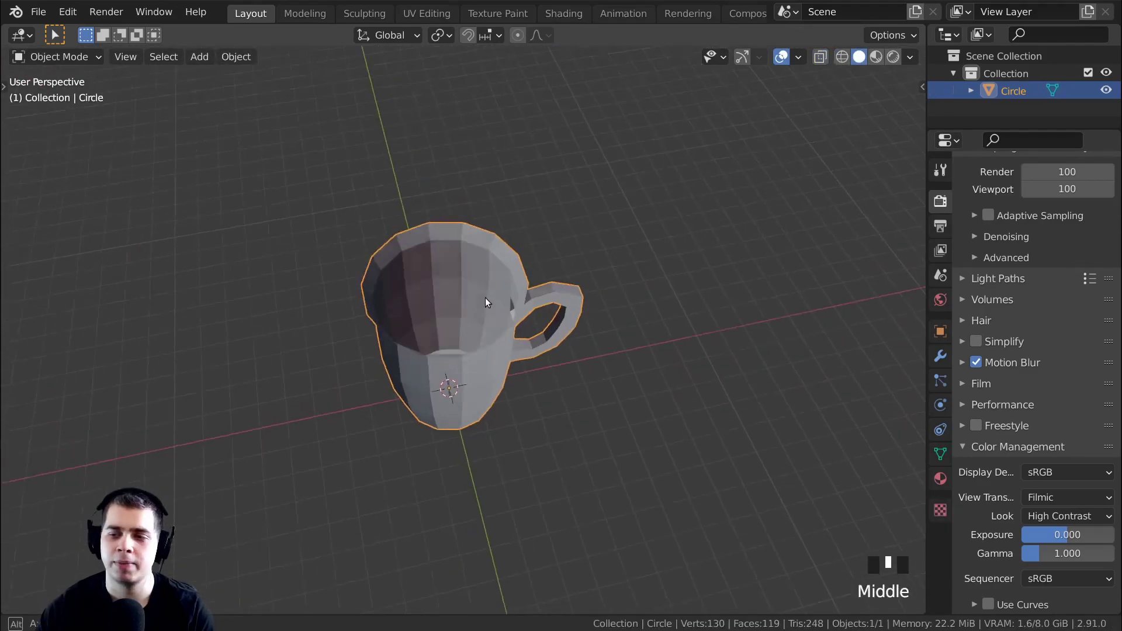
pyautogui.scroll(3, 609, 317)
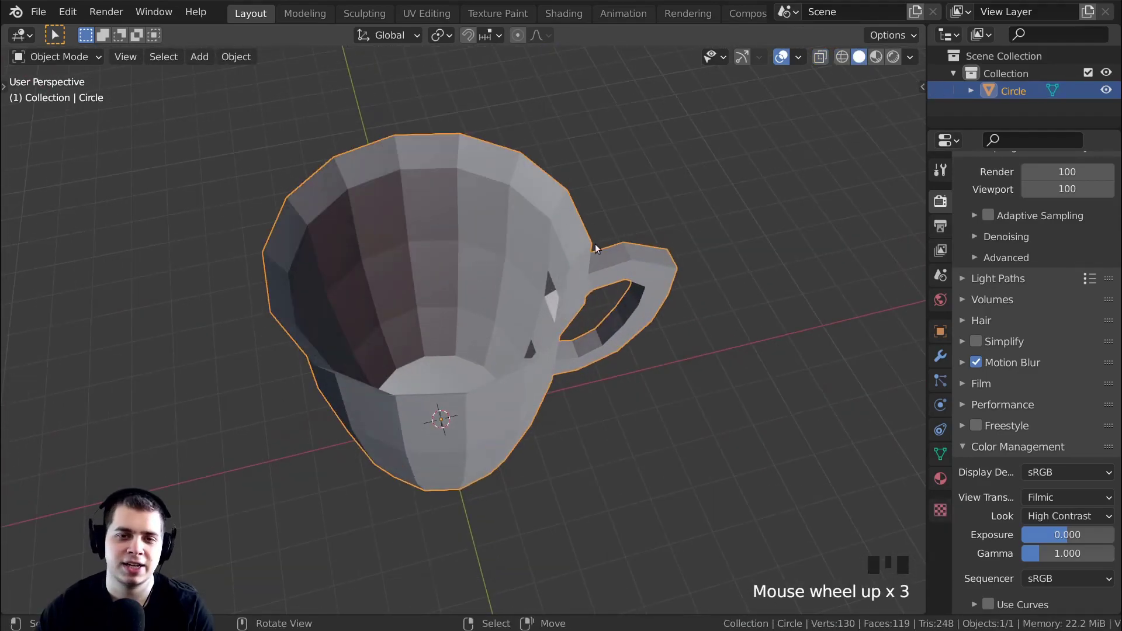
pyautogui.press('Tab')
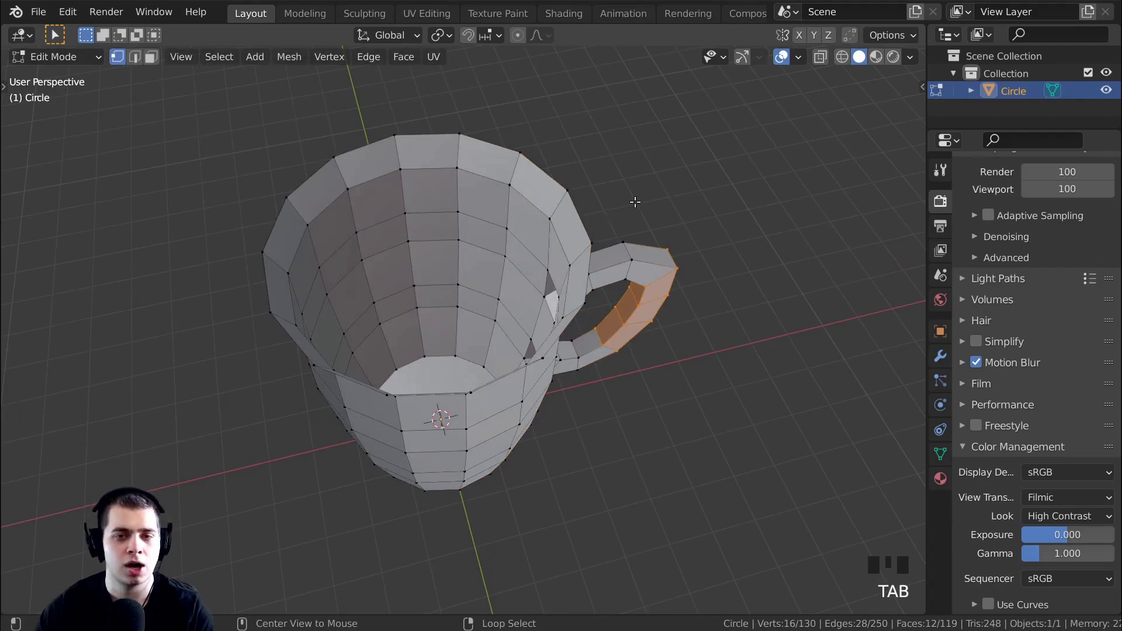
pyautogui.keyDown('alt'); pyautogui.rightClick(507, 143); pyautogui.keyUp('alt')
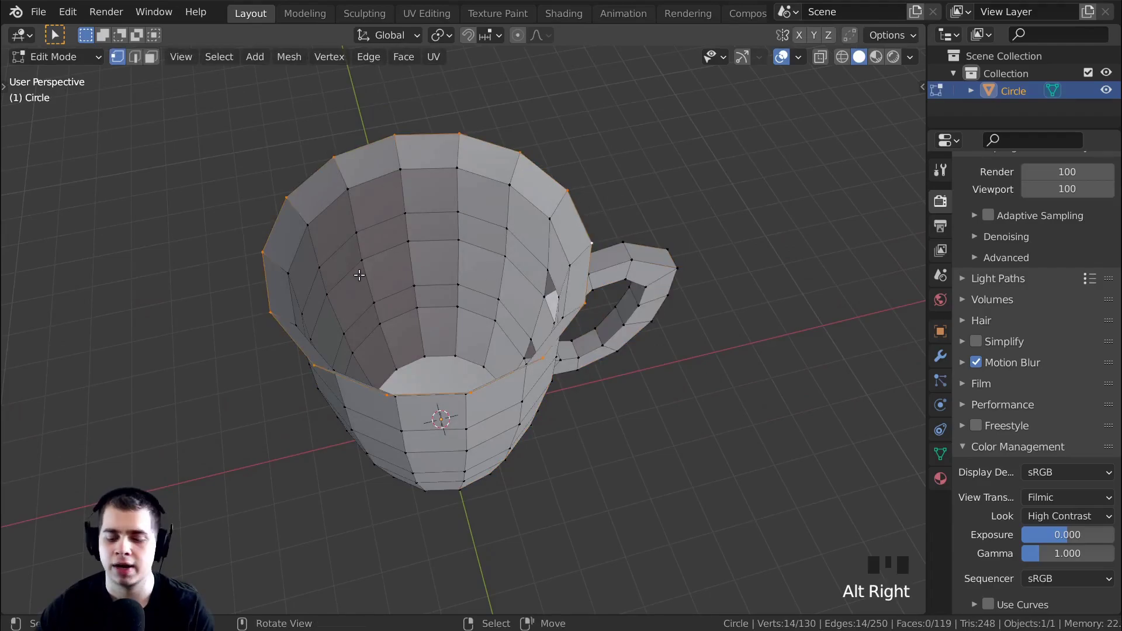
pyautogui.press('KP_1')
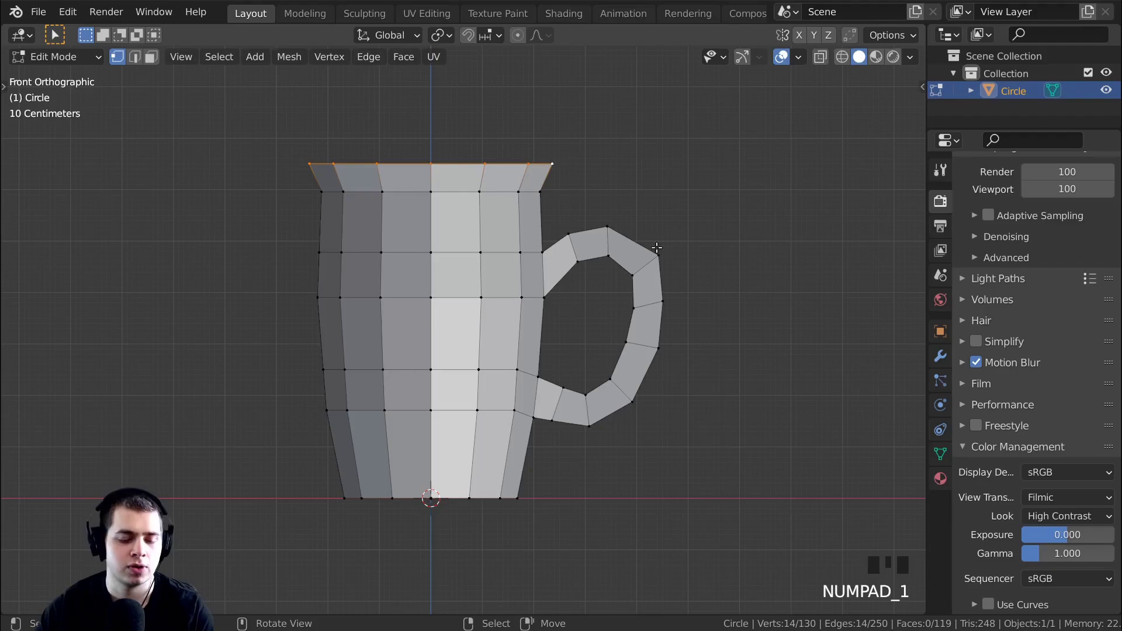
pyautogui.press('z')
pyautogui.click(719, 236)
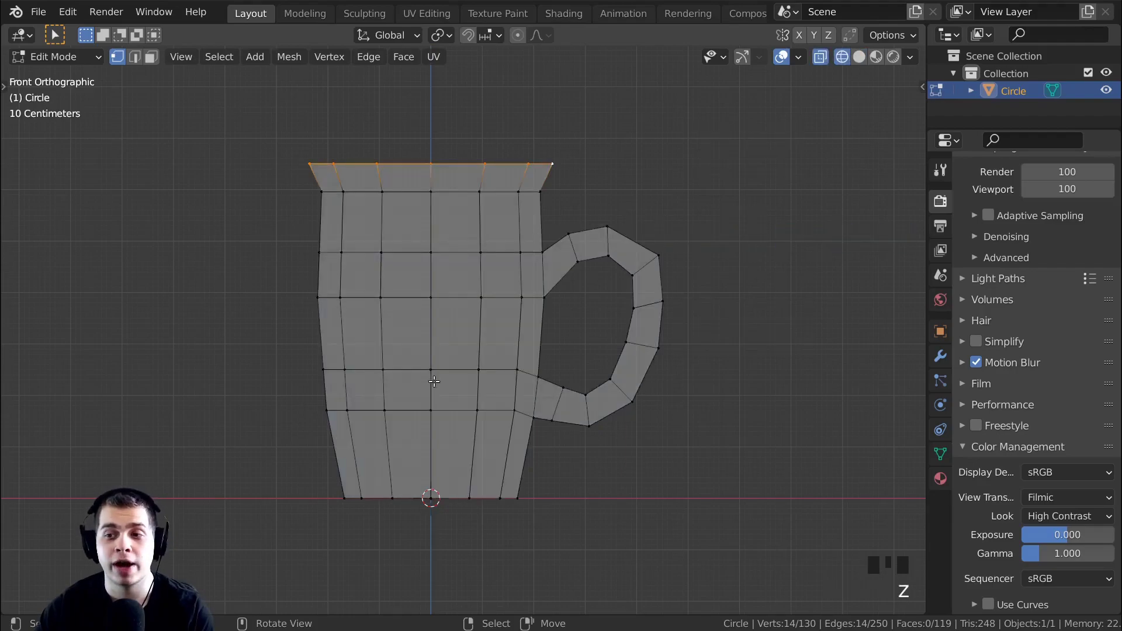
pyautogui.keyDown('shift'); pyautogui.moveTo(742, 233); pyautogui.dragTo(747, 247, button='middle'); pyautogui.keyUp('shift')
pyautogui.scroll(1, 747, 245)
pyautogui.press('e')
pyautogui.press('s')
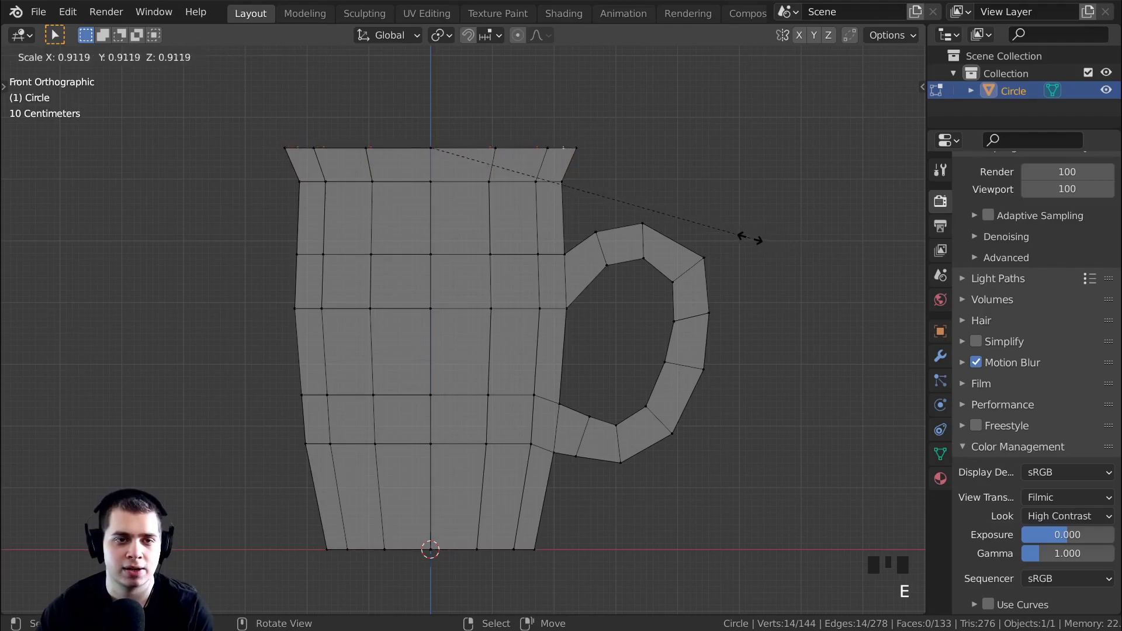
pyautogui.click(718, 236)
# Extrude the inner rim loop down to the neck and scale it slightly inward, then extrude again to the middle wall loop
pyautogui.press('e')
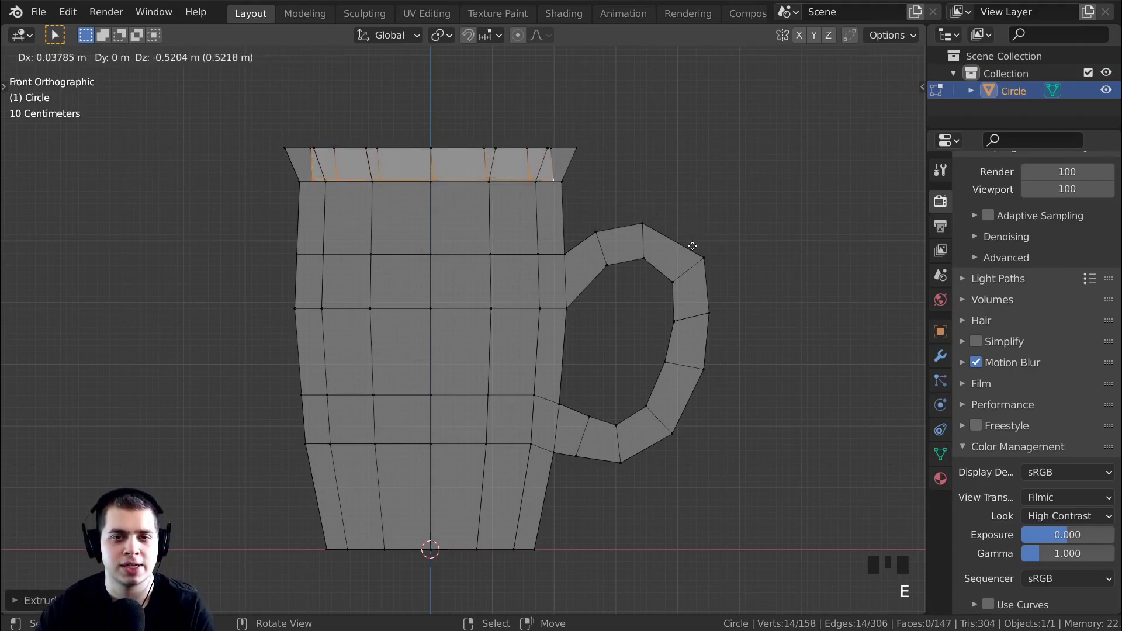
pyautogui.press('s')
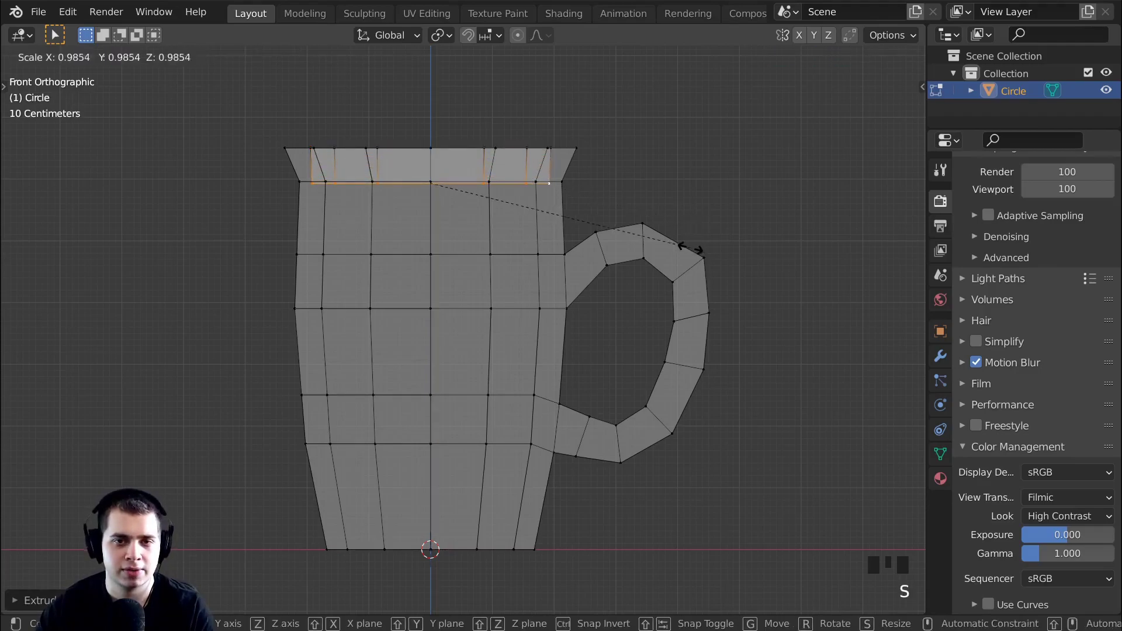
pyautogui.click(684, 248)
pyautogui.press('e')
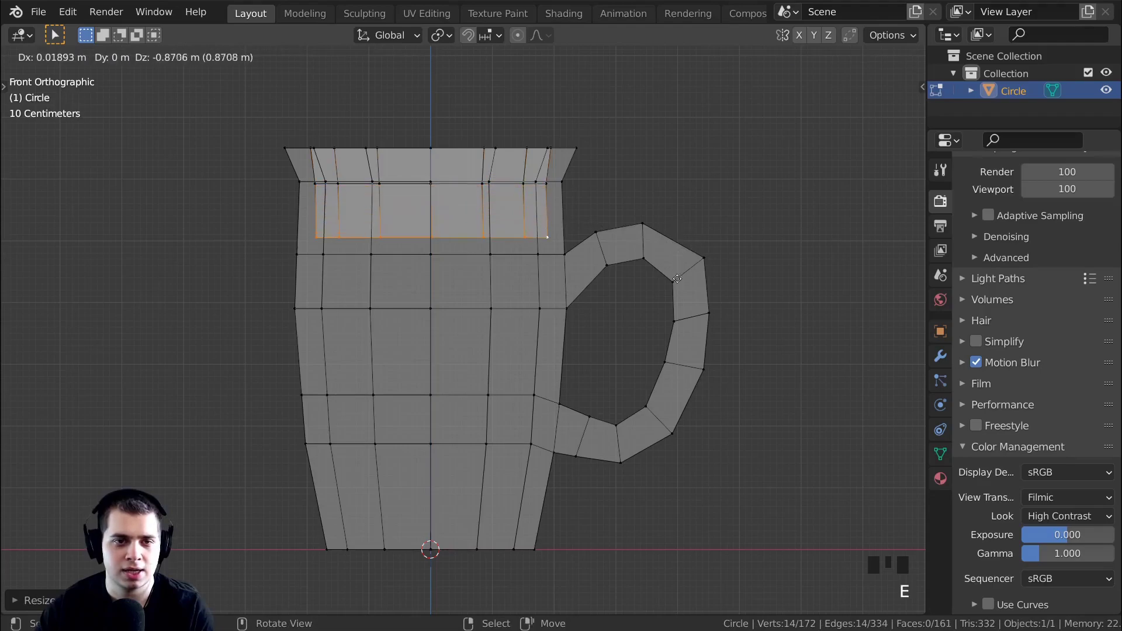
pyautogui.click(664, 324)
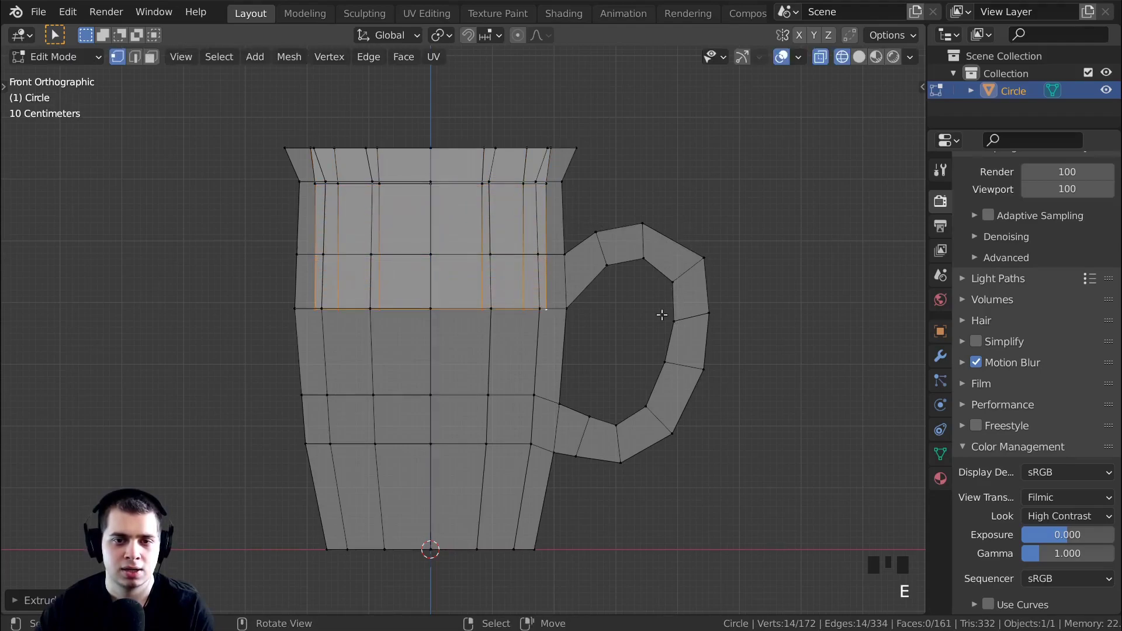
# Extrude the inner wall down to the next wall loop and again to just above the base, scaling each ring in slightly
pyautogui.press('e')
pyautogui.click(646, 379)
pyautogui.press('s')
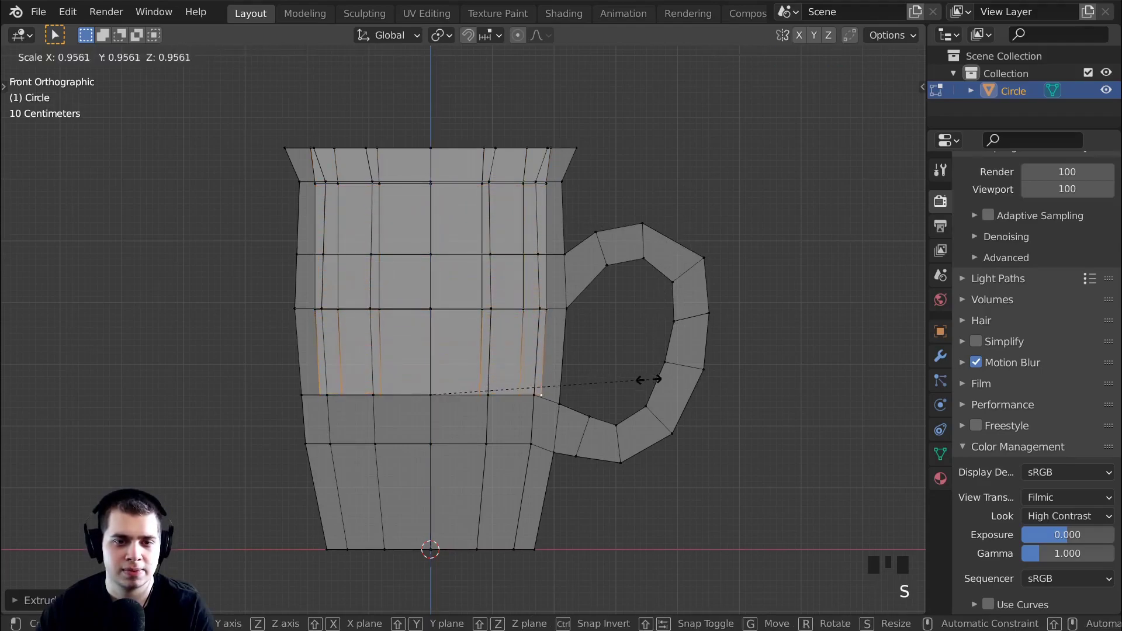
pyautogui.click(640, 381)
pyautogui.press('e')
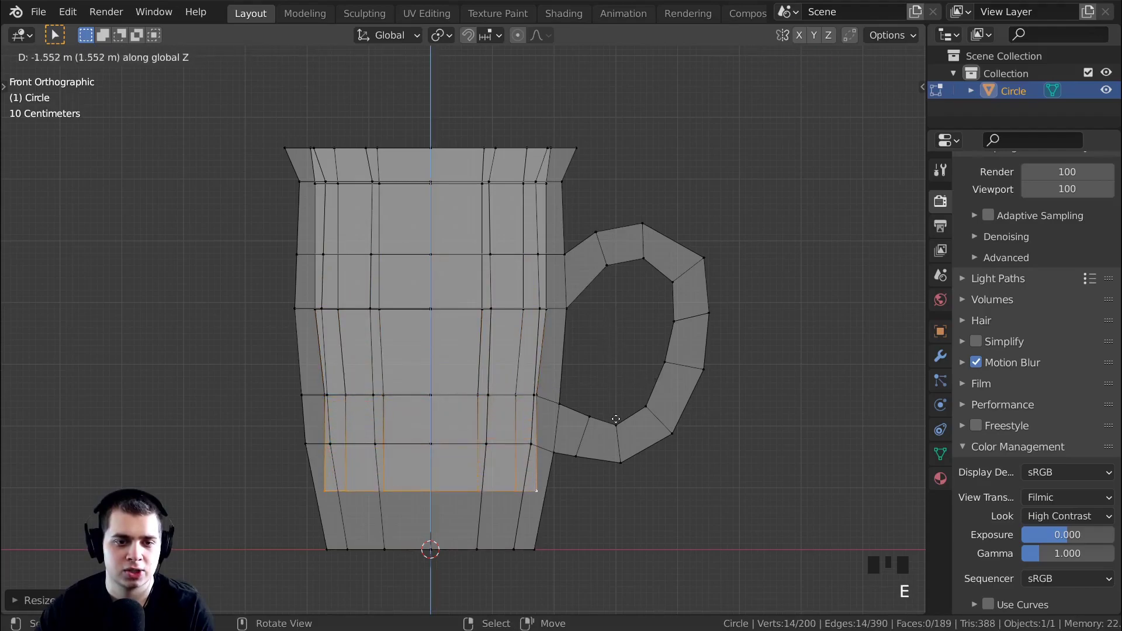
pyautogui.click(608, 466)
pyautogui.press('s')
pyautogui.click(585, 470)
# Select the inner edge loop of the rim, scale it slightly outward to thin the lip, and return to Object Mode
pyautogui.moveTo(585, 469); pyautogui.dragTo(593, 173, button='middle')
pyautogui.keyDown('alt'); pyautogui.rightClick(603, 183); pyautogui.keyUp('alt')
pyautogui.press('s')
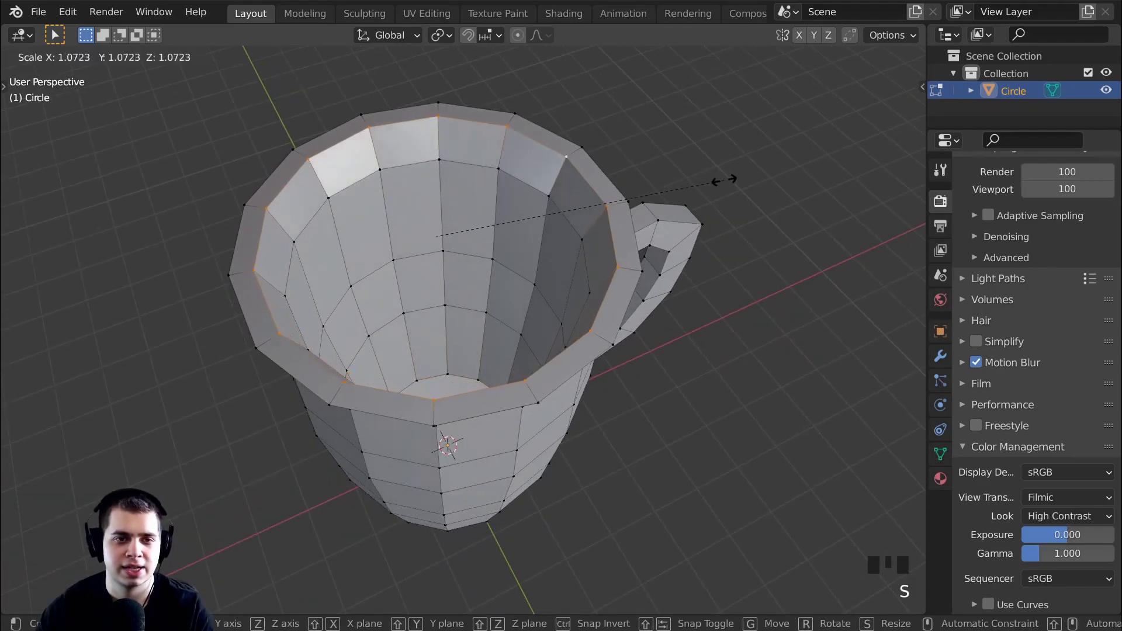
pyautogui.click(699, 212)
pyautogui.press('Tab')
# In front X-ray view, box-select all of the mug's rim vertices and lower them slightly along the Z axis
pyautogui.moveTo(700, 213); pyautogui.dragTo(557, 233, button='middle')
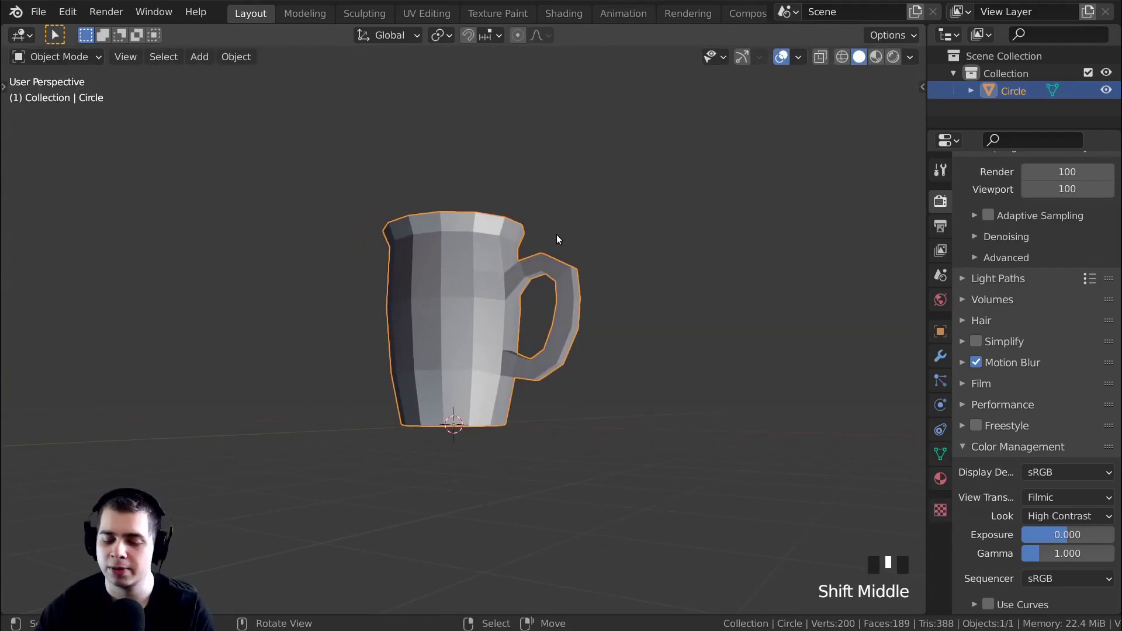
pyautogui.press('KP_1')
pyautogui.press('Tab')
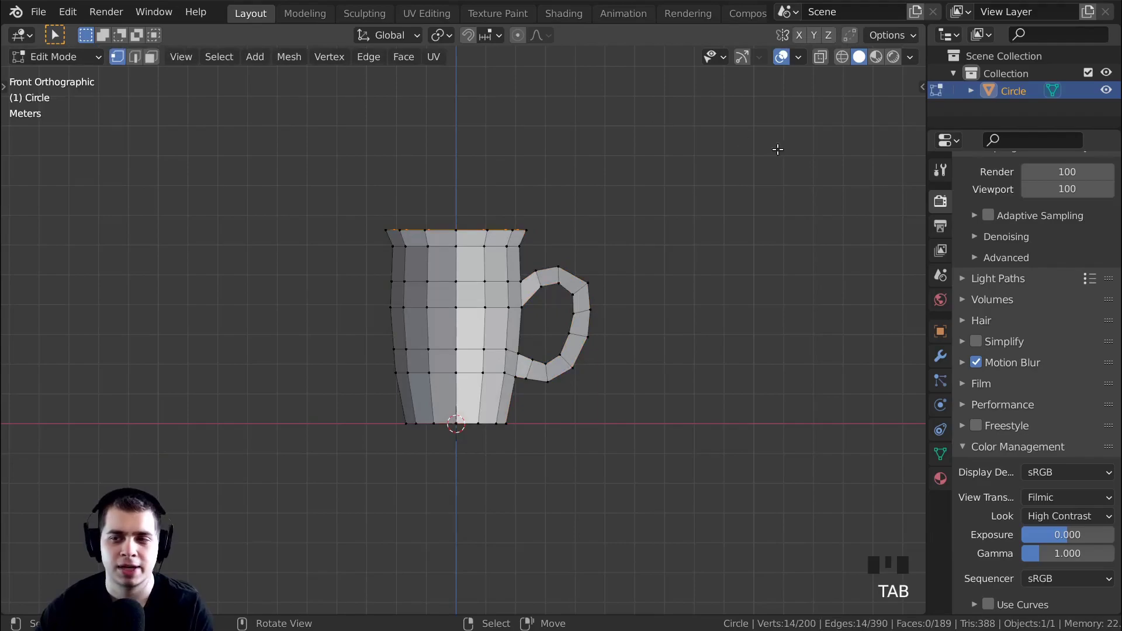
pyautogui.hotkey('alt', 'z')
pyautogui.hotkey('alt', 'a')
pyautogui.press('b')
pyautogui.moveTo(236, 139); pyautogui.dragTo(556, 258)
pyautogui.scroll(1, 672, 100)
pyautogui.press('g')
pyautogui.press('z')
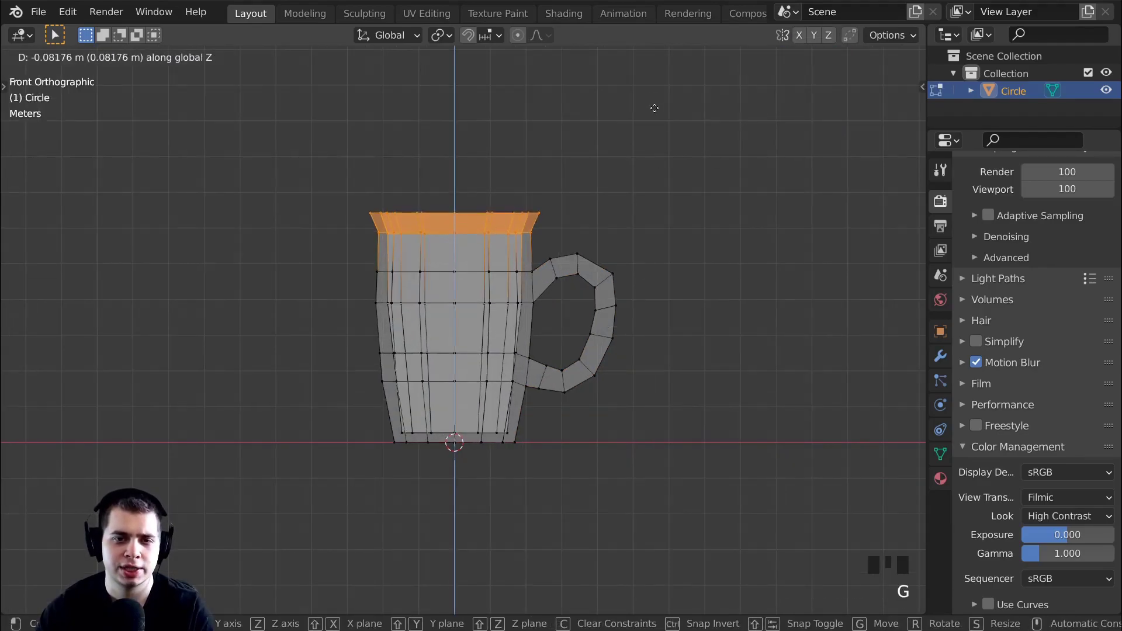
pyautogui.click(650, 169)
# Box-select the inner and outer vertices at the mug's base and raise them slightly along the Z axis
pyautogui.hotkey('alt', 'a')
pyautogui.press('b')
pyautogui.moveTo(319, 413); pyautogui.dragTo(614, 465)
pyautogui.press('s')
pyautogui.rightClick(633, 446)
pyautogui.press('g')
pyautogui.press('z')
pyautogui.click(636, 369)
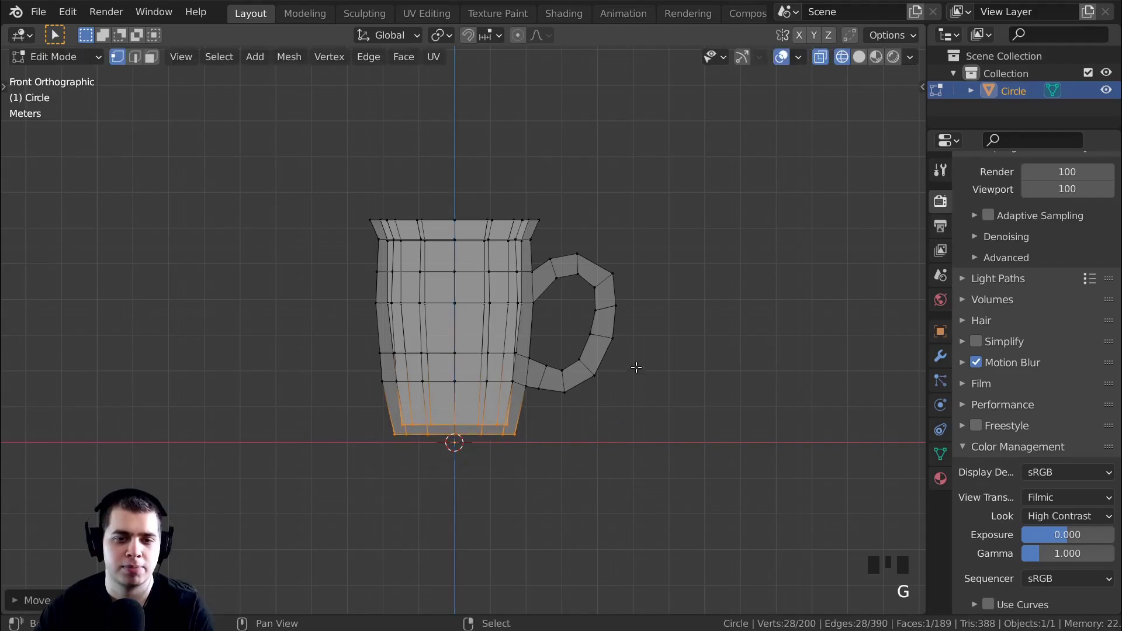
# Select the whole mesh, move it down along Z until its base rests on the ground line, and return to Object Mode
pyautogui.press('a')
pyautogui.press('a')
pyautogui.press('a')
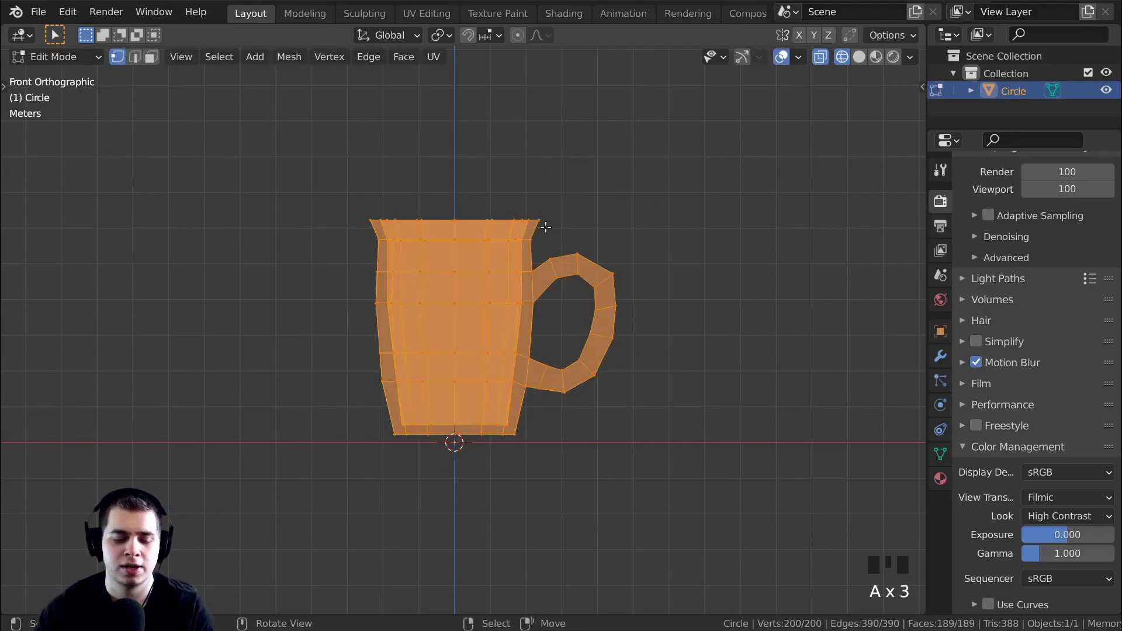
pyautogui.press('g')
pyautogui.press('z')
pyautogui.click(682, 455)
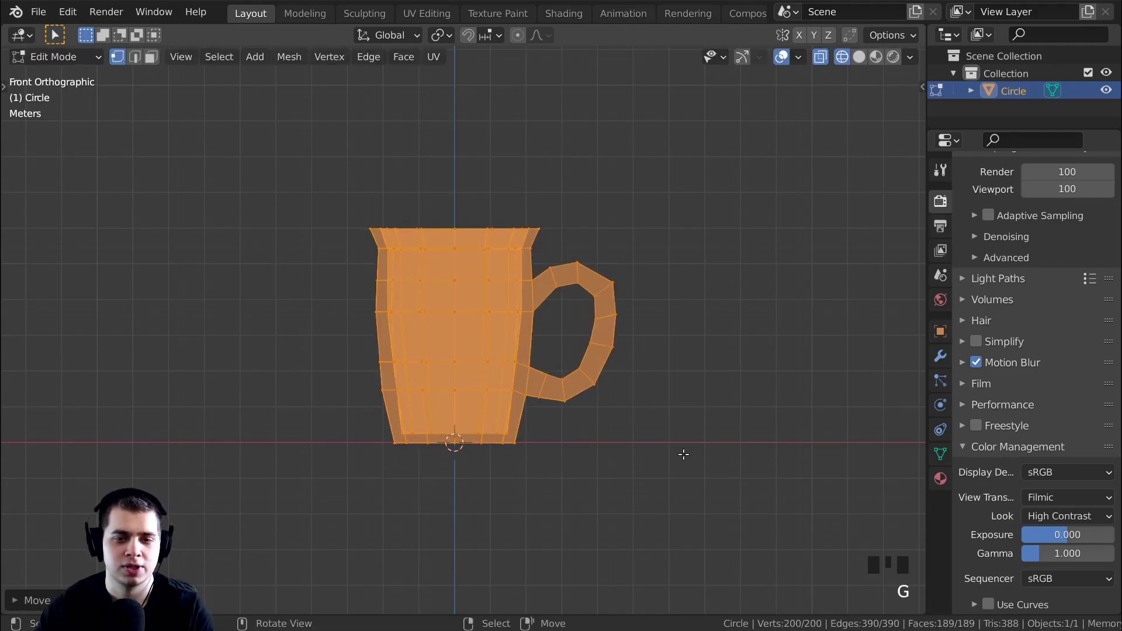
pyautogui.press('Tab')
# Add a level 2 Subdivision Surface modifier to the mug and show its settings in a wider properties area
pyautogui.moveTo(622, 375); pyautogui.dragTo(704, 394, button='middle')
pyautogui.hotkey('ctrl', '2')
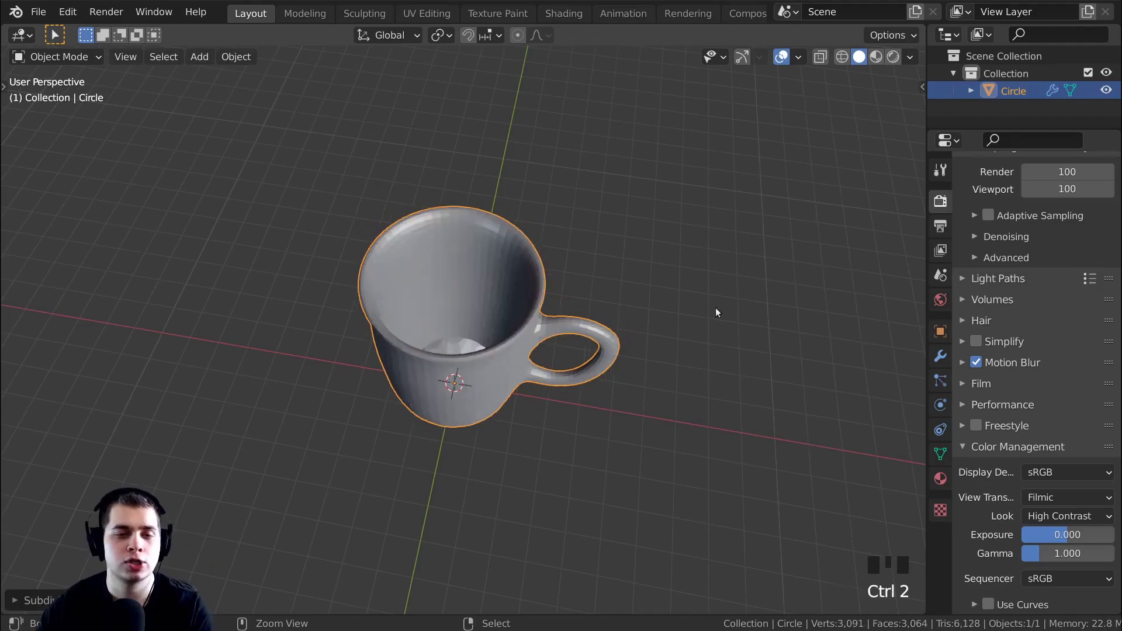
pyautogui.click(940, 356)
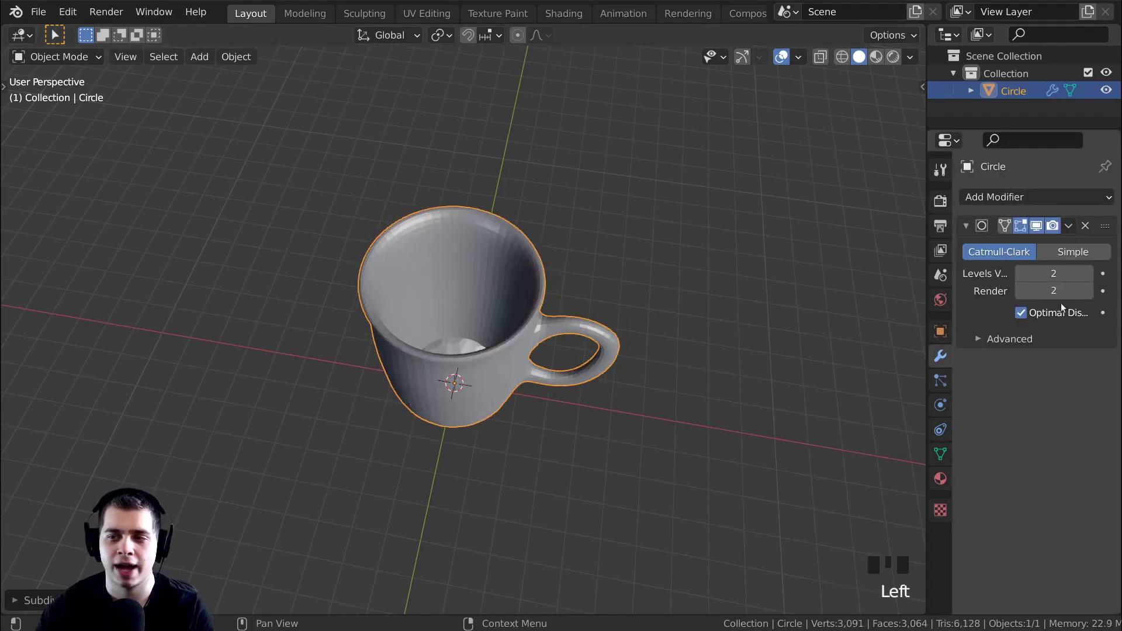
pyautogui.moveTo(926, 292); pyautogui.dragTo(872, 292)
pyautogui.moveTo(672, 298); pyautogui.dragTo(539, 306, button='middle')
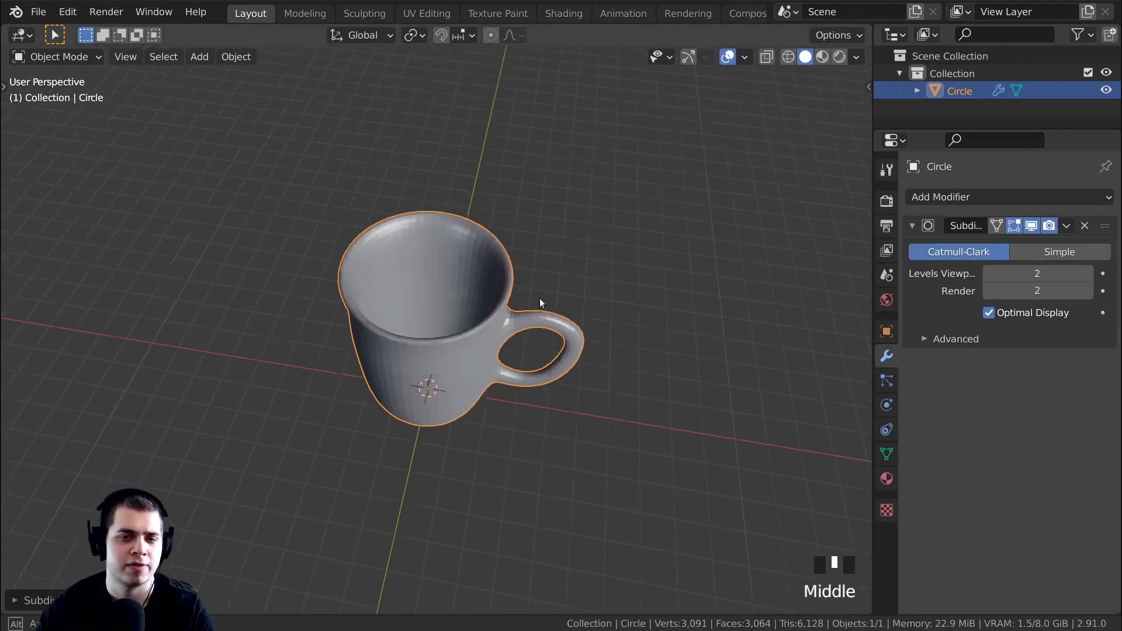
# Apply Shade Smooth to the mug
pyautogui.moveTo(538, 191); pyautogui.dragTo(383, 171, button='middle')
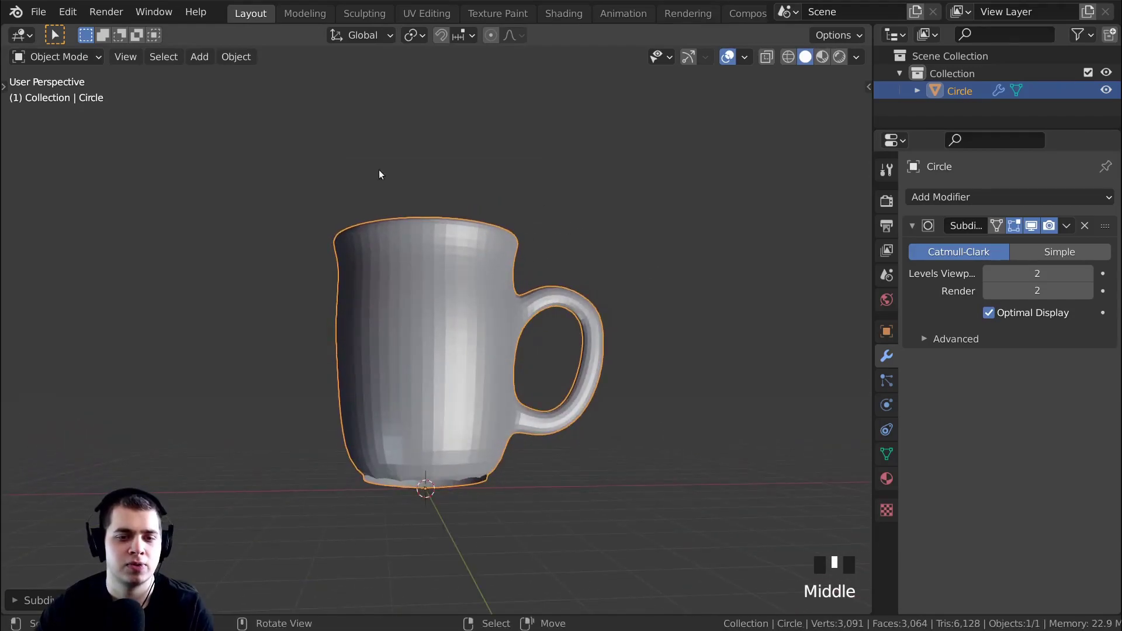
pyautogui.press('w')
pyautogui.press('w')
pyautogui.click(235, 61)
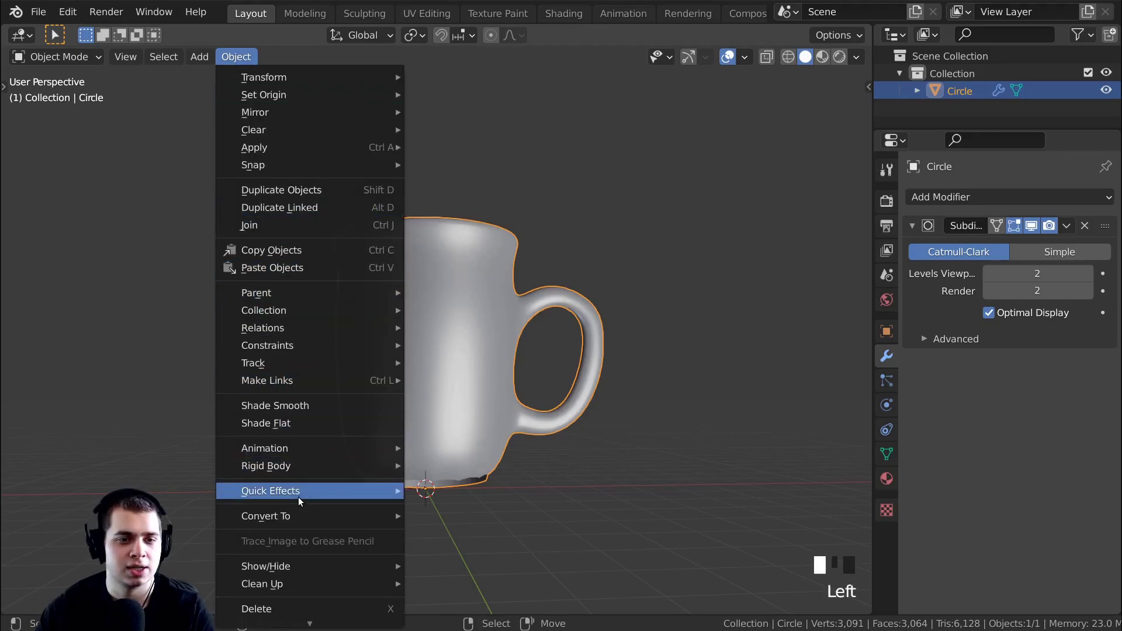
pyautogui.click(295, 412)
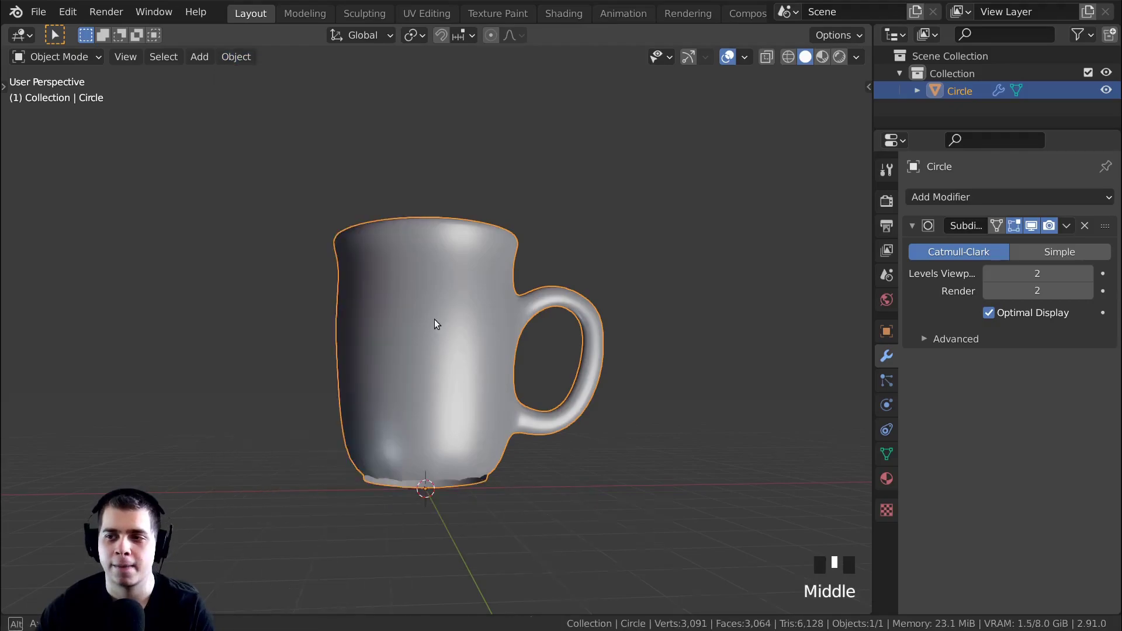
# Enter Edit Mode in wireframe and select the open edge loop at the bottom of the mug's inner wall
pyautogui.moveTo(436, 321); pyautogui.dragTo(428, 345, button='middle')
pyautogui.scroll(2, 429, 304)
pyautogui.moveTo(431, 306); pyautogui.dragTo(476, 292, button='middle')
pyautogui.scroll(6, 475, 292)
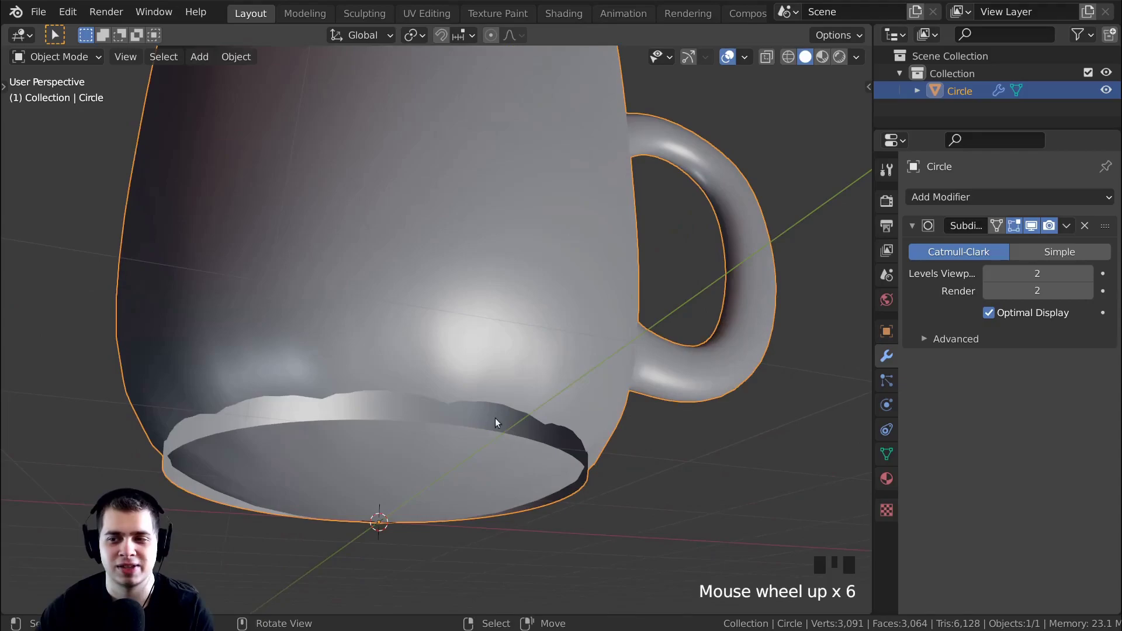
pyautogui.scroll(-4, 425, 325)
pyautogui.moveTo(426, 325); pyautogui.dragTo(478, 306, button='middle')
pyautogui.press('Tab')
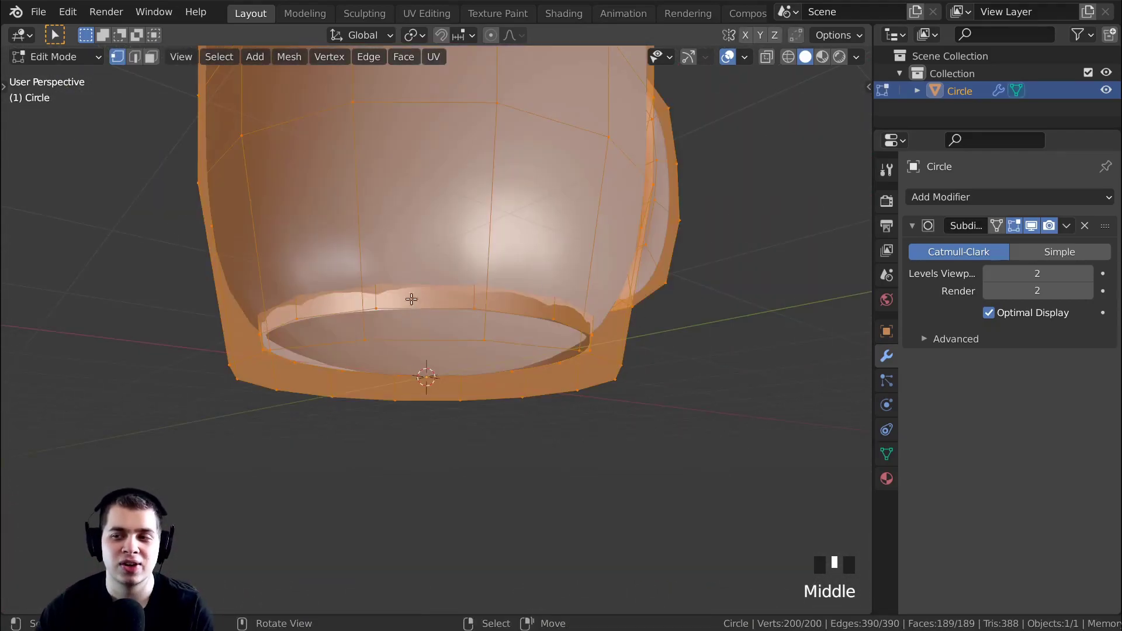
pyautogui.scroll(1, 516, 309)
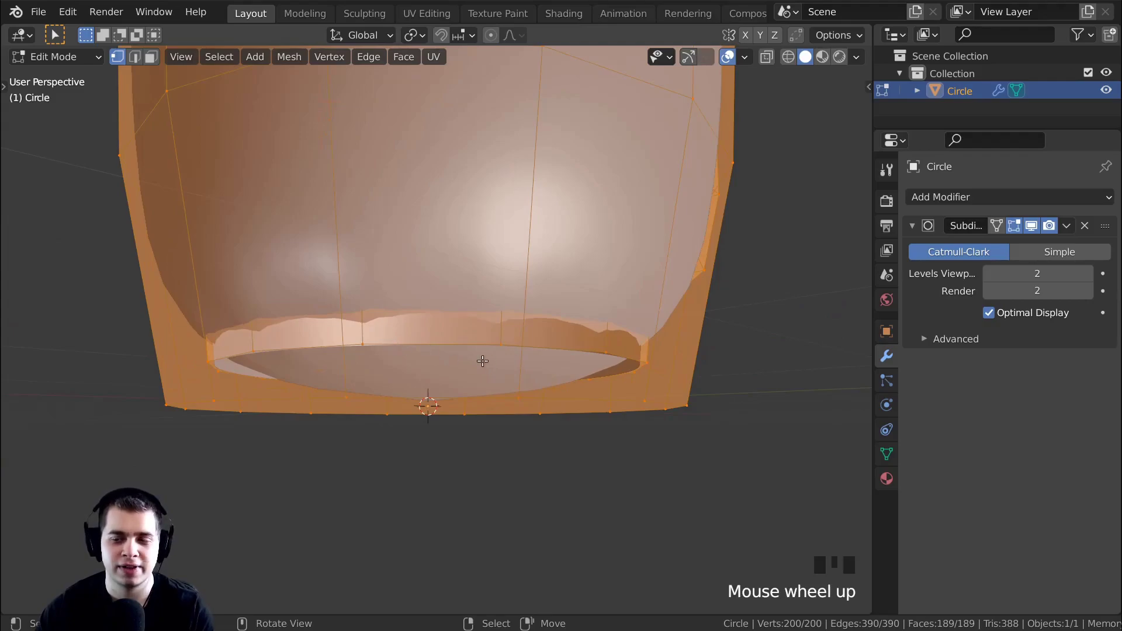
pyautogui.moveTo(426, 336)
pyautogui.mouseDown(button='middle')
pyautogui.moveTo(451, 344)
pyautogui.moveTo(447, 335)
pyautogui.mouseUp(button='middle')
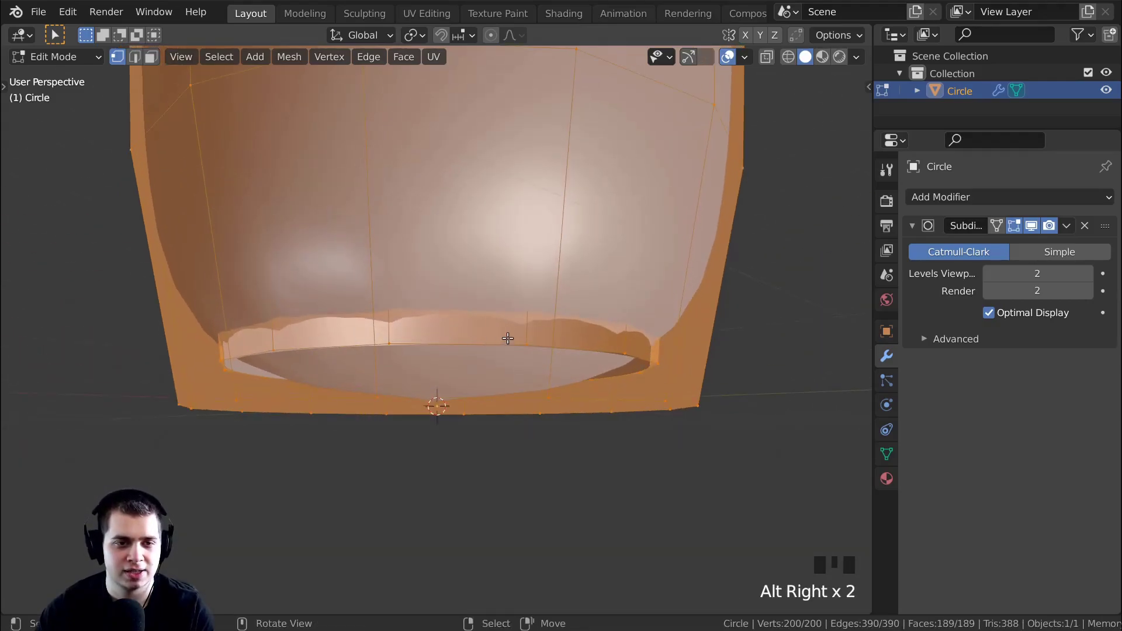
pyautogui.press('z')
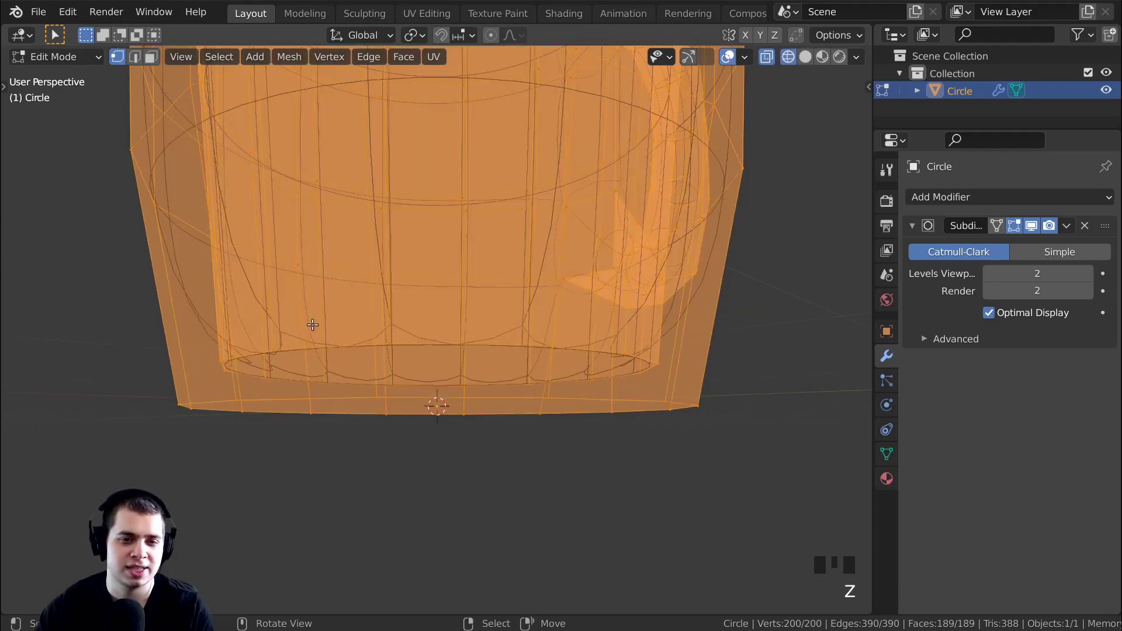
pyautogui.hotkey('alt', 'a')
pyautogui.keyDown('alt'); pyautogui.rightClick(484, 344); pyautogui.keyUp('alt')
# Reposition and scale the inner bottom edge loop, and fill it with a face to form the inside floor
pyautogui.press('g')
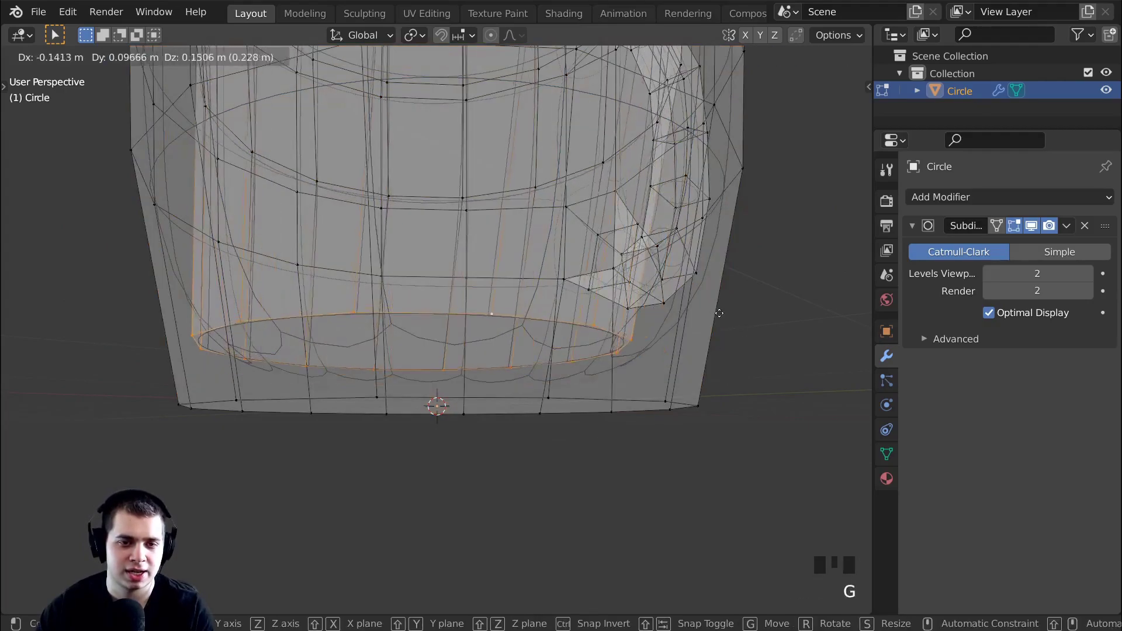
pyautogui.scroll(-4, 714, 310)
pyautogui.moveTo(713, 310)
pyautogui.mouseDown(button='middle')
pyautogui.moveTo(554, 449)
pyautogui.moveTo(659, 335)
pyautogui.mouseUp(button='middle')
pyautogui.press('s')
pyautogui.click(637, 331)
pyautogui.press('g')
pyautogui.click(606, 234)
pyautogui.moveTo(606, 234); pyautogui.dragTo(561, 275, button='middle')
pyautogui.press('g')
pyautogui.rightClick(656, 434)
pyautogui.press('s')
pyautogui.click(700, 441)
pyautogui.press('f')
# Scale the inner floor face again and adjust its height along the Z axis above the mug's base
pyautogui.scroll(5, 544, 280)
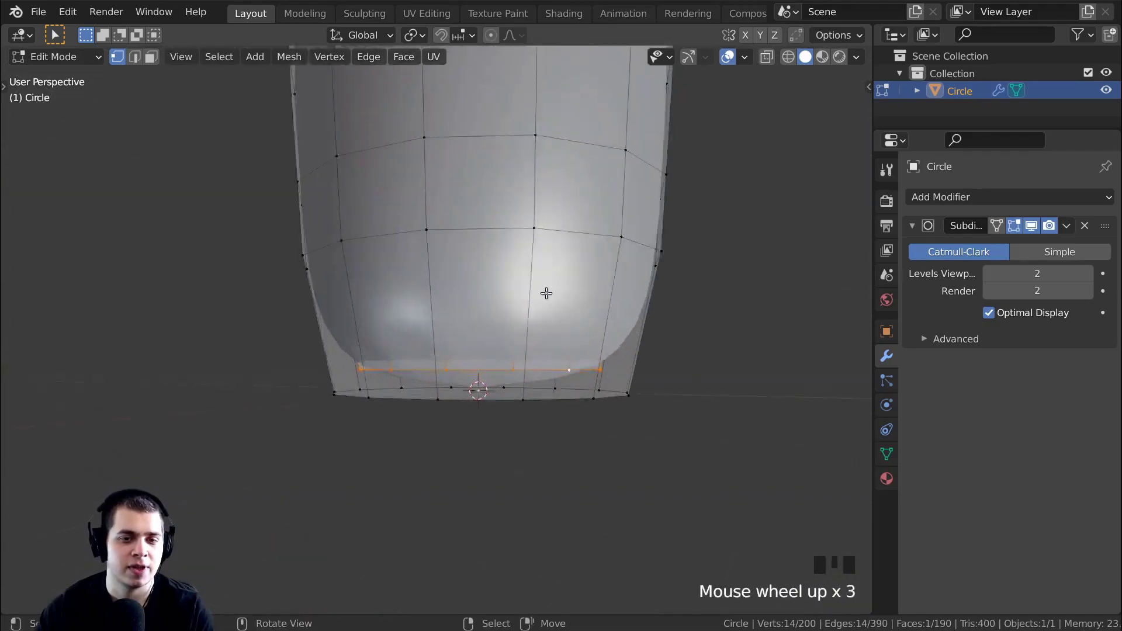
pyautogui.scroll(-3, 526, 474)
pyautogui.press('Tab')
pyautogui.moveTo(525, 475); pyautogui.dragTo(621, 314, button='middle')
pyautogui.press('Tab')
pyautogui.press('s')
pyautogui.click(691, 332)
pyautogui.press('g')
pyautogui.press('z')
pyautogui.click(690, 304)
pyautogui.press('Tab')
pyautogui.press('Tab')
pyautogui.keyDown('shift'); pyautogui.moveTo(585, 365); pyautogui.dragTo(582, 351, button='middle'); pyautogui.keyUp('shift')
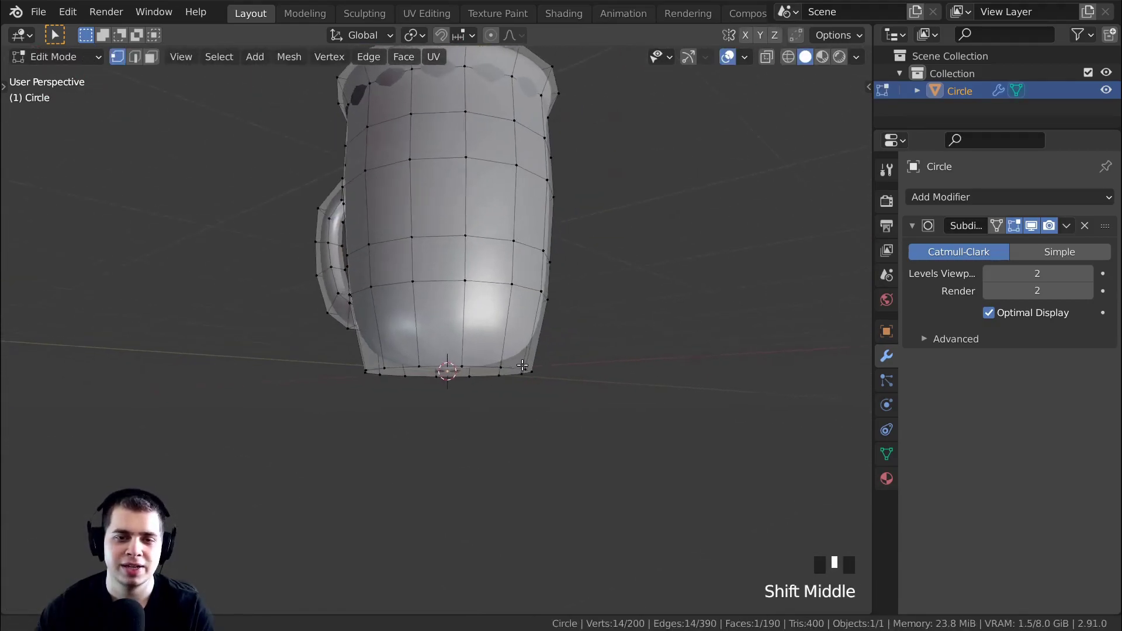
# Add a loop cut around the lower outer wall and slide it down close to the base edge
pyautogui.scroll(3, 556, 306)
pyautogui.hotkey('ctrl', 'r')
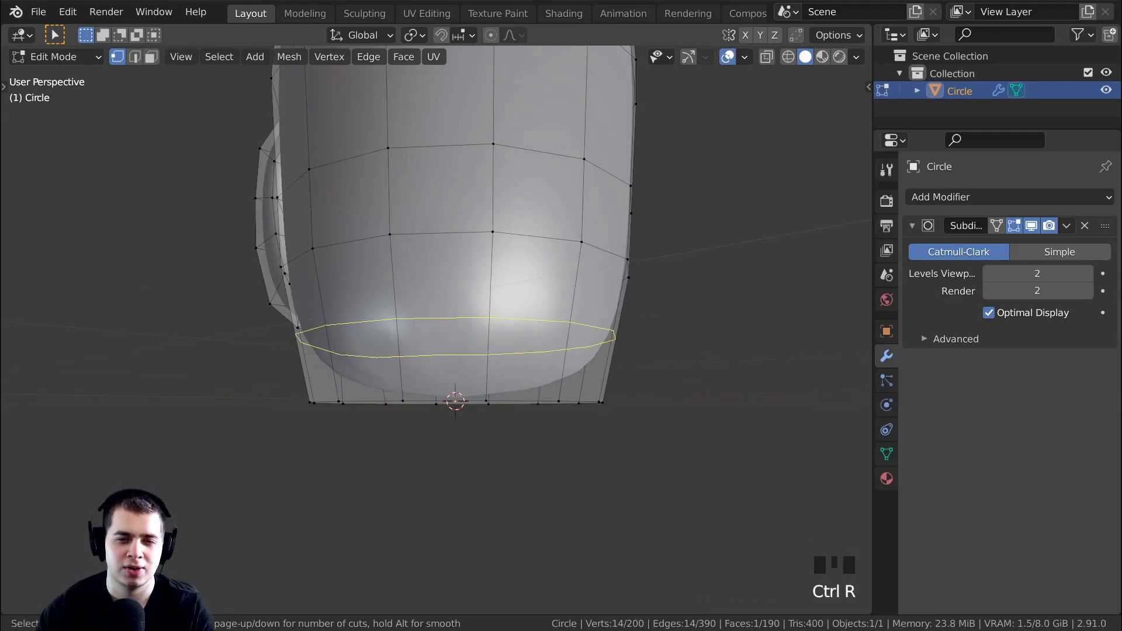
pyautogui.click(608, 336)
pyautogui.click(601, 381)
pyautogui.moveTo(601, 381); pyautogui.dragTo(601, 253, button='middle')
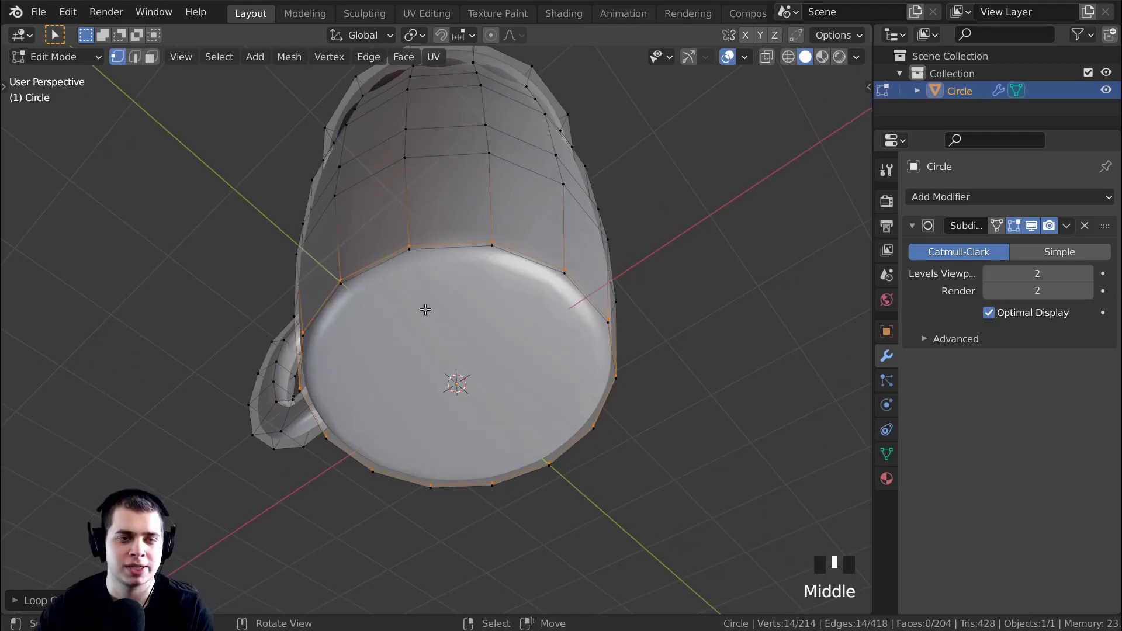
# Select the mug's bottom face, inset it slightly to sharpen the base edge, and return to Object Mode
pyautogui.press('3')
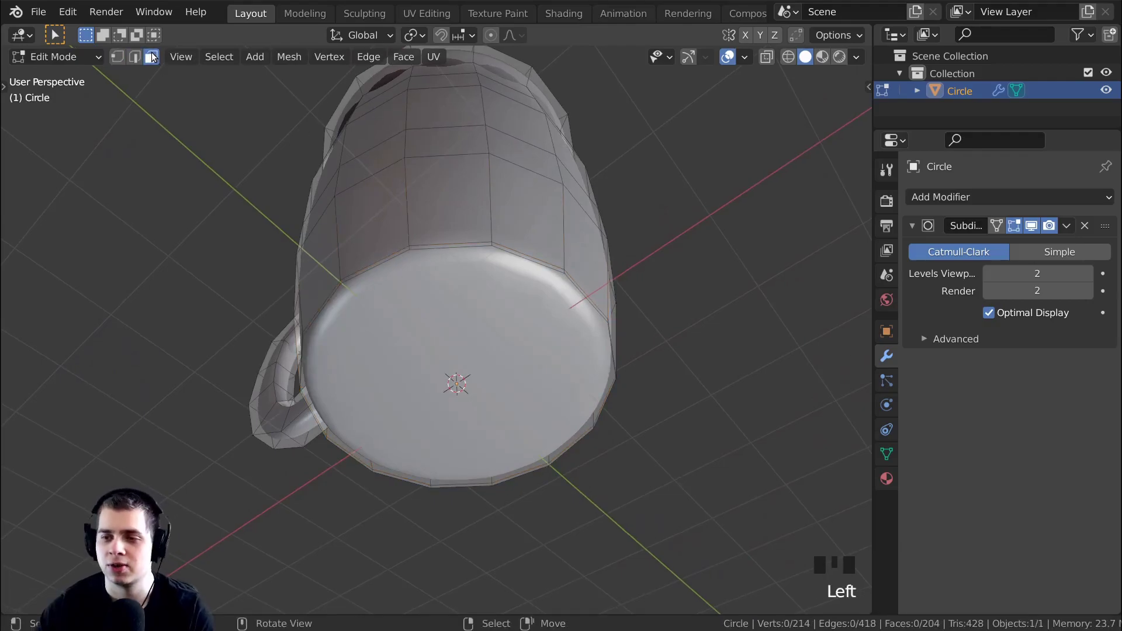
pyautogui.click(481, 354)
pyautogui.moveTo(481, 354); pyautogui.dragTo(774, 172, button='middle')
pyautogui.press('i')
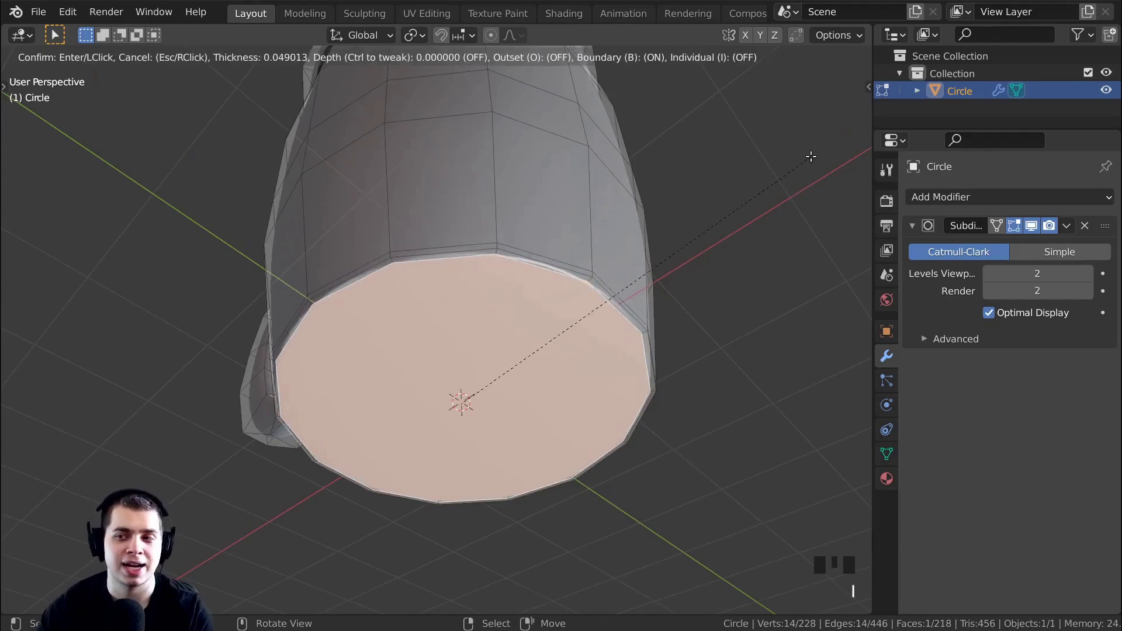
pyautogui.click(786, 186)
pyautogui.scroll(-2, 786, 186)
pyautogui.moveTo(786, 186); pyautogui.dragTo(463, 275, button='middle')
pyautogui.press('Tab')
pyautogui.scroll(-5, 556, 299)
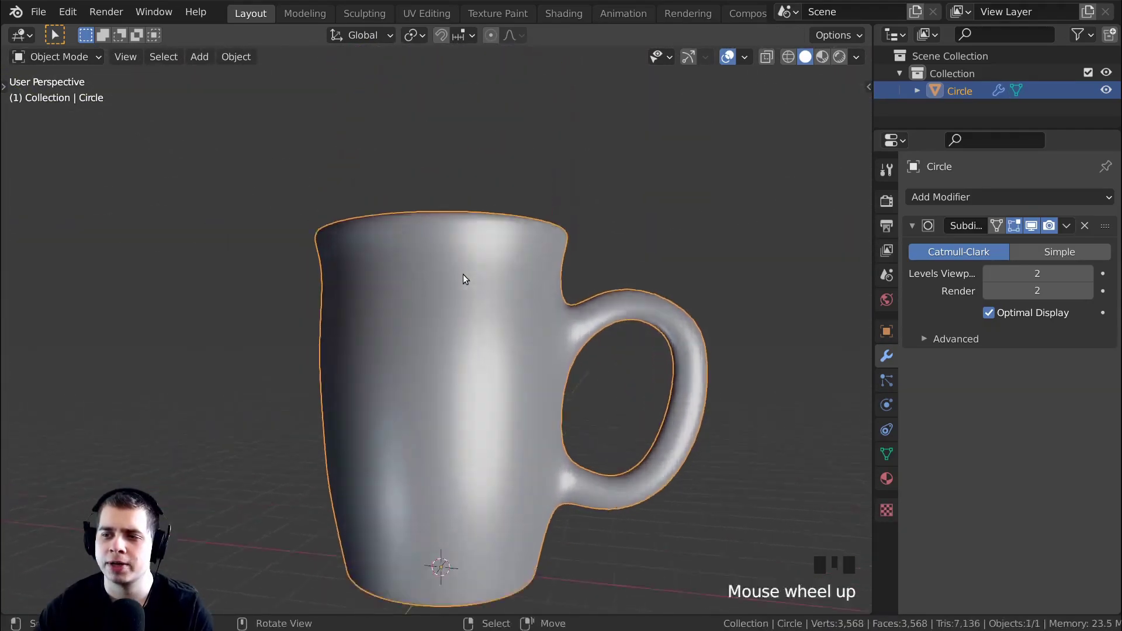
# Add loop cuts just below the rim on the outer and inner walls, slide them close to the lip, and leave Edit Mode
pyautogui.scroll(3, 476, 331)
pyautogui.scroll(-3, 478, 328)
pyautogui.moveTo(478, 328); pyautogui.dragTo(498, 434, button='middle')
pyautogui.scroll(2, 505, 349)
pyautogui.scroll(2, 505, 349)
pyautogui.press('Tab')
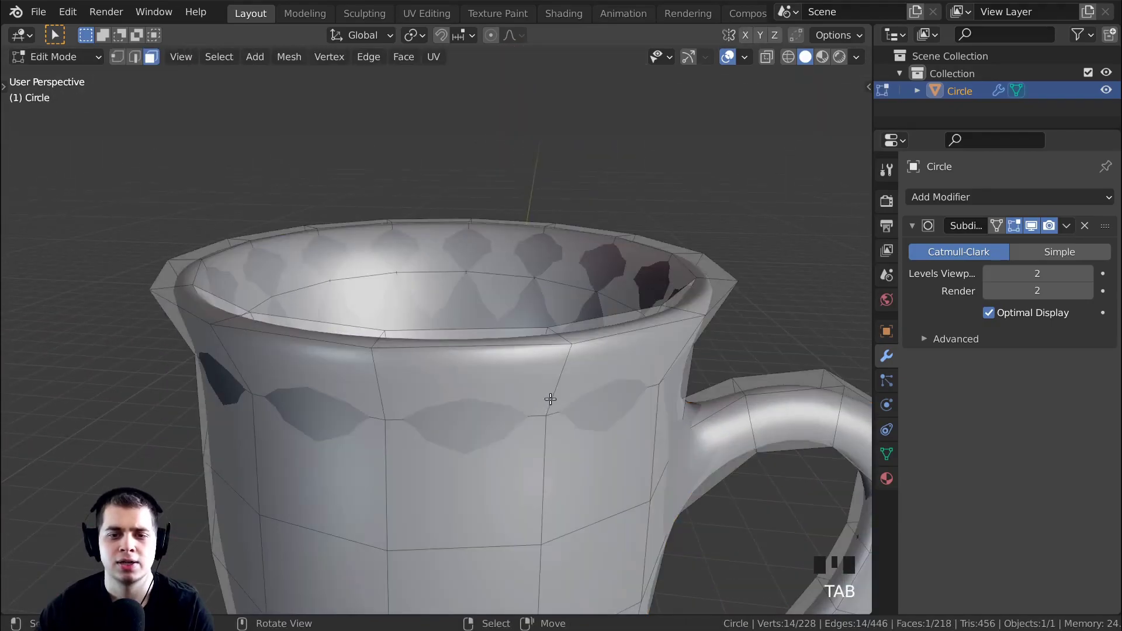
pyautogui.moveTo(518, 321); pyautogui.dragTo(604, 331, button='middle')
pyautogui.hotkey('ctrl', 'r')
pyautogui.moveTo(546, 319); pyautogui.dragTo(532, 295)
pyautogui.moveTo(532, 295); pyautogui.dragTo(462, 370, button='middle')
pyautogui.hotkey('ctrl', 'r')
pyautogui.click(602, 270)
pyautogui.click(605, 260)
pyautogui.press('Tab')
# Add a loop cut low on the inner wall, slide it close to the inside floor, and return to Object Mode
pyautogui.scroll(-2, 612, 284)
pyautogui.scroll(2, 331, 371)
pyautogui.moveTo(331, 370); pyautogui.dragTo(352, 311, button='middle')
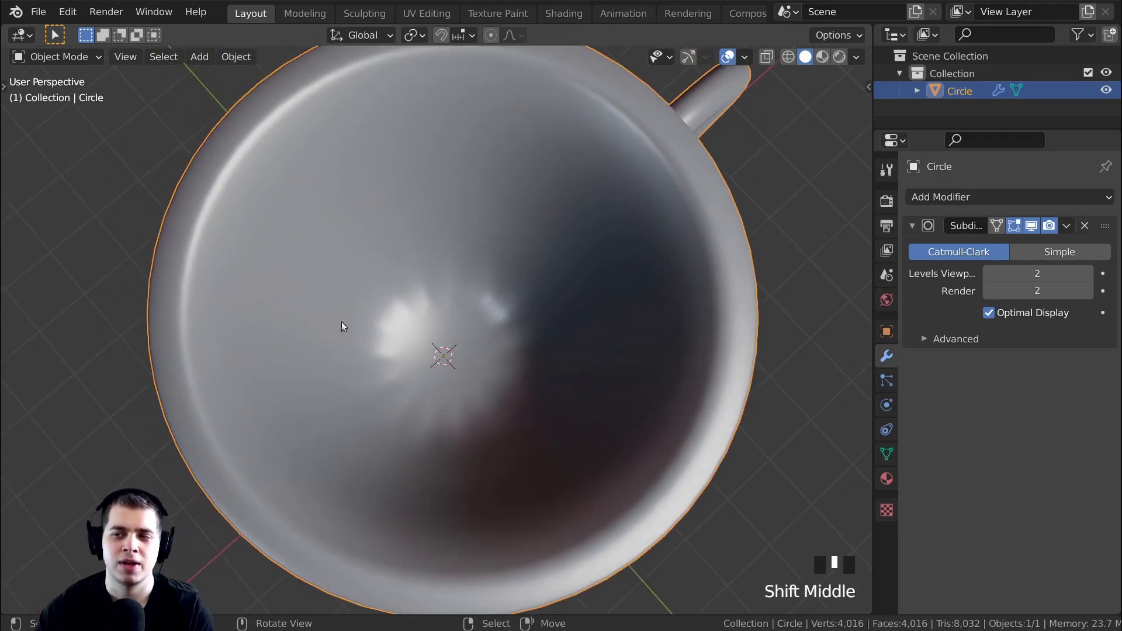
pyautogui.moveTo(349, 382); pyautogui.dragTo(436, 336, button='middle')
pyautogui.press('Tab')
pyautogui.hotkey('ctrl', 'r')
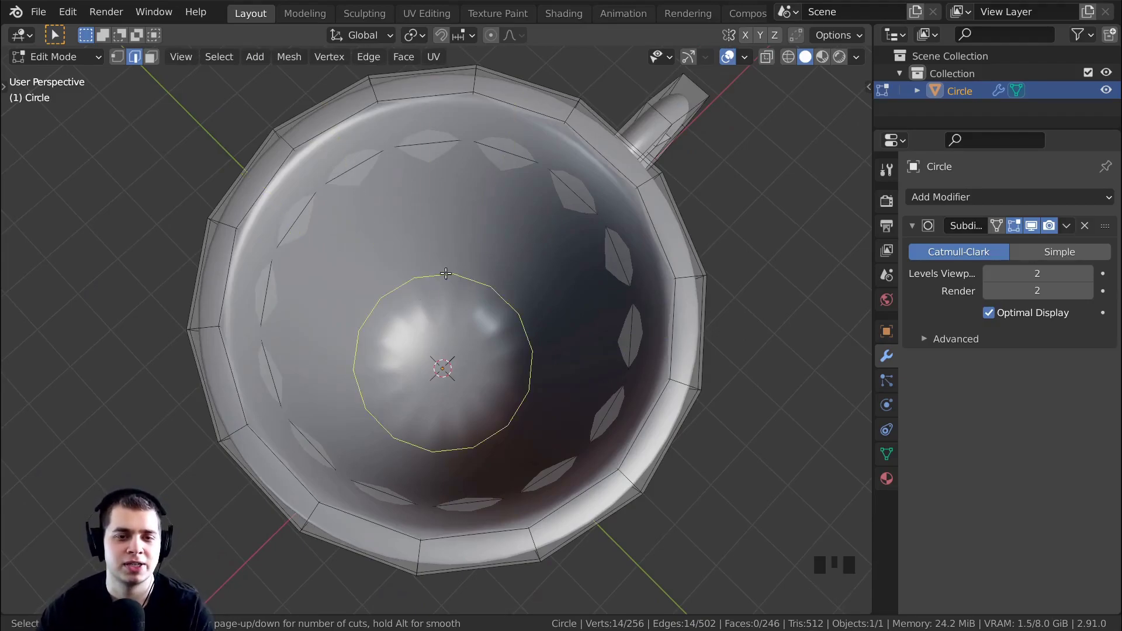
pyautogui.click(433, 276)
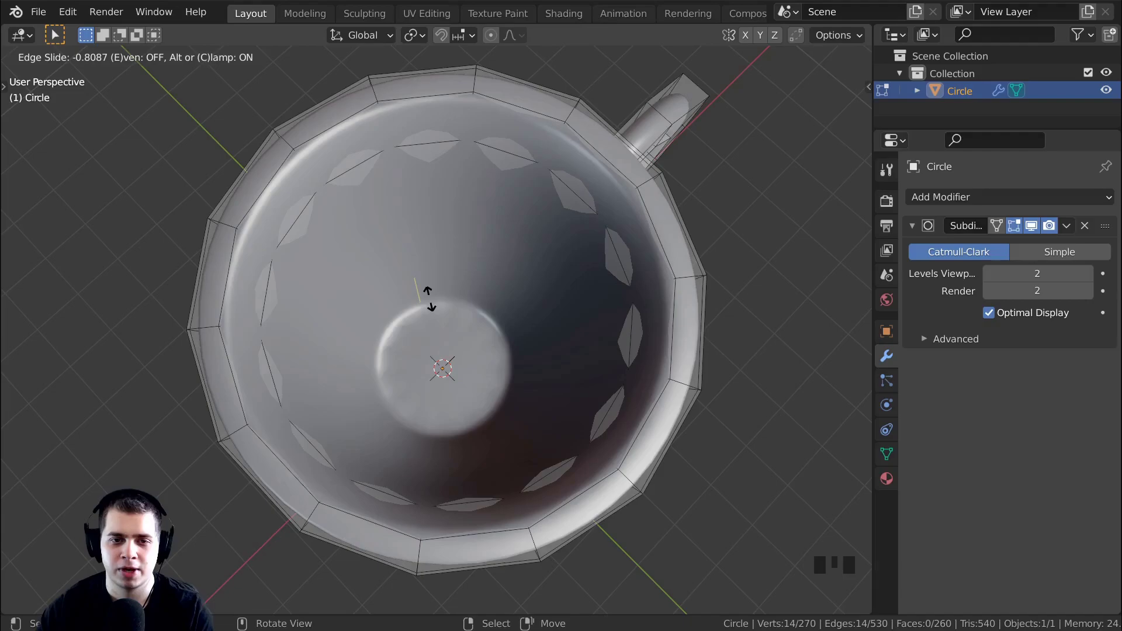
pyautogui.click(428, 294)
pyautogui.press('Tab')
# Examine the smoothed mug's inside floor, rim, body and handle from several angles
pyautogui.moveTo(433, 327); pyautogui.dragTo(446, 389, button='middle')
pyautogui.scroll(7, 358, 247)
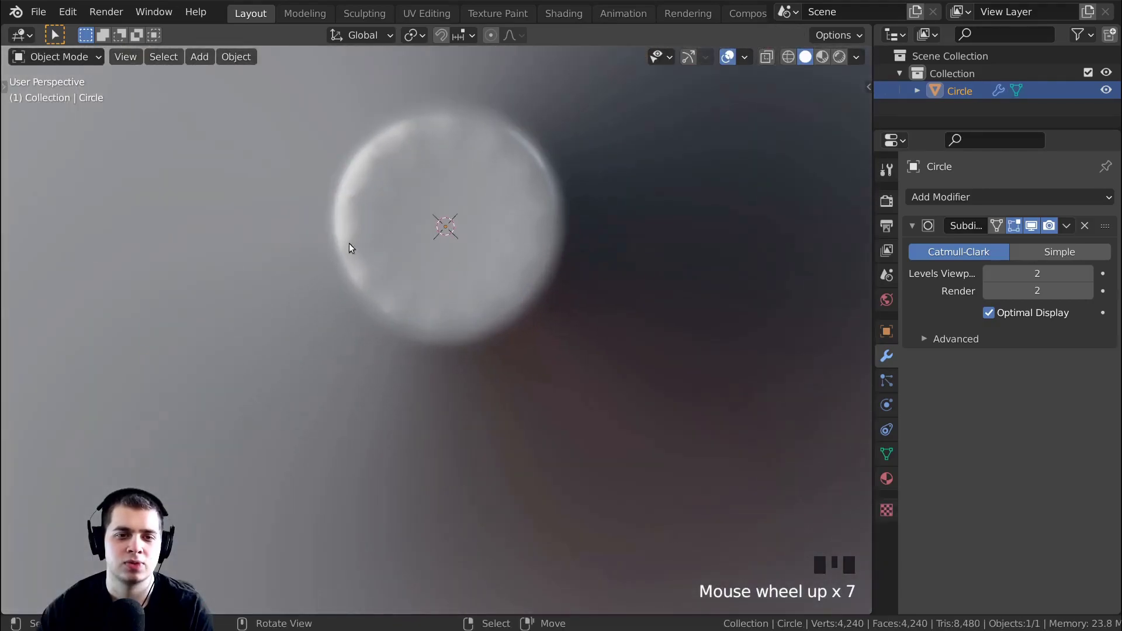
pyautogui.scroll(-13, 479, 343)
pyautogui.moveTo(478, 343)
pyautogui.mouseDown(button='middle')
pyautogui.moveTo(461, 283)
pyautogui.moveTo(423, 348)
pyautogui.moveTo(498, 332)
pyautogui.mouseUp(button='middle')
pyautogui.moveTo(393, 348); pyautogui.dragTo(424, 353, button='middle')
pyautogui.scroll(2, 424, 353)
pyautogui.keyDown('shift'); pyautogui.moveTo(506, 321); pyautogui.dragTo(567, 276, button='middle'); pyautogui.keyUp('shift')
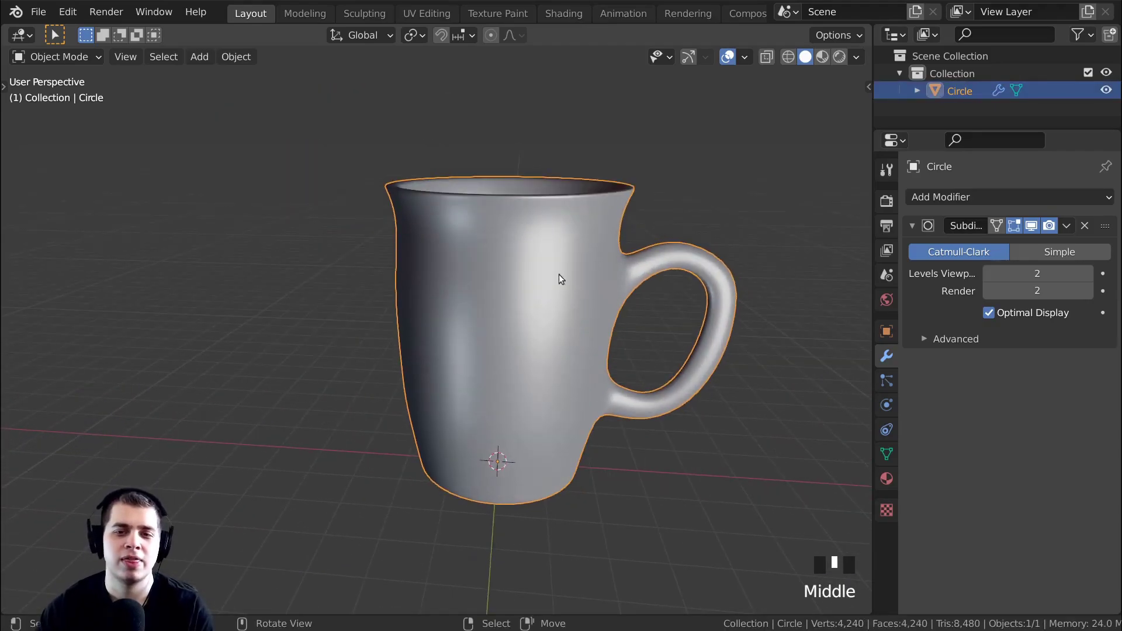
pyautogui.moveTo(457, 291); pyautogui.dragTo(560, 285, button='middle')
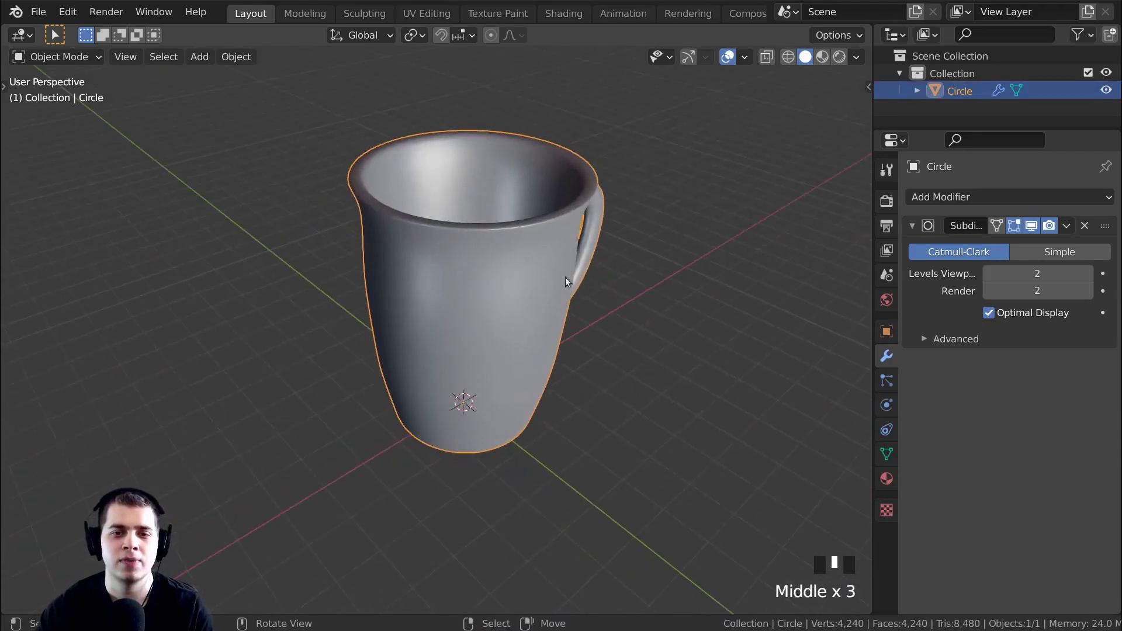
pyautogui.moveTo(359, 257); pyautogui.dragTo(495, 352, button='middle')
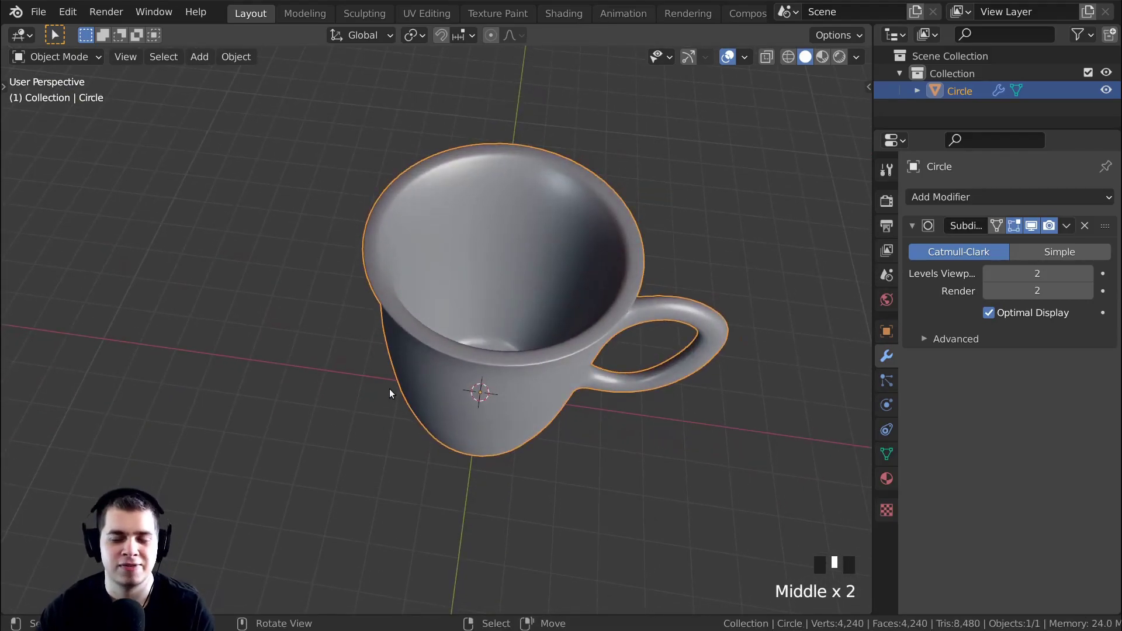
pyautogui.moveTo(391, 387); pyautogui.dragTo(433, 351, button='middle')
pyautogui.keyDown('shift'); pyautogui.moveTo(433, 350); pyautogui.dragTo(457, 330, button='middle'); pyautogui.keyUp('shift')
# Enter Edit Mode and select the entire mug mesh
pyautogui.press('Tab')
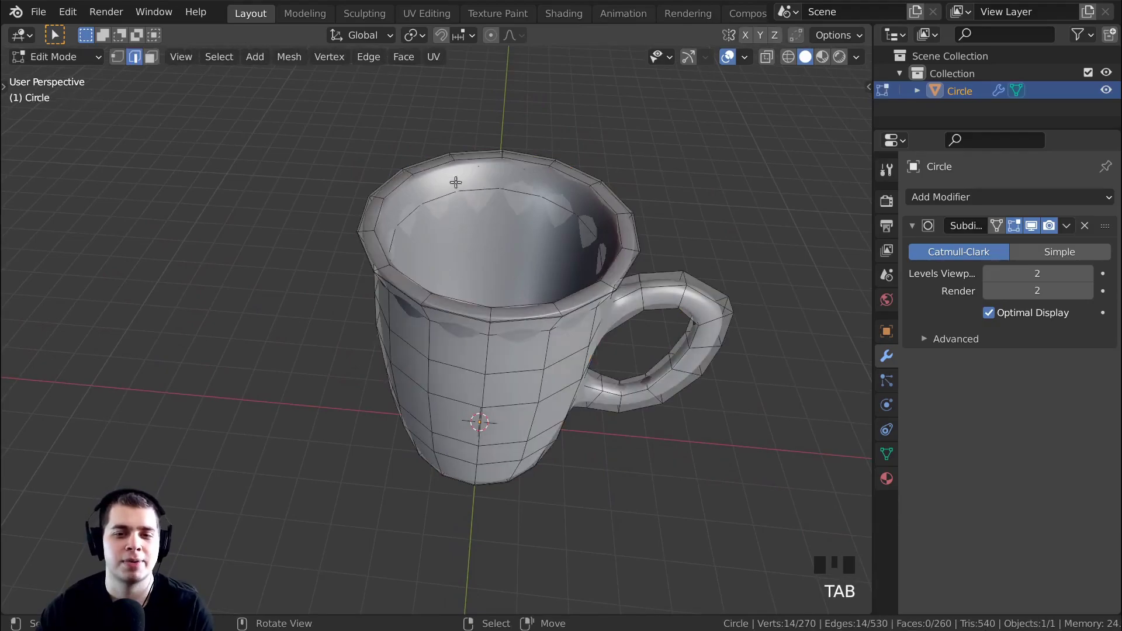
pyautogui.press('a')
pyautogui.press('a')
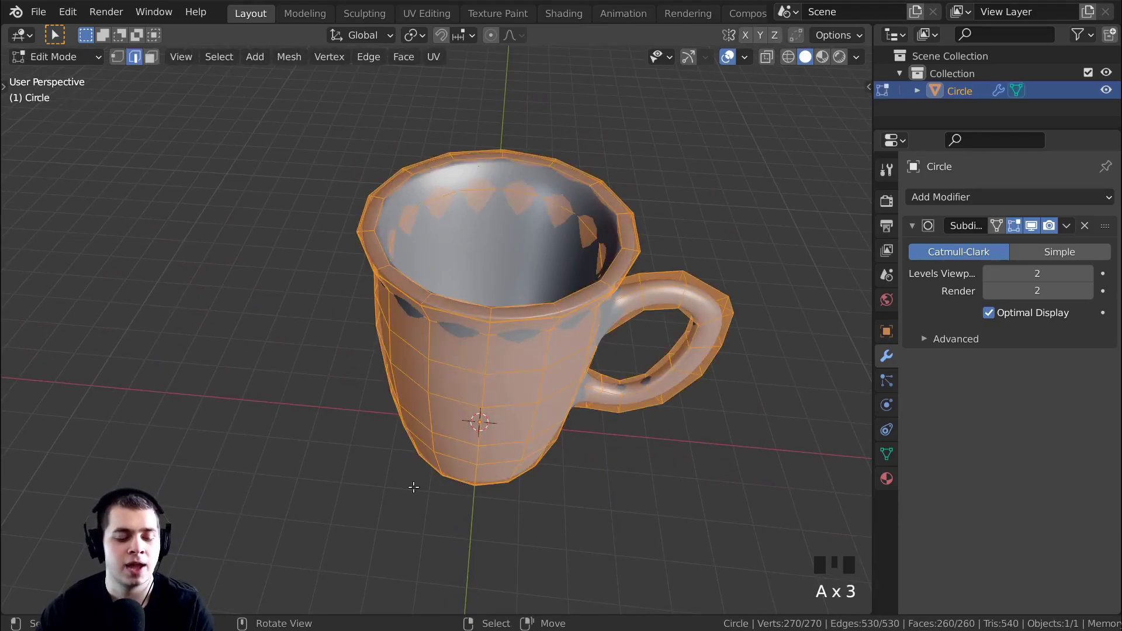
# Recalculate the whole mug mesh's normals to face outside and return to Object Mode
pyautogui.hotkey('shift', 'n')
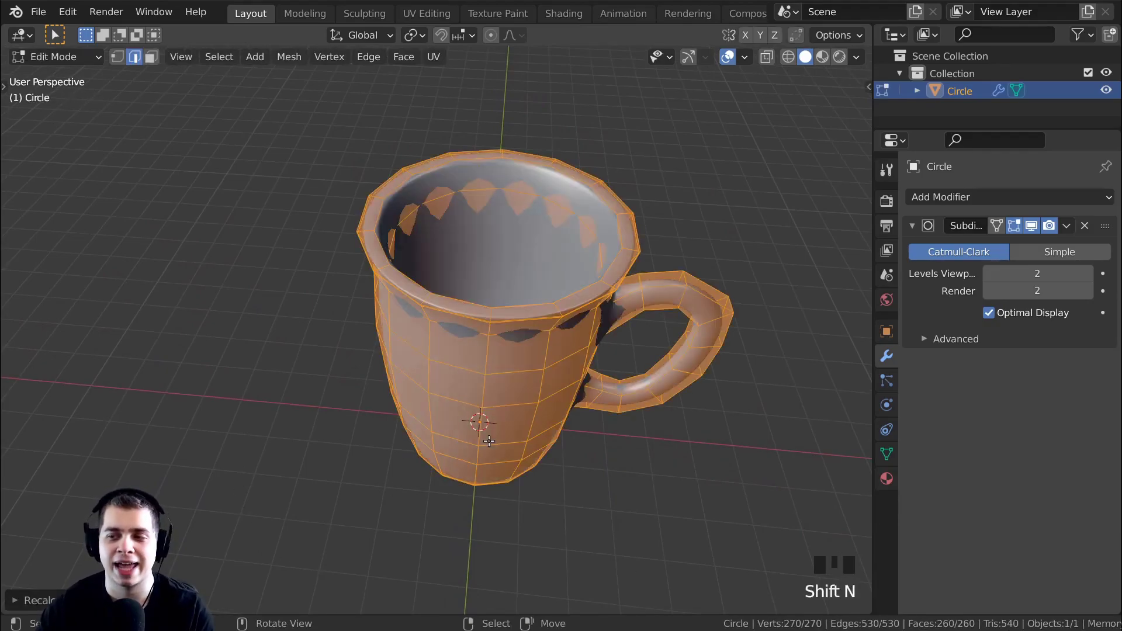
pyautogui.moveTo(594, 532); pyautogui.dragTo(496, 329, button='middle')
pyautogui.press('Tab')
pyautogui.moveTo(434, 271)
pyautogui.mouseDown(button='middle')
pyautogui.moveTo(437, 411)
pyautogui.moveTo(384, 244)
pyautogui.moveTo(321, 255)
pyautogui.moveTo(441, 251)
pyautogui.mouseUp(button='middle')
# Add a loop cut at the handle's upper end in Edit Mode, slid close to the mug body
pyautogui.press('KP_1')
pyautogui.scroll(2, 441, 315)
pyautogui.keyDown('shift'); pyautogui.moveTo(441, 315); pyautogui.dragTo(503, 277, button='middle'); pyautogui.keyUp('shift')
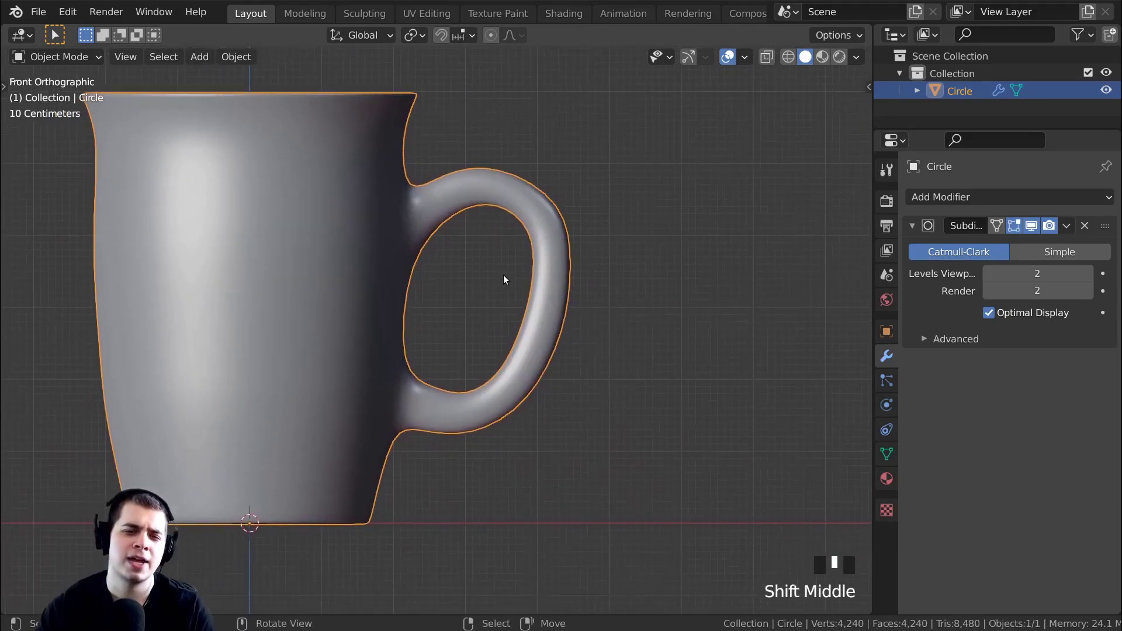
pyautogui.moveTo(391, 304); pyautogui.dragTo(472, 306, button='middle')
pyautogui.scroll(2, 494, 276)
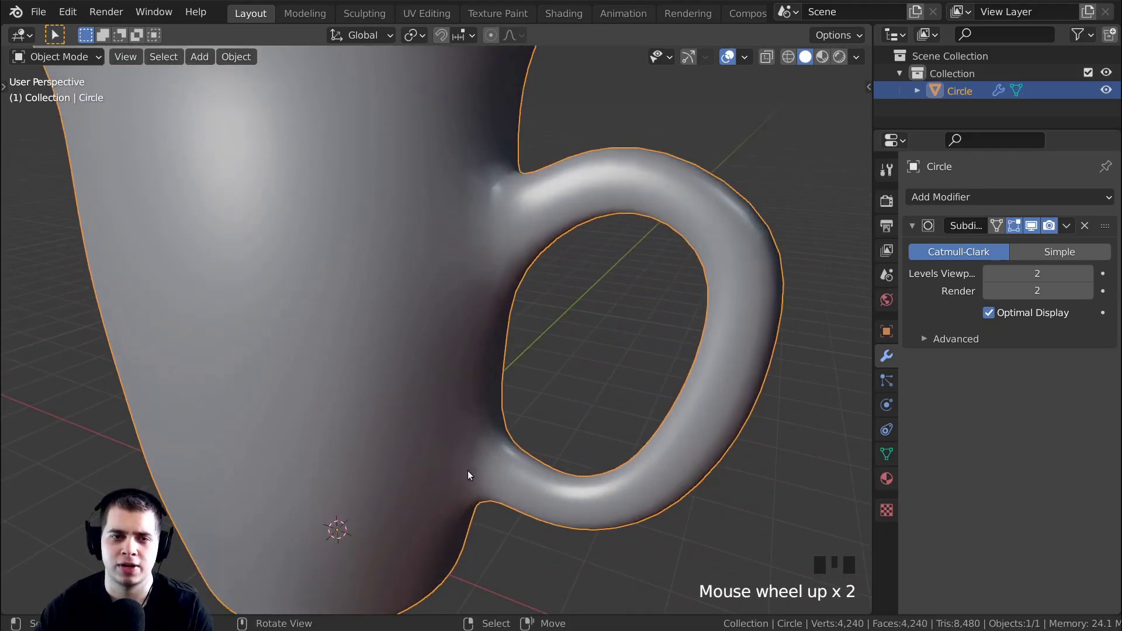
pyautogui.press('Tab')
pyautogui.keyDown('shift'); pyautogui.moveTo(535, 190); pyautogui.dragTo(536, 214, button='middle'); pyautogui.keyUp('shift')
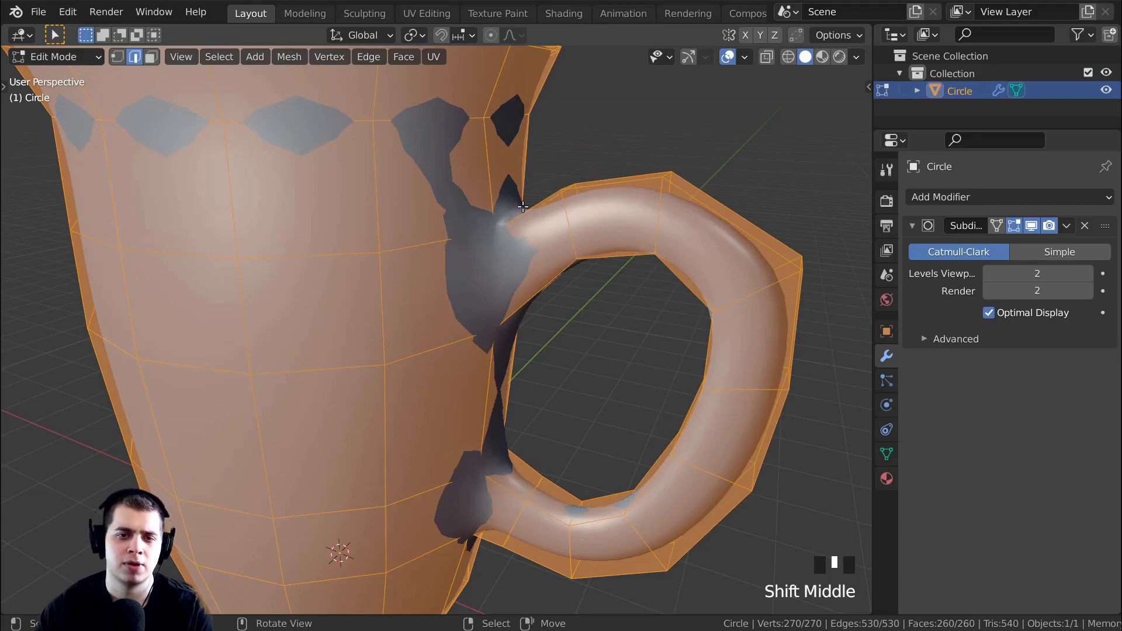
pyautogui.hotkey('ctrl', 'r')
pyautogui.click(525, 201)
pyautogui.click(561, 322)
# Add a loop cut at the handle's lower end, slid close to the mug body
pyautogui.moveTo(566, 328); pyautogui.dragTo(600, 319, button='middle')
pyautogui.hotkey('ctrl', 'r')
pyautogui.click(528, 483)
pyautogui.click(507, 485)
# Show the mug as a wireframe in front view and switch to vertex selection
pyautogui.press('KP_1')
pyautogui.press('z')
pyautogui.click(270, 317)
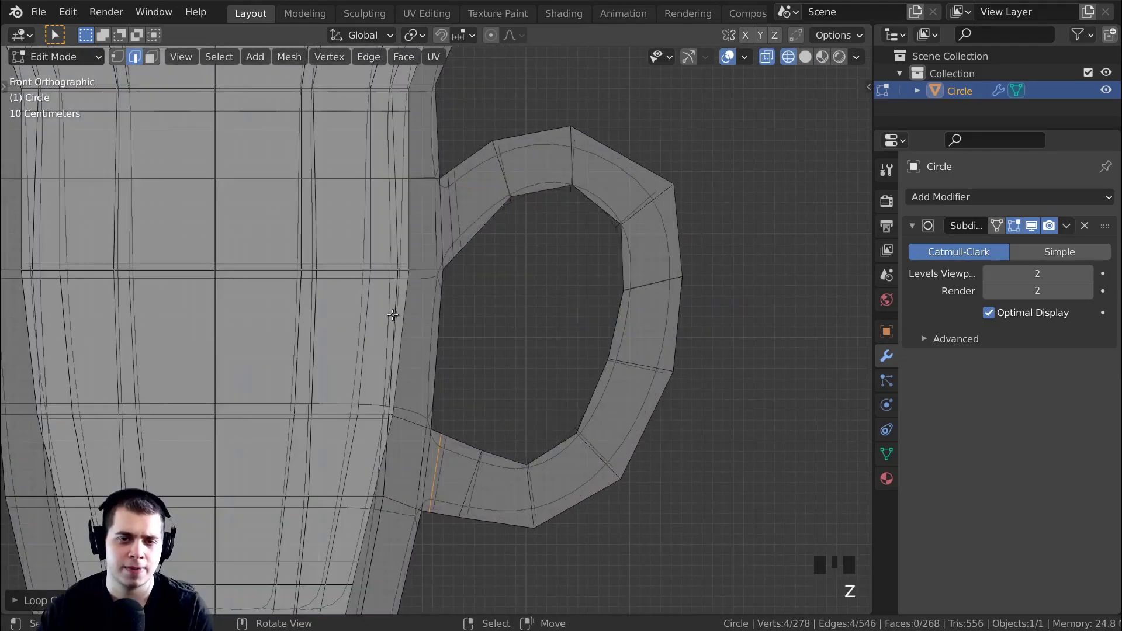
pyautogui.press('z')
pyautogui.click(546, 323)
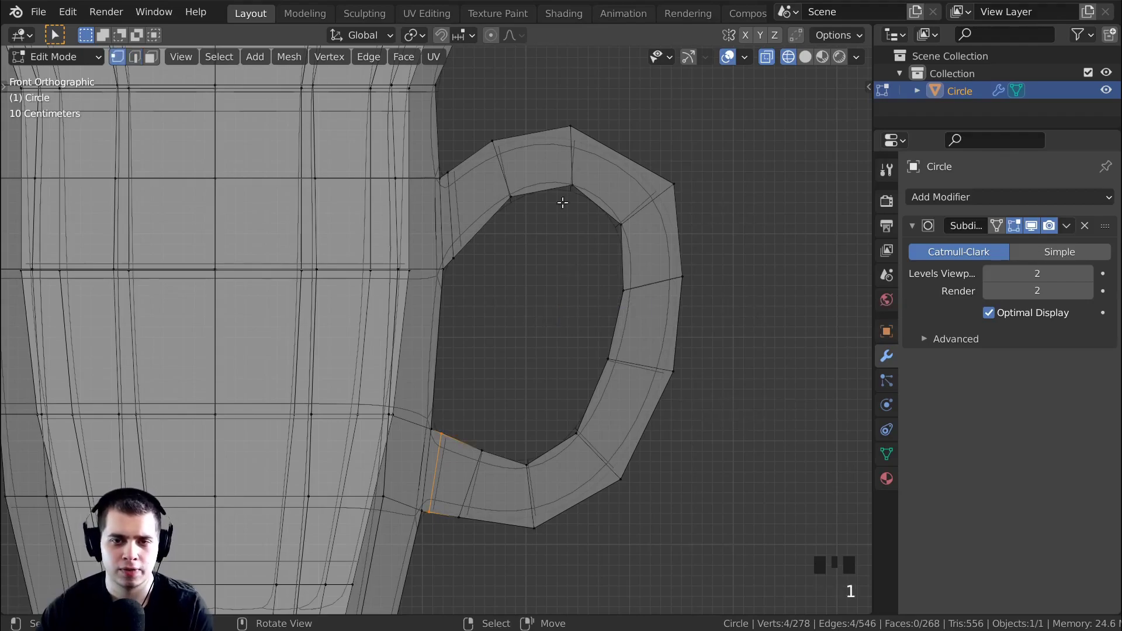
# Try moving the vertices along the handle's outer side, and undo the move
pyautogui.scroll(-2, 589, 243)
pyautogui.press('b')
pyautogui.moveTo(629, 332); pyautogui.dragTo(645, 425)
pyautogui.press('g')
pyautogui.click(630, 431)
pyautogui.hotkey('ctrl', 'z')
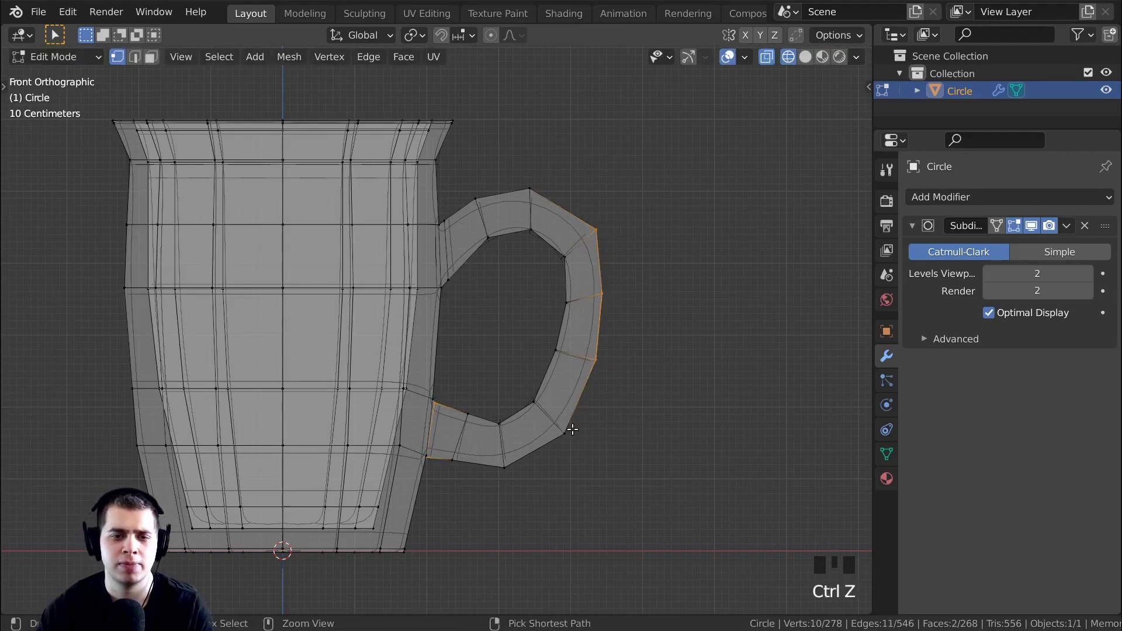
# Move the vertices along the handle's outer side slightly inward
pyautogui.press('b')
pyautogui.moveTo(576, 158); pyautogui.dragTo(672, 434)
pyautogui.press('g')
pyautogui.click(593, 432)
# Move the vertices at the handle's lower outer corner slightly to even its curve, and clear the selection
pyautogui.press('b')
pyautogui.moveTo(589, 411); pyautogui.dragTo(483, 486)
pyautogui.press('g')
pyautogui.click(548, 446)
pyautogui.press('b')
pyautogui.hotkey('shift', 'g')
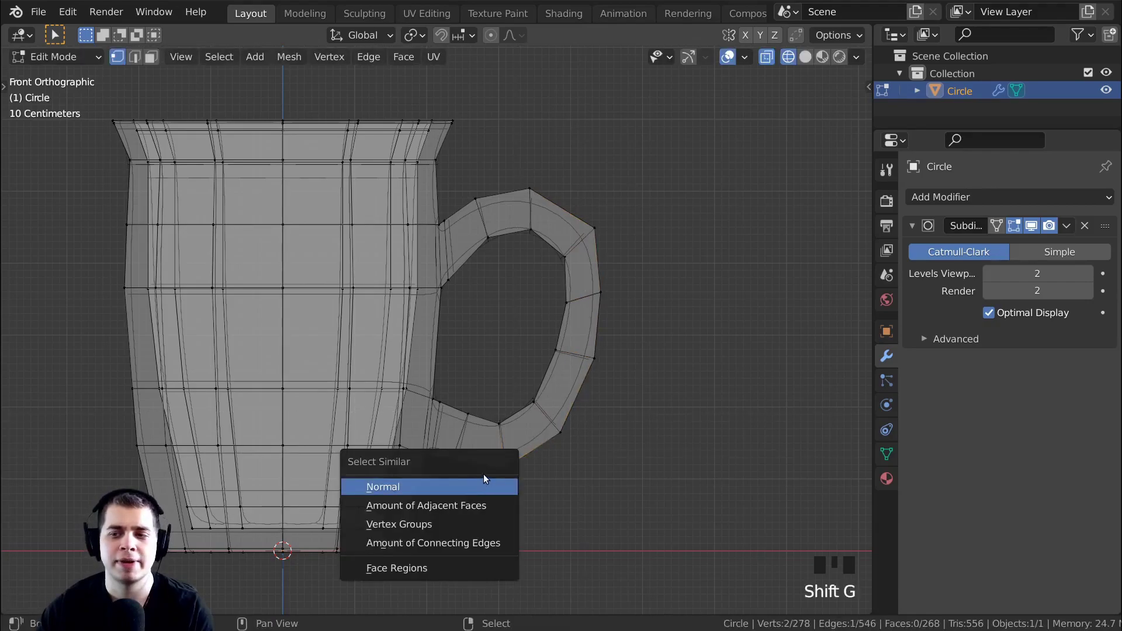
pyautogui.press('g')
pyautogui.click(651, 429)
pyautogui.press('a')
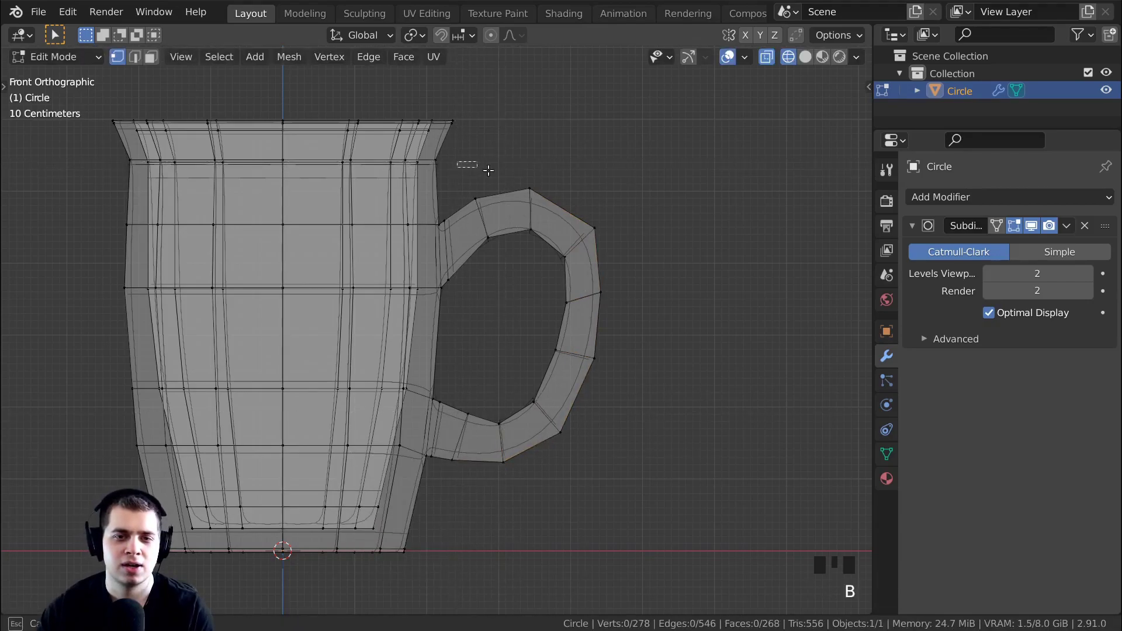
# Select the handle section away from the mug body, rescale it and reposition it in front view
pyautogui.press('b')
pyautogui.moveTo(448, 140); pyautogui.dragTo(680, 512)
pyautogui.press('s')
pyautogui.click(717, 469)
pyautogui.press('g')
pyautogui.click(696, 476)
pyautogui.press('g')
pyautogui.click(681, 479)
# Check the reshaped handle in Object Mode and set the Edit Mode display back to solid shading
pyautogui.press('Tab')
pyautogui.scroll(-4, 518, 405)
pyautogui.press('Tab')
pyautogui.moveTo(518, 404); pyautogui.dragTo(448, 455, button='middle')
pyautogui.press('z')
pyautogui.click(447, 456)
pyautogui.press('z')
pyautogui.click(690, 454)
# Widen the selected handle section along the Y axis and return to Object Mode
pyautogui.moveTo(690, 453); pyautogui.dragTo(519, 421, button='middle')
pyautogui.scroll(1, 580, 437)
pyautogui.scroll(3, 518, 420)
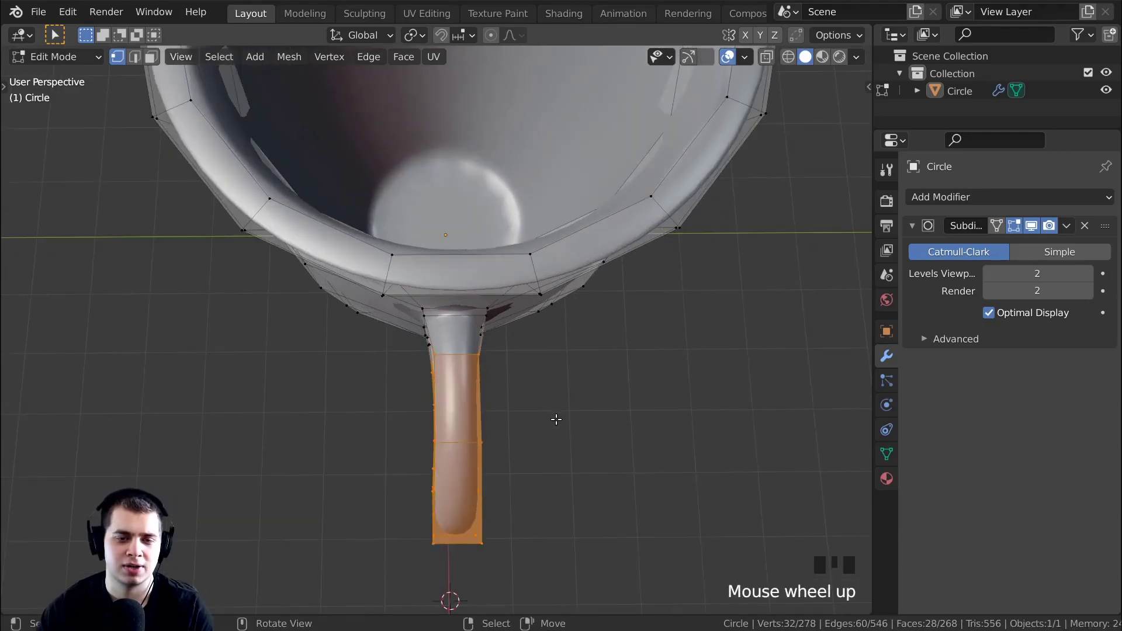
pyautogui.press('s')
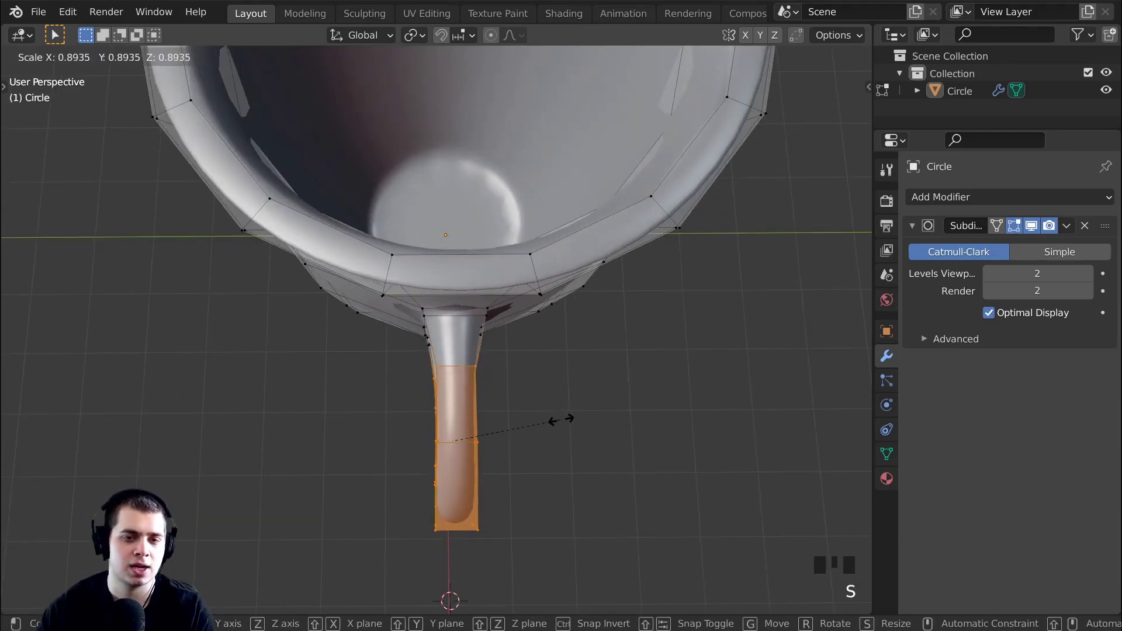
pyautogui.press('y')
pyautogui.click(617, 428)
pyautogui.press('Tab')
# Deselect the mug and save the file as CoaCoa.blend in the Final Tutorial folder
pyautogui.moveTo(618, 429); pyautogui.dragTo(548, 325, button='middle')
pyautogui.scroll(-3, 565, 392)
pyautogui.press('a')
pyautogui.press('a')
pyautogui.scroll(4, 548, 326)
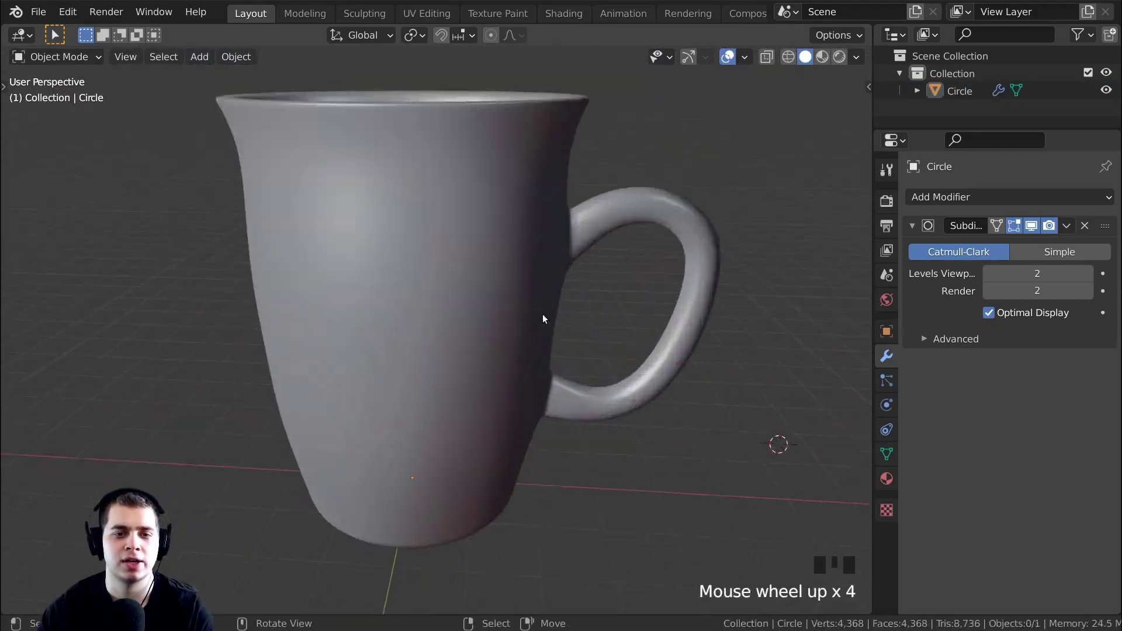
pyautogui.scroll(-3, 500, 286)
pyautogui.keyDown('shift'); pyautogui.moveTo(544, 283); pyautogui.dragTo(423, 241, button='middle'); pyautogui.keyUp('shift')
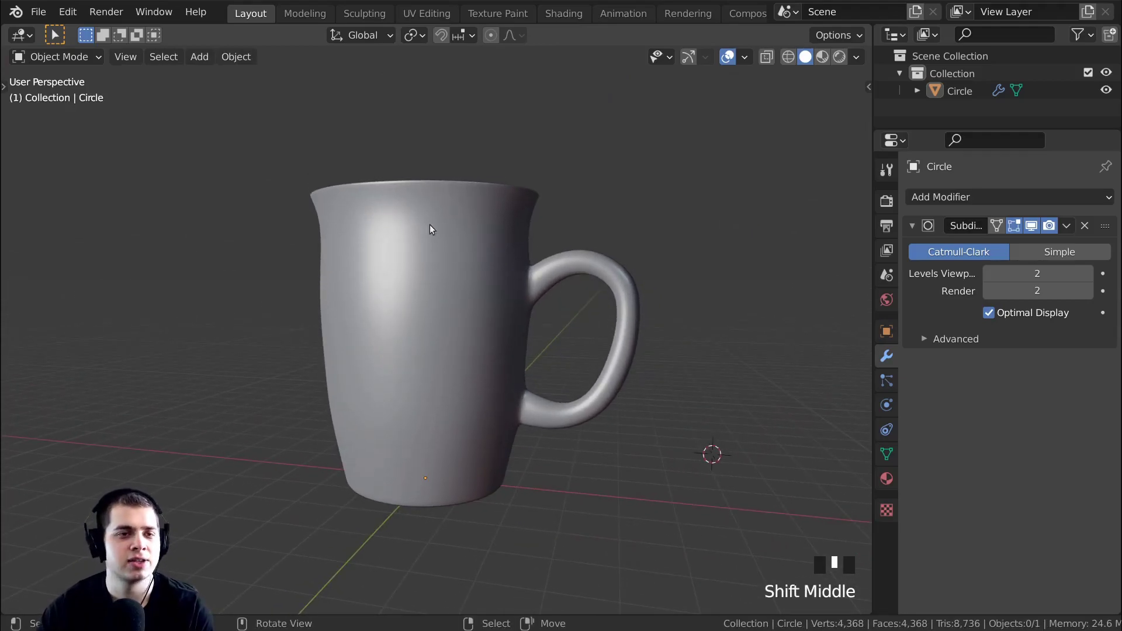
pyautogui.moveTo(577, 157); pyautogui.dragTo(584, 190, button='middle')
pyautogui.hotkey('ctrl', 'shift', 's')
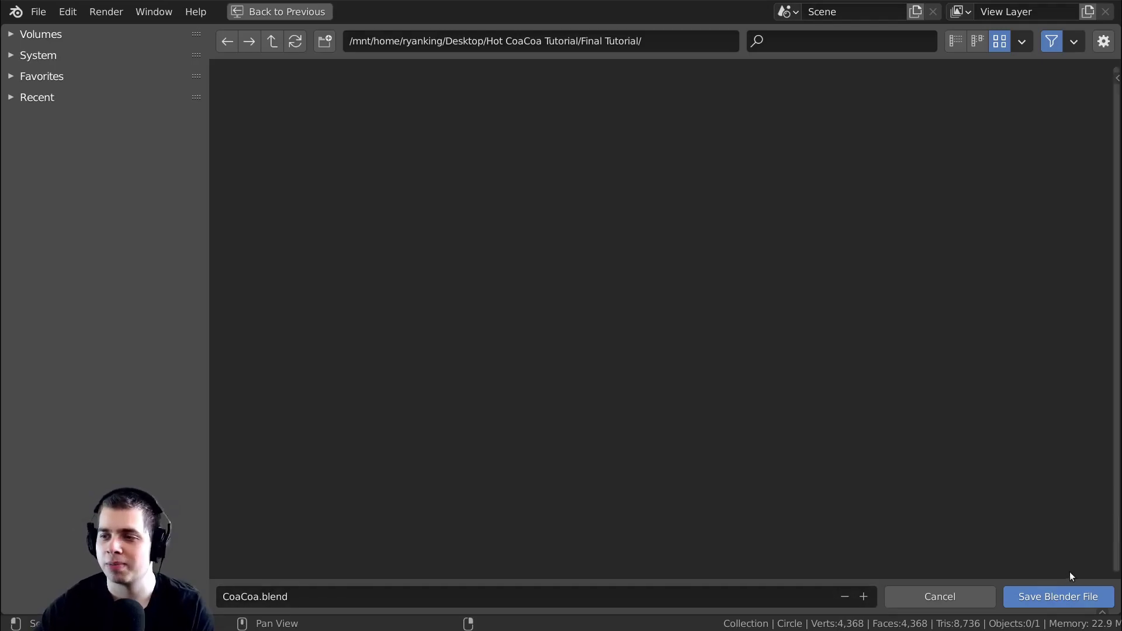
pyautogui.click(1072, 596)
# Examine the mug's interior and rim from above
pyautogui.moveTo(667, 439); pyautogui.dragTo(541, 230, button='middle')
pyautogui.scroll(3, 581, 346)
pyautogui.scroll(-2, 408, 251)
pyautogui.keyDown('shift'); pyautogui.moveTo(409, 250); pyautogui.dragTo(481, 346, button='middle'); pyautogui.keyUp('shift')
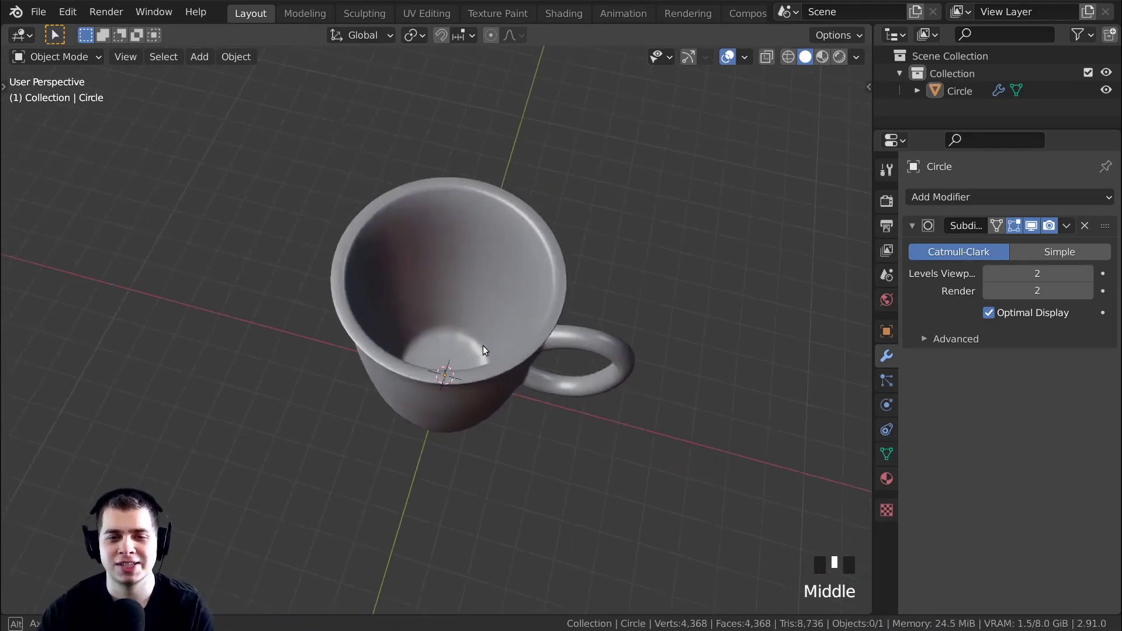
pyautogui.scroll(2, 375, 325)
pyautogui.moveTo(376, 320); pyautogui.dragTo(385, 277, button='middle')
pyautogui.keyDown('shift'); pyautogui.moveTo(493, 246); pyautogui.dragTo(525, 301, button='middle'); pyautogui.keyUp('shift')
pyautogui.scroll(2, 526, 261)
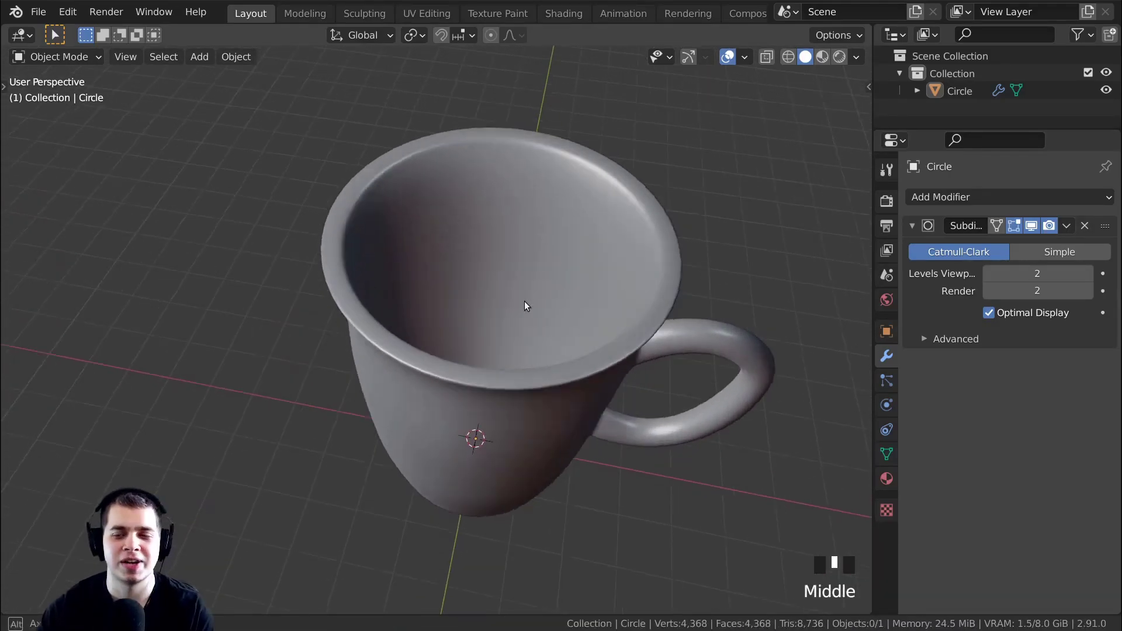
# Reset the 3D cursor to the world origin
pyautogui.hotkey('shift', 'a')
pyautogui.press('Escape')
pyautogui.scroll(-2, 571, 237)
pyautogui.moveTo(571, 238); pyautogui.dragTo(483, 334, button='middle')
pyautogui.hotkey('shift', 'c')
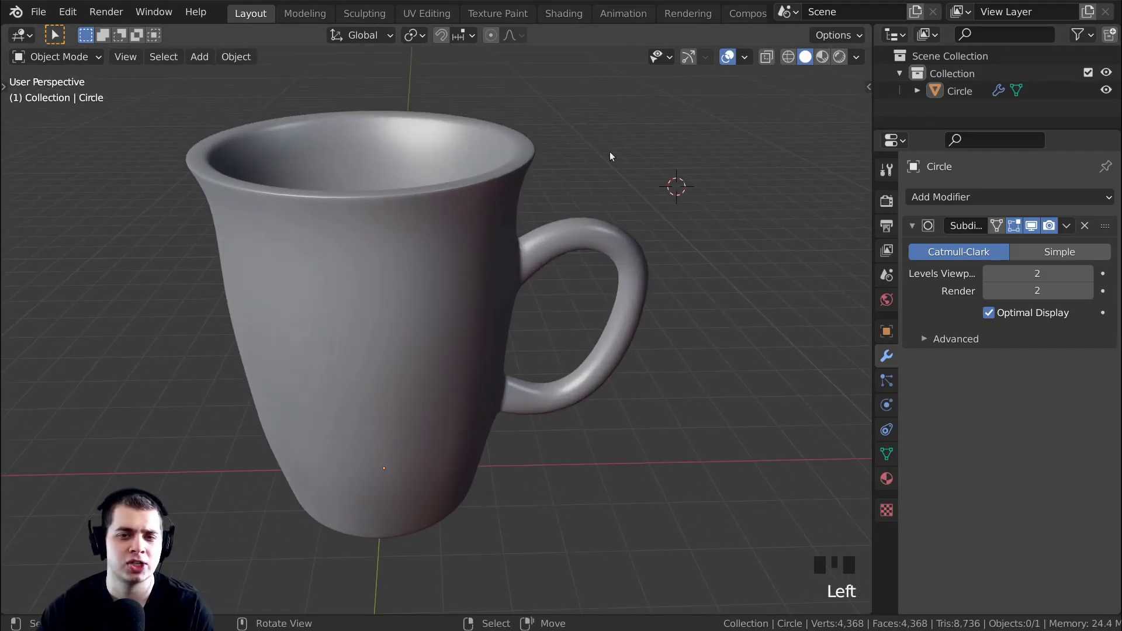
pyautogui.scroll(-4, 736, 248)
pyautogui.hotkey('shift', 'c')
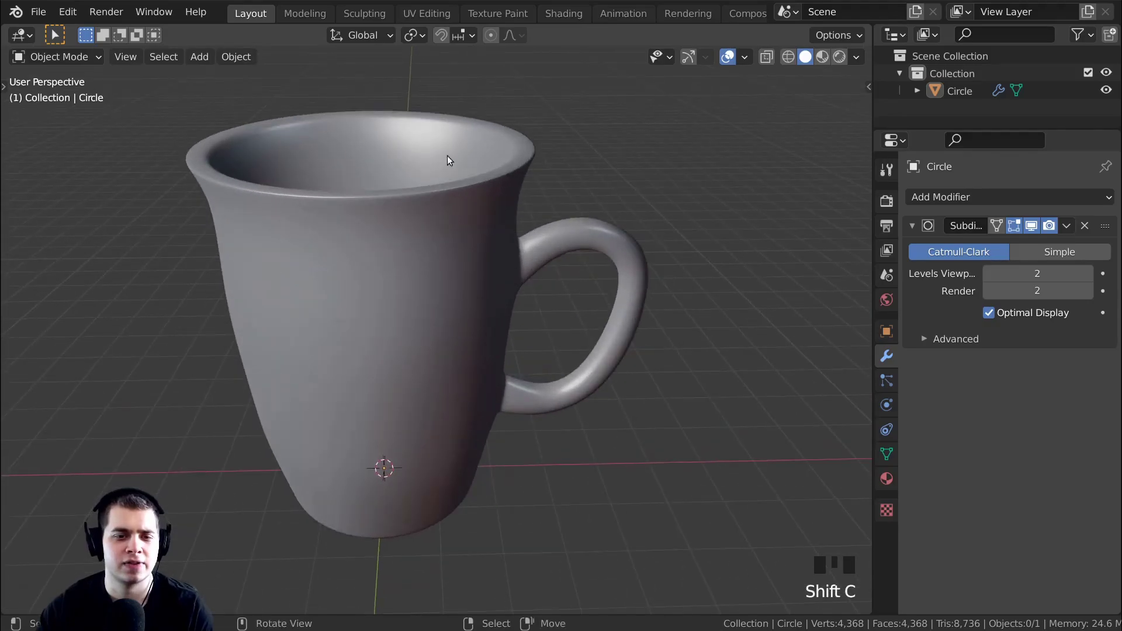
# Add a mesh circle, raise it about 5.6 m along Z to just below the rim, and enlarge it to the mug's width
pyautogui.scroll(-3, 447, 168)
pyautogui.moveTo(454, 150); pyautogui.dragTo(403, 123, button='middle')
pyautogui.hotkey('shift', 'a')
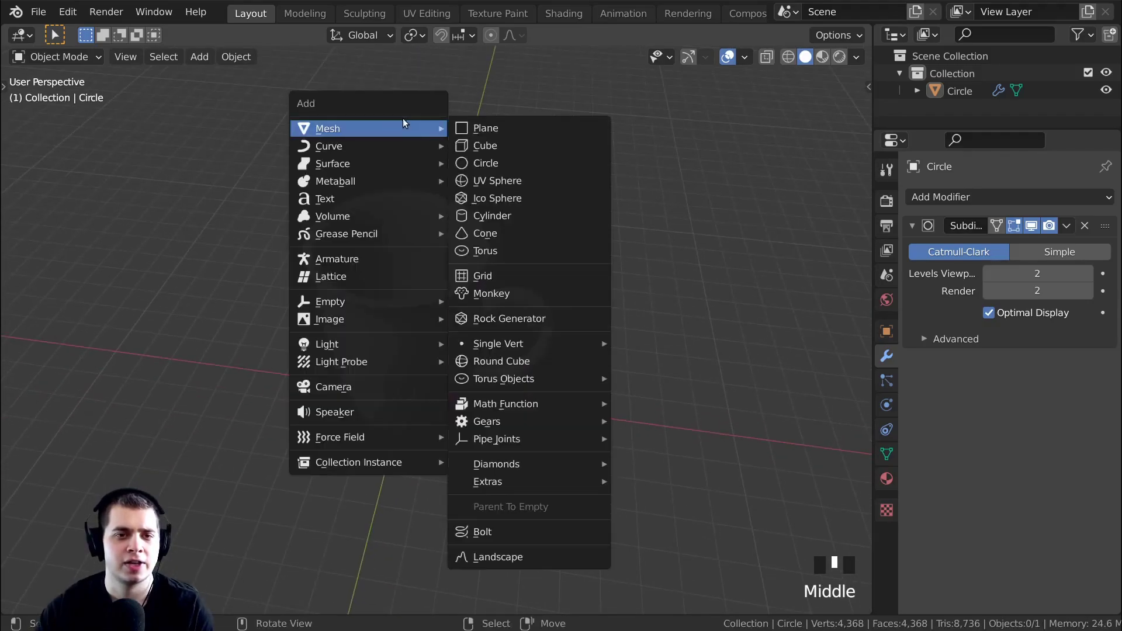
pyautogui.click(522, 163)
pyautogui.scroll(1, 496, 323)
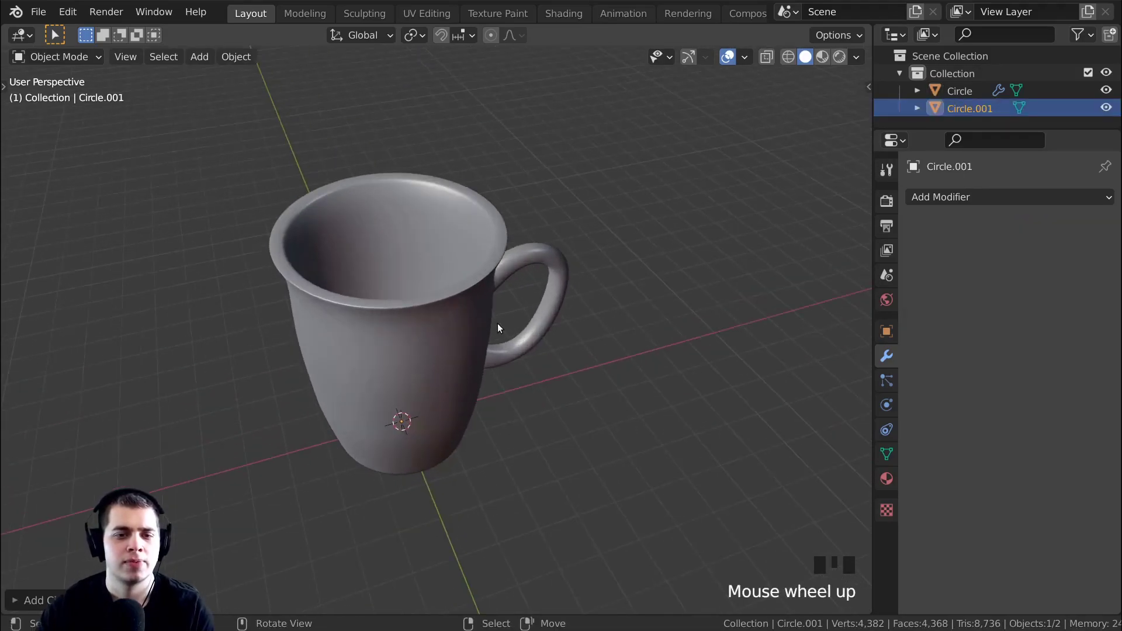
pyautogui.press('g')
pyautogui.press('z')
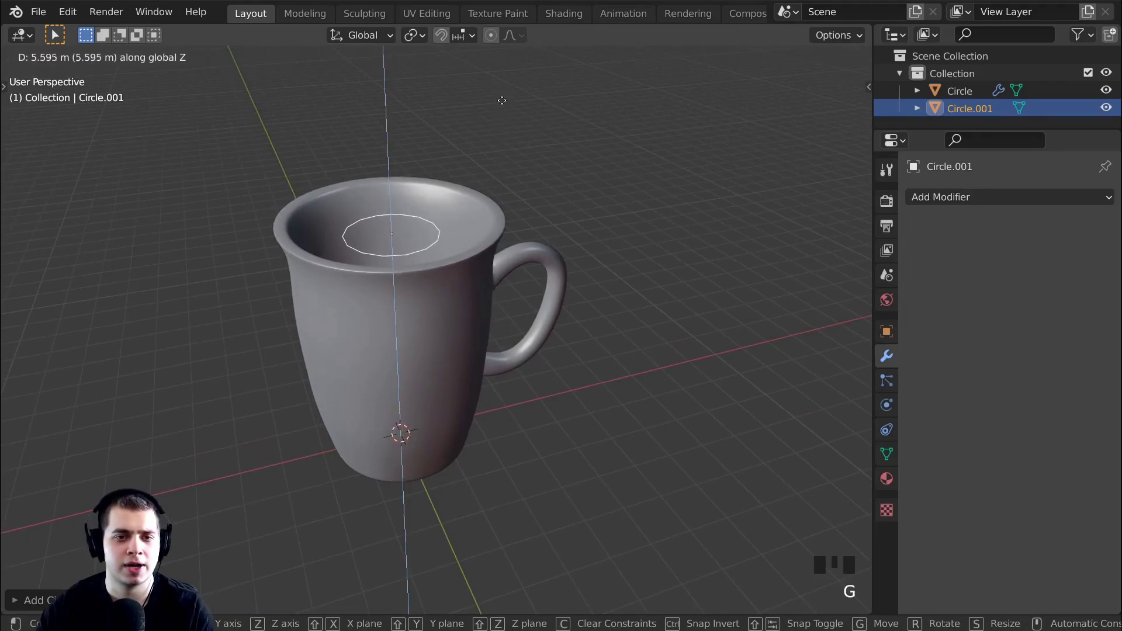
pyautogui.click(502, 100)
pyautogui.press('s')
pyautogui.click(741, 154)
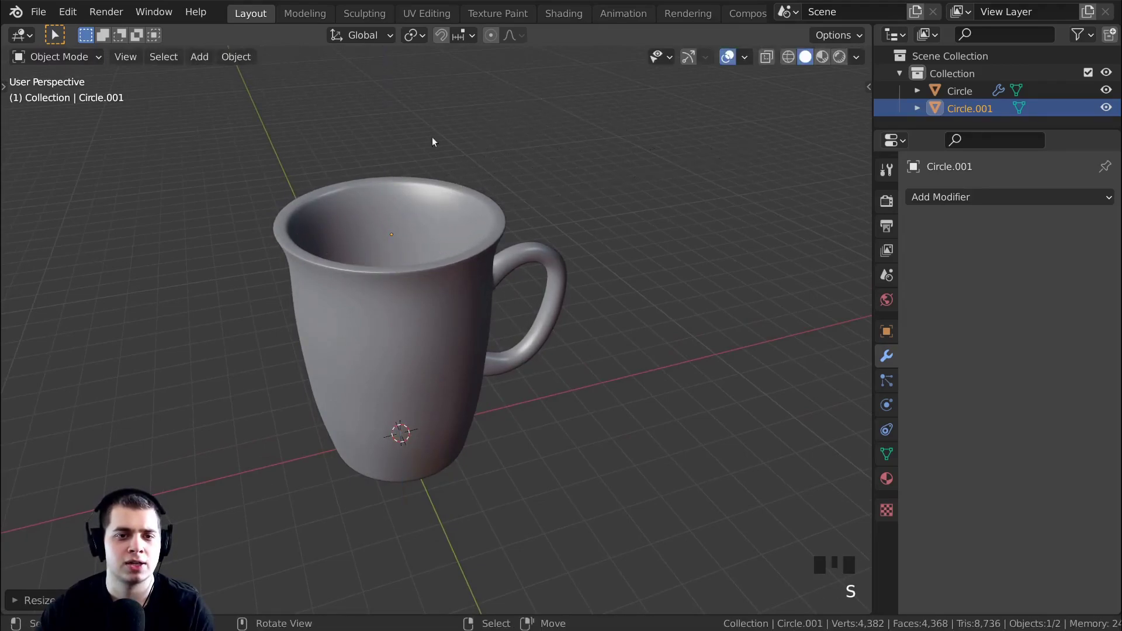
# Fill the circle with a face in Edit Mode and return to Object Mode
pyautogui.press('Tab')
pyautogui.press('f')
pyautogui.moveTo(503, 175); pyautogui.dragTo(493, 279, button='middle')
pyautogui.press('Tab')
pyautogui.scroll(1, 510, 220)
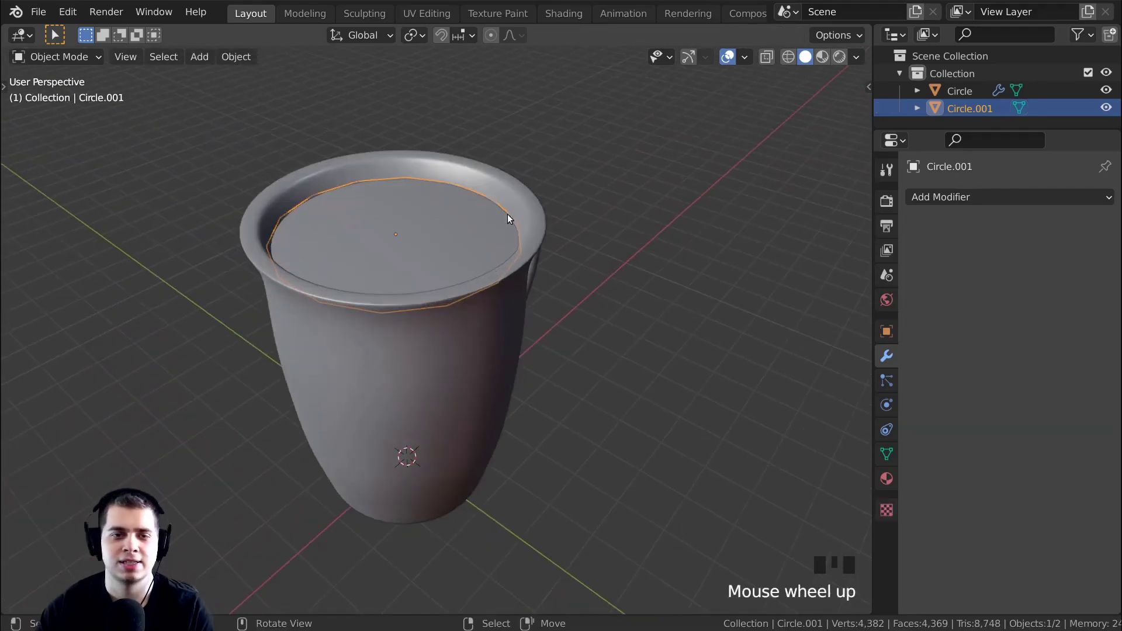
pyautogui.press('Tab')
pyautogui.press('Tab')
# Adjust the disc's height along Z below the rim and rescale it to meet the mug's inner wall
pyautogui.keyDown('shift'); pyautogui.moveTo(636, 204); pyautogui.dragTo(564, 138, button='middle'); pyautogui.keyUp('shift')
pyautogui.press('g')
pyautogui.press('z')
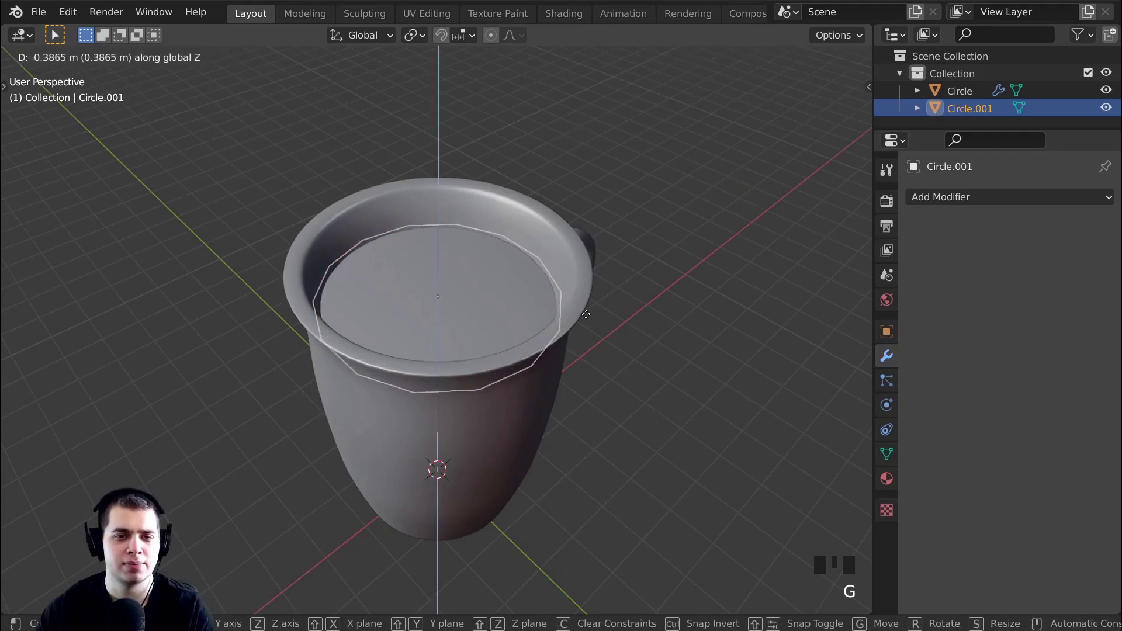
pyautogui.click(586, 340)
pyautogui.press('s')
pyautogui.click(715, 307)
pyautogui.press('g')
pyautogui.press('z')
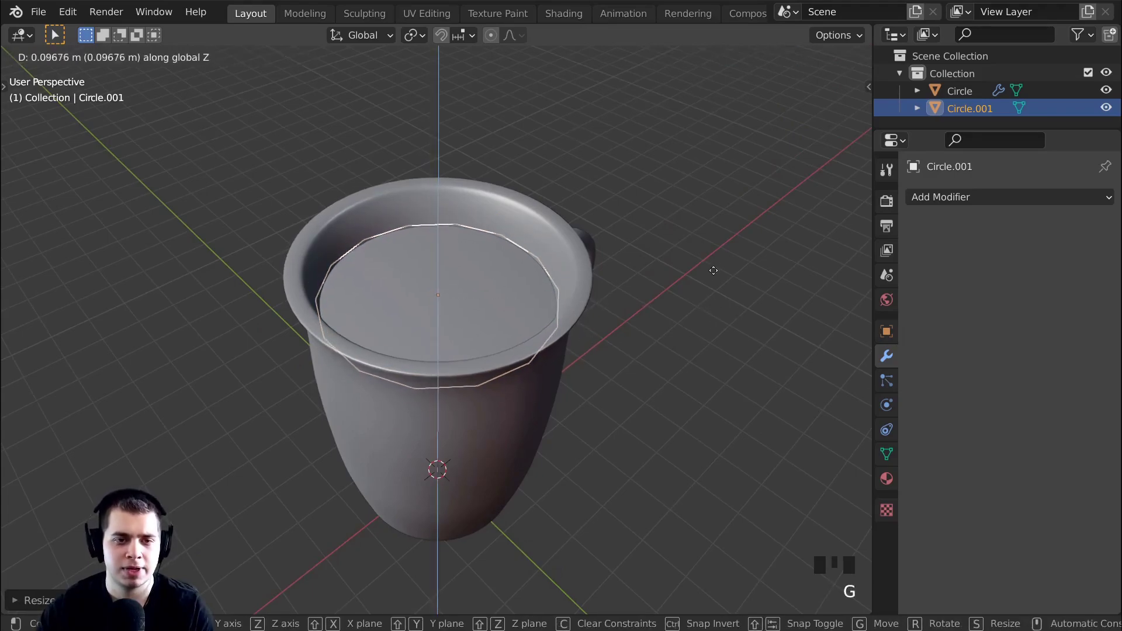
pyautogui.click(712, 271)
pyautogui.press('s')
pyautogui.click(727, 268)
pyautogui.moveTo(727, 272); pyautogui.dragTo(491, 231, button='middle')
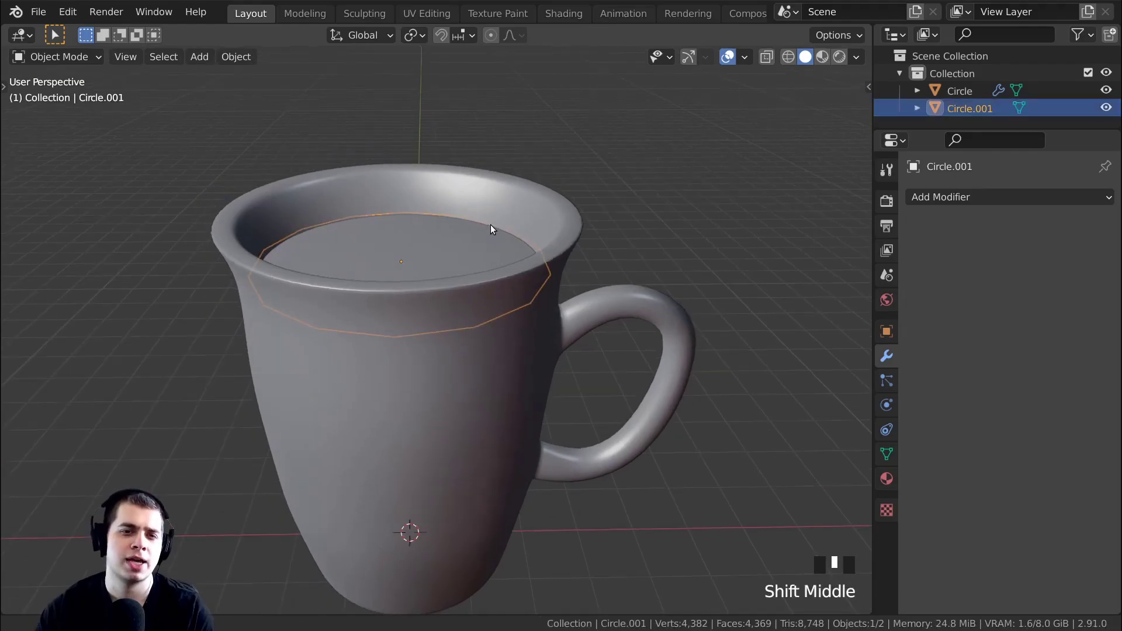
# Lower the disc further into the mug, refit its size and height to the inner wall, and deselect it
pyautogui.press('g')
pyautogui.press('z')
pyautogui.press('g')
pyautogui.press('g')
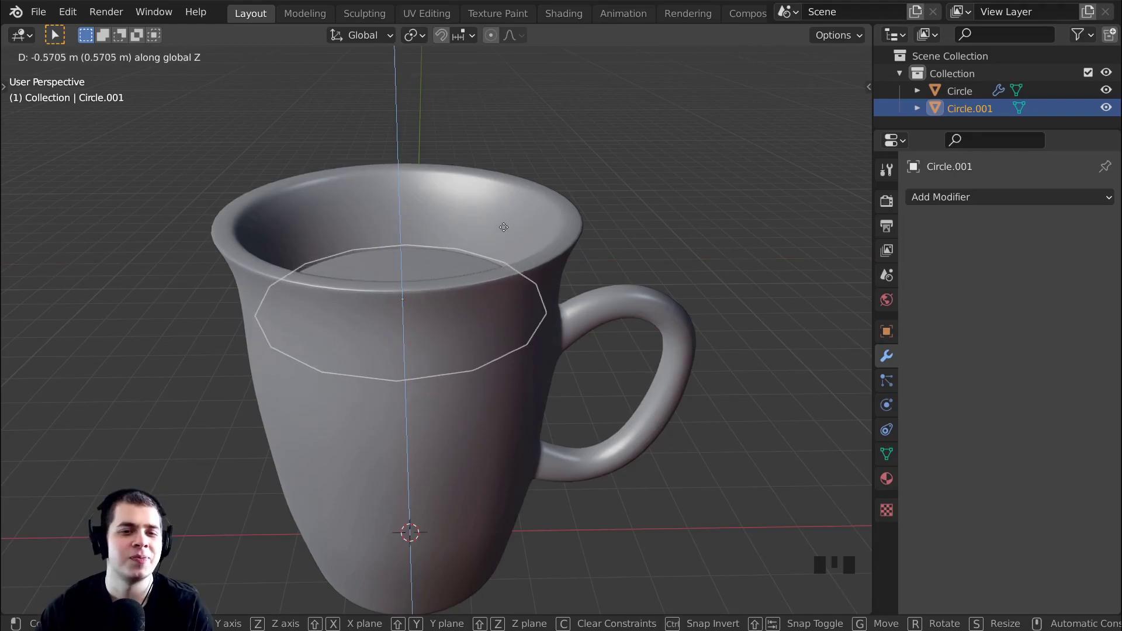
pyautogui.click(504, 246)
pyautogui.moveTo(504, 246); pyautogui.dragTo(441, 219, button='middle')
pyautogui.press('s')
pyautogui.click(570, 310)
pyautogui.press('g')
pyautogui.press('z')
pyautogui.click(571, 307)
pyautogui.press('a')
pyautogui.press('a')
# Add a plane at the world origin and scale it up into a large ground surface around the mug
pyautogui.scroll(-5, 441, 218)
pyautogui.scroll(5, 441, 219)
pyautogui.scroll(-4, 408, 342)
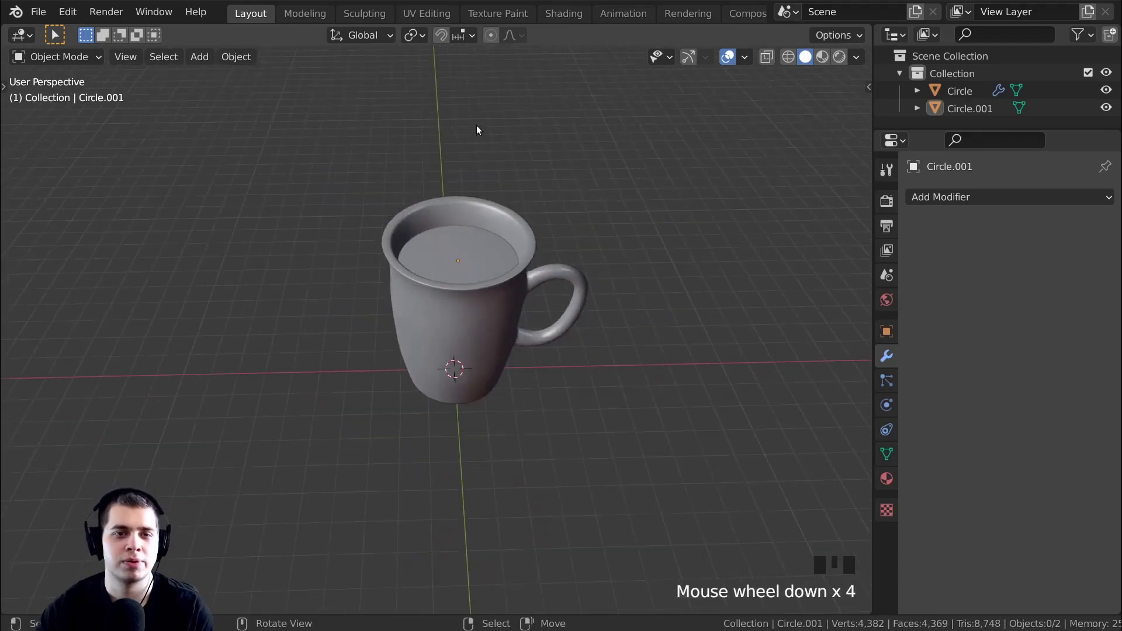
pyautogui.keyDown('shift'); pyautogui.moveTo(478, 125); pyautogui.dragTo(401, 234, button='middle'); pyautogui.keyUp('shift')
pyautogui.hotkey('shift', 'a')
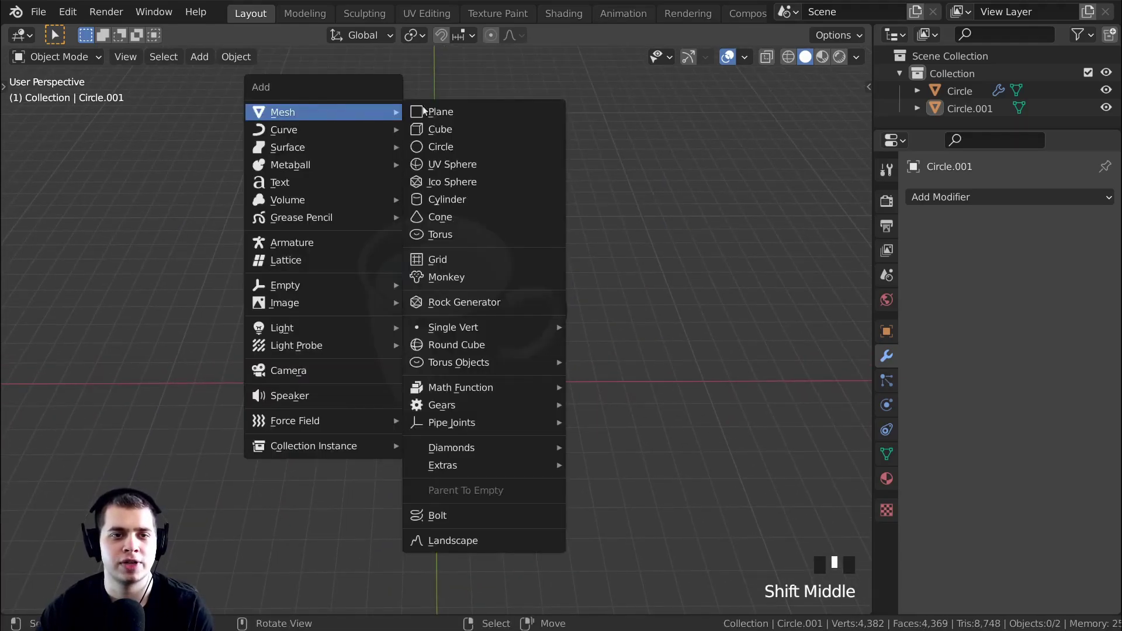
pyautogui.click(476, 108)
pyautogui.scroll(-6, 491, 341)
pyautogui.press('s')
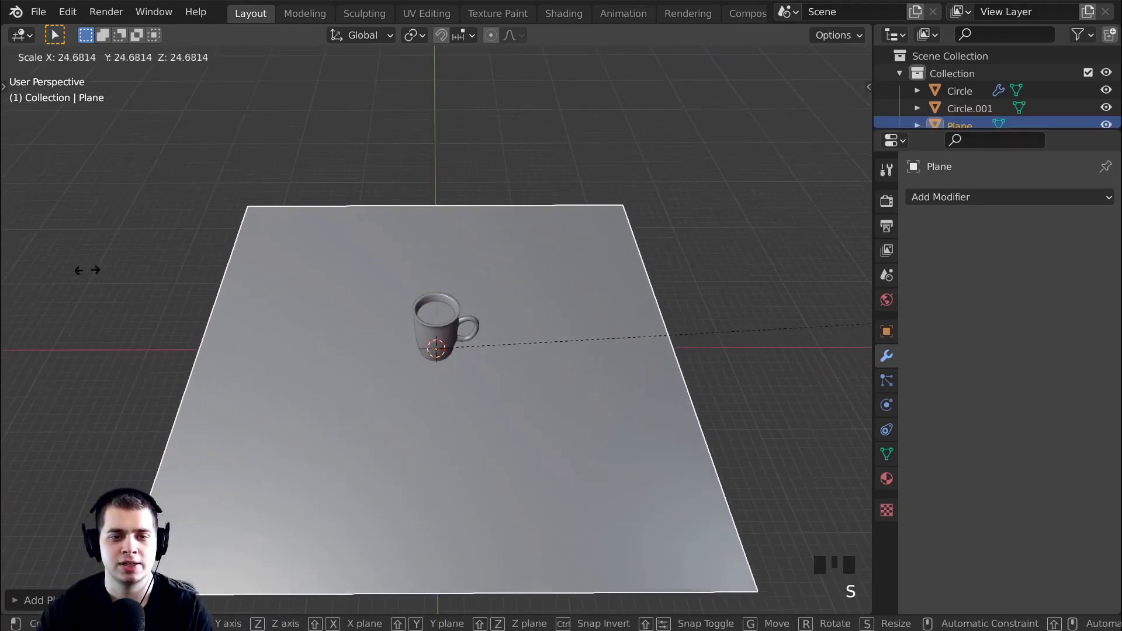
pyautogui.click(462, 269)
# Lower the plane along Z to sit just at the underside of the mug's base
pyautogui.moveTo(511, 310); pyautogui.dragTo(559, 150, button='middle')
pyautogui.scroll(5, 545, 242)
pyautogui.scroll(4, 482, 412)
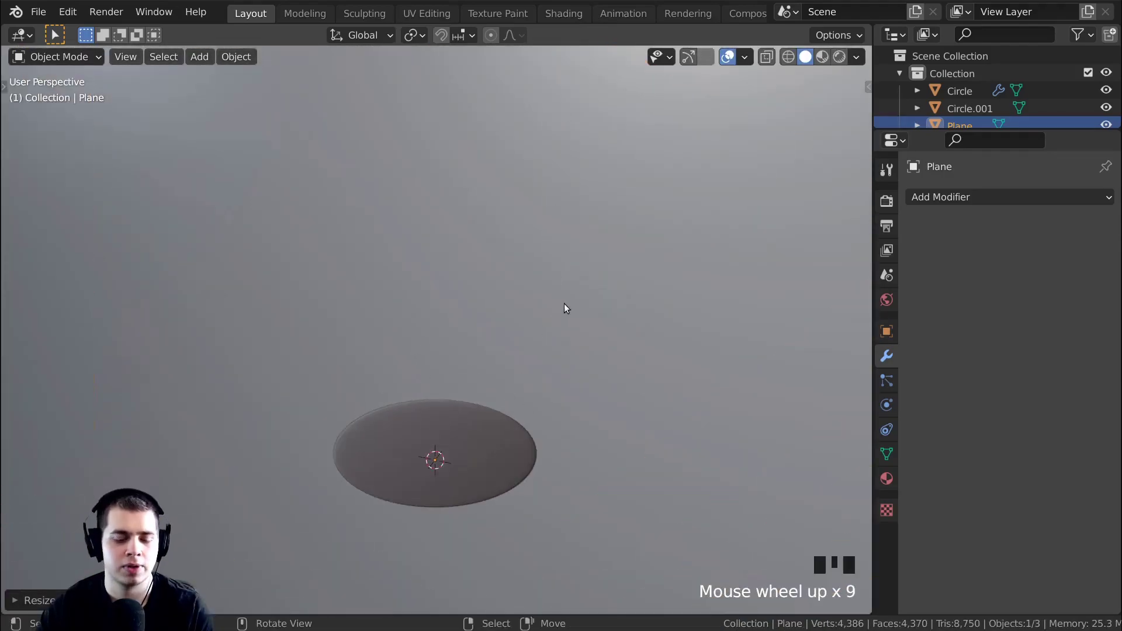
pyautogui.press('g')
pyautogui.press('z')
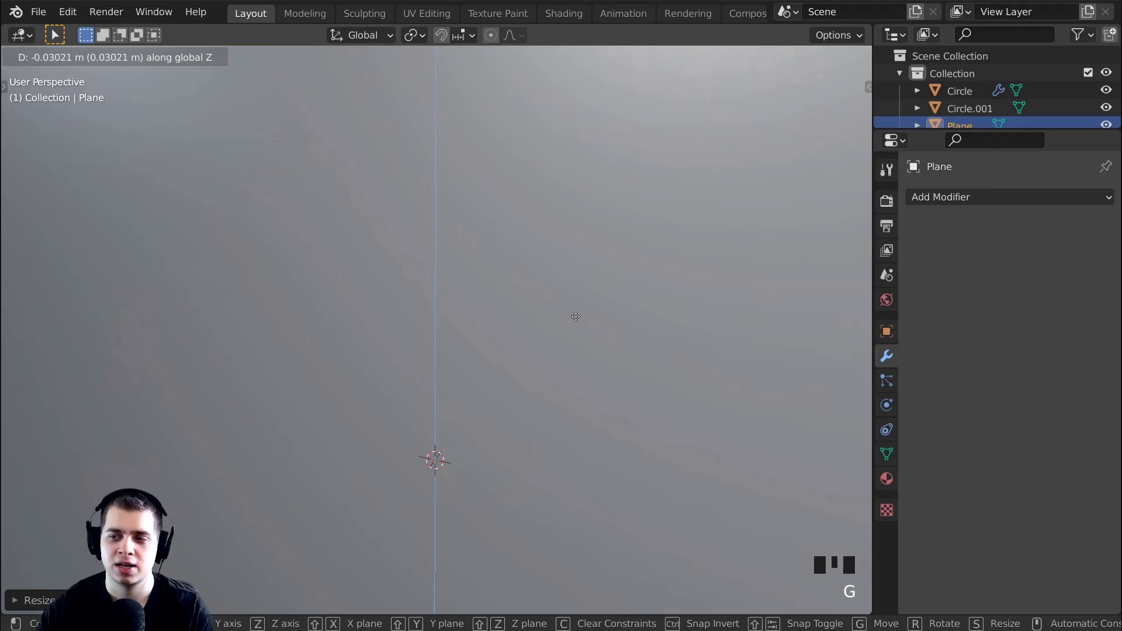
pyautogui.click(574, 310)
# Examine the mug, its liquid surface and the ground plane from above
pyautogui.moveTo(573, 309); pyautogui.dragTo(474, 362, button='middle')
pyautogui.scroll(-2, 565, 395)
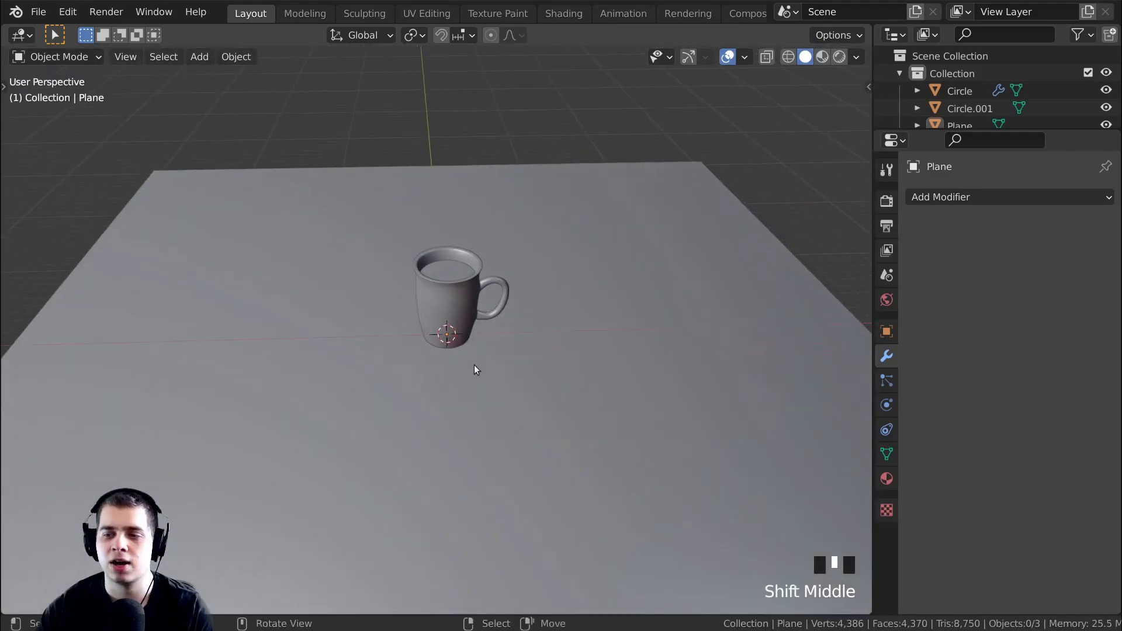
pyautogui.scroll(2, 446, 448)
pyautogui.scroll(3, 446, 448)
pyautogui.keyDown('shift'); pyautogui.moveTo(446, 447); pyautogui.dragTo(486, 504, button='middle'); pyautogui.keyUp('shift')
pyautogui.scroll(1, 425, 272)
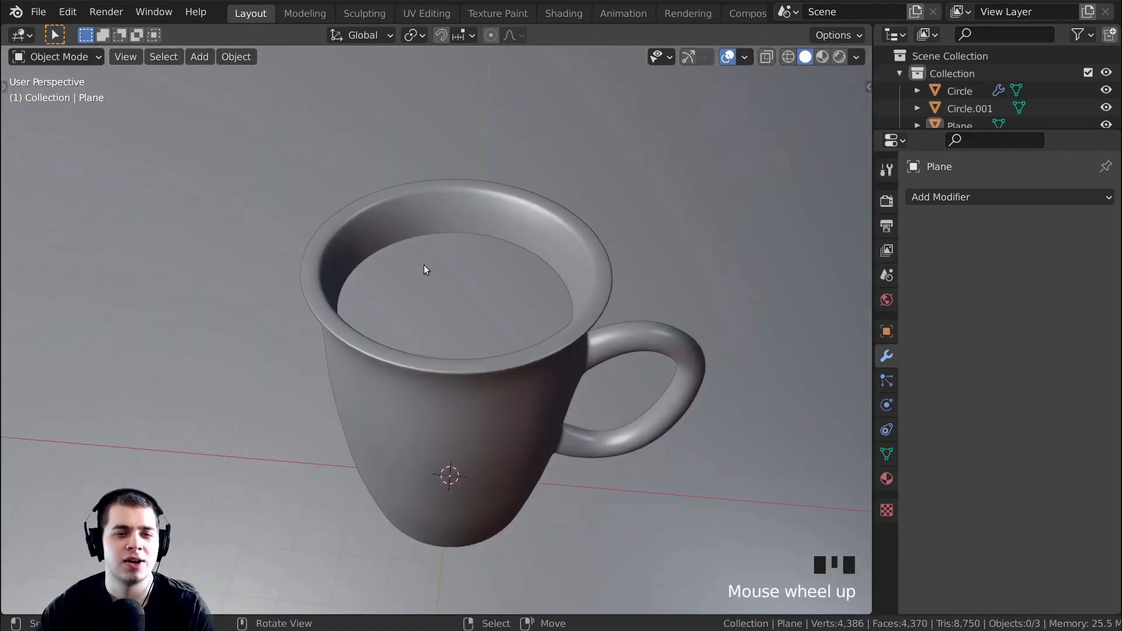
pyautogui.keyDown('shift'); pyautogui.moveTo(415, 293); pyautogui.dragTo(349, 338, button='middle'); pyautogui.keyUp('shift')
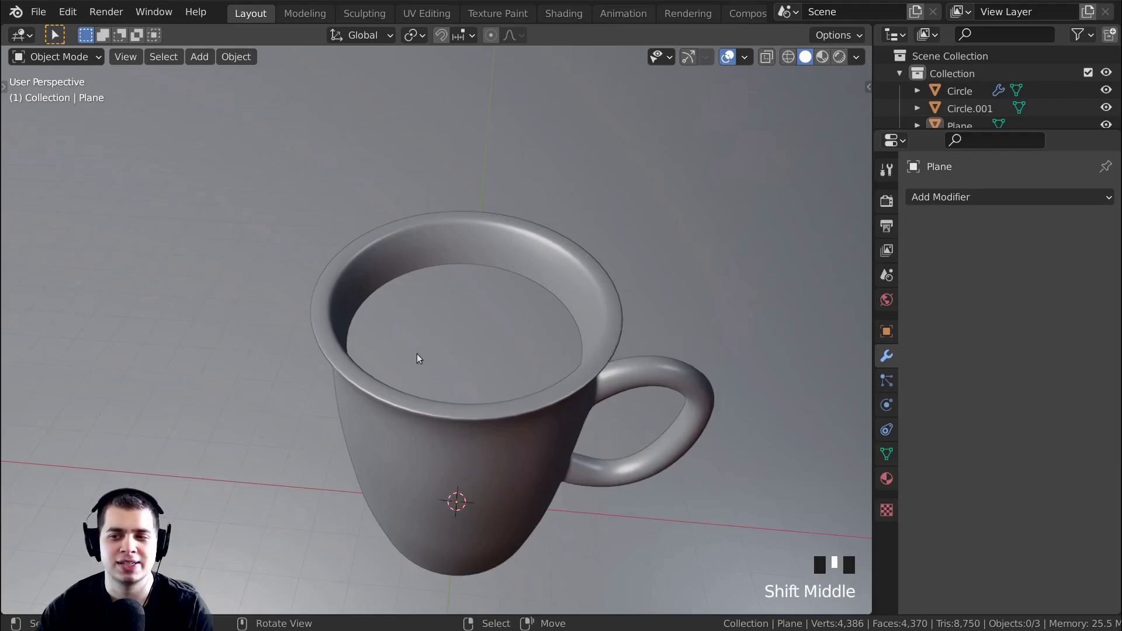
# Add a new plane at the world origin and raise it about 13 m along Z, well above the mug
pyautogui.keyDown('shift'); pyautogui.moveTo(417, 347); pyautogui.dragTo(516, 365, button='middle'); pyautogui.keyUp('shift')
pyautogui.scroll(2, 378, 402)
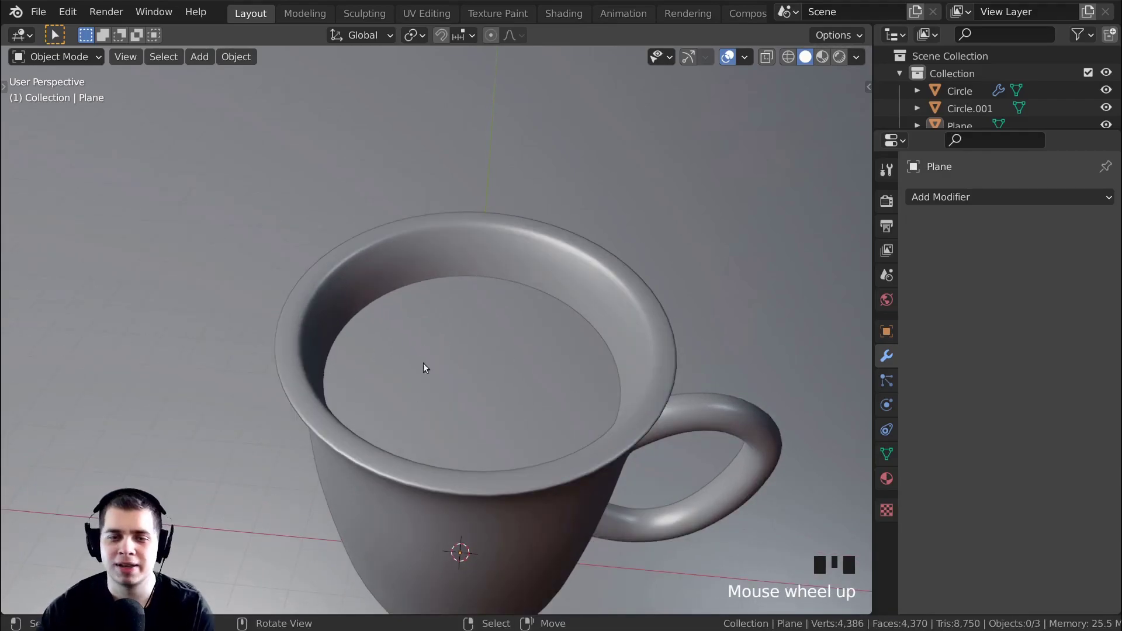
pyautogui.moveTo(414, 340); pyautogui.dragTo(399, 342, button='middle')
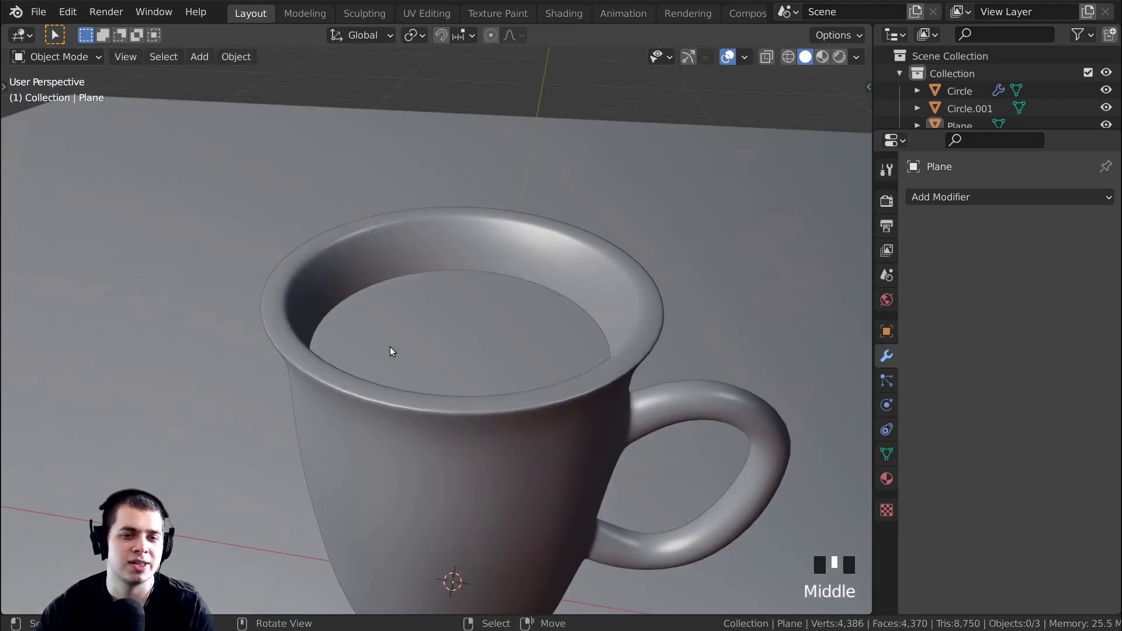
pyautogui.moveTo(425, 438); pyautogui.dragTo(361, 210, button='middle')
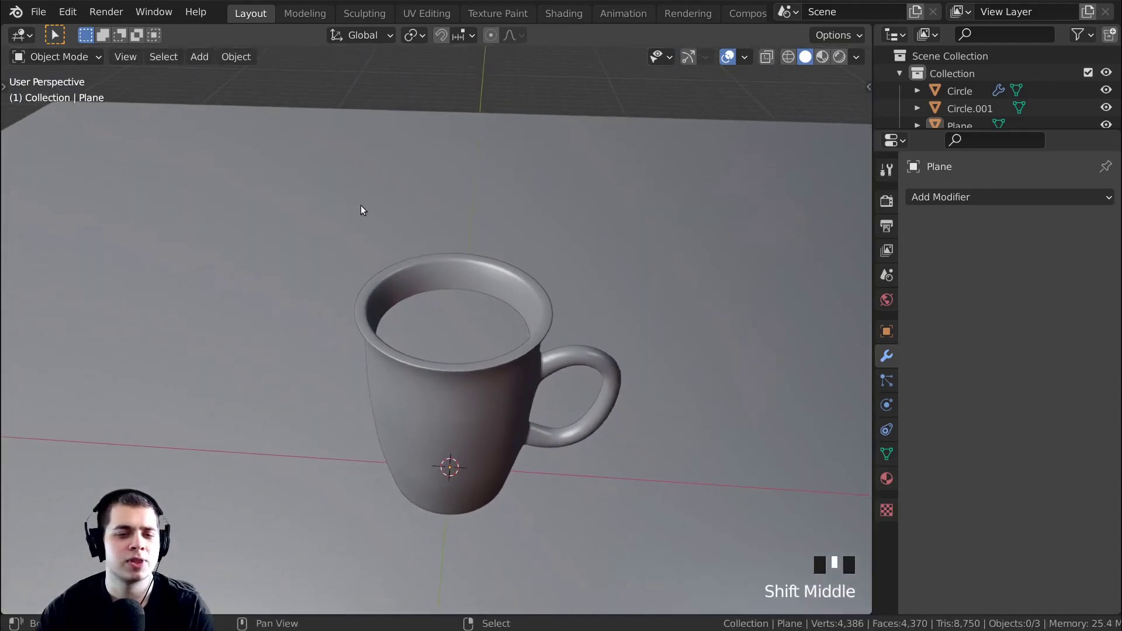
pyautogui.hotkey('shift', 'a')
pyautogui.moveTo(244, 139)
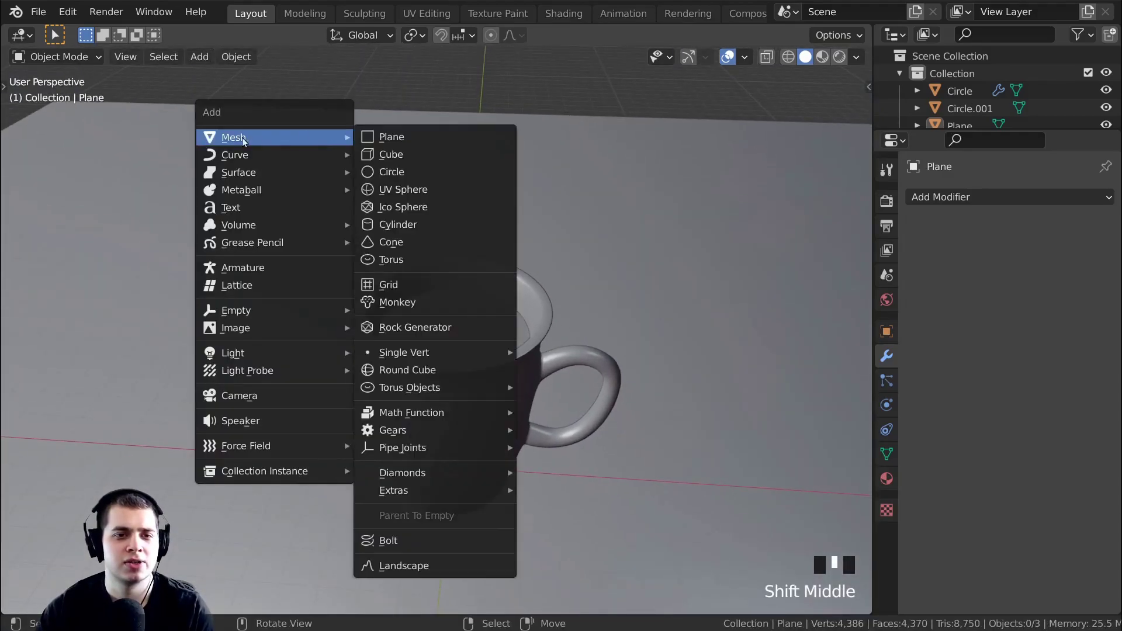
pyautogui.click(425, 138)
pyautogui.scroll(-5, 514, 384)
pyautogui.press('g')
pyautogui.press('z')
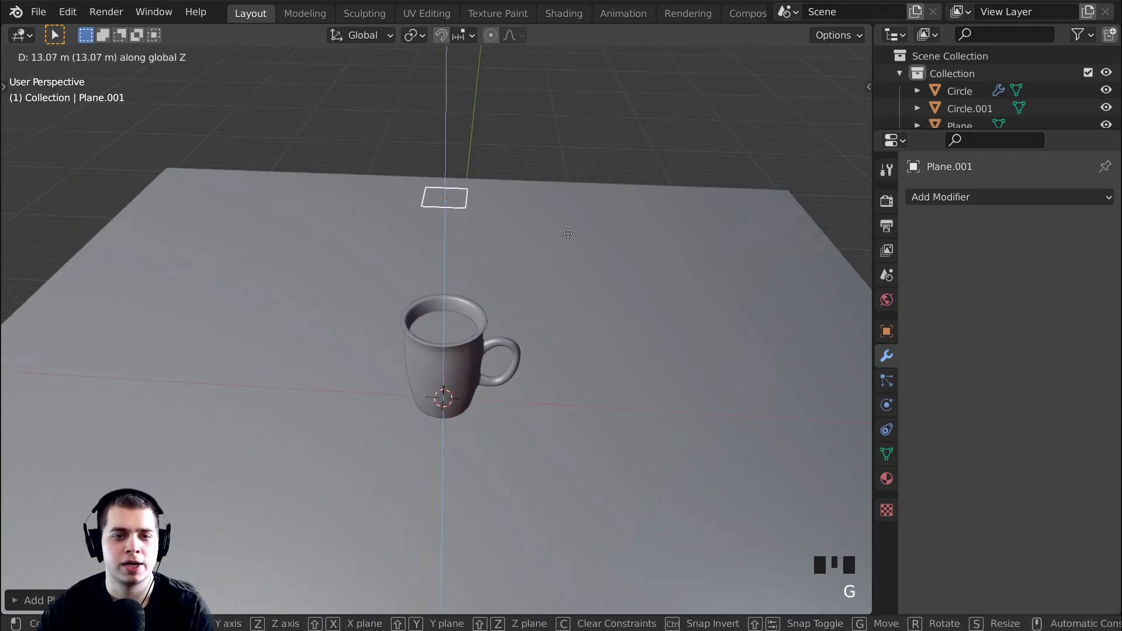
pyautogui.click(567, 235)
# Frame the raised plane in front view and put it into mesh editing with see-through wireframe shading
pyautogui.moveTo(569, 335); pyautogui.dragTo(658, 296, button='middle')
pyautogui.press('KP_1')
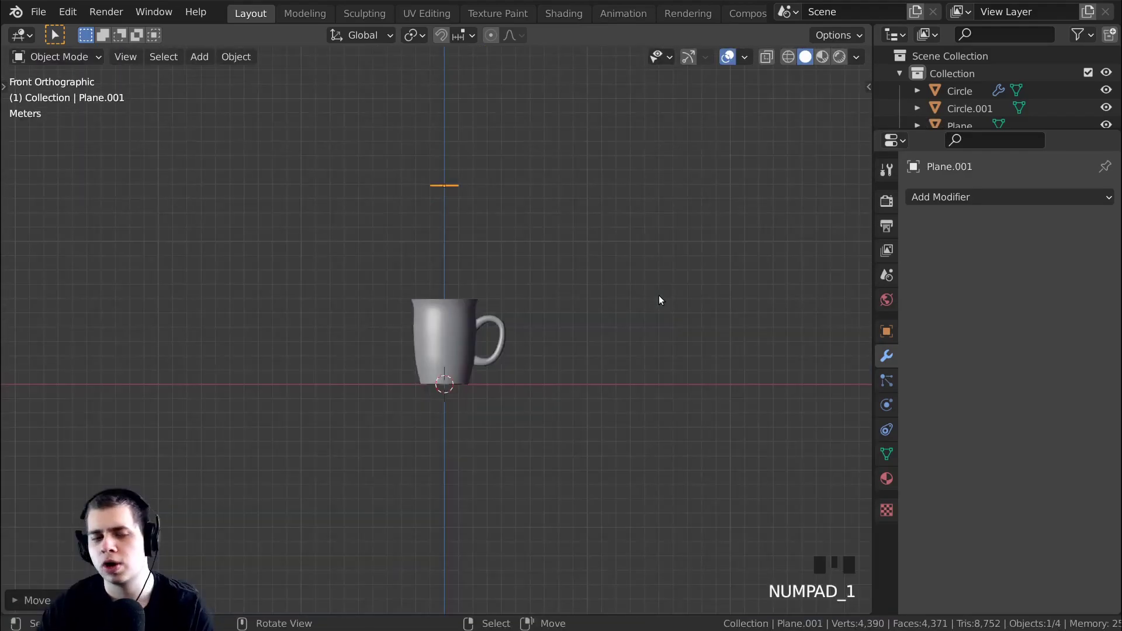
pyautogui.keyDown('shift'); pyautogui.moveTo(583, 221); pyautogui.dragTo(546, 238, button='middle'); pyautogui.keyUp('shift')
pyautogui.scroll(1, 424, 277)
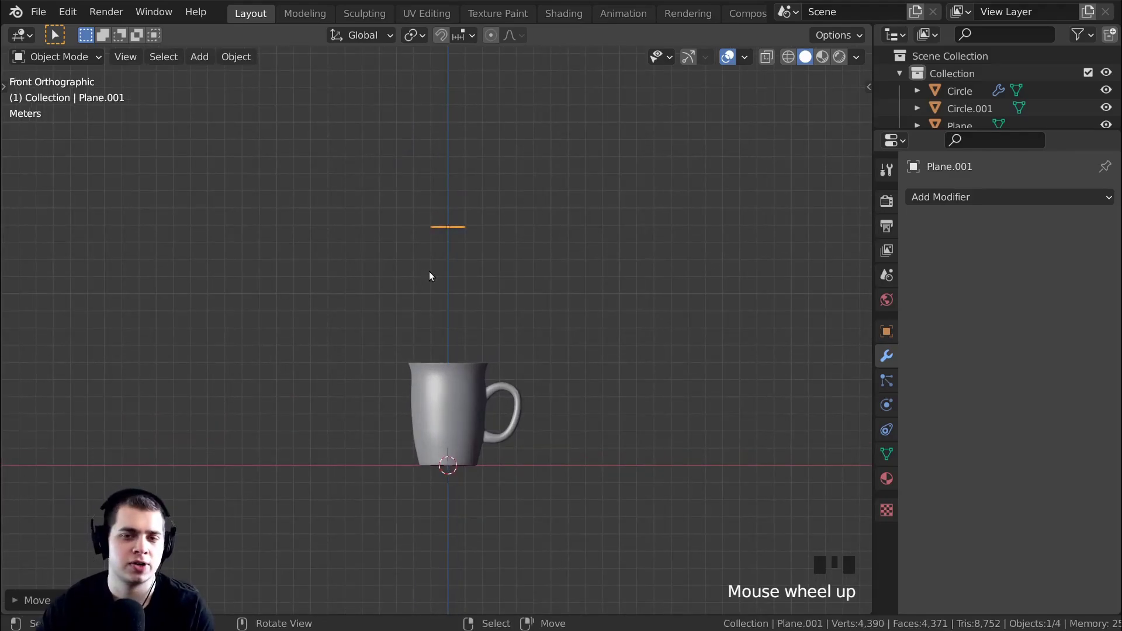
pyautogui.press('KP_Decimal')
pyautogui.scroll(-3, 385, 374)
pyautogui.keyDown('shift'); pyautogui.moveTo(385, 374); pyautogui.dragTo(355, 350, button='middle'); pyautogui.keyUp('shift')
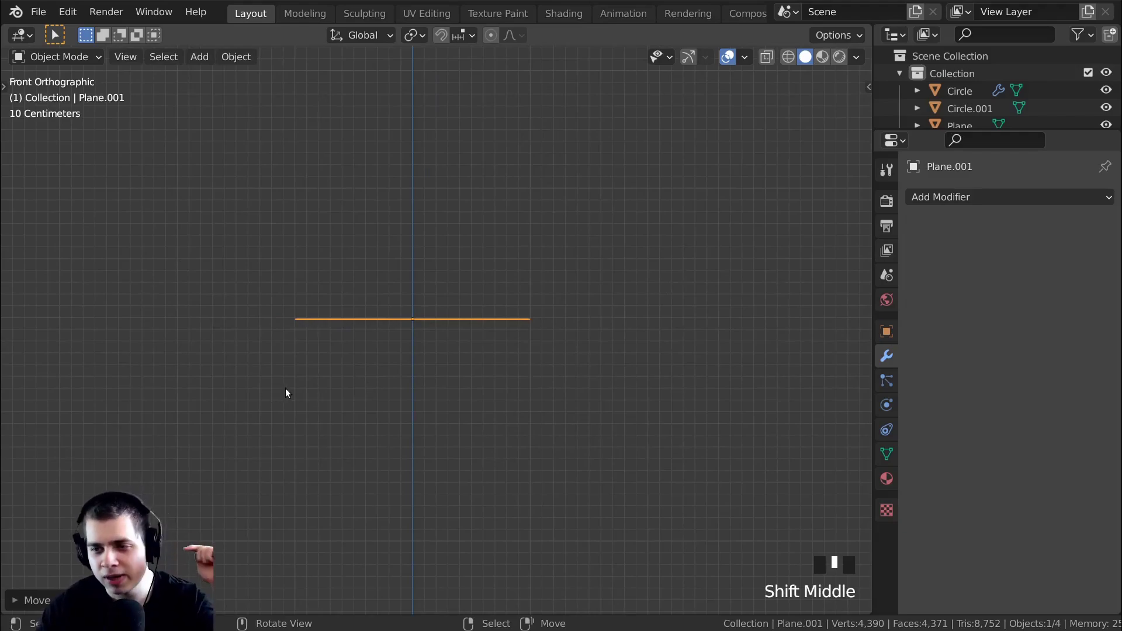
pyautogui.keyDown('shift'); pyautogui.moveTo(374, 328); pyautogui.dragTo(387, 352, button='middle'); pyautogui.keyUp('shift')
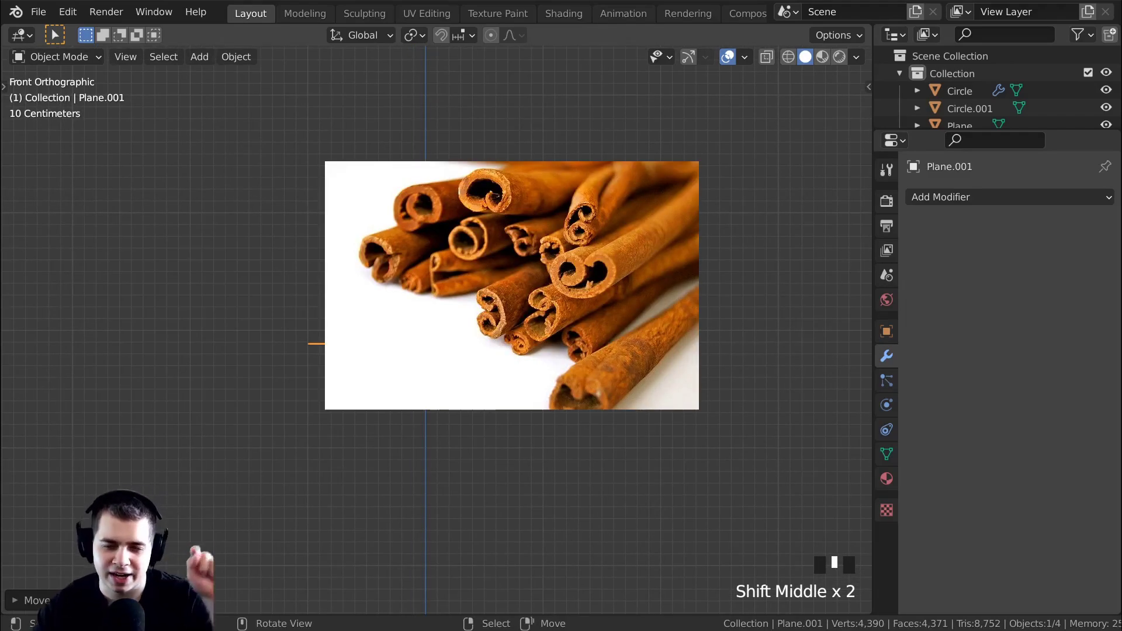
pyautogui.keyDown('shift'); pyautogui.moveTo(652, 233); pyautogui.dragTo(652, 216, button='middle'); pyautogui.keyUp('shift')
pyautogui.press('Tab')
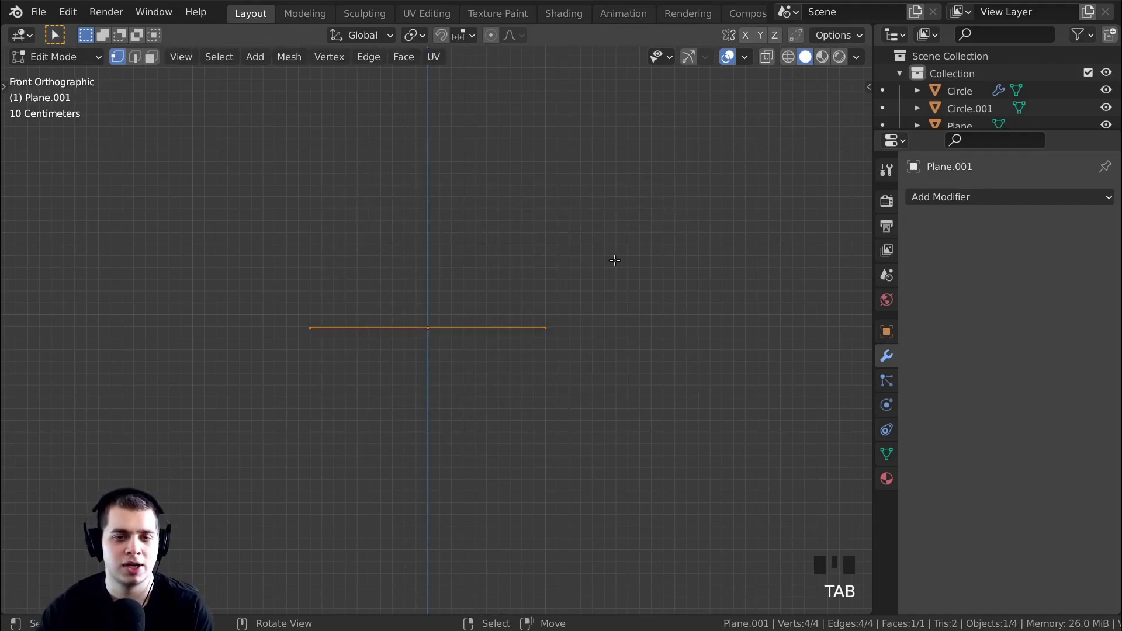
pyautogui.moveTo(615, 261); pyautogui.dragTo(689, 292, button='middle')
pyautogui.press('z')
pyautogui.press('z')
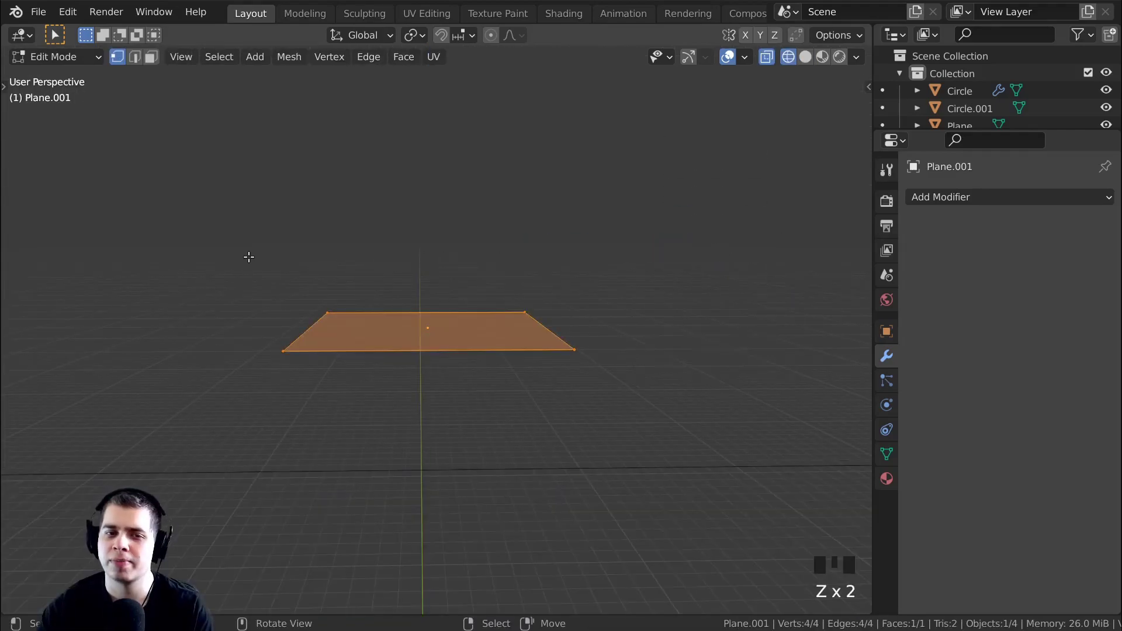
pyautogui.press('KP_1')
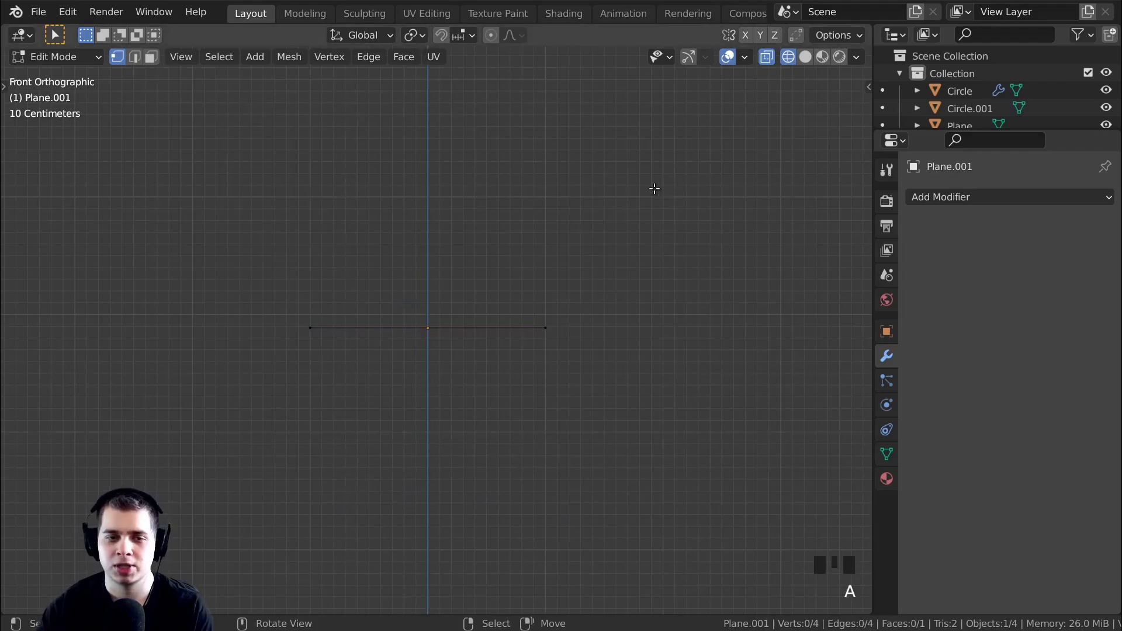
# Move the plane's left edge inward, just past the centre line and slightly below the opposite edge
pyautogui.press('b')
pyautogui.moveTo(418, 156); pyautogui.dragTo(244, 412)
pyautogui.press('g')
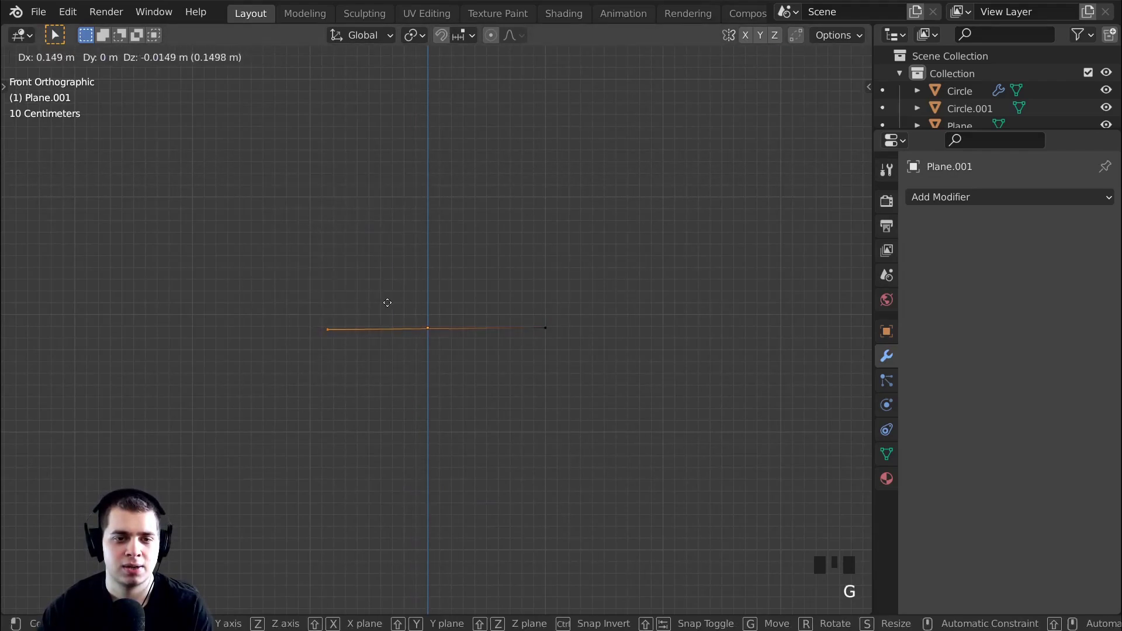
pyautogui.click(505, 317)
# Extrude the moved edge nine times outward, up, over and back down inside itself to form a rolled cinnamon curl
pyautogui.press('e')
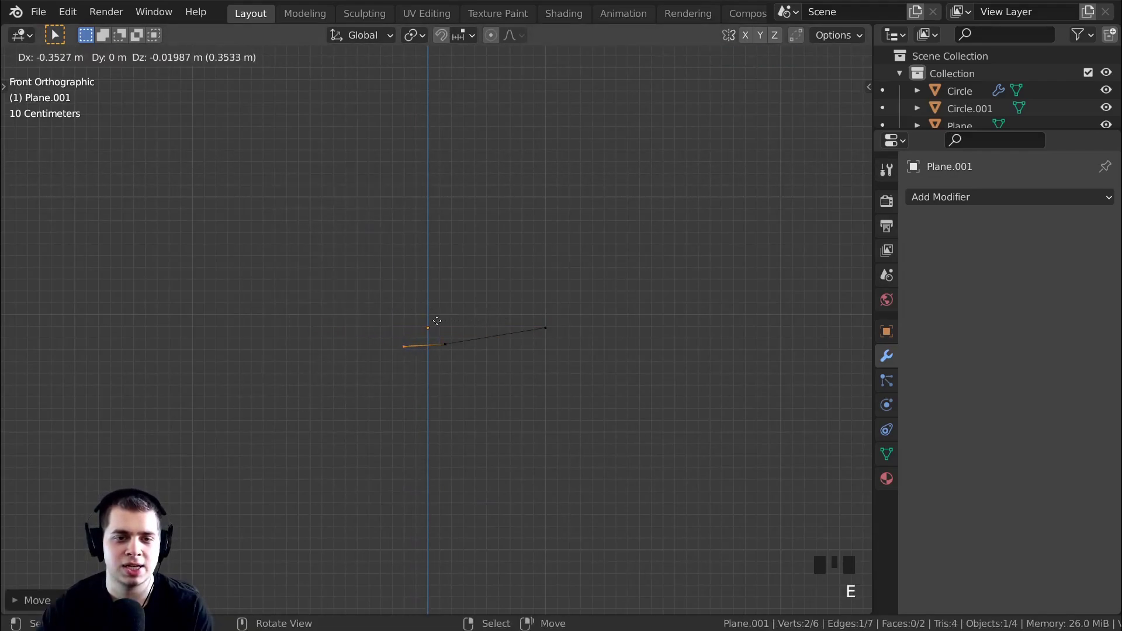
pyautogui.click(404, 309)
pyautogui.press('e')
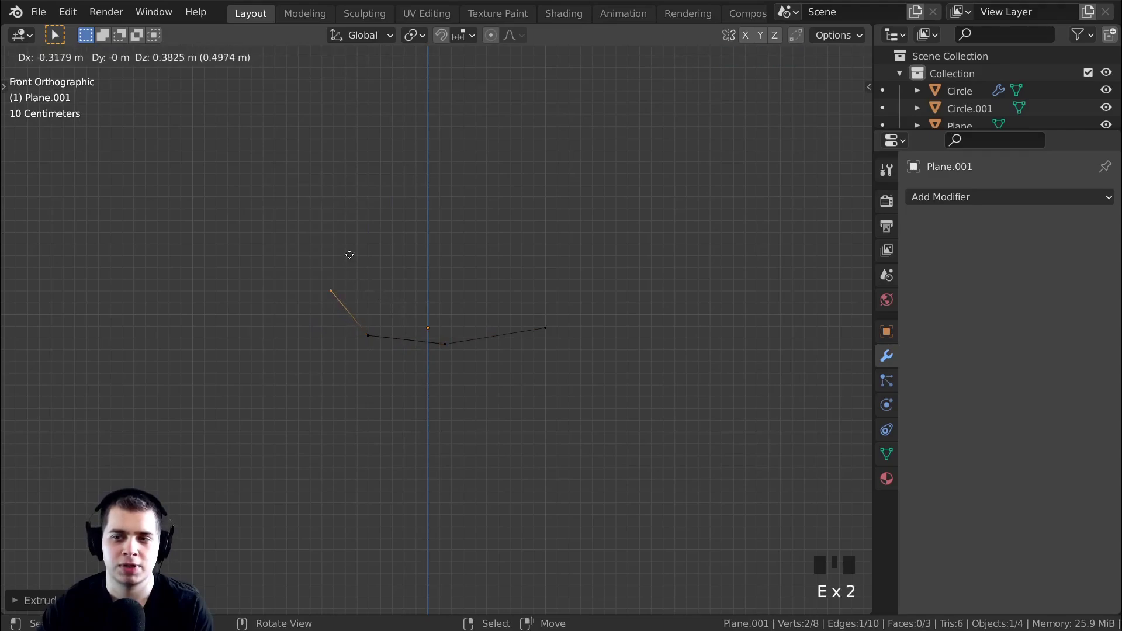
pyautogui.click(328, 234)
pyautogui.press('e')
pyautogui.click(341, 165)
pyautogui.press('e')
pyautogui.click(450, 178)
pyautogui.press('e')
pyautogui.click(459, 223)
pyautogui.press('e')
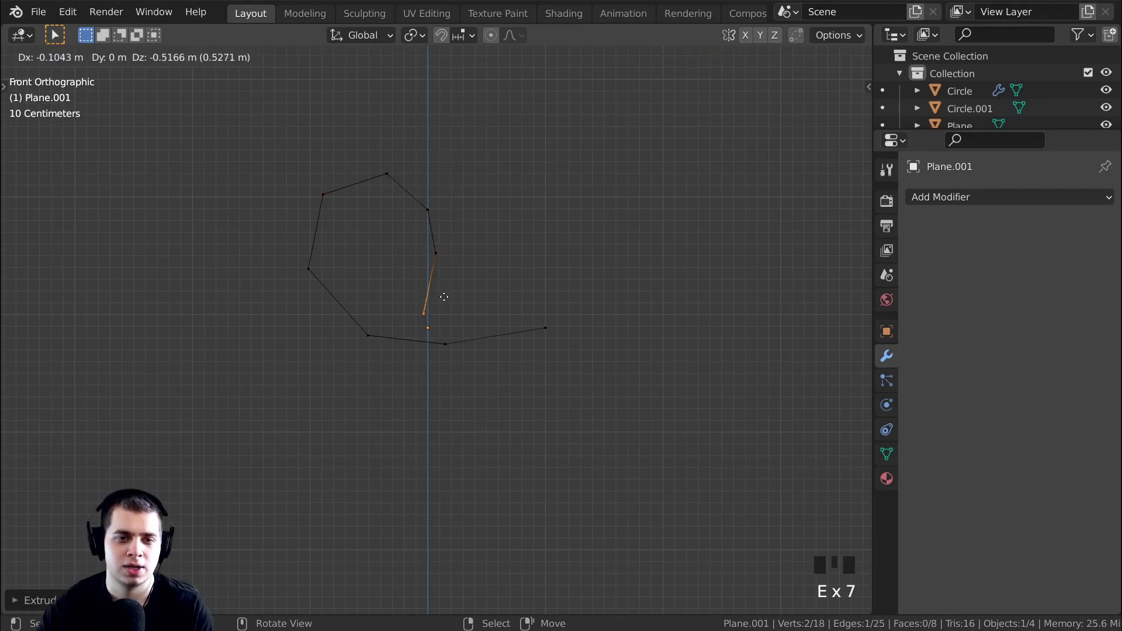
pyautogui.click(373, 307)
pyautogui.press('e')
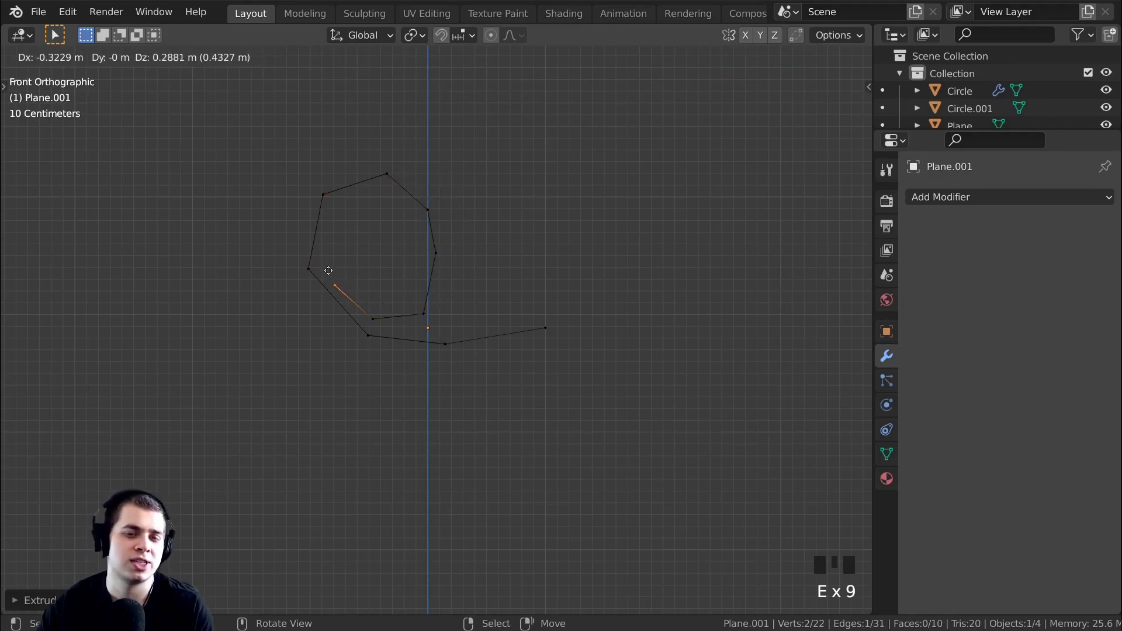
pyautogui.click(328, 266)
# Select the profile's free right edge and nudge it slightly inward, undoing the surplus change
pyautogui.hotkey('alt', 'a')
pyautogui.press('b')
pyautogui.moveTo(494, 235); pyautogui.dragTo(603, 395)
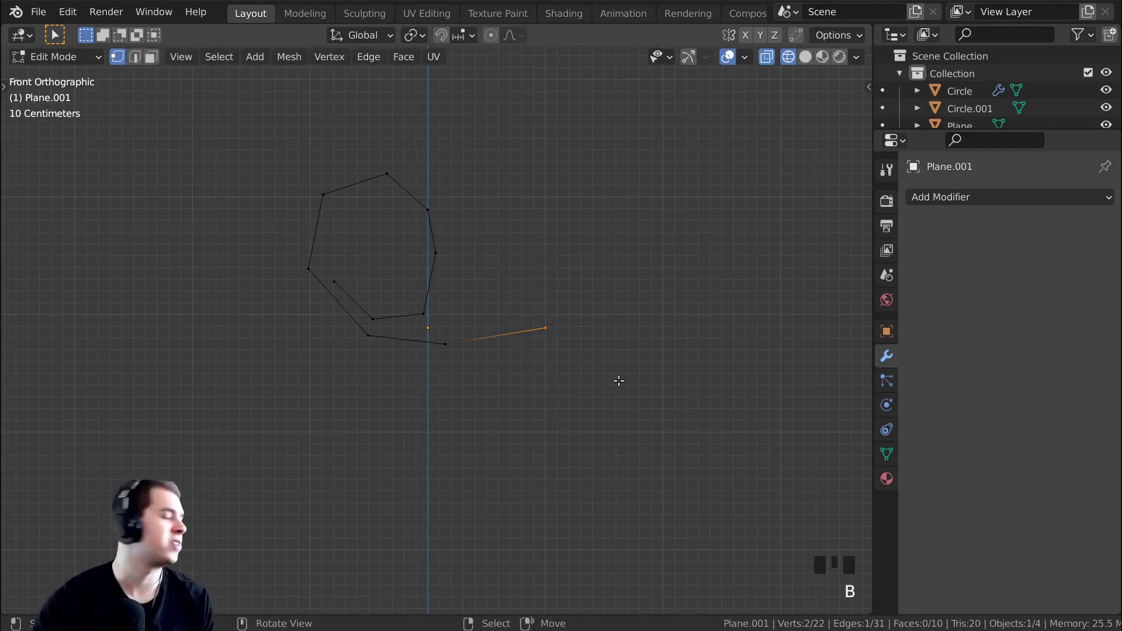
pyautogui.press('g')
pyautogui.click(626, 328)
pyautogui.keyDown('shift'); pyautogui.moveTo(626, 328); pyautogui.dragTo(609, 364, button='middle'); pyautogui.keyUp('shift')
pyautogui.keyDown('shift'); pyautogui.moveTo(554, 394); pyautogui.dragTo(554, 390, button='middle'); pyautogui.keyUp('shift')
pyautogui.hotkey('ctrl', 'z')
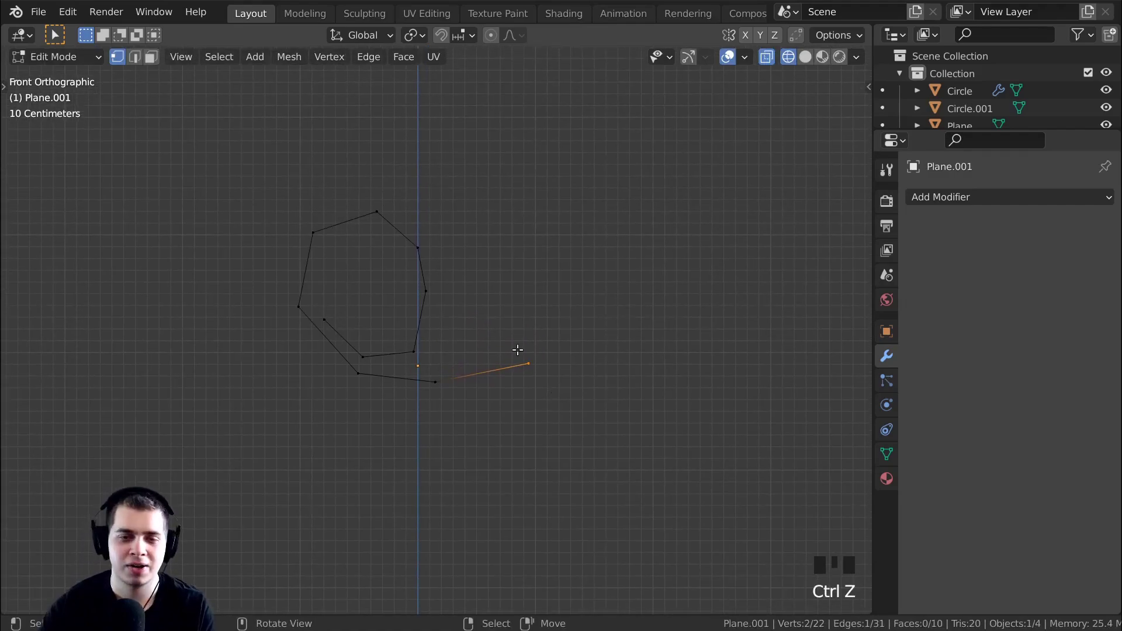
# Extrude the right edge repeatedly outward, up, over and back down to form a second curl mirroring the first
pyautogui.press('b')
pyautogui.moveTo(602, 256); pyautogui.dragTo(491, 436)
pyautogui.press('e')
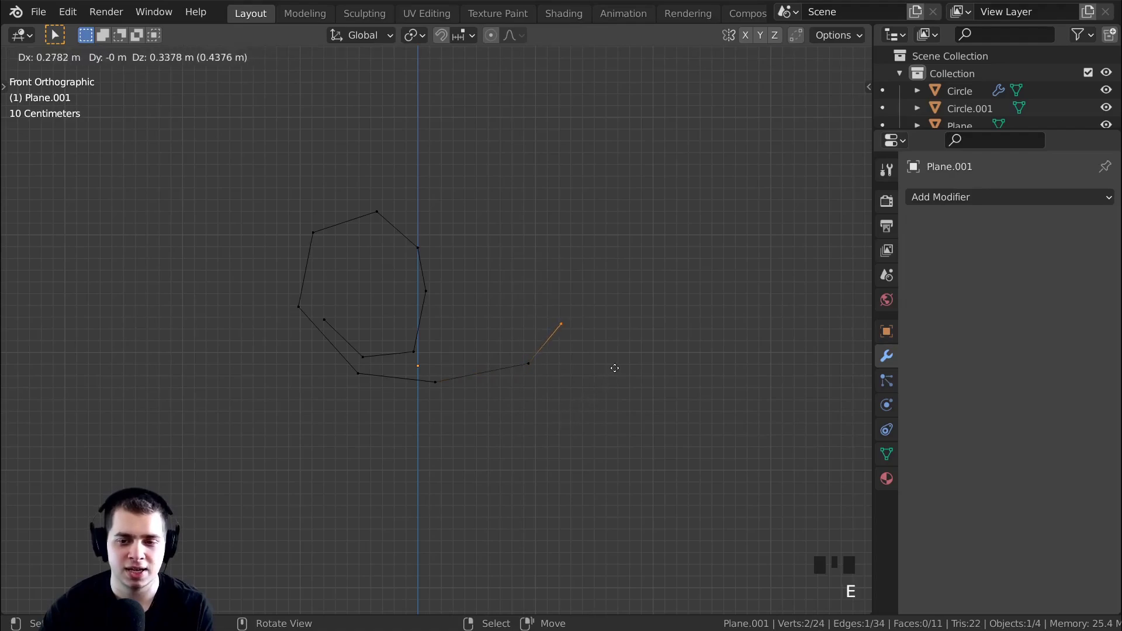
pyautogui.click(615, 369)
pyautogui.press('e')
pyautogui.click(627, 281)
pyautogui.press('e')
pyautogui.click(575, 217)
pyautogui.press('e')
pyautogui.click(475, 275)
pyautogui.press('e')
pyautogui.click(471, 353)
pyautogui.press('e')
pyautogui.click(480, 391)
# Restore solid shading, leave mesh editing and examine the double-curled strip from above
pyautogui.moveTo(480, 392)
pyautogui.mouseDown(button='middle')
pyautogui.moveTo(466, 333)
pyautogui.moveTo(421, 396)
pyautogui.moveTo(422, 373)
pyautogui.mouseUp(button='middle')
pyautogui.press('z')
pyautogui.moveTo(350, 384); pyautogui.dragTo(500, 328, button='middle')
pyautogui.press('Tab')
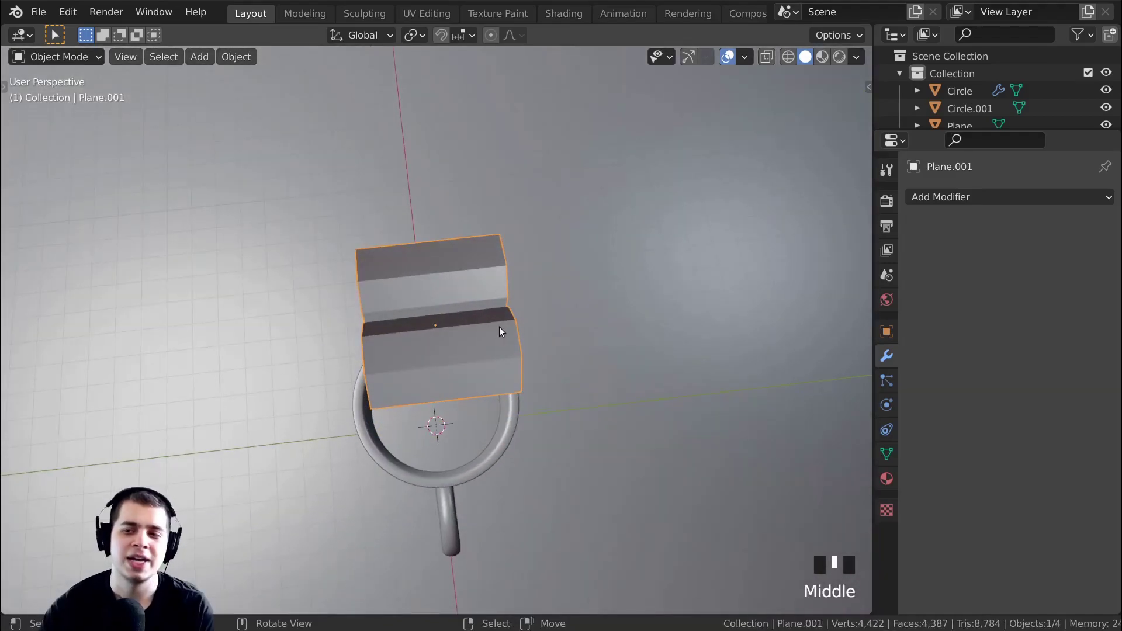
pyautogui.moveTo(356, 334); pyautogui.dragTo(515, 281, button='middle')
# Select the whole curled mesh and stretch it along the Y axis into a long cinnamon stick
pyautogui.press('Tab')
pyautogui.press('a')
pyautogui.scroll(-3, 528, 318)
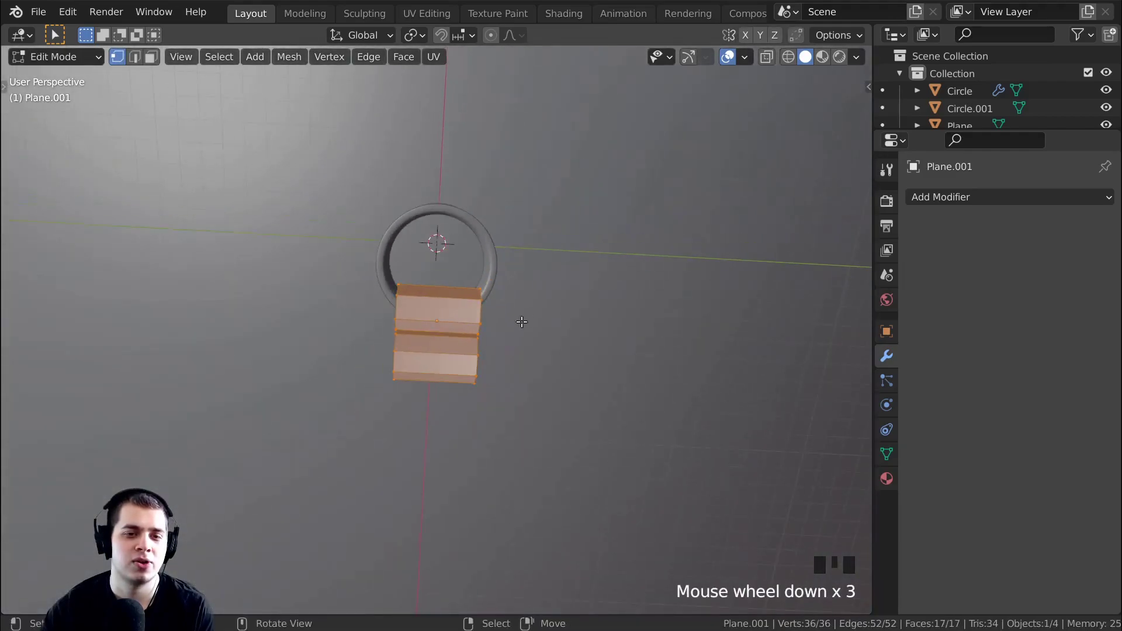
pyautogui.moveTo(528, 318); pyautogui.dragTo(511, 206, button='middle')
pyautogui.press('s')
pyautogui.press('x')
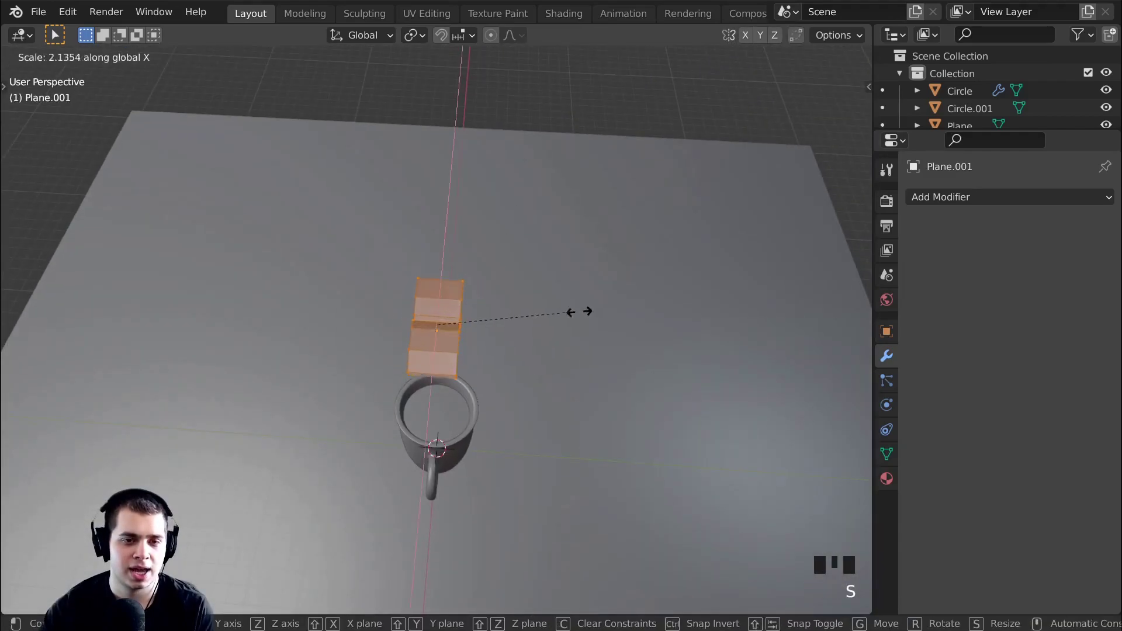
pyautogui.press('y')
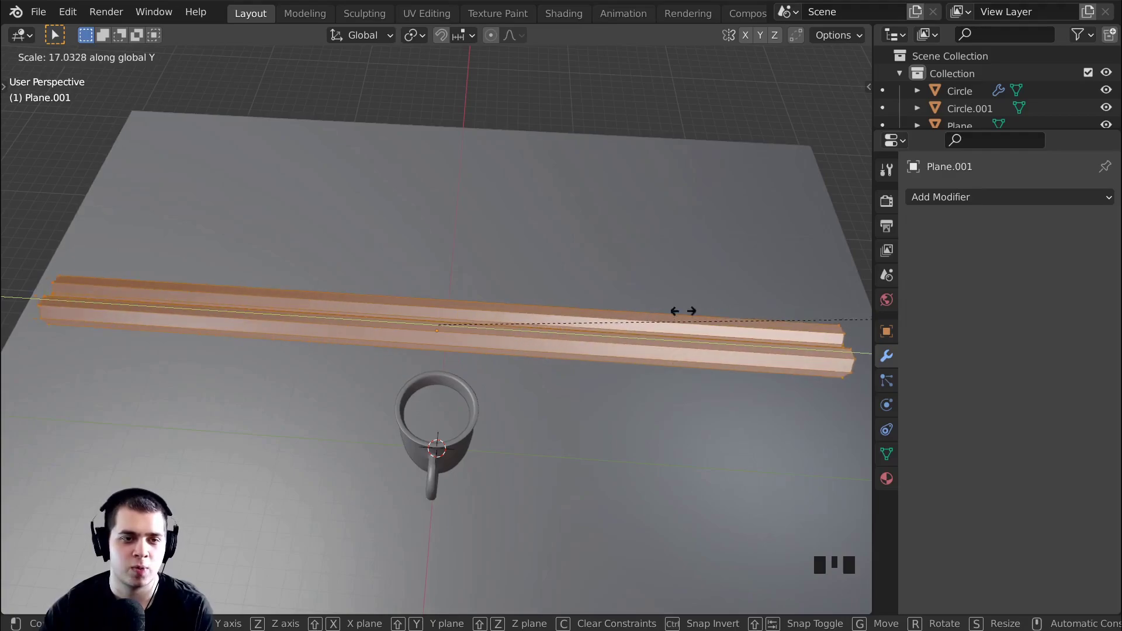
pyautogui.click(445, 316)
# Shorten the cinnamon stick along Y by a factor of about 0.9 and leave mesh editing
pyautogui.moveTo(445, 316); pyautogui.dragTo(626, 306, button='middle')
pyautogui.press('s')
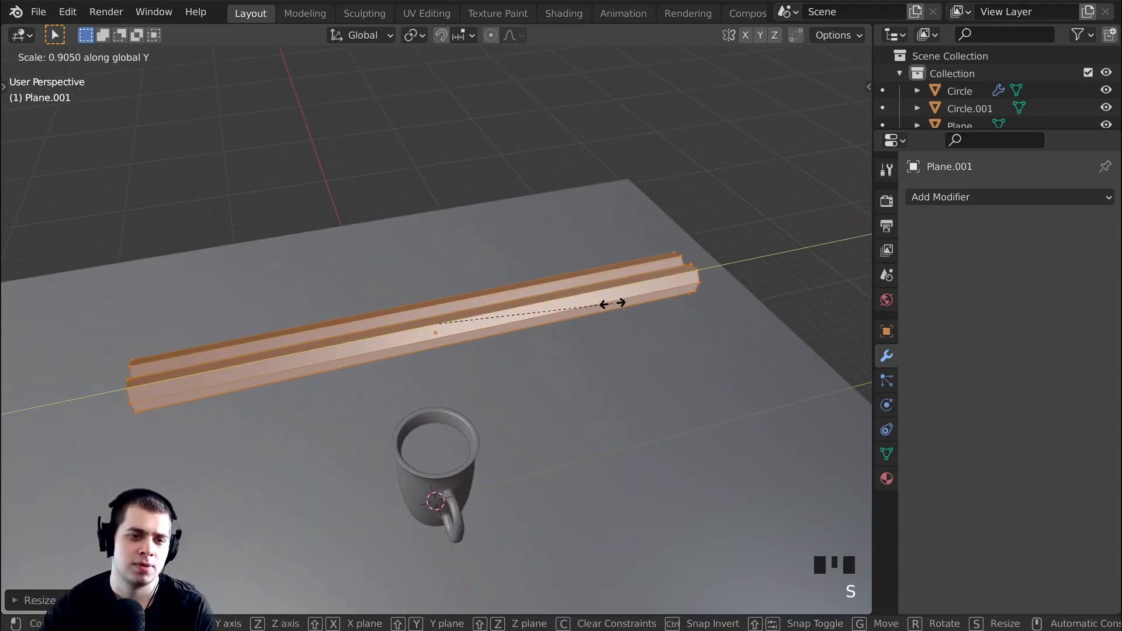
pyautogui.click(613, 303)
pyautogui.press('Tab')
# Add a Solidify modifier to the cinnamon stick
pyautogui.moveTo(529, 341); pyautogui.dragTo(643, 241, button='middle')
pyautogui.scroll(3, 451, 272)
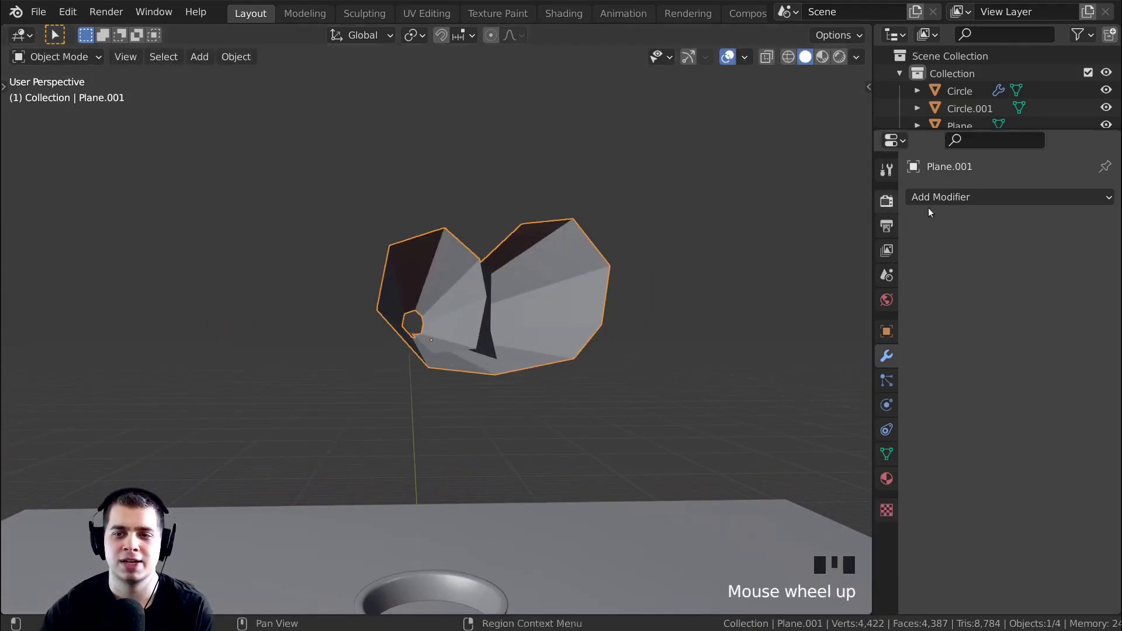
pyautogui.click(969, 197)
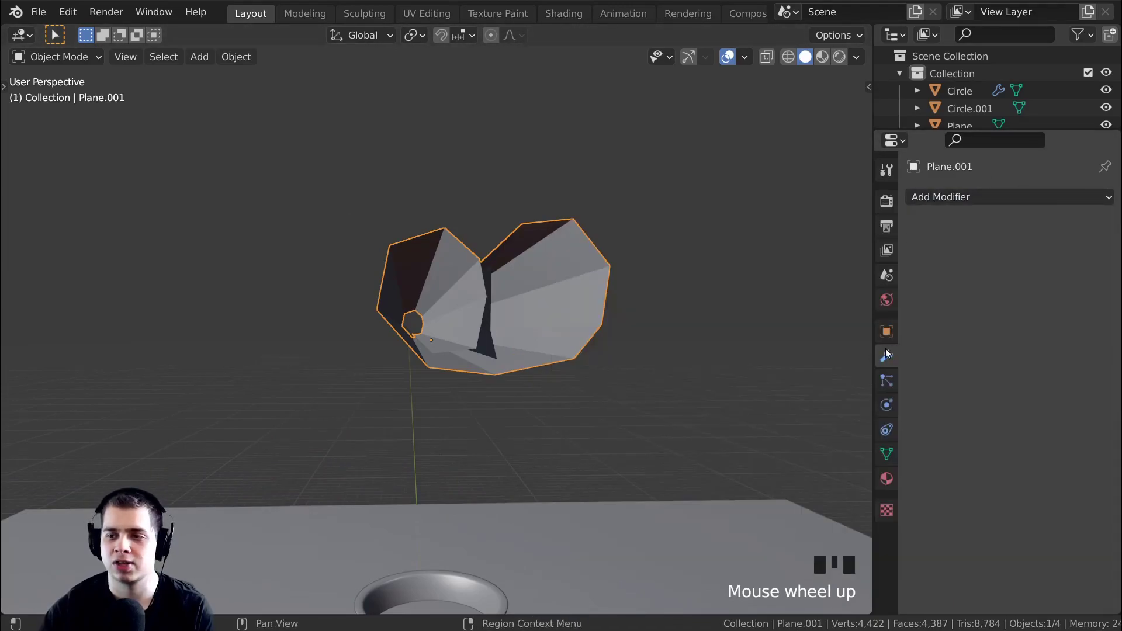
pyautogui.click(955, 198)
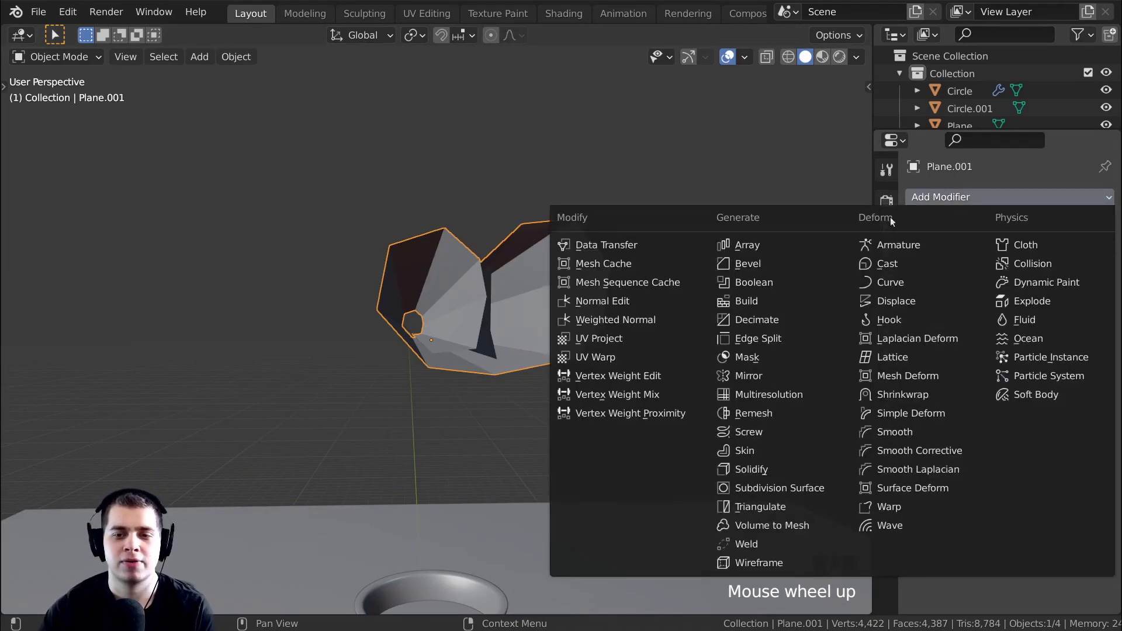
pyautogui.click(761, 468)
# Set the Solidify thickness to -0.158 m so the curled bark has a thick wall
pyautogui.moveTo(672, 421); pyautogui.dragTo(591, 392, button='middle')
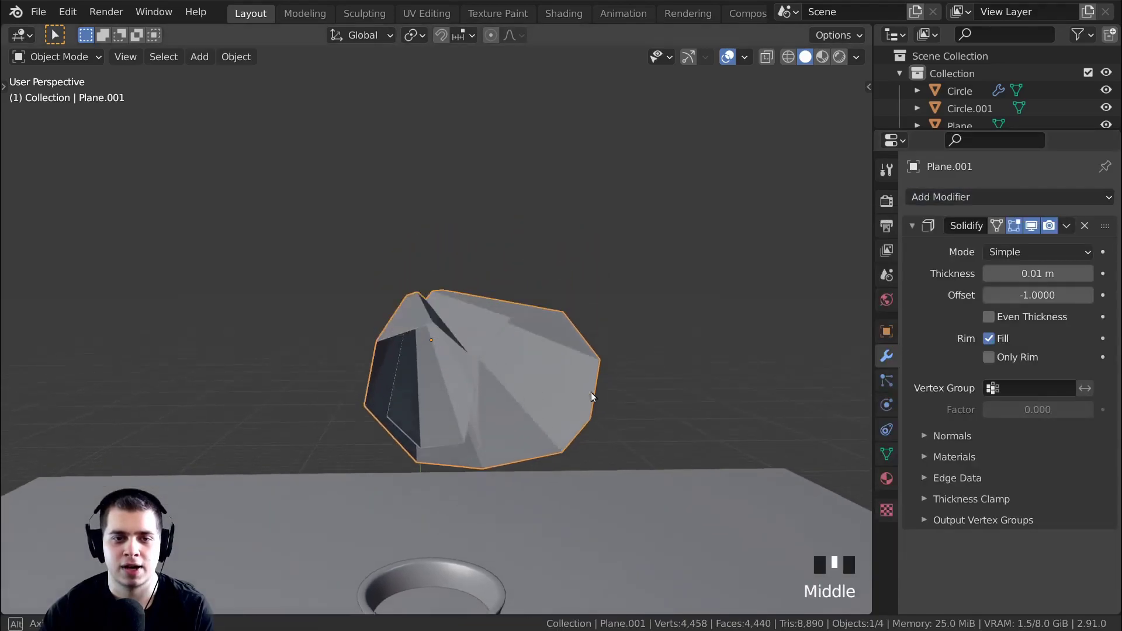
pyautogui.moveTo(853, 280); pyautogui.dragTo(767, 271, button='middle')
pyautogui.scroll(-3, 611, 300)
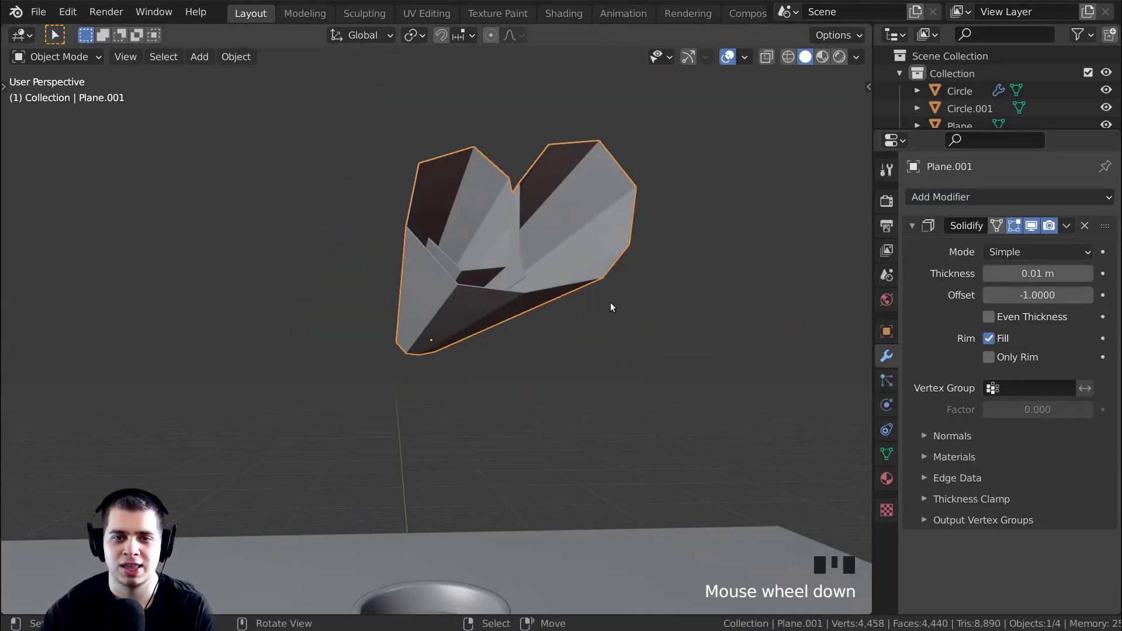
pyautogui.moveTo(612, 301); pyautogui.dragTo(495, 266, button='middle')
pyautogui.moveTo(611, 323); pyautogui.dragTo(612, 329, button='middle')
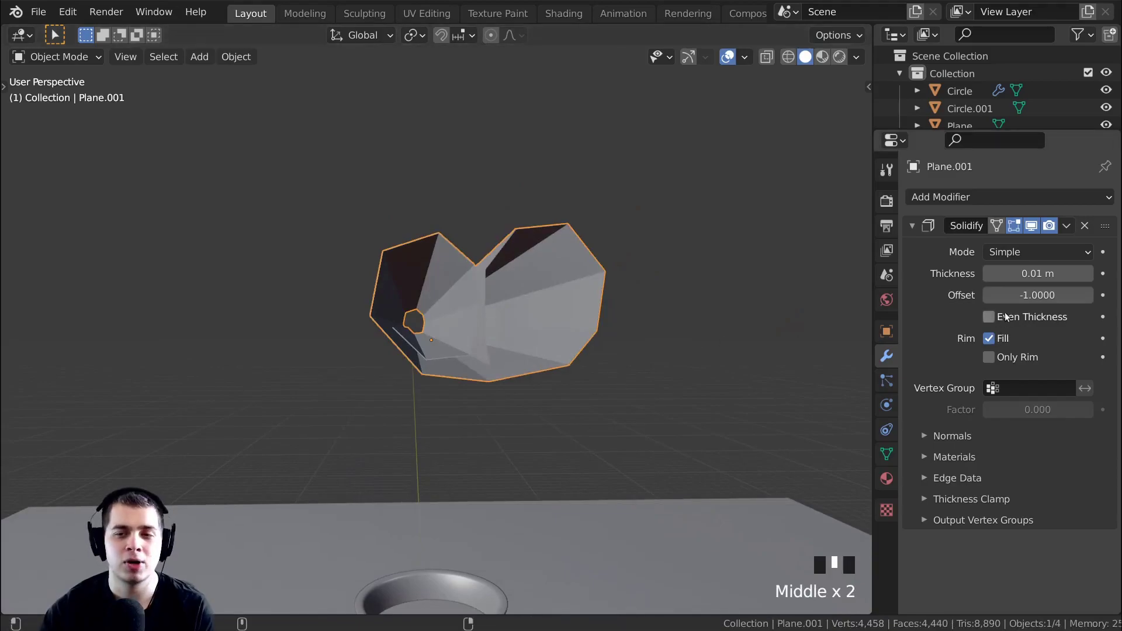
pyautogui.keyDown('shift'); pyautogui.moveTo(1012, 274); pyautogui.dragTo(960, 274); pyautogui.keyUp('shift')
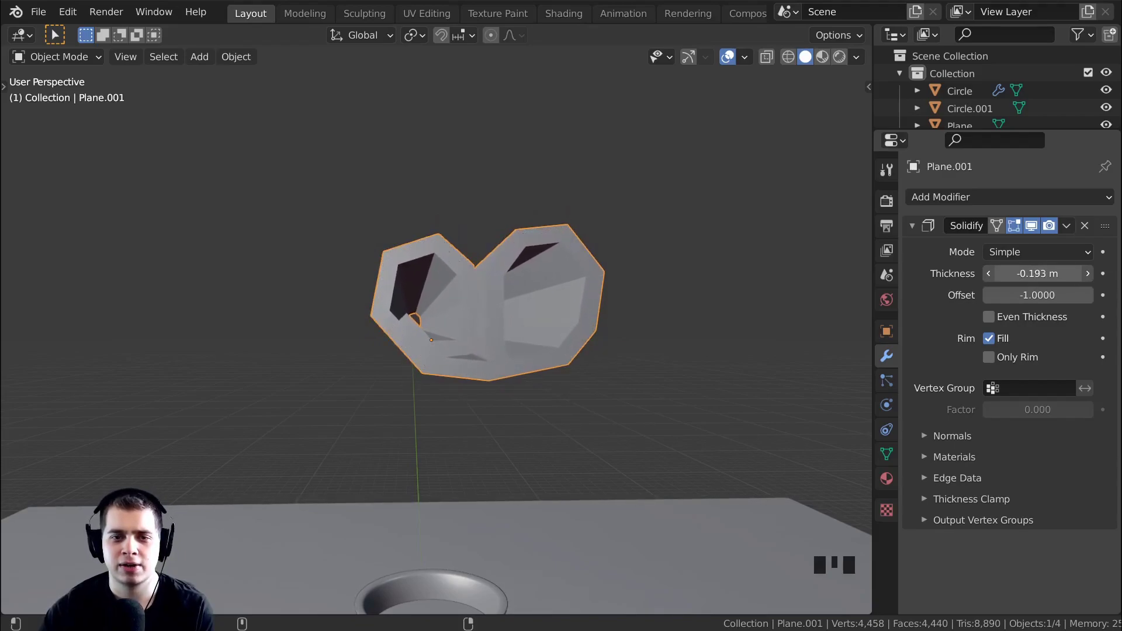
pyautogui.keyDown('shift'); pyautogui.moveTo(960, 274); pyautogui.dragTo(988, 274); pyautogui.keyUp('shift')
# Add a level 2 Subdivision Surface to the cinnamon stick
pyautogui.moveTo(603, 290); pyautogui.dragTo(616, 321, button='middle')
pyautogui.hotkey('ctrl', '2')
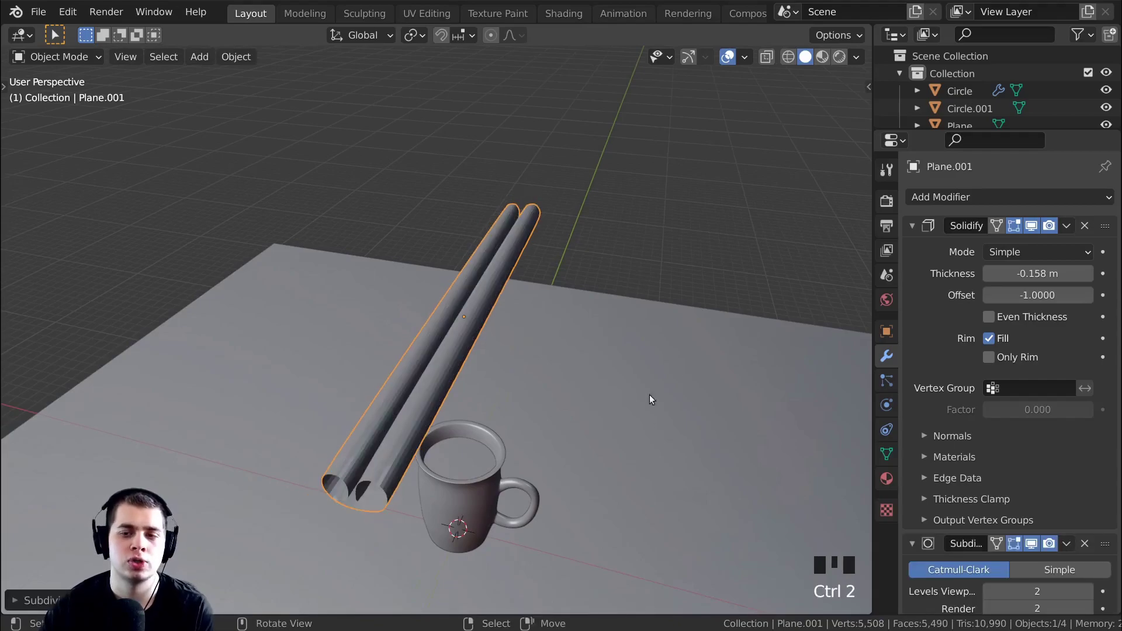
pyautogui.scroll(-2, 1004, 515)
pyautogui.scroll(2, 956, 172)
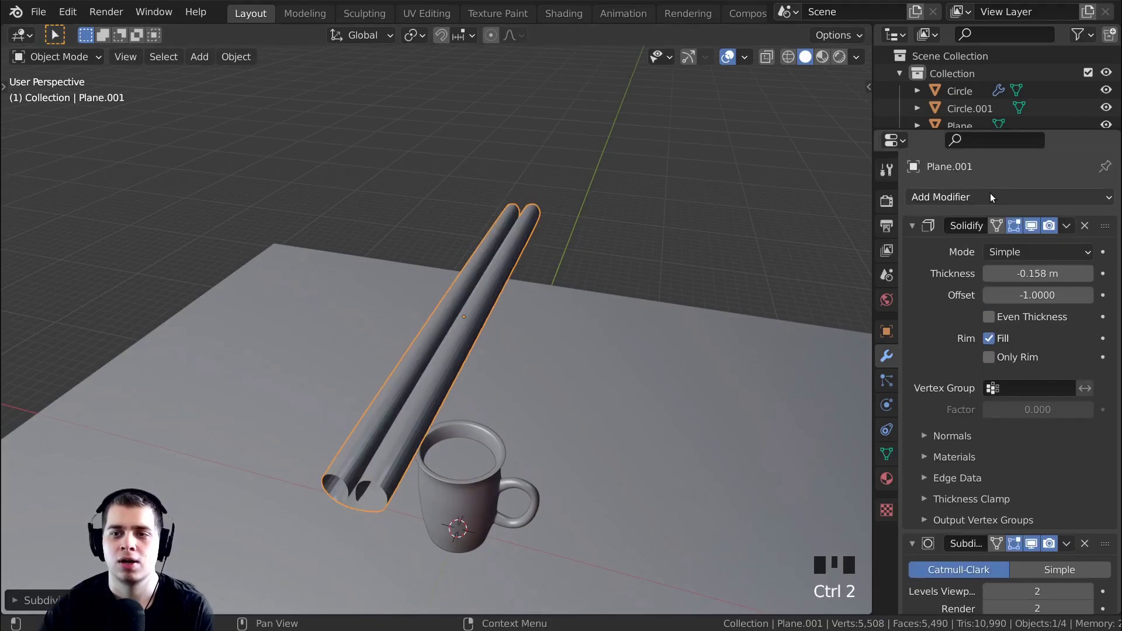
pyautogui.click(966, 195)
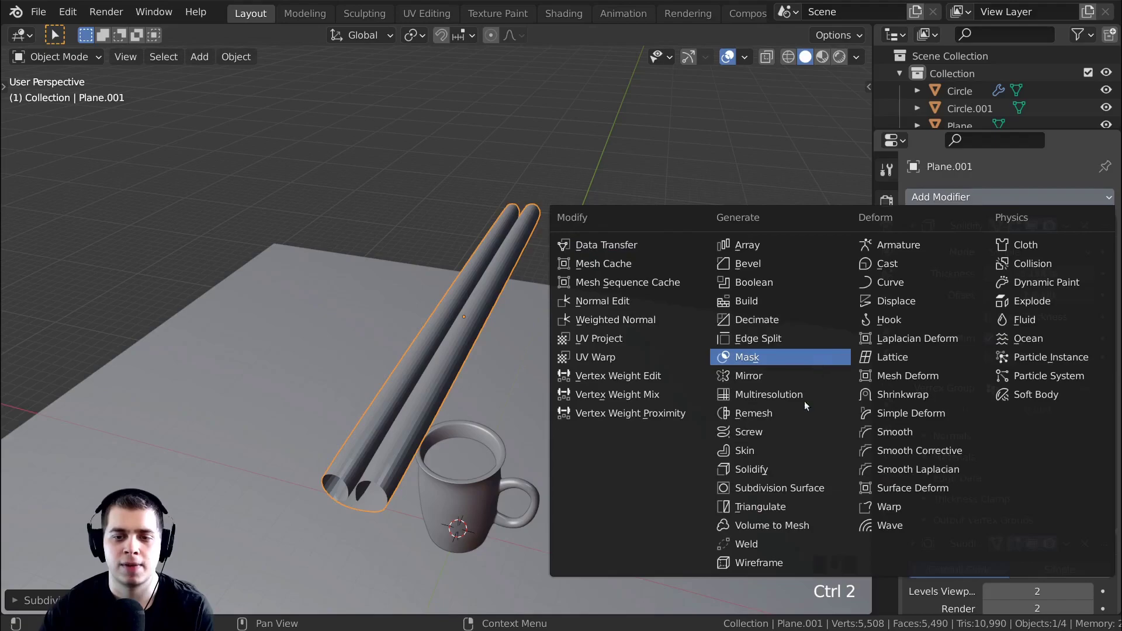
pyautogui.click(760, 470)
pyautogui.scroll(-3, 354, 145)
pyautogui.scroll(-2, 1065, 447)
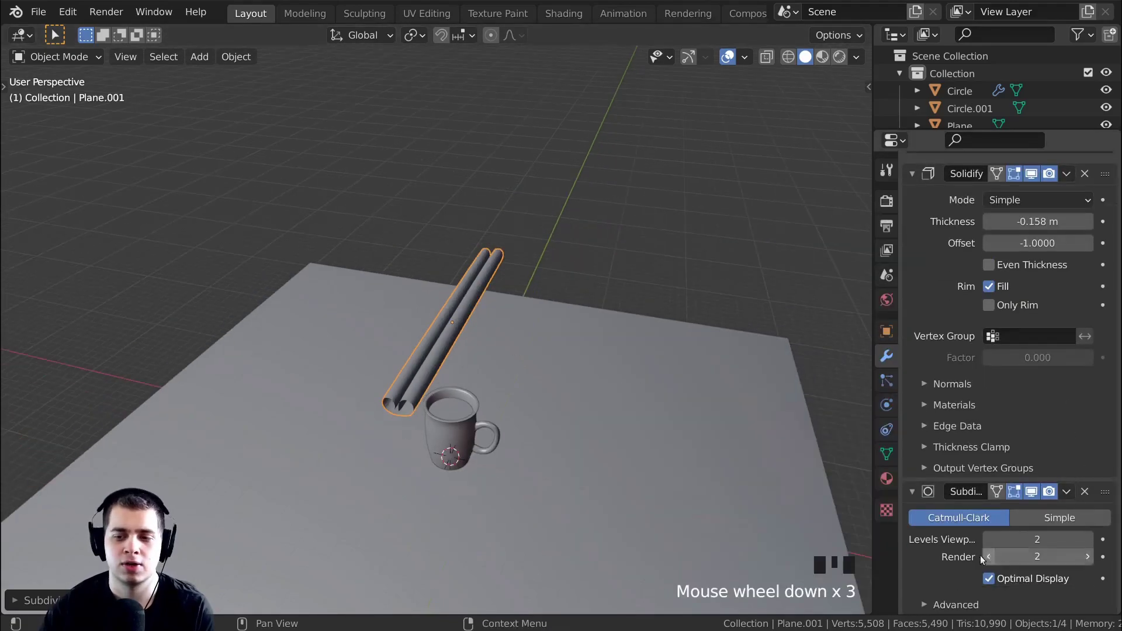
pyautogui.moveTo(690, 527); pyautogui.dragTo(485, 395, button='middle')
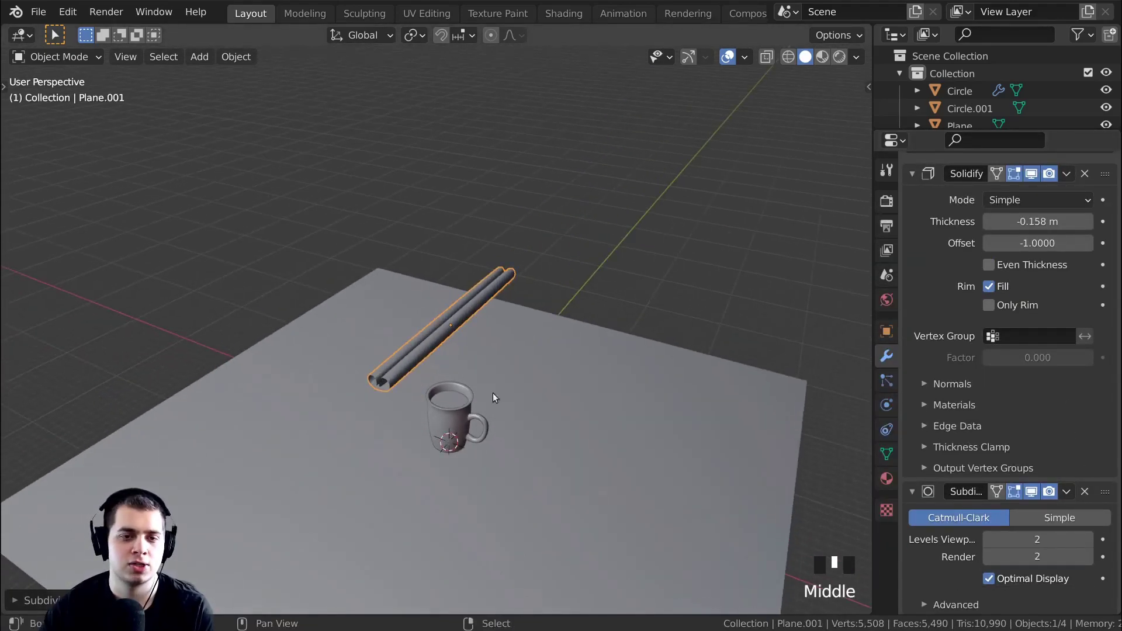
pyautogui.scroll(4, 539, 351)
pyautogui.keyDown('shift'); pyautogui.moveTo(538, 350); pyautogui.dragTo(505, 273, button='middle'); pyautogui.keyUp('shift')
pyautogui.scroll(3, 572, 275)
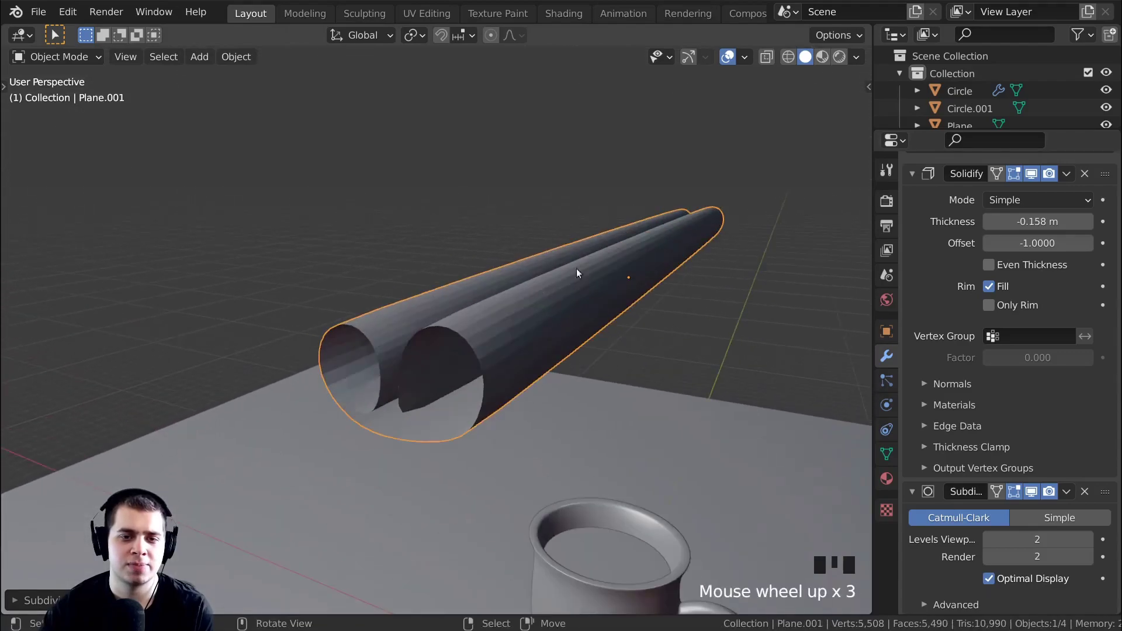
# Add a loop cut around the cinnamon stick and slide it to one end by a factor of about 0.98
pyautogui.moveTo(468, 335); pyautogui.dragTo(543, 345, button='middle')
pyautogui.press('Tab')
pyautogui.keyDown('shift'); pyautogui.moveTo(544, 345); pyautogui.dragTo(498, 378, button='middle'); pyautogui.keyUp('shift')
pyautogui.scroll(2, 377, 292)
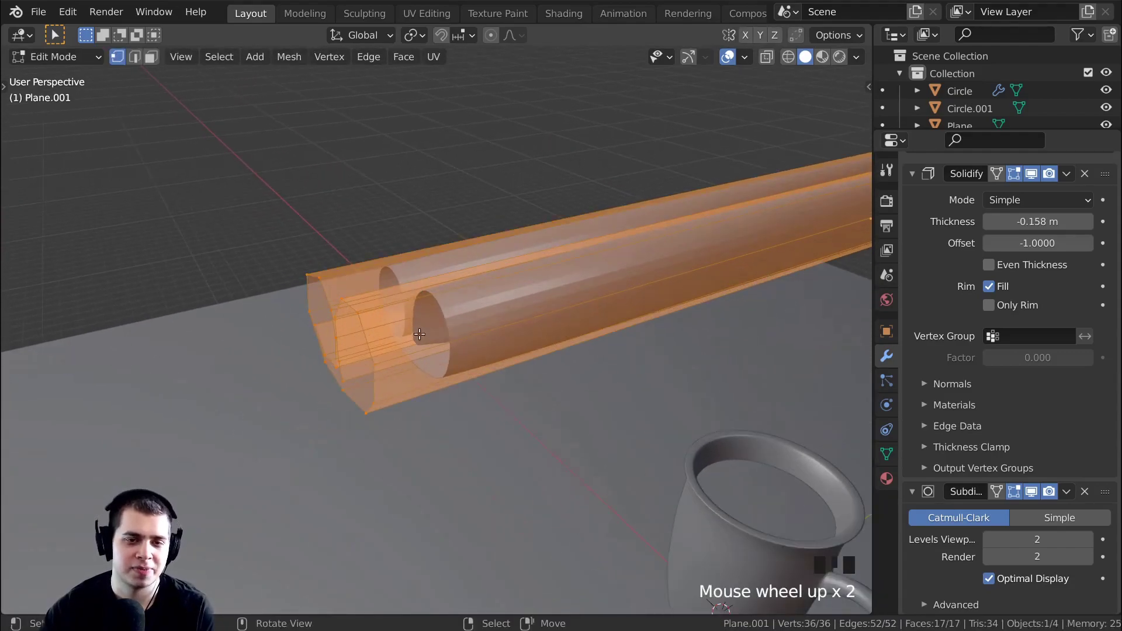
pyautogui.scroll(-2, 413, 331)
pyautogui.scroll(-1, 413, 331)
pyautogui.moveTo(414, 331); pyautogui.dragTo(701, 283, button='middle')
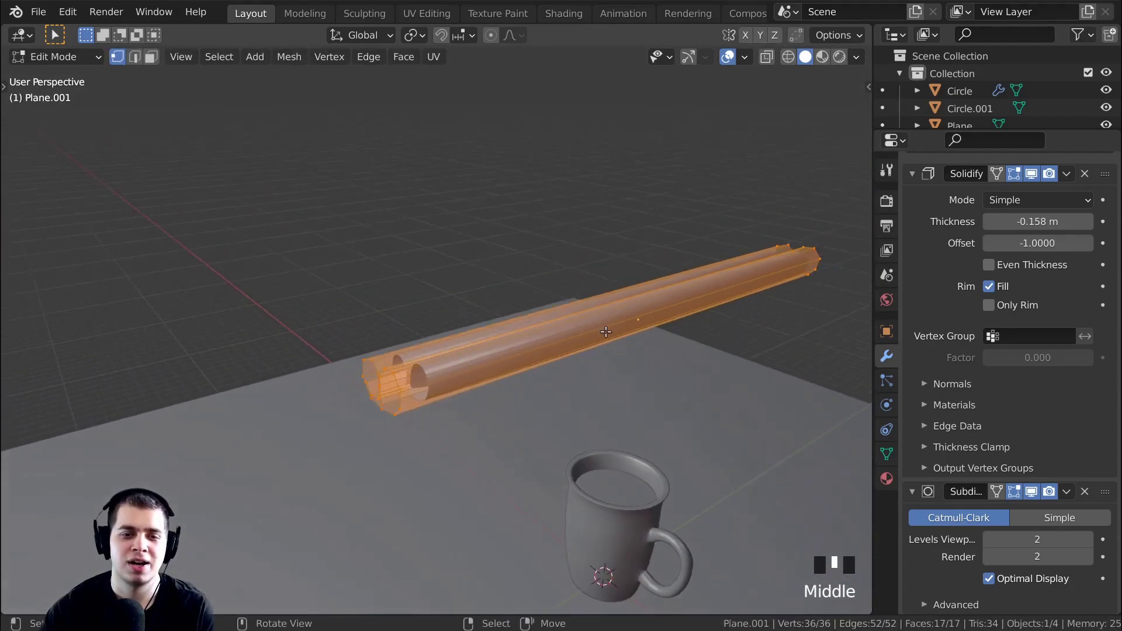
pyautogui.scroll(1, 701, 283)
pyautogui.hotkey('ctrl', 'r')
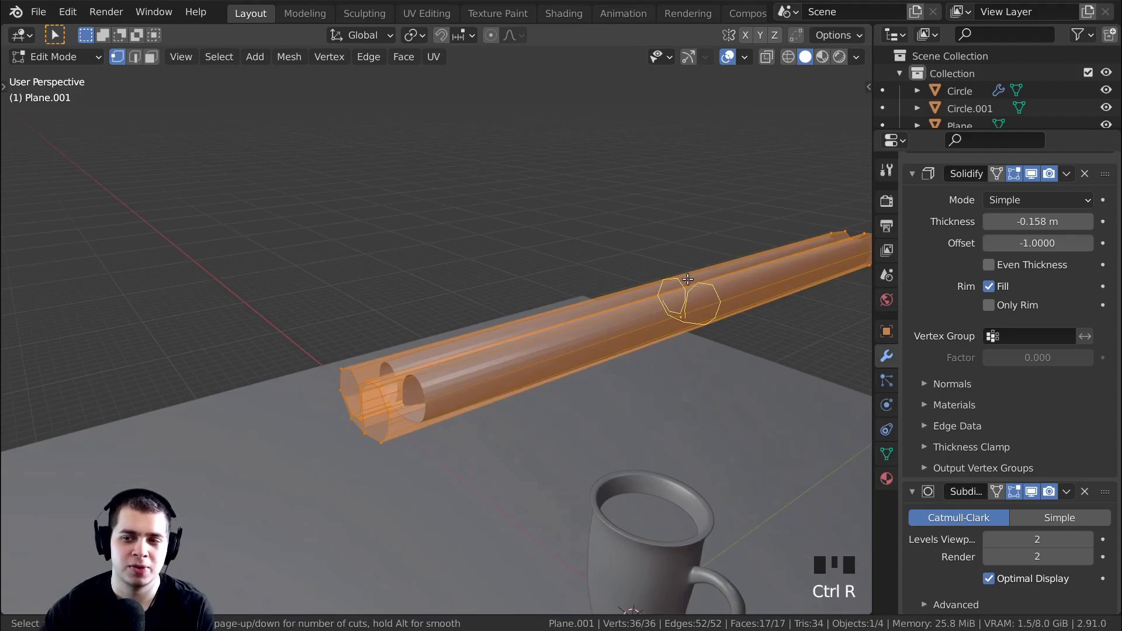
pyautogui.click(688, 279)
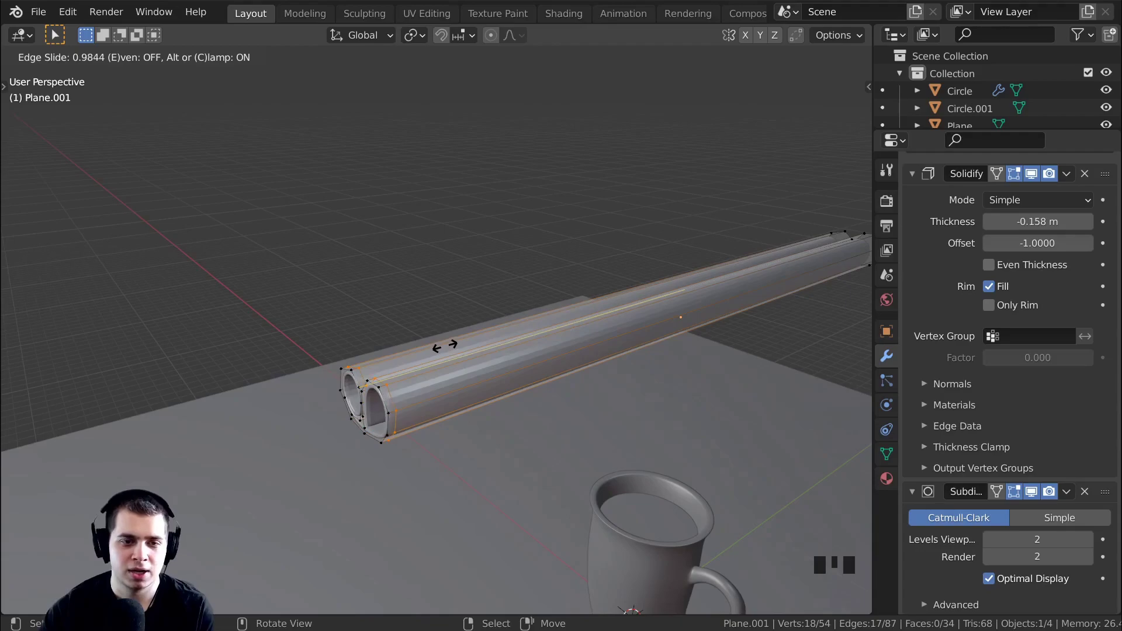
pyautogui.click(444, 346)
# Add a second loop cut around the cinnamon stick and slide it close to the opposite end
pyautogui.keyDown('shift'); pyautogui.moveTo(444, 346); pyautogui.dragTo(500, 354, button='middle'); pyautogui.keyUp('shift')
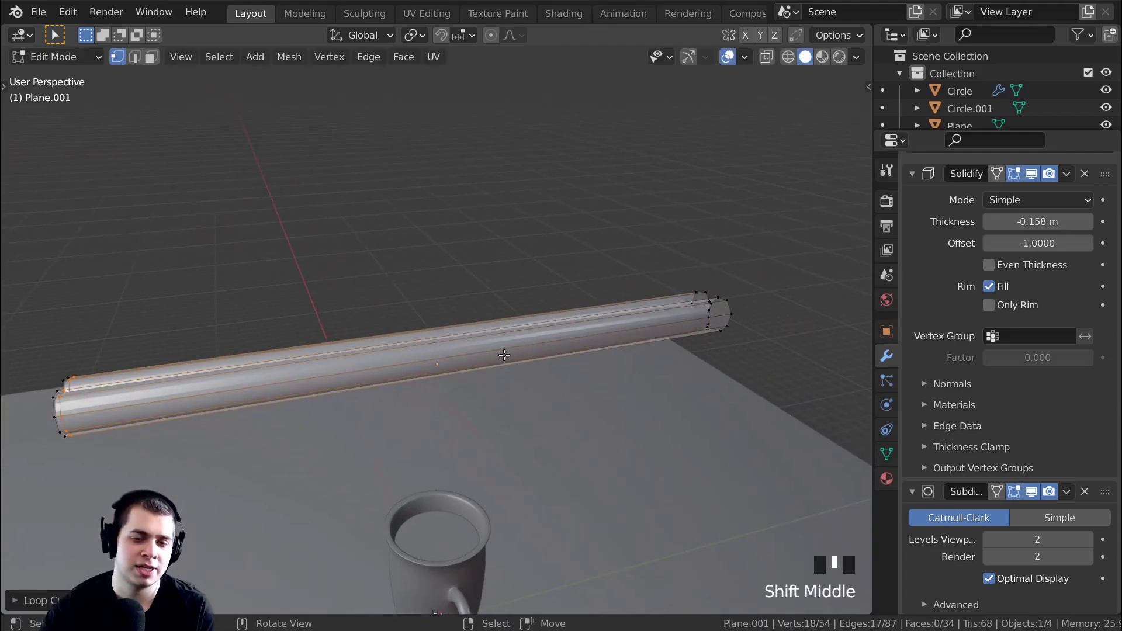
pyautogui.hotkey('ctrl', 'r')
pyautogui.click(458, 335)
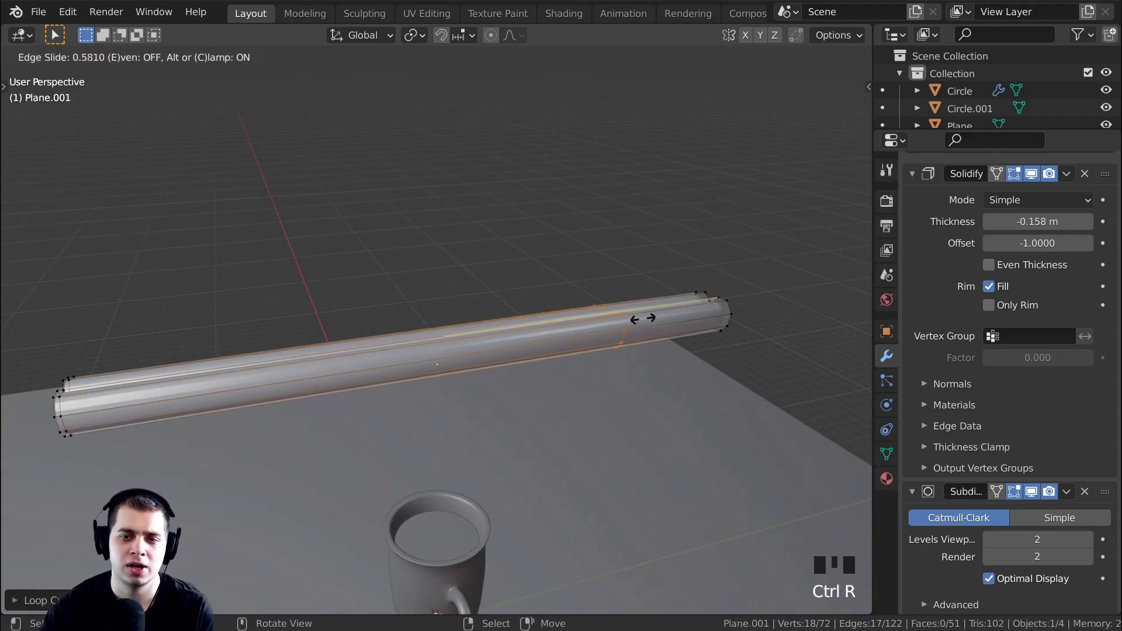
pyautogui.click(774, 314)
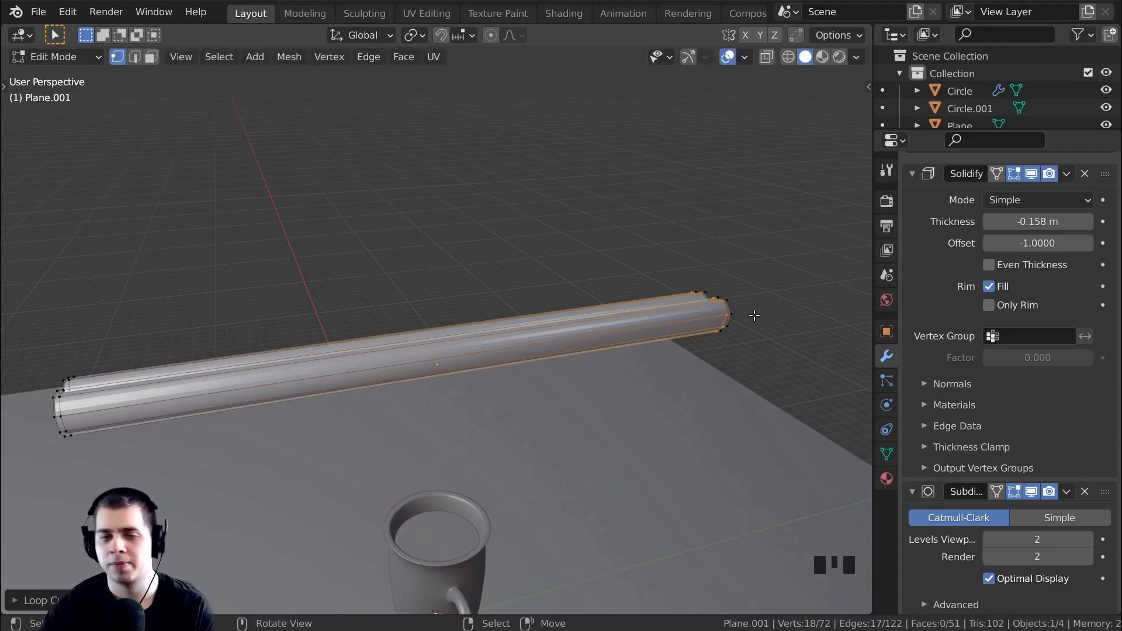
# Refine the supporting edge loops at the cinnamon stick's ends by edge-sliding them, and leave mesh editing
pyautogui.press('KP_Decimal')
pyautogui.moveTo(584, 344); pyautogui.dragTo(528, 258, button='middle')
pyautogui.press('g')
pyautogui.press('g')
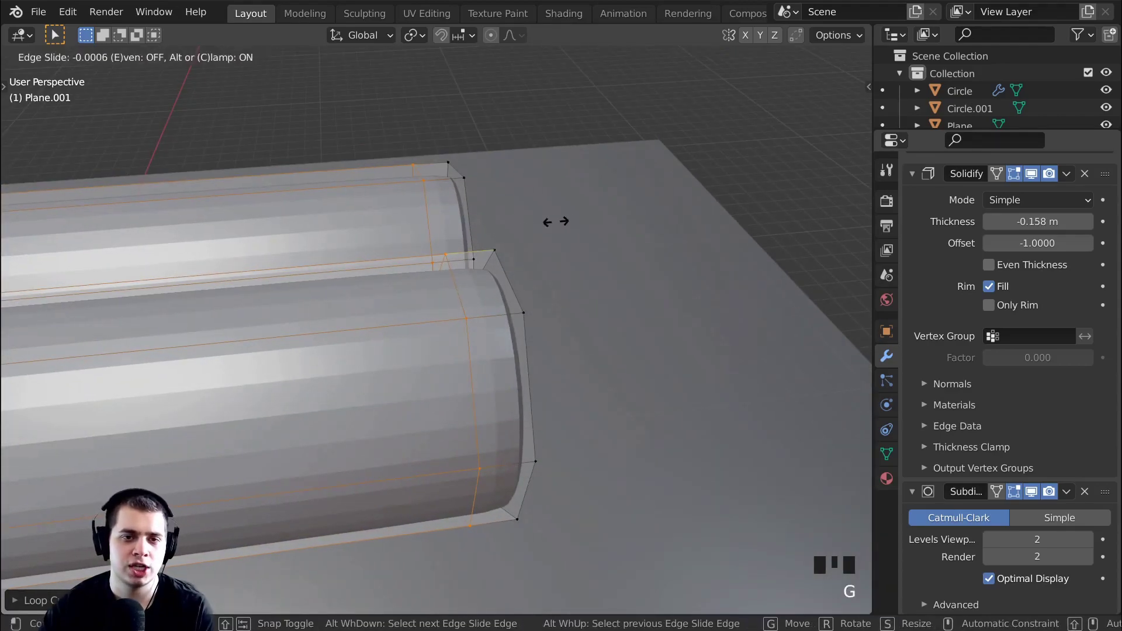
pyautogui.click(243, 186)
pyautogui.moveTo(467, 234); pyautogui.dragTo(514, 299, button='middle')
pyautogui.press('g')
pyautogui.press('g')
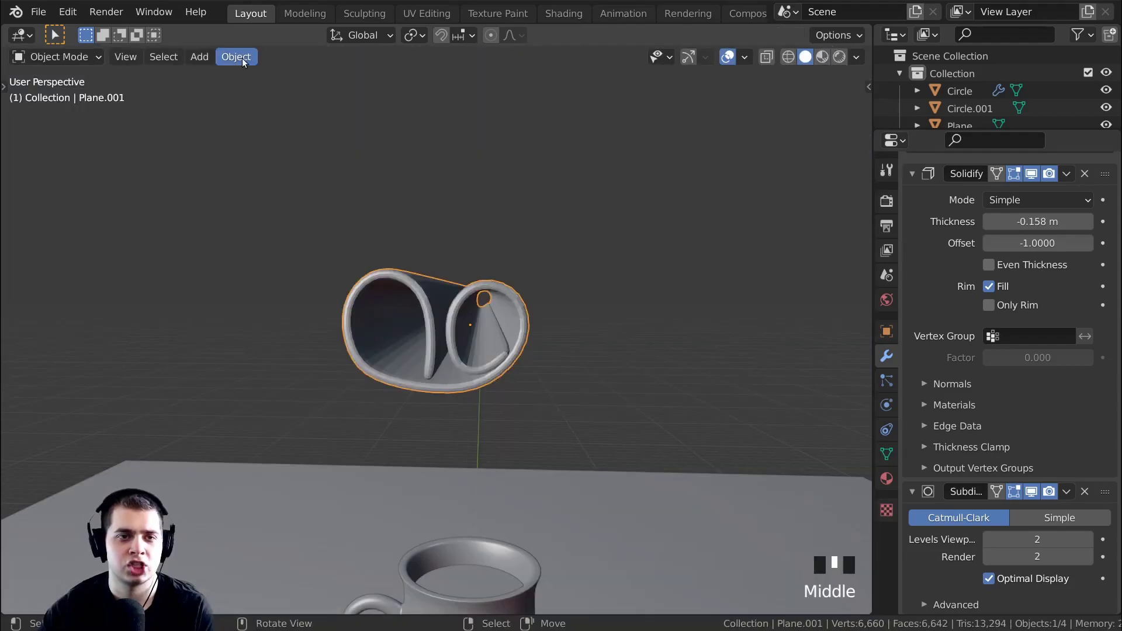
# Shade the cinnamon stick smooth and check its curled ends
pyautogui.click(242, 58)
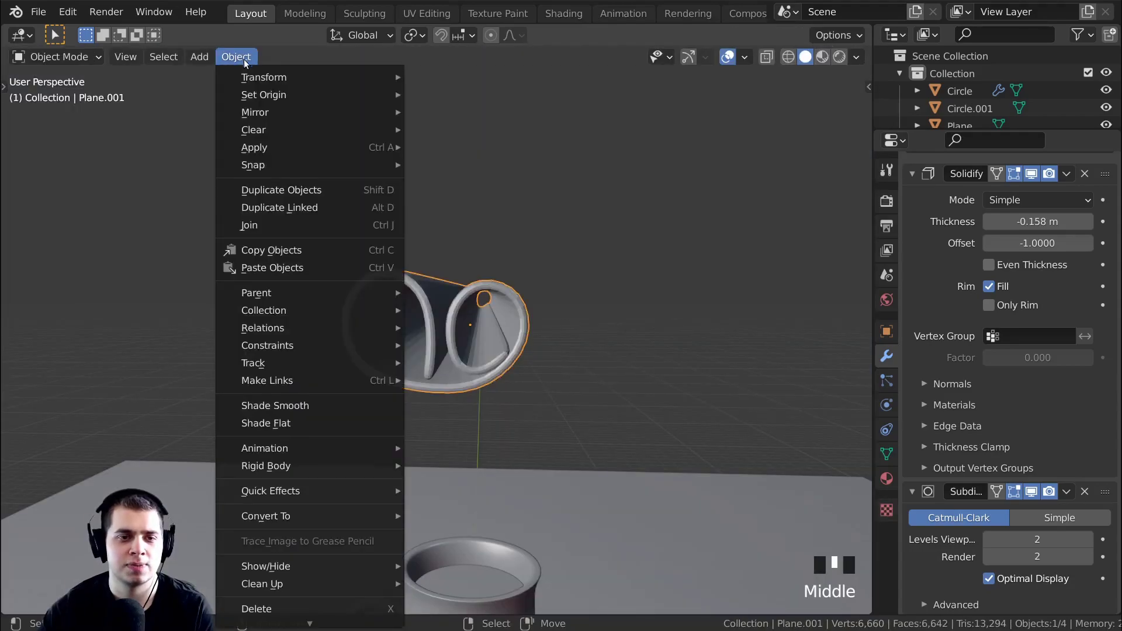
pyautogui.click(277, 405)
pyautogui.moveTo(271, 416); pyautogui.dragTo(694, 331, button='middle')
pyautogui.moveTo(588, 365); pyautogui.dragTo(526, 366, button='middle')
pyautogui.scroll(-4, 515, 355)
pyautogui.scroll(9, 526, 366)
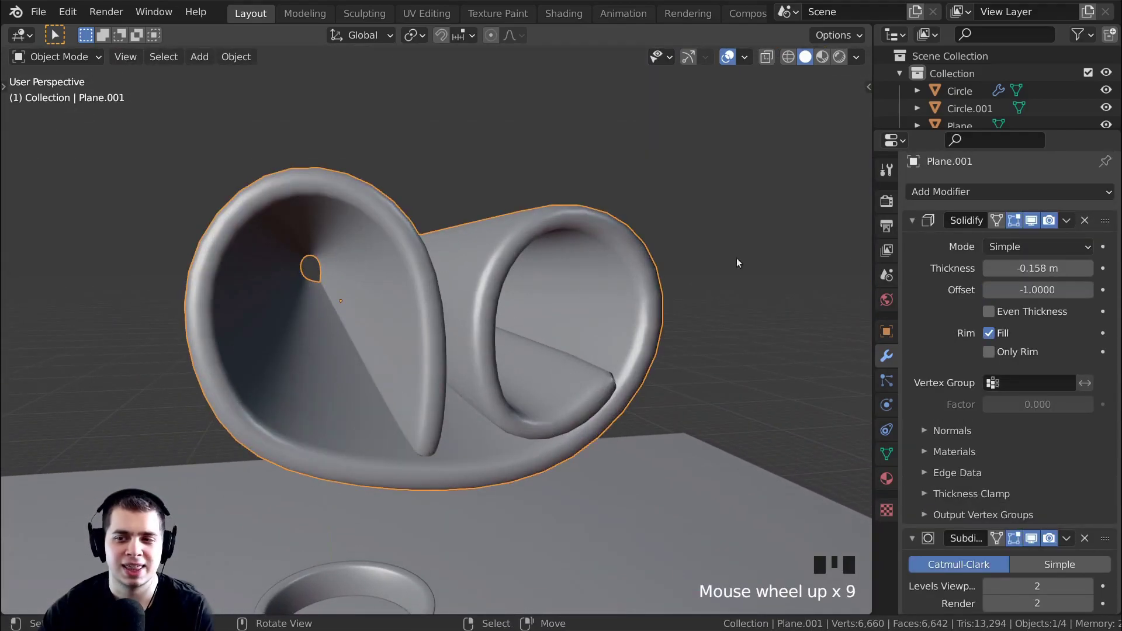
# Set the cinnamon stick's Solidify thickness to -0.228 m for a thicker bark wall
pyautogui.keyDown('shift'); pyautogui.moveTo(1038, 269); pyautogui.dragTo(1014, 268); pyautogui.keyUp('shift')
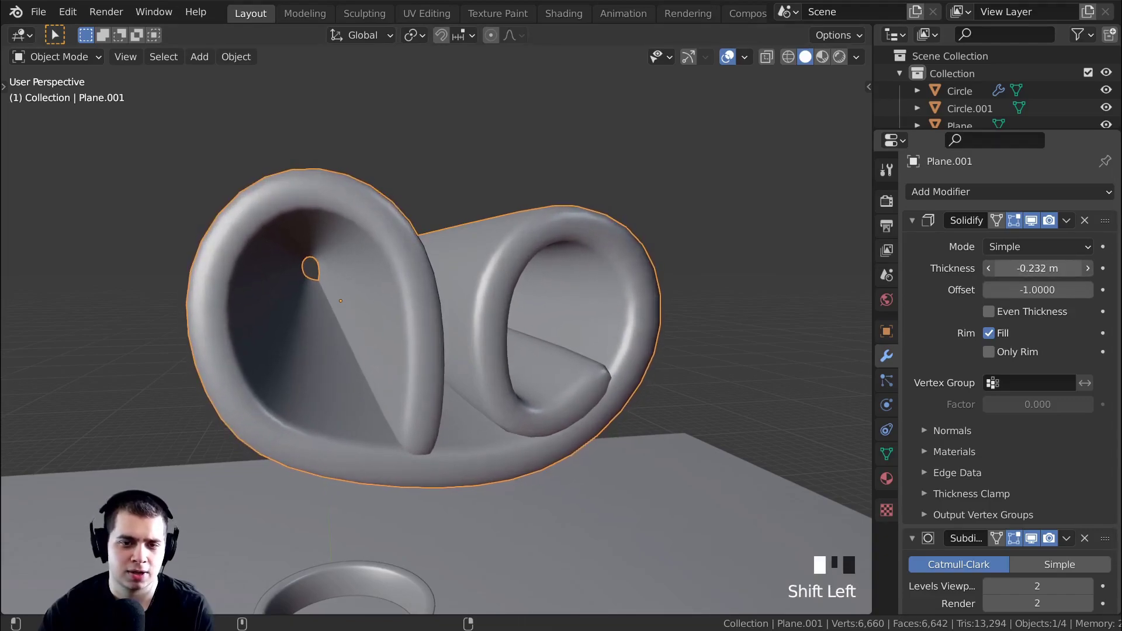
pyautogui.moveTo(409, 263); pyautogui.dragTo(719, 170, button='middle')
pyautogui.scroll(-11, 383, 221)
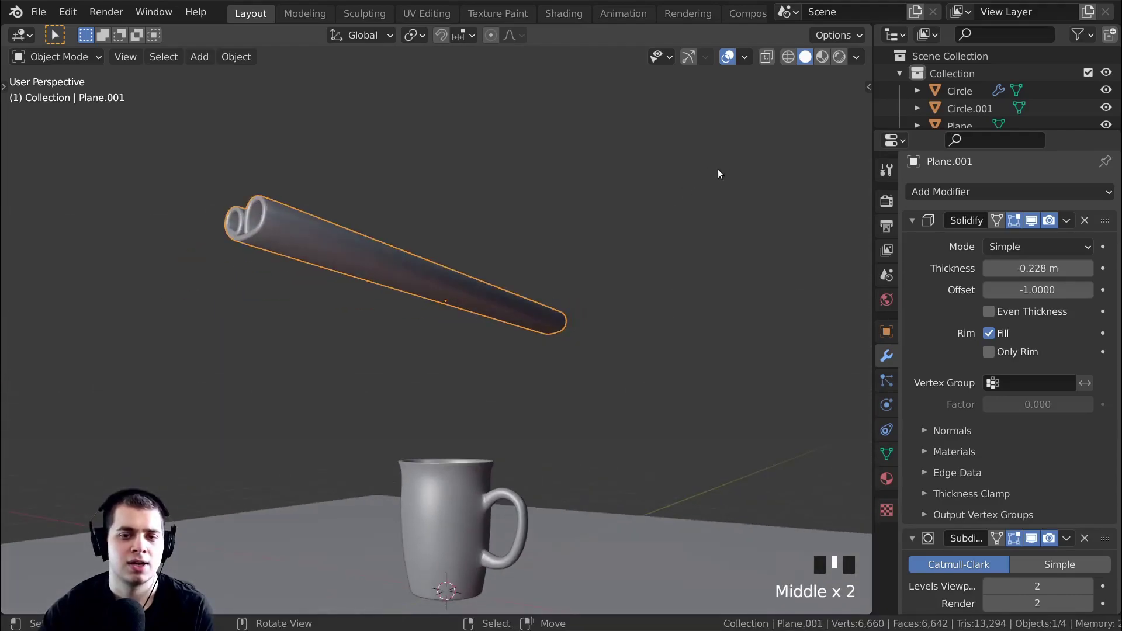
# Scale the cinnamon stick down and rotate it freely until it stands at a steep angle above the mug
pyautogui.press('s')
pyautogui.click(564, 206)
pyautogui.moveTo(564, 206); pyautogui.dragTo(503, 231, button='middle')
pyautogui.press('r')
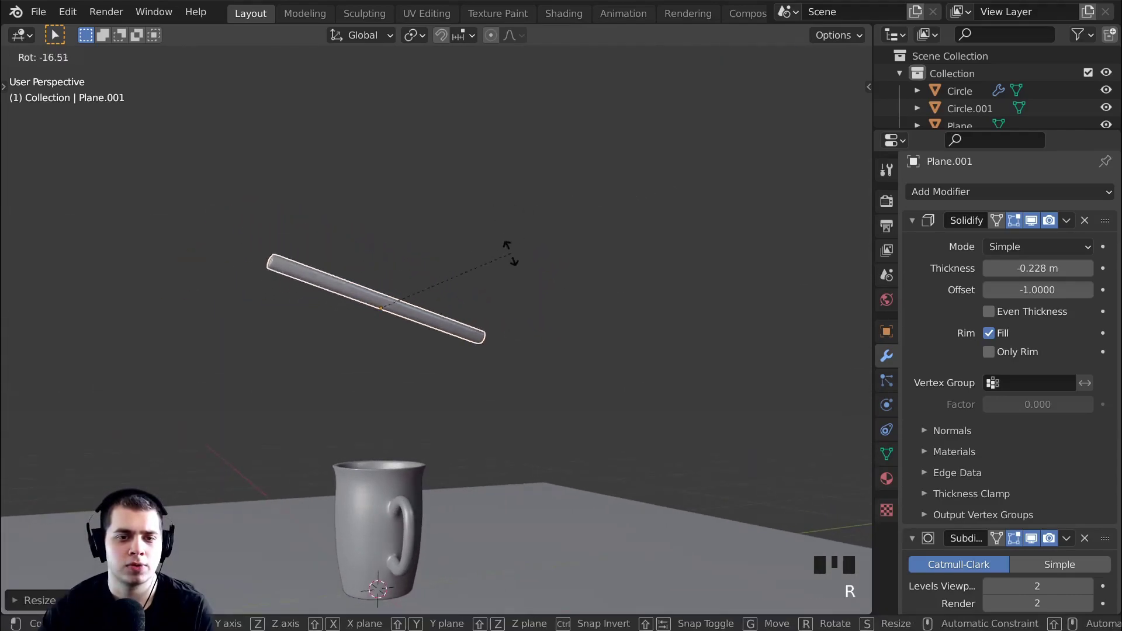
pyautogui.click(460, 347)
pyautogui.press('r')
pyautogui.press('r')
pyautogui.click(410, 291)
pyautogui.press('r')
pyautogui.press('r')
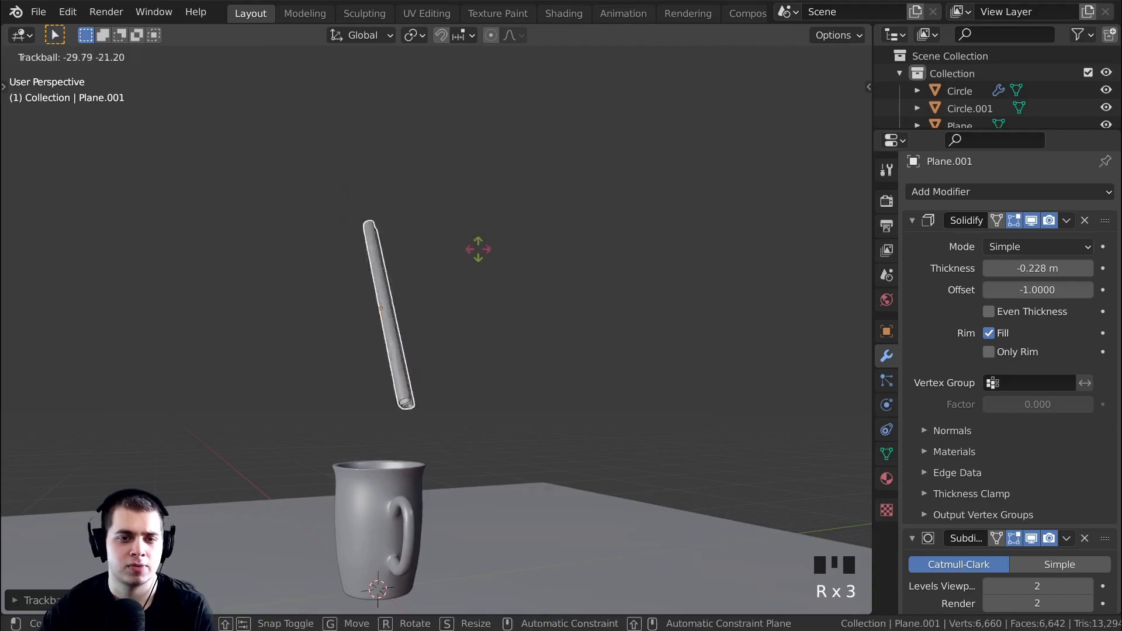
pyautogui.click(471, 299)
# Move the cinnamon stick down into the mug opening and scale it to suit the mug
pyautogui.keyDown('shift'); pyautogui.moveTo(470, 299); pyautogui.dragTo(473, 257, button='middle'); pyautogui.keyUp('shift')
pyautogui.press('g')
pyautogui.click(518, 362)
pyautogui.keyDown('shift'); pyautogui.moveTo(518, 363); pyautogui.dragTo(666, 363, button='middle'); pyautogui.keyUp('shift')
pyautogui.press('s')
pyautogui.click(549, 345)
pyautogui.click(525, 340)
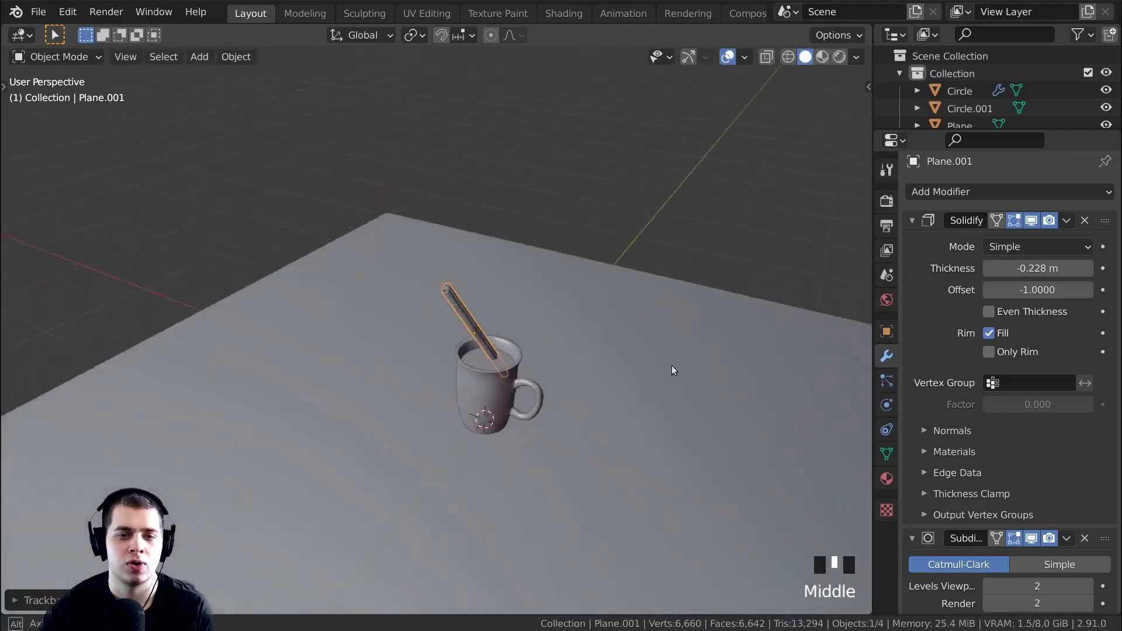
pyautogui.scroll(2, 628, 357)
pyautogui.moveTo(599, 310); pyautogui.dragTo(548, 371, button='middle')
# Rotate, lower and resize the cinnamon stick so it leans against the mug's rim on the side opposite the handle
pyautogui.press('r')
pyautogui.press('g')
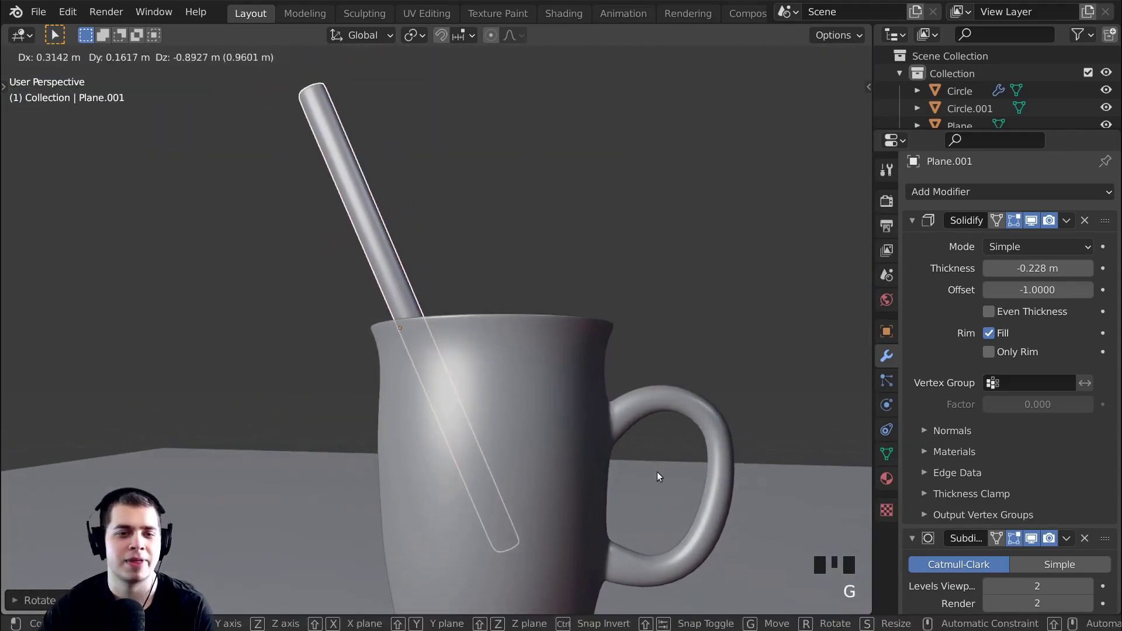
pyautogui.click(657, 471)
pyautogui.press('r')
pyautogui.click(614, 422)
pyautogui.press('s')
pyautogui.click(585, 409)
pyautogui.press('g')
pyautogui.click(589, 428)
# Adjust the cinnamon stick's position and tilt inside the mug from a different viewing angle
pyautogui.moveTo(589, 431); pyautogui.dragTo(626, 369, button='middle')
pyautogui.press('g')
pyautogui.click(598, 341)
pyautogui.press('r')
pyautogui.rightClick(593, 358)
pyautogui.press('g')
pyautogui.click(662, 437)
pyautogui.press('r')
pyautogui.click(610, 319)
# Nudge the cinnamon stick into its final resting place against the inside of the mug's rim
pyautogui.moveTo(611, 319); pyautogui.dragTo(664, 353, button='middle')
pyautogui.scroll(2, 700, 464)
pyautogui.press('g')
pyautogui.click(676, 364)
pyautogui.hotkey('alt', 'a')
pyautogui.scroll(3, 531, 363)
pyautogui.moveTo(549, 382); pyautogui.dragTo(535, 297, button='middle')
pyautogui.scroll(3, 531, 362)
pyautogui.scroll(2, 539, 272)
pyautogui.rightClick(537, 304)
pyautogui.press('g')
pyautogui.click(512, 359)
# Deselect everything and add a camera to the scene
pyautogui.scroll(-5, 602, 366)
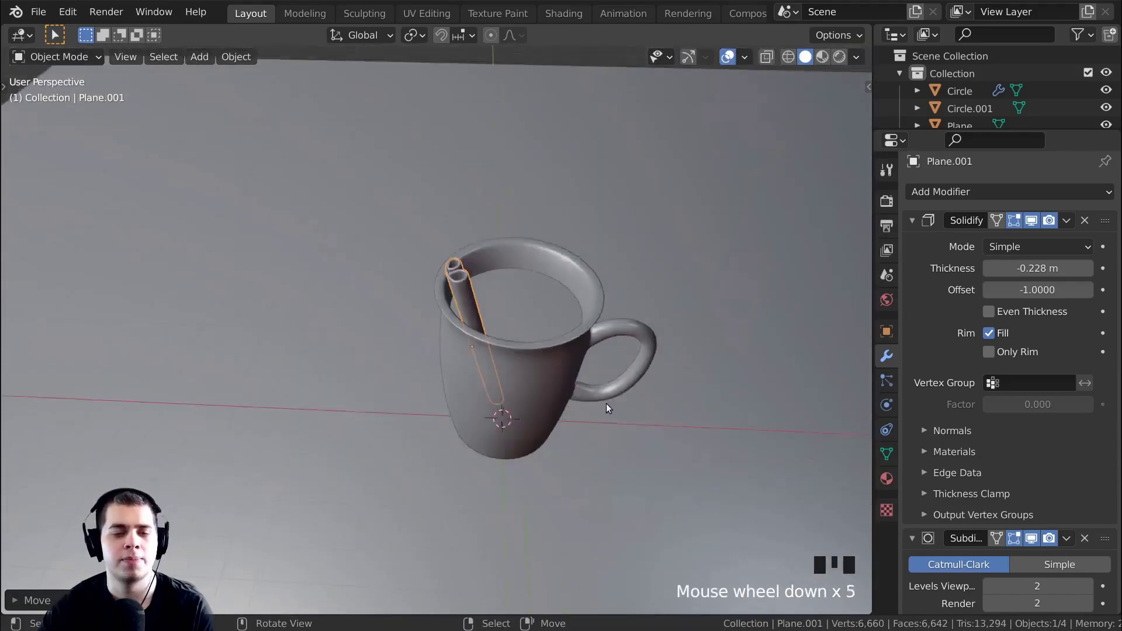
pyautogui.keyDown('shift'); pyautogui.moveTo(614, 405); pyautogui.dragTo(549, 395, button='middle'); pyautogui.keyUp('shift')
pyautogui.keyDown('shift'); pyautogui.moveTo(550, 394); pyautogui.dragTo(485, 384, button='middle'); pyautogui.keyUp('shift')
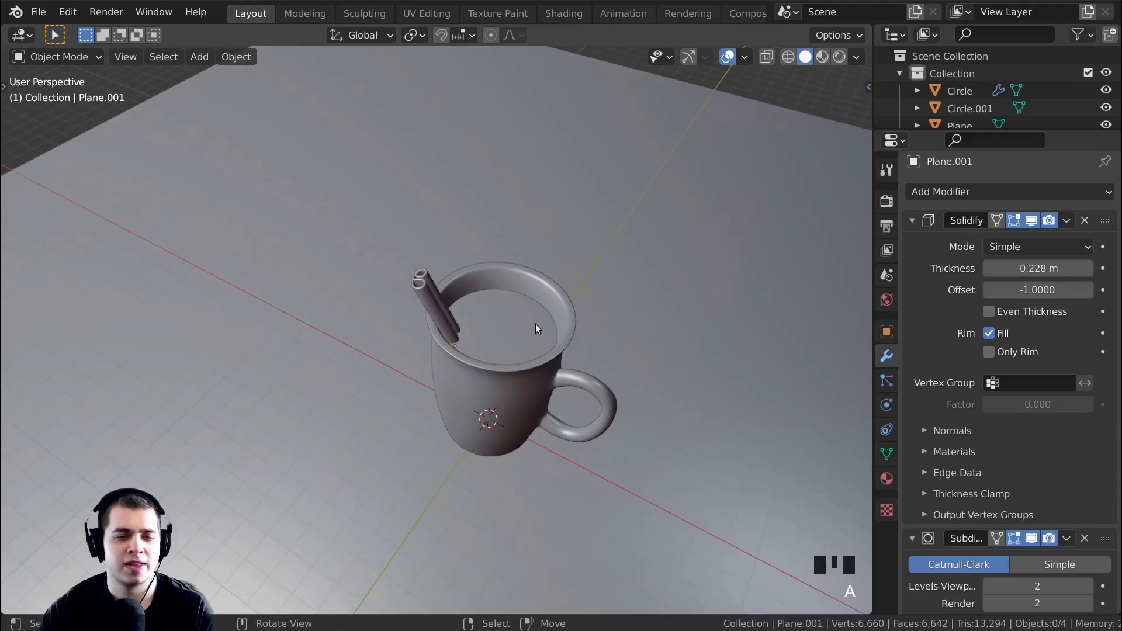
pyautogui.keyDown('shift'); pyautogui.moveTo(508, 321); pyautogui.dragTo(489, 175, button='middle'); pyautogui.keyUp('shift')
pyautogui.hotkey('shift', 'a')
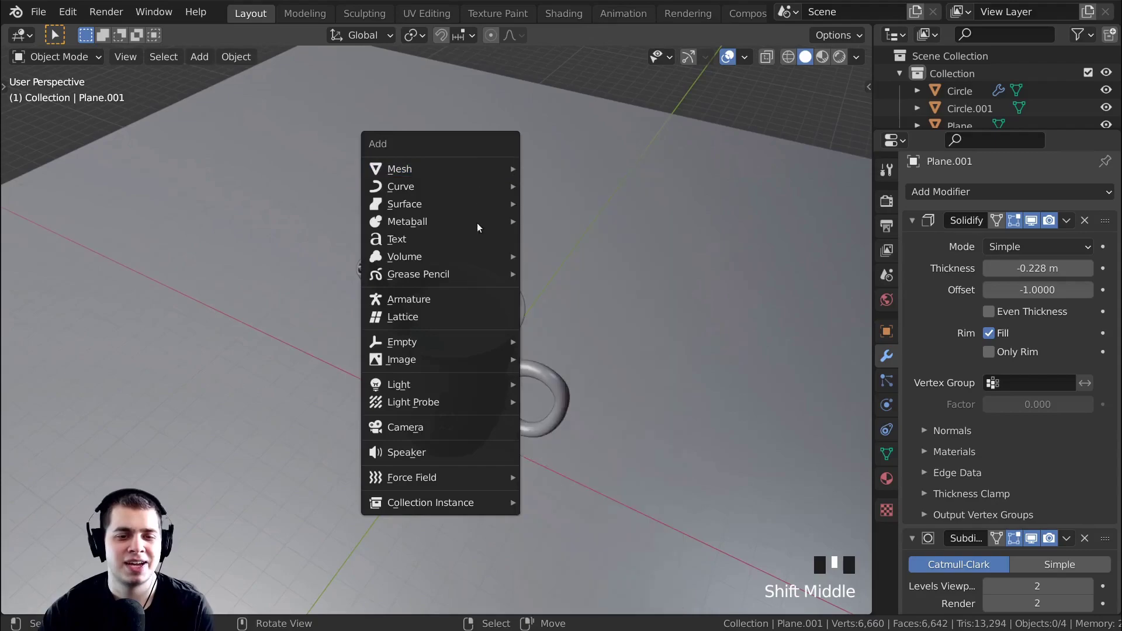
pyautogui.click(419, 427)
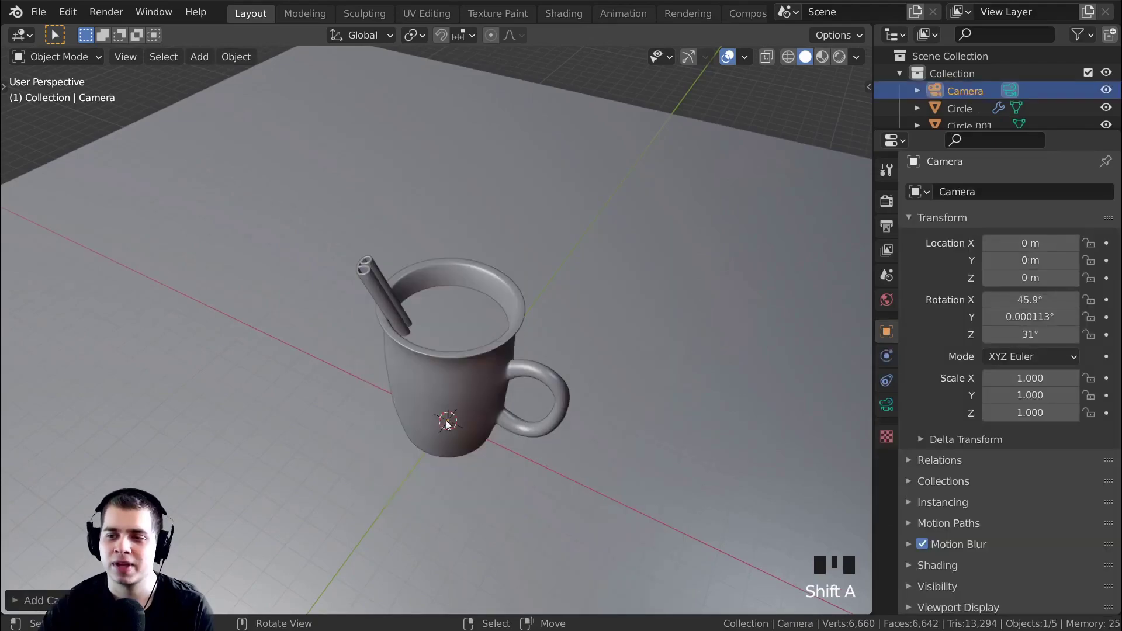
# Maximize the 3D viewport, frame the mug from above at an angle, and align the camera to that view
pyautogui.keyDown('shift'); pyautogui.moveTo(497, 337); pyautogui.dragTo(549, 338, button='middle'); pyautogui.keyUp('shift')
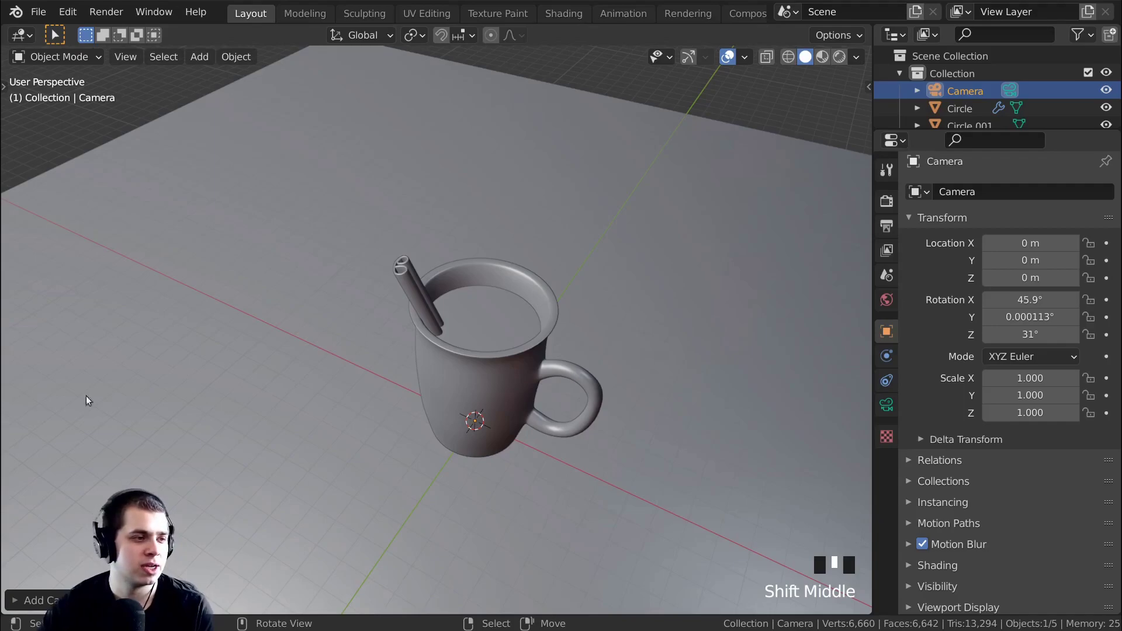
pyautogui.moveTo(500, 396); pyautogui.dragTo(569, 371, button='middle')
pyautogui.scroll(-2, 568, 370)
pyautogui.keyDown('shift'); pyautogui.moveTo(475, 380); pyautogui.dragTo(520, 369, button='middle'); pyautogui.keyUp('shift')
pyautogui.moveTo(641, 375); pyautogui.dragTo(652, 380, button='middle')
pyautogui.keyDown('shift'); pyautogui.moveTo(455, 452); pyautogui.dragTo(461, 443, button='middle'); pyautogui.keyUp('shift')
pyautogui.hotkey('ctrl', 'space')
pyautogui.moveTo(570, 307); pyautogui.dragTo(598, 314, button='middle')
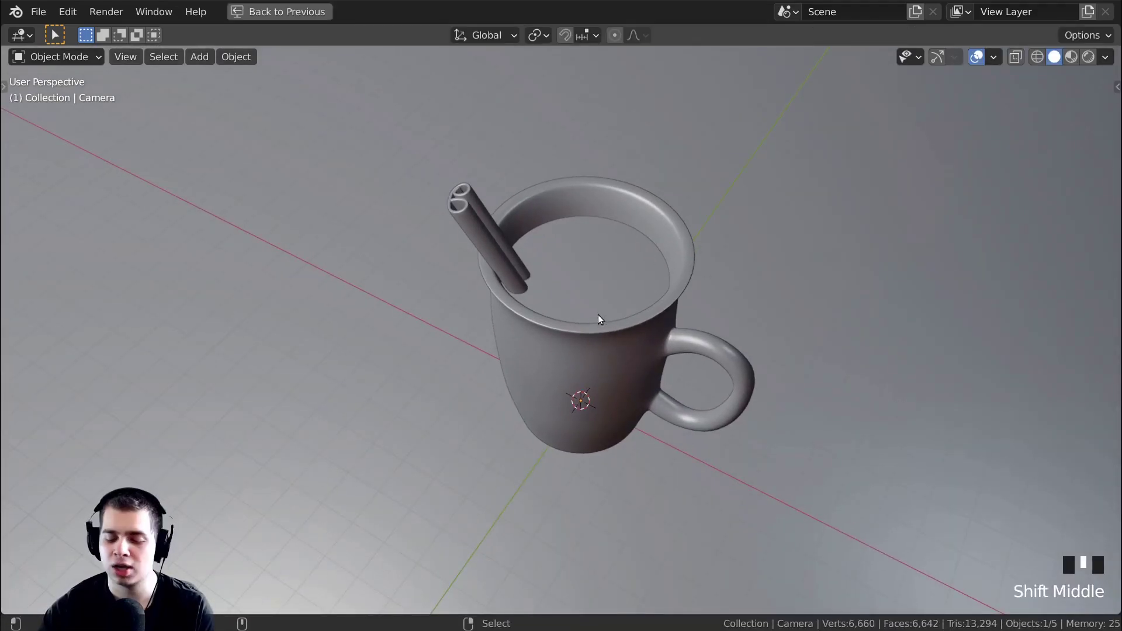
pyautogui.press('ctrl+alt+KP_0')
pyautogui.keyDown('shift'); pyautogui.moveTo(684, 324); pyautogui.dragTo(767, 231, button='middle'); pyautogui.keyUp('shift')
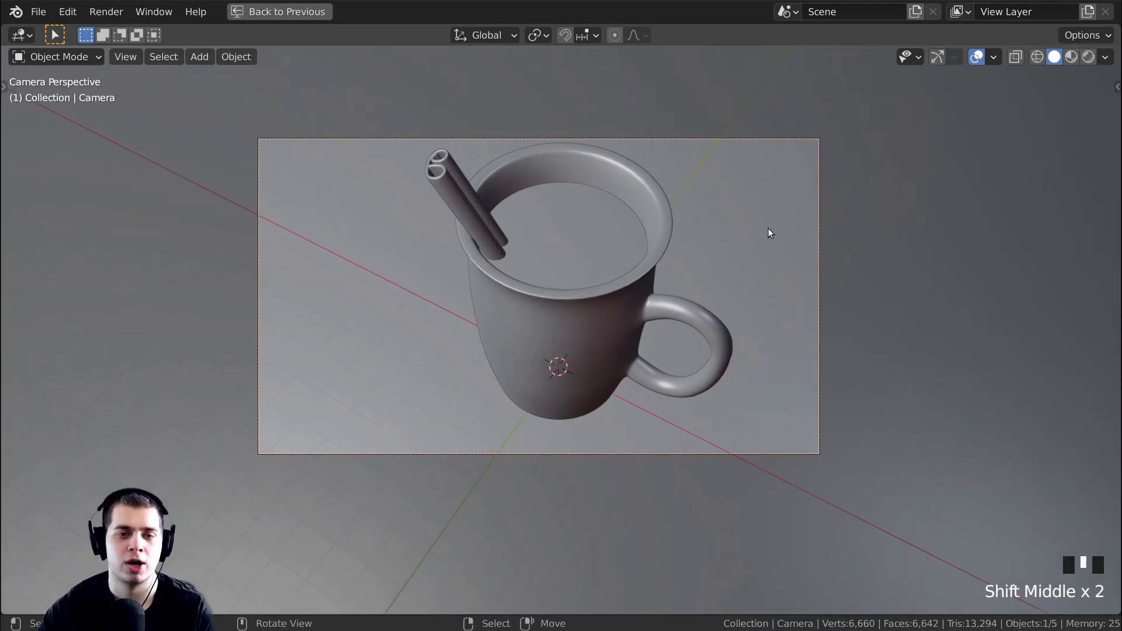
# Rotate the camera slightly with a trackball rotation and move it to reframe the mug
pyautogui.press('r')
pyautogui.press('r')
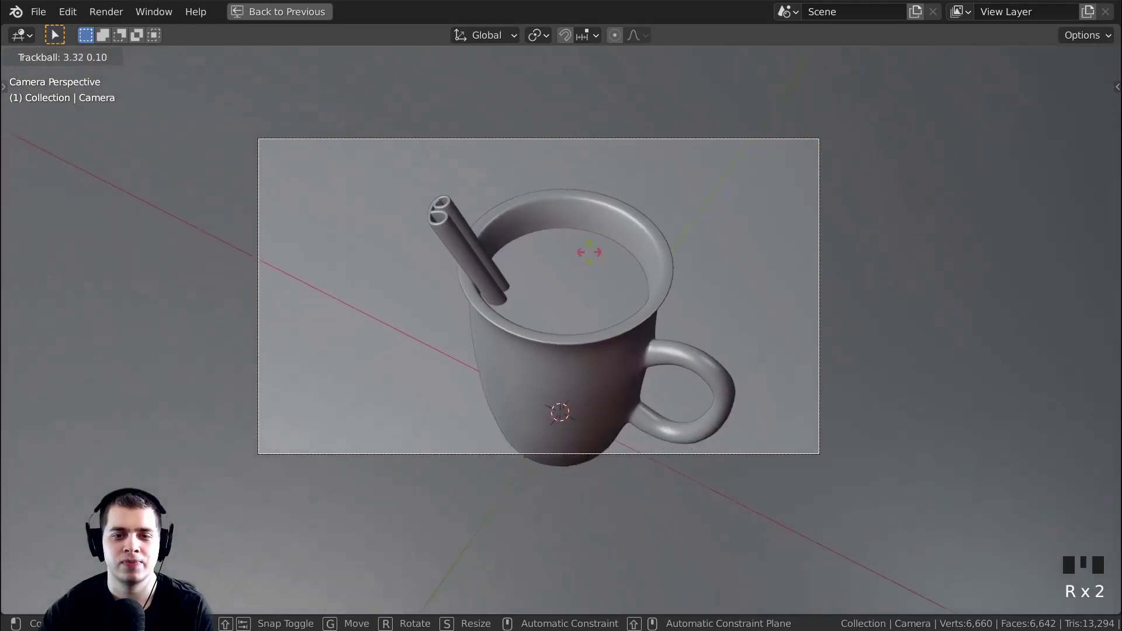
pyautogui.click(657, 362)
pyautogui.press('g')
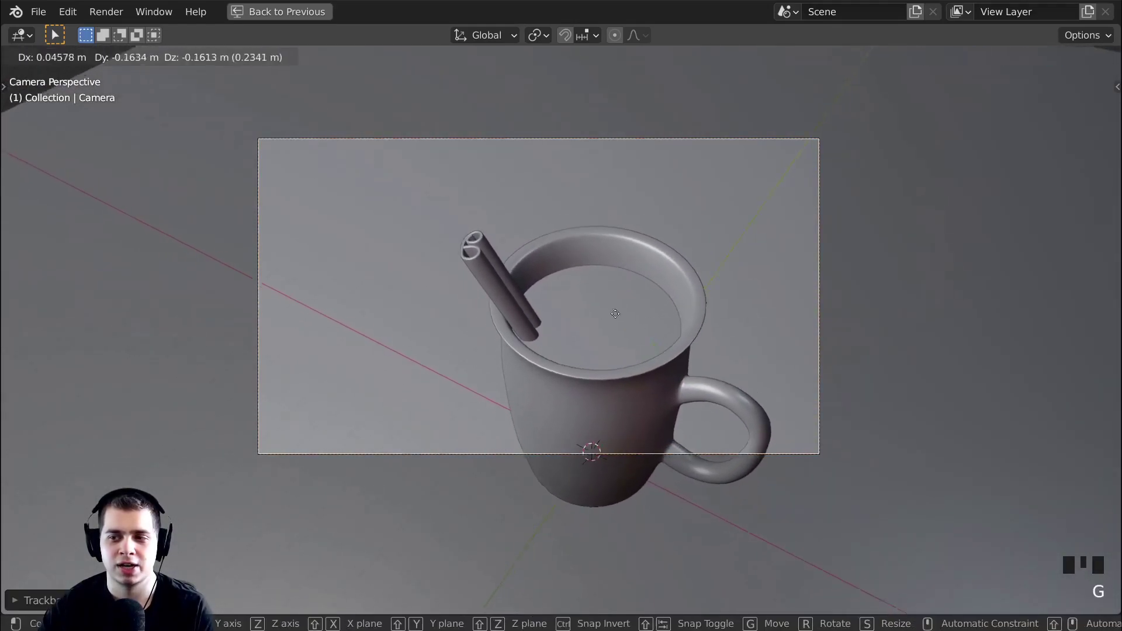
pyautogui.click(650, 400)
# Check the camera's placement from outside, return to the camera view and move the camera so the whole mug fits in frame
pyautogui.moveTo(650, 400); pyautogui.dragTo(664, 360, button='middle')
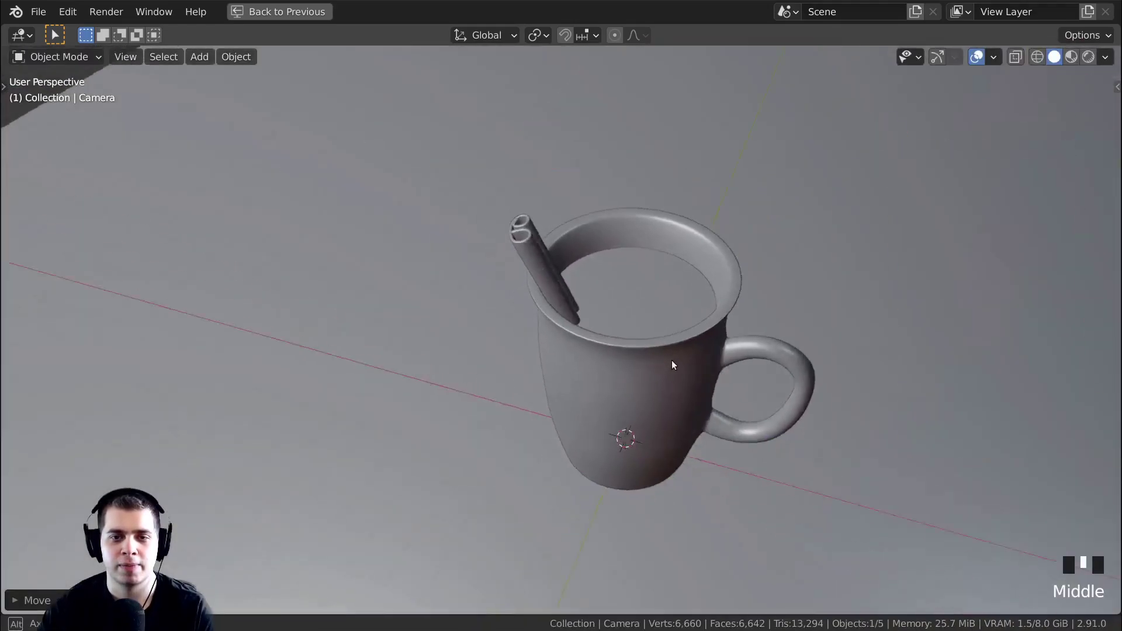
pyautogui.scroll(-4, 805, 254)
pyautogui.moveTo(808, 147); pyautogui.dragTo(771, 224, button='middle')
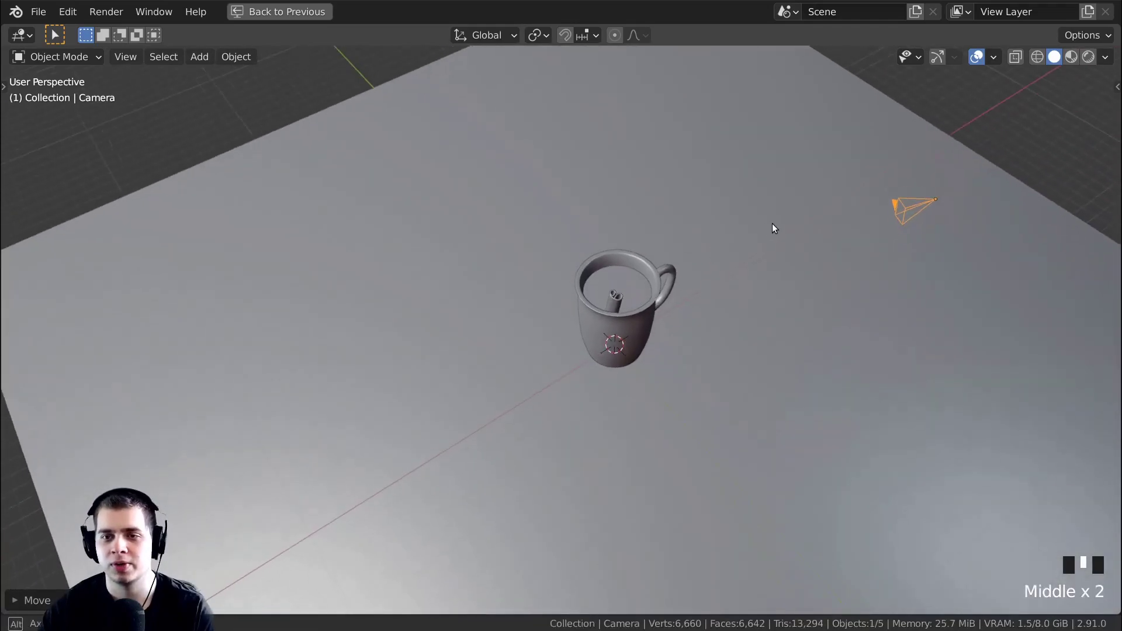
pyautogui.press('KP_0')
pyautogui.press('KP_0')
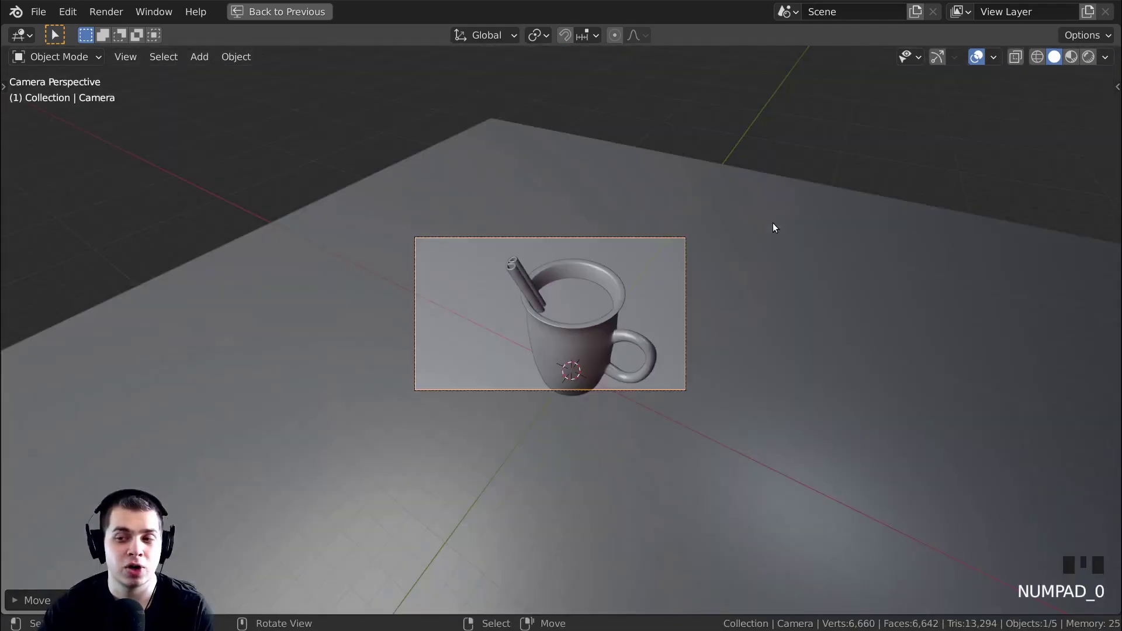
pyautogui.press('KP_0')
pyautogui.scroll(3, 772, 222)
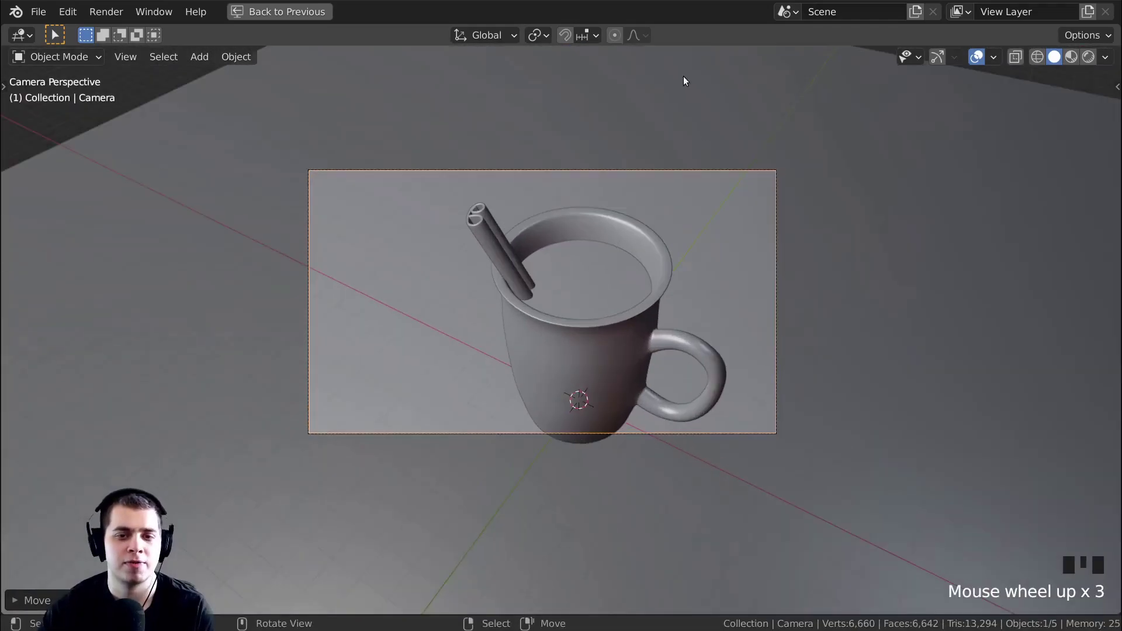
pyautogui.press('g')
pyautogui.click(646, 152)
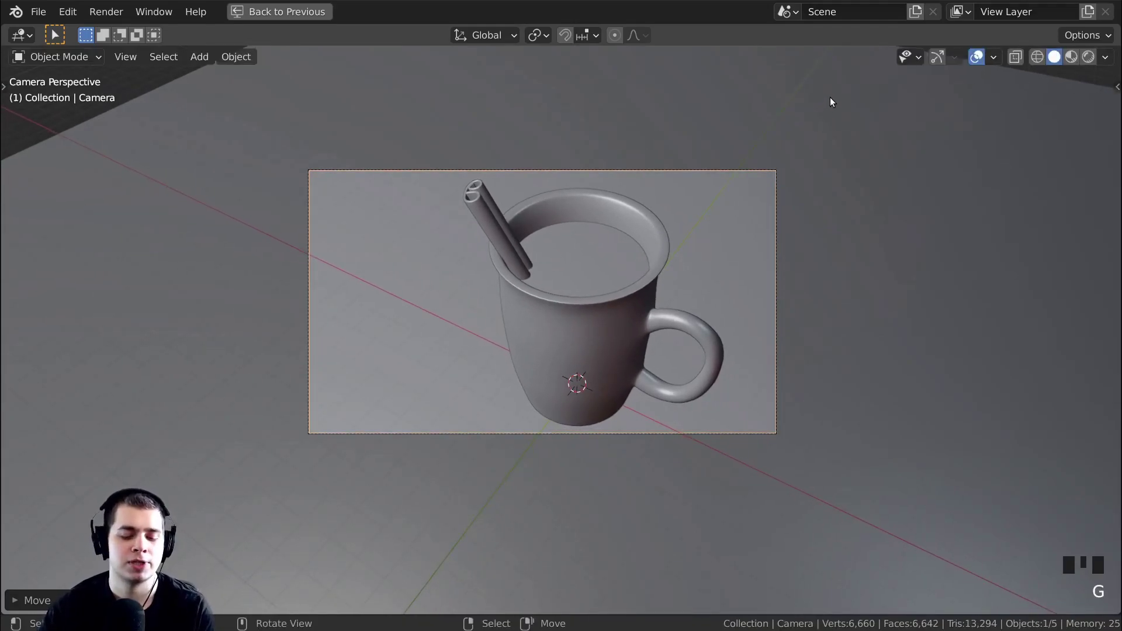
# Move the camera back along its local Z axis, then shift it to reframe the whole mug
pyautogui.press('g')
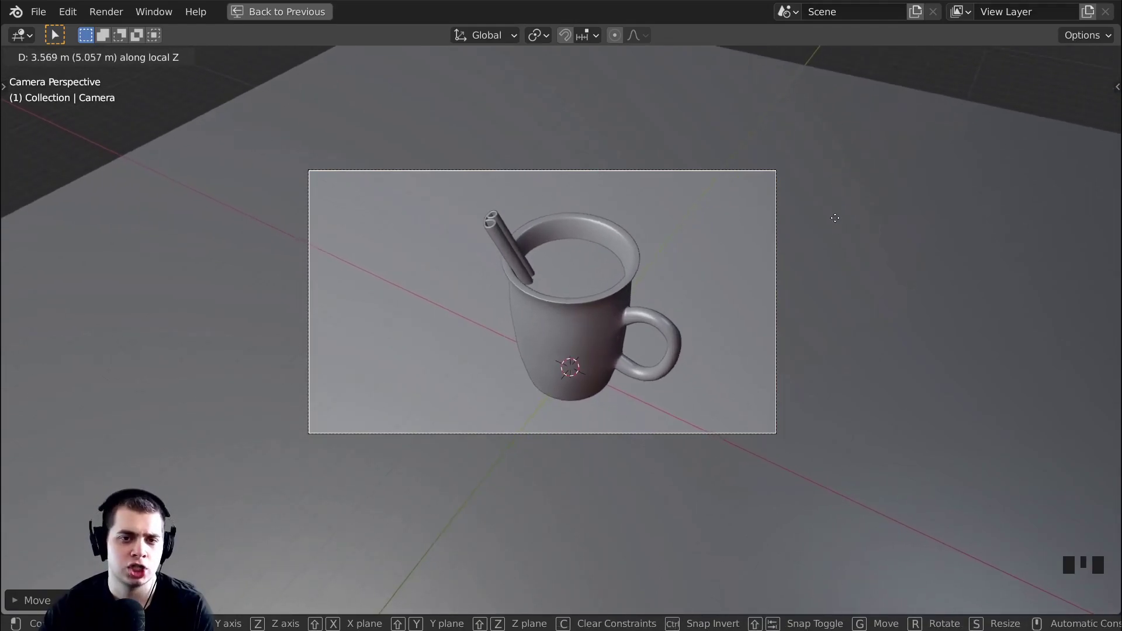
pyautogui.press('g')
pyautogui.press('g')
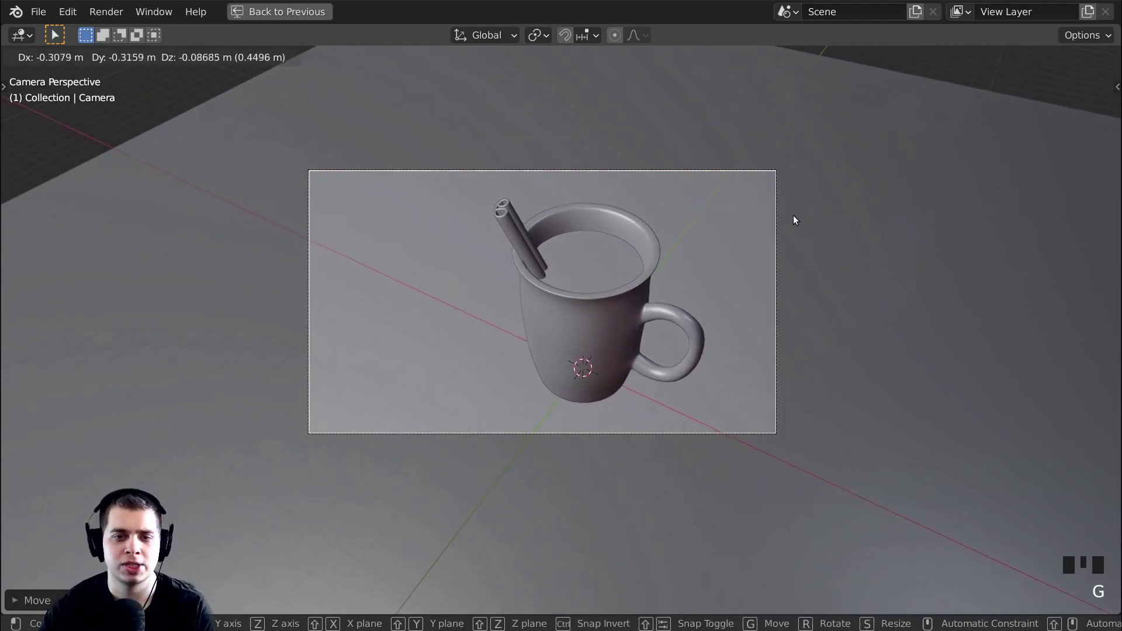
pyautogui.press('g')
# Select the mug and rotate it about 9 degrees around the global Z axis
pyautogui.rightClick(607, 318)
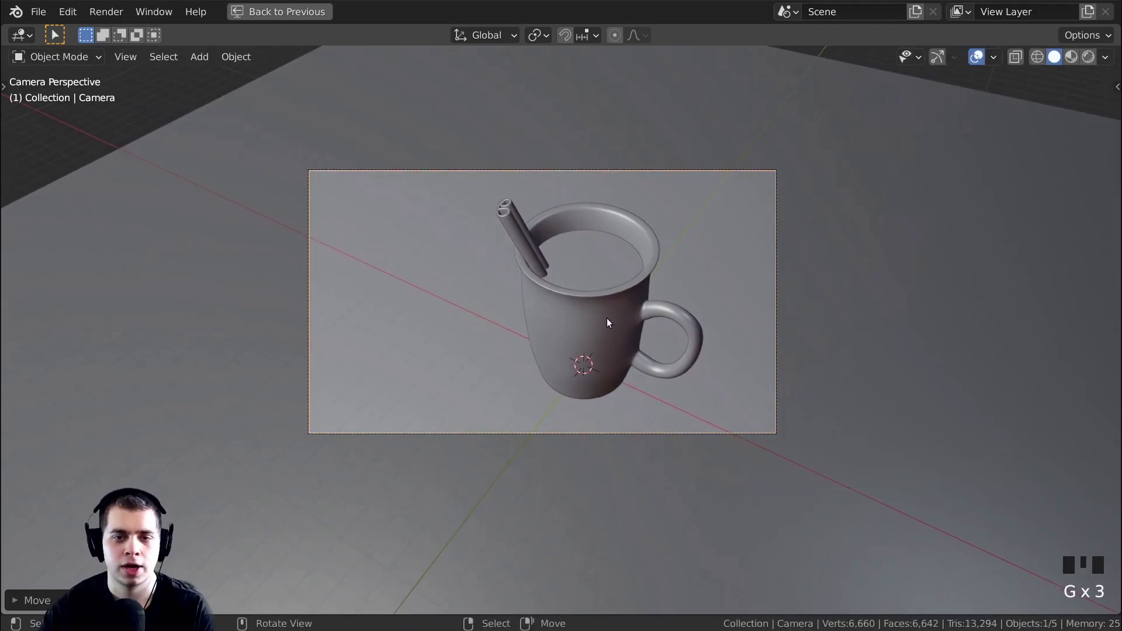
pyautogui.rightClick(607, 318)
pyautogui.scroll(3, 669, 342)
pyautogui.press('r')
pyautogui.press('z')
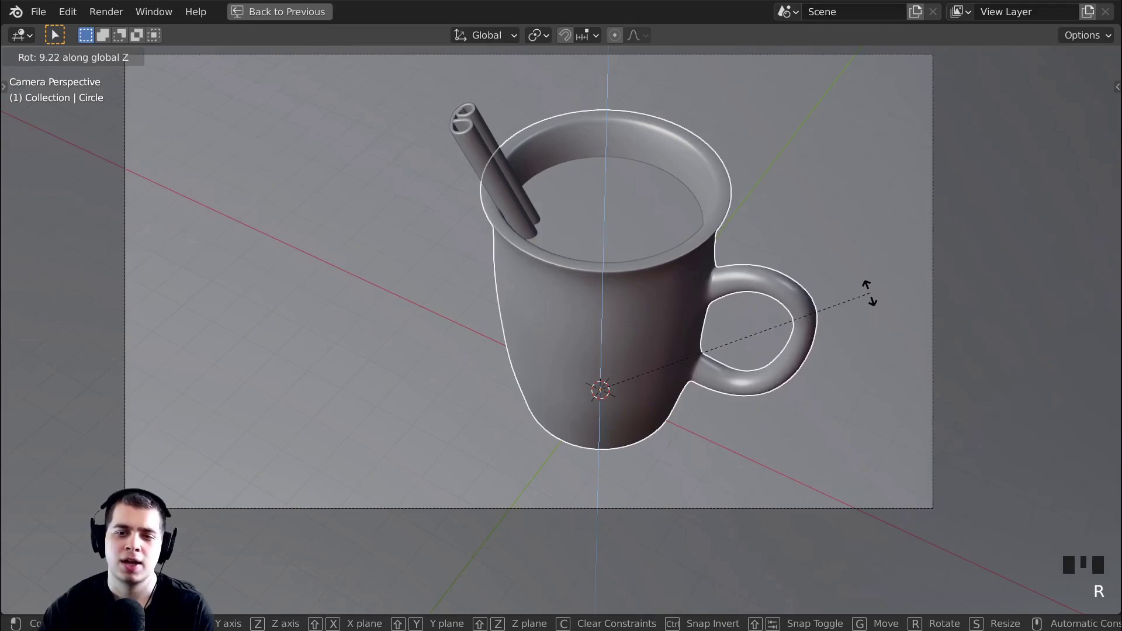
pyautogui.click(869, 292)
# Select the outermost vertices of the mug handle in Edit Mode with X-ray enabled and move them to reshape the handle
pyautogui.moveTo(817, 325); pyautogui.dragTo(731, 253, button='middle')
pyautogui.scroll(2, 712, 256)
pyautogui.scroll(2, 669, 310)
pyautogui.moveTo(669, 310); pyautogui.dragTo(692, 298, button='middle')
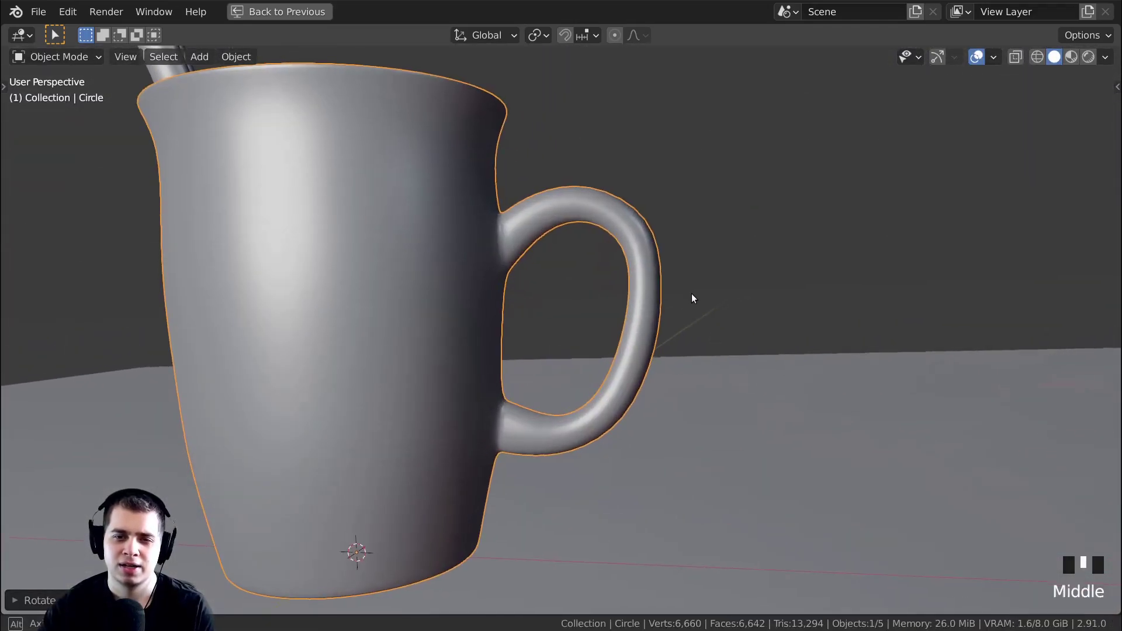
pyautogui.press('Tab')
pyautogui.hotkey('alt', 'z')
pyautogui.hotkey('alt', 'a')
pyautogui.press('b')
pyautogui.moveTo(604, 162); pyautogui.dragTo(711, 376)
pyautogui.press('g')
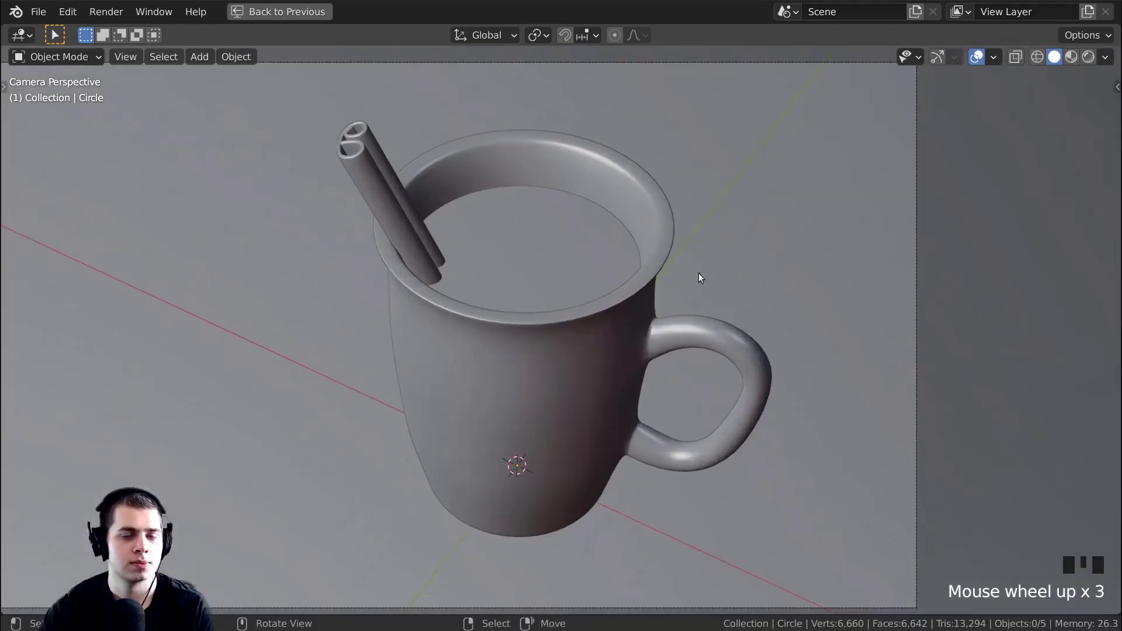
# Select the two inner edge loops of the mug's rim and scale them up slightly to thin the lip
pyautogui.keyDown('shift'); pyautogui.moveTo(687, 289); pyautogui.dragTo(645, 298, button='middle'); pyautogui.keyUp('shift')
pyautogui.scroll(5, 692, 241)
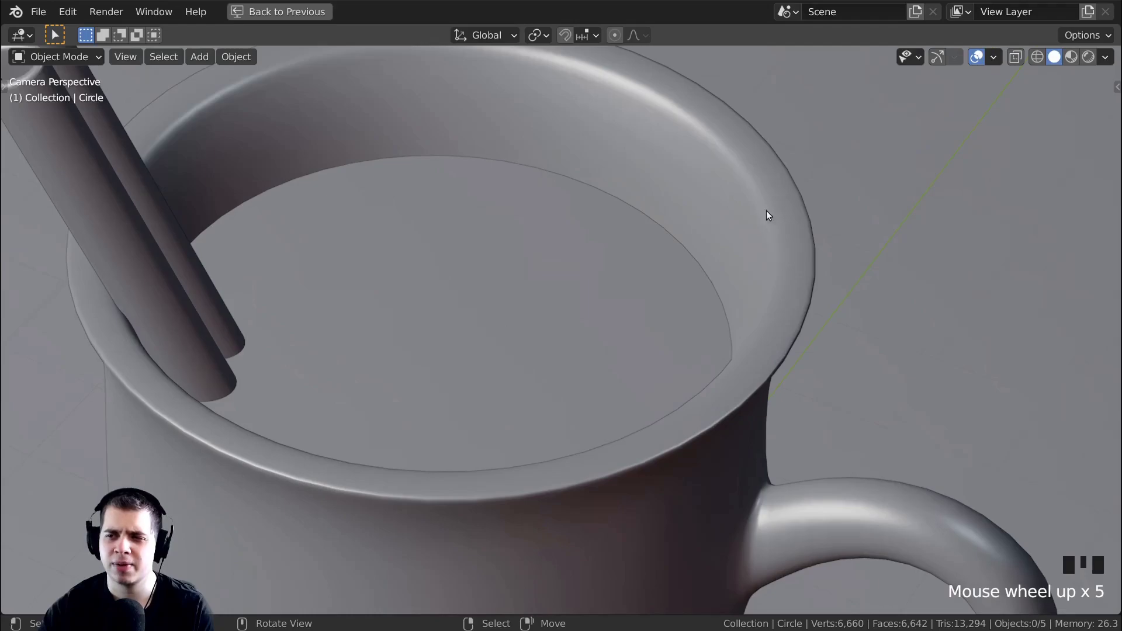
pyautogui.rightClick(774, 213)
pyautogui.press('Tab')
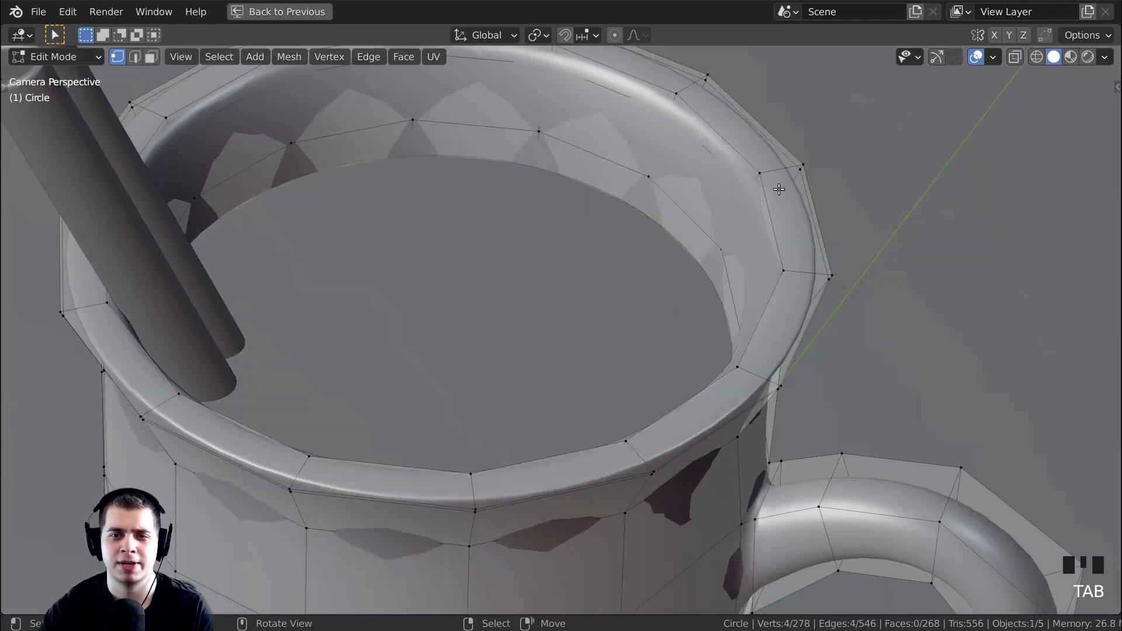
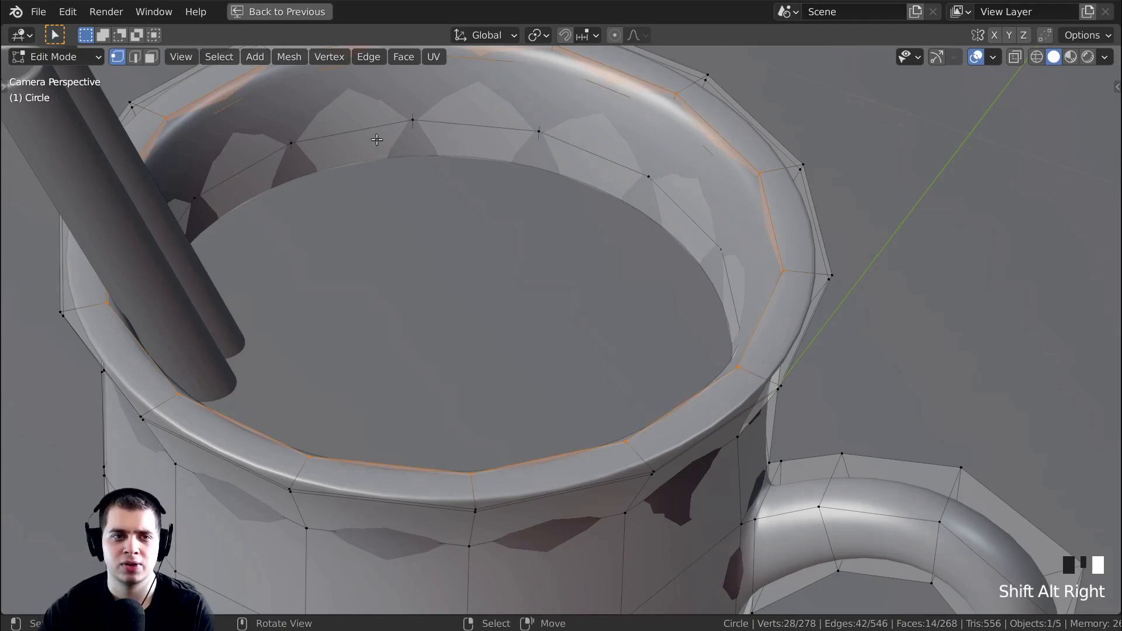
pyautogui.scroll(-1, 270, 121)
pyautogui.press('z')
pyautogui.press('z')
pyautogui.press('s')
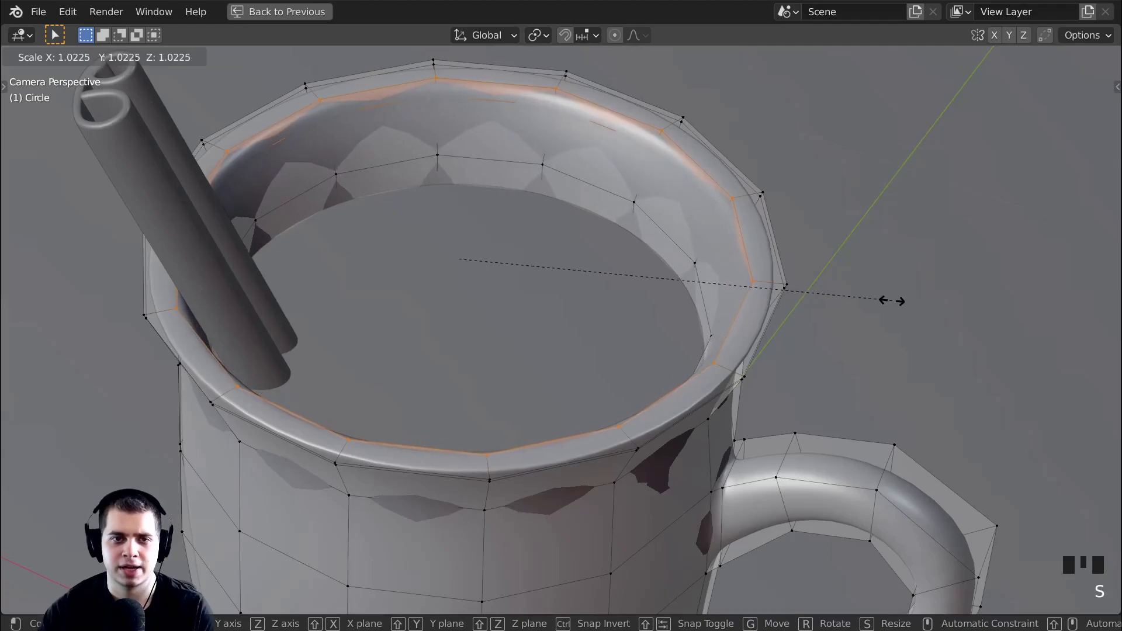
pyautogui.click(899, 303)
pyautogui.press('Tab')
# Check the whole mug in the camera view and save CoaCoa.blend
pyautogui.scroll(-6, 782, 396)
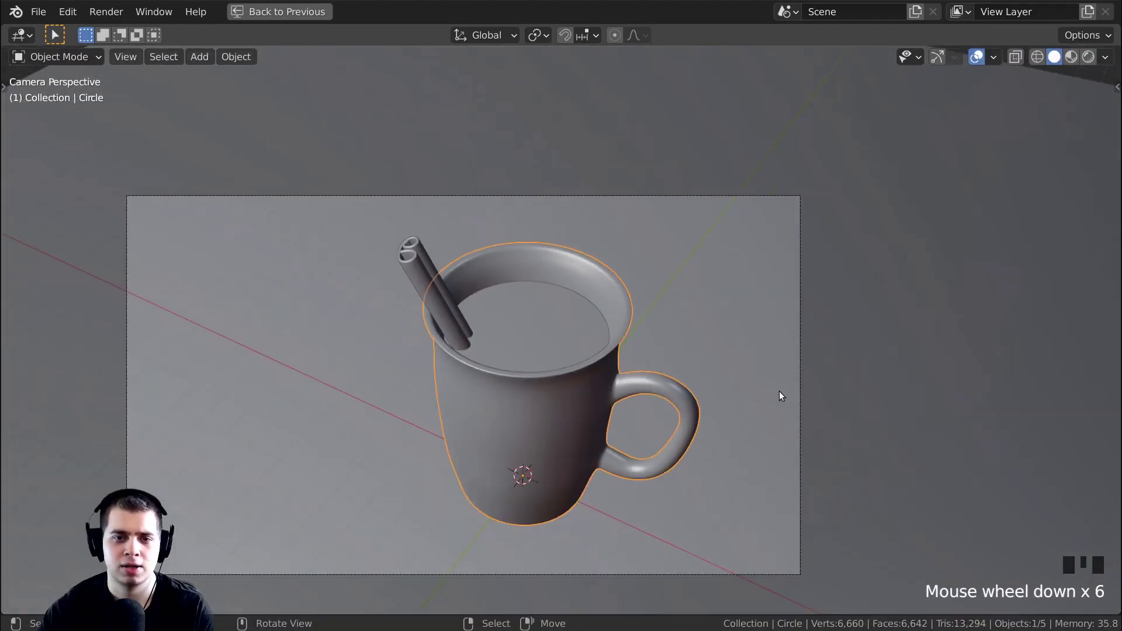
pyautogui.scroll(5, 826, 352)
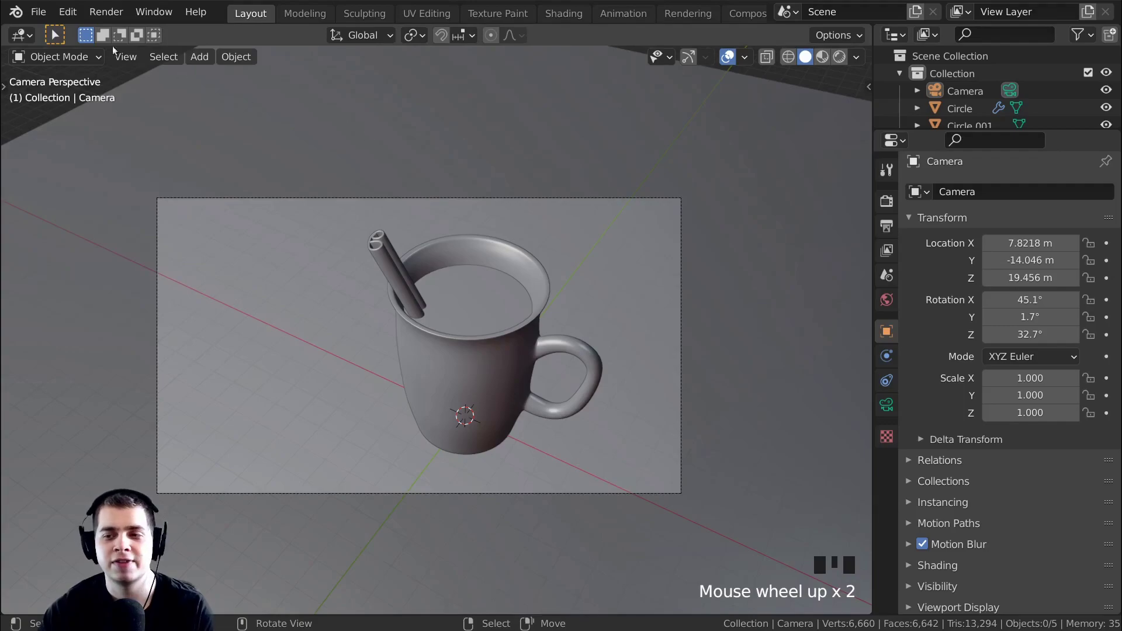
pyautogui.click(44, 8)
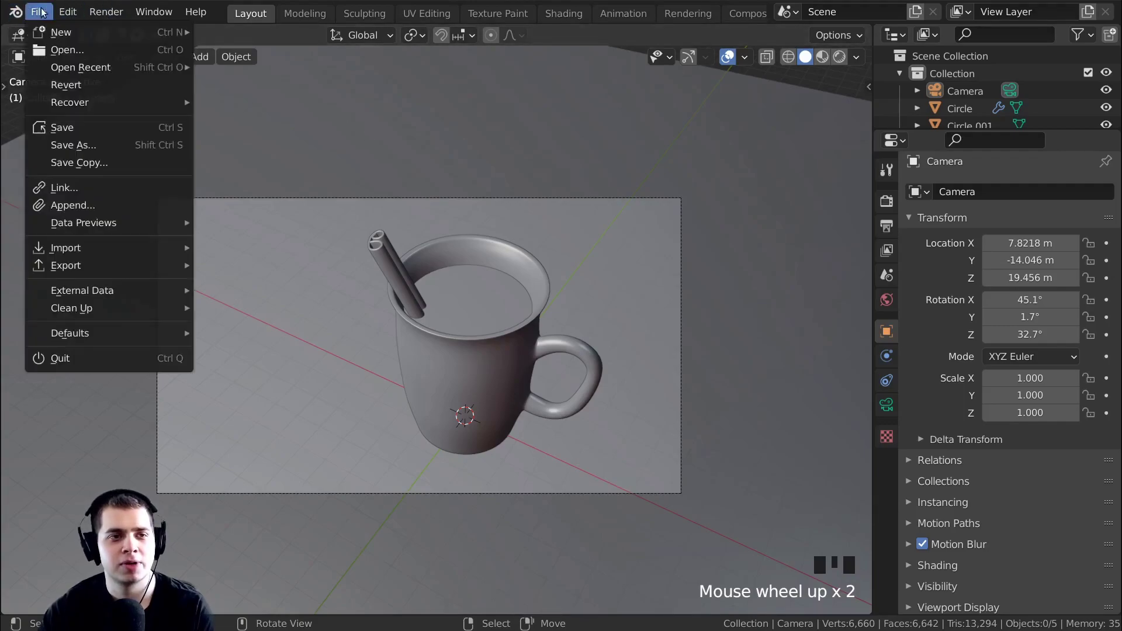
pyautogui.click(81, 126)
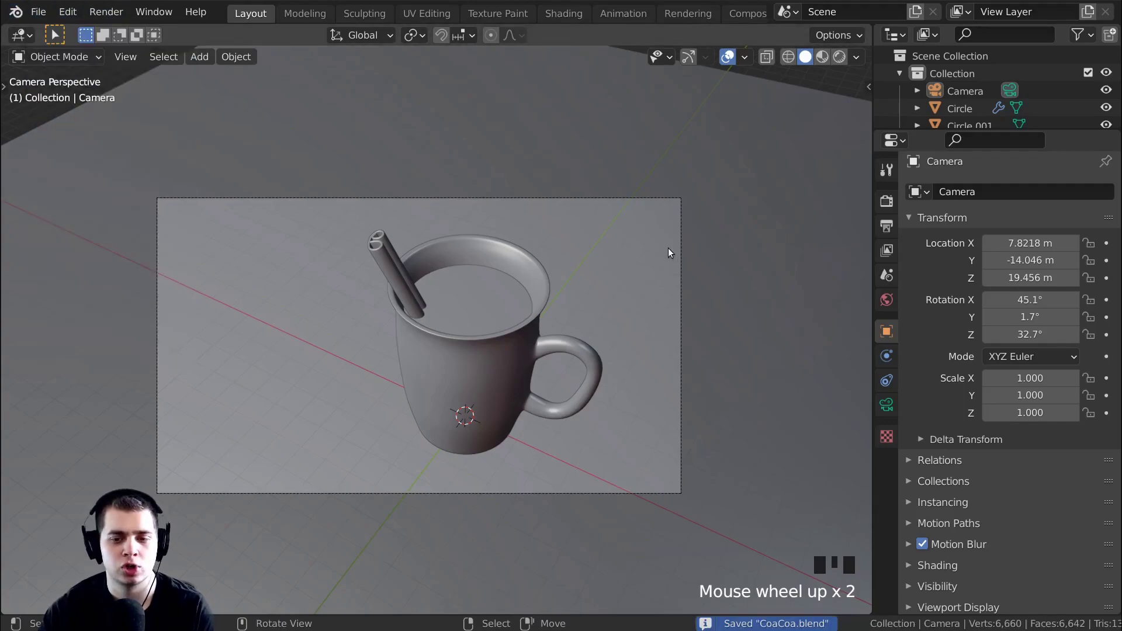
# Place the 3D cursor on the liquid surface inside the mug
pyautogui.keyDown('shift'); pyautogui.moveTo(604, 207); pyautogui.dragTo(600, 220, button='middle'); pyautogui.keyUp('shift')
pyautogui.scroll(1, 535, 179)
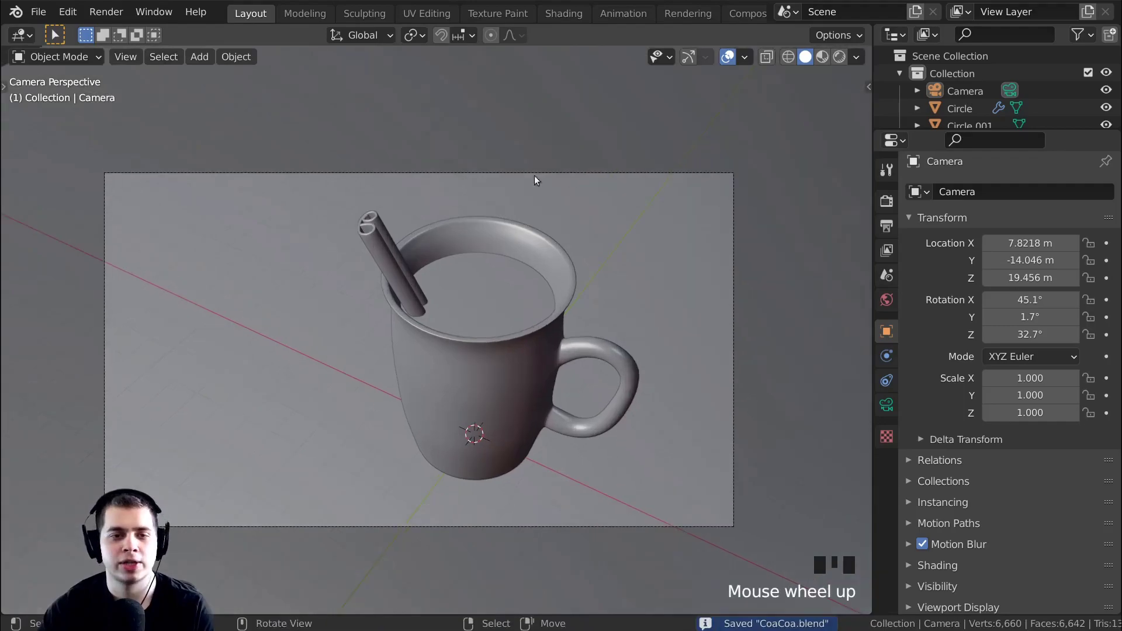
pyautogui.keyDown('shift'); pyautogui.moveTo(534, 180); pyautogui.dragTo(476, 301, button='middle'); pyautogui.keyUp('shift')
pyautogui.click(454, 352)
pyautogui.click(517, 265)
pyautogui.scroll(2, 381, 212)
pyautogui.keyDown('shift'); pyautogui.moveTo(381, 212); pyautogui.dragTo(456, 266, button='middle'); pyautogui.keyUp('shift')
# Add a cylinder mesh at the 3D cursor with 8 vertices
pyautogui.hotkey('shift', 'a')
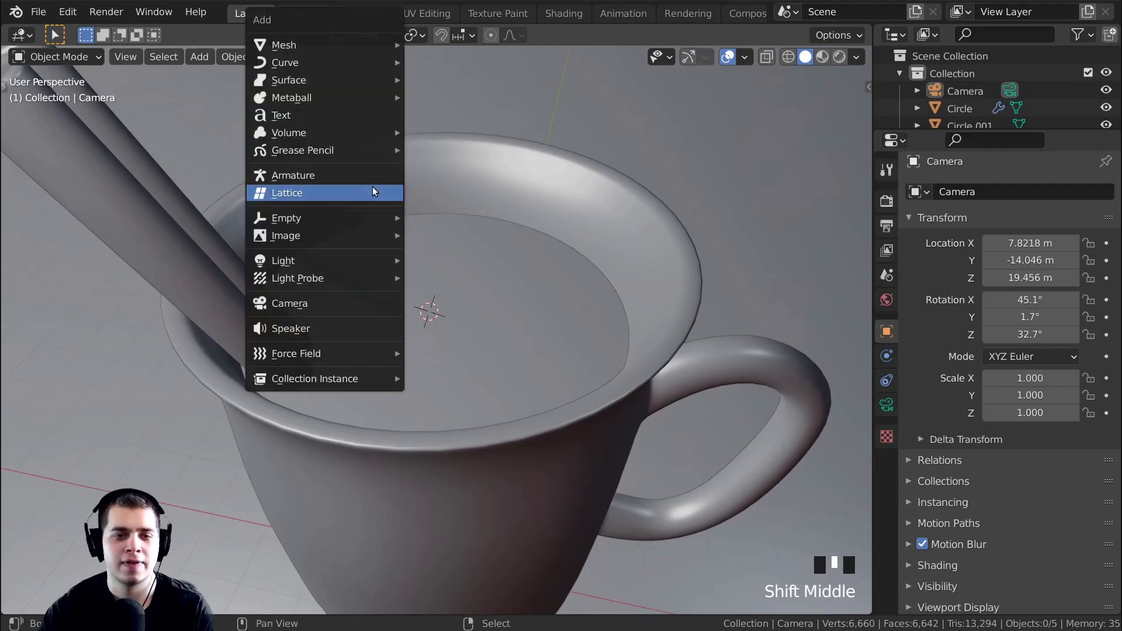
pyautogui.moveTo(365, 41)
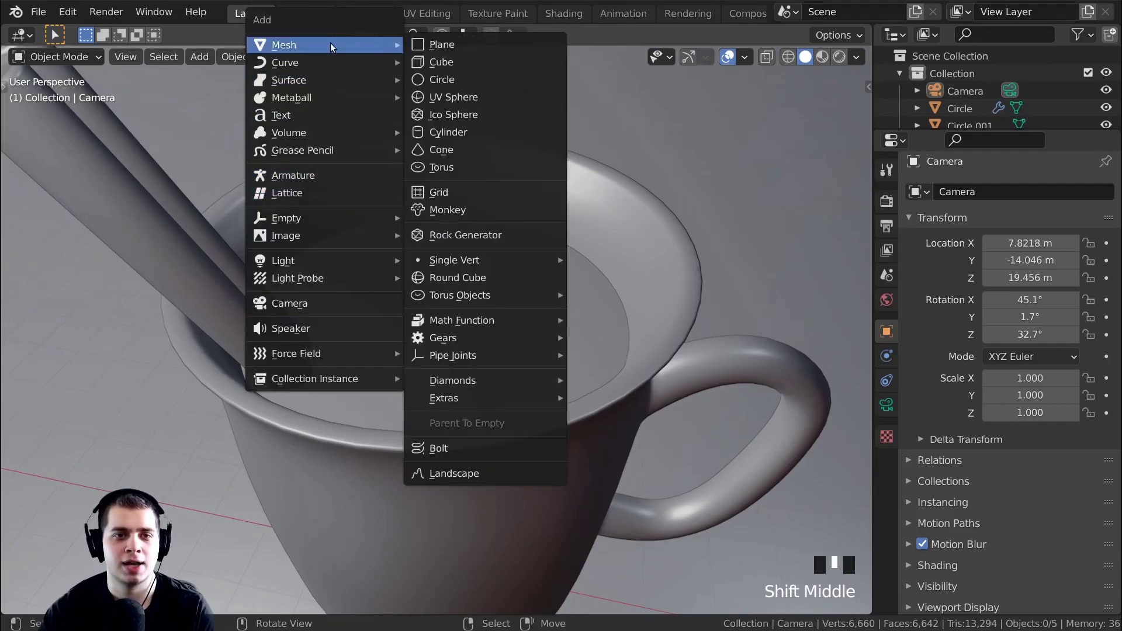
pyautogui.click(464, 133)
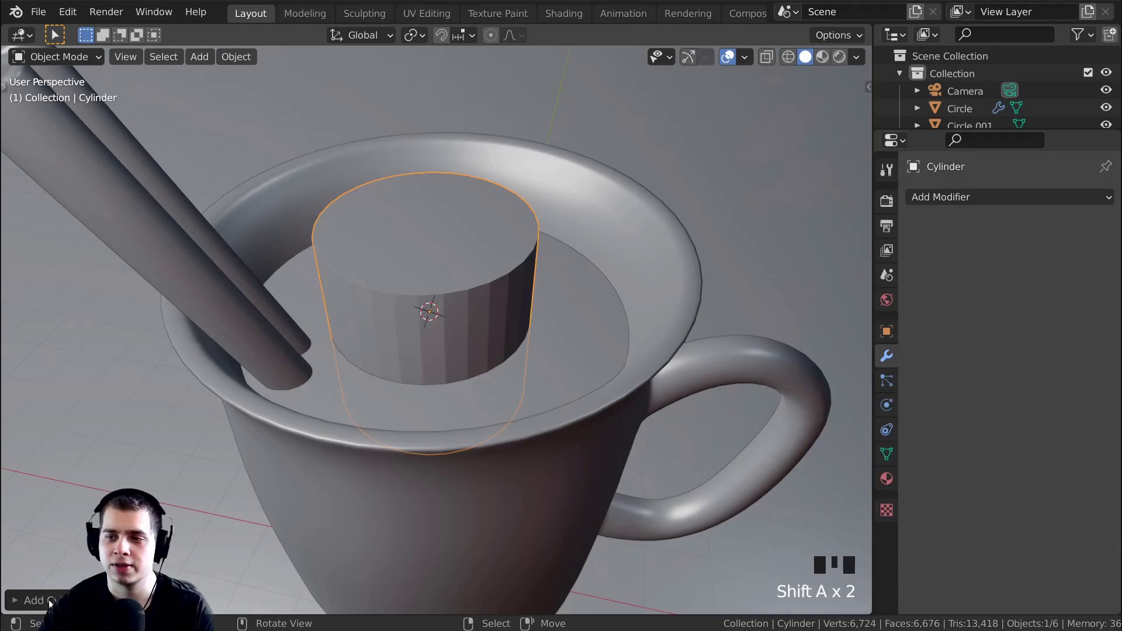
pyautogui.click(49, 602)
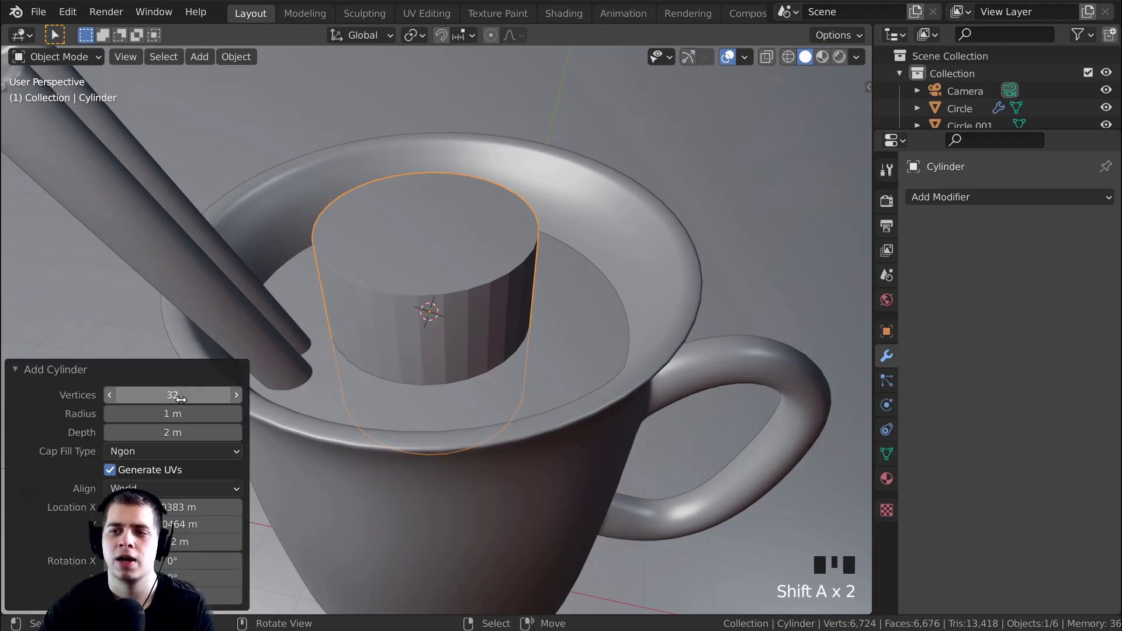
pyautogui.write('8')
pyautogui.click(165, 313)
pyautogui.click(29, 367)
# Move the cylinder up along the Z axis above the mug and center the view on it
pyautogui.moveTo(491, 396); pyautogui.dragTo(567, 374, button='middle')
pyautogui.press('g')
pyautogui.press('z')
pyautogui.click(588, 186)
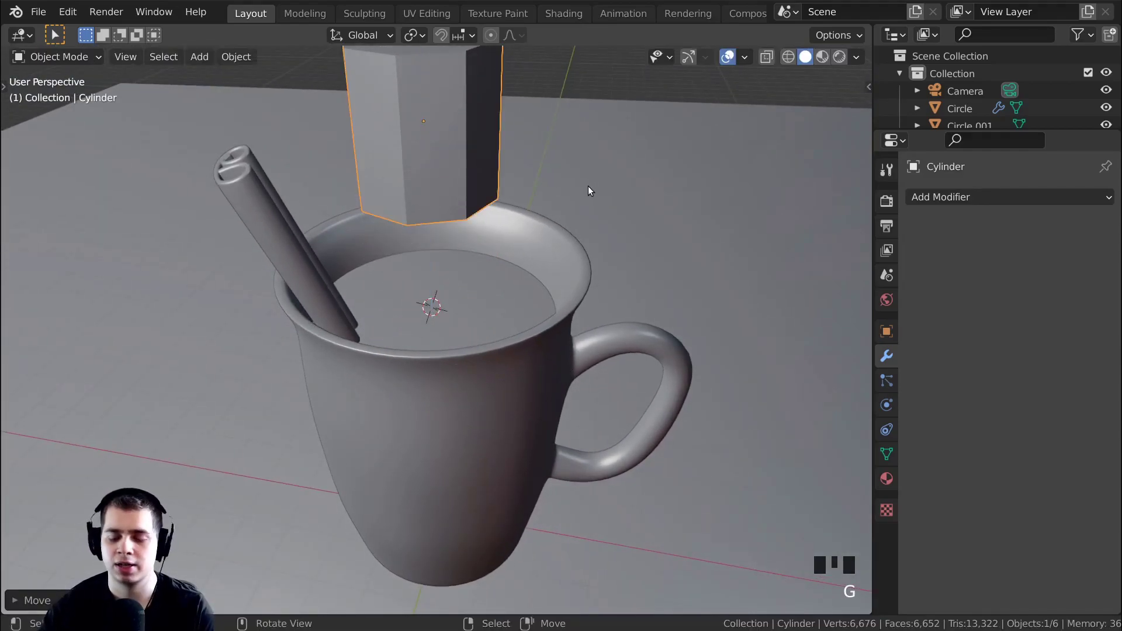
pyautogui.press('KP_Decimal')
pyautogui.scroll(-4, 674, 313)
pyautogui.moveTo(674, 313); pyautogui.dragTo(641, 247, button='middle')
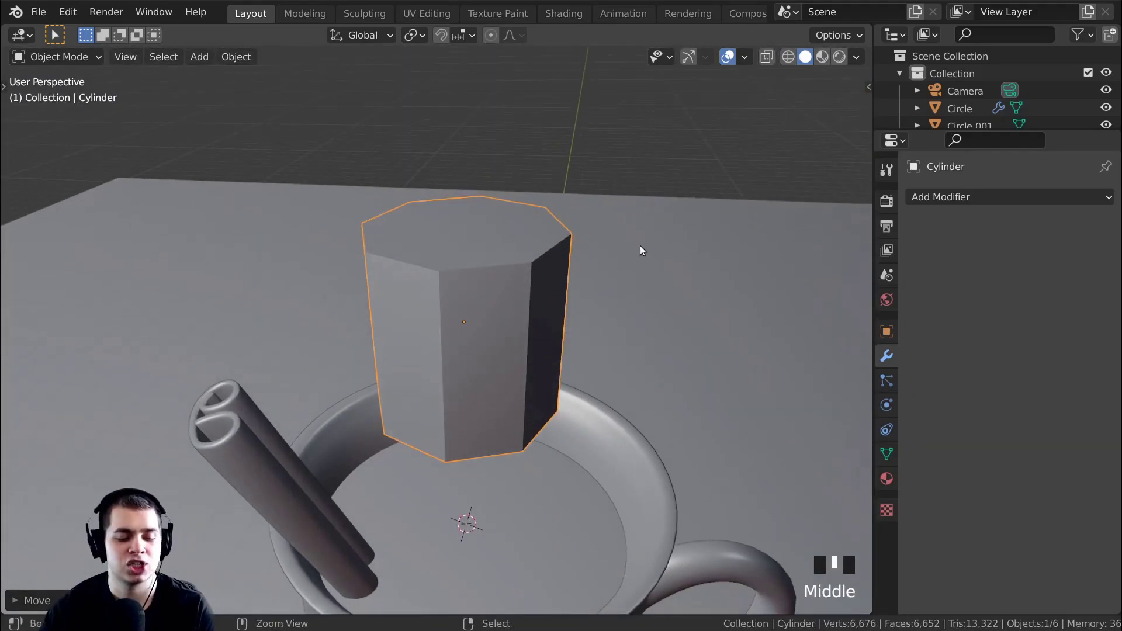
# Give the cylinder a level 2 subdivision surface and smooth shading
pyautogui.hotkey('ctrl', '2')
pyautogui.moveTo(456, 260); pyautogui.dragTo(488, 314, button='middle')
pyautogui.click(231, 57)
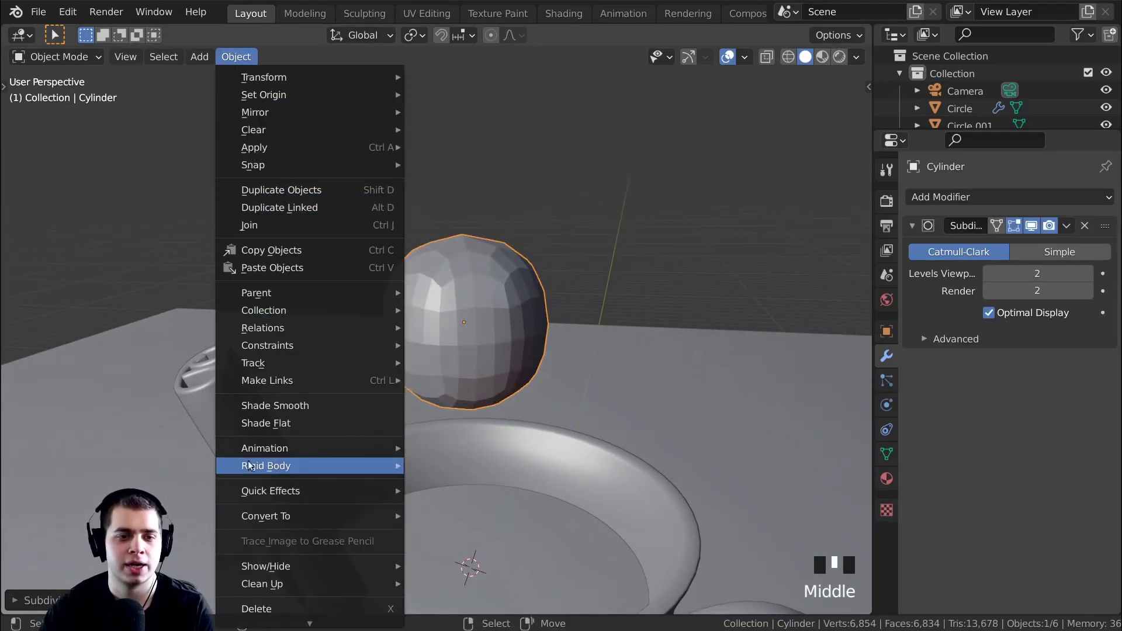
pyautogui.click(263, 406)
pyautogui.moveTo(580, 314)
pyautogui.mouseDown(button='middle')
pyautogui.moveTo(464, 314)
pyautogui.moveTo(586, 317)
pyautogui.mouseUp(button='middle')
# Stretch the cylinder's whole mesh along the Z axis in Edit Mode to make it slightly taller
pyautogui.press('Tab')
pyautogui.scroll(2, 698, 356)
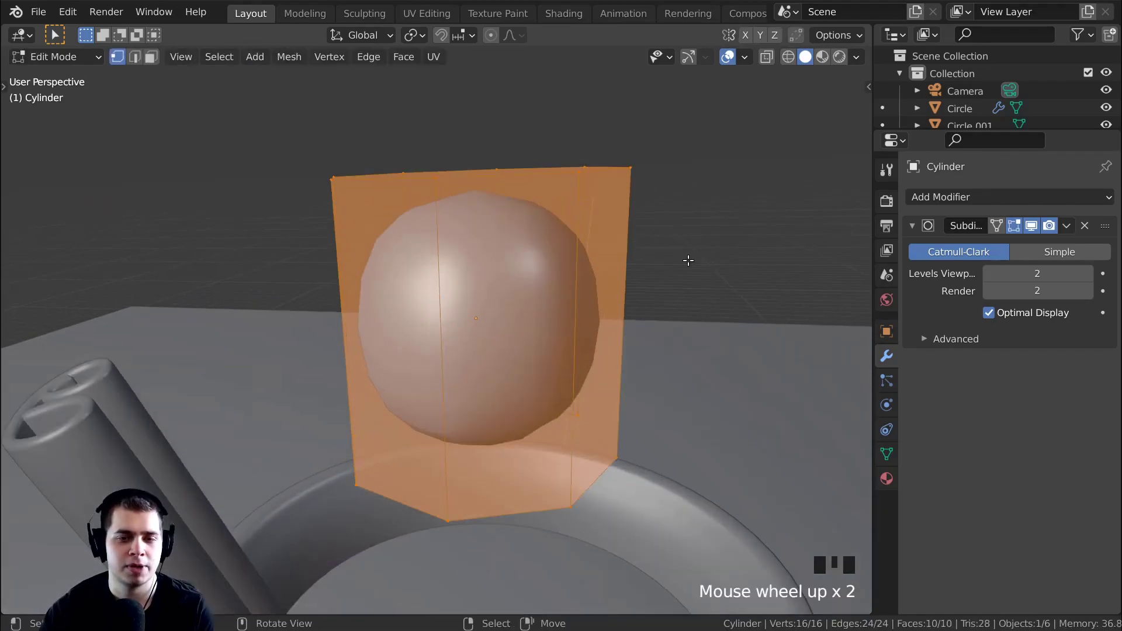
pyautogui.moveTo(688, 261); pyautogui.dragTo(693, 244, button='middle')
pyautogui.press('s')
pyautogui.press('z')
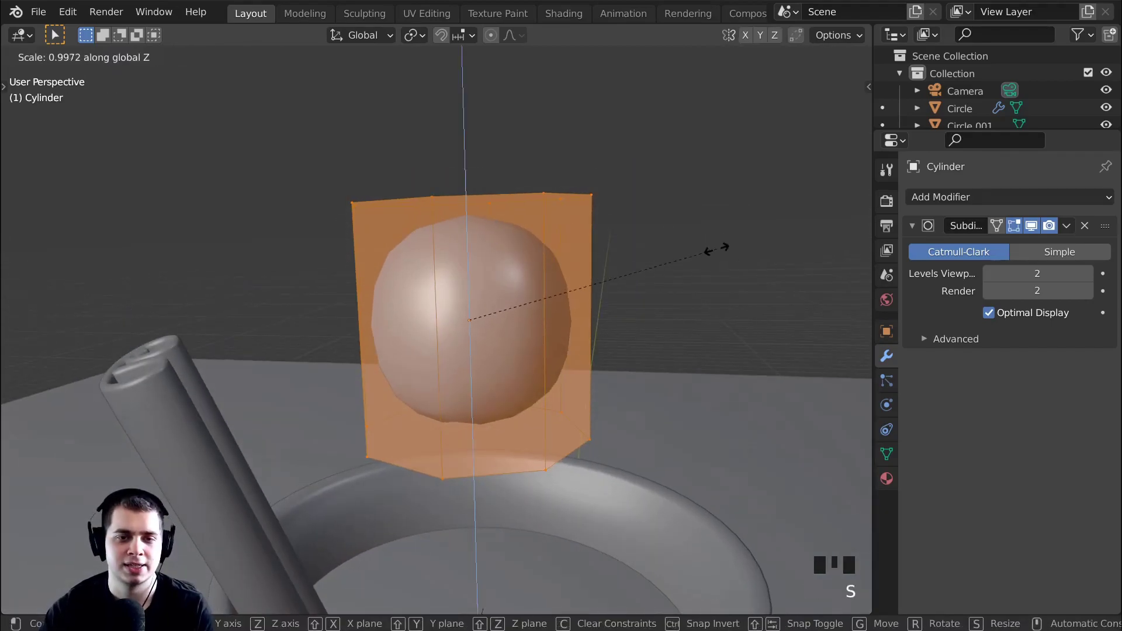
pyautogui.click(751, 414)
# Add two horizontal loop cuts around the cylinder, one slid toward its top and one toward its bottom
pyautogui.hotkey('ctrl', 'r')
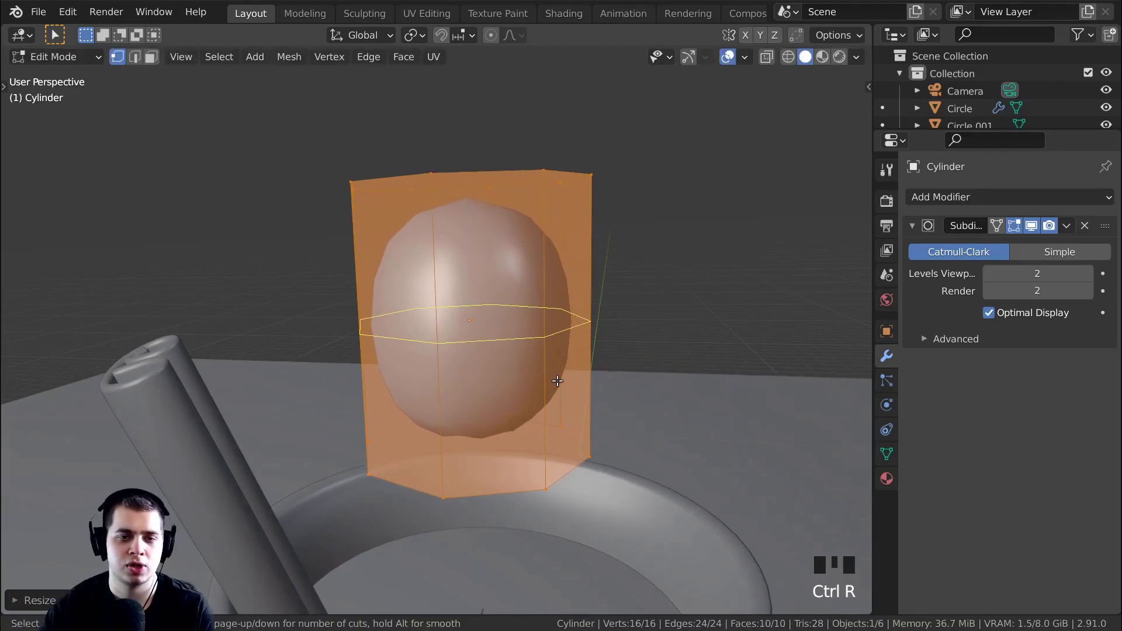
pyautogui.click(559, 378)
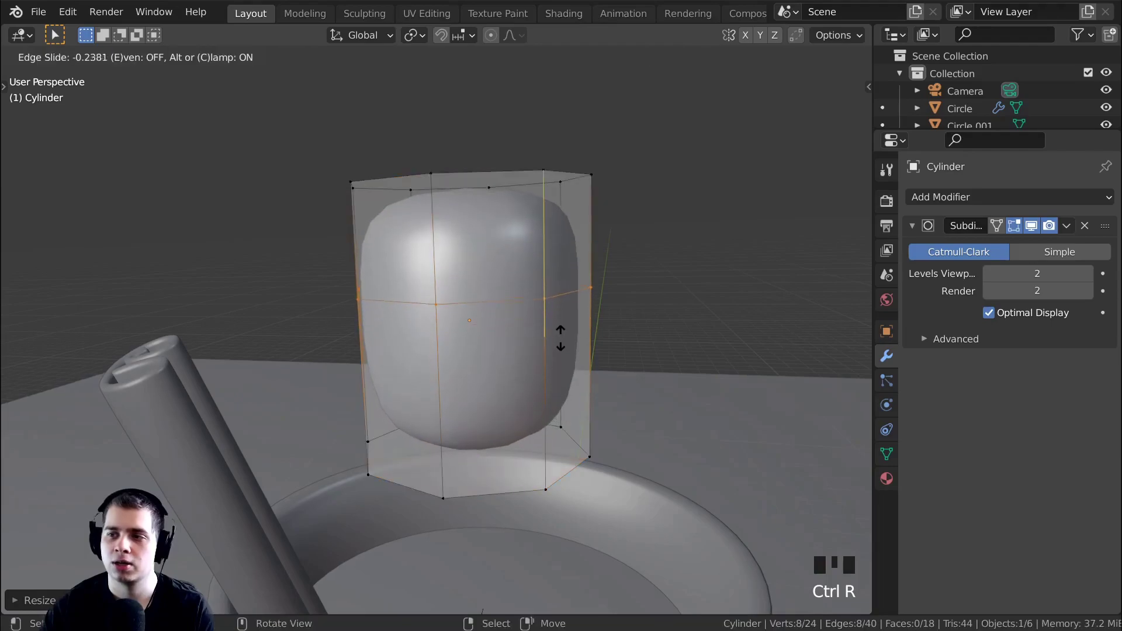
pyautogui.click(570, 259)
pyautogui.hotkey('ctrl', 'r')
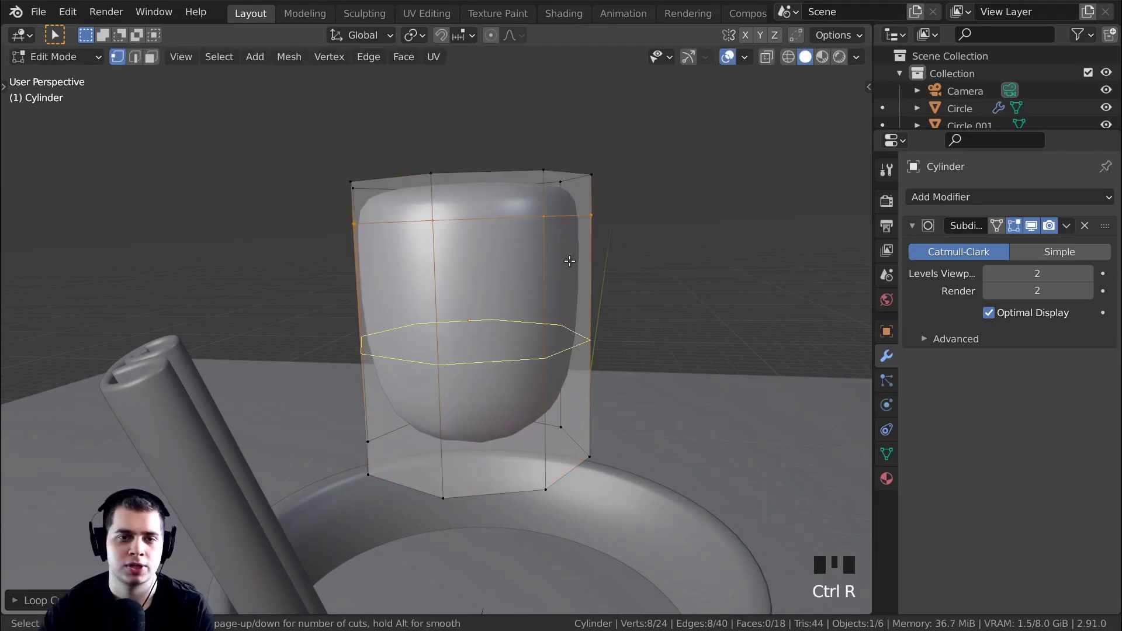
pyautogui.click(570, 305)
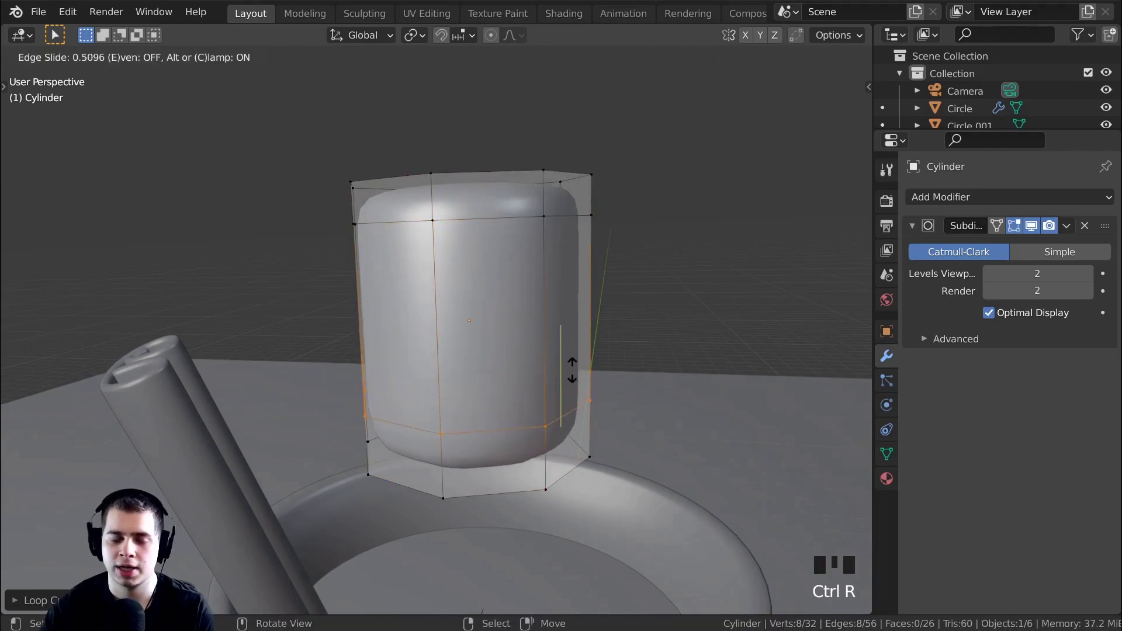
pyautogui.click(572, 370)
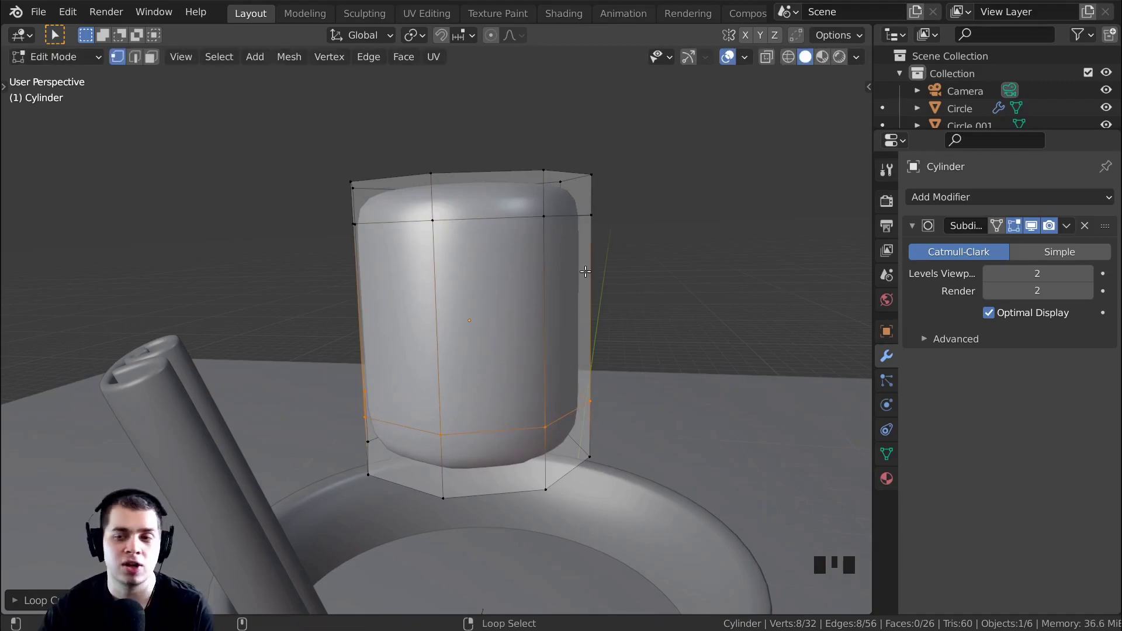
# Select both new edge loops, scale them outward, and scale them to about 0.8 along the Z axis
pyautogui.keyDown('alt'); pyautogui.keyDown('shift'); pyautogui.rightClick(559, 219); pyautogui.keyUp('shift'); pyautogui.keyUp('alt')
pyautogui.press('s')
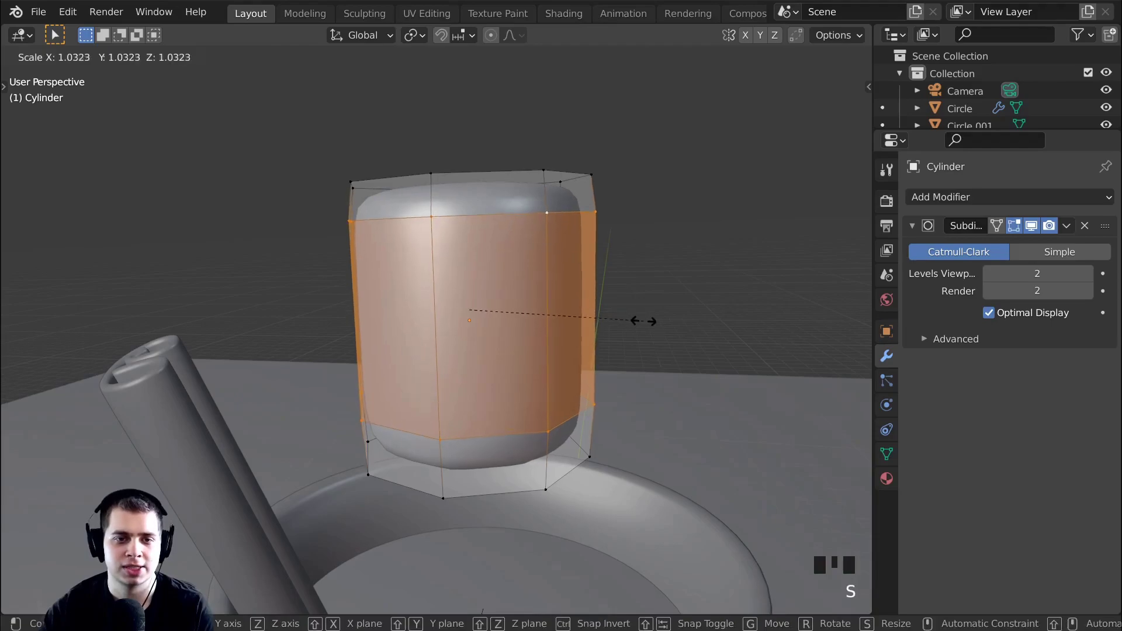
pyautogui.click(742, 298)
pyautogui.press('s')
pyautogui.press('z')
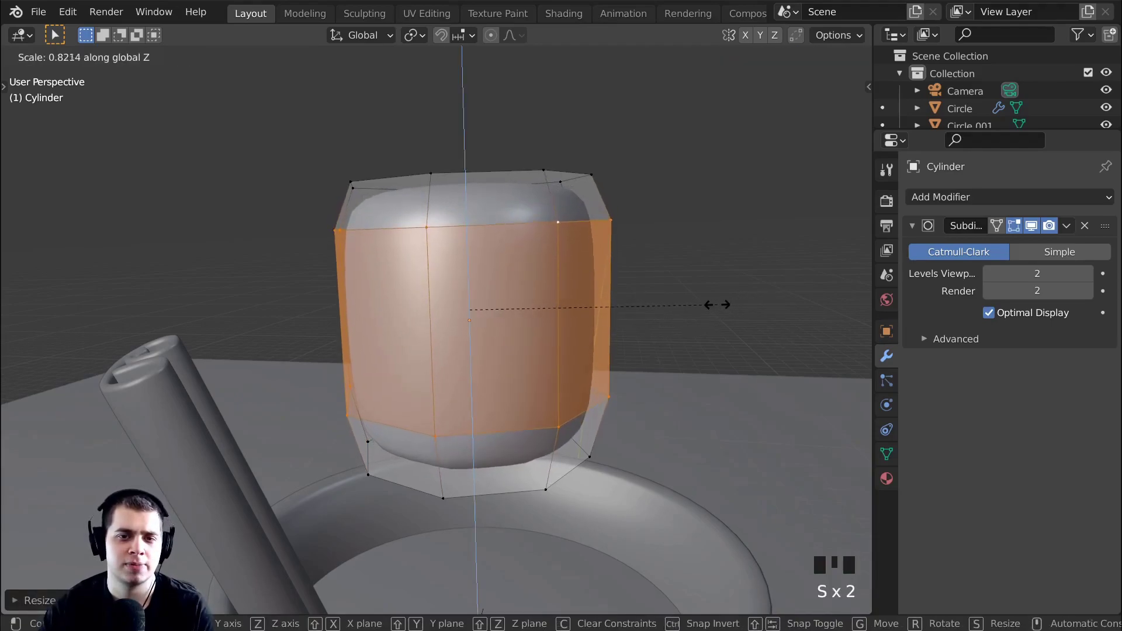
pyautogui.click(713, 304)
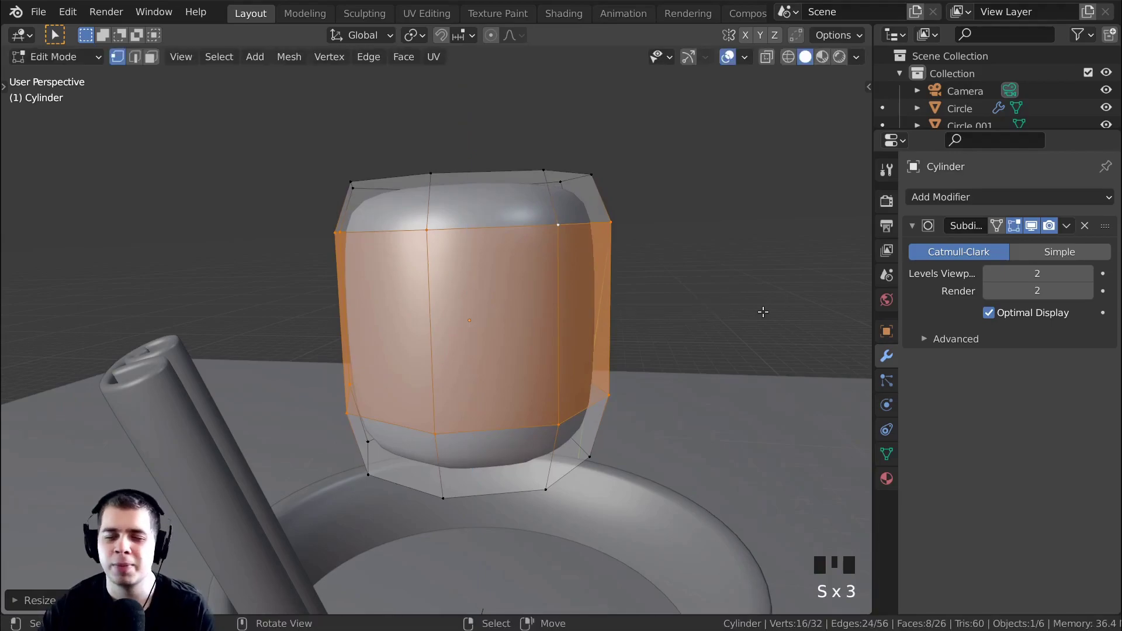
# Check the rounded cylinder's shape in Object Mode, then return to Edit Mode and select its whole mesh
pyautogui.press('Tab')
pyautogui.moveTo(611, 314)
pyautogui.mouseDown(button='middle')
pyautogui.moveTo(596, 421)
pyautogui.moveTo(611, 296)
pyautogui.moveTo(626, 302)
pyautogui.mouseUp(button='middle')
pyautogui.press('Tab')
pyautogui.scroll(-1, 626, 302)
pyautogui.press('a')
pyautogui.press('a')
pyautogui.moveTo(523, 199); pyautogui.dragTo(497, 245, button='middle')
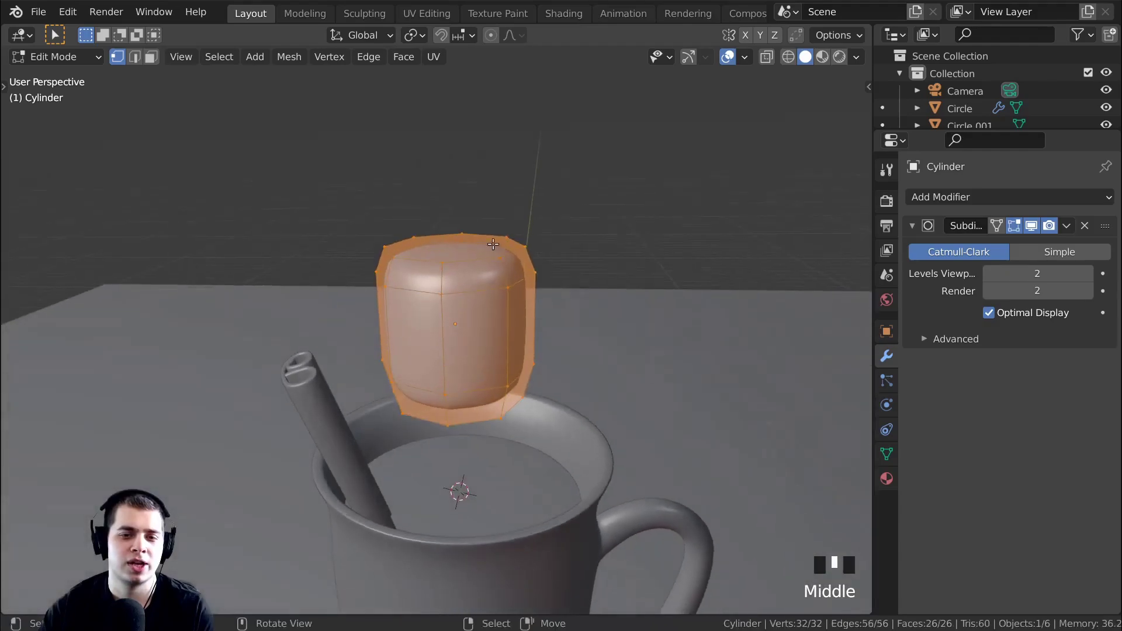
pyautogui.moveTo(577, 318); pyautogui.dragTo(579, 308, button='middle')
pyautogui.press('s')
pyautogui.rightClick(577, 307)
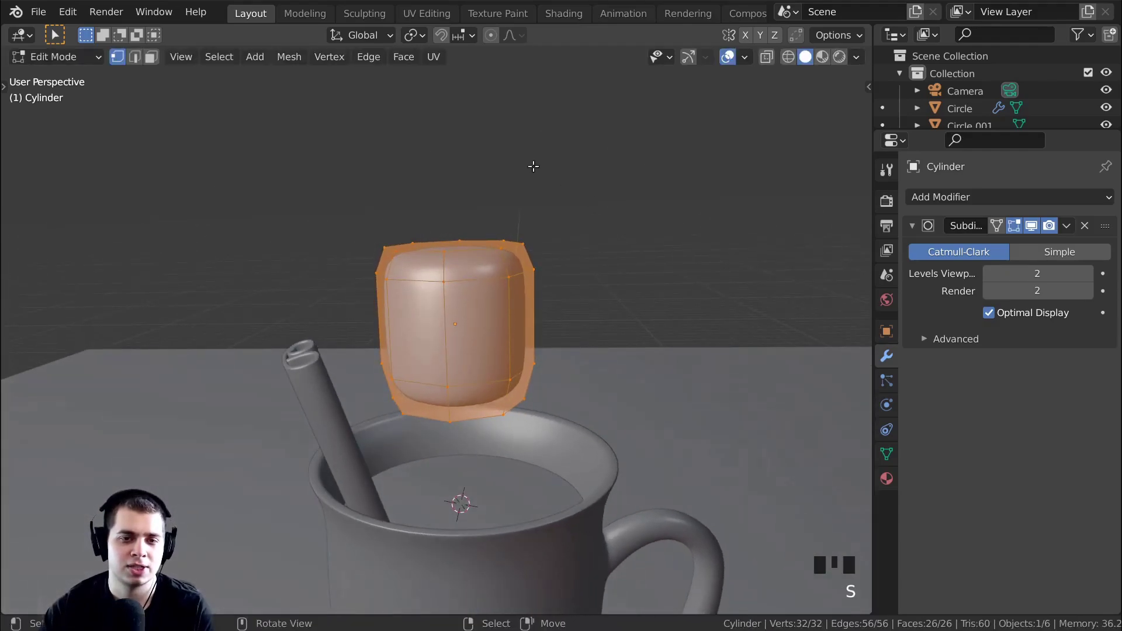
pyautogui.scroll(4, 623, 351)
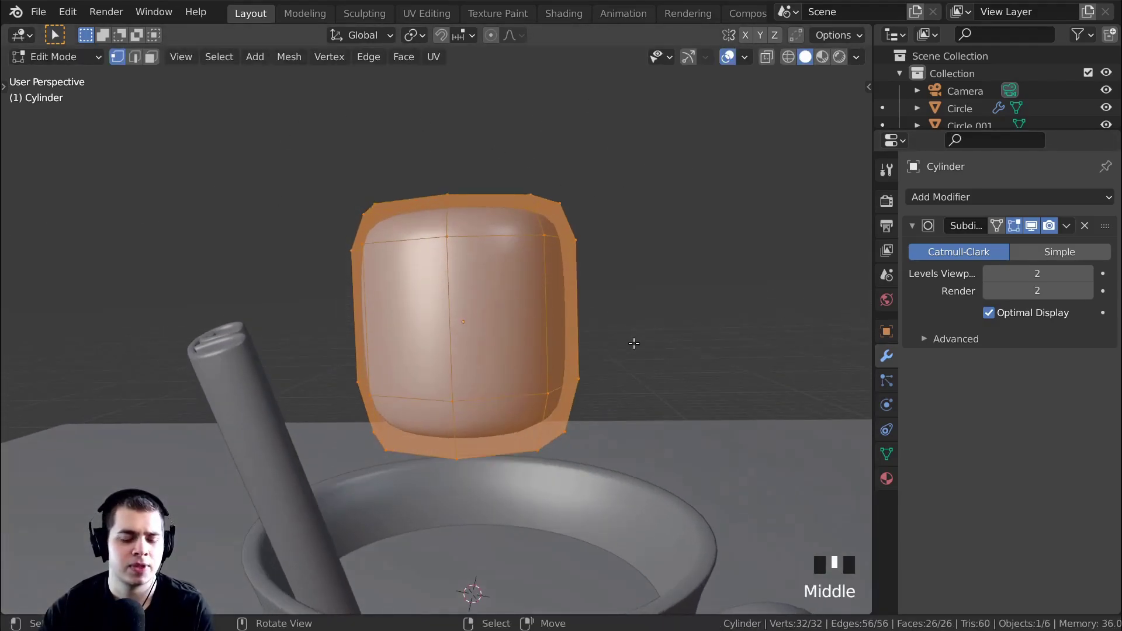
# Stretch the marshmallow cylinder slightly taller along the Z axis and inspect its shape in Object Mode
pyautogui.press('s')
pyautogui.press('z')
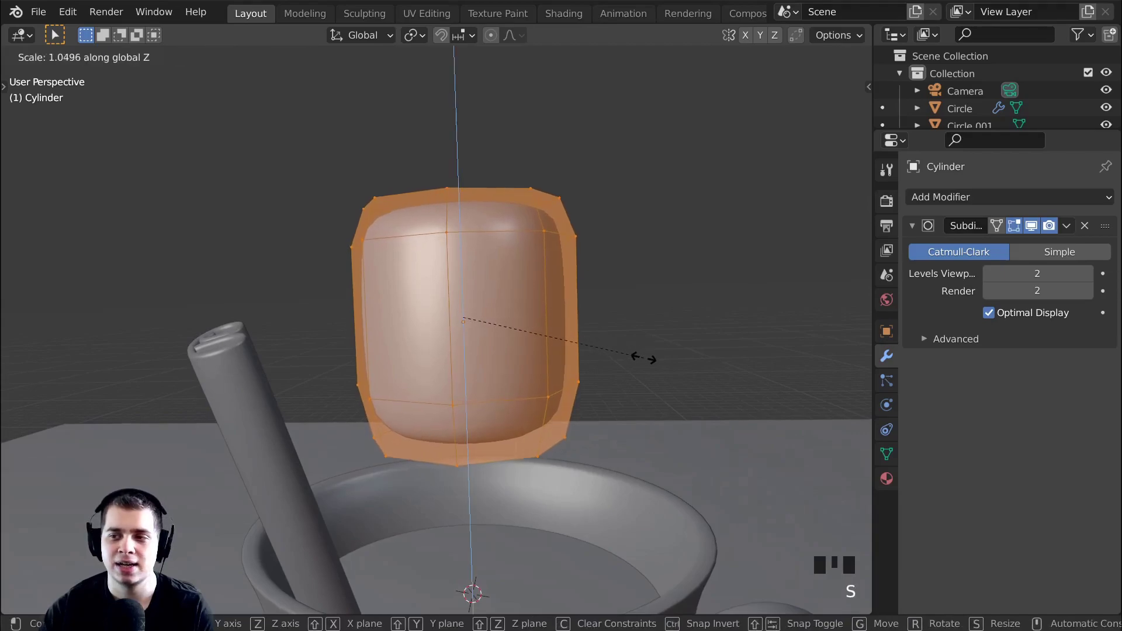
pyautogui.click(647, 366)
pyautogui.press('Tab')
pyautogui.scroll(-4, 599, 387)
pyautogui.moveTo(600, 387); pyautogui.dragTo(562, 402, button='middle')
pyautogui.scroll(4, 546, 399)
pyautogui.keyDown('shift'); pyautogui.moveTo(539, 451); pyautogui.dragTo(483, 415, button='middle'); pyautogui.keyUp('shift')
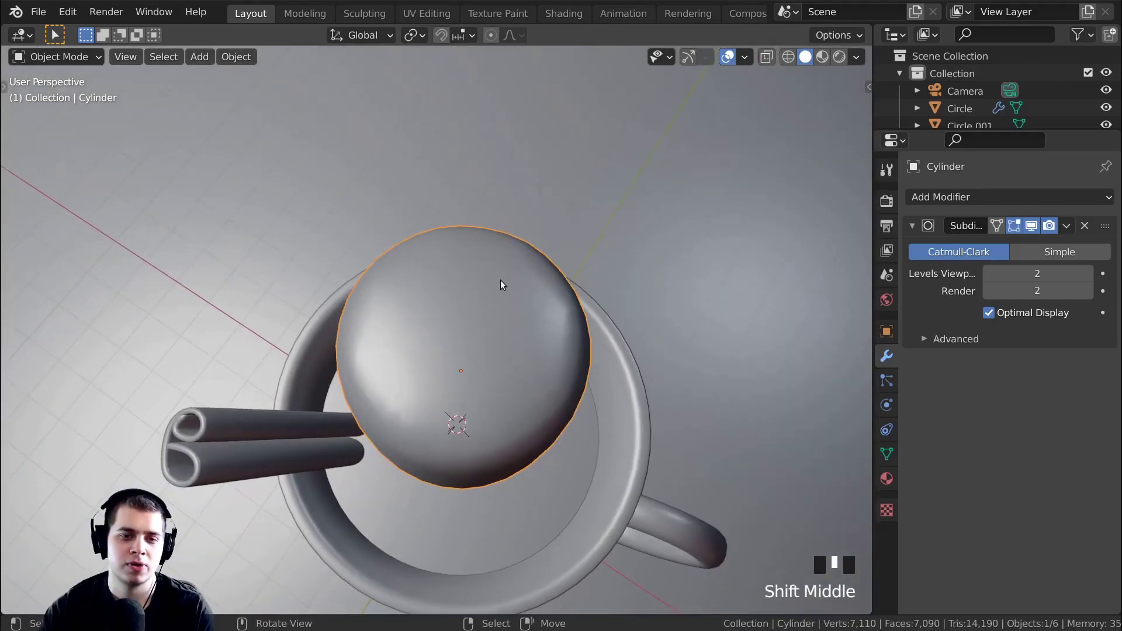
# In Edit Mode with face selection, select the cylinder's top face and inset it
pyautogui.press('Tab')
pyautogui.moveTo(505, 285); pyautogui.dragTo(677, 217, button='middle')
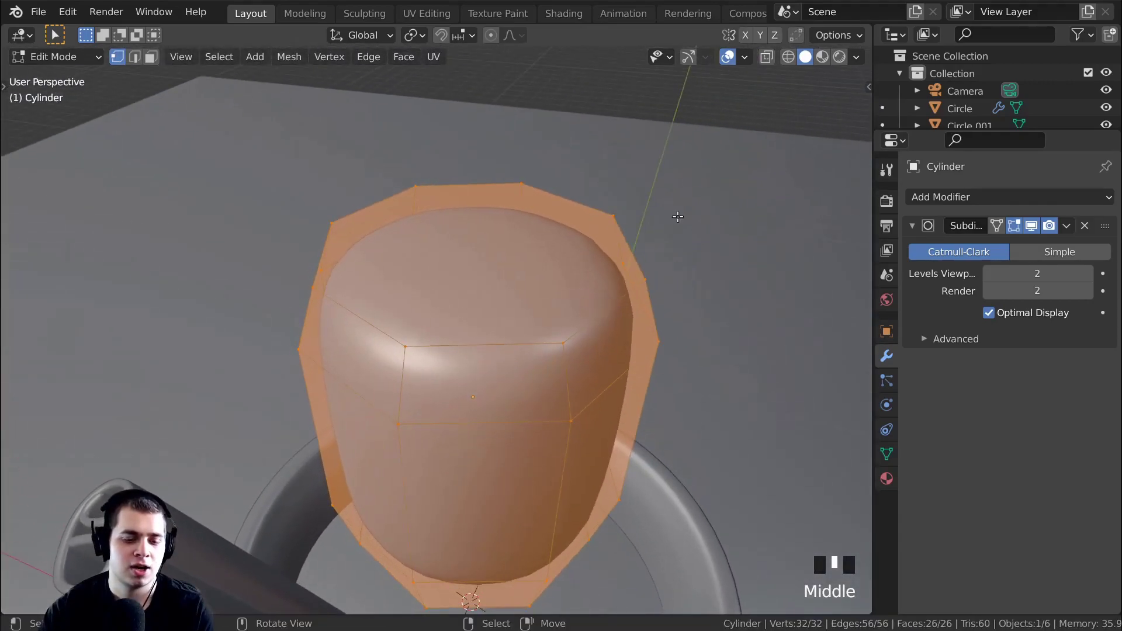
pyautogui.press('3')
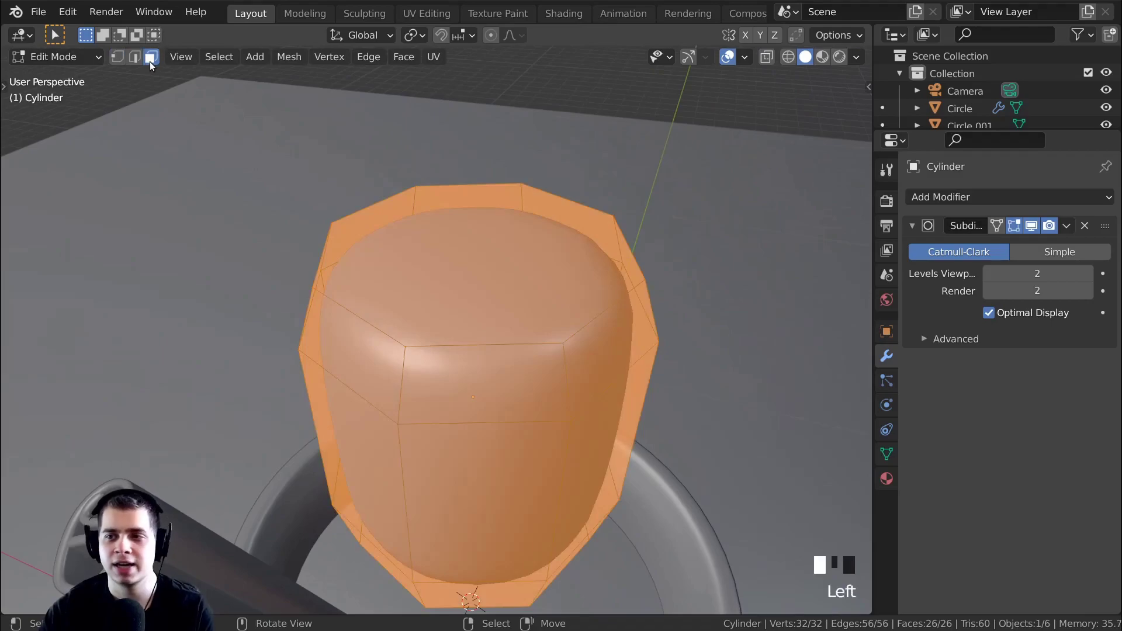
pyautogui.rightClick(520, 206)
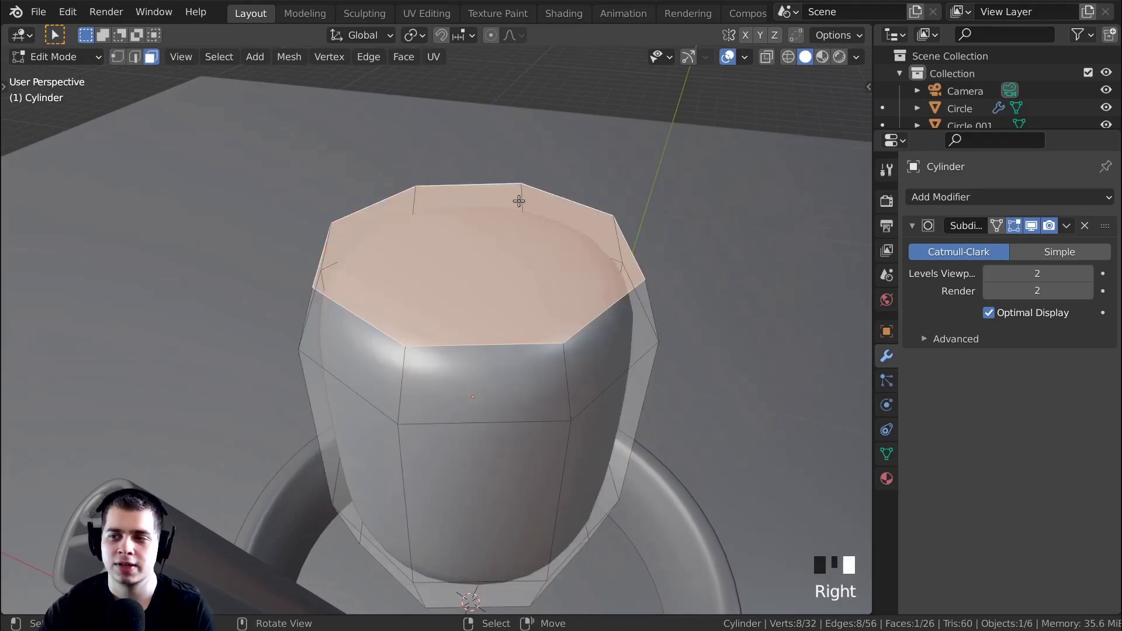
pyautogui.press('i')
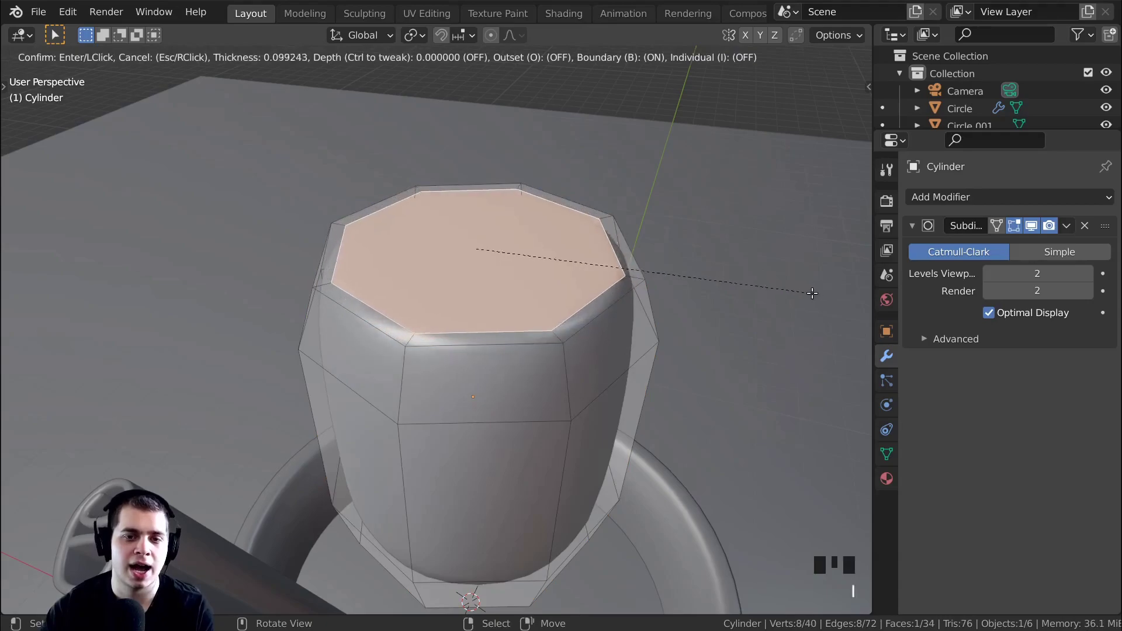
pyautogui.click(783, 292)
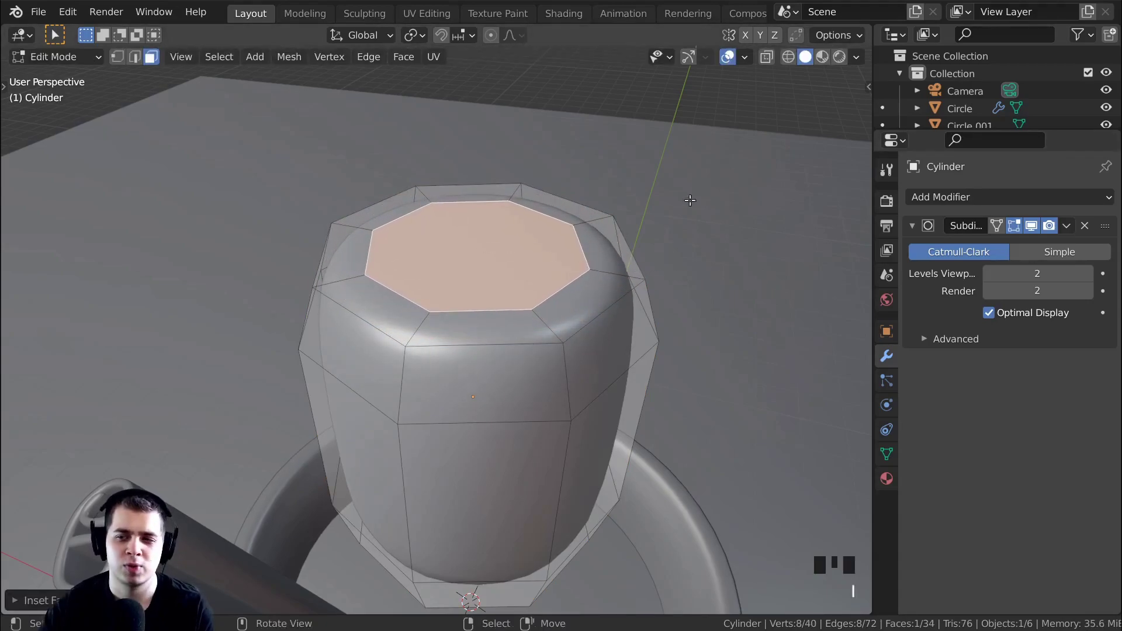
# Set the Subdivision viewport level to 1, scale the inset top face slightly smaller and shift it along the Z axis
pyautogui.click(992, 273)
pyautogui.press('s')
pyautogui.click(754, 257)
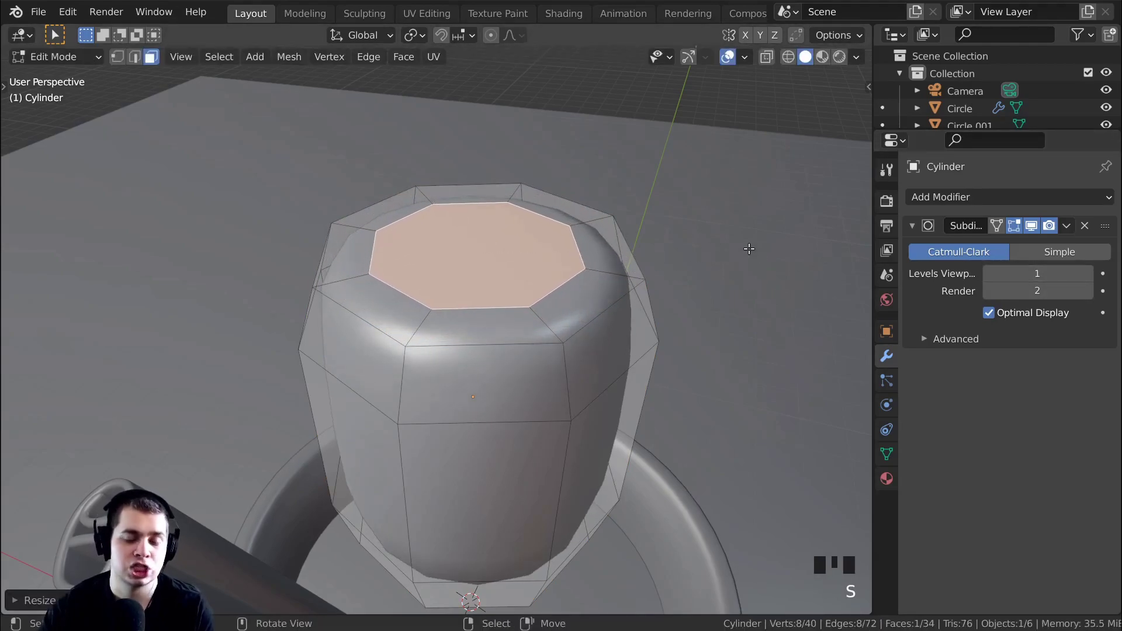
pyautogui.press('g')
pyautogui.press('z')
pyautogui.click(754, 308)
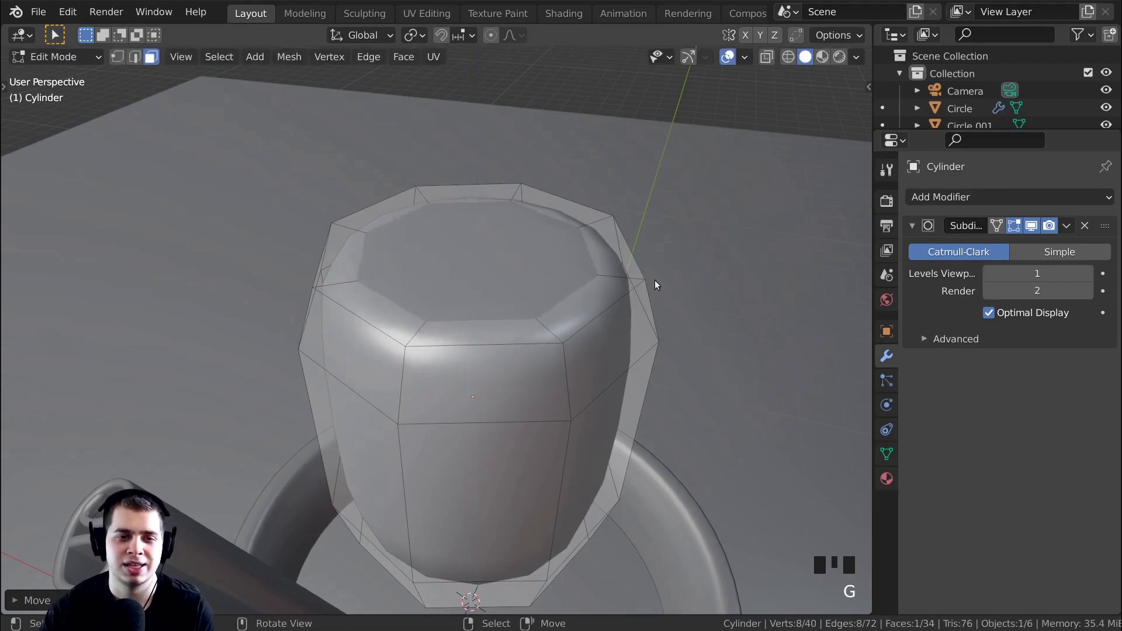
# Check the cylinder's top in Object Mode and set the Subdivision viewport level to 2
pyautogui.press('Tab')
pyautogui.moveTo(426, 295); pyautogui.dragTo(554, 300, button='middle')
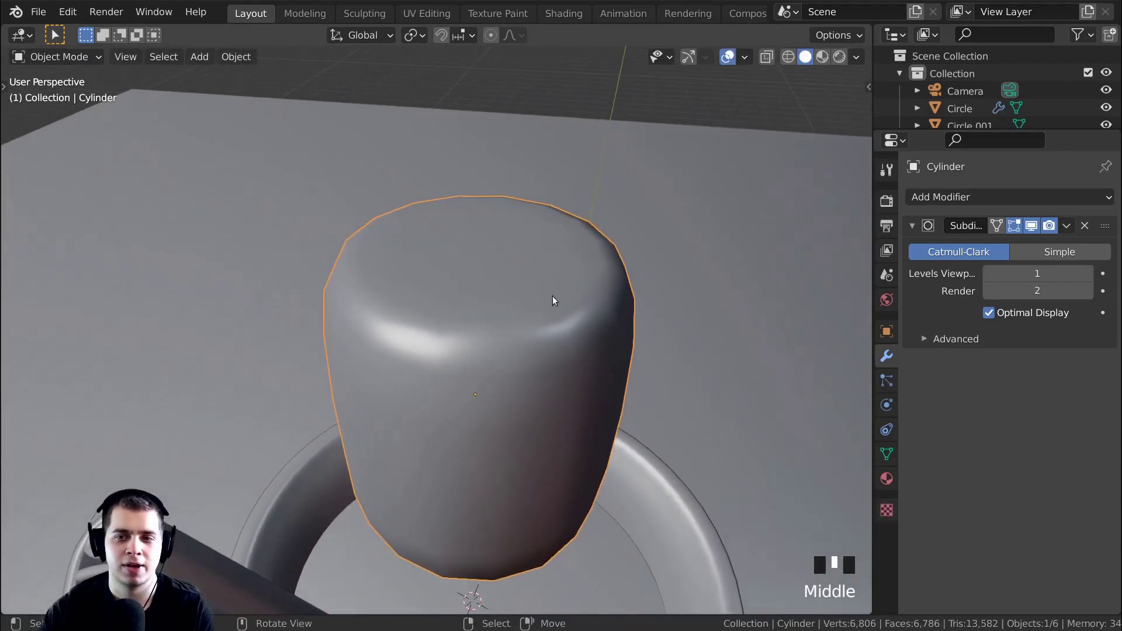
pyautogui.click(1088, 275)
# Inset the cylinder's bottom face, move the inner face slightly upward along Z, and return to Object Mode
pyautogui.moveTo(369, 216); pyautogui.dragTo(510, 383, button='middle')
pyautogui.press('Tab')
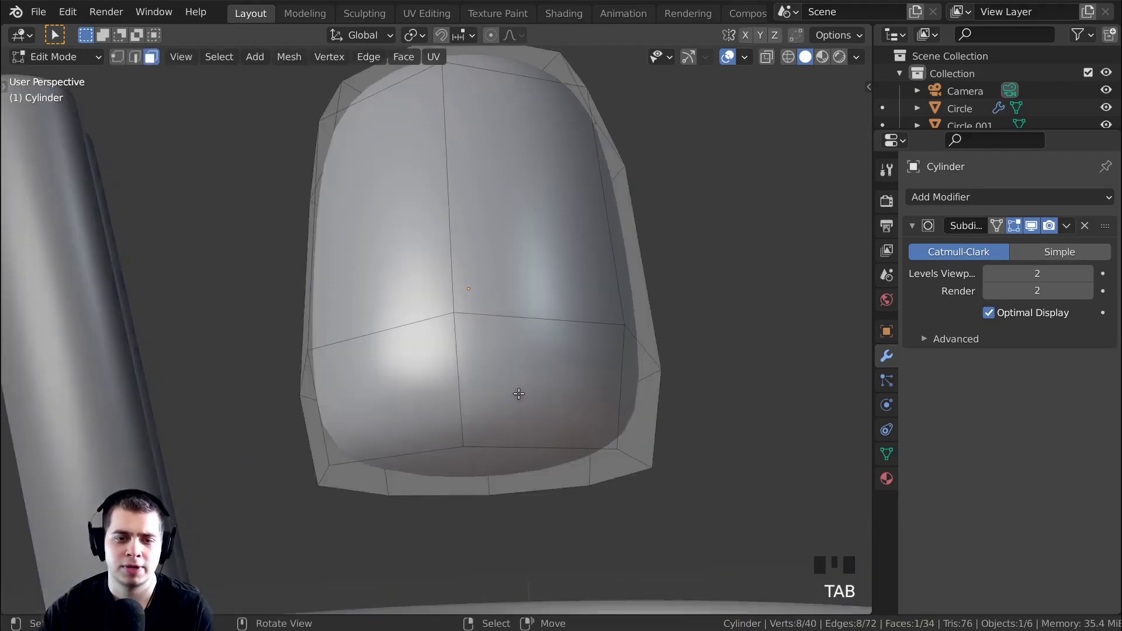
pyautogui.rightClick(543, 470)
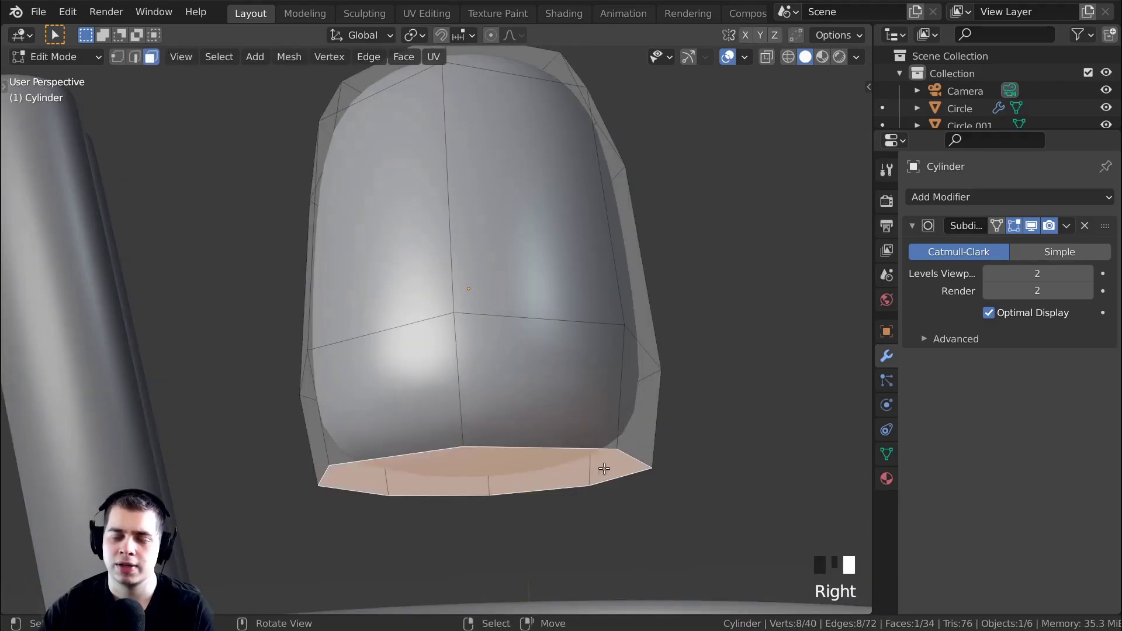
pyautogui.press('i')
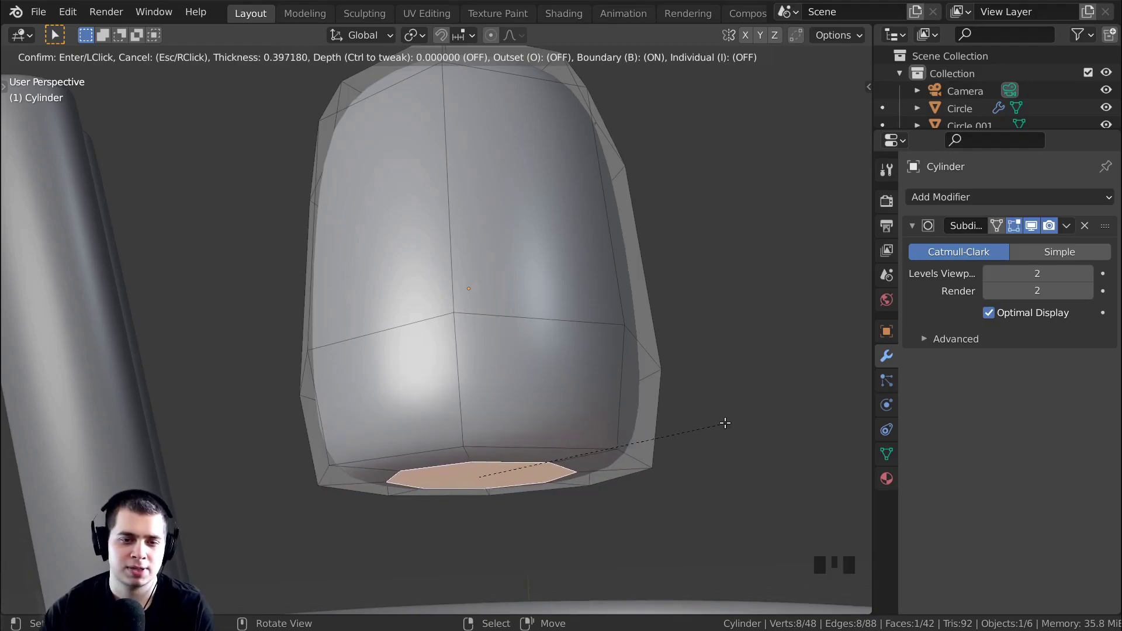
pyautogui.click(727, 423)
pyautogui.press('g')
pyautogui.press('z')
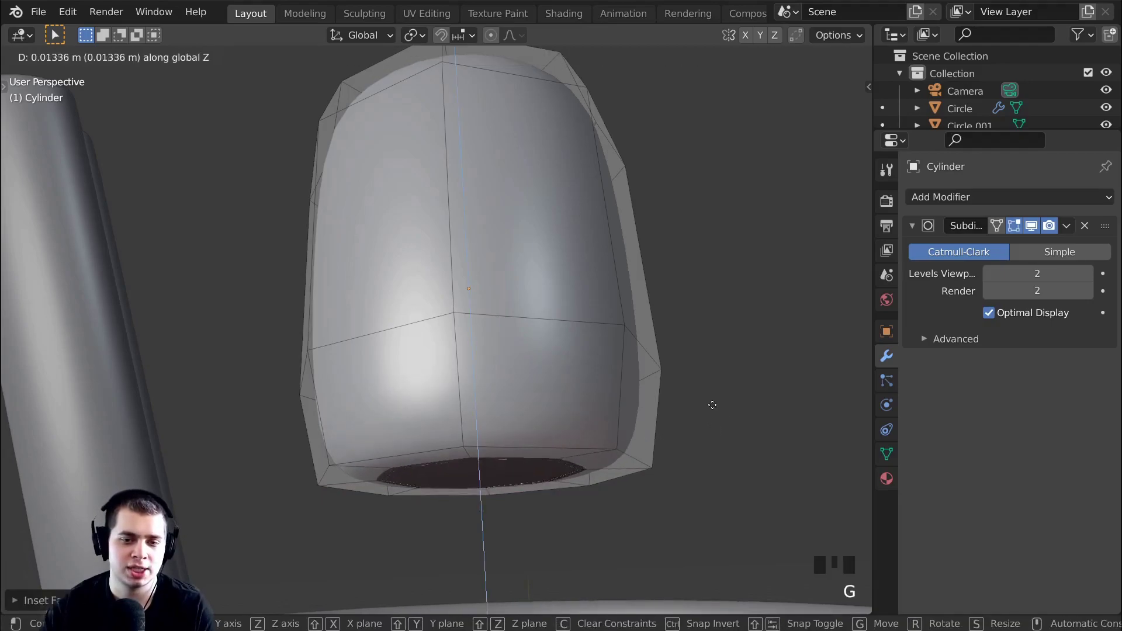
pyautogui.click(722, 354)
pyautogui.press('Tab')
pyautogui.moveTo(636, 416); pyautogui.dragTo(673, 313, button='middle')
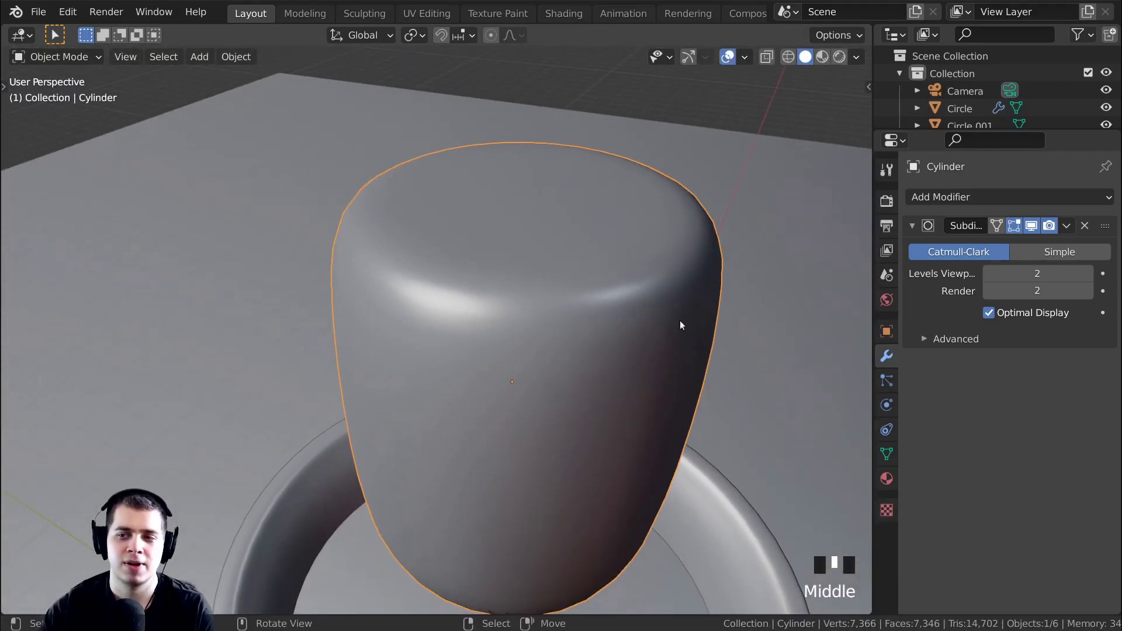
# Scale the marshmallow down to a small size and move it down into the mug's opening
pyautogui.moveTo(613, 269); pyautogui.dragTo(546, 304, button='middle')
pyautogui.scroll(2, 538, 321)
pyautogui.click(523, 316)
pyautogui.press('s')
pyautogui.click(560, 273)
pyautogui.press('g')
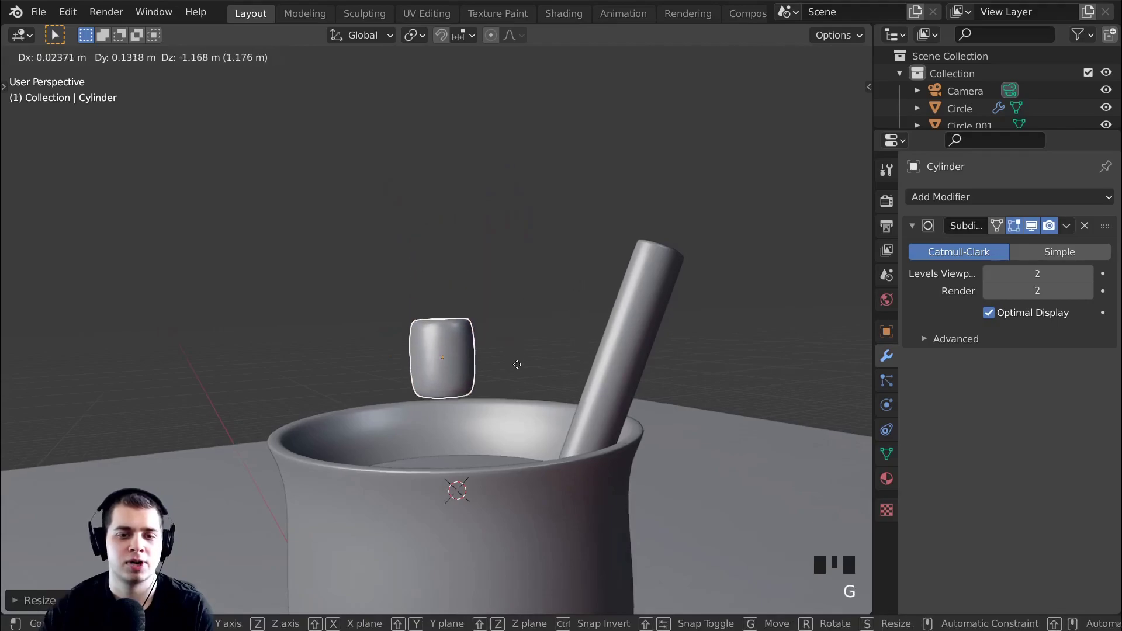
pyautogui.click(531, 447)
# Tip the marshmallow onto its side with free rotation, framing the view on it
pyautogui.press('KP_Decimal')
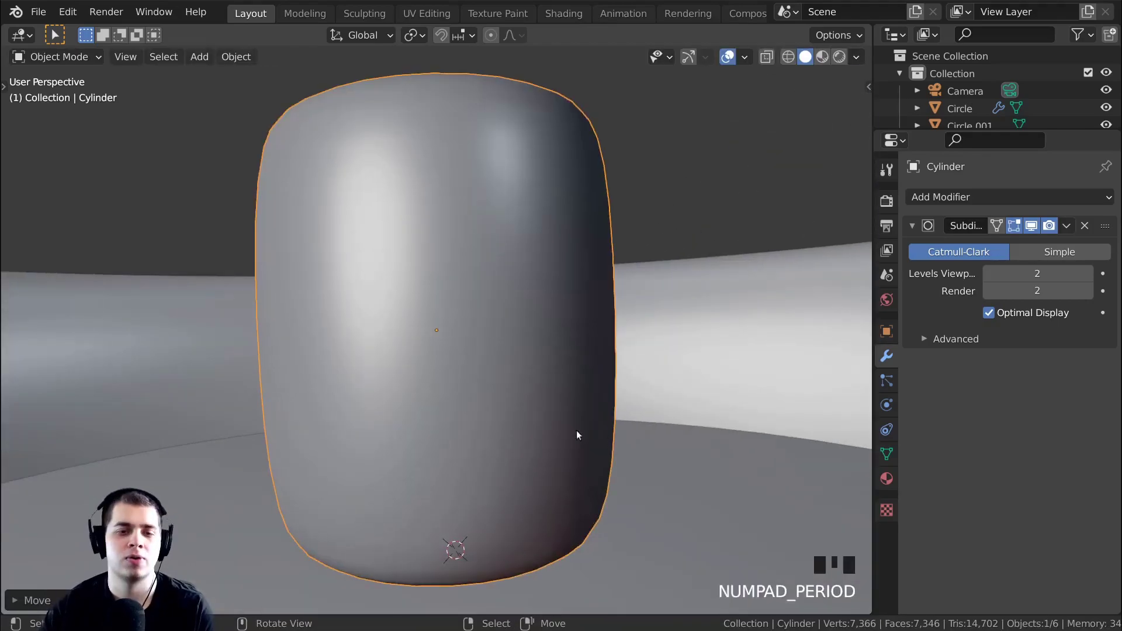
pyautogui.scroll(-3, 531, 450)
pyautogui.press('r')
pyautogui.press('r')
pyautogui.click(662, 459)
pyautogui.keyDown('shift'); pyautogui.moveTo(661, 459); pyautogui.dragTo(635, 309, button='middle'); pyautogui.keyUp('shift')
pyautogui.press('r')
pyautogui.click(636, 353)
# Move the tipped marshmallow onto the liquid surface so it sits partly submerged, and fine-tune its angle
pyautogui.press('g')
pyautogui.click(555, 282)
pyautogui.press('g')
pyautogui.moveTo(555, 282); pyautogui.dragTo(566, 356, button='middle')
pyautogui.press('s')
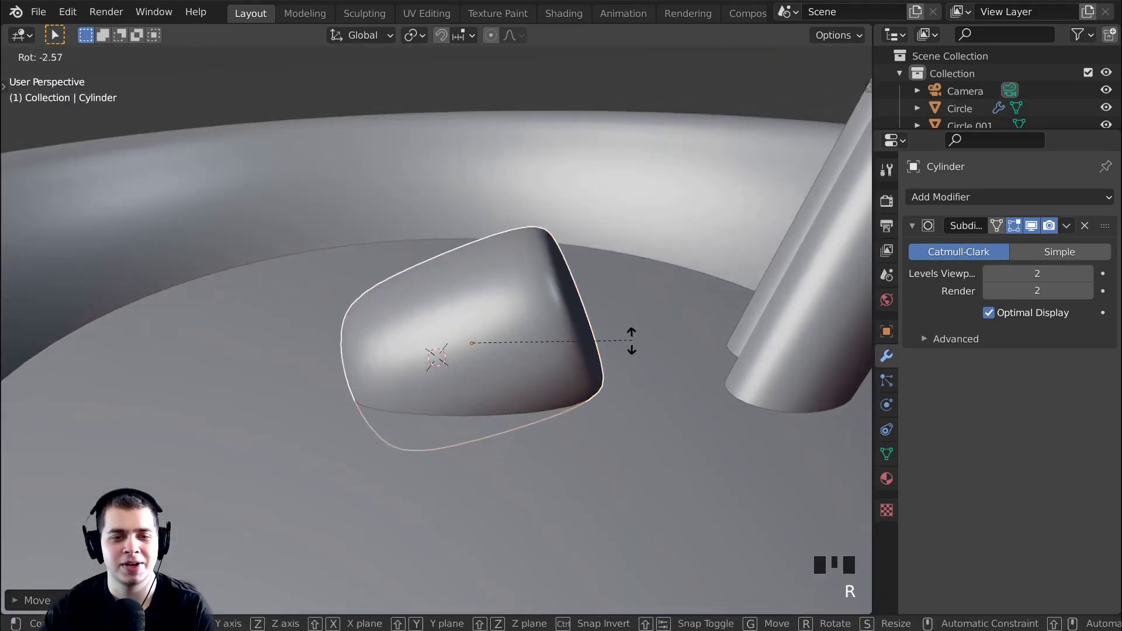
pyautogui.click(631, 336)
# Adjust the marshmallow's size relative to the mug and reposition it on the liquid
pyautogui.moveTo(632, 336); pyautogui.dragTo(533, 471, button='middle')
pyautogui.scroll(-2, 574, 370)
pyautogui.moveTo(574, 371); pyautogui.dragTo(476, 346, button='middle')
pyautogui.press('s')
pyautogui.click(661, 351)
pyautogui.press('g')
pyautogui.click(655, 358)
pyautogui.scroll(2, 578, 333)
pyautogui.moveTo(495, 384); pyautogui.dragTo(525, 370, button='middle')
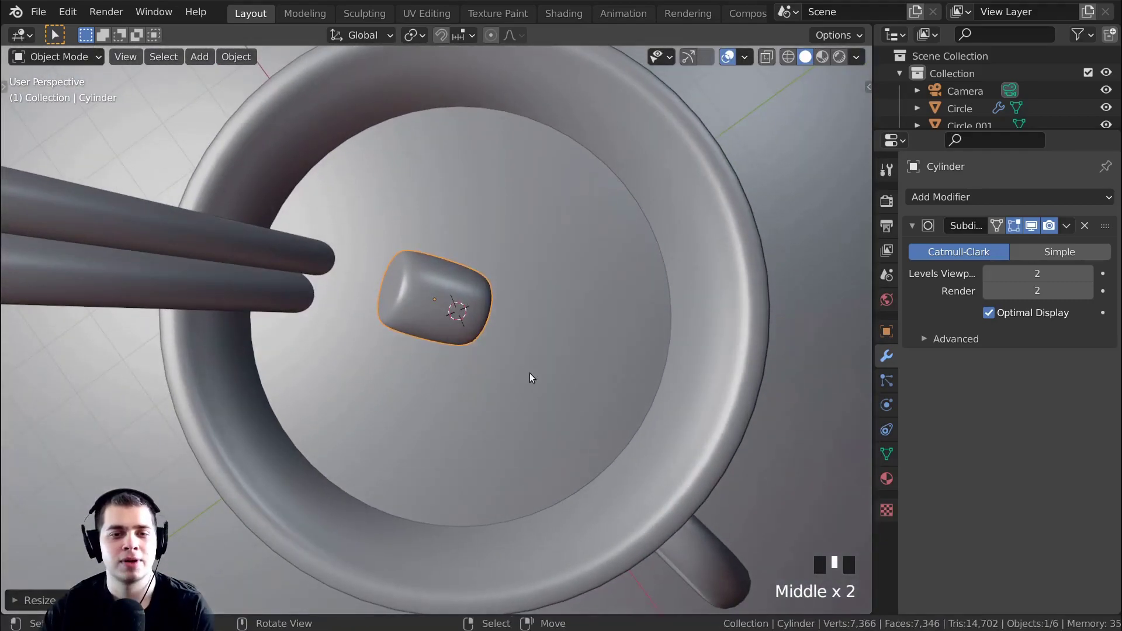
# In top view, move the marshmallow near the mug's centre and rotate it to point toward the cinnamon stick
pyautogui.press('KP_7')
pyautogui.press('g')
pyautogui.click(471, 358)
pyautogui.press('g')
pyautogui.press('r')
pyautogui.click(510, 357)
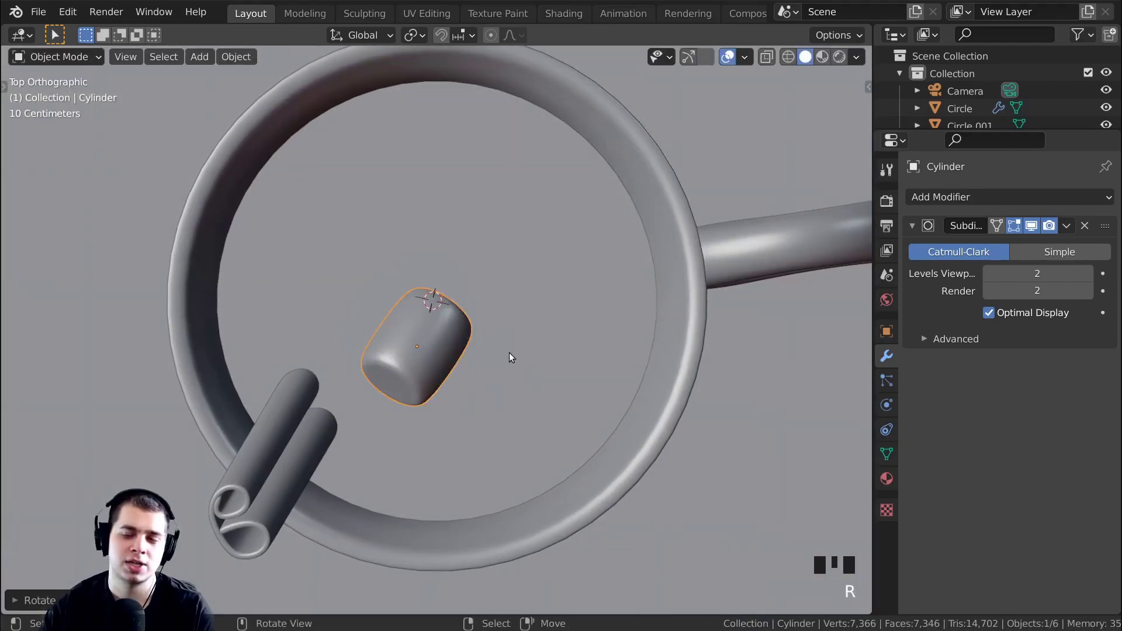
# Duplicate the marshmallow, place the copy just above the first in top view, and rotate it to a different angle
pyautogui.keyDown('shift'); pyautogui.moveTo(515, 328); pyautogui.dragTo(516, 377, button='middle'); pyautogui.keyUp('shift')
pyautogui.hotkey('shift', 'd')
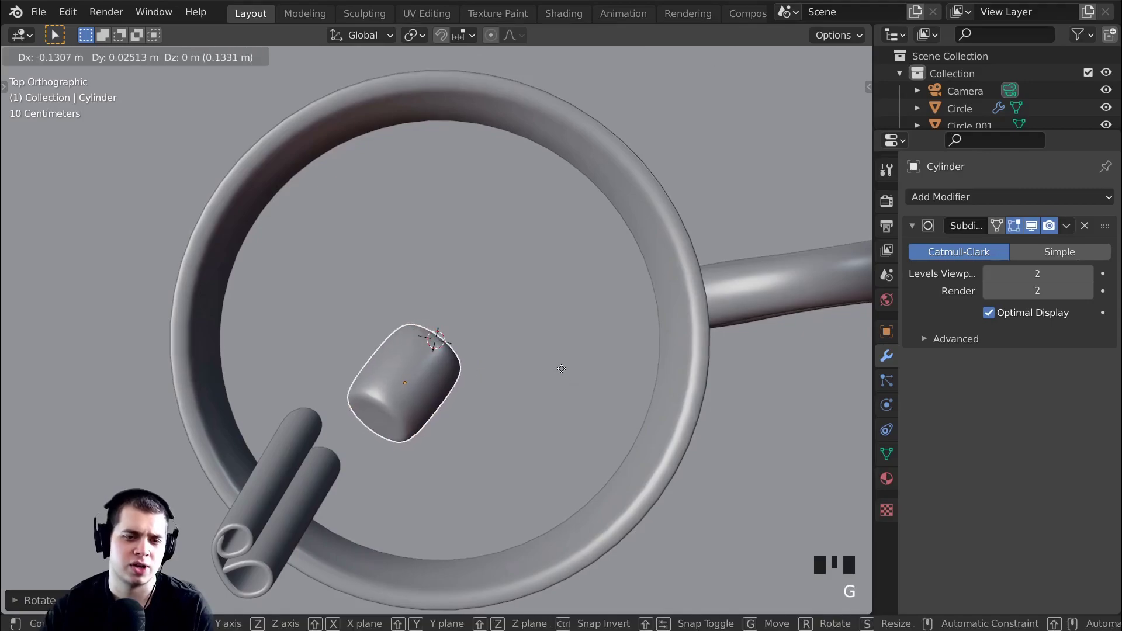
pyautogui.click(556, 351)
pyautogui.press('g')
pyautogui.click(542, 244)
pyautogui.press('r')
pyautogui.click(353, 349)
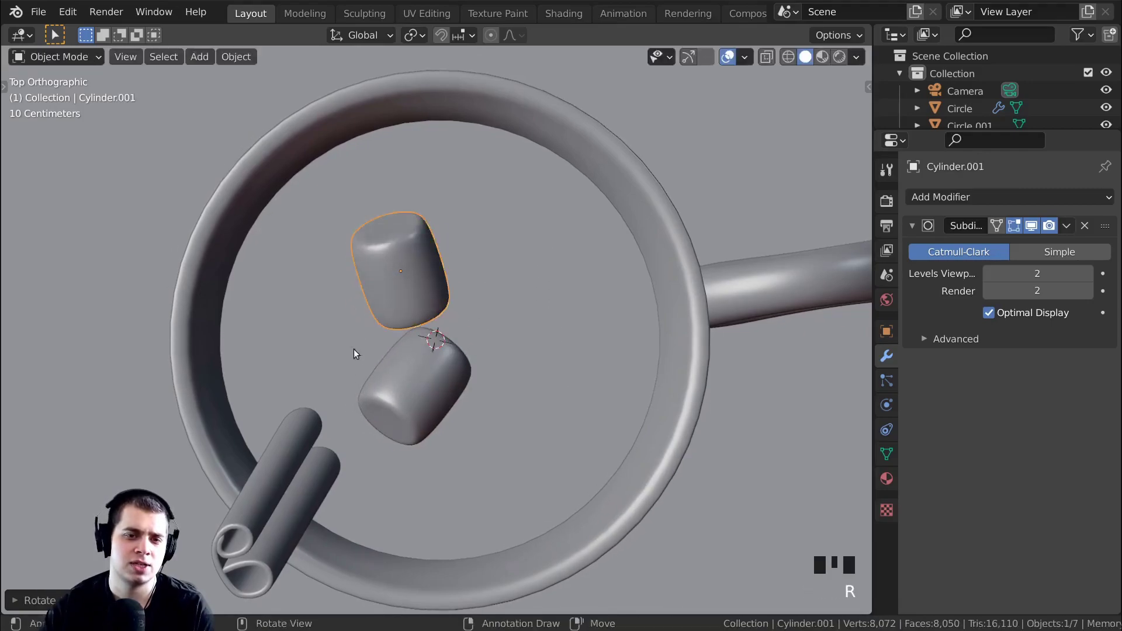
pyautogui.press('g')
pyautogui.click(451, 352)
# Tilt the second marshmallow with free rotation so its side faces upward in top view
pyautogui.scroll(2, 502, 342)
pyautogui.press('r')
pyautogui.press('r')
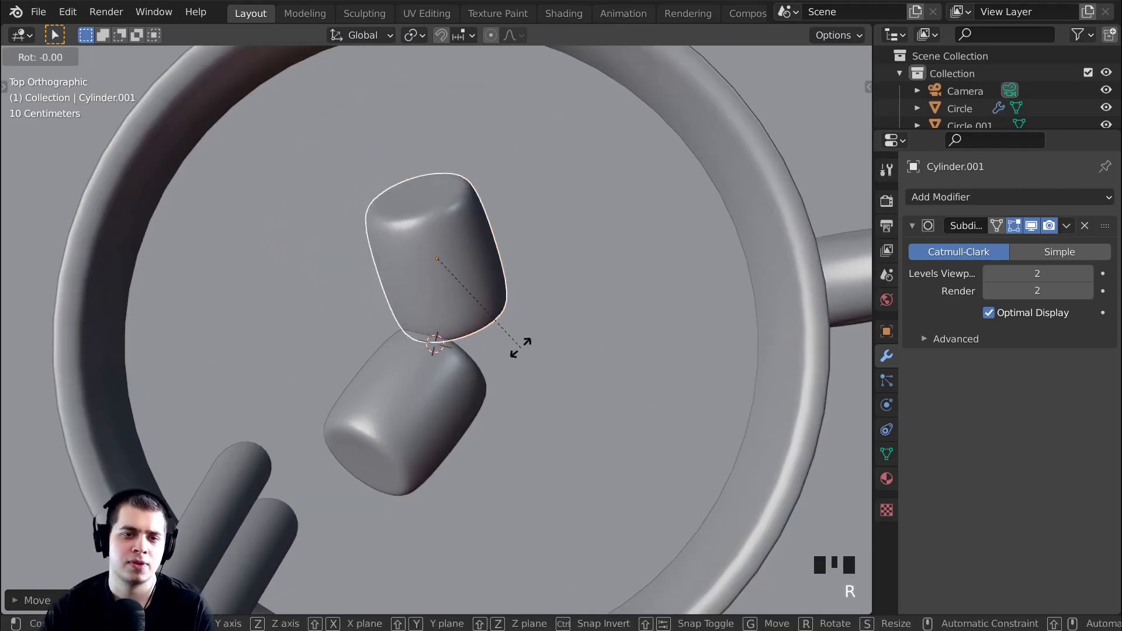
pyautogui.rightClick(507, 332)
pyautogui.moveTo(589, 333); pyautogui.dragTo(589, 333, button='middle')
pyautogui.press('KP_7')
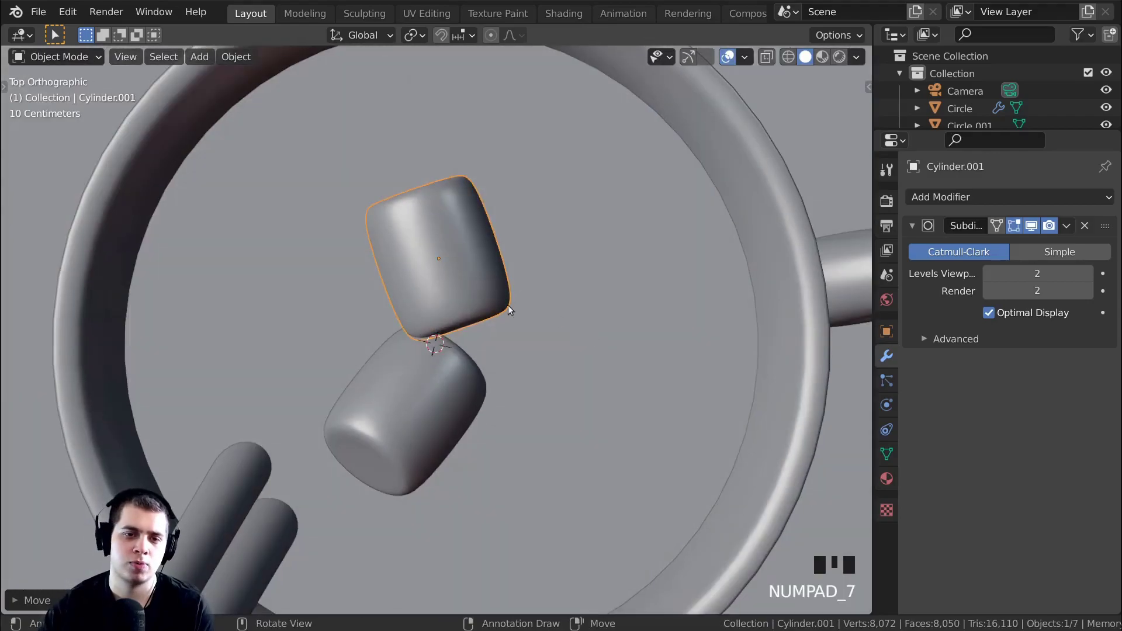
# Duplicate the second marshmallow, rotate the copy roughly sideways, and place it beside the other two toward the mug's handle
pyautogui.hotkey('shift', 'd')
pyautogui.click(612, 444)
pyautogui.press('r')
pyautogui.click(651, 340)
pyautogui.press('g')
pyautogui.click(661, 289)
# Fine-tune the position and rotation of the second and third marshmallows so the three nestle closely together
pyautogui.click(483, 231)
pyautogui.press('g')
pyautogui.rightClick(484, 206)
pyautogui.press('r')
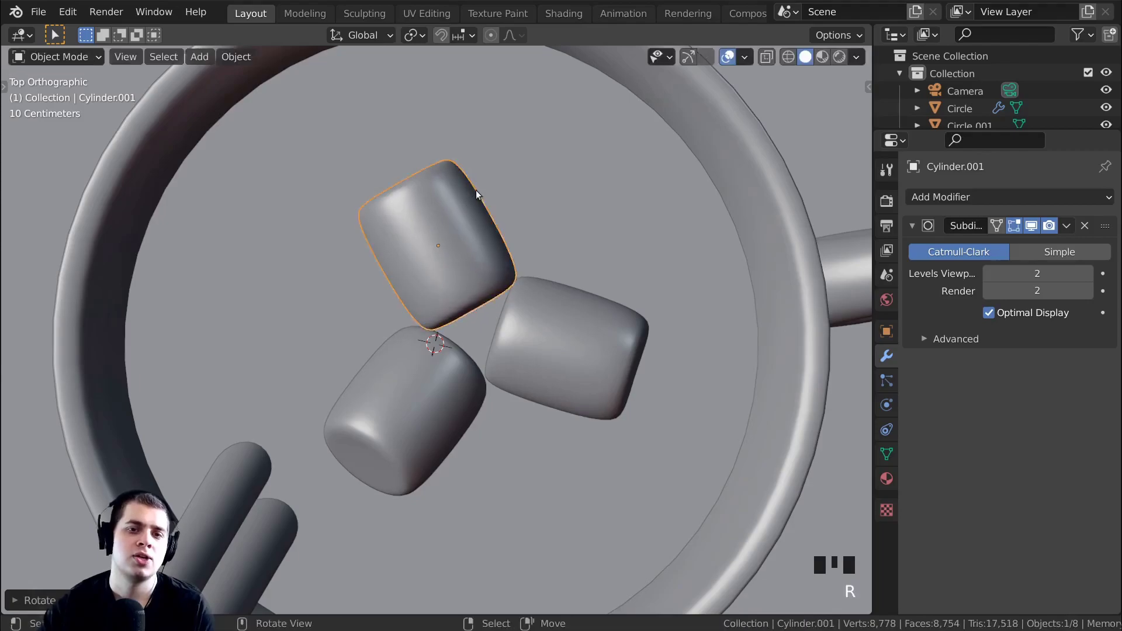
pyautogui.click(476, 191)
pyautogui.click(563, 359)
pyautogui.press('r')
pyautogui.click(603, 329)
# Lower the first marshmallow slightly along the Z axis so it sinks further into the liquid
pyautogui.moveTo(603, 328); pyautogui.dragTo(434, 320, button='middle')
pyautogui.click(435, 320)
pyautogui.press('g')
pyautogui.middleClick(438, 336)
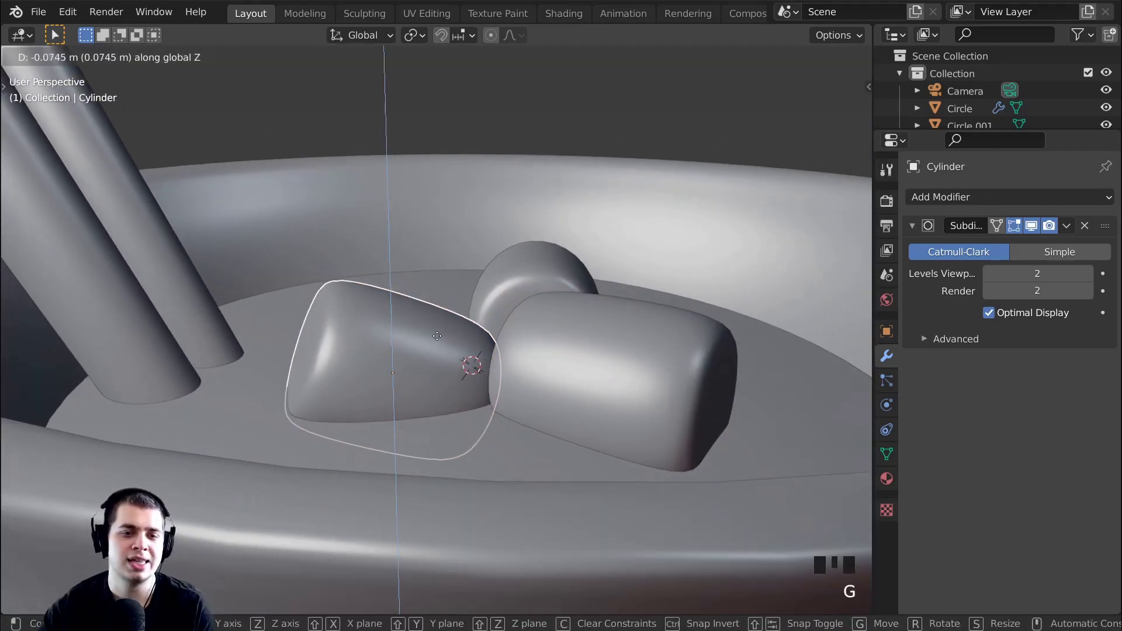
pyautogui.click(437, 336)
# Tilt the third marshmallow with free rotation, adjust its height in the liquid, and check the arrangement from above
pyautogui.rightClick(580, 332)
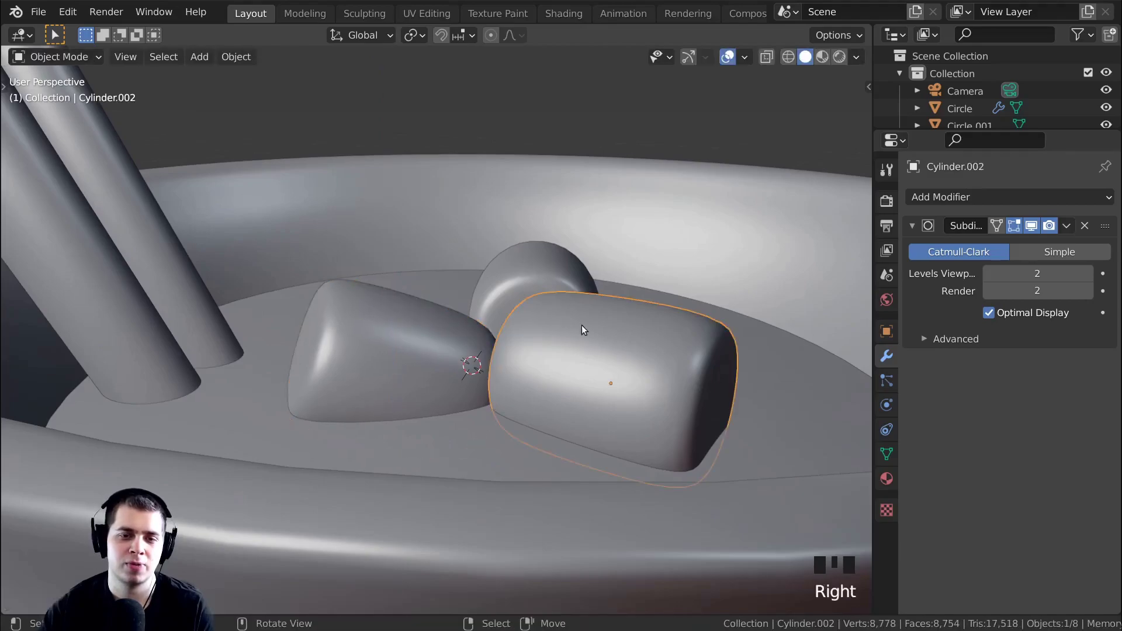
pyautogui.press('r')
pyautogui.press('r')
pyautogui.click(579, 315)
pyautogui.press('g')
pyautogui.click(581, 322)
pyautogui.moveTo(581, 323); pyautogui.dragTo(482, 326, button='middle')
pyautogui.moveTo(529, 374)
pyautogui.mouseDown(button='middle')
pyautogui.moveTo(536, 420)
pyautogui.moveTo(586, 345)
pyautogui.moveTo(528, 359)
pyautogui.moveTo(515, 384)
pyautogui.mouseUp(button='middle')
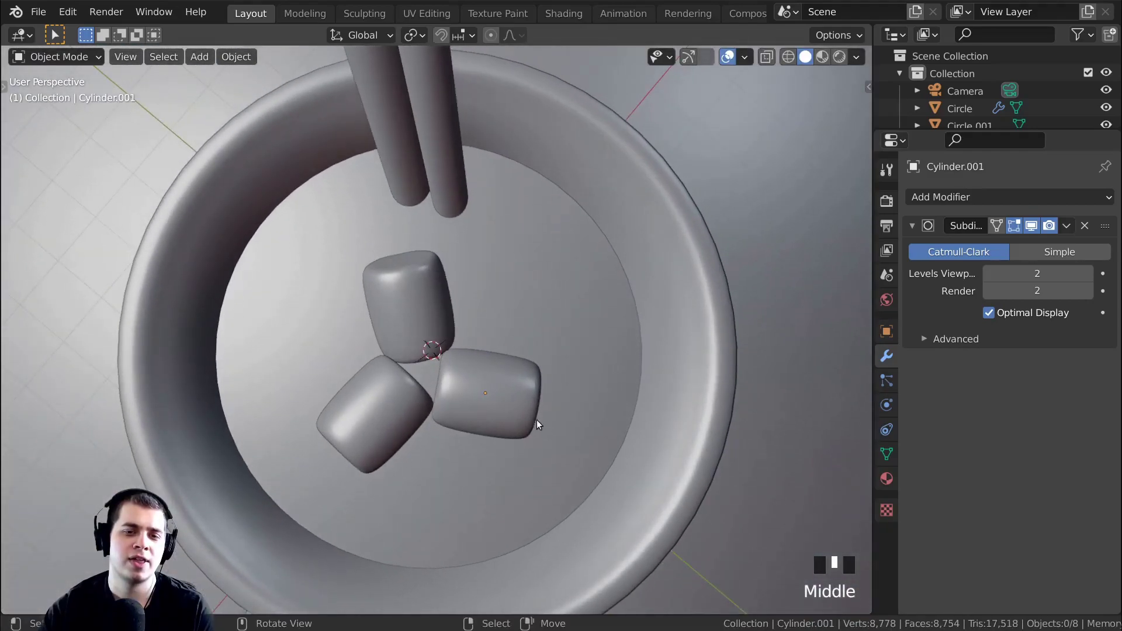
pyautogui.click(537, 420)
pyautogui.press('g')
pyautogui.rightClick(532, 419)
pyautogui.hotkey('alt', 'a')
# Enter Edit Mode on the third marshmallow and move vertices on its upper surface to make it irregular
pyautogui.scroll(2, 570, 346)
pyautogui.rightClick(500, 366)
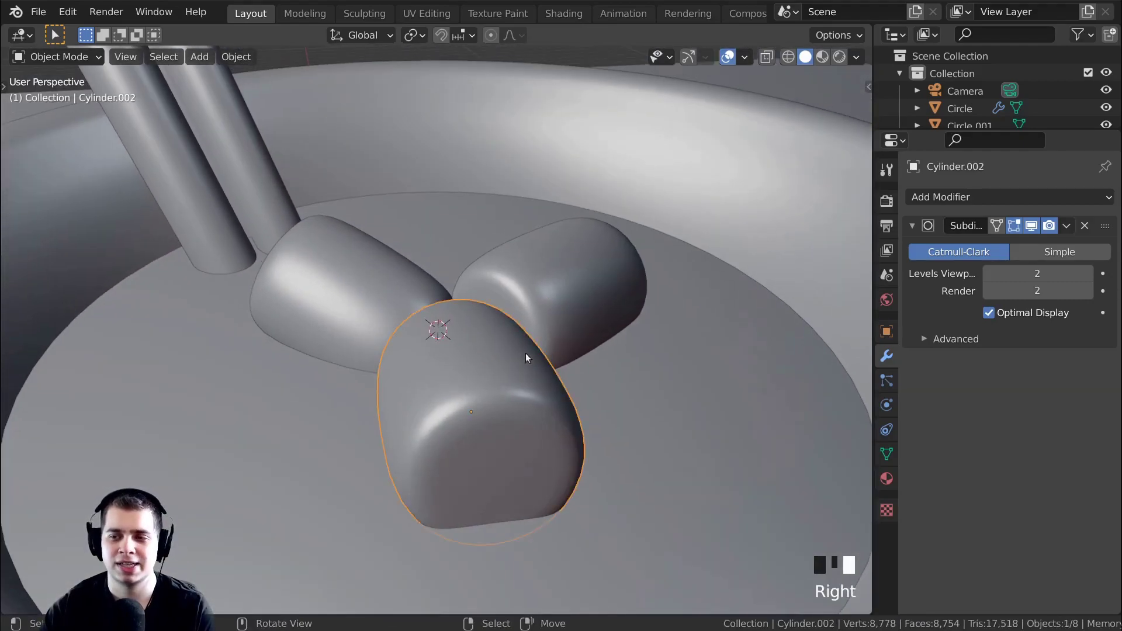
pyautogui.press('Tab')
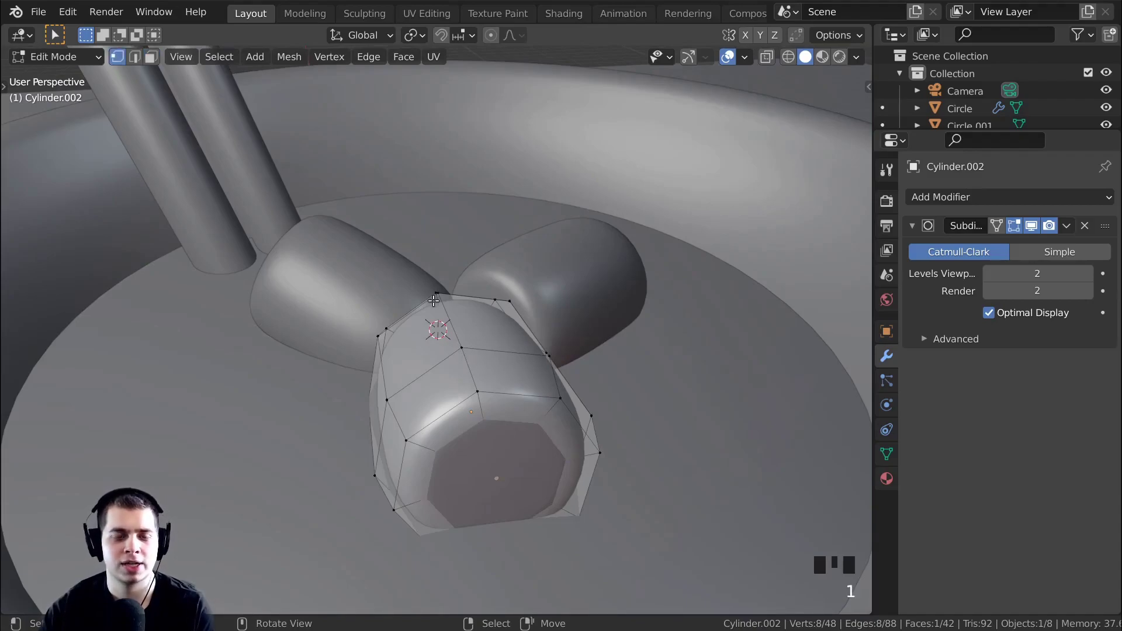
pyautogui.moveTo(453, 318); pyautogui.dragTo(456, 328, button='middle')
pyautogui.keyDown('alt'); pyautogui.click(526, 334); pyautogui.keyUp('alt')
pyautogui.press('g')
pyautogui.click(450, 381)
pyautogui.press('g')
pyautogui.click(420, 357)
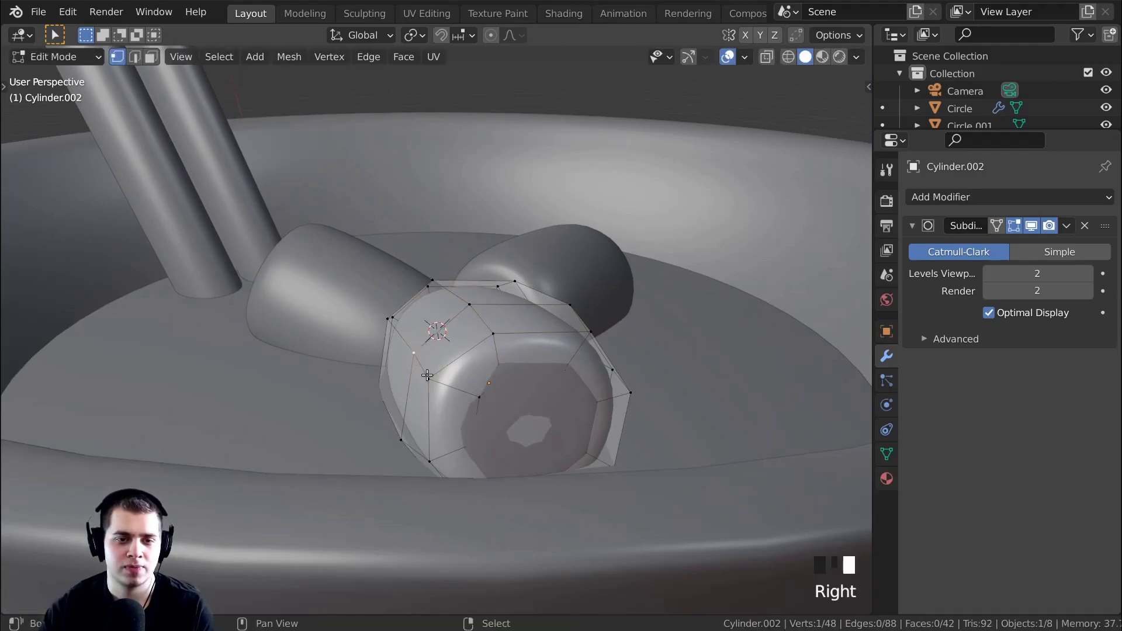
# Move two neighbouring vertices on the third marshmallow's near edge and one on its opposite side to dent its shape
pyautogui.keyDown('shift'); pyautogui.rightClick(426, 376); pyautogui.keyUp('shift')
pyautogui.press('g')
pyautogui.click(415, 377)
pyautogui.moveTo(412, 377); pyautogui.dragTo(413, 391, button='middle')
pyautogui.press('g')
pyautogui.click(418, 392)
pyautogui.rightClick(606, 357)
pyautogui.press('g')
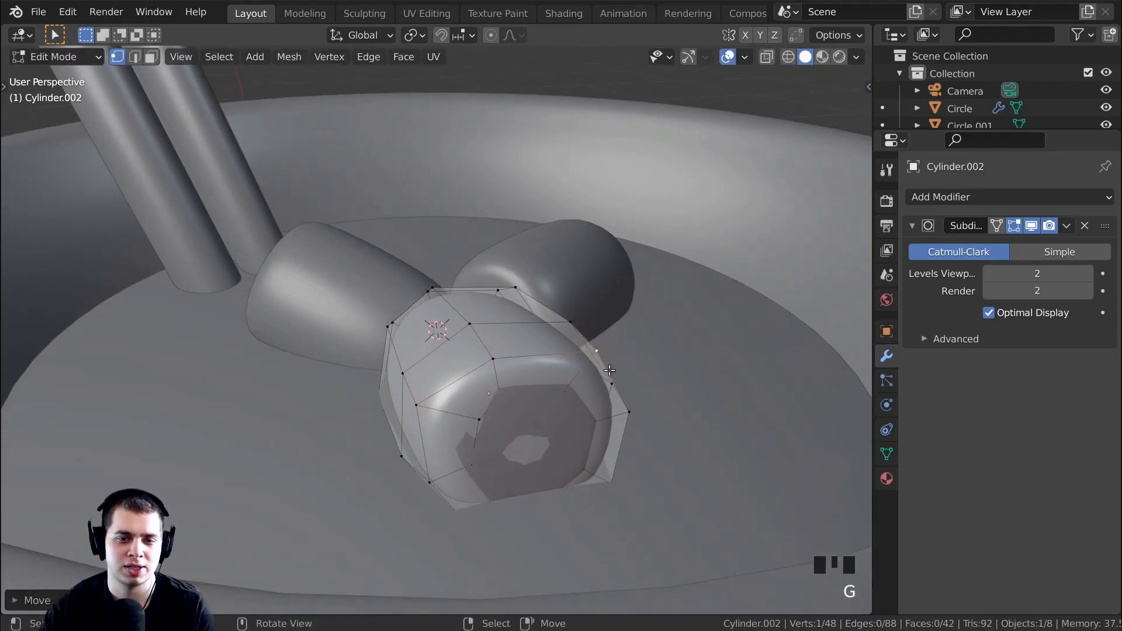
# Compare the third marshmallow's reshaped surface in Object Mode and Edit Mode
pyautogui.press('Tab')
pyautogui.rightClick(638, 422)
pyautogui.press('Tab')
pyautogui.press('Tab')
pyautogui.rightClick(592, 416)
pyautogui.press('Tab')
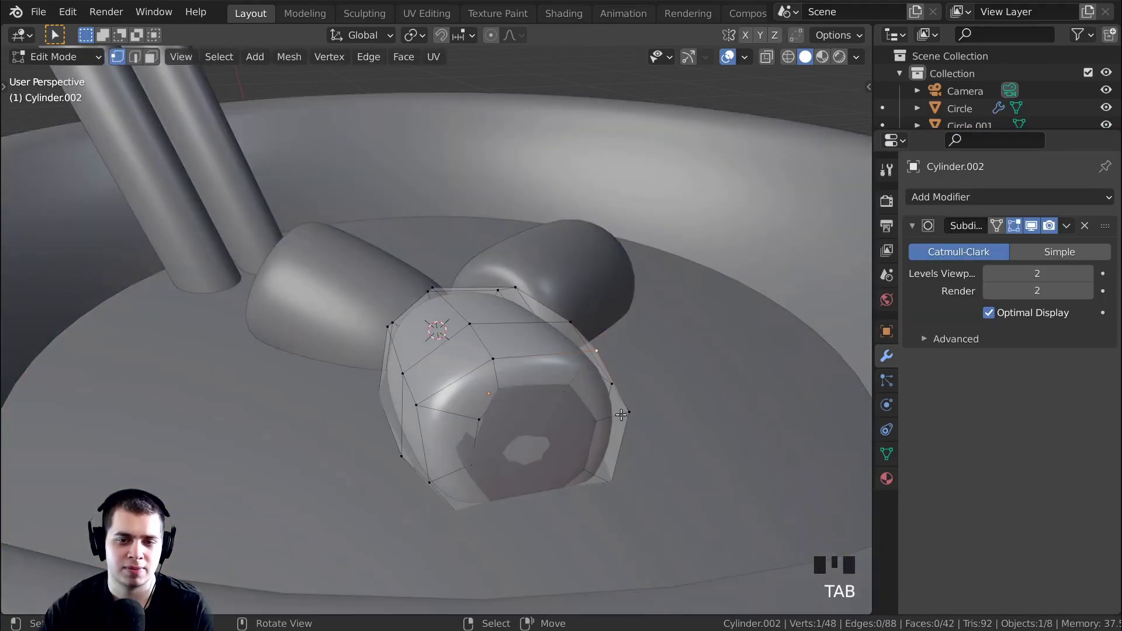
pyautogui.press('Tab')
# Enter Edit Mode on the second marshmallow, move vertices near its end to make it irregular, and return to Object Mode
pyautogui.moveTo(621, 414); pyautogui.dragTo(513, 384, button='middle')
pyautogui.rightClick(528, 429)
pyautogui.press('Tab')
pyautogui.moveTo(513, 385); pyautogui.dragTo(507, 387, button='right')
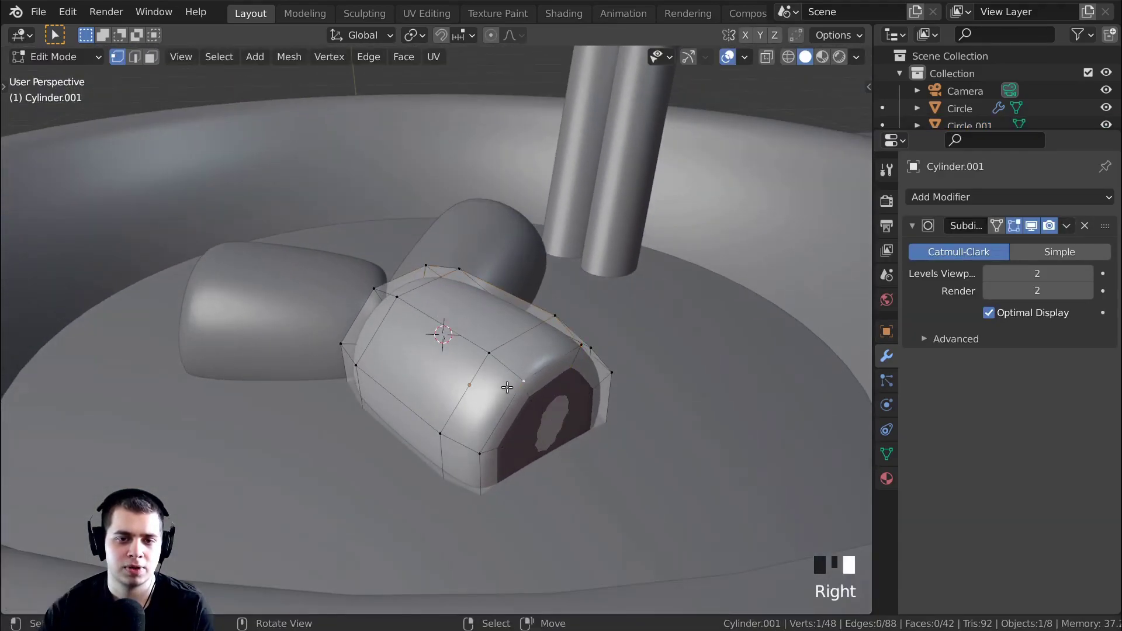
pyautogui.press('g')
pyautogui.moveTo(463, 447); pyautogui.dragTo(483, 435, button='middle')
pyautogui.click(433, 400)
pyautogui.press('g')
pyautogui.click(421, 388)
pyautogui.press('Tab')
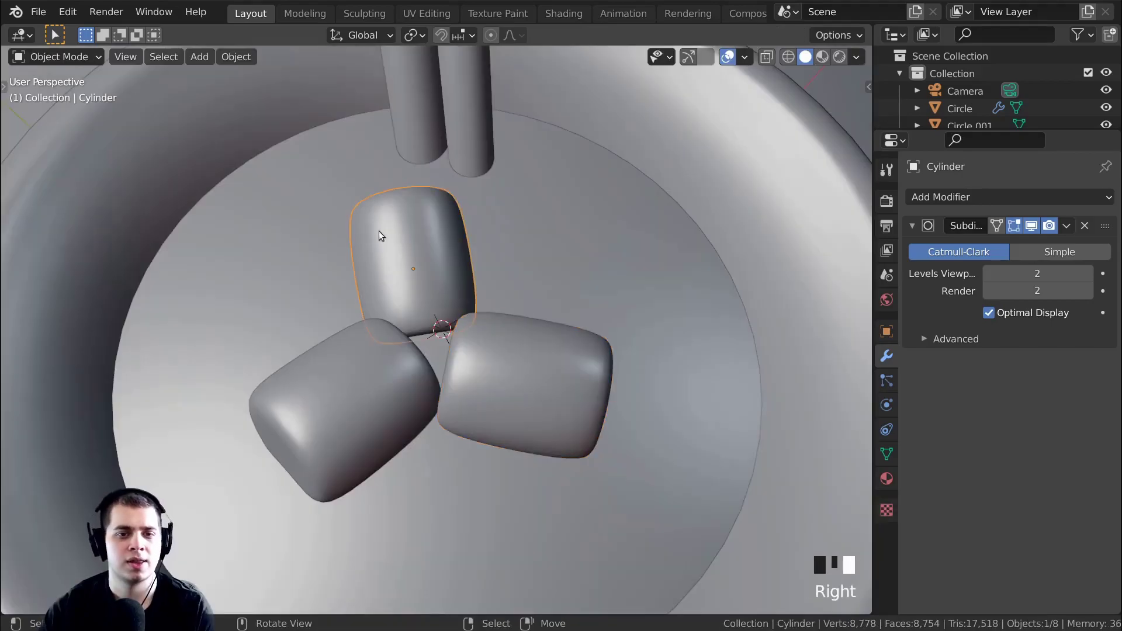
# Inspect the three marshmallows in the mug from the side and from above
pyautogui.moveTo(379, 230); pyautogui.dragTo(552, 216, button='middle')
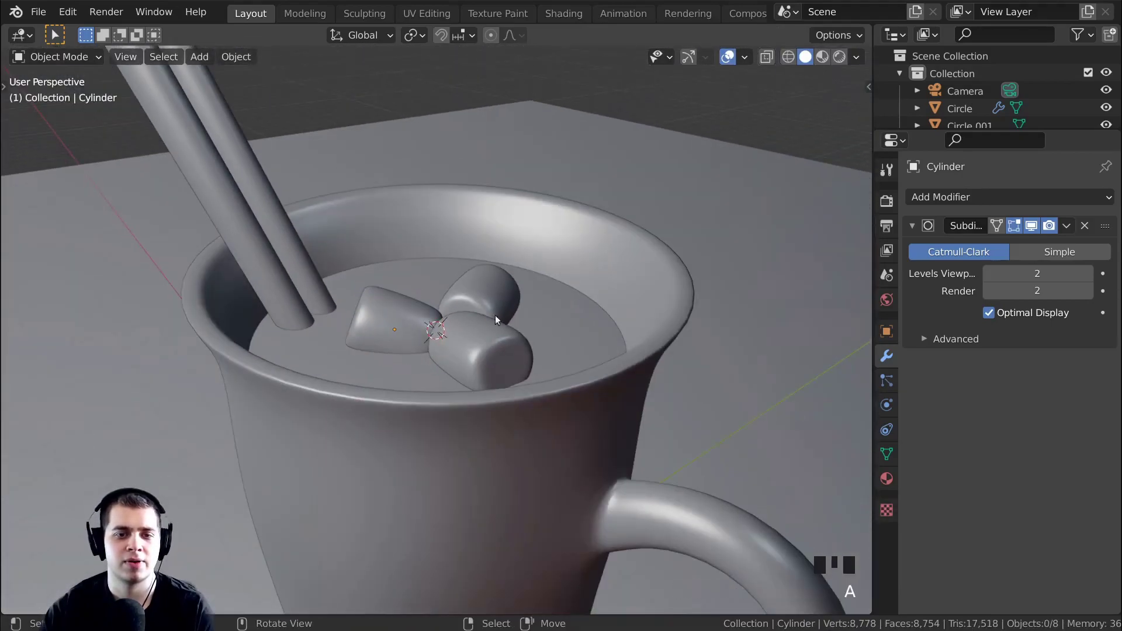
pyautogui.moveTo(495, 314); pyautogui.dragTo(479, 377, button='middle')
pyautogui.scroll(3, 512, 350)
pyautogui.scroll(-4, 497, 335)
pyautogui.moveTo(496, 335); pyautogui.dragTo(595, 445, button='middle')
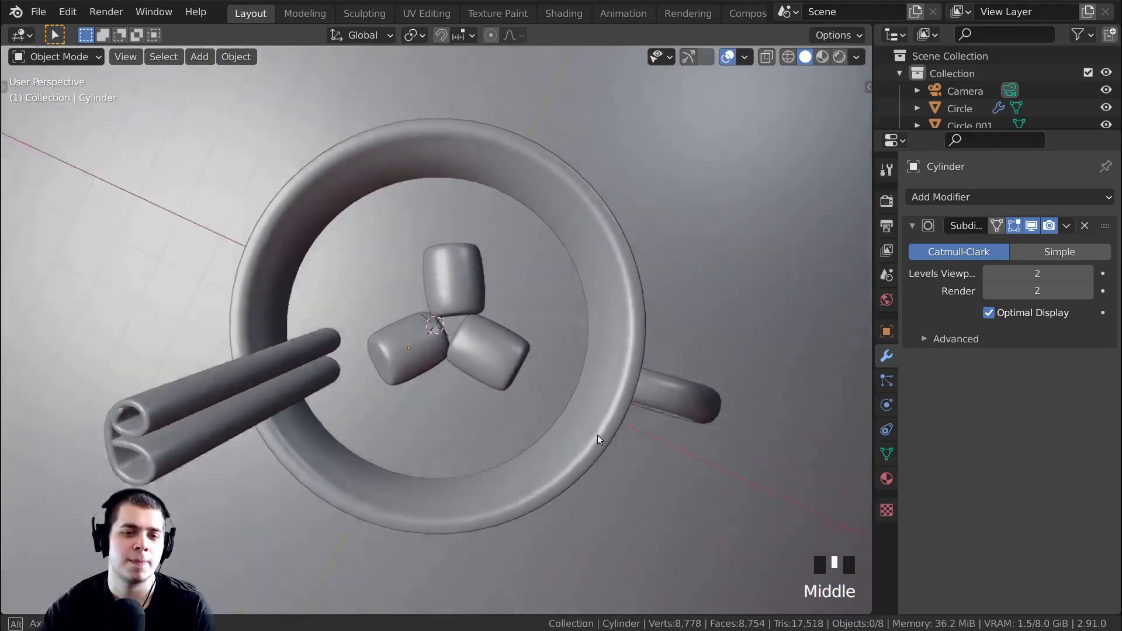
pyautogui.scroll(-5, 534, 407)
pyautogui.scroll(4, 450, 283)
# Select all three marshmallows and move them together to adjust how they sit in the liquid
pyautogui.rightClick(451, 282)
pyautogui.keyDown('shift'); pyautogui.rightClick(451, 359); pyautogui.keyUp('shift')
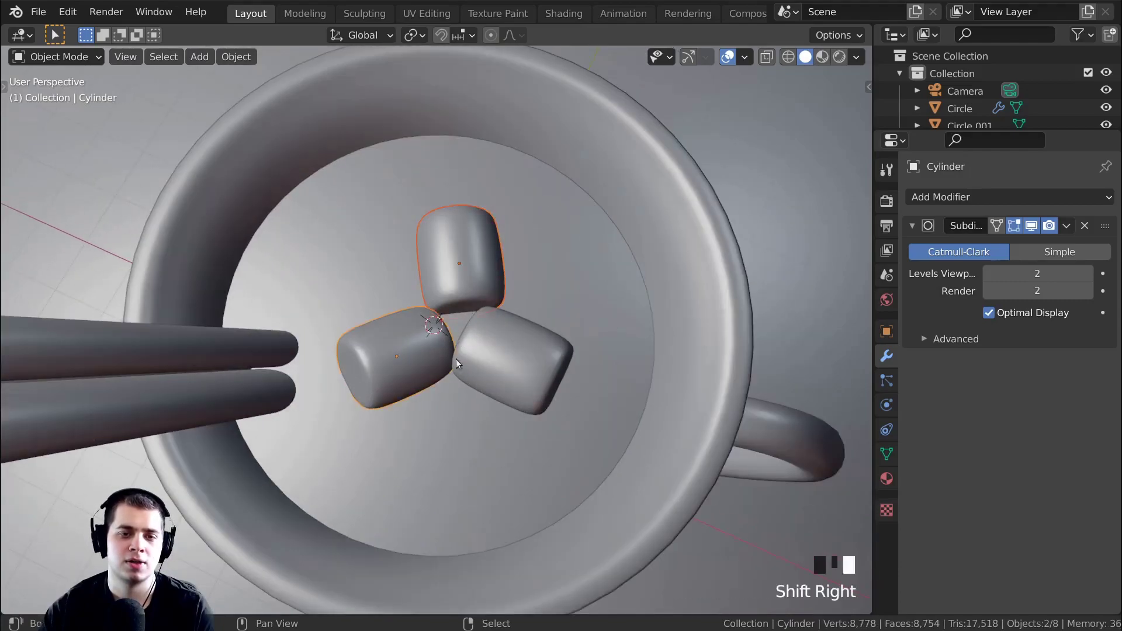
pyautogui.keyDown('shift'); pyautogui.rightClick(518, 357); pyautogui.keyUp('shift')
pyautogui.press('g')
pyautogui.moveTo(515, 374); pyautogui.dragTo(514, 275, button='middle')
pyautogui.press('g')
# In camera view, scale the three marshmallows down slightly as a group, reposition them on the liquid, and deselect everything
pyautogui.press('KP_0')
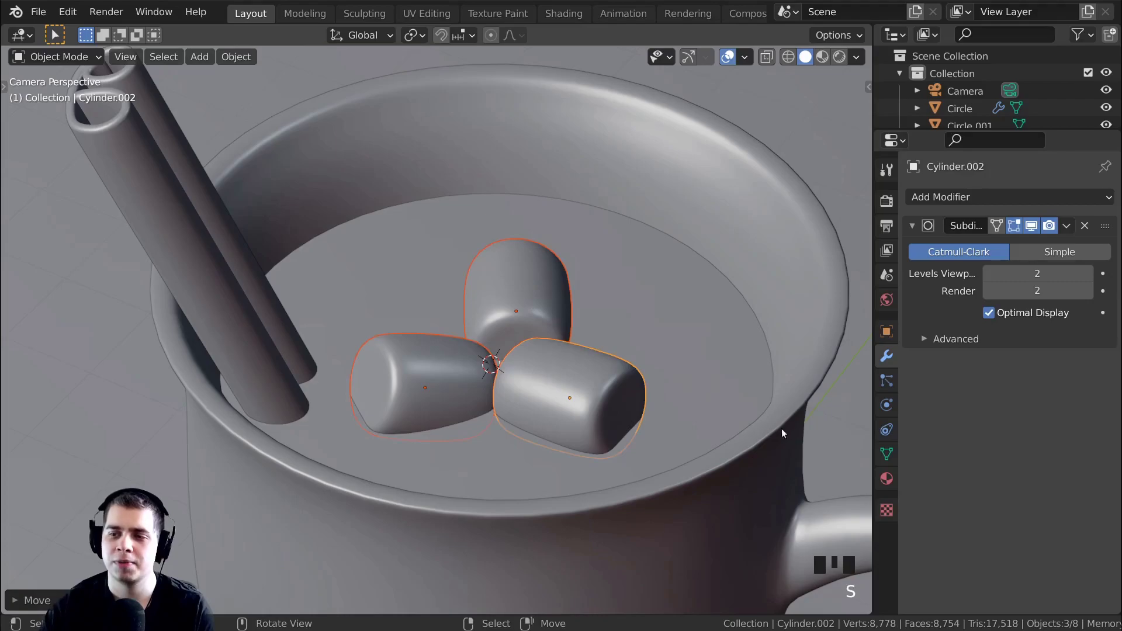
pyautogui.keyDown('shift'); pyautogui.moveTo(786, 429); pyautogui.dragTo(737, 447, button='middle'); pyautogui.keyUp('shift')
pyautogui.press('s')
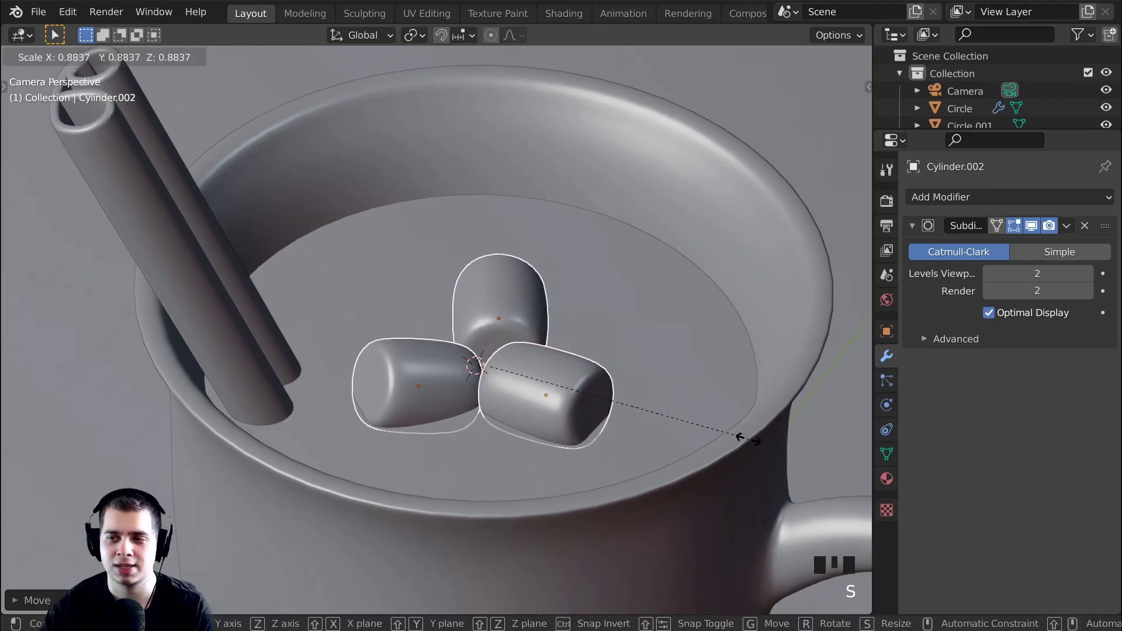
pyautogui.press('g')
pyautogui.click(731, 435)
pyautogui.press('g')
pyautogui.hotkey('alt', 'a')
pyautogui.scroll(-5, 570, 395)
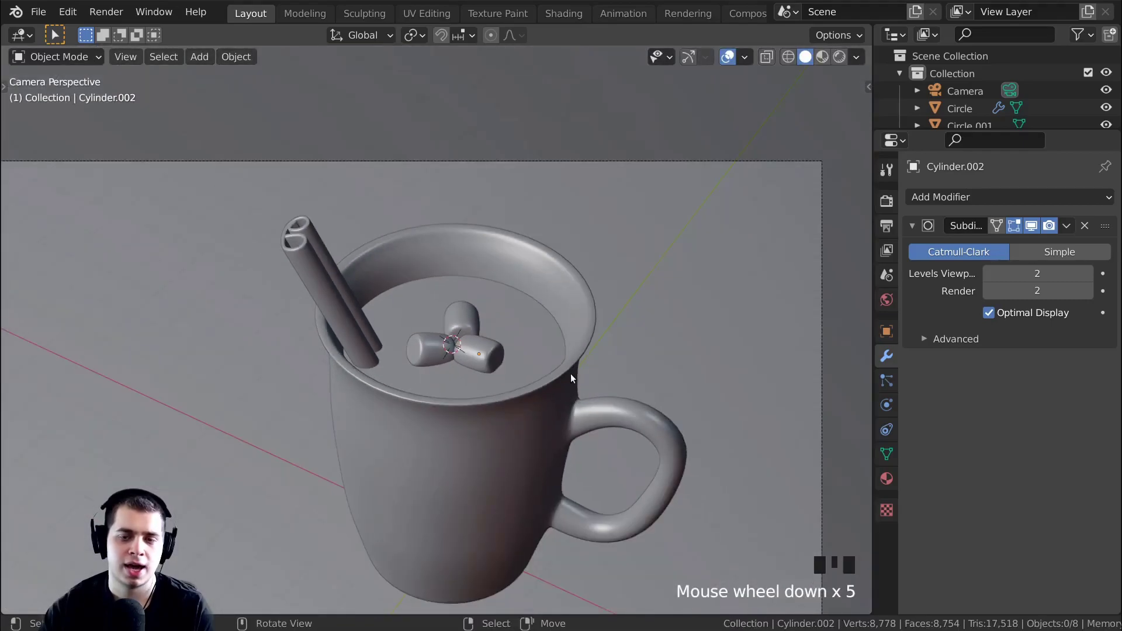
# Select the marshmallows in the top orthographic view, shift them together within the mug, and save the file
pyautogui.press('KP_7')
pyautogui.keyDown('shift'); pyautogui.rightClick(436, 352); pyautogui.keyUp('shift')
pyautogui.keyDown('shift'); pyautogui.rightClick(429, 307); pyautogui.keyUp('shift')
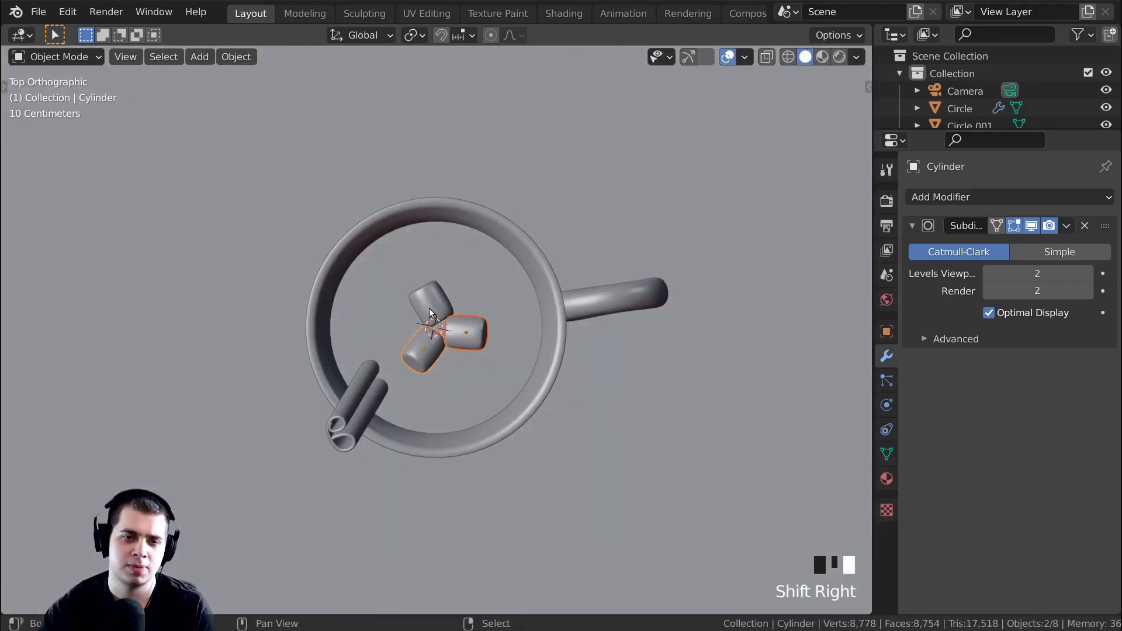
pyautogui.press('g')
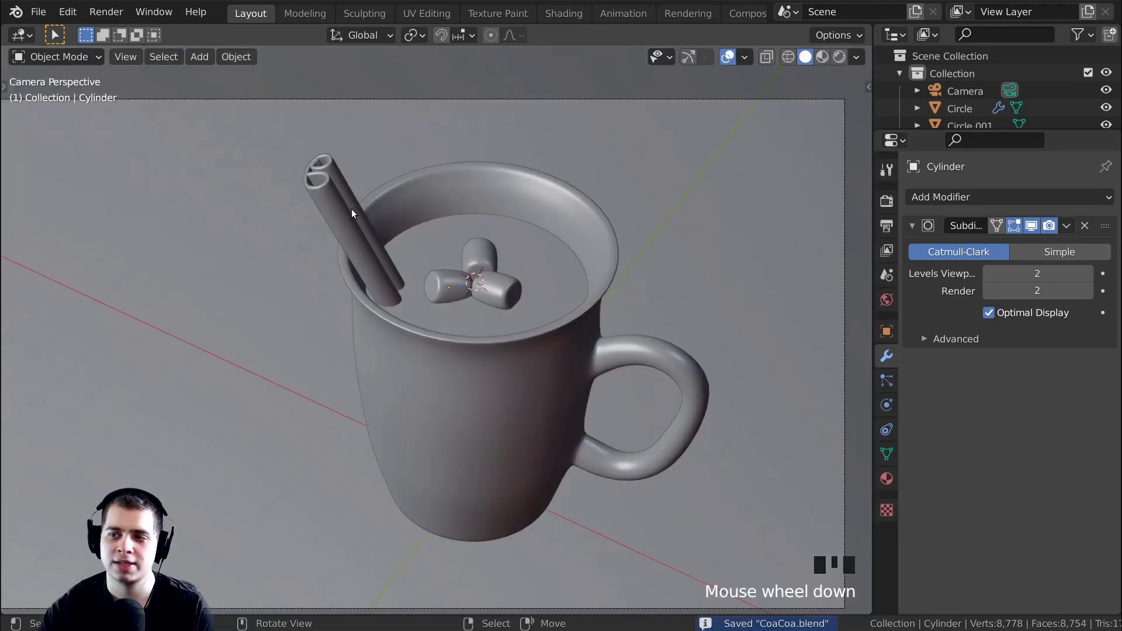
# Scale the cinnamon stick down slightly in camera view and move it against the mug's inner rim
pyautogui.rightClick(352, 210)
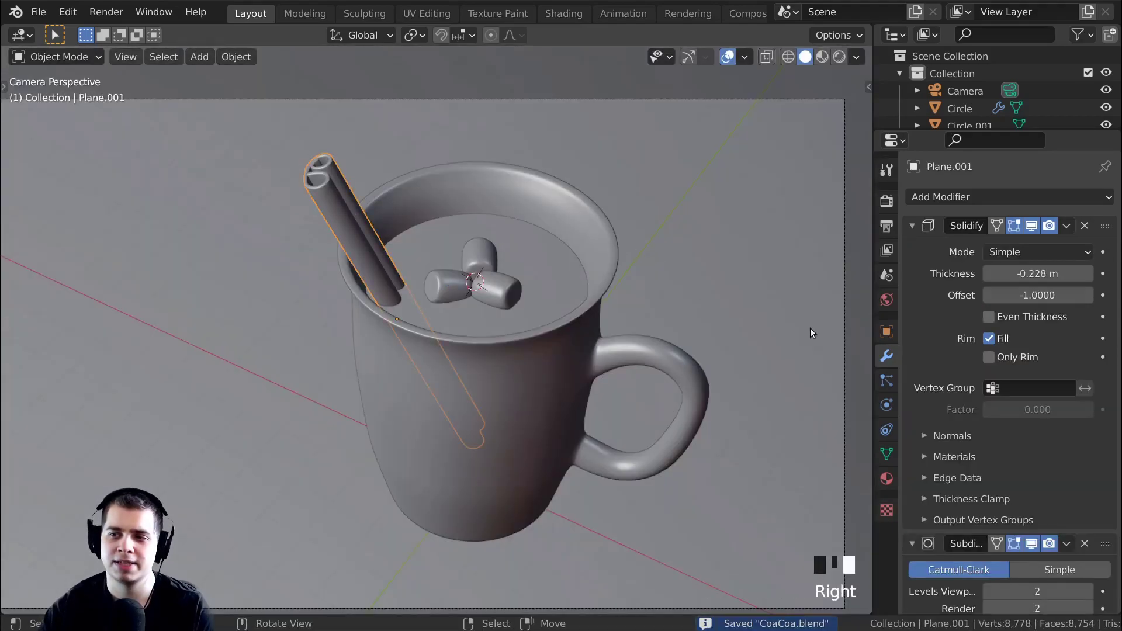
pyautogui.scroll(2, 713, 299)
pyautogui.press('s')
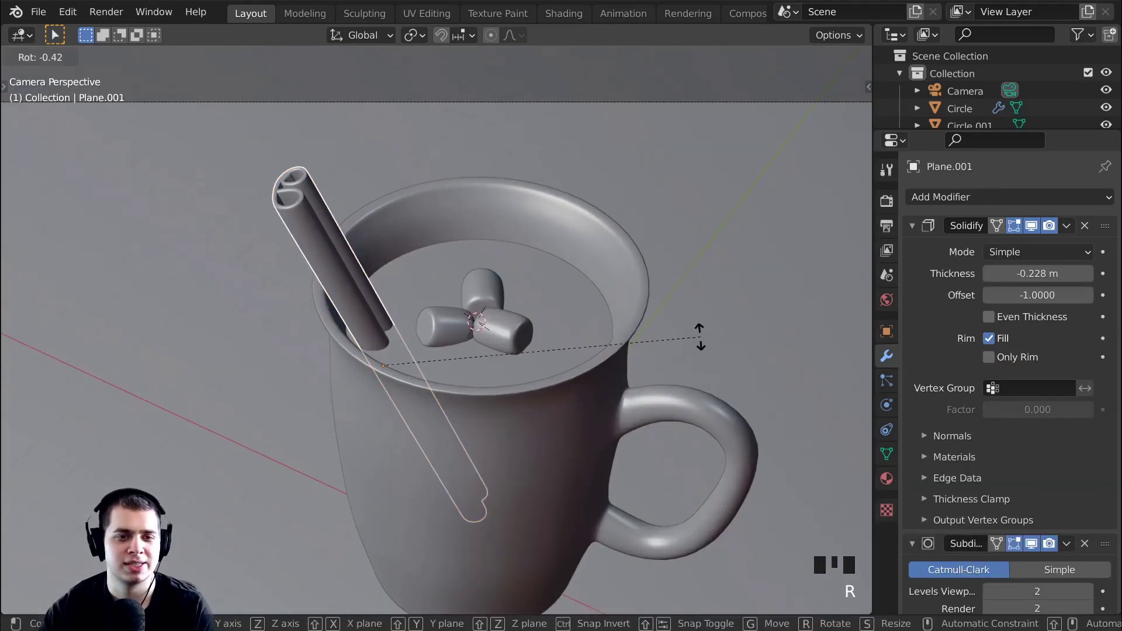
pyautogui.click(660, 311)
pyautogui.press('g')
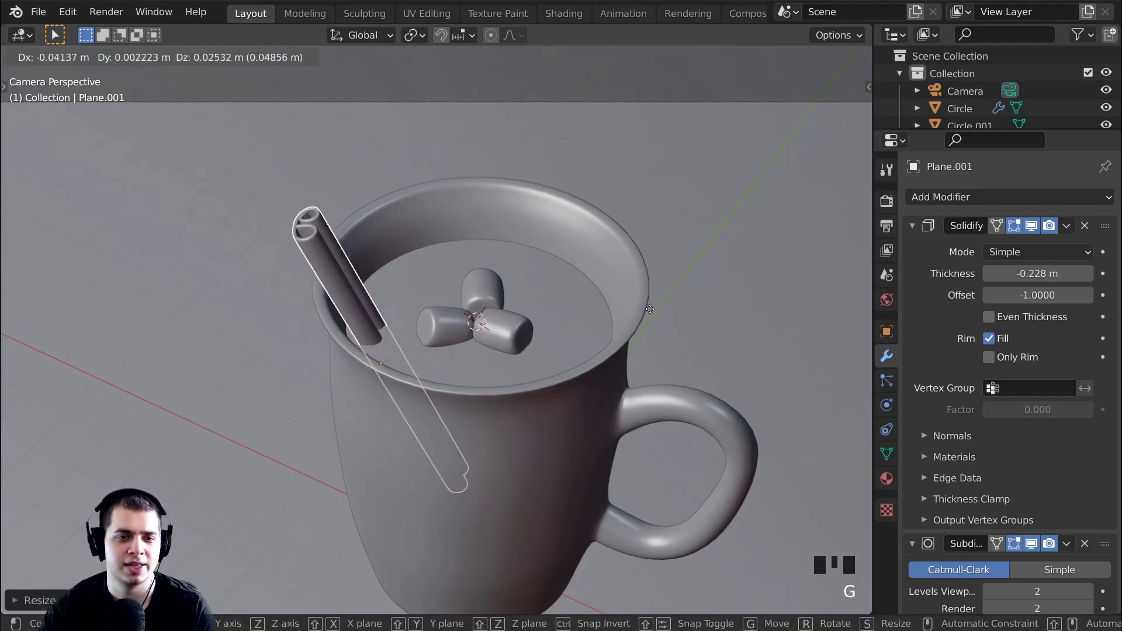
pyautogui.click(640, 293)
# Rotate the cinnamon stick freely with trackball rotation to adjust its lean against the rim
pyautogui.press('r')
pyautogui.press('r')
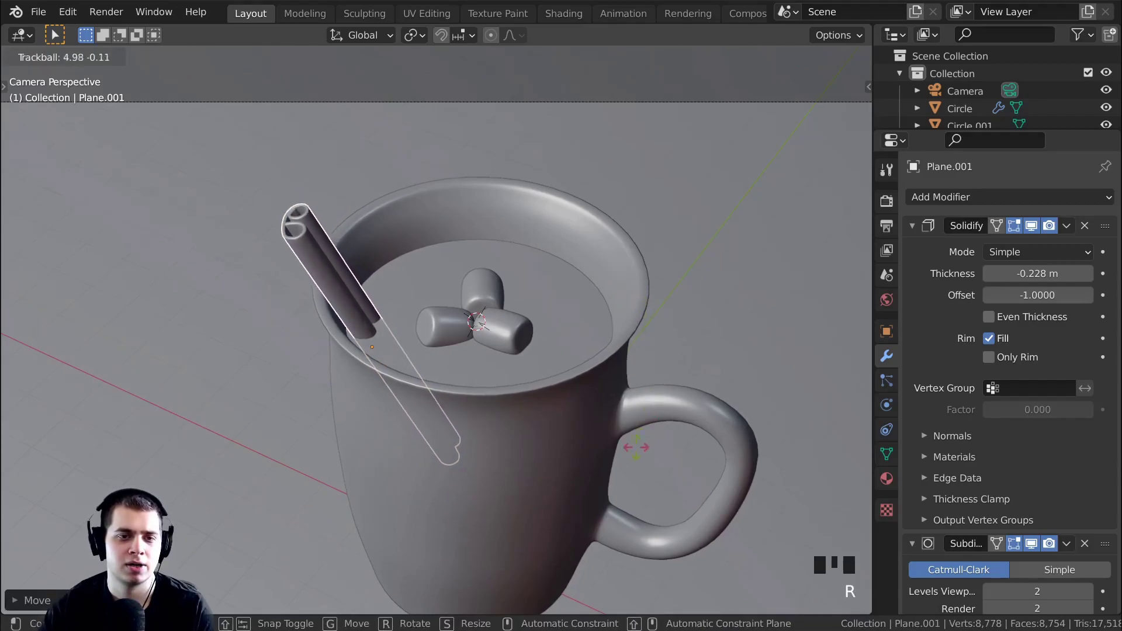
pyautogui.click(562, 436)
pyautogui.scroll(-2, 562, 435)
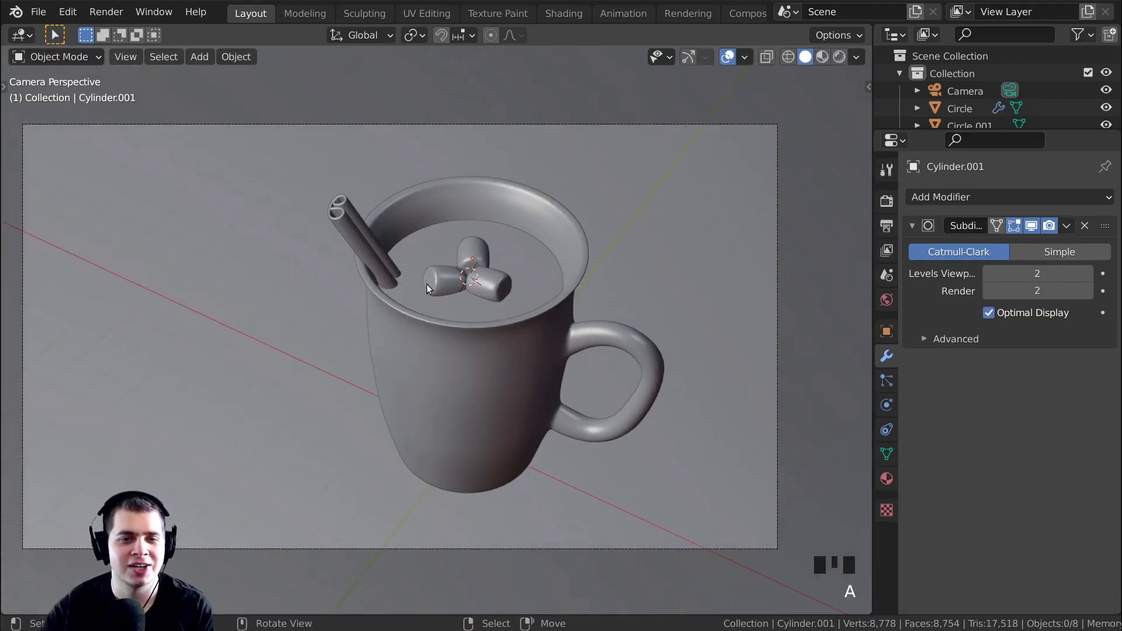
# Reset the 3D cursor to the world origin at the base of the mug
pyautogui.keyDown('shift'); pyautogui.moveTo(367, 178); pyautogui.dragTo(411, 195, button='middle'); pyautogui.keyUp('shift')
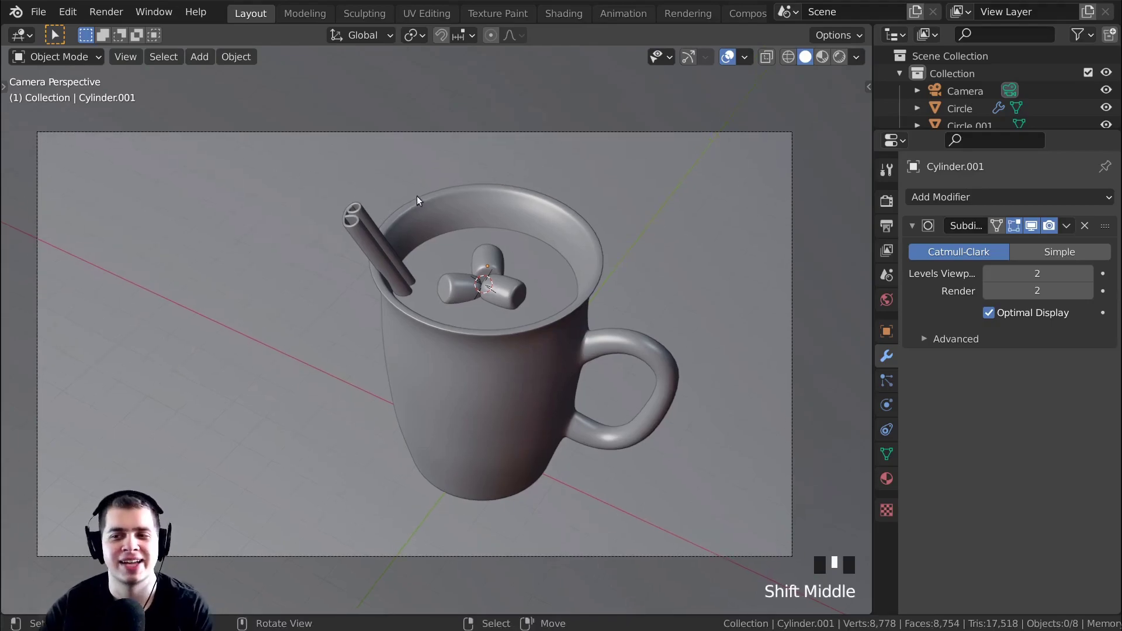
pyautogui.scroll(-3, 431, 271)
pyautogui.moveTo(431, 271); pyautogui.dragTo(453, 261, button='middle')
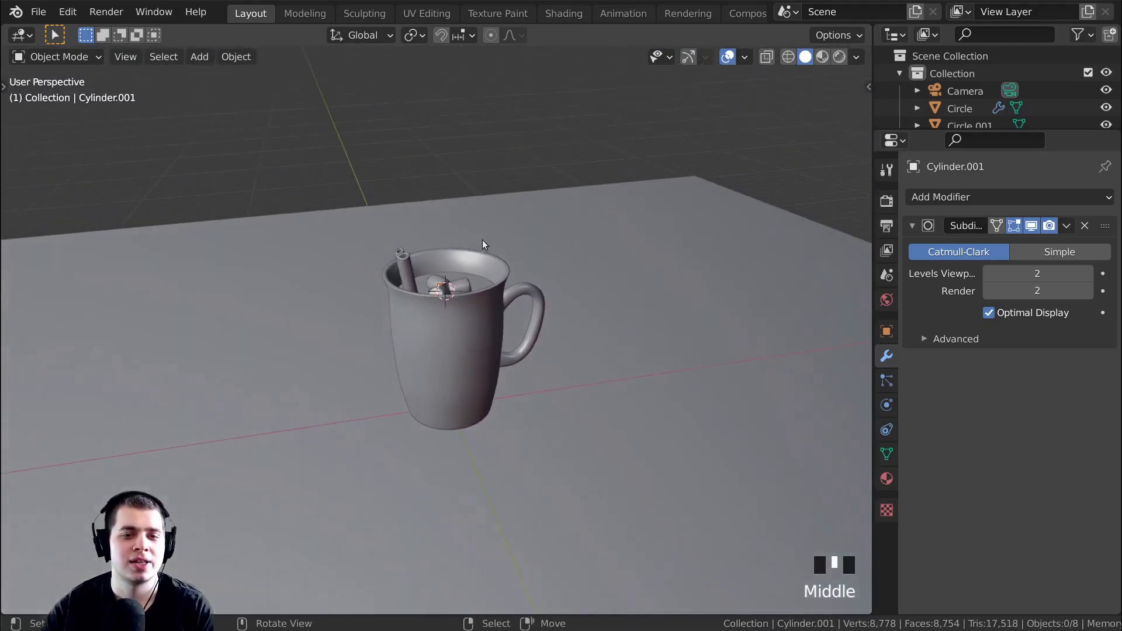
pyautogui.scroll(-2, 482, 239)
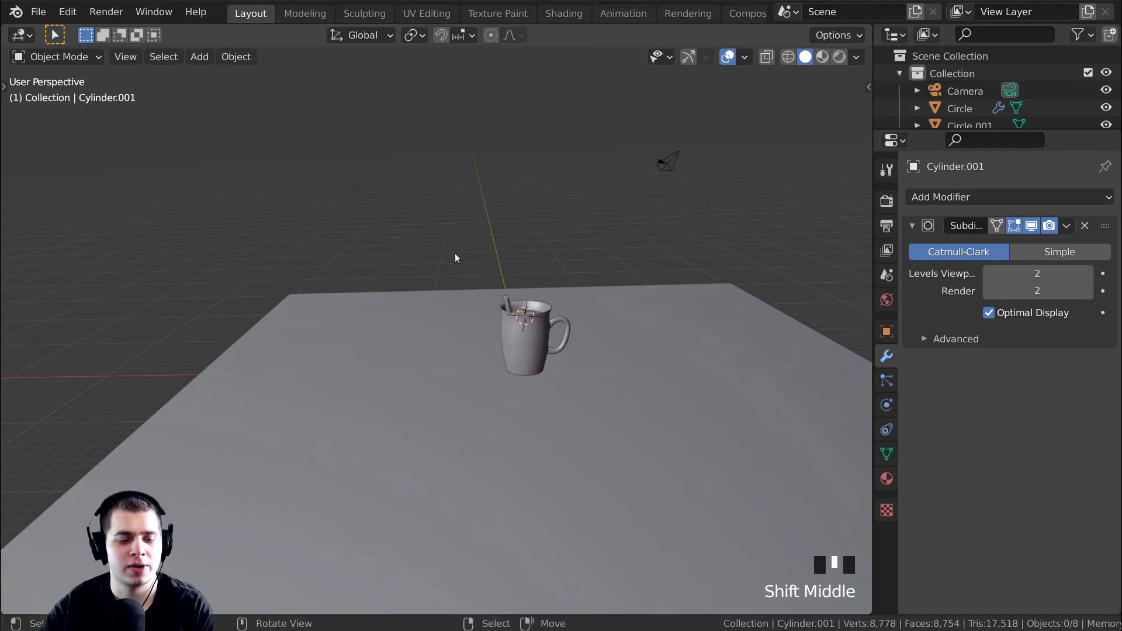
pyautogui.hotkey('shift', 'c')
# Add a cylinder mesh with 16 vertices at the 3D cursor
pyautogui.scroll(5, 464, 394)
pyautogui.moveTo(485, 499); pyautogui.dragTo(419, 311, button='middle')
pyautogui.hotkey('shift', 'a')
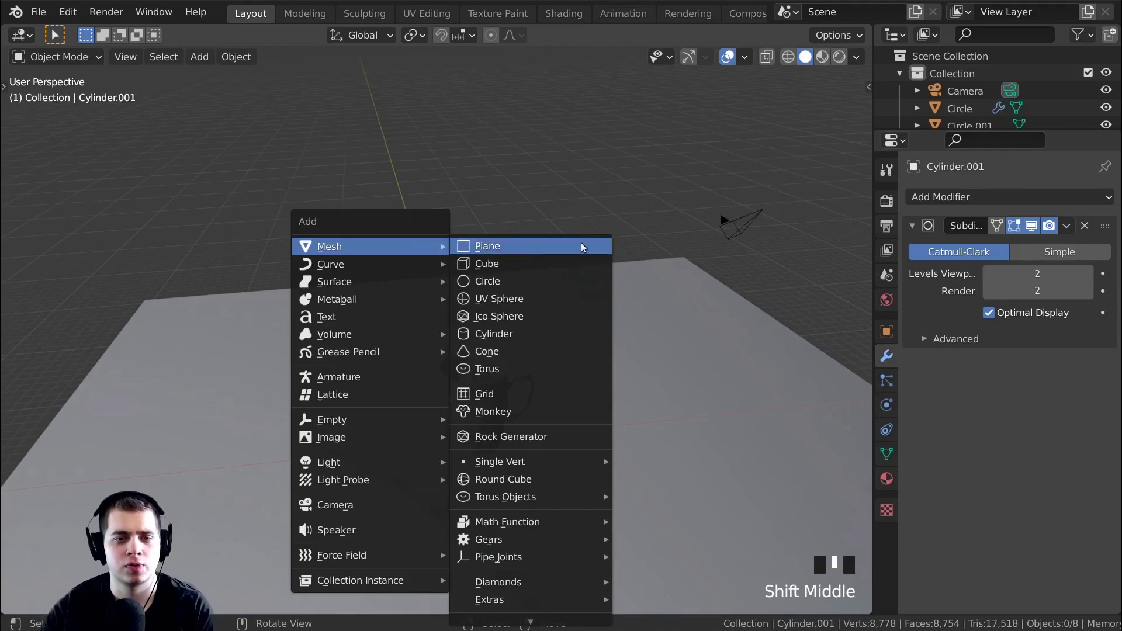
pyautogui.click(527, 334)
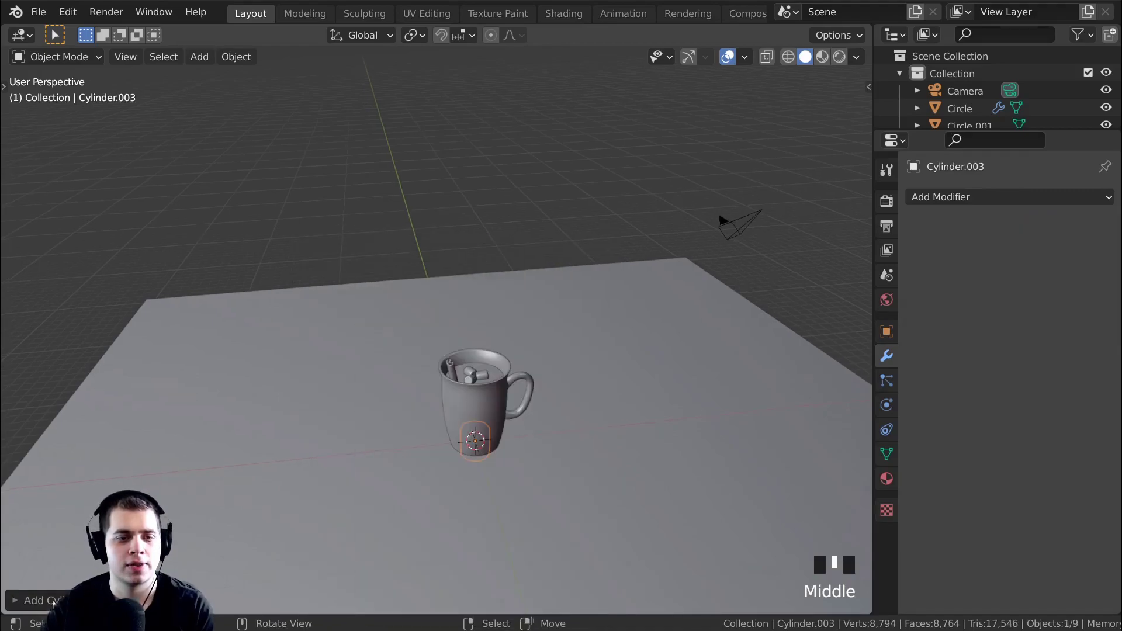
pyautogui.click(211, 387)
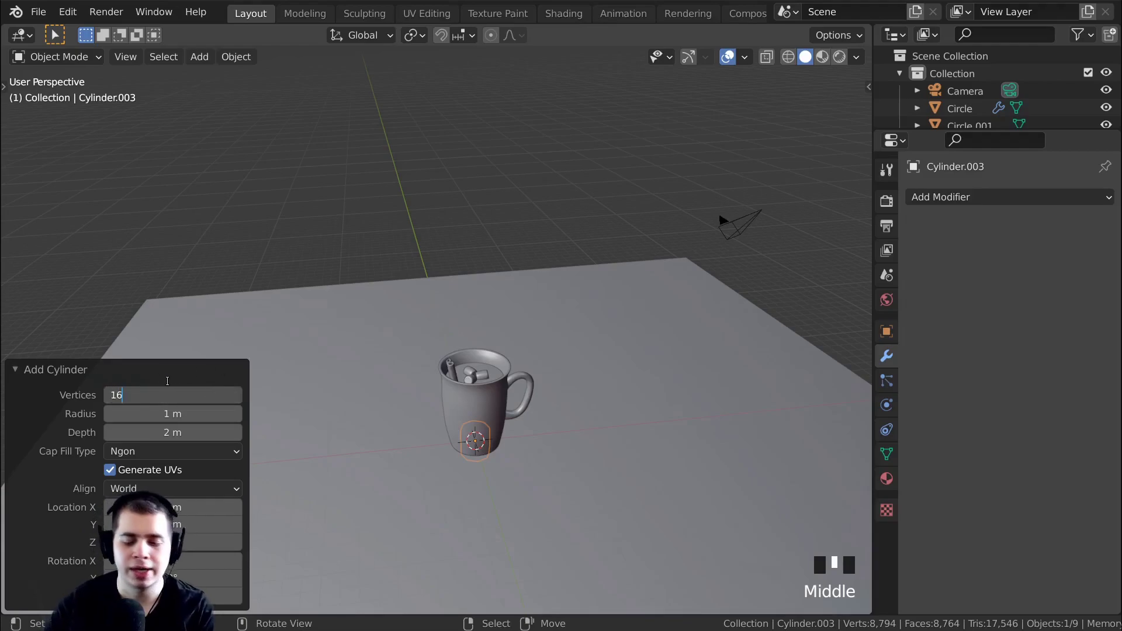
pyautogui.click(49, 368)
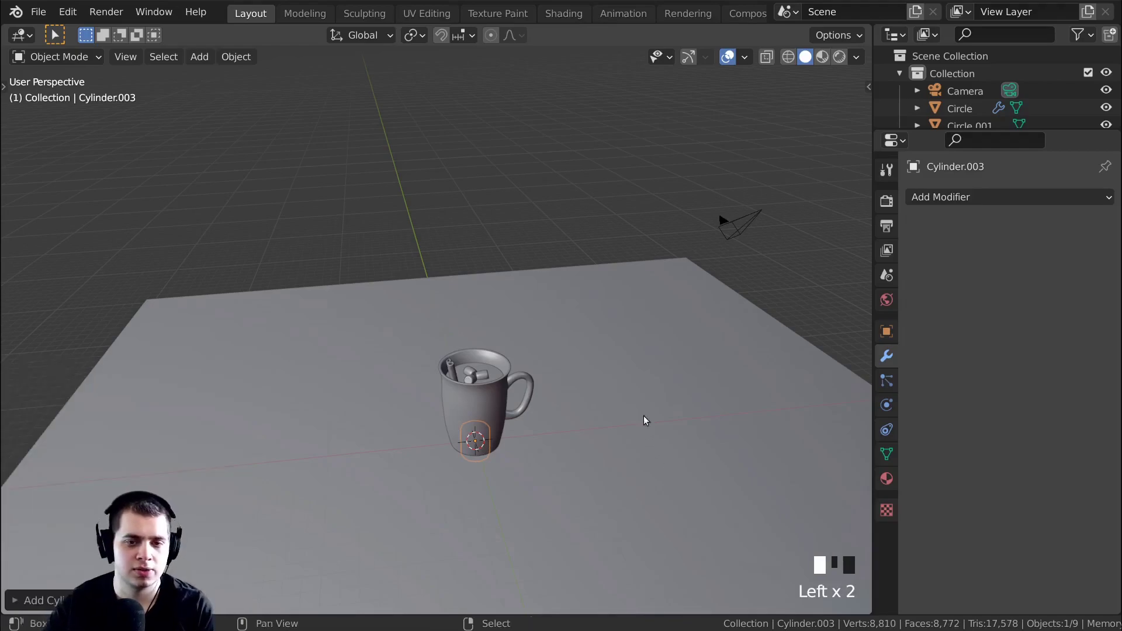
# Raise the new cylinder along the Z axis so that it floats clear above the mug
pyautogui.keyDown('shift'); pyautogui.moveTo(646, 428); pyautogui.dragTo(617, 398, button='middle'); pyautogui.keyUp('shift')
pyautogui.press('g')
pyautogui.press('z')
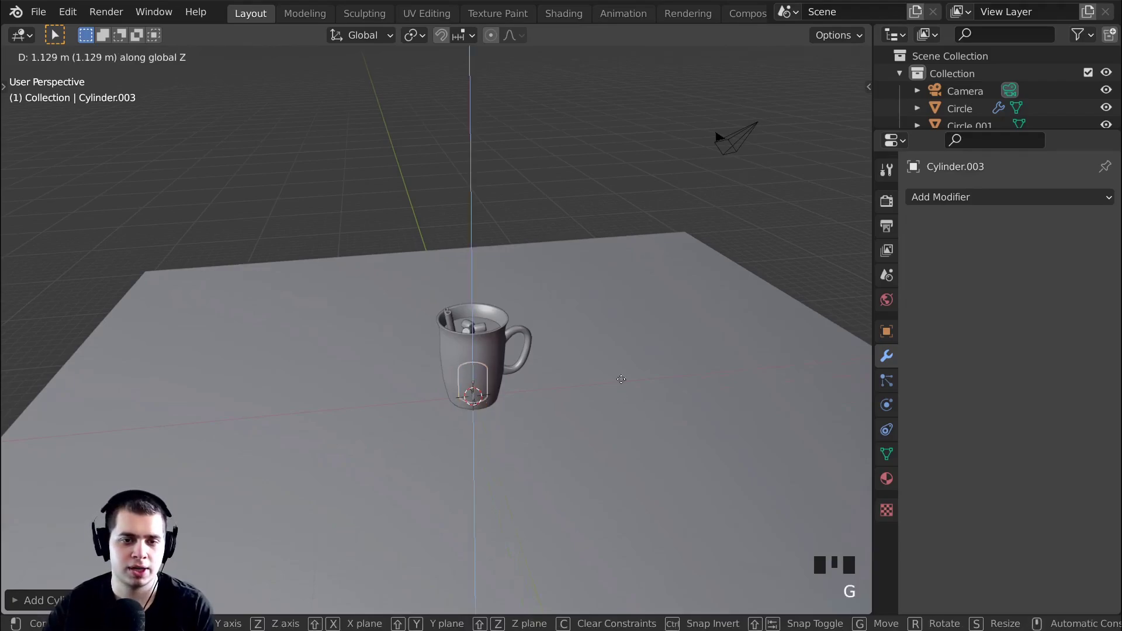
pyautogui.click(638, 227)
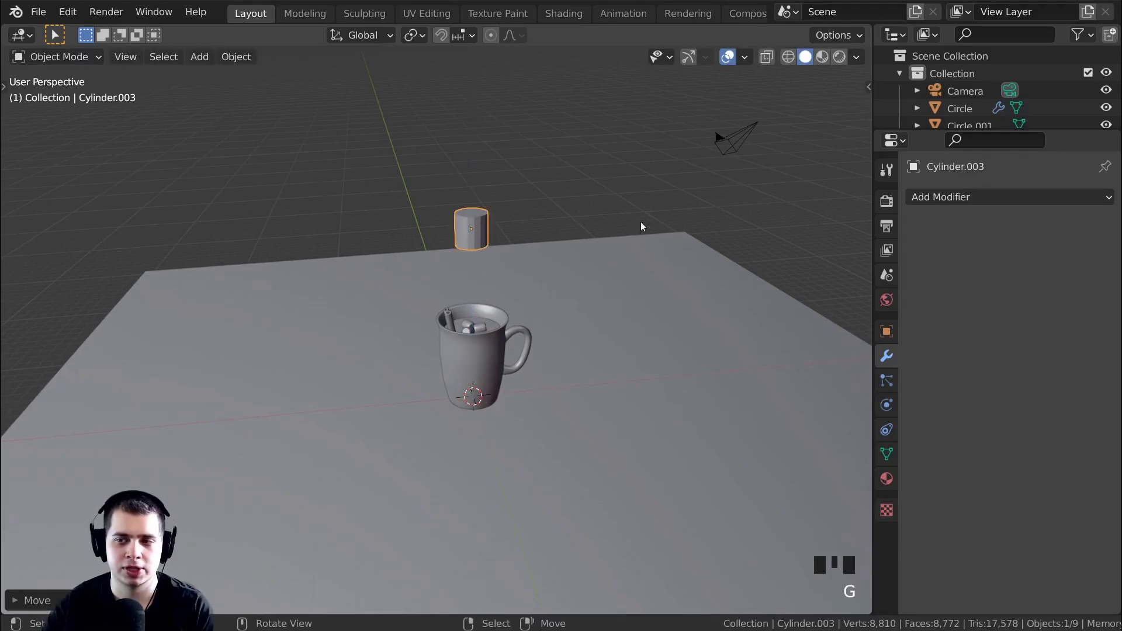
# Edit the cylinder from the front in wireframe shading and select only its top ring of vertices
pyautogui.keyDown('shift'); pyautogui.moveTo(489, 221); pyautogui.dragTo(492, 264, button='middle'); pyautogui.keyUp('shift')
pyautogui.press('KP_1')
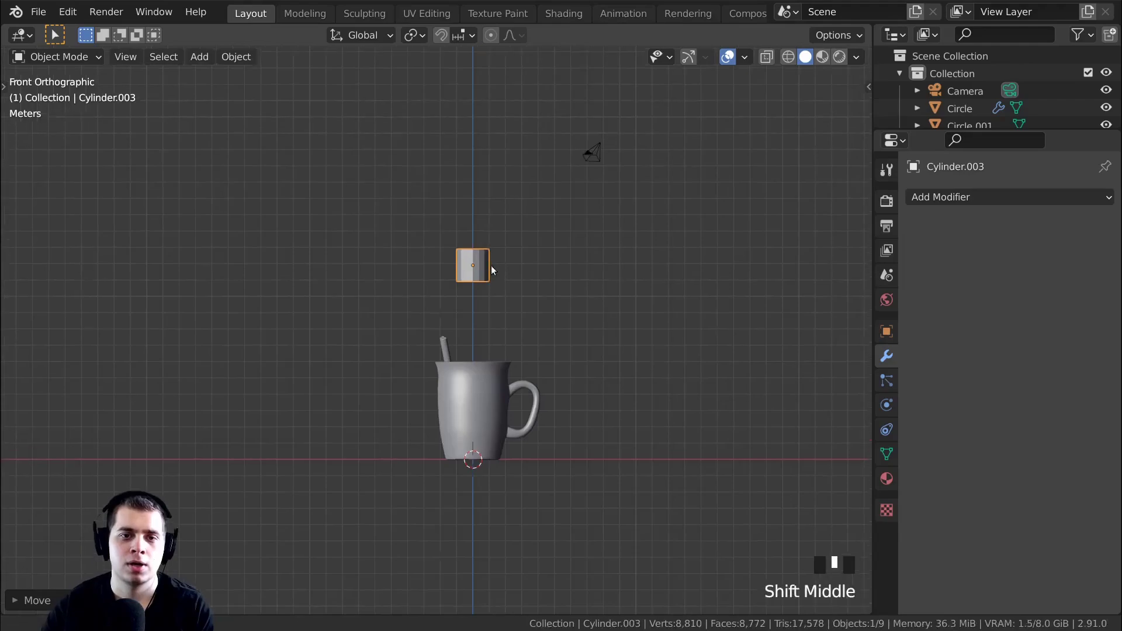
pyautogui.scroll(3, 505, 364)
pyautogui.scroll(4, 626, 331)
pyautogui.press('Tab')
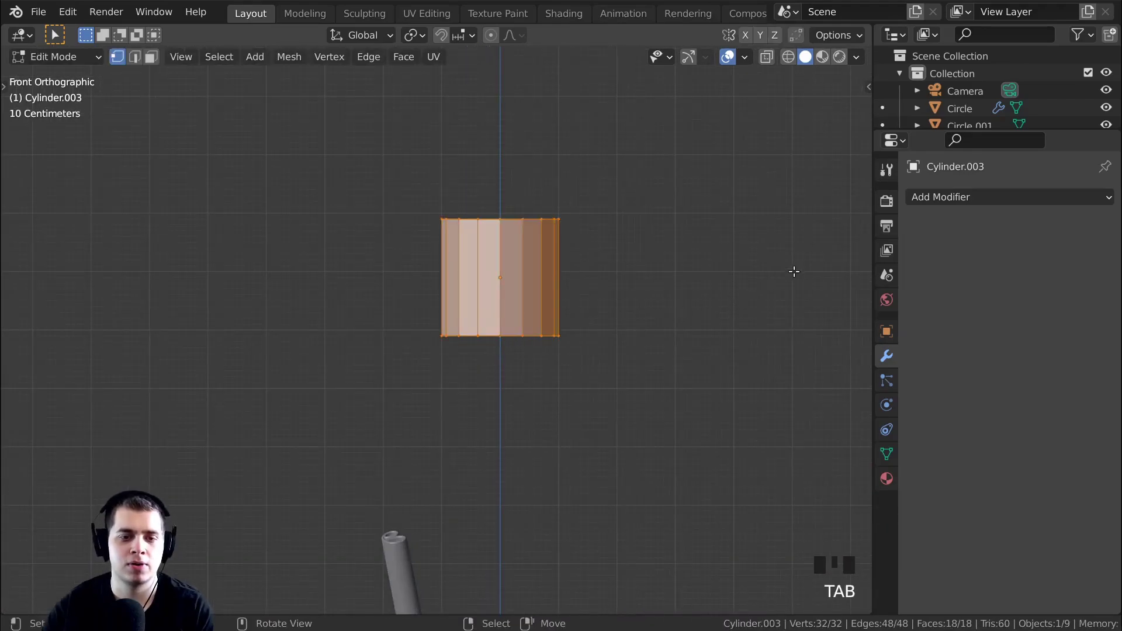
pyautogui.press('z')
pyautogui.click(656, 258)
pyautogui.press('a')
pyautogui.moveTo(296, 96); pyautogui.dragTo(611, 230)
pyautogui.scroll(-4, 584, 230)
pyautogui.keyDown('shift'); pyautogui.moveTo(583, 230); pyautogui.dragTo(559, 419, button='middle'); pyautogui.keyUp('shift')
pyautogui.press('g')
pyautogui.press('z')
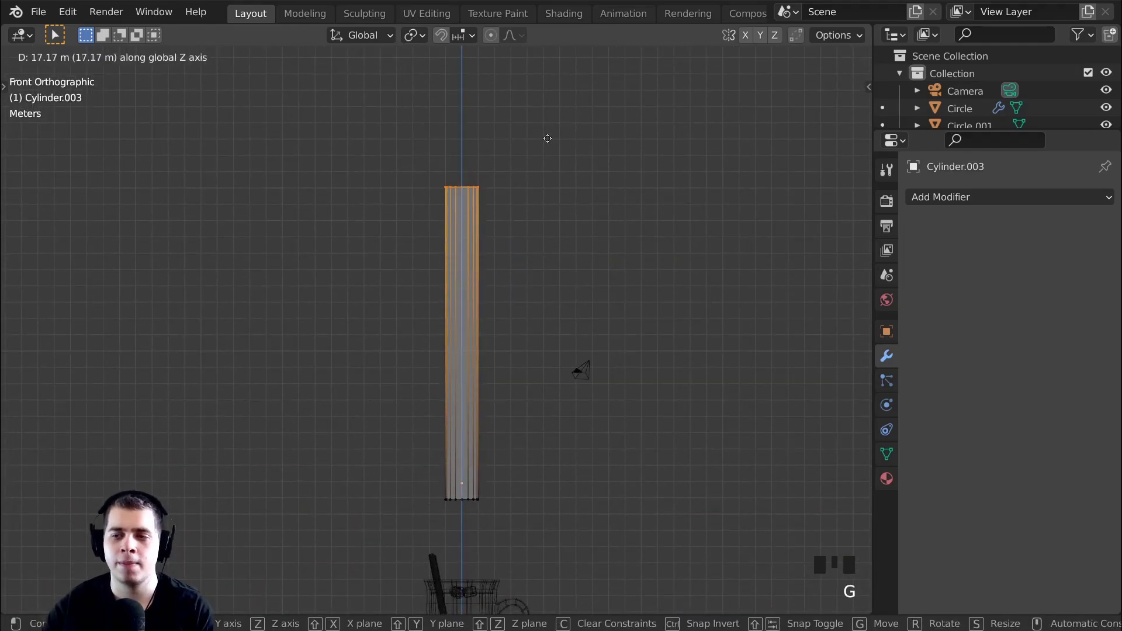
pyautogui.press('Escape')
# Stretch the cylinder into a tall column by moving its top vertices upward along the Z axis
pyautogui.press('g')
pyautogui.press('z')
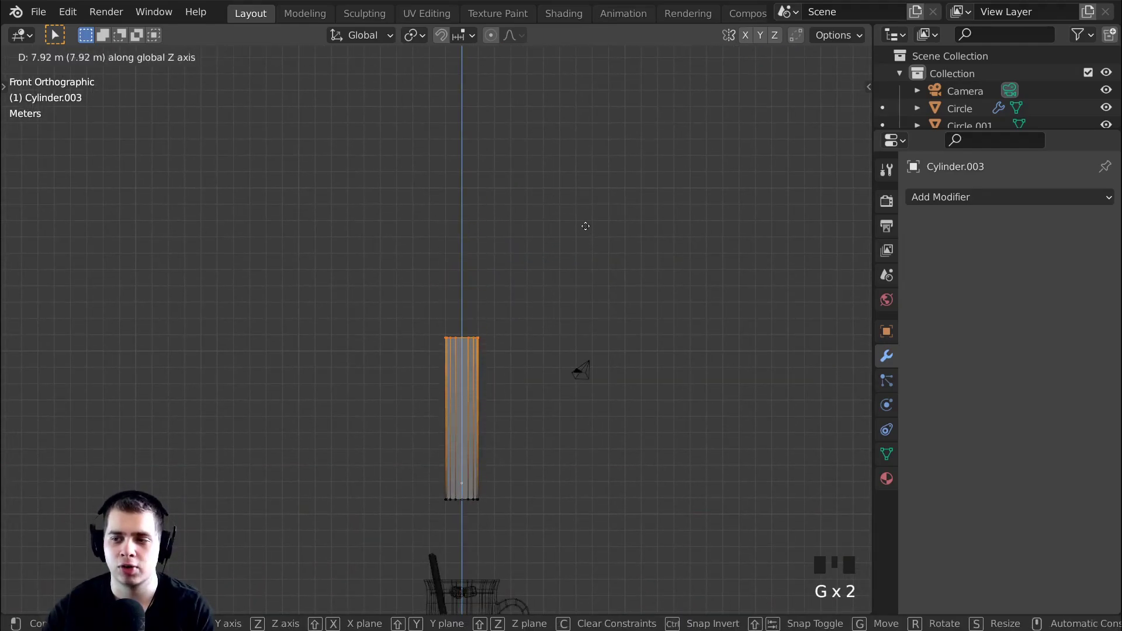
pyautogui.click(582, 63)
pyautogui.scroll(-3, 594, 303)
pyautogui.press('g')
pyautogui.press('z')
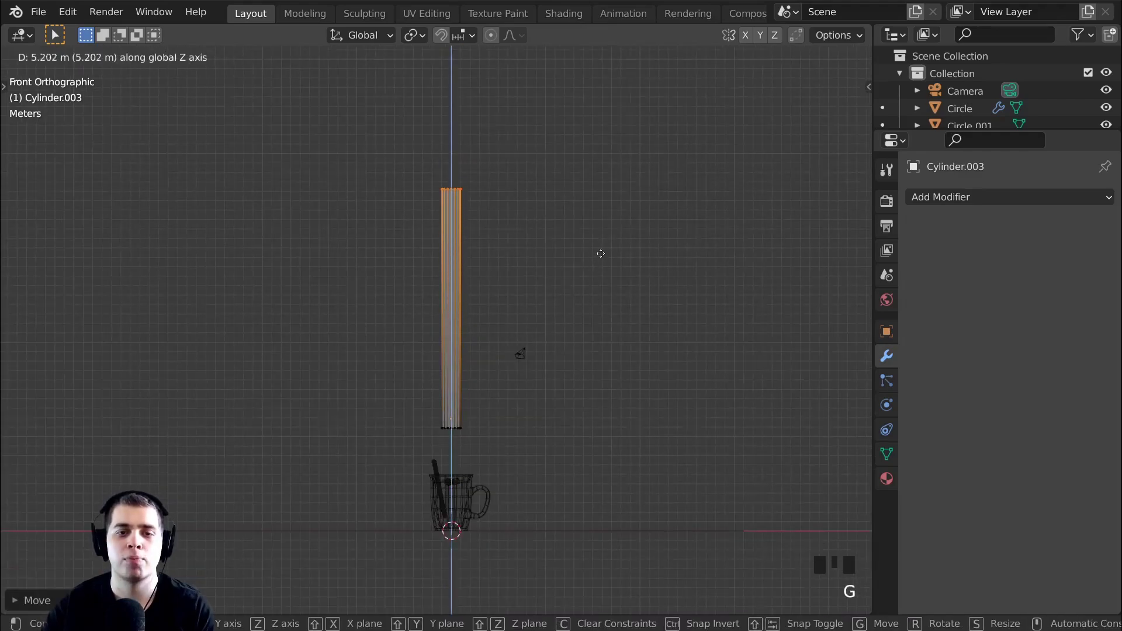
pyautogui.click(608, 237)
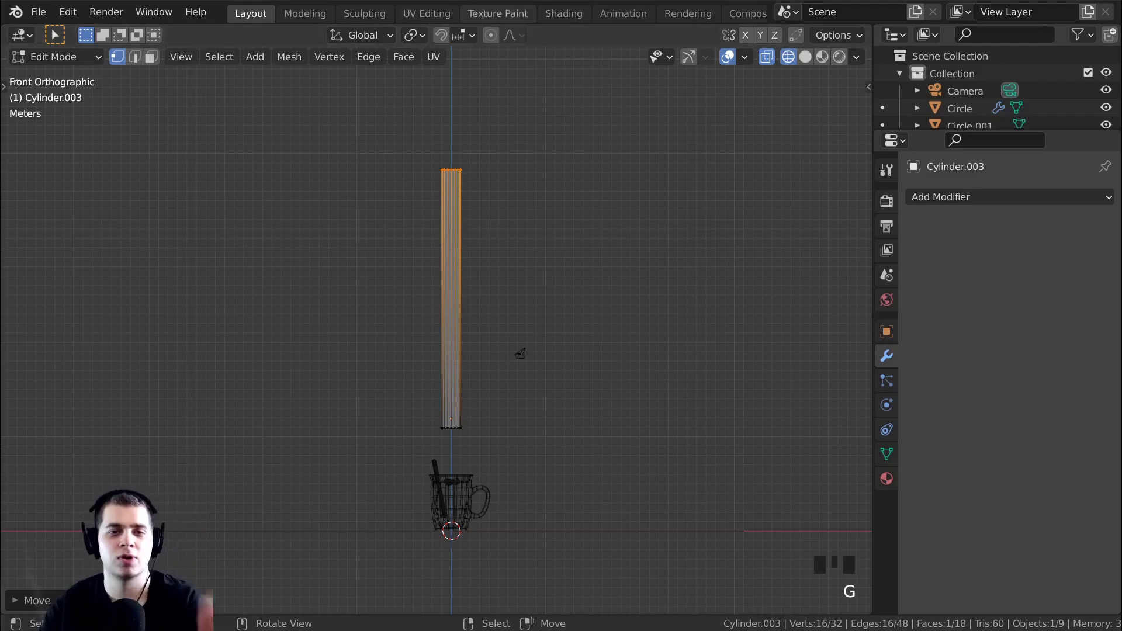
# Lengthen the column further by raising its top vertices along Z, and return to Object Mode with solid shading
pyautogui.press('g')
pyautogui.press('z')
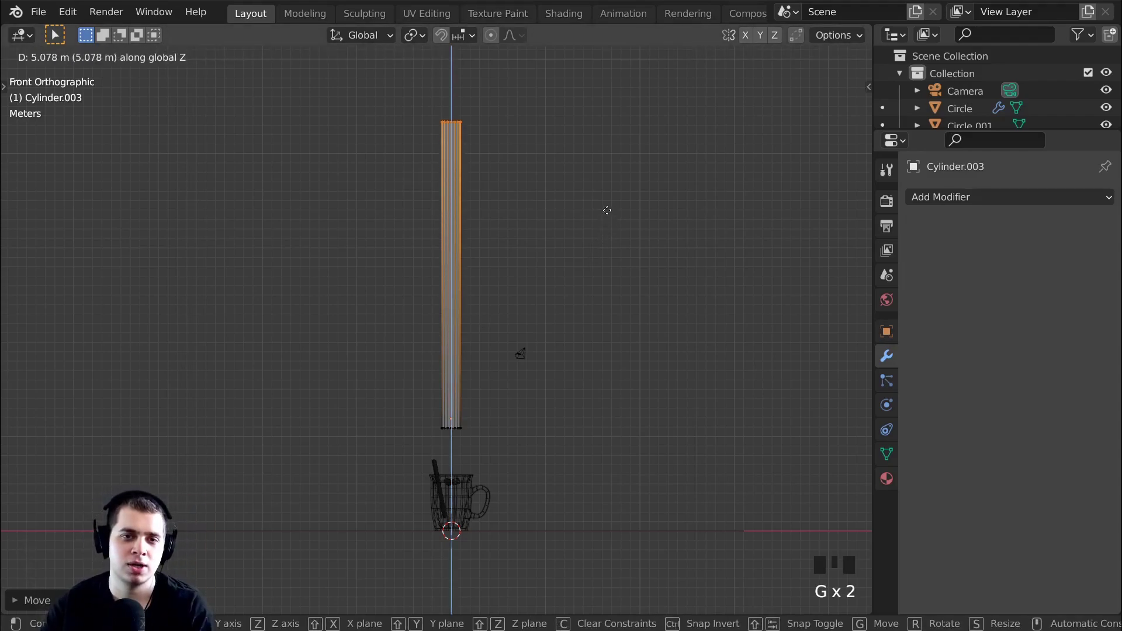
pyautogui.click(452, 199)
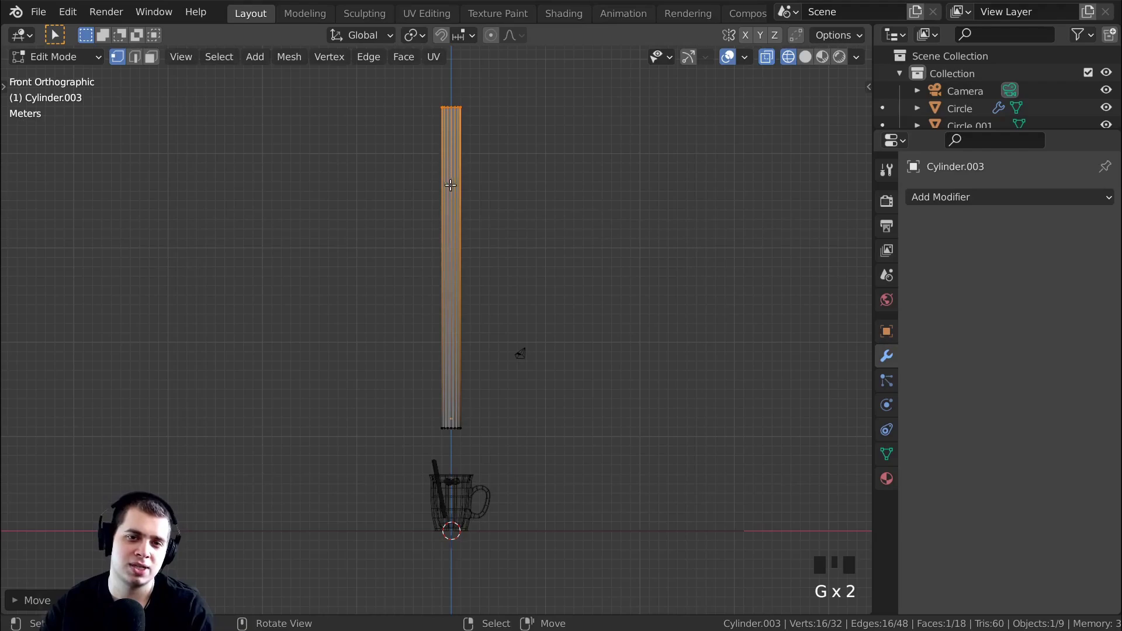
pyautogui.press('g')
pyautogui.press('z')
pyautogui.click(458, 175)
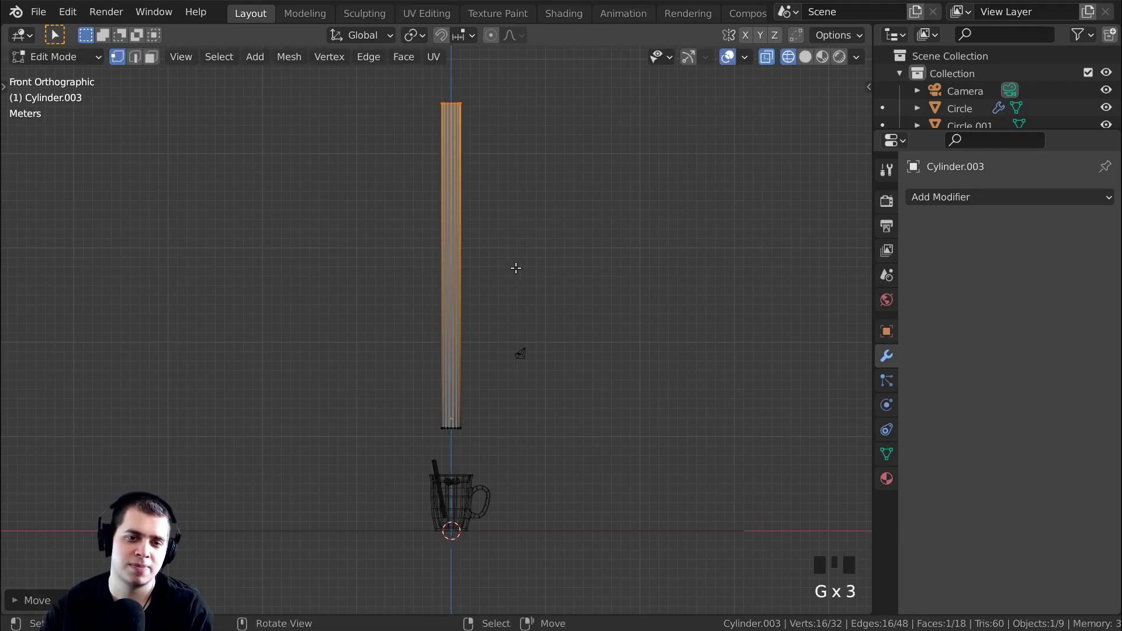
pyautogui.press('g')
pyautogui.press('z')
pyautogui.click(523, 243)
pyautogui.press('Tab')
pyautogui.scroll(-2, 477, 370)
pyautogui.moveTo(477, 371); pyautogui.dragTo(515, 370, button='middle')
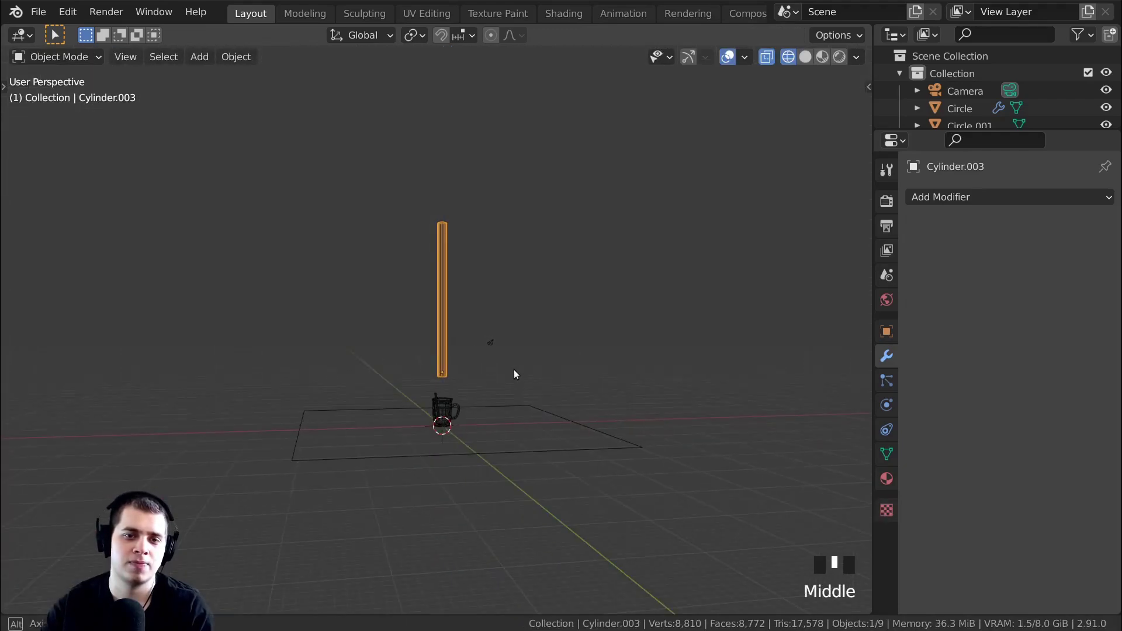
pyautogui.hotkey('shift', 'z')
# Extrude the rod's top face slightly upward and scale it inward to about 0.69 for a beveled rim
pyautogui.moveTo(747, 434)
pyautogui.mouseDown(button='middle')
pyautogui.moveTo(746, 475)
pyautogui.moveTo(747, 396)
pyautogui.moveTo(689, 331)
pyautogui.moveTo(656, 351)
pyautogui.moveTo(546, 271)
pyautogui.moveTo(556, 243)
pyautogui.mouseUp(button='middle')
pyautogui.scroll(4, 746, 395)
pyautogui.scroll(3, 546, 271)
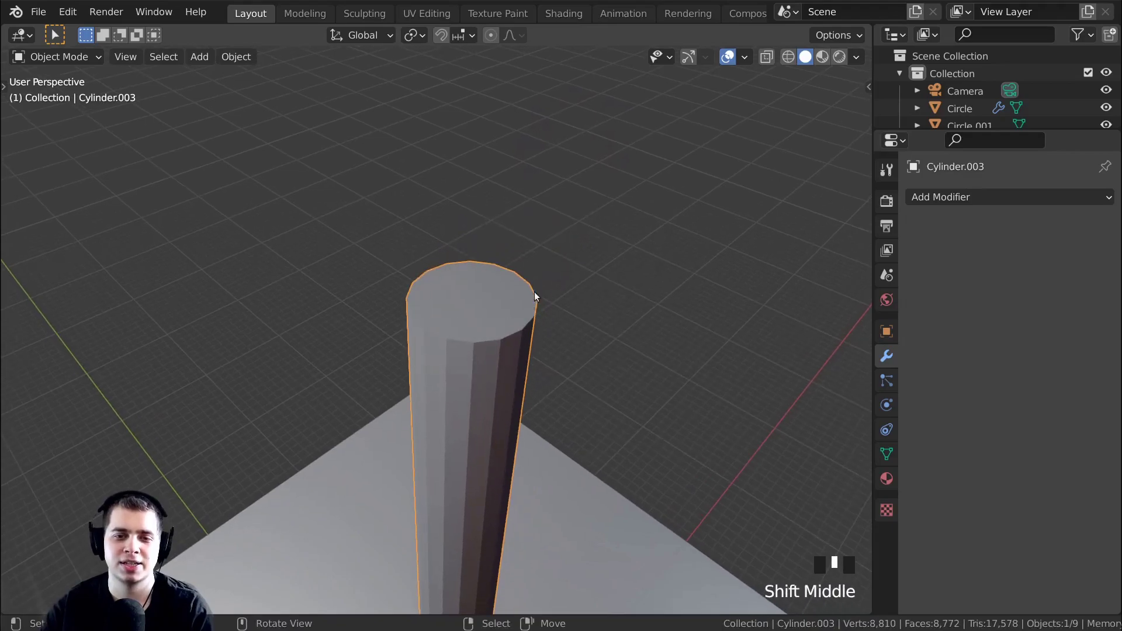
pyautogui.press('Tab')
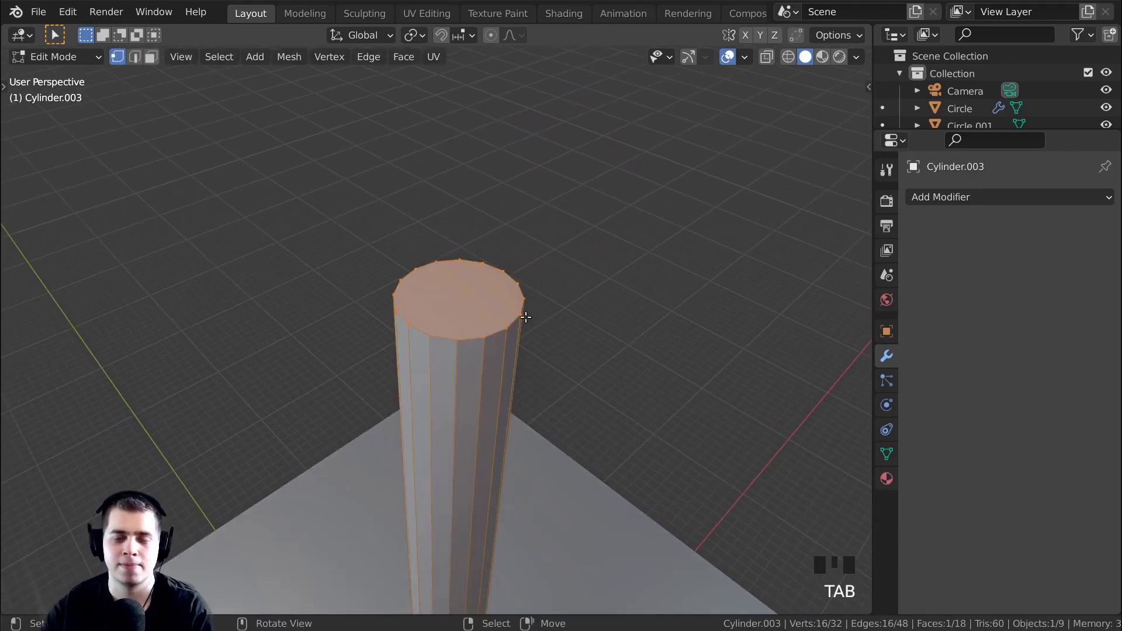
pyautogui.press('KP_Decimal')
pyautogui.press('e')
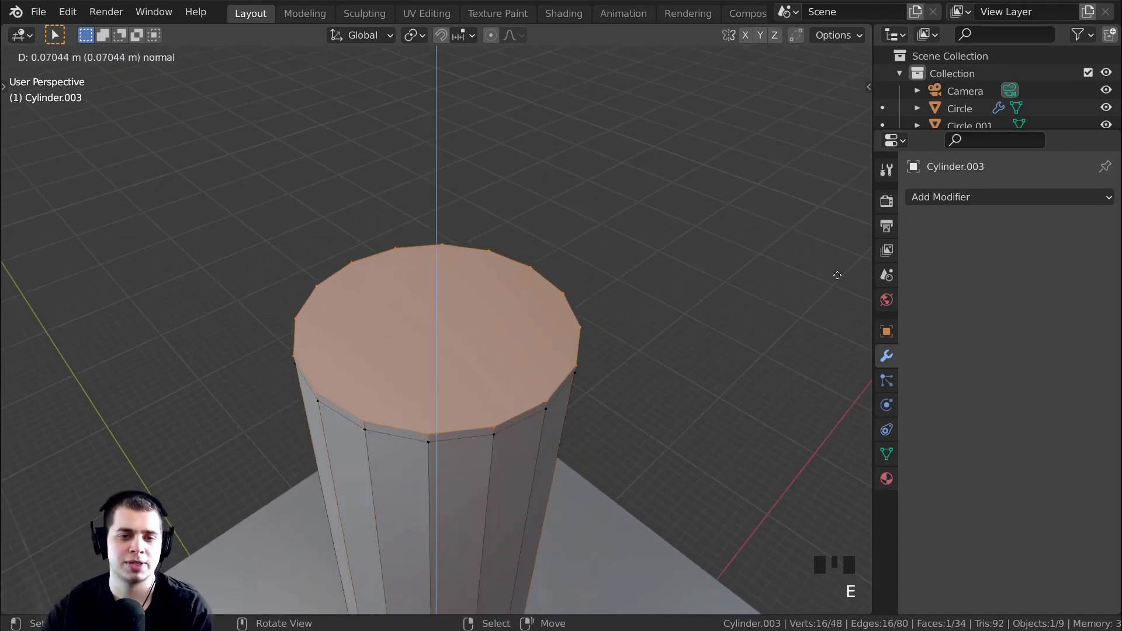
pyautogui.click(841, 244)
pyautogui.press('s')
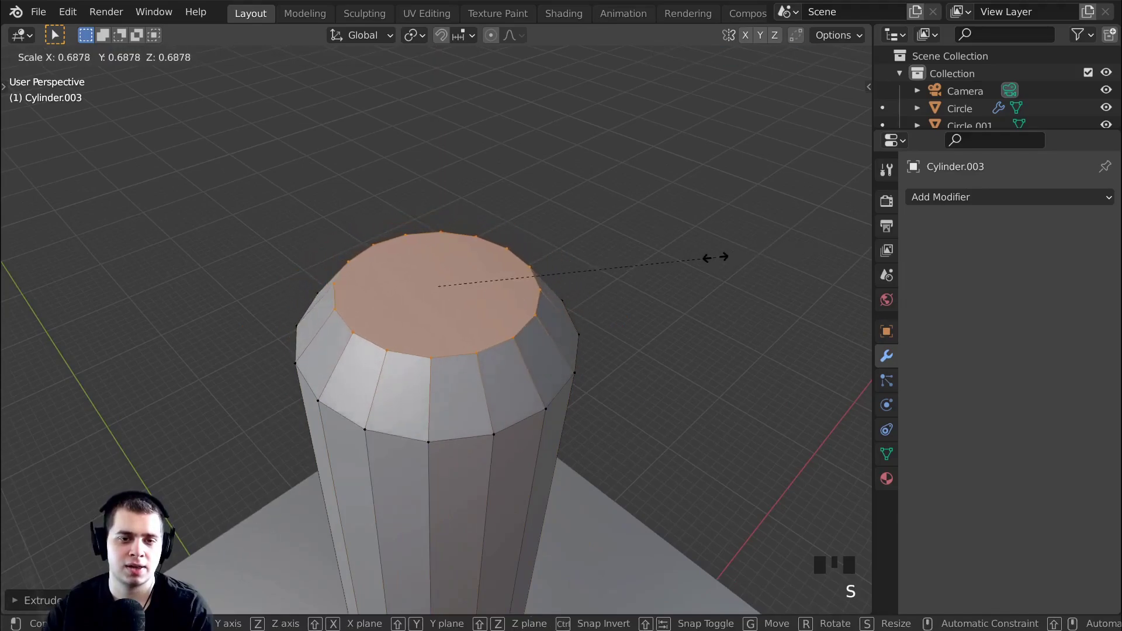
pyautogui.click(717, 249)
# Extrude the rod's top face up a second time and shrink it further to finish the rounded tip
pyautogui.press('e')
pyautogui.click(717, 231)
pyautogui.press('s')
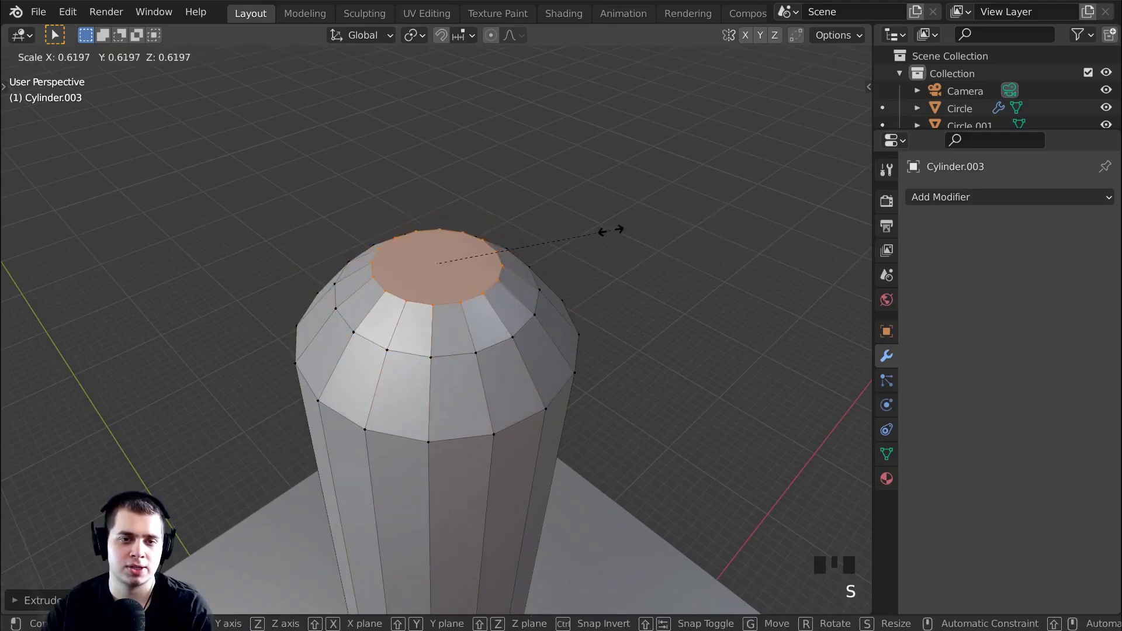
pyautogui.click(551, 269)
pyautogui.press('Tab')
# Select the rod's bottom face, extrude it slightly downward and scale it inward
pyautogui.moveTo(549, 285); pyautogui.dragTo(544, 345, button='middle')
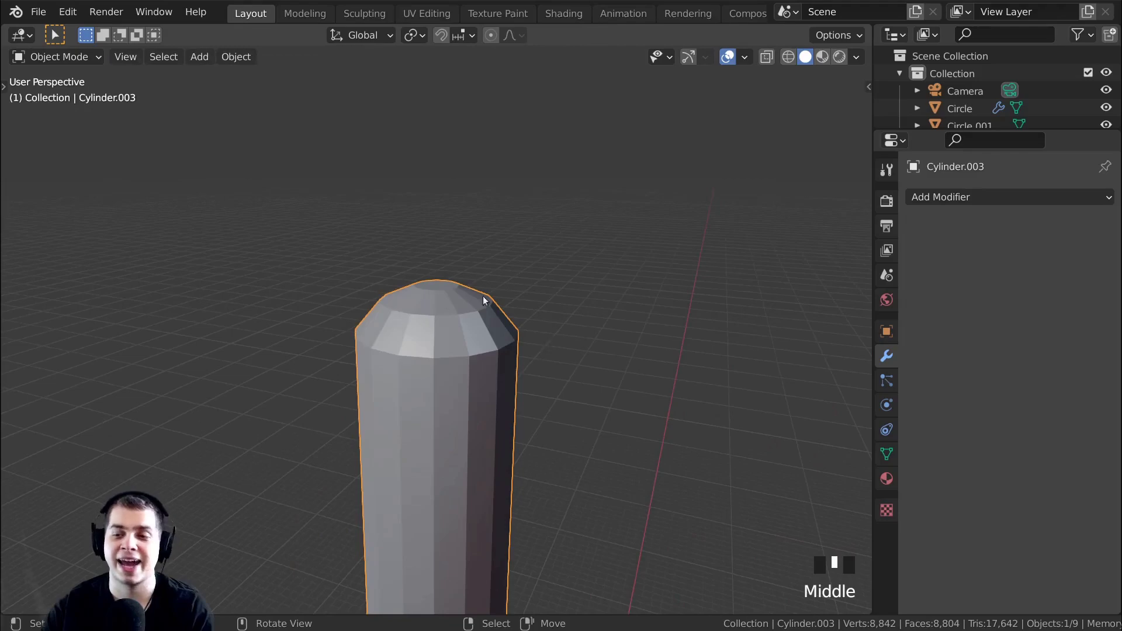
pyautogui.scroll(-7, 543, 481)
pyautogui.keyDown('shift'); pyautogui.moveTo(544, 481); pyautogui.dragTo(478, 237, button='middle'); pyautogui.keyUp('shift')
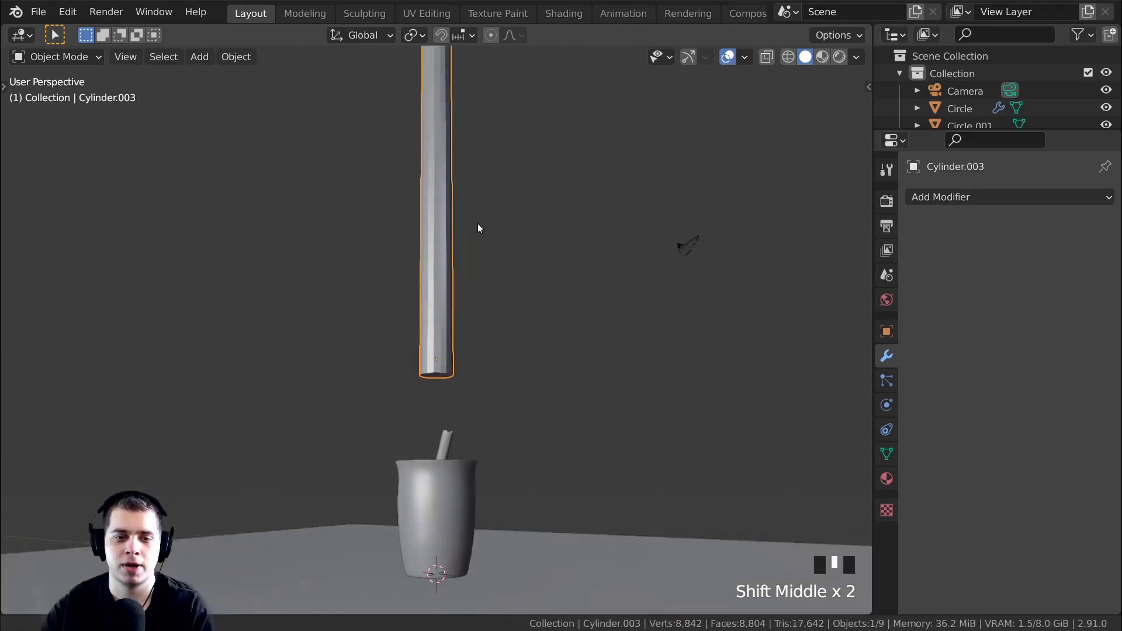
pyautogui.scroll(6, 486, 398)
pyautogui.scroll(1, 453, 343)
pyautogui.press('Tab')
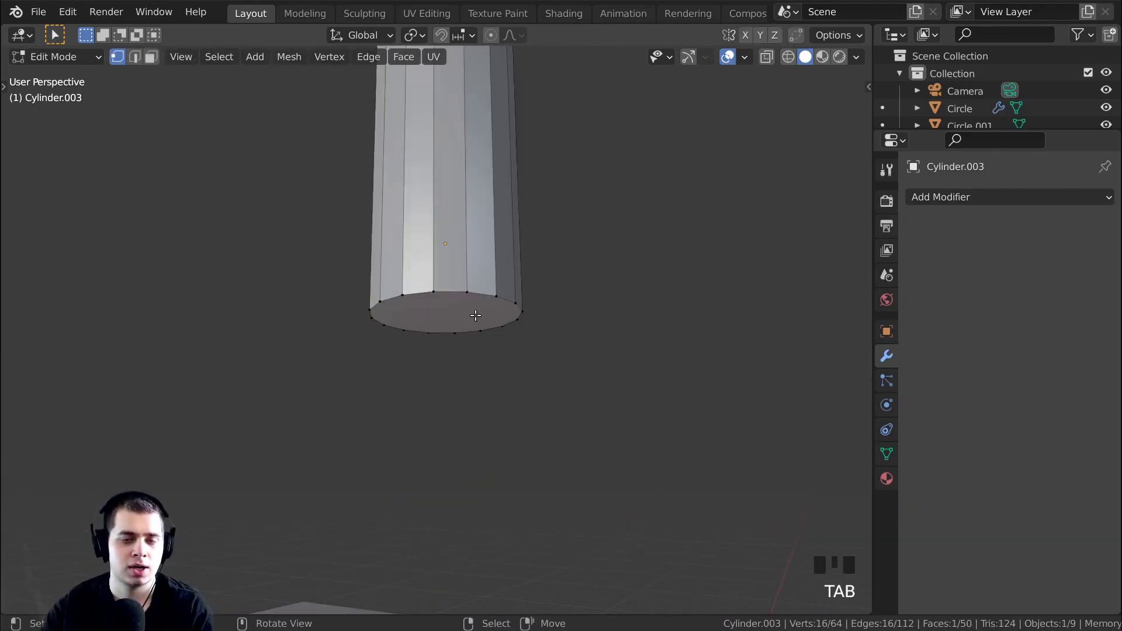
pyautogui.keyDown('alt'); pyautogui.click(475, 316); pyautogui.keyUp('alt')
pyautogui.press('e')
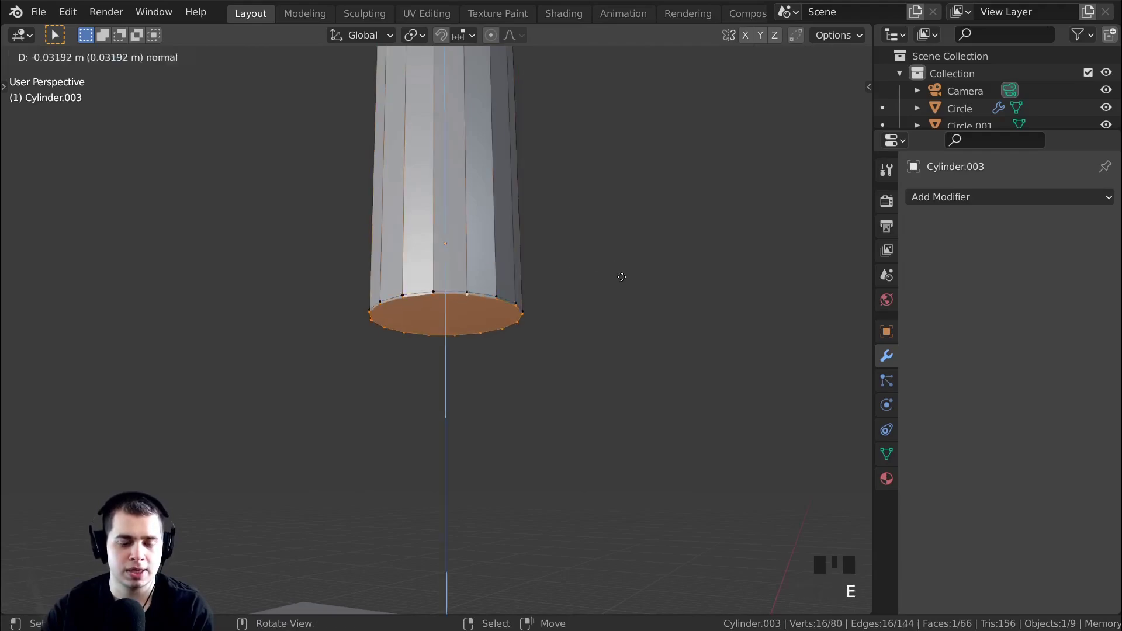
pyautogui.click(621, 278)
pyautogui.press('s')
pyautogui.click(574, 293)
# Extrude the bottom face down again, shrink it to round off the lower end, and leave Edit Mode
pyautogui.press('e')
pyautogui.click(573, 310)
pyautogui.press('s')
pyautogui.click(581, 321)
pyautogui.press('Tab')
# Give the rod a new material named Candy White
pyautogui.moveTo(581, 321); pyautogui.dragTo(555, 354, button='middle')
pyautogui.scroll(-3, 546, 209)
pyautogui.moveTo(620, 448); pyautogui.dragTo(573, 473, button='middle')
pyautogui.scroll(1, 579, 446)
pyautogui.keyDown('shift'); pyautogui.moveTo(526, 298); pyautogui.dragTo(505, 202, button='middle'); pyautogui.keyUp('shift')
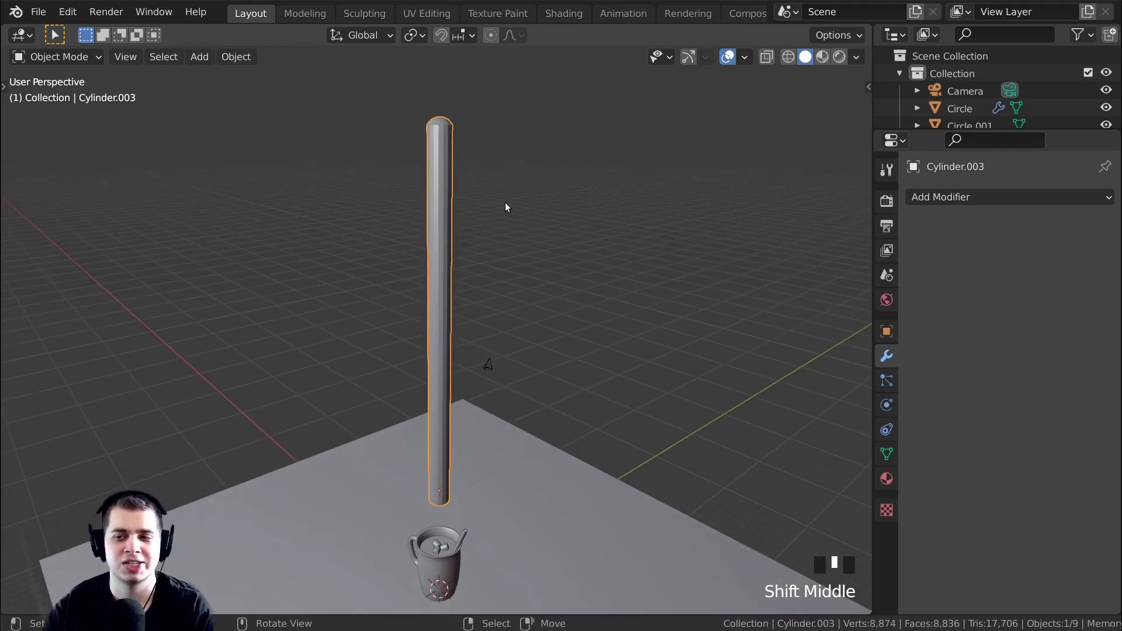
pyautogui.keyDown('shift'); pyautogui.moveTo(514, 303); pyautogui.dragTo(493, 316, button='middle'); pyautogui.keyUp('shift')
pyautogui.press('Tab')
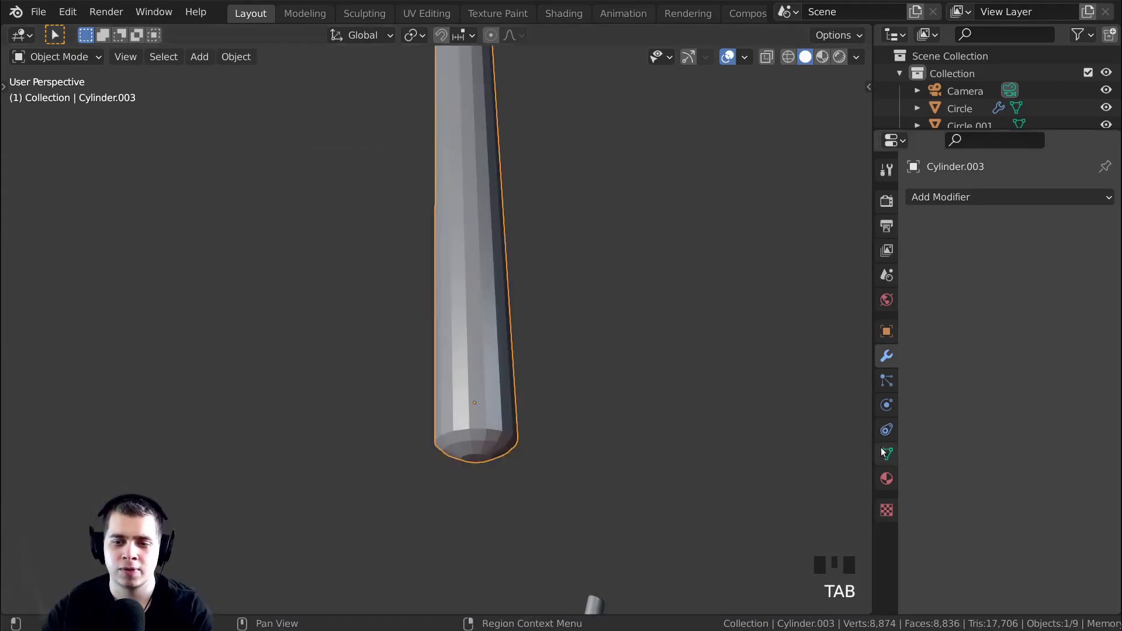
pyautogui.click(887, 479)
pyautogui.click(965, 253)
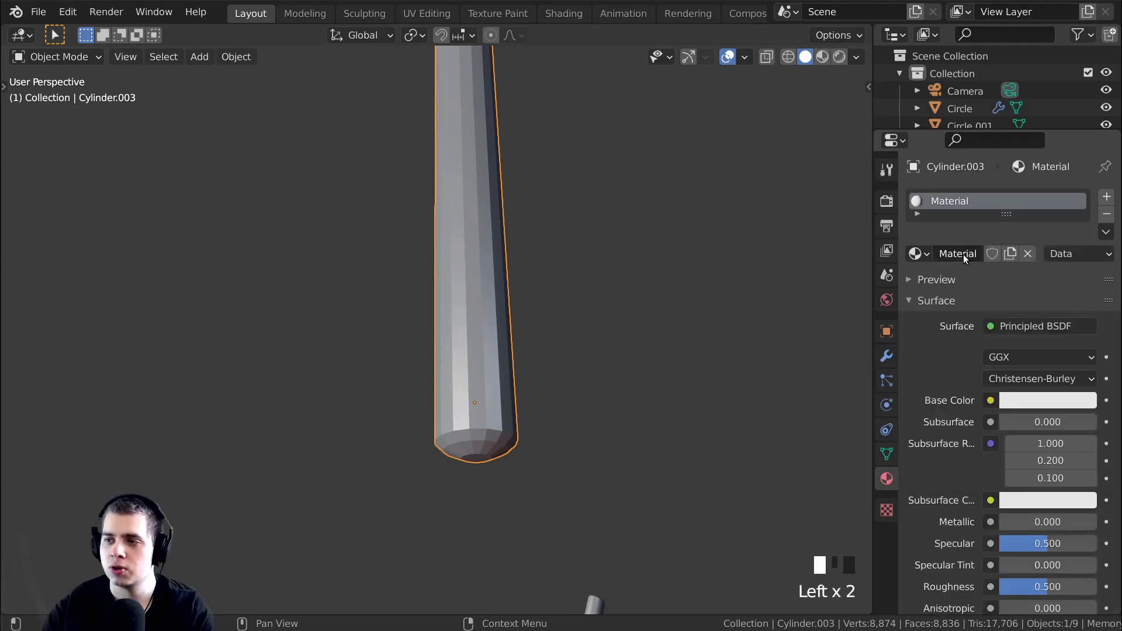
pyautogui.write('Candy Wh')
pyautogui.click(964, 256)
# Add a second material slot to the rod with a new material named Candy Rad
pyautogui.keyDown('shift'); pyautogui.moveTo(702, 315); pyautogui.dragTo(702, 335, button='middle'); pyautogui.keyUp('shift')
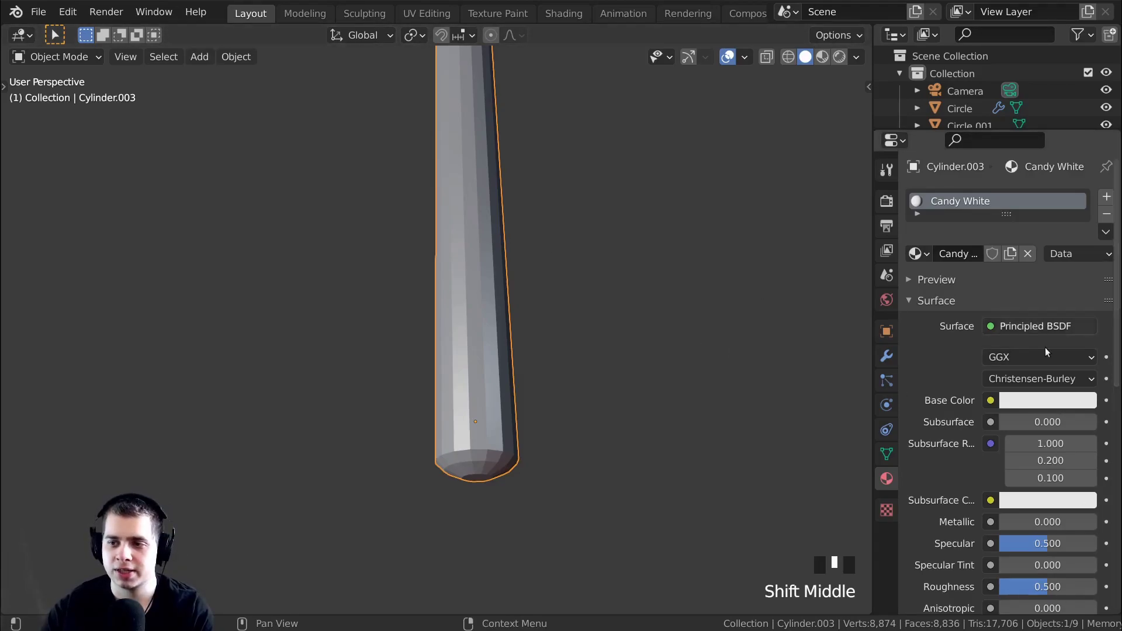
pyautogui.scroll(-6, 1066, 386)
pyautogui.scroll(6, 1067, 386)
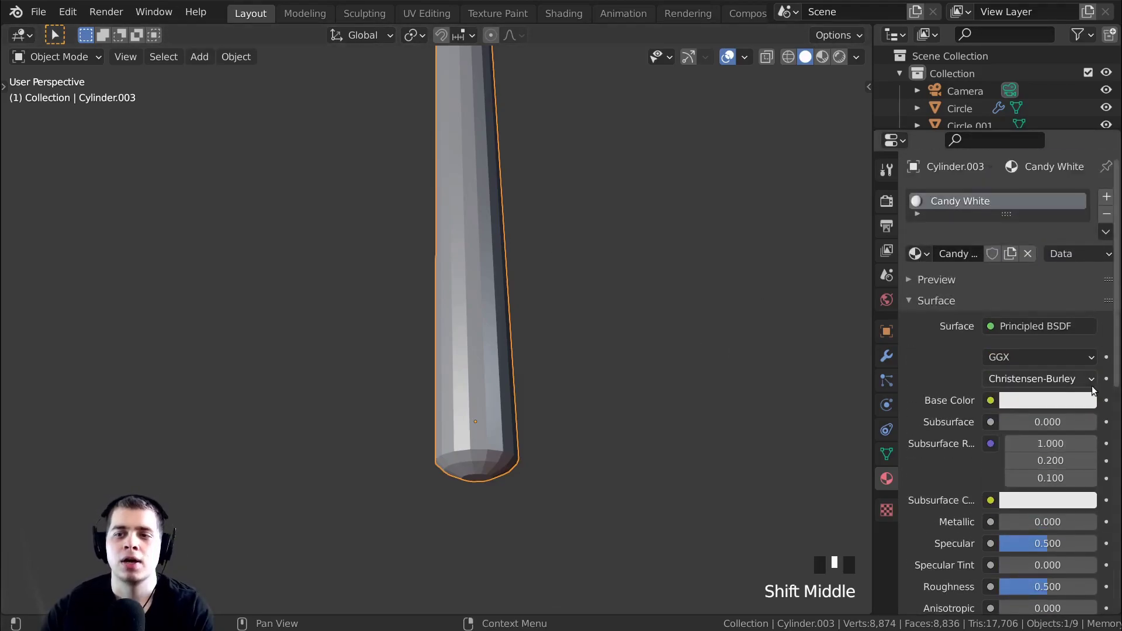
pyautogui.click(1107, 198)
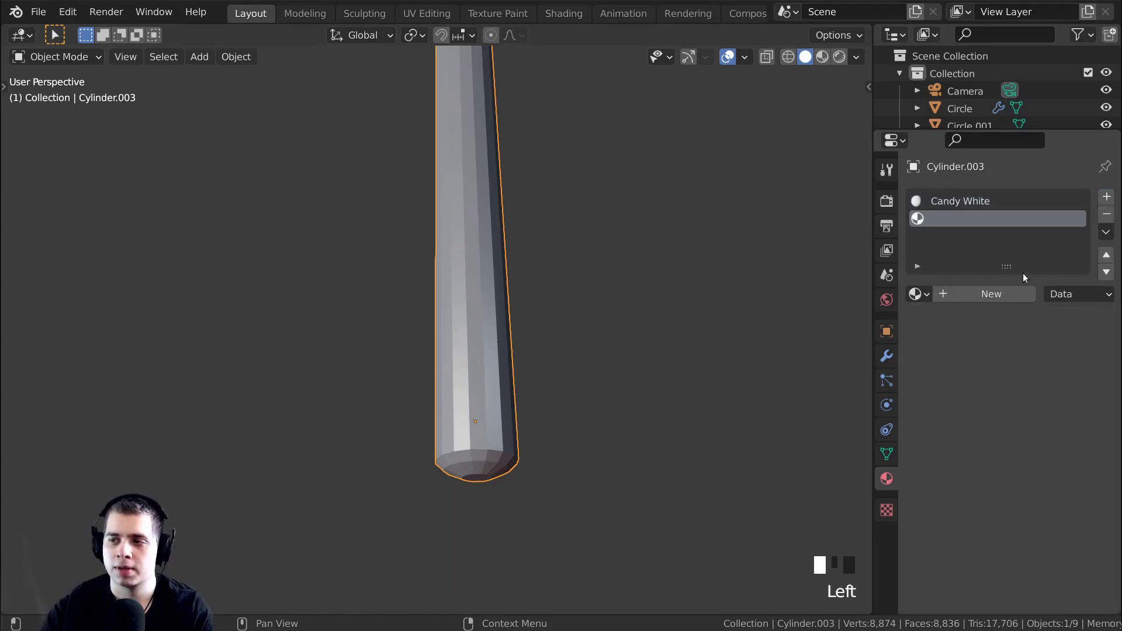
pyautogui.click(995, 294)
pyautogui.doubleClick(951, 218)
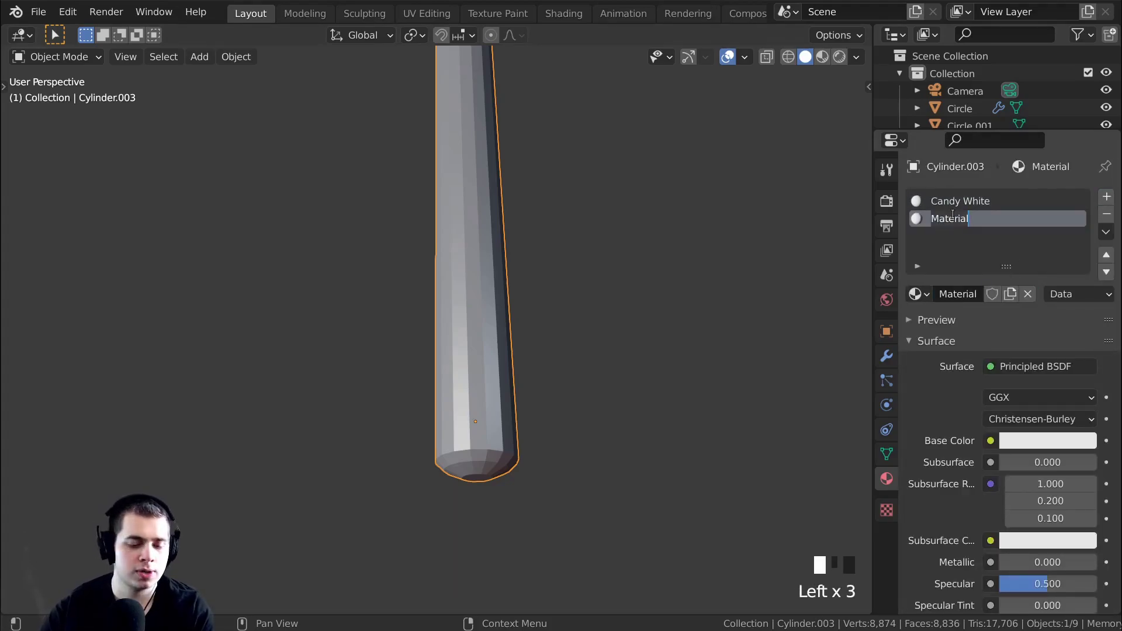
pyautogui.write('Red Cand')
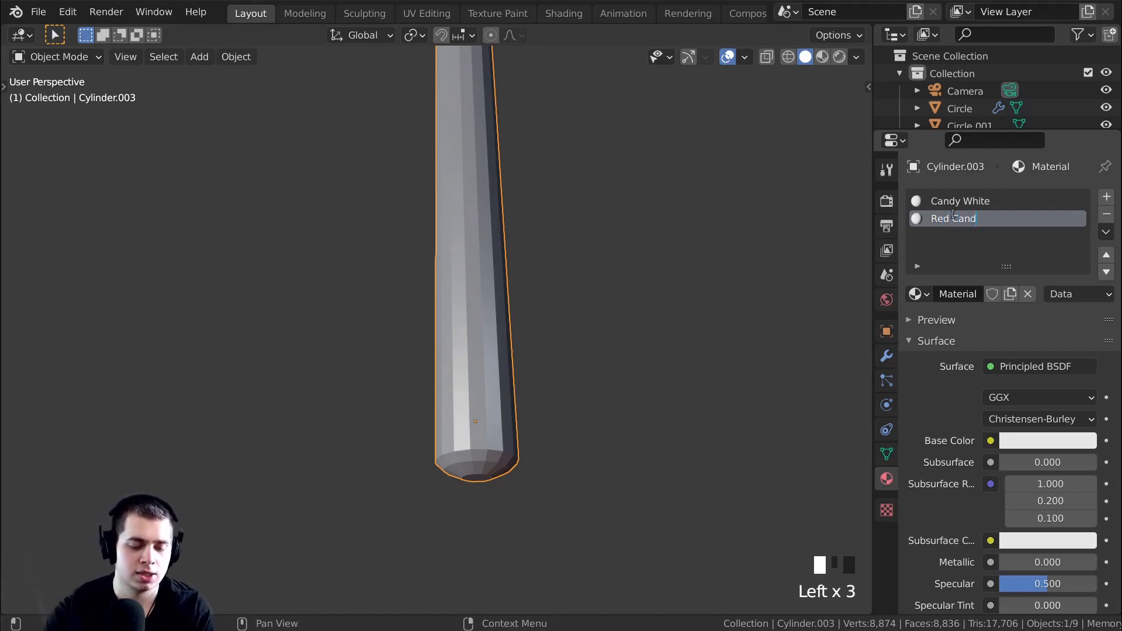
pyautogui.press('BackSpace')
pyautogui.write('C')
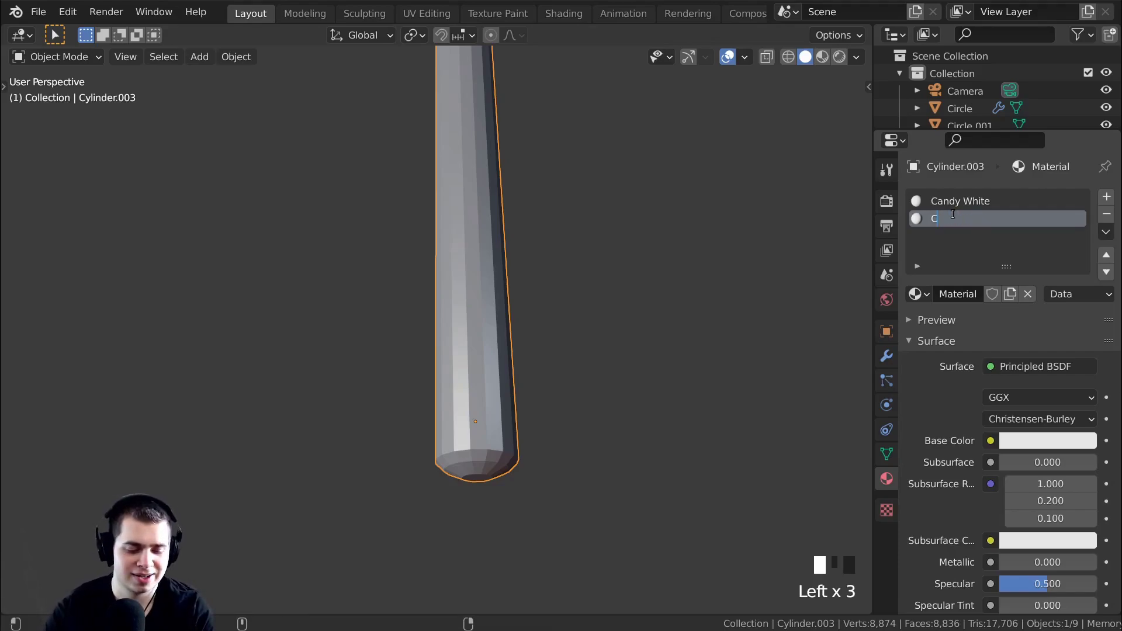
pyautogui.write('andy Ra')
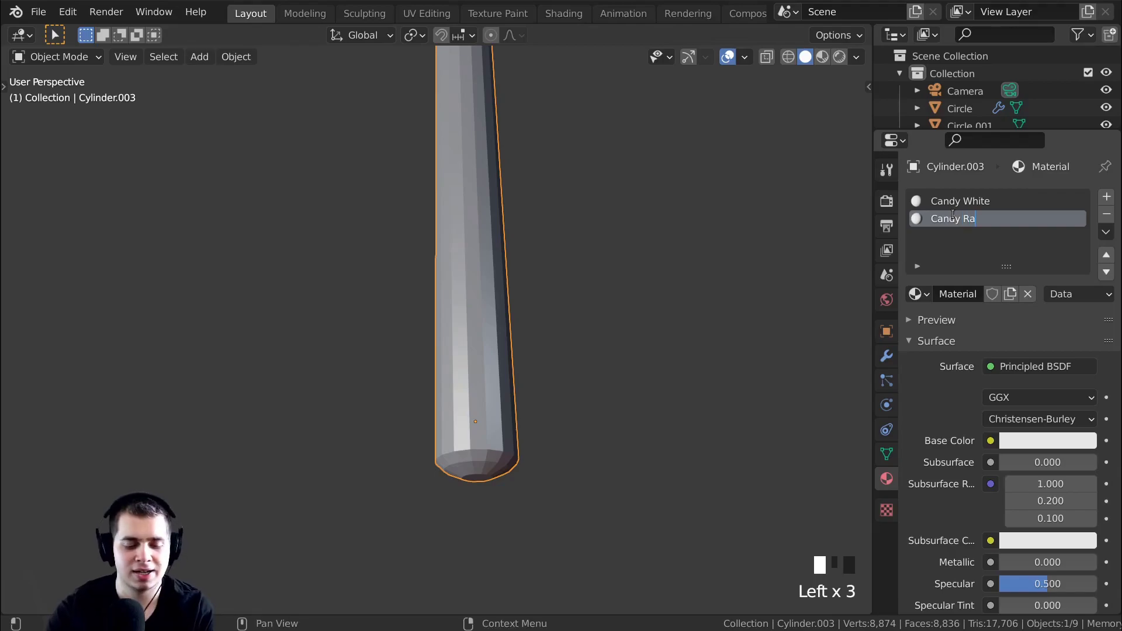
pyautogui.write('d')
pyautogui.press('Return')
# Switch the viewport to Material Preview shading and view the lower part of the rod
pyautogui.keyDown('shift'); pyautogui.moveTo(695, 178); pyautogui.dragTo(693, 226, button='middle'); pyautogui.keyUp('shift')
pyautogui.scroll(-3, 641, 273)
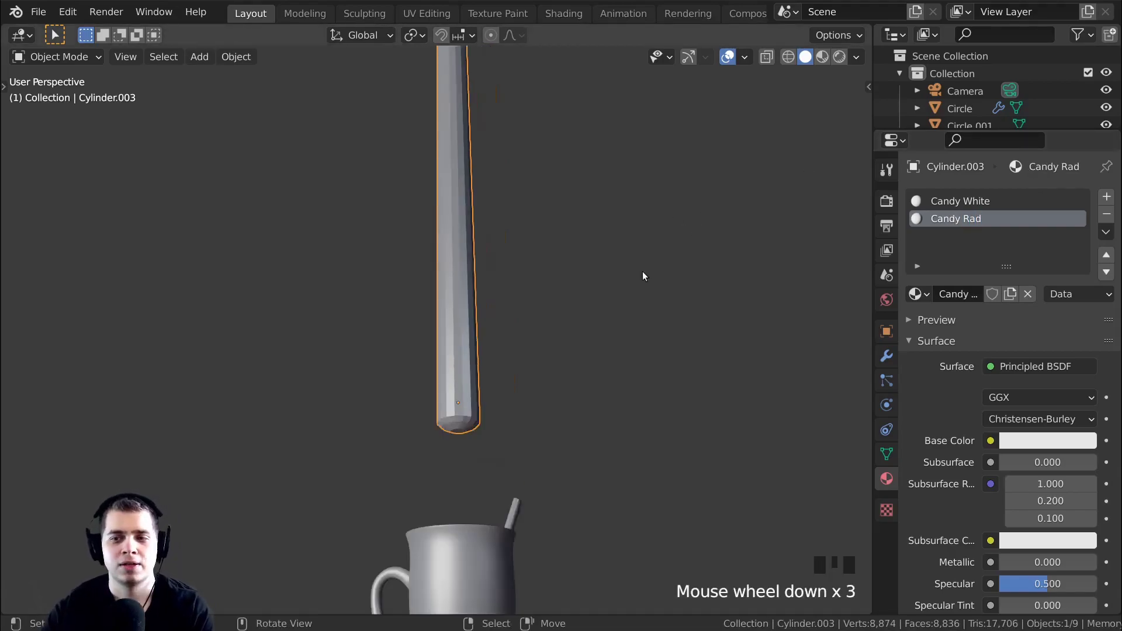
pyautogui.press('z')
pyautogui.press('z')
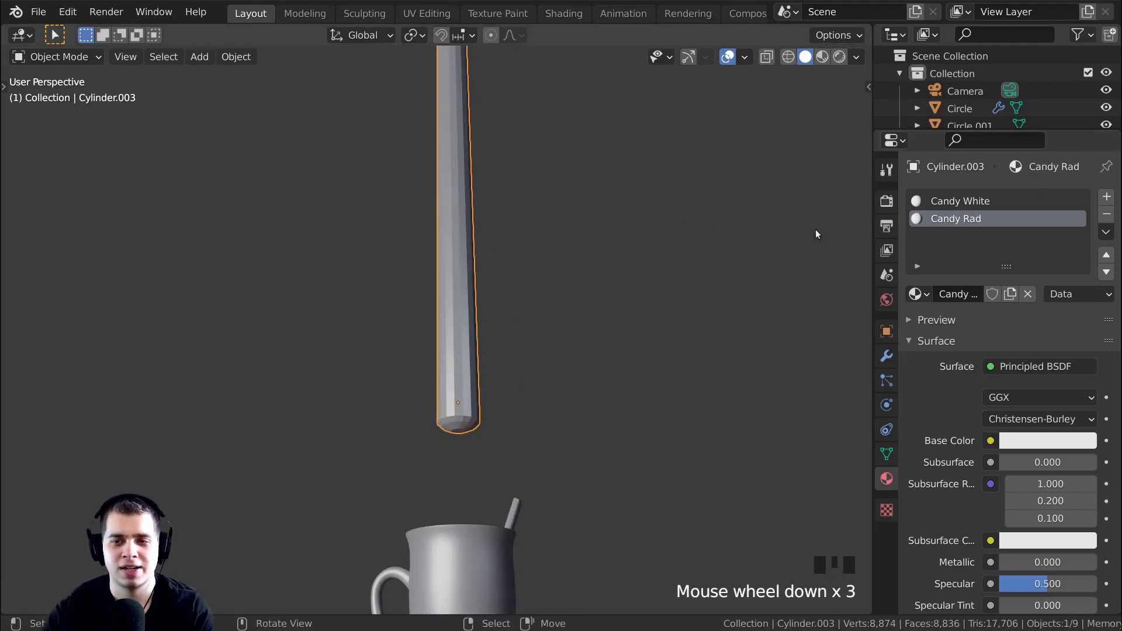
pyautogui.moveTo(499, 233); pyautogui.dragTo(489, 353, button='middle')
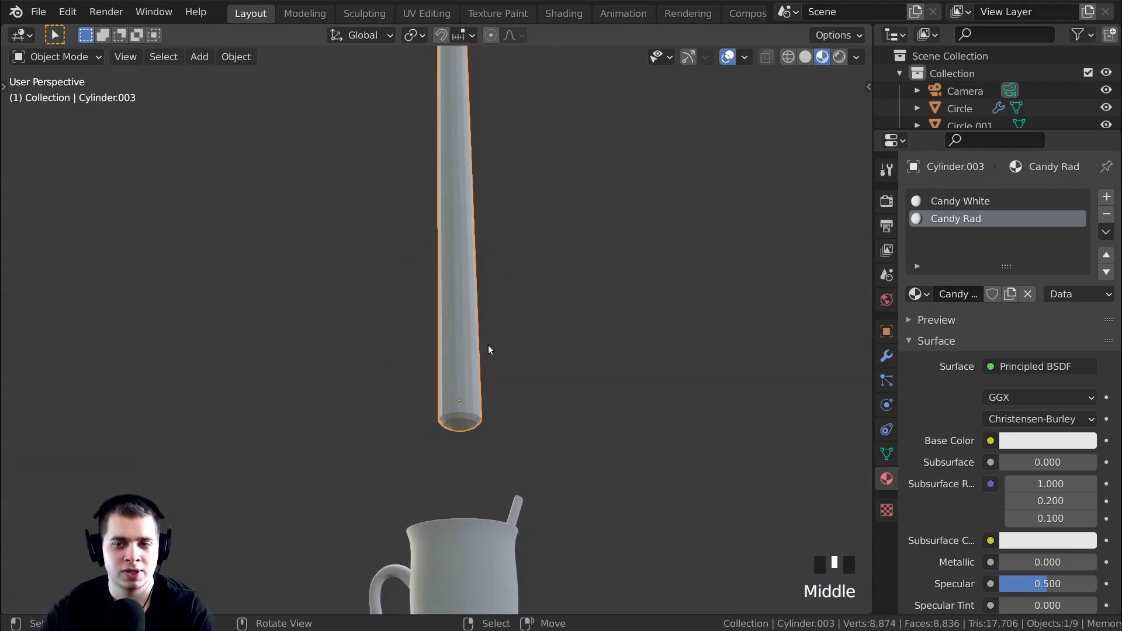
pyautogui.scroll(2, 470, 194)
pyautogui.moveTo(568, 299)
pyautogui.keyDown('shift'); pyautogui.mouseDown(button='middle')
pyautogui.moveTo(599, 276)
pyautogui.moveTo(571, 304)
pyautogui.mouseUp(button='middle'); pyautogui.keyUp('shift')
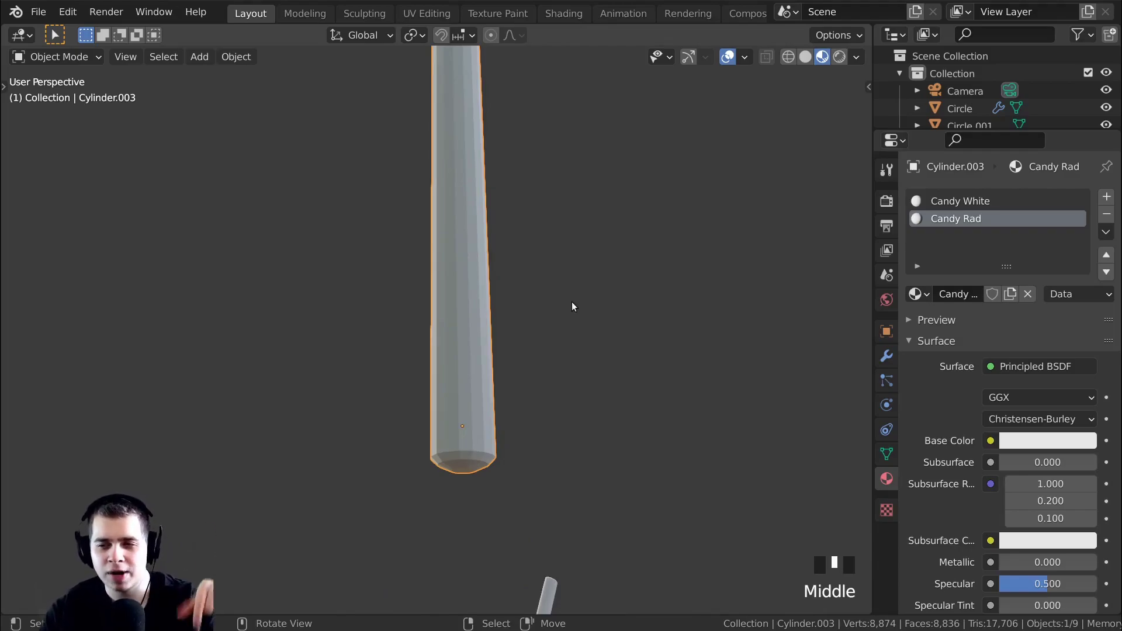
# Correct the second material's name to Candy Red and set its base color to fully saturated red
pyautogui.keyDown('shift'); pyautogui.moveTo(543, 276); pyautogui.dragTo(526, 382, button='middle'); pyautogui.keyUp('shift')
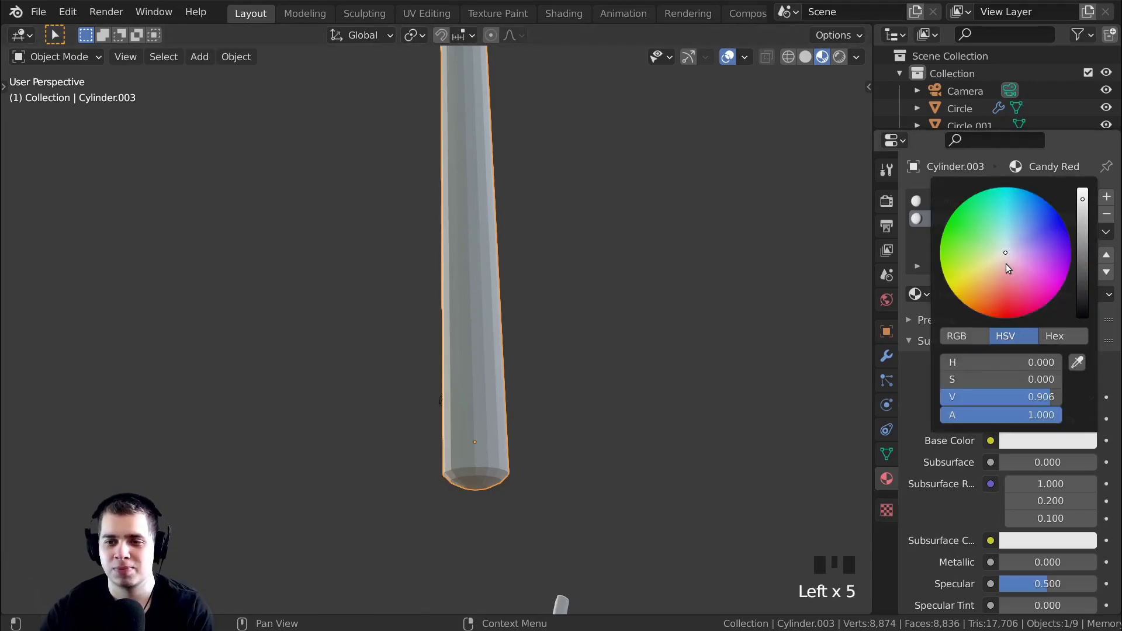
pyautogui.moveTo(1006, 264); pyautogui.dragTo(1002, 319)
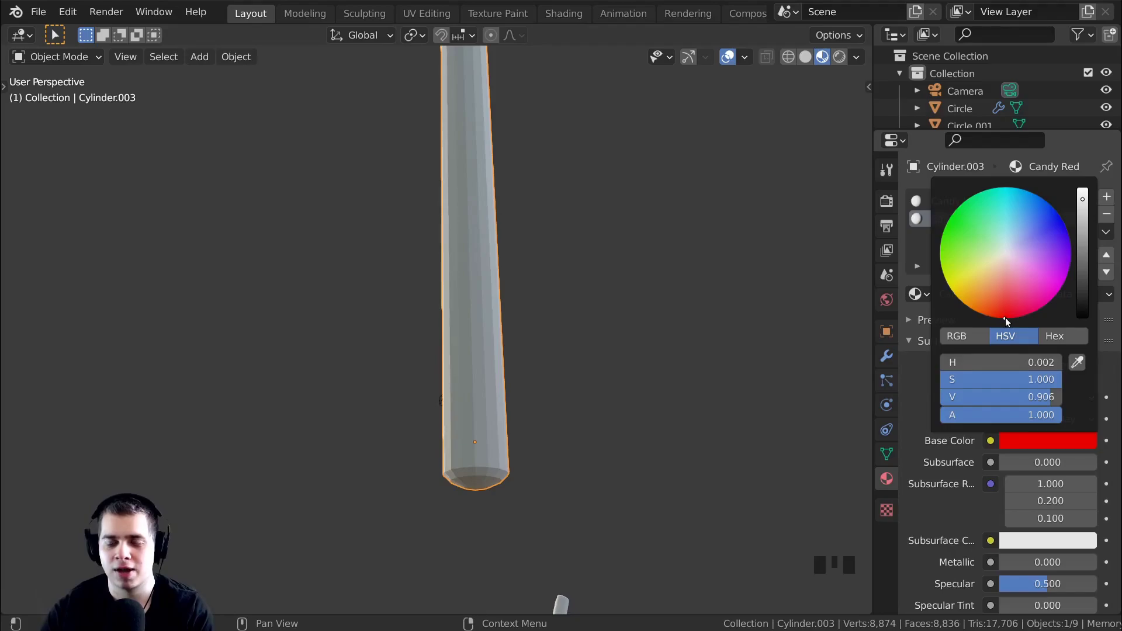
pyautogui.moveTo(685, 267); pyautogui.dragTo(664, 304, button='middle')
pyautogui.keyDown('shift'); pyautogui.moveTo(704, 265); pyautogui.dragTo(647, 214, button='middle'); pyautogui.keyUp('shift')
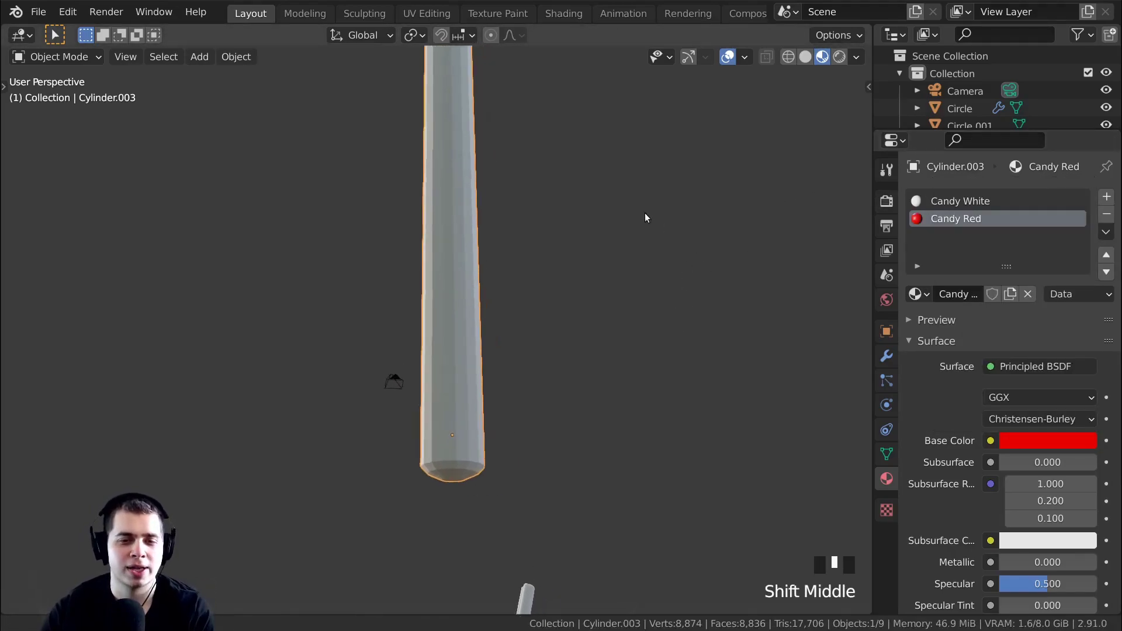
# In Edit Mode, select every second lengthwise face loop on one side of the rod, starting the alternating stripe pattern
pyautogui.press('Tab')
pyautogui.moveTo(548, 347); pyautogui.dragTo(550, 314, button='middle')
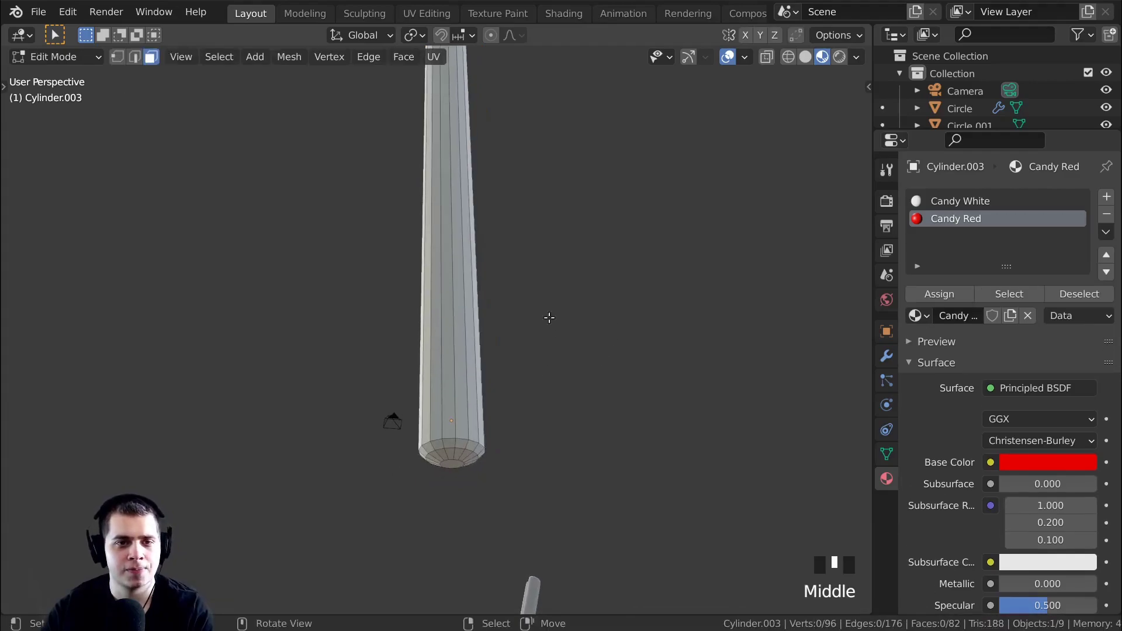
pyautogui.scroll(2, 479, 450)
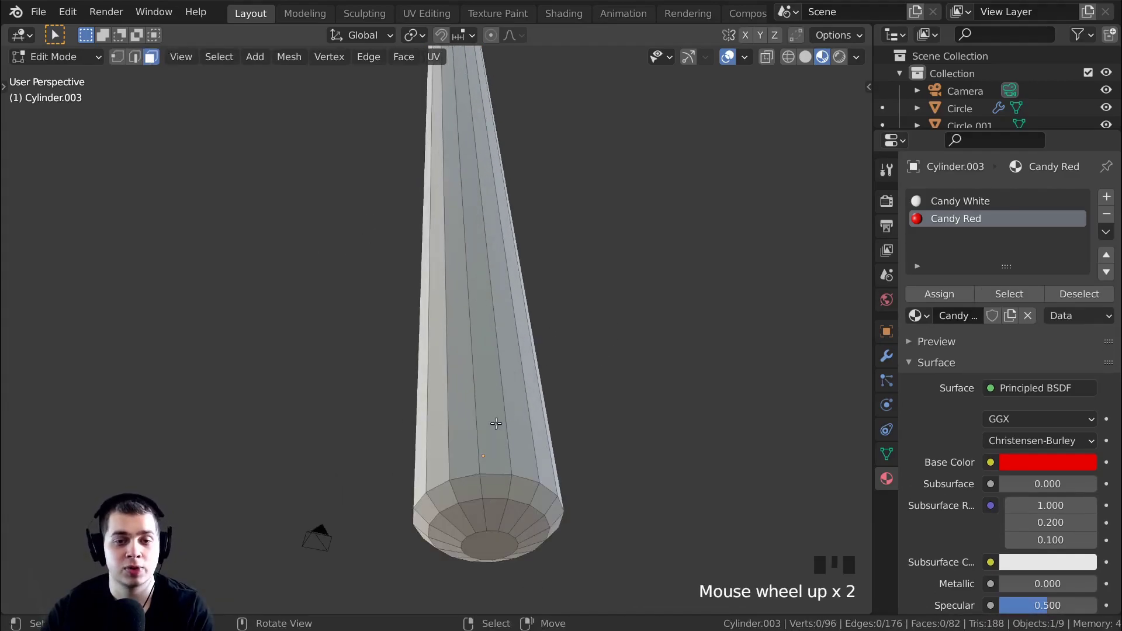
pyautogui.keyDown('alt'); pyautogui.rightClick(473, 451); pyautogui.keyUp('alt')
pyautogui.moveTo(473, 451); pyautogui.dragTo(518, 540, button='middle')
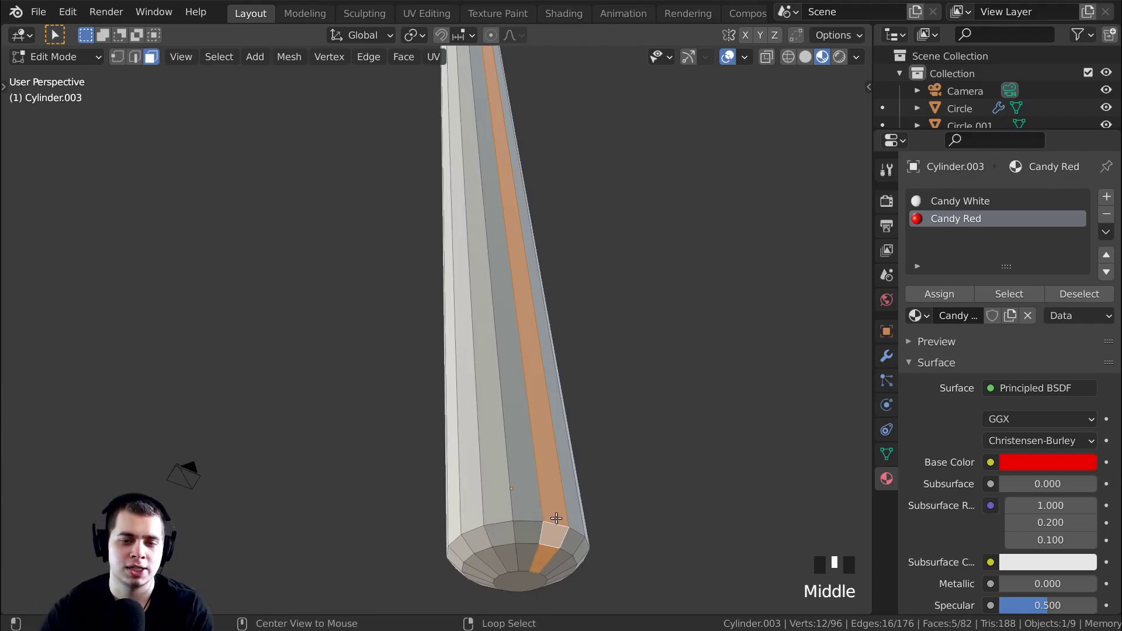
pyautogui.keyDown('alt'); pyautogui.keyDown('shift'); pyautogui.rightClick(497, 522); pyautogui.keyUp('shift'); pyautogui.keyUp('alt')
pyautogui.keyDown('alt'); pyautogui.keyDown('shift'); pyautogui.rightClick(460, 537); pyautogui.keyUp('shift'); pyautogui.keyUp('alt')
pyautogui.moveTo(509, 474); pyautogui.dragTo(649, 468, button='middle')
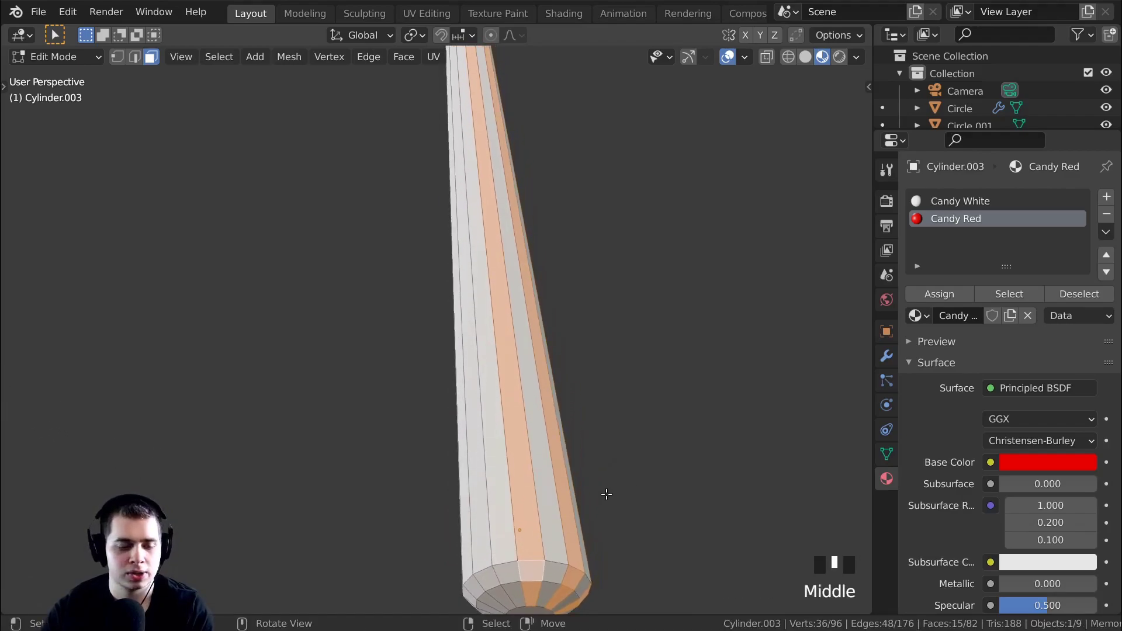
# Extend the selection with the remaining alternate face loops until the stripe pattern runs all the way around the rod
pyautogui.keyDown('alt'); pyautogui.keyDown('shift'); pyautogui.rightClick(470, 563); pyautogui.keyUp('shift'); pyautogui.keyUp('alt')
pyautogui.moveTo(473, 480); pyautogui.dragTo(586, 383, button='middle')
pyautogui.scroll(2, 489, 413)
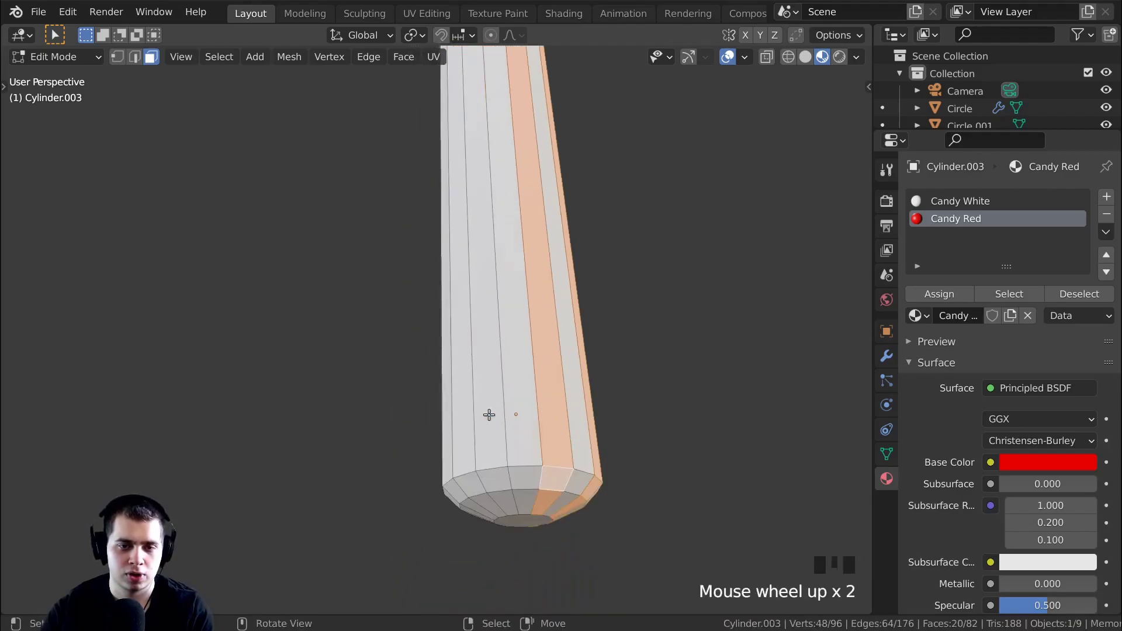
pyautogui.keyDown('alt'); pyautogui.keyDown('shift'); pyautogui.rightClick(486, 464); pyautogui.keyUp('shift'); pyautogui.keyUp('alt')
pyautogui.keyDown('alt'); pyautogui.keyDown('shift'); pyautogui.rightClick(448, 478); pyautogui.keyUp('shift'); pyautogui.keyUp('alt')
pyautogui.moveTo(448, 478)
pyautogui.mouseDown(button='middle')
pyautogui.moveTo(496, 431)
pyautogui.moveTo(747, 438)
pyautogui.moveTo(435, 492)
pyautogui.mouseUp(button='middle')
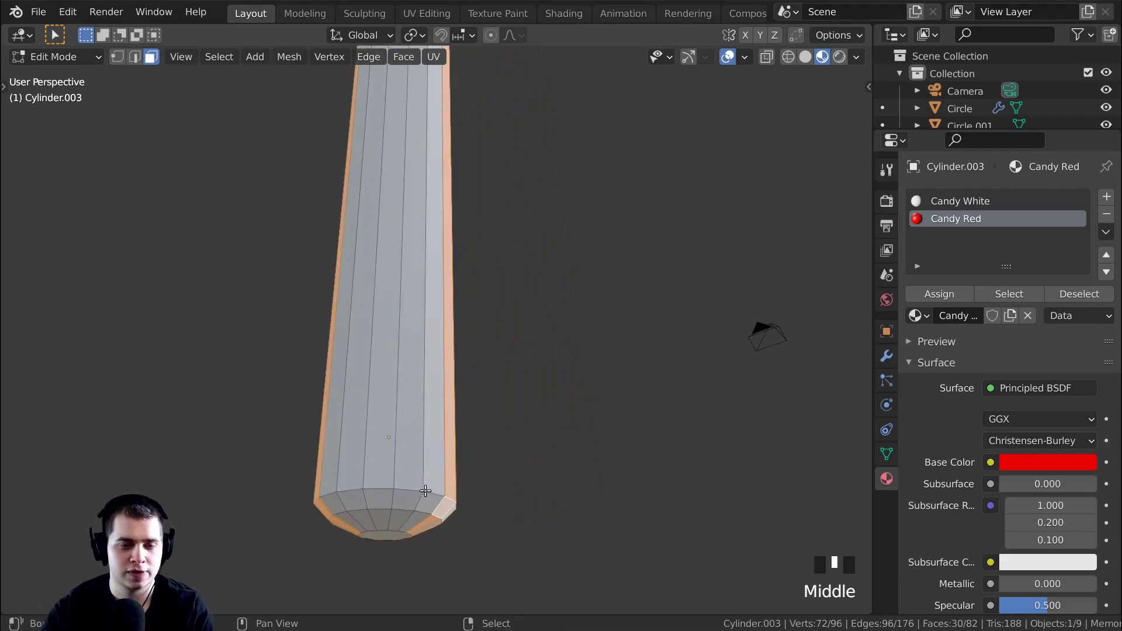
pyautogui.keyDown('alt'); pyautogui.keyDown('shift'); pyautogui.rightClick(410, 488); pyautogui.keyUp('shift'); pyautogui.keyUp('alt')
pyautogui.keyDown('alt'); pyautogui.keyDown('shift'); pyautogui.rightClick(350, 494); pyautogui.keyUp('shift'); pyautogui.keyUp('alt')
pyautogui.scroll(-5, 418, 431)
pyautogui.moveTo(418, 431); pyautogui.dragTo(774, 353, button='middle')
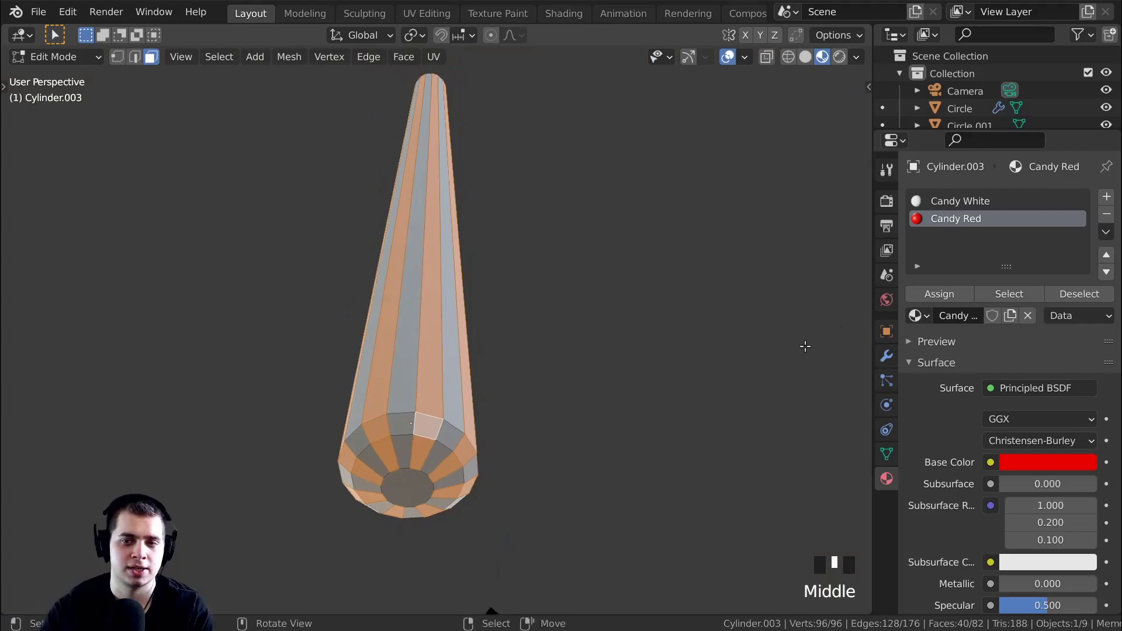
# Assign the Candy Red material to the selected face strips and leave Edit Mode
pyautogui.click(967, 203)
pyautogui.click(938, 221)
pyautogui.click(946, 295)
pyautogui.moveTo(514, 176); pyautogui.dragTo(488, 220, button='middle')
pyautogui.press('Tab')
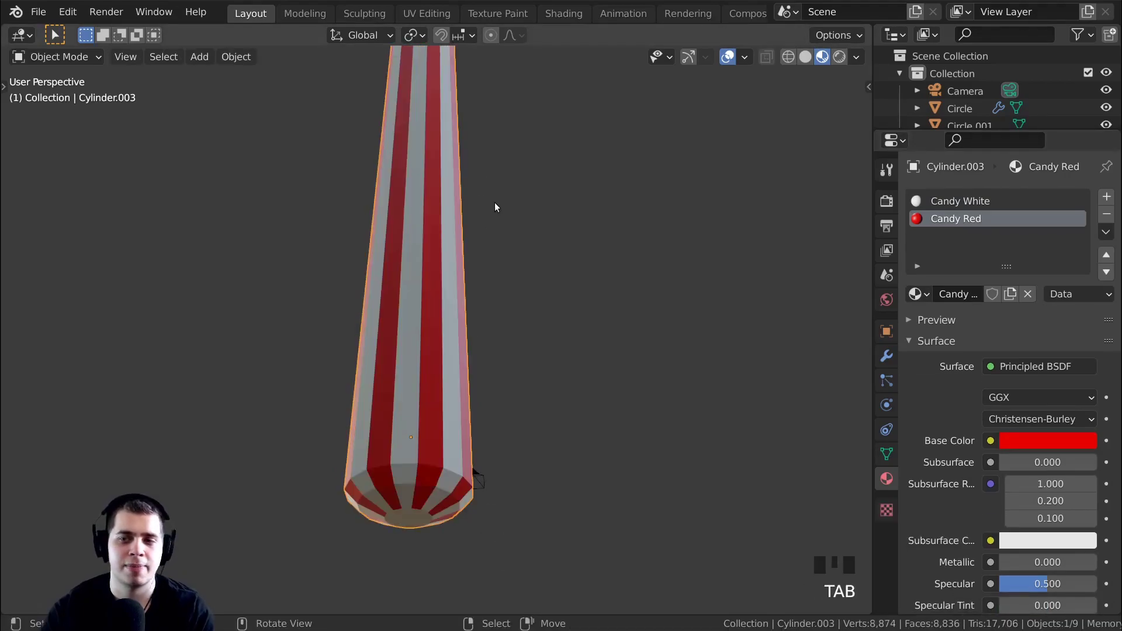
# Examine the red and white stripes along the rod's full length and at its upper end
pyautogui.scroll(-6, 526, 202)
pyautogui.moveTo(556, 201); pyautogui.dragTo(541, 316, button='middle')
pyautogui.scroll(3, 582, 336)
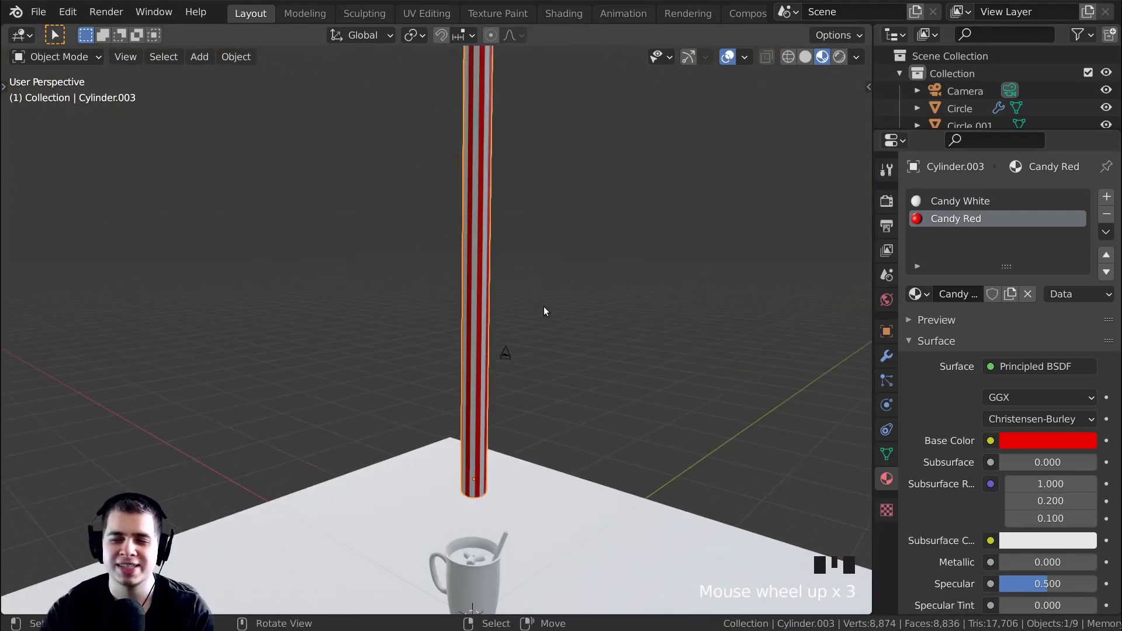
pyautogui.scroll(3, 517, 246)
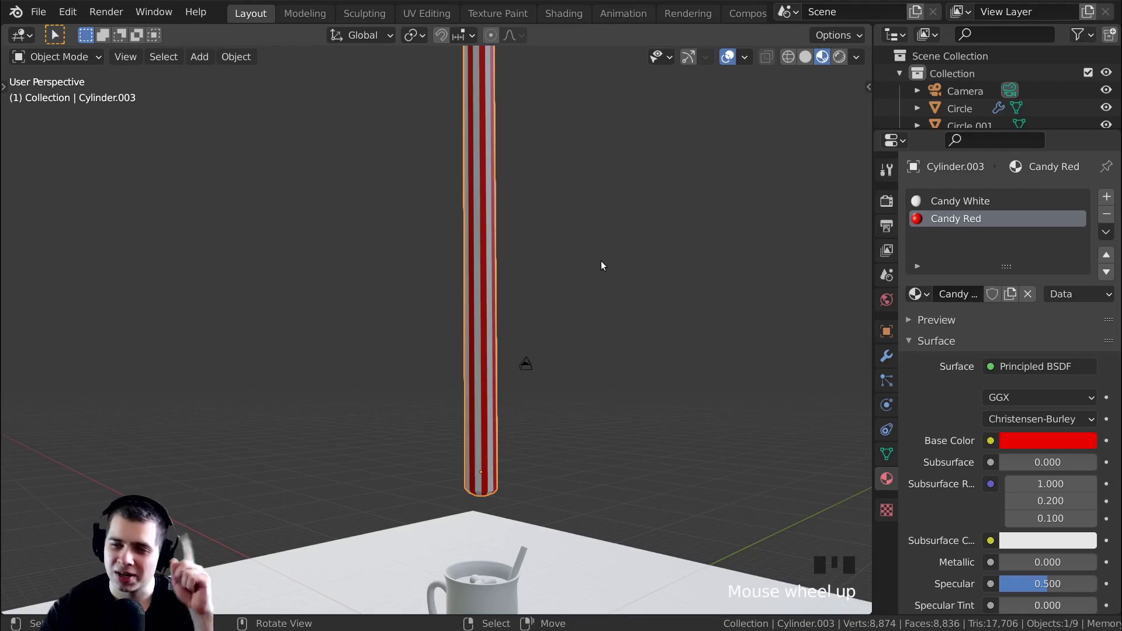
pyautogui.scroll(3, 573, 222)
pyautogui.scroll(-3, 517, 169)
pyautogui.keyDown('shift'); pyautogui.moveTo(497, 168); pyautogui.dragTo(556, 307, button='middle'); pyautogui.keyUp('shift')
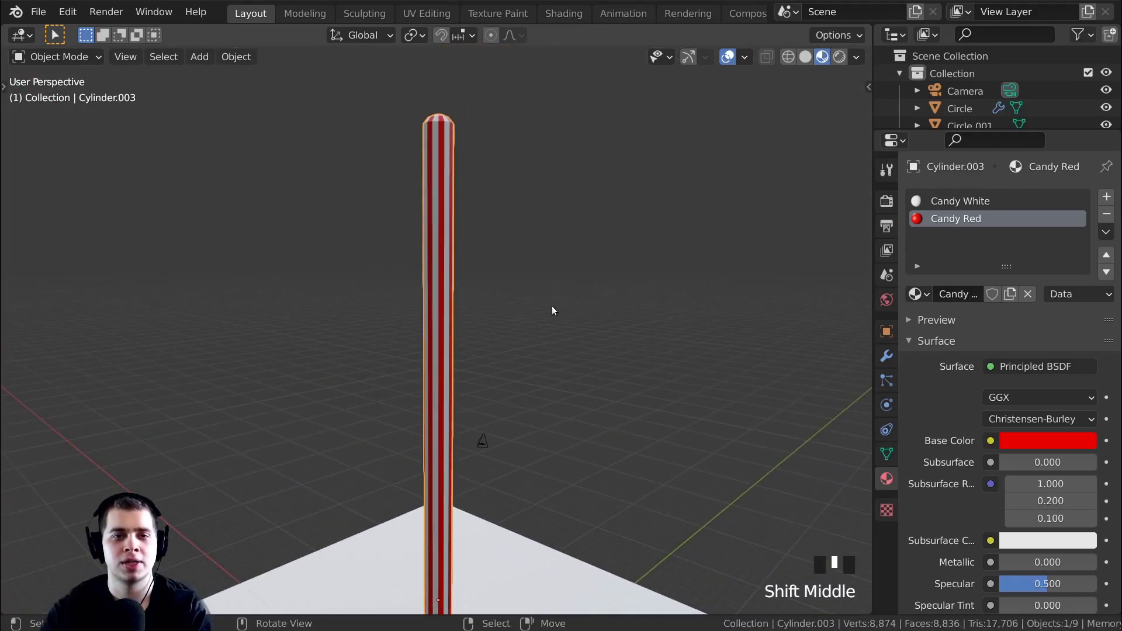
pyautogui.press('Tab')
pyautogui.press('Tab')
pyautogui.moveTo(441, 305); pyautogui.dragTo(544, 352, button='middle')
pyautogui.scroll(4, 489, 356)
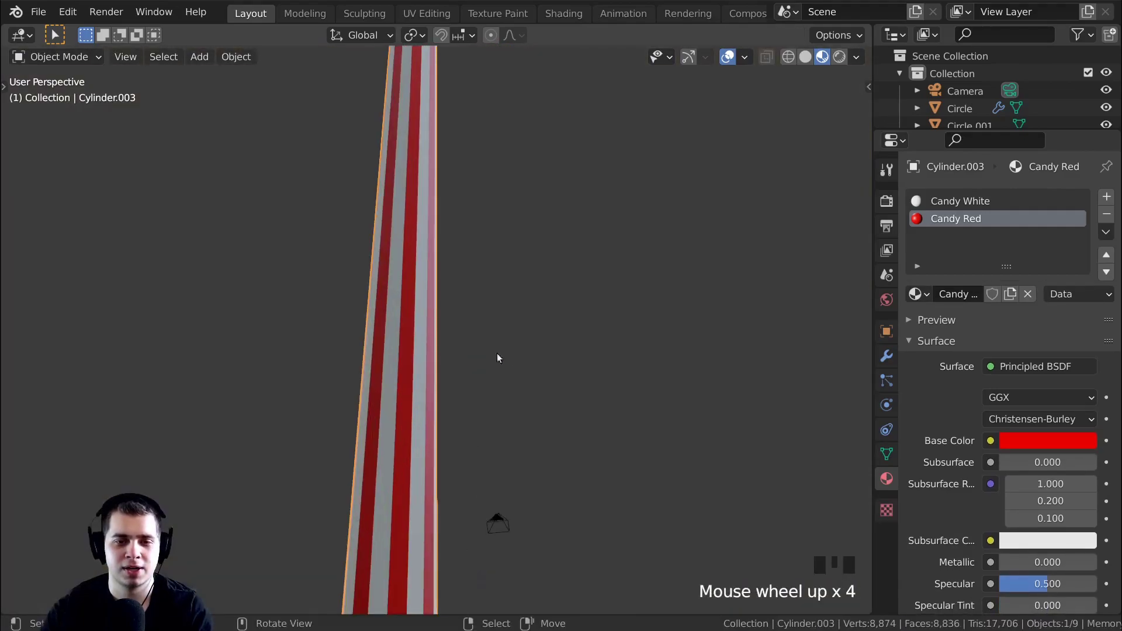
# Add 30 evenly spaced loop cuts across the rod's length in Edit Mode, keeping them centred without sliding
pyautogui.press('Tab')
pyautogui.moveTo(415, 312); pyautogui.dragTo(440, 502, button='middle')
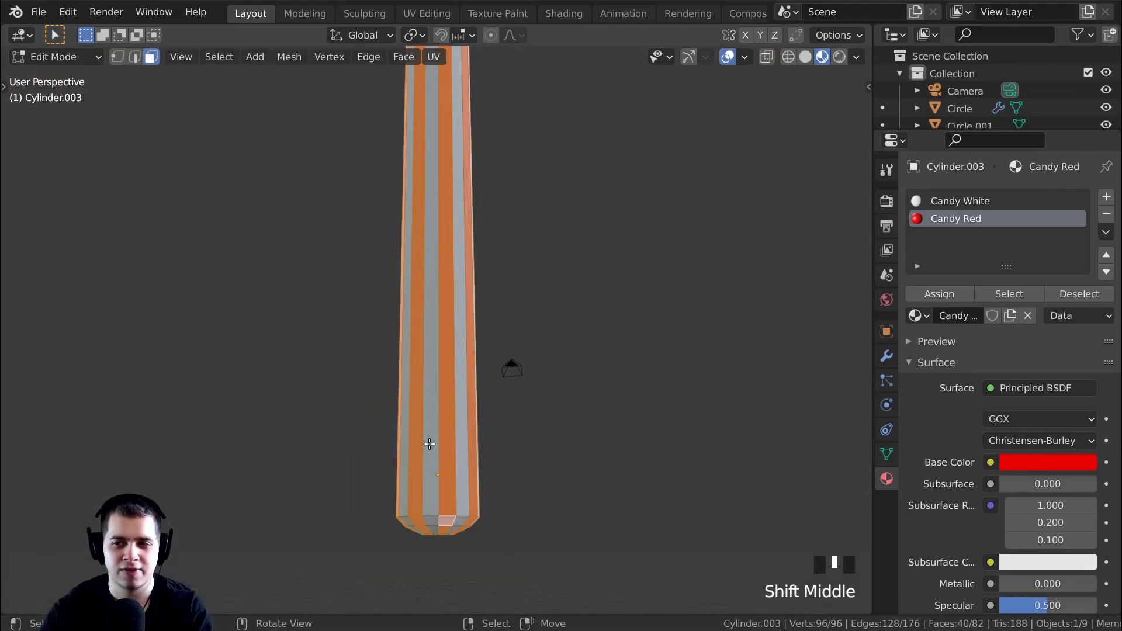
pyautogui.scroll(-3, 420, 339)
pyautogui.keyDown('shift'); pyautogui.moveTo(420, 339); pyautogui.dragTo(481, 227, button='middle'); pyautogui.keyUp('shift')
pyautogui.scroll(-2, 476, 345)
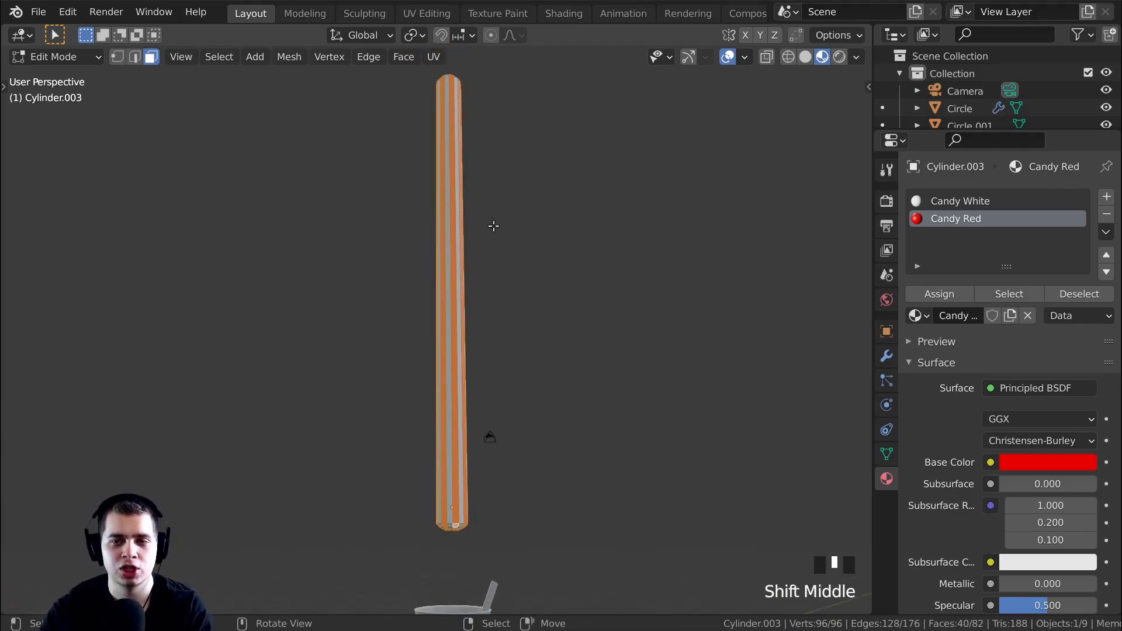
pyautogui.hotkey('ctrl', 'r')
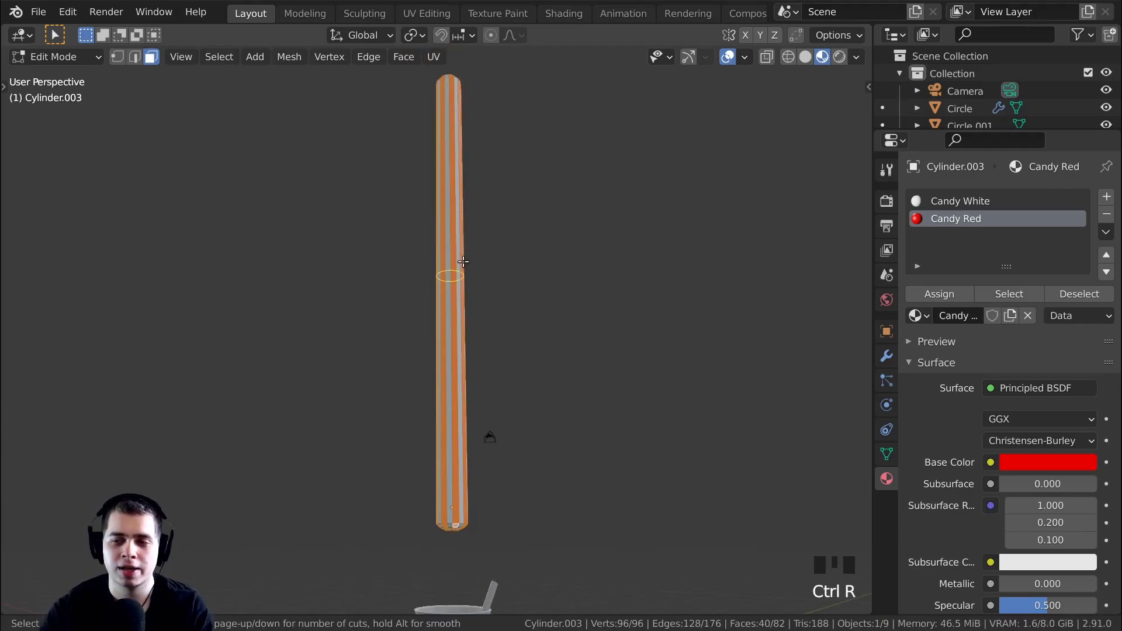
pyautogui.scroll(7, 463, 261)
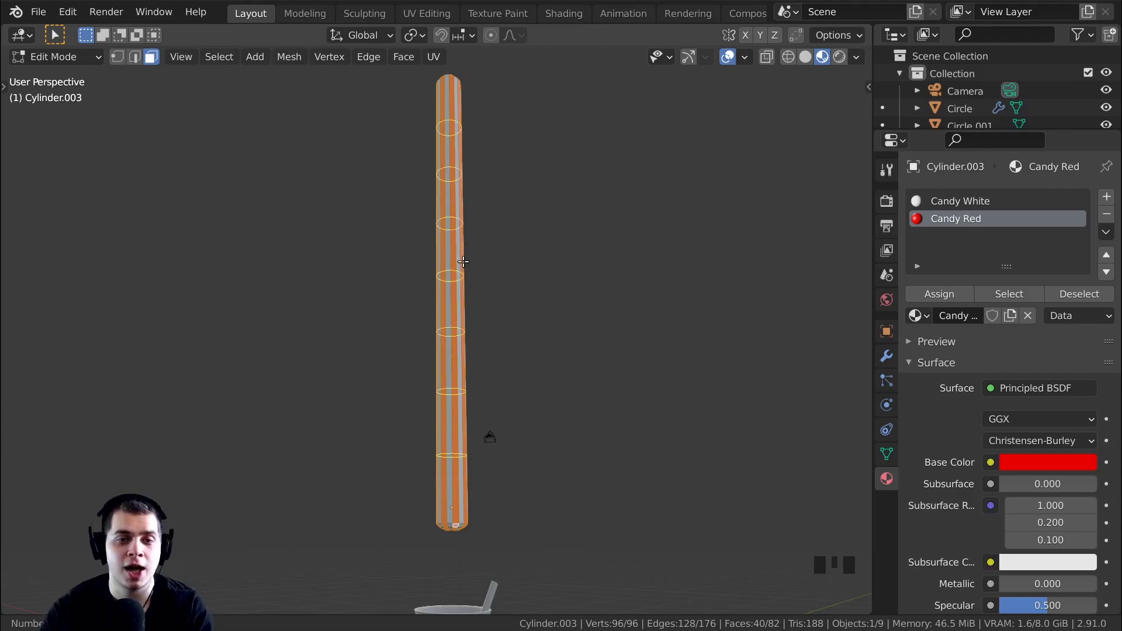
pyautogui.scroll(3, 463, 261)
pyautogui.scroll(5, 463, 261)
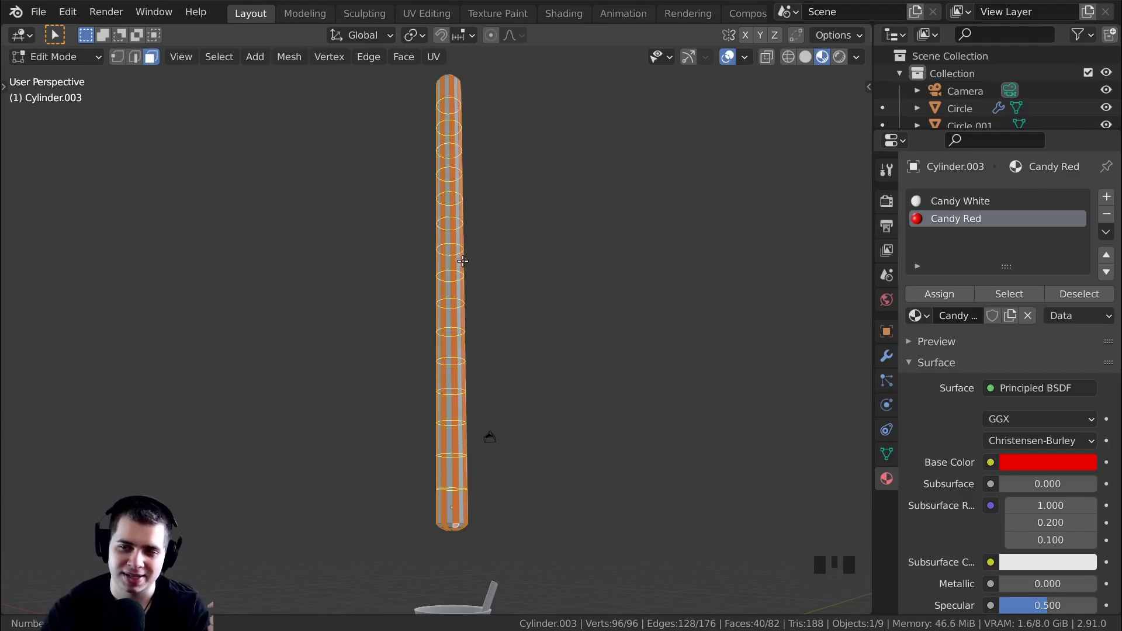
pyautogui.scroll(6, 462, 257)
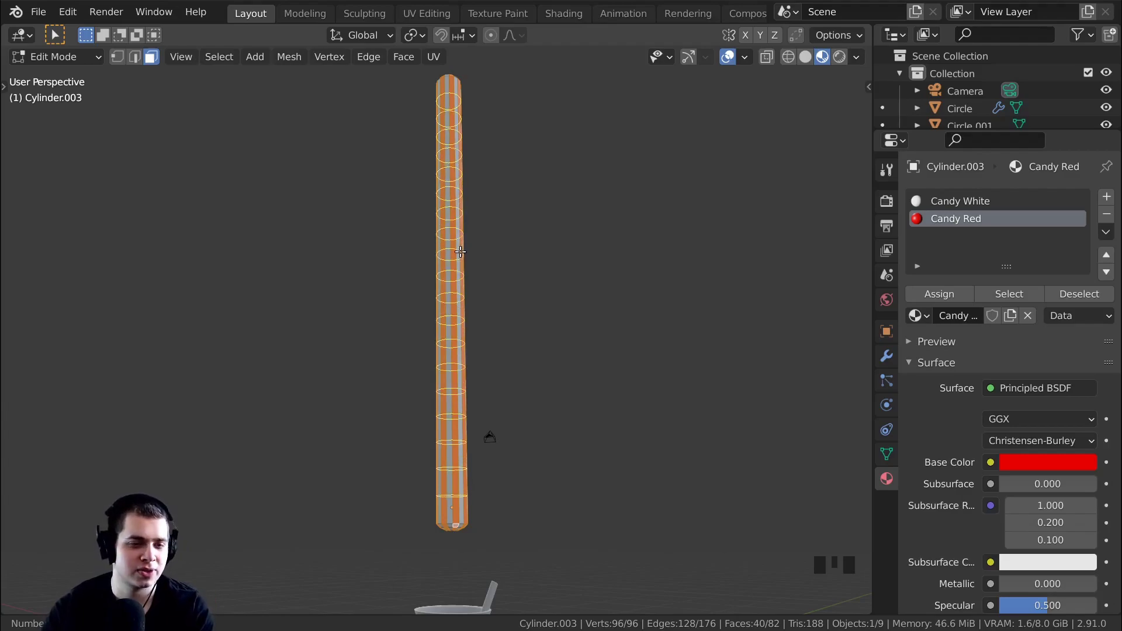
pyautogui.scroll(6, 447, 282)
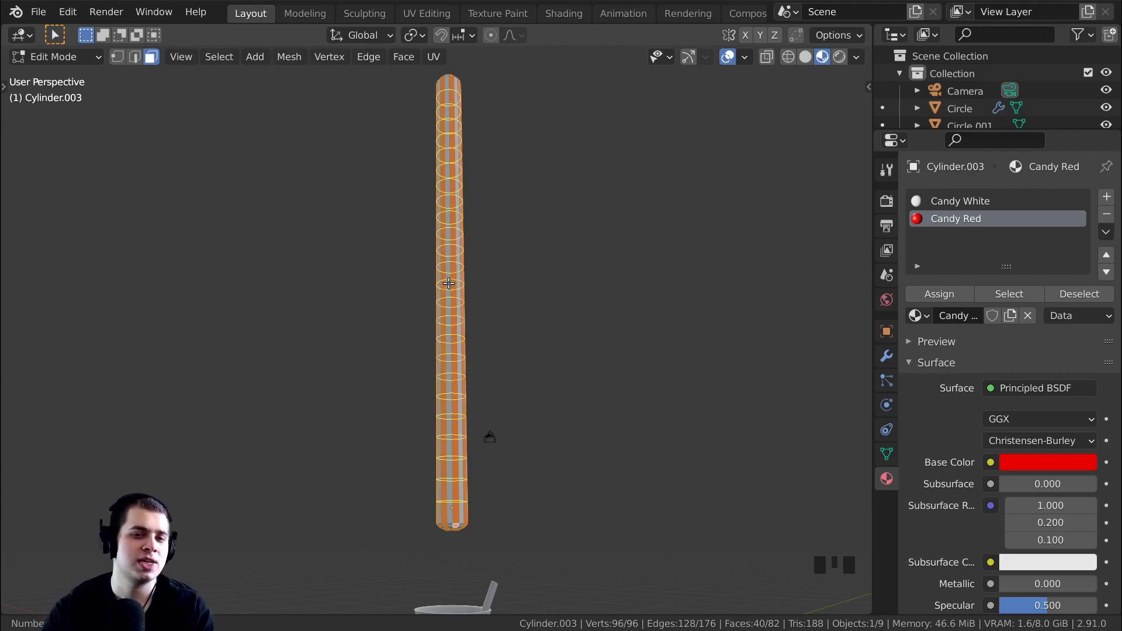
pyautogui.scroll(7, 448, 284)
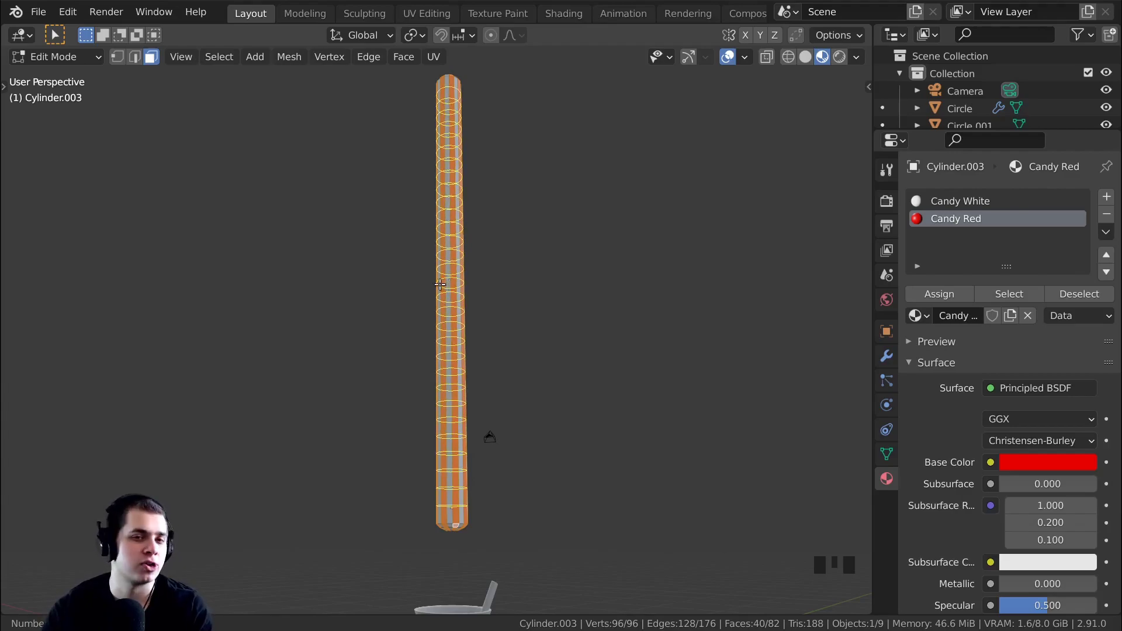
pyautogui.click(468, 284)
pyautogui.rightClick(468, 285)
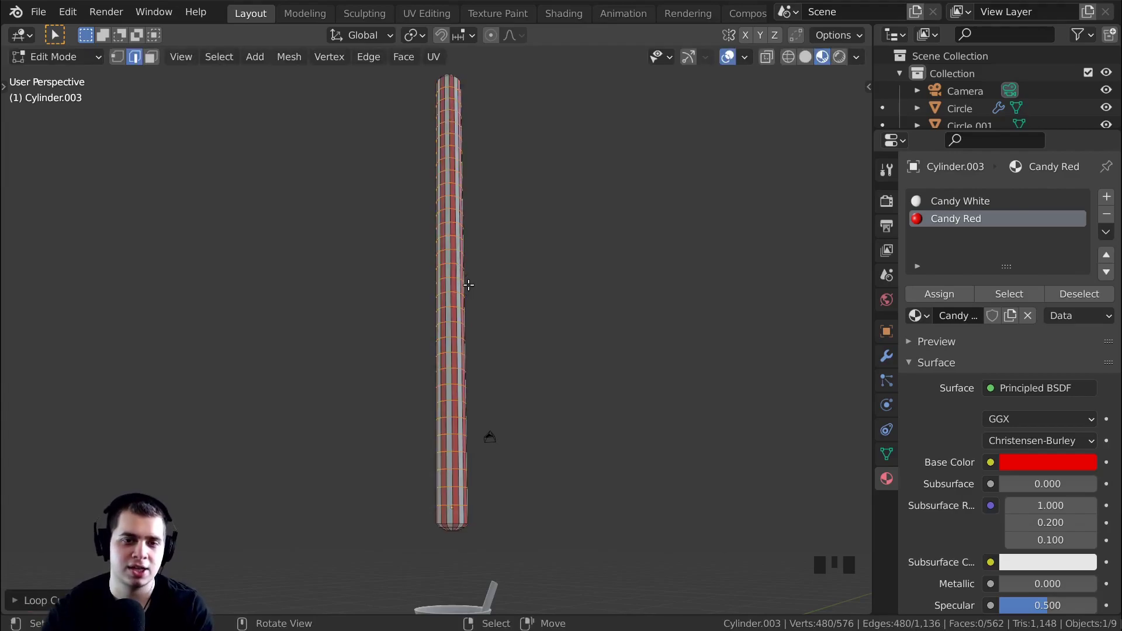
# Select the rod's entire mesh and return to Object Mode
pyautogui.moveTo(463, 264); pyautogui.dragTo(385, 181, button='middle')
pyautogui.press('a')
pyautogui.scroll(2, 499, 259)
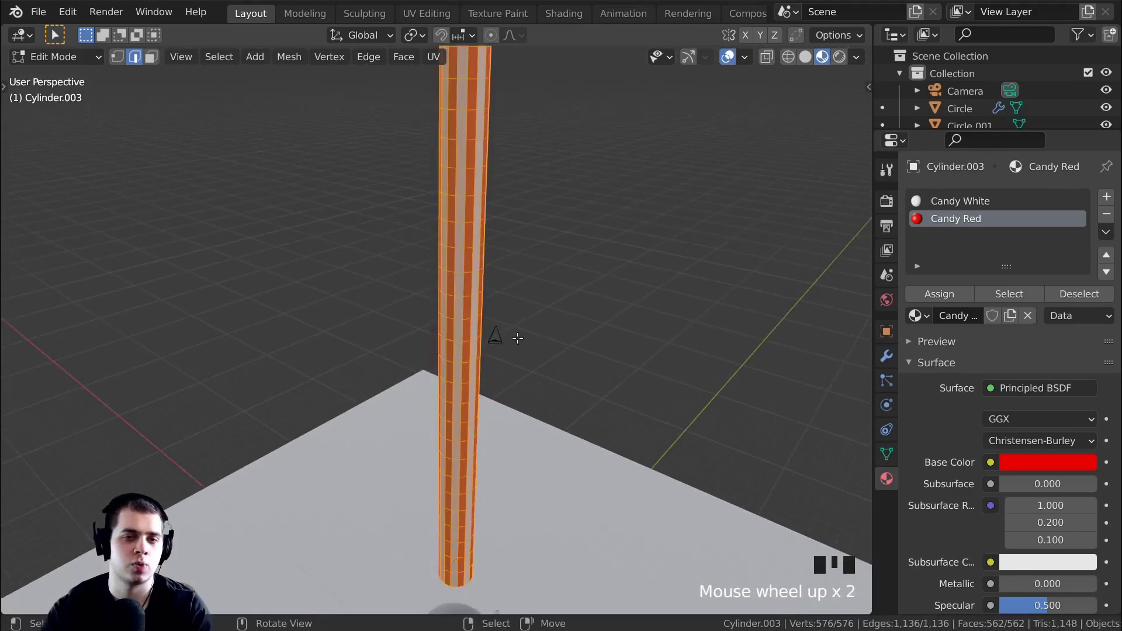
pyautogui.moveTo(519, 337); pyautogui.dragTo(512, 329, button='middle')
pyautogui.press('Tab')
# Add a Simple Deform modifier to the candy stick
pyautogui.moveTo(507, 141); pyautogui.dragTo(491, 230, button='middle')
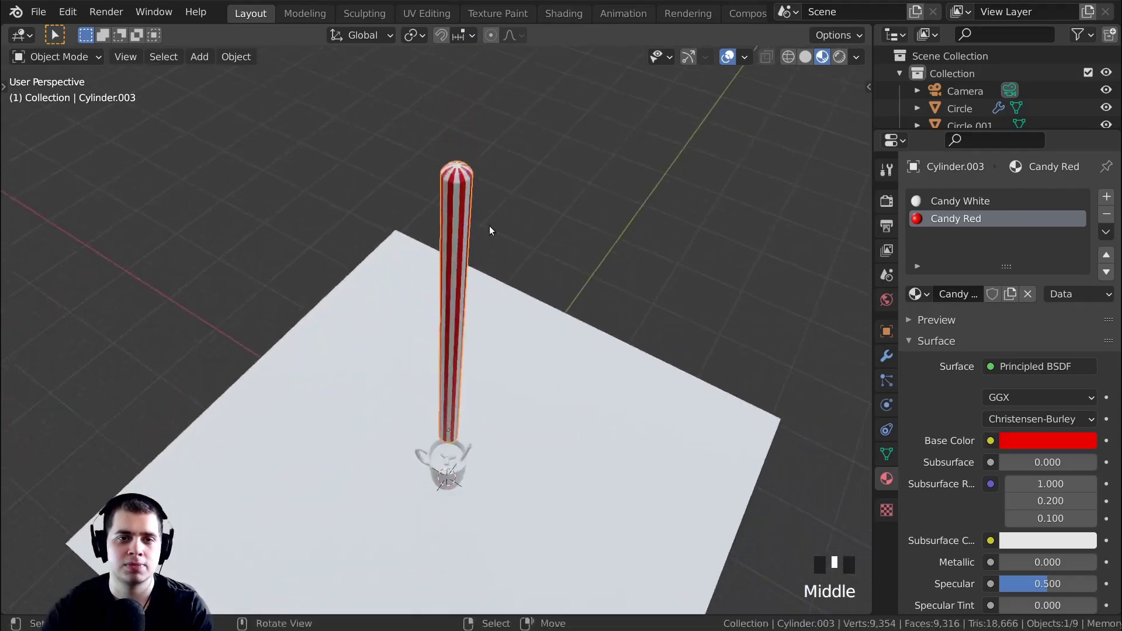
pyautogui.scroll(3, 501, 303)
pyautogui.keyDown('shift'); pyautogui.moveTo(501, 303); pyautogui.dragTo(528, 304, button='middle'); pyautogui.keyUp('shift')
pyautogui.moveTo(552, 392); pyautogui.dragTo(502, 293, button='middle')
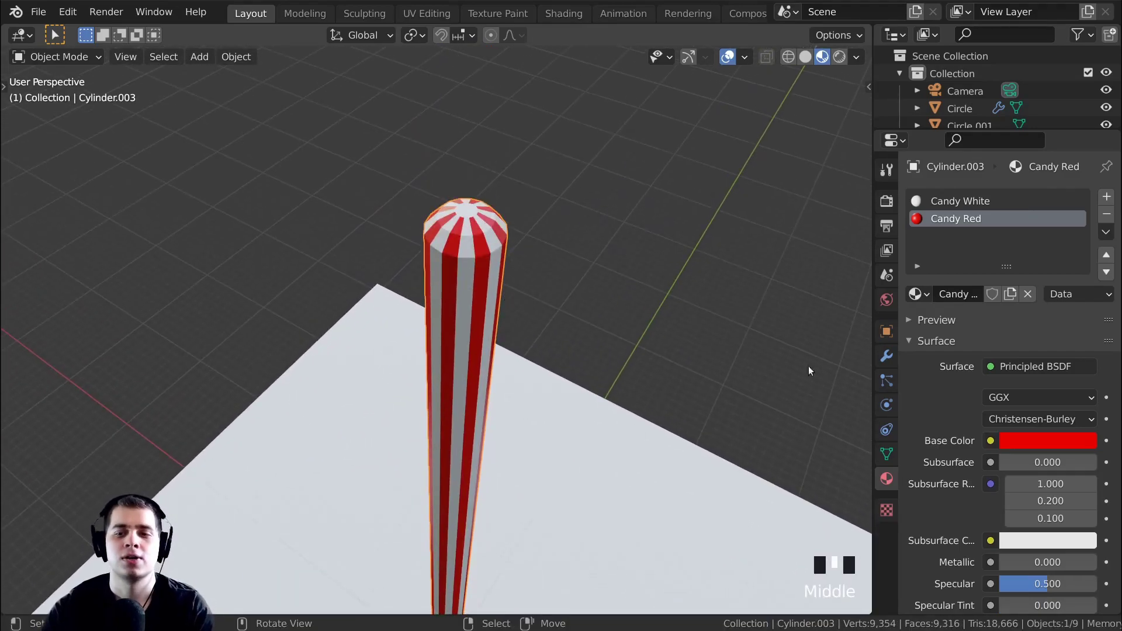
pyautogui.click(888, 356)
pyautogui.click(959, 198)
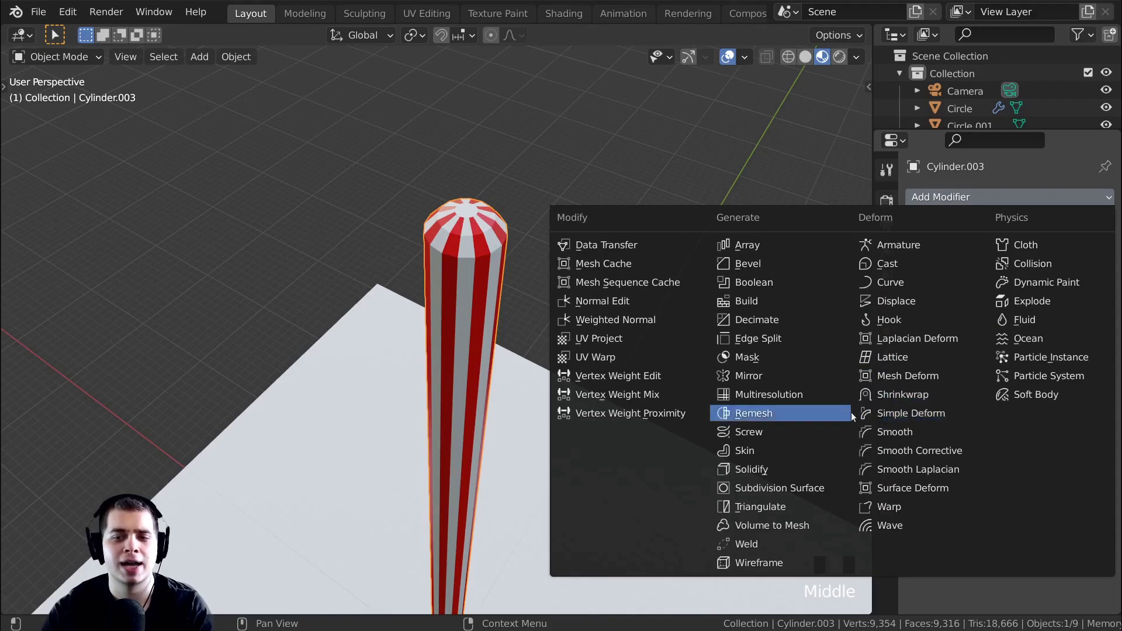
pyautogui.click(936, 415)
pyautogui.scroll(-3, 700, 387)
pyautogui.moveTo(700, 387); pyautogui.dragTo(652, 298, button='middle')
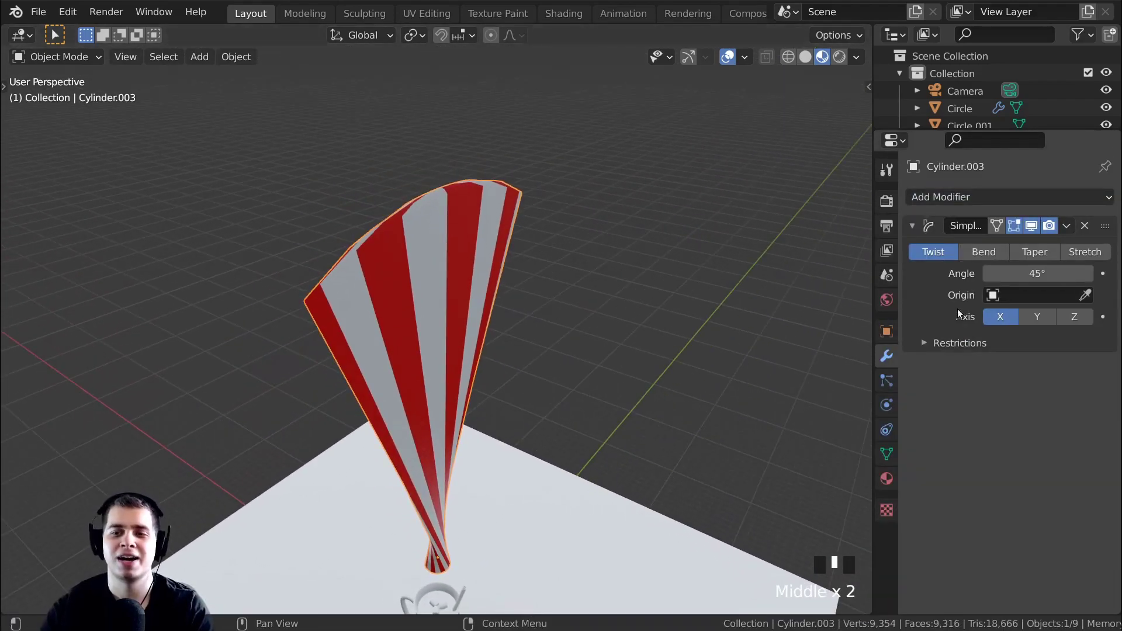
# Try the Y axis for the twist and settle on Z so it runs along the stick
pyautogui.moveTo(792, 310); pyautogui.dragTo(725, 388, button='middle')
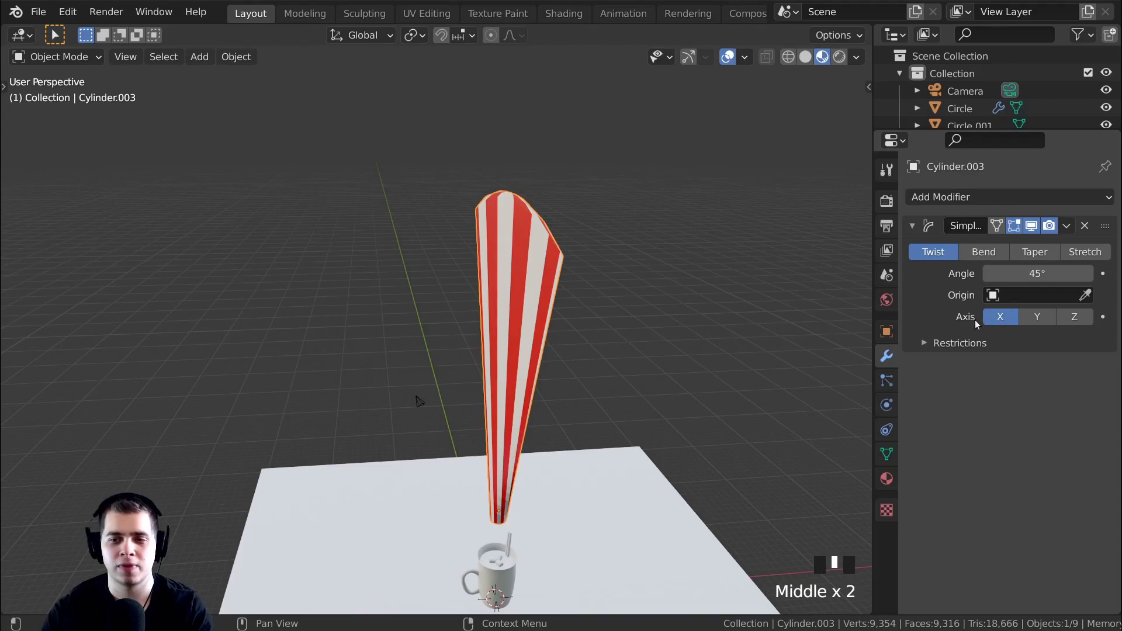
pyautogui.click(1037, 317)
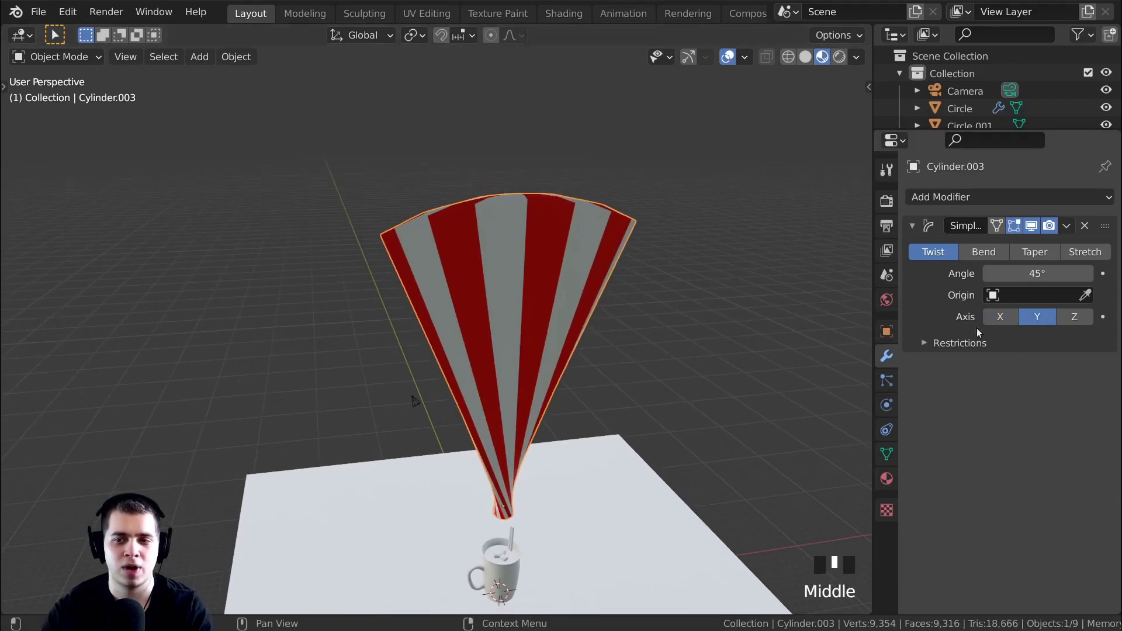
pyautogui.click(1067, 323)
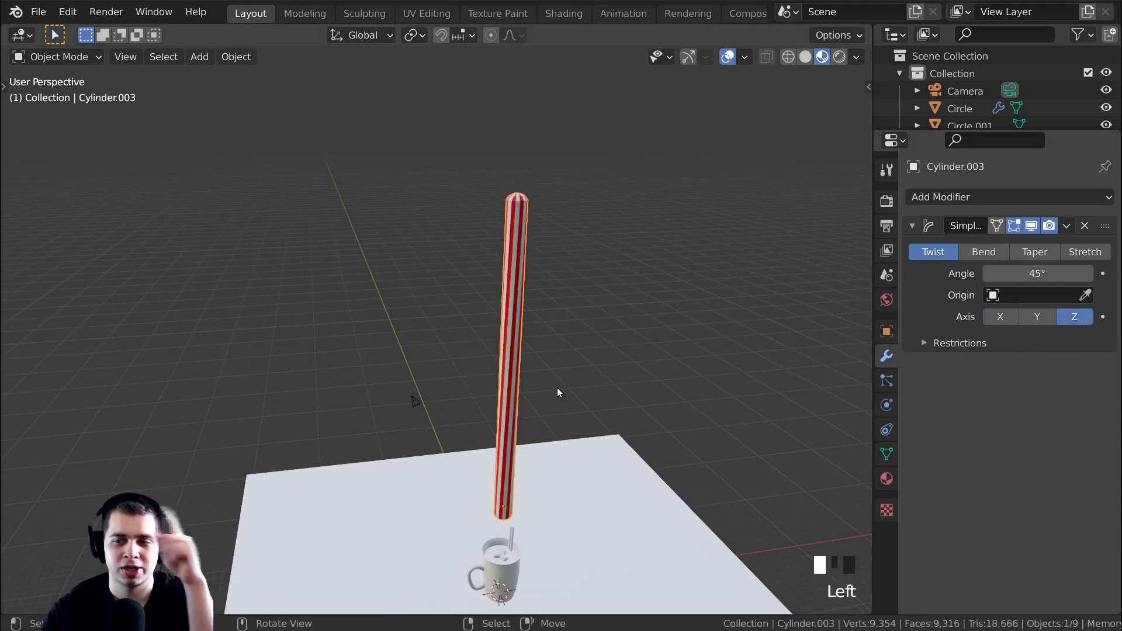
pyautogui.keyDown('shift'); pyautogui.moveTo(557, 399); pyautogui.dragTo(584, 303, button='middle'); pyautogui.keyUp('shift')
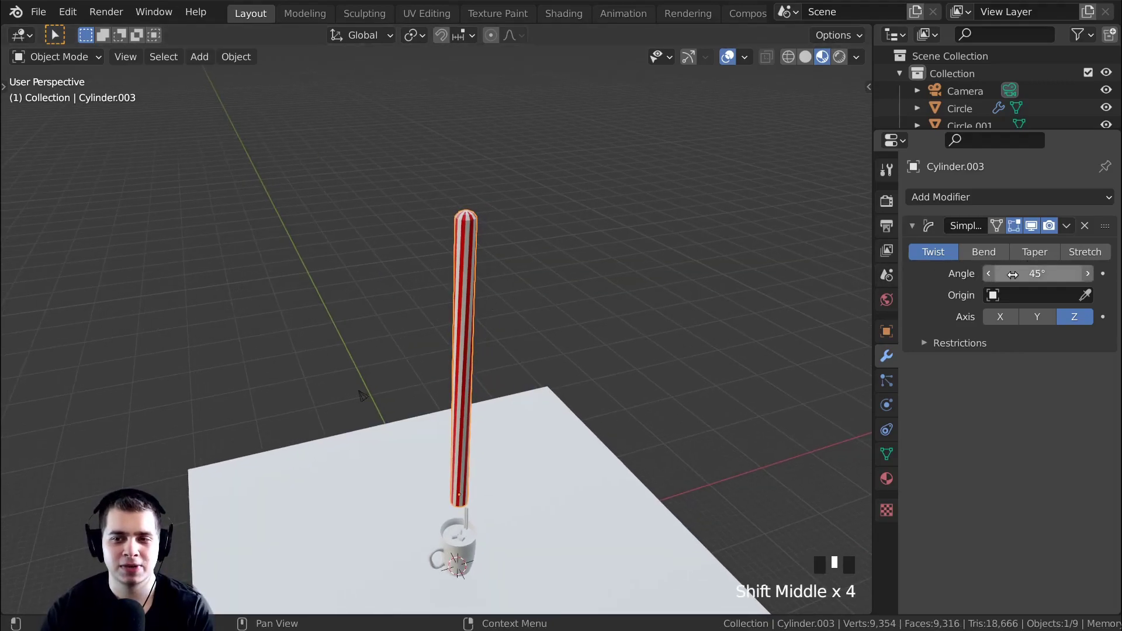
# Set the twist angle to 360° and inspect the spiralling stripes up close
pyautogui.moveTo(1020, 276); pyautogui.dragTo(1117, 275)
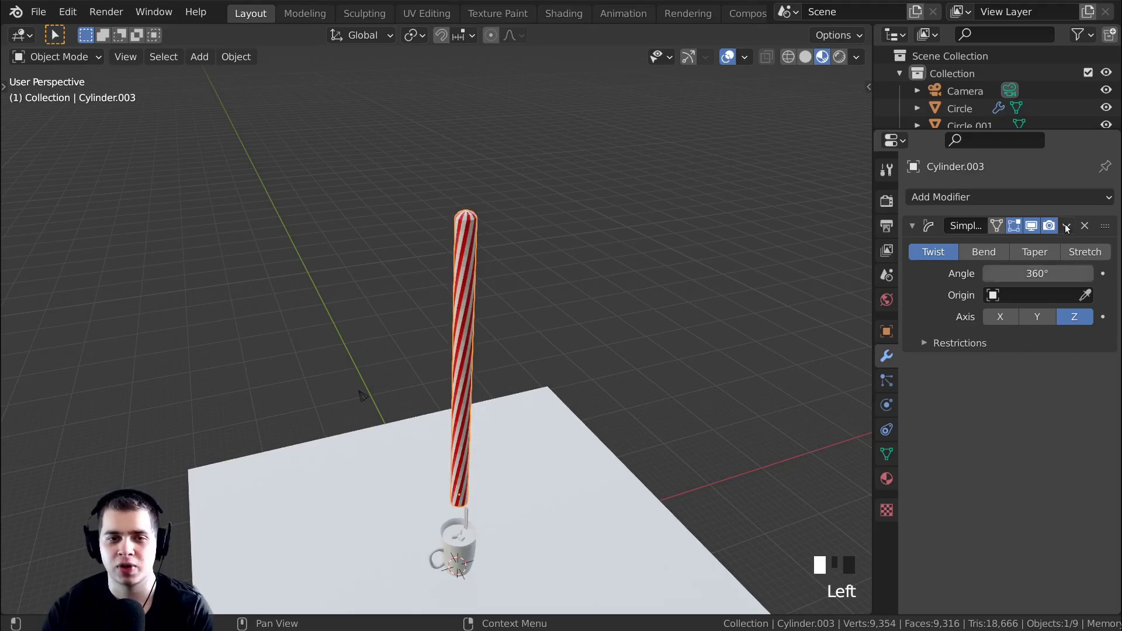
pyautogui.moveTo(584, 342); pyautogui.dragTo(576, 350, button='middle')
pyautogui.scroll(2, 600, 310)
pyautogui.moveTo(600, 311); pyautogui.dragTo(482, 118, button='middle')
pyautogui.scroll(1, 464, 252)
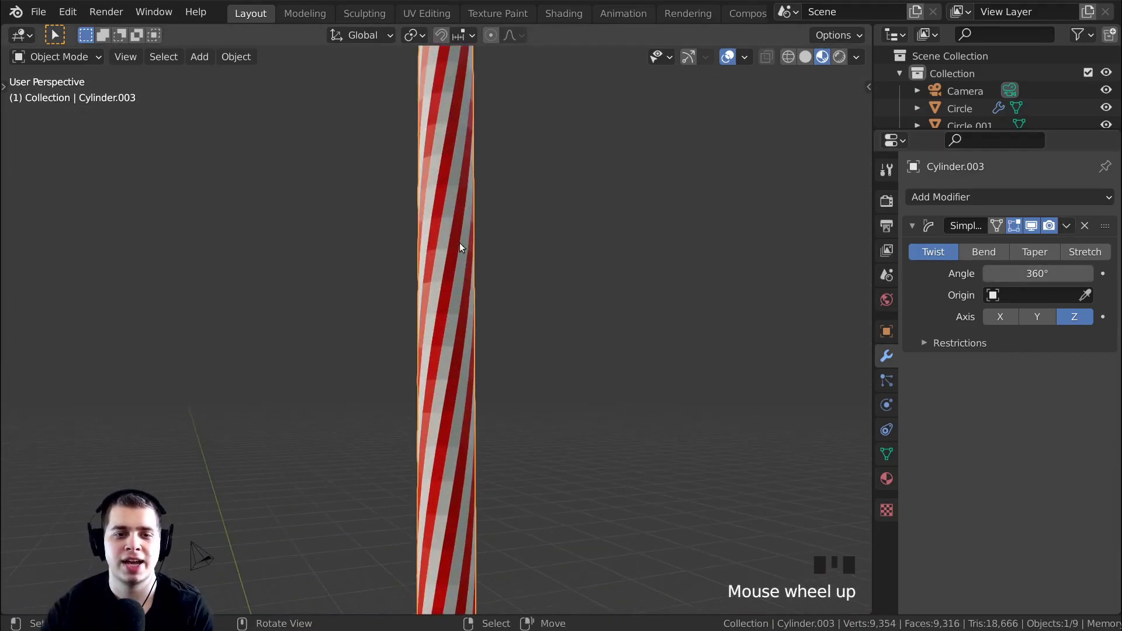
# Apply the Simple Deform twist to the candy stick and check its mesh in Edit Mode
pyautogui.moveTo(1067, 273)
pyautogui.mouseDown()
pyautogui.moveTo(993, 273)
pyautogui.moveTo(1067, 273)
pyautogui.mouseUp()
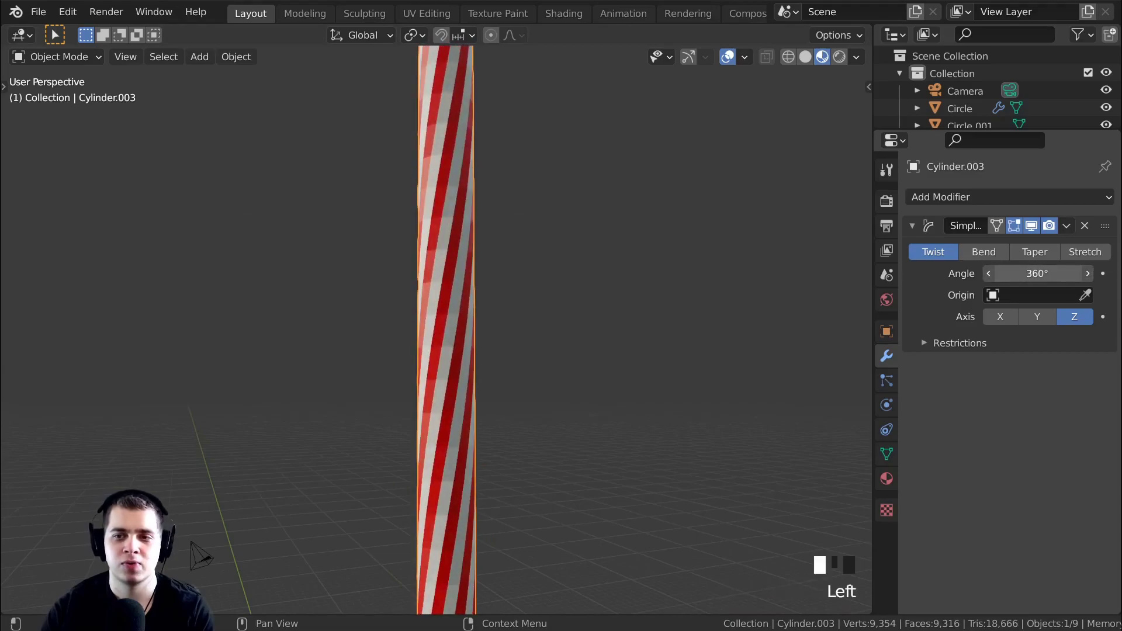
pyautogui.moveTo(223, 406); pyautogui.dragTo(333, 244, button='middle')
pyautogui.scroll(4, 462, 327)
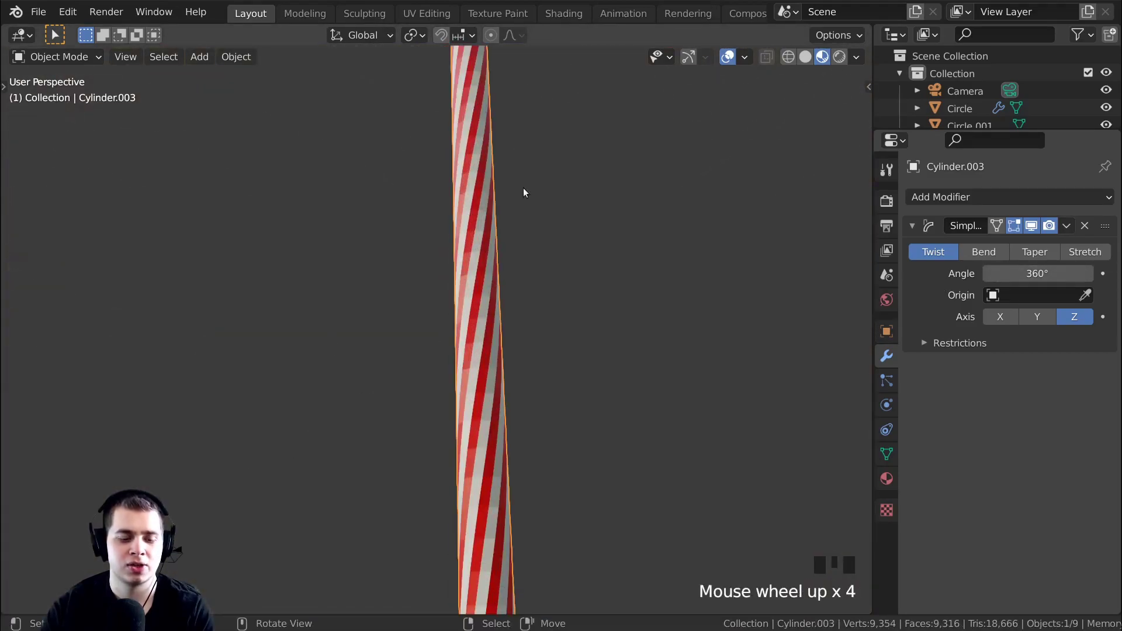
pyautogui.moveTo(458, 149)
pyautogui.mouseDown(button='middle')
pyautogui.moveTo(447, 155)
pyautogui.moveTo(496, 283)
pyautogui.moveTo(540, 113)
pyautogui.mouseUp(button='middle')
pyautogui.rightClick(409, 157)
pyautogui.click(410, 157)
pyautogui.moveTo(493, 153); pyautogui.dragTo(636, 192, button='middle')
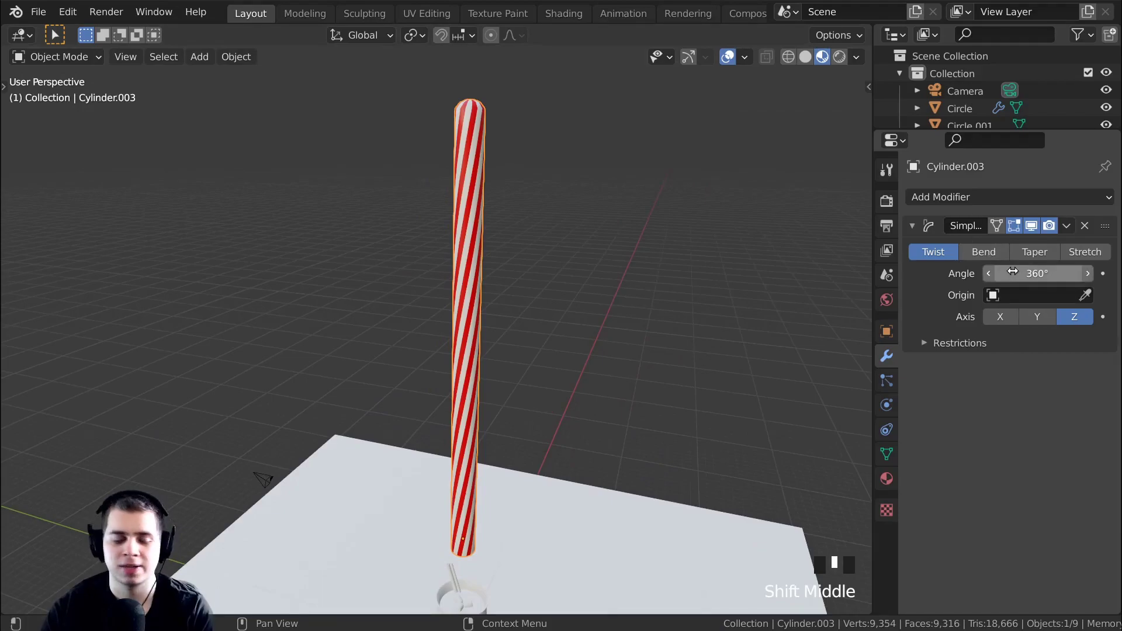
pyautogui.hotkey('ctrl', 'a')
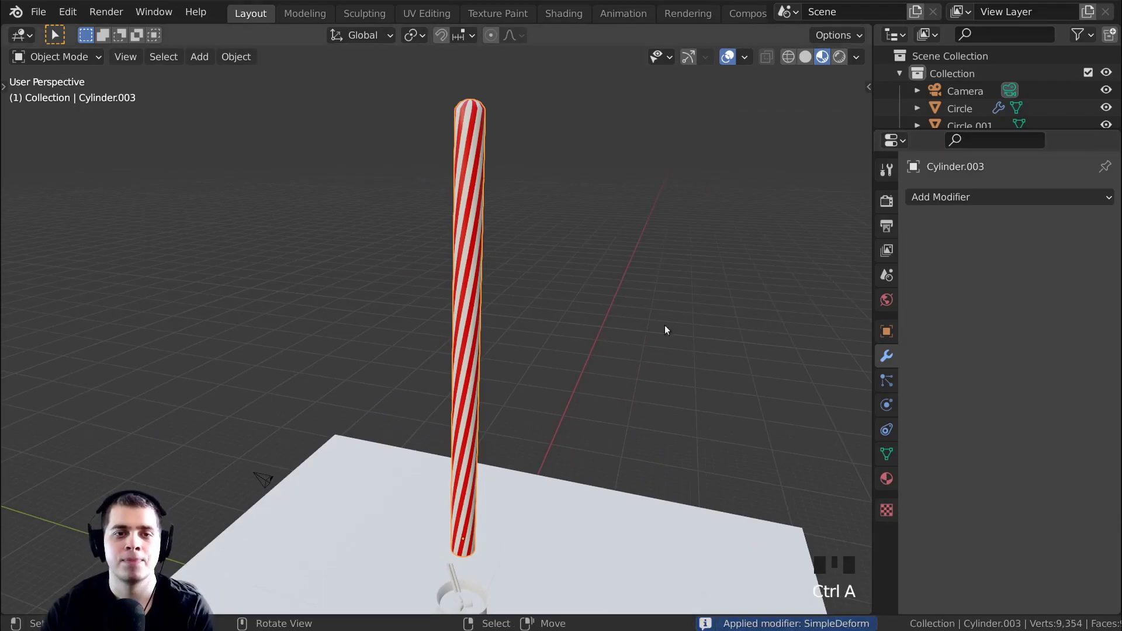
pyautogui.press('Tab')
pyautogui.scroll(3, 482, 159)
pyautogui.press('Tab')
pyautogui.scroll(-4, 495, 243)
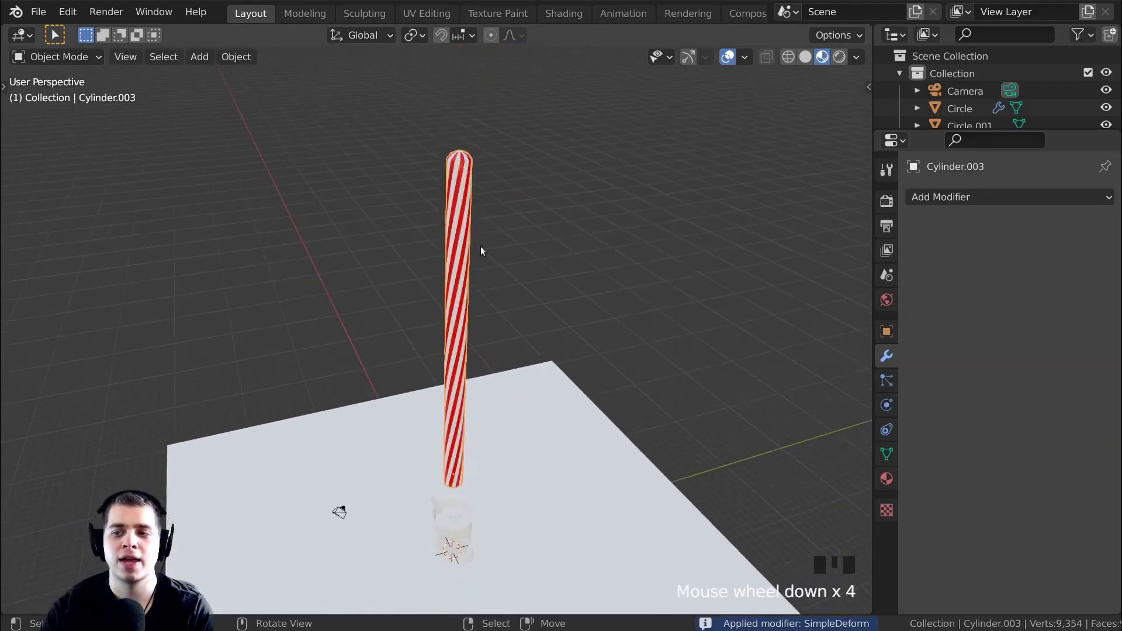
# Add a new Simple Deform modifier to the candy stick, set it to Bend, and try out a larger bend angle
pyautogui.middleClick(478, 231)
pyautogui.keyDown('shift'); pyautogui.moveTo(510, 233); pyautogui.dragTo(457, 204, button='middle'); pyautogui.keyUp('shift')
pyautogui.moveTo(535, 232); pyautogui.dragTo(504, 214, button='middle')
pyautogui.keyDown('shift'); pyautogui.moveTo(504, 214); pyautogui.dragTo(490, 205, button='middle'); pyautogui.keyUp('shift')
pyautogui.click(988, 199)
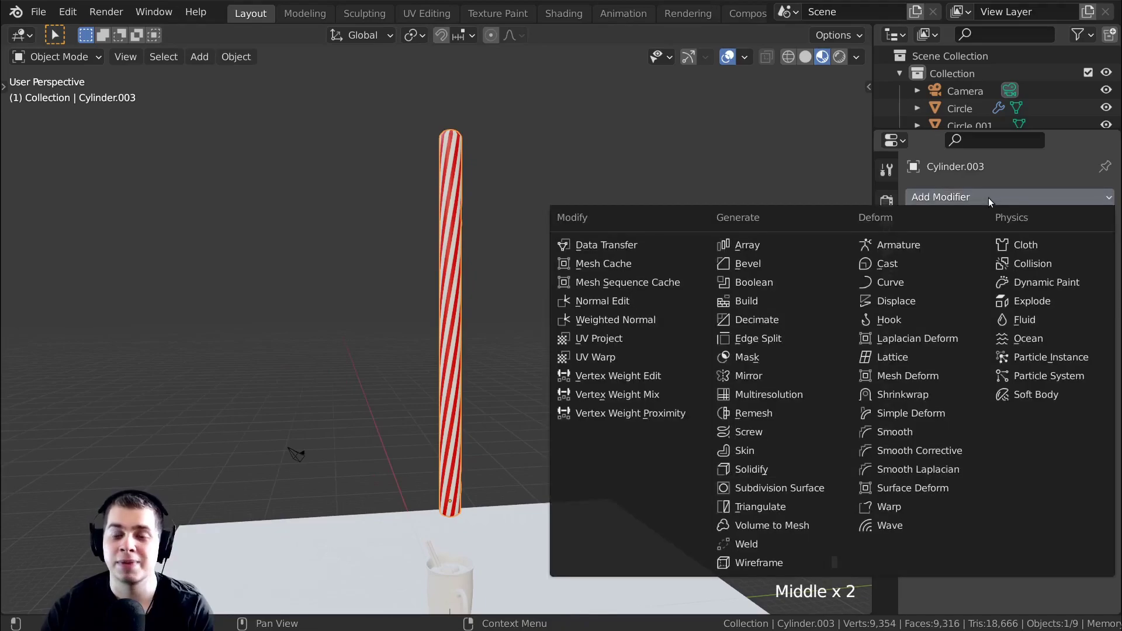
pyautogui.click(896, 413)
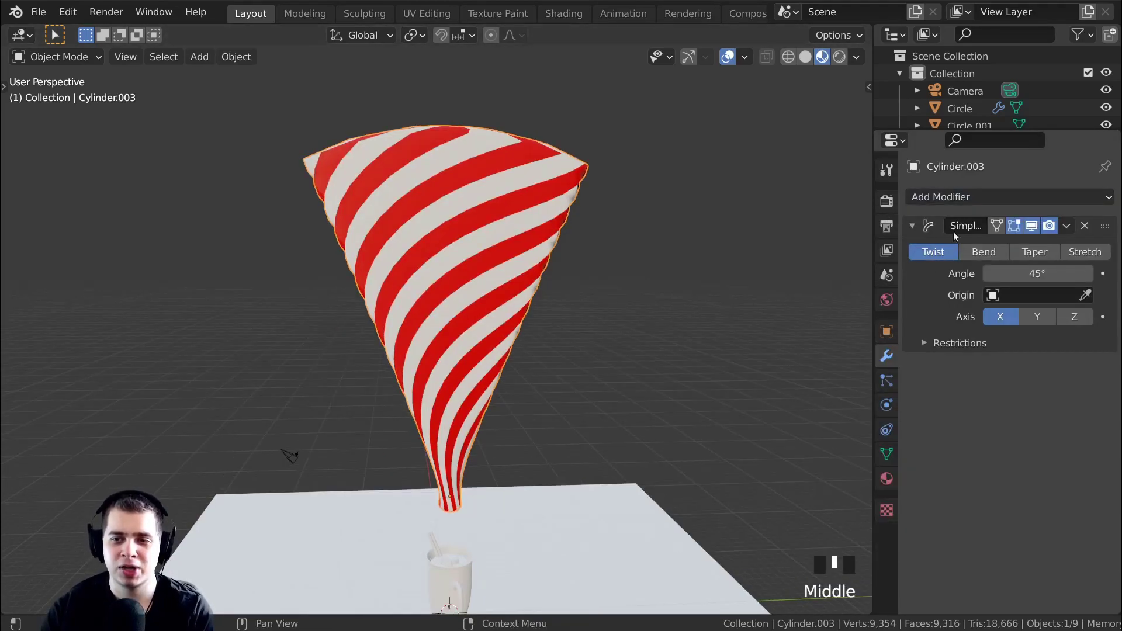
pyautogui.click(984, 252)
pyautogui.moveTo(774, 237); pyautogui.dragTo(821, 262, button='middle')
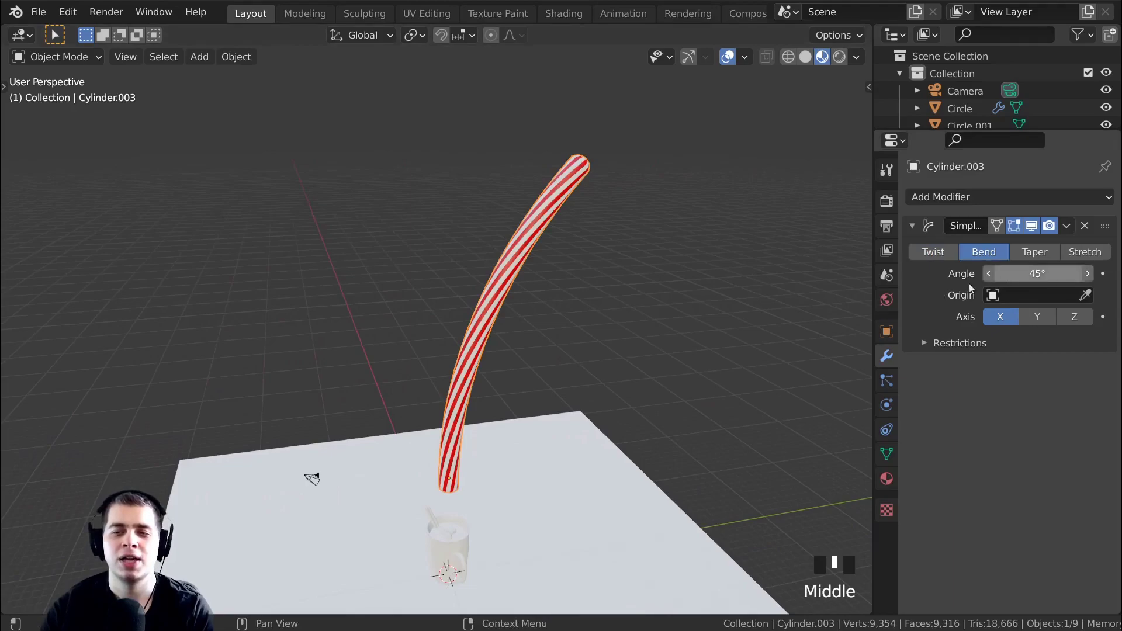
pyautogui.moveTo(1035, 274); pyautogui.dragTo(1105, 274)
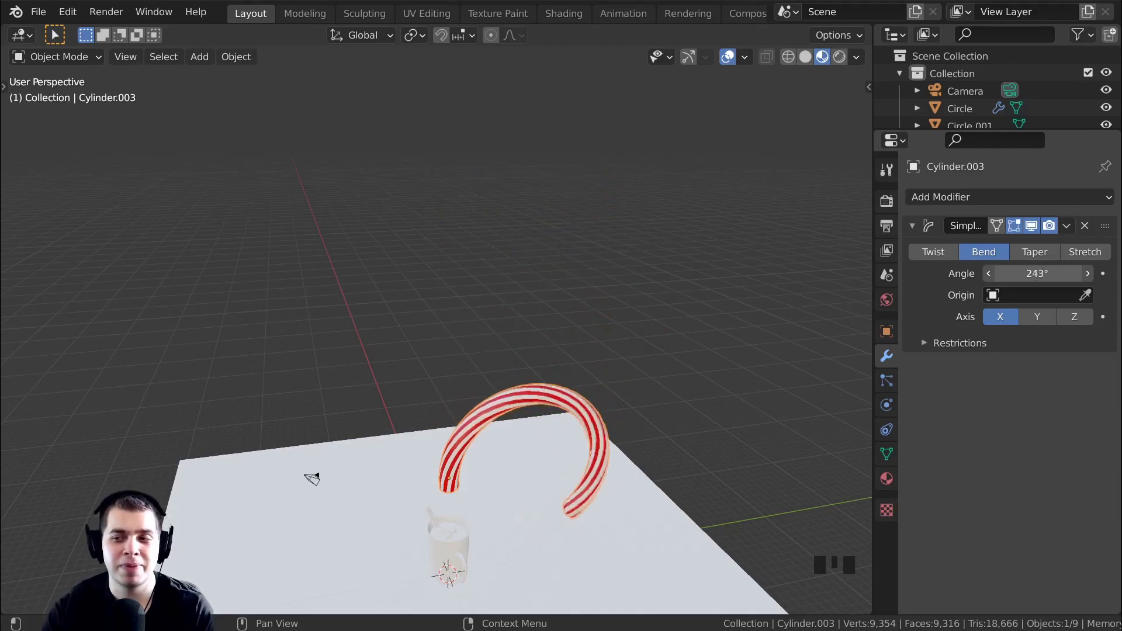
pyautogui.press('Escape')
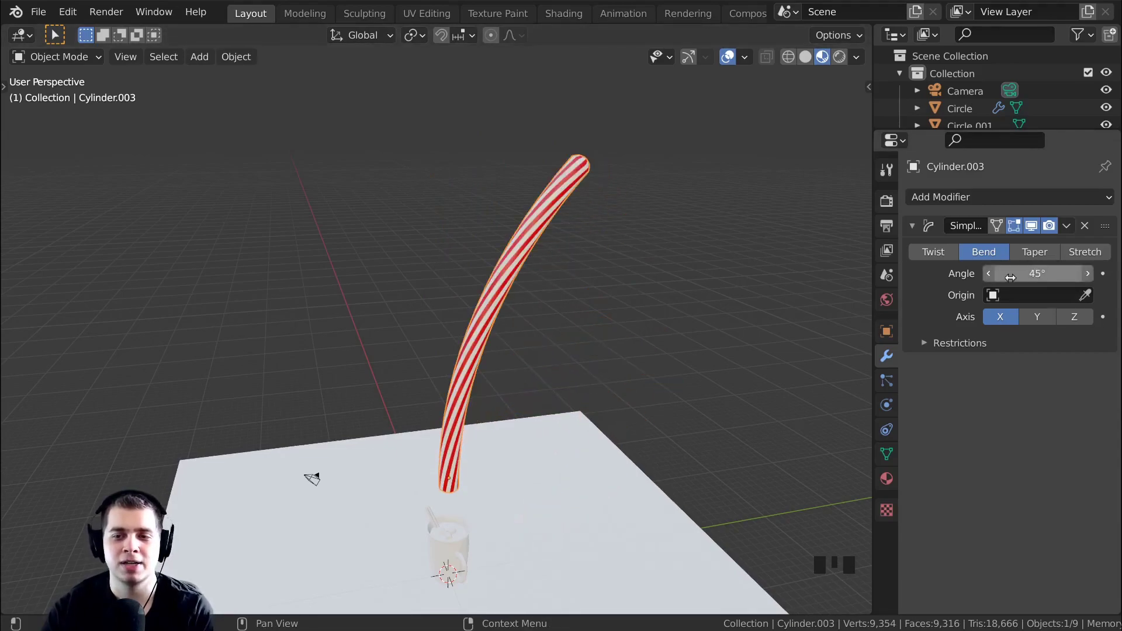
# In the right side view, set the lower limit in the bend's Restrictions to 0.63
pyautogui.click(926, 343)
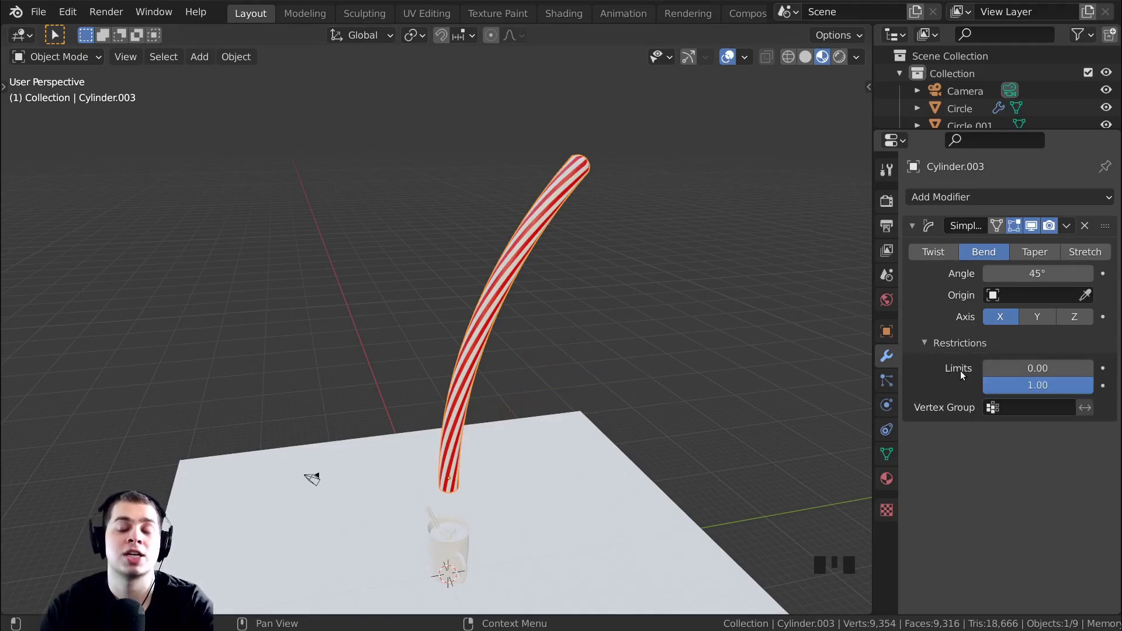
pyautogui.moveTo(1026, 367)
pyautogui.mouseDown()
pyautogui.moveTo(1111, 367)
pyautogui.moveTo(994, 368)
pyautogui.moveTo(1093, 368)
pyautogui.moveTo(1028, 367)
pyautogui.mouseUp()
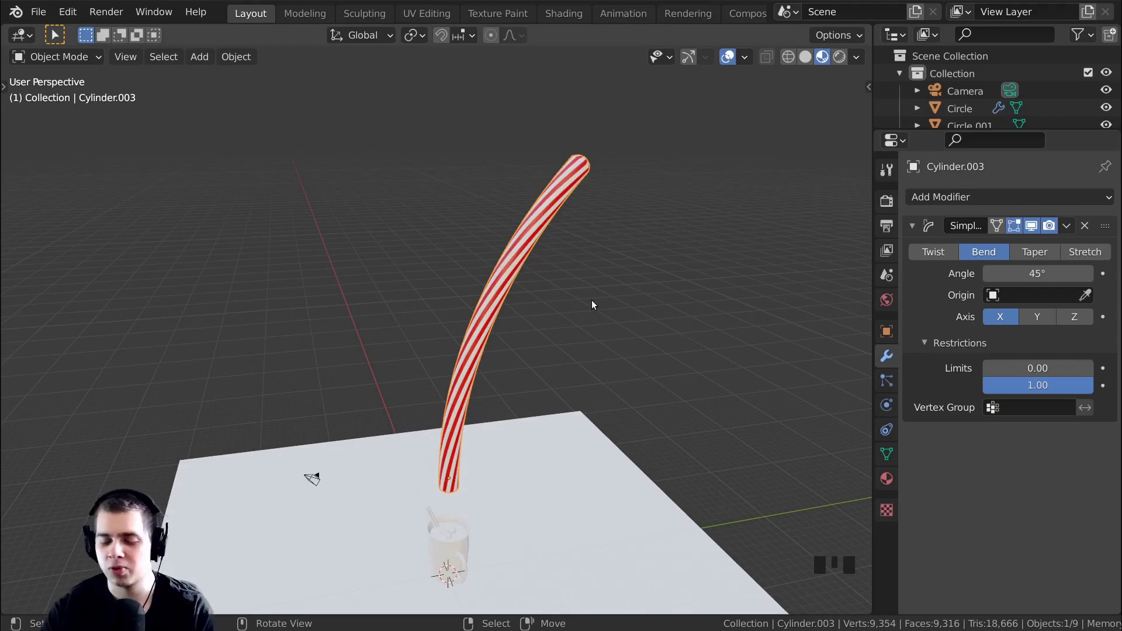
pyautogui.press('KP_1')
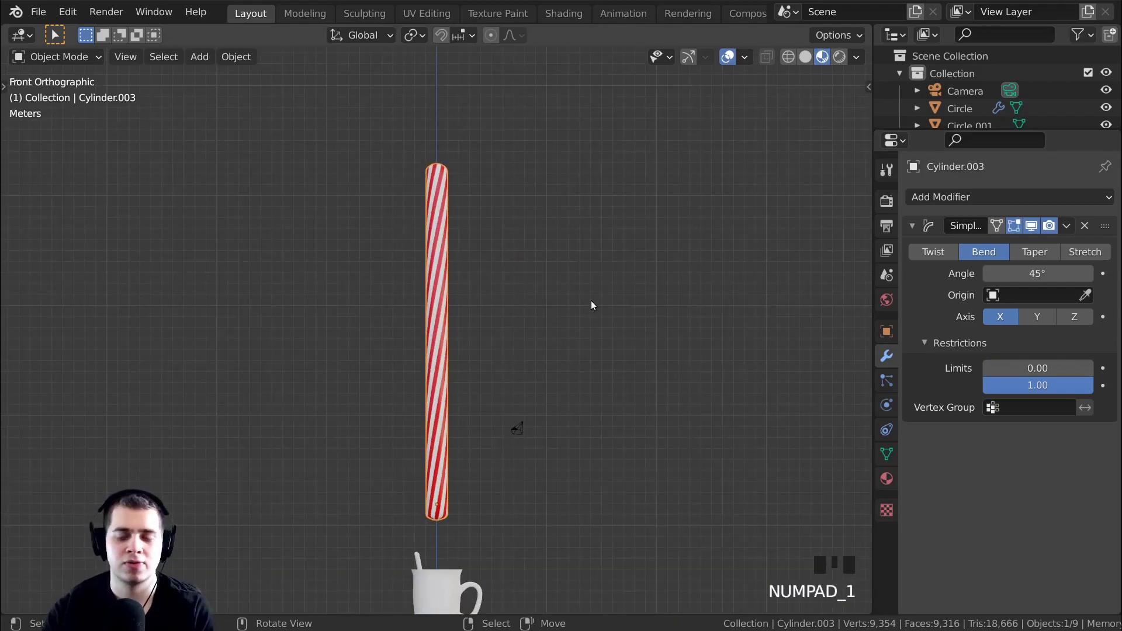
pyautogui.press('KP_3')
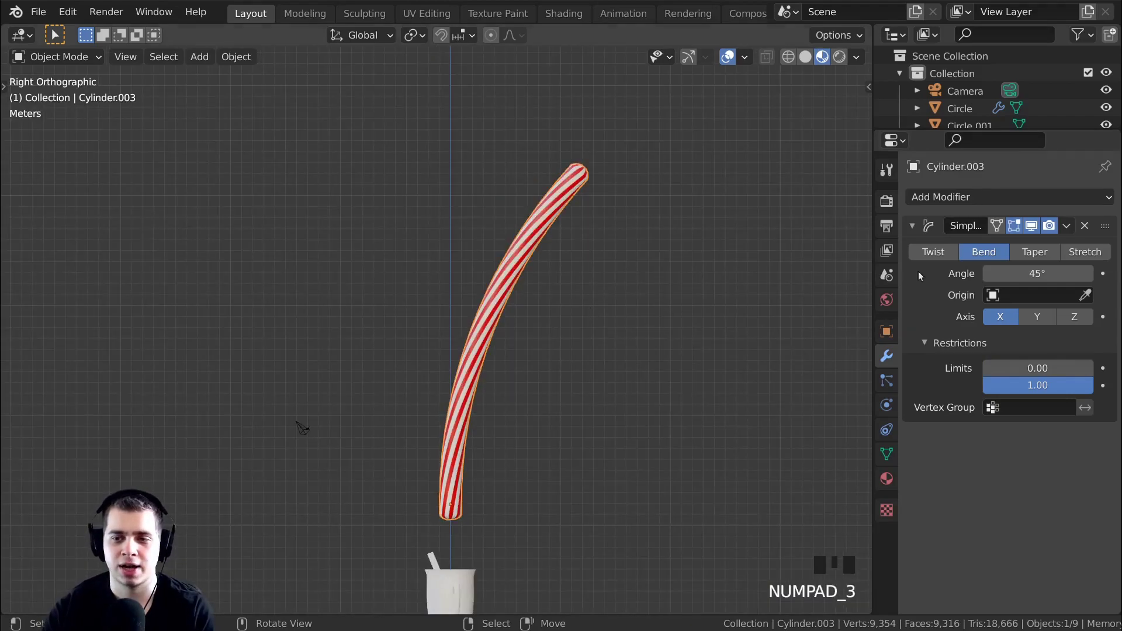
pyautogui.doubleClick(755, 354)
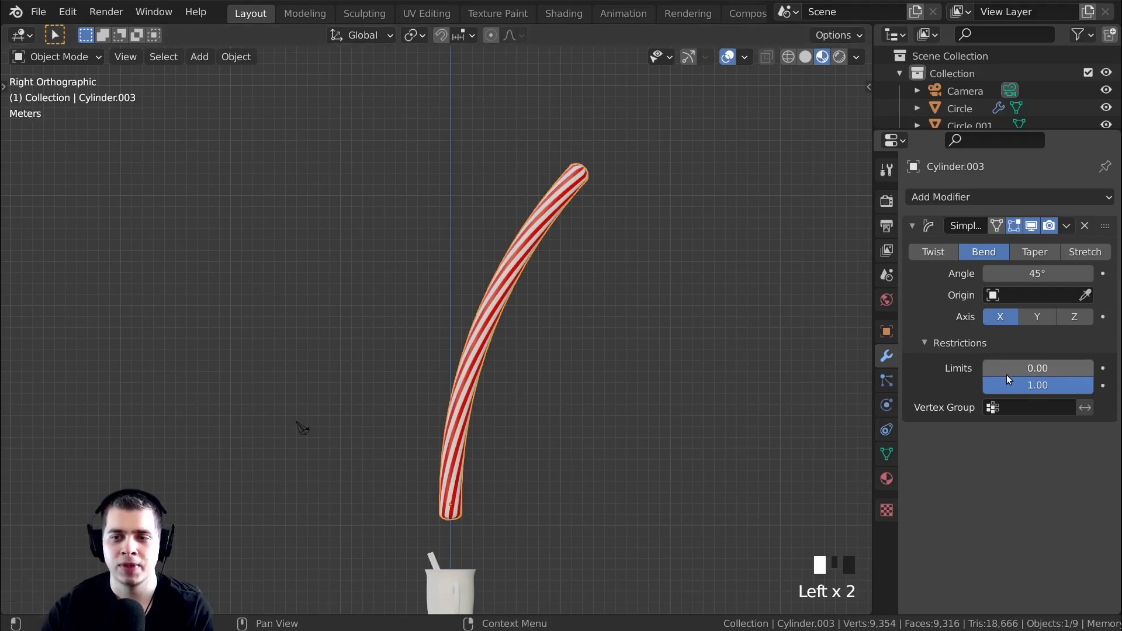
pyautogui.moveTo(1011, 369); pyautogui.dragTo(1069, 368)
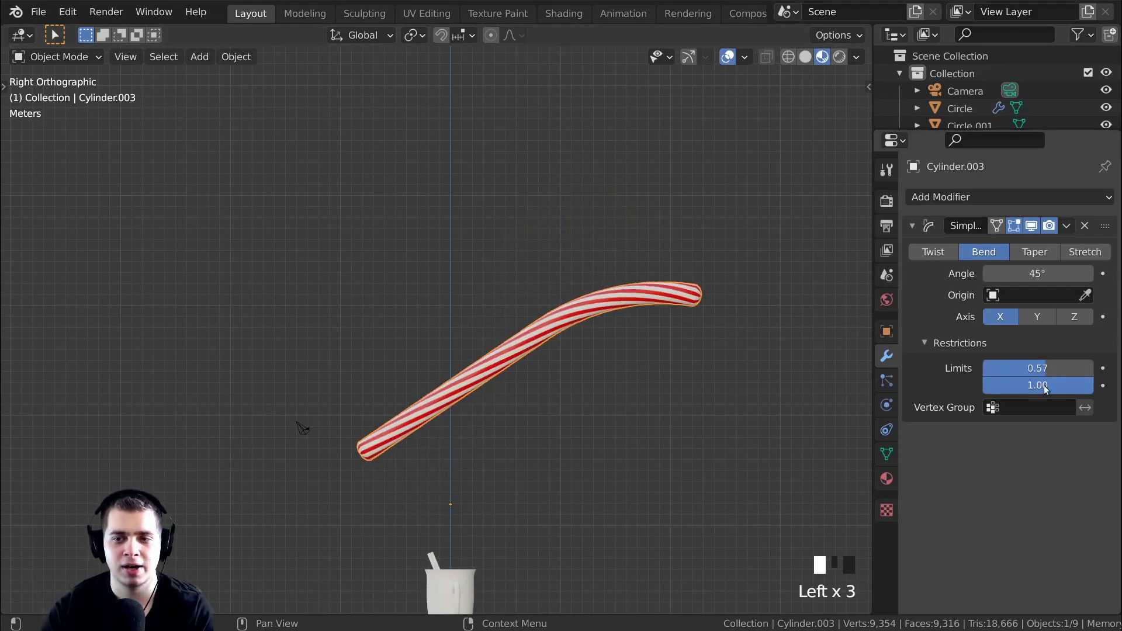
pyautogui.moveTo(1038, 369); pyautogui.dragTo(1093, 369)
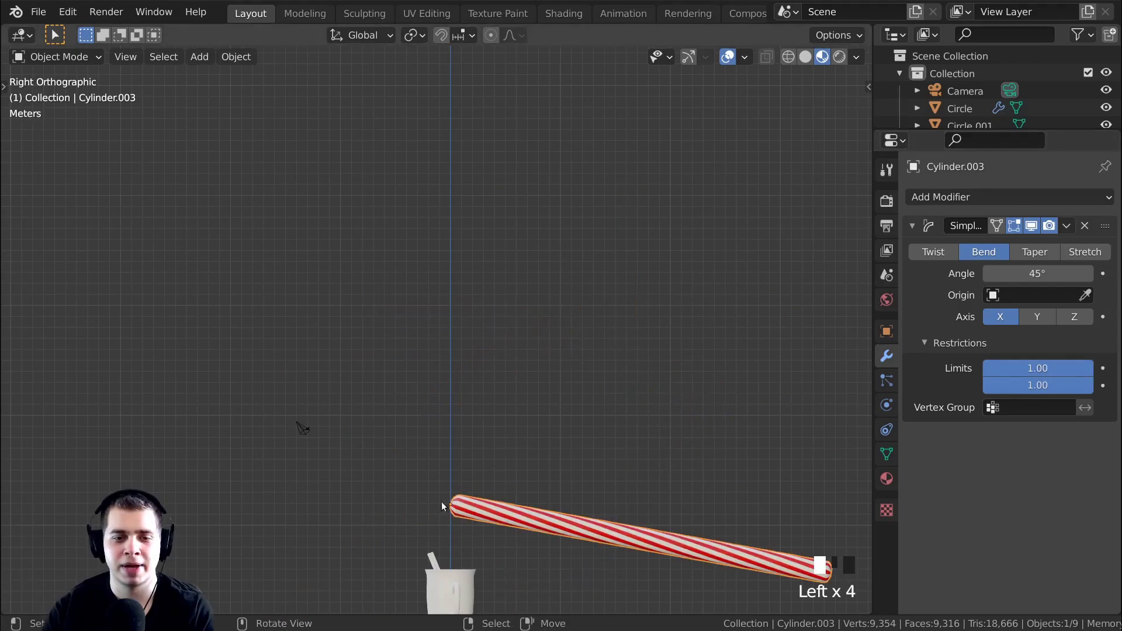
pyautogui.moveTo(1057, 368); pyautogui.dragTo(1014, 368)
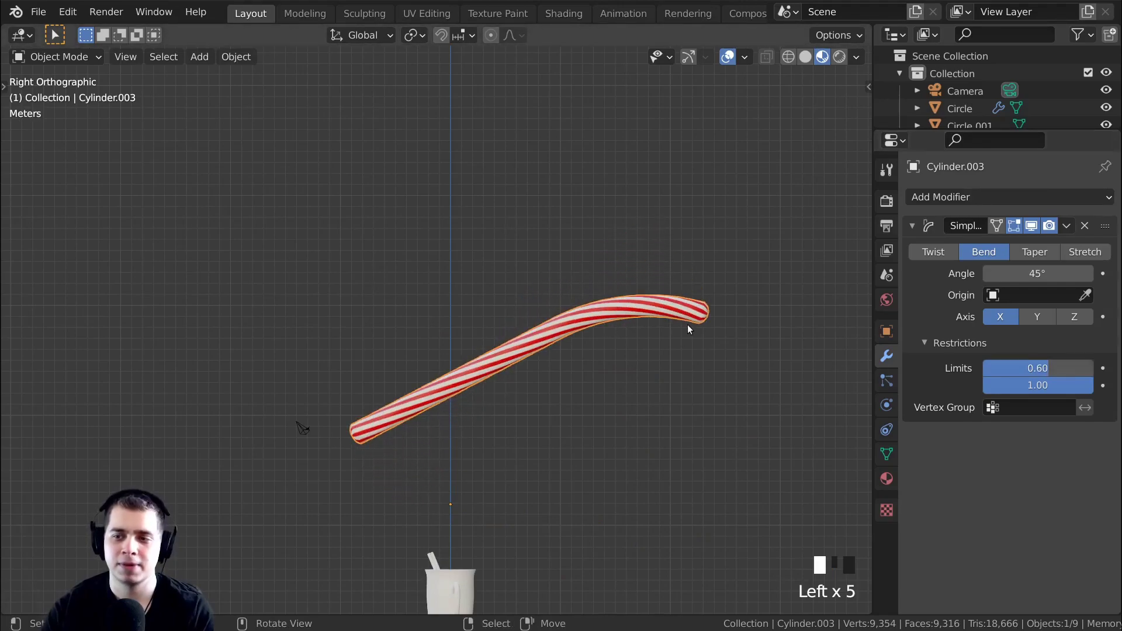
pyautogui.moveTo(1038, 369)
pyautogui.mouseDown()
pyautogui.moveTo(1023, 368)
pyautogui.moveTo(1052, 368)
pyautogui.mouseUp()
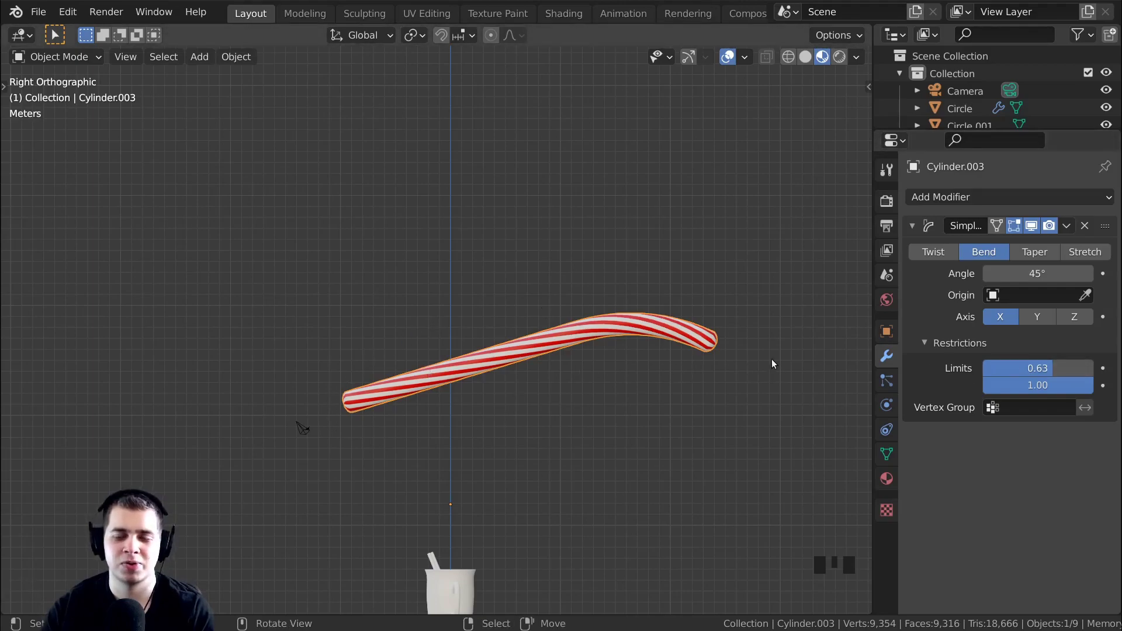
# Shape the candy cane's hook by setting the bend angle to 222° and the lower limit to 0.65
pyautogui.moveTo(1038, 273); pyautogui.dragTo(1081, 273)
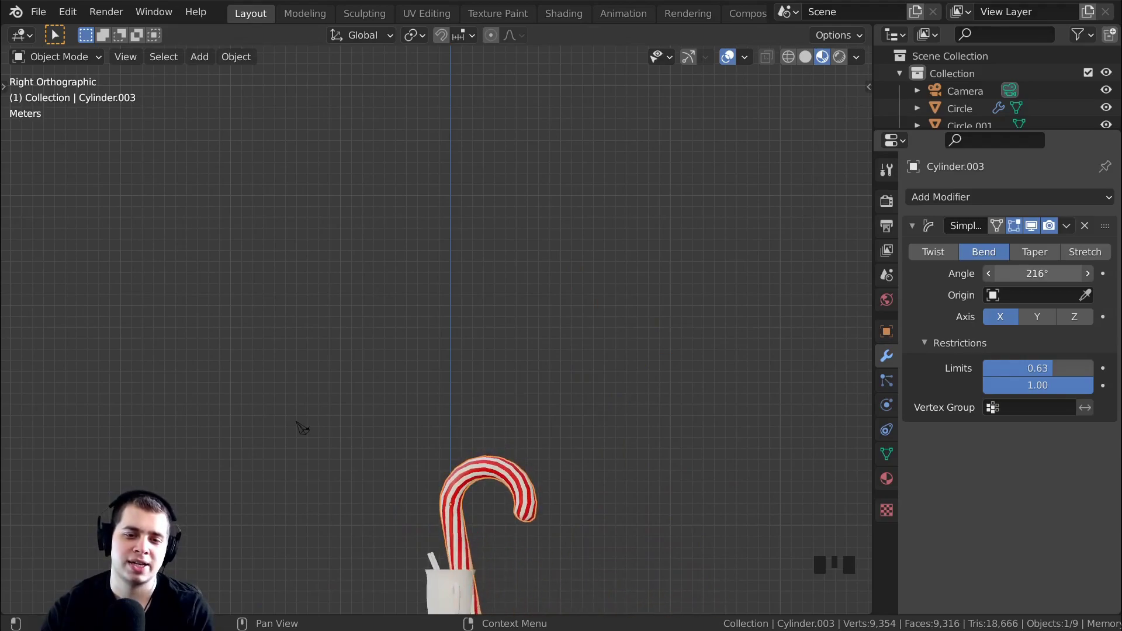
pyautogui.keyDown('shift'); pyautogui.moveTo(300, 426); pyautogui.dragTo(305, 273, button='middle'); pyautogui.keyUp('shift')
pyautogui.moveTo(1038, 274); pyautogui.dragTo(1049, 273)
pyautogui.moveTo(1038, 368)
pyautogui.mouseDown()
pyautogui.moveTo(1047, 368)
pyautogui.moveTo(996, 369)
pyautogui.moveTo(1057, 368)
pyautogui.moveTo(1030, 368)
pyautogui.moveTo(1041, 368)
pyautogui.mouseUp()
pyautogui.moveTo(544, 327); pyautogui.dragTo(524, 298, button='middle')
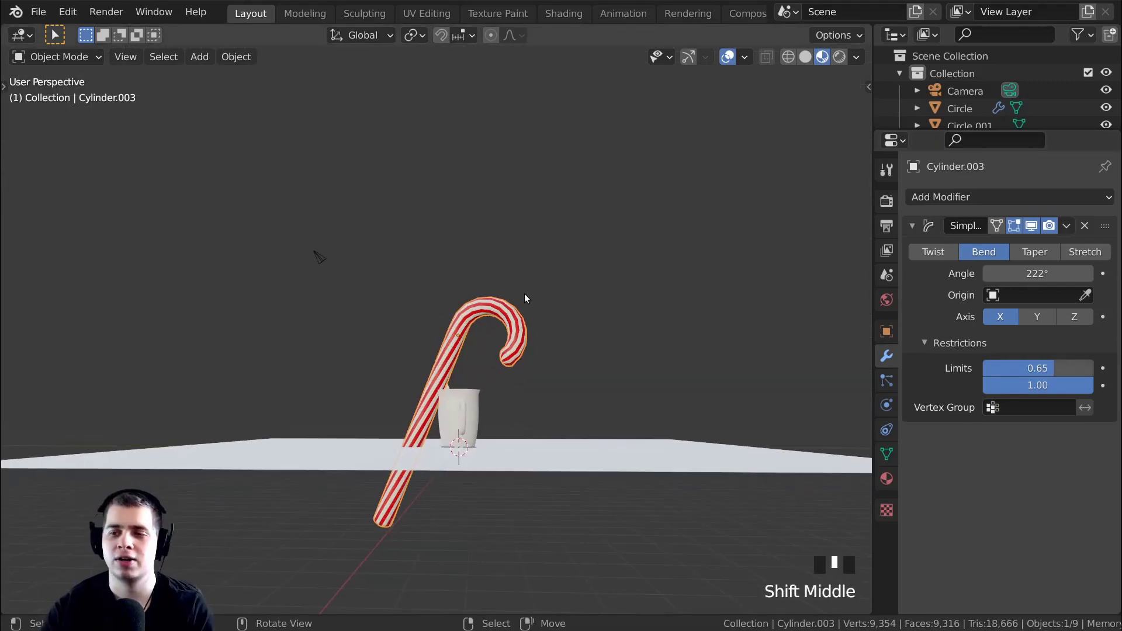
# Apply the bending Simple Deform modifier to the candy cane and look at the hook beside the mug
pyautogui.scroll(2, 551, 318)
pyautogui.keyDown('shift'); pyautogui.moveTo(518, 338); pyautogui.dragTo(813, 281, button='middle'); pyautogui.keyUp('shift')
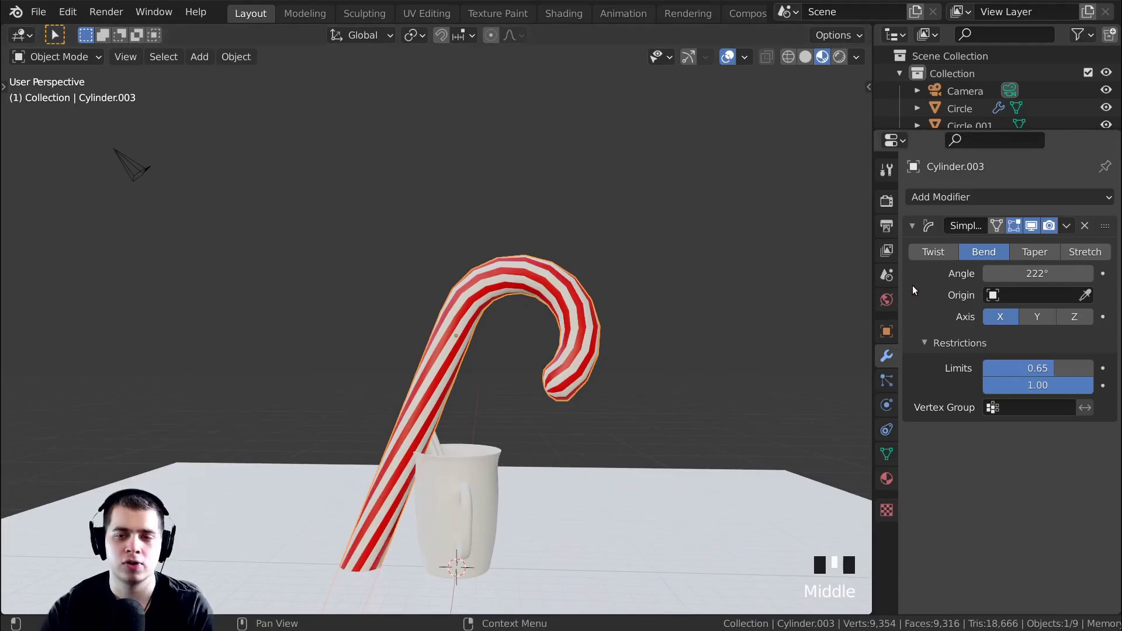
pyautogui.hotkey('ctrl', 'a')
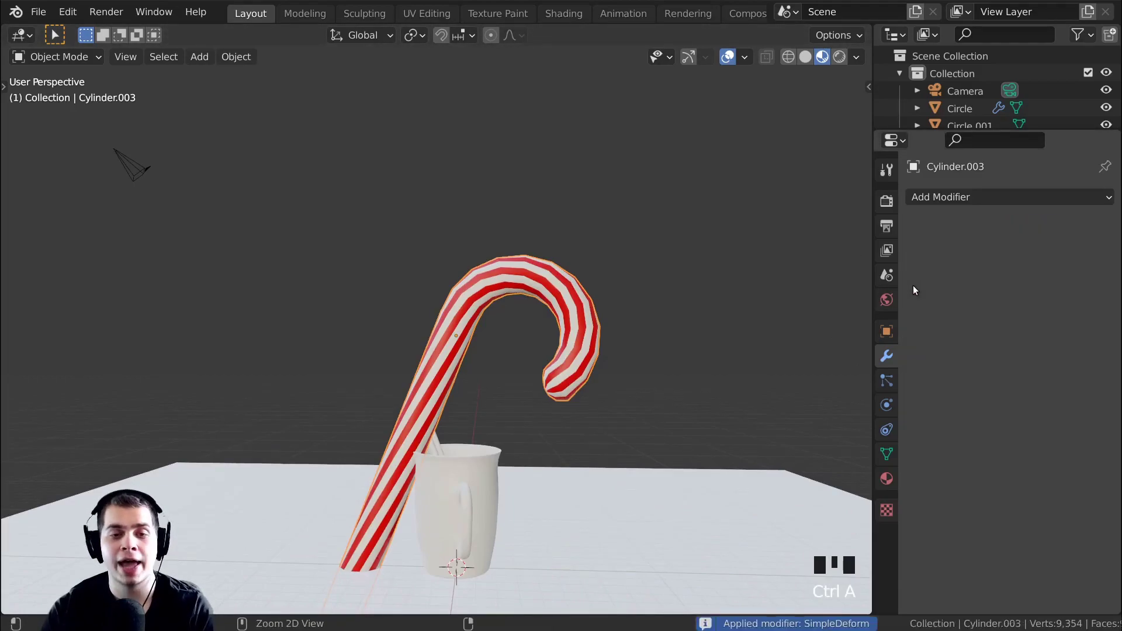
pyautogui.moveTo(479, 366); pyautogui.dragTo(538, 373, button='middle')
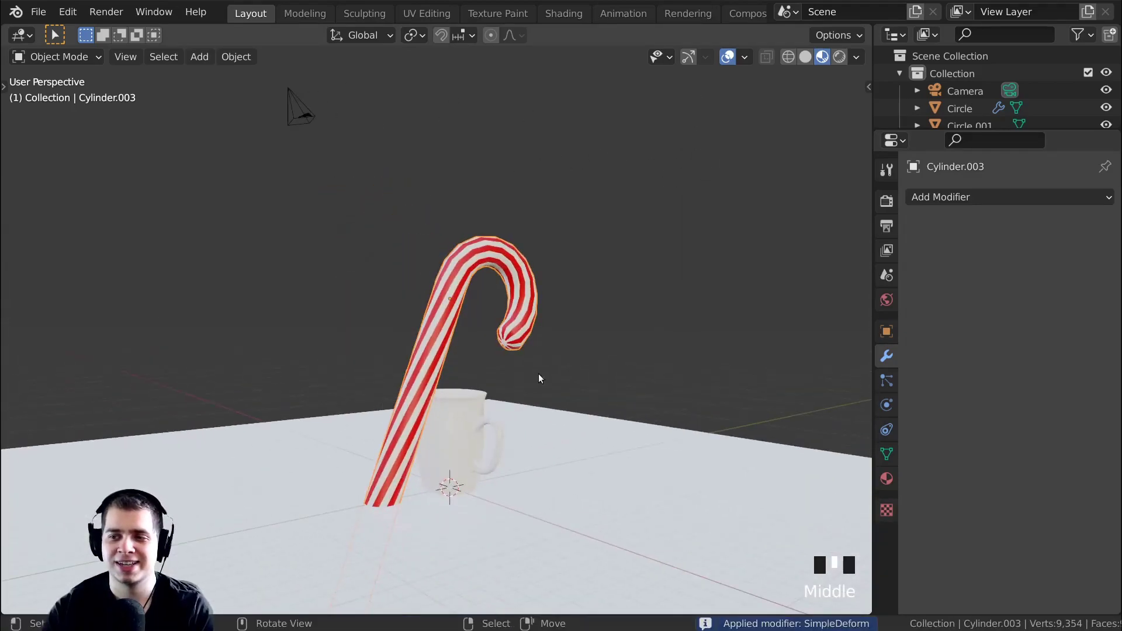
pyautogui.scroll(-3, 464, 410)
pyautogui.moveTo(464, 410); pyautogui.dragTo(507, 353, button='middle')
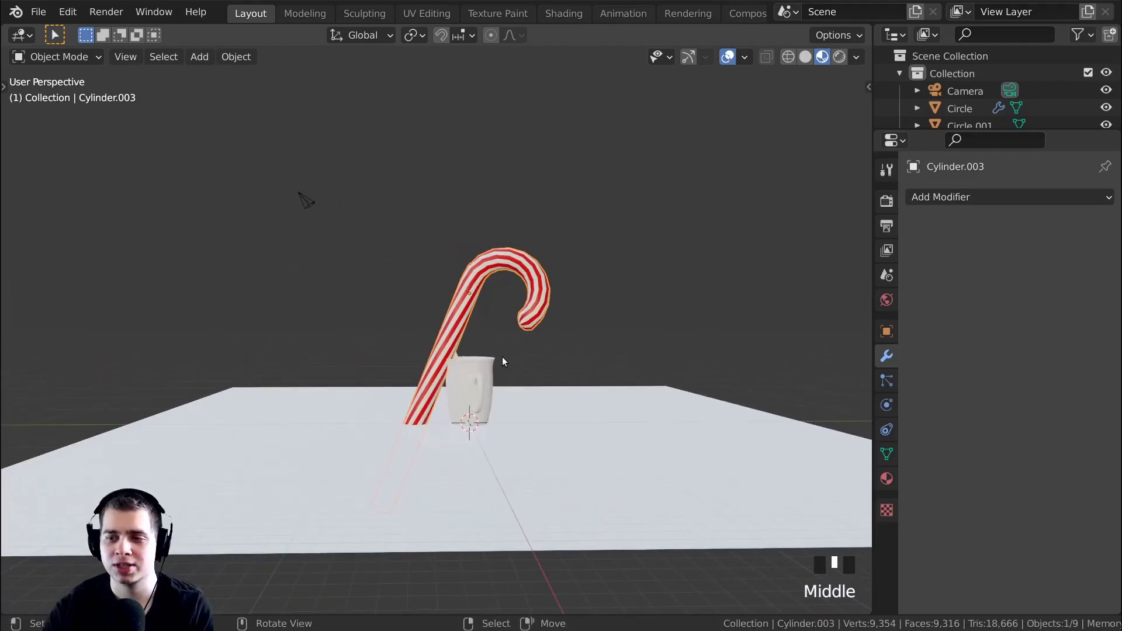
# In the right side view, rotate the candy cane about 20° so it stands upright and raise it along Z above the mug
pyautogui.press('KP_1')
pyautogui.press('KP_3')
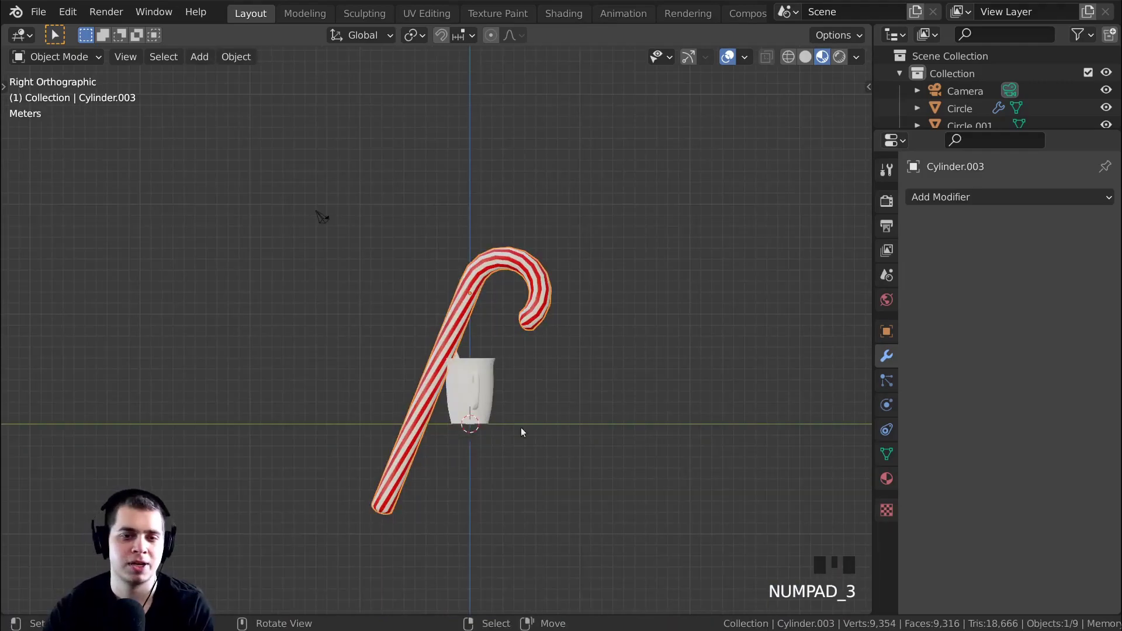
pyautogui.press('r')
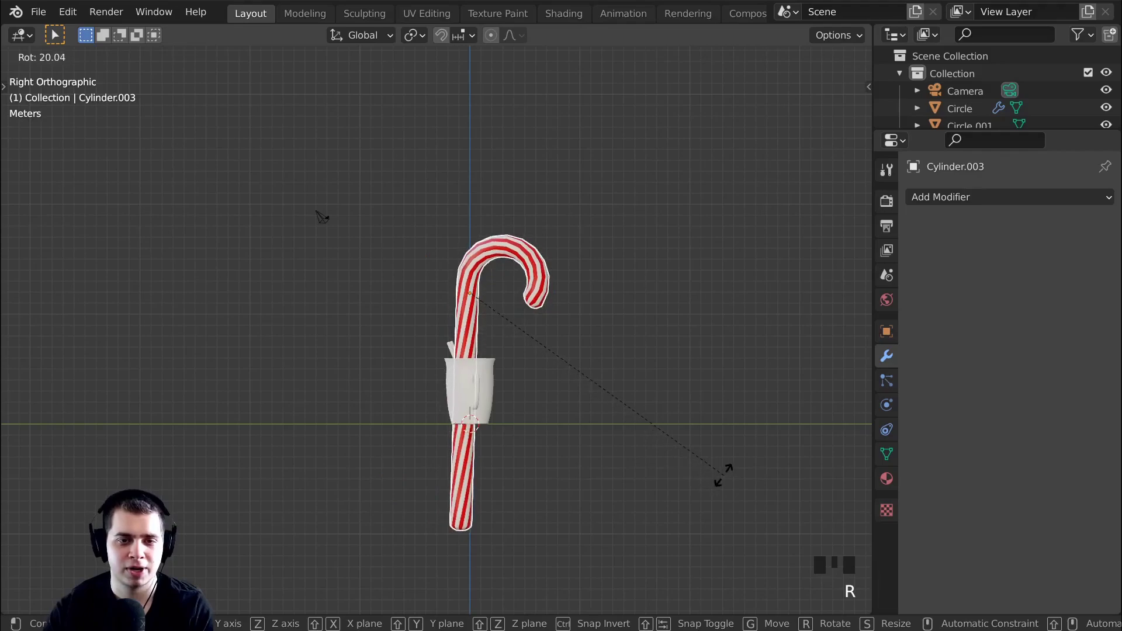
pyautogui.click(725, 472)
pyautogui.press('g')
pyautogui.press('z')
pyautogui.click(738, 296)
pyautogui.press('r')
pyautogui.keyDown('shift'); pyautogui.moveTo(738, 296); pyautogui.dragTo(725, 391, button='middle'); pyautogui.keyUp('shift')
pyautogui.click(739, 373)
# Scale the candy cane down and lower it along Z to just above the mug
pyautogui.press('s')
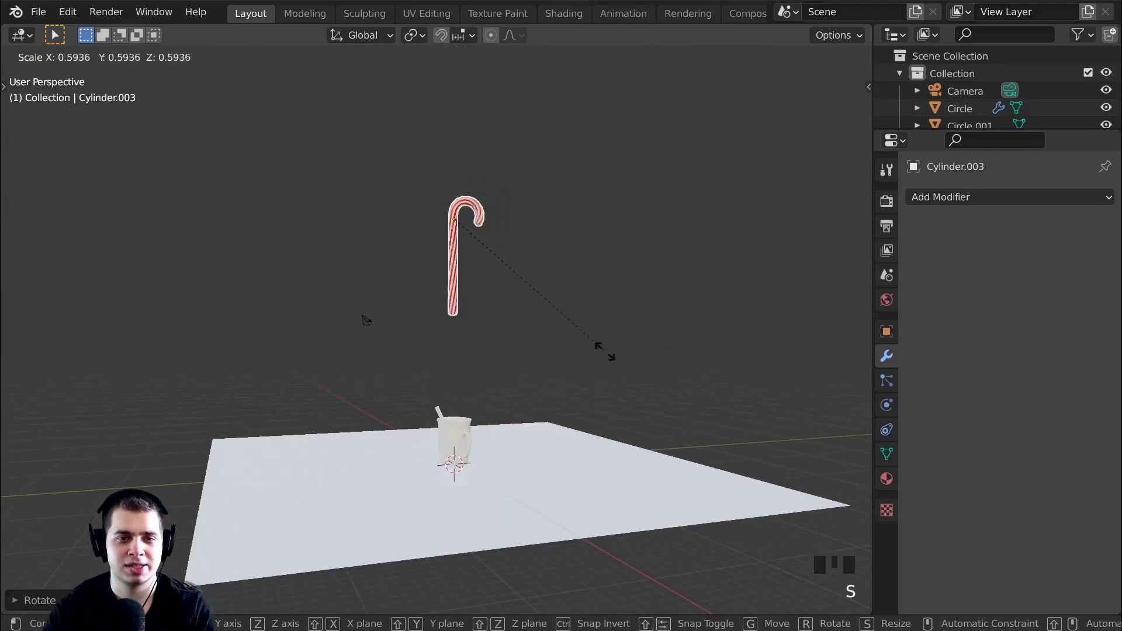
pyautogui.click(527, 299)
pyautogui.press('g')
pyautogui.press('z')
pyautogui.click(542, 429)
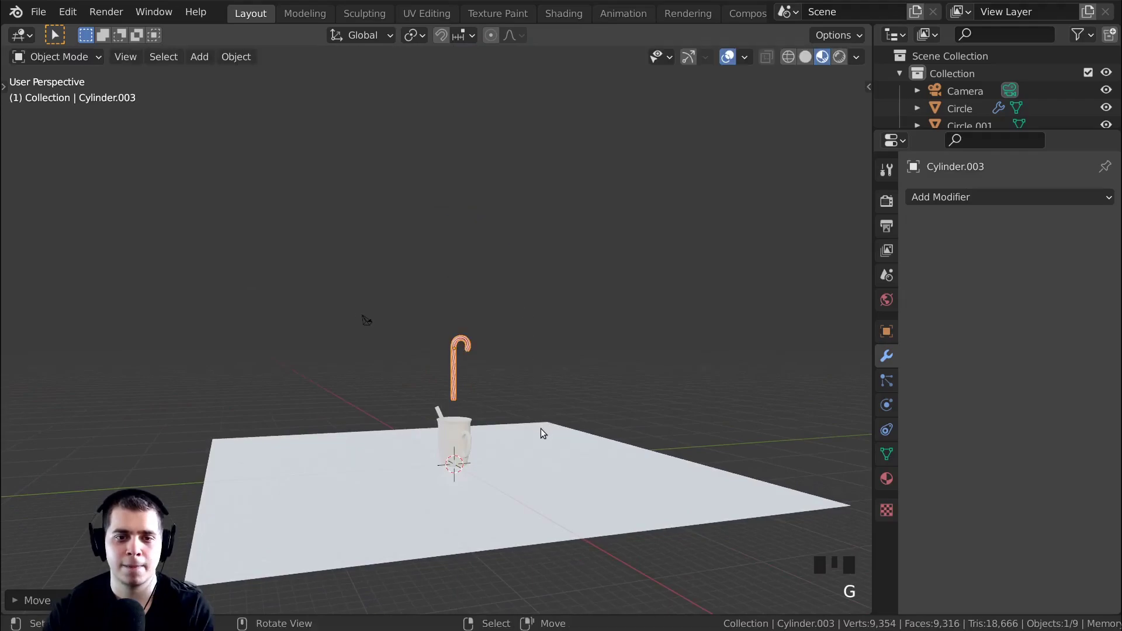
# Smooth the candy cane's faceted hook with a level 2 Subdivision Surface modifier
pyautogui.press('KP_Decimal')
pyautogui.keyDown('shift'); pyautogui.moveTo(602, 436); pyautogui.dragTo(501, 353, button='middle'); pyautogui.keyUp('shift')
pyautogui.scroll(2, 496, 313)
pyautogui.scroll(2, 496, 456)
pyautogui.keyDown('shift'); pyautogui.moveTo(496, 456); pyautogui.dragTo(592, 388, button='middle'); pyautogui.keyUp('shift')
pyautogui.scroll(1, 673, 330)
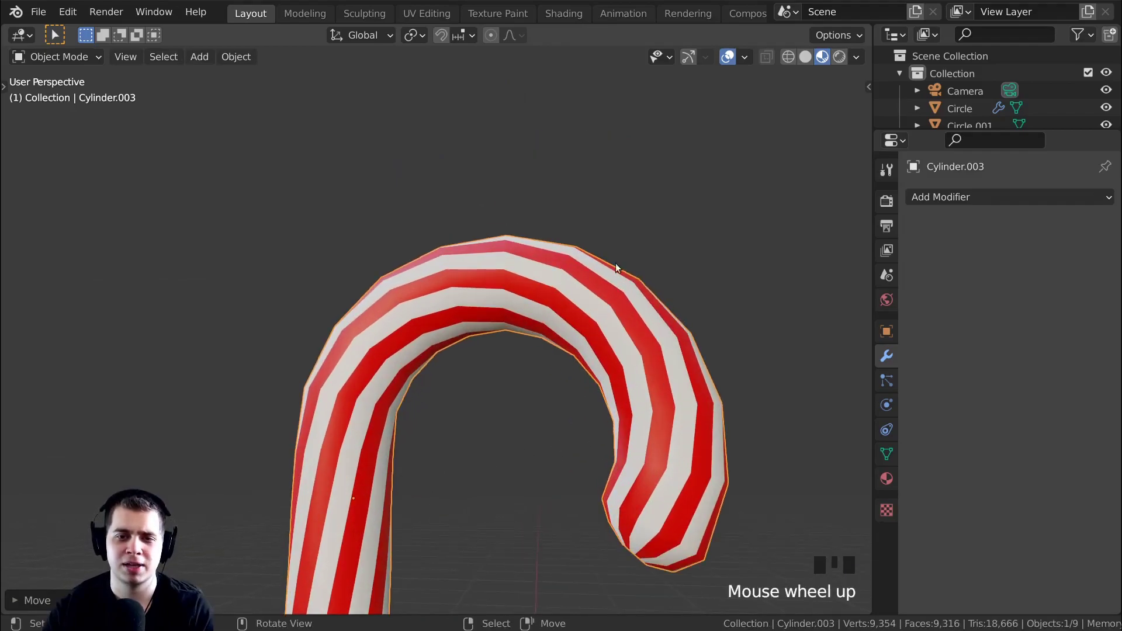
pyautogui.hotkey('ctrl', '2')
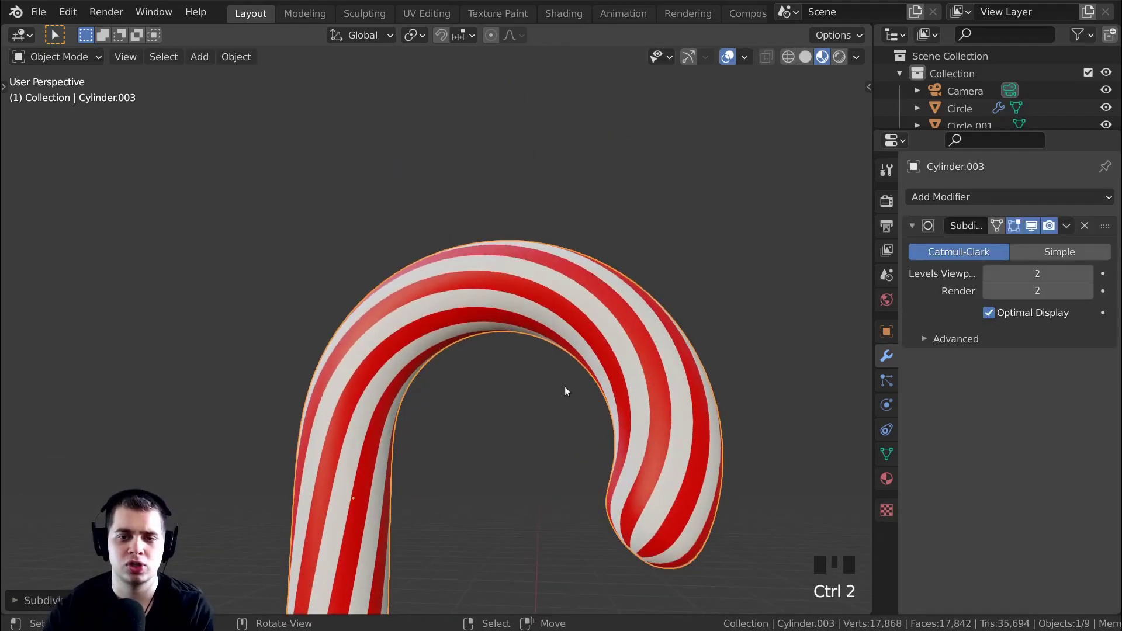
# Examine the smoothed candy cane's hook and spiral stripes from several angles
pyautogui.scroll(-3, 476, 346)
pyautogui.moveTo(476, 346); pyautogui.dragTo(504, 363, button='middle')
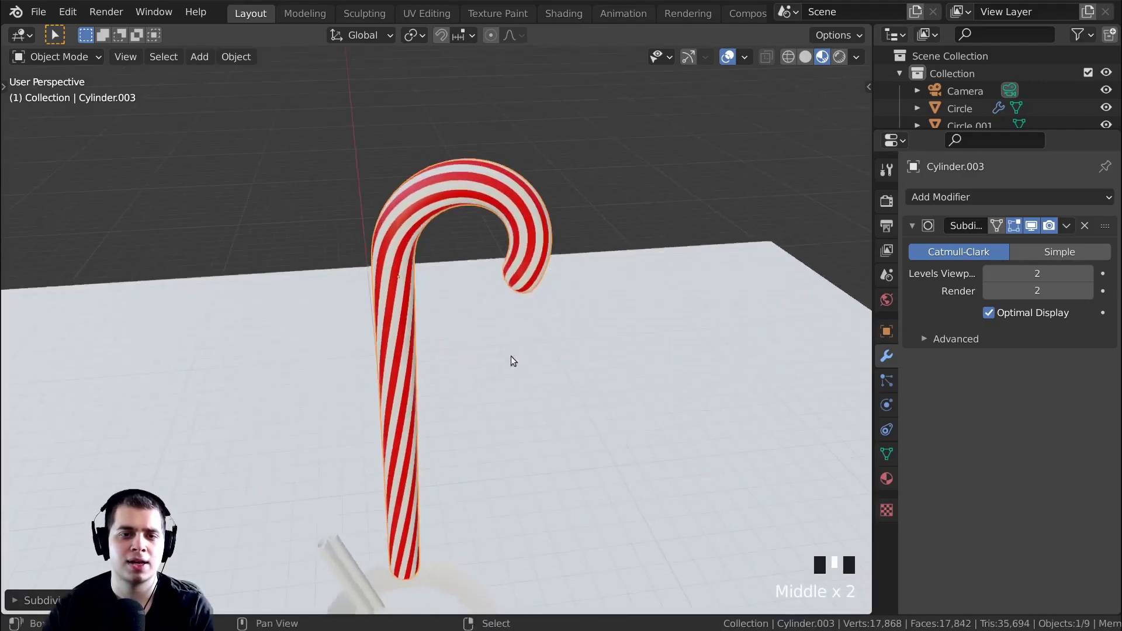
pyautogui.scroll(3, 445, 260)
pyautogui.keyDown('shift'); pyautogui.moveTo(447, 260); pyautogui.dragTo(527, 378, button='middle'); pyautogui.keyUp('shift')
pyautogui.scroll(-2, 527, 378)
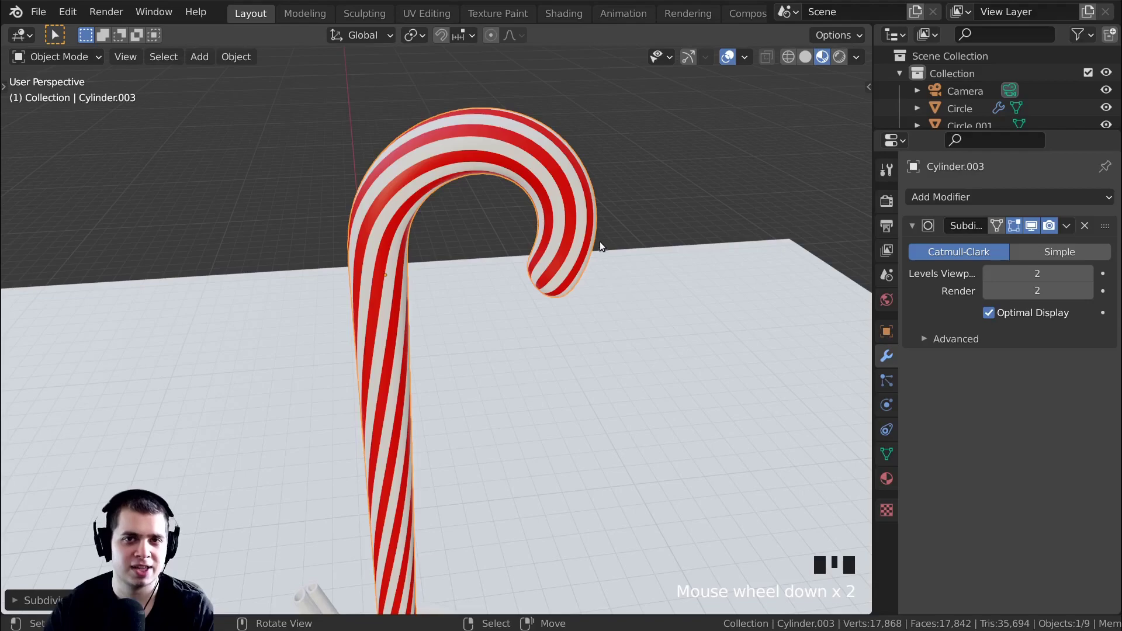
pyautogui.moveTo(601, 242); pyautogui.dragTo(608, 321, button='middle')
pyautogui.keyDown('shift'); pyautogui.moveTo(566, 285); pyautogui.dragTo(615, 530, button='middle'); pyautogui.keyUp('shift')
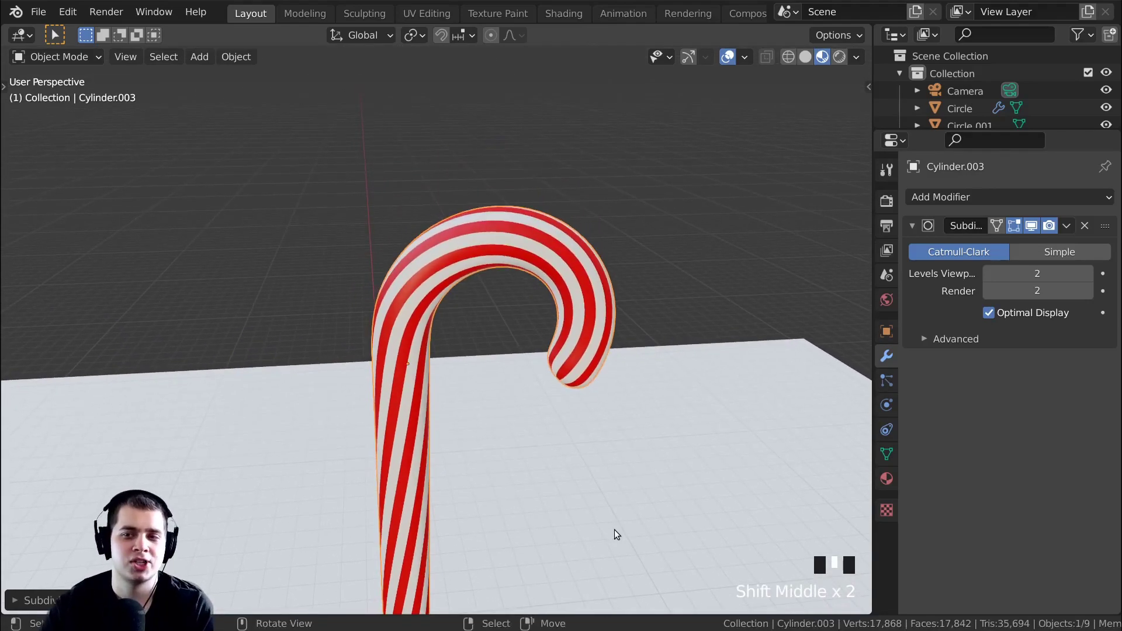
pyautogui.moveTo(583, 337); pyautogui.dragTo(583, 343, button='middle')
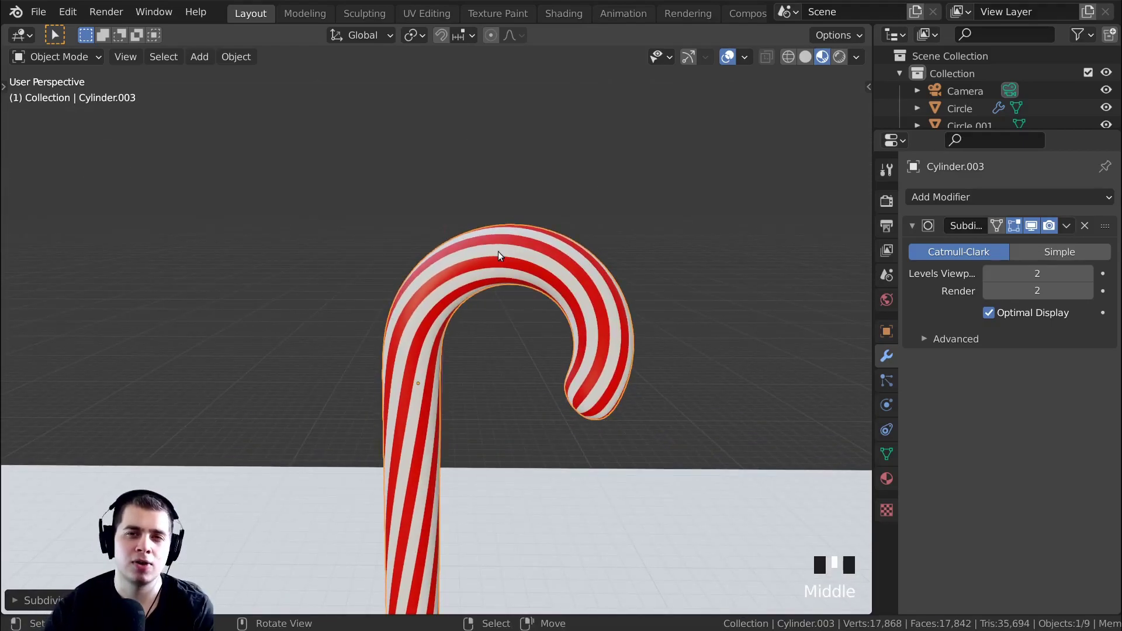
# Set the candy cane's Subdivision Surface to level 1 for viewport and render, and add a Displace modifier
pyautogui.keyDown('shift'); pyautogui.moveTo(500, 253); pyautogui.dragTo(513, 255, button='middle'); pyautogui.keyUp('shift')
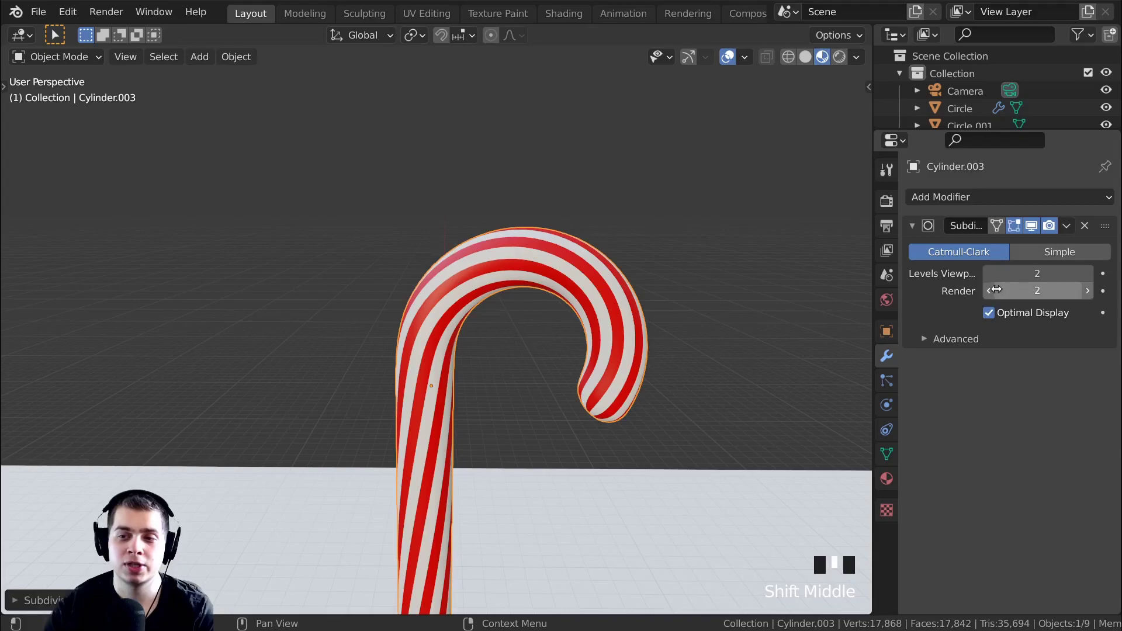
pyautogui.click(991, 274)
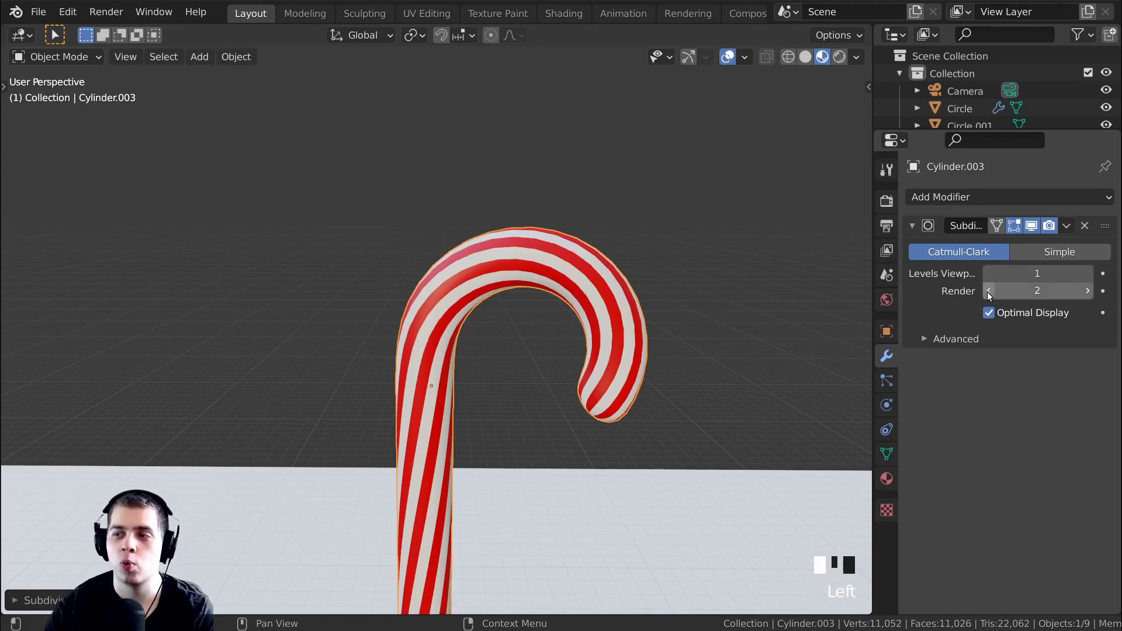
pyautogui.click(956, 199)
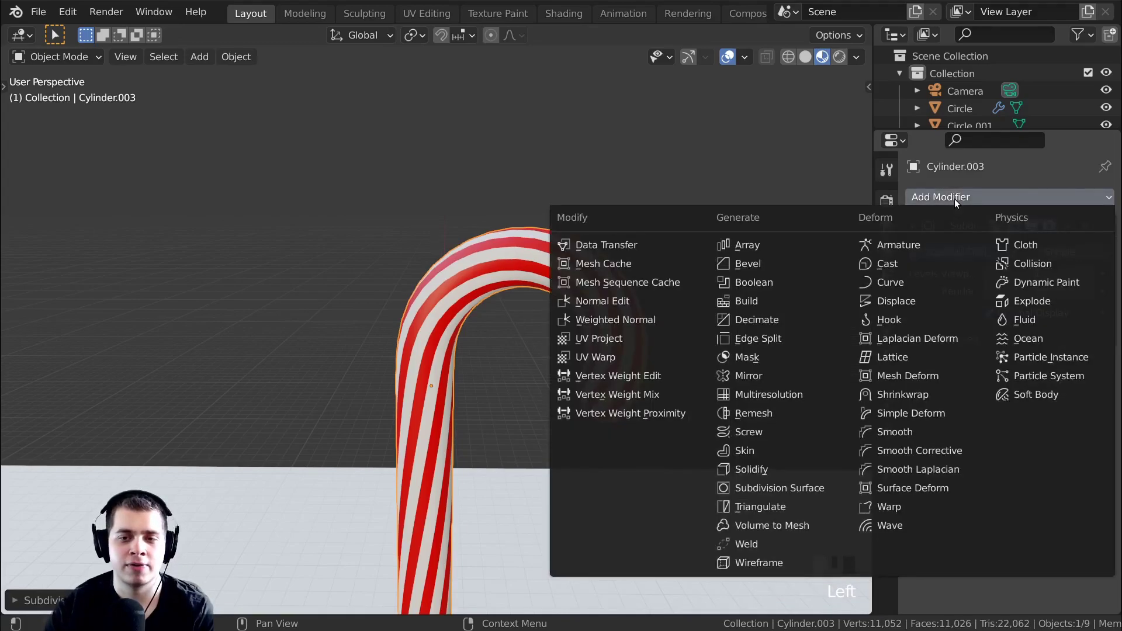
pyautogui.click(934, 297)
# Save the scene file
pyautogui.click(30, 13)
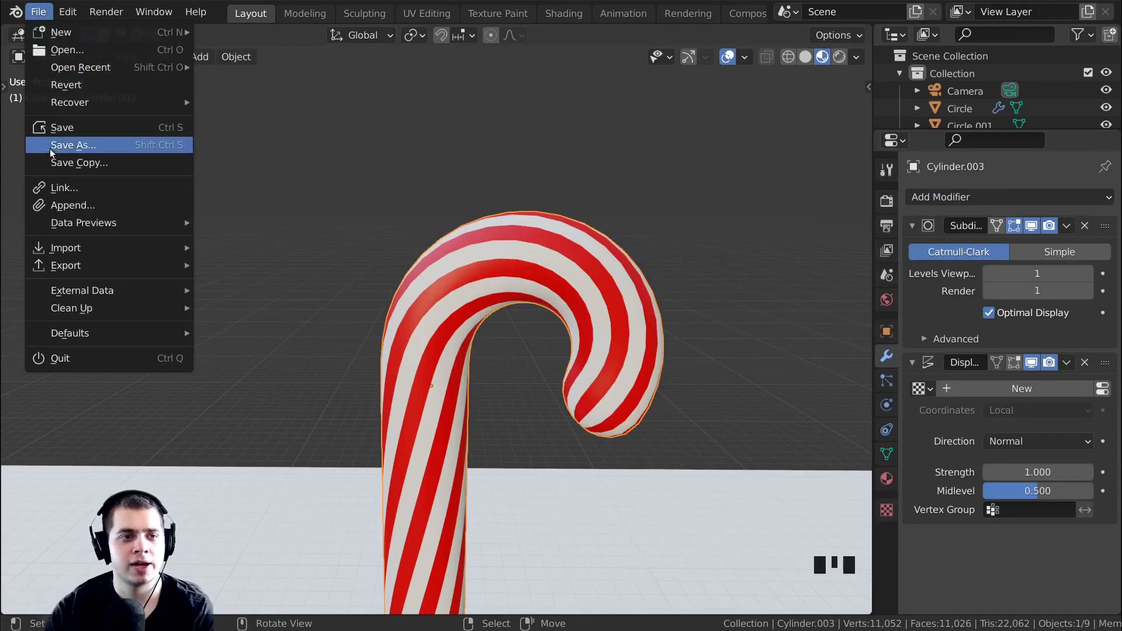
pyautogui.click(62, 127)
# Give the candy cane's Displace modifier a new texture and set its type to Clouds
pyautogui.moveTo(585, 292); pyautogui.dragTo(700, 277, button='middle')
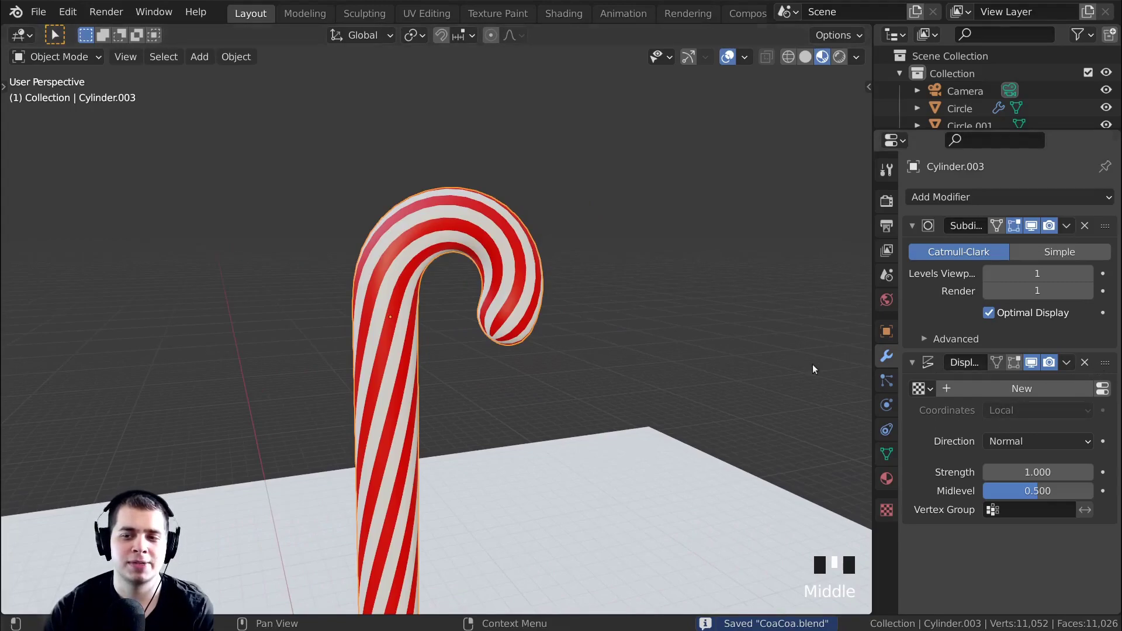
pyautogui.moveTo(514, 337); pyautogui.dragTo(555, 333, button='middle')
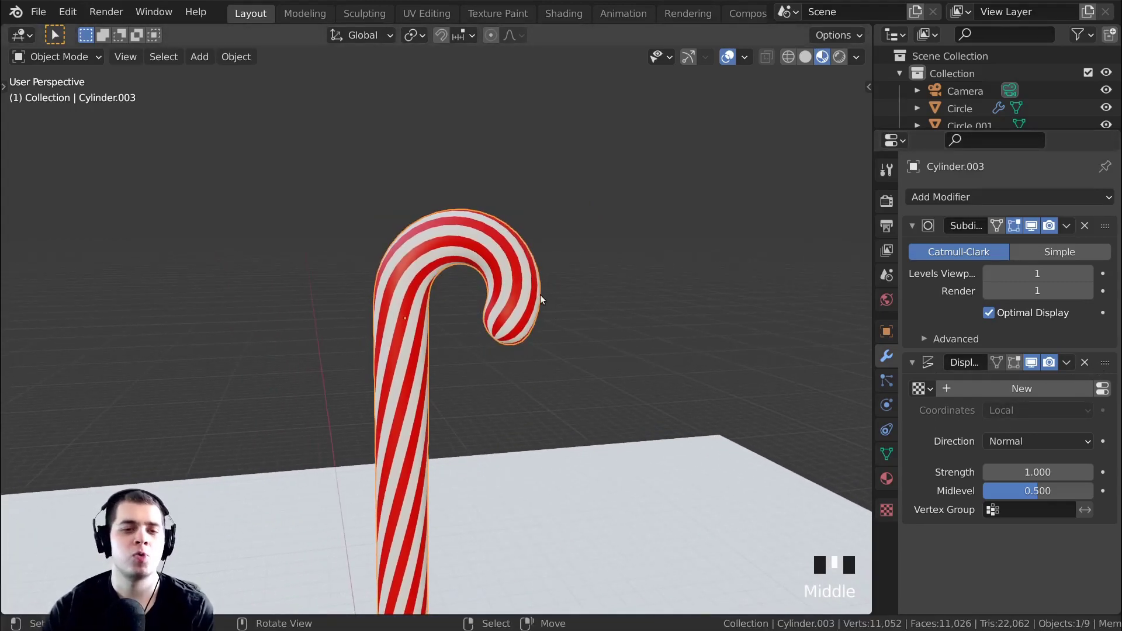
pyautogui.scroll(1, 572, 318)
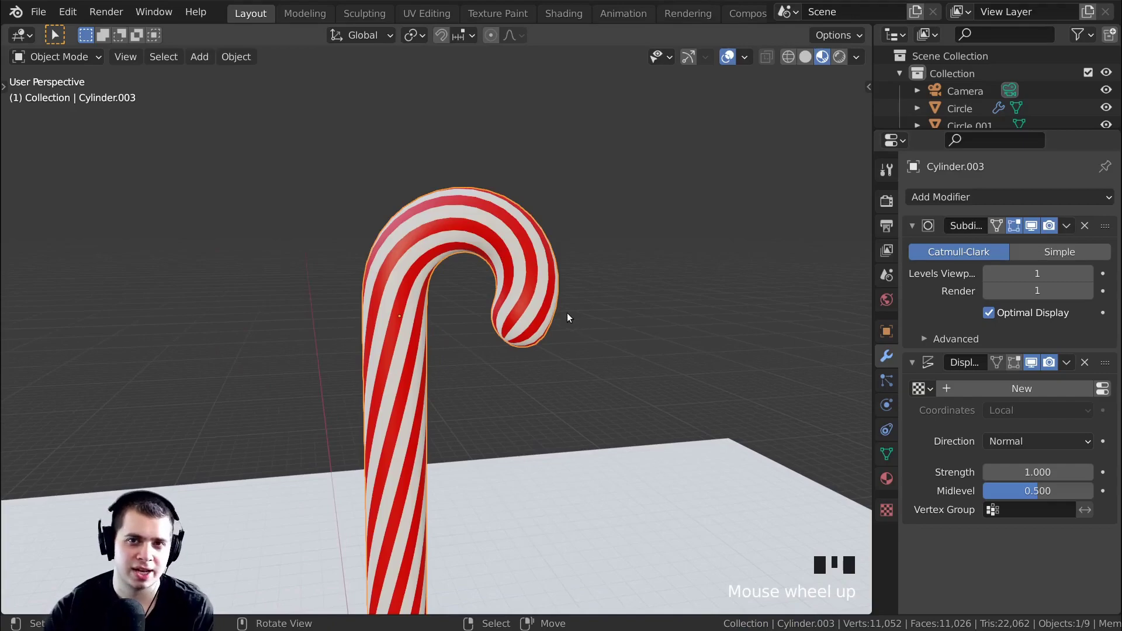
pyautogui.keyDown('shift'); pyautogui.moveTo(566, 317); pyautogui.dragTo(589, 302, button='middle'); pyautogui.keyUp('shift')
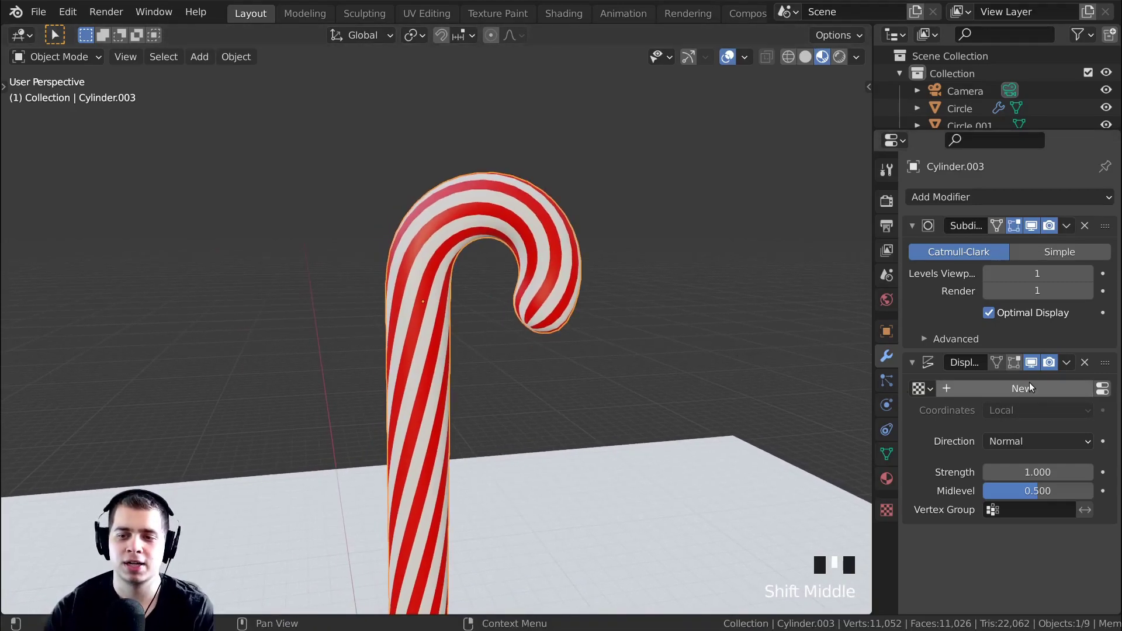
pyautogui.click(986, 394)
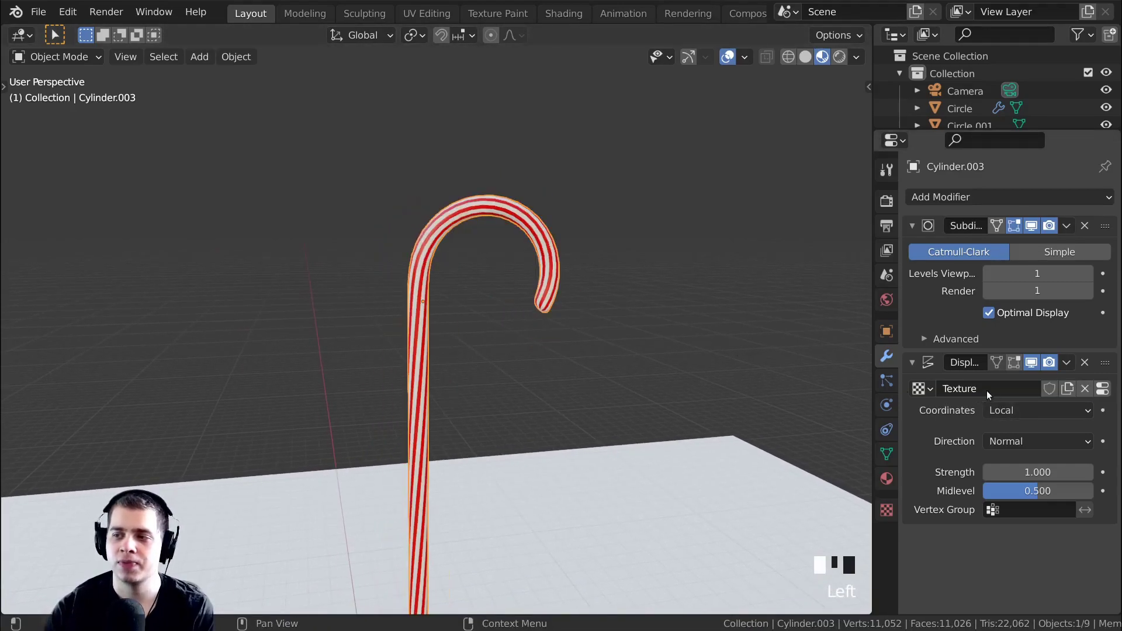
pyautogui.click(1102, 390)
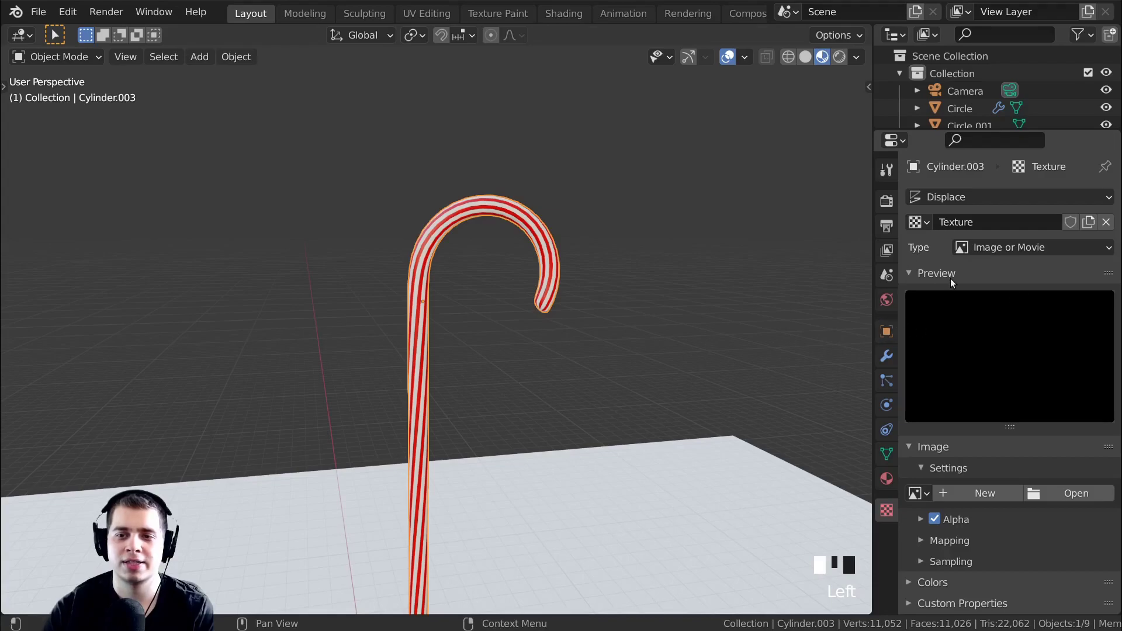
pyautogui.click(988, 250)
pyautogui.click(1014, 304)
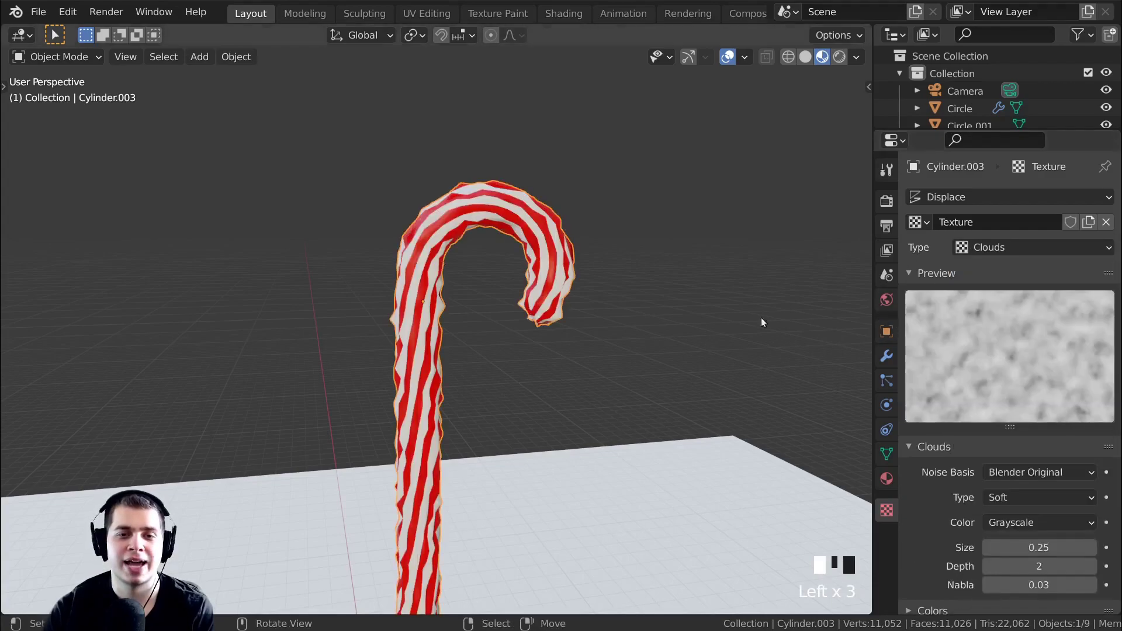
# Set the Clouds texture's size to 0.03
pyautogui.scroll(5, 479, 322)
pyautogui.keyDown('shift'); pyautogui.moveTo(411, 392); pyautogui.dragTo(468, 428, button='middle'); pyautogui.keyUp('shift')
pyautogui.scroll(-1, 490, 407)
pyautogui.scroll(-2, 490, 407)
pyautogui.keyDown('shift'); pyautogui.moveTo(556, 473); pyautogui.dragTo(545, 360, button='middle'); pyautogui.keyUp('shift')
pyautogui.moveTo(545, 361); pyautogui.dragTo(561, 397, button='middle')
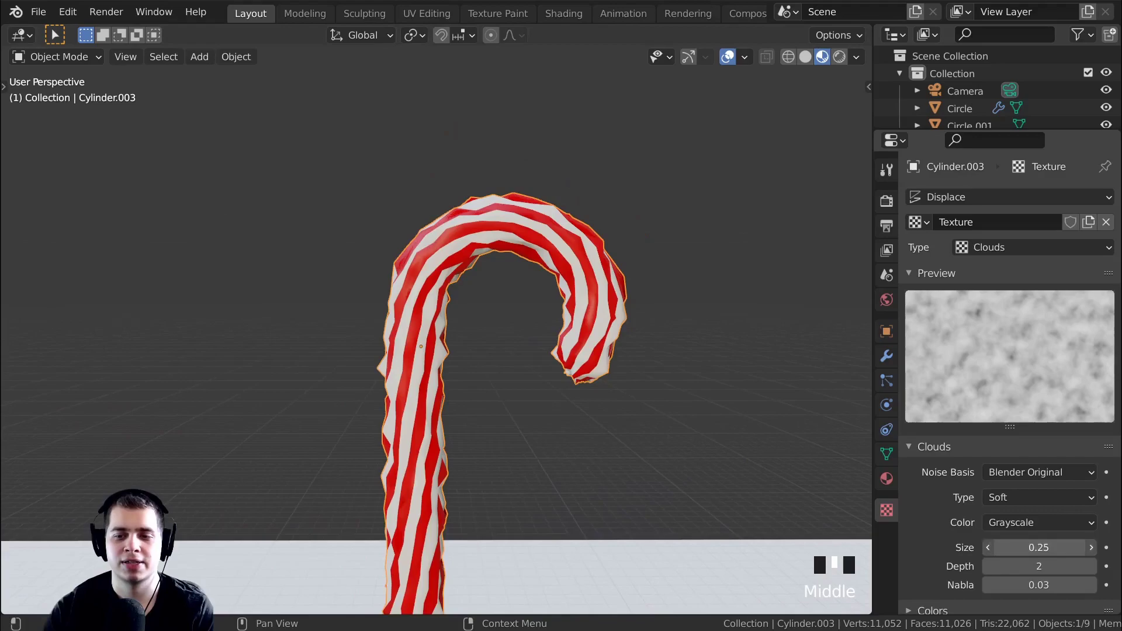
pyautogui.moveTo(1039, 548); pyautogui.dragTo(1000, 548)
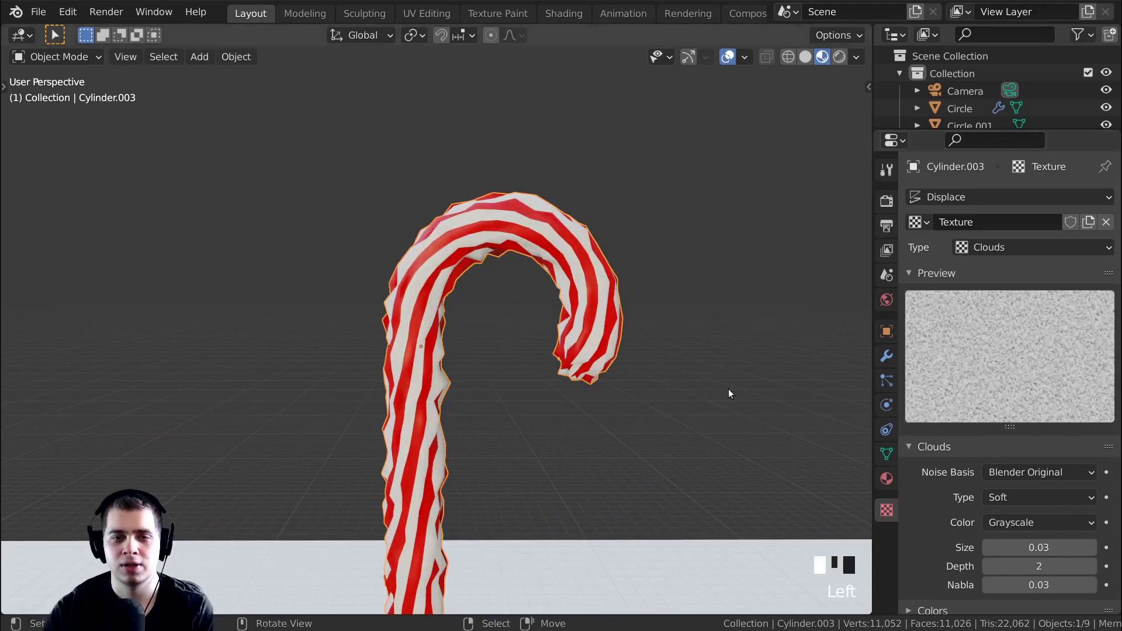
# Set the Displace modifier's strength to 0.5
pyautogui.moveTo(740, 405); pyautogui.dragTo(593, 330, button='middle')
pyautogui.keyDown('shift'); pyautogui.moveTo(638, 404); pyautogui.dragTo(647, 415, button='middle'); pyautogui.keyUp('shift')
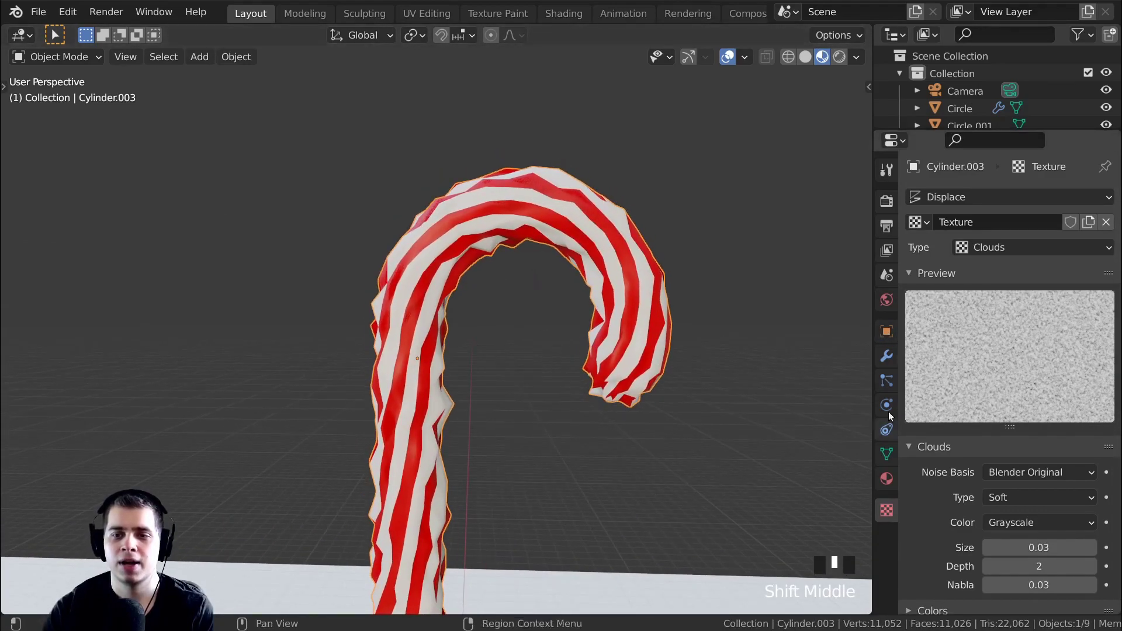
pyautogui.click(887, 357)
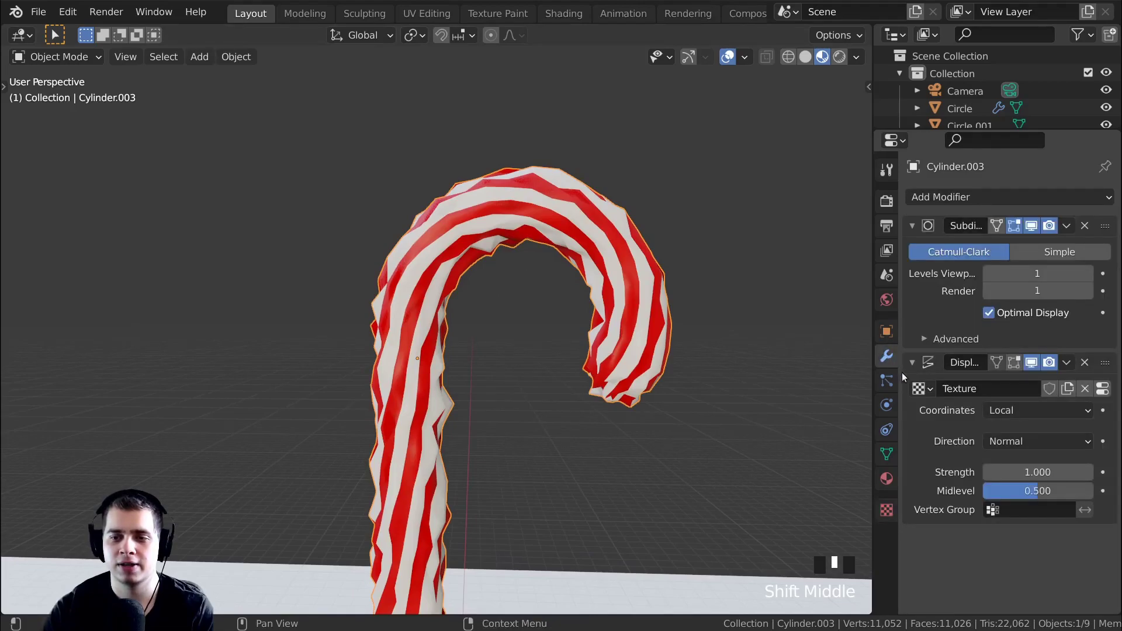
pyautogui.moveTo(1056, 476)
pyautogui.mouseDown()
pyautogui.moveTo(1027, 476)
pyautogui.moveTo(1041, 476)
pyautogui.mouseUp()
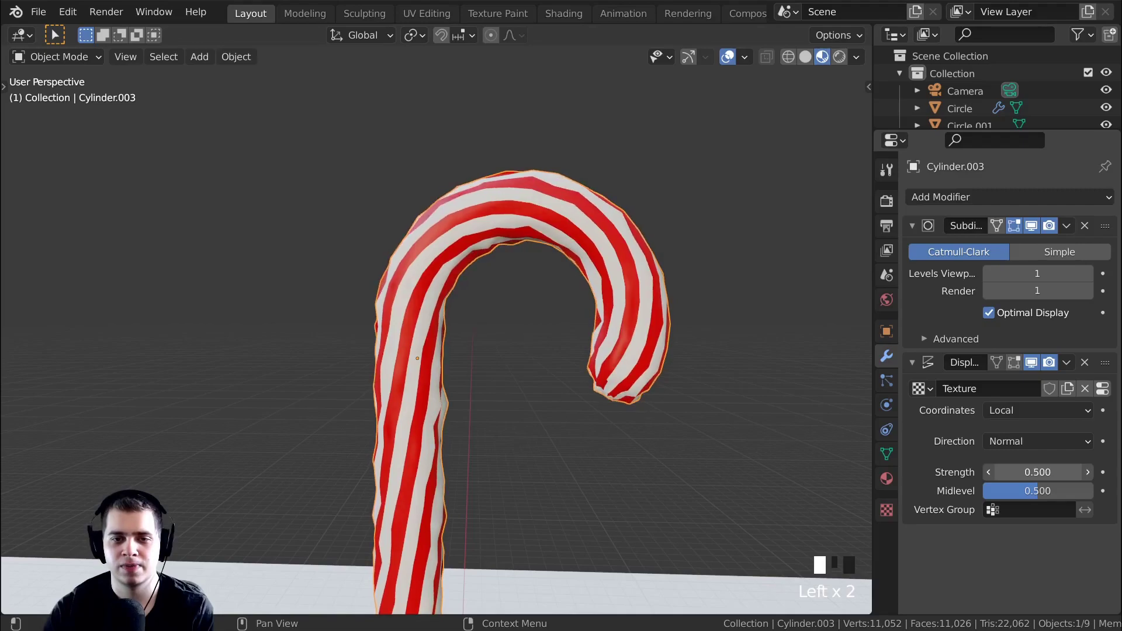
# Add a second Subdivision Surface modifier after the Displace and set its viewport level to 2
pyautogui.scroll(-1, 697, 299)
pyautogui.moveTo(672, 280); pyautogui.dragTo(658, 293, button='middle')
pyautogui.scroll(2, 526, 193)
pyautogui.keyDown('shift'); pyautogui.moveTo(514, 186); pyautogui.dragTo(566, 174, button='middle'); pyautogui.keyUp('shift')
pyautogui.moveTo(561, 176); pyautogui.dragTo(681, 245, button='middle')
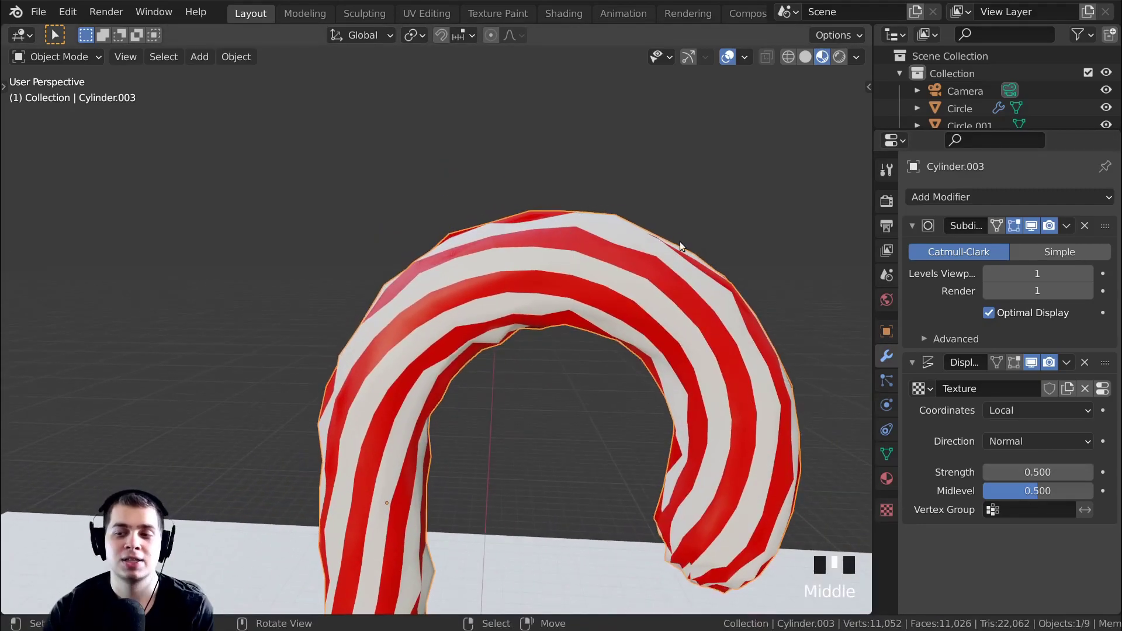
pyautogui.moveTo(707, 346); pyautogui.dragTo(742, 301, button='middle')
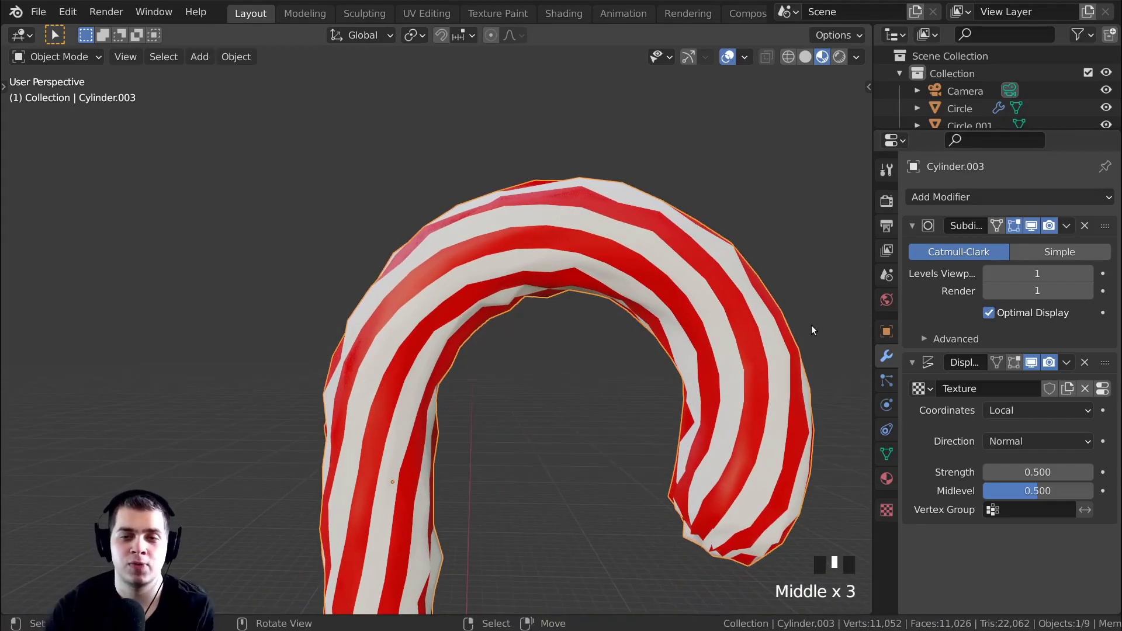
pyautogui.click(932, 198)
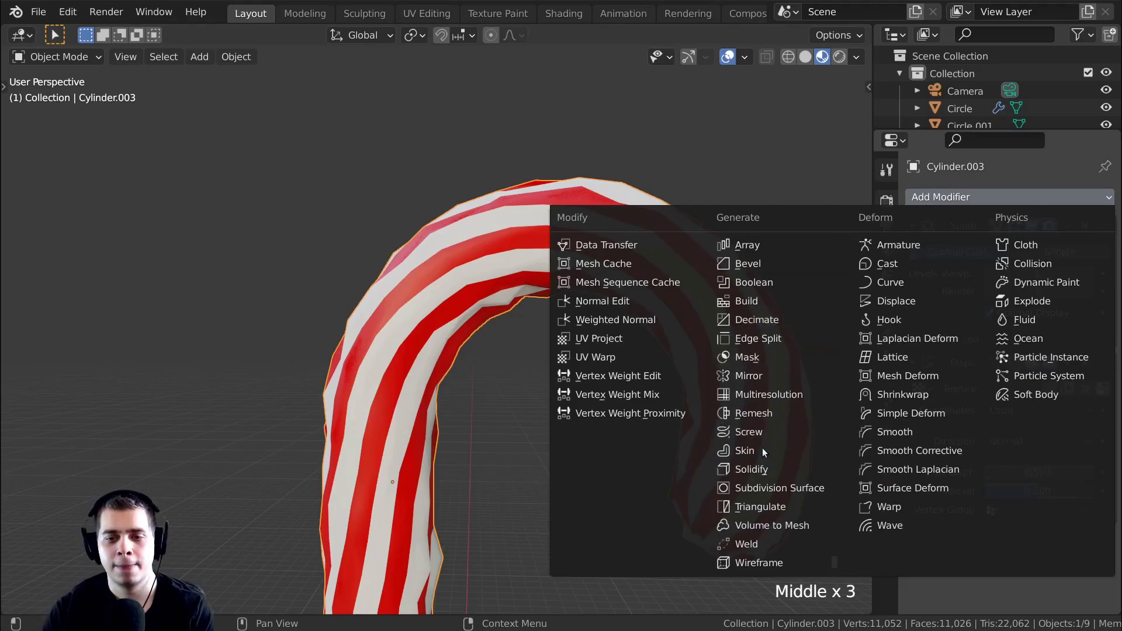
pyautogui.click(769, 489)
pyautogui.scroll(-2, 965, 531)
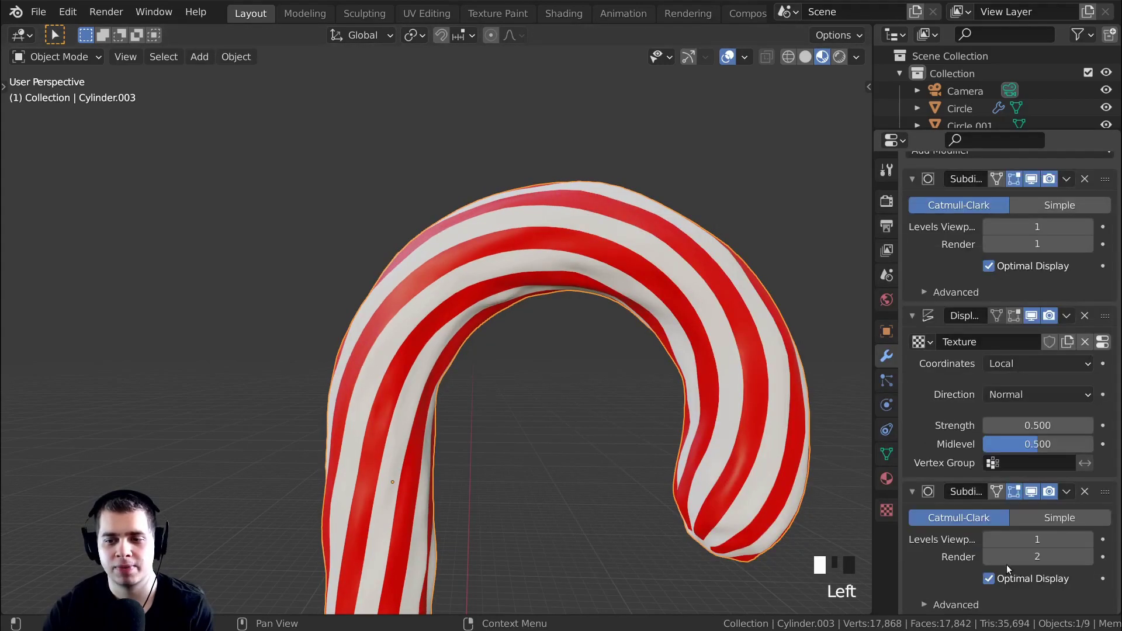
pyautogui.click(1088, 540)
# In solid shading, fine-tune the Displace modifier's strength so the candy cane's surface bumps stay subtle
pyautogui.keyDown('shift'); pyautogui.moveTo(460, 430); pyautogui.dragTo(435, 390, button='middle'); pyautogui.keyUp('shift')
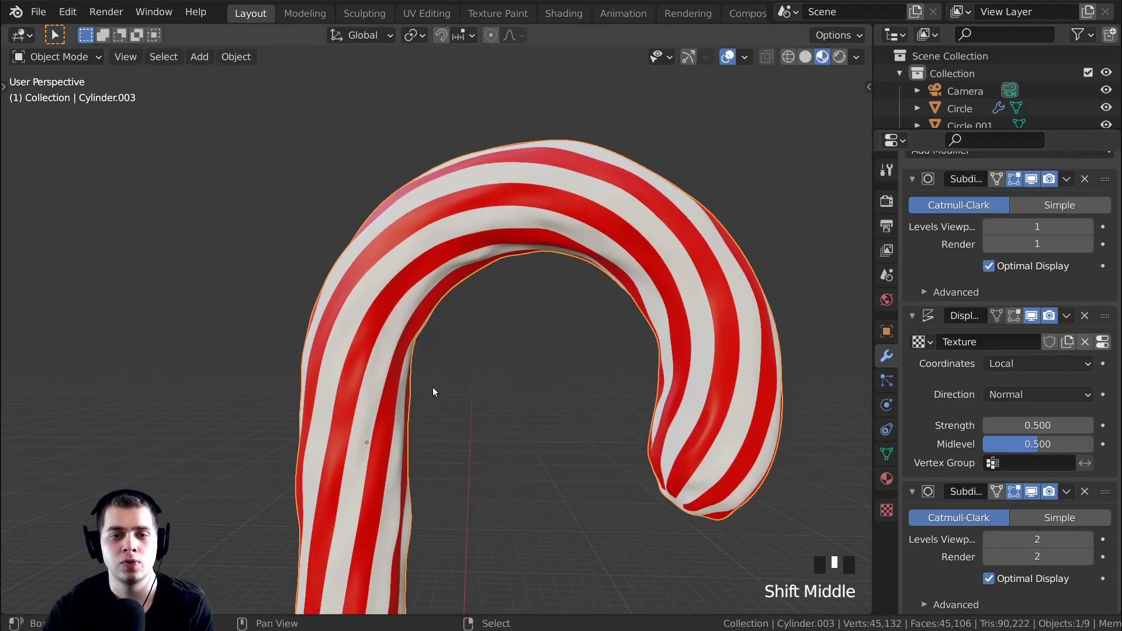
pyautogui.press('z')
pyautogui.scroll(-2, 574, 331)
pyautogui.keyDown('shift'); pyautogui.moveTo(574, 332); pyautogui.dragTo(611, 262, button='middle'); pyautogui.keyUp('shift')
pyautogui.moveTo(1057, 429)
pyautogui.keyDown('shift'); pyautogui.mouseDown()
pyautogui.moveTo(1111, 428)
pyautogui.moveTo(1042, 428)
pyautogui.moveTo(1056, 428)
pyautogui.mouseUp(); pyautogui.keyUp('shift')
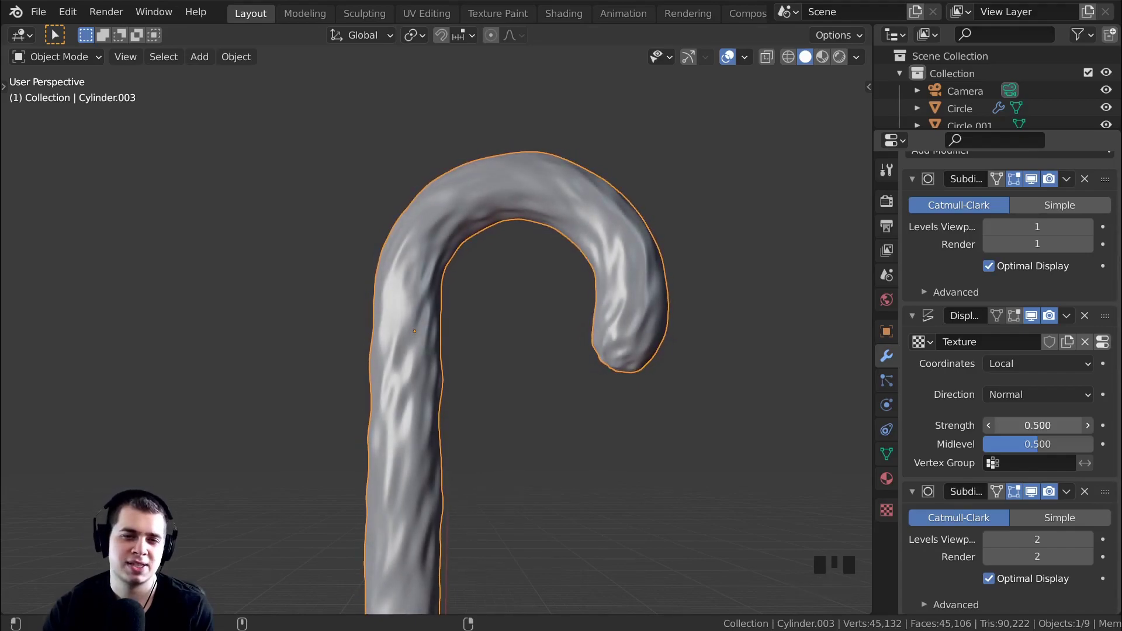
pyautogui.moveTo(1055, 428); pyautogui.dragTo(1053, 428)
pyautogui.scroll(-5, 659, 385)
pyautogui.keyDown('shift'); pyautogui.moveTo(660, 385); pyautogui.dragTo(694, 223, button='middle'); pyautogui.keyUp('shift')
pyautogui.scroll(2, 693, 223)
pyautogui.scroll(1, 944, 413)
pyautogui.moveTo(1043, 451); pyautogui.dragTo(1046, 448)
# Examine the displaced surface along the whole candy cane from several angles, ending in Material Preview shading
pyautogui.scroll(-4, 484, 425)
pyautogui.press('z')
pyautogui.click(485, 362)
pyautogui.moveTo(502, 316)
pyautogui.keyDown('shift'); pyautogui.mouseDown(button='middle')
pyautogui.moveTo(502, 218)
pyautogui.moveTo(388, 386)
pyautogui.moveTo(450, 295)
pyautogui.moveTo(511, 281)
pyautogui.moveTo(607, 290)
pyautogui.mouseUp(button='middle'); pyautogui.keyUp('shift')
pyautogui.scroll(3, 599, 351)
pyautogui.moveTo(594, 395); pyautogui.dragTo(545, 348, button='middle')
pyautogui.scroll(-6, 545, 349)
pyautogui.moveTo(504, 428)
pyautogui.mouseDown(button='middle')
pyautogui.moveTo(511, 540)
pyautogui.moveTo(331, 381)
pyautogui.mouseUp(button='middle')
pyautogui.press('z')
pyautogui.click(468, 381)
pyautogui.moveTo(467, 380)
pyautogui.mouseDown(button='middle')
pyautogui.moveTo(687, 463)
pyautogui.moveTo(707, 408)
pyautogui.mouseUp(button='middle')
pyautogui.scroll(3, 494, 381)
pyautogui.moveTo(494, 381); pyautogui.dragTo(644, 407, button='middle')
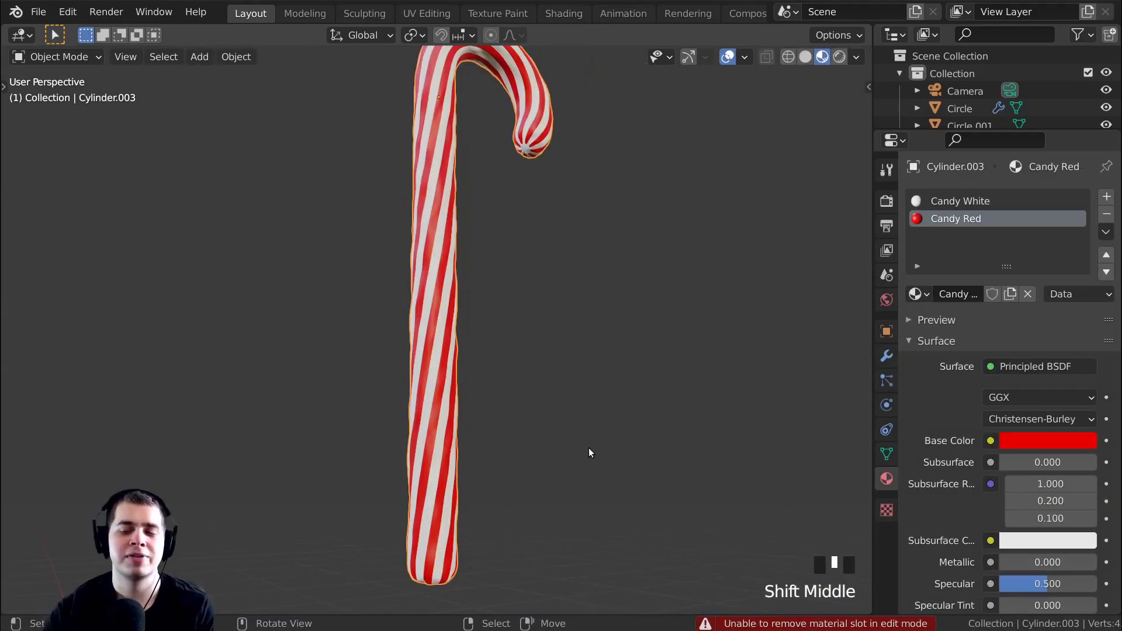
pyautogui.moveTo(647, 444); pyautogui.dragTo(629, 399, button='middle')
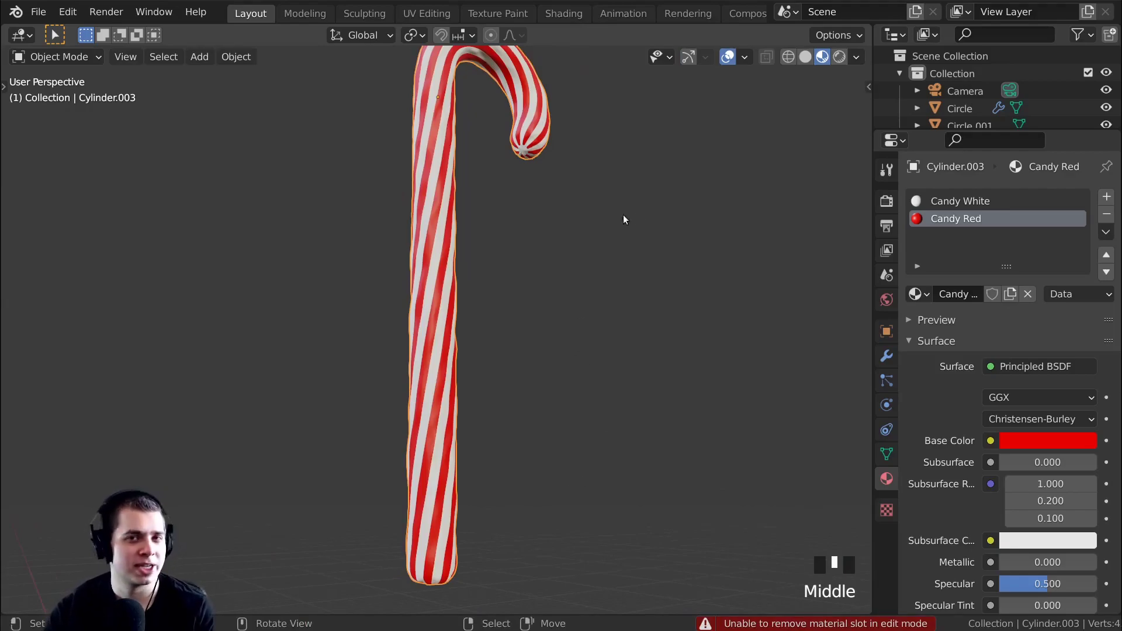
pyautogui.moveTo(360, 125)
pyautogui.keyDown('shift'); pyautogui.mouseDown(button='middle')
pyautogui.moveTo(468, 327)
pyautogui.moveTo(550, 134)
pyautogui.mouseUp(button='middle'); pyautogui.keyUp('shift')
pyautogui.press('z')
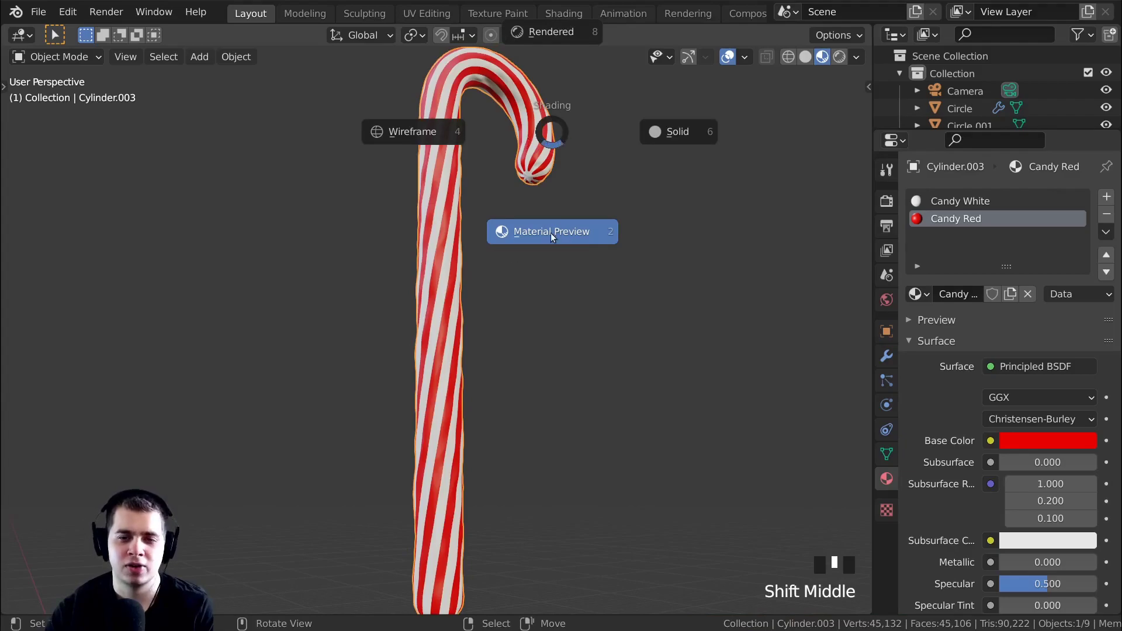
pyautogui.click(568, 229)
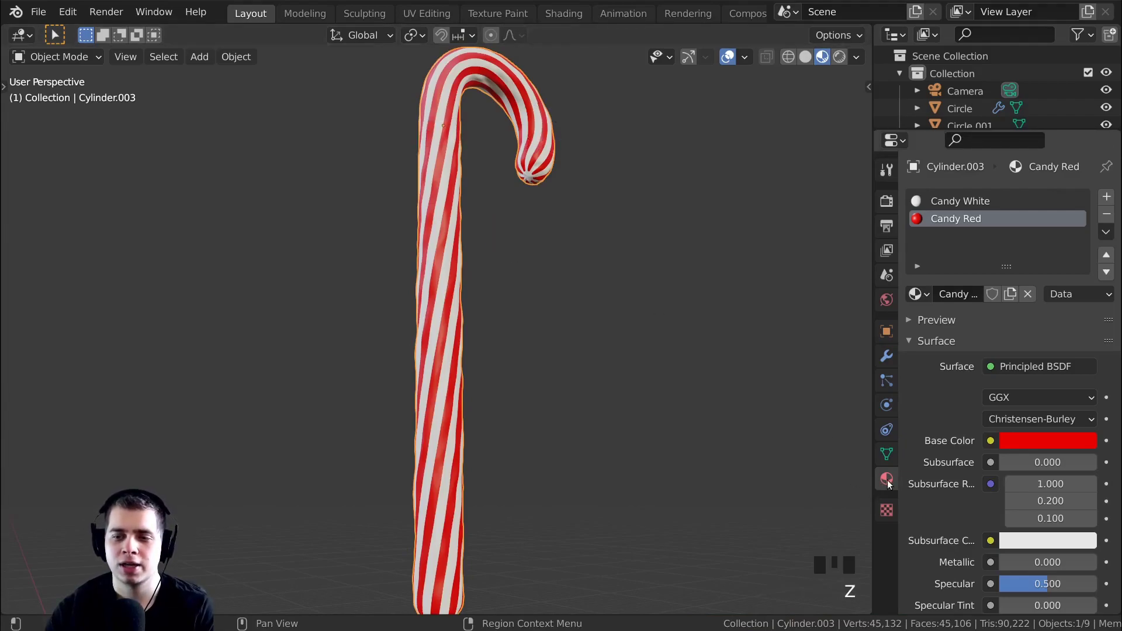
# Add a third material slot to the candy cane with a new material named Candy Green
pyautogui.keyDown('shift'); pyautogui.moveTo(706, 244); pyautogui.dragTo(594, 237, button='middle'); pyautogui.keyUp('shift')
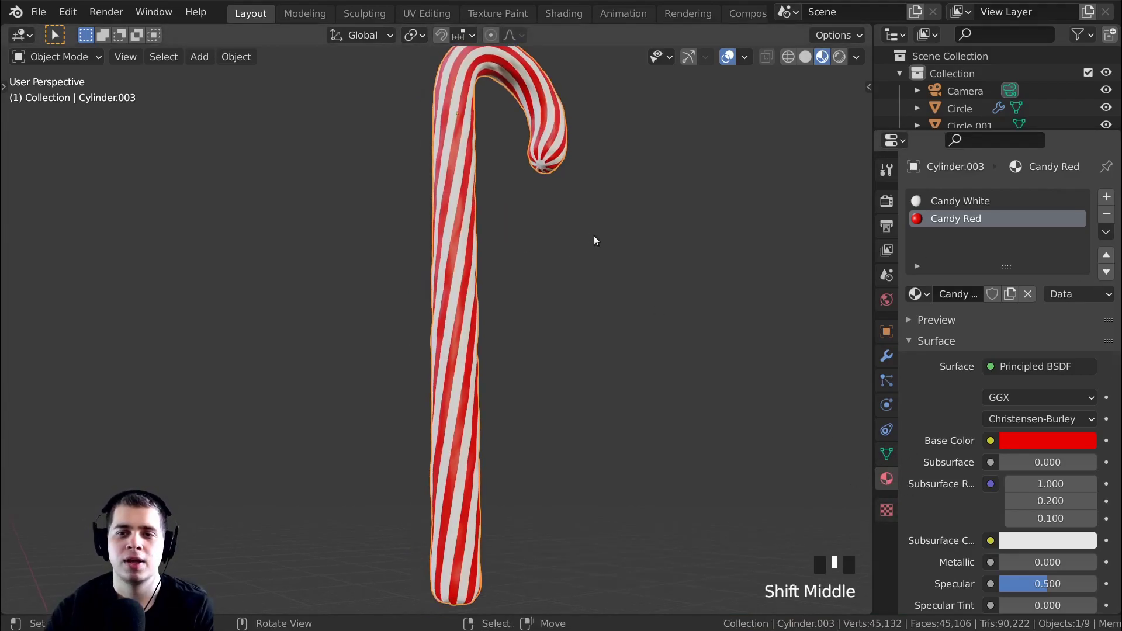
pyautogui.scroll(-1, 594, 238)
pyautogui.click(1107, 197)
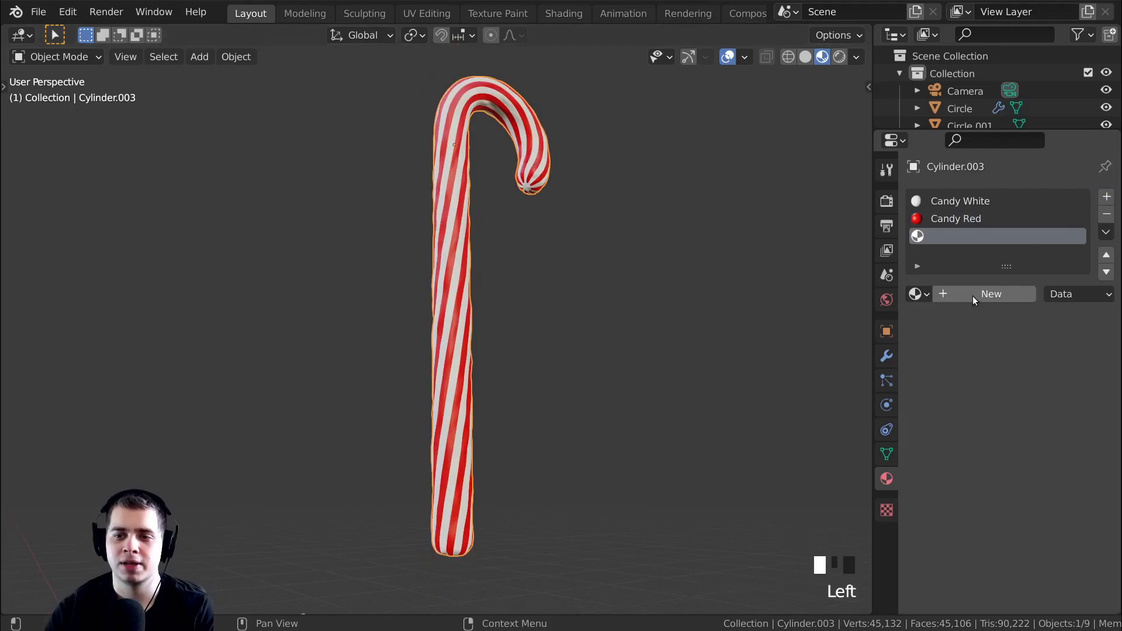
pyautogui.click(970, 294)
pyautogui.doubleClick(962, 290)
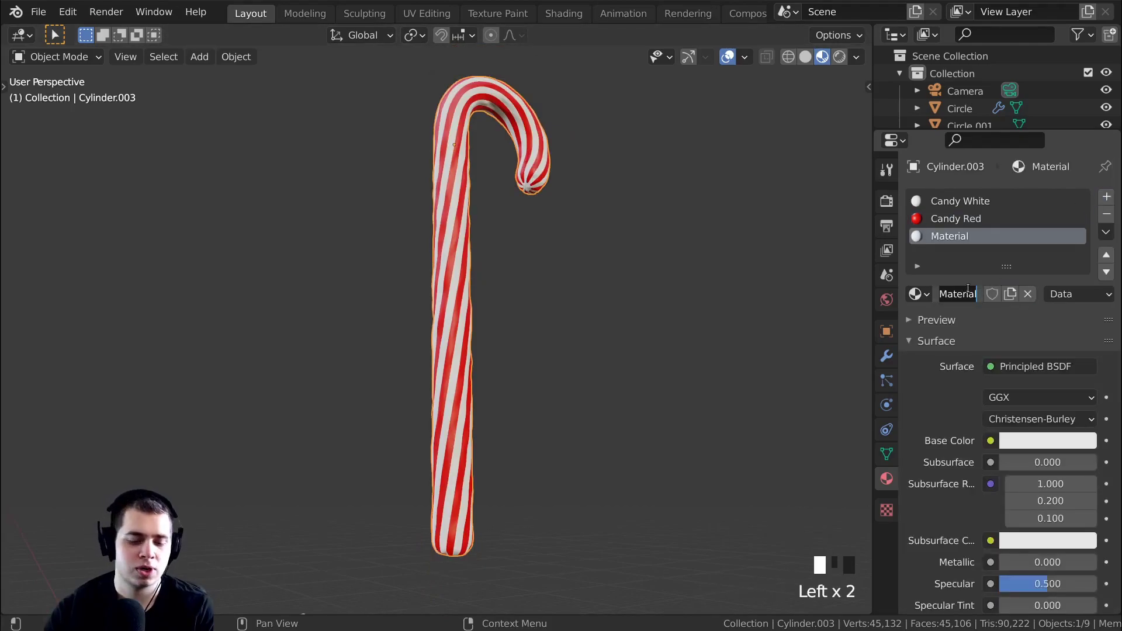
pyautogui.write('Candy Green')
pyautogui.press('Return')
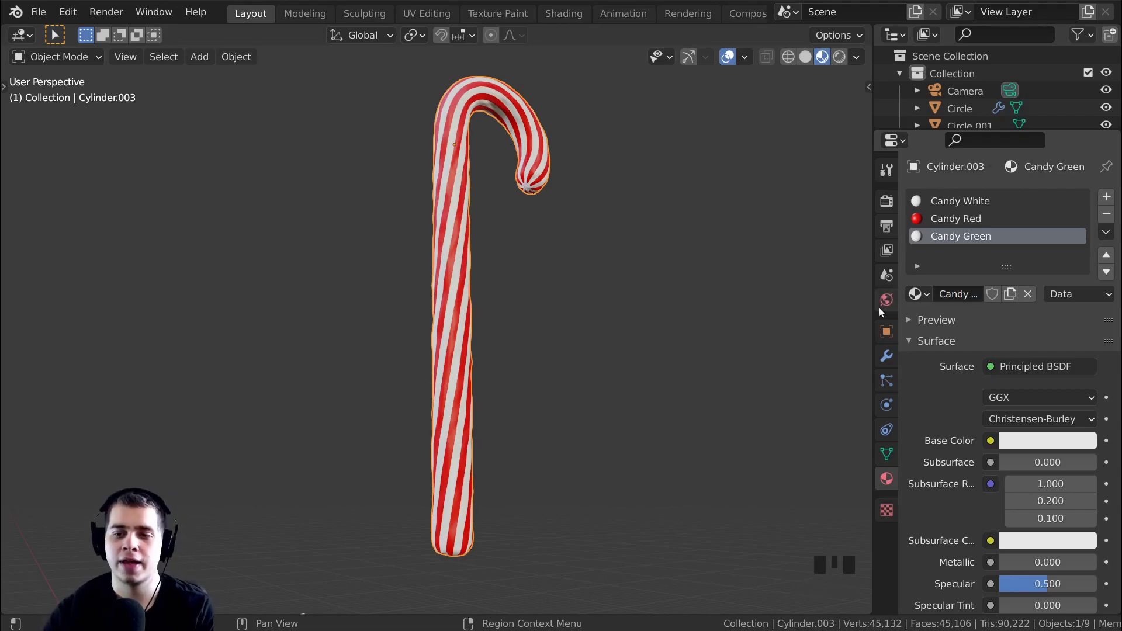
# Set the Candy Green material's base color to a slightly darkened green
pyautogui.click(1033, 441)
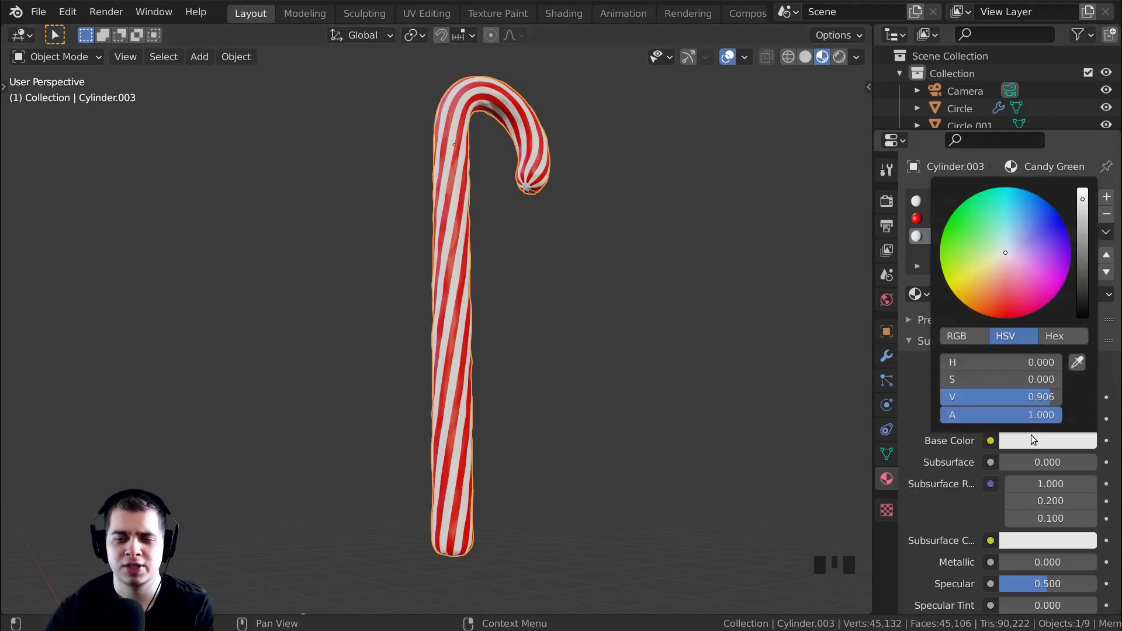
pyautogui.click(944, 228)
pyautogui.moveTo(1082, 199); pyautogui.dragTo(1082, 227)
# Select three lengthwise face loops around the candy cane in Edit Mode and assign the Candy Green material to them
pyautogui.keyDown('shift'); pyautogui.moveTo(518, 275); pyautogui.dragTo(546, 373, button='middle'); pyautogui.keyUp('shift')
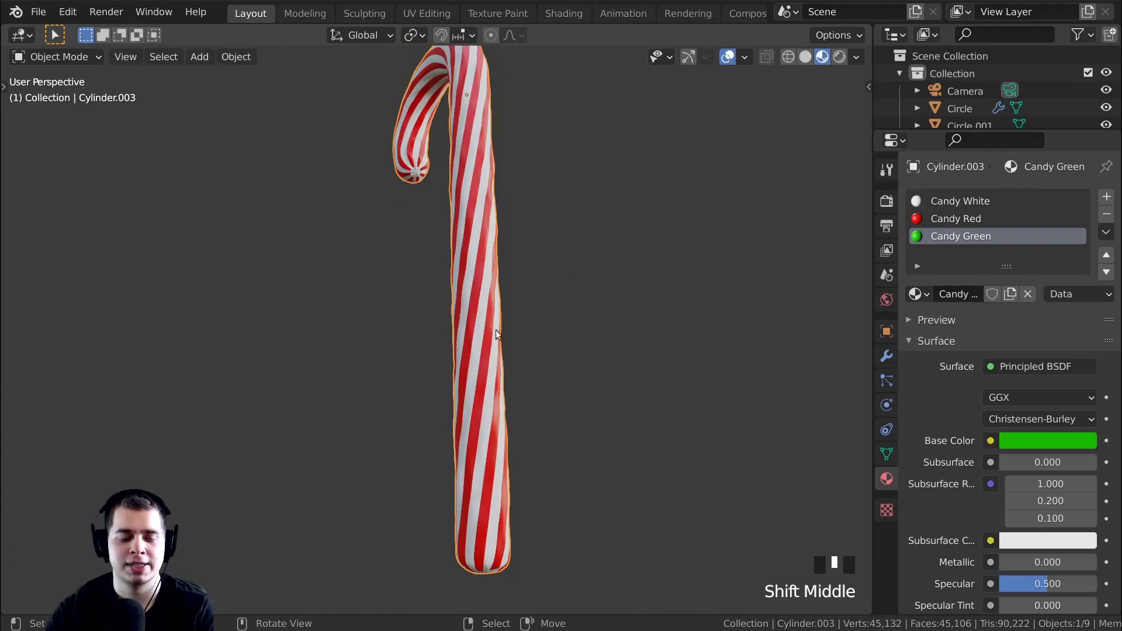
pyautogui.press('Tab')
pyautogui.keyDown('shift'); pyautogui.moveTo(496, 329); pyautogui.dragTo(526, 371, button='middle'); pyautogui.keyUp('shift')
pyautogui.press('3')
pyautogui.scroll(2, 536, 350)
pyautogui.scroll(1, 537, 349)
pyautogui.keyDown('alt'); pyautogui.rightClick(559, 373); pyautogui.keyUp('alt')
pyautogui.keyDown('alt'); pyautogui.keyDown('shift'); pyautogui.rightClick(496, 417); pyautogui.keyUp('shift'); pyautogui.keyUp('alt')
pyautogui.scroll(-3, 510, 416)
pyautogui.keyDown('alt'); pyautogui.keyDown('shift'); pyautogui.rightClick(524, 369); pyautogui.keyUp('shift'); pyautogui.keyUp('alt')
pyautogui.click(959, 234)
pyautogui.click(954, 294)
# Examine the green stripes along the candy cane and at its lower end in Object Mode
pyautogui.press('Tab')
pyautogui.scroll(-2, 563, 285)
pyautogui.moveTo(563, 290); pyautogui.dragTo(506, 325, button='middle')
pyautogui.scroll(3, 506, 325)
pyautogui.moveTo(597, 415); pyautogui.dragTo(704, 327, button='middle')
pyautogui.scroll(2, 393, 468)
pyautogui.moveTo(394, 469); pyautogui.dragTo(470, 441, button='middle')
pyautogui.scroll(2, 471, 358)
# Add a centred lengthwise loop cut along a red stripe in Edit Mode and switch to face selection
pyautogui.press('Tab')
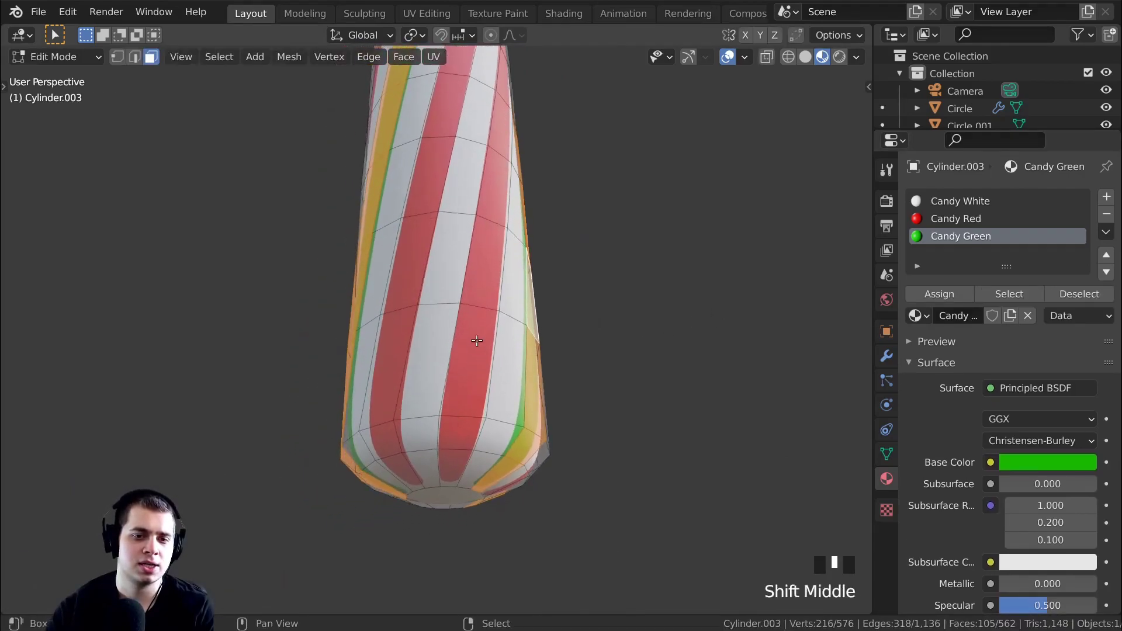
pyautogui.hotkey('ctrl', 'r')
pyautogui.click(467, 421)
pyautogui.rightClick(460, 397)
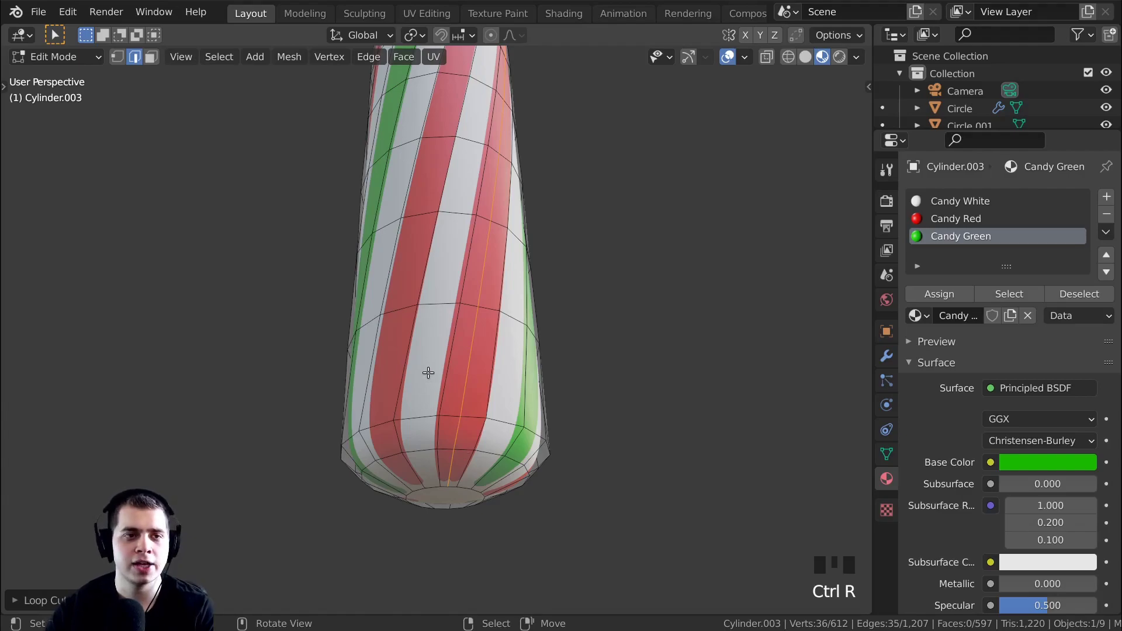
pyautogui.press('3')
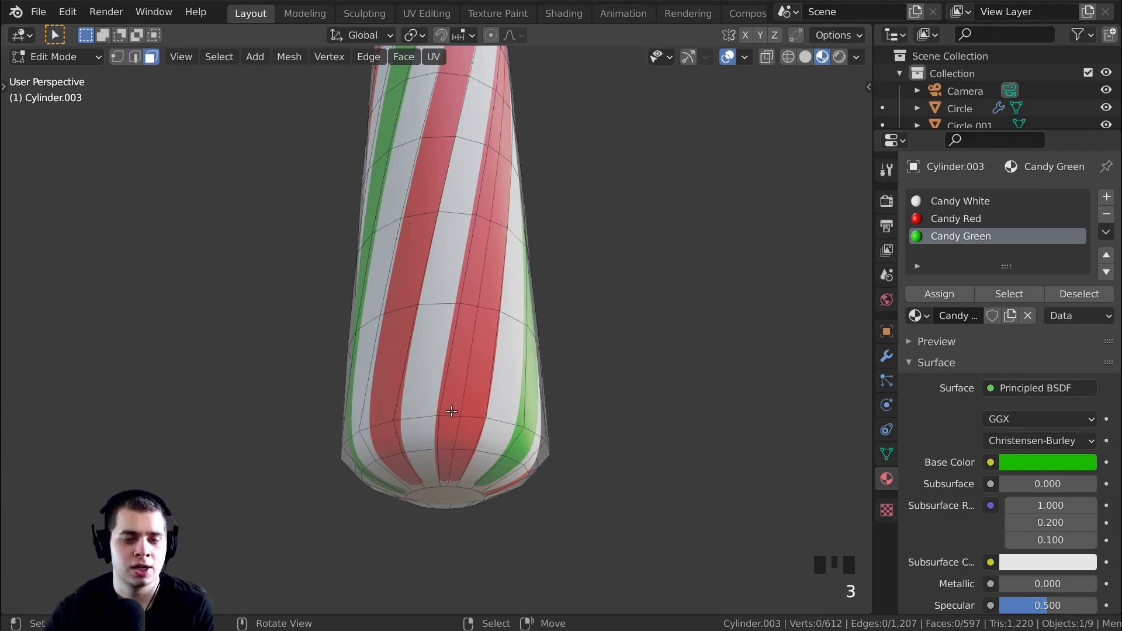
# Select the lengthwise face loop on one half of the divided red stripe, assign Candy Green to it, and return to Object Mode
pyautogui.keyDown('alt'); pyautogui.rightClick(448, 416); pyautogui.keyUp('alt')
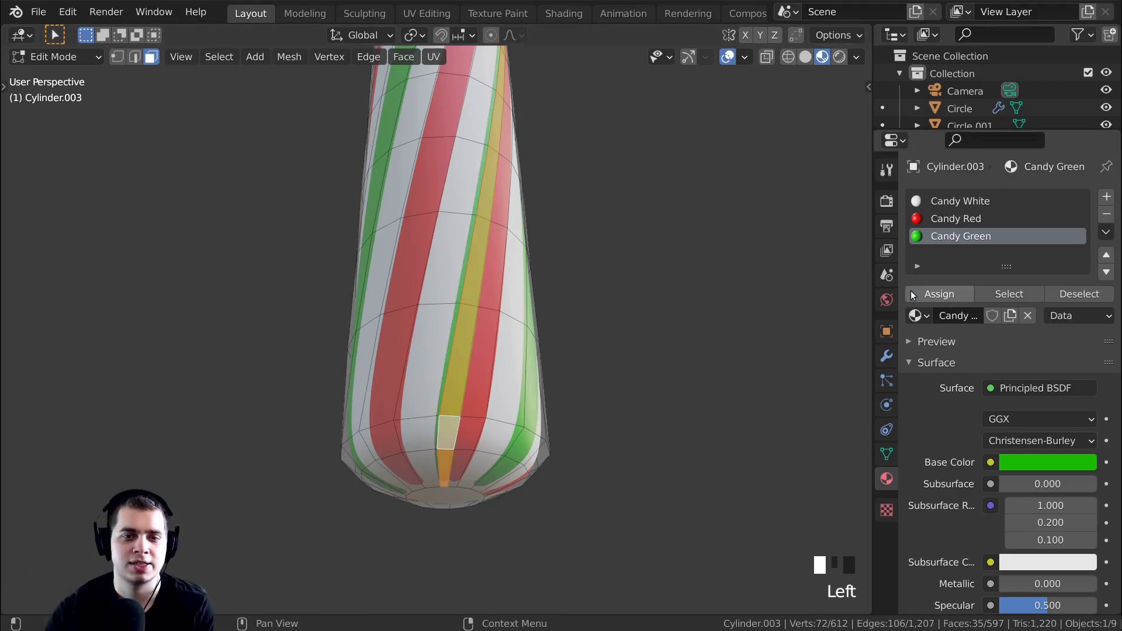
pyautogui.scroll(-3, 449, 303)
pyautogui.press('Tab')
pyautogui.moveTo(449, 303); pyautogui.dragTo(460, 307, button='middle')
pyautogui.scroll(1, 461, 327)
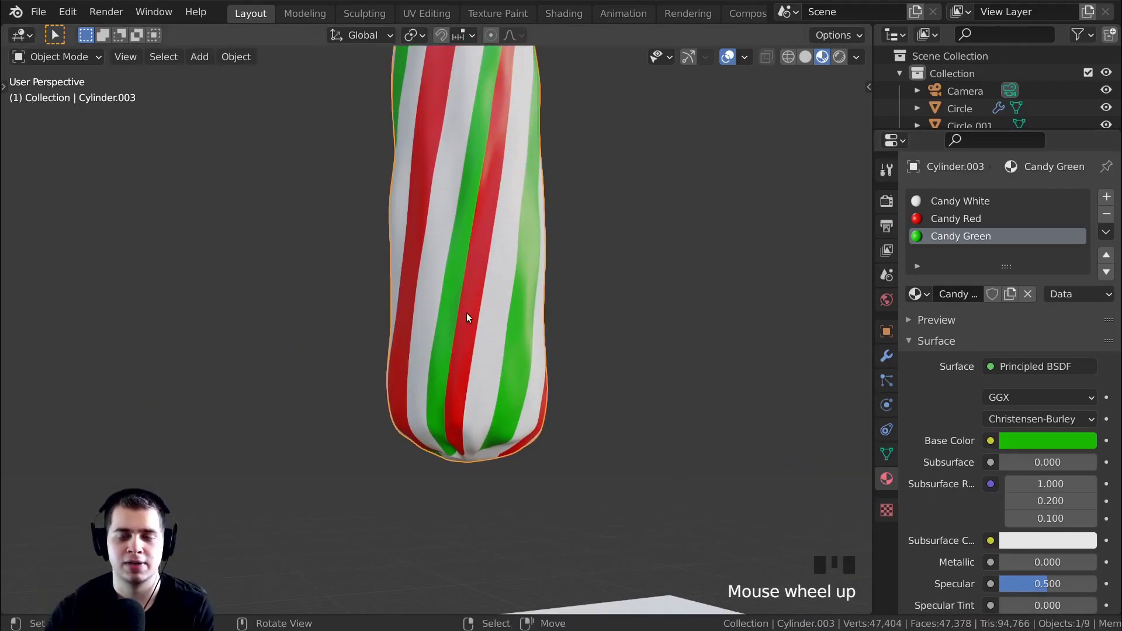
# Scale the candy cane to suit the mug and move it down beside the mug above the table
pyautogui.scroll(-6, 469, 316)
pyautogui.moveTo(552, 299); pyautogui.dragTo(395, 293, button='middle')
pyautogui.scroll(-5, 573, 374)
pyautogui.press('s')
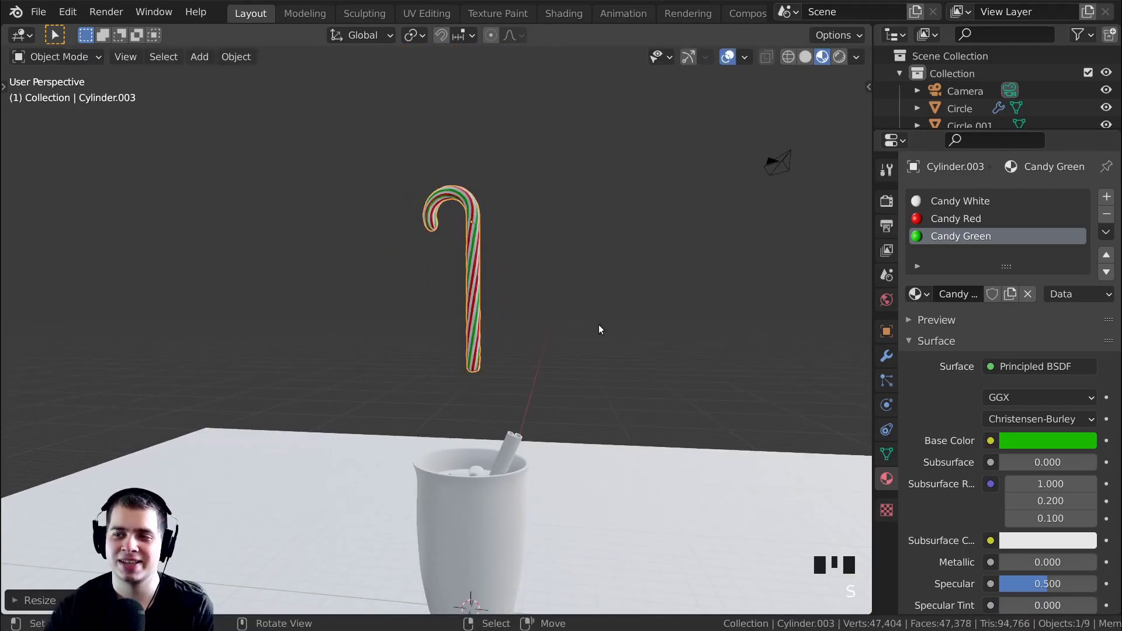
pyautogui.click(599, 329)
pyautogui.scroll(1, 631, 200)
pyautogui.press('g')
pyautogui.click(583, 360)
pyautogui.scroll(2, 582, 361)
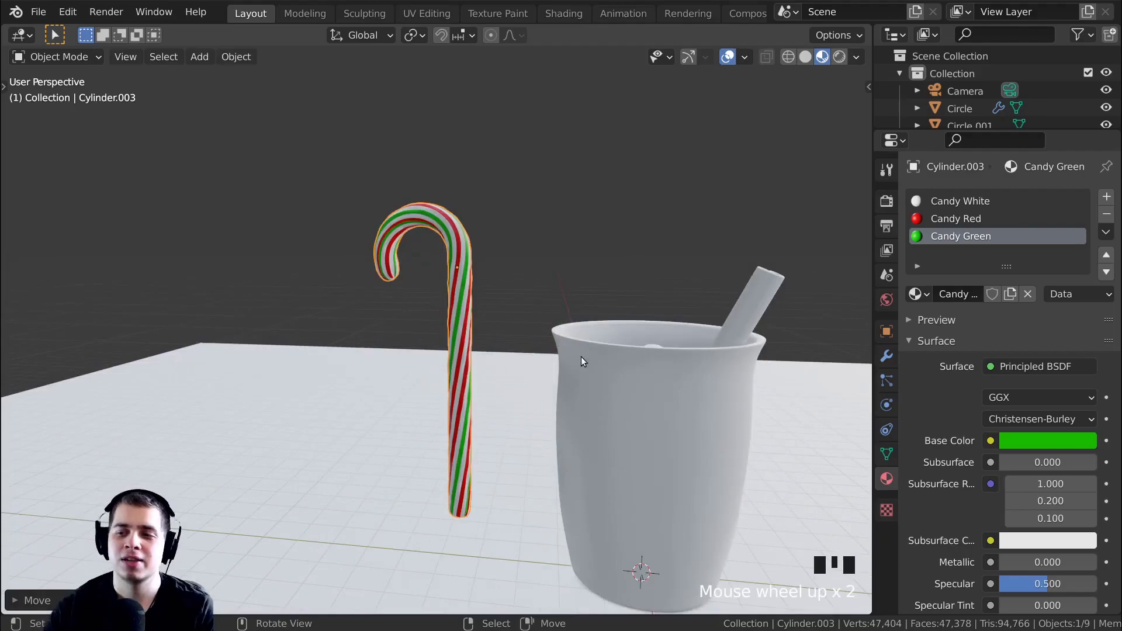
# Examine the candy cane's stripes and surface bumps in rendered shading and in solid shading
pyautogui.scroll(3, 556, 303)
pyautogui.moveTo(556, 303)
pyautogui.mouseDown(button='middle')
pyautogui.moveTo(604, 251)
pyautogui.moveTo(563, 257)
pyautogui.mouseUp(button='middle')
pyautogui.press('z')
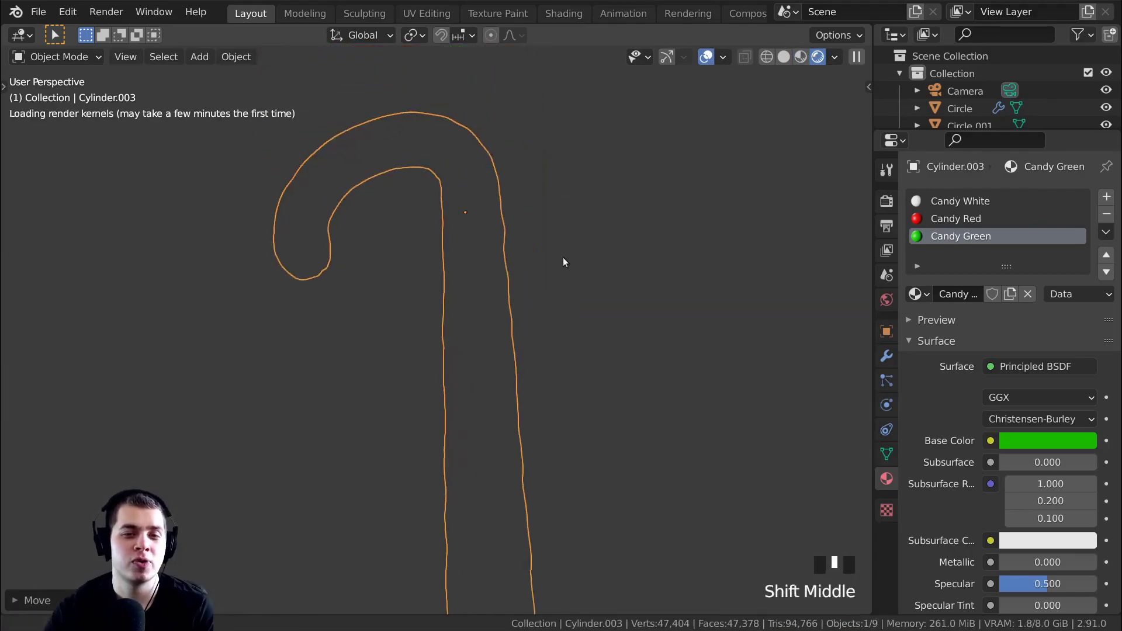
pyautogui.scroll(3, 473, 395)
pyautogui.moveTo(473, 394); pyautogui.dragTo(604, 415, button='middle')
pyautogui.press('z')
pyautogui.scroll(-1, 639, 372)
pyautogui.scroll(-2, 639, 372)
pyautogui.moveTo(647, 337); pyautogui.dragTo(291, 232, button='middle')
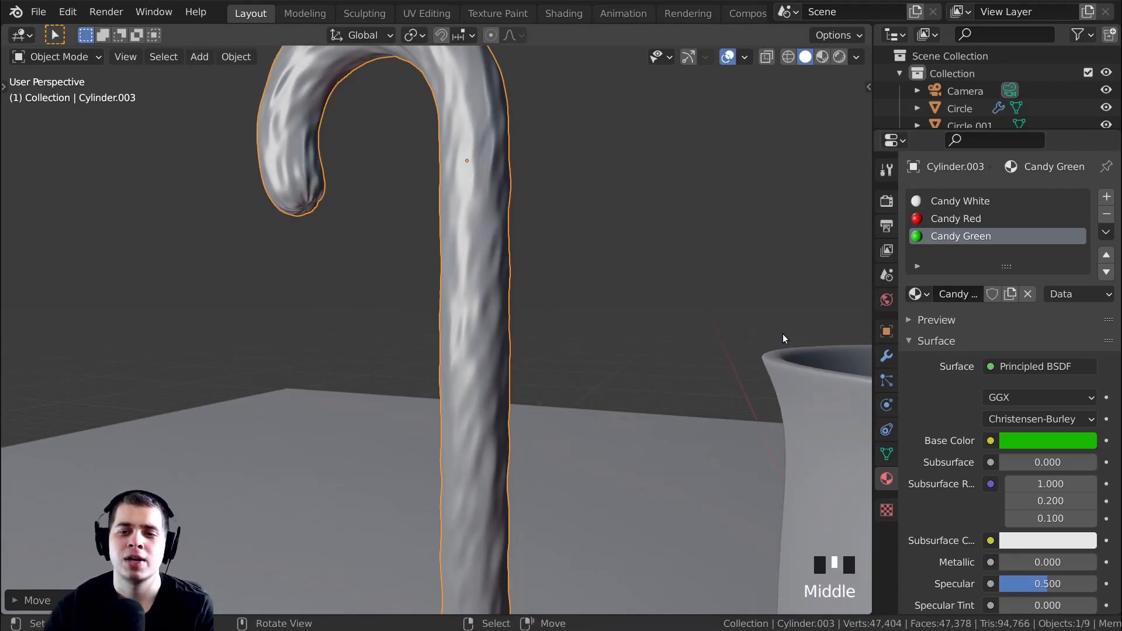
# Set the world background color to an Environment Texture and load wooden_lounge_1k.hdr into it
pyautogui.click(888, 301)
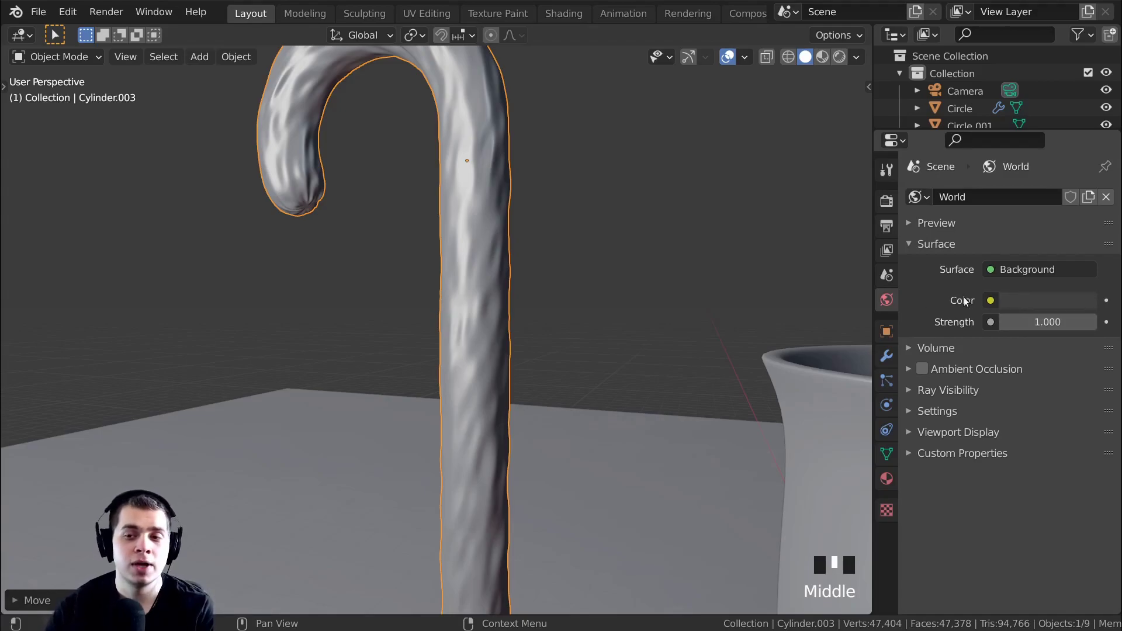
pyautogui.click(991, 301)
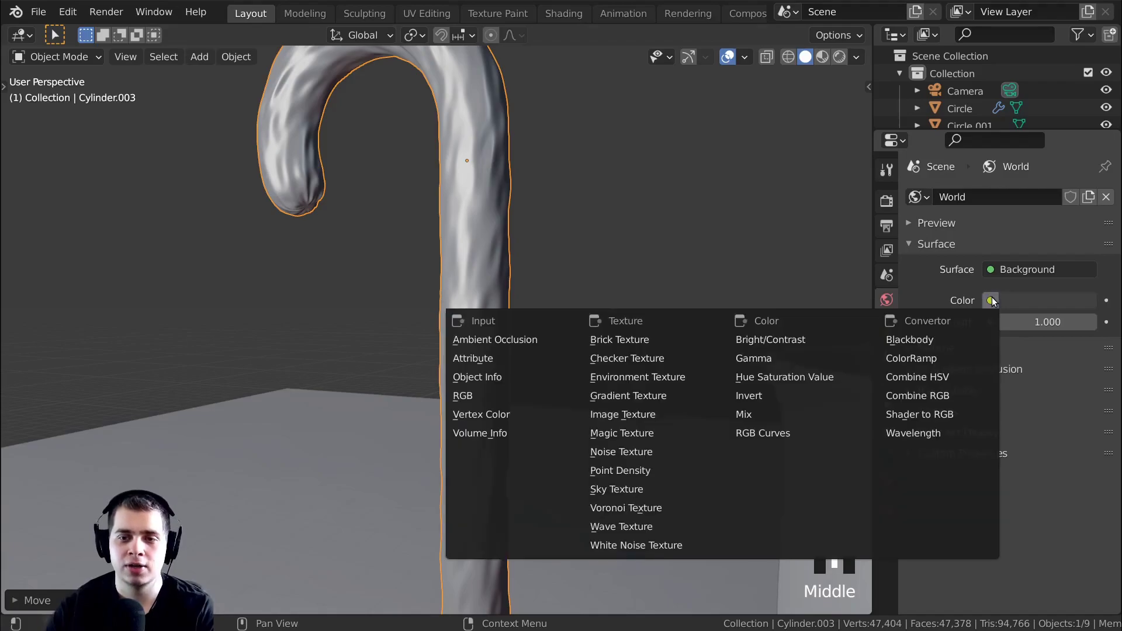
pyautogui.click(668, 377)
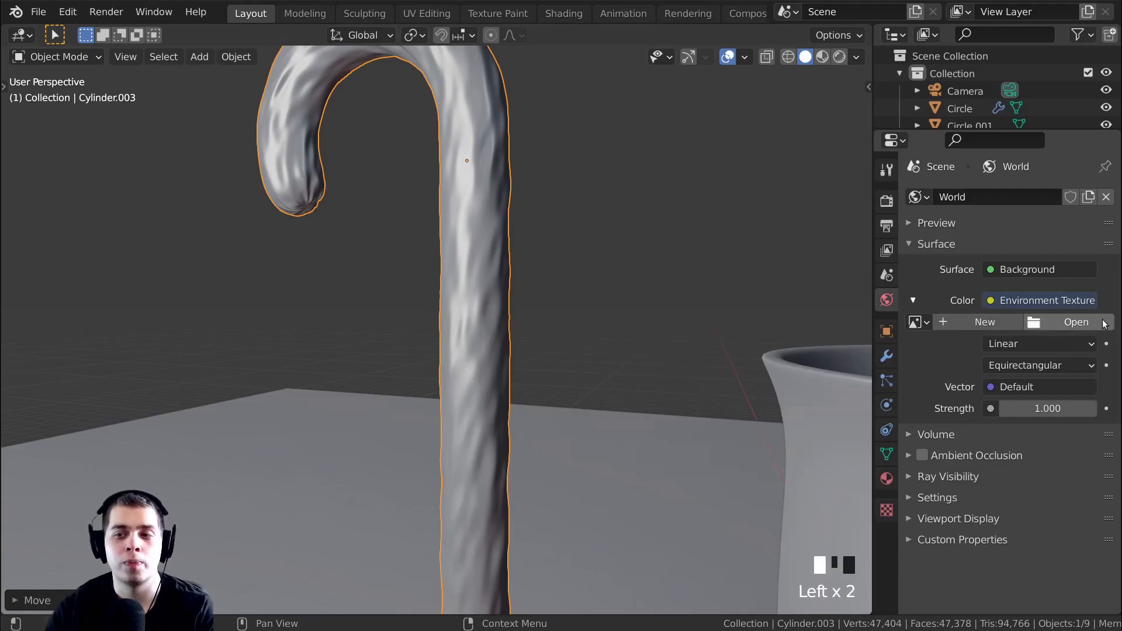
pyautogui.click(1076, 323)
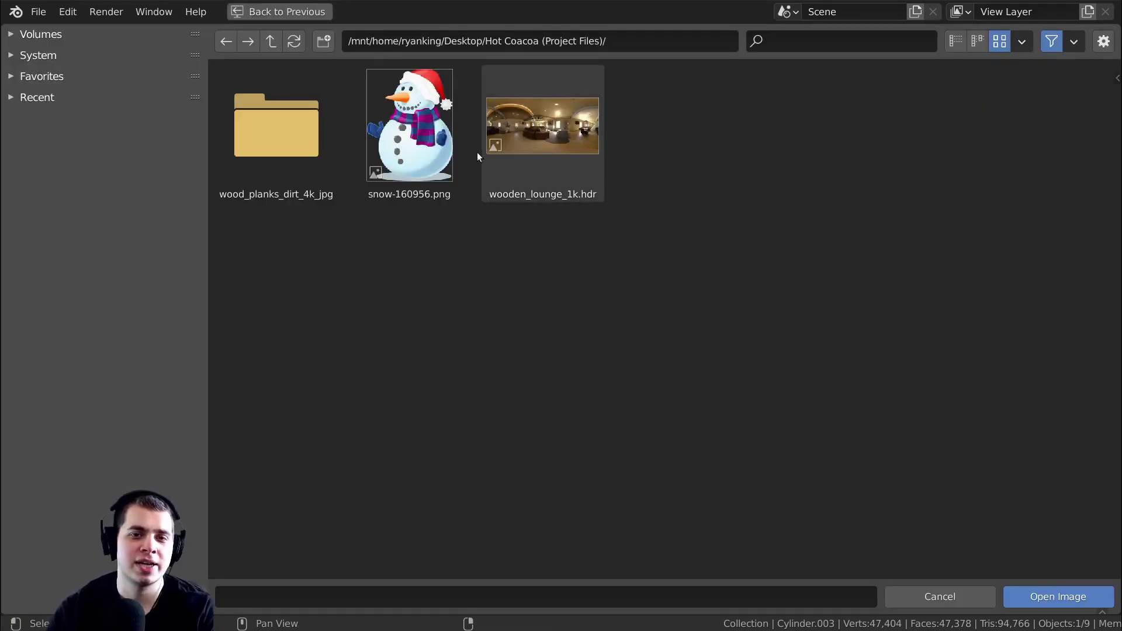
pyautogui.click(555, 132)
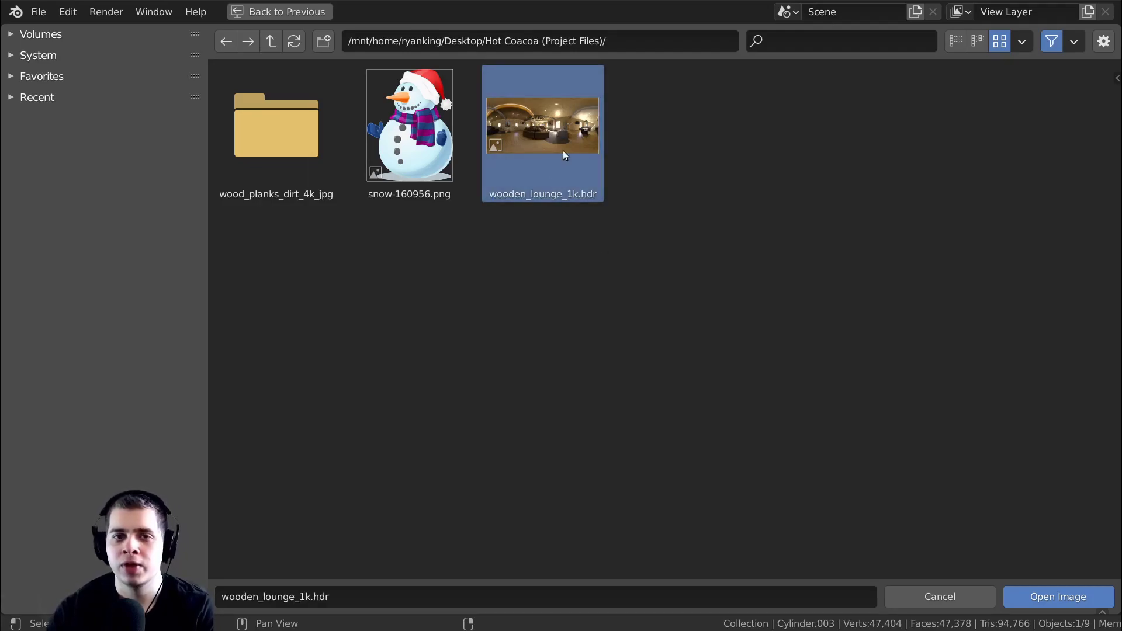
pyautogui.doubleClick(551, 136)
# Preview the scene's HDRI lighting in rendered shading and set the world background strength to 0.8
pyautogui.scroll(-5, 621, 322)
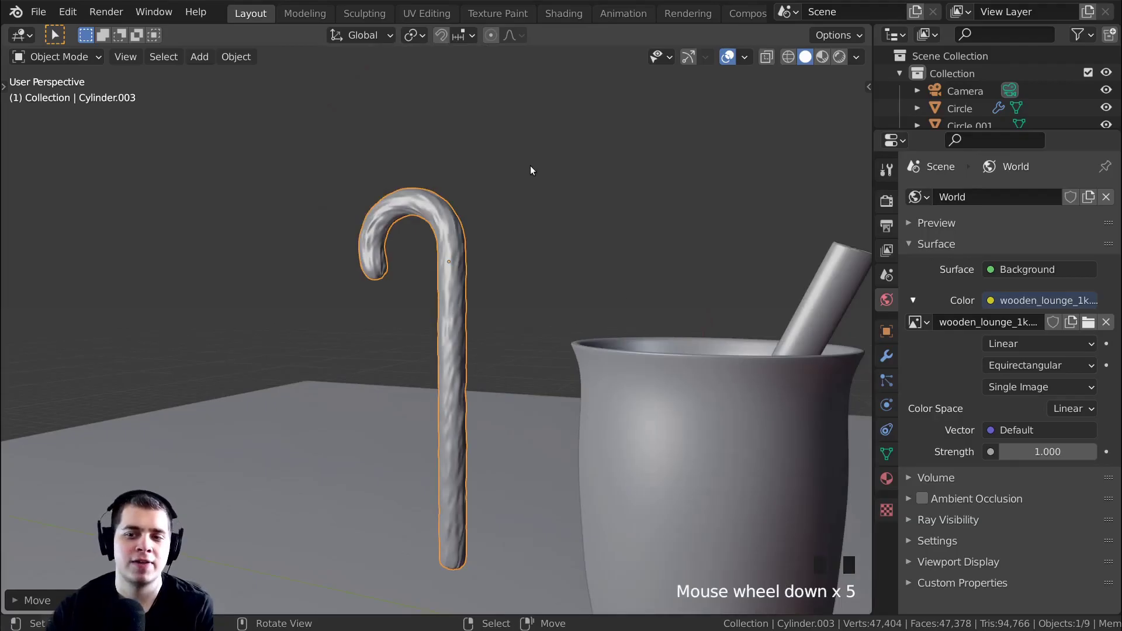
pyautogui.press('z')
pyautogui.moveTo(475, 361)
pyautogui.mouseDown(button='middle')
pyautogui.moveTo(531, 346)
pyautogui.moveTo(468, 348)
pyautogui.mouseUp(button='middle')
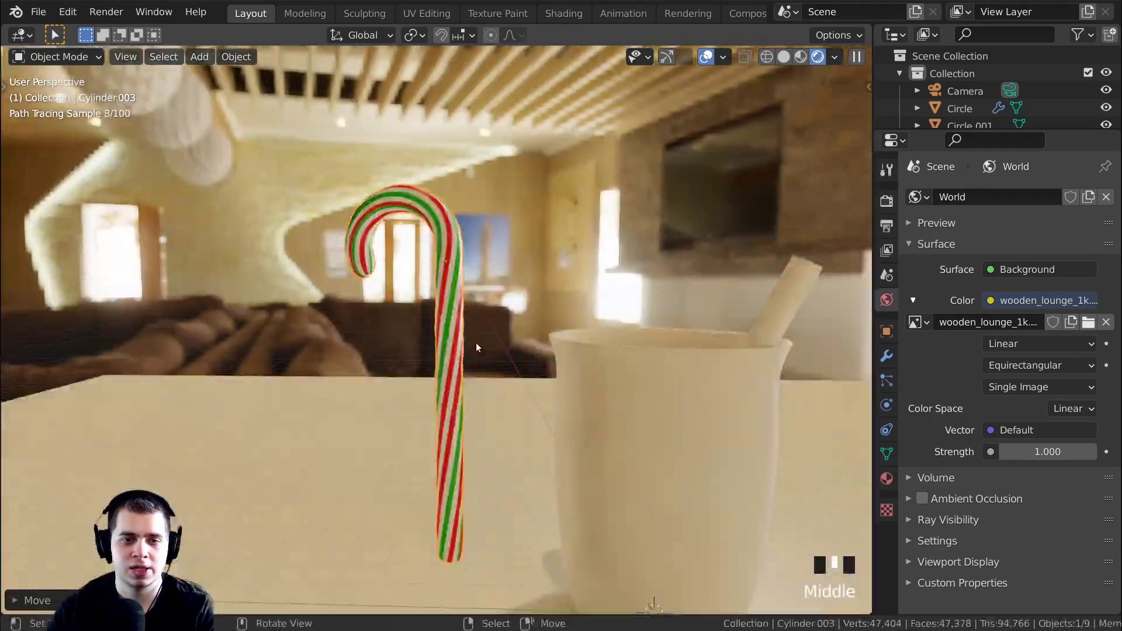
pyautogui.moveTo(495, 300); pyautogui.dragTo(498, 257, button='middle')
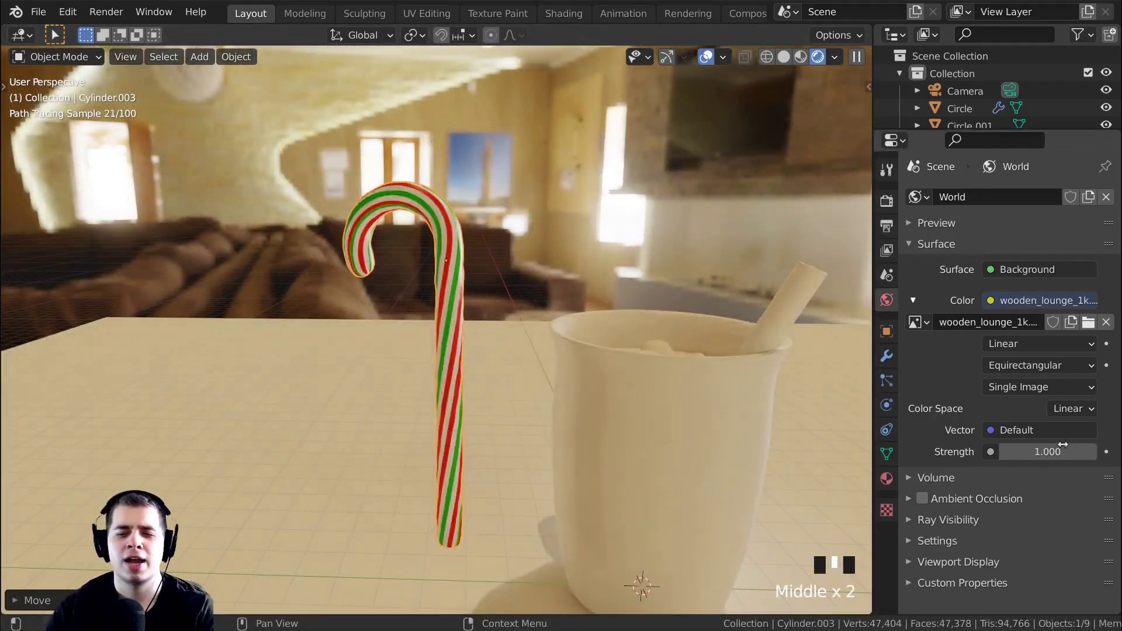
pyautogui.click(1054, 453)
pyautogui.write('.8')
pyautogui.press('Return')
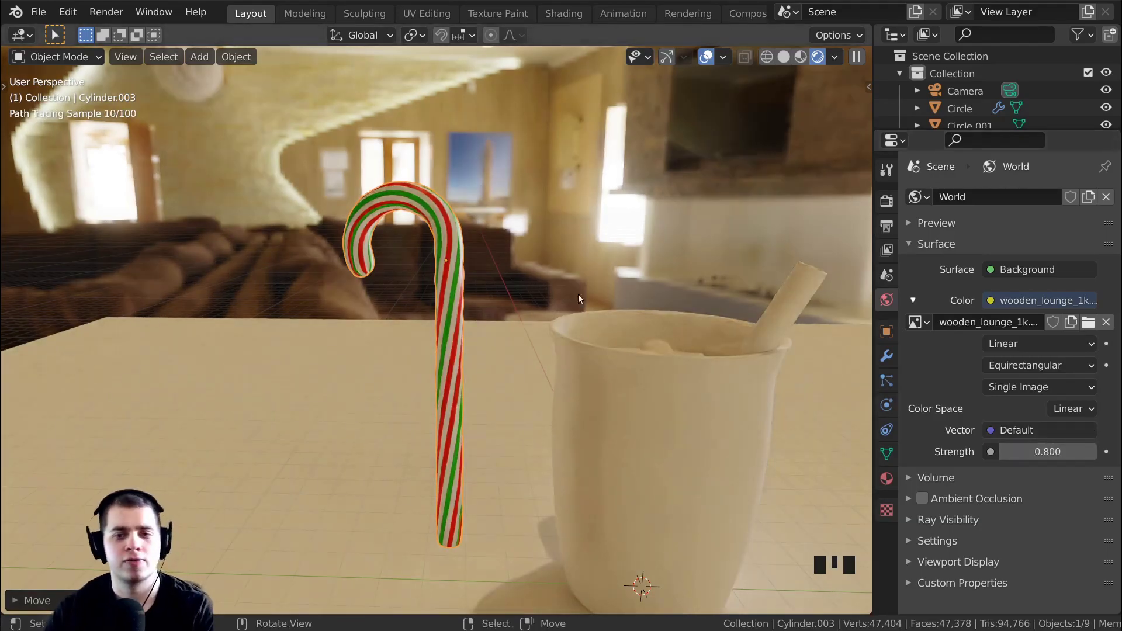
# Switch to the Shading workspace and display the candy cane's hook in rendered shading
pyautogui.moveTo(574, 407)
pyautogui.mouseDown(button='middle')
pyautogui.moveTo(636, 313)
pyautogui.moveTo(584, 298)
pyautogui.moveTo(551, 261)
pyautogui.moveTo(514, 371)
pyautogui.mouseUp(button='middle')
pyautogui.scroll(3, 509, 292)
pyautogui.keyDown('shift'); pyautogui.moveTo(501, 220); pyautogui.dragTo(494, 367, button='middle'); pyautogui.keyUp('shift')
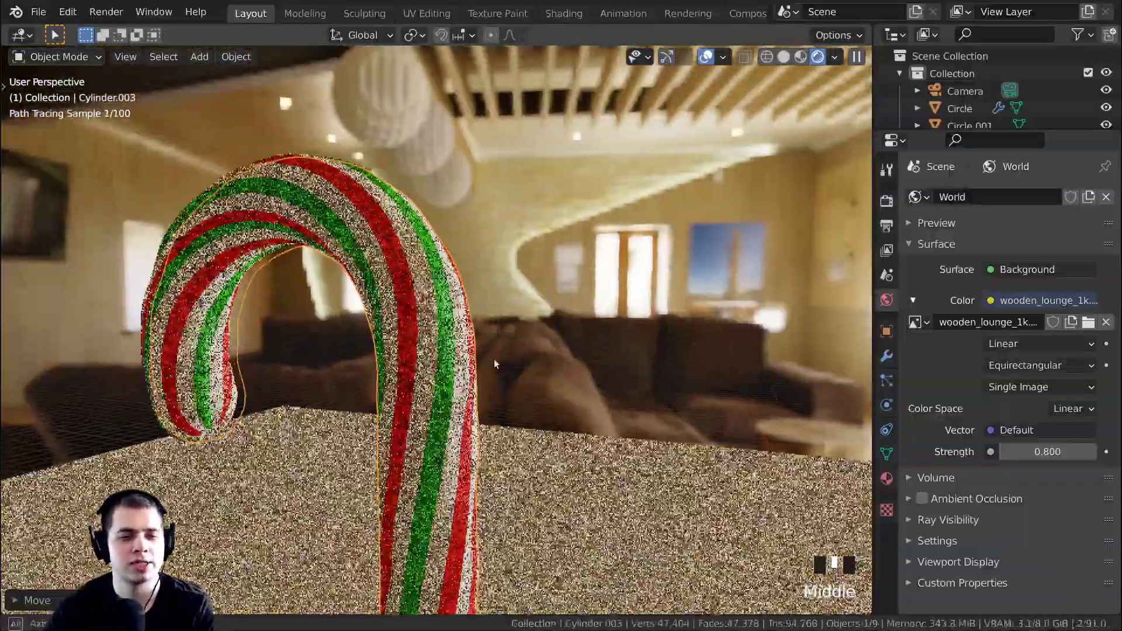
pyautogui.scroll(2, 446, 323)
pyautogui.press('z')
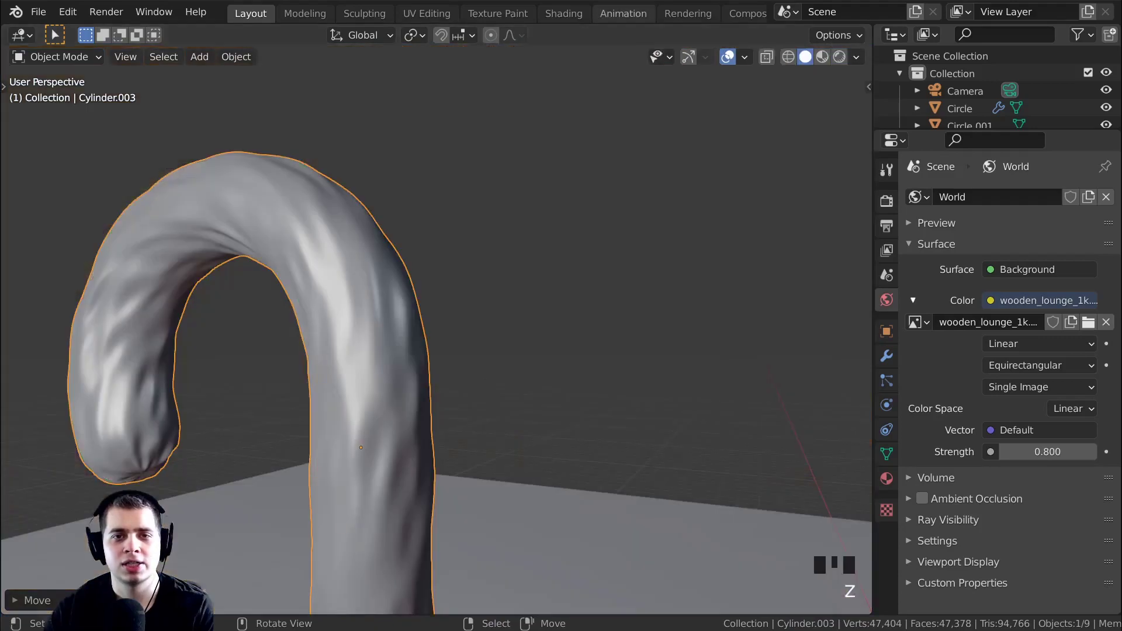
pyautogui.click(584, 10)
pyautogui.scroll(-2, 563, 145)
pyautogui.keyDown('shift'); pyautogui.moveTo(562, 145); pyautogui.dragTo(543, 149, button='middle'); pyautogui.keyUp('shift')
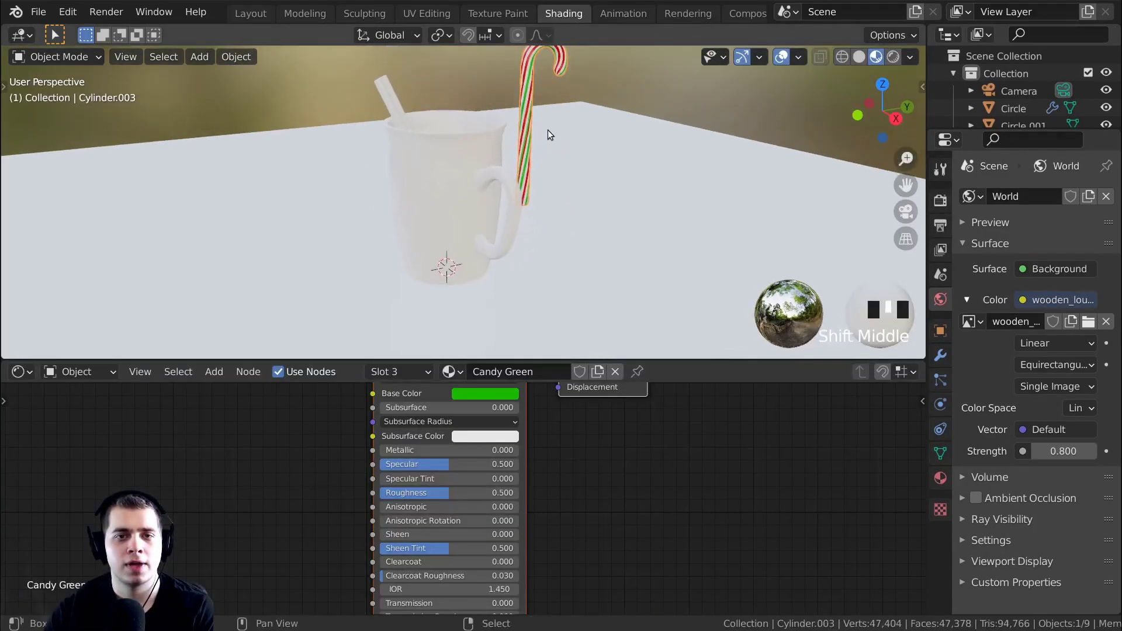
pyautogui.keyDown('shift'); pyautogui.moveTo(543, 220); pyautogui.dragTo(541, 224, button='middle'); pyautogui.keyUp('shift')
pyautogui.press('KP_Decimal')
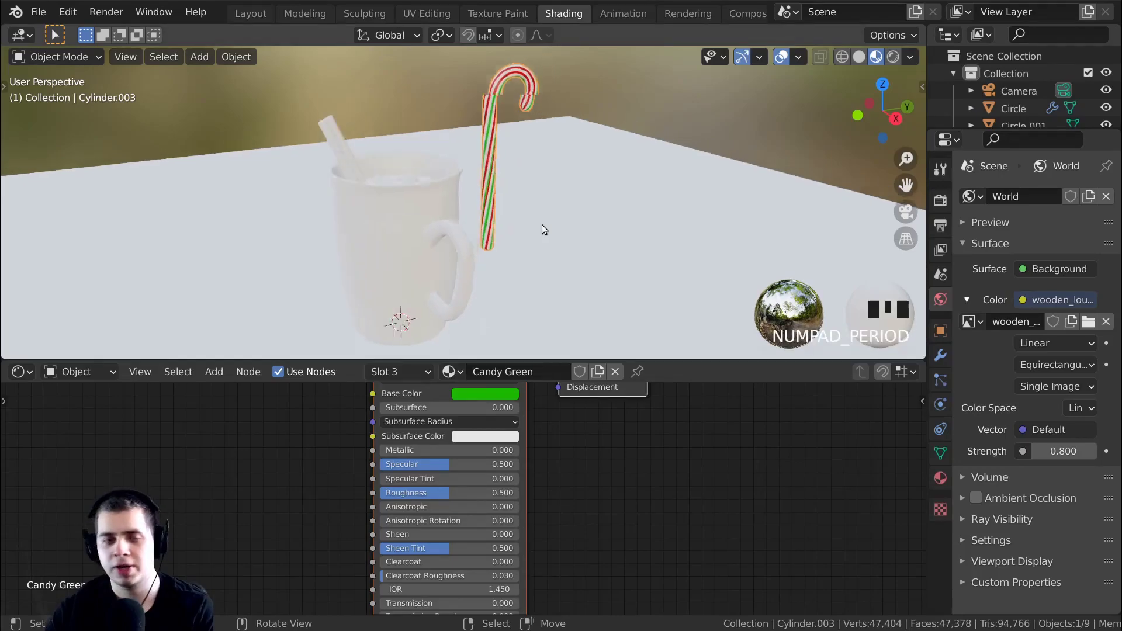
pyautogui.scroll(2, 623, 227)
pyautogui.scroll(3, 623, 227)
pyautogui.moveTo(429, 110); pyautogui.dragTo(499, 339, button='middle')
pyautogui.press('z')
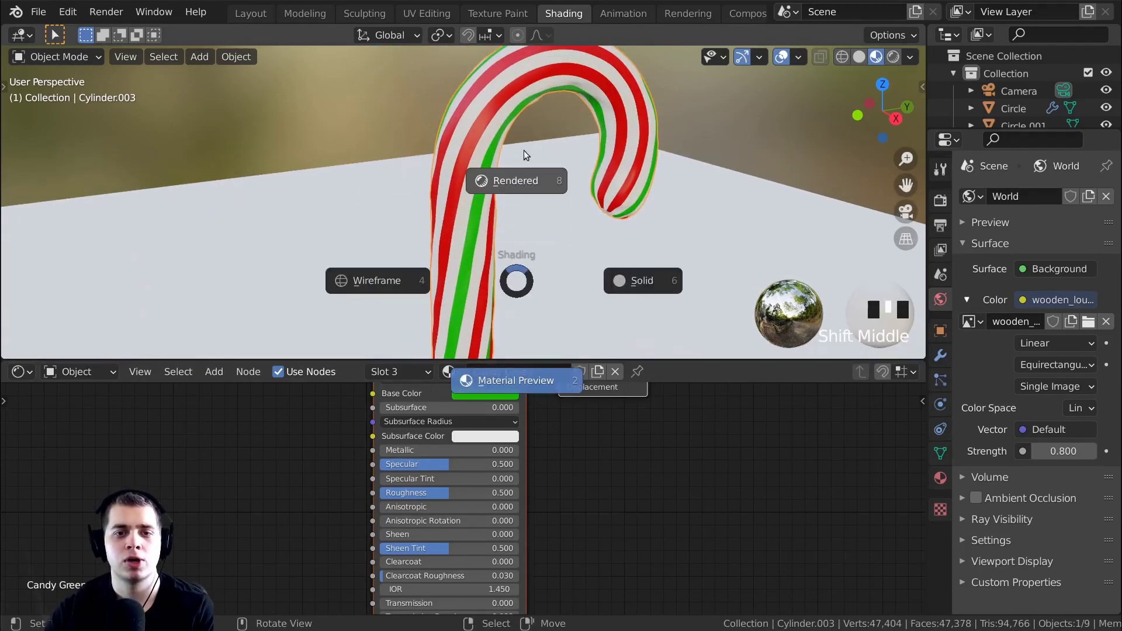
pyautogui.click(531, 198)
pyautogui.scroll(2, 517, 243)
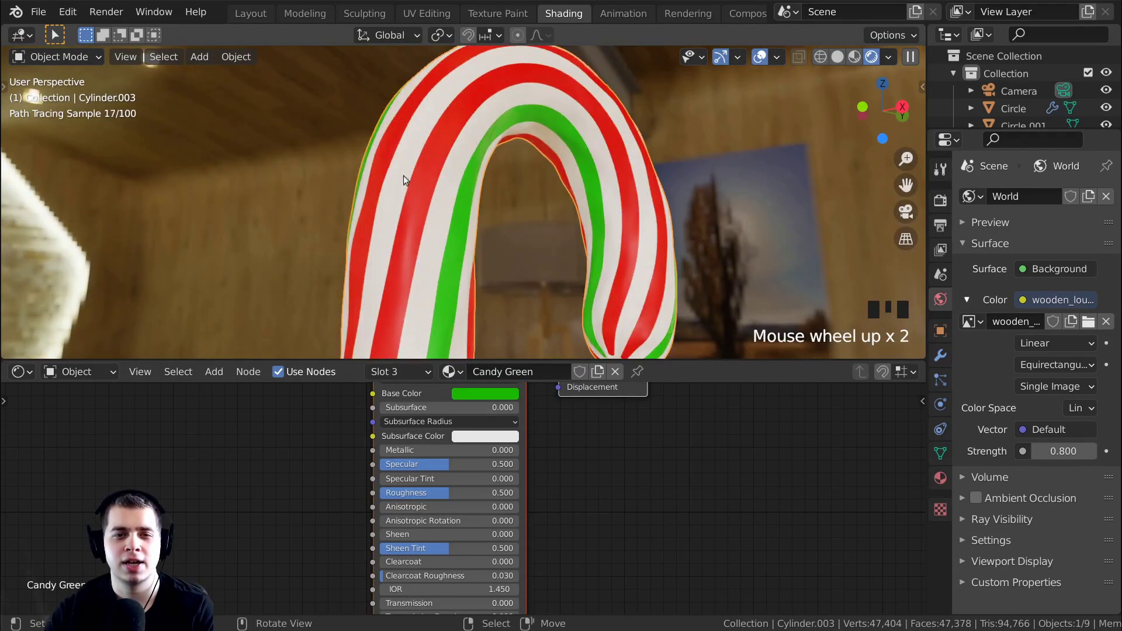
# Show the candy cane's material settings with the Candy Green slot selected
pyautogui.keyDown('shift'); pyautogui.moveTo(585, 165); pyautogui.dragTo(578, 175, button='middle'); pyautogui.keyUp('shift')
pyautogui.scroll(-4, 497, 467)
pyautogui.scroll(-1, 443, 490)
pyautogui.moveTo(443, 489); pyautogui.dragTo(423, 448, button='middle')
pyautogui.keyDown('shift'); pyautogui.moveTo(469, 283); pyautogui.dragTo(486, 175, button='middle'); pyautogui.keyUp('shift')
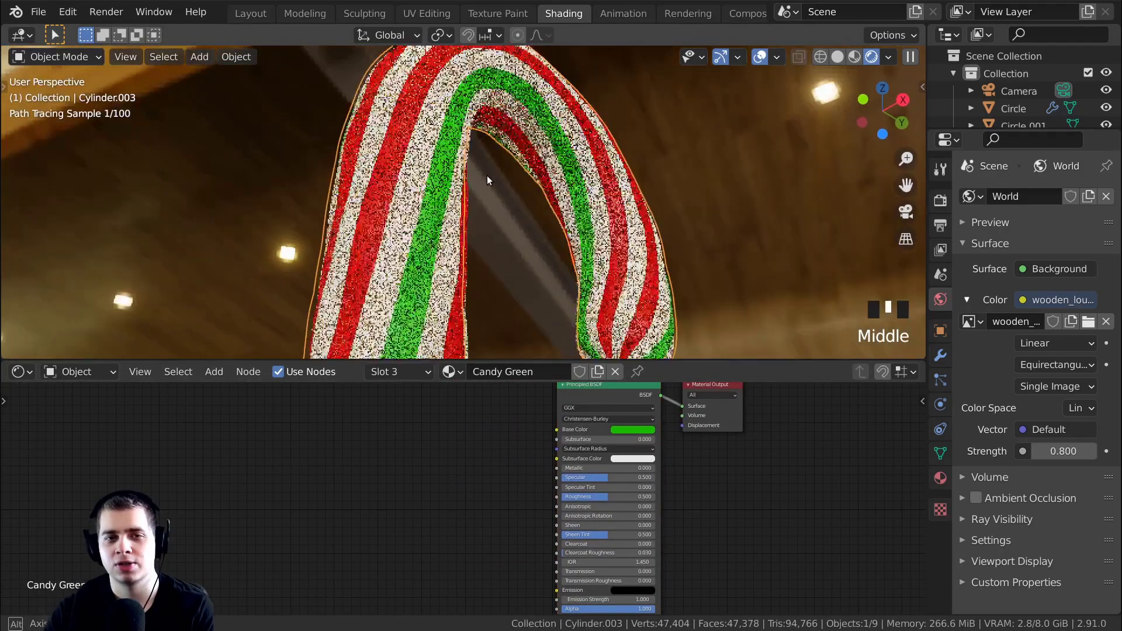
pyautogui.scroll(-2, 613, 456)
pyautogui.moveTo(618, 459); pyautogui.dragTo(593, 472, button='middle')
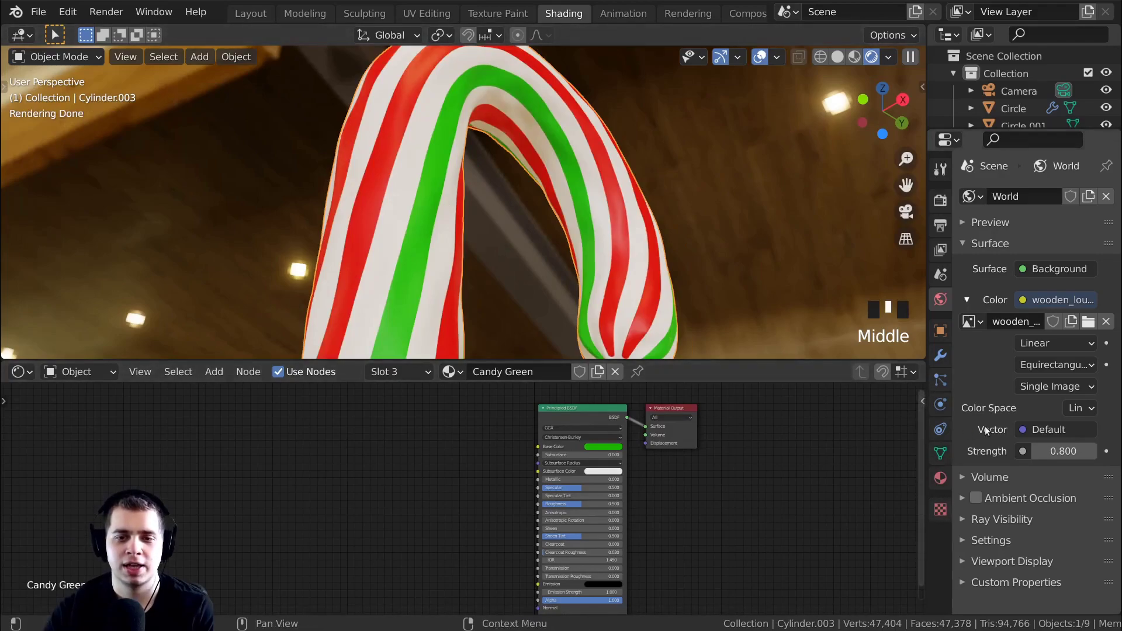
pyautogui.click(945, 483)
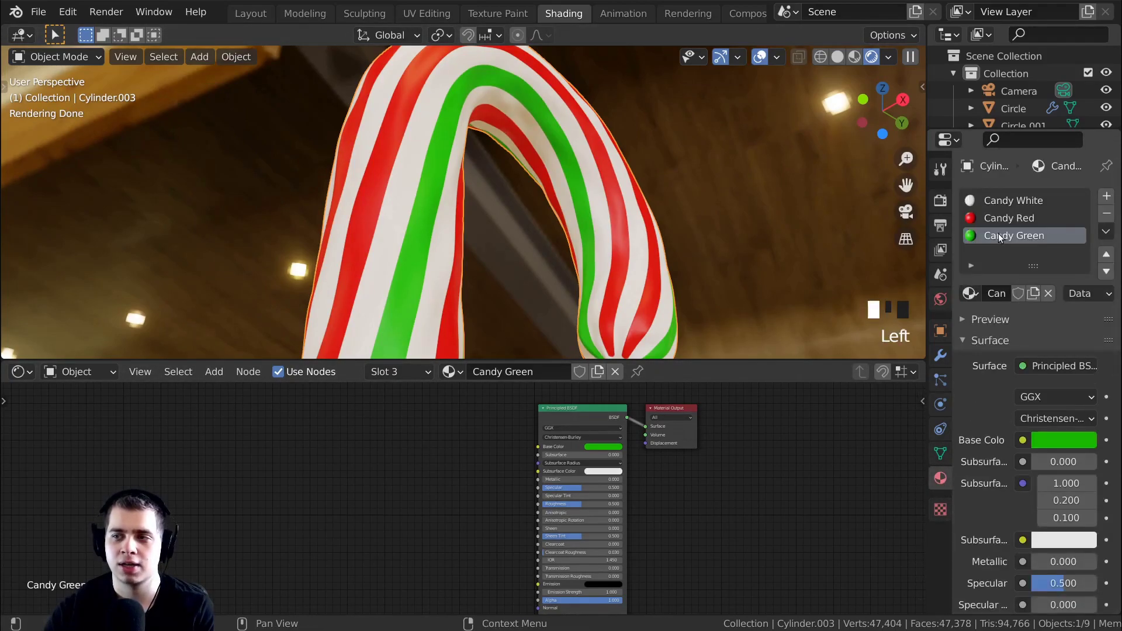
pyautogui.click(1024, 236)
# Add a Noise Texture node in front of the Principled BSDF in the Candy Green material
pyautogui.moveTo(430, 491); pyautogui.dragTo(444, 483, button='middle')
pyautogui.hotkey('shift', 'a')
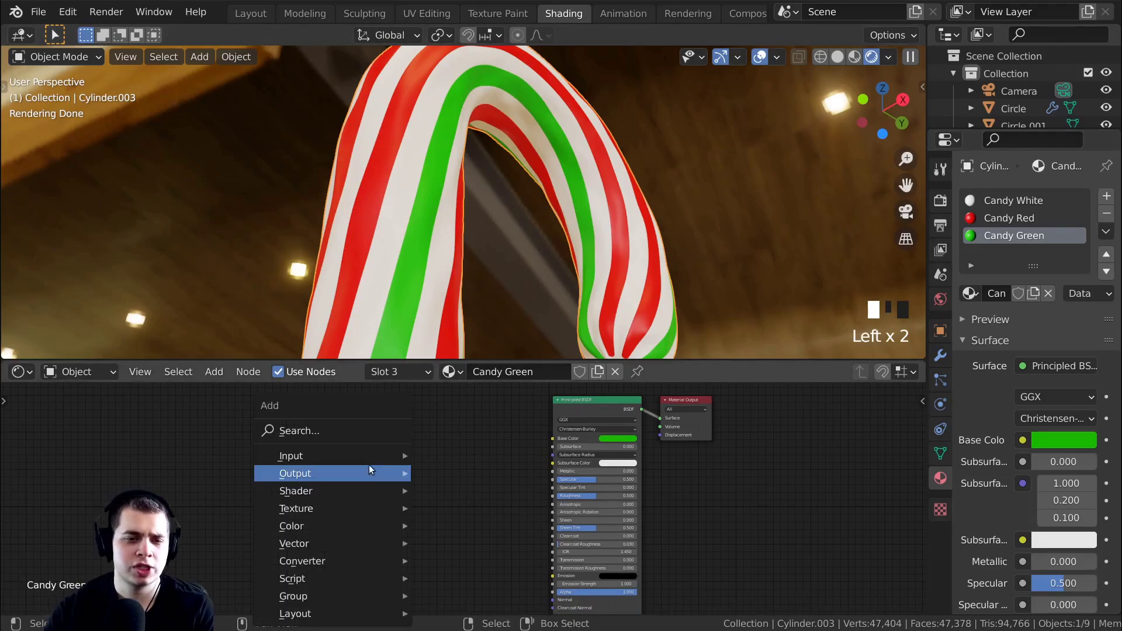
pyautogui.click(332, 433)
pyautogui.write('no')
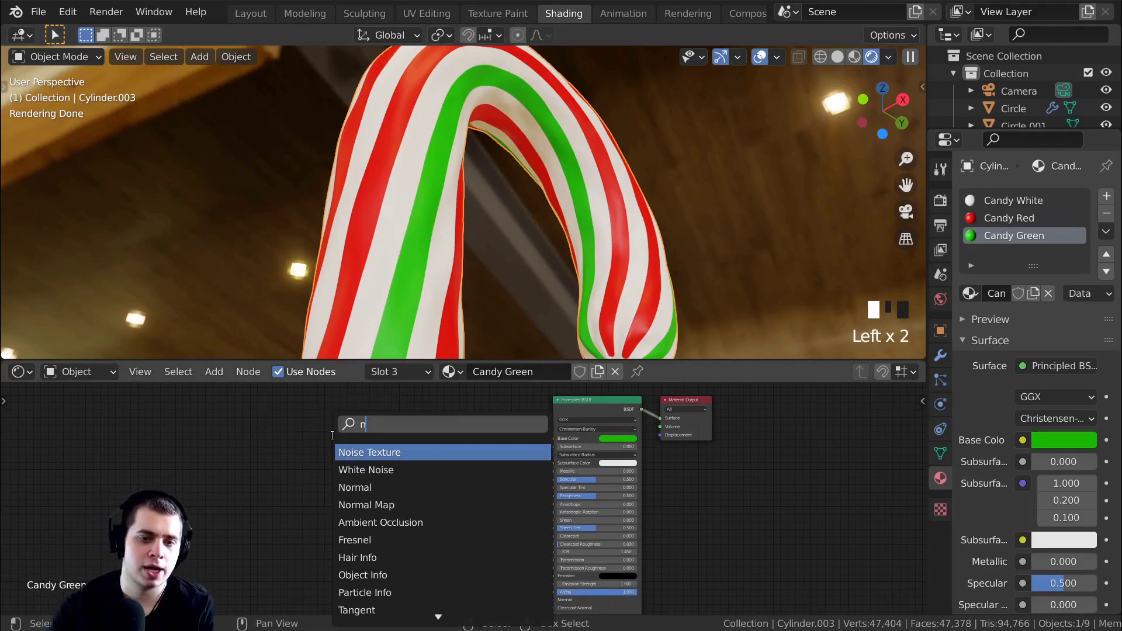
pyautogui.click(381, 453)
pyautogui.click(459, 455)
pyautogui.scroll(4, 459, 454)
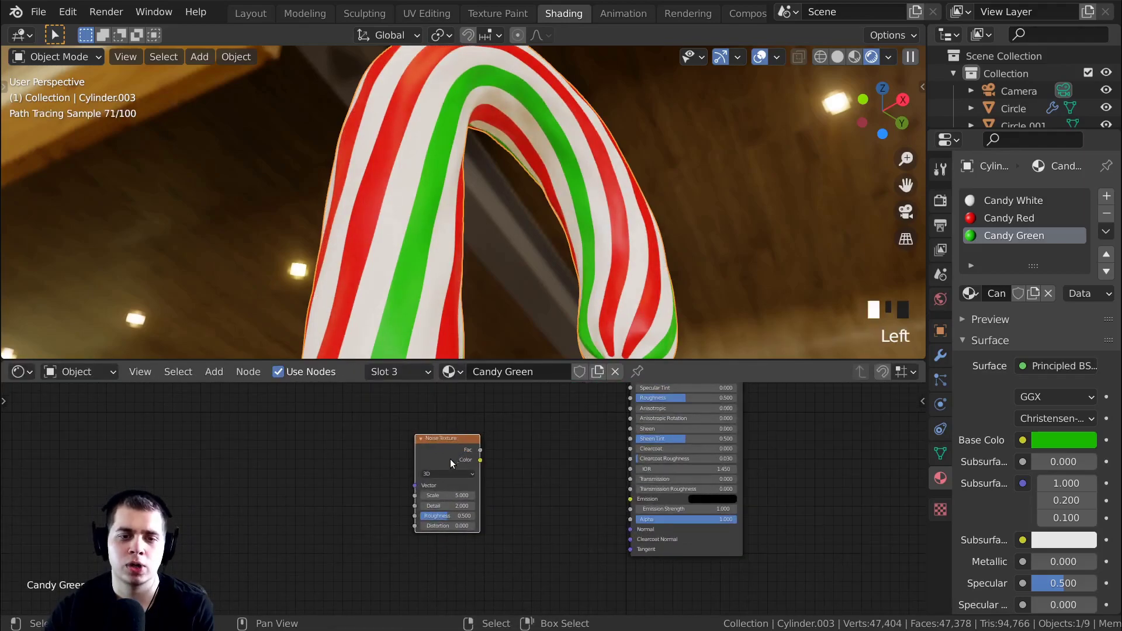
pyautogui.moveTo(463, 456); pyautogui.dragTo(450, 481, button='middle')
pyautogui.scroll(2, 459, 481)
pyautogui.moveTo(669, 553); pyautogui.dragTo(598, 486)
pyautogui.scroll(-1, 660, 477)
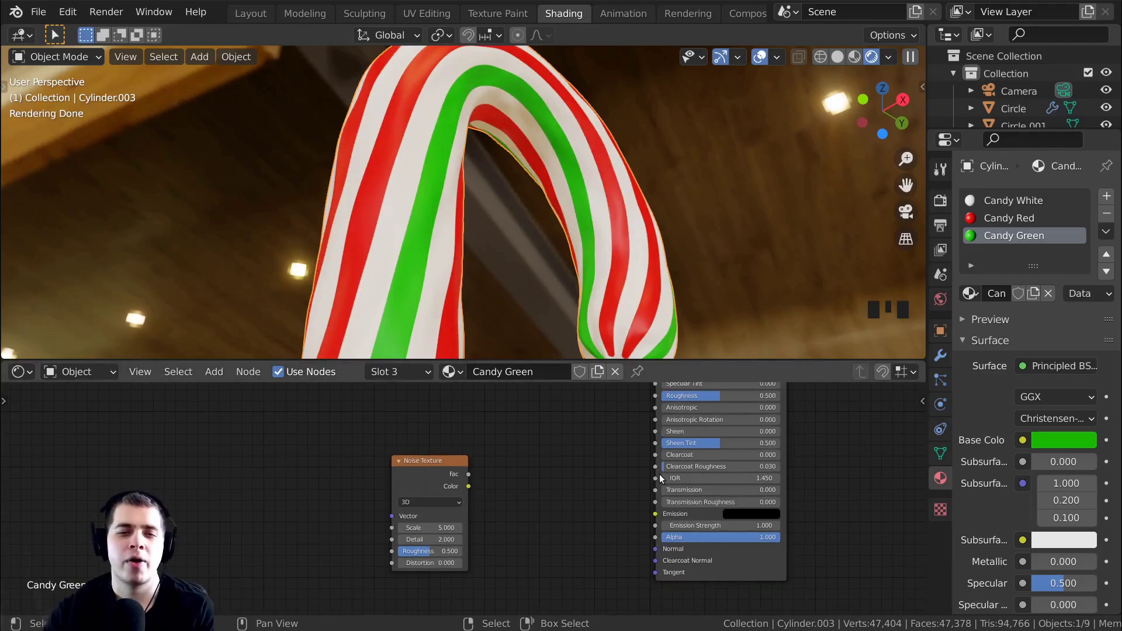
pyautogui.scroll(-2, 648, 426)
pyautogui.moveTo(570, 397); pyautogui.dragTo(551, 441, button='middle')
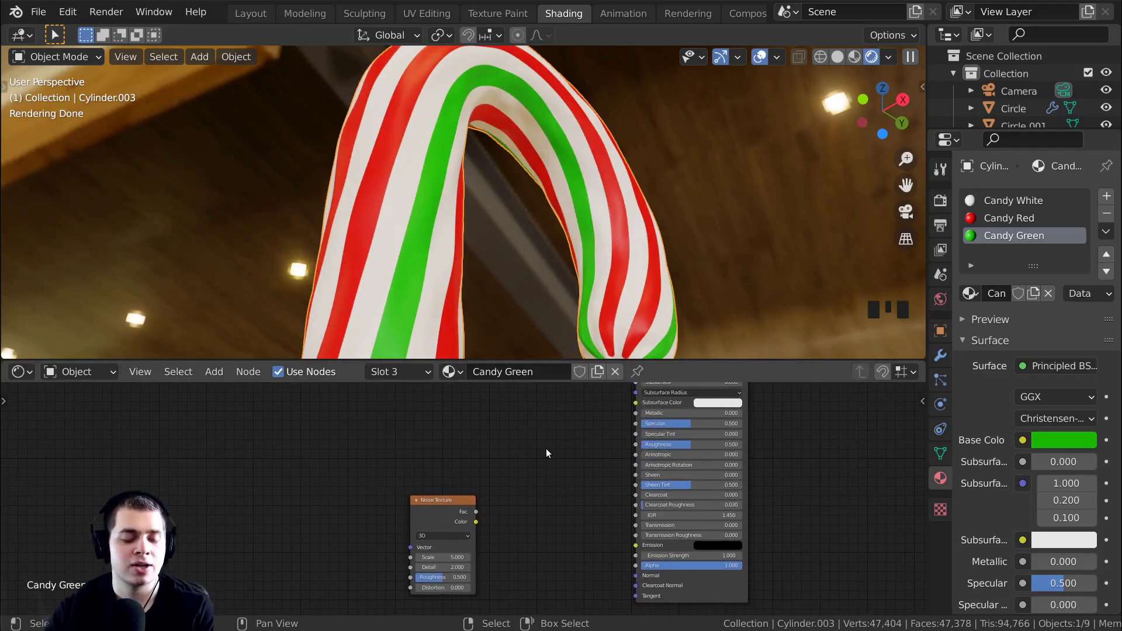
# Search the add-ons in Preferences for "node" and check whether Node Wrangler is enabled
pyautogui.click(68, 11)
pyautogui.click(109, 259)
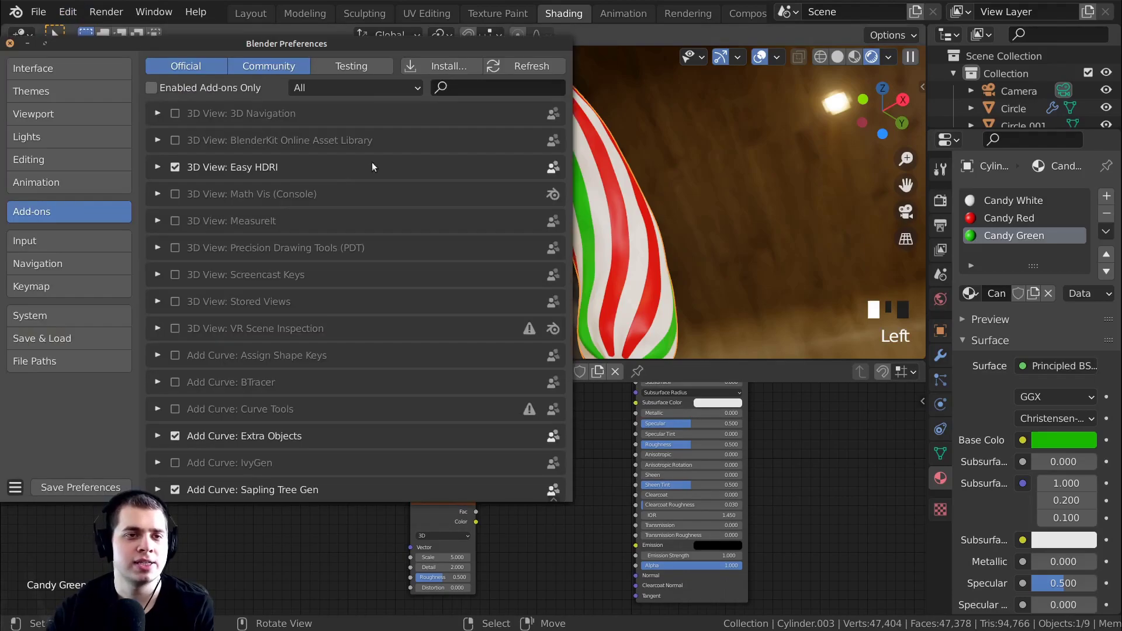
pyautogui.click(518, 89)
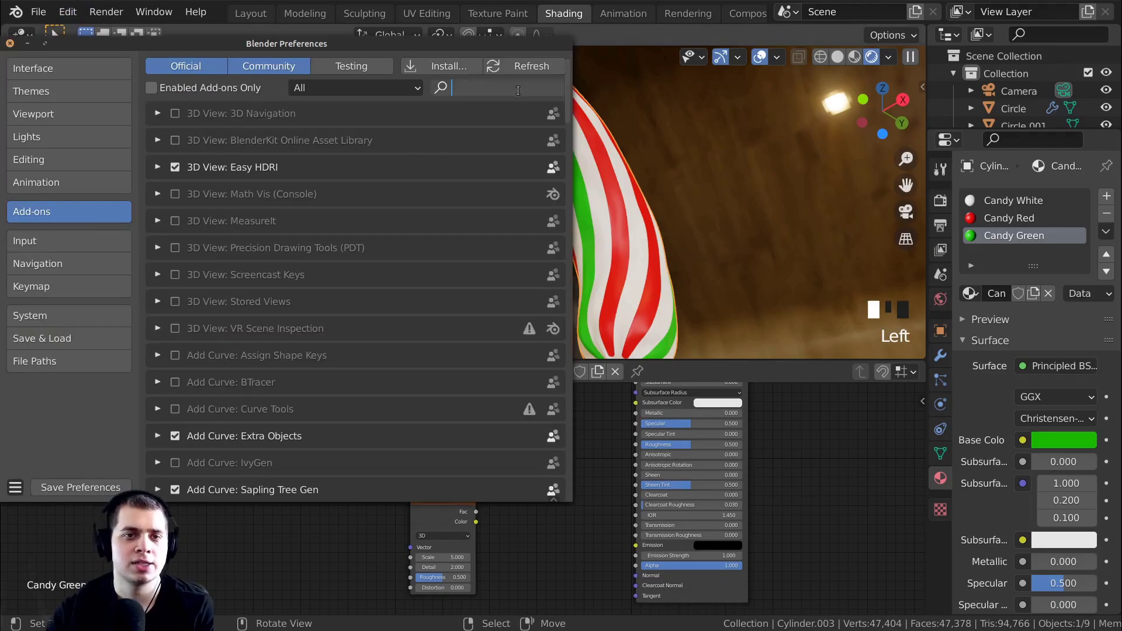
pyautogui.write('node')
pyautogui.press('Return')
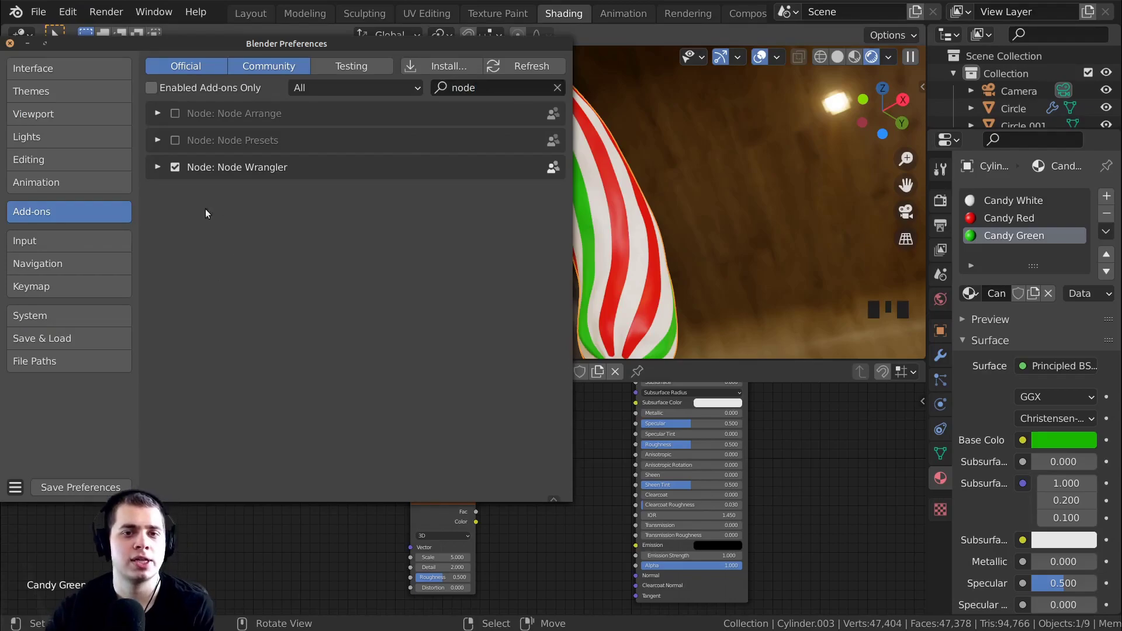
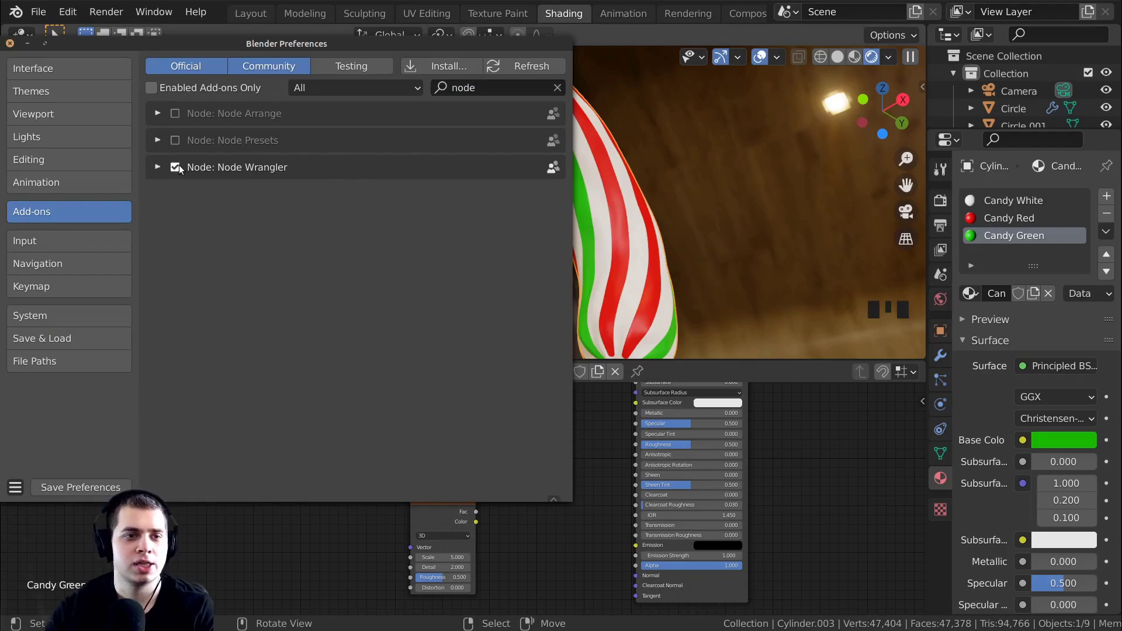
pyautogui.click(10, 43)
# Reposition the Noise Texture node and use Node Wrangler to attach Mapping and Texture Coordinate nodes to it
pyautogui.moveTo(494, 489); pyautogui.dragTo(485, 455, button='middle')
pyautogui.click(516, 491)
pyautogui.scroll(3, 482, 479)
pyautogui.press('g')
pyautogui.click(458, 481)
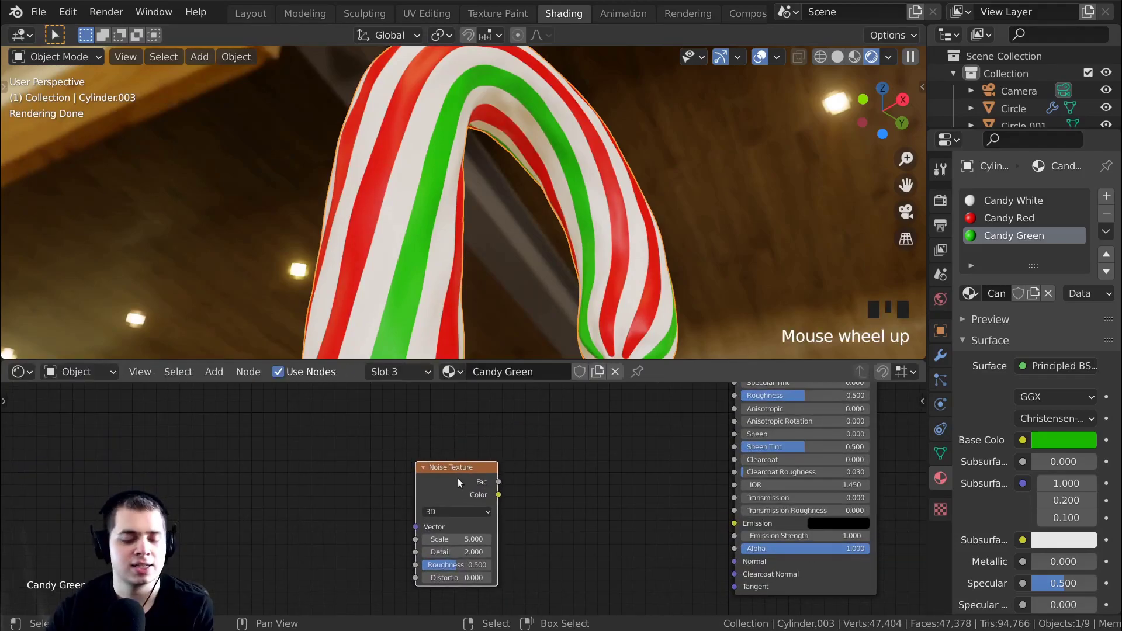
pyautogui.hotkey('ctrl', 't')
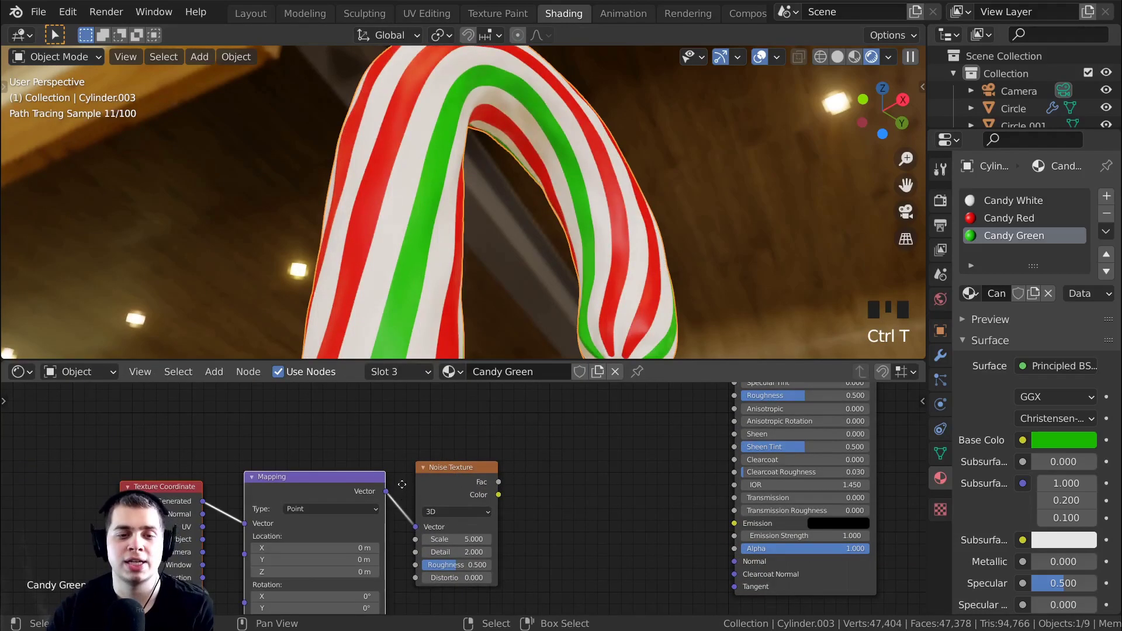
# Connect the Texture Coordinate node's Object output to the Mapping node's Vector input in place of Generated
pyautogui.moveTo(367, 518); pyautogui.dragTo(406, 461, button='middle')
pyautogui.press('a')
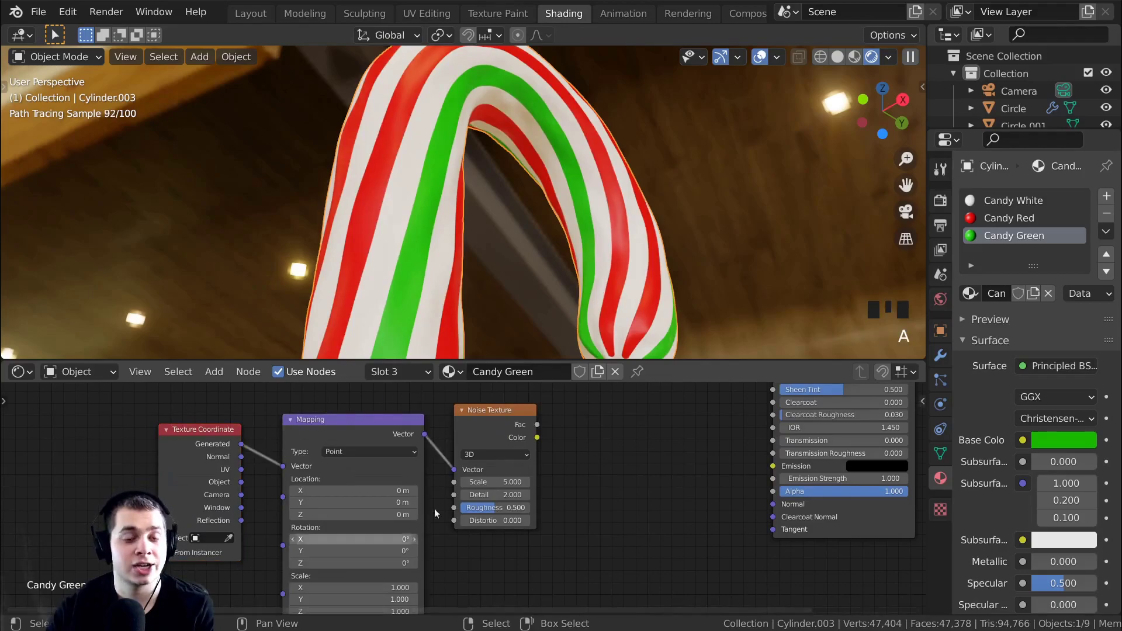
pyautogui.moveTo(300, 494); pyautogui.dragTo(328, 493, button='middle')
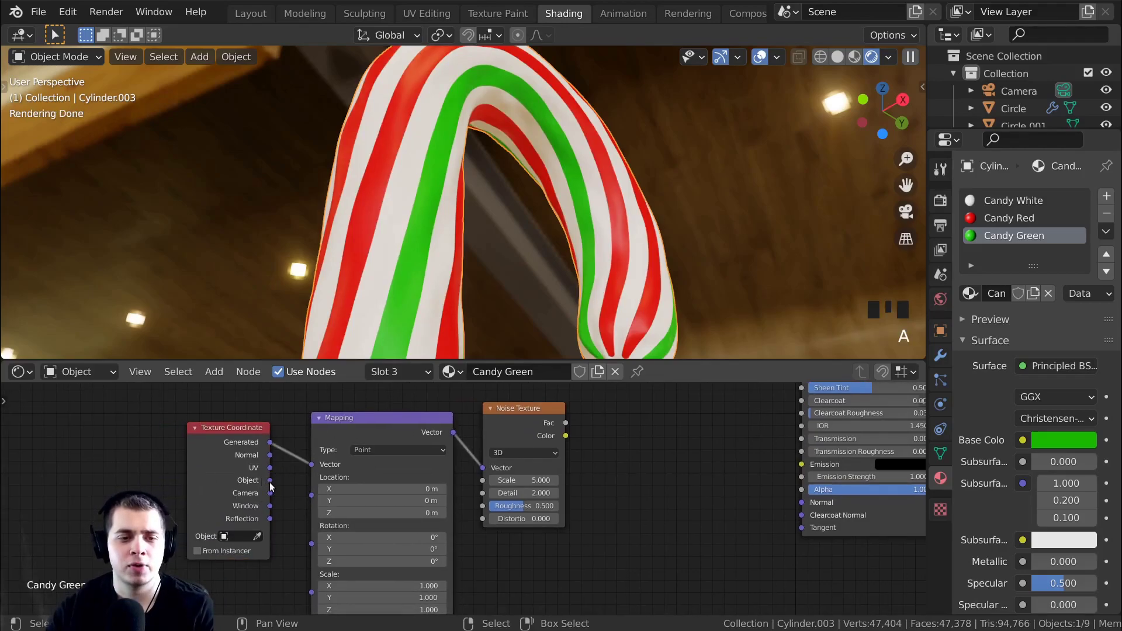
pyautogui.moveTo(270, 481); pyautogui.dragTo(34, 416)
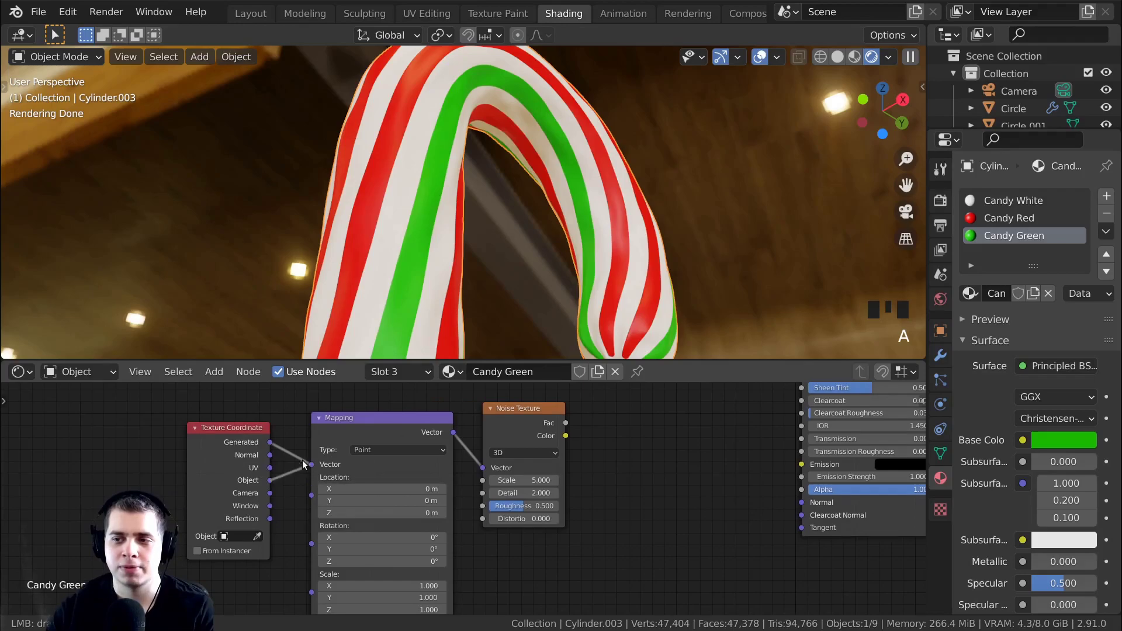
pyautogui.moveTo(312, 465); pyautogui.dragTo(311, 464)
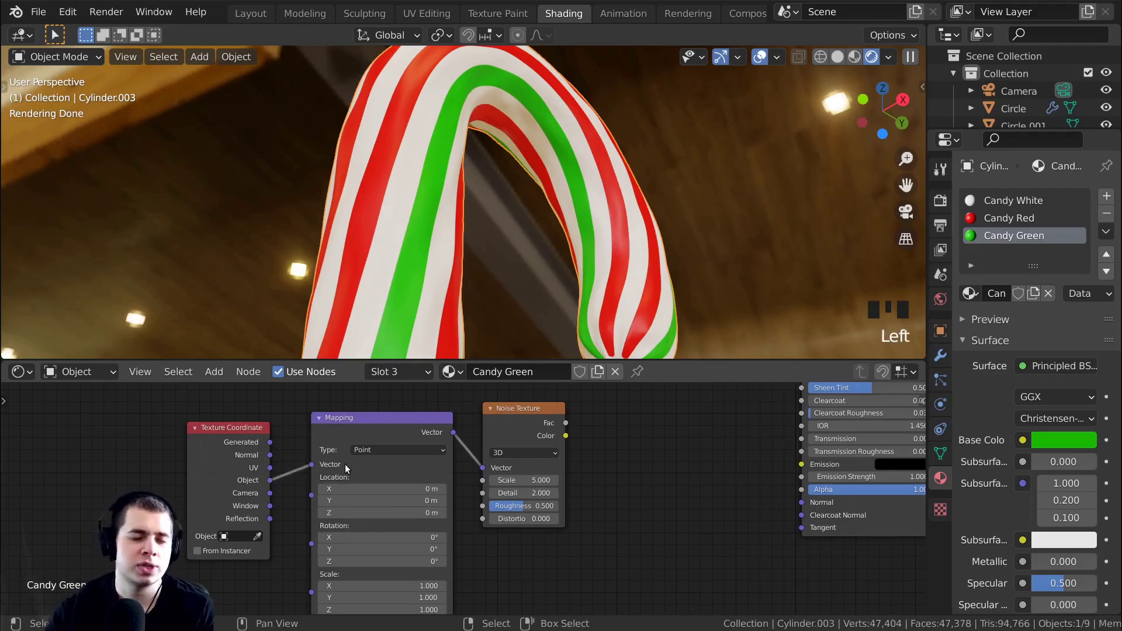
# Preview the Noise Texture on the candy cane's green stripes and set its Scale to 9
pyautogui.scroll(1, 412, 448)
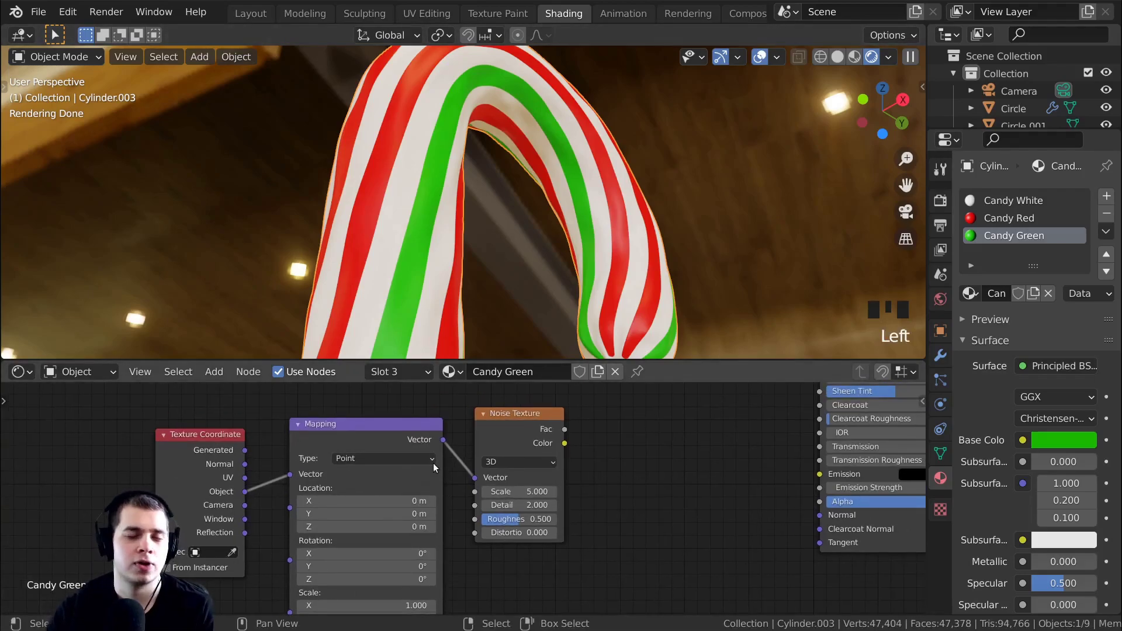
pyautogui.moveTo(452, 503); pyautogui.dragTo(450, 547, button='middle')
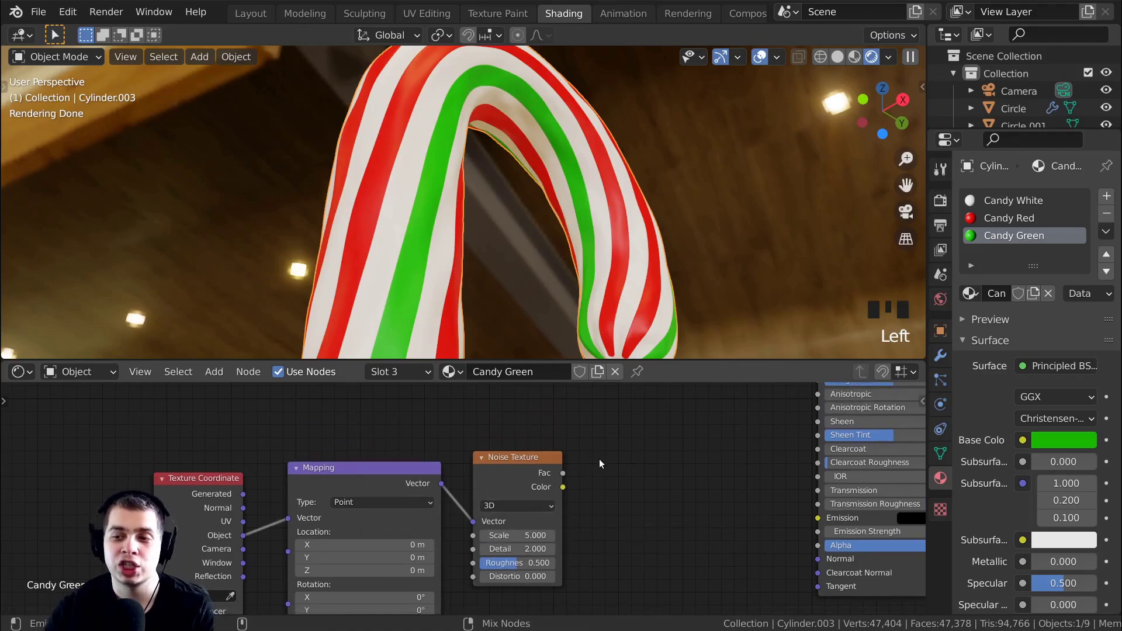
pyautogui.keyDown('ctrl'); pyautogui.keyDown('shift'); pyautogui.click(545, 460); pyautogui.keyUp('shift'); pyautogui.keyUp('ctrl')
pyautogui.keyDown('shift'); pyautogui.moveTo(464, 163); pyautogui.dragTo(500, 141, button='middle'); pyautogui.keyUp('shift')
pyautogui.scroll(2, 513, 142)
pyautogui.keyDown('ctrl'); pyautogui.moveTo(504, 564); pyautogui.dragTo(519, 519, button='middle'); pyautogui.keyUp('ctrl')
pyautogui.click(547, 524)
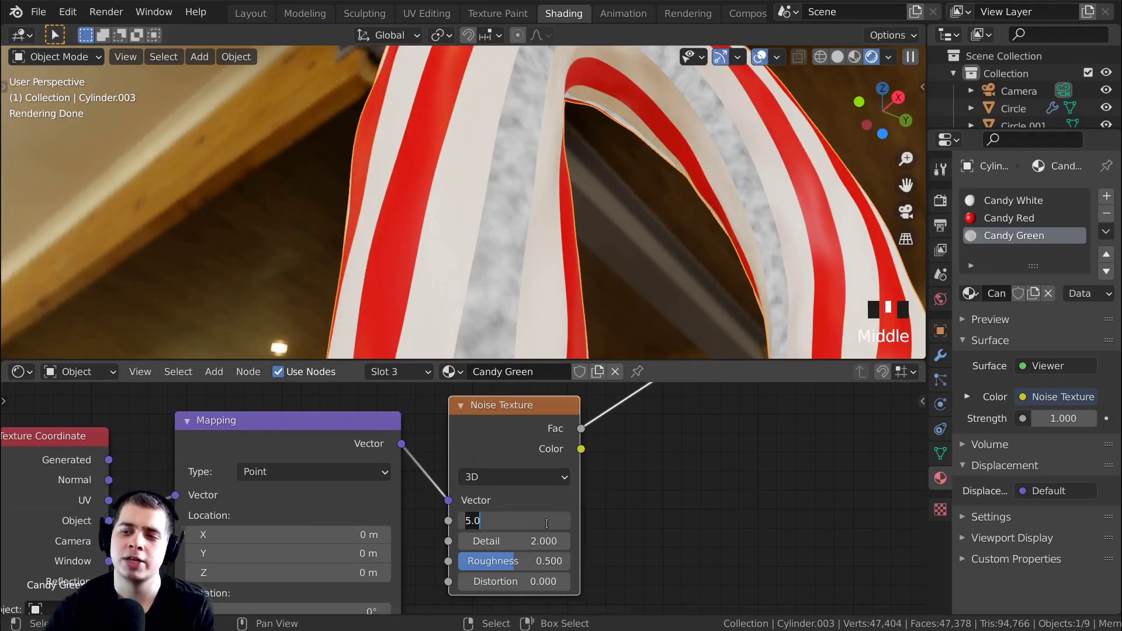
pyautogui.write('9')
pyautogui.press('Return')
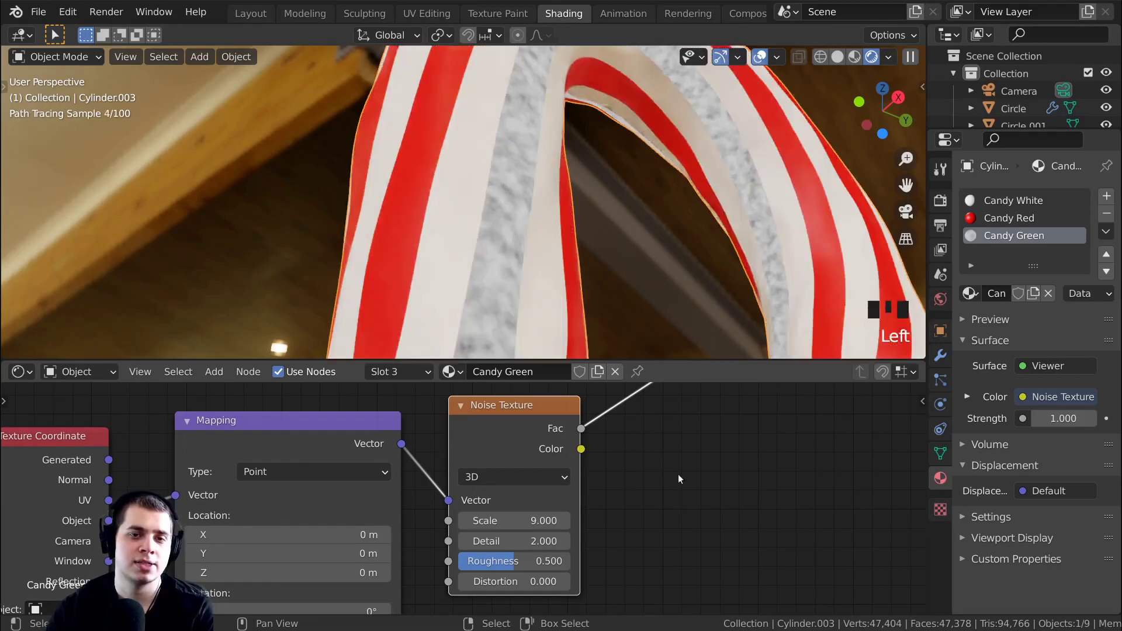
# Link the Noise Texture's Fac output to the Principled BSDF's Normal input and switch the preview back to the Principled BSDF
pyautogui.scroll(-6, 505, 424)
pyautogui.moveTo(506, 424); pyautogui.dragTo(480, 399, button='middle')
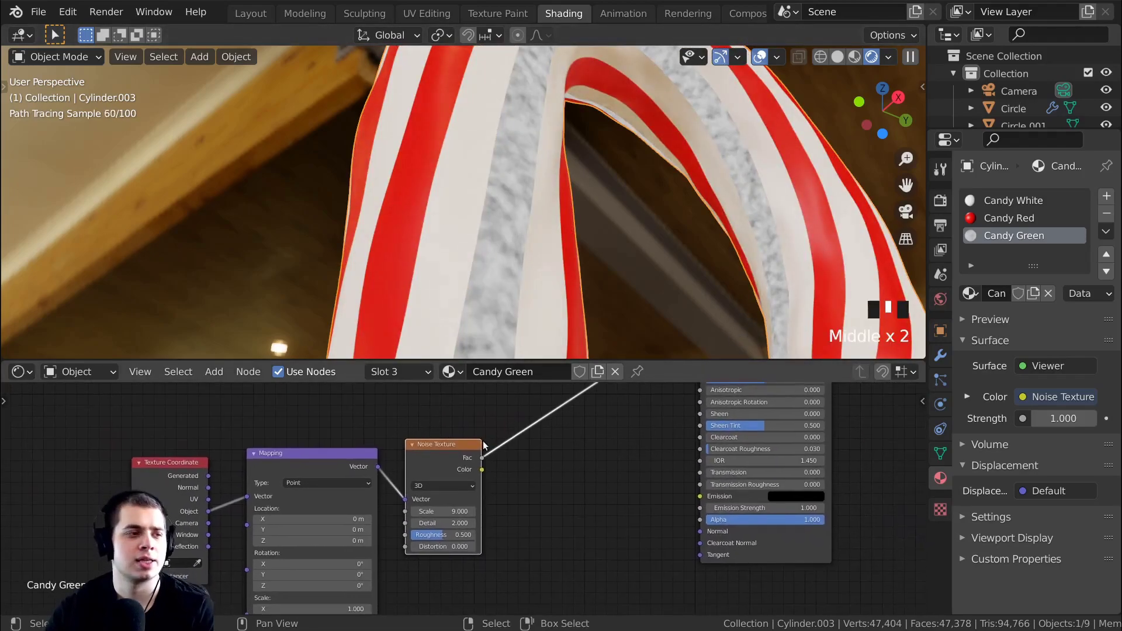
pyautogui.scroll(-1, 479, 461)
pyautogui.keyDown('shift'); pyautogui.moveTo(479, 462); pyautogui.dragTo(460, 443, button='middle'); pyautogui.keyUp('shift')
pyautogui.moveTo(459, 438); pyautogui.dragTo(529, 462)
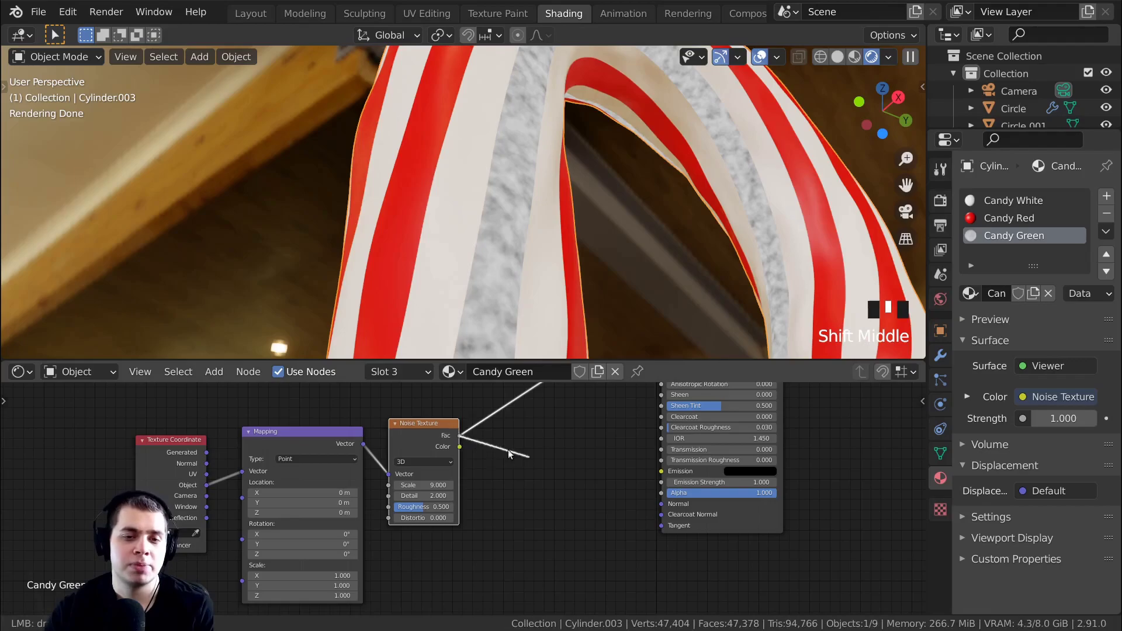
pyautogui.moveTo(665, 506); pyautogui.dragTo(662, 504)
pyautogui.scroll(-6, 572, 462)
pyautogui.keyDown('ctrl'); pyautogui.keyDown('shift'); pyautogui.click(606, 391); pyautogui.keyUp('shift'); pyautogui.keyUp('ctrl')
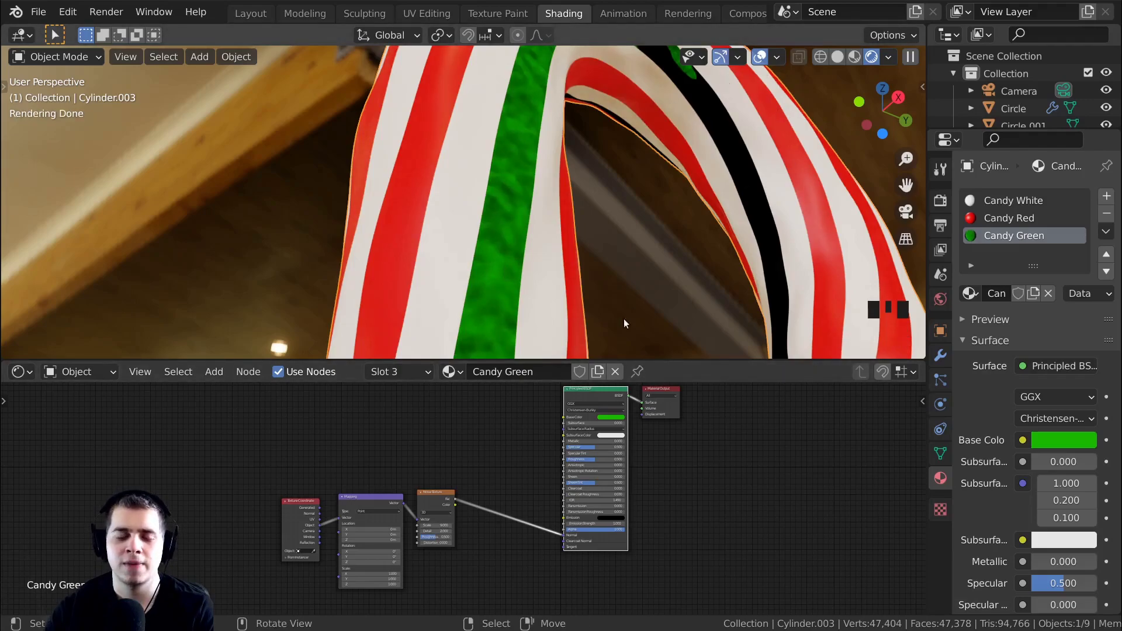
# Insert a Bump node between the Noise Texture and the Principled BSDF's Normal input, and feed the noise Fac into its Height input
pyautogui.scroll(5, 491, 462)
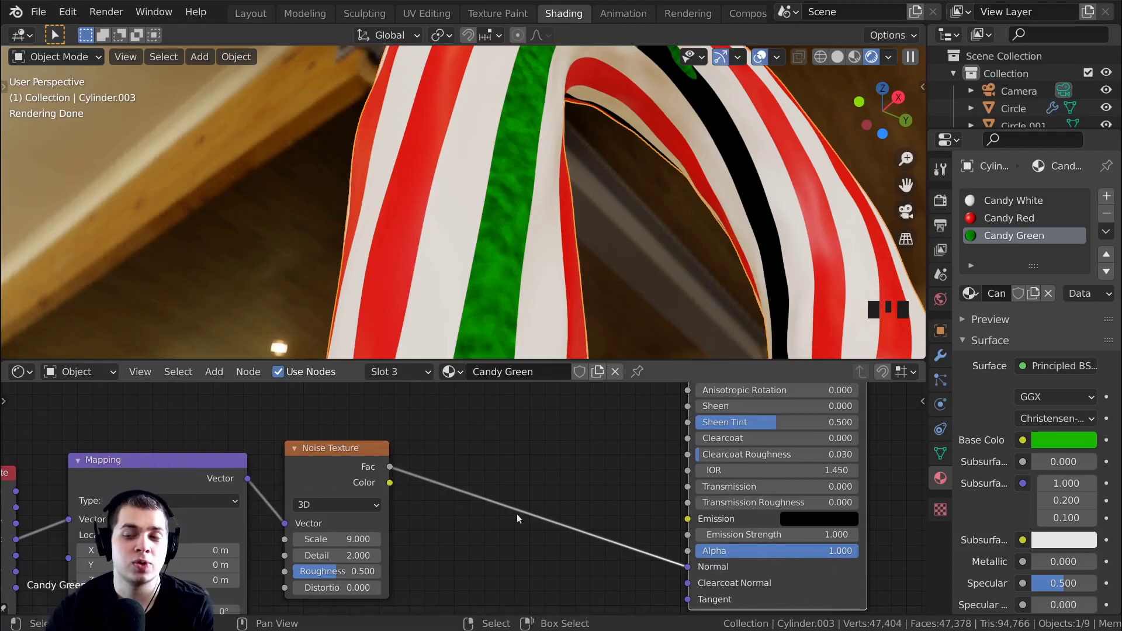
pyautogui.scroll(5, 633, 535)
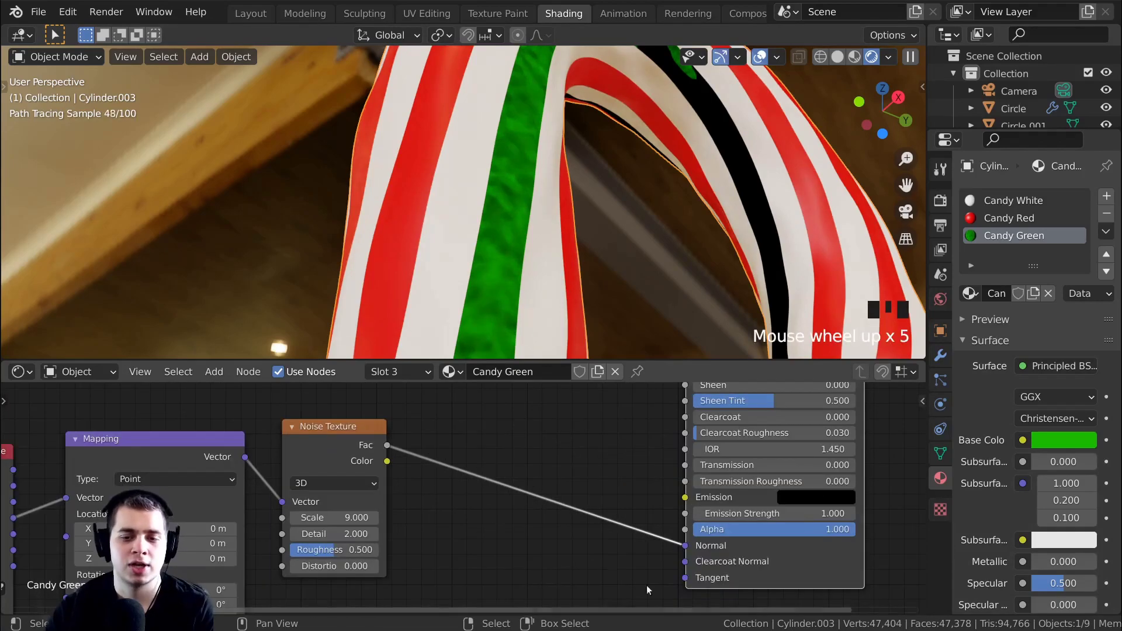
pyautogui.scroll(-1, 496, 439)
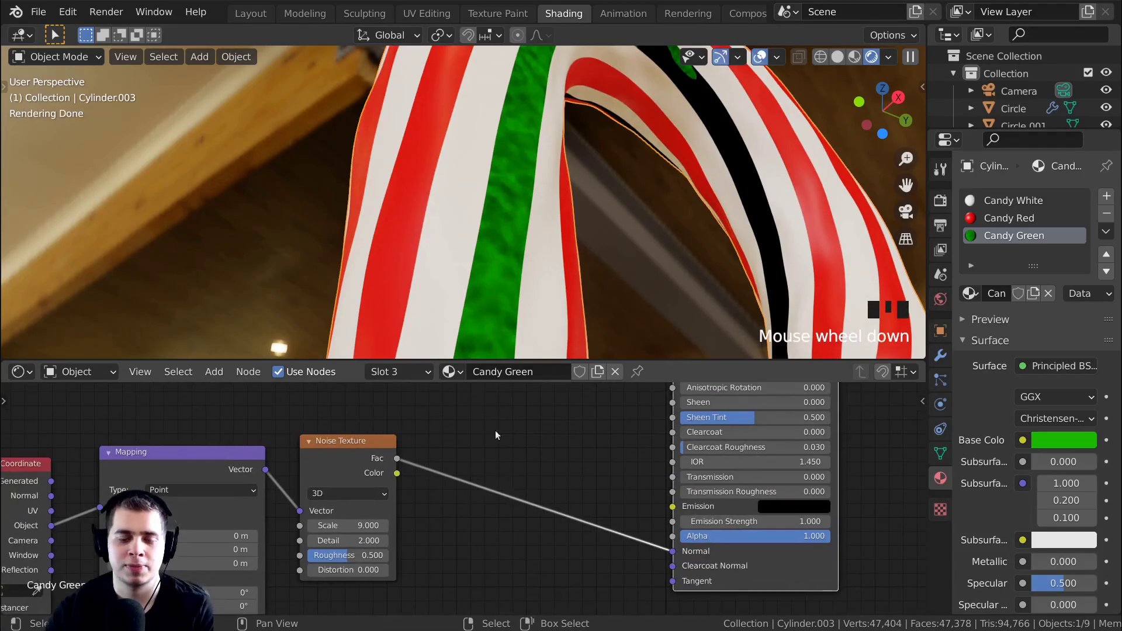
pyautogui.hotkey('shift', 'a')
pyautogui.click(434, 417)
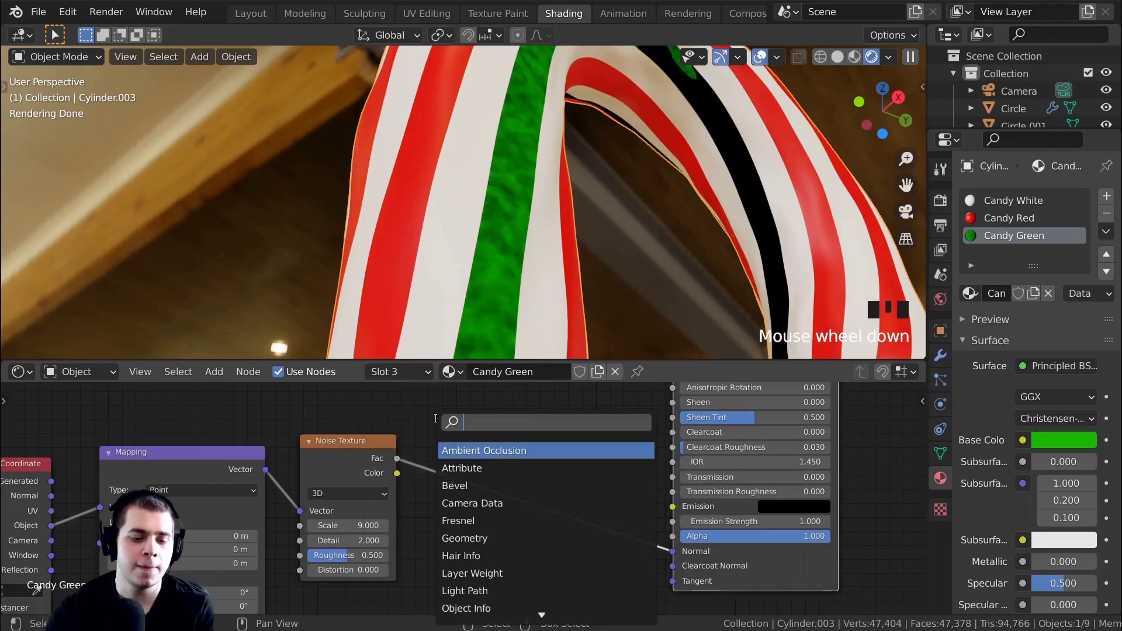
pyautogui.write('bum')
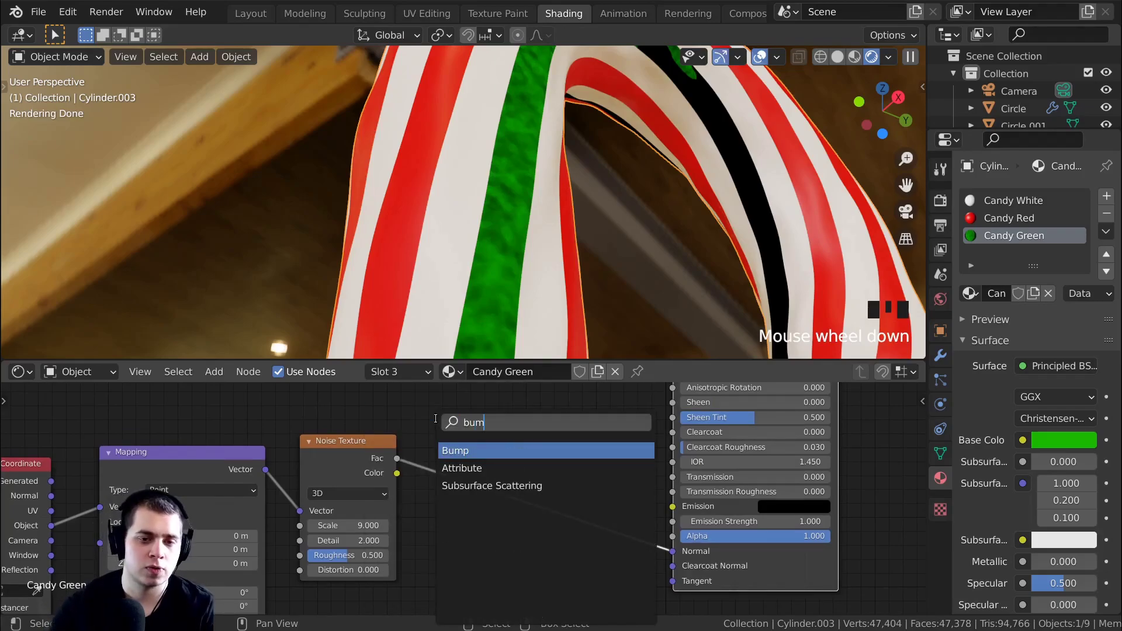
pyautogui.click(471, 450)
pyautogui.click(555, 485)
pyautogui.moveTo(399, 462); pyautogui.dragTo(405, 408, button='middle')
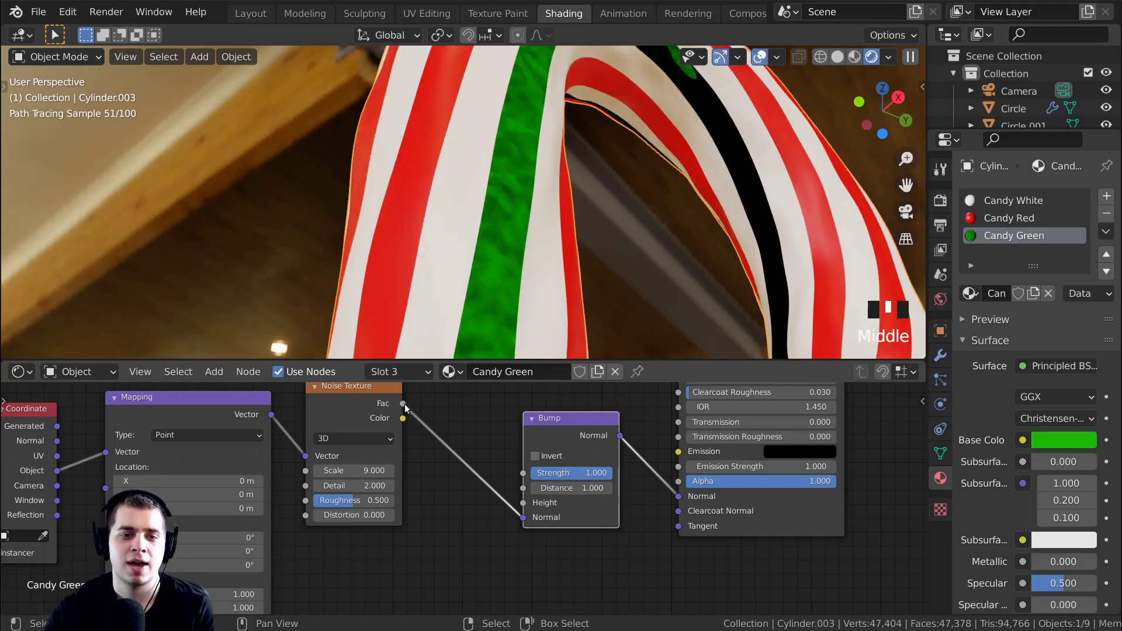
pyautogui.moveTo(404, 407); pyautogui.dragTo(450, 411)
pyautogui.moveTo(521, 502); pyautogui.dragTo(475, 518)
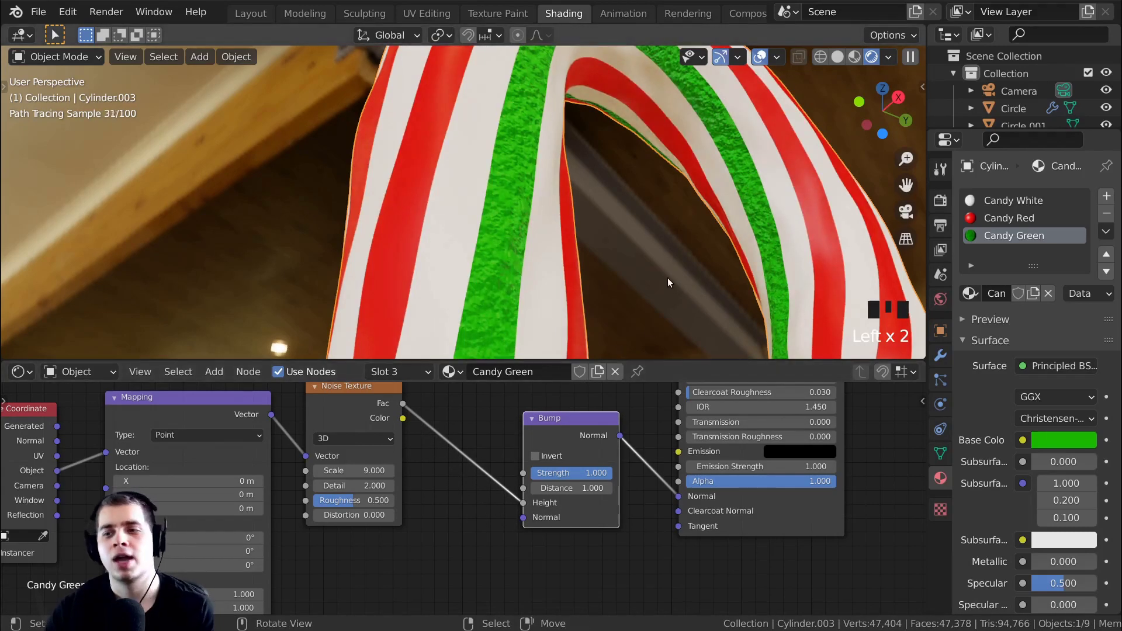
# Set the Bump node's Strength to 0.05 and check the green stripes' surface up close
pyautogui.scroll(-1, 497, 444)
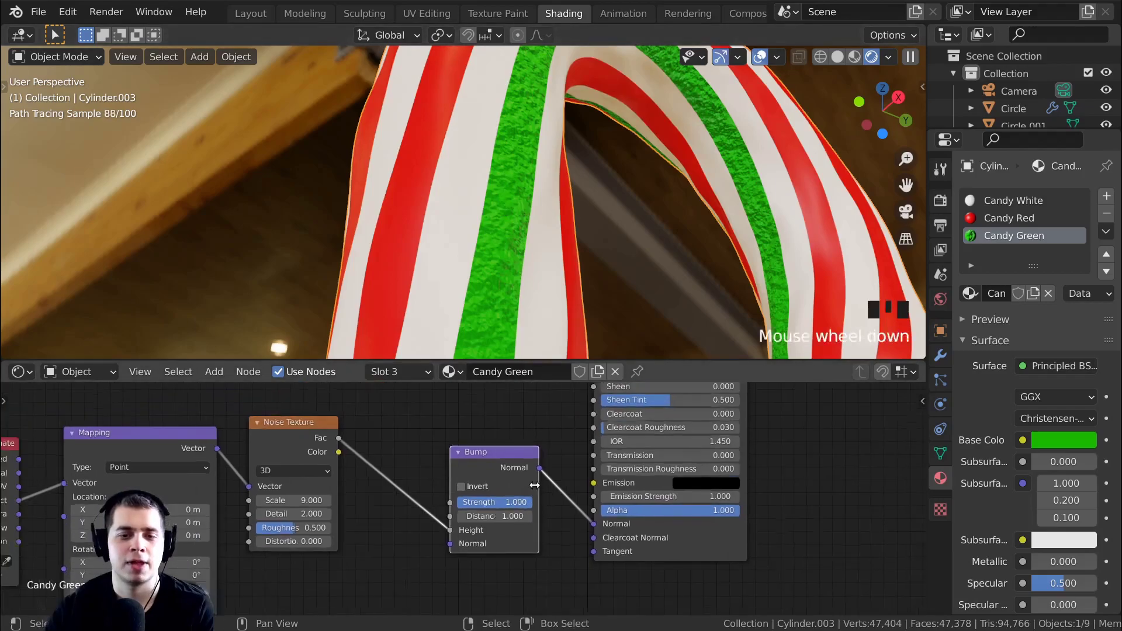
pyautogui.moveTo(480, 420); pyautogui.dragTo(573, 427, button='middle')
pyautogui.scroll(1, 575, 353)
pyautogui.scroll(5, 544, 516)
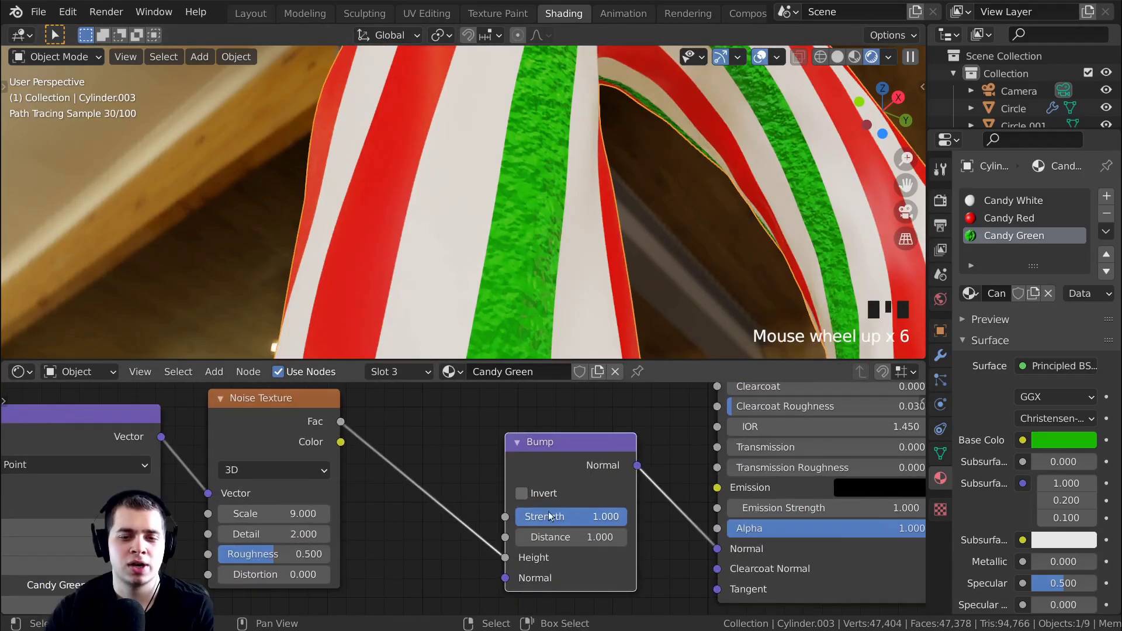
pyautogui.click(611, 516)
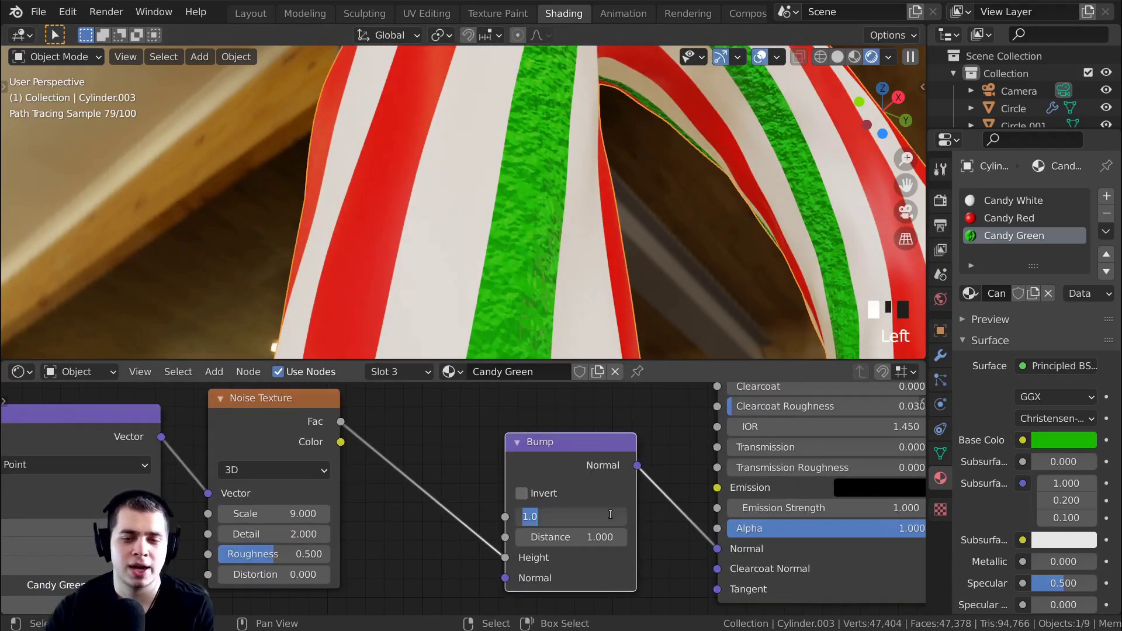
pyautogui.write('.05')
pyautogui.press('Return')
pyautogui.moveTo(846, 166); pyautogui.dragTo(504, 207, button='middle')
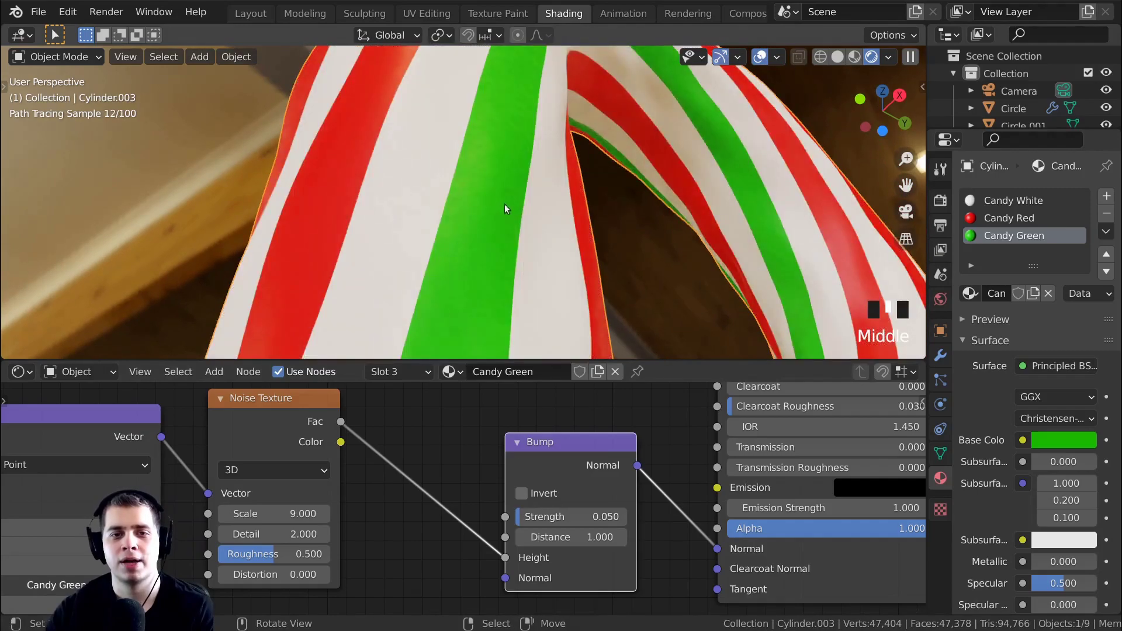
# Move the Bump node closer to the Noise Texture node and tidy their arrangement
pyautogui.scroll(-2, 584, 514)
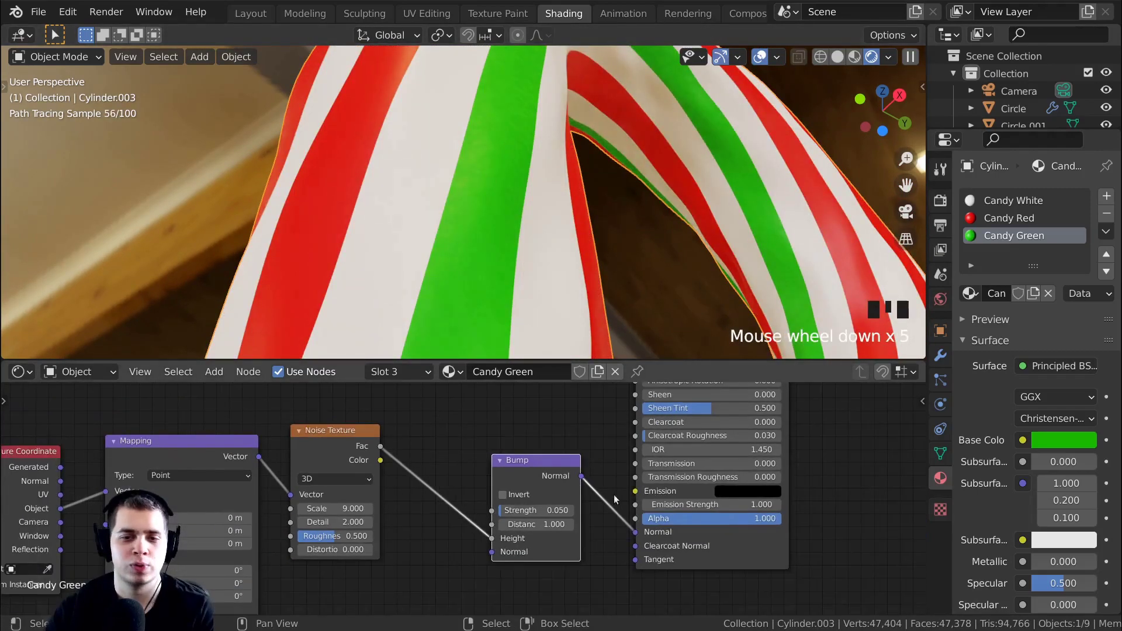
pyautogui.moveTo(614, 518); pyautogui.dragTo(603, 517, button='middle')
pyautogui.moveTo(503, 480); pyautogui.dragTo(443, 474)
pyautogui.moveTo(318, 474); pyautogui.dragTo(326, 483)
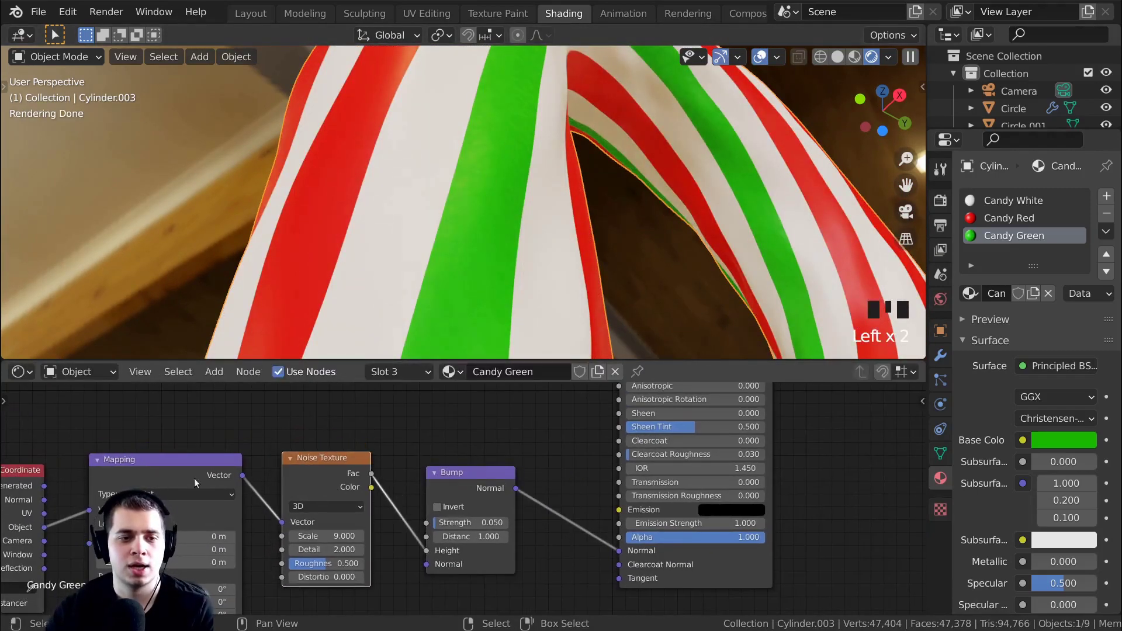
# Set the Roughness of Candy Green's Principled BSDF to 0.3 and check the shine around the cane's bend
pyautogui.scroll(-2, 497, 491)
pyautogui.moveTo(582, 468); pyautogui.dragTo(576, 512, button='middle')
pyautogui.scroll(1, 595, 458)
pyautogui.moveTo(655, 275)
pyautogui.mouseDown(button='middle')
pyautogui.moveTo(672, 257)
pyautogui.moveTo(643, 292)
pyautogui.mouseUp(button='middle')
pyautogui.scroll(3, 601, 454)
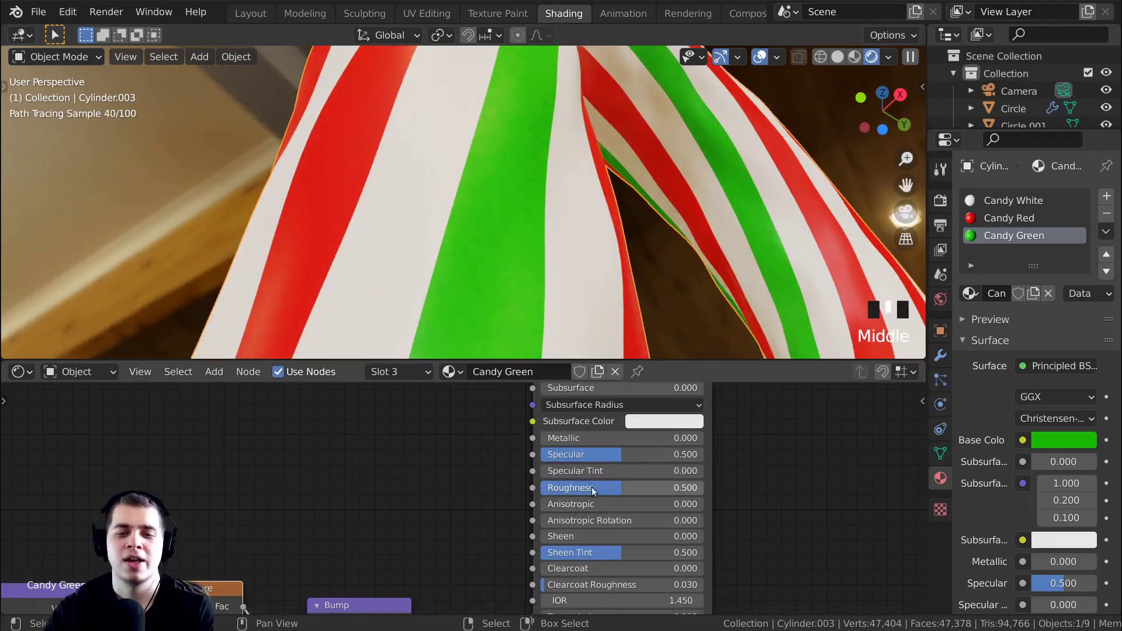
pyautogui.click(584, 489)
pyautogui.write('.3')
pyautogui.press('Return')
pyautogui.scroll(-4, 673, 205)
pyautogui.moveTo(672, 204); pyautogui.dragTo(468, 223, button='middle')
pyautogui.scroll(-3, 538, 198)
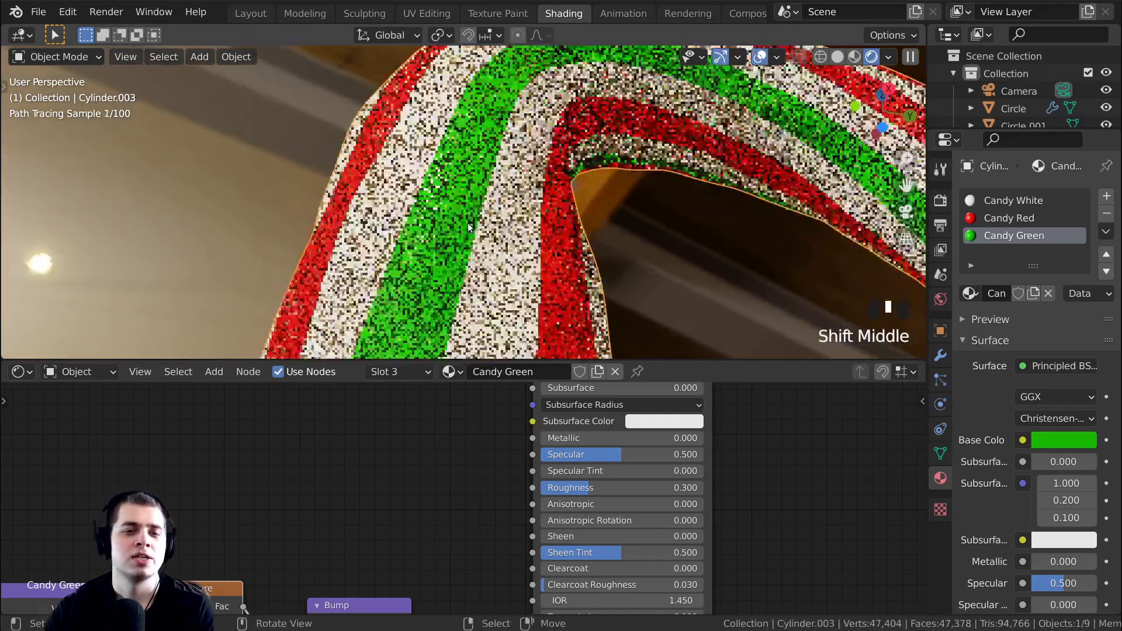
pyautogui.scroll(-4, 468, 196)
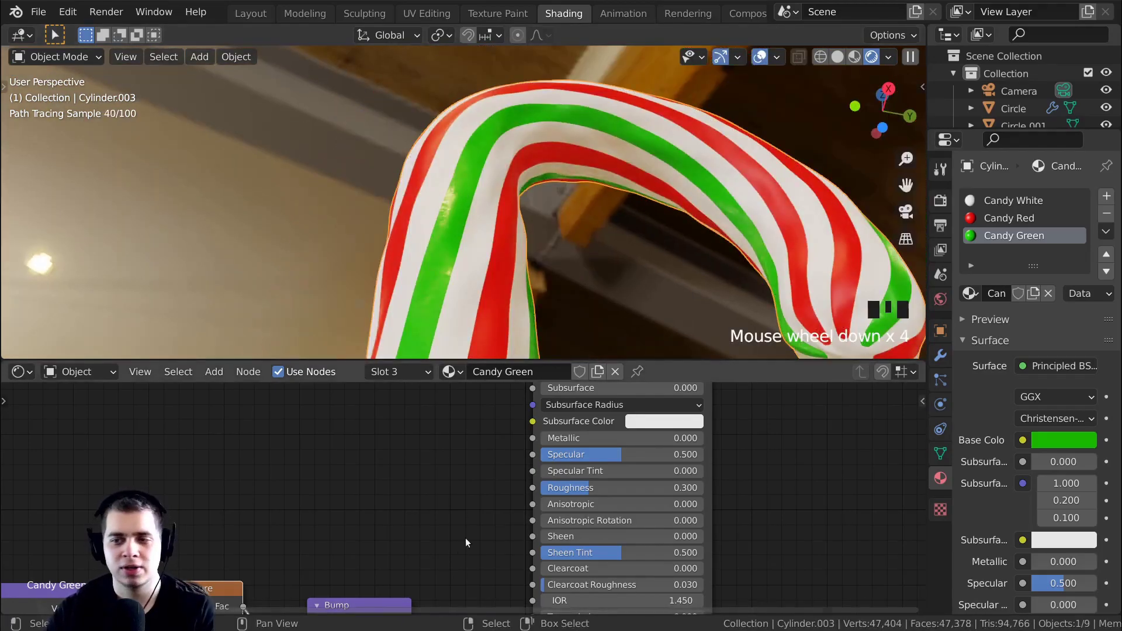
# Copy the Texture Coordinate, Mapping, Noise Texture and Bump nodes of the Candy Green material
pyautogui.scroll(-8, 463, 543)
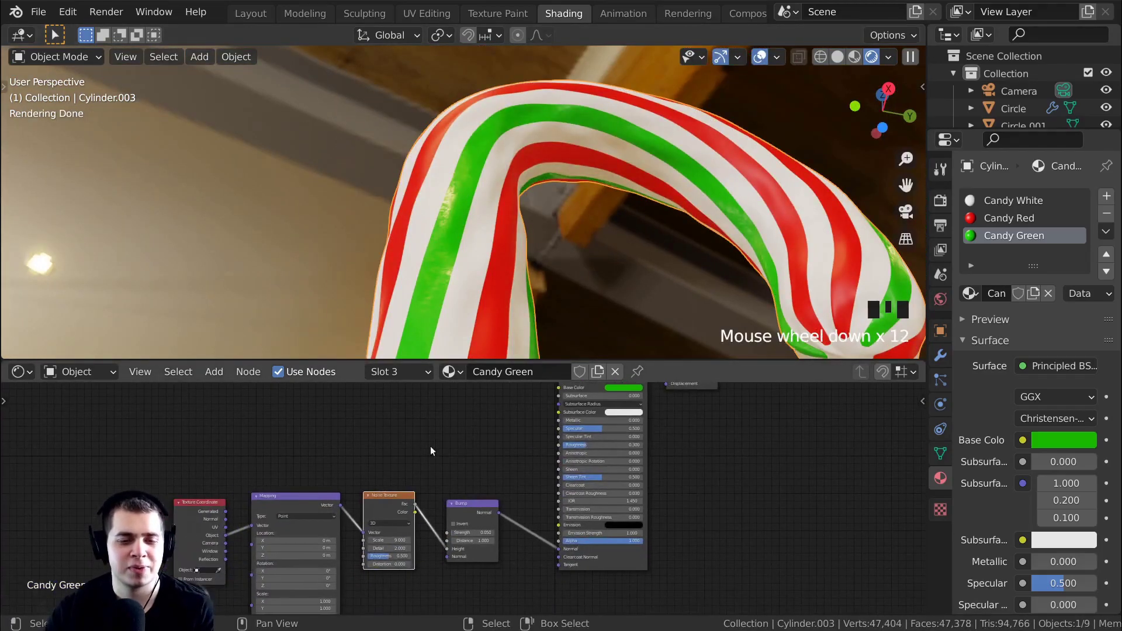
pyautogui.moveTo(233, 473); pyautogui.dragTo(284, 467, button='middle')
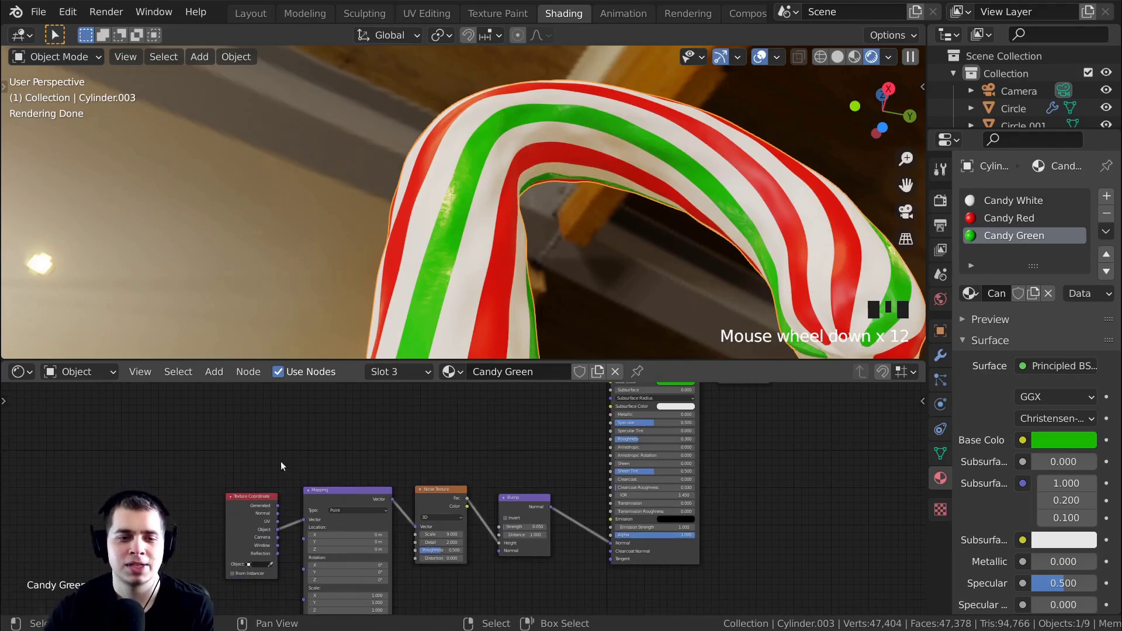
pyautogui.moveTo(156, 441); pyautogui.dragTo(570, 564)
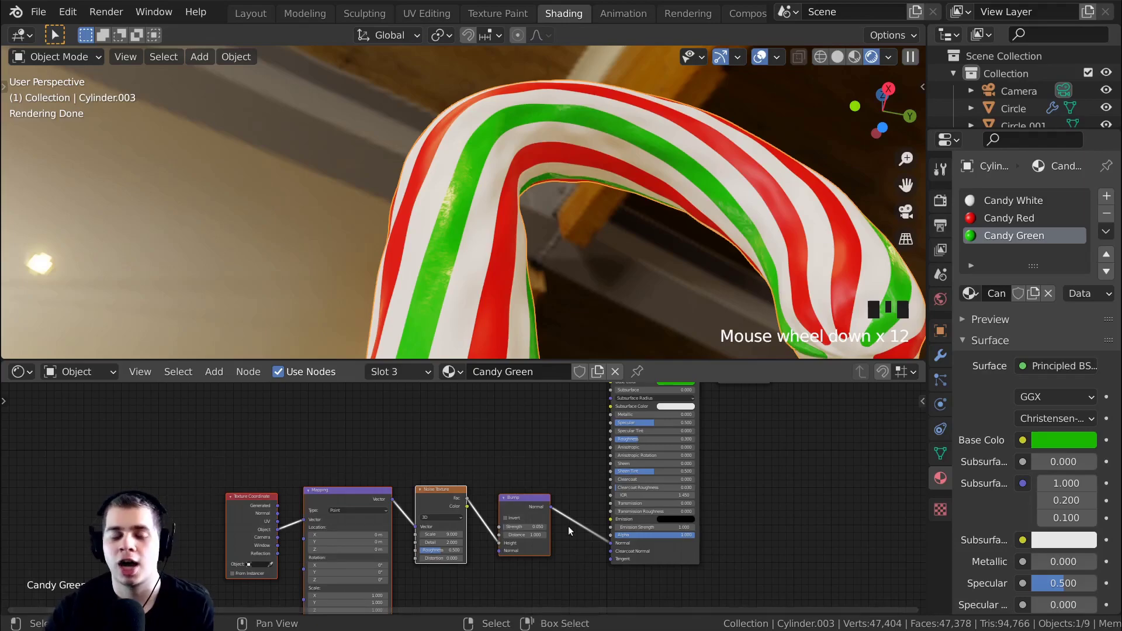
pyautogui.click(1019, 218)
pyautogui.click(1014, 236)
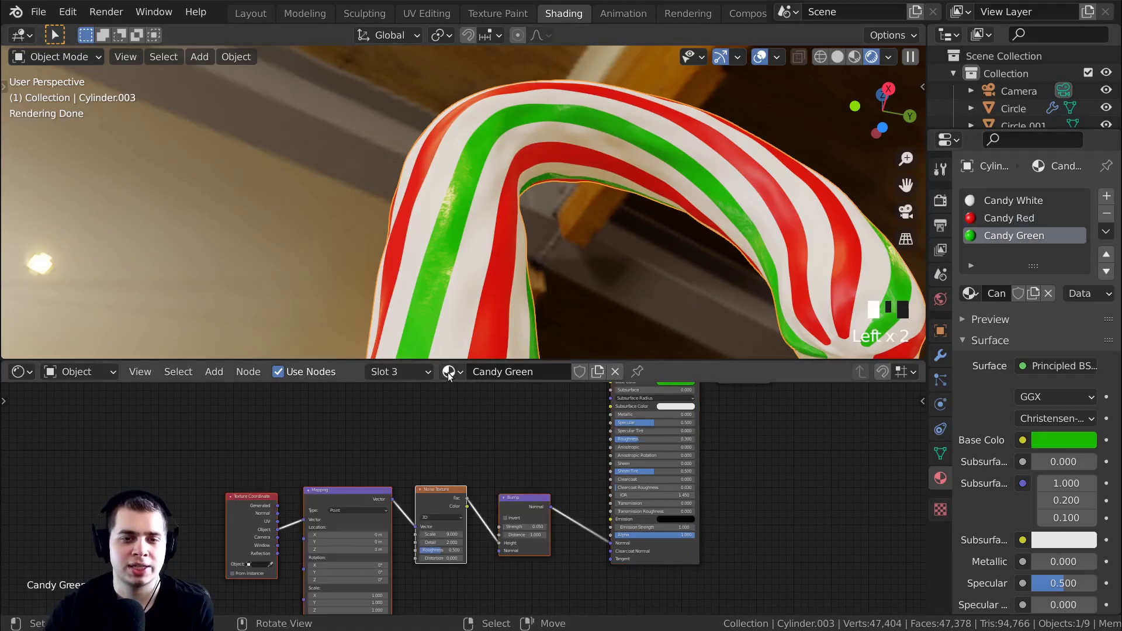
pyautogui.click(449, 373)
pyautogui.click(461, 373)
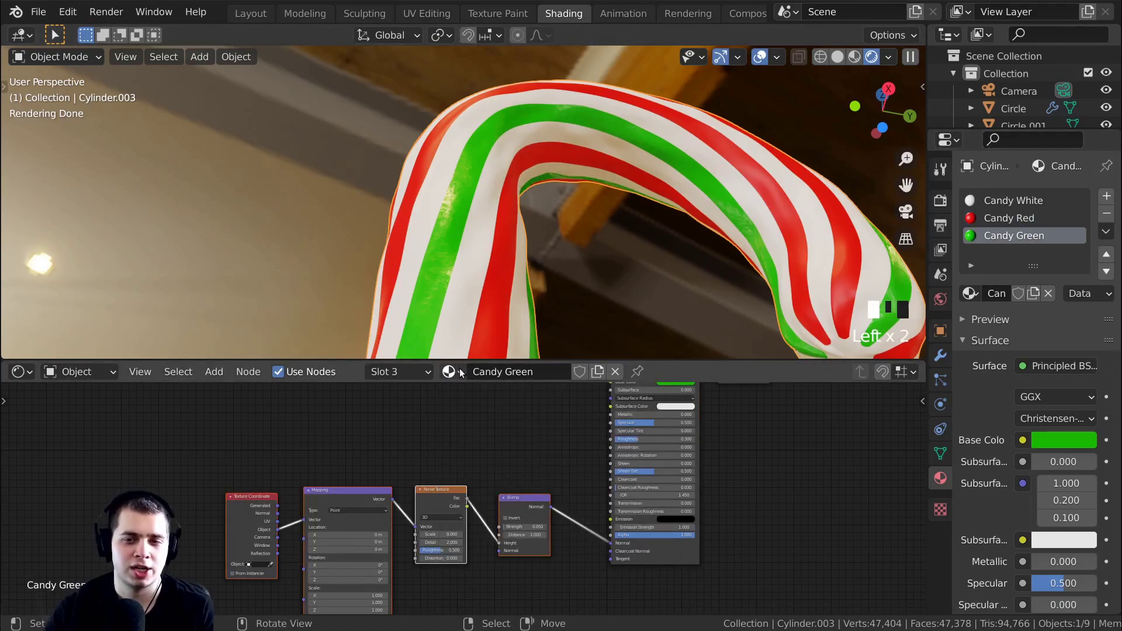
# Paste the copied nodes into the Candy Red material and connect the Bump's Normal output to the Principled BSDF's Normal input
pyautogui.click(1032, 221)
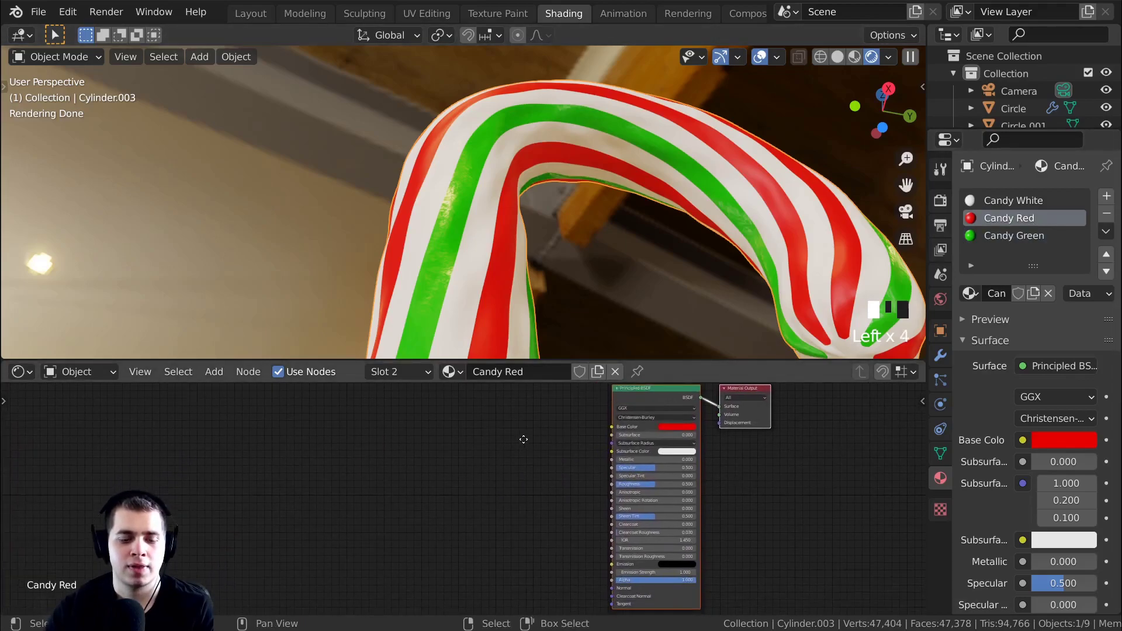
pyautogui.moveTo(526, 450); pyautogui.dragTo(451, 376, button='middle')
pyautogui.scroll(1, 503, 492)
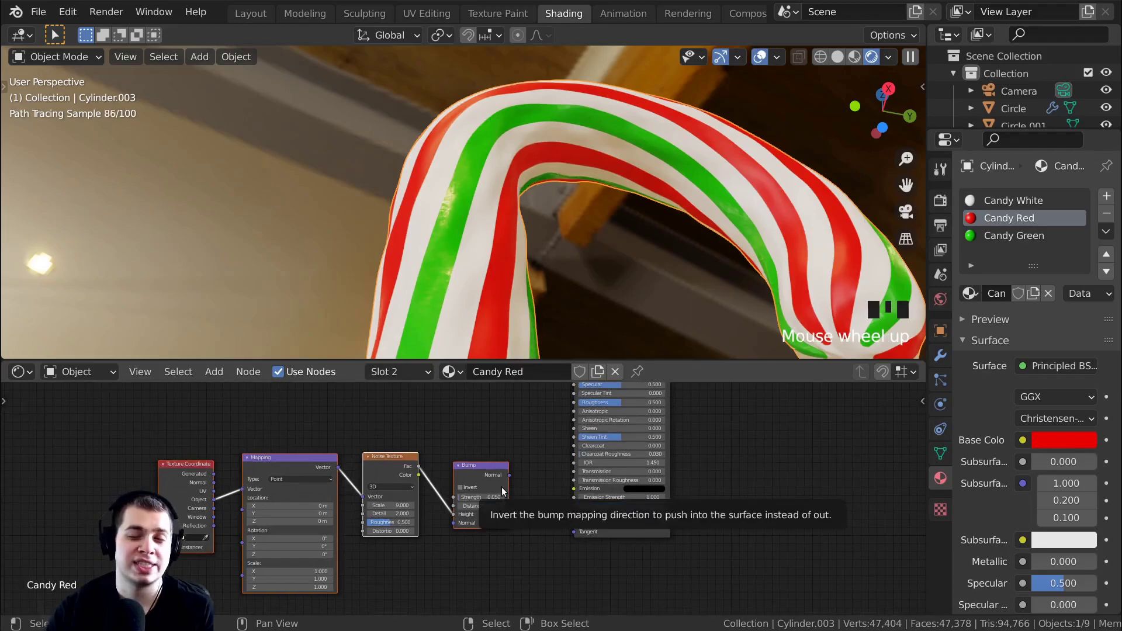
pyautogui.scroll(1, 504, 492)
pyautogui.moveTo(517, 471); pyautogui.dragTo(590, 518)
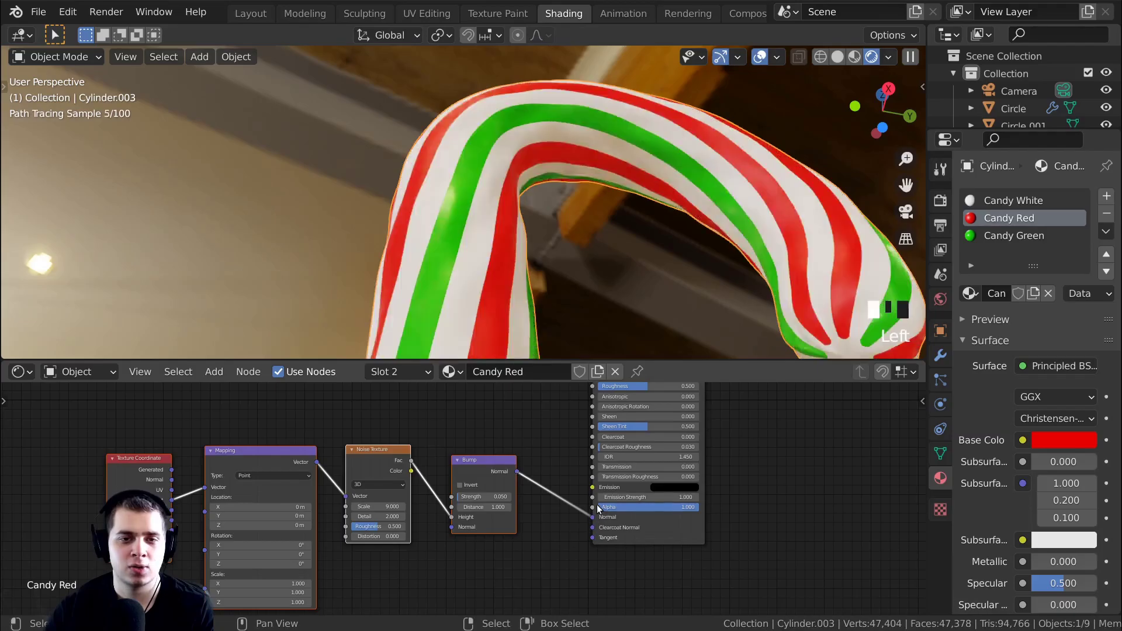
# Set the Roughness of Candy Red's Principled BSDF to 0.3
pyautogui.moveTo(725, 251); pyautogui.dragTo(542, 204, button='middle')
pyautogui.scroll(1, 456, 163)
pyautogui.keyDown('shift'); pyautogui.moveTo(456, 162); pyautogui.dragTo(485, 234, button='middle'); pyautogui.keyUp('shift')
pyautogui.scroll(5, 682, 437)
pyautogui.click(682, 439)
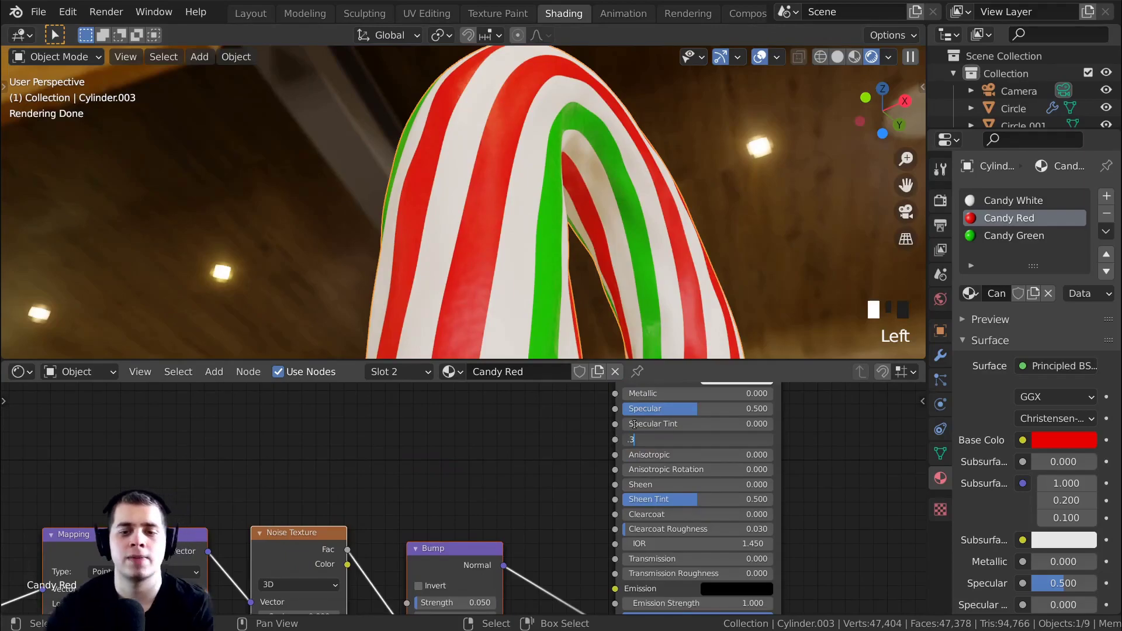
pyautogui.press('Return')
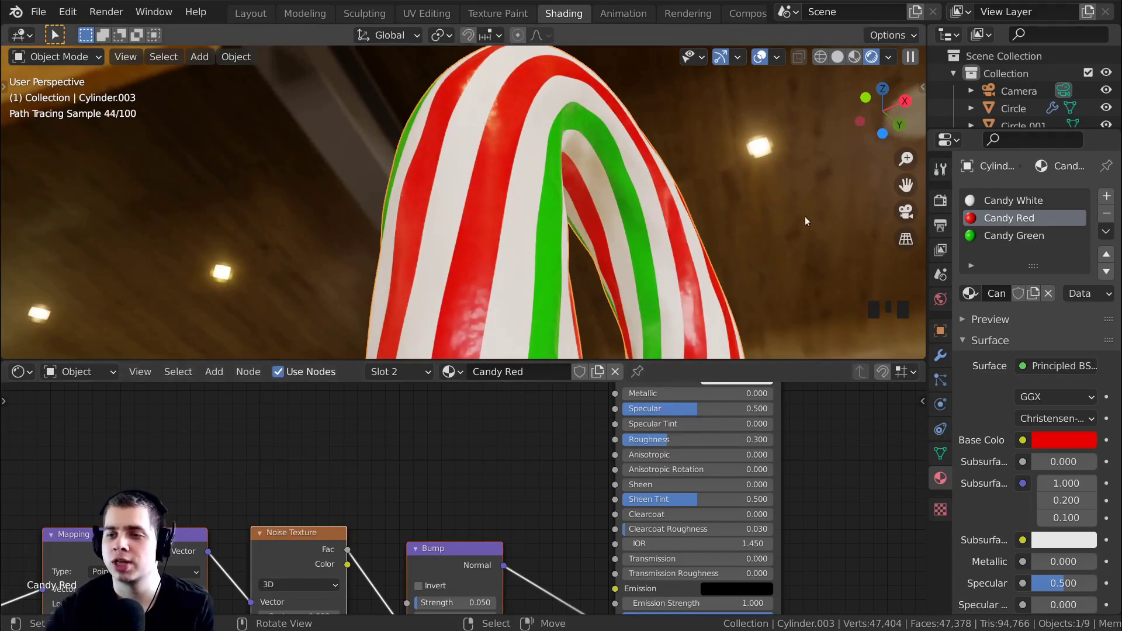
# Paste the copied texture and bump nodes into the Candy White material and connect the Bump's Normal output to the Principled BSDF's Normal input
pyautogui.click(1014, 201)
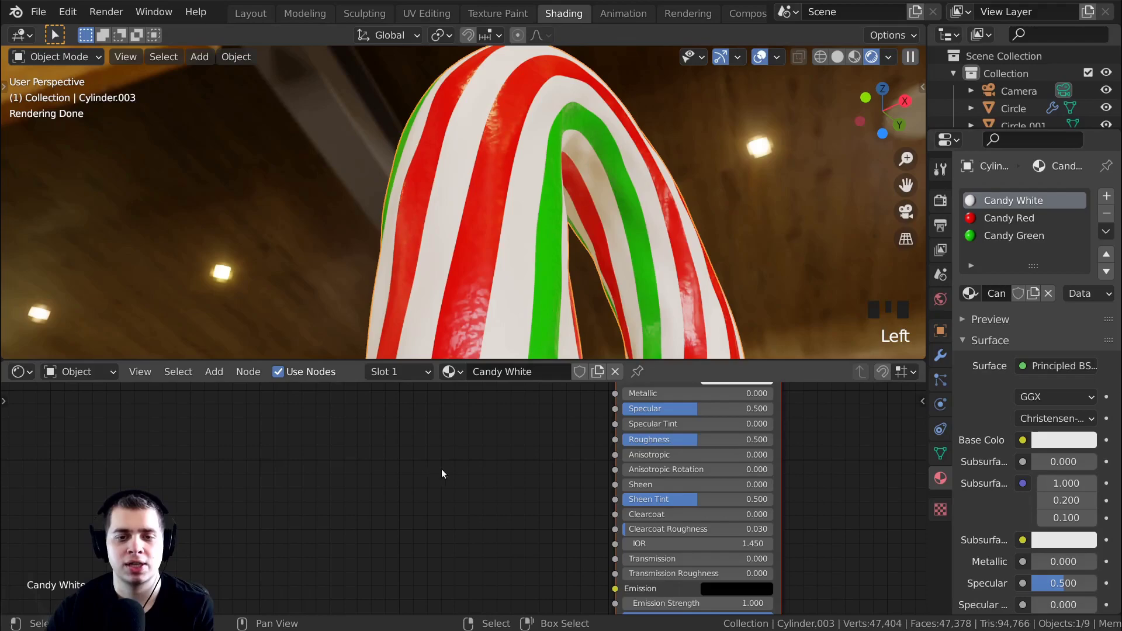
pyautogui.scroll(-2, 514, 473)
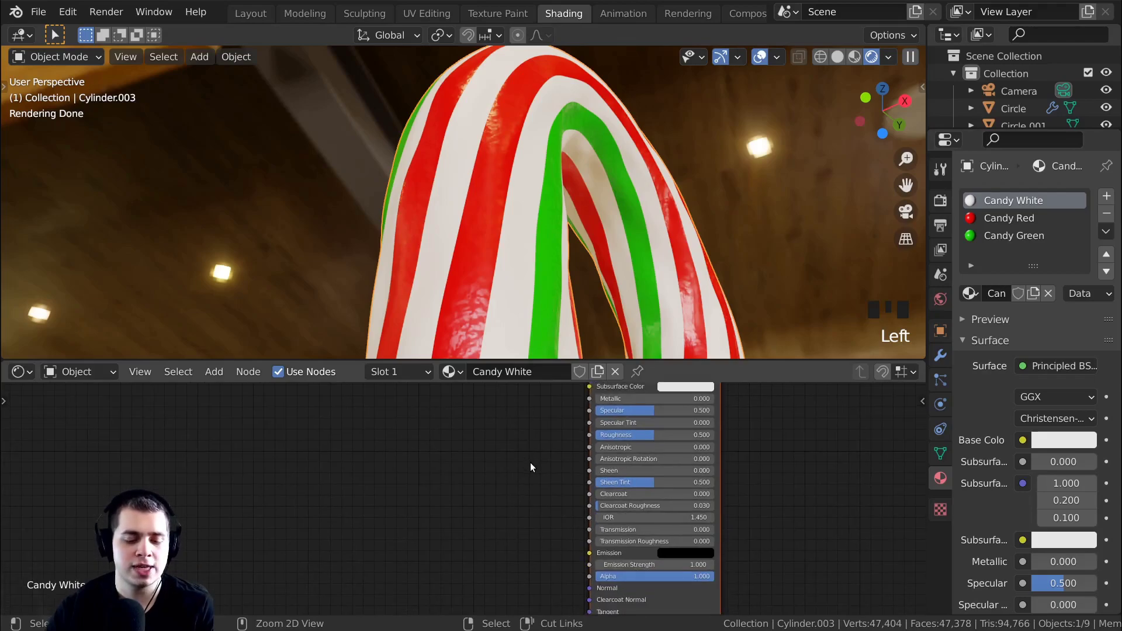
pyautogui.hotkey('ctrl', 'v')
pyautogui.moveTo(519, 531); pyautogui.dragTo(491, 483, button='middle')
pyautogui.moveTo(492, 482); pyautogui.dragTo(582, 538)
# Set the Roughness of Candy White's Principled BSDF to 0.3 and view the whole cane beside the mug
pyautogui.moveTo(535, 468); pyautogui.dragTo(523, 549, button='middle')
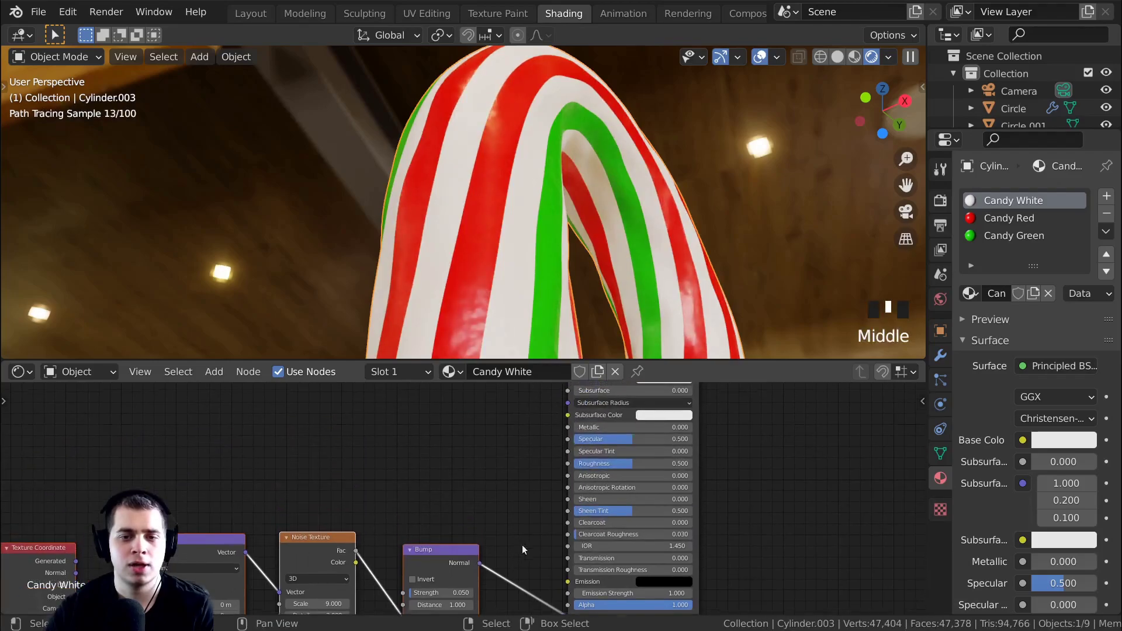
pyautogui.click(622, 465)
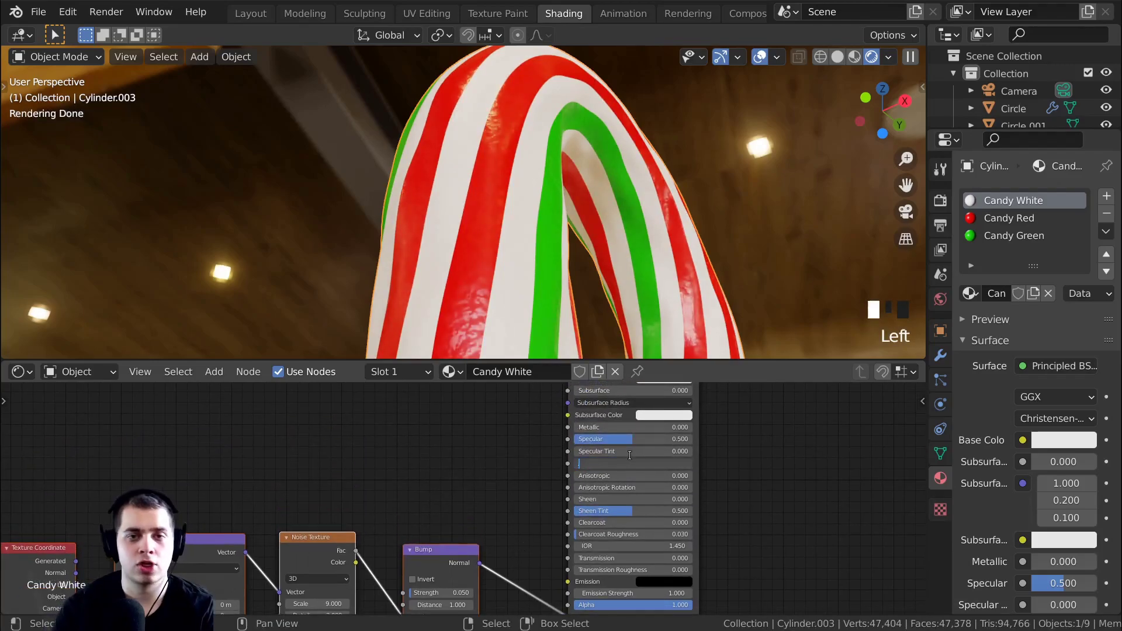
pyautogui.write('0.3')
pyautogui.press('Return')
pyautogui.moveTo(616, 230); pyautogui.dragTo(529, 268, button='middle')
pyautogui.scroll(-3, 608, 222)
pyautogui.scroll(-2, 510, 180)
pyautogui.scroll(-4, 511, 180)
pyautogui.moveTo(542, 188)
pyautogui.mouseDown(button='middle')
pyautogui.moveTo(566, 219)
pyautogui.moveTo(547, 194)
pyautogui.moveTo(626, 194)
pyautogui.moveTo(451, 316)
pyautogui.moveTo(573, 198)
pyautogui.moveTo(407, 134)
pyautogui.mouseUp(button='middle')
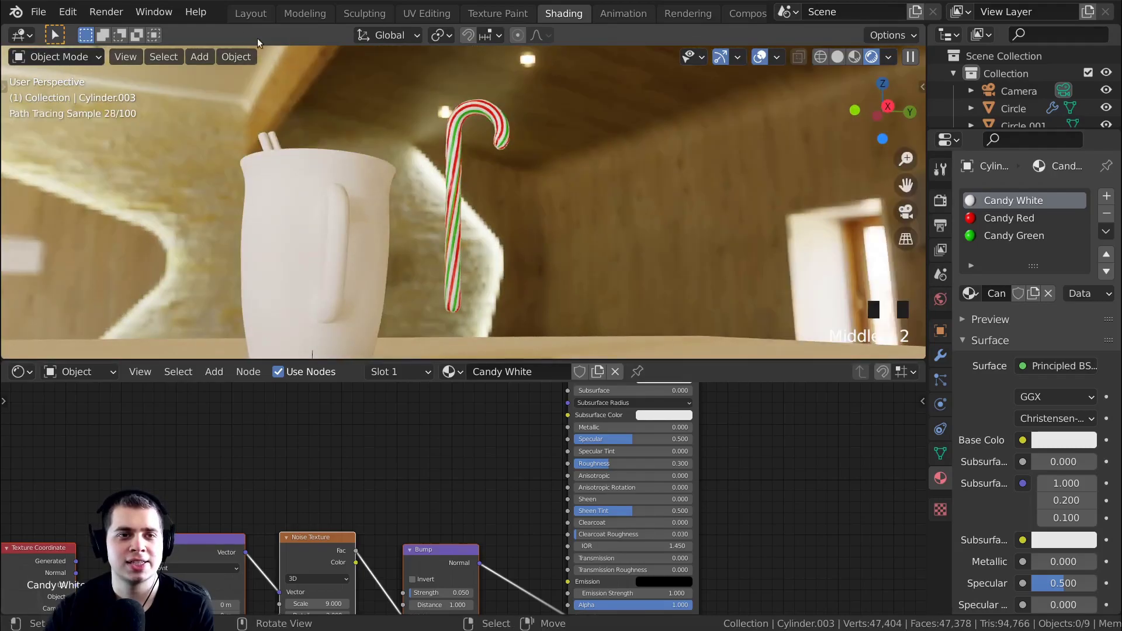
# Switch to the Layout workspace and save the file
pyautogui.click(251, 13)
pyautogui.click(39, 12)
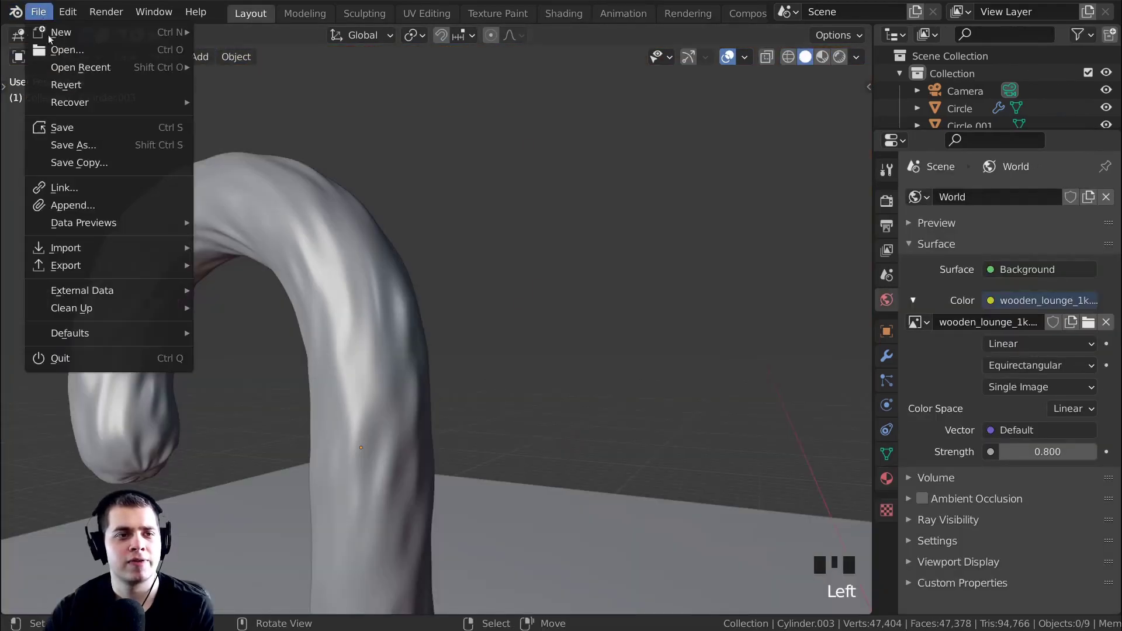
pyautogui.click(62, 127)
# In the camera view, move the candy cane from behind the mug to the open area on the side opposite its handle
pyautogui.scroll(-7, 519, 277)
pyautogui.moveTo(519, 277); pyautogui.dragTo(445, 375, button='middle')
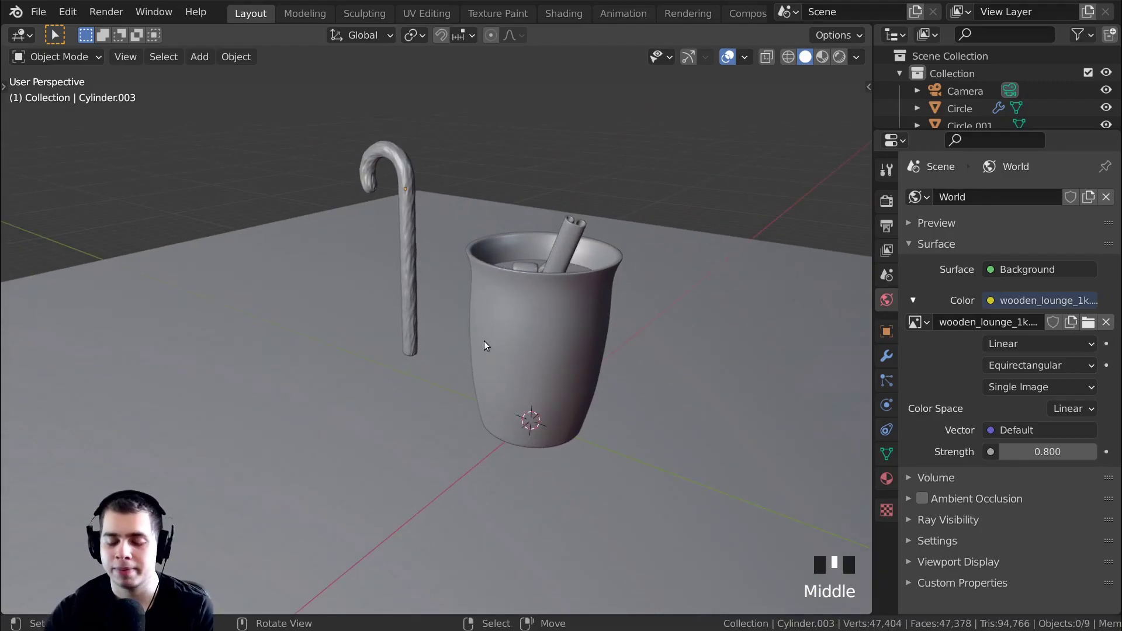
pyautogui.press('KP_0')
pyautogui.scroll(3, 351, 403)
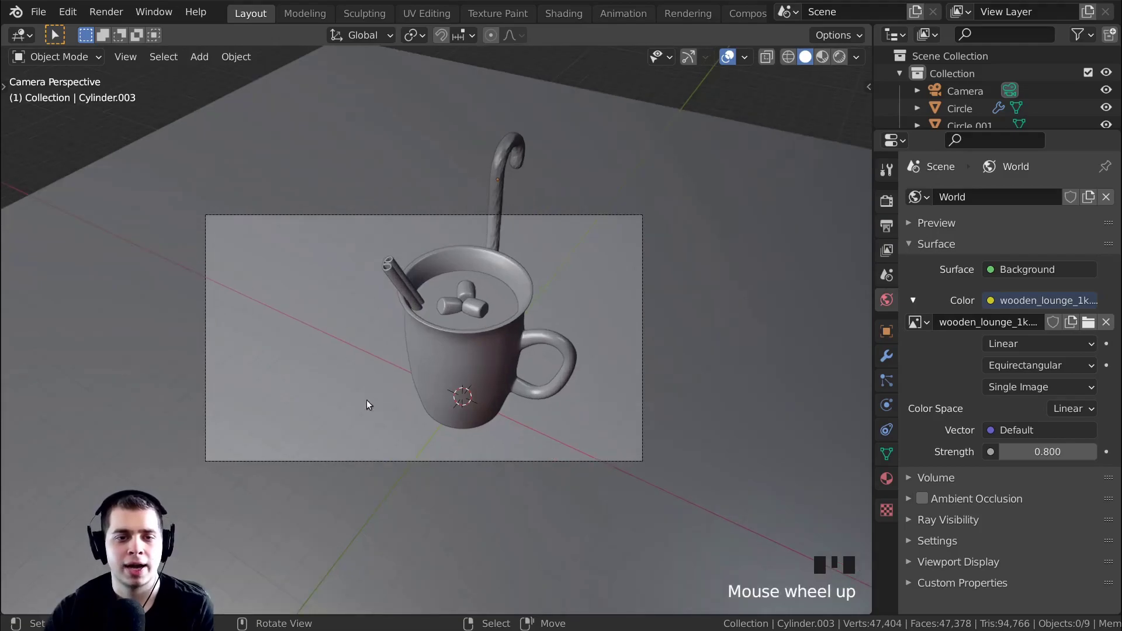
pyautogui.keyDown('shift'); pyautogui.moveTo(439, 306); pyautogui.dragTo(376, 233, button='middle'); pyautogui.keyUp('shift')
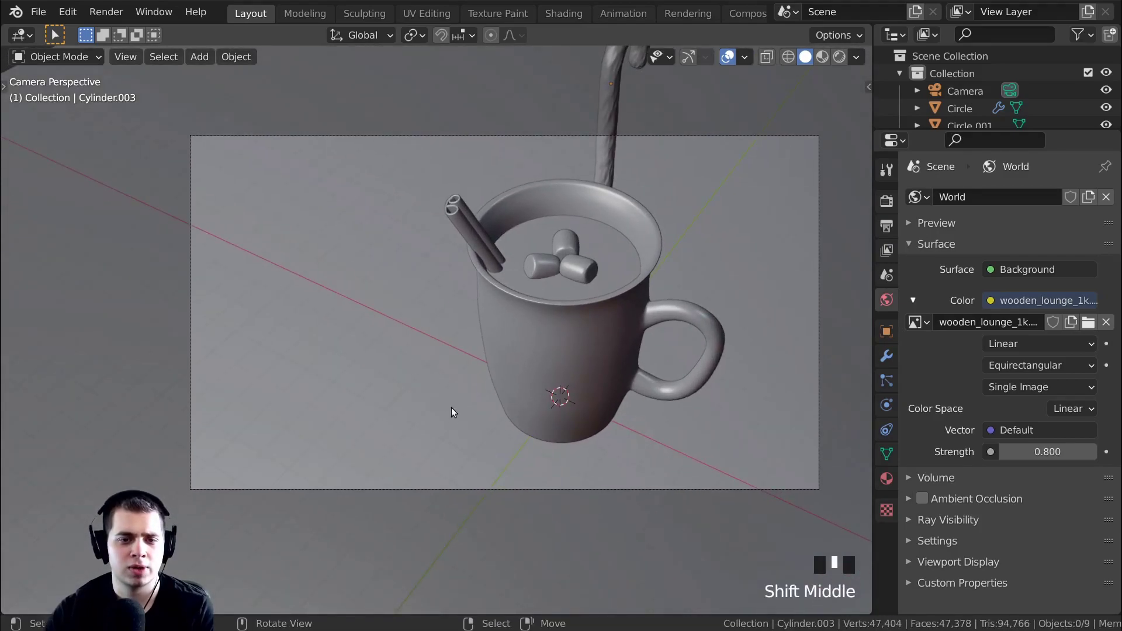
pyautogui.rightClick(609, 153)
pyautogui.press('g')
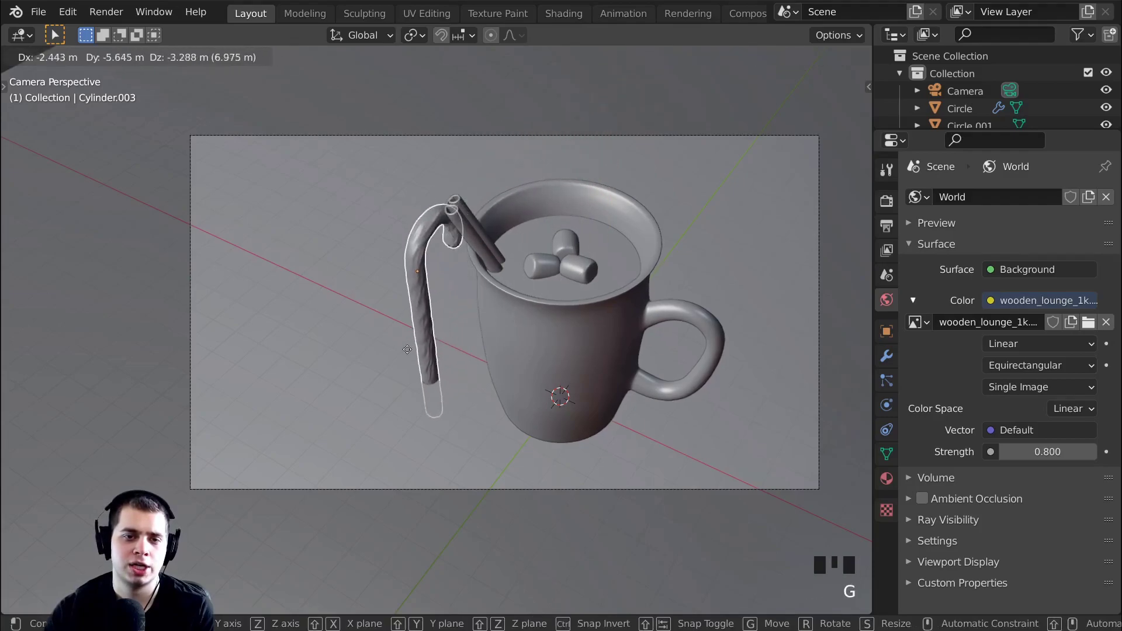
pyautogui.click(405, 415)
# Rotate the candy cane freely so it lies down beside the mug, and reposition it, adjusting its height along Z
pyautogui.press('r')
pyautogui.press('r')
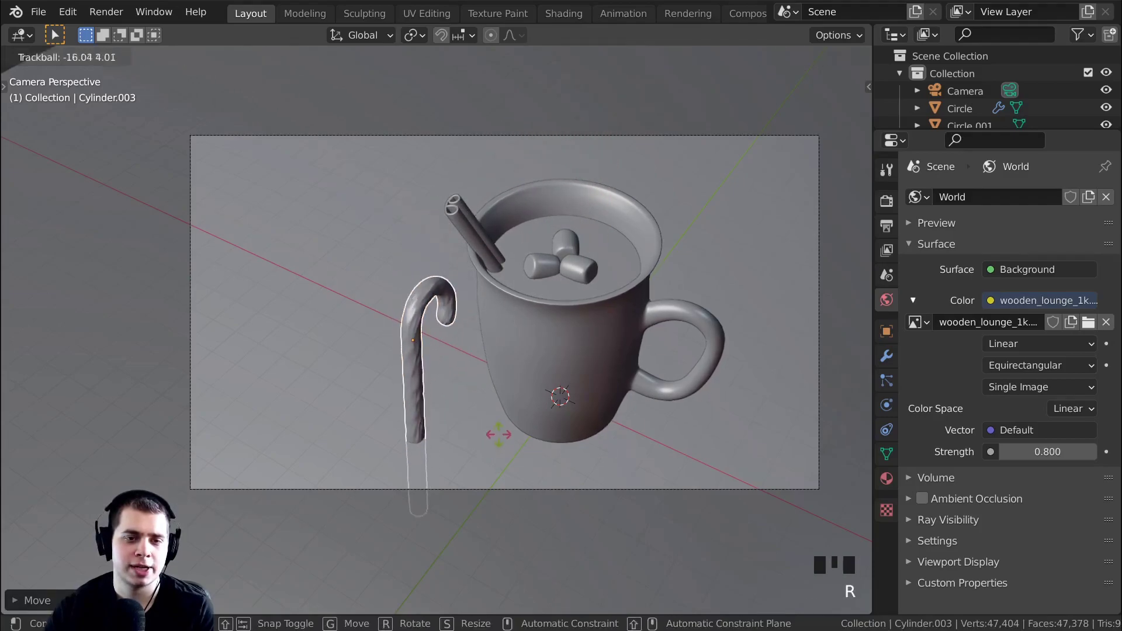
pyautogui.click(590, 386)
pyautogui.press('g')
pyautogui.click(643, 377)
pyautogui.press('g')
pyautogui.press('z')
pyautogui.click(614, 414)
pyautogui.press('g')
pyautogui.click(596, 415)
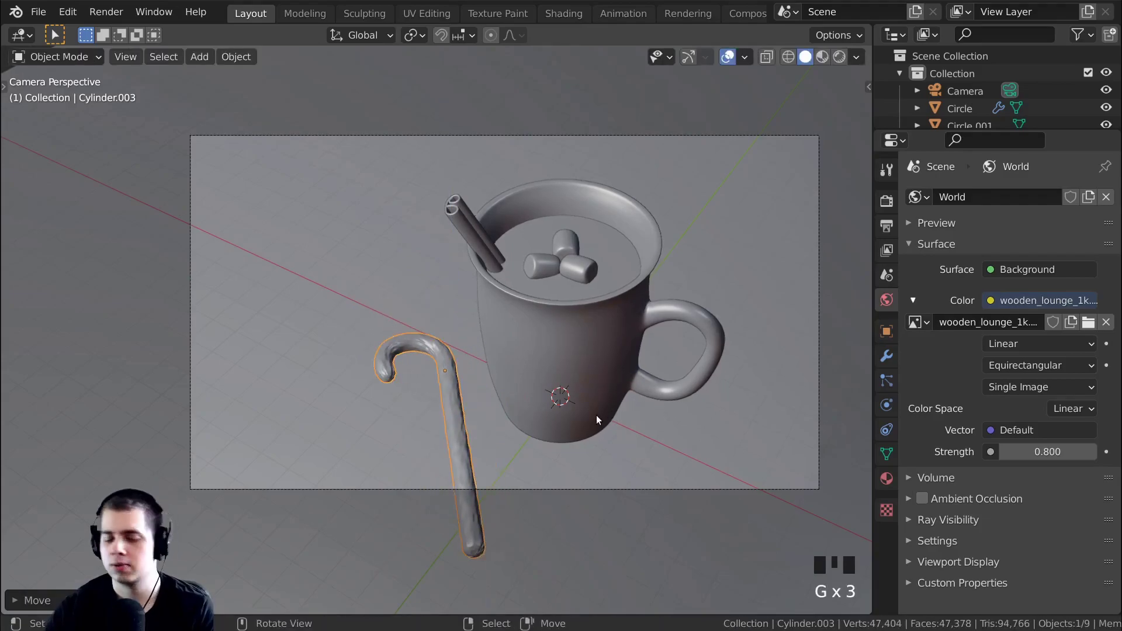
# Move the lying candy cane into place relative to the ground plane, checking it from close range
pyautogui.press('KP_Decimal')
pyautogui.moveTo(565, 415); pyautogui.dragTo(503, 327, button='middle')
pyautogui.press('g')
pyautogui.click(426, 324)
pyautogui.moveTo(425, 325); pyautogui.dragTo(517, 294, button='middle')
pyautogui.press('g')
pyautogui.click(450, 334)
pyautogui.press('r')
pyautogui.rightClick(520, 306)
# Reposition the candy cane beside the mug from the top view so it fits inside the camera frame
pyautogui.press('KP_7')
pyautogui.keyDown('shift'); pyautogui.moveTo(616, 233); pyautogui.dragTo(621, 322, button='middle'); pyautogui.keyUp('shift')
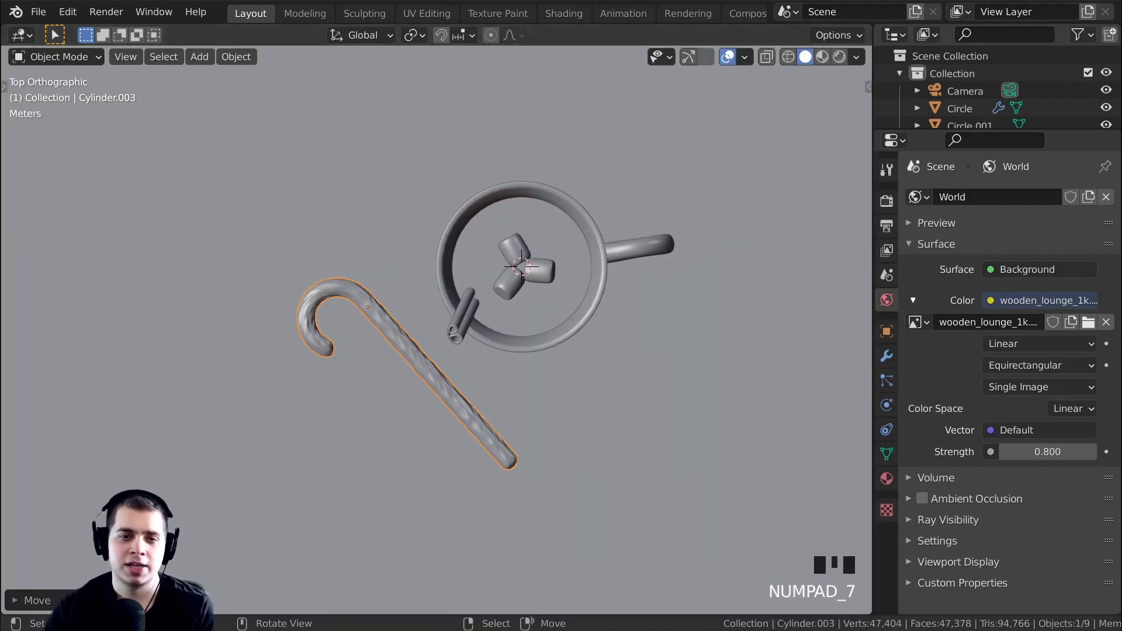
pyautogui.press('g')
pyautogui.click(462, 330)
pyautogui.press('KP_0')
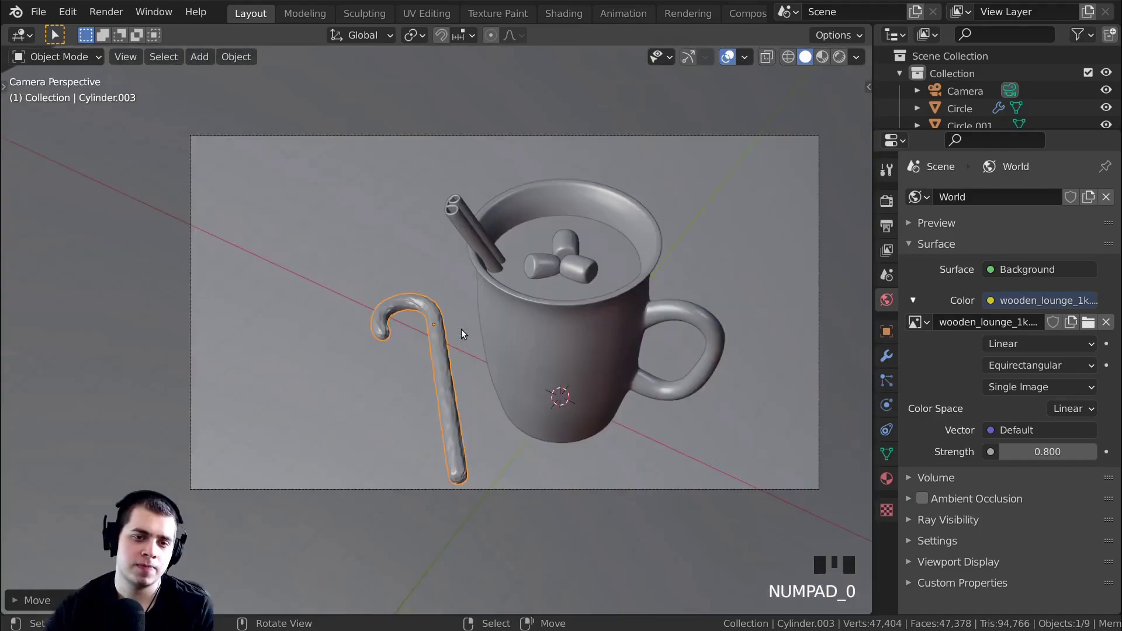
pyautogui.press('KP_7')
pyautogui.press('g')
pyautogui.click(625, 284)
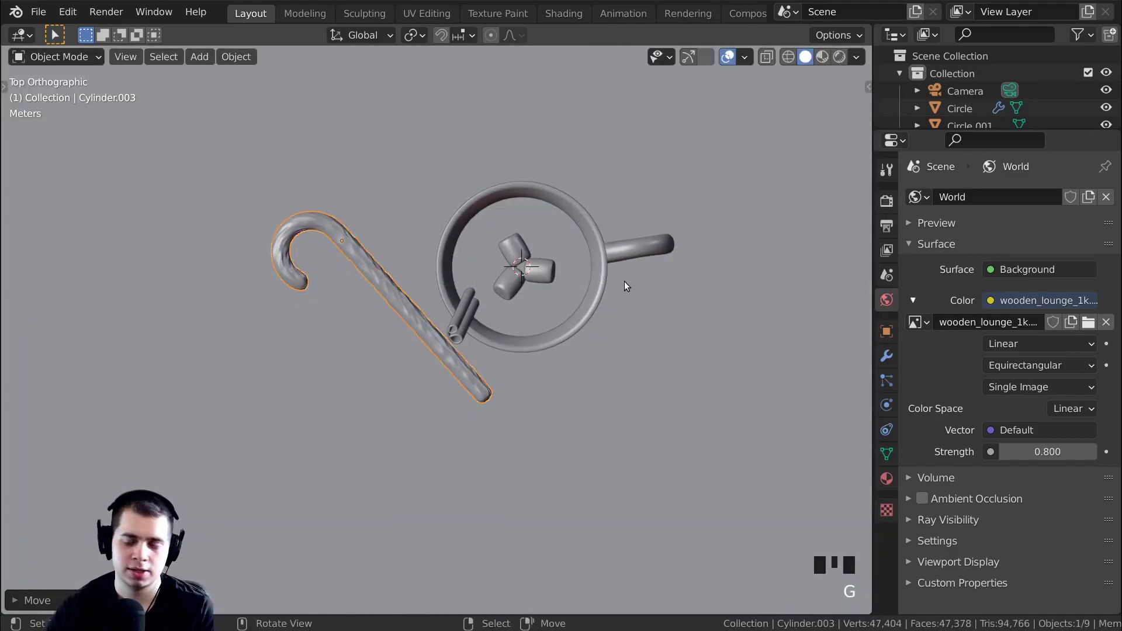
pyautogui.press('KP_0')
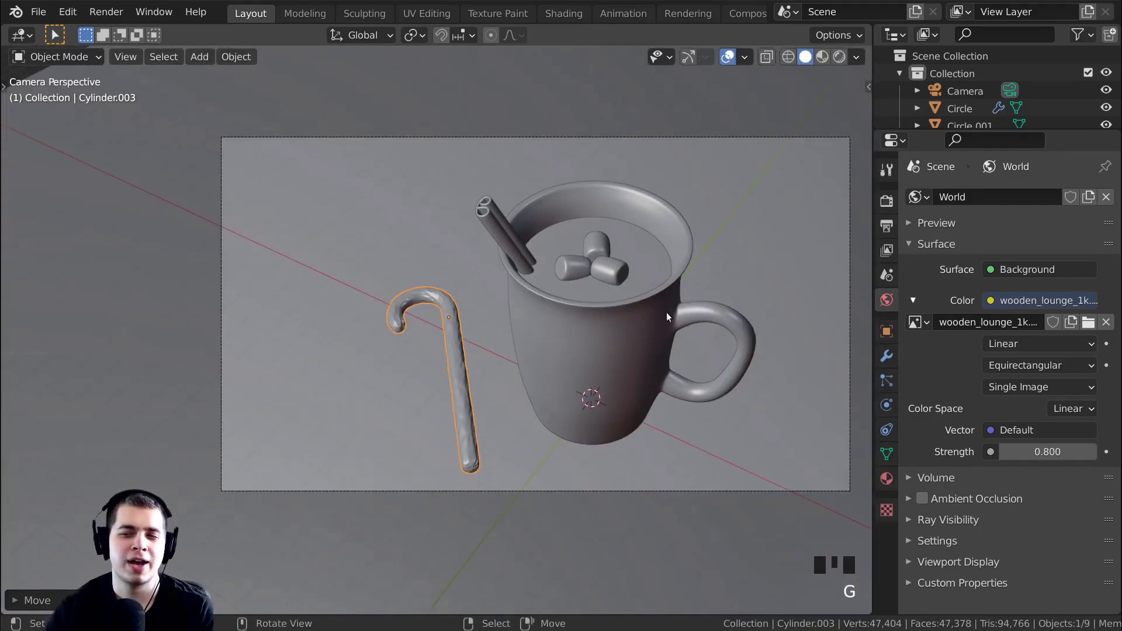
# Duplicate the candy cane, rotate the copy about the global Z axis, and move it so it crosses the first cane
pyautogui.keyDown('shift'); pyautogui.moveTo(520, 262); pyautogui.dragTo(552, 322, button='middle'); pyautogui.keyUp('shift')
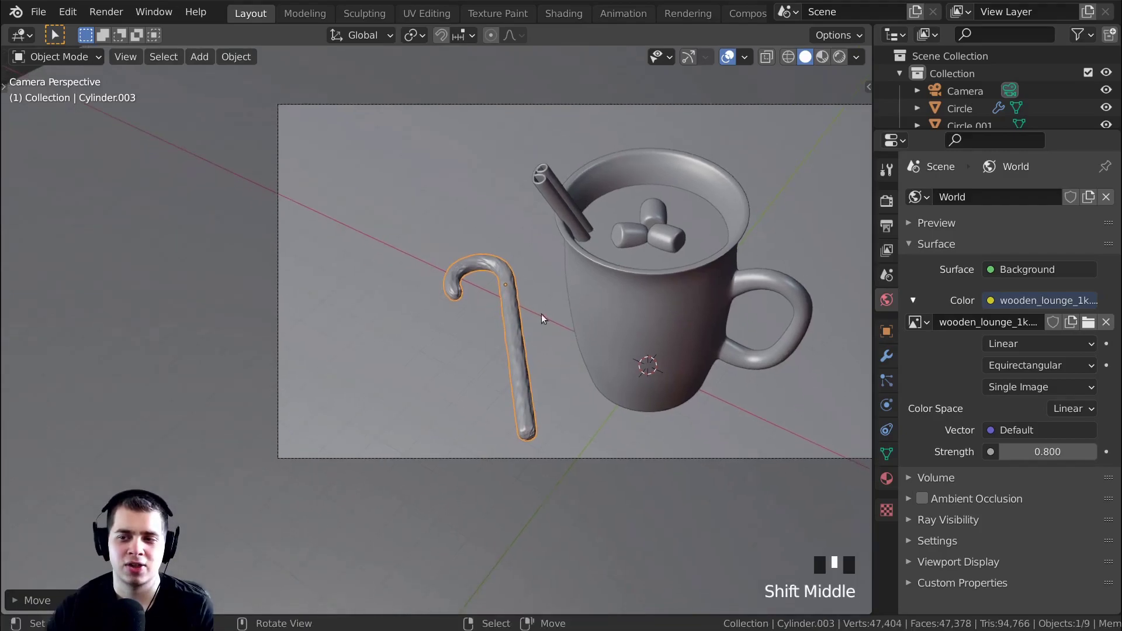
pyautogui.scroll(2, 621, 275)
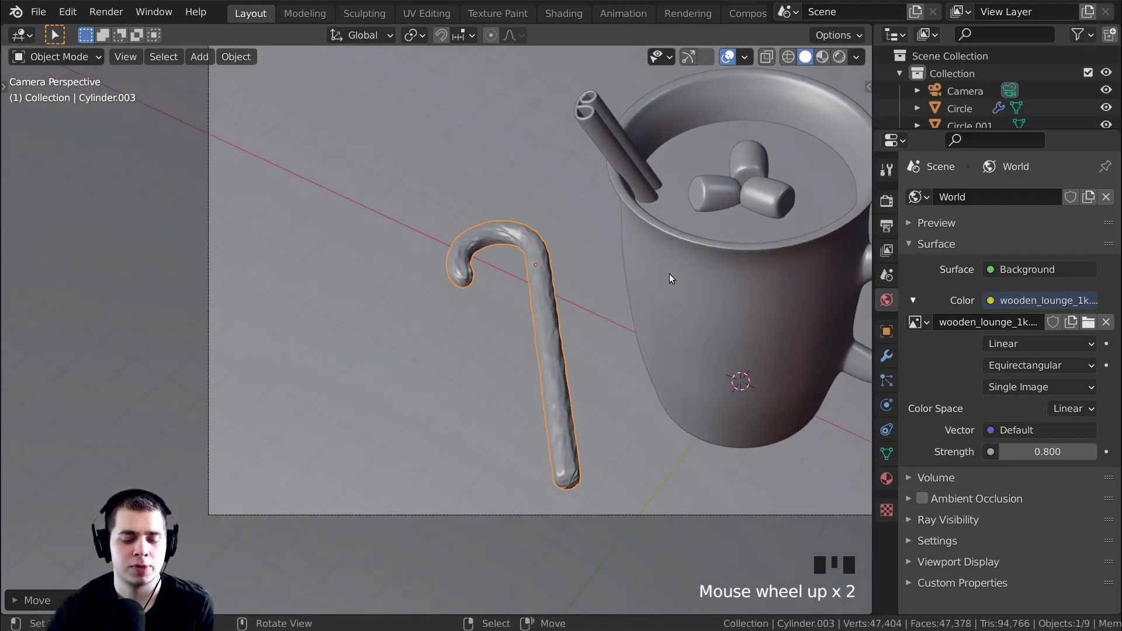
pyautogui.hotkey('shift', 'd')
pyautogui.press('r')
pyautogui.press('z')
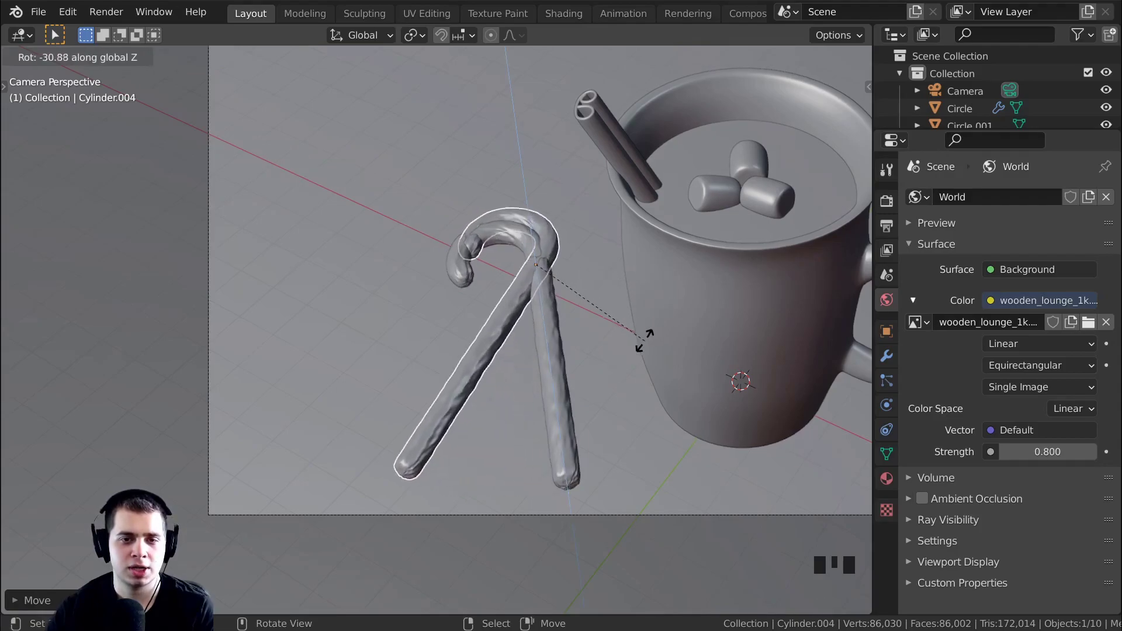
pyautogui.press('g')
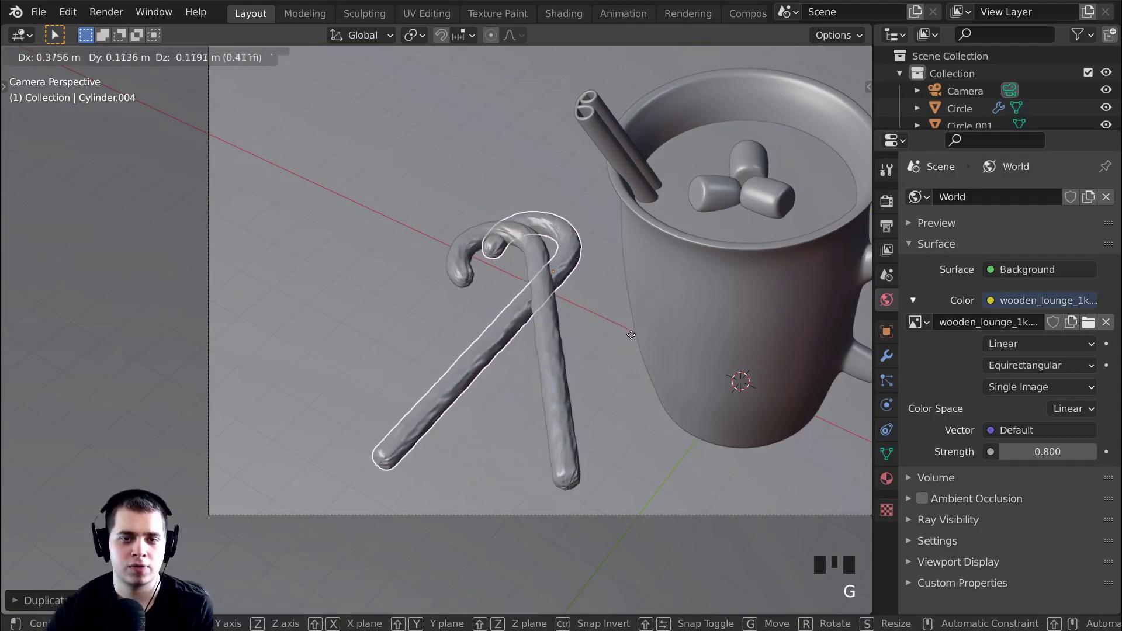
pyautogui.click(632, 336)
# Raise the duplicate cane along Z, then tilt and shift it so it rests on top of the first cane
pyautogui.press('g')
pyautogui.press('z')
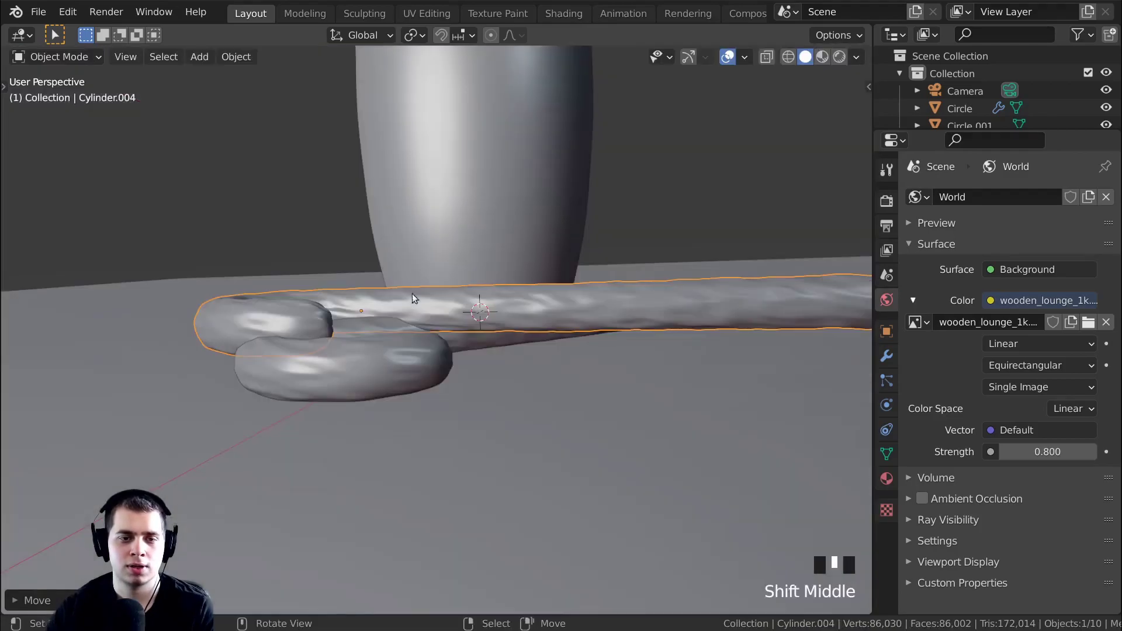
pyautogui.keyDown('shift'); pyautogui.moveTo(576, 344); pyautogui.dragTo(514, 363, button='middle'); pyautogui.keyUp('shift')
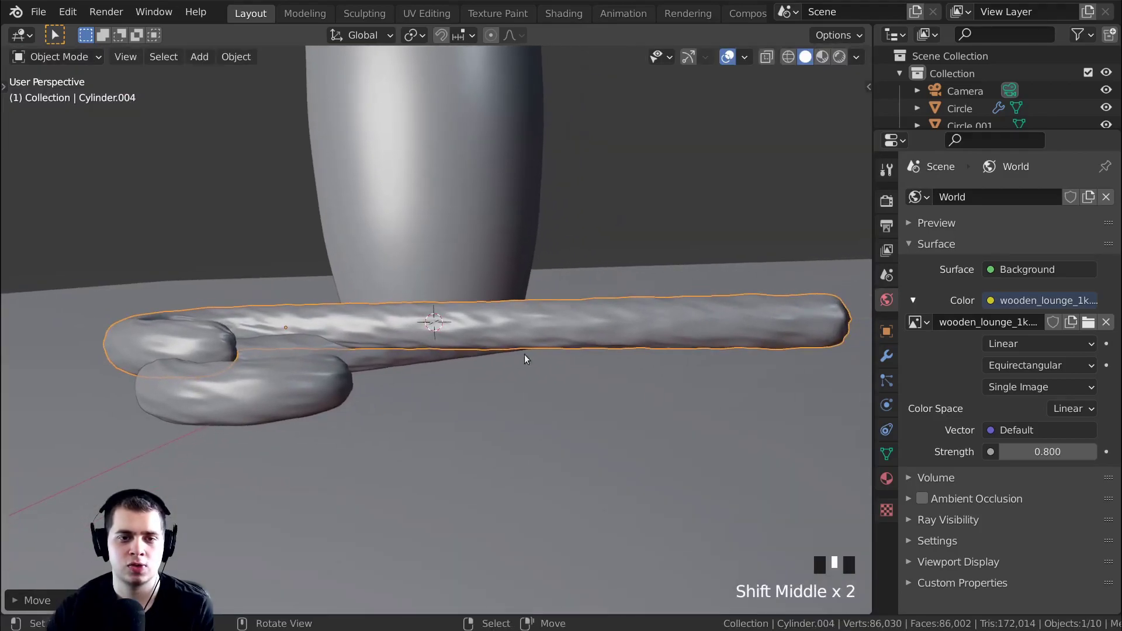
pyautogui.press('r')
pyautogui.click(609, 368)
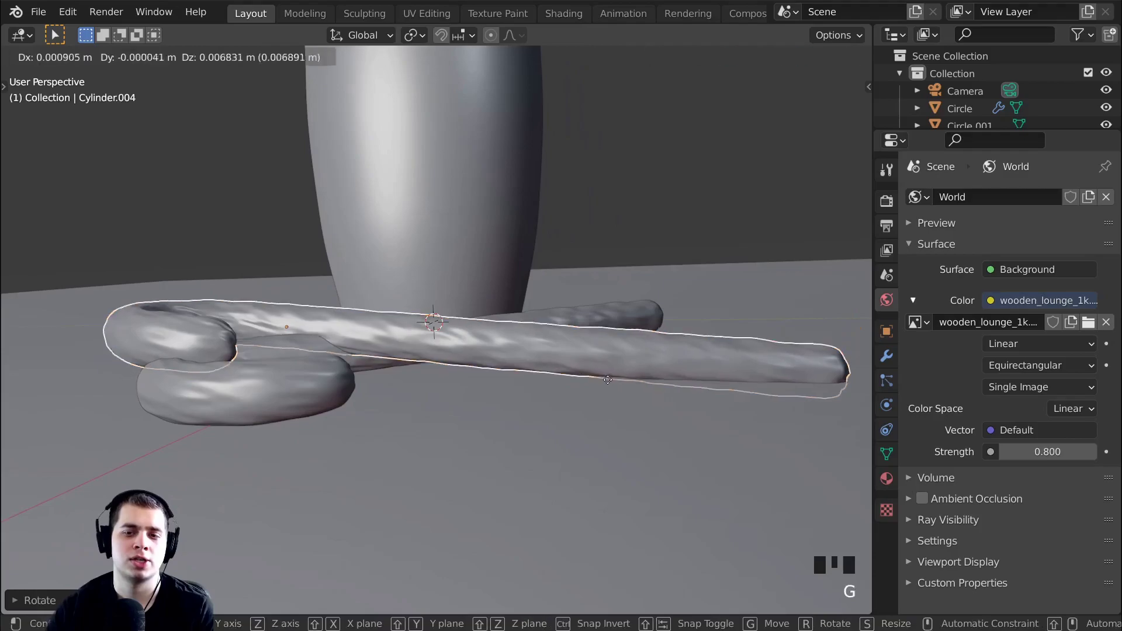
pyautogui.press('r')
pyautogui.press('r')
pyautogui.click(614, 337)
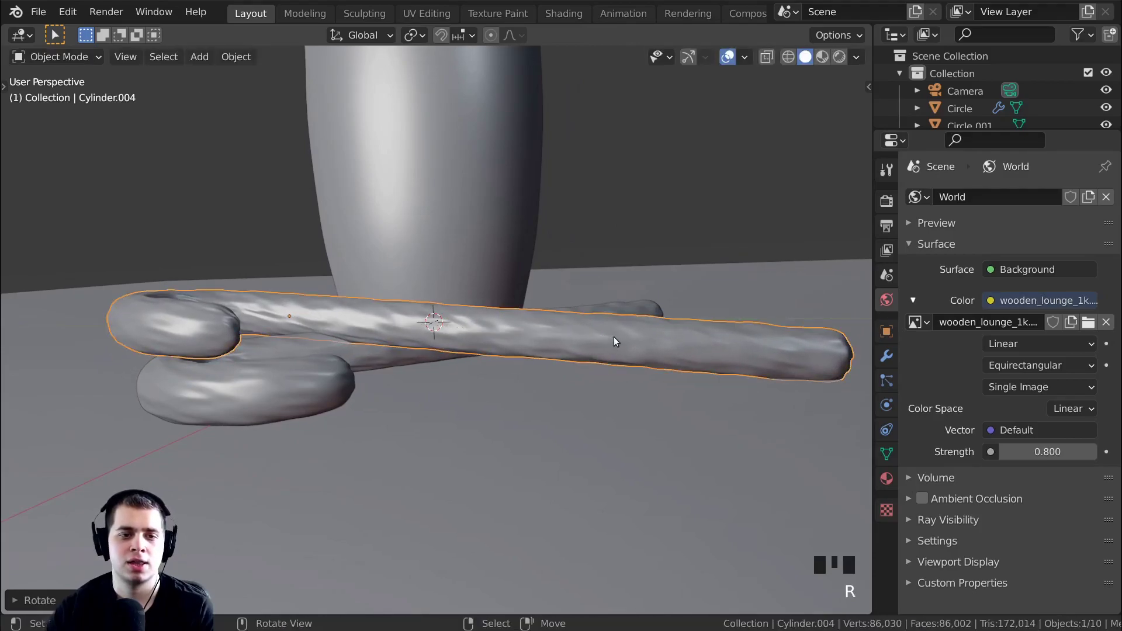
pyautogui.press('g')
pyautogui.click(595, 311)
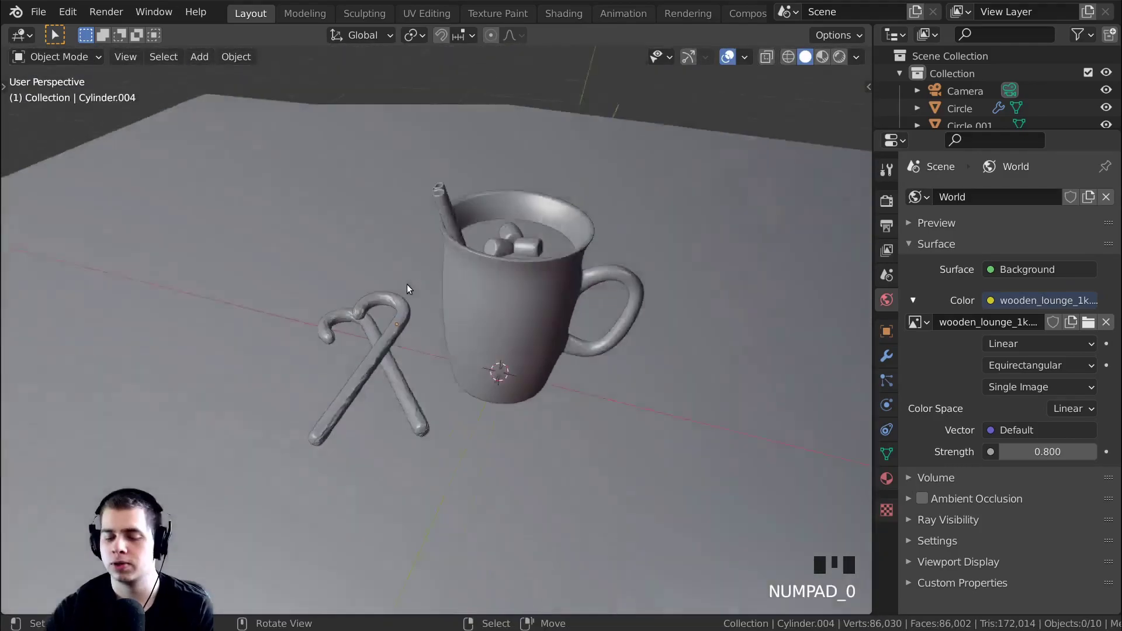
# Return to the camera view and preview the mug and crossed canes in Rendered shading
pyautogui.press('KP_0')
pyautogui.keyDown('shift'); pyautogui.moveTo(394, 261); pyautogui.dragTo(489, 504, button='middle'); pyautogui.keyUp('shift')
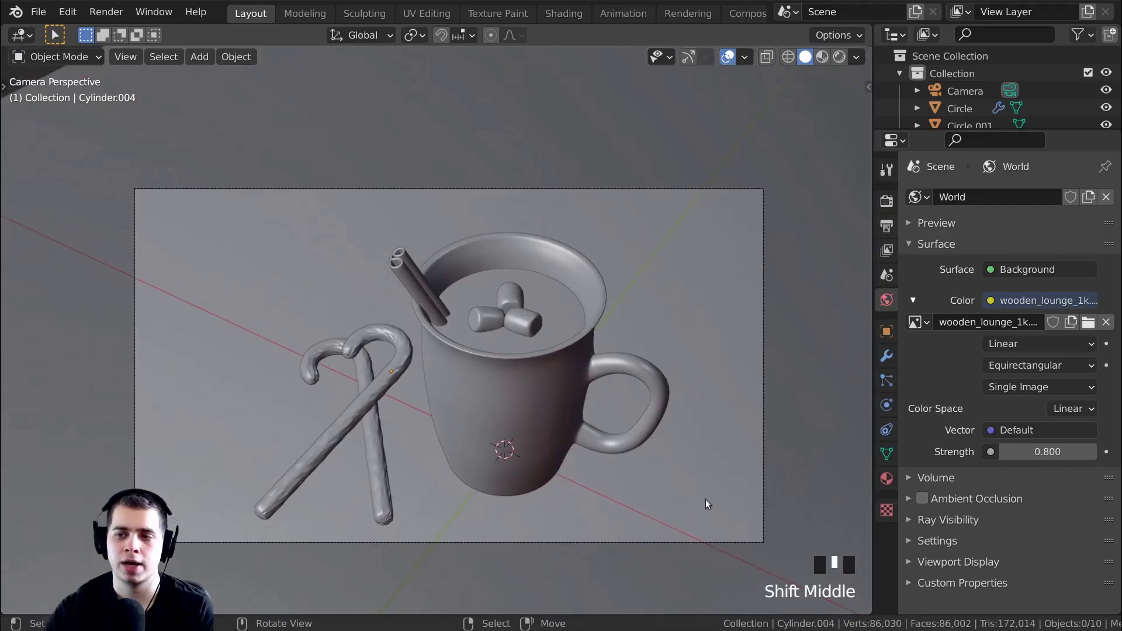
pyautogui.press('z')
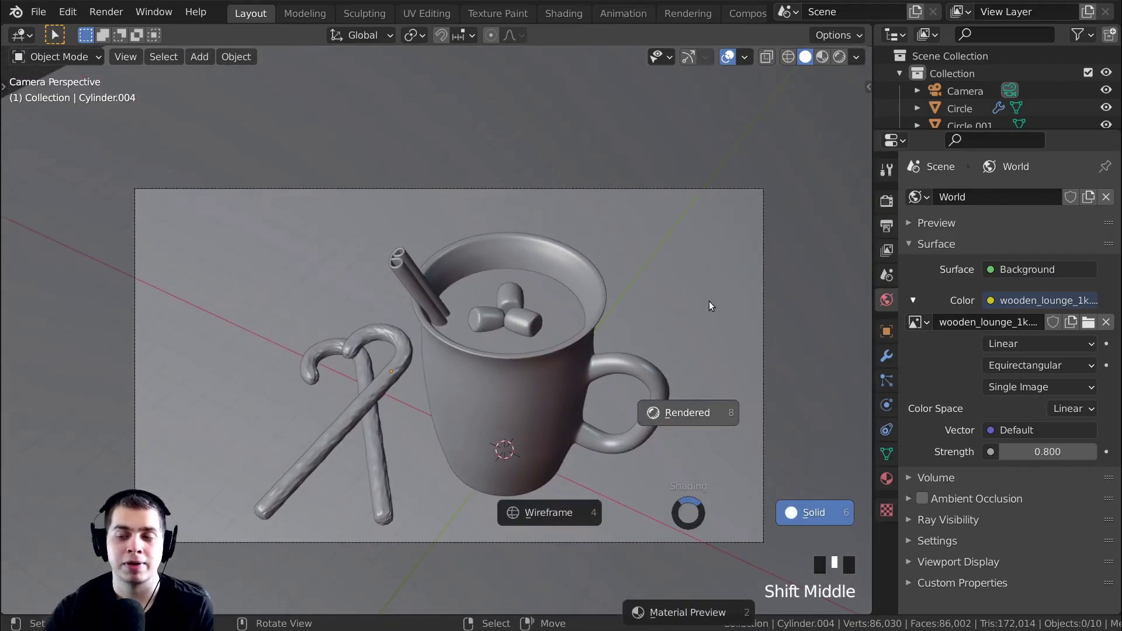
pyautogui.press('z')
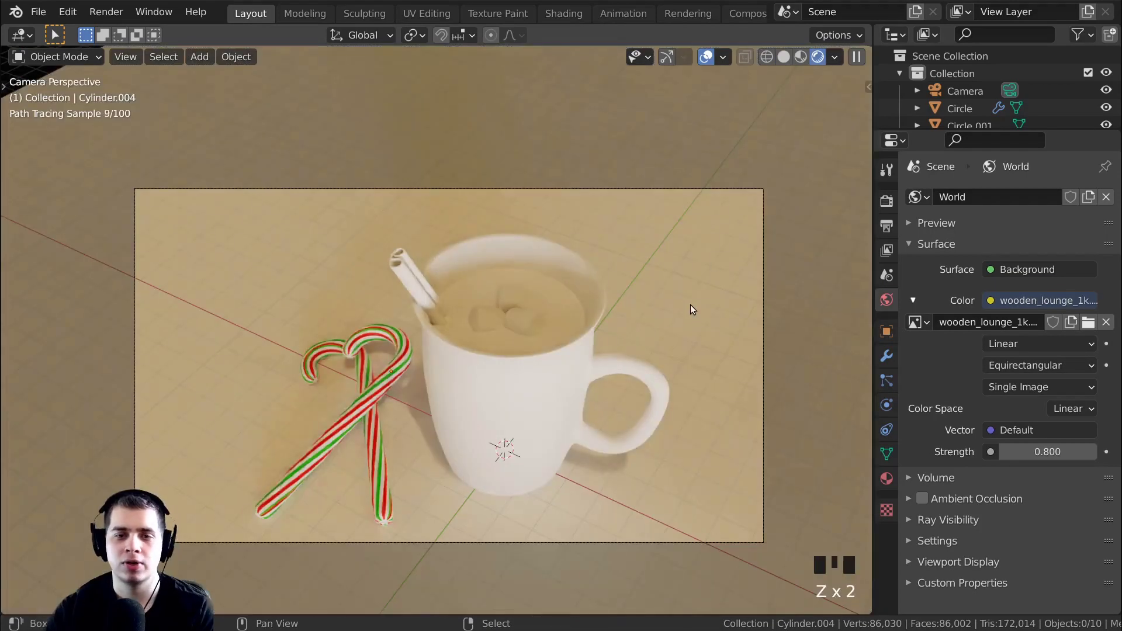
pyautogui.keyDown('shift'); pyautogui.moveTo(690, 304); pyautogui.dragTo(409, 307, button='middle'); pyautogui.keyUp('shift')
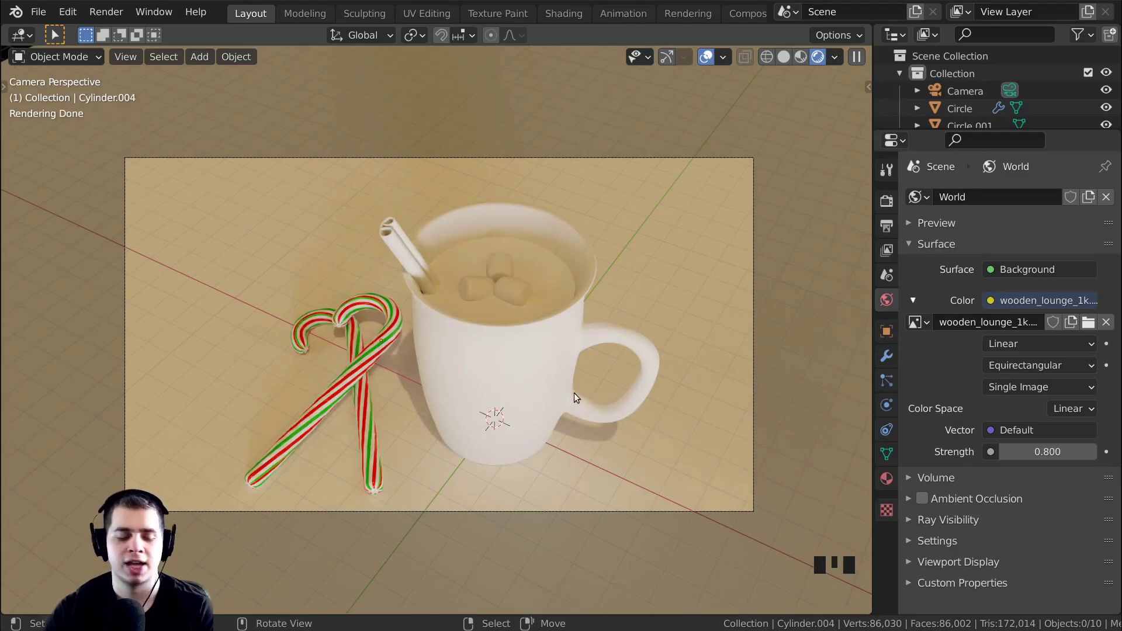
# Limit the rendered preview to the camera frame with a render region and select the ground plane
pyautogui.hotkey('ctrl', 'b')
pyautogui.moveTo(789, 122)
pyautogui.mouseDown()
pyautogui.moveTo(556, 300)
pyautogui.moveTo(86, 496)
pyautogui.moveTo(61, 534)
pyautogui.mouseUp()
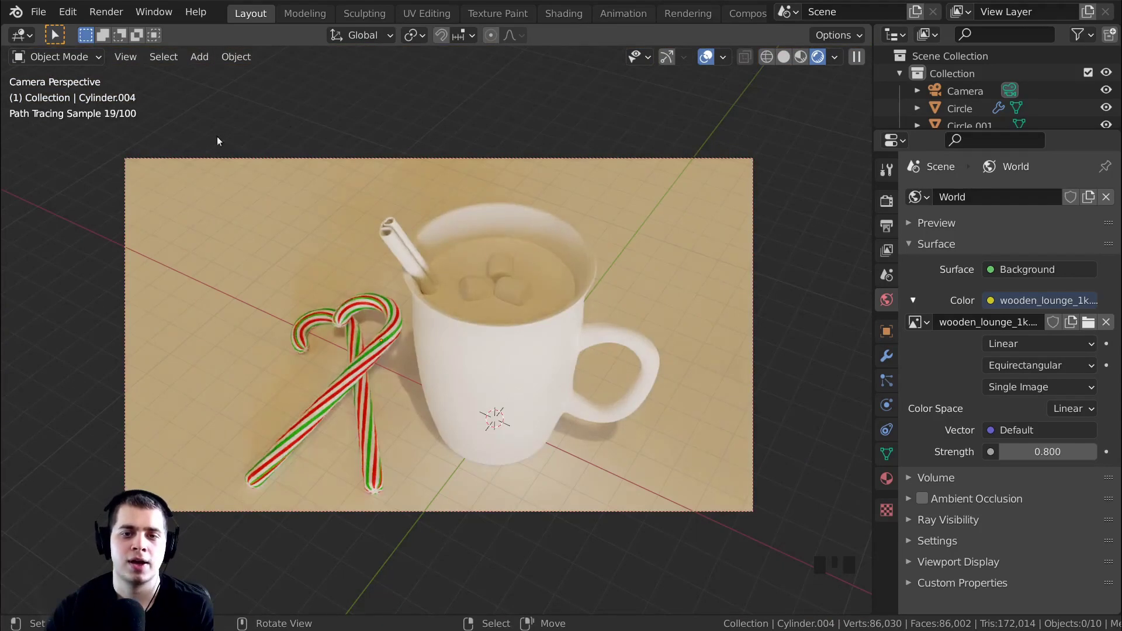
pyautogui.scroll(-5, 717, 218)
pyautogui.scroll(5, 566, 411)
pyautogui.moveTo(533, 362)
pyautogui.keyDown('shift'); pyautogui.mouseDown(button='middle')
pyautogui.moveTo(449, 366)
pyautogui.moveTo(468, 352)
pyautogui.mouseUp(button='middle'); pyautogui.keyUp('shift')
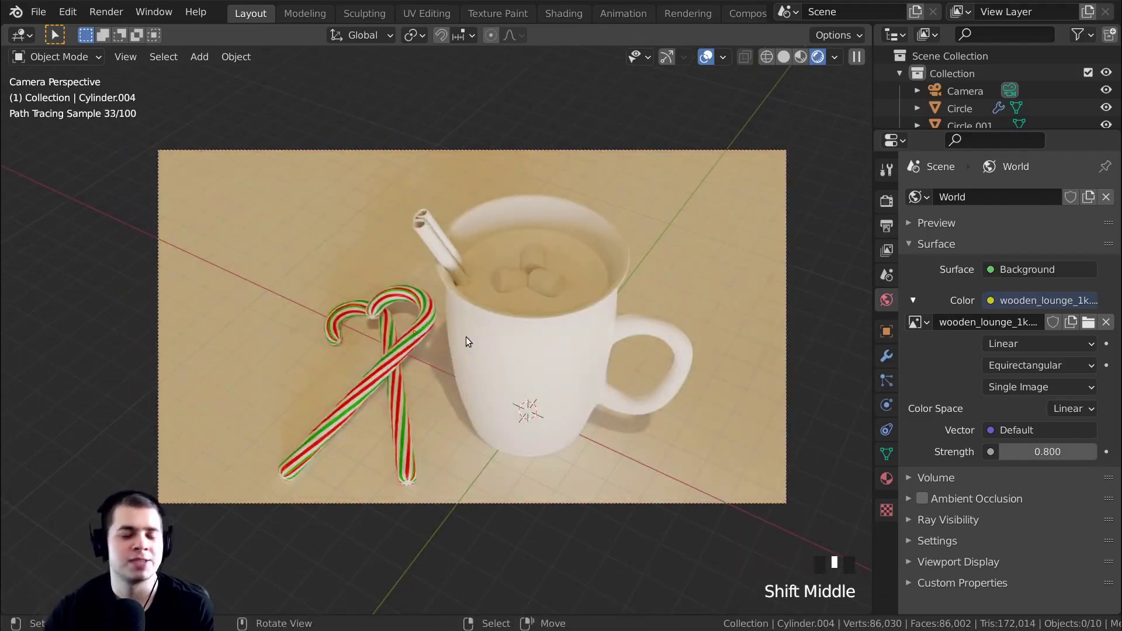
pyautogui.keyDown('shift'); pyautogui.moveTo(249, 352); pyautogui.dragTo(366, 328, button='middle'); pyautogui.keyUp('shift')
pyautogui.scroll(1, 431, 331)
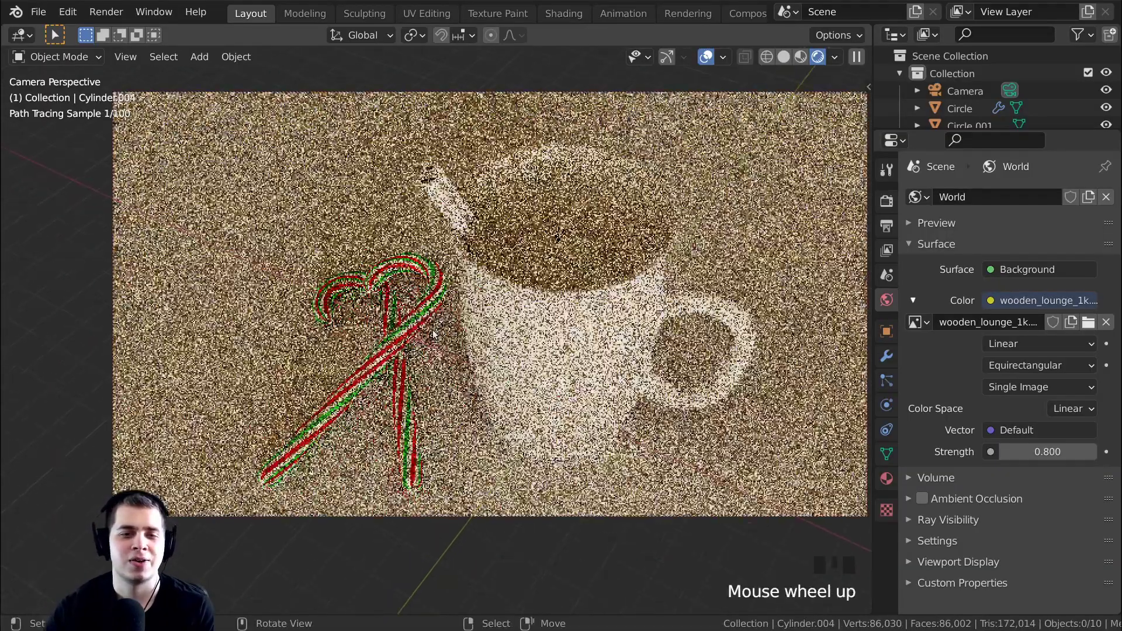
pyautogui.click(431, 330)
pyautogui.scroll(-4, 401, 251)
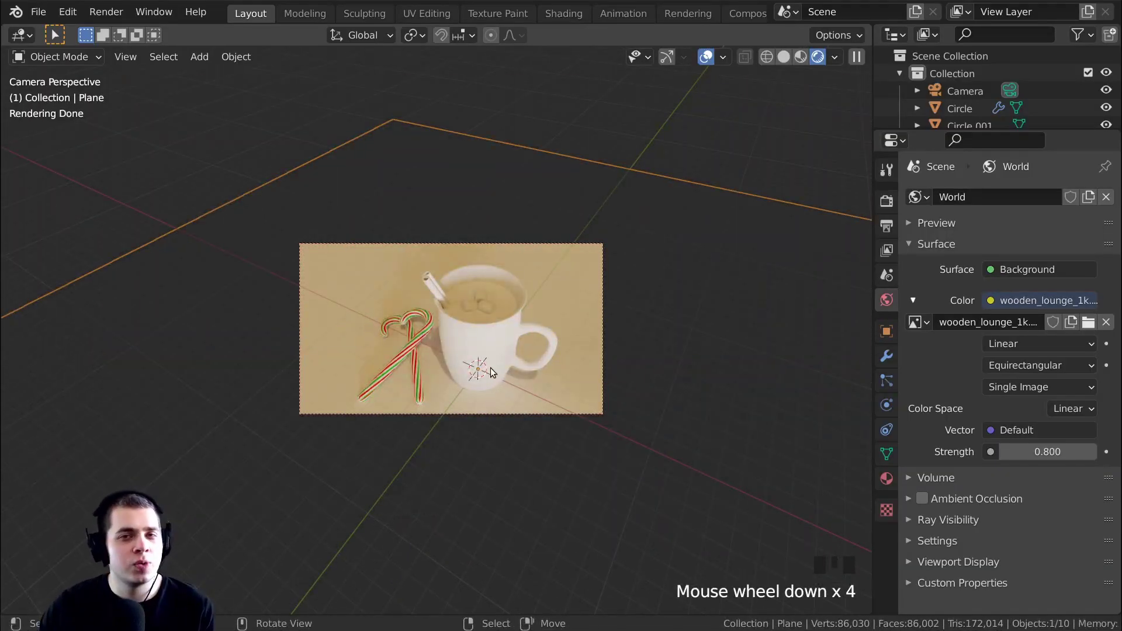
pyautogui.scroll(1, 491, 371)
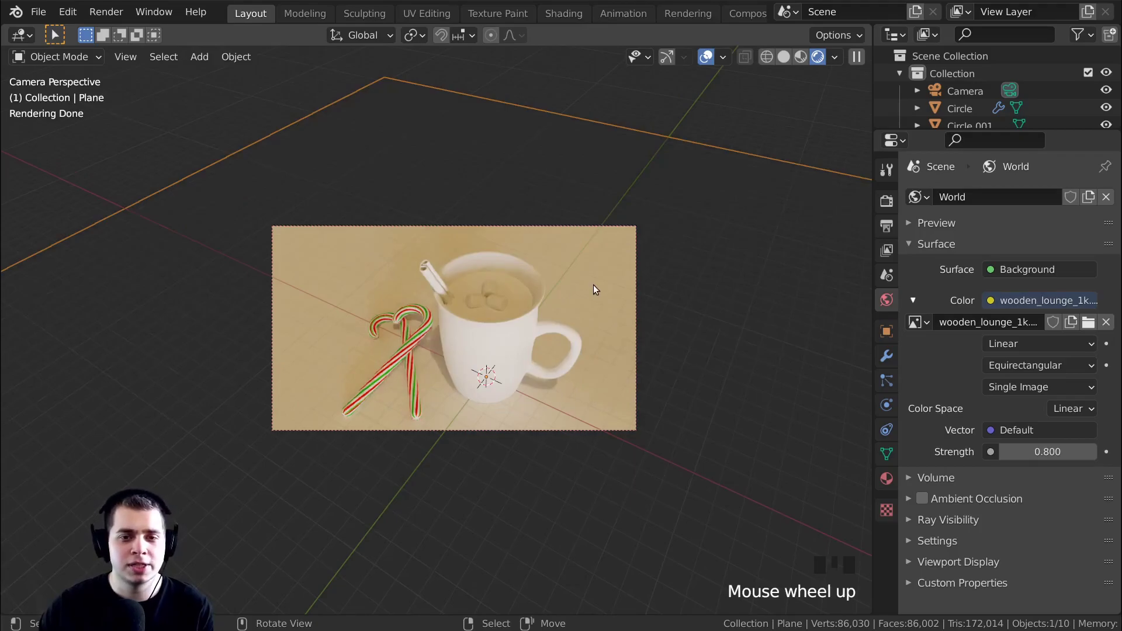
pyautogui.press('Right')
pyautogui.press('g')
pyautogui.rightClick(557, 299)
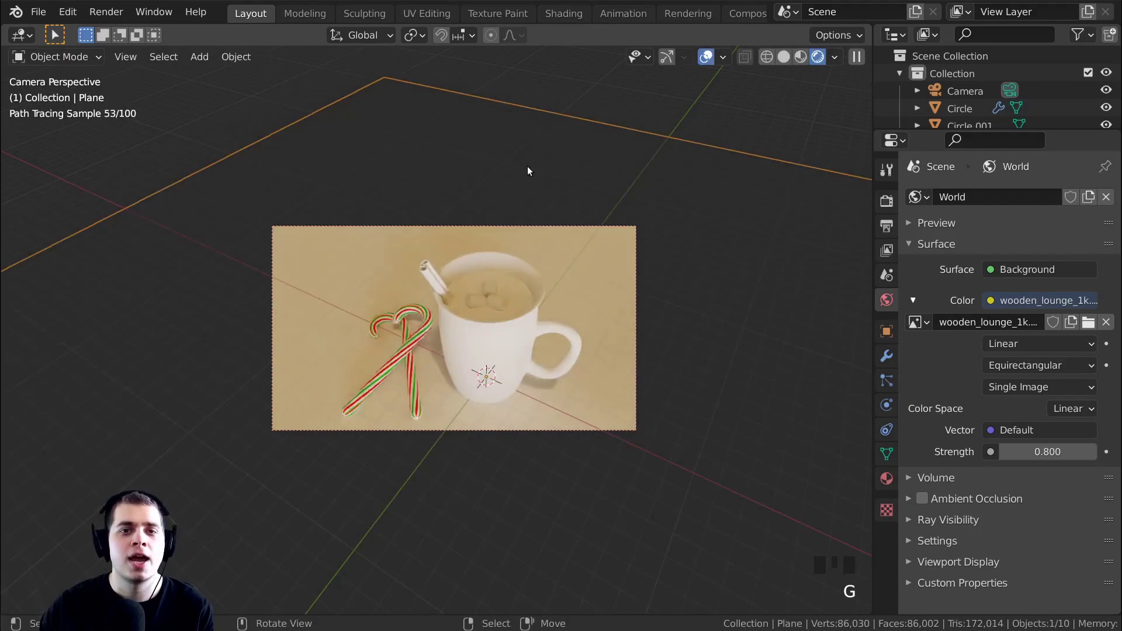
# Open the Shading workspace and create a new material named Wood on the ground plane
pyautogui.click(564, 14)
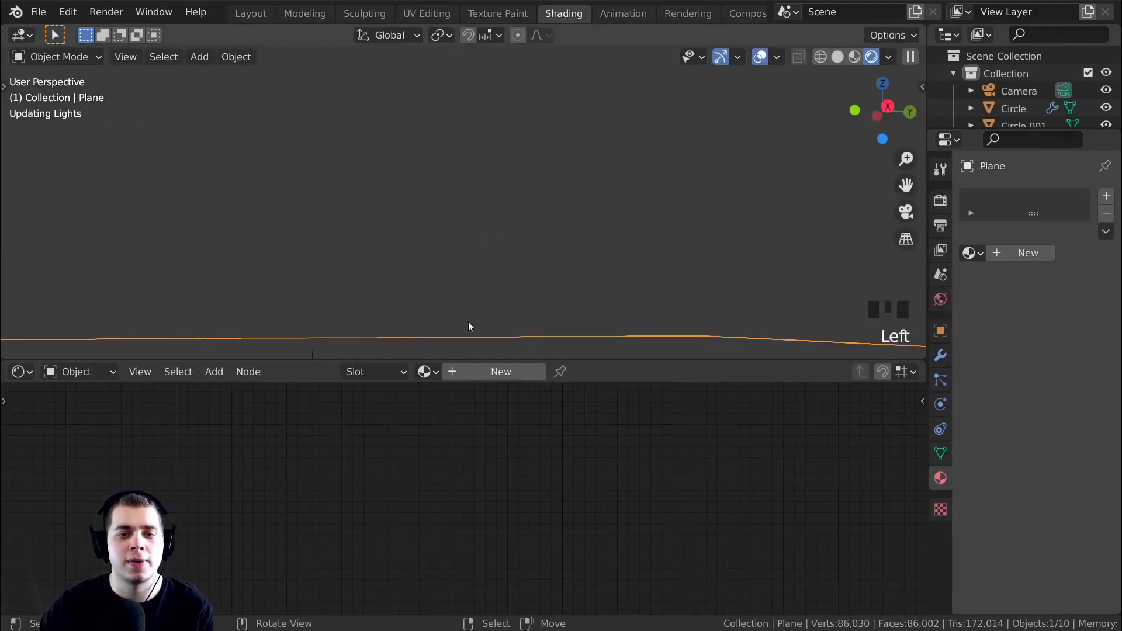
pyautogui.click(497, 372)
pyautogui.click(491, 370)
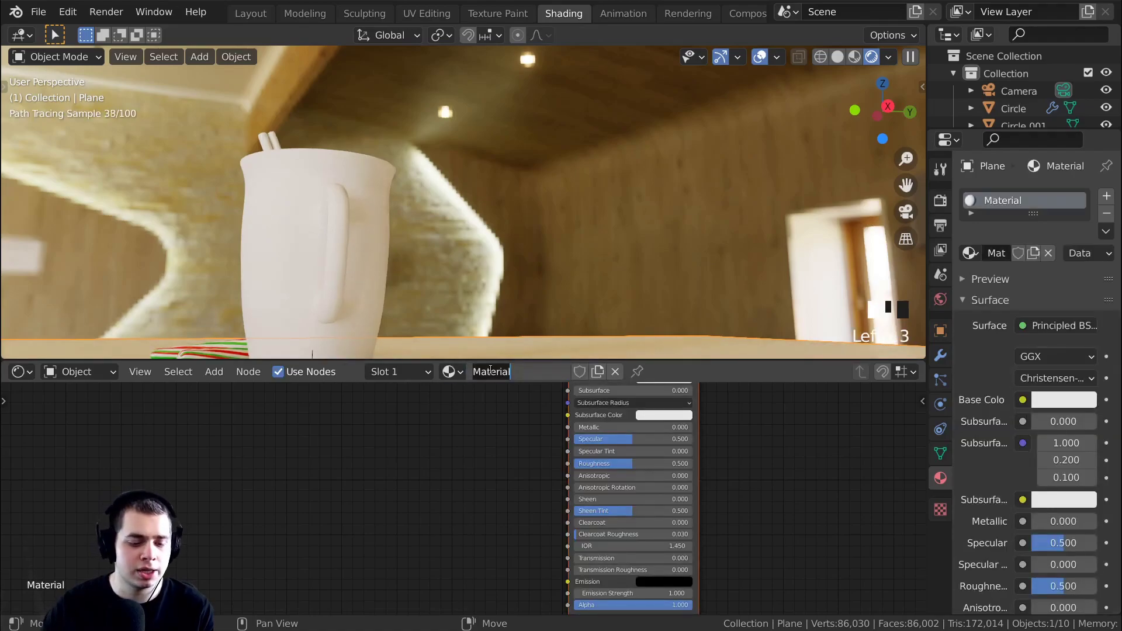
pyautogui.write('Wood')
pyautogui.press('Return')
# Enlarge the node editor area and move the Principled BSDF node away from the Material Output
pyautogui.moveTo(490, 361); pyautogui.dragTo(485, 229)
pyautogui.scroll(-2, 485, 351)
pyautogui.moveTo(581, 313); pyautogui.dragTo(581, 345, button='middle')
pyautogui.moveTo(580, 342); pyautogui.dragTo(498, 315)
pyautogui.moveTo(496, 333); pyautogui.dragTo(509, 349, button='middle')
pyautogui.scroll(1, 509, 348)
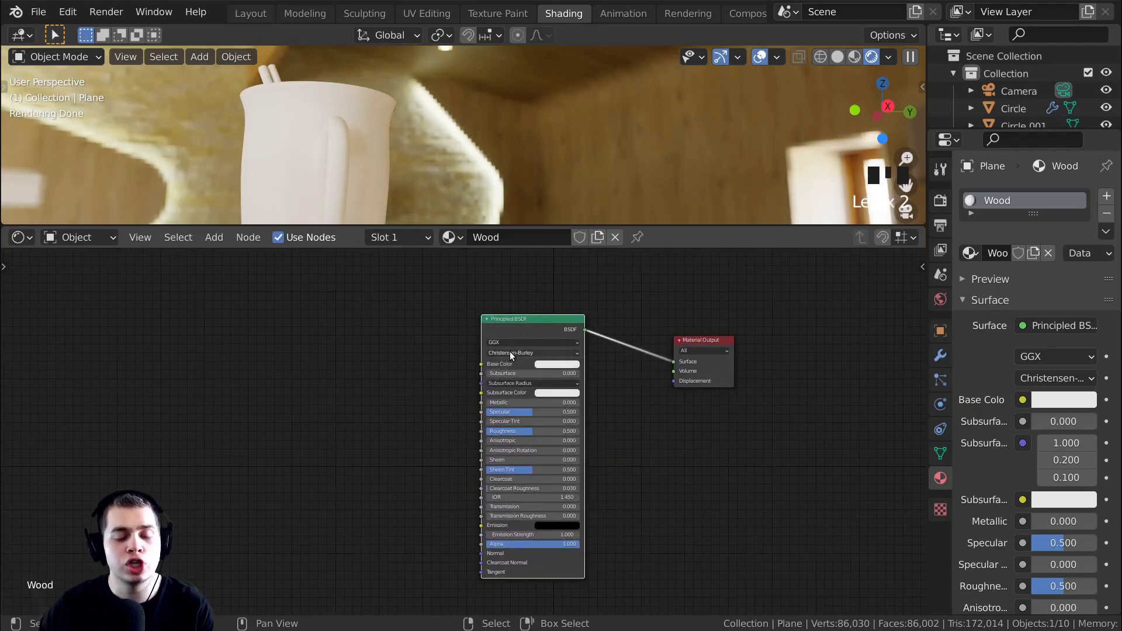
# Load the diffuse, normal and roughness wood_planks_dirt 4k images onto the Principled BSDF with the Principled Texture Setup
pyautogui.hotkey('ctrl', 'shift', 't')
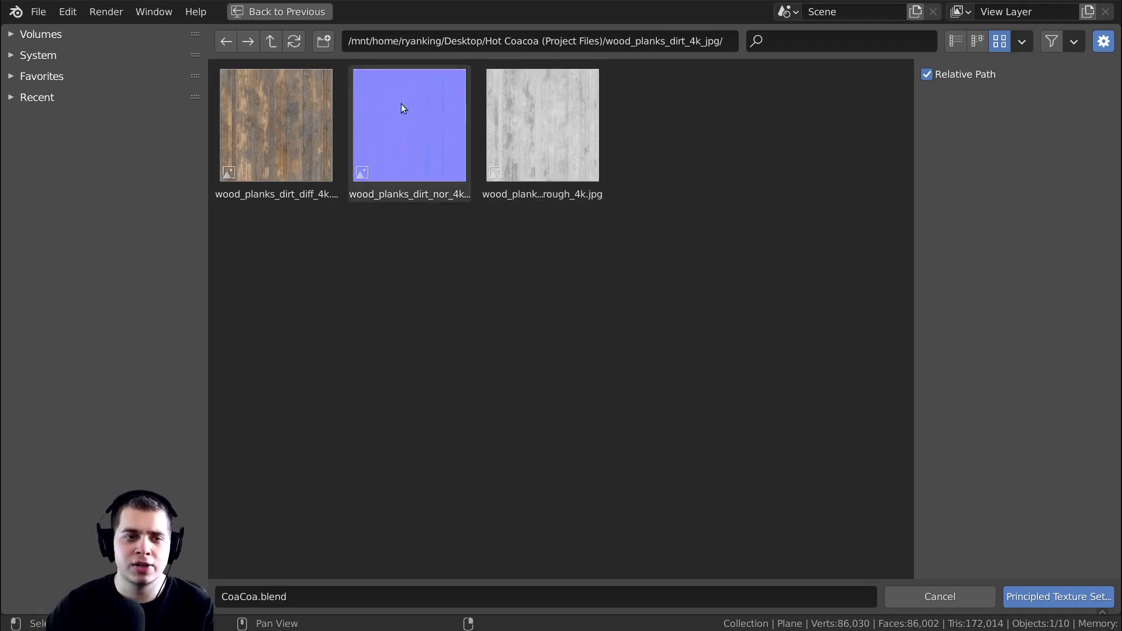
pyautogui.click(311, 126)
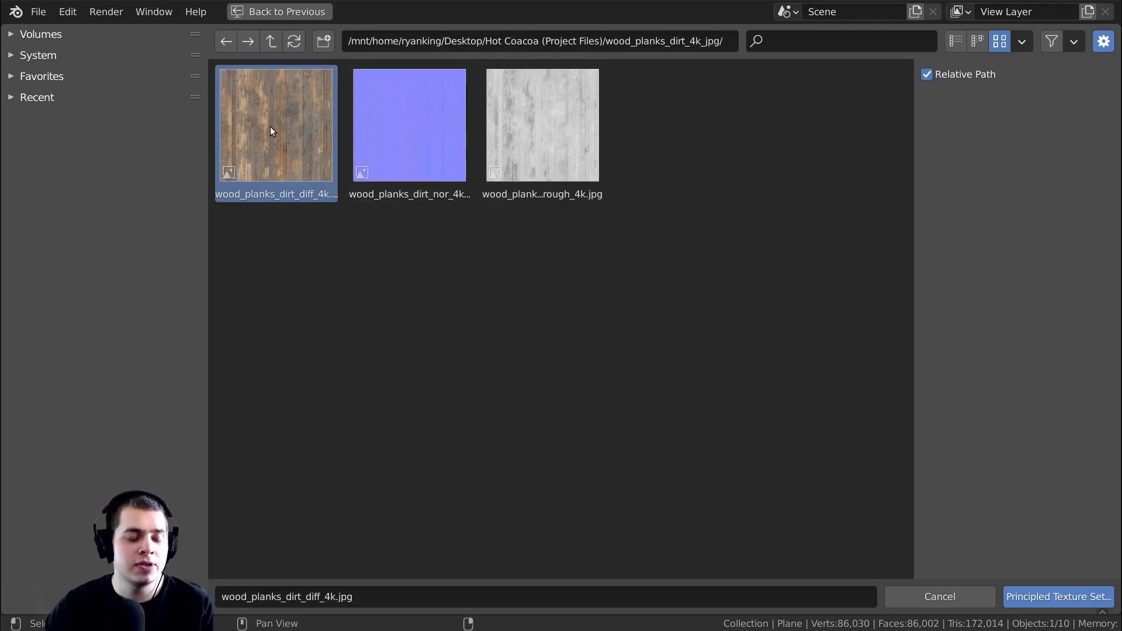
pyautogui.keyDown('shift'); pyautogui.click(413, 130); pyautogui.keyUp('shift')
pyautogui.keyDown('shift'); pyautogui.click(538, 135); pyautogui.keyUp('shift')
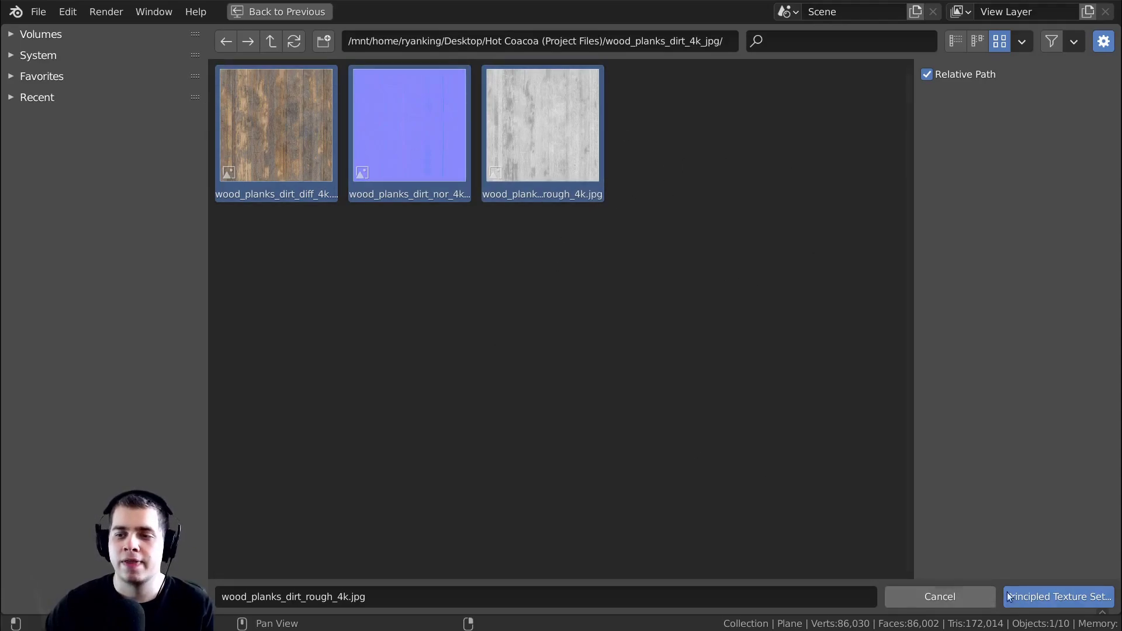
pyautogui.click(1059, 596)
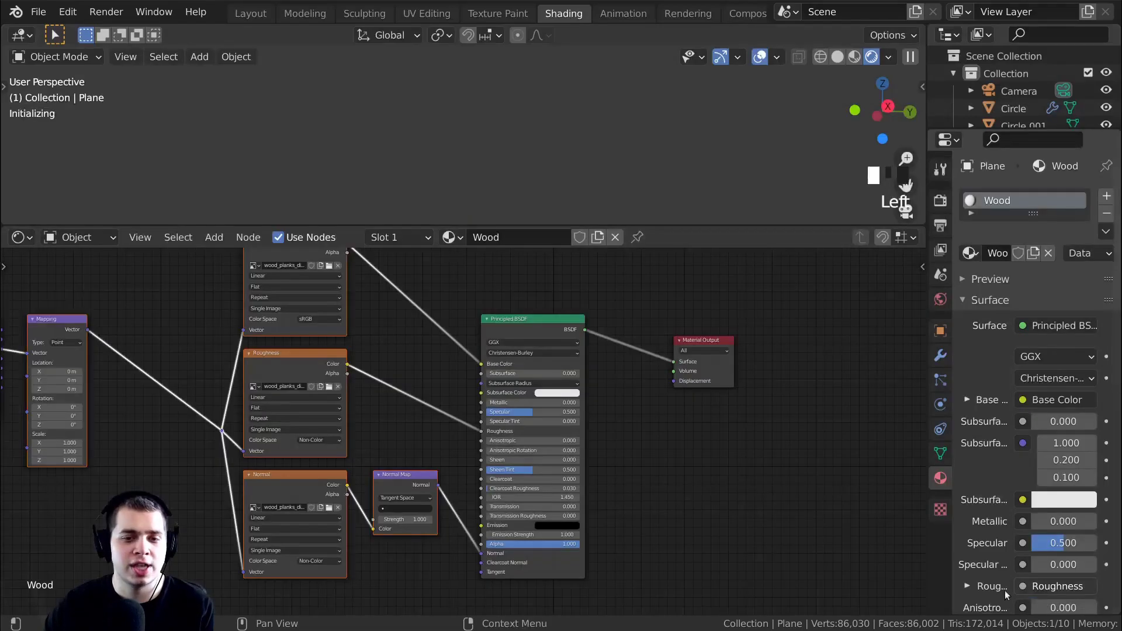
# Move the Mapping frame closer to the Textures frame and the Material Output node closer to the Principled BSDF
pyautogui.scroll(-2, 468, 409)
pyautogui.moveTo(468, 410); pyautogui.dragTo(570, 424, button='middle')
pyautogui.scroll(1, 578, 411)
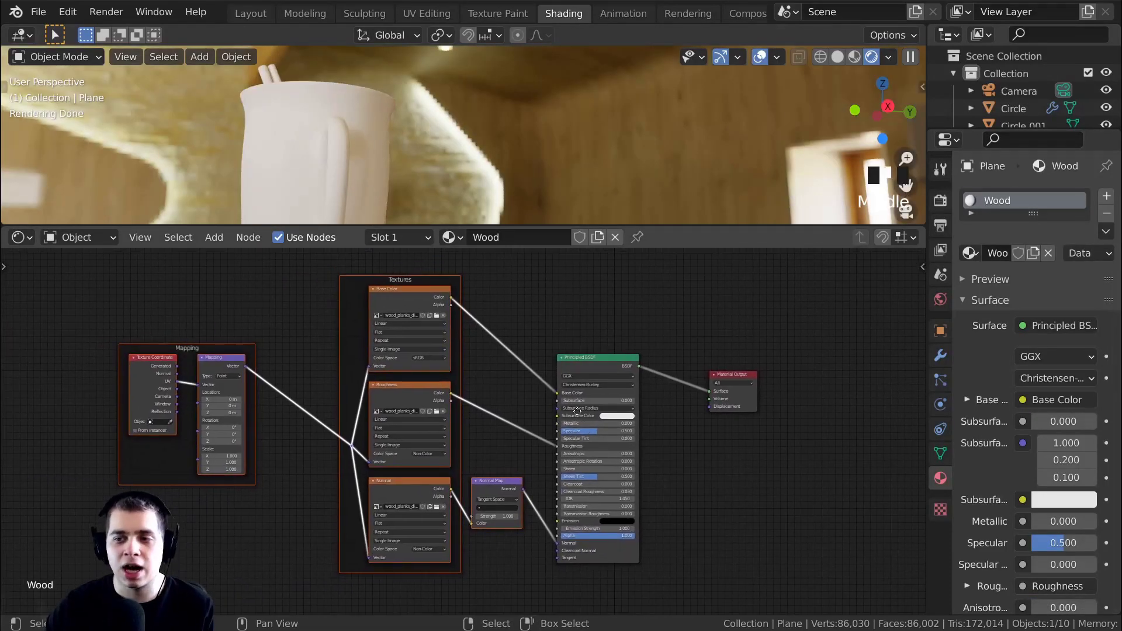
pyautogui.scroll(1, 578, 411)
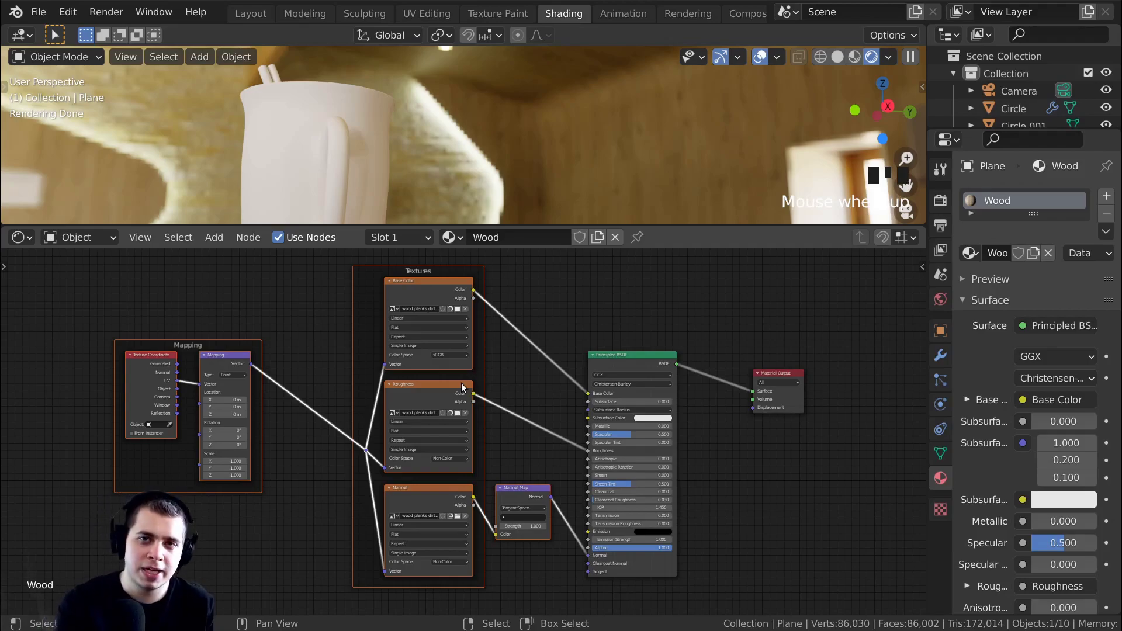
pyautogui.scroll(1, 449, 360)
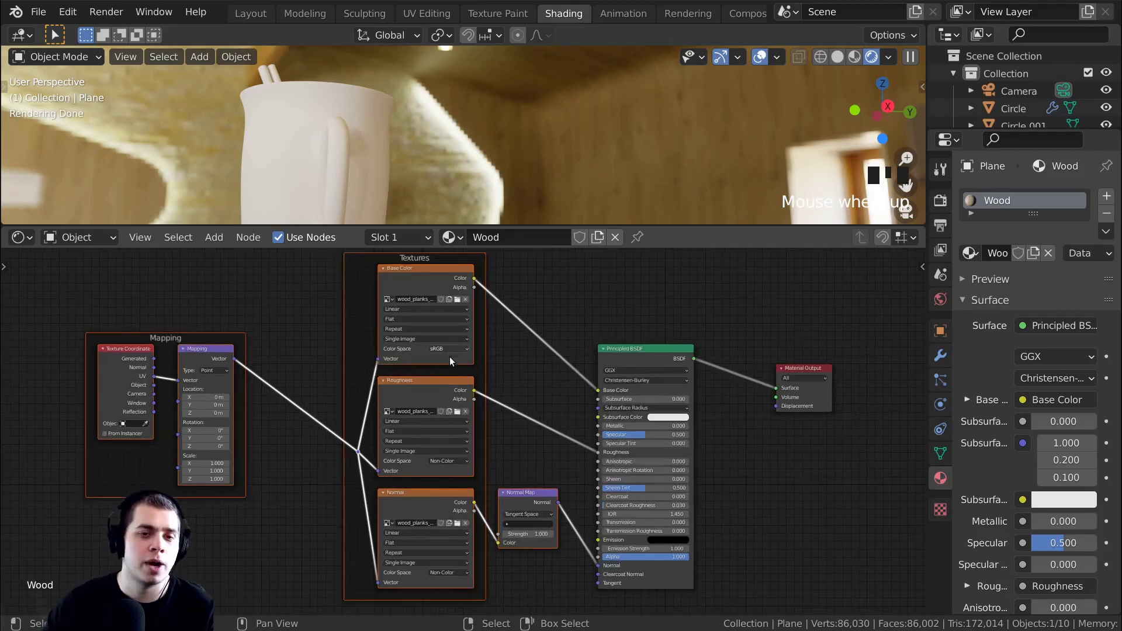
pyautogui.moveTo(353, 312); pyautogui.dragTo(399, 318, button='middle')
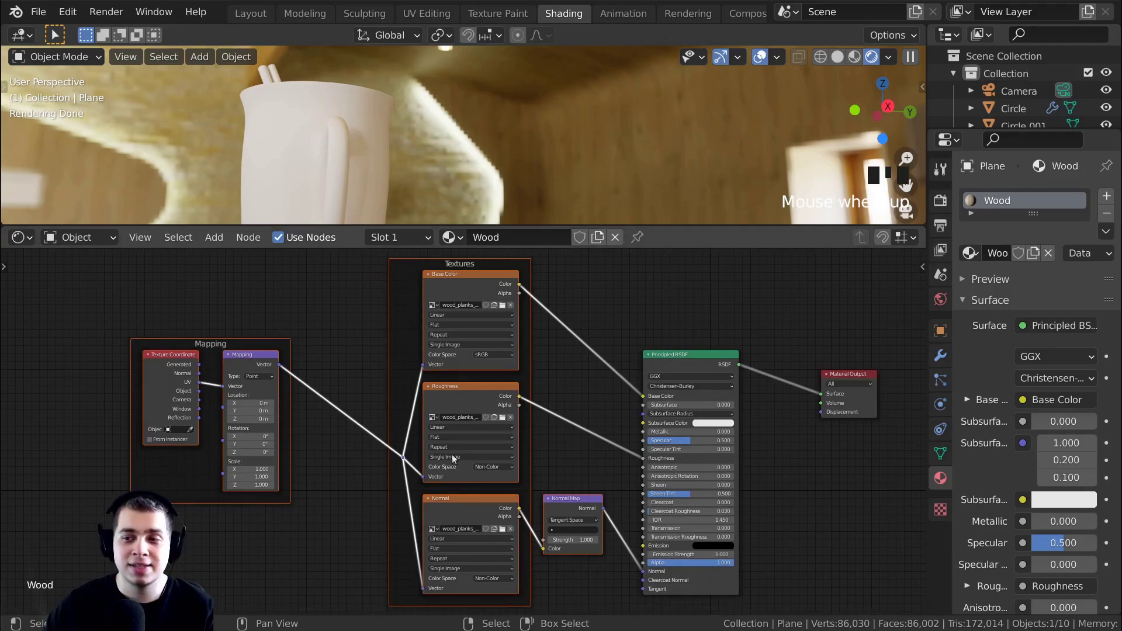
pyautogui.moveTo(165, 475); pyautogui.dragTo(208, 485)
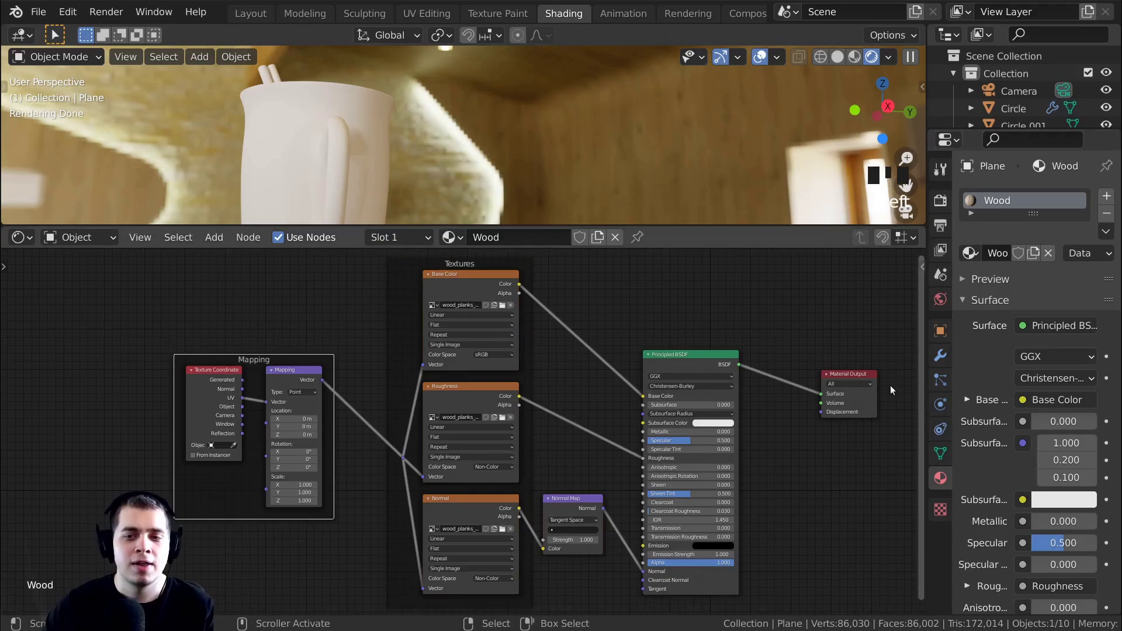
pyautogui.moveTo(861, 373); pyautogui.dragTo(824, 368)
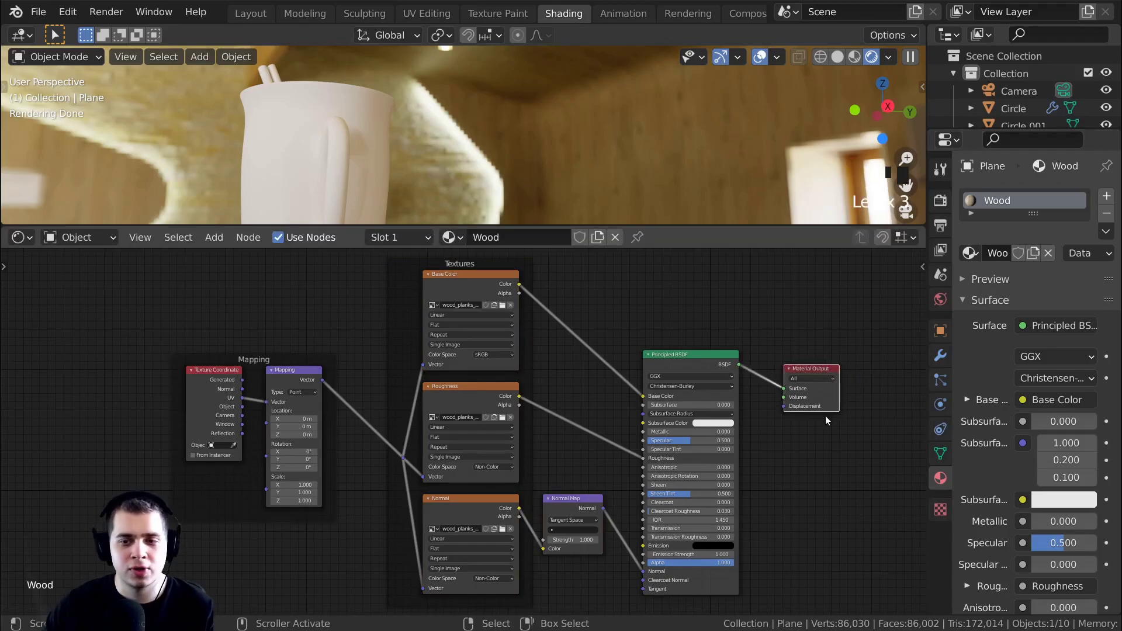
pyautogui.scroll(1, 495, 407)
pyautogui.scroll(-1, 489, 362)
pyautogui.moveTo(484, 359); pyautogui.dragTo(475, 368, button='middle')
pyautogui.moveTo(521, 331); pyautogui.dragTo(514, 338)
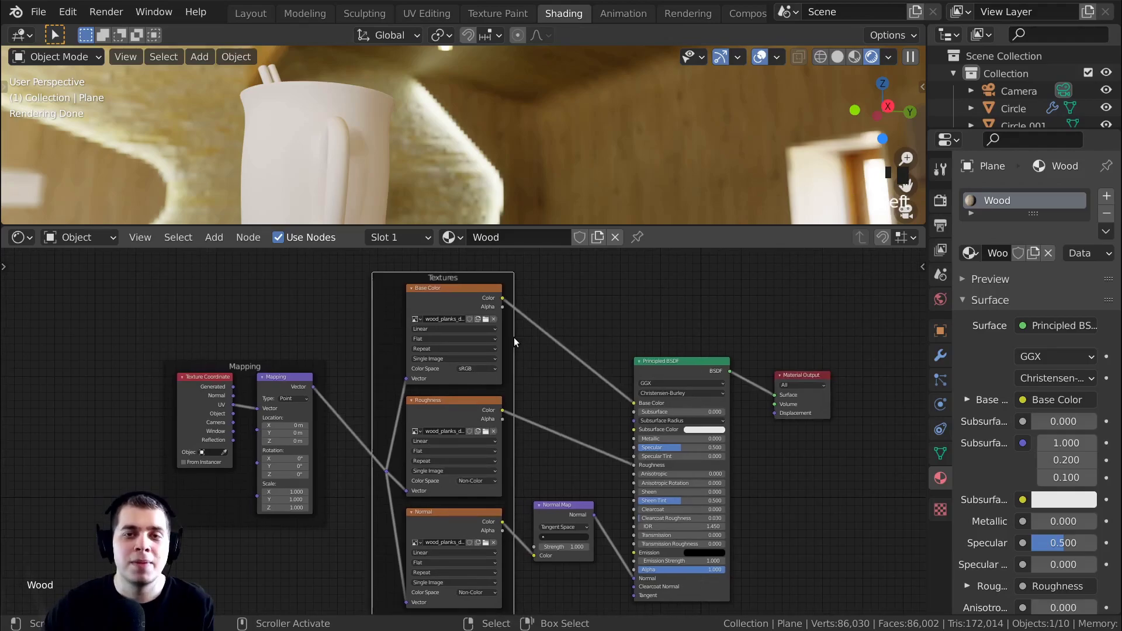
pyautogui.scroll(1, 472, 295)
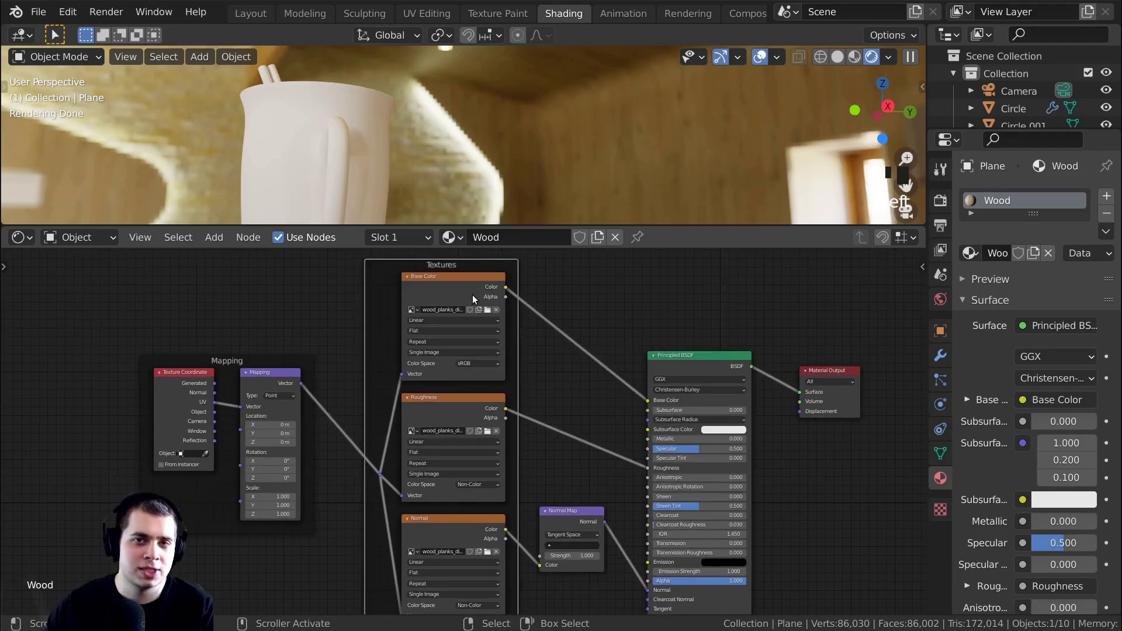
# Return the viewport to the camera view and examine the wood texture on the ground plane
pyautogui.scroll(-1, 464, 296)
pyautogui.scroll(-3, 472, 138)
pyautogui.moveTo(477, 132); pyautogui.dragTo(489, 212, button='middle')
pyautogui.scroll(-3, 488, 154)
pyautogui.keyDown('shift'); pyautogui.moveTo(489, 155); pyautogui.dragTo(485, 124, button='middle'); pyautogui.keyUp('shift')
pyautogui.scroll(3, 485, 124)
pyautogui.keyDown('shift'); pyautogui.moveTo(555, 148); pyautogui.dragTo(591, 81, button='middle'); pyautogui.keyUp('shift')
pyautogui.press('KP_0')
pyautogui.keyDown('shift'); pyautogui.scroll(-2, 578, 111); pyautogui.keyUp('shift')
pyautogui.scroll(-3, 671, 114)
pyautogui.keyDown('shift'); pyautogui.moveTo(671, 114); pyautogui.dragTo(658, 132, button='middle'); pyautogui.keyUp('shift')
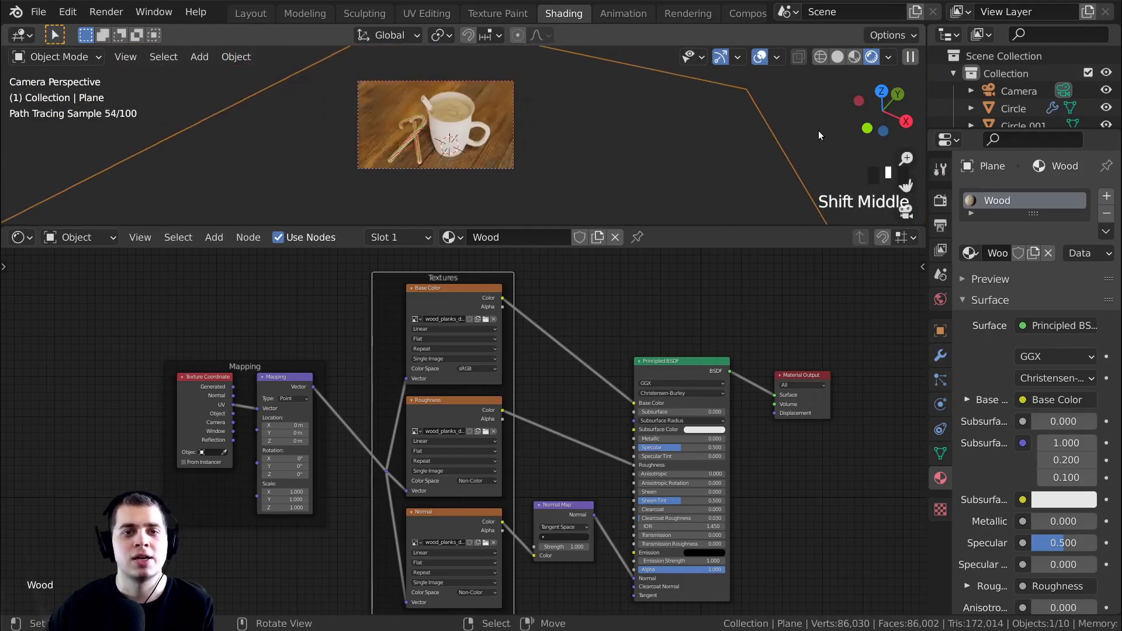
# Scale the ground plane down so the wood planks look smaller within the camera frame
pyautogui.press('s')
pyautogui.click(690, 138)
pyautogui.press('g')
pyautogui.press('x')
pyautogui.press('g')
pyautogui.press('y')
pyautogui.click(682, 112)
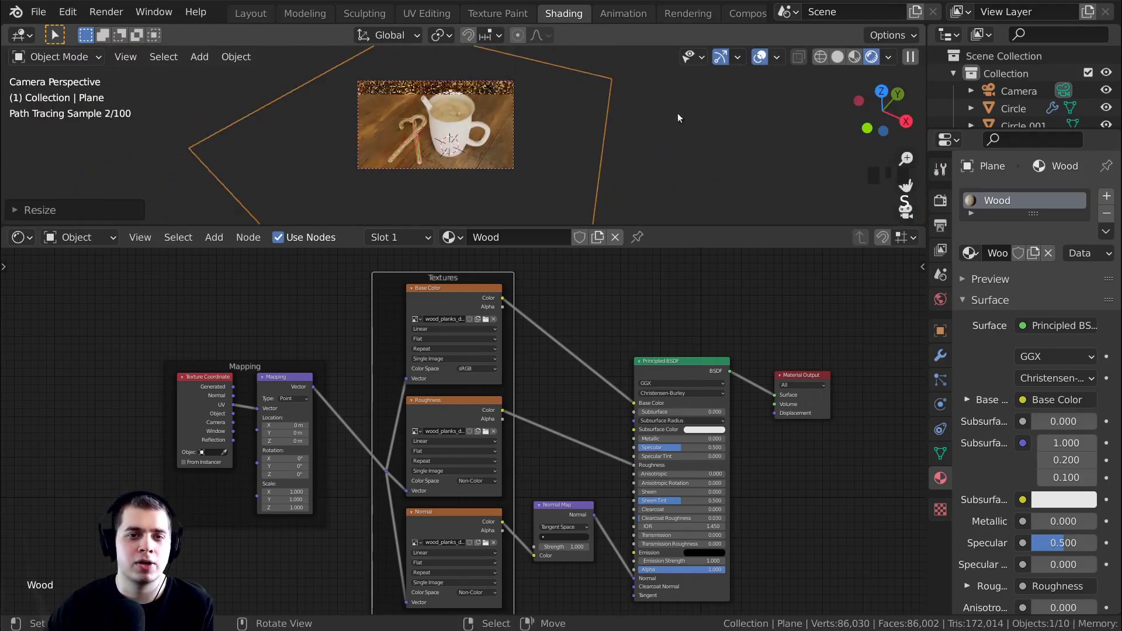
# Display the scene in Material Preview in the Layout workspace and readjust the scale of the ground plane
pyautogui.keyDown('shift'); pyautogui.scroll(2, 643, 116); pyautogui.keyUp('shift')
pyautogui.press('z')
pyautogui.click(581, 247)
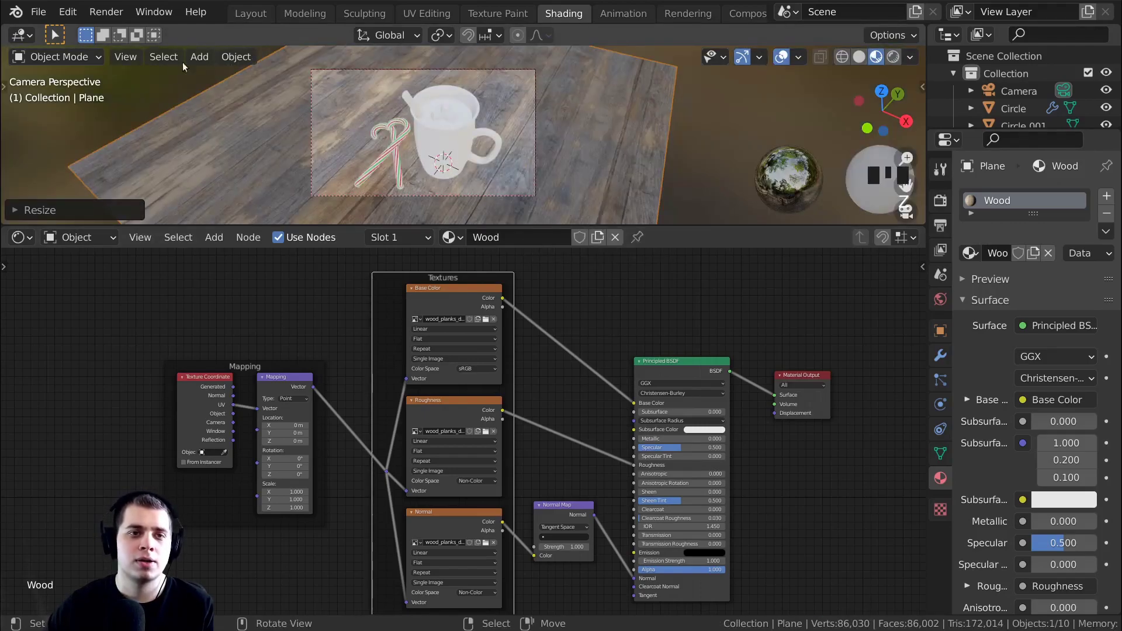
pyautogui.click(250, 12)
pyautogui.press('z')
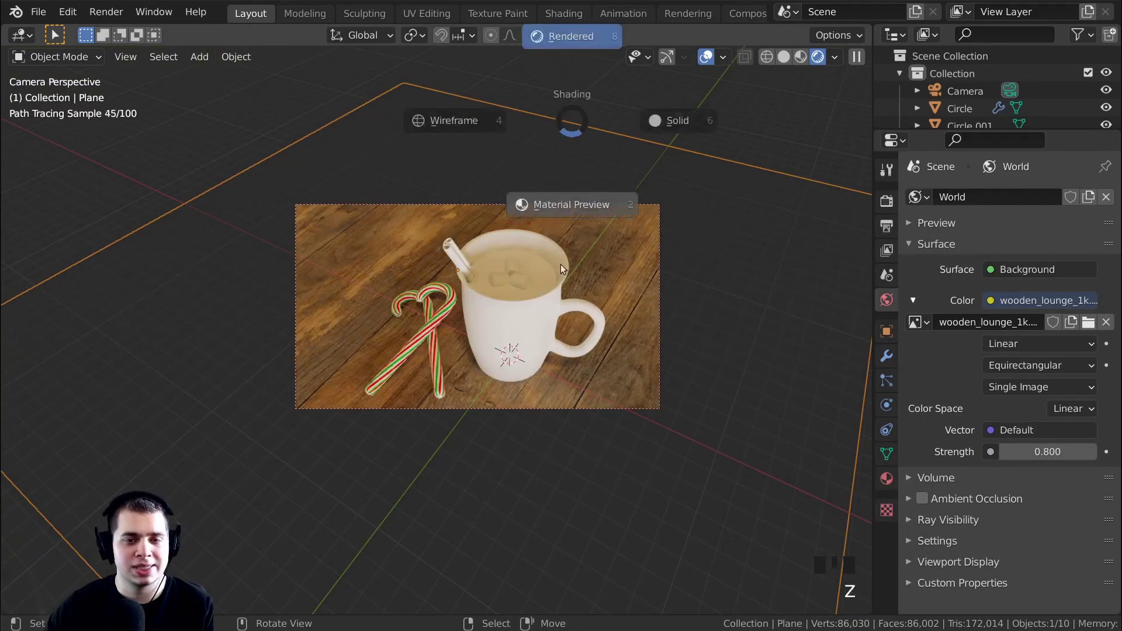
pyautogui.click(561, 245)
pyautogui.keyDown('shift'); pyautogui.moveTo(544, 165); pyautogui.dragTo(495, 405, button='middle'); pyautogui.keyUp('shift')
pyautogui.scroll(3, 734, 405)
pyautogui.press('s')
pyautogui.click(731, 371)
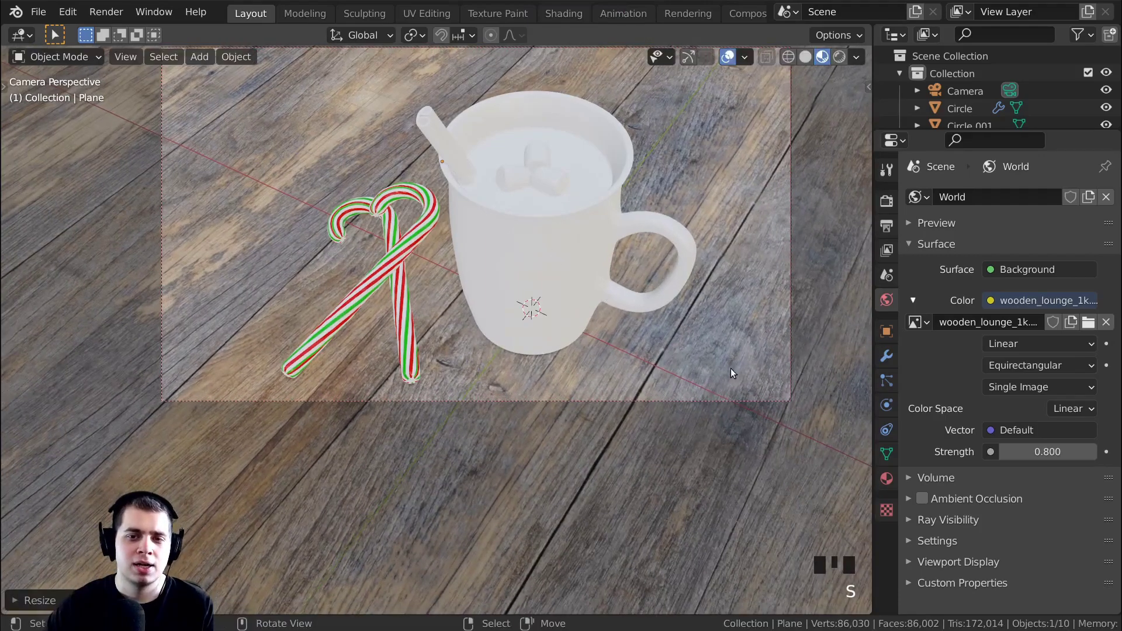
# Rotate the ground plane about the global Z axis to change the plank direction and fine-tune its scale
pyautogui.scroll(-5, 731, 375)
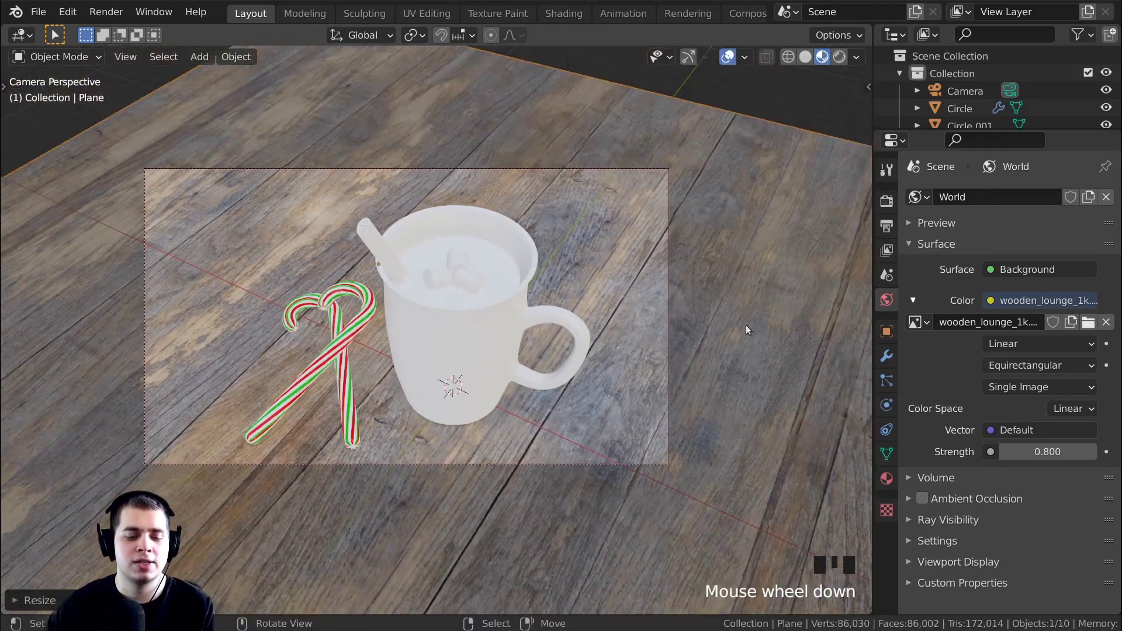
pyautogui.press('r')
pyautogui.rightClick(779, 271)
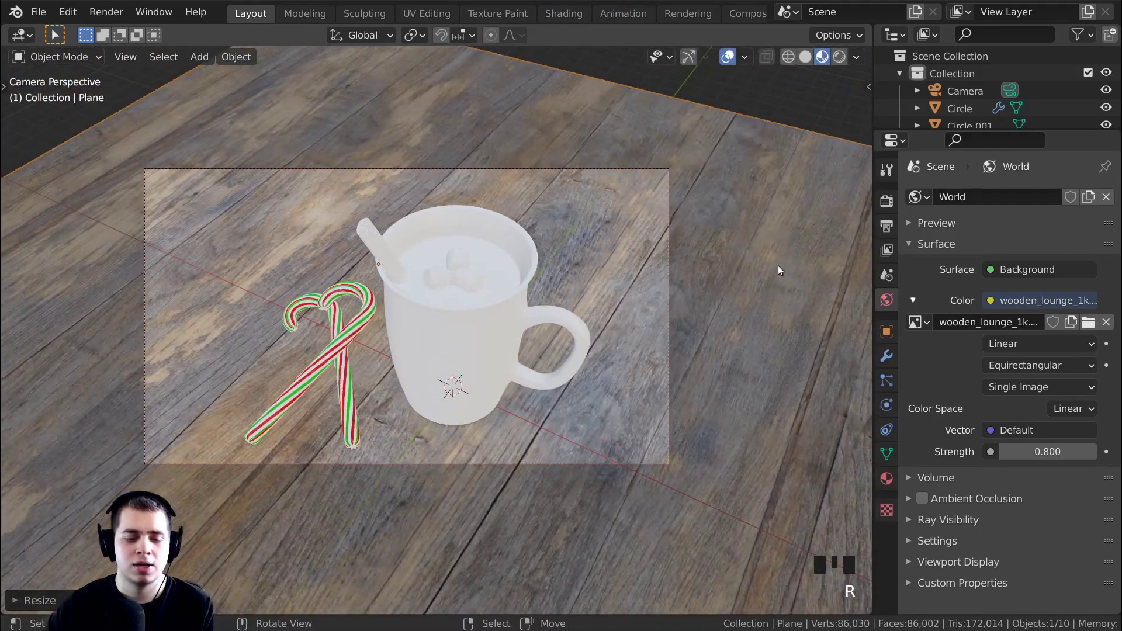
pyautogui.press('r')
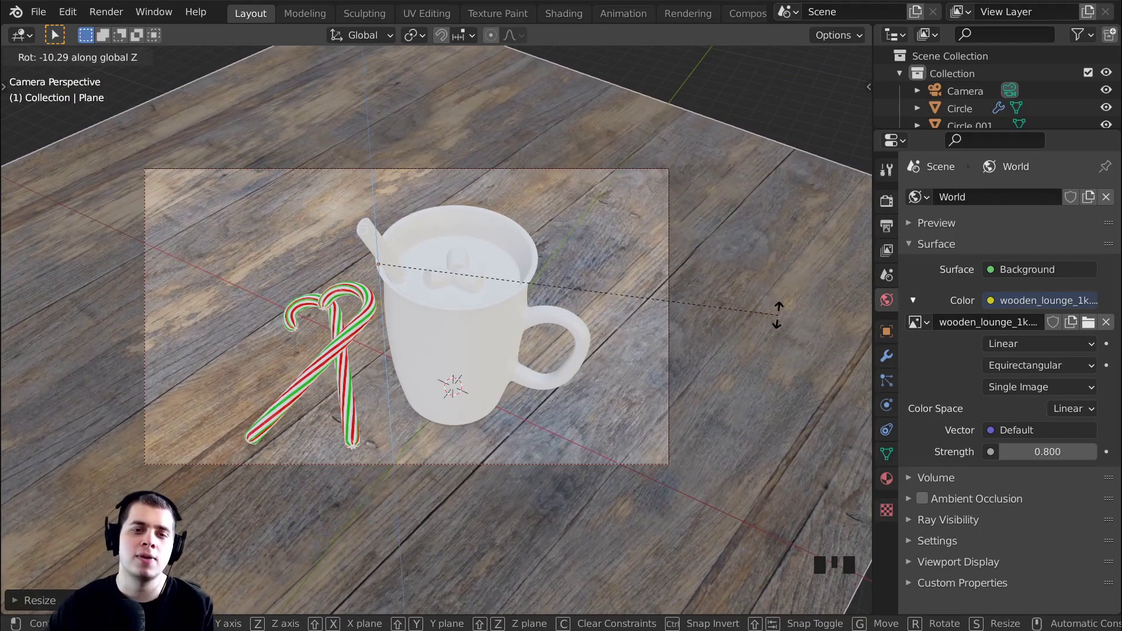
pyautogui.press('s')
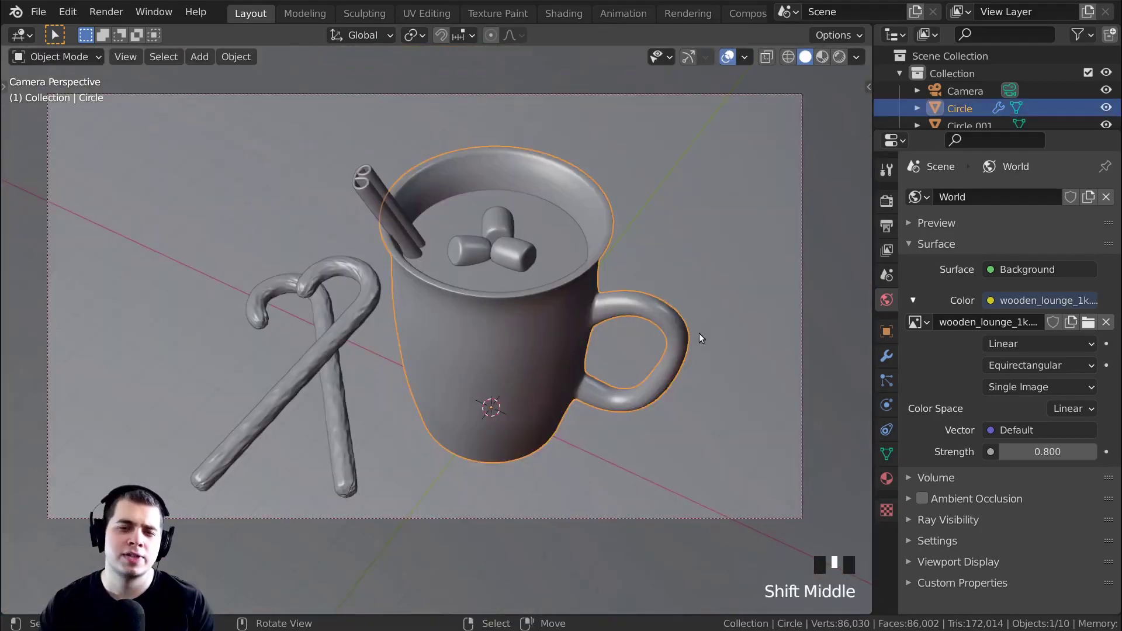
# Enter Edit Mode on the mug and select the face loops around its top rim
pyautogui.moveTo(699, 333); pyautogui.dragTo(706, 276, button='middle')
pyautogui.scroll(3, 660, 235)
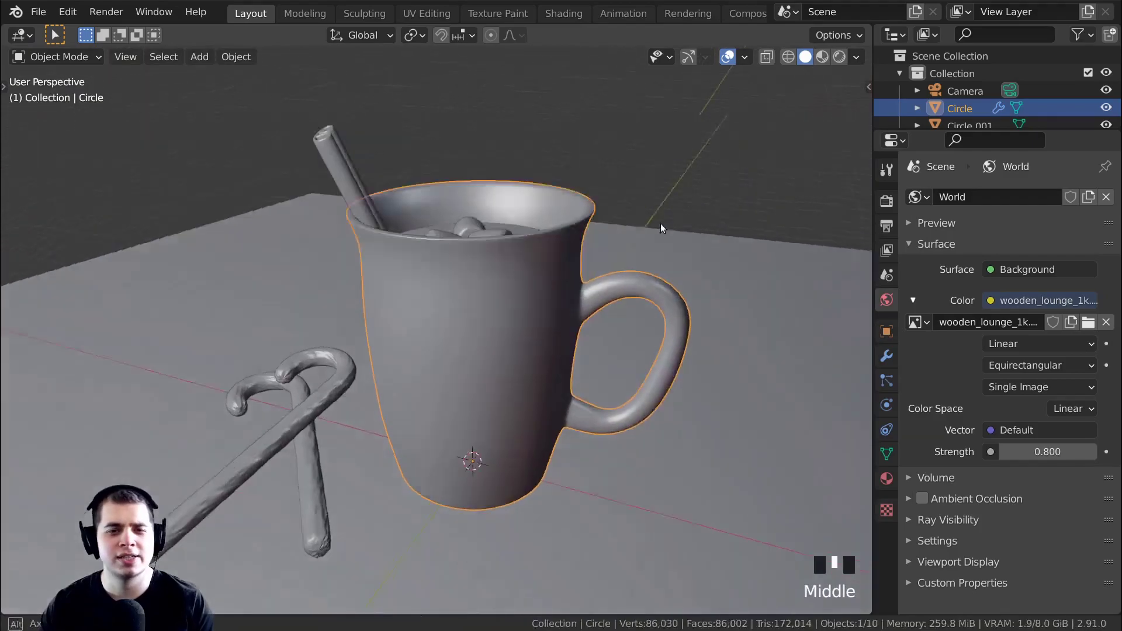
pyautogui.keyDown('shift'); pyautogui.moveTo(579, 236); pyautogui.dragTo(587, 265, button='middle'); pyautogui.keyUp('shift')
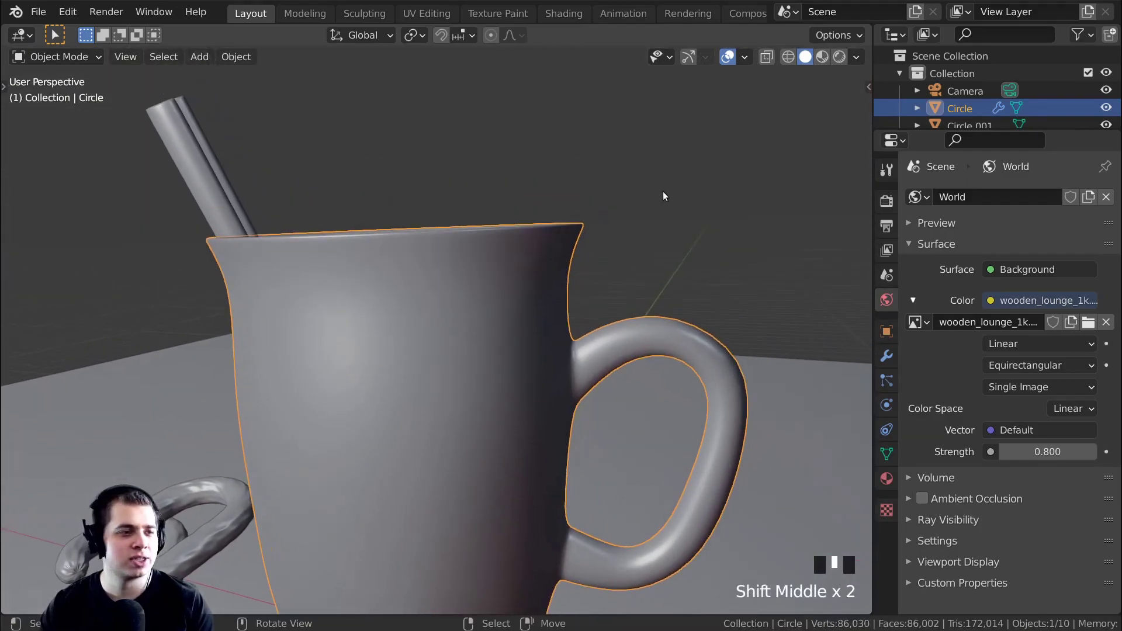
pyautogui.scroll(2, 719, 146)
pyautogui.press('Tab')
pyautogui.moveTo(741, 138); pyautogui.dragTo(590, 275, button='middle')
pyautogui.keyDown('alt'); pyautogui.keyDown('shift'); pyautogui.rightClick(618, 356); pyautogui.keyUp('shift'); pyautogui.keyUp('alt')
pyautogui.scroll(1, 590, 234)
pyautogui.scroll(-4, 613, 204)
# Scale the selected rim loops slightly inward to reduce the mug's flare, comparing the shape in Object Mode
pyautogui.press('s')
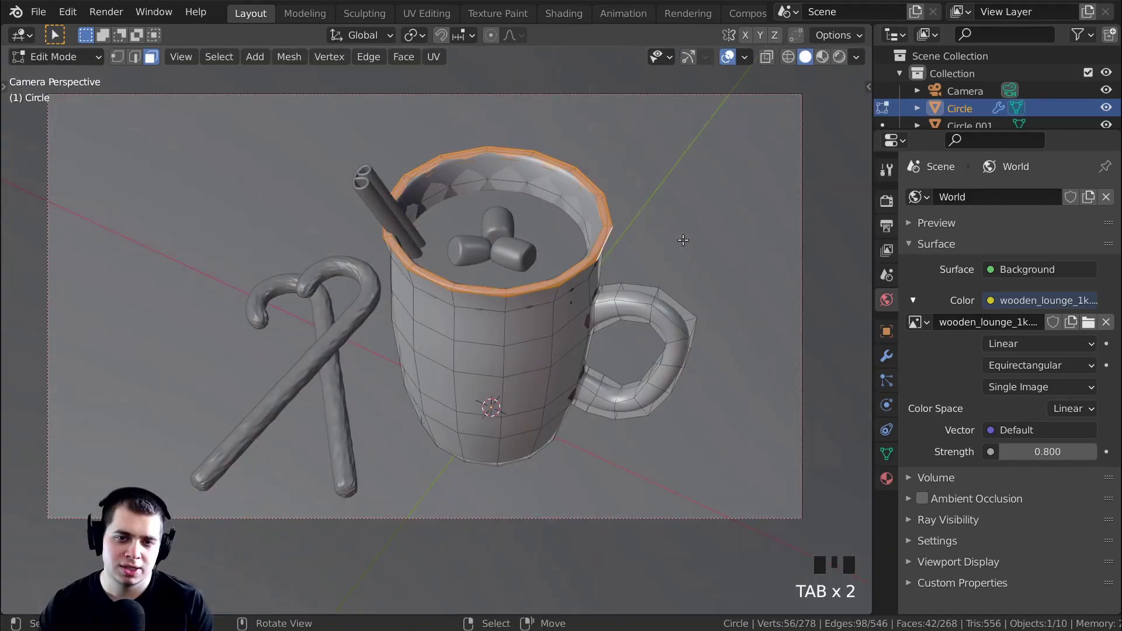
pyautogui.press('s')
pyautogui.click(688, 240)
pyautogui.press('Tab')
pyautogui.press('Tab')
pyautogui.press('Tab')
pyautogui.press('s')
pyautogui.press('Tab')
pyautogui.press('s')
pyautogui.press('Tab')
# Move the cinnamon sticks slightly inward to rest against the mug's narrowed rim, deselect everything, and save the file
pyautogui.scroll(3, 413, 222)
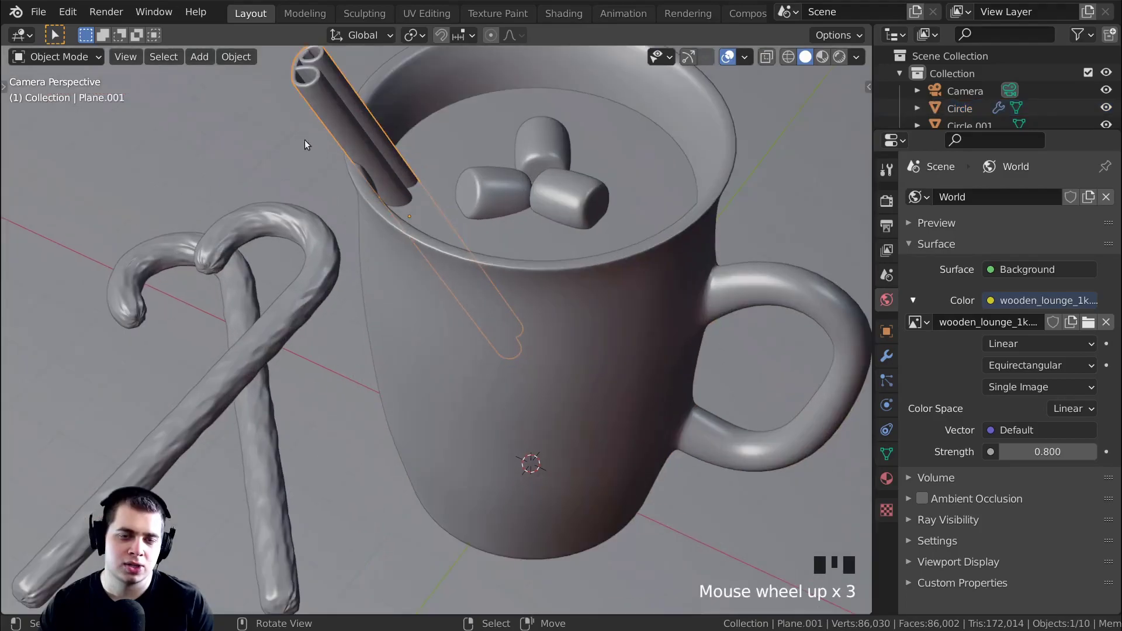
pyautogui.click(356, 272)
pyautogui.scroll(1, 356, 273)
pyautogui.press('g')
pyautogui.click(415, 270)
pyautogui.hotkey('alt', 'a')
pyautogui.scroll(-8, 416, 271)
pyautogui.keyDown('shift'); pyautogui.moveTo(582, 327); pyautogui.dragTo(563, 373, button='middle'); pyautogui.keyUp('shift')
pyautogui.hotkey('ctrl', 's')
# Try shifting the cinnamon sticks within the hot chocolate and undo the move
pyautogui.scroll(1, 573, 352)
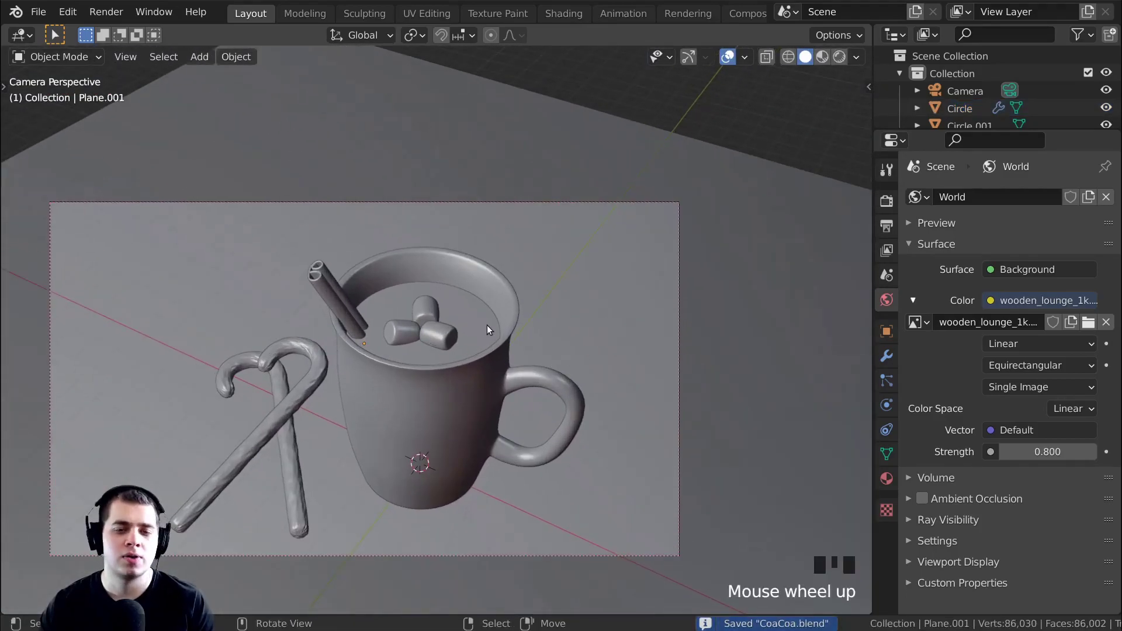
pyautogui.scroll(5, 487, 325)
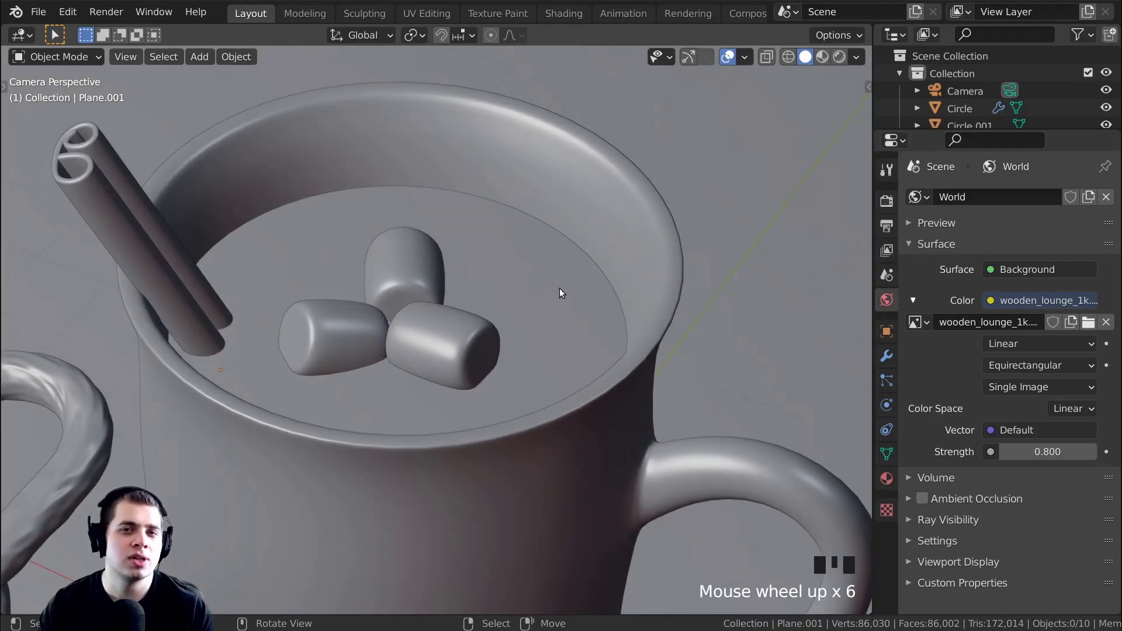
pyautogui.rightClick(560, 281)
pyautogui.scroll(2, 526, 234)
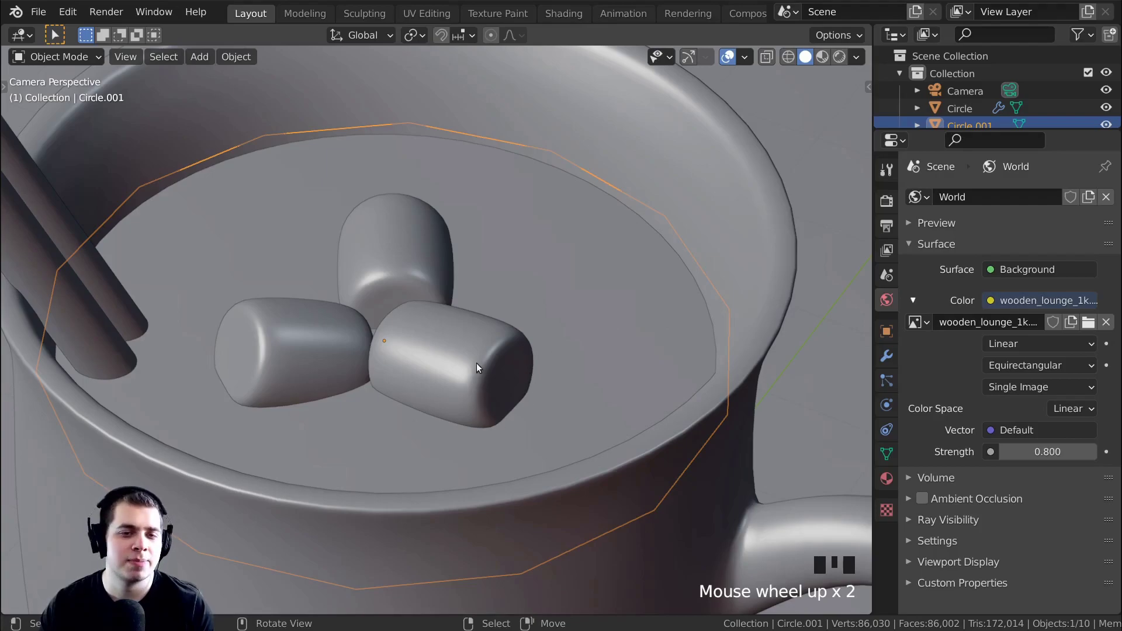
pyautogui.moveTo(100, 335); pyautogui.dragTo(170, 354, button='right')
pyautogui.hotkey('ctrl', 'z')
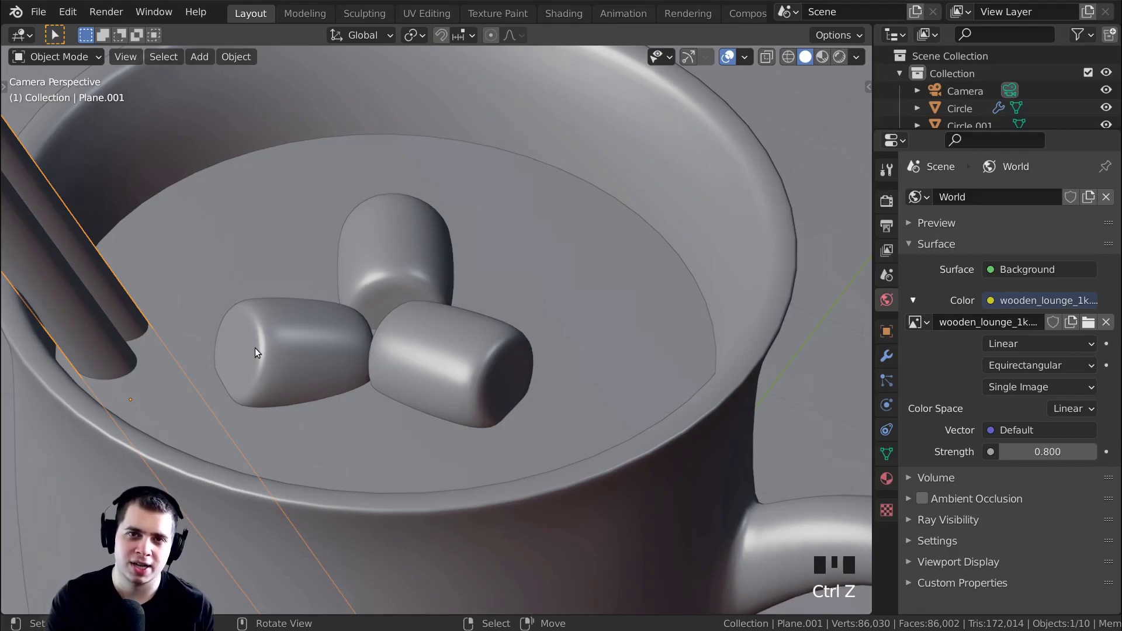
pyautogui.keyDown('shift'); pyautogui.moveTo(663, 436); pyautogui.dragTo(482, 334, button='middle'); pyautogui.keyUp('shift')
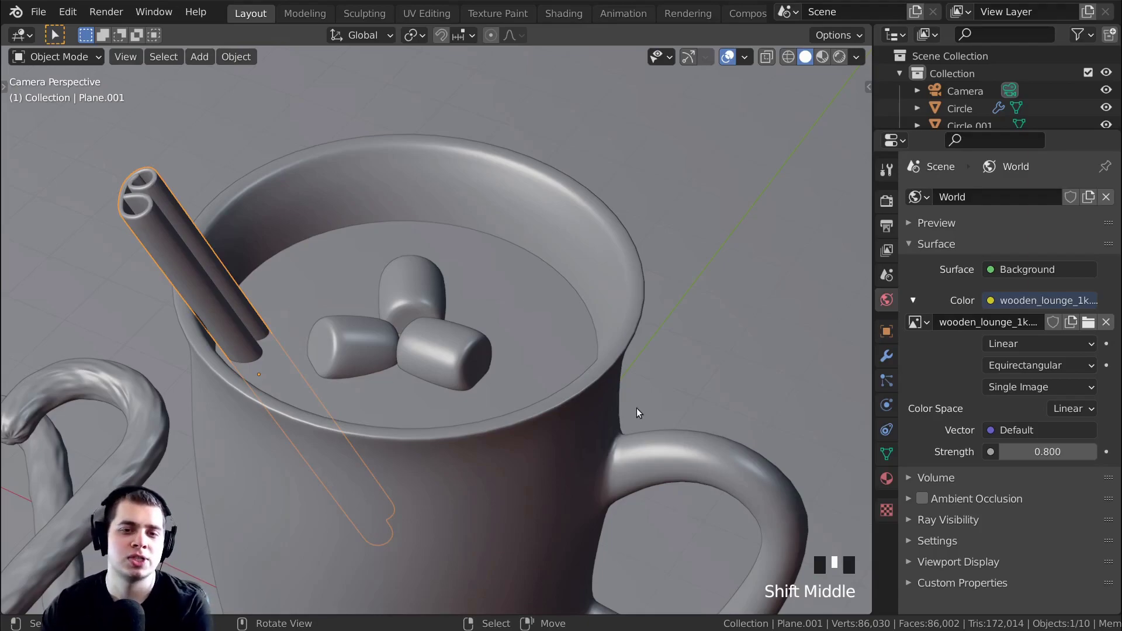
# Add a Subdivision Surface modifier to the hot chocolate surface with viewport and render levels of 6
pyautogui.scroll(2, 415, 384)
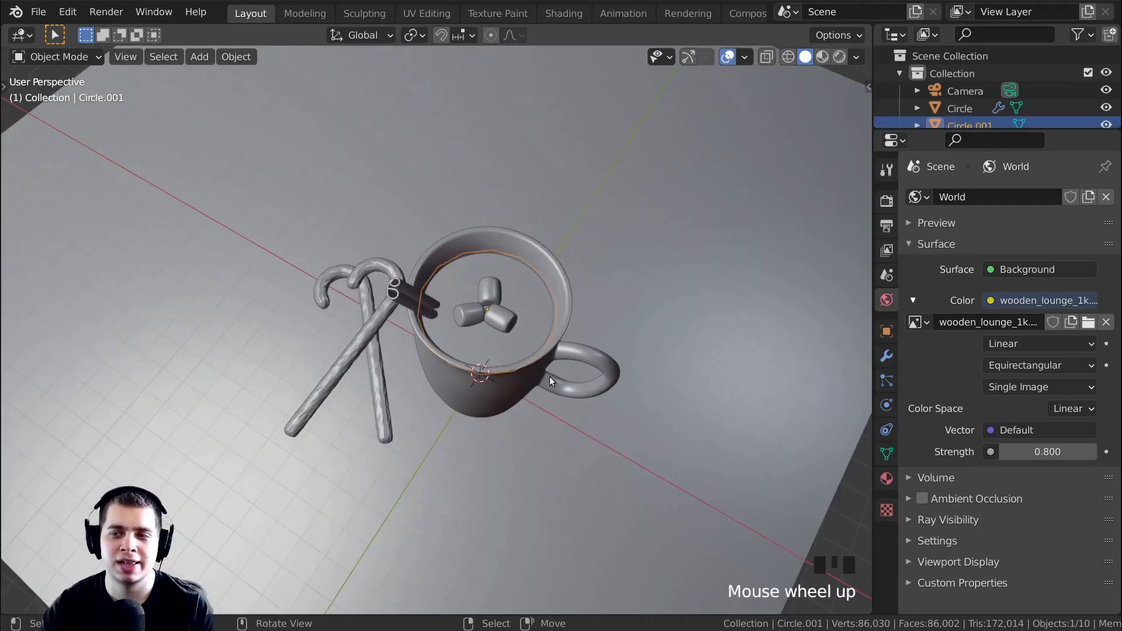
pyautogui.scroll(2, 531, 289)
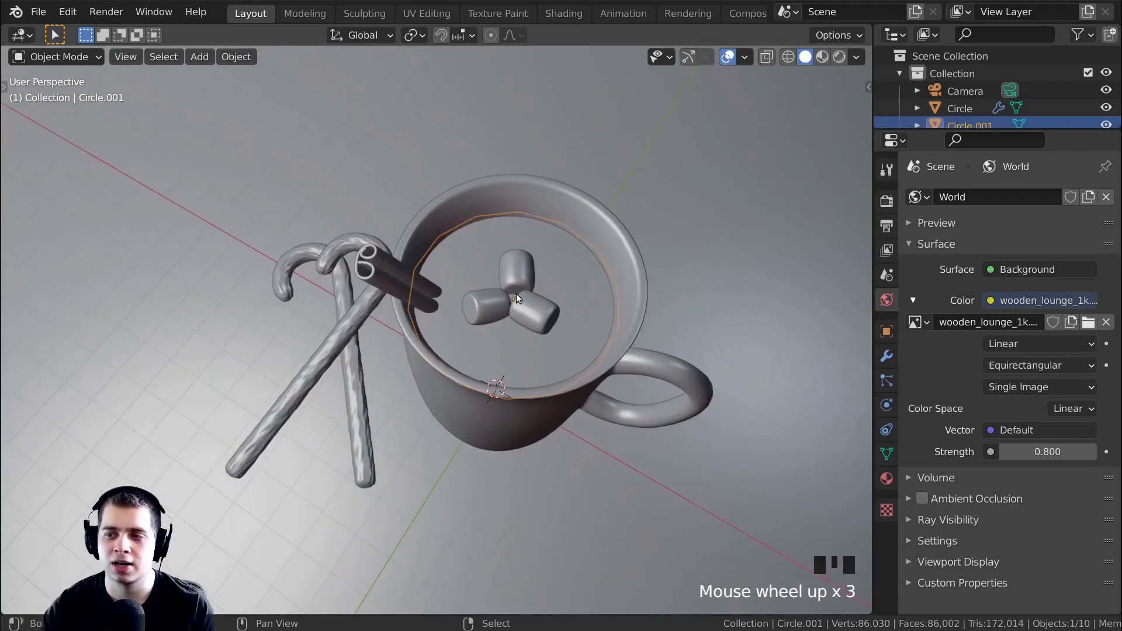
pyautogui.scroll(2, 546, 328)
pyautogui.keyDown('shift'); pyautogui.moveTo(546, 328); pyautogui.dragTo(675, 362, button='middle'); pyautogui.keyUp('shift')
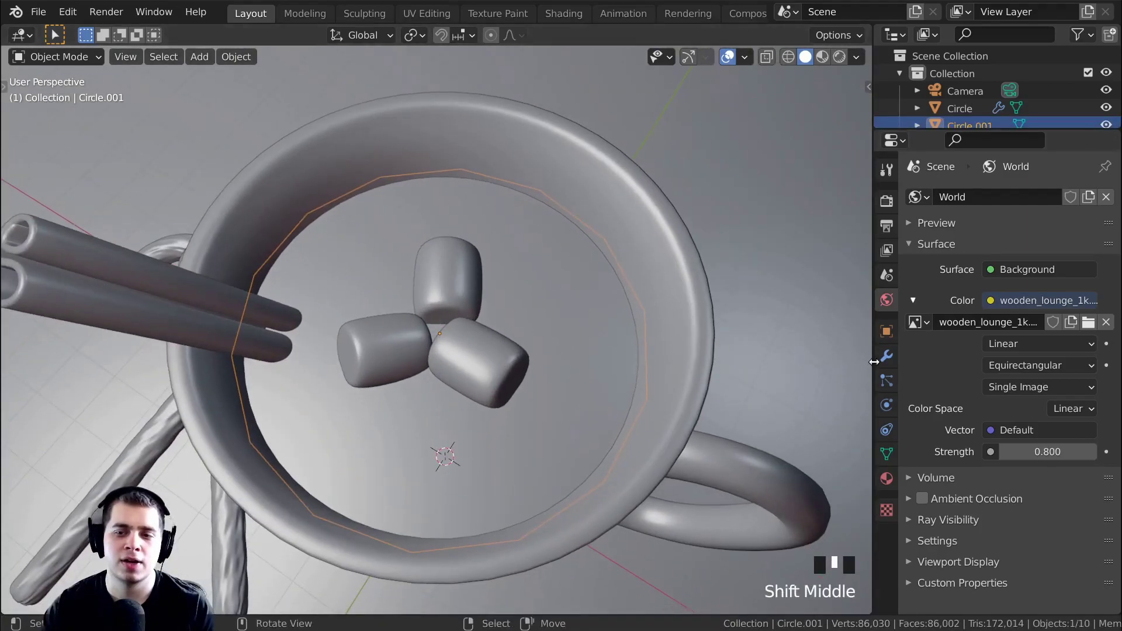
pyautogui.click(890, 356)
pyautogui.click(950, 198)
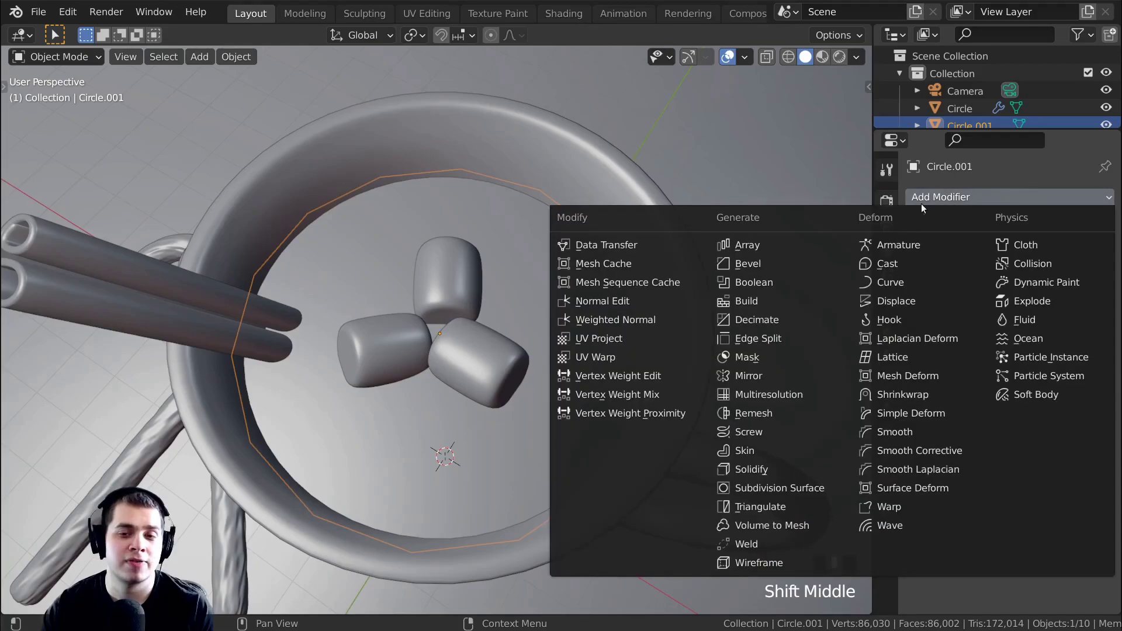
pyautogui.click(774, 488)
pyautogui.moveTo(1010, 273); pyautogui.dragTo(1087, 273)
pyautogui.moveTo(1007, 290); pyautogui.dragTo(1087, 290)
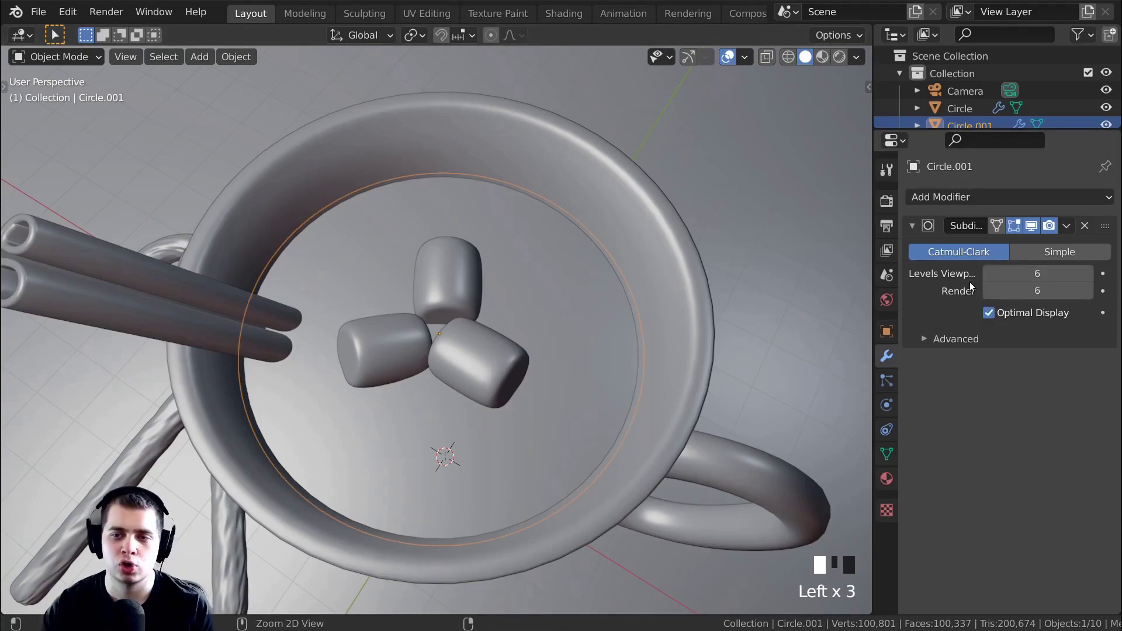
# Apply the Subdivision modifier on the hot chocolate surface and inspect the dense mesh in Edit Mode before returning to Object Mode
pyautogui.hotkey('ctrl', 'a')
pyautogui.moveTo(485, 275); pyautogui.dragTo(515, 296, button='middle')
pyautogui.press('Tab')
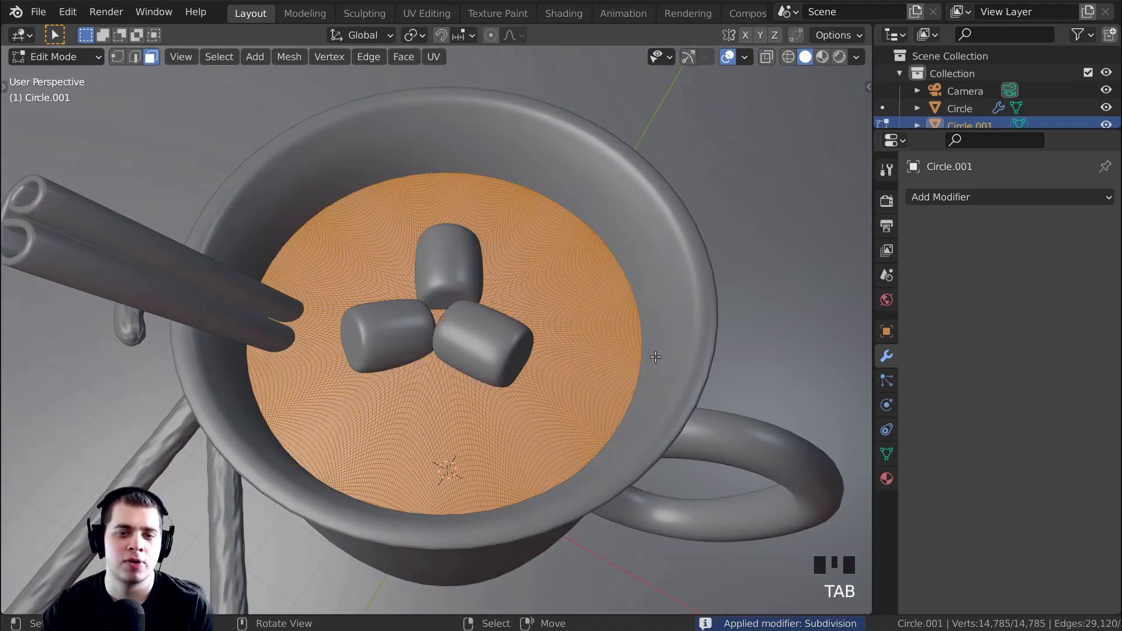
pyautogui.scroll(2, 516, 235)
pyautogui.press('Tab')
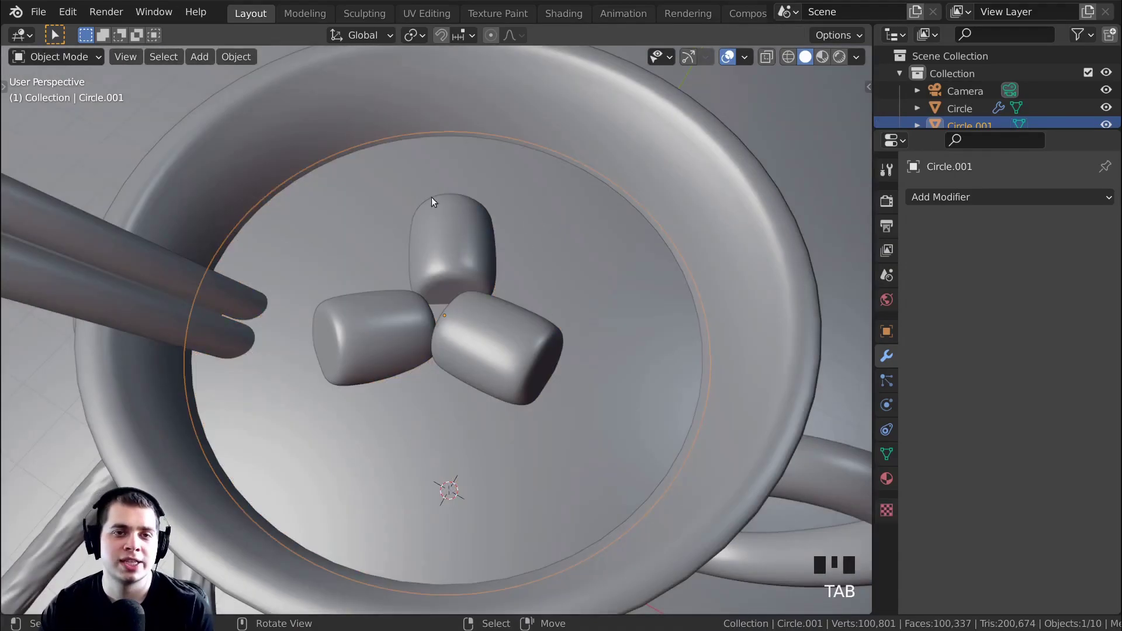
# Switch to the Sculpting workspace with the hot chocolate surface as the object being sculpted
pyautogui.click(363, 13)
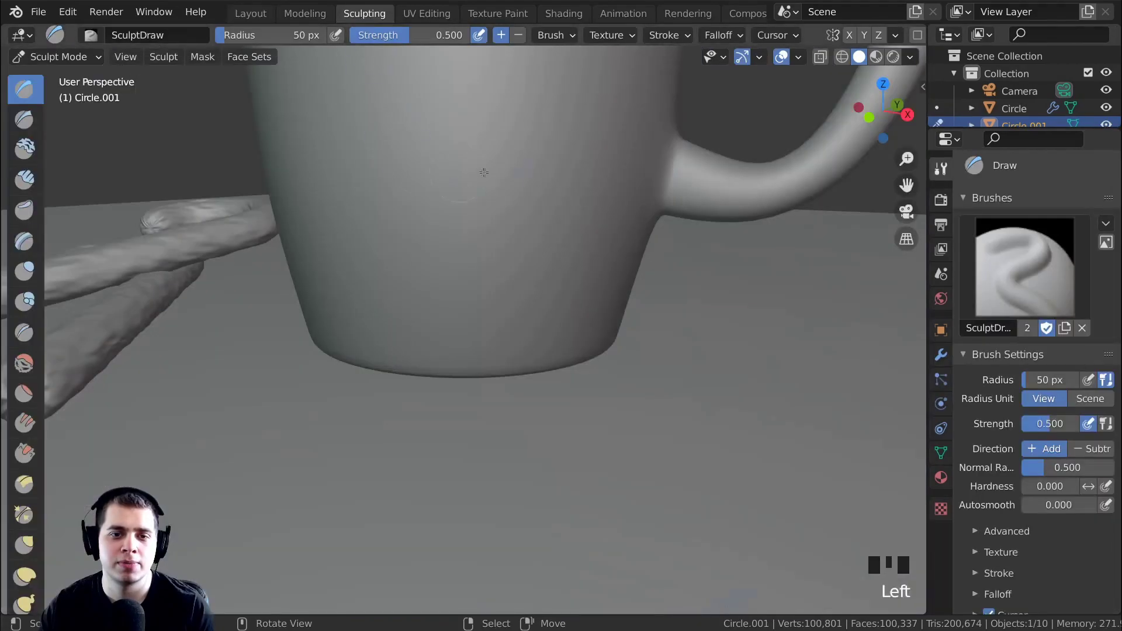
pyautogui.scroll(-2, 491, 304)
pyautogui.keyDown('shift'); pyautogui.moveTo(491, 304); pyautogui.dragTo(490, 319, button='middle'); pyautogui.keyUp('shift')
pyautogui.scroll(5, 490, 319)
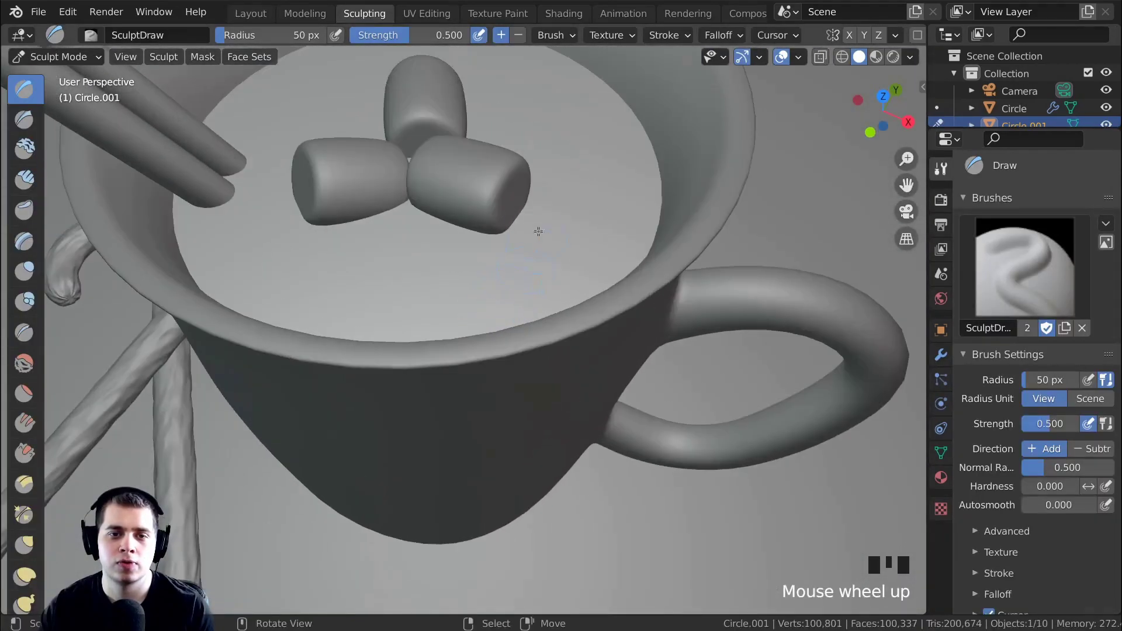
pyautogui.keyDown('shift'); pyautogui.moveTo(503, 280); pyautogui.dragTo(503, 417, button='middle'); pyautogui.keyUp('shift')
pyautogui.scroll(-1, 977, 390)
# Enable Dyntopo despite the vertex data warning and set its detail size to 4 px
pyautogui.scroll(-3, 978, 390)
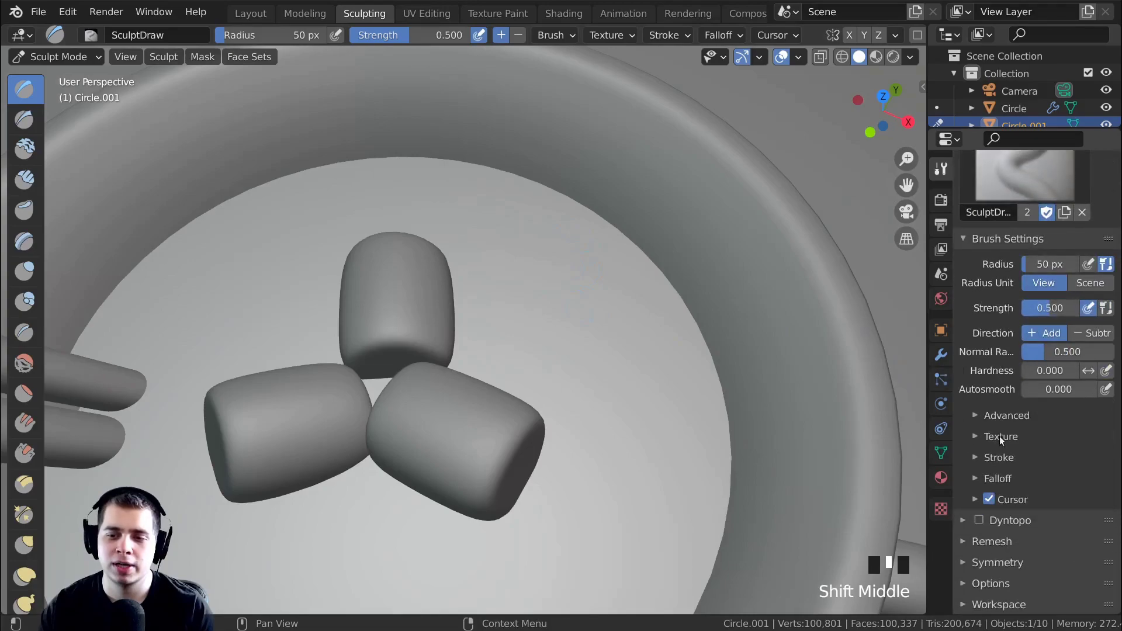
pyautogui.click(983, 524)
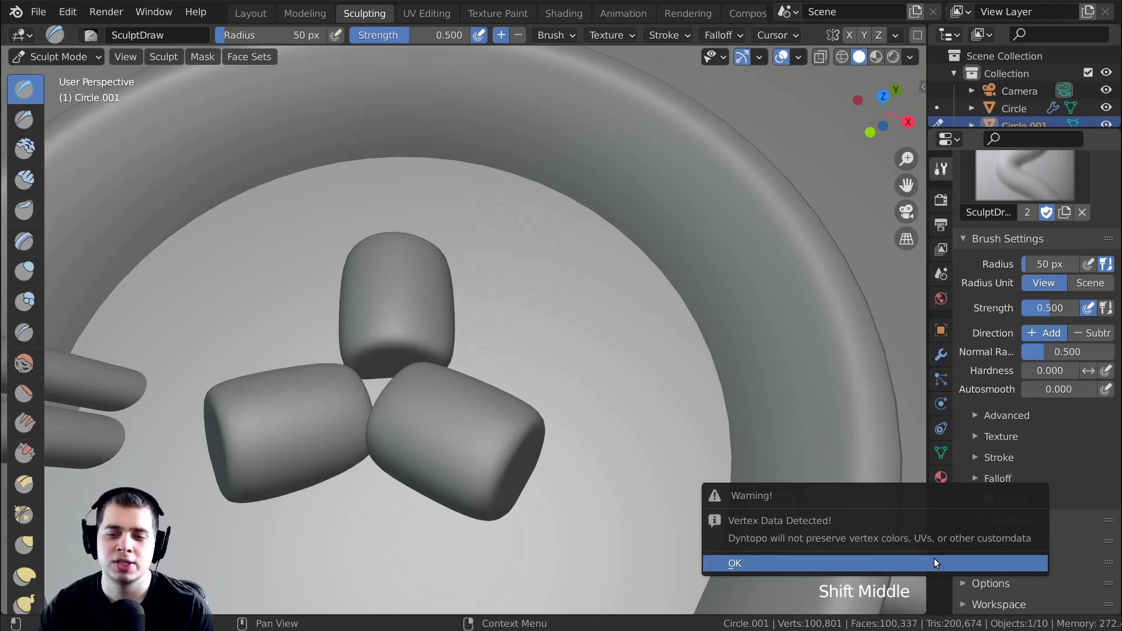
pyautogui.click(934, 559)
pyautogui.click(963, 538)
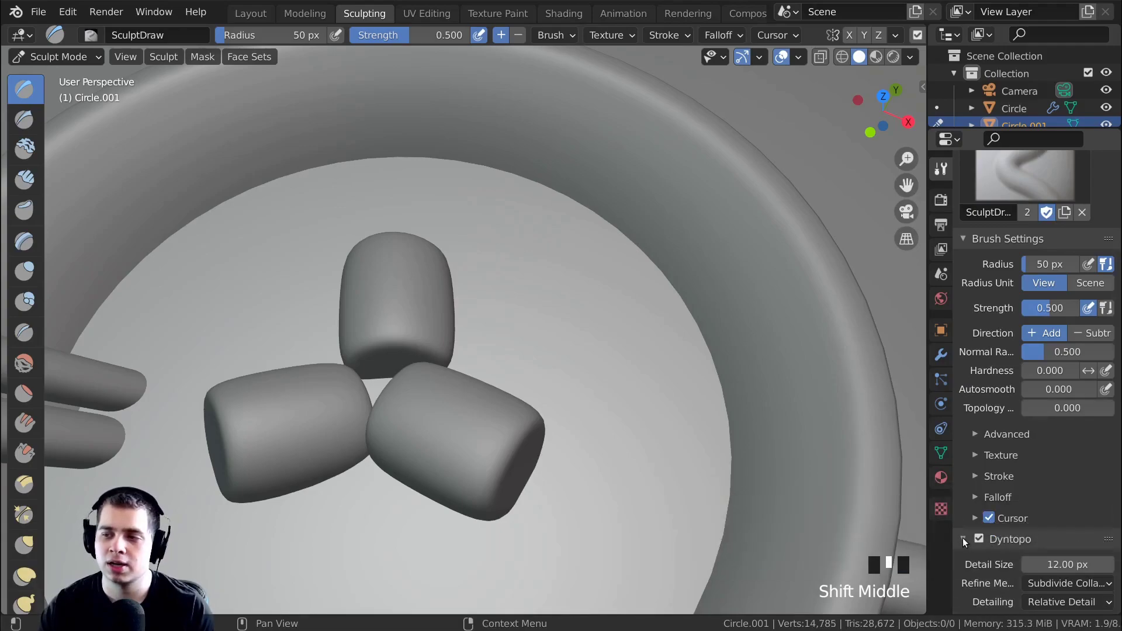
pyautogui.scroll(-3, 965, 537)
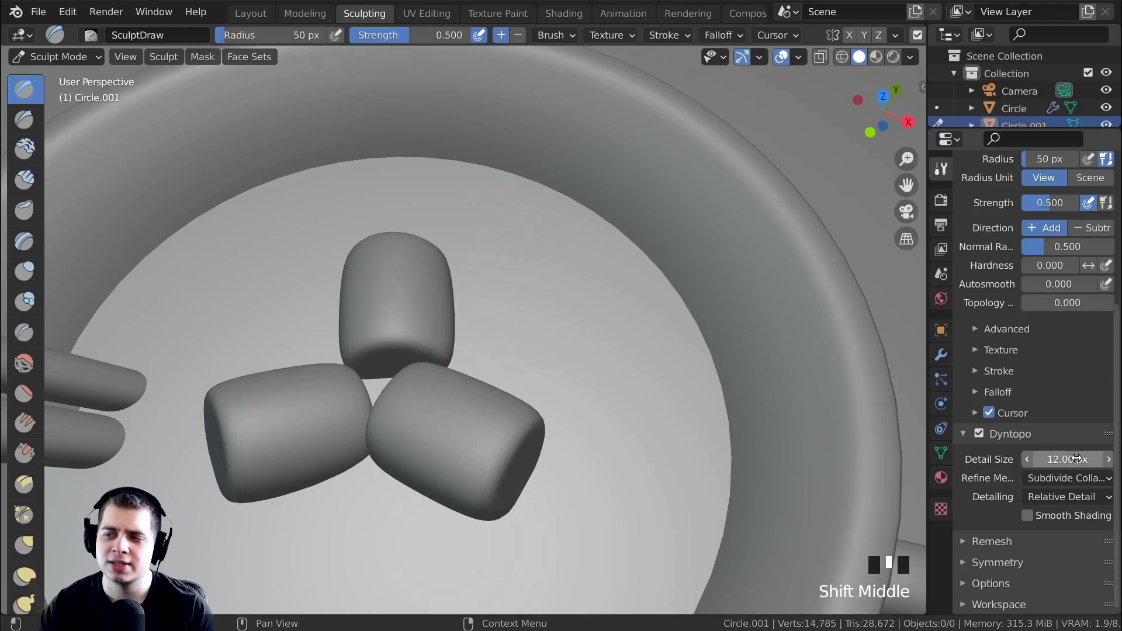
pyautogui.click(1069, 460)
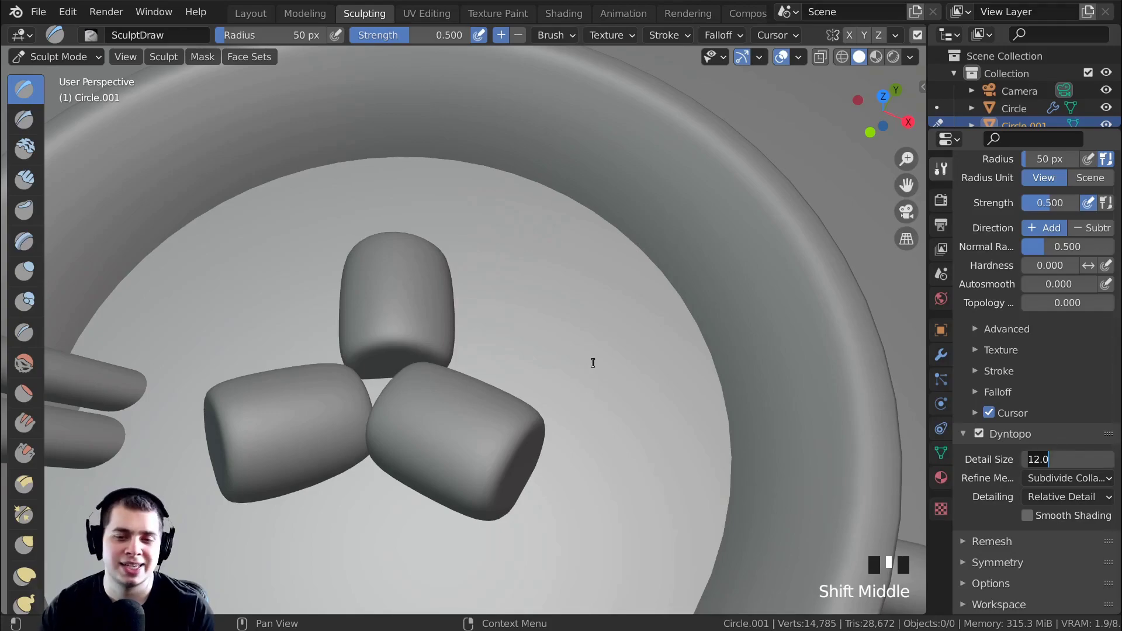
pyautogui.press('Return')
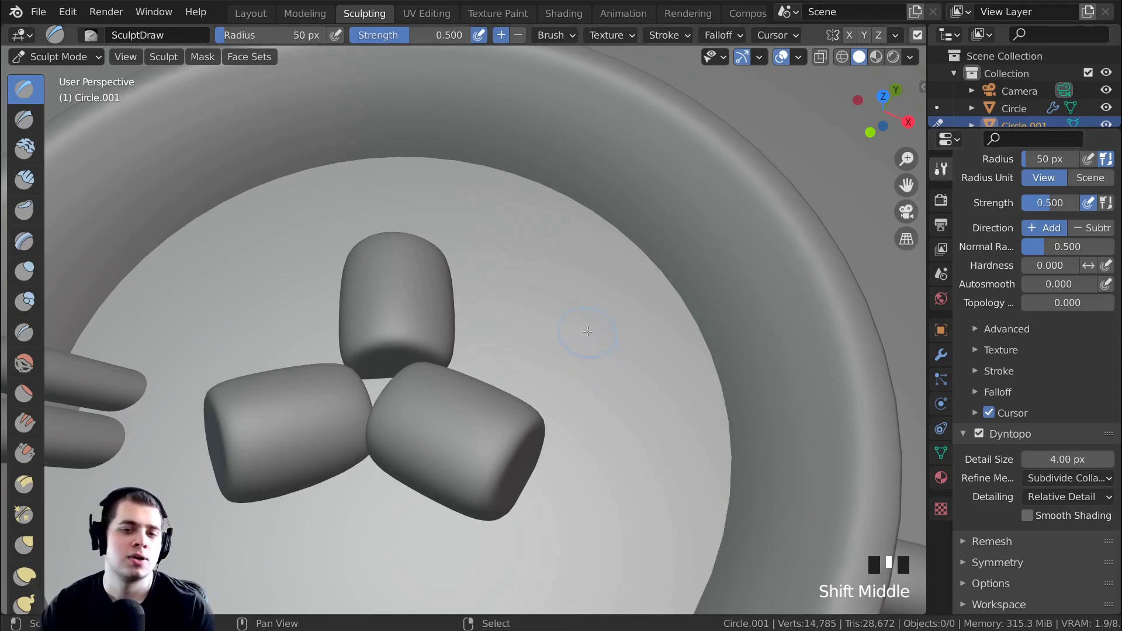
# Choose the Draw brush and set its radius to 59 px and its strength to 0.203
pyautogui.keyDown('shift'); pyautogui.moveTo(587, 332); pyautogui.dragTo(582, 336, button='middle'); pyautogui.keyUp('shift')
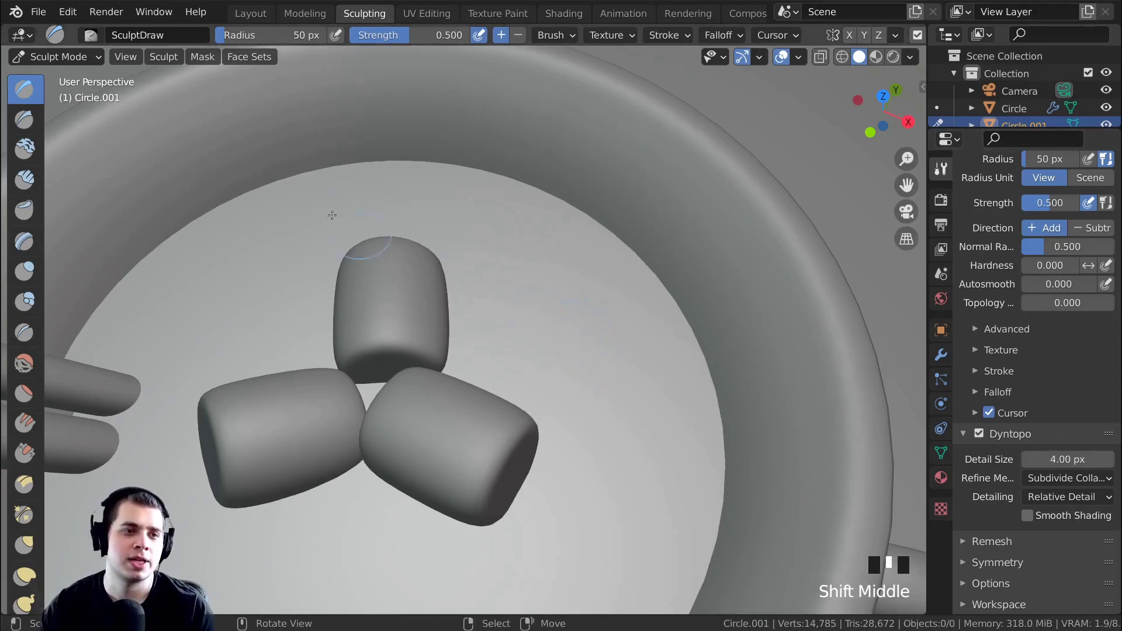
pyautogui.click(23, 91)
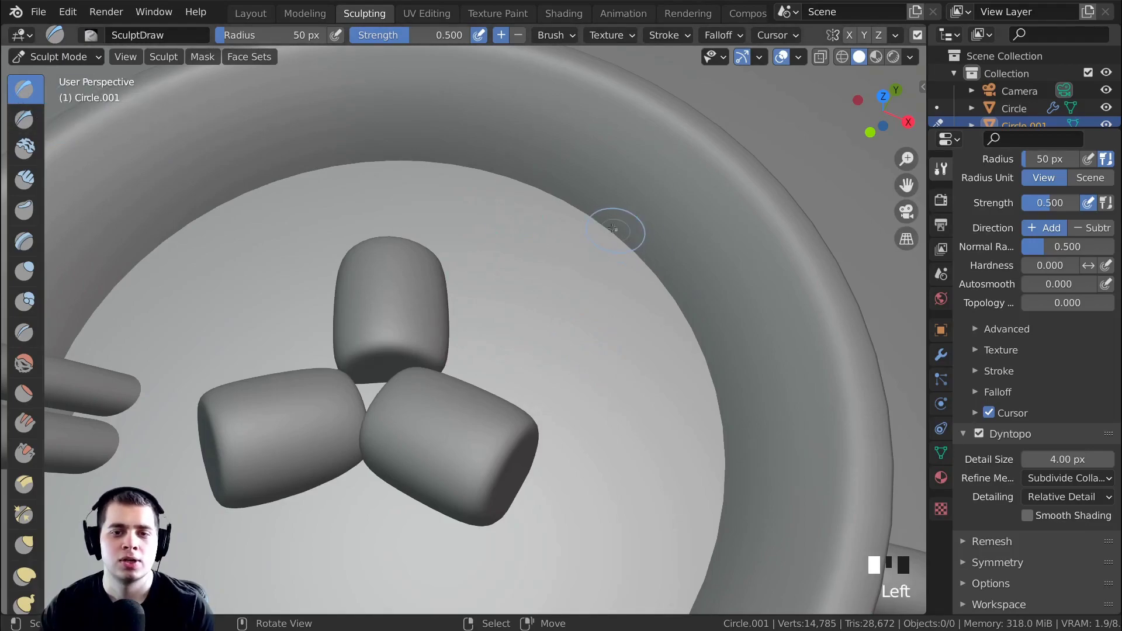
pyautogui.press('f')
pyautogui.click(604, 216)
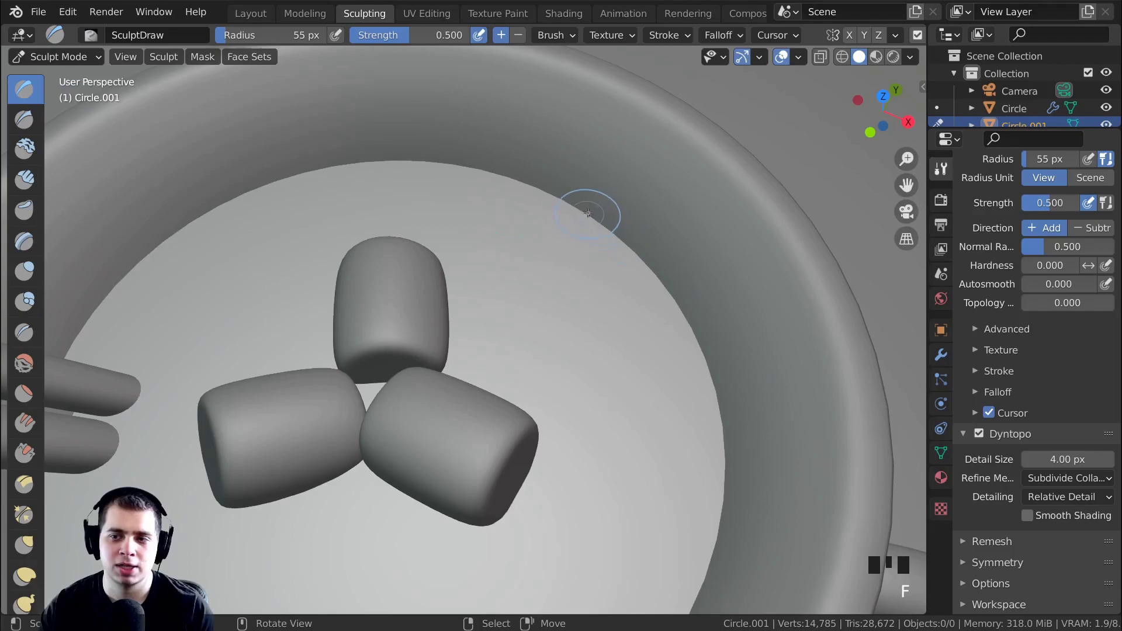
pyautogui.press('f')
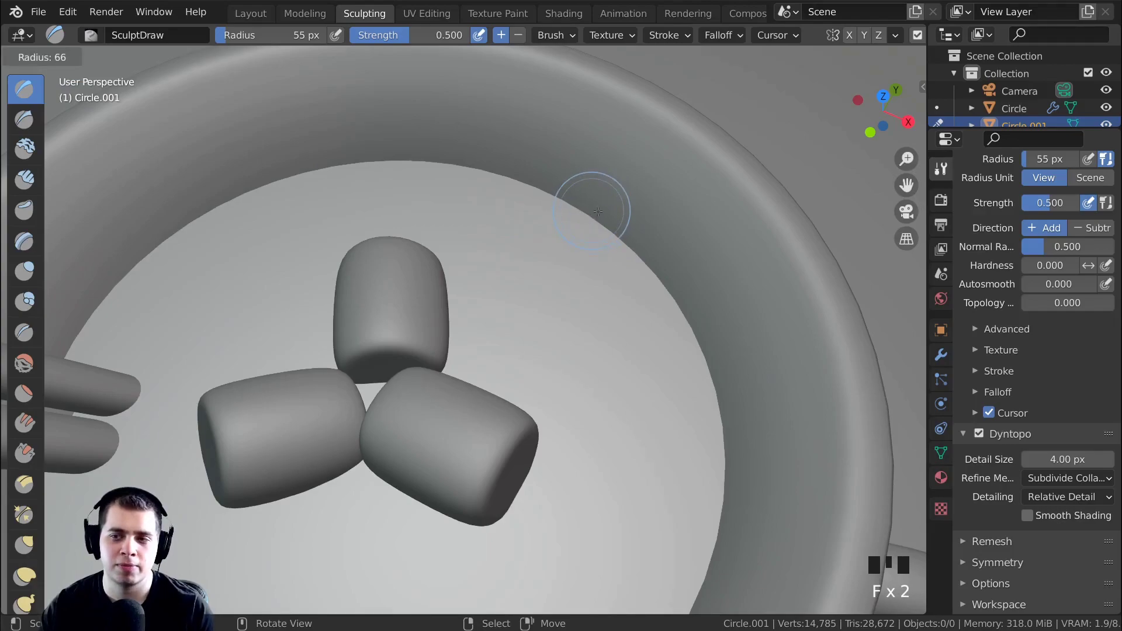
pyautogui.click(594, 211)
pyautogui.scroll(5, 1046, 328)
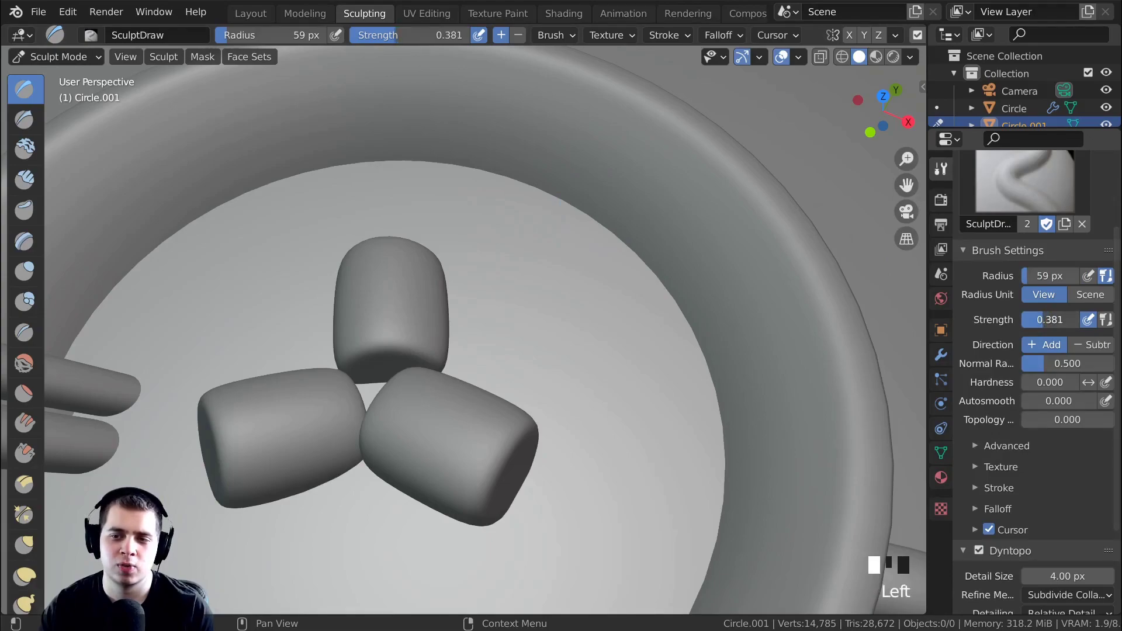
pyautogui.moveTo(1052, 320); pyautogui.dragTo(1049, 319)
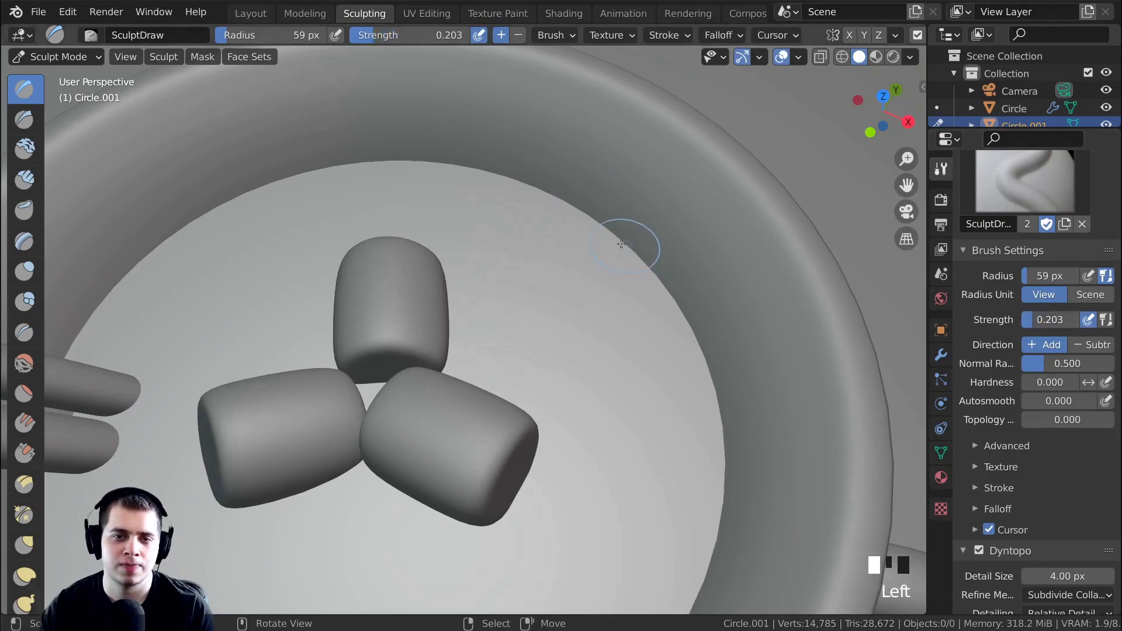
# Sculpt a raised lip along the hot chocolate's edge against the mug wall, reducing the brush radius to 43 px
pyautogui.click(637, 257)
pyautogui.click(678, 298)
pyautogui.press('f')
pyautogui.click(666, 290)
pyautogui.click(713, 388)
pyautogui.click(711, 401)
pyautogui.click(711, 409)
pyautogui.moveTo(711, 409); pyautogui.dragTo(731, 464)
pyautogui.moveTo(731, 464); pyautogui.dragTo(626, 226, button='middle')
pyautogui.scroll(2, 626, 226)
pyautogui.click(643, 239)
pyautogui.click(672, 327)
pyautogui.click(692, 405)
pyautogui.click(692, 397)
pyautogui.click(692, 374)
pyautogui.click(672, 293)
pyautogui.click(684, 314)
pyautogui.keyDown('shift'); pyautogui.moveTo(604, 186); pyautogui.dragTo(570, 134, button='middle'); pyautogui.keyUp('shift')
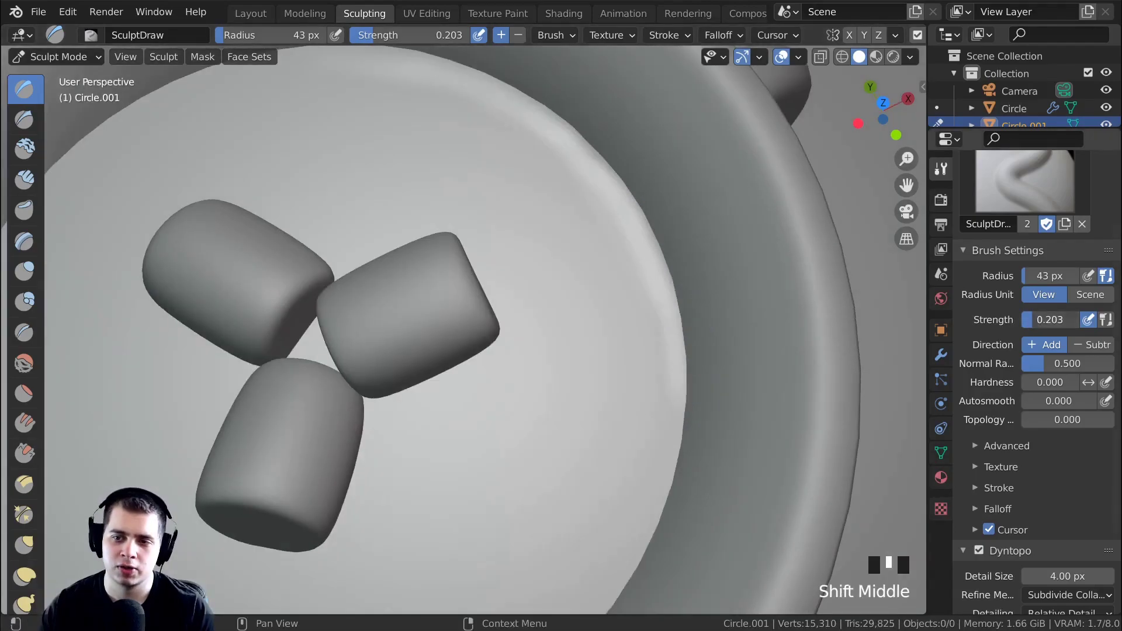
# Set the brush radius to 35 px and strength to 0.302, and build up more of the liquid's raised edge
pyautogui.moveTo(643, 292); pyautogui.dragTo(669, 314, button='middle')
pyautogui.press('f')
pyautogui.click(665, 331)
pyautogui.hotkey('shift', 'f')
pyautogui.click(665, 351)
pyautogui.click(667, 391)
pyautogui.click(669, 446)
pyautogui.moveTo(669, 429); pyautogui.dragTo(668, 373)
pyautogui.moveTo(643, 272); pyautogui.dragTo(608, 227)
# Smooth the sculpted ridge along the edge of the hot chocolate on the handle side
pyautogui.keyDown('shift'); pyautogui.moveTo(422, 121); pyautogui.dragTo(543, 202, button='middle'); pyautogui.keyUp('shift')
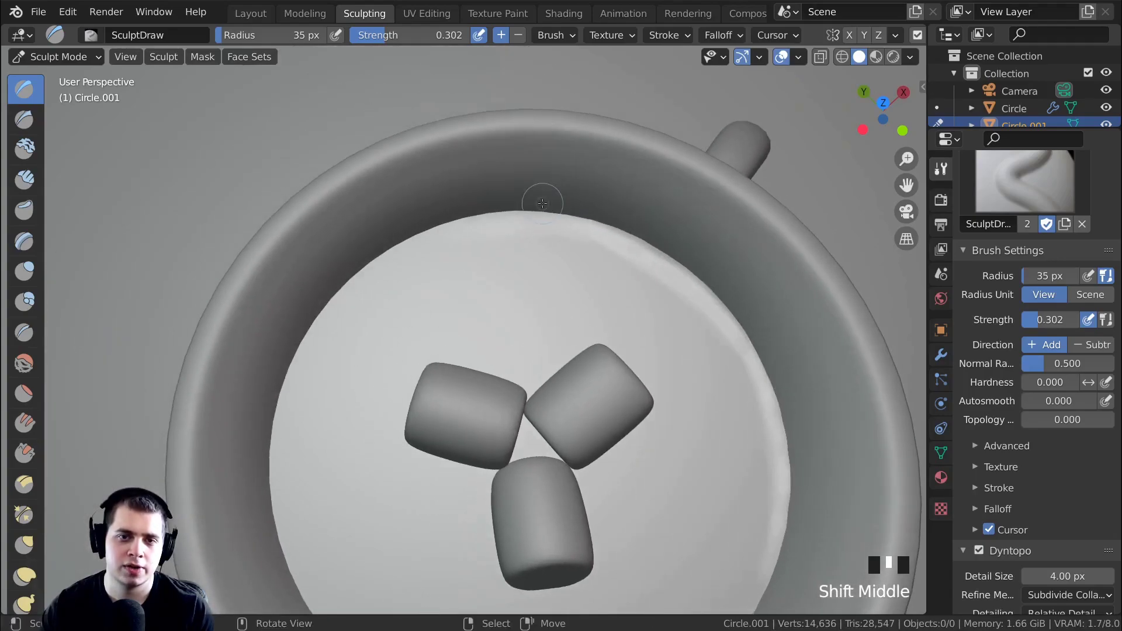
pyautogui.keyDown('shift'); pyautogui.moveTo(468, 243); pyautogui.dragTo(508, 240); pyautogui.keyUp('shift')
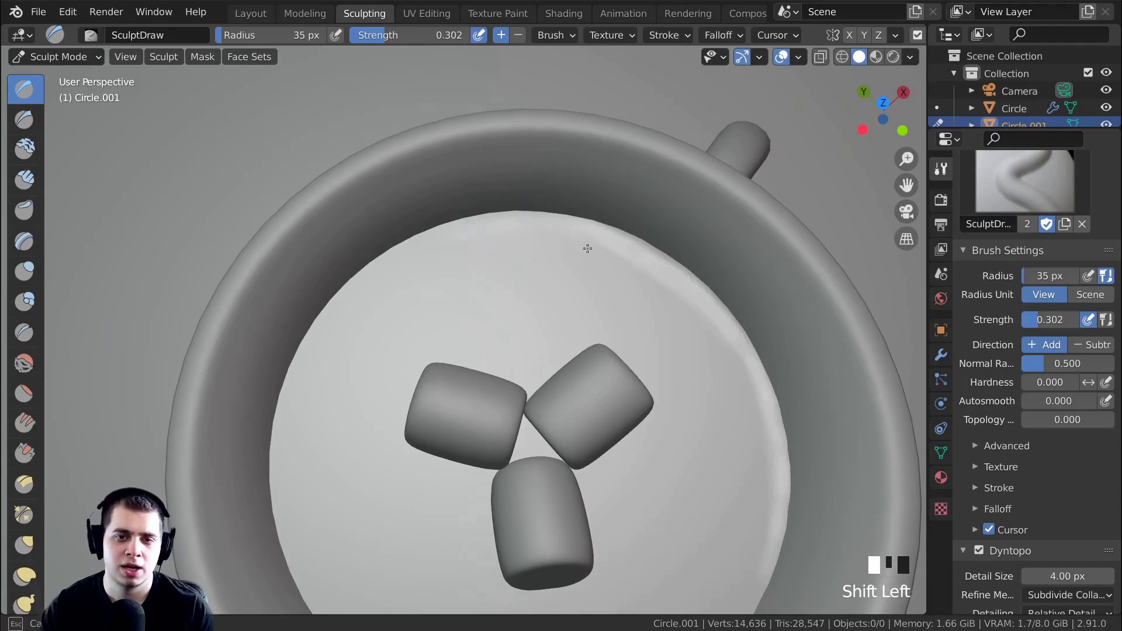
pyautogui.keyDown('shift'); pyautogui.moveTo(745, 378); pyautogui.dragTo(761, 404); pyautogui.keyUp('shift')
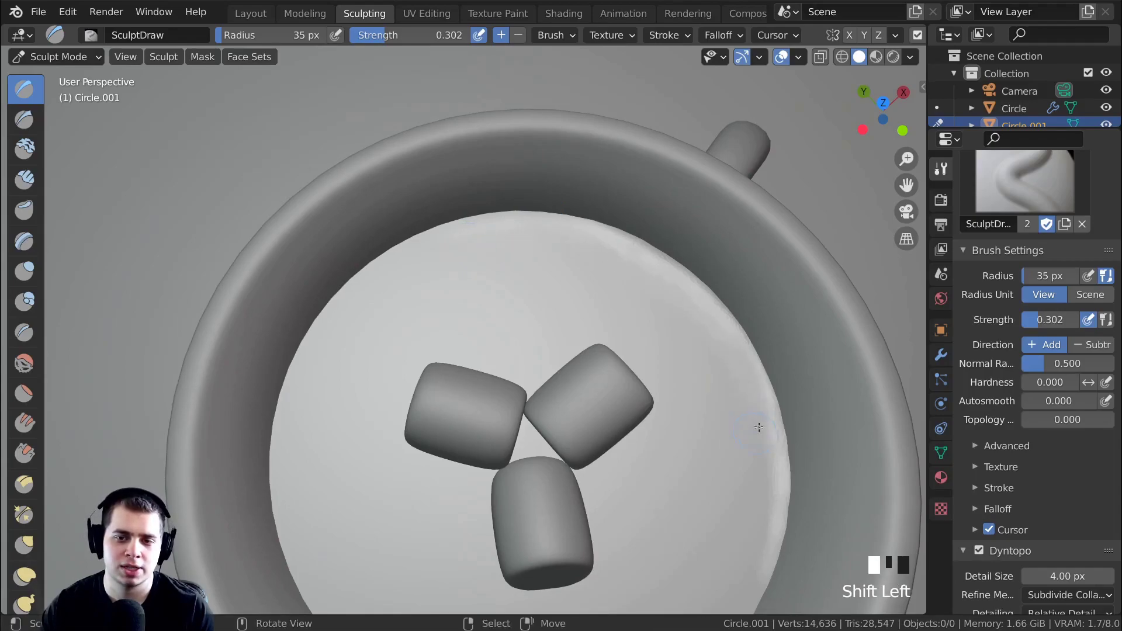
# Strengthen the raised lip on the smoothed edge and extend it further along the mug's inner wall
pyautogui.keyDown('shift'); pyautogui.moveTo(761, 403); pyautogui.dragTo(746, 313, button='middle'); pyautogui.keyUp('shift')
pyautogui.scroll(3, 754, 281)
pyautogui.moveTo(769, 244); pyautogui.dragTo(801, 315)
pyautogui.moveTo(801, 315)
pyautogui.mouseDown(button='middle')
pyautogui.moveTo(639, 321)
pyautogui.moveTo(643, 293)
pyautogui.mouseUp(button='middle')
pyautogui.keyDown('shift'); pyautogui.moveTo(643, 293); pyautogui.dragTo(644, 269, button='middle'); pyautogui.keyUp('shift')
pyautogui.moveTo(658, 251); pyautogui.dragTo(546, 199)
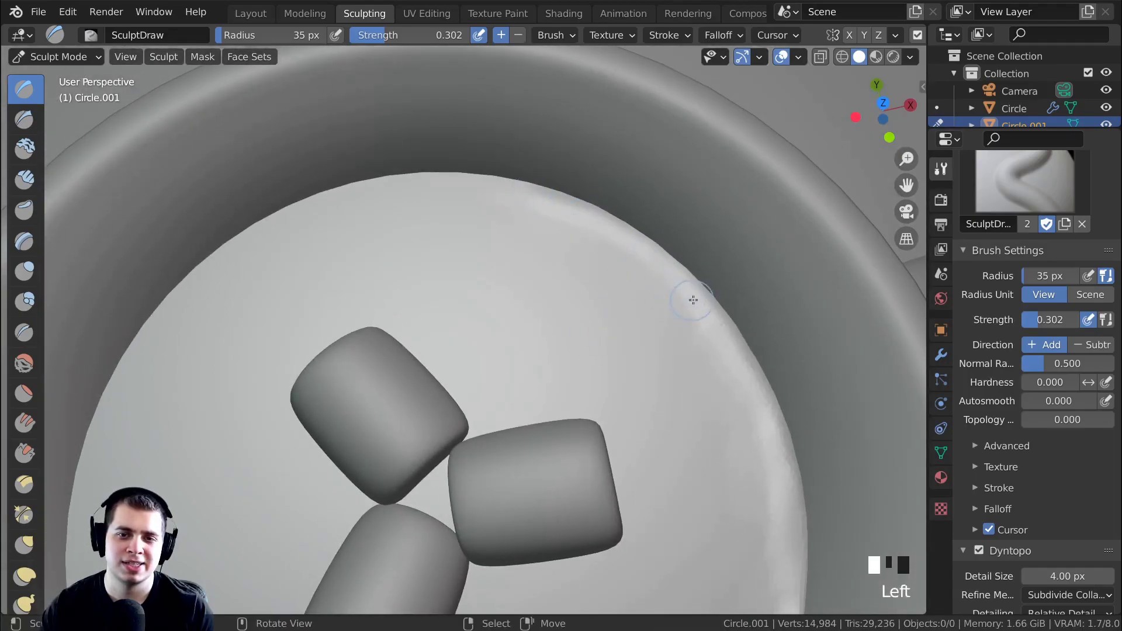
pyautogui.moveTo(692, 300); pyautogui.dragTo(647, 257)
pyautogui.moveTo(523, 185); pyautogui.dragTo(529, 186)
pyautogui.moveTo(535, 187)
pyautogui.mouseDown()
pyautogui.moveTo(546, 188)
pyautogui.moveTo(396, 169)
pyautogui.mouseUp()
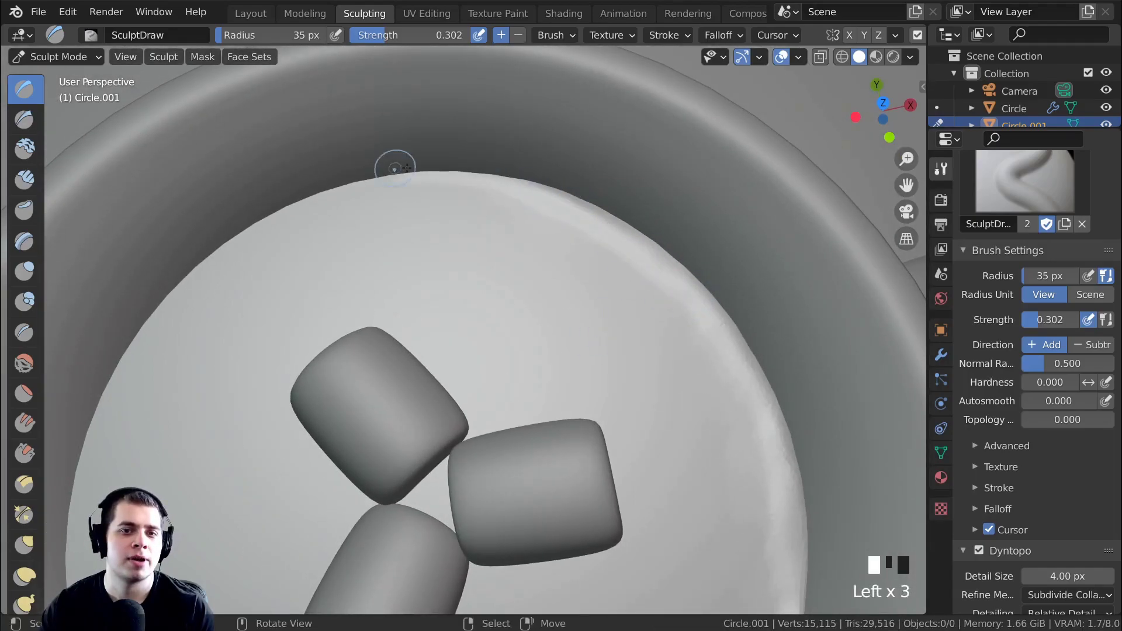
pyautogui.moveTo(506, 178); pyautogui.dragTo(333, 180)
pyautogui.moveTo(413, 183); pyautogui.dragTo(395, 181)
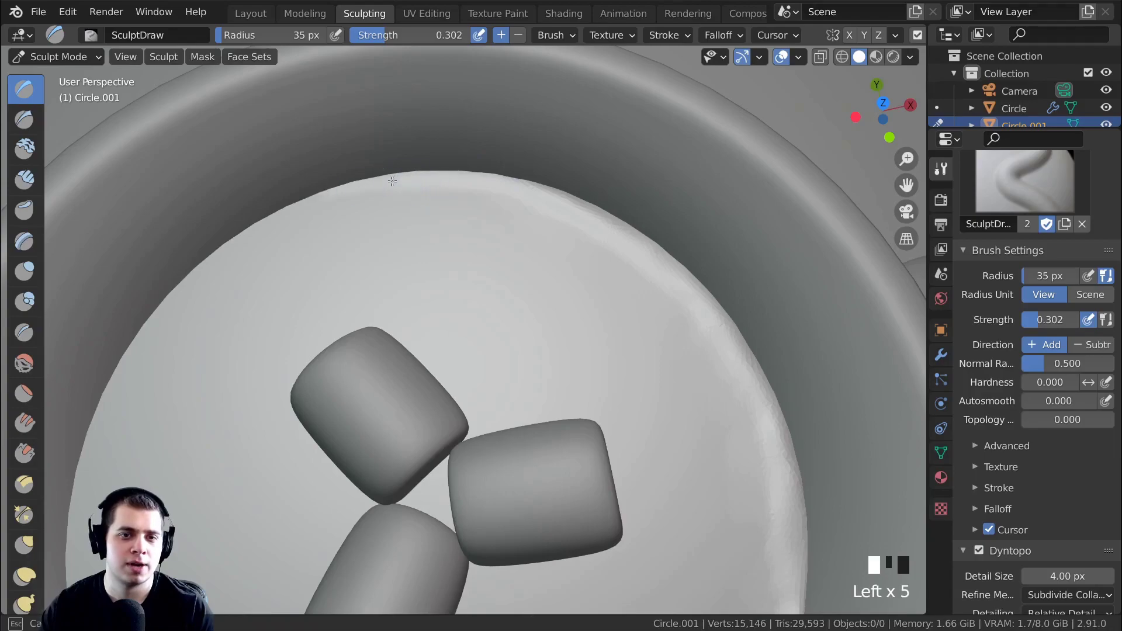
pyautogui.moveTo(283, 215); pyautogui.dragTo(275, 225)
# Continue the raised lip past the cinnamon sticks and around the remaining edge of the hot chocolate
pyautogui.moveTo(275, 225); pyautogui.dragTo(285, 306, button='middle')
pyautogui.moveTo(276, 310)
pyautogui.mouseDown()
pyautogui.moveTo(394, 236)
pyautogui.moveTo(609, 226)
pyautogui.moveTo(394, 231)
pyautogui.mouseUp()
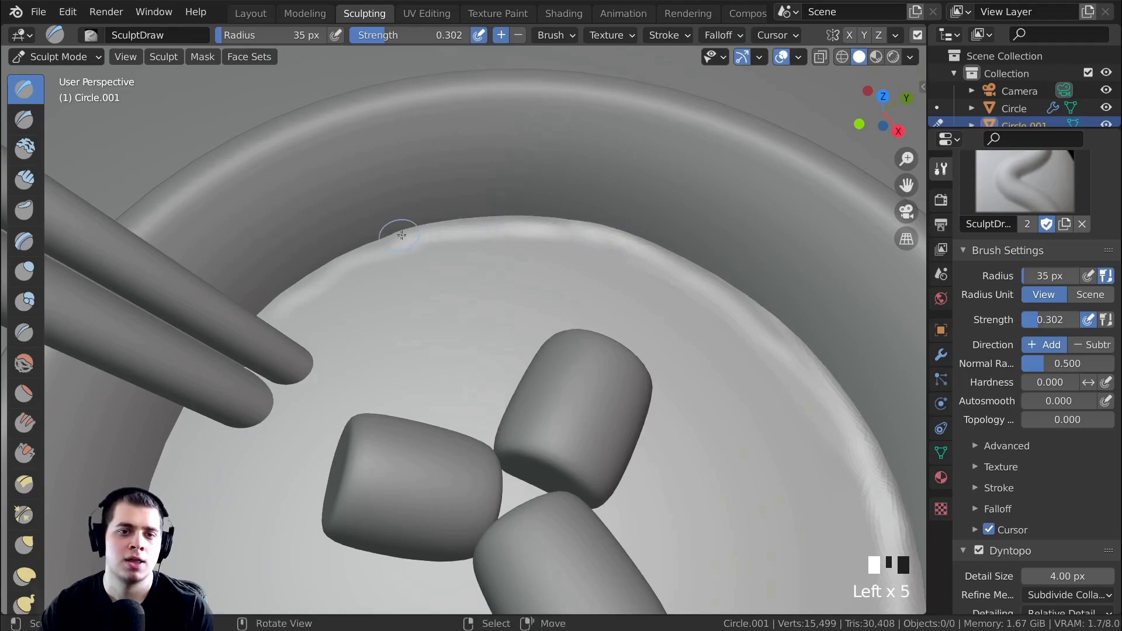
pyautogui.keyDown('shift'); pyautogui.moveTo(393, 231); pyautogui.dragTo(460, 233, button='middle'); pyautogui.keyUp('shift')
pyautogui.moveTo(374, 237); pyautogui.dragTo(444, 225, button='middle')
pyautogui.moveTo(444, 225)
pyautogui.mouseDown()
pyautogui.moveTo(412, 220)
pyautogui.moveTo(459, 225)
pyautogui.mouseUp()
pyautogui.keyDown('shift'); pyautogui.moveTo(459, 225); pyautogui.dragTo(560, 232, button='middle'); pyautogui.keyUp('shift')
pyautogui.moveTo(560, 233); pyautogui.dragTo(528, 231)
pyautogui.moveTo(527, 230); pyautogui.dragTo(496, 212, button='middle')
pyautogui.moveTo(496, 212); pyautogui.dragTo(462, 216)
# Smooth the raised lip beside the cinnamon sticks and around towards the mug's handle
pyautogui.scroll(3, 463, 301)
pyautogui.keyDown('shift'); pyautogui.moveTo(463, 287); pyautogui.dragTo(503, 289); pyautogui.keyUp('shift')
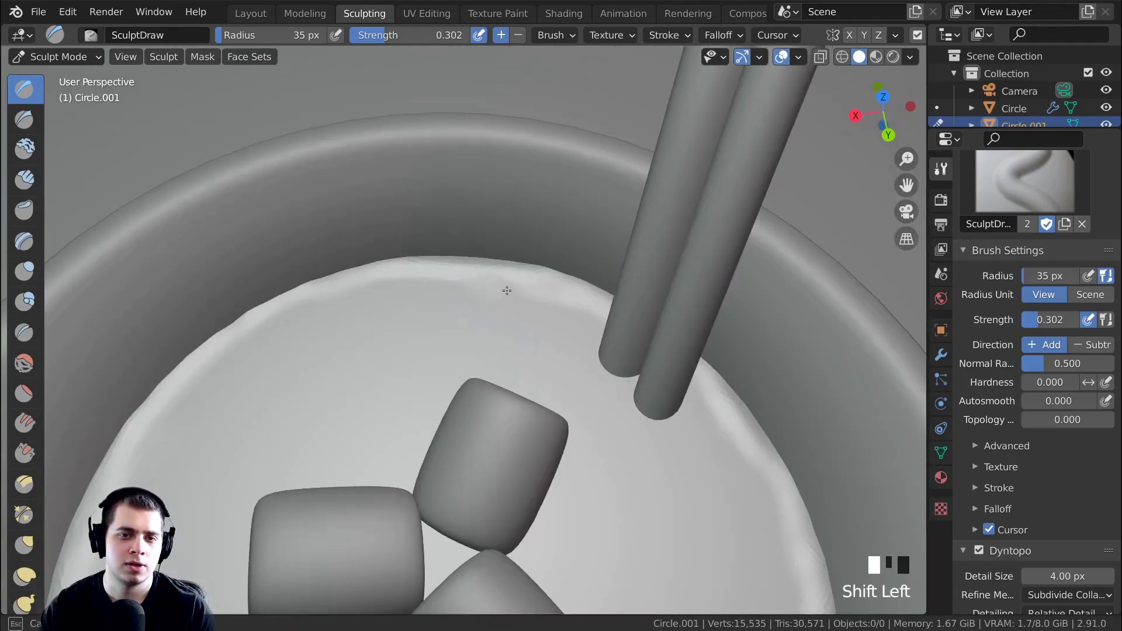
pyautogui.keyDown('shift'); pyautogui.moveTo(634, 342); pyautogui.dragTo(479, 290); pyautogui.keyUp('shift')
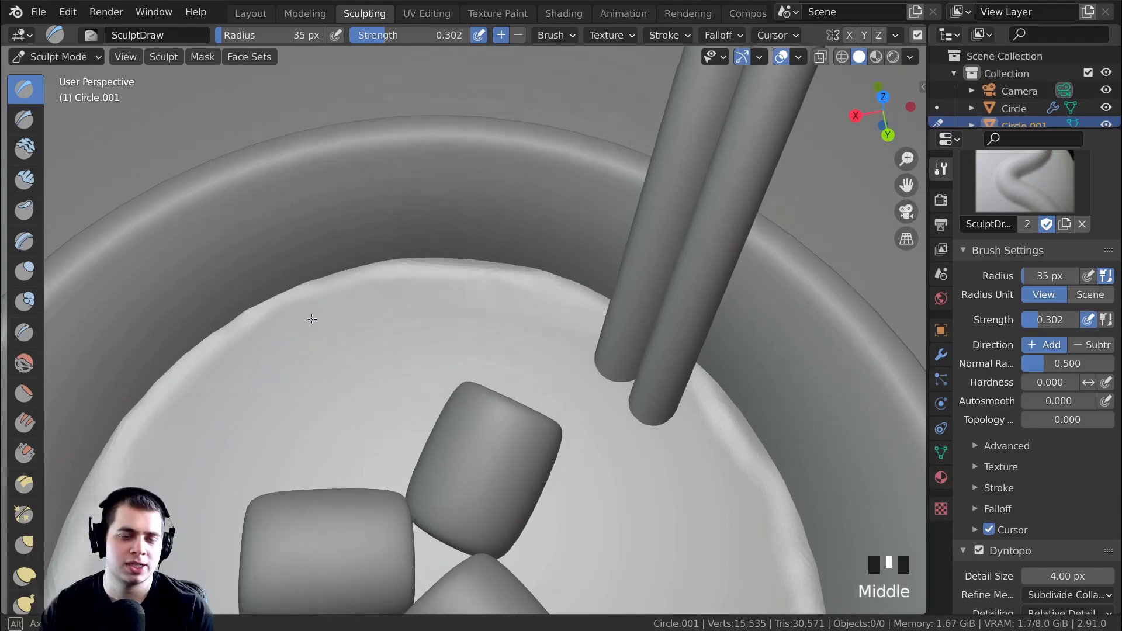
pyautogui.keyDown('shift'); pyautogui.moveTo(319, 317); pyautogui.dragTo(626, 276, button='middle'); pyautogui.keyUp('shift')
pyautogui.keyDown('shift'); pyautogui.moveTo(713, 242); pyautogui.dragTo(655, 241); pyautogui.keyUp('shift')
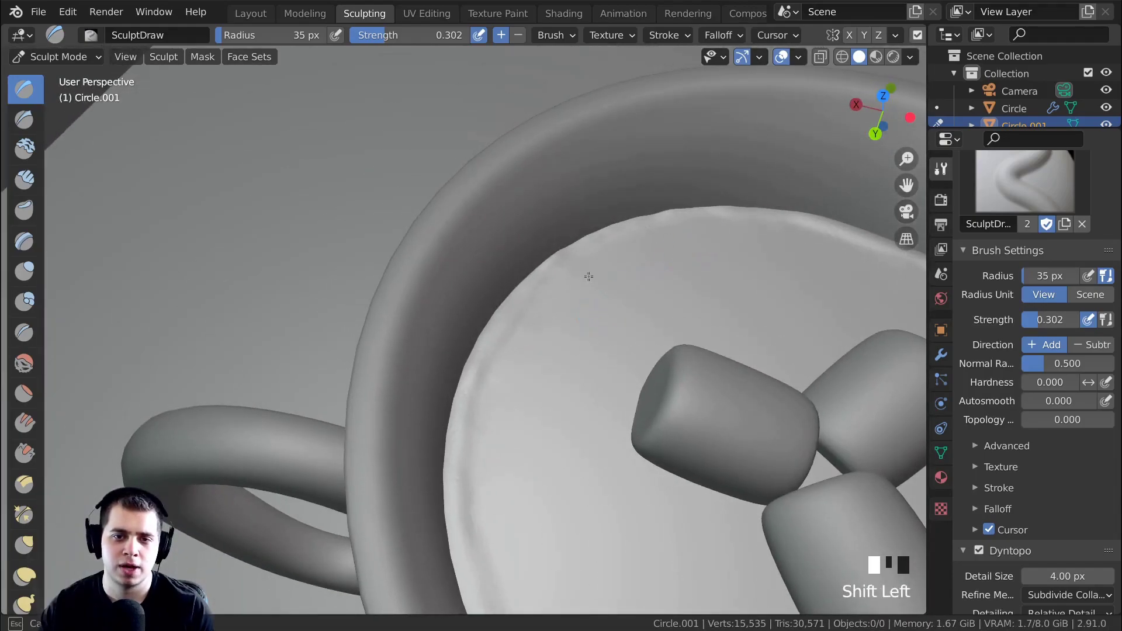
pyautogui.keyDown('shift'); pyautogui.moveTo(544, 319); pyautogui.dragTo(540, 309); pyautogui.keyUp('shift')
# Set the brush radius to 42 px and raise the liquid beneath the marshmallow nearest the cinnamon sticks
pyautogui.moveTo(483, 407); pyautogui.dragTo(618, 339, button='middle')
pyautogui.scroll(3, 618, 339)
pyautogui.scroll(-2, 618, 339)
pyautogui.scroll(-2, 565, 339)
pyautogui.press('f')
pyautogui.click(563, 397)
pyautogui.moveTo(481, 430); pyautogui.dragTo(529, 412)
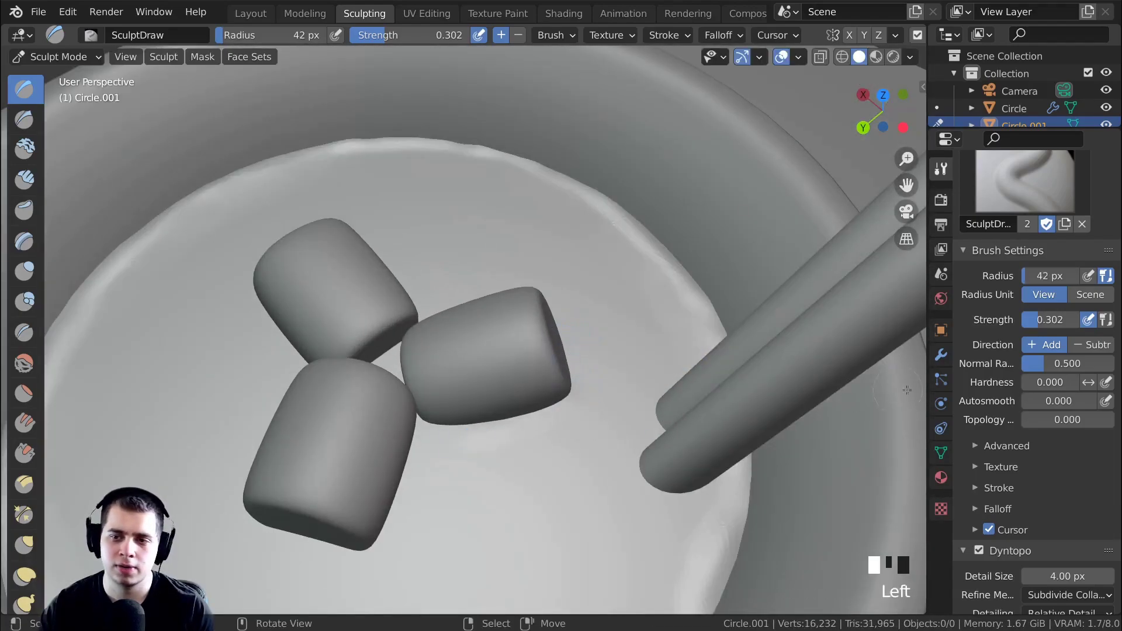
# Set the brush strength to 0.401 and raise the liquid along the outer edges of the marshmallows
pyautogui.moveTo(1051, 319); pyautogui.dragTo(1069, 320)
pyautogui.moveTo(521, 405); pyautogui.dragTo(550, 400)
pyautogui.moveTo(477, 425); pyautogui.dragTo(441, 408)
pyautogui.moveTo(440, 408); pyautogui.dragTo(456, 426, button='middle')
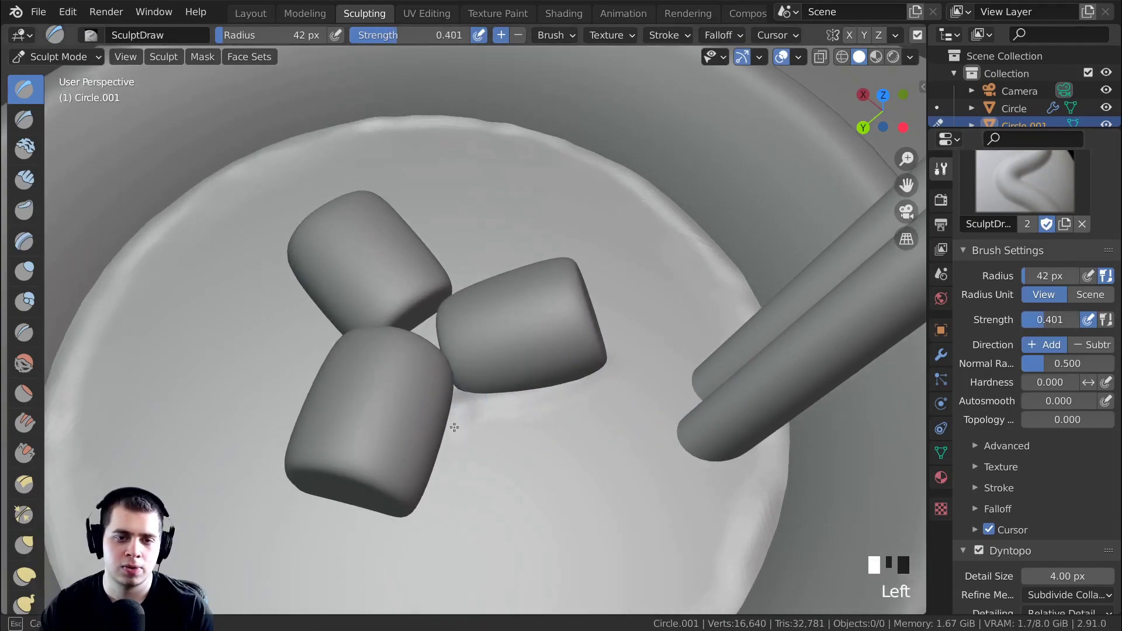
pyautogui.moveTo(427, 511)
pyautogui.mouseDown()
pyautogui.moveTo(363, 521)
pyautogui.moveTo(320, 508)
pyautogui.moveTo(390, 515)
pyautogui.mouseUp()
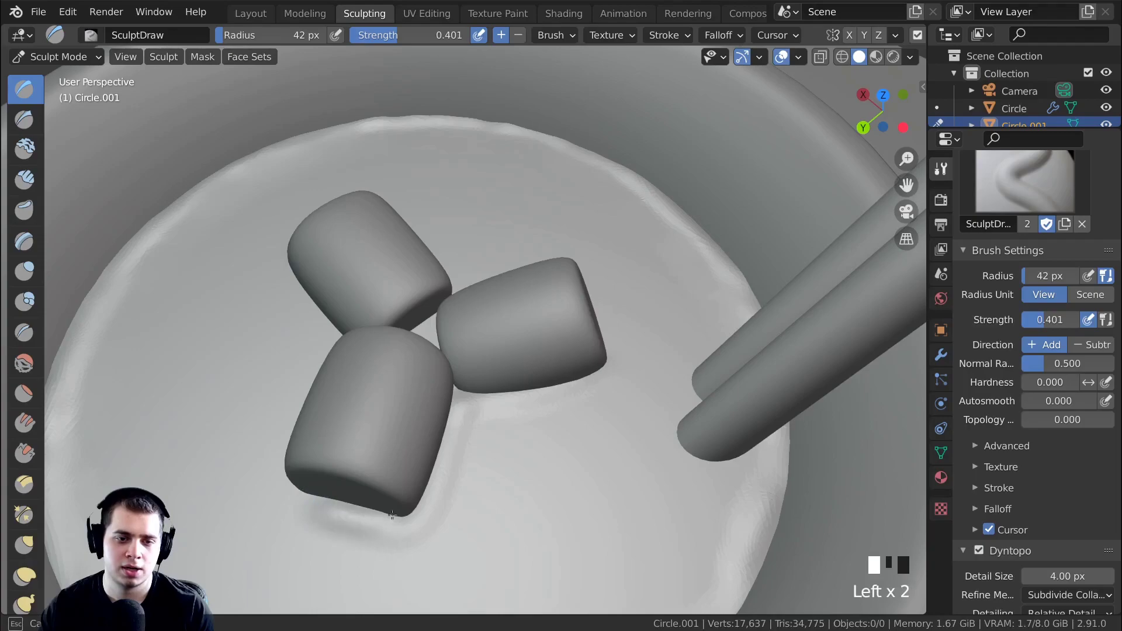
pyautogui.moveTo(449, 209); pyautogui.dragTo(316, 255)
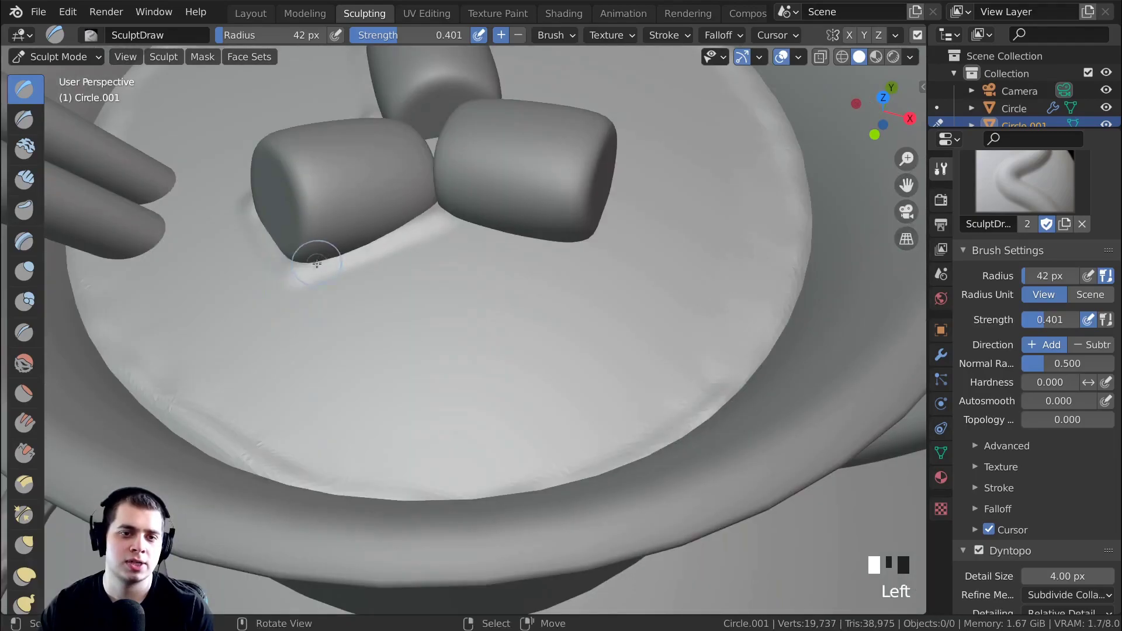
# Continue raising the liquid around the marshmallow bases from the other sides, enlarging the brush radius to 48 px
pyautogui.moveTo(316, 256); pyautogui.dragTo(374, 290, button='middle')
pyautogui.keyDown('shift'); pyautogui.moveTo(374, 289); pyautogui.dragTo(366, 275, button='middle'); pyautogui.keyUp('shift')
pyautogui.moveTo(370, 276)
pyautogui.mouseDown()
pyautogui.moveTo(472, 302)
pyautogui.moveTo(514, 293)
pyautogui.moveTo(401, 280)
pyautogui.mouseUp()
pyautogui.moveTo(401, 281); pyautogui.dragTo(318, 286, button='middle')
pyautogui.moveTo(304, 279)
pyautogui.mouseDown()
pyautogui.moveTo(376, 243)
pyautogui.moveTo(326, 283)
pyautogui.mouseUp()
pyautogui.keyDown('shift'); pyautogui.moveTo(325, 283); pyautogui.dragTo(380, 293, button='middle'); pyautogui.keyUp('shift')
pyautogui.scroll(3, 370, 217)
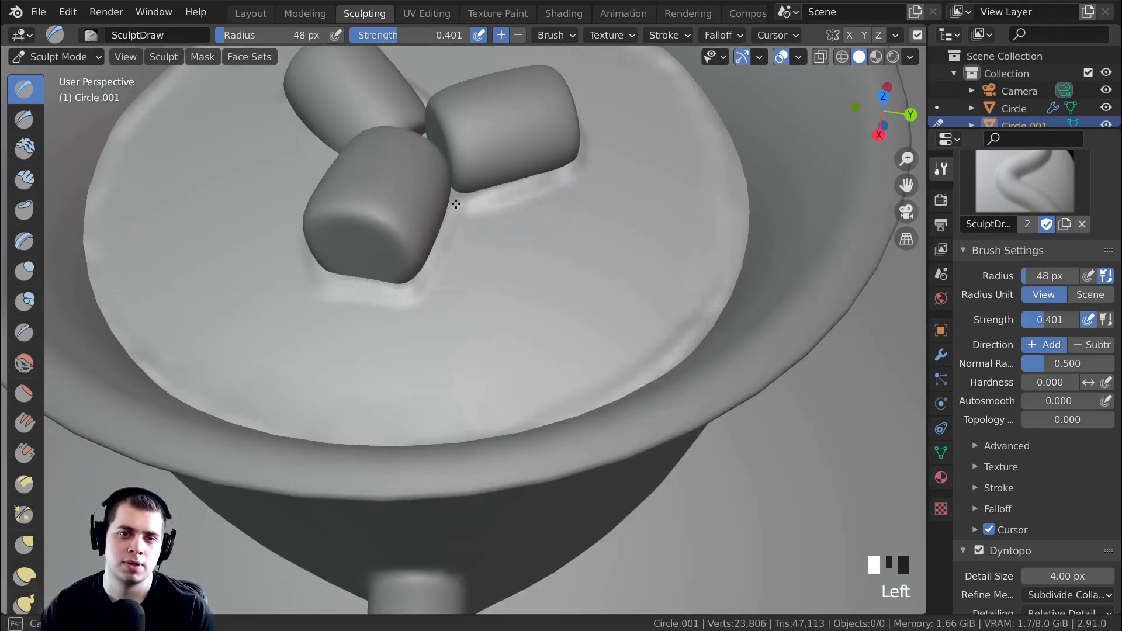
pyautogui.moveTo(385, 155)
pyautogui.keyDown('shift'); pyautogui.mouseDown(button='middle')
pyautogui.moveTo(486, 223)
pyautogui.moveTo(486, 327)
pyautogui.mouseUp(button='middle'); pyautogui.keyUp('shift')
# Set the brush radius to 57 px and build up the liquid further where it meets the marshmallows
pyautogui.scroll(4, 513, 292)
pyautogui.press('f')
pyautogui.moveTo(535, 321); pyautogui.dragTo(374, 374)
pyautogui.moveTo(345, 313); pyautogui.dragTo(514, 329)
pyautogui.scroll(-5, 515, 253)
pyautogui.moveTo(514, 253); pyautogui.dragTo(589, 304, button='middle')
pyautogui.scroll(4, 588, 305)
pyautogui.moveTo(589, 305); pyautogui.dragTo(582, 329)
# Raise the liquid around the submerged ends of the cinnamon sticks and smooth the raised rim
pyautogui.moveTo(528, 369); pyautogui.dragTo(541, 386)
pyautogui.scroll(-2, 497, 459)
pyautogui.moveTo(497, 456); pyautogui.dragTo(433, 475)
pyautogui.moveTo(433, 475); pyautogui.dragTo(497, 465, button='middle')
pyautogui.moveTo(491, 459); pyautogui.dragTo(547, 468)
pyautogui.moveTo(541, 462)
pyautogui.keyDown('shift'); pyautogui.mouseDown()
pyautogui.moveTo(526, 450)
pyautogui.moveTo(503, 467)
pyautogui.moveTo(479, 459)
pyautogui.mouseUp(); pyautogui.keyUp('shift')
# Examine the sculpted liquid surface around the marshmallows and cinnamon sticks from several angles
pyautogui.scroll(2, 561, 459)
pyautogui.scroll(-5, 561, 459)
pyautogui.moveTo(561, 459); pyautogui.dragTo(644, 447, button='middle')
pyautogui.scroll(3, 584, 456)
pyautogui.keyDown('shift'); pyautogui.moveTo(687, 377); pyautogui.dragTo(514, 376, button='middle'); pyautogui.keyUp('shift')
pyautogui.scroll(-2, 585, 386)
pyautogui.moveTo(585, 386); pyautogui.dragTo(614, 441, button='middle')
pyautogui.keyDown('shift'); pyautogui.moveTo(614, 442); pyautogui.dragTo(570, 293, button='middle'); pyautogui.keyUp('shift')
pyautogui.keyDown('shift'); pyautogui.moveTo(570, 293); pyautogui.dragTo(574, 312, button='middle'); pyautogui.keyUp('shift')
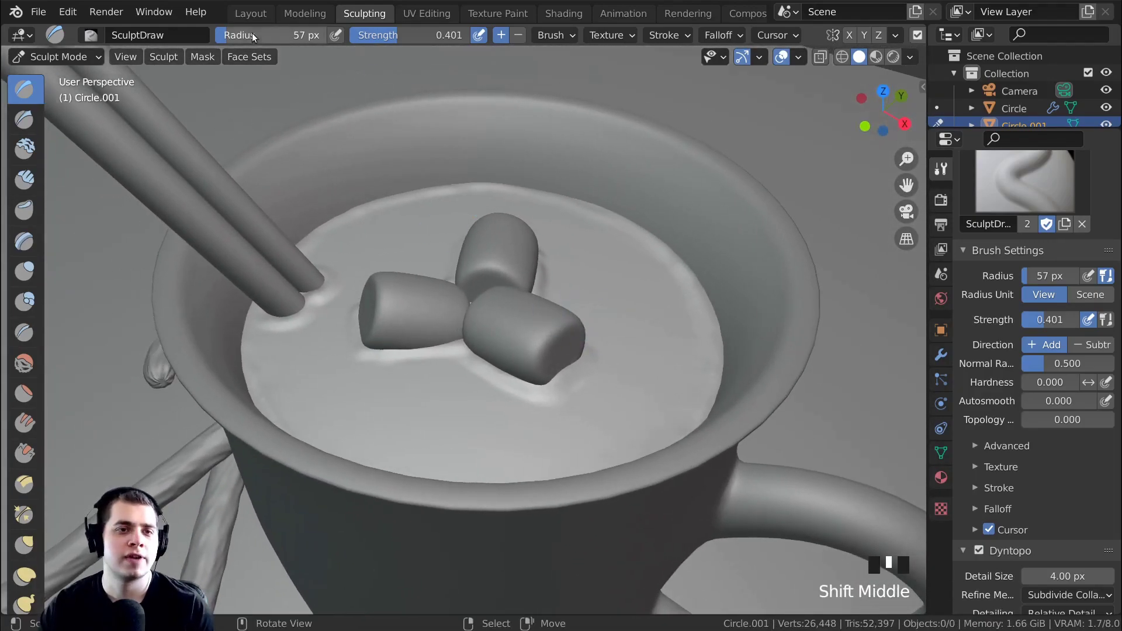
# Switch to the Layout workspace and apply smooth shading to the hot chocolate surface
pyautogui.click(250, 13)
pyautogui.scroll(-2, 615, 298)
pyautogui.scroll(2, 587, 309)
pyautogui.scroll(3, 586, 309)
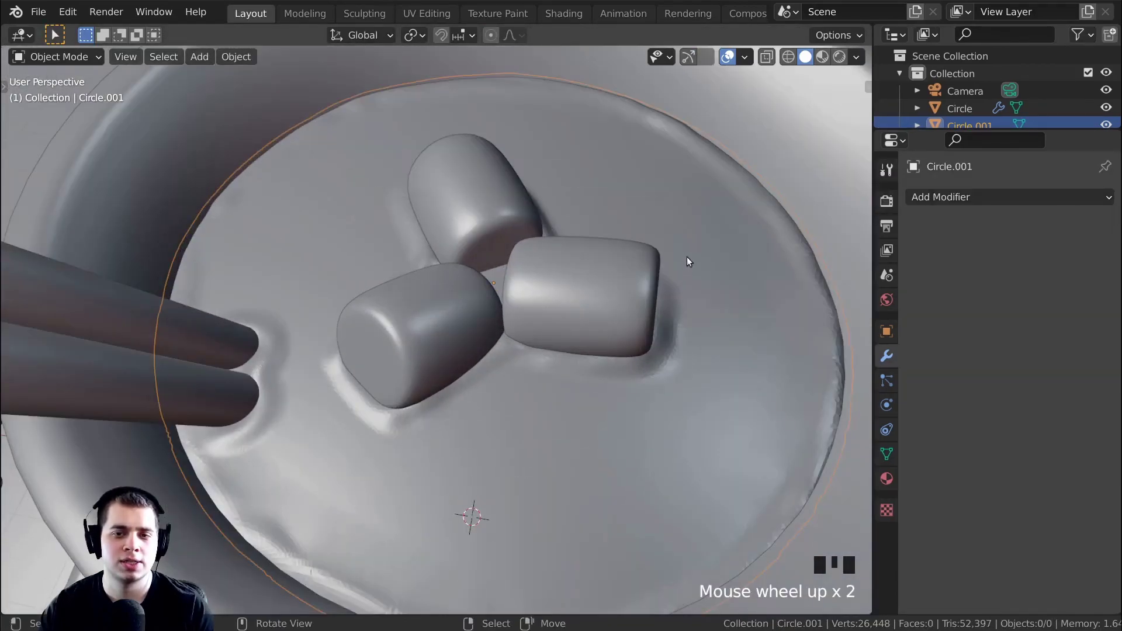
pyautogui.keyDown('shift'); pyautogui.moveTo(687, 263); pyautogui.dragTo(599, 269, button='middle'); pyautogui.keyUp('shift')
pyautogui.rightClick(544, 210)
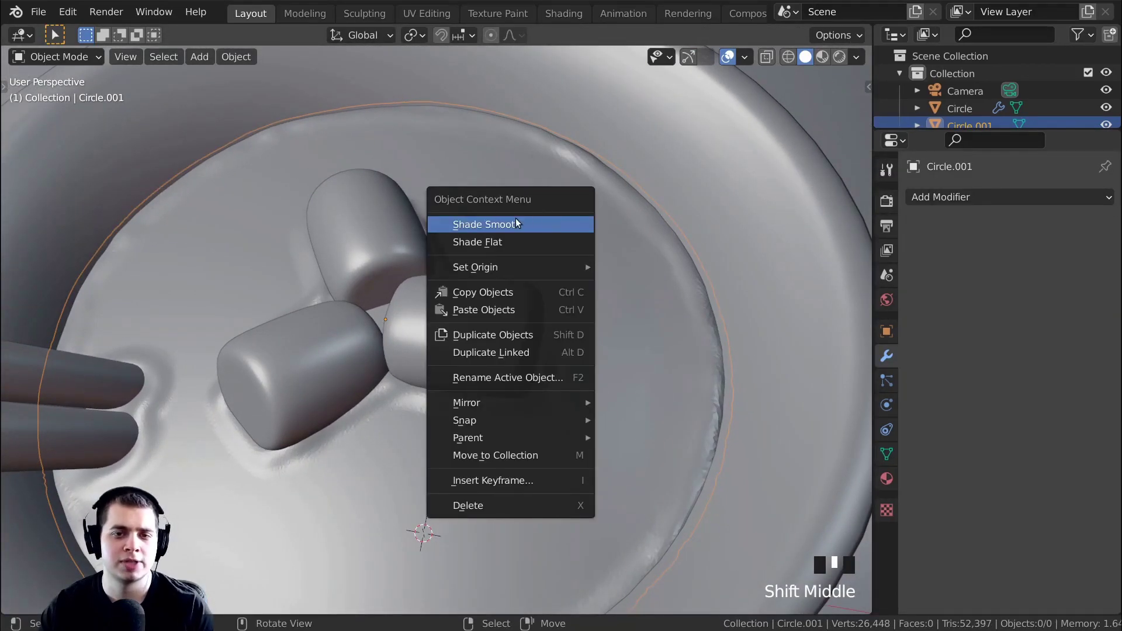
pyautogui.click(544, 224)
# Return to the camera view and select the mug
pyautogui.scroll(-3, 520, 254)
pyautogui.press('KP_0')
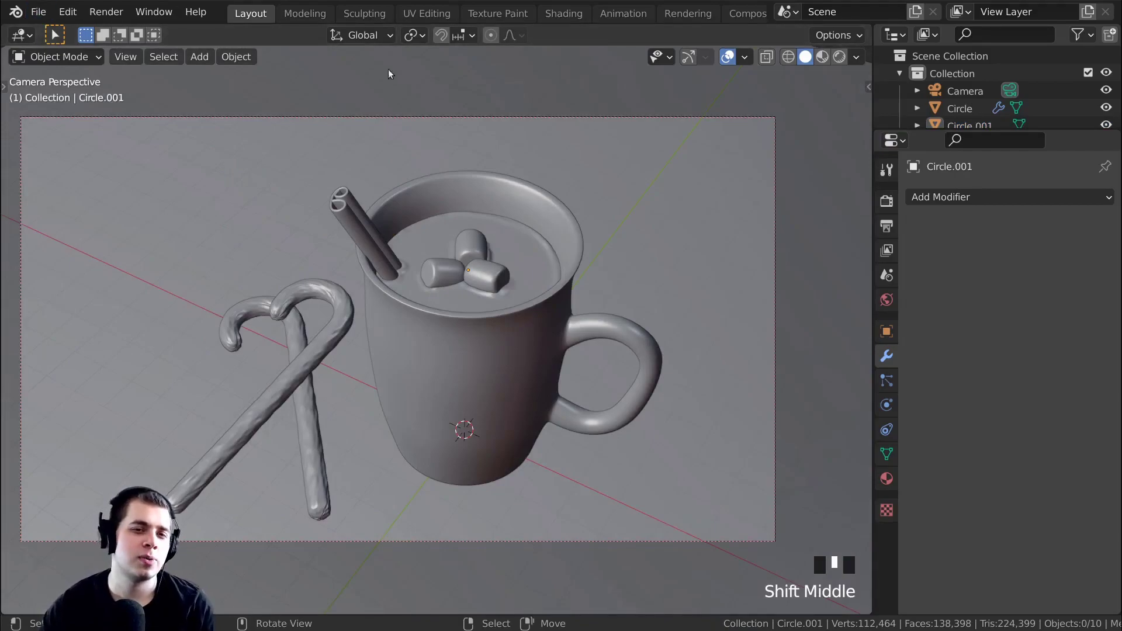
pyautogui.keyDown('shift'); pyautogui.moveTo(350, 218); pyautogui.dragTo(347, 215, button='middle'); pyautogui.keyUp('shift')
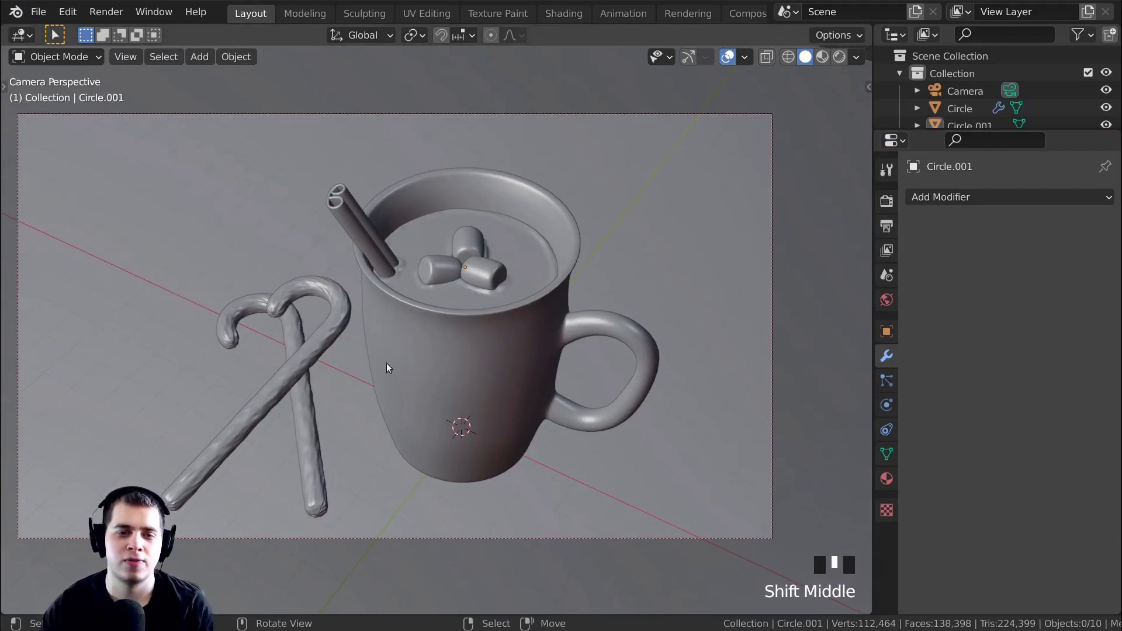
pyautogui.rightClick(468, 349)
pyautogui.keyDown('shift'); pyautogui.moveTo(467, 350); pyautogui.dragTo(457, 343, button='middle'); pyautogui.keyUp('shift')
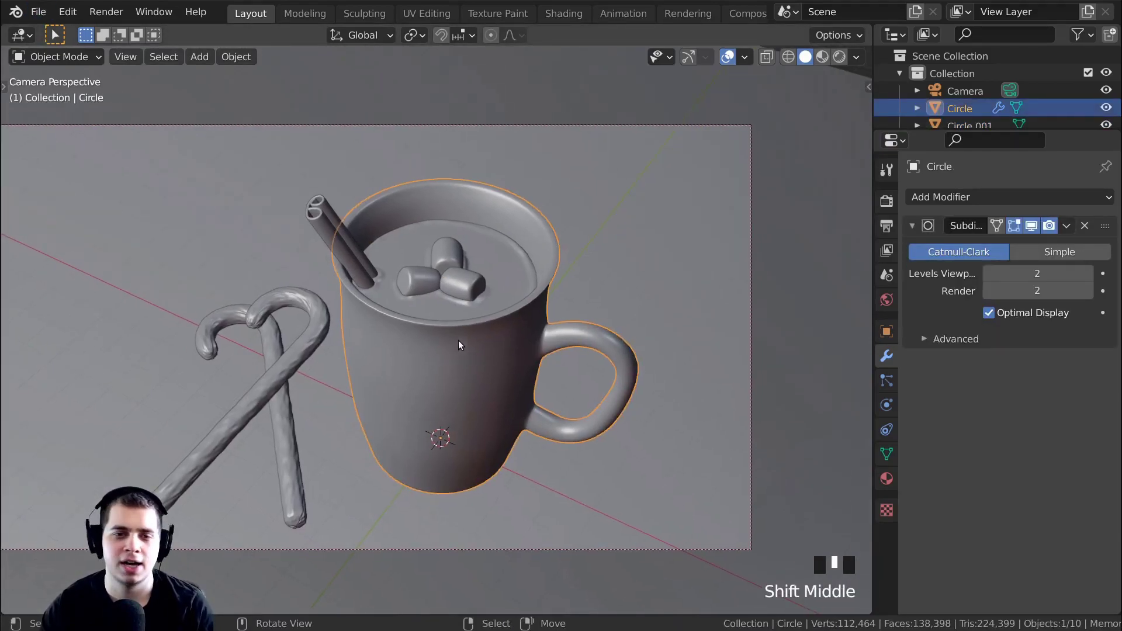
pyautogui.scroll(2, 457, 343)
# Switch to the Shading workspace and give the mug a new material named Cup
pyautogui.click(564, 13)
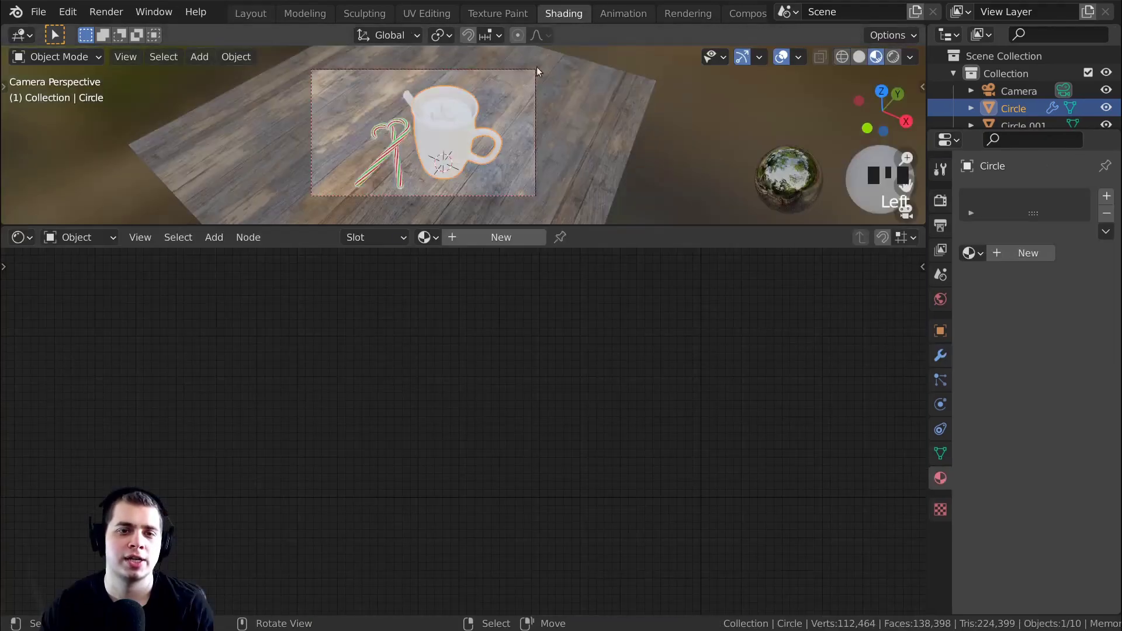
pyautogui.scroll(2, 496, 114)
pyautogui.click(501, 236)
pyautogui.click(489, 237)
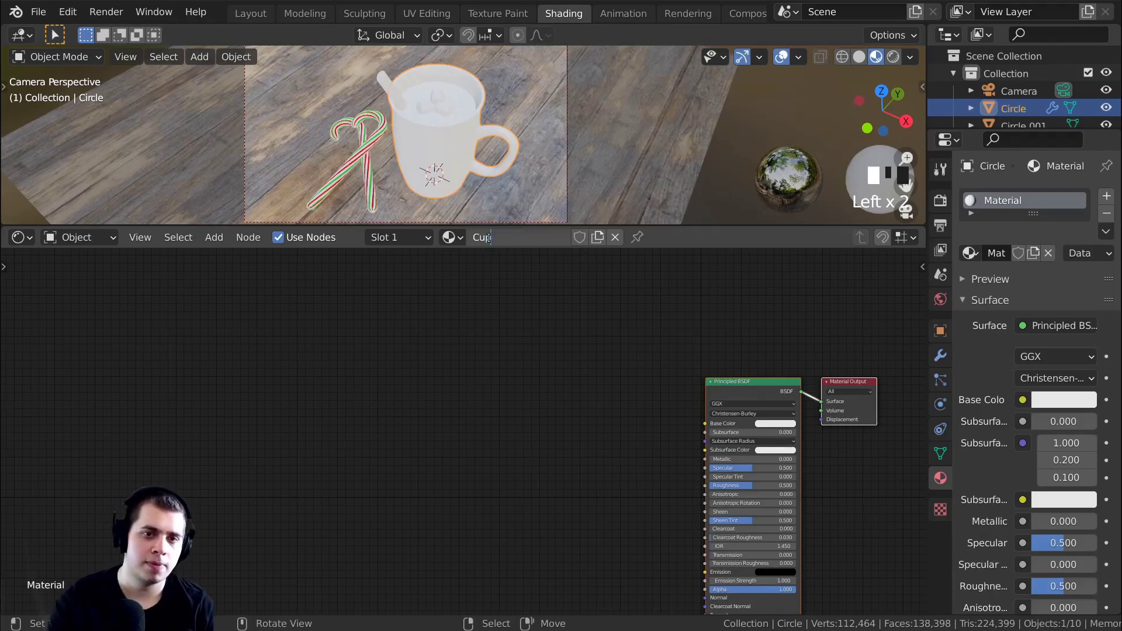
pyautogui.write('Cup')
pyautogui.press('Return')
# Save the file and enlarge the 3D viewport above the node editor
pyautogui.scroll(1, 786, 344)
pyautogui.moveTo(786, 343); pyautogui.dragTo(683, 275, button='middle')
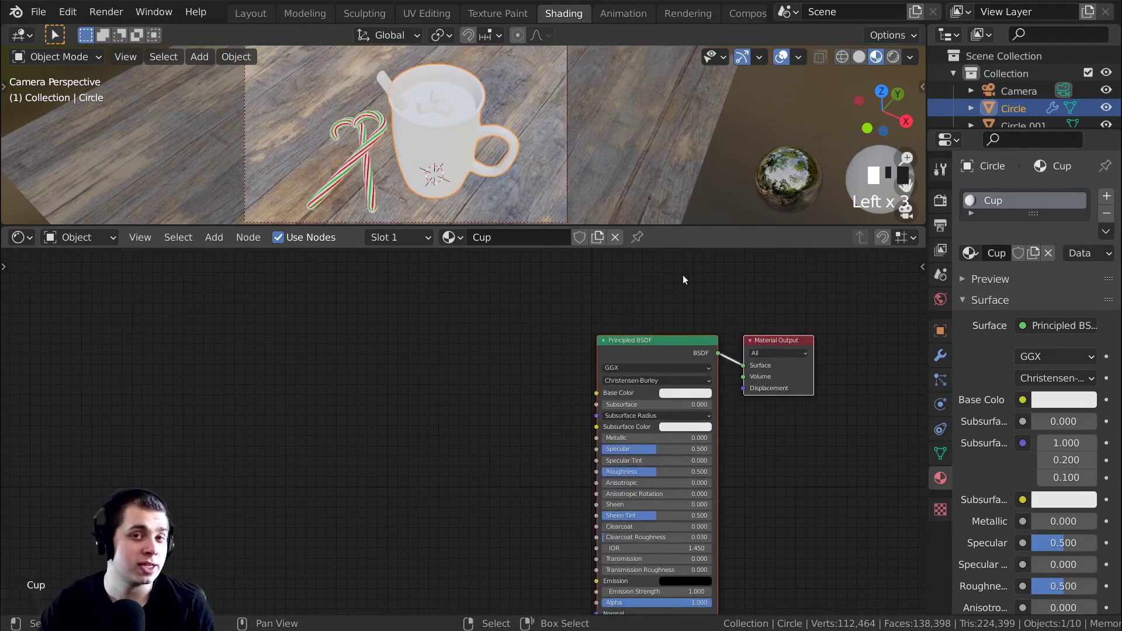
pyautogui.scroll(2, 468, 146)
pyautogui.scroll(1, 647, 280)
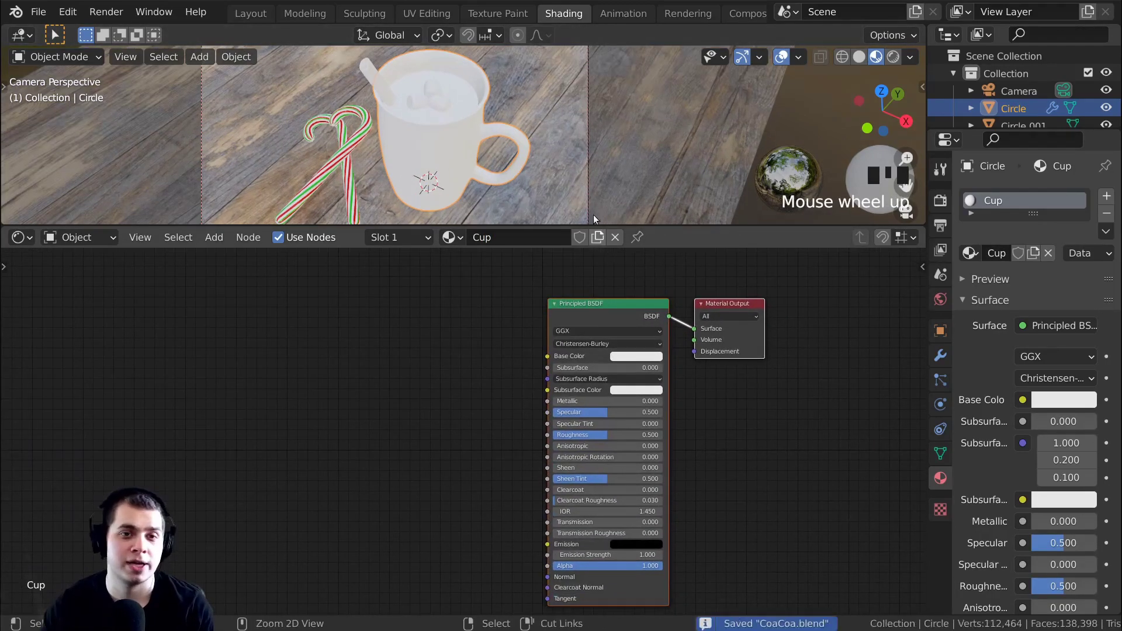
pyautogui.keyDown('shift'); pyautogui.moveTo(467, 146); pyautogui.dragTo(444, 134, button='middle'); pyautogui.keyUp('shift')
pyautogui.hotkey('ctrl', 's')
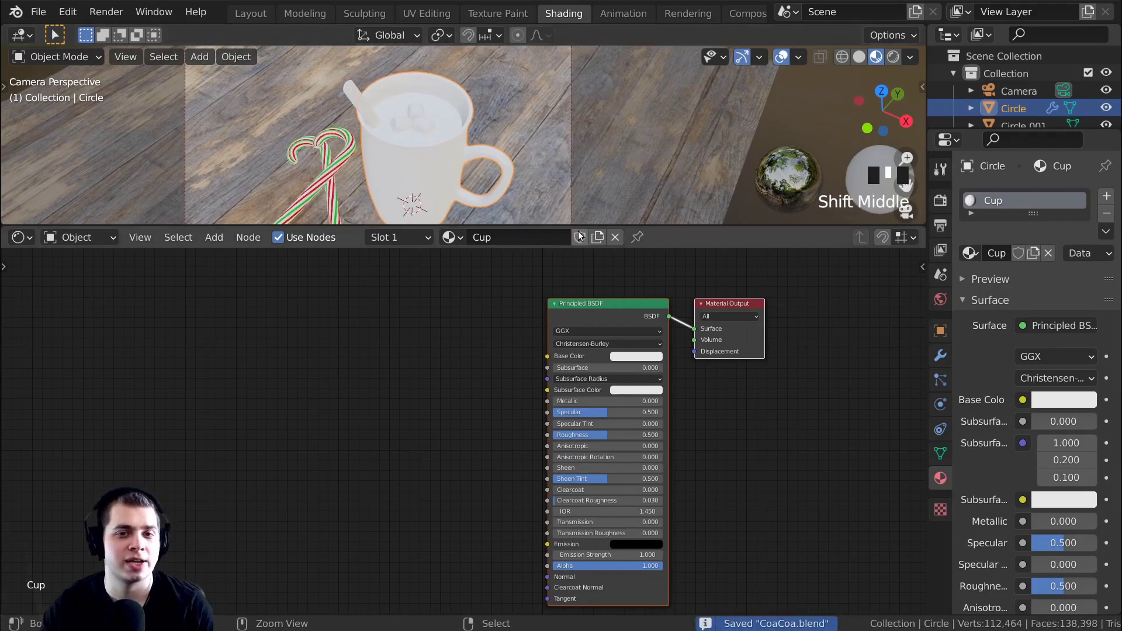
pyautogui.moveTo(578, 228); pyautogui.dragTo(576, 345)
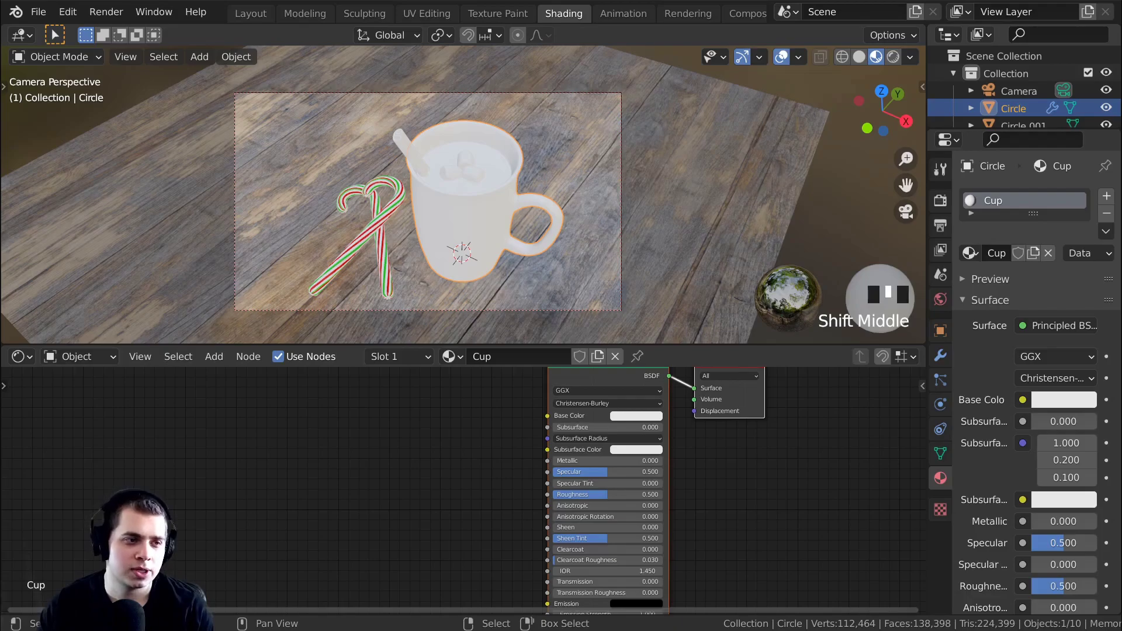
# Add snow-160956.png as an image texture and connect its Color output to the Cup material's Base Color
pyautogui.moveTo(240, 468); pyautogui.dragTo(313, 454)
pyautogui.moveTo(411, 469); pyautogui.dragTo(402, 486, button='middle')
pyautogui.moveTo(291, 453); pyautogui.dragTo(275, 453)
pyautogui.moveTo(355, 450); pyautogui.dragTo(459, 432)
pyautogui.moveTo(534, 437); pyautogui.dragTo(539, 433)
# Examine the textured mug through the camera and from its side
pyautogui.scroll(2, 515, 241)
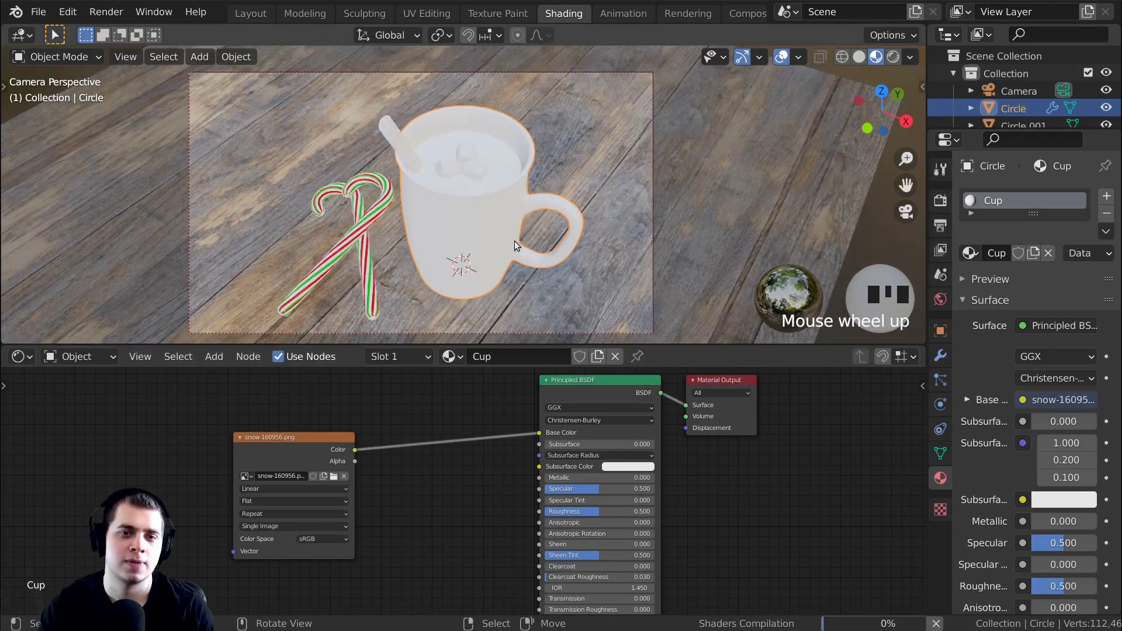
pyautogui.keyDown('shift'); pyautogui.moveTo(514, 241); pyautogui.dragTo(539, 240, button='middle'); pyautogui.keyUp('shift')
pyautogui.scroll(1, 463, 251)
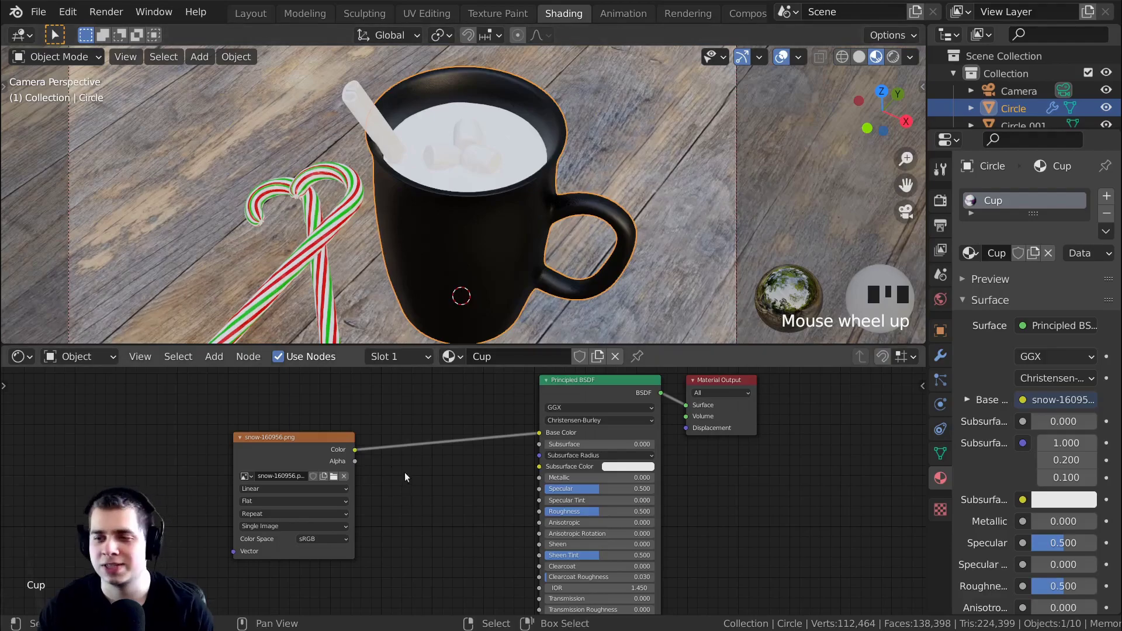
pyautogui.moveTo(458, 309); pyautogui.dragTo(525, 163, button='middle')
pyautogui.scroll(3, 503, 247)
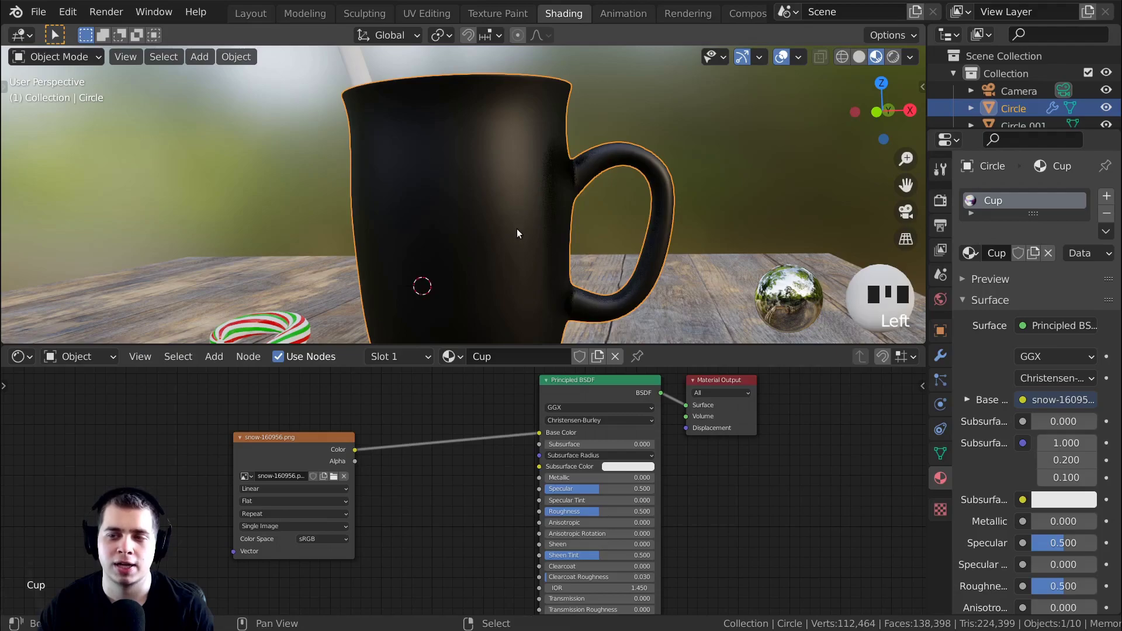
# Enter Edit Mode with face selection and select a three-by-three block of faces on the mug's front beside the handle
pyautogui.press('Tab')
pyautogui.keyDown('shift'); pyautogui.moveTo(519, 193); pyautogui.dragTo(482, 201, button='middle'); pyautogui.keyUp('shift')
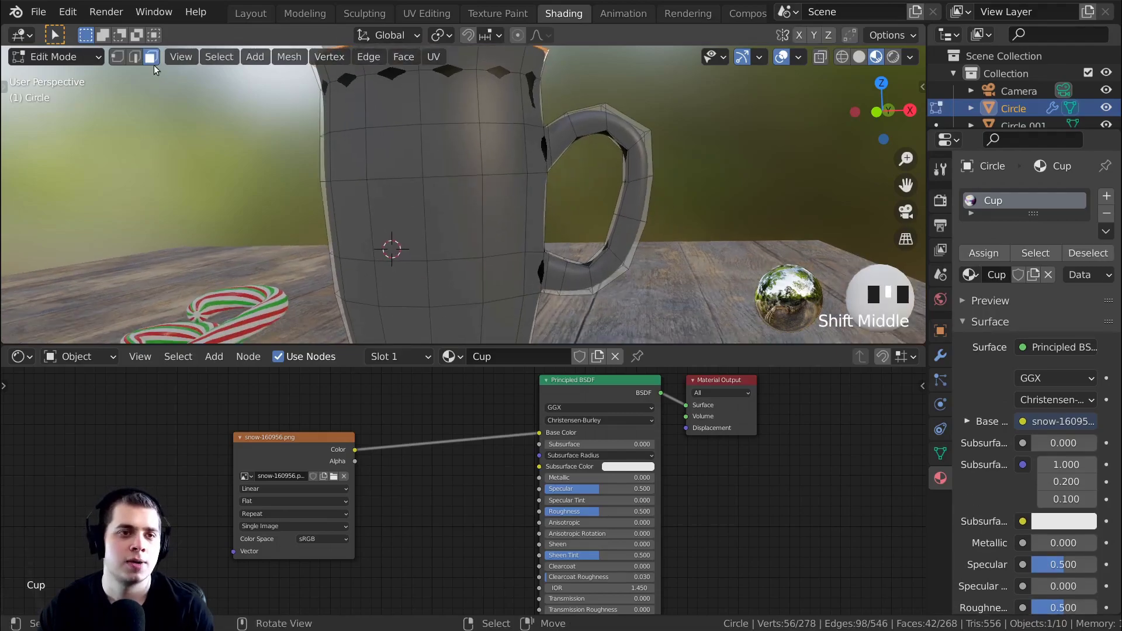
pyautogui.click(337, 145)
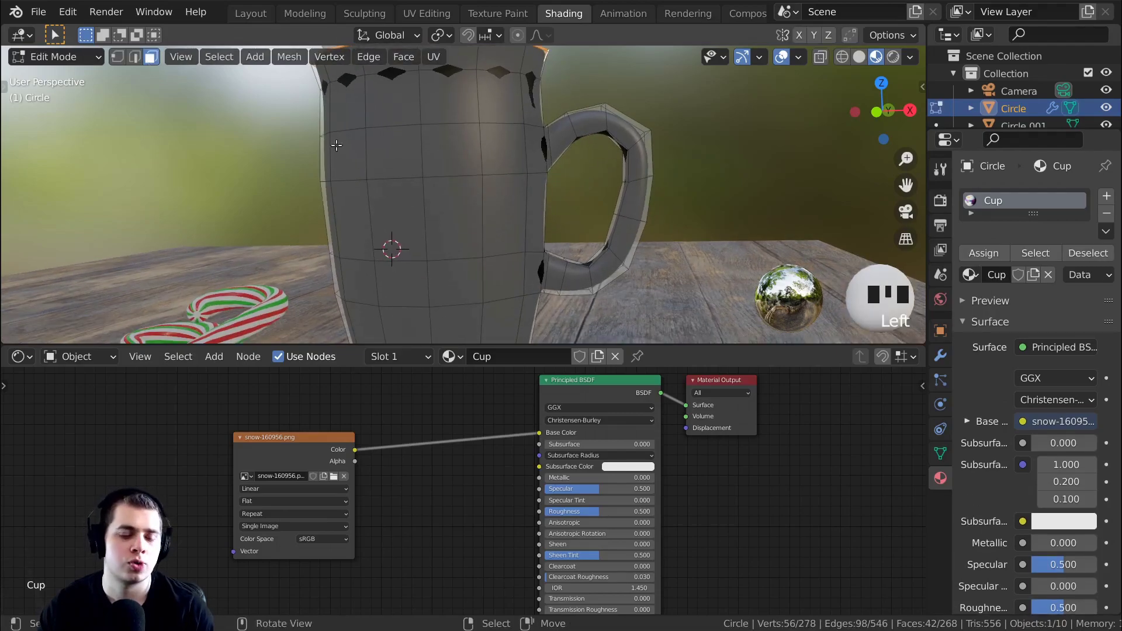
pyautogui.rightClick(389, 146)
pyautogui.keyDown('shift'); pyautogui.rightClick(451, 151); pyautogui.keyUp('shift')
pyautogui.keyDown('shift'); pyautogui.rightClick(504, 150); pyautogui.keyUp('shift')
pyautogui.keyDown('shift'); pyautogui.rightClick(505, 213); pyautogui.keyUp('shift')
pyautogui.keyDown('shift'); pyautogui.rightClick(504, 279); pyautogui.keyUp('shift')
pyautogui.keyDown('shift'); pyautogui.rightClick(456, 283); pyautogui.keyUp('shift')
pyautogui.keyDown('shift'); pyautogui.rightClick(411, 289); pyautogui.keyUp('shift')
pyautogui.keyDown('shift'); pyautogui.rightClick(398, 220); pyautogui.keyUp('shift')
pyautogui.keyDown('shift'); pyautogui.rightClick(453, 218); pyautogui.keyUp('shift')
# Extend the selection with the column of faces farther from the handle and the row below, making a four-by-four block
pyautogui.moveTo(454, 218)
pyautogui.mouseDown(button='middle')
pyautogui.moveTo(408, 198)
pyautogui.moveTo(469, 213)
pyautogui.mouseUp(button='middle')
pyautogui.moveTo(497, 267); pyautogui.dragTo(455, 216, button='middle')
pyautogui.keyDown('shift'); pyautogui.rightClick(418, 152); pyautogui.keyUp('shift')
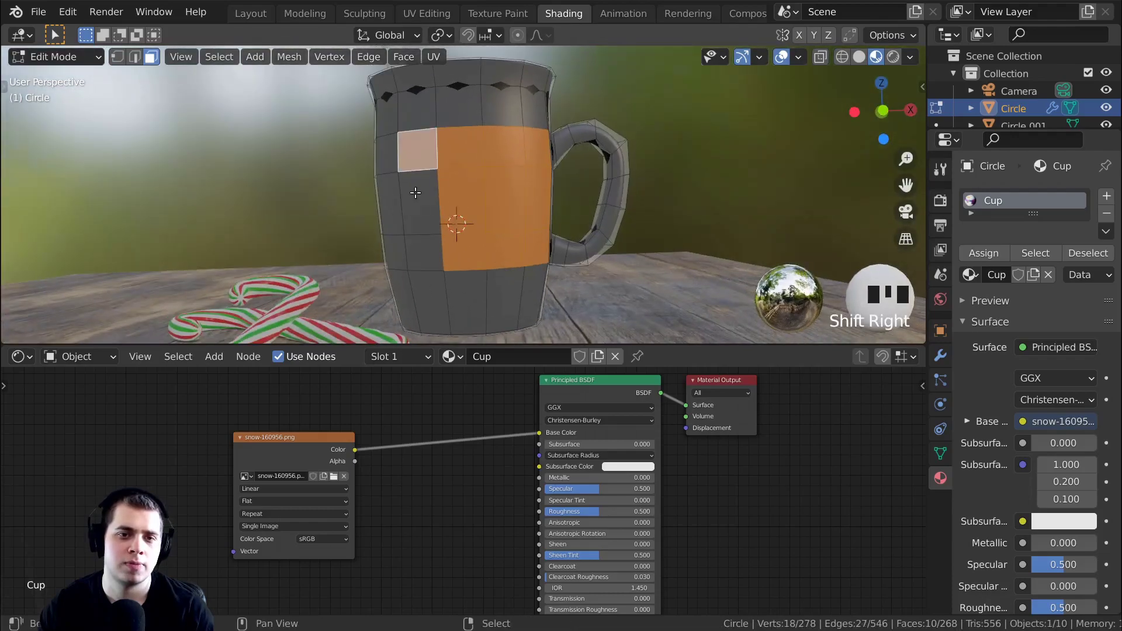
pyautogui.keyDown('shift'); pyautogui.rightClick(420, 204); pyautogui.keyUp('shift')
pyautogui.keyDown('shift'); pyautogui.rightClick(421, 254); pyautogui.keyUp('shift')
pyautogui.keyDown('shift'); pyautogui.rightClick(424, 297); pyautogui.keyUp('shift')
pyautogui.keyDown('shift'); pyautogui.rightClick(466, 300); pyautogui.keyUp('shift')
pyautogui.keyDown('shift'); pyautogui.rightClick(505, 297); pyautogui.keyUp('shift')
pyautogui.keyDown('shift'); pyautogui.rightClick(531, 292); pyautogui.keyUp('shift')
# Maximize the 3D viewport around the mug's selected front faces
pyautogui.moveTo(501, 256)
pyautogui.mouseDown(button='middle')
pyautogui.moveTo(479, 253)
pyautogui.moveTo(483, 244)
pyautogui.mouseUp(button='middle')
pyautogui.scroll(2, 456, 253)
pyautogui.keyDown('shift'); pyautogui.scroll(2, 553, 246); pyautogui.keyUp('shift')
pyautogui.moveTo(555, 201)
pyautogui.mouseDown(button='middle')
pyautogui.moveTo(534, 195)
pyautogui.moveTo(560, 182)
pyautogui.mouseUp(button='middle')
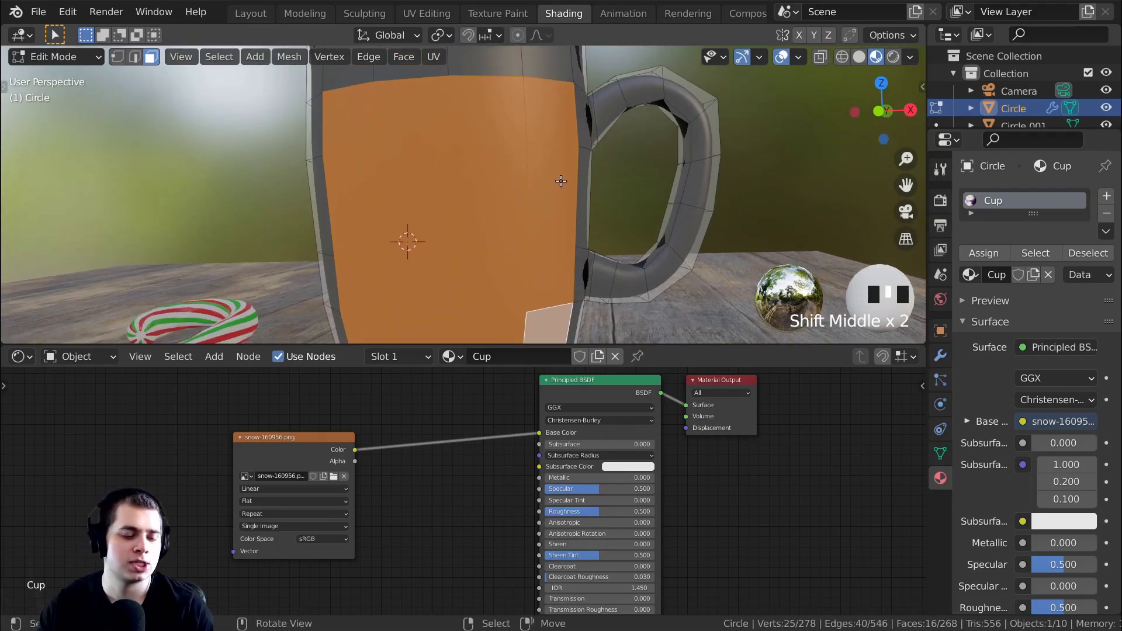
pyautogui.hotkey('ctrl', 'space')
pyautogui.hotkey('ctrl', 'space')
pyautogui.hotkey('ctrl', 'space')
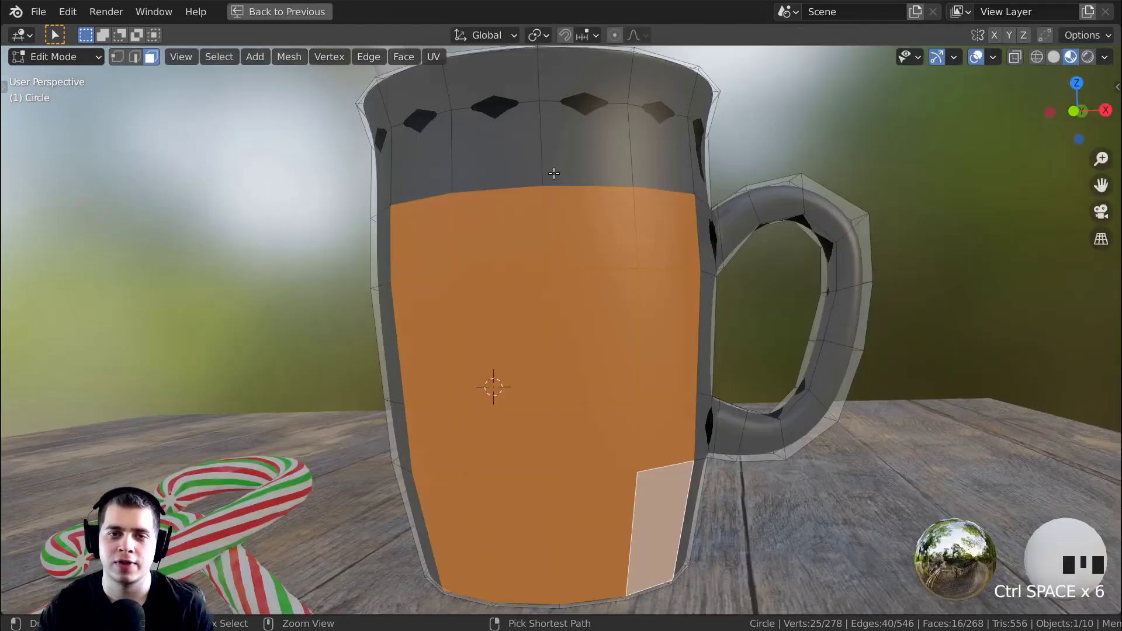
pyautogui.keyDown('shift'); pyautogui.moveTo(564, 171); pyautogui.dragTo(696, 236, button='middle'); pyautogui.keyUp('shift')
# Switch to an orthographic view and UV-map the selected mug faces with Project from View
pyautogui.press('KP_5')
pyautogui.scroll(5, 676, 208)
pyautogui.scroll(-2, 681, 205)
pyautogui.keyDown('shift'); pyautogui.moveTo(696, 237); pyautogui.dragTo(773, 270, button='middle'); pyautogui.keyUp('shift')
pyautogui.scroll(1, 715, 267)
pyautogui.scroll(1, 772, 279)
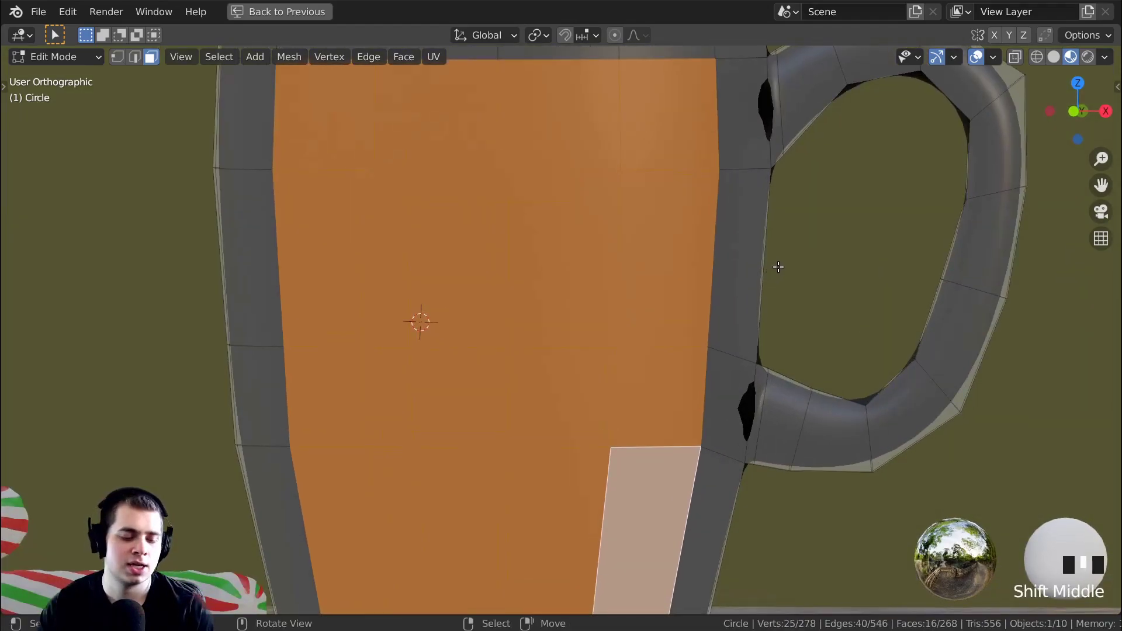
pyautogui.press('u')
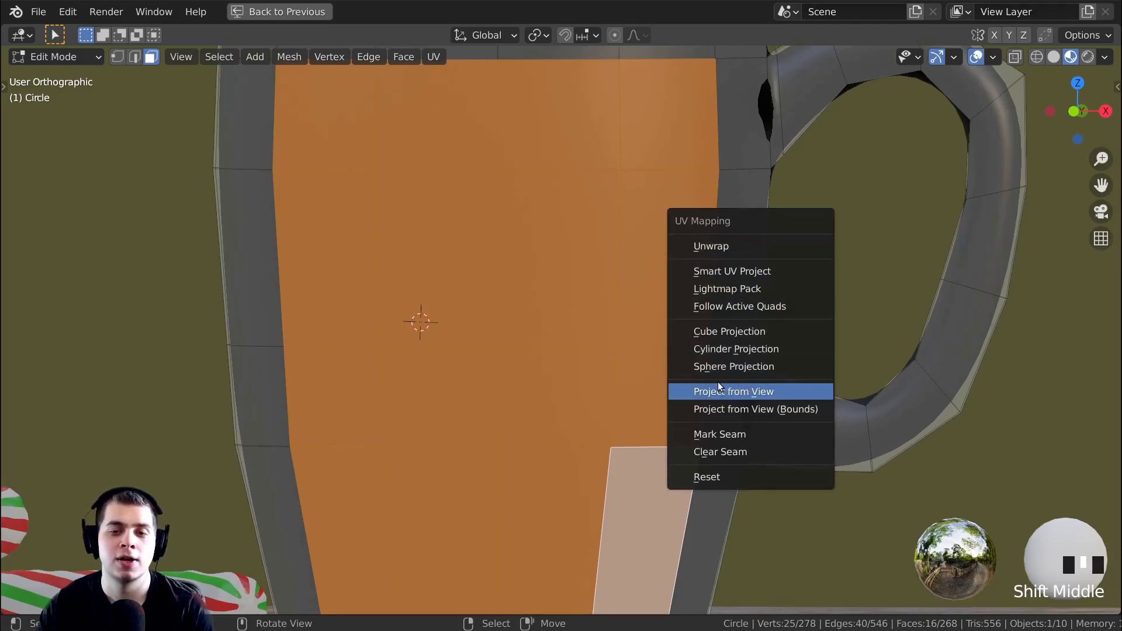
pyautogui.click(754, 392)
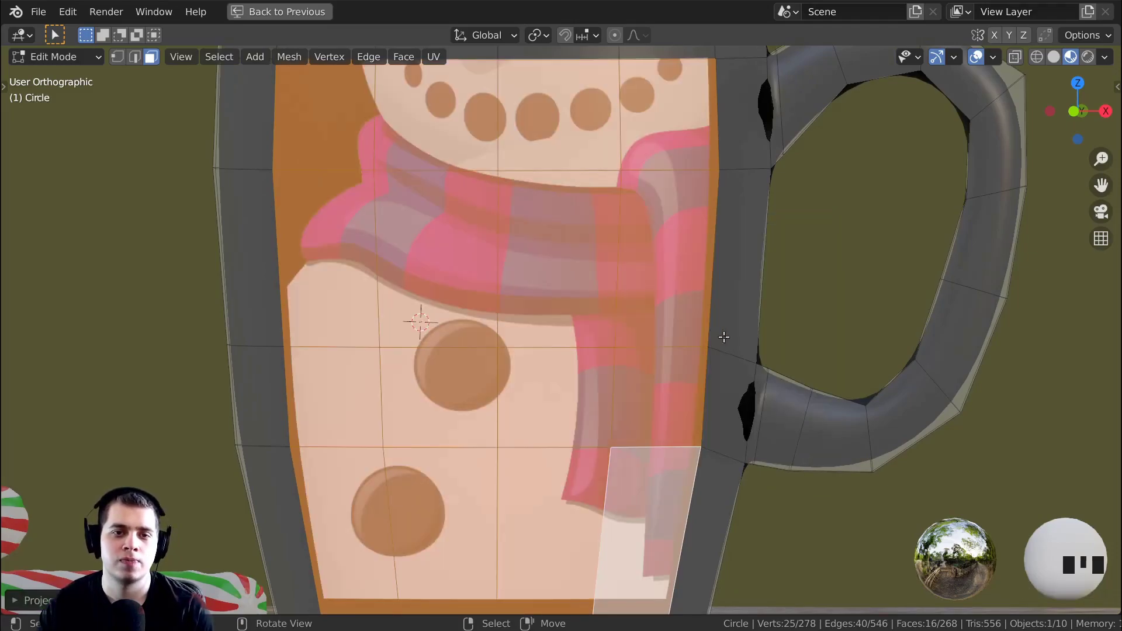
# Restore the multi-editor layout and switch to the UV Editing workspace for the mug
pyautogui.scroll(-2, 679, 307)
pyautogui.moveTo(674, 302); pyautogui.dragTo(692, 342, button='middle')
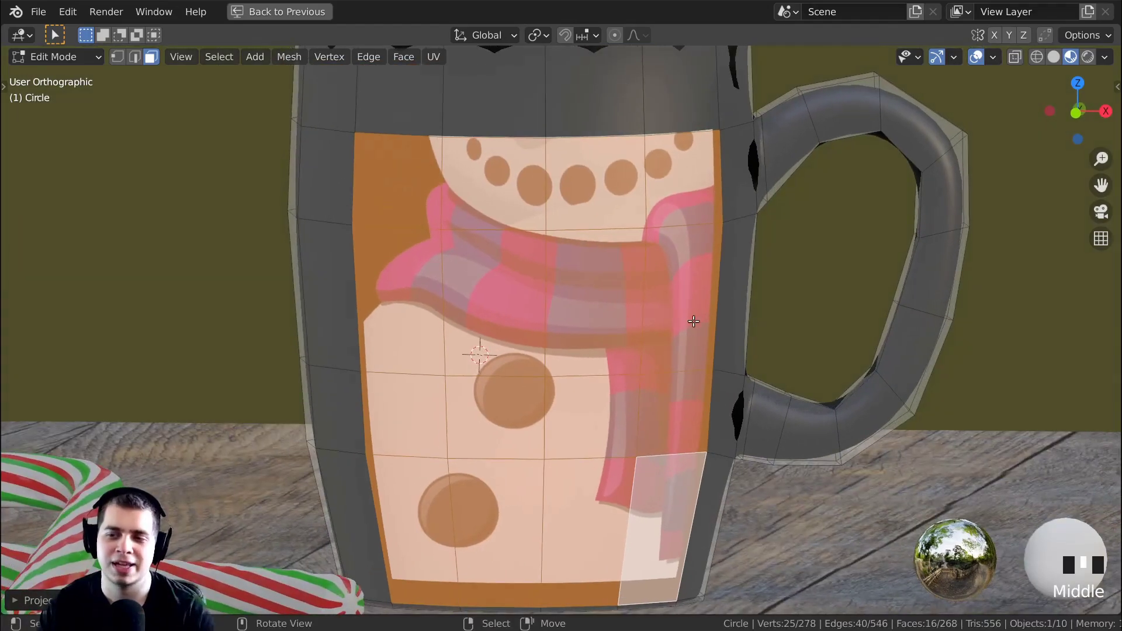
pyautogui.click(287, 11)
pyautogui.press('Tab')
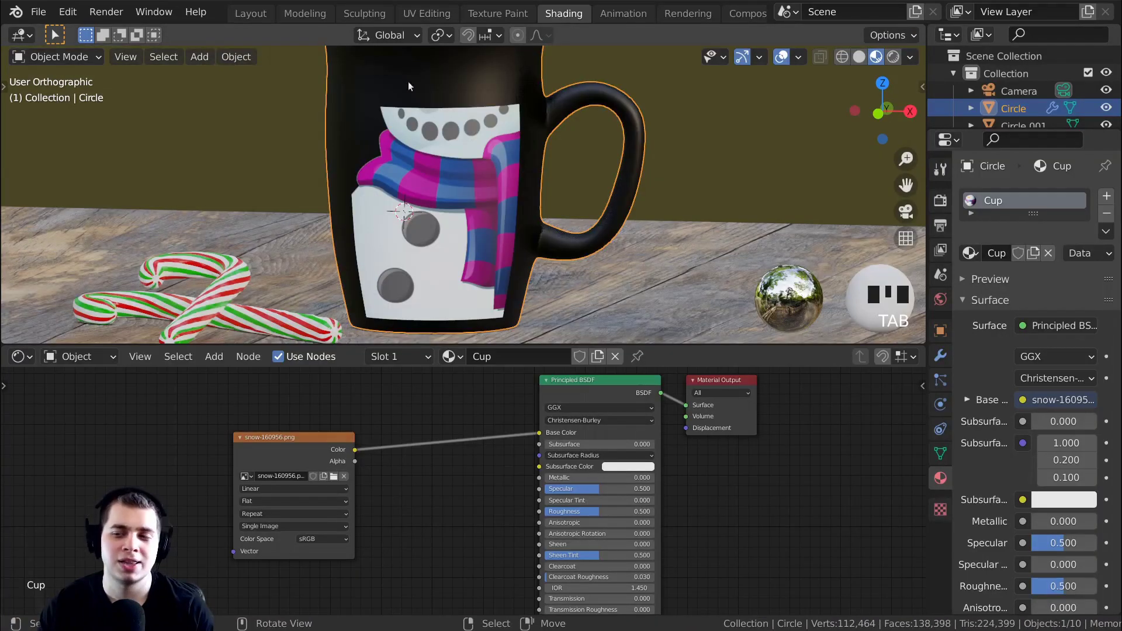
pyautogui.click(467, 13)
pyautogui.click(427, 13)
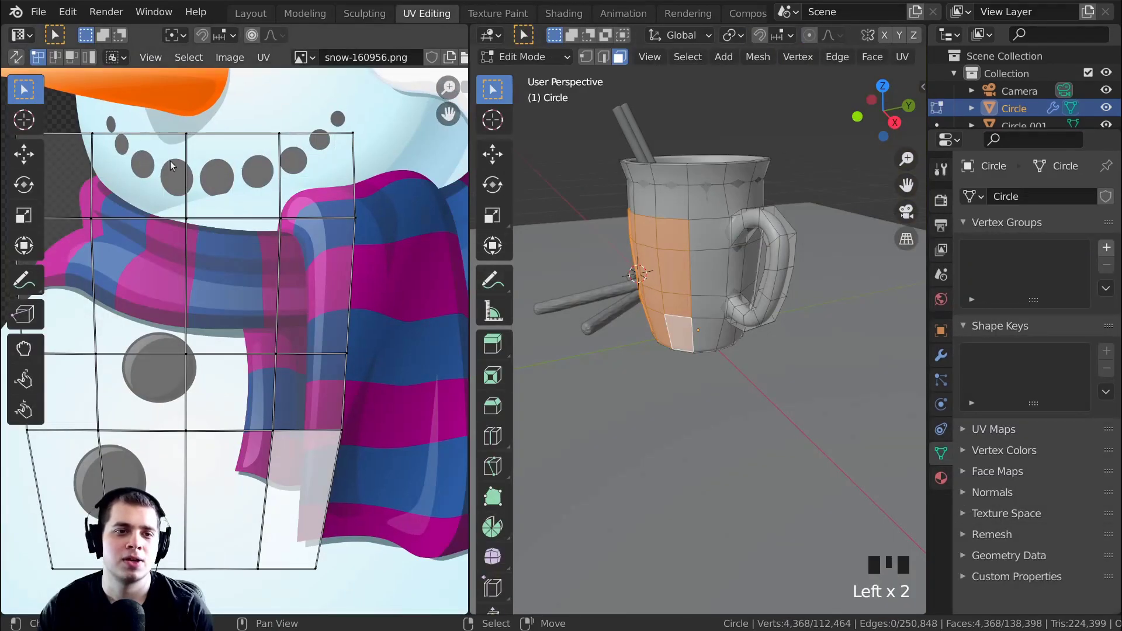
# Select all the projected UVs, then scale them up and move them to cover the whole snowman image
pyautogui.press('a')
pyautogui.press('a')
pyautogui.press('a')
pyautogui.press('a')
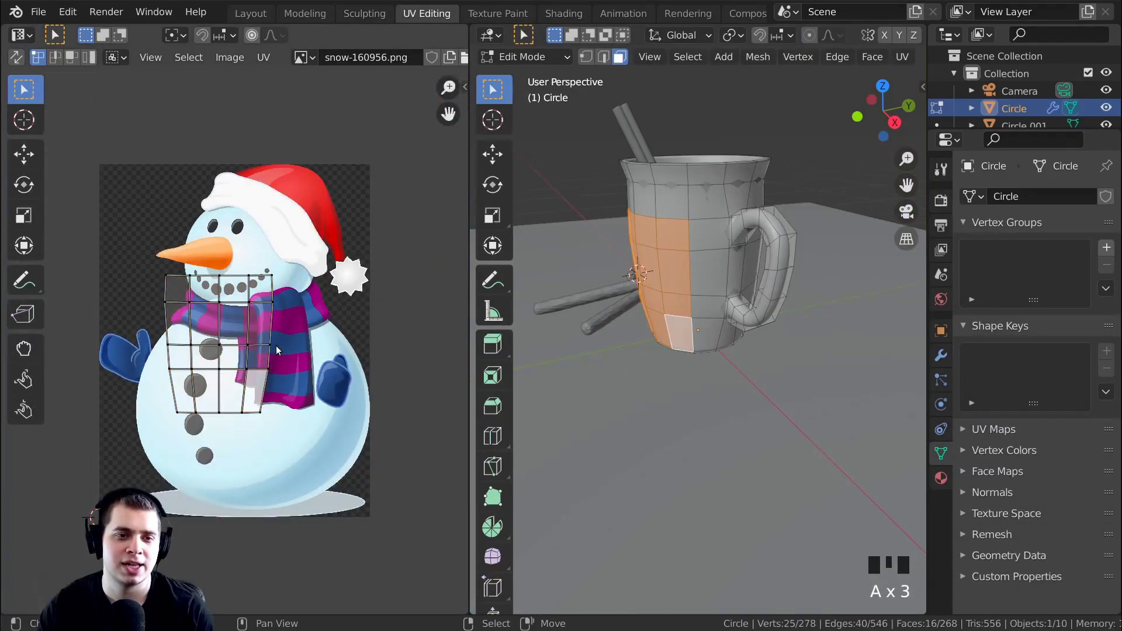
pyautogui.press('s')
pyautogui.click(359, 381)
pyautogui.press('g')
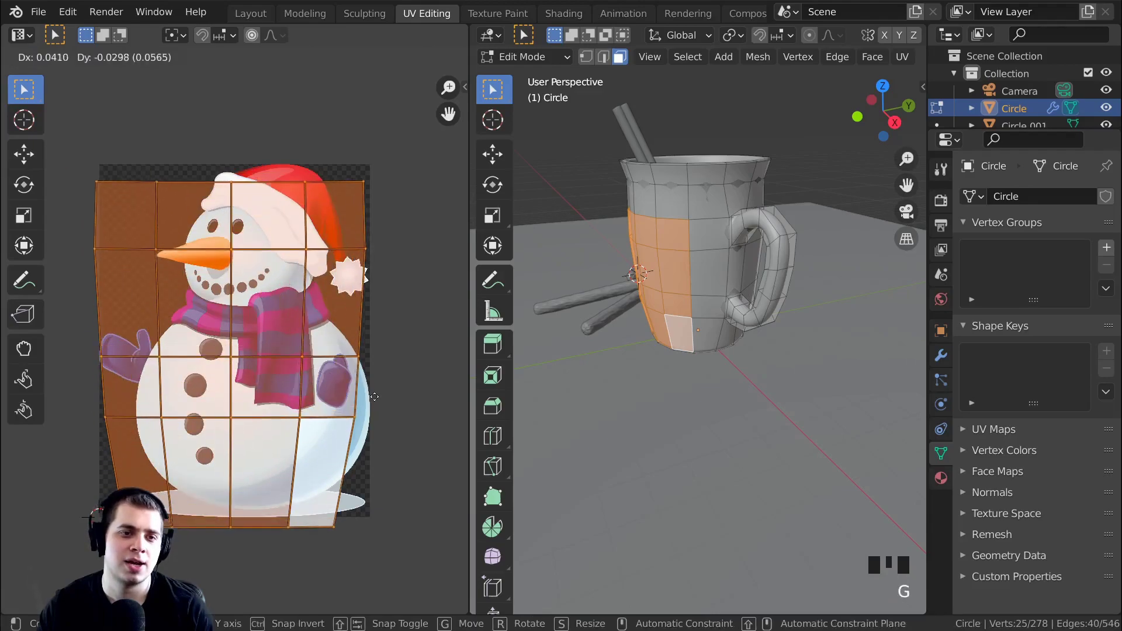
pyautogui.click(378, 398)
pyautogui.press('s')
pyautogui.click(402, 418)
pyautogui.press('g')
pyautogui.click(404, 418)
# Preview the material on the mug and enlarge and reposition the UVs slightly beyond the snowman image's borders
pyautogui.moveTo(690, 205); pyautogui.dragTo(737, 174, button='middle')
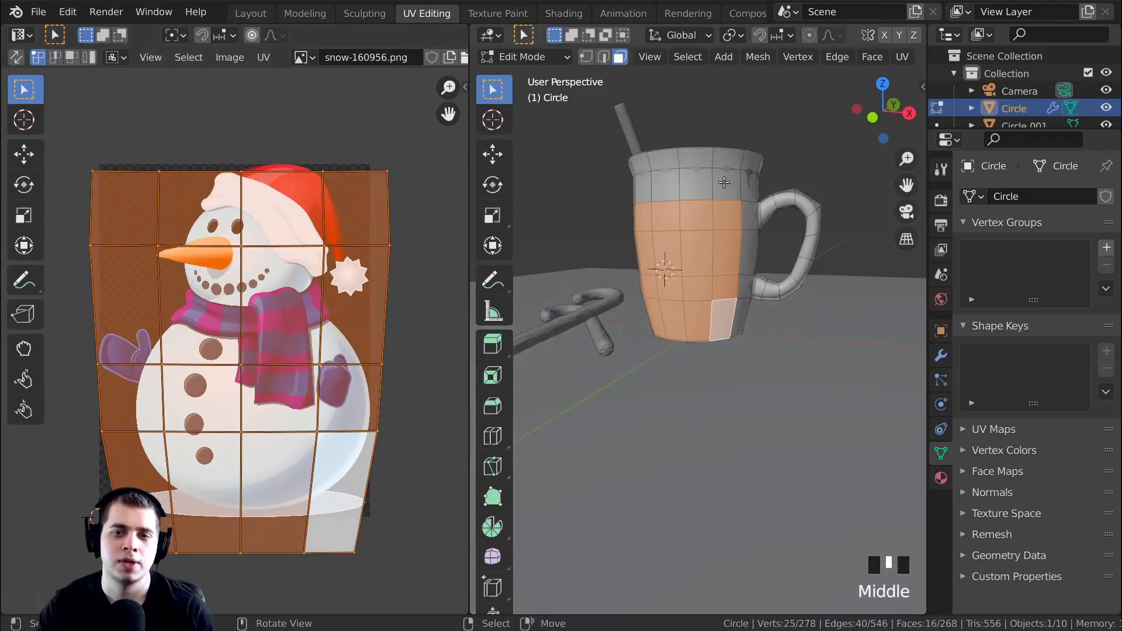
pyautogui.press('z')
pyautogui.scroll(2, 635, 431)
pyautogui.moveTo(635, 431); pyautogui.dragTo(458, 356, button='middle')
pyautogui.press('s')
pyautogui.click(11, 374)
pyautogui.press('g')
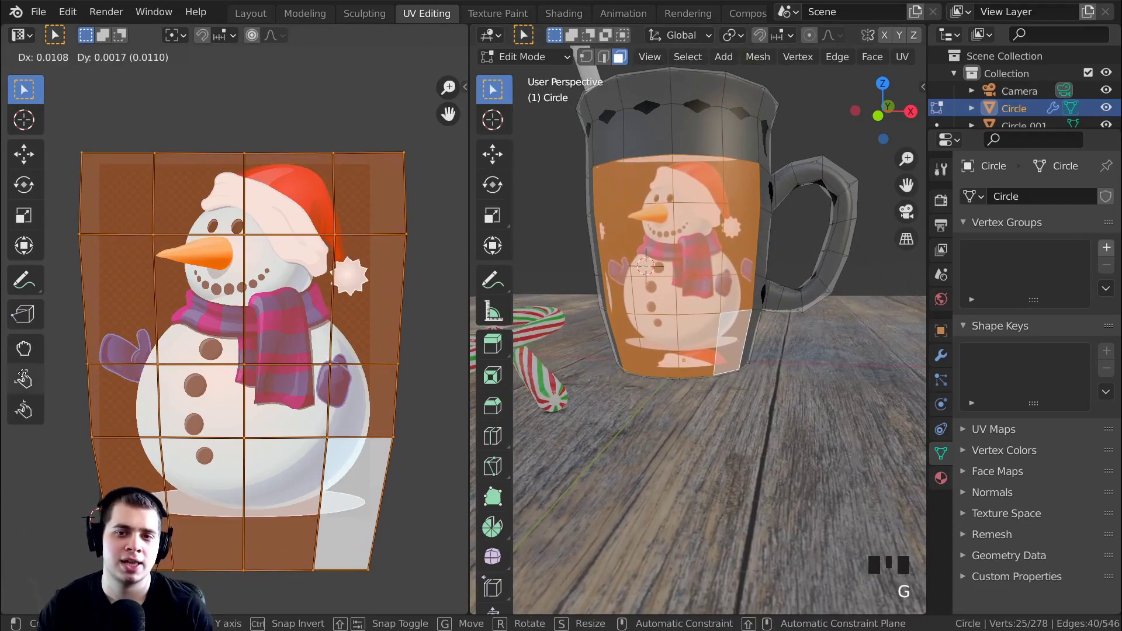
pyautogui.click(61, 411)
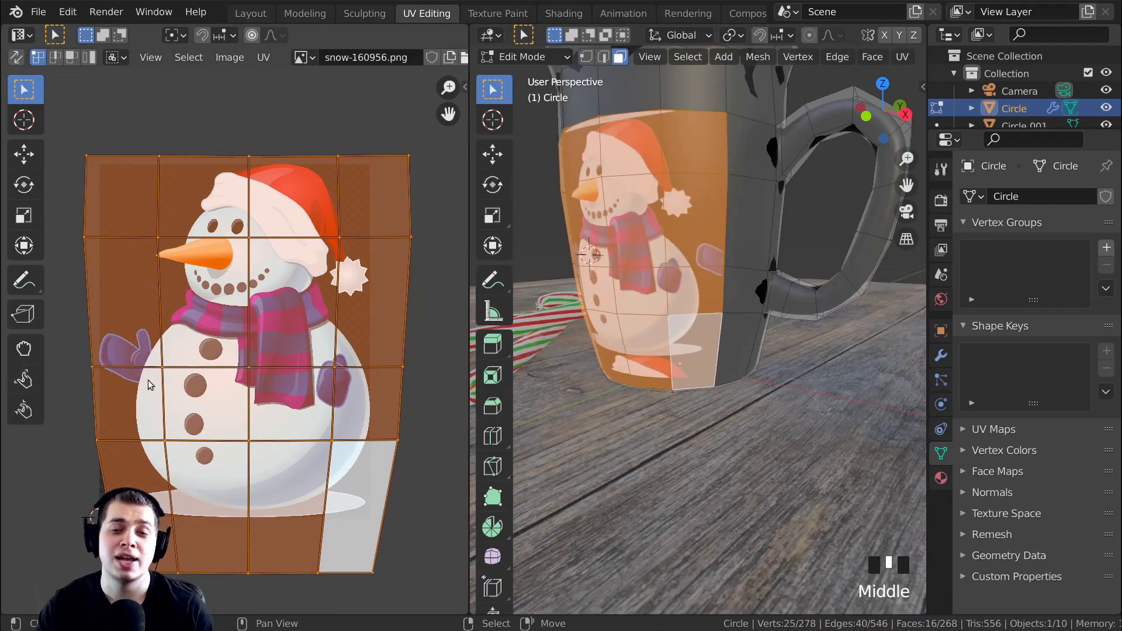
# Fine-tune the UV scale and position so the whole snowman sits centred on the mug's selected front faces
pyautogui.press('g')
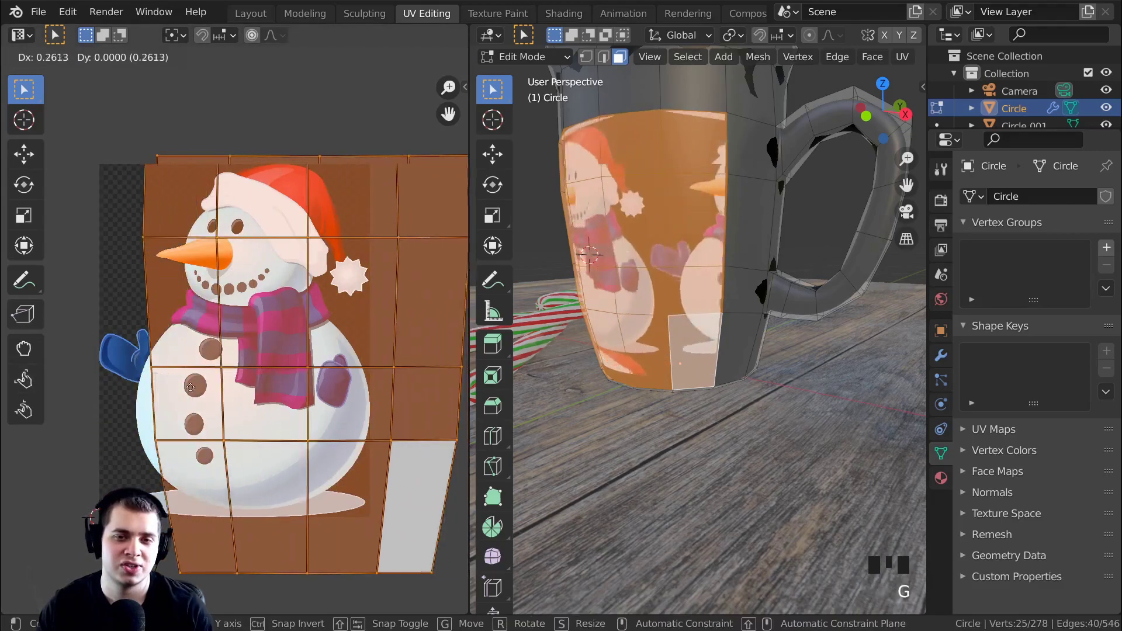
pyautogui.rightClick(234, 395)
pyautogui.moveTo(701, 351); pyautogui.dragTo(655, 351, button='middle')
pyautogui.press('s')
pyautogui.press('g')
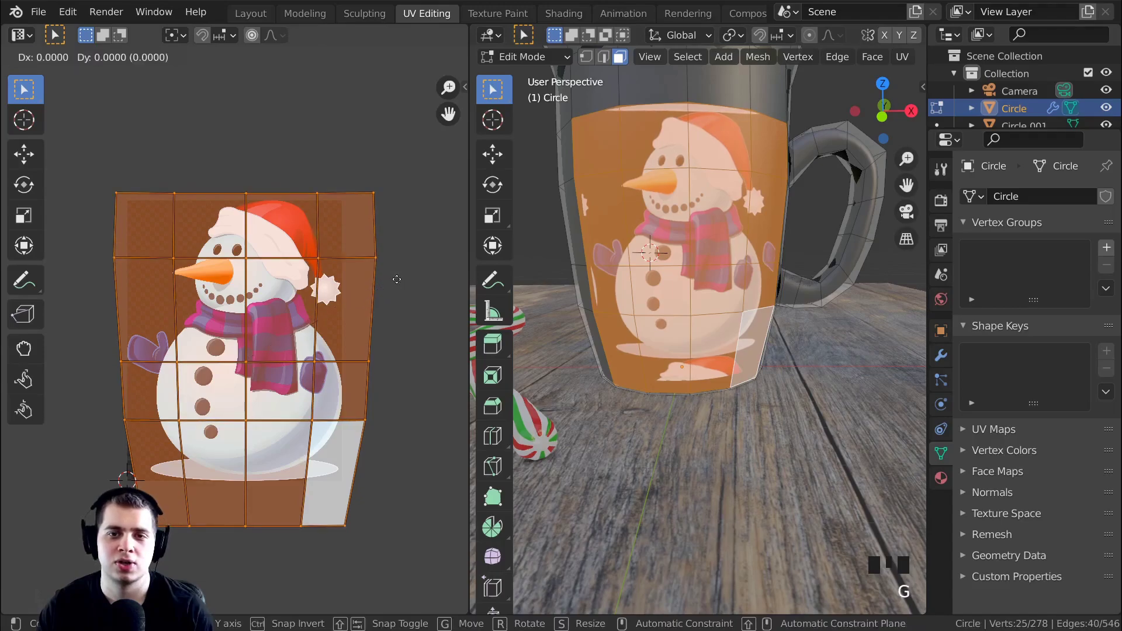
pyautogui.click(416, 305)
pyautogui.press('s')
pyautogui.press('g')
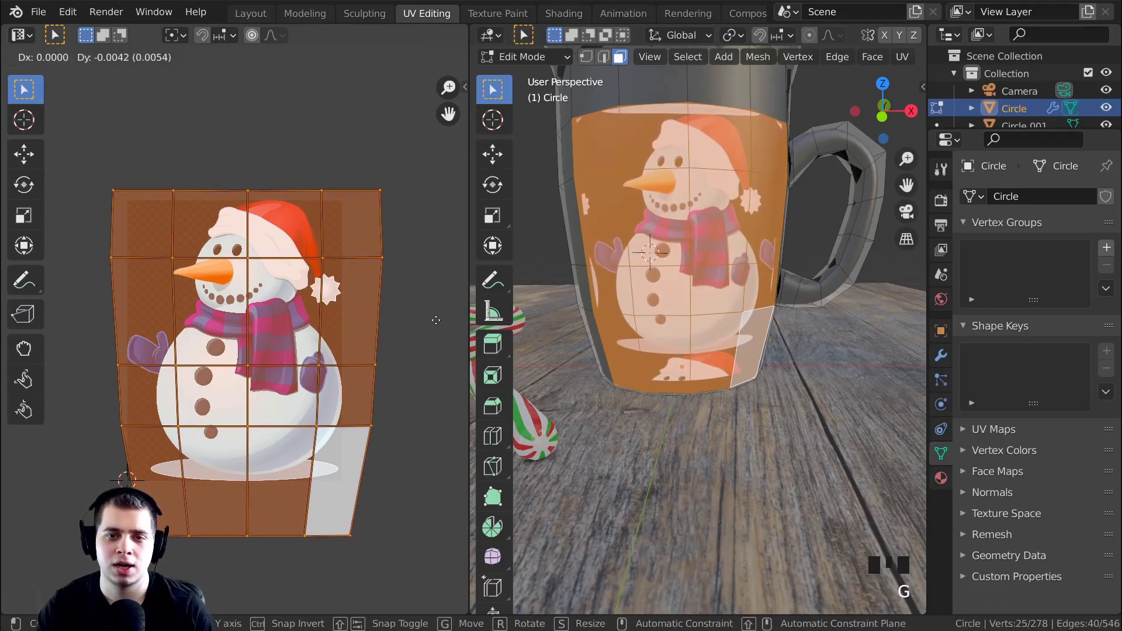
pyautogui.click(437, 327)
pyautogui.click(381, 323)
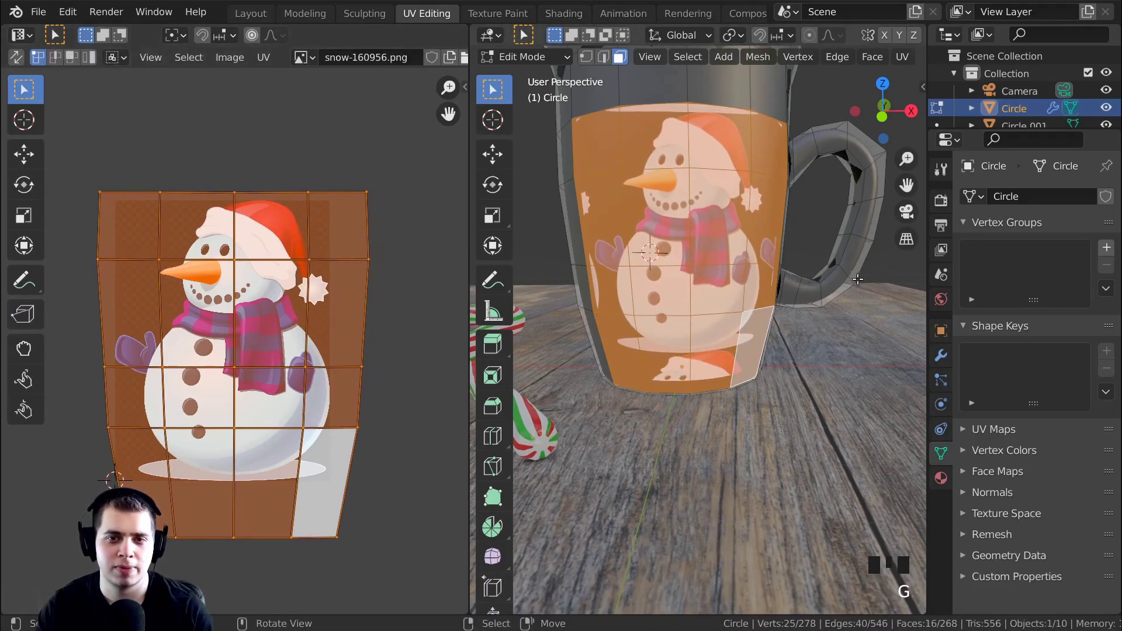
# Leave Edit Mode and check the snowman's placement on the mug through the camera
pyautogui.moveTo(826, 273); pyautogui.dragTo(813, 274, button='middle')
pyautogui.press('Tab')
pyautogui.press('KP_0')
pyautogui.scroll(3, 773, 360)
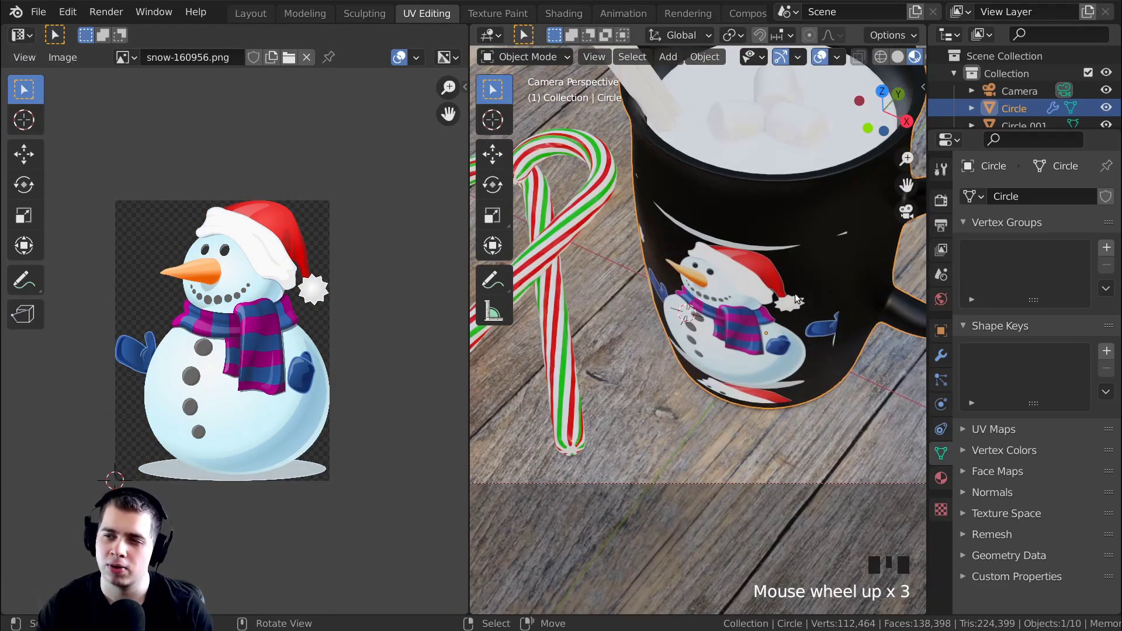
pyautogui.keyDown('shift'); pyautogui.moveTo(793, 293); pyautogui.dragTo(837, 298, button='middle'); pyautogui.keyUp('shift')
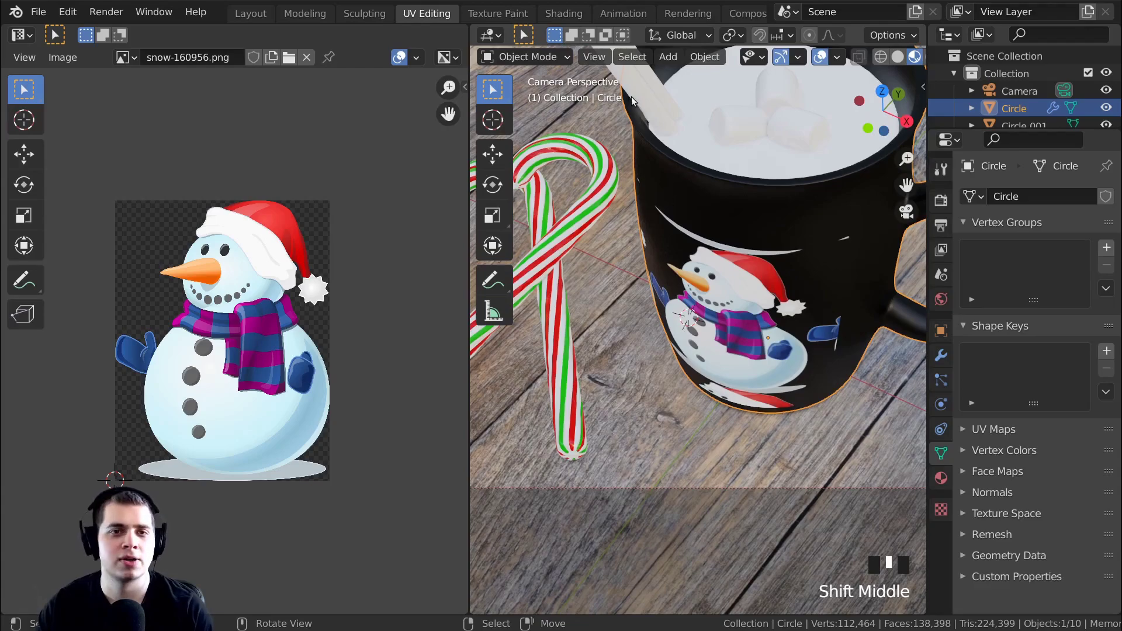
# Return to the Shading workspace and set the snowman image texture's extension to Clip
pyautogui.click(563, 13)
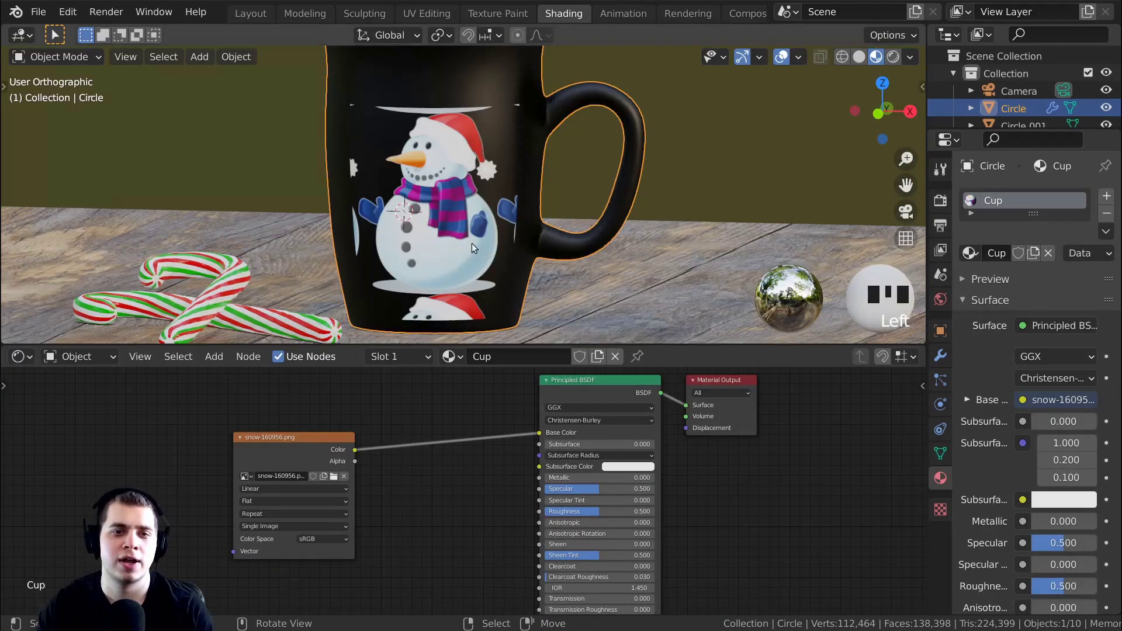
pyautogui.moveTo(351, 467); pyautogui.dragTo(444, 453, button='middle')
pyautogui.scroll(2, 417, 251)
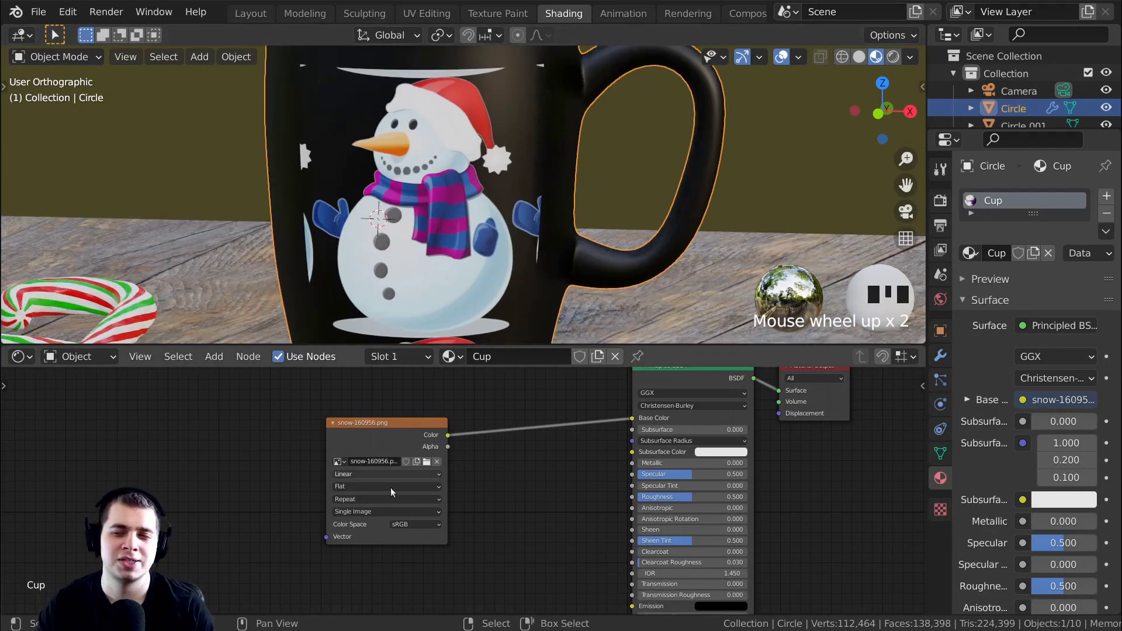
pyautogui.scroll(3, 393, 503)
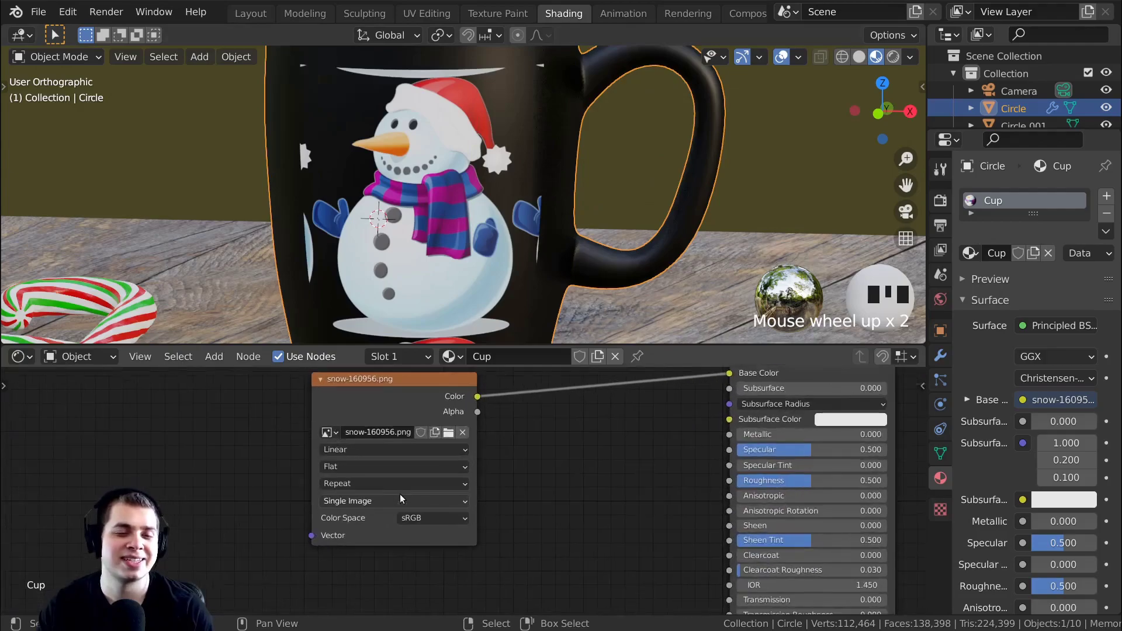
pyautogui.click(321, 483)
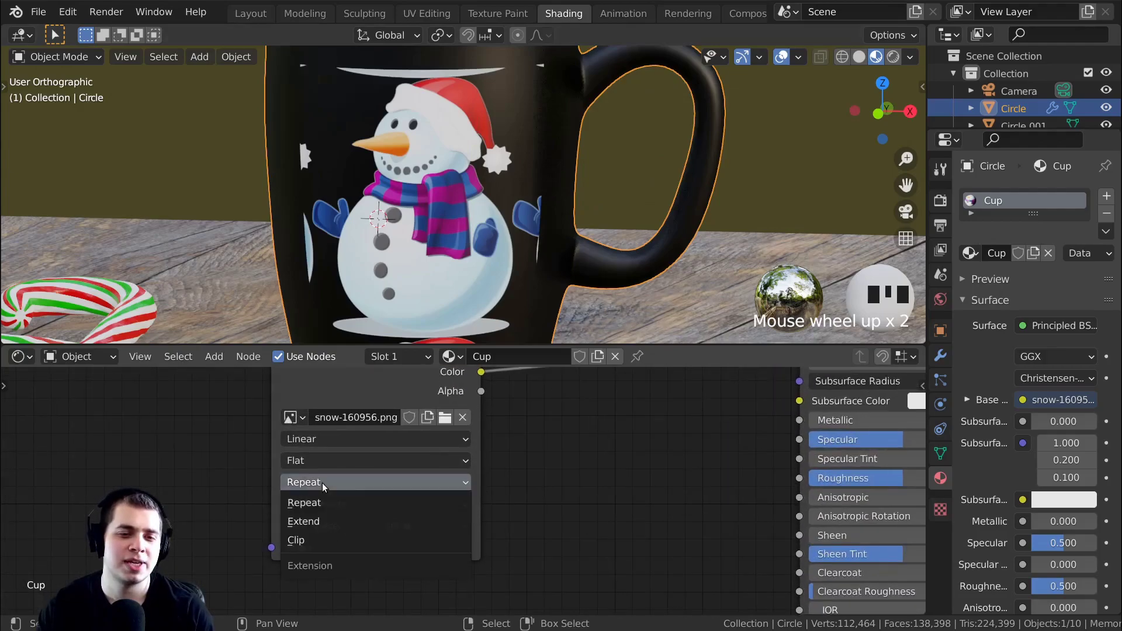
pyautogui.click(345, 538)
# Move the image texture node away from the shader and insert a MixRGB node on its link to Base Color
pyautogui.moveTo(237, 101); pyautogui.dragTo(592, 146, button='middle')
pyautogui.scroll(3, 455, 274)
pyautogui.scroll(-4, 514, 470)
pyautogui.moveTo(473, 416); pyautogui.dragTo(421, 433)
pyautogui.scroll(2, 497, 432)
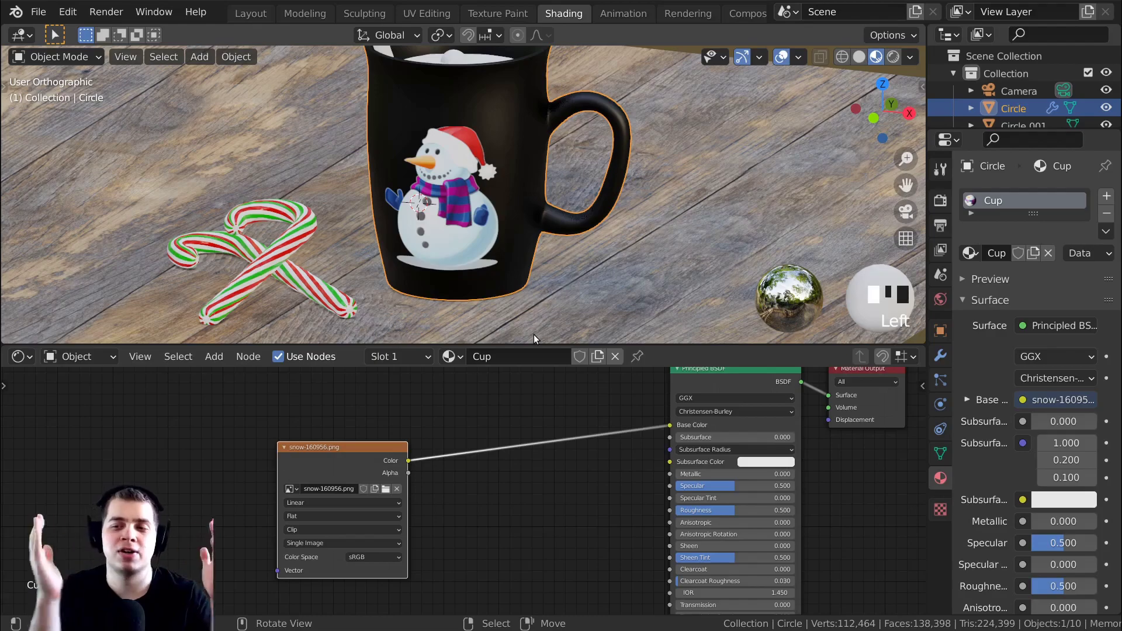
pyautogui.moveTo(467, 403); pyautogui.dragTo(456, 437, button='middle')
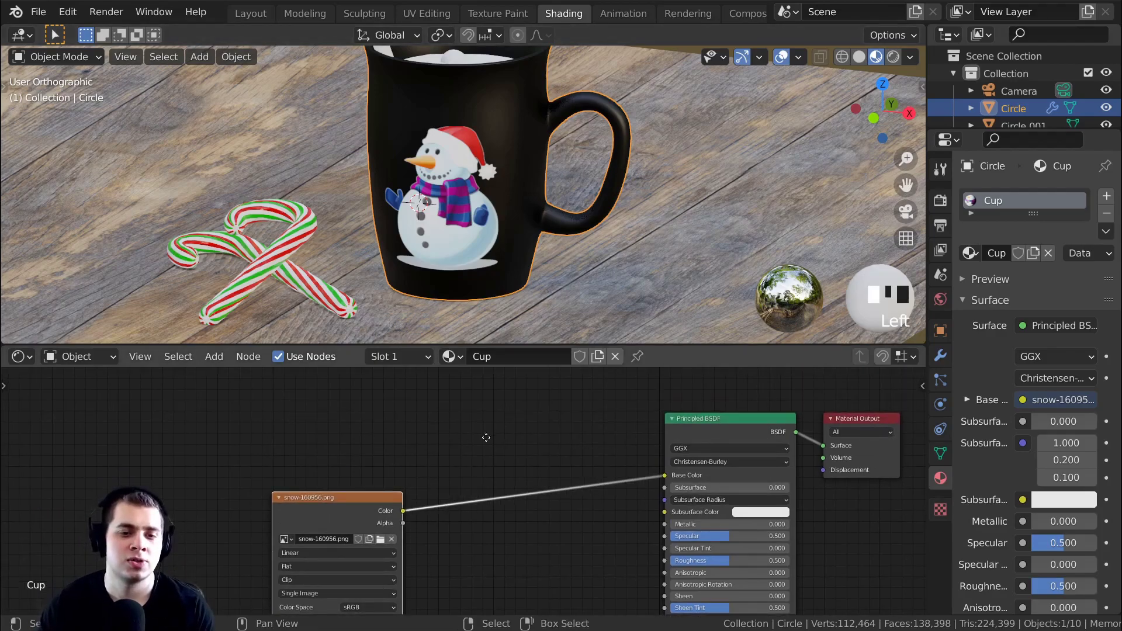
pyautogui.hotkey('shift', 'a')
pyautogui.click(408, 399)
pyautogui.write('mi')
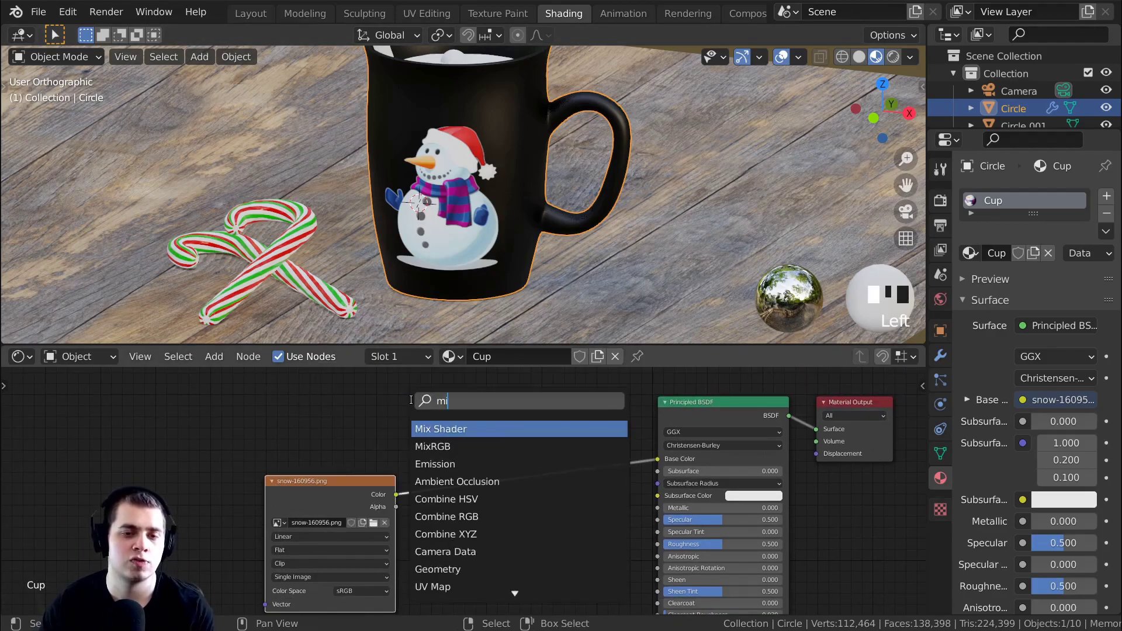
pyautogui.click(451, 445)
pyautogui.click(519, 459)
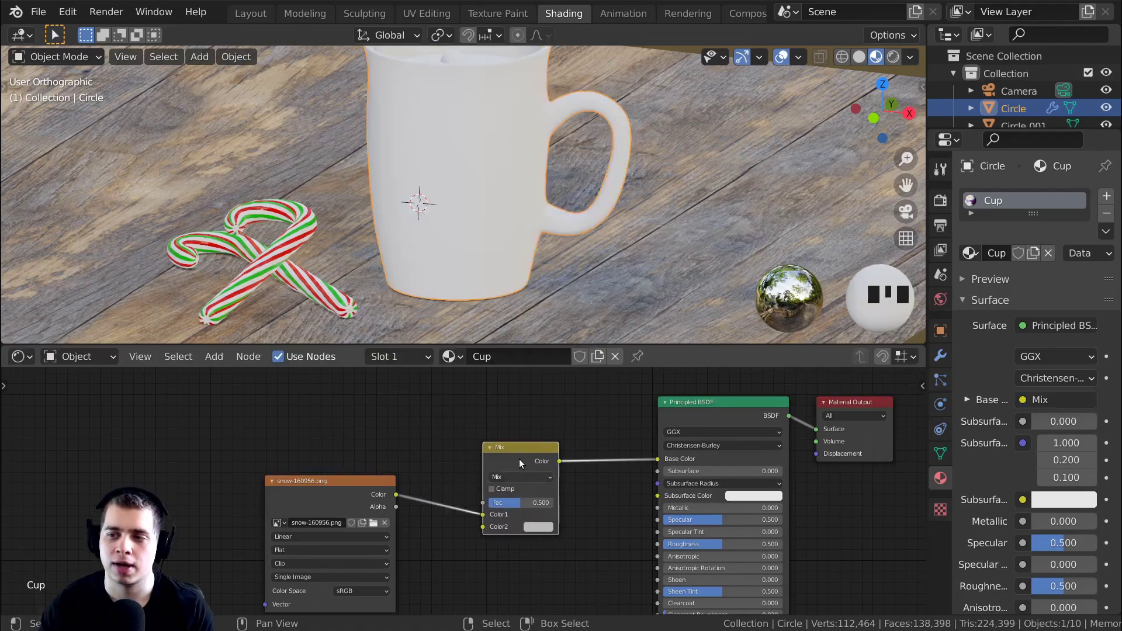
# Reconnect the snowman image's Color output from the Mix node's Color1 to its Color2 input
pyautogui.scroll(2, 499, 460)
pyautogui.moveTo(542, 491); pyautogui.dragTo(488, 490)
pyautogui.moveTo(378, 474); pyautogui.dragTo(450, 490)
pyautogui.moveTo(533, 512); pyautogui.dragTo(542, 510)
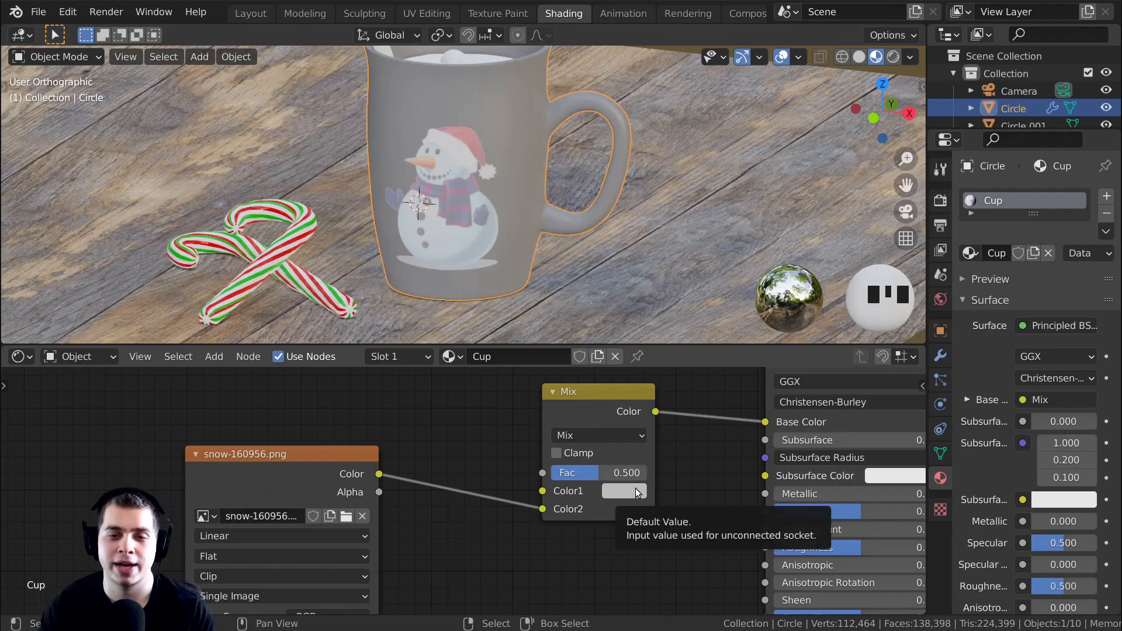
# Set the Mix node's Color1 to a warm red as the mug's base colour and inspect the mug
pyautogui.click(635, 490)
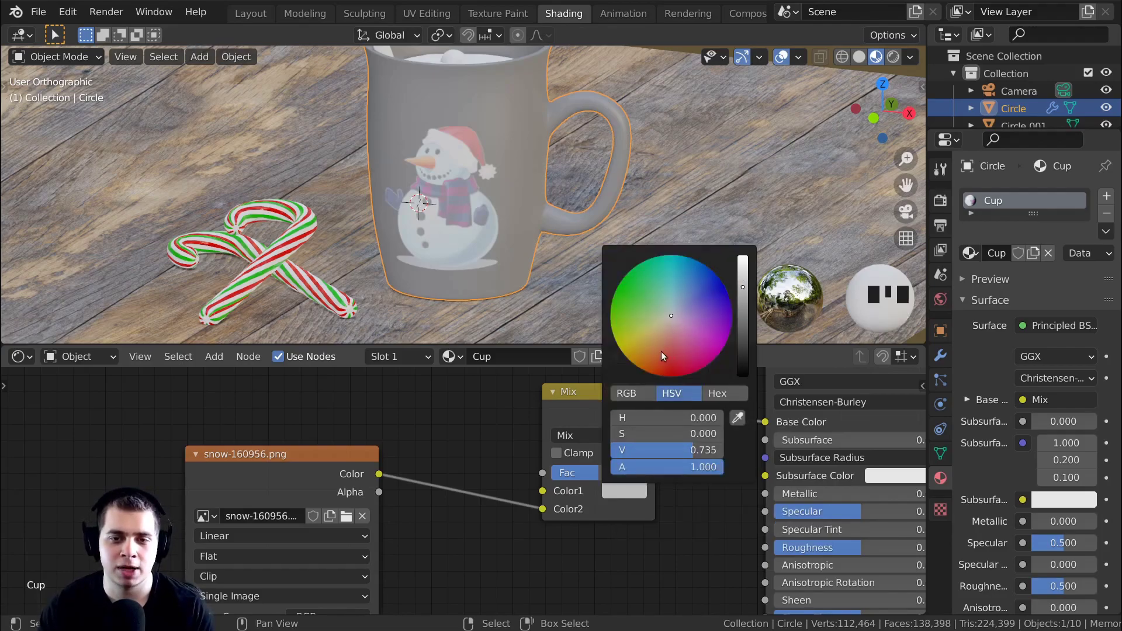
pyautogui.moveTo(663, 353); pyautogui.dragTo(658, 354)
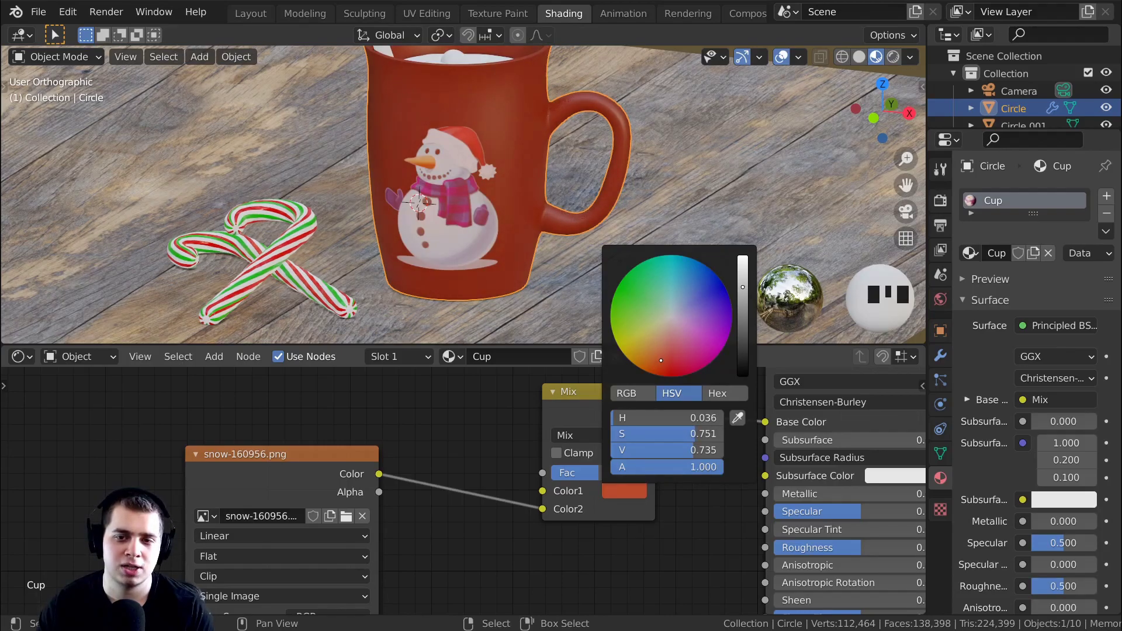
pyautogui.moveTo(662, 360); pyautogui.dragTo(656, 360)
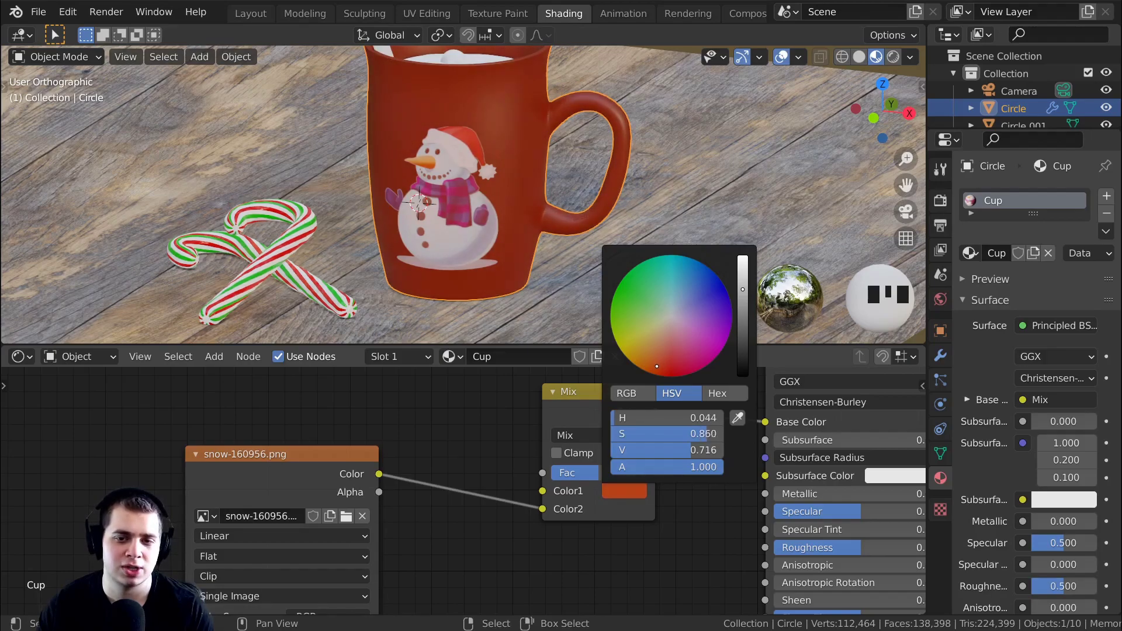
pyautogui.moveTo(390, 219); pyautogui.dragTo(536, 153, button='middle')
pyautogui.scroll(5, 524, 174)
pyautogui.scroll(2, 514, 170)
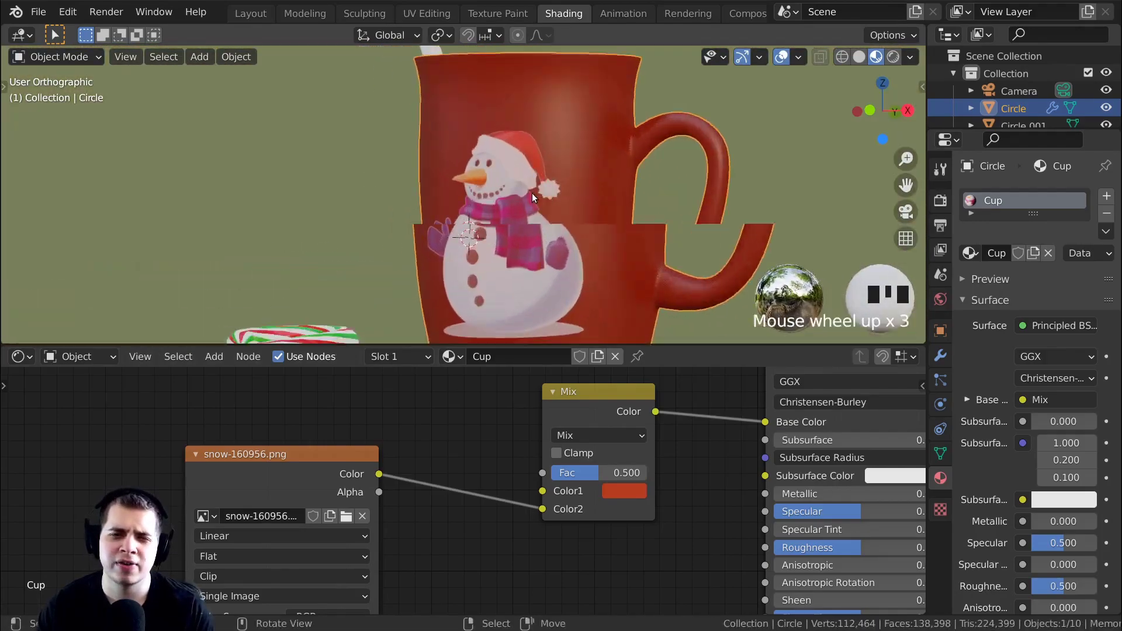
# Inspect the mug in Rendered and Solid shading, and return the viewport to Material Preview
pyautogui.press('z')
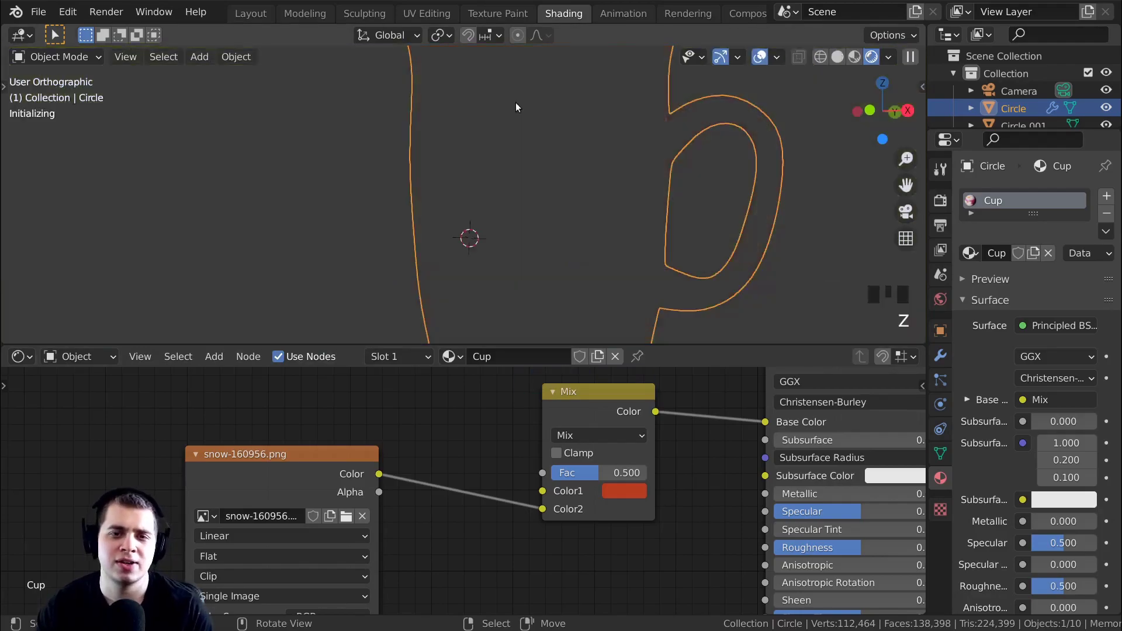
pyautogui.moveTo(438, 161); pyautogui.dragTo(412, 154, button='middle')
pyautogui.scroll(1, 413, 153)
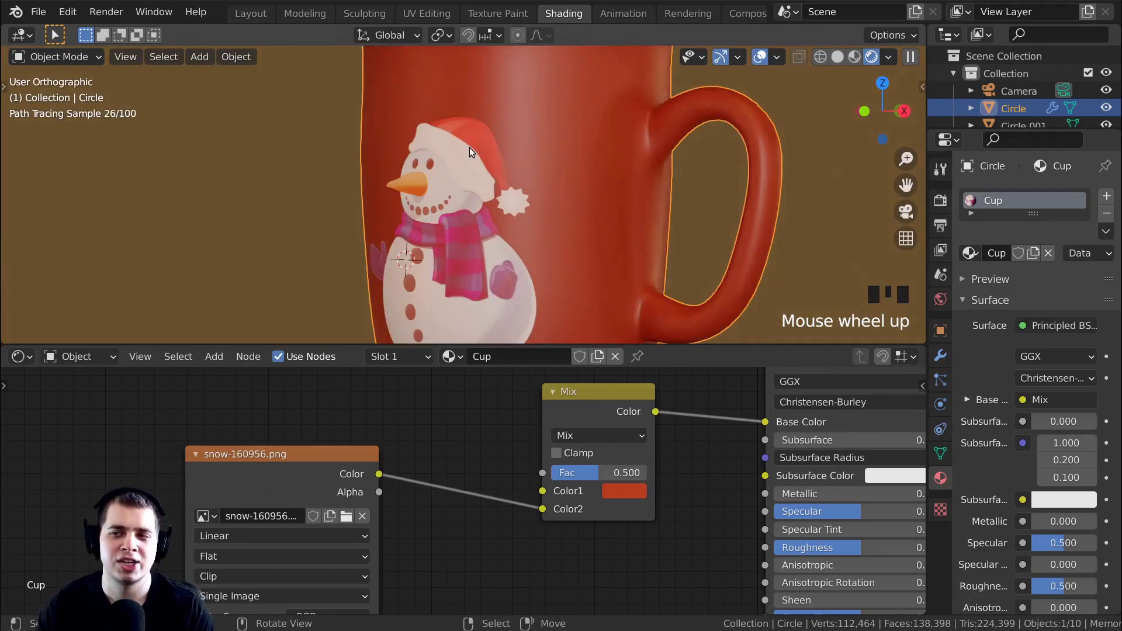
pyautogui.press('z')
pyautogui.click(619, 212)
pyautogui.moveTo(620, 212)
pyautogui.mouseDown(button='middle')
pyautogui.moveTo(545, 227)
pyautogui.moveTo(556, 233)
pyautogui.moveTo(478, 200)
pyautogui.mouseUp(button='middle')
pyautogui.scroll(-1, 501, 232)
pyautogui.scroll(-1, 478, 196)
pyautogui.scroll(-1, 327, 475)
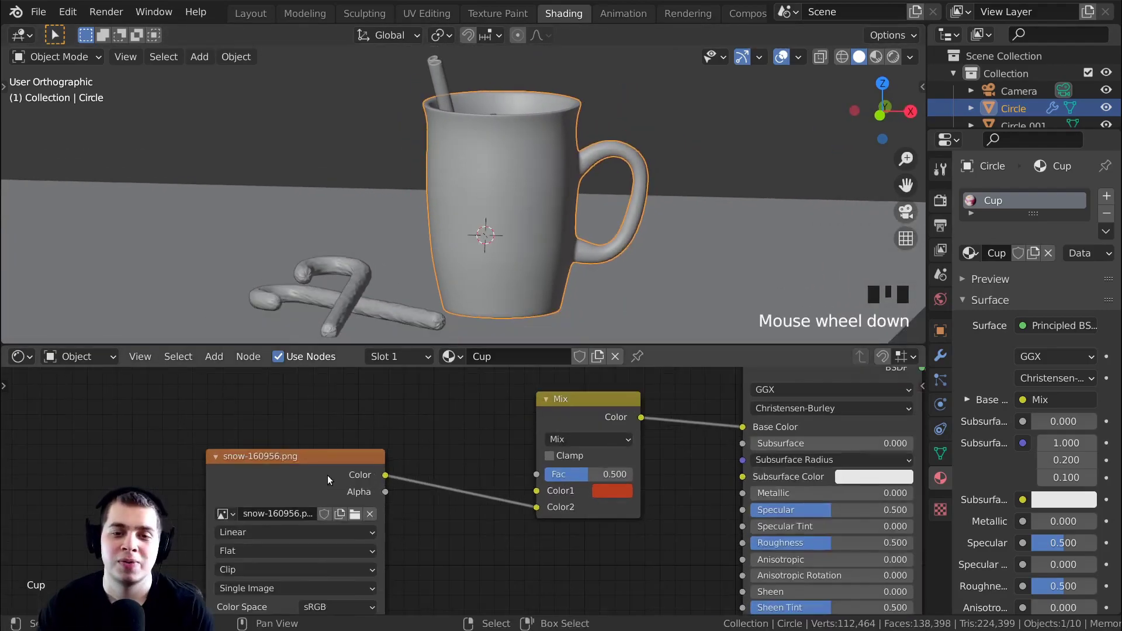
pyautogui.press('z')
pyautogui.click(453, 471)
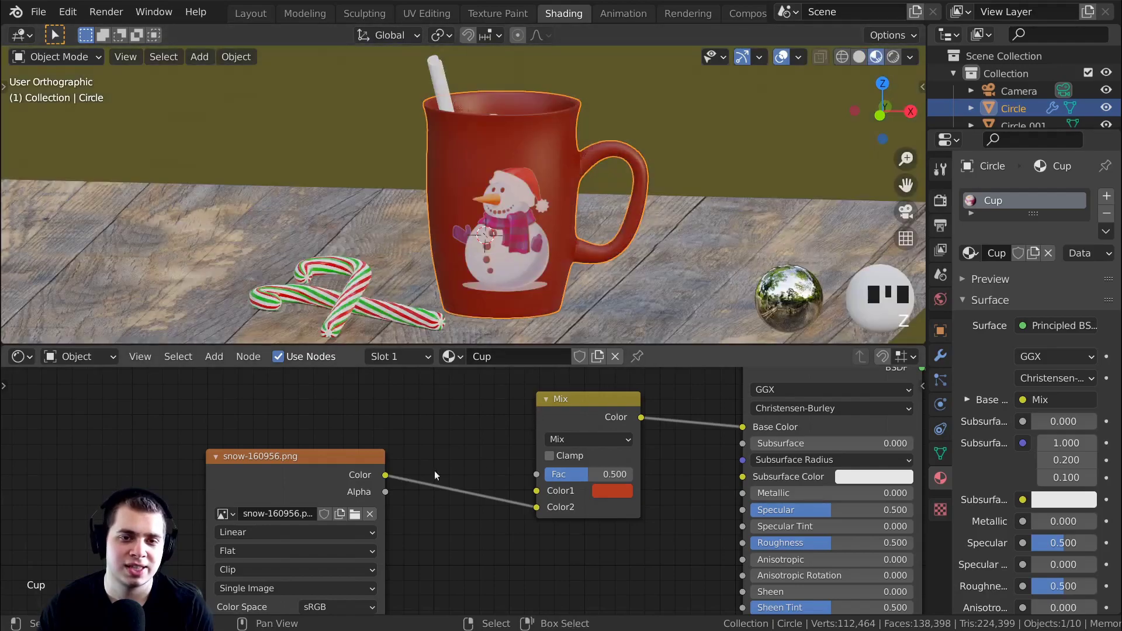
# Preview the Alpha output of the snowman image texture on the mug and examine the mask from several angles
pyautogui.keyDown('ctrl'); pyautogui.keyDown('shift'); pyautogui.click(279, 461); pyautogui.keyUp('shift'); pyautogui.keyUp('ctrl')
pyautogui.keyDown('ctrl'); pyautogui.keyDown('shift'); pyautogui.click(284, 455); pyautogui.keyUp('shift'); pyautogui.keyUp('ctrl')
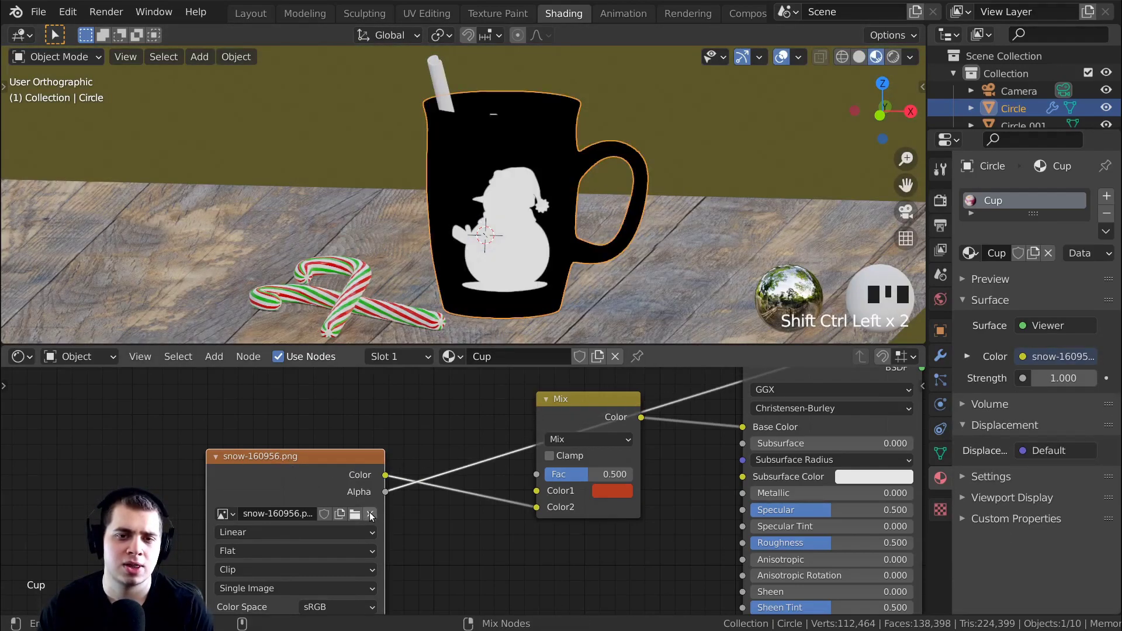
pyautogui.scroll(3, 447, 170)
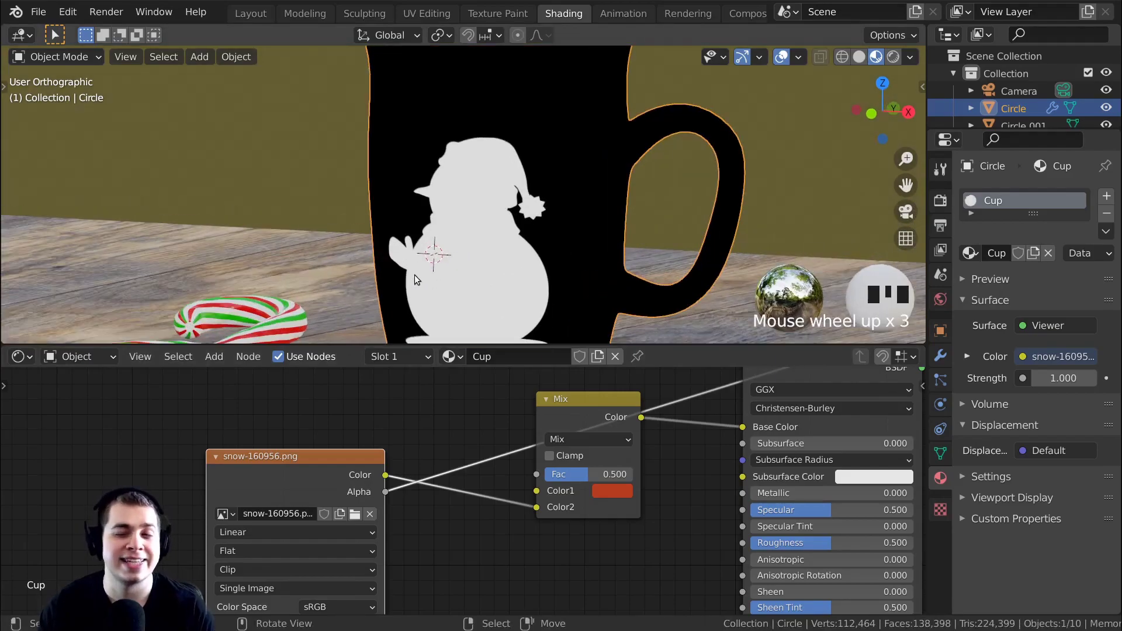
pyautogui.scroll(1, 576, 281)
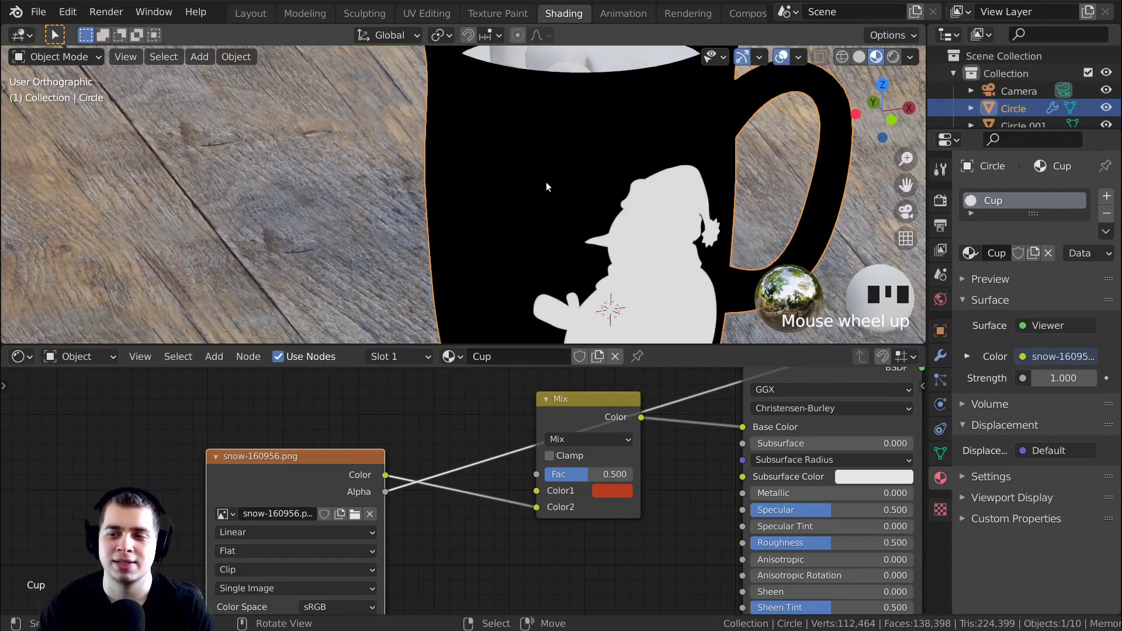
pyautogui.moveTo(546, 187); pyautogui.dragTo(699, 262, button='middle')
pyautogui.moveTo(633, 255)
pyautogui.keyDown('shift'); pyautogui.mouseDown(button='middle')
pyautogui.moveTo(656, 226)
pyautogui.moveTo(627, 233)
pyautogui.mouseUp(button='middle'); pyautogui.keyUp('shift')
pyautogui.scroll(-3, 629, 244)
pyautogui.moveTo(556, 513); pyautogui.dragTo(538, 506, button='middle')
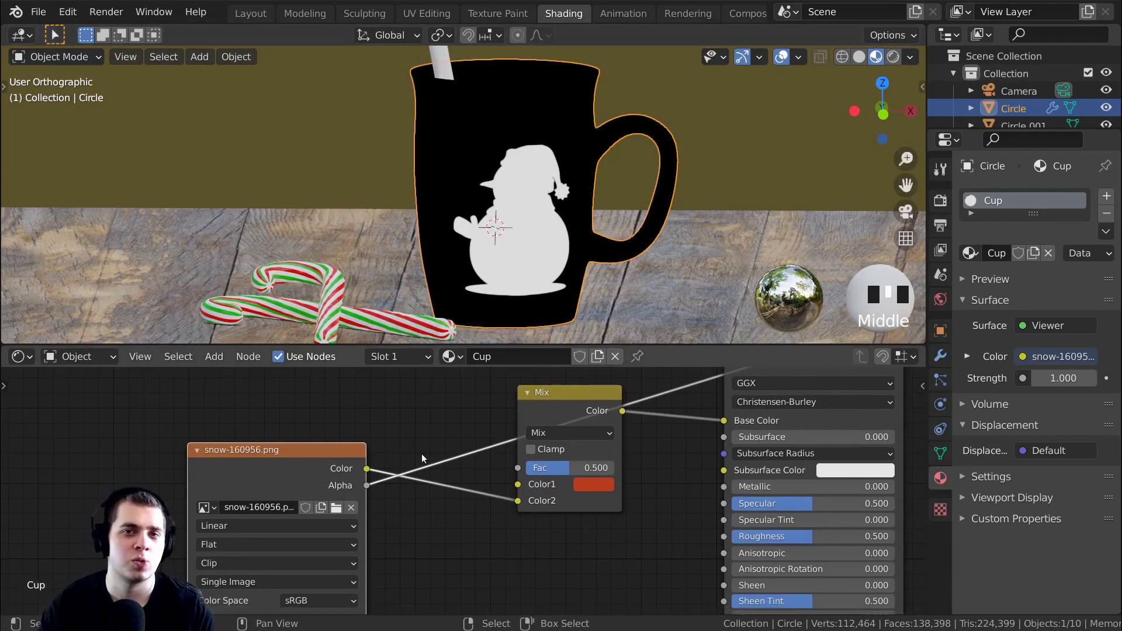
# Connect the snowman image's Alpha output to the Mix node's Fac input and preview the Mix result on the mug
pyautogui.moveTo(366, 485); pyautogui.dragTo(365, 565)
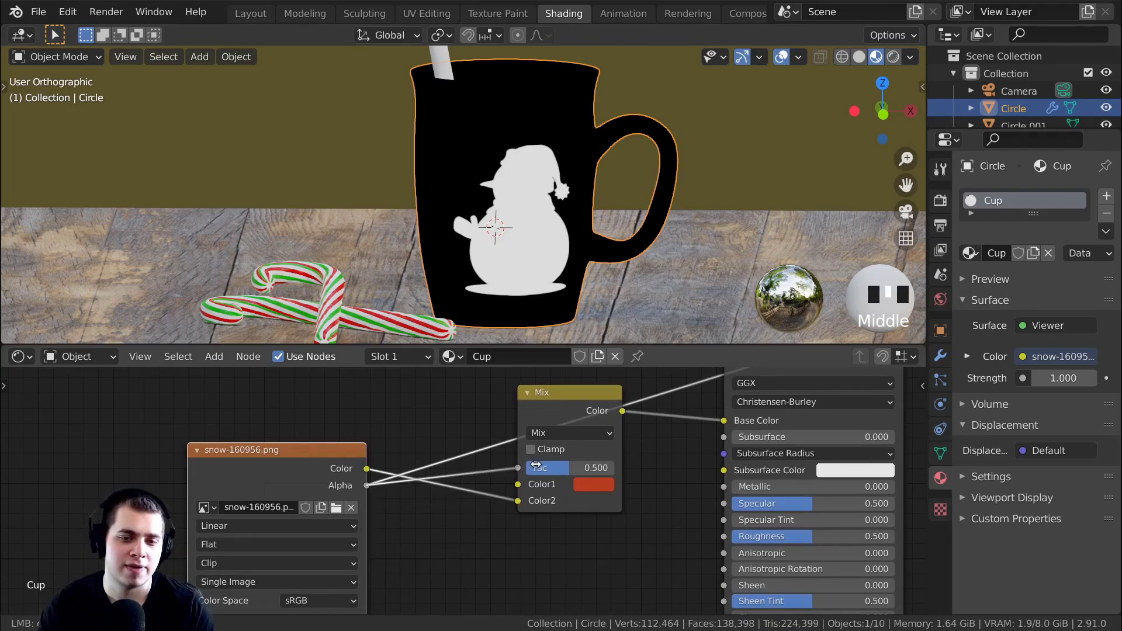
pyautogui.moveTo(537, 465); pyautogui.dragTo(536, 468)
pyautogui.keyDown('ctrl'); pyautogui.keyDown('shift'); pyautogui.click(581, 400); pyautogui.keyUp('shift'); pyautogui.keyUp('ctrl')
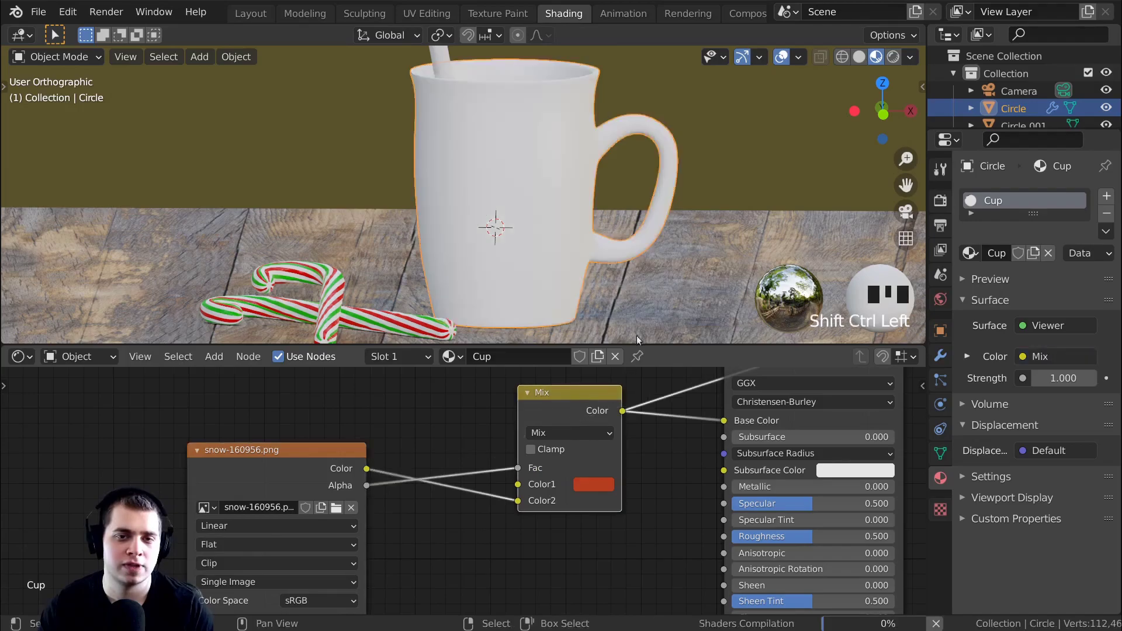
pyautogui.scroll(3, 515, 219)
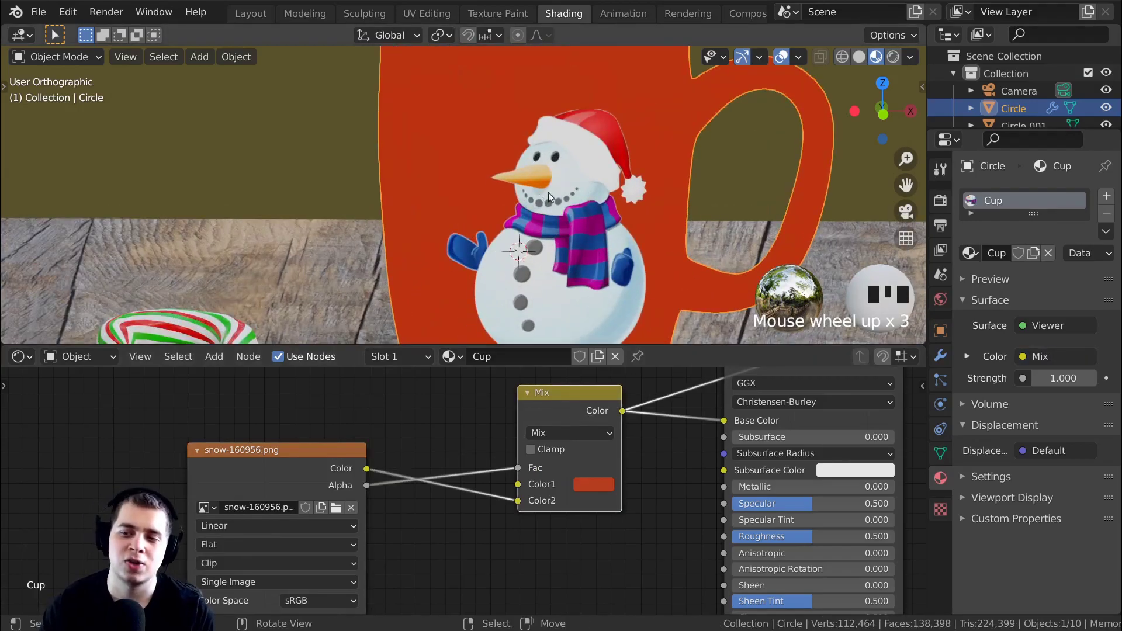
pyautogui.moveTo(538, 192); pyautogui.dragTo(514, 210, button='middle')
pyautogui.scroll(-2, 380, 481)
# Restore the Principled BSDF as the material's surface output and inspect the snowman print up close
pyautogui.moveTo(334, 467); pyautogui.dragTo(317, 467)
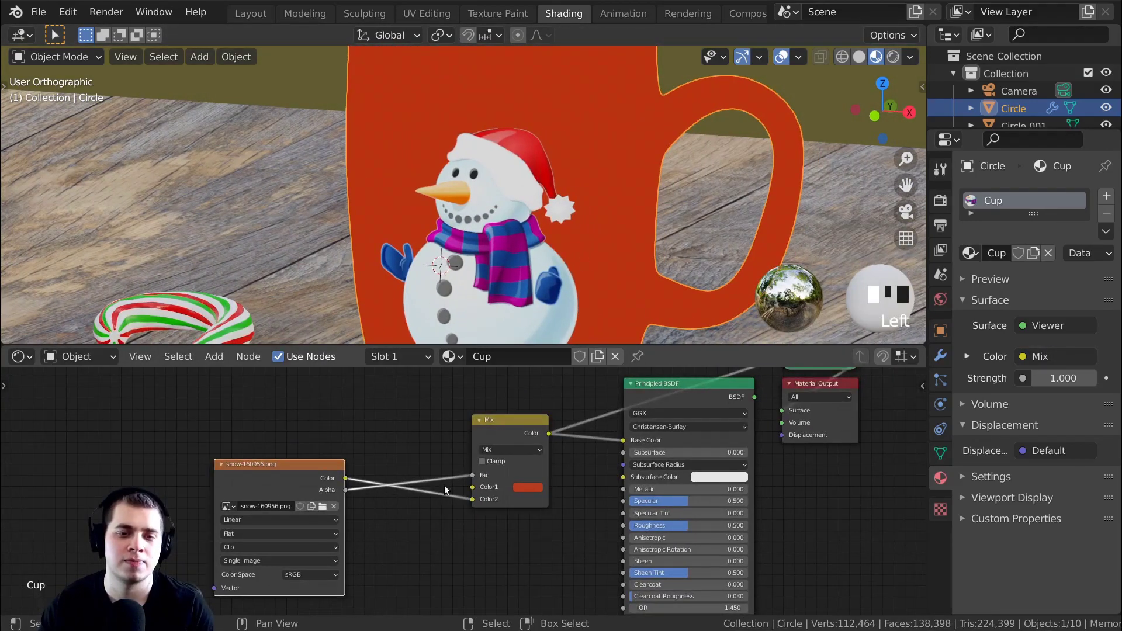
pyautogui.scroll(-2, 523, 403)
pyautogui.keyDown('ctrl'); pyautogui.keyDown('shift'); pyautogui.click(664, 390); pyautogui.keyUp('shift'); pyautogui.keyUp('ctrl')
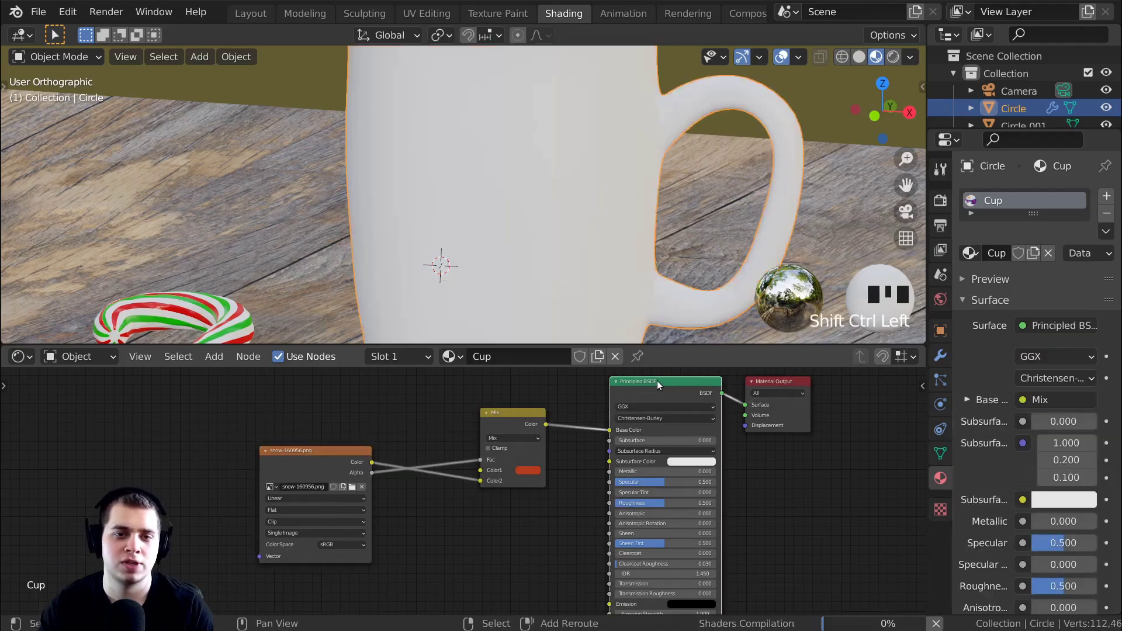
pyautogui.scroll(-2, 574, 118)
pyautogui.moveTo(574, 118); pyautogui.dragTo(597, 76, button='middle')
pyautogui.scroll(1, 600, 105)
pyautogui.moveTo(601, 124); pyautogui.dragTo(576, 150, button='middle')
pyautogui.scroll(2, 567, 167)
pyautogui.scroll(5, 563, 176)
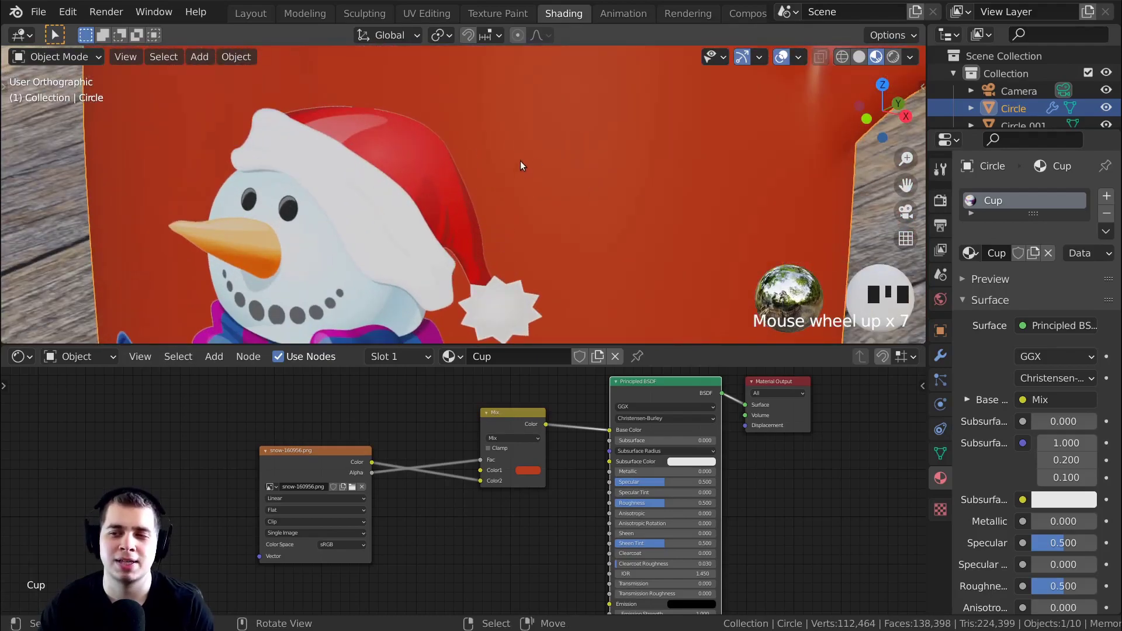
# Link the snowman image's Alpha to the shader's Normal through a new Bump node, using its Height input
pyautogui.scroll(-2, 480, 473)
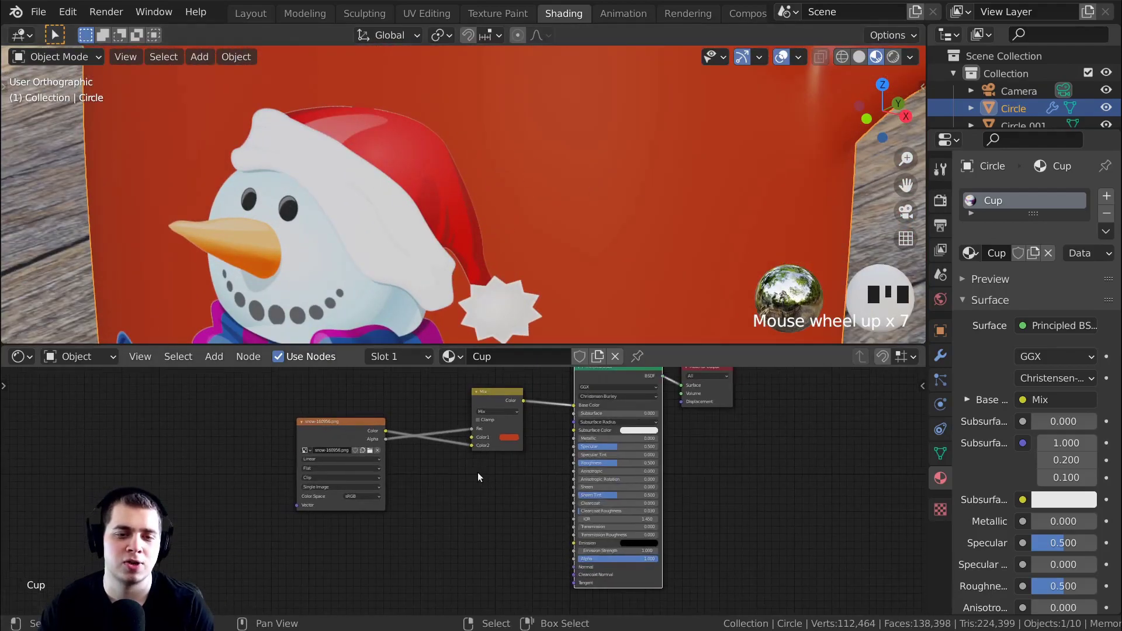
pyautogui.moveTo(482, 418); pyautogui.dragTo(568, 559)
pyautogui.hotkey('shift', 'a')
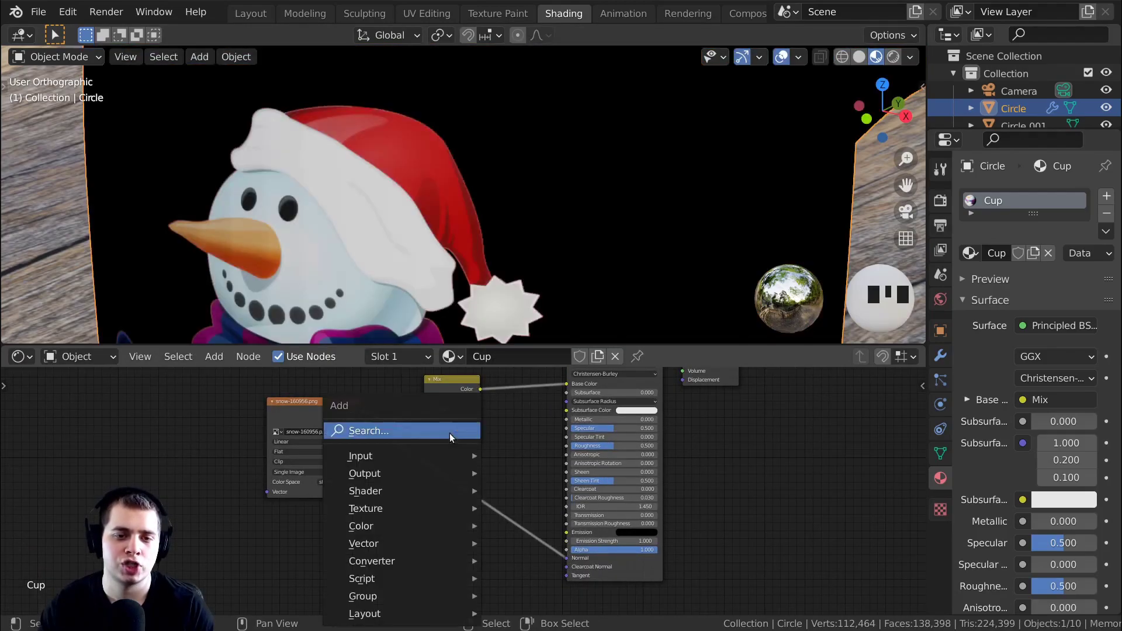
pyautogui.click(387, 431)
pyautogui.write('bum')
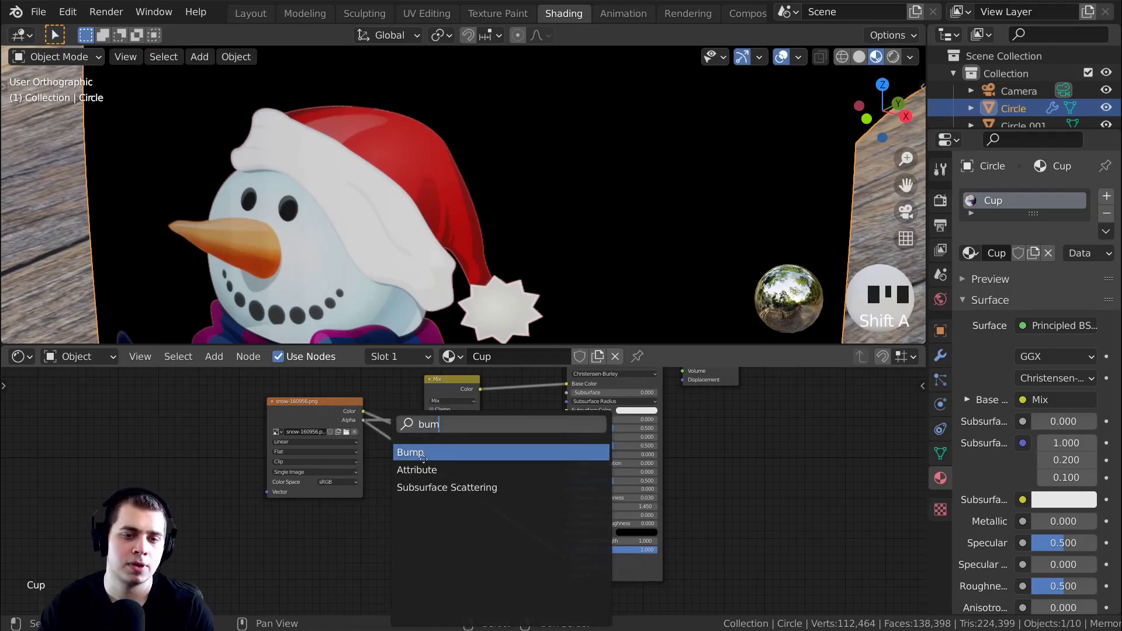
pyautogui.click(421, 453)
pyautogui.click(481, 552)
pyautogui.scroll(3, 483, 562)
pyautogui.moveTo(482, 553)
pyautogui.mouseDown()
pyautogui.moveTo(456, 534)
pyautogui.moveTo(483, 543)
pyautogui.mouseUp()
pyautogui.moveTo(507, 482); pyautogui.dragTo(527, 483)
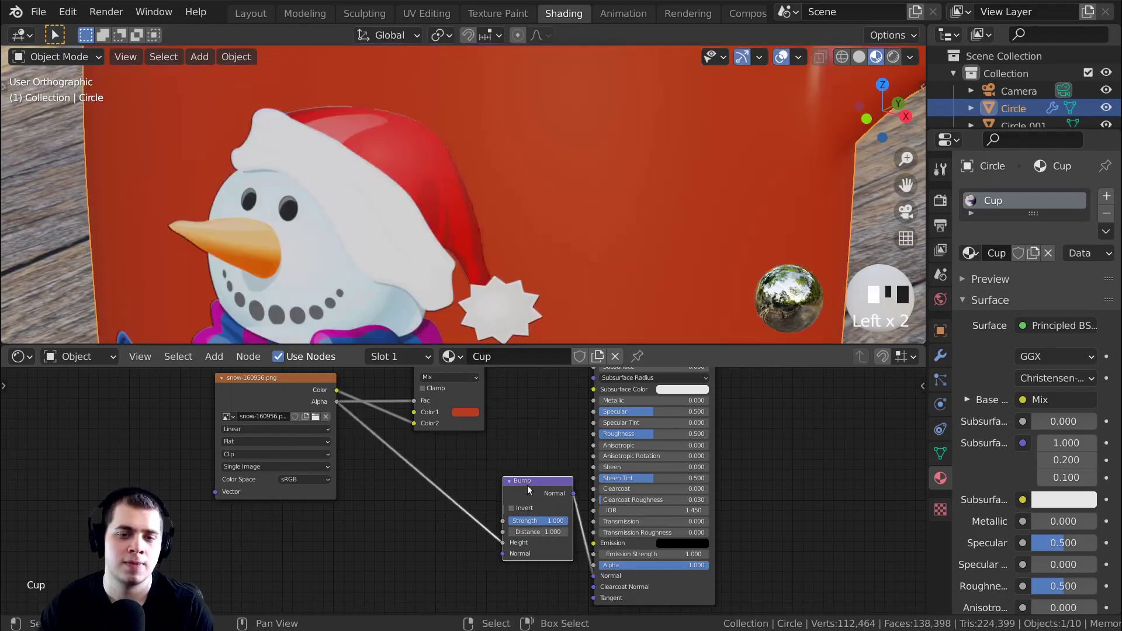
# Set the Bump node's Strength to 2 and check the snowman's relief in Rendered shading
pyautogui.scroll(2, 527, 483)
pyautogui.doubleClick(555, 534)
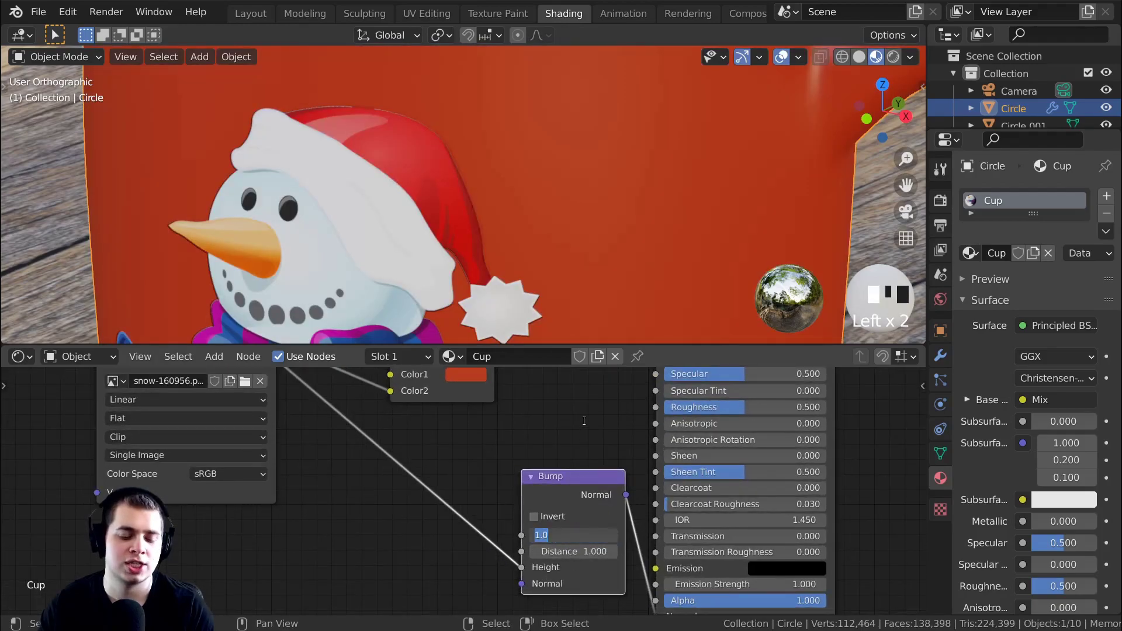
pyautogui.write('2')
pyautogui.press('Return')
pyautogui.scroll(-4, 360, 82)
pyautogui.keyDown('shift'); pyautogui.moveTo(459, 233); pyautogui.dragTo(478, 199, button='middle'); pyautogui.keyUp('shift')
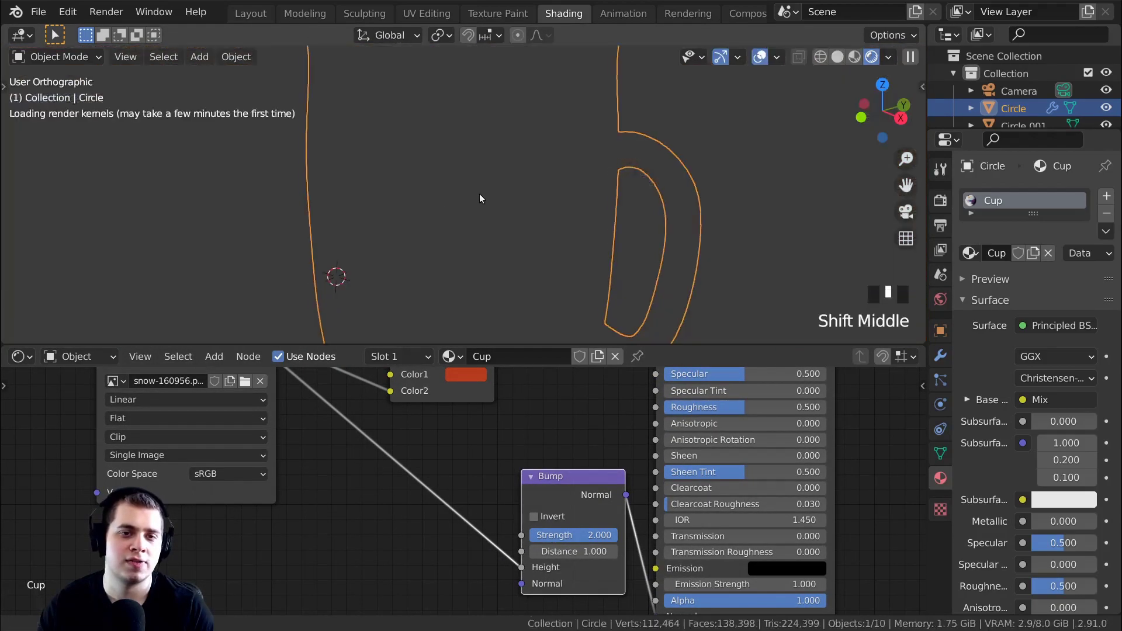
pyautogui.scroll(2, 477, 196)
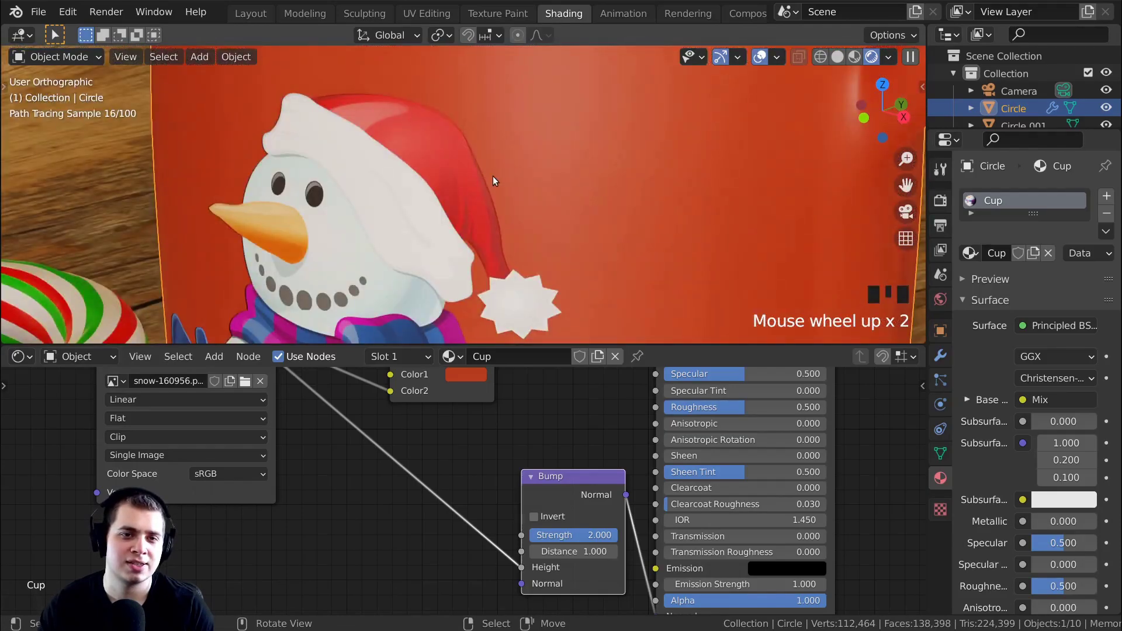
# Preview the Bump node's output on the mug and restore the Principled BSDF as the surface output
pyautogui.keyDown('ctrl'); pyautogui.keyDown('shift'); pyautogui.click(586, 567); pyautogui.keyUp('shift'); pyautogui.keyUp('ctrl')
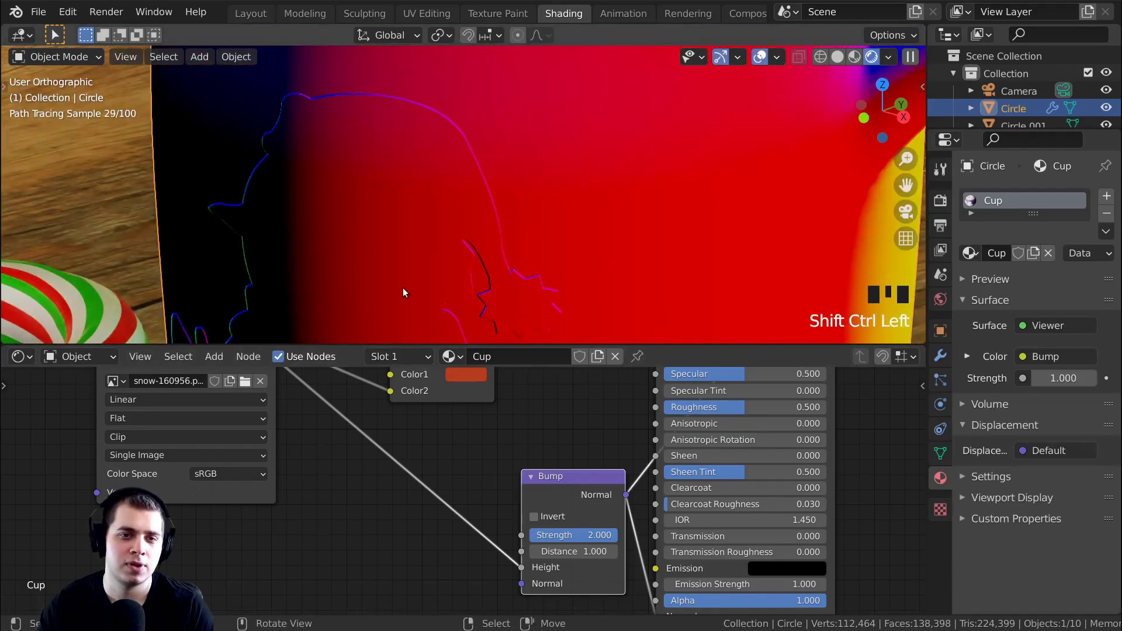
pyautogui.scroll(-1, 409, 280)
pyautogui.scroll(-5, 467, 455)
pyautogui.moveTo(608, 351); pyautogui.dragTo(593, 426, button='middle')
pyautogui.keyDown('ctrl'); pyautogui.keyDown('shift'); pyautogui.click(593, 426); pyautogui.keyUp('shift'); pyautogui.keyUp('ctrl')
# Maximize the viewport and inspect the rendered mug through the scene camera
pyautogui.moveTo(570, 286); pyautogui.dragTo(673, 292, button='middle')
pyautogui.hotkey('ctrl', 'space')
pyautogui.press('KP_0')
pyautogui.scroll(3, 695, 349)
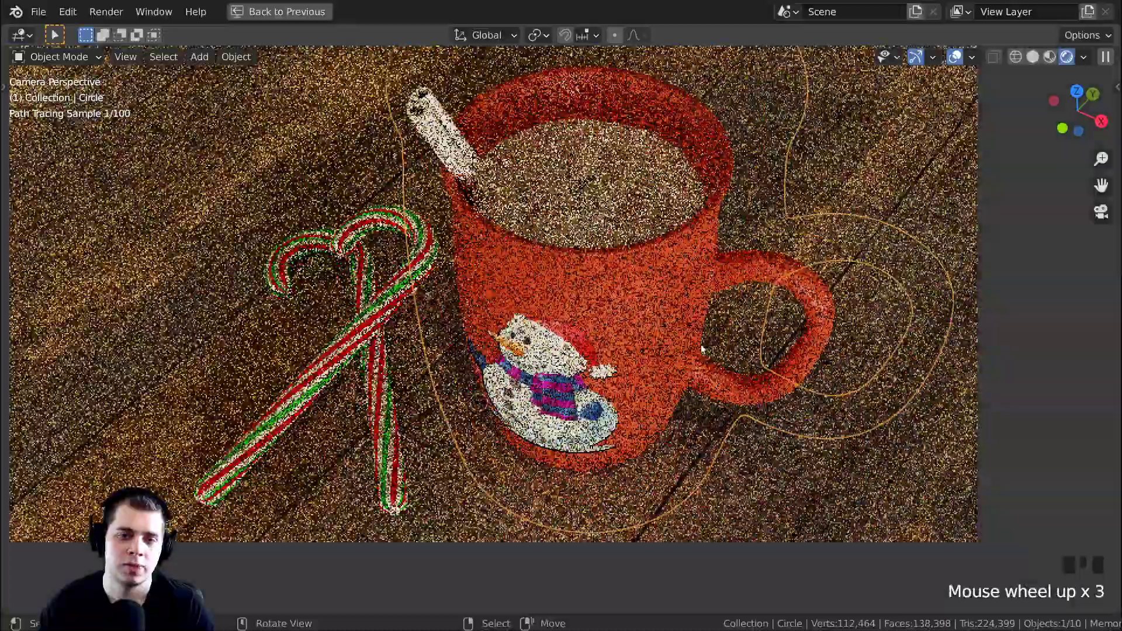
pyautogui.scroll(1, 696, 349)
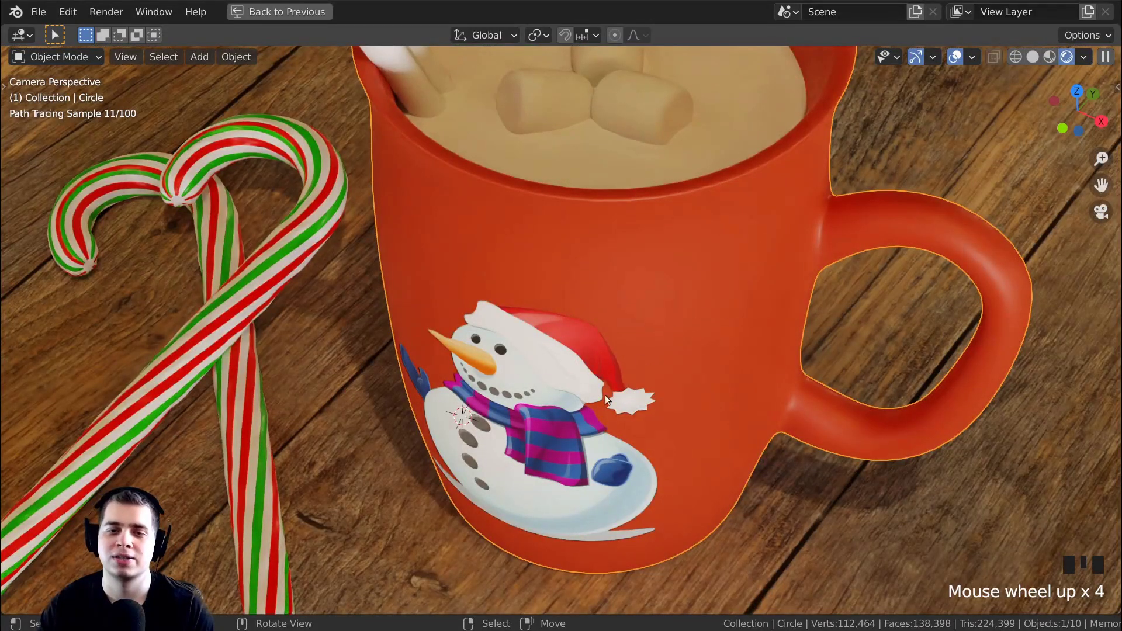
# Restore the split Shading layout, set the viewport to Material Preview and frame the snowman side of the mug
pyautogui.click(279, 11)
pyautogui.scroll(-4, 514, 245)
pyautogui.moveTo(491, 272)
pyautogui.keyDown('shift'); pyautogui.mouseDown(button='middle')
pyautogui.moveTo(537, 261)
pyautogui.moveTo(525, 199)
pyautogui.mouseUp(button='middle'); pyautogui.keyUp('shift')
pyautogui.press('z')
pyautogui.click(841, 203)
pyautogui.moveTo(608, 181); pyautogui.dragTo(664, 160, button='middle')
pyautogui.press('z')
pyautogui.click(642, 280)
pyautogui.keyDown('shift'); pyautogui.moveTo(575, 273); pyautogui.dragTo(573, 274, button='middle'); pyautogui.keyUp('shift')
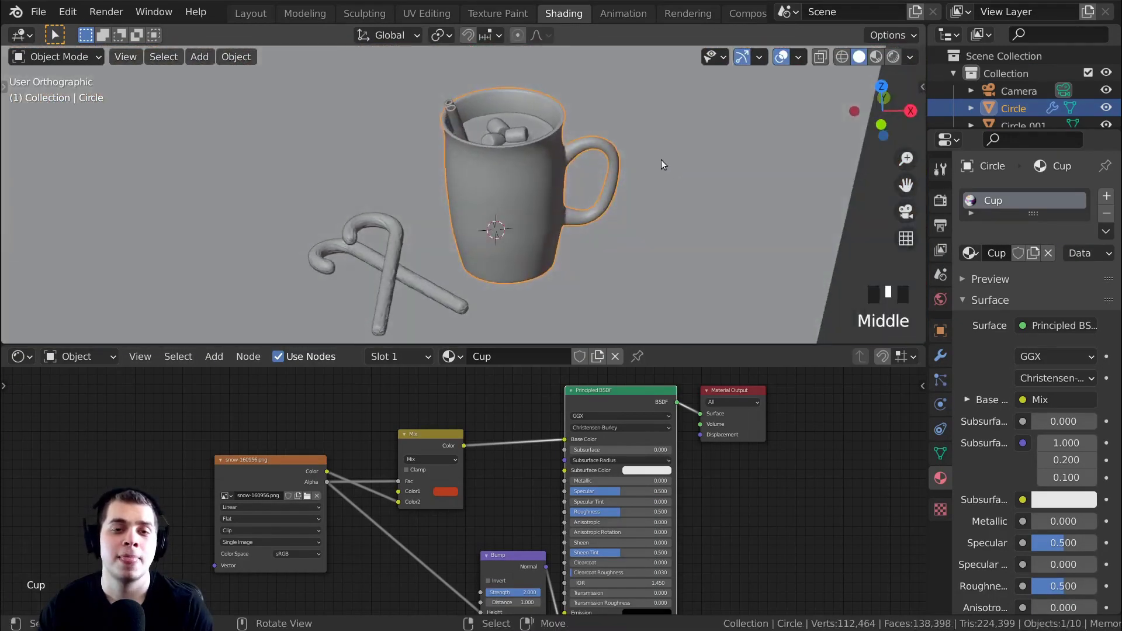
pyautogui.scroll(4, 585, 246)
pyautogui.keyDown('shift'); pyautogui.moveTo(545, 198); pyautogui.dragTo(558, 256, button='middle'); pyautogui.keyUp('shift')
pyautogui.scroll(1, 569, 216)
pyautogui.scroll(-1, 578, 185)
pyautogui.keyDown('shift'); pyautogui.moveTo(578, 185); pyautogui.dragTo(565, 199, button='middle'); pyautogui.keyUp('shift')
pyautogui.scroll(4, 502, 511)
# Connect the snowman image's Alpha to the shader's Roughness and inspect the mug's reflections in perspective view
pyautogui.moveTo(409, 435); pyautogui.dragTo(402, 421, button='middle')
pyautogui.moveTo(396, 414); pyautogui.dragTo(388, 407)
pyautogui.scroll(-2, 297, 490)
pyautogui.moveTo(331, 468); pyautogui.dragTo(237, 378)
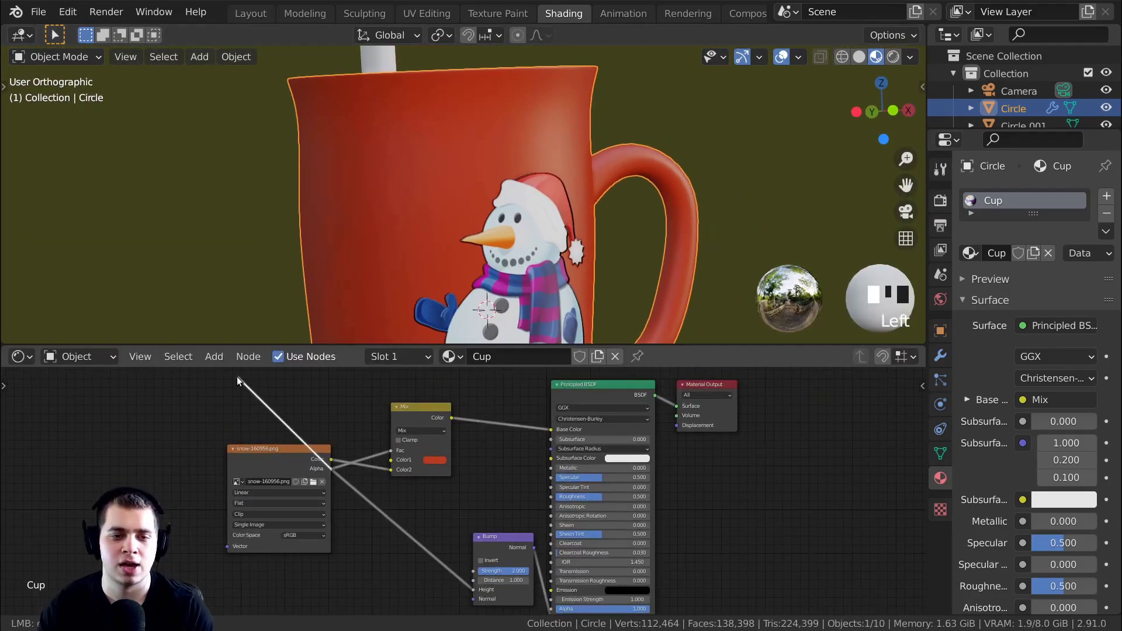
pyautogui.moveTo(547, 506); pyautogui.dragTo(552, 497)
pyautogui.moveTo(560, 228)
pyautogui.mouseDown(button='middle')
pyautogui.moveTo(556, 192)
pyautogui.moveTo(478, 280)
pyautogui.moveTo(608, 332)
pyautogui.moveTo(563, 246)
pyautogui.mouseUp(button='middle')
pyautogui.scroll(2, 475, 279)
pyautogui.press('KP_5')
pyautogui.scroll(1, 331, 82)
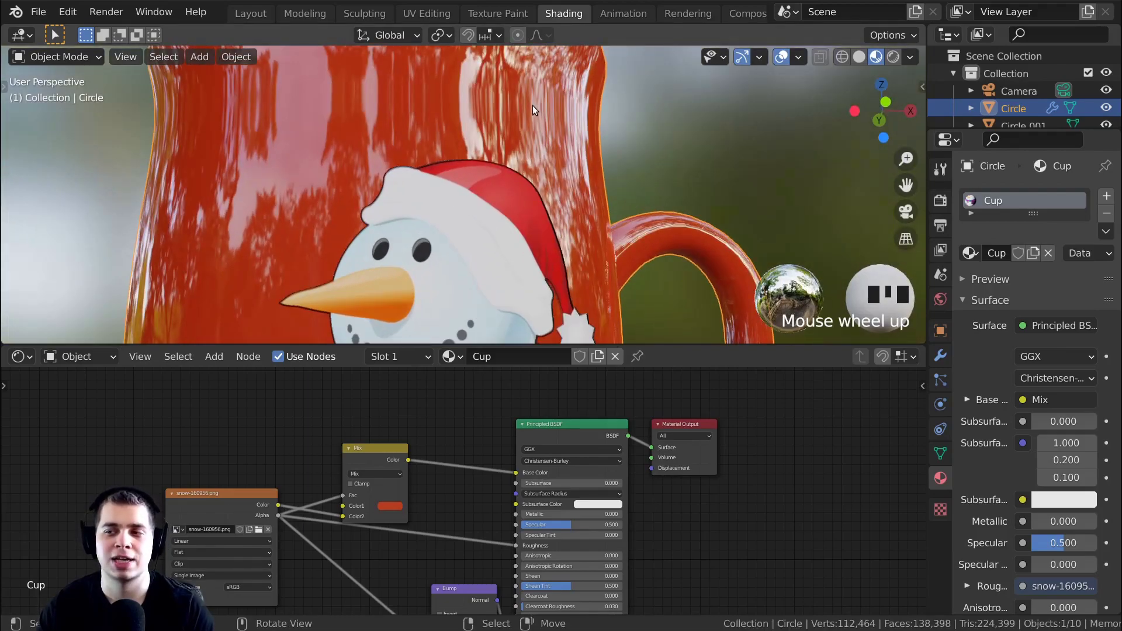
pyautogui.scroll(-2, 549, 141)
pyautogui.keyDown('shift'); pyautogui.moveTo(552, 156); pyautogui.dragTo(528, 249, button='middle'); pyautogui.keyUp('shift')
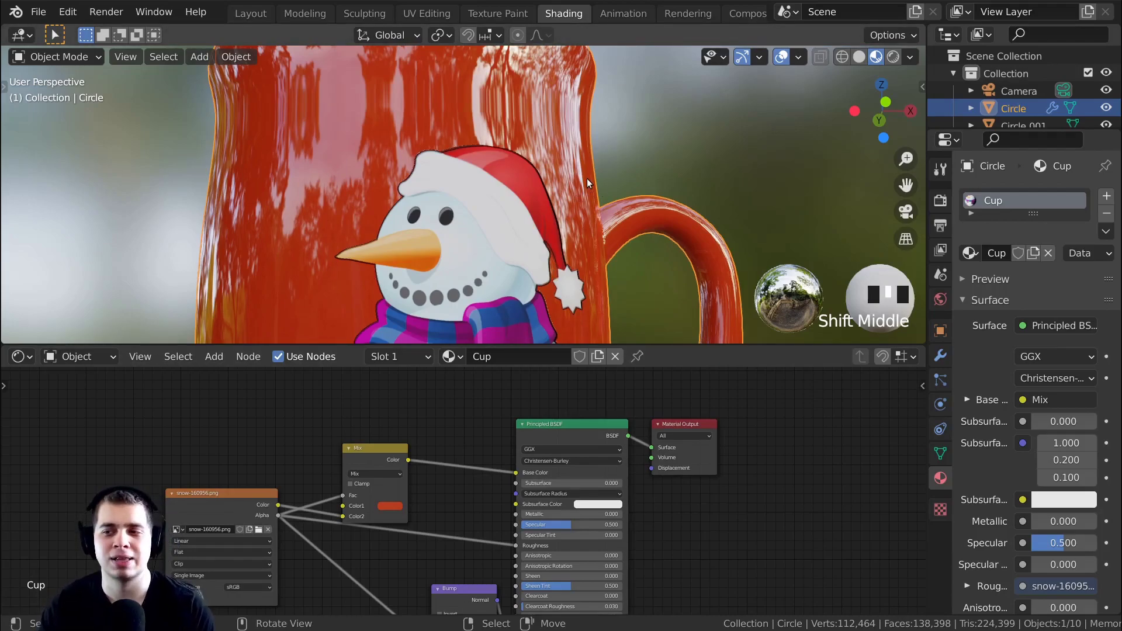
# Insert a ColorRamp node on the link between the snowman image's Alpha and the shader's Roughness
pyautogui.scroll(2, 498, 392)
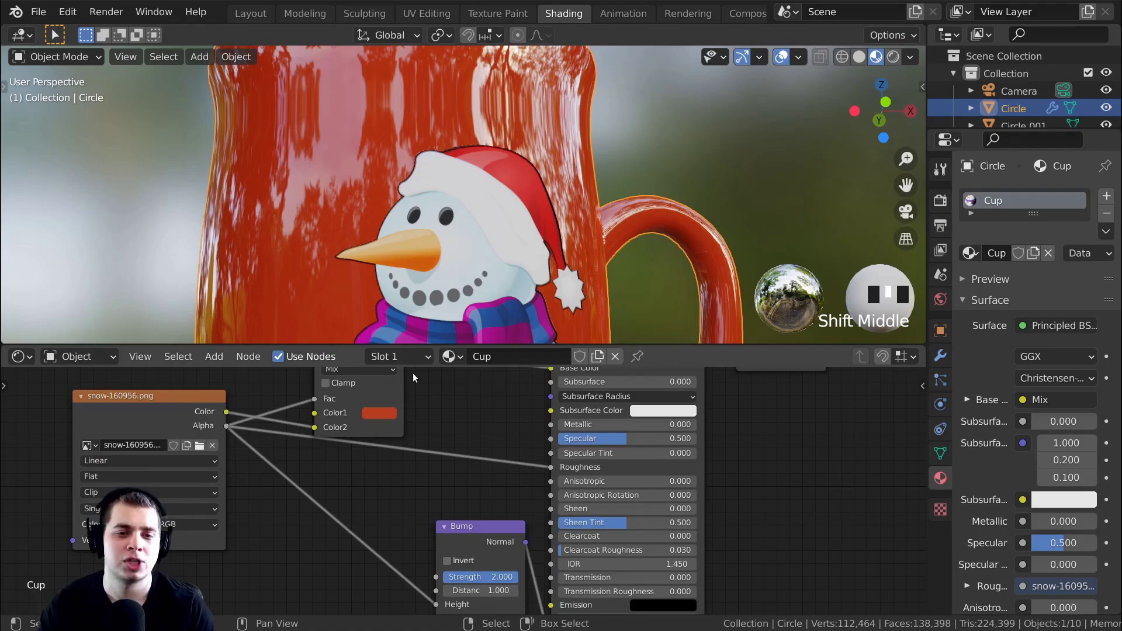
pyautogui.hotkey('shift', 'a')
pyautogui.click(384, 373)
pyautogui.write('col')
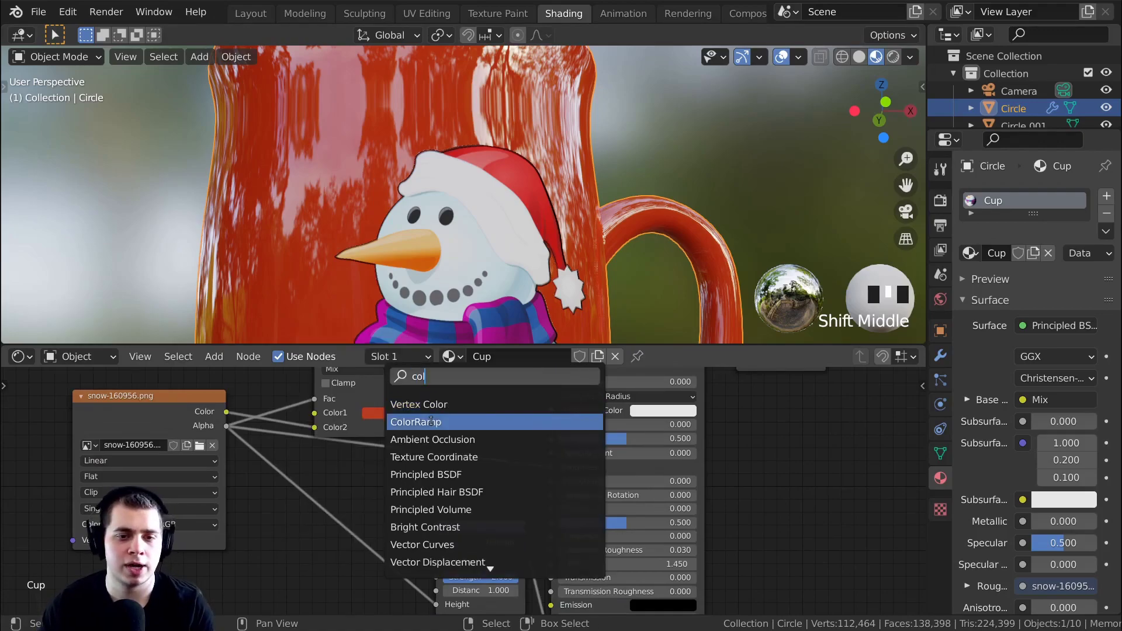
pyautogui.click(430, 420)
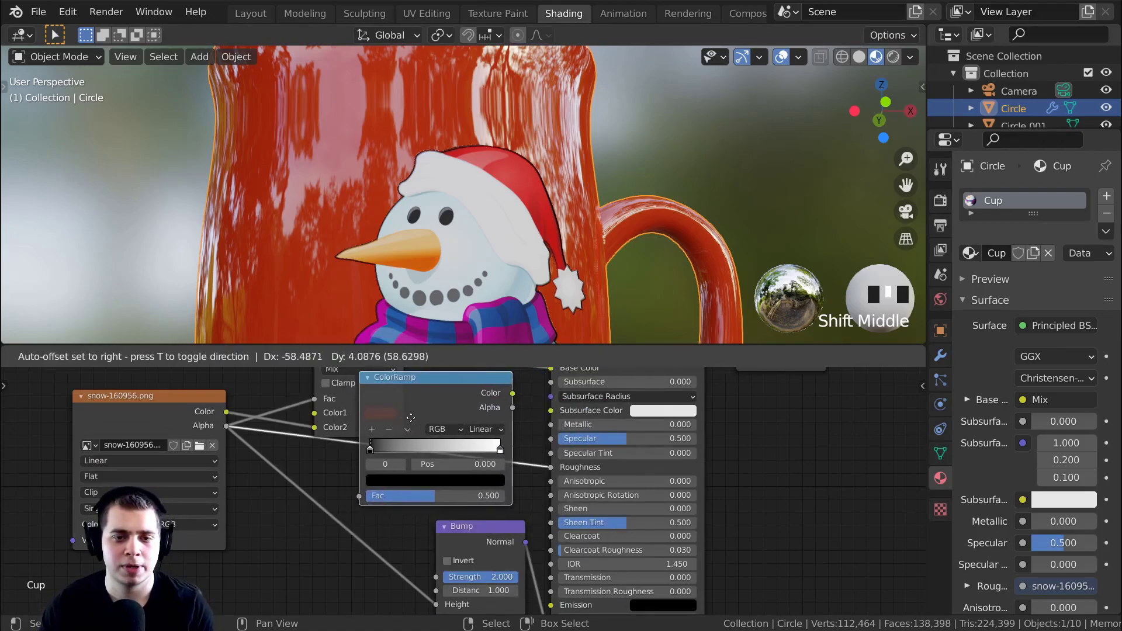
pyautogui.click(391, 433)
# Rearrange the Mix, snowman image texture and ColorRamp nodes so that they no longer overlap
pyautogui.scroll(-5, 519, 497)
pyautogui.moveTo(519, 497); pyautogui.dragTo(582, 516, button='middle')
pyautogui.moveTo(447, 424); pyautogui.dragTo(427, 381)
pyautogui.scroll(3, 353, 451)
pyautogui.moveTo(322, 444); pyautogui.dragTo(311, 454)
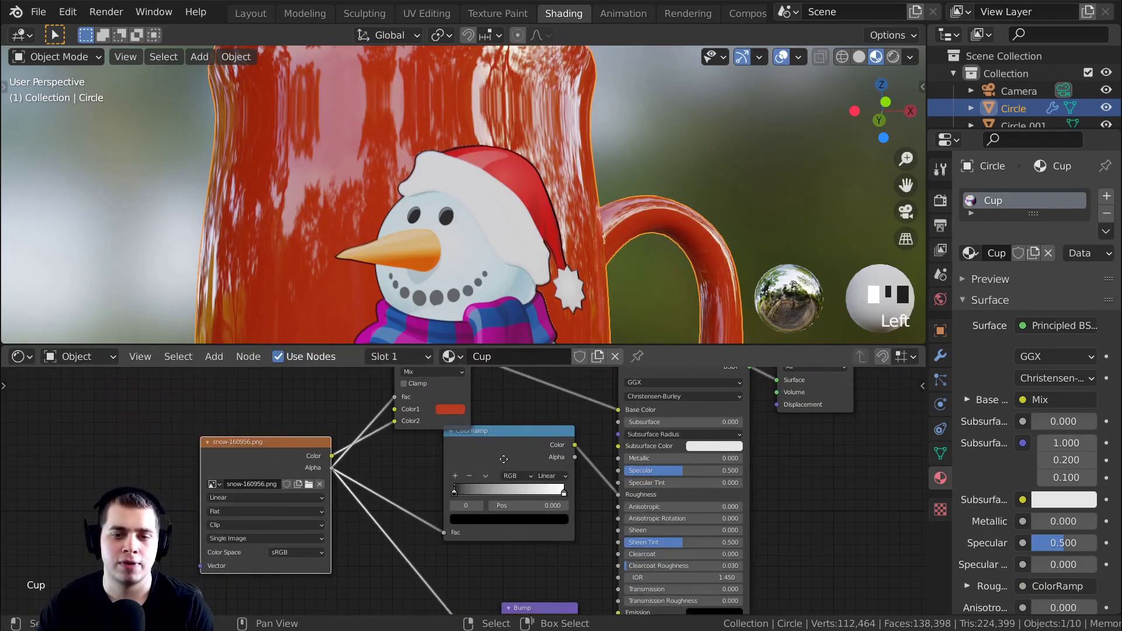
pyautogui.moveTo(500, 457); pyautogui.dragTo(518, 478)
pyautogui.scroll(4, 587, 484)
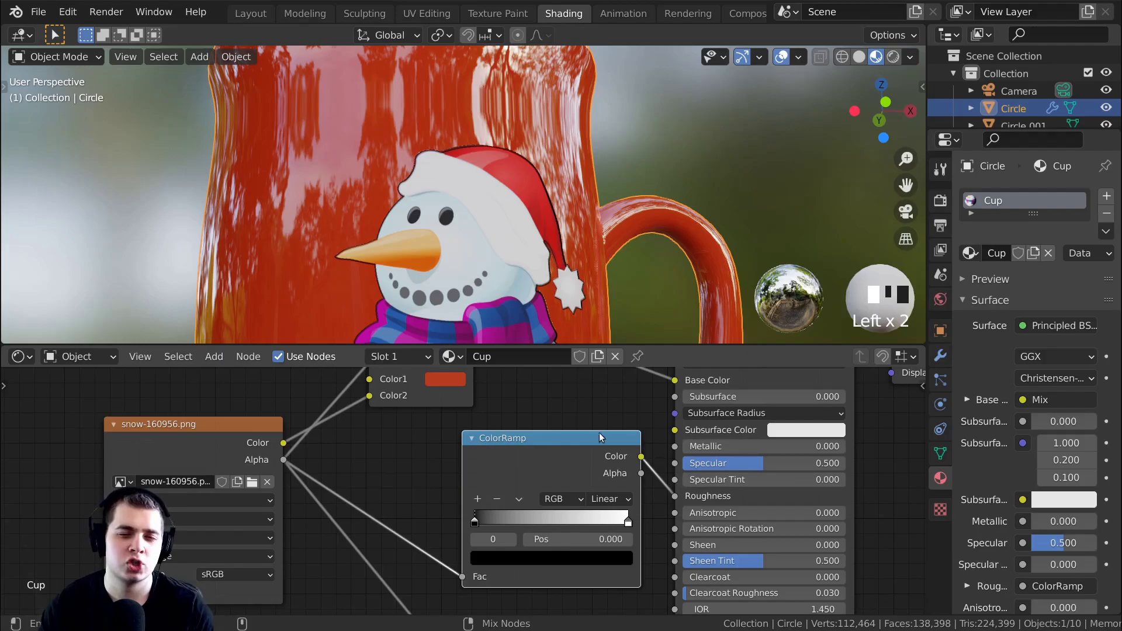
# Preview the ColorRamp output on the mug and examine how it masks the snowman
pyautogui.keyDown('ctrl'); pyautogui.keyDown('shift'); pyautogui.click(554, 453); pyautogui.keyUp('shift'); pyautogui.keyUp('ctrl')
pyautogui.moveTo(566, 209); pyautogui.dragTo(579, 214, button='middle')
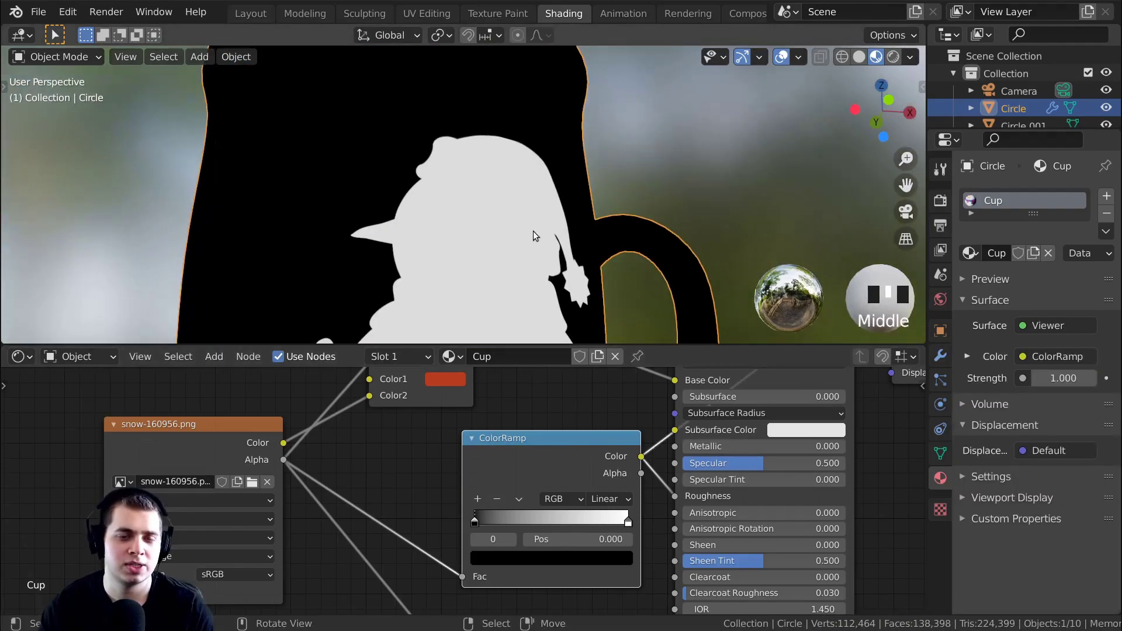
pyautogui.scroll(-4, 577, 471)
pyautogui.moveTo(577, 470); pyautogui.dragTo(508, 491, button='middle')
pyautogui.scroll(5, 510, 562)
pyautogui.scroll(-4, 509, 491)
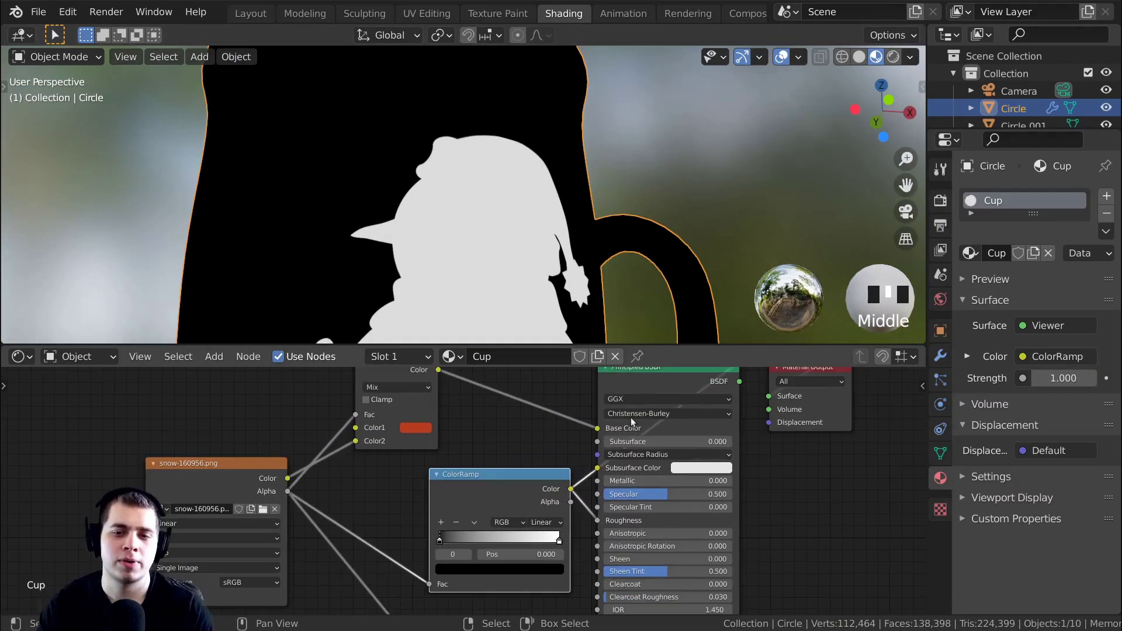
# Set the ColorRamp's first stop to a dark grey and check the mug's reflections in rendered view
pyautogui.scroll(2, 447, 528)
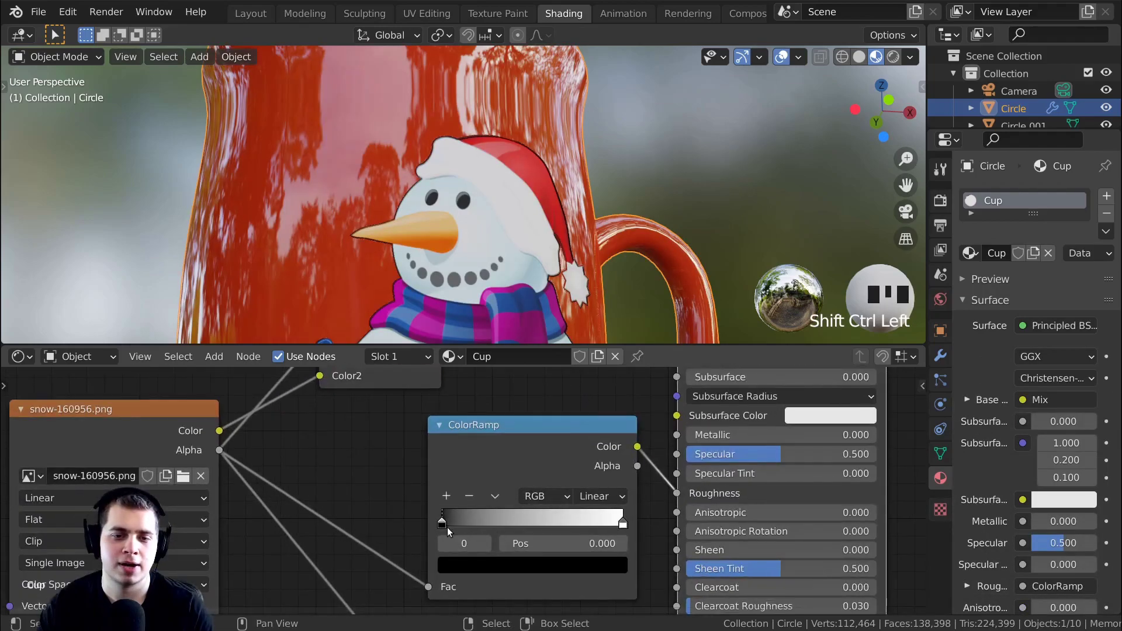
pyautogui.click(442, 525)
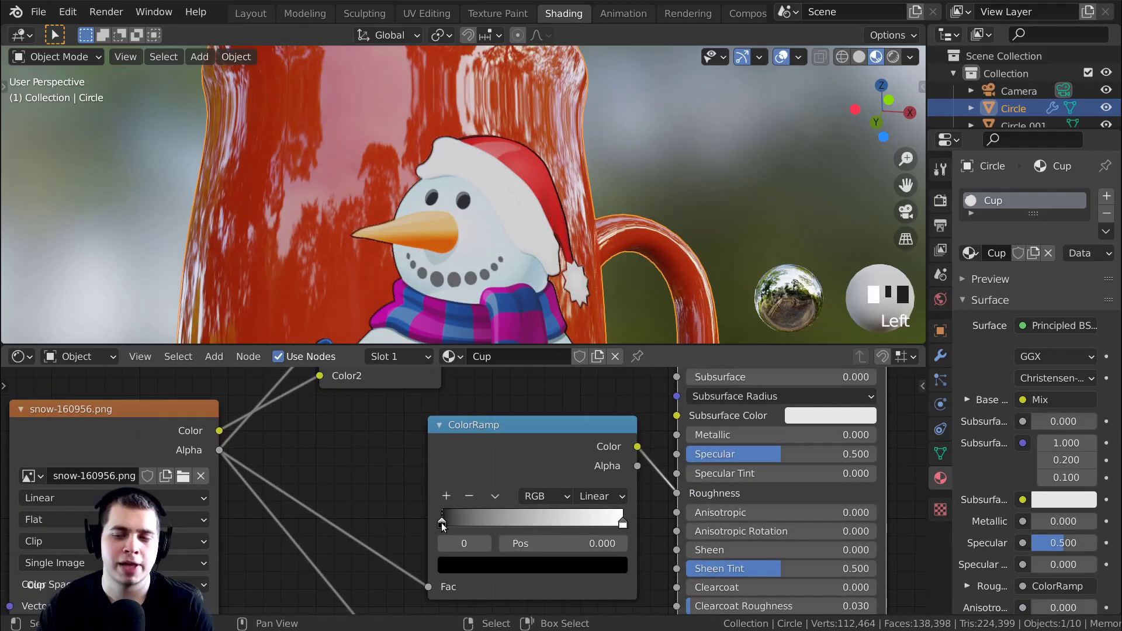
pyautogui.click(457, 567)
pyautogui.moveTo(590, 390); pyautogui.dragTo(590, 441)
pyautogui.press('z')
pyautogui.click(559, 214)
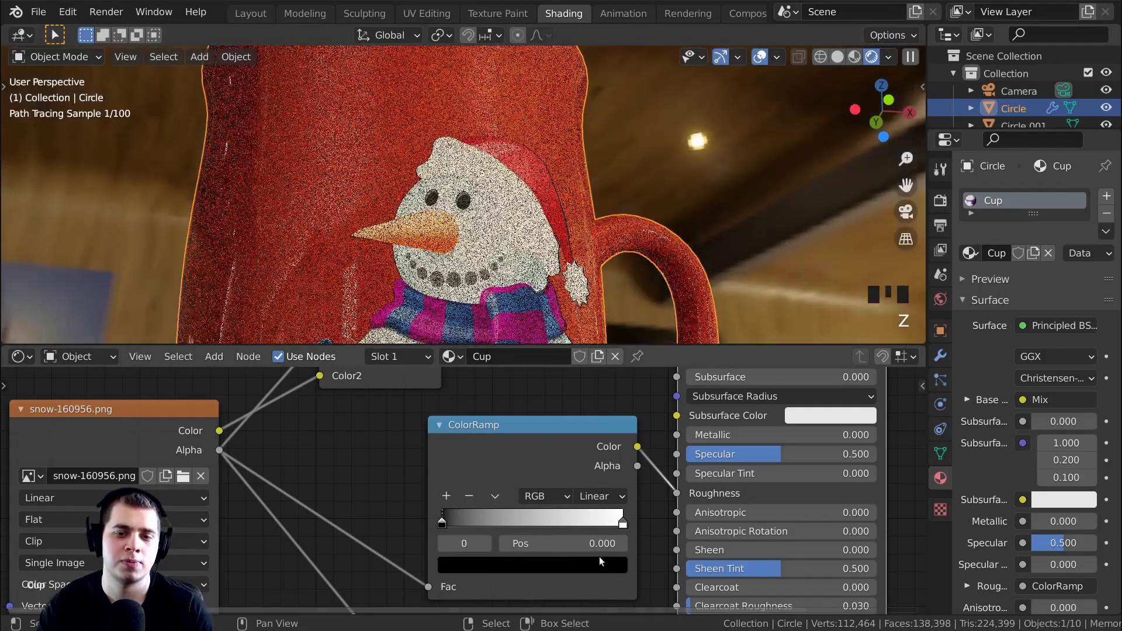
pyautogui.click(600, 564)
pyautogui.moveTo(589, 431); pyautogui.dragTo(590, 410)
pyautogui.moveTo(561, 179); pyautogui.dragTo(588, 192, button='middle')
pyautogui.scroll(-2, 587, 193)
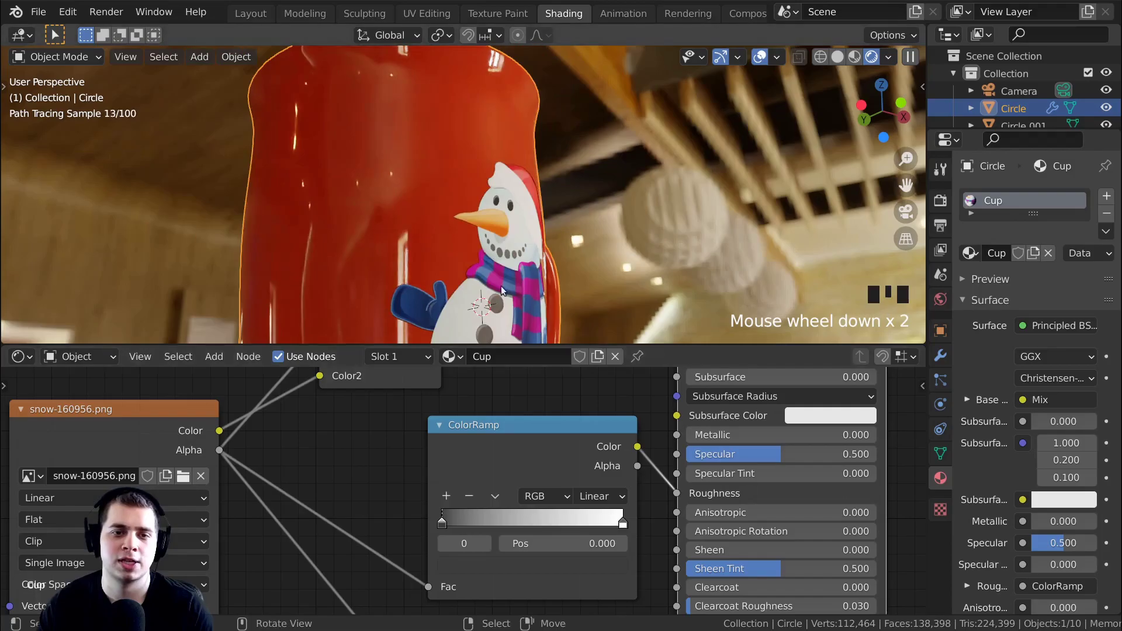
pyautogui.scroll(1, 586, 195)
# Set the ColorRamp's last stop to a grey with a value of 0.461
pyautogui.click(623, 522)
pyautogui.click(623, 522)
pyautogui.click(585, 565)
pyautogui.moveTo(590, 412); pyautogui.dragTo(590, 381)
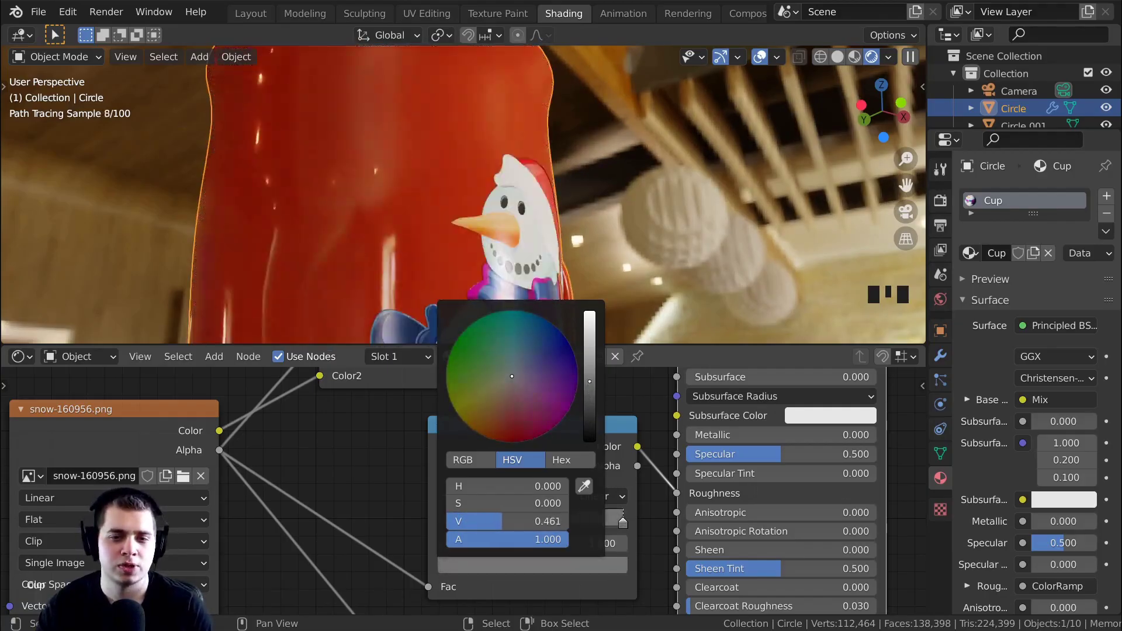
pyautogui.click(619, 564)
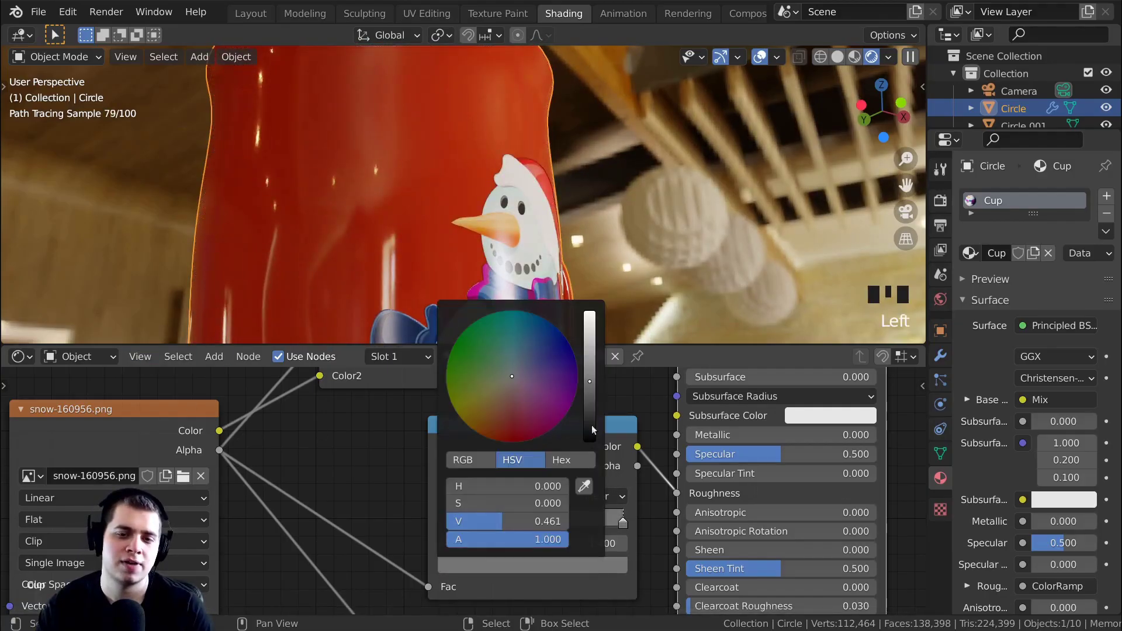
# Save the file and view the mug through the camera
pyautogui.hotkey('ctrl', 's')
pyautogui.moveTo(631, 234); pyautogui.dragTo(612, 119, button='middle')
pyautogui.press('KP_0')
pyautogui.keyDown('shift'); pyautogui.moveTo(511, 174); pyautogui.dragTo(538, 188, button='middle'); pyautogui.keyUp('shift')
pyautogui.hotkey('ctrl', 's')
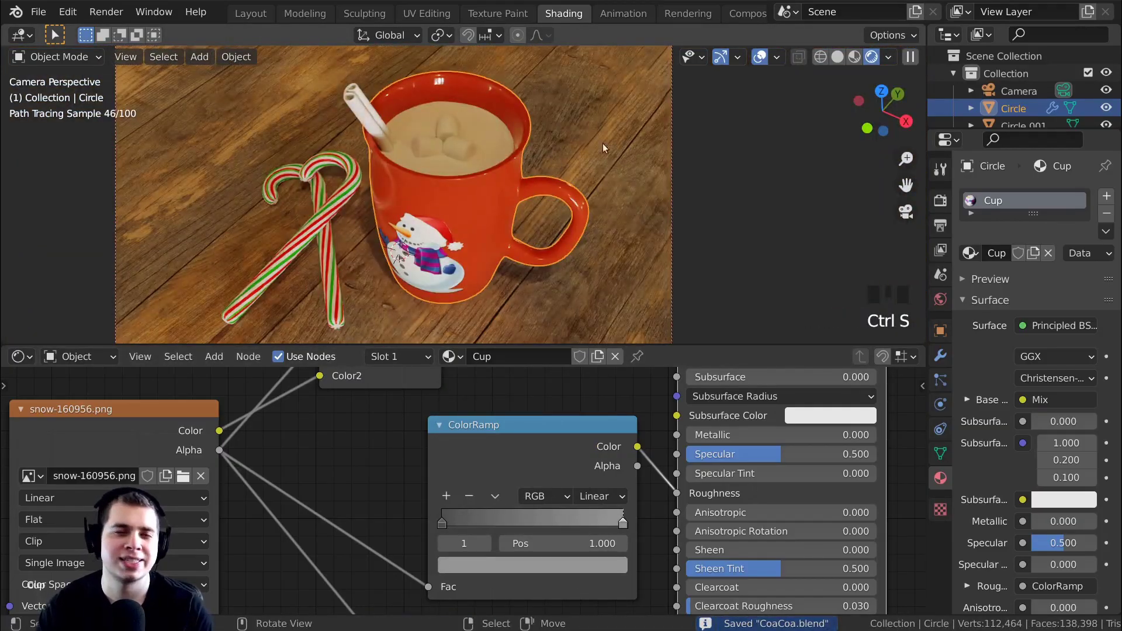
# Switch to solid shading and add a second material slot to the mug with a new material named White Cup
pyautogui.keyDown('shift'); pyautogui.moveTo(564, 142); pyautogui.dragTo(471, 171, button='middle'); pyautogui.keyUp('shift')
pyautogui.scroll(3, 471, 171)
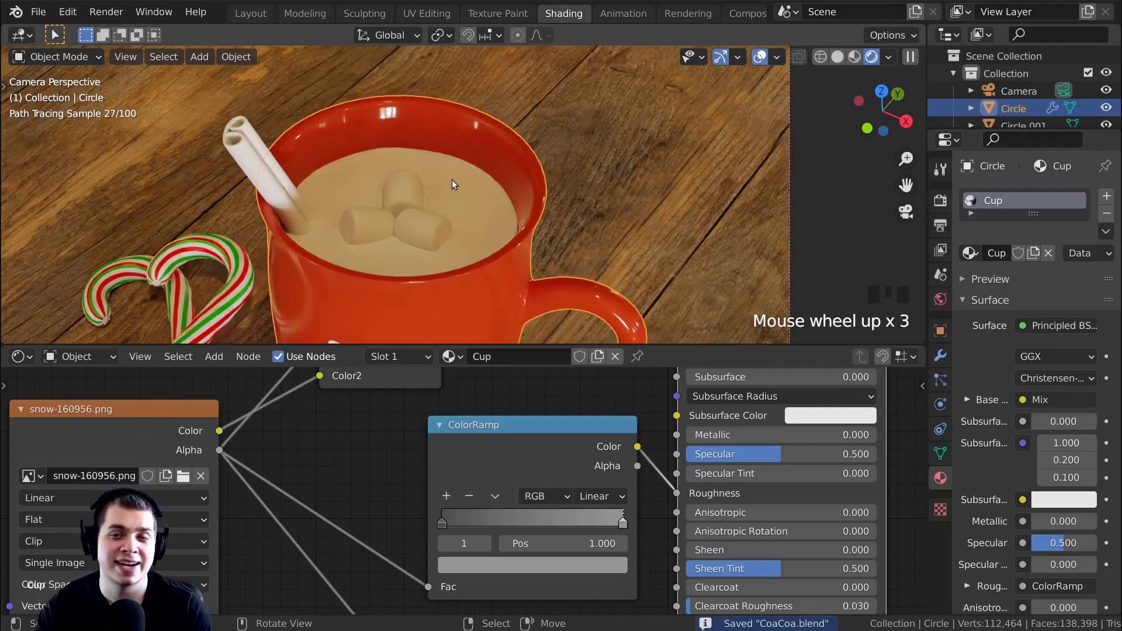
pyautogui.press('z')
pyautogui.click(521, 202)
pyautogui.scroll(2, 518, 262)
pyautogui.keyDown('shift'); pyautogui.moveTo(518, 262); pyautogui.dragTo(580, 384, button='middle'); pyautogui.keyUp('shift')
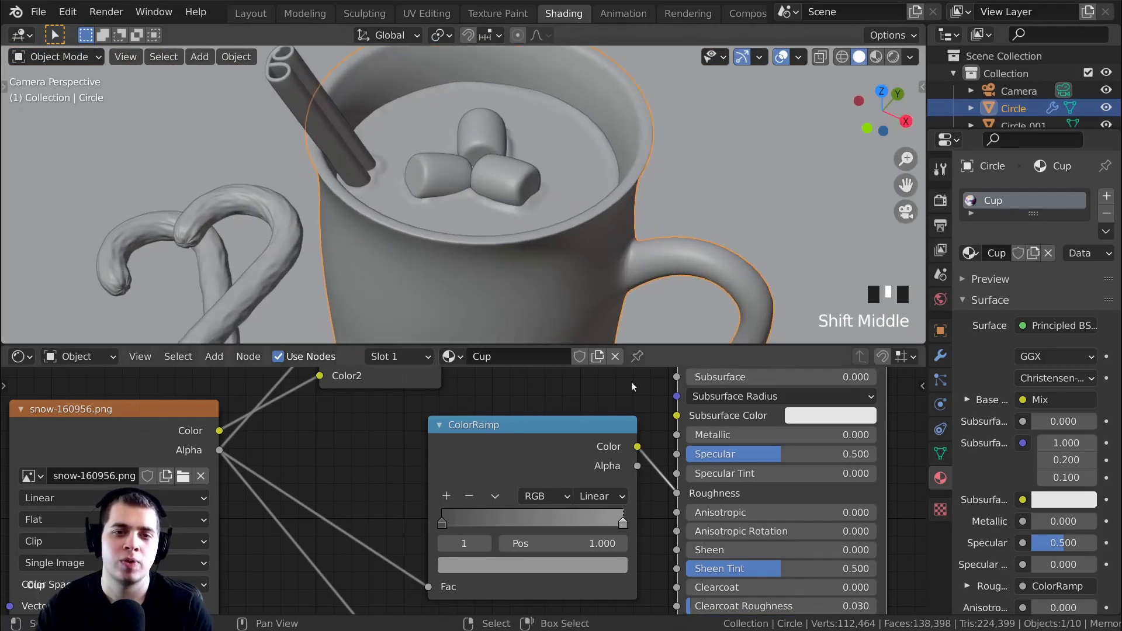
pyautogui.keyDown('shift'); pyautogui.moveTo(643, 264); pyautogui.dragTo(850, 254, button='middle'); pyautogui.keyUp('shift')
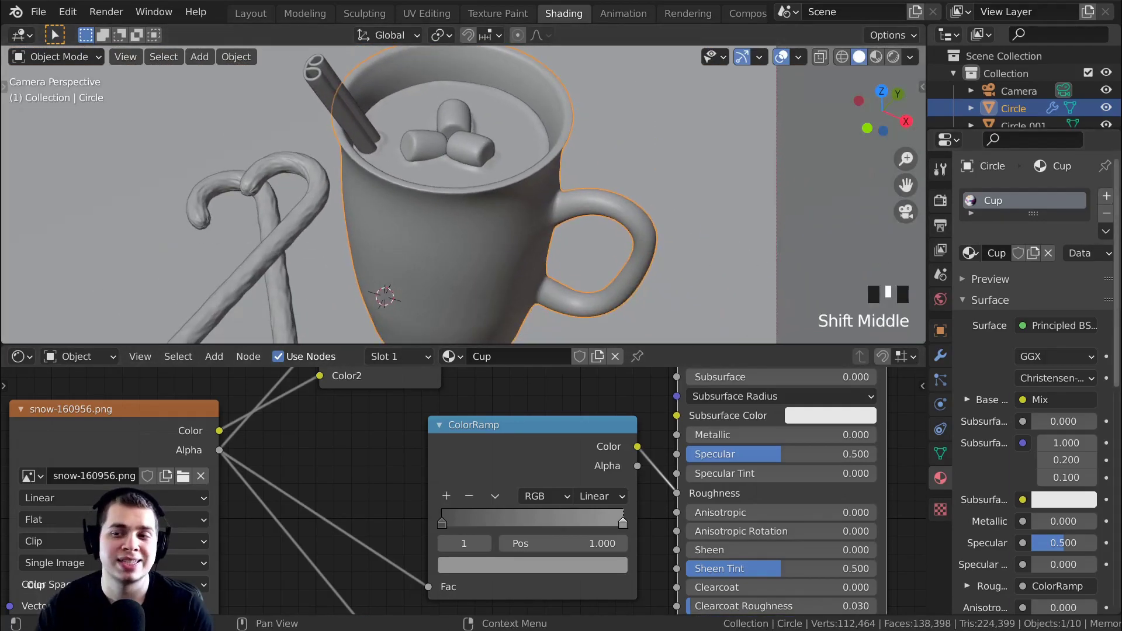
pyautogui.click(1107, 198)
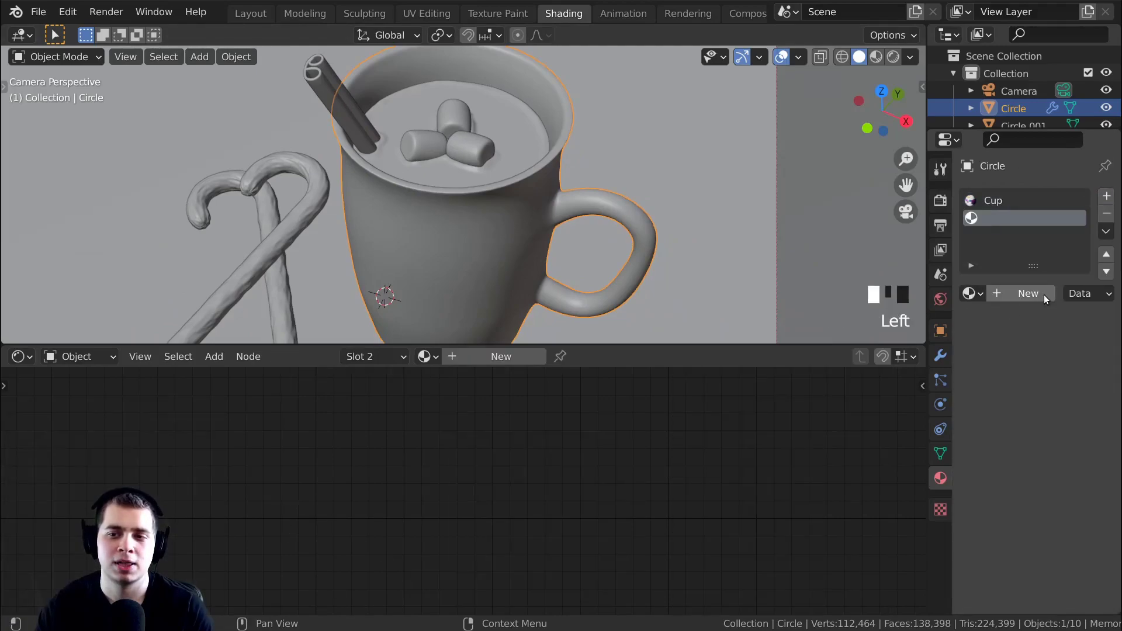
pyautogui.click(1044, 294)
pyautogui.doubleClick(1009, 292)
pyautogui.write('hite Cup')
# Set the White Cup material's roughness to 0.184
pyautogui.click(747, 524)
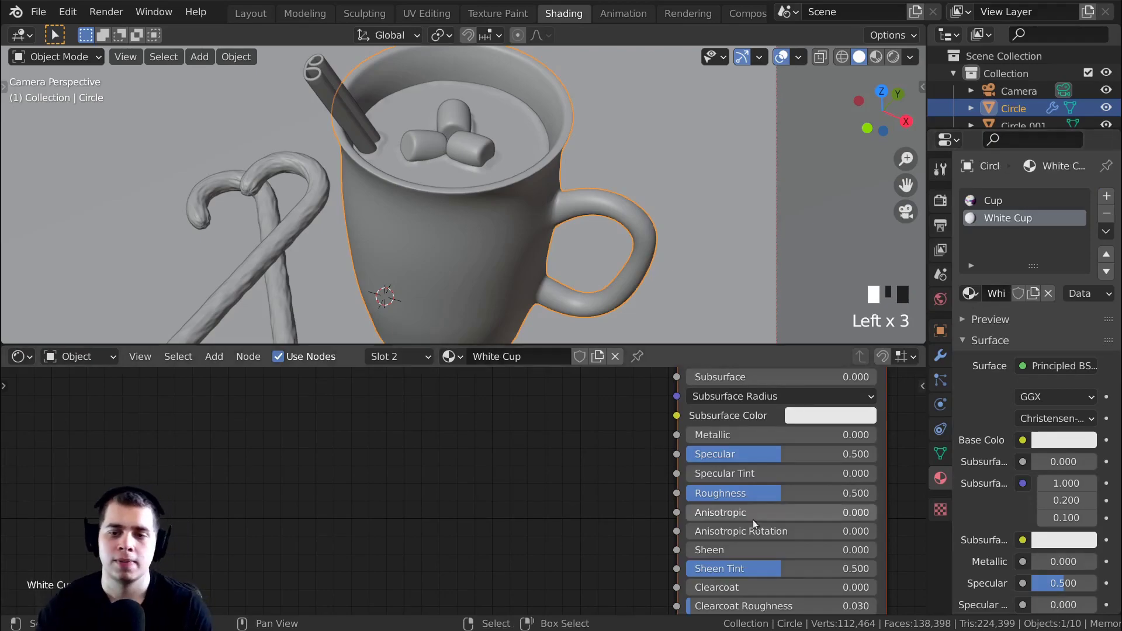
pyautogui.moveTo(747, 524); pyautogui.dragTo(716, 519, button='middle')
pyautogui.moveTo(748, 488); pyautogui.dragTo(734, 488)
# Clear the mug's face selection in Edit Mode and select the two face loops around its inner wall above the cocoa
pyautogui.keyDown('shift'); pyautogui.moveTo(592, 174); pyautogui.dragTo(573, 236, button='middle'); pyautogui.keyUp('shift')
pyautogui.press('Tab')
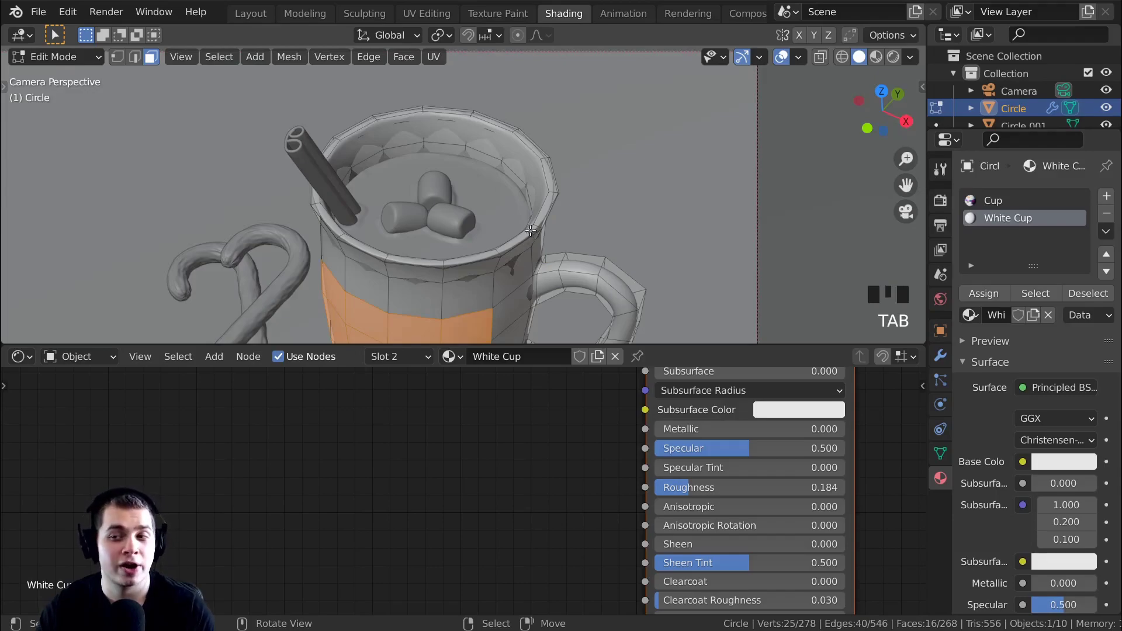
pyautogui.hotkey('alt', 'a')
pyautogui.scroll(2, 556, 172)
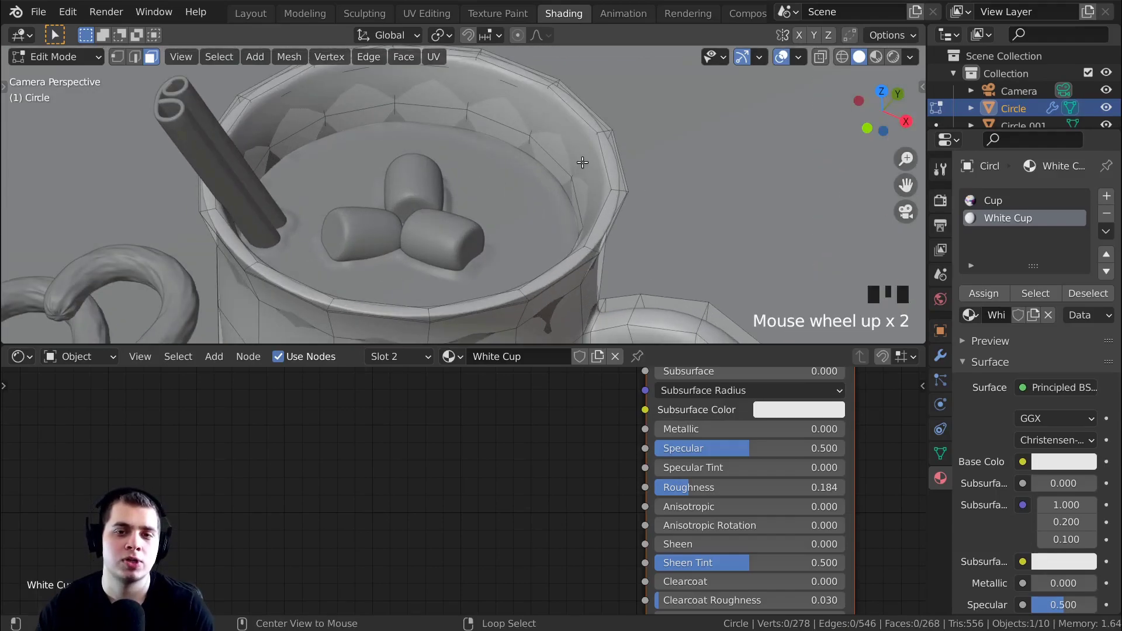
pyautogui.keyDown('alt'); pyautogui.rightClick(577, 162); pyautogui.keyUp('alt')
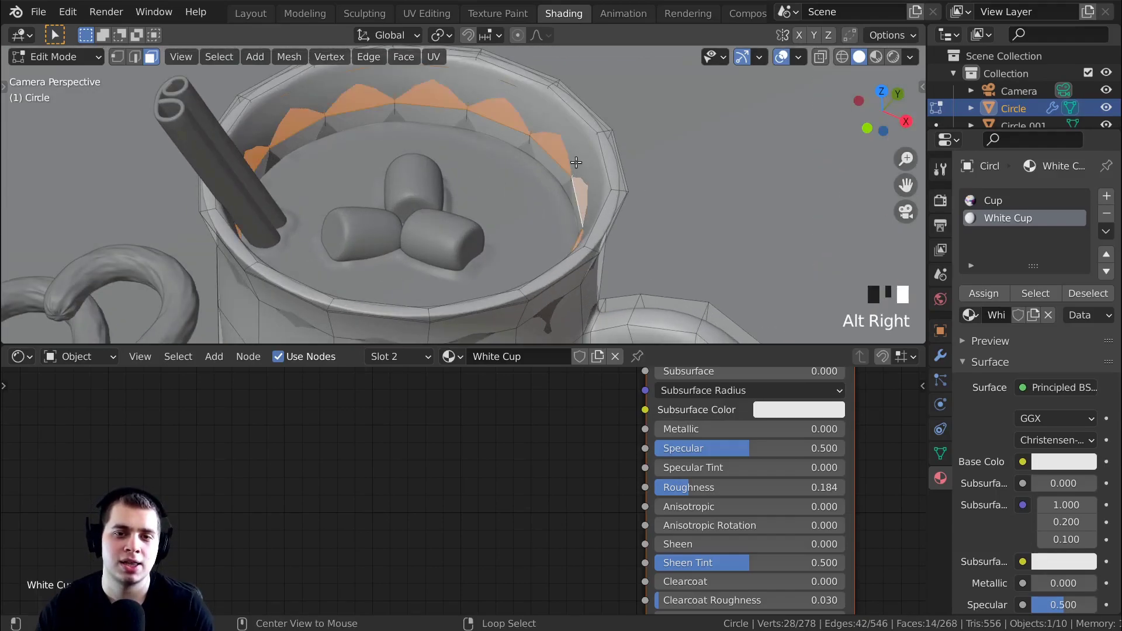
pyautogui.keyDown('alt'); pyautogui.keyDown('shift'); pyautogui.rightClick(568, 192); pyautogui.keyUp('shift'); pyautogui.keyUp('alt')
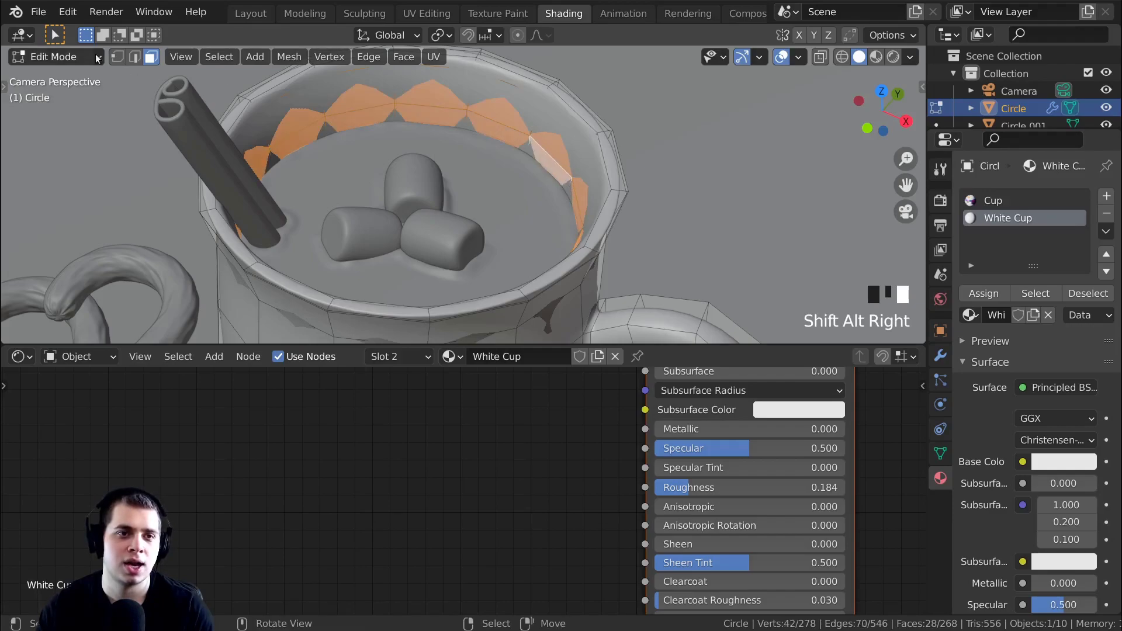
# Turn off the viewport display of the mug's subdivision modifier to expose the base faces of the inner wall
pyautogui.scroll(5, 485, 120)
pyautogui.press('z')
pyautogui.press('z')
pyautogui.press('2')
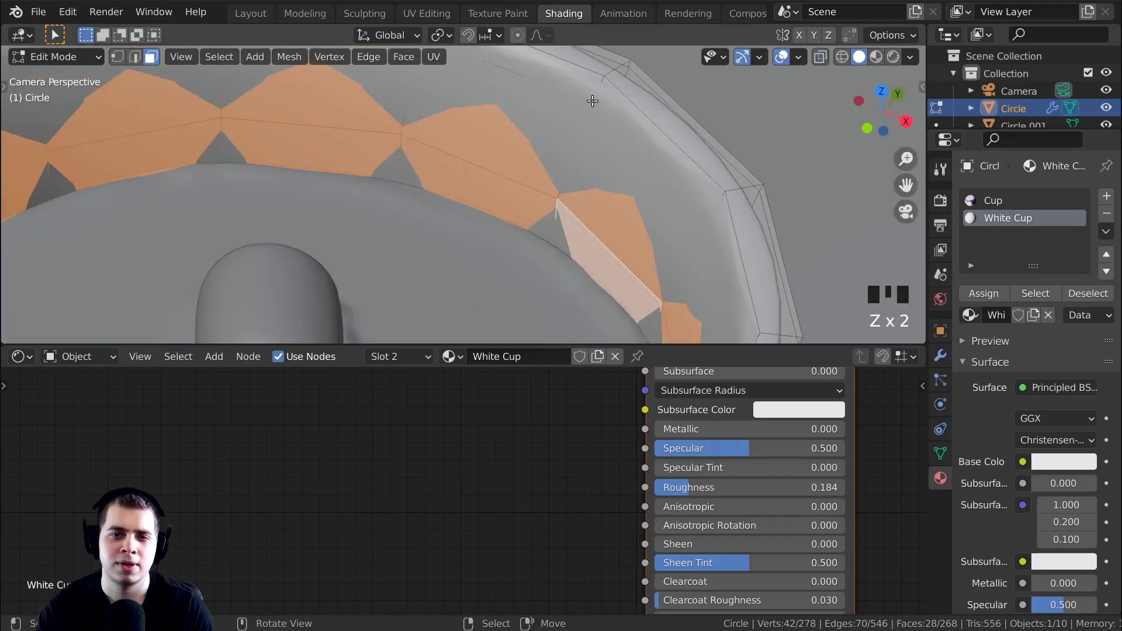
pyautogui.scroll(-2, 548, 95)
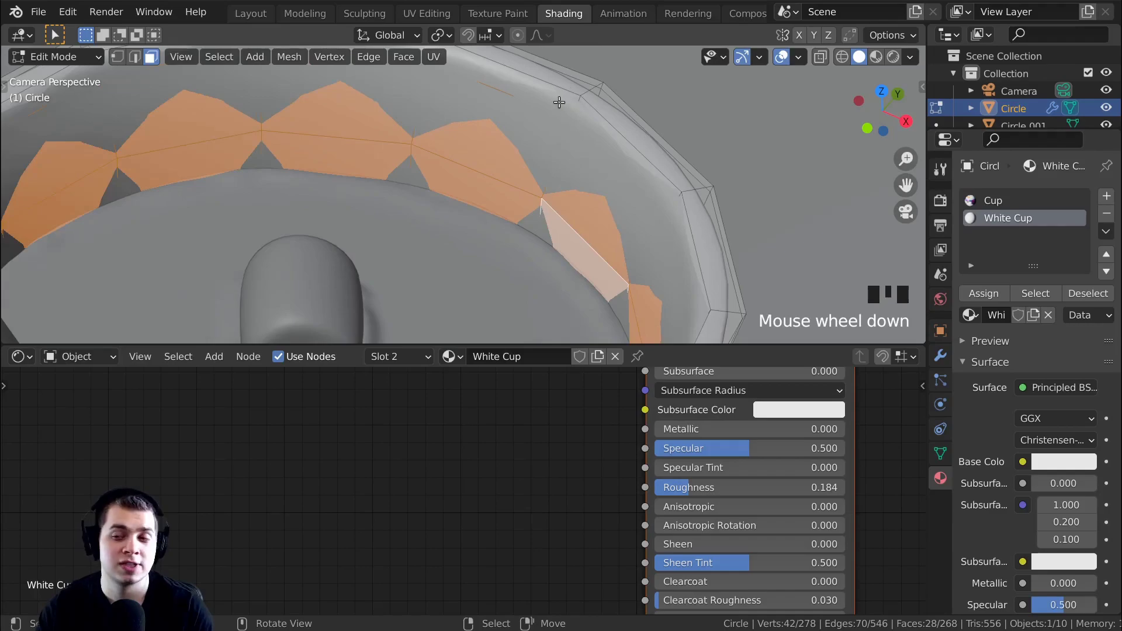
pyautogui.click(945, 357)
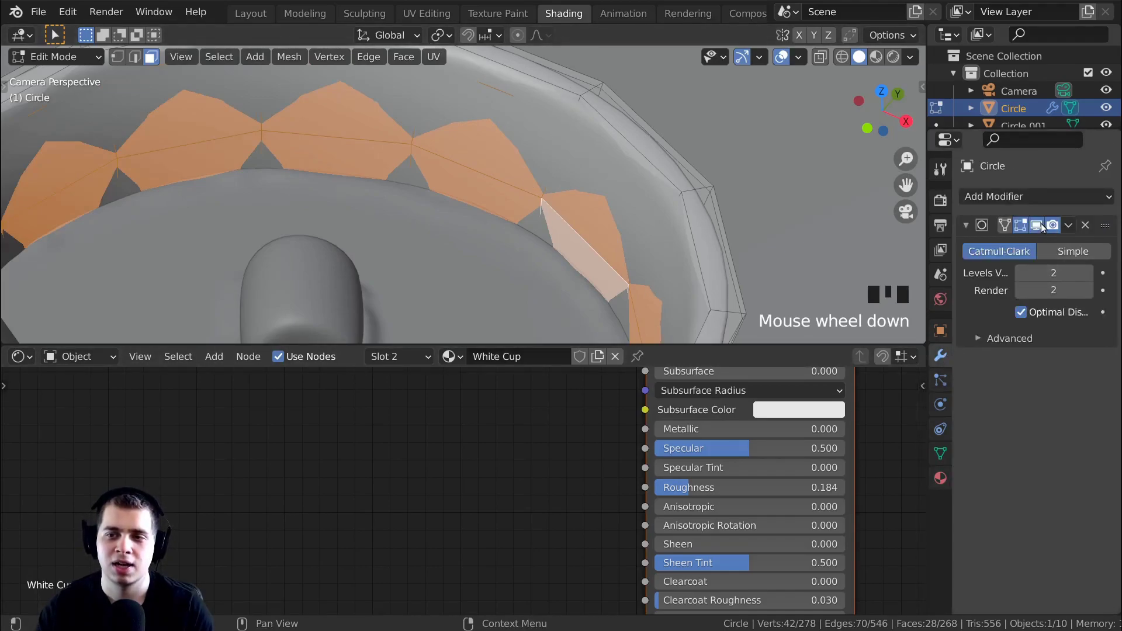
pyautogui.click(1041, 224)
pyautogui.click(1040, 225)
pyautogui.click(1041, 224)
pyautogui.click(1041, 225)
pyautogui.click(1040, 225)
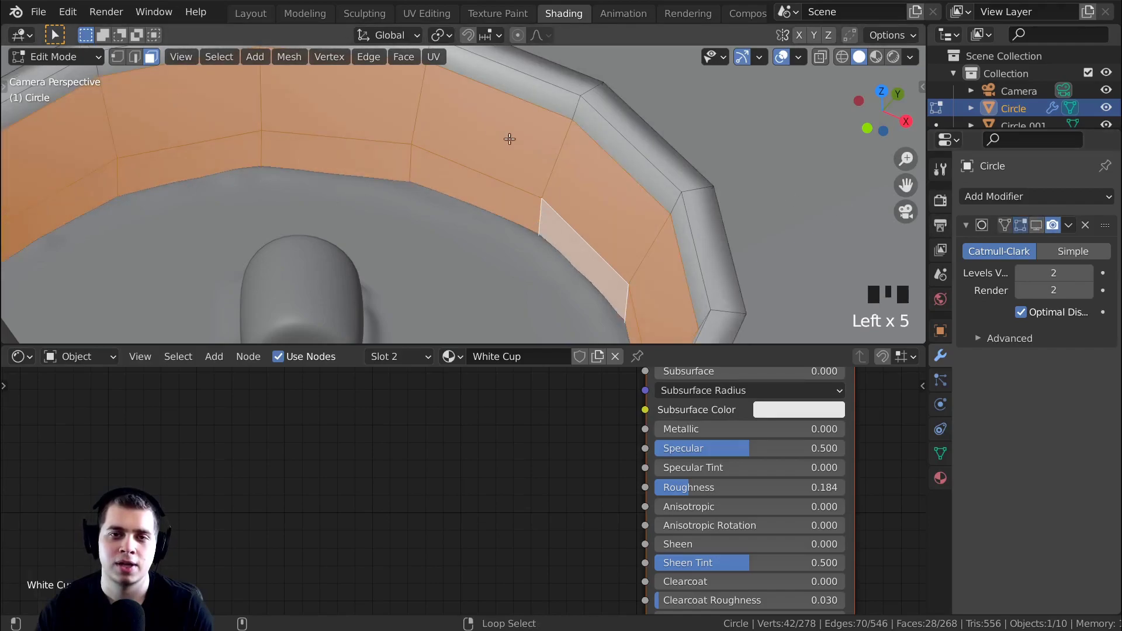
# Add the face loop just inside the rim to the selection and turn the subdivision modifier's viewport display back on
pyautogui.keyDown('alt'); pyautogui.keyDown('shift'); pyautogui.rightClick(572, 104); pyautogui.keyUp('shift'); pyautogui.keyUp('alt')
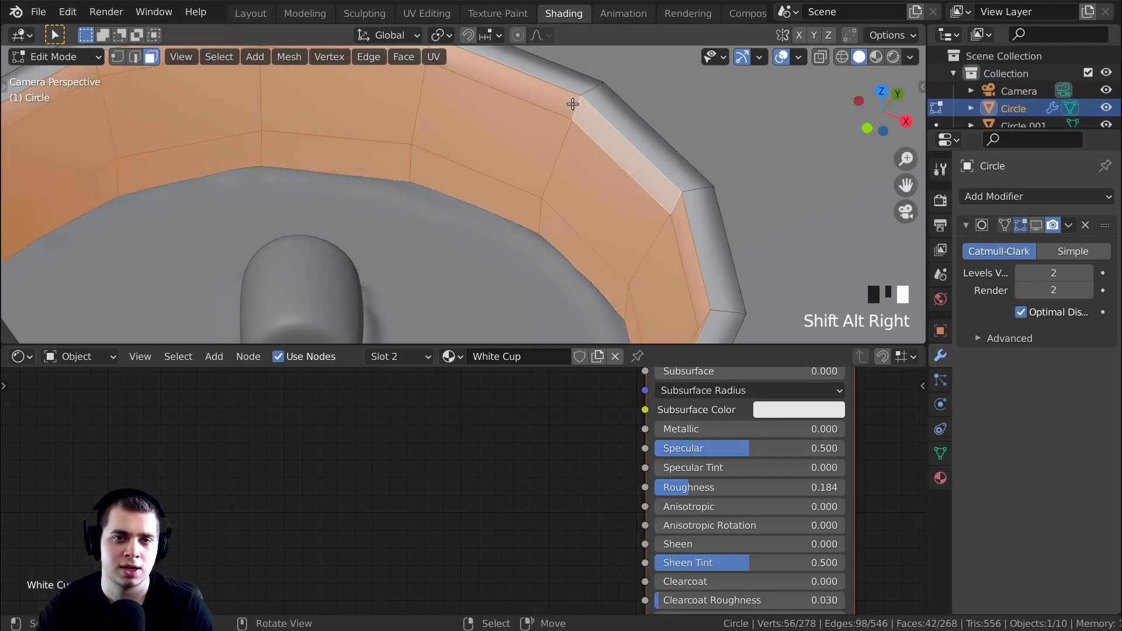
pyautogui.scroll(-2, 575, 128)
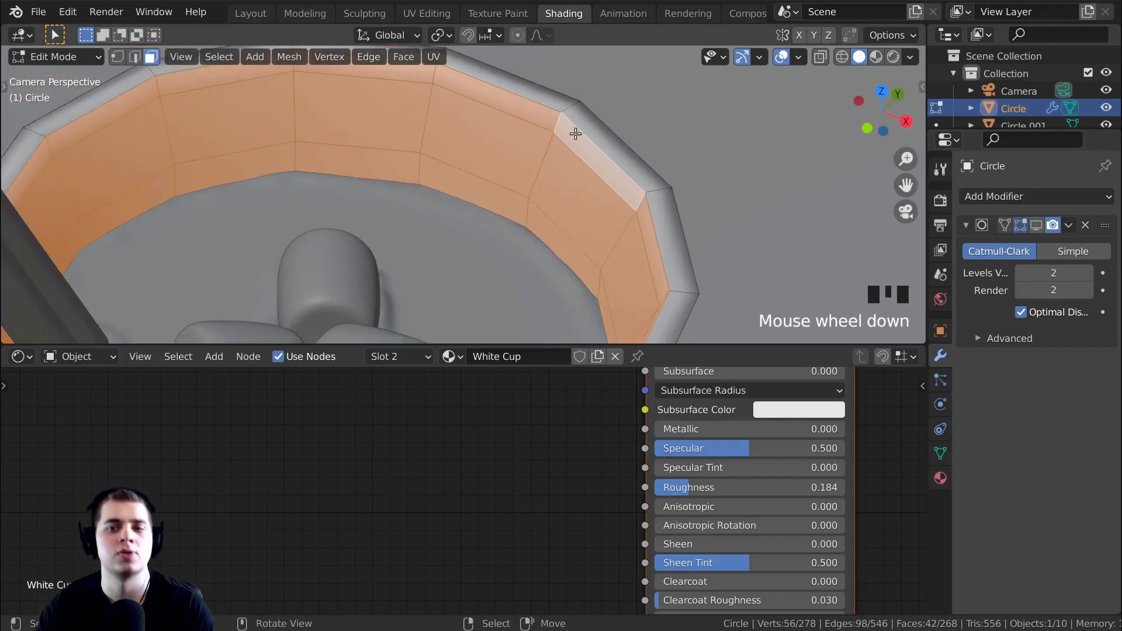
pyautogui.click(1037, 225)
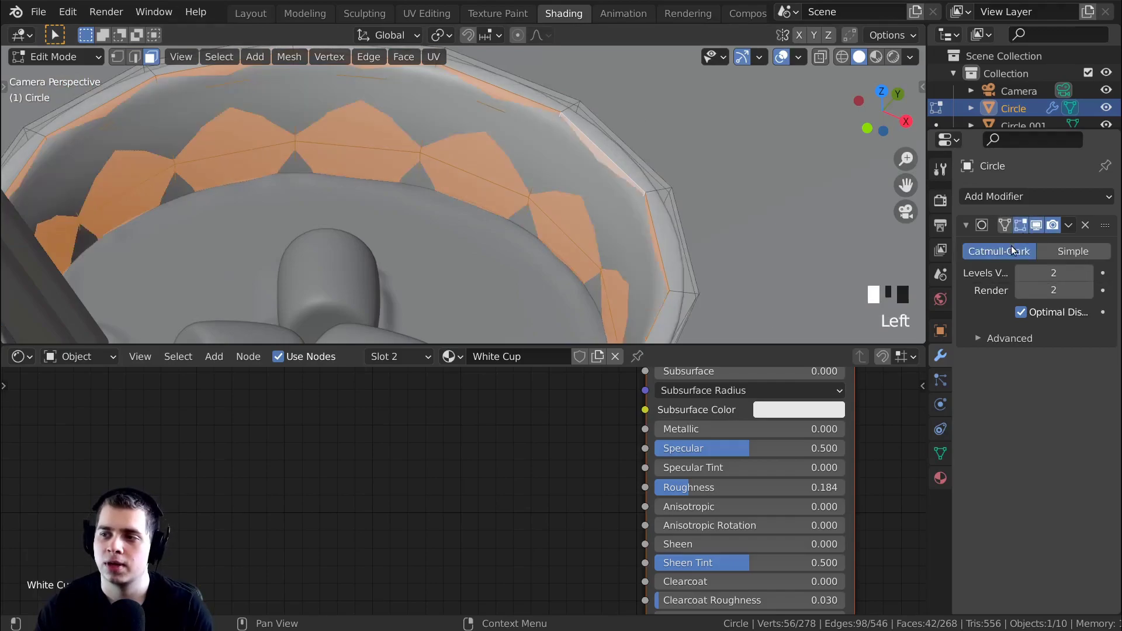
# Assign the White Cup material to the selected inner faces and return to Object Mode
pyautogui.click(940, 478)
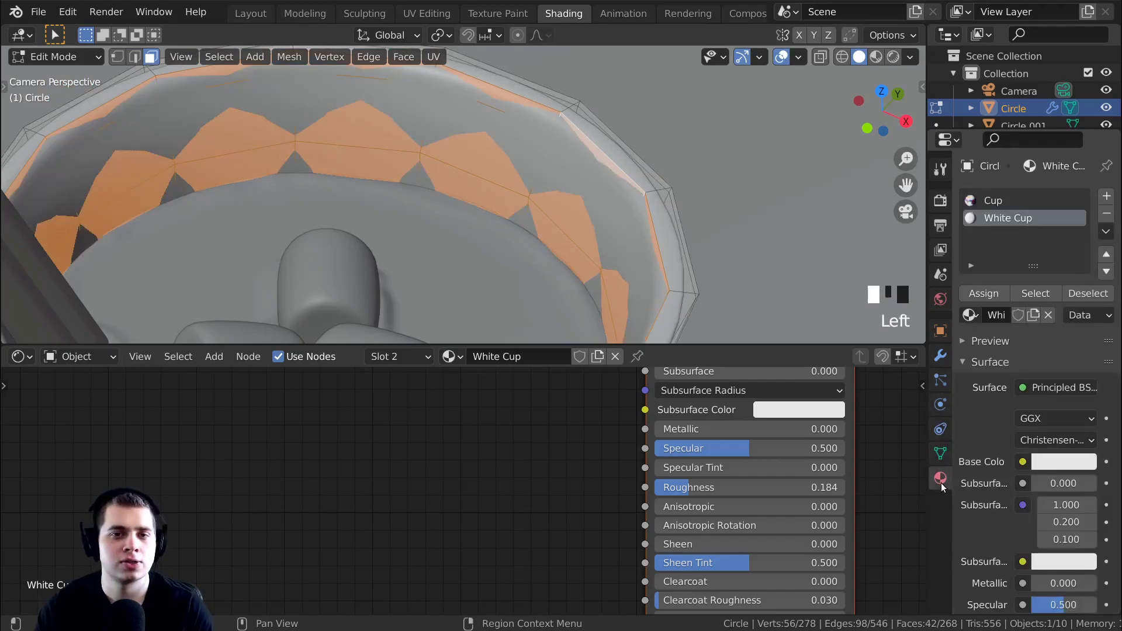
pyautogui.click(998, 202)
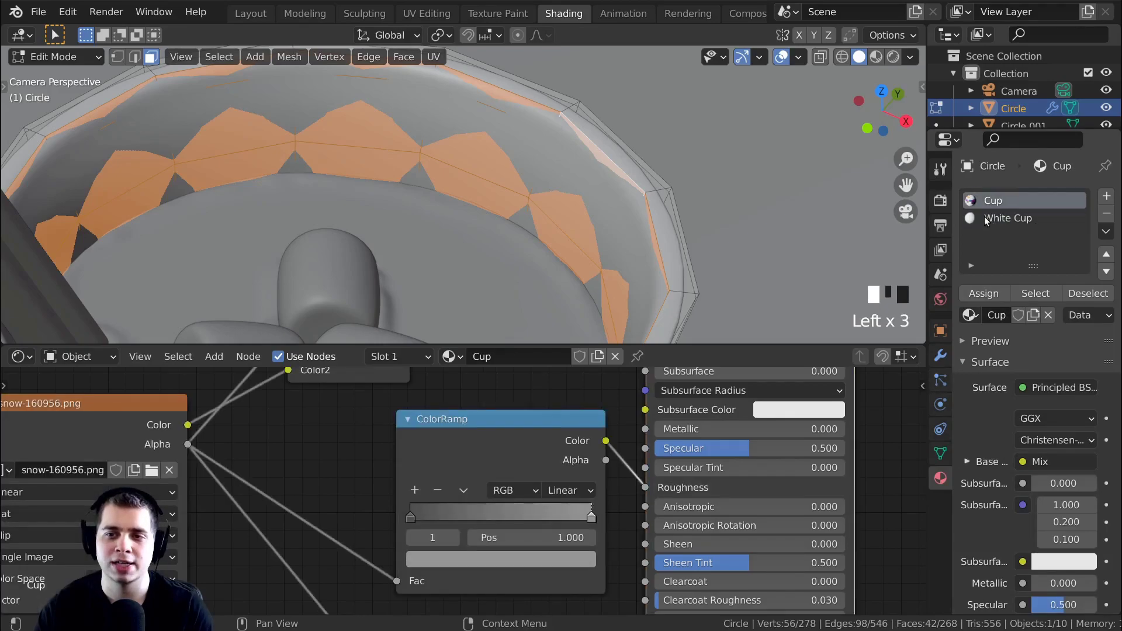
pyautogui.click(1000, 218)
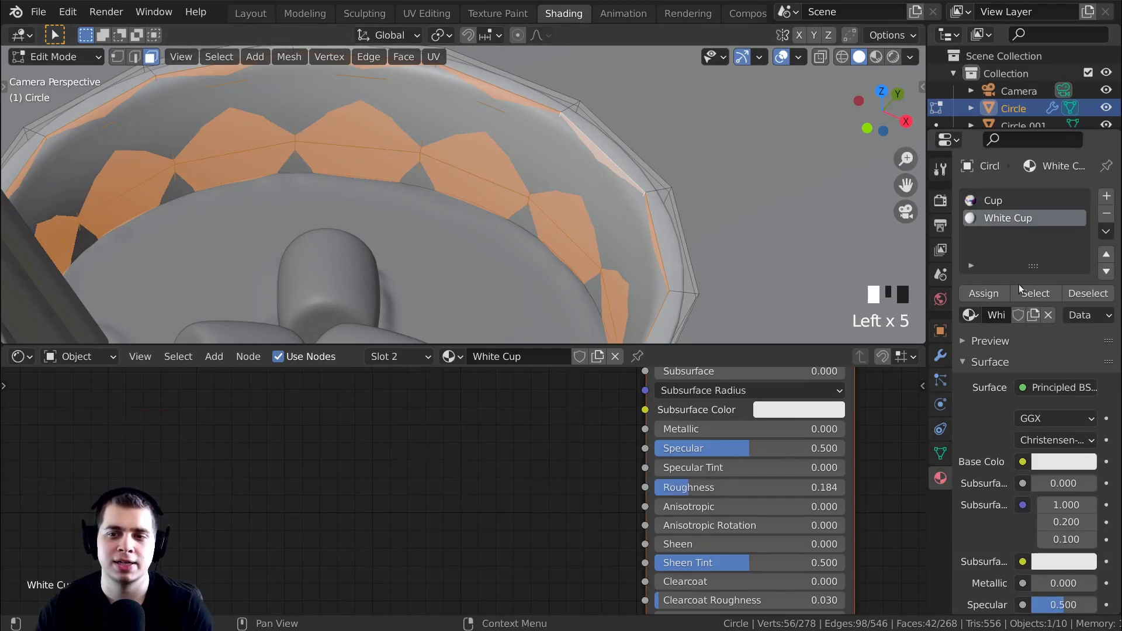
pyautogui.click(984, 293)
pyautogui.press('Tab')
# Inspect the mug's white interior in rendered view and lower the White Cup material's roughness to 0.160
pyautogui.press('z')
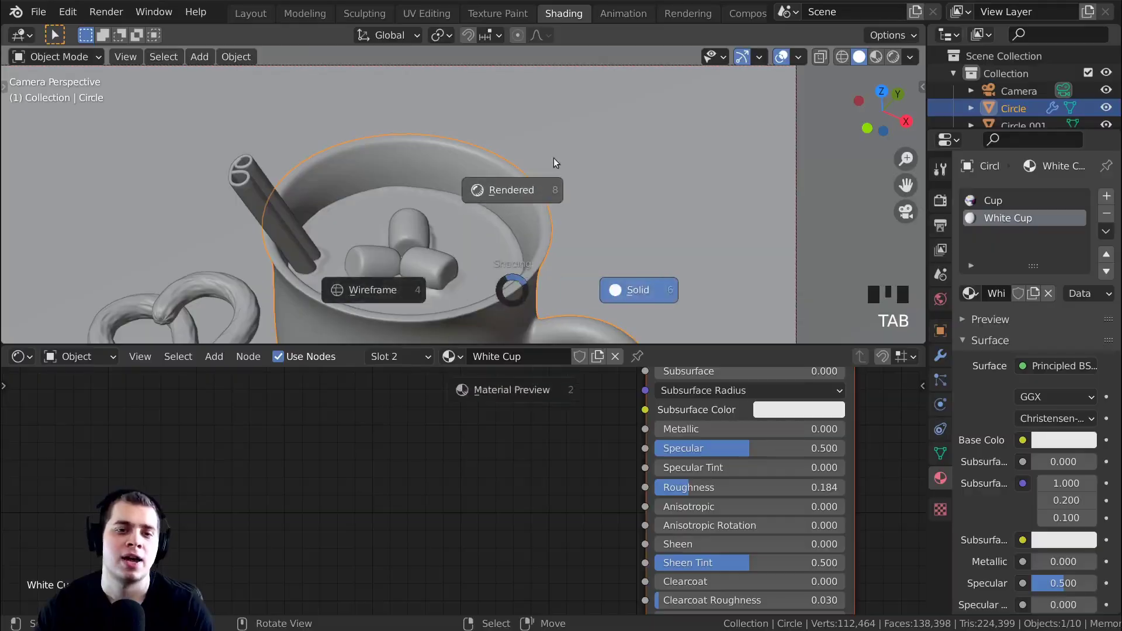
pyautogui.click(555, 161)
pyautogui.scroll(3, 570, 202)
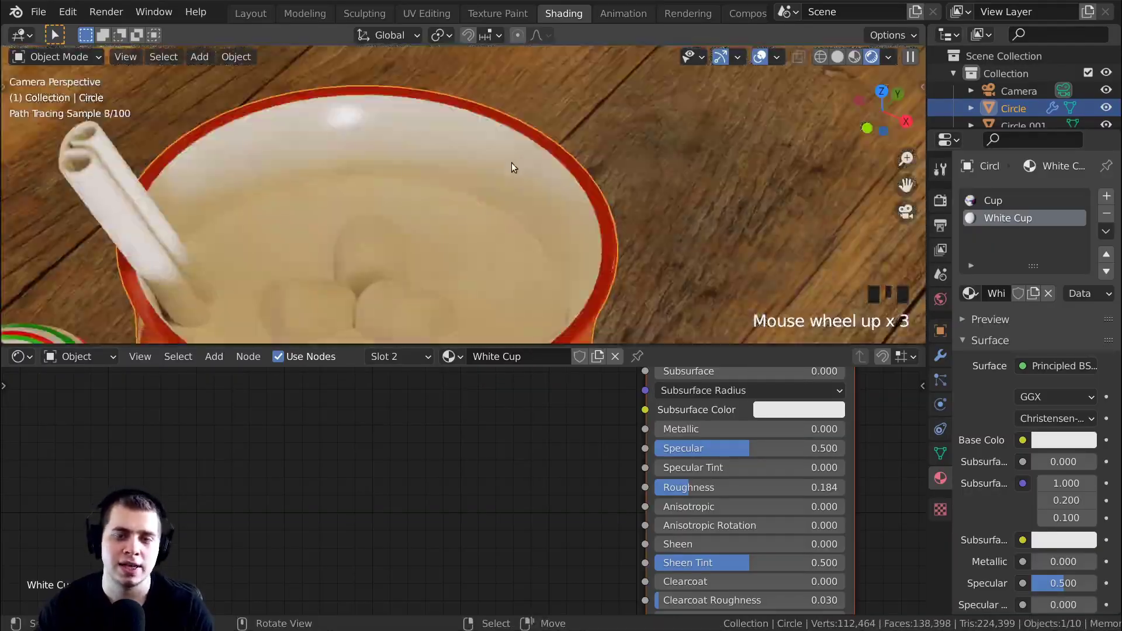
pyautogui.keyDown('shift'); pyautogui.moveTo(537, 150); pyautogui.dragTo(518, 121, button='middle'); pyautogui.keyUp('shift')
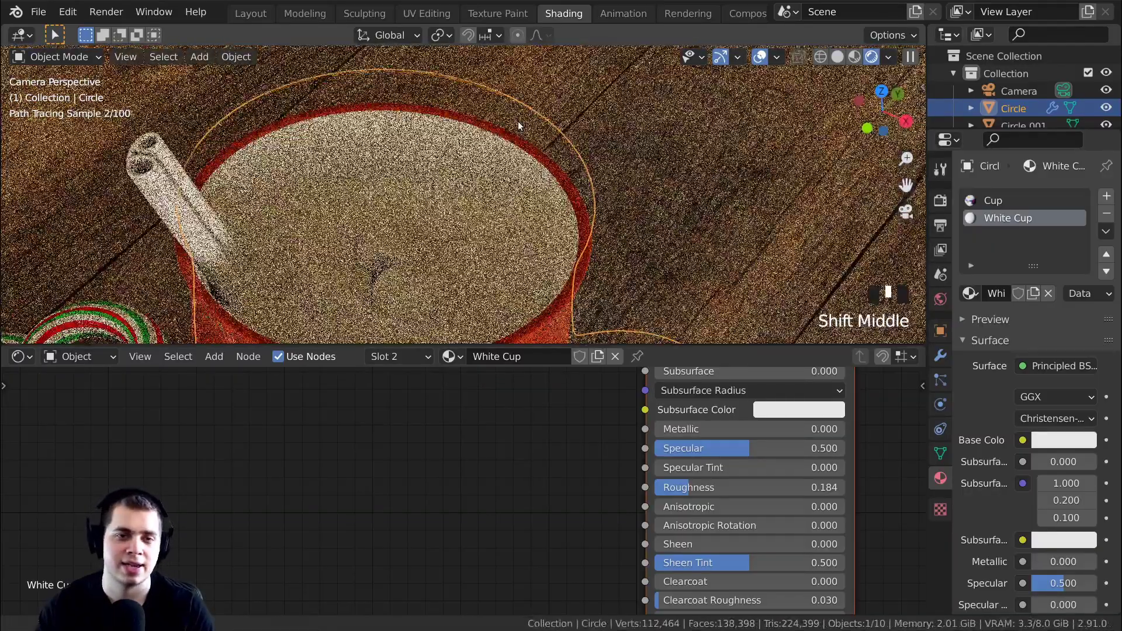
pyautogui.scroll(-2, 517, 121)
pyautogui.moveTo(690, 488); pyautogui.dragTo(684, 487)
pyautogui.scroll(-4, 509, 179)
pyautogui.keyDown('shift'); pyautogui.moveTo(510, 182); pyautogui.dragTo(516, 148, button='middle'); pyautogui.keyUp('shift')
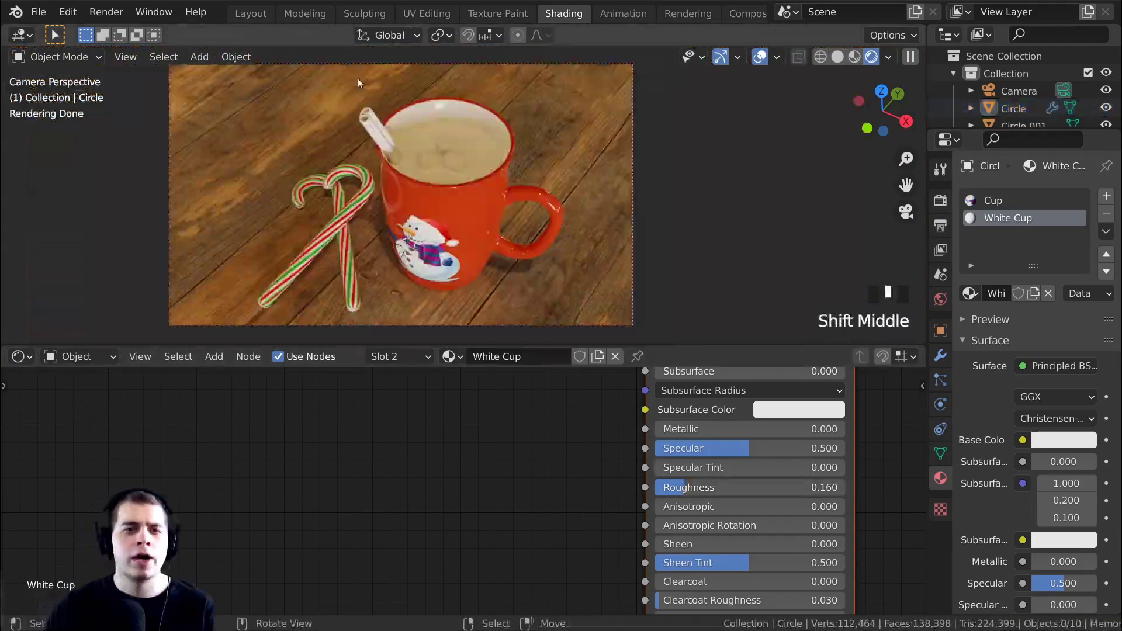
# Switch to the Layout workspace, deselect everything and add a mesh plane to the scene
pyautogui.click(250, 13)
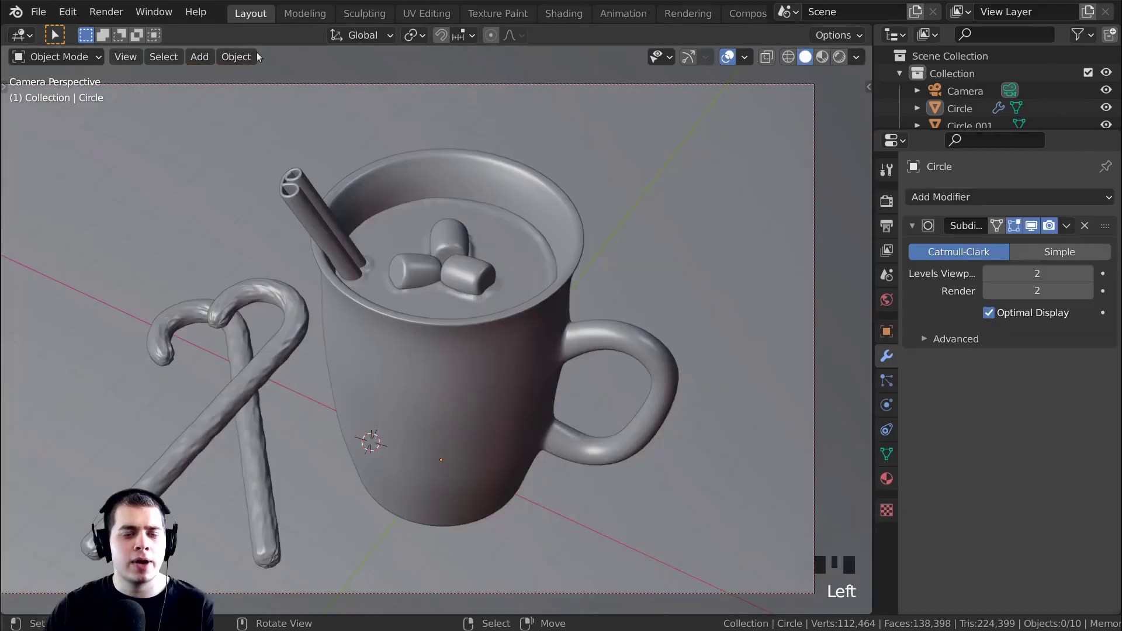
pyautogui.scroll(-3, 427, 193)
pyautogui.keyDown('shift'); pyautogui.moveTo(427, 193); pyautogui.dragTo(437, 239, button='middle'); pyautogui.keyUp('shift')
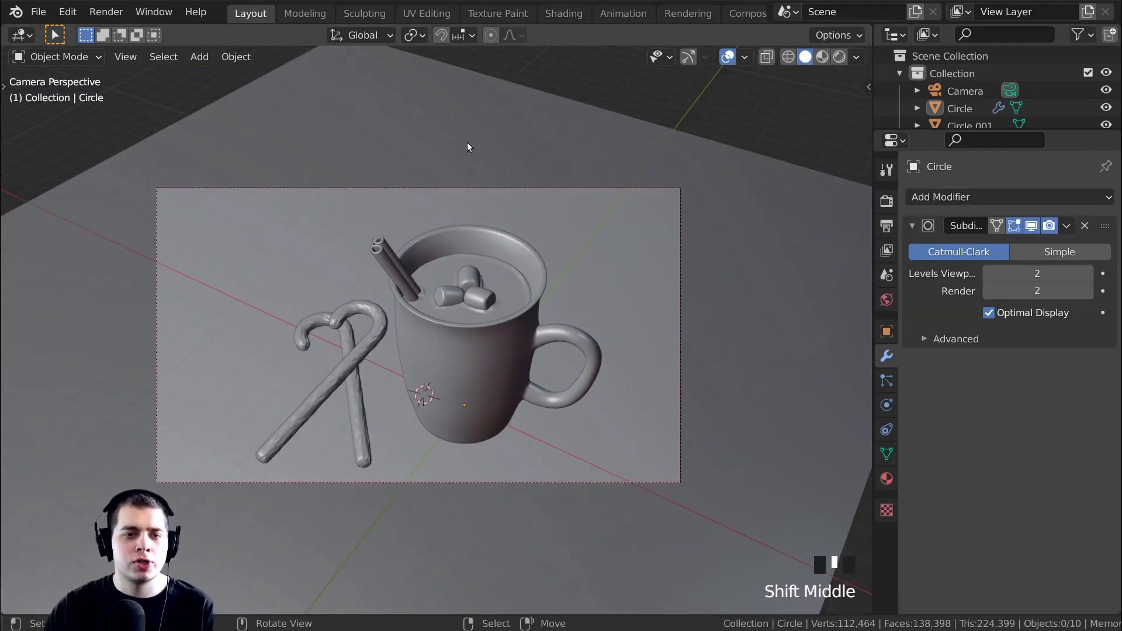
pyautogui.moveTo(468, 146); pyautogui.dragTo(471, 156, button='middle')
pyautogui.scroll(-3, 469, 140)
pyautogui.press('a')
pyautogui.press('a')
pyautogui.hotkey('shift', 'a')
pyautogui.moveTo(382, 121)
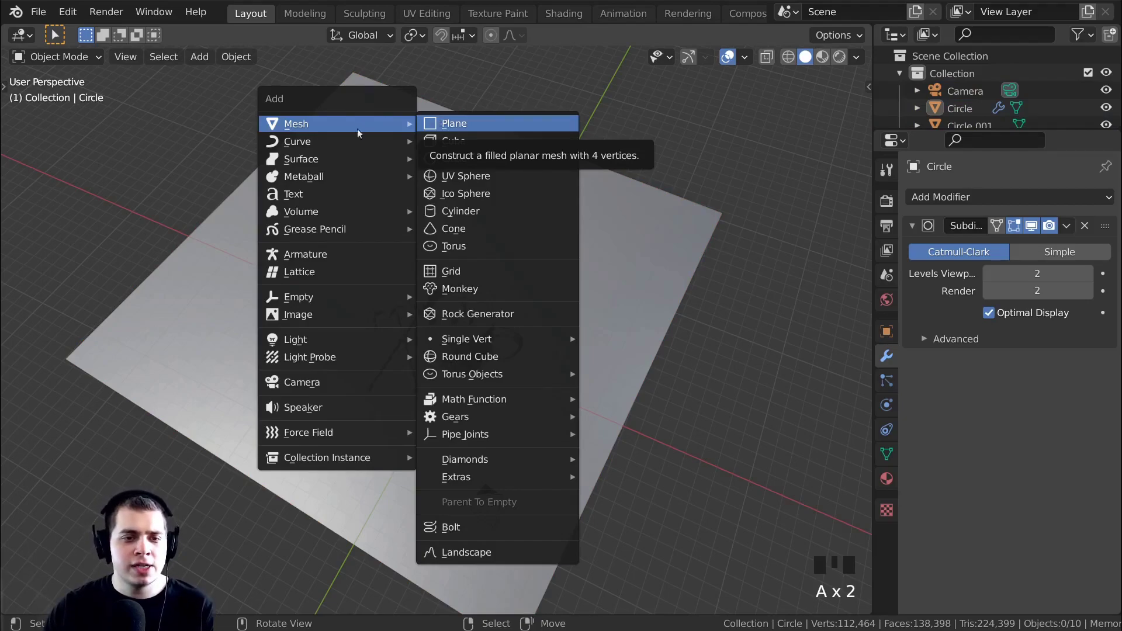
pyautogui.moveTo(328, 341)
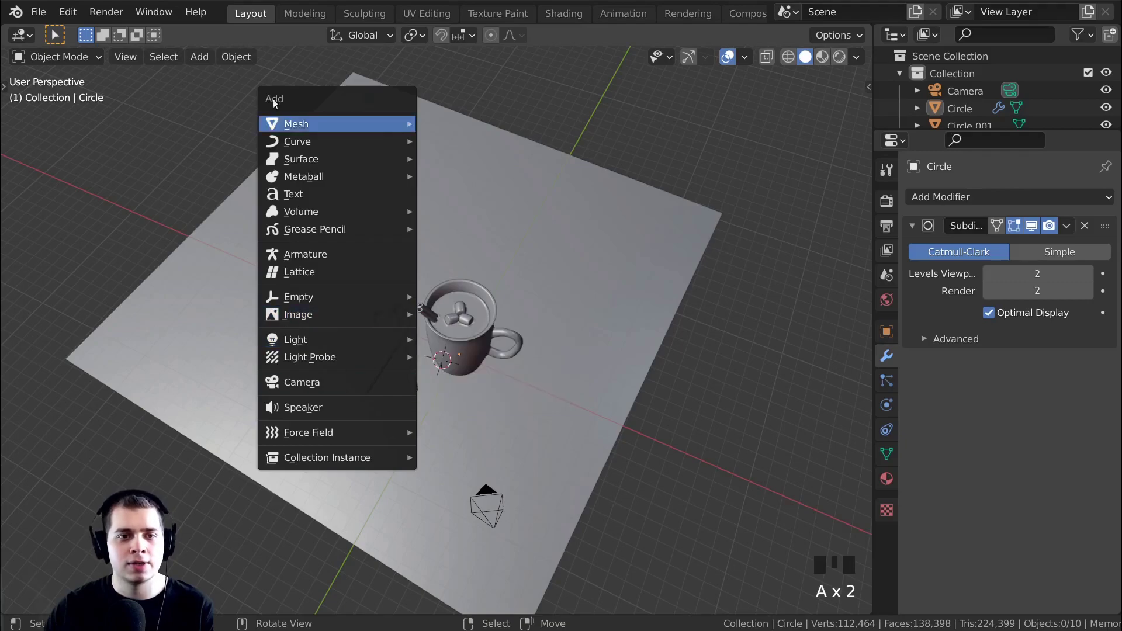
pyautogui.moveTo(301, 124)
pyautogui.click(438, 124)
pyautogui.moveTo(433, 290); pyautogui.dragTo(473, 218, button='middle')
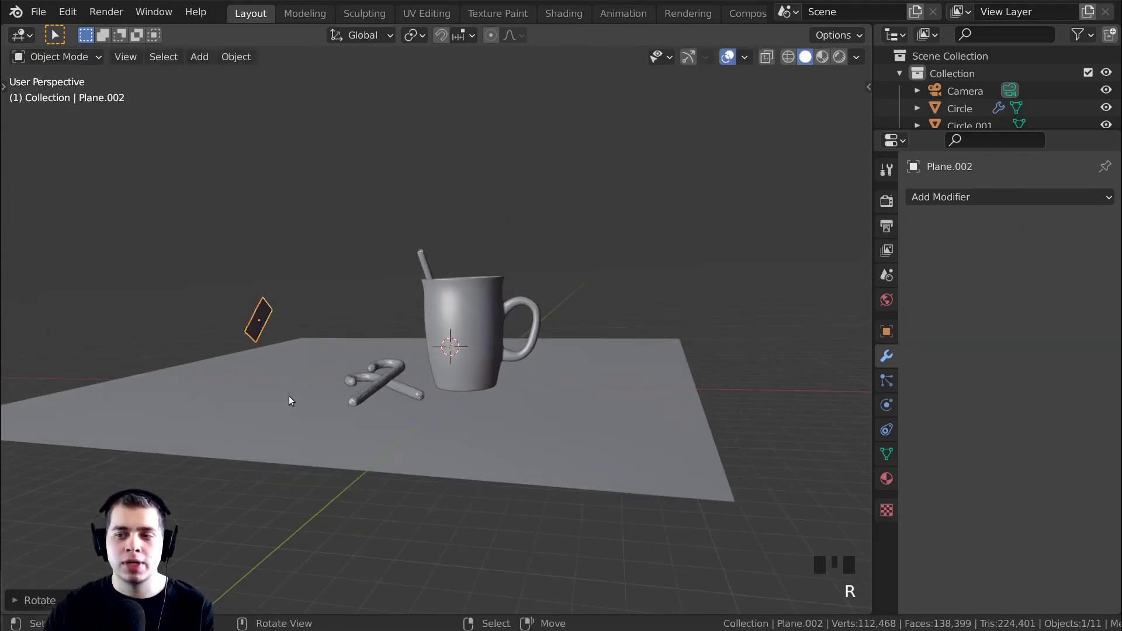
# Enlarge the new plane, rotate it to tilt towards the mug and move it out beyond the candy canes
pyautogui.press('s')
pyautogui.click(529, 435)
pyautogui.press('r')
pyautogui.press('r')
pyautogui.click(539, 443)
pyautogui.press('g')
pyautogui.click(467, 410)
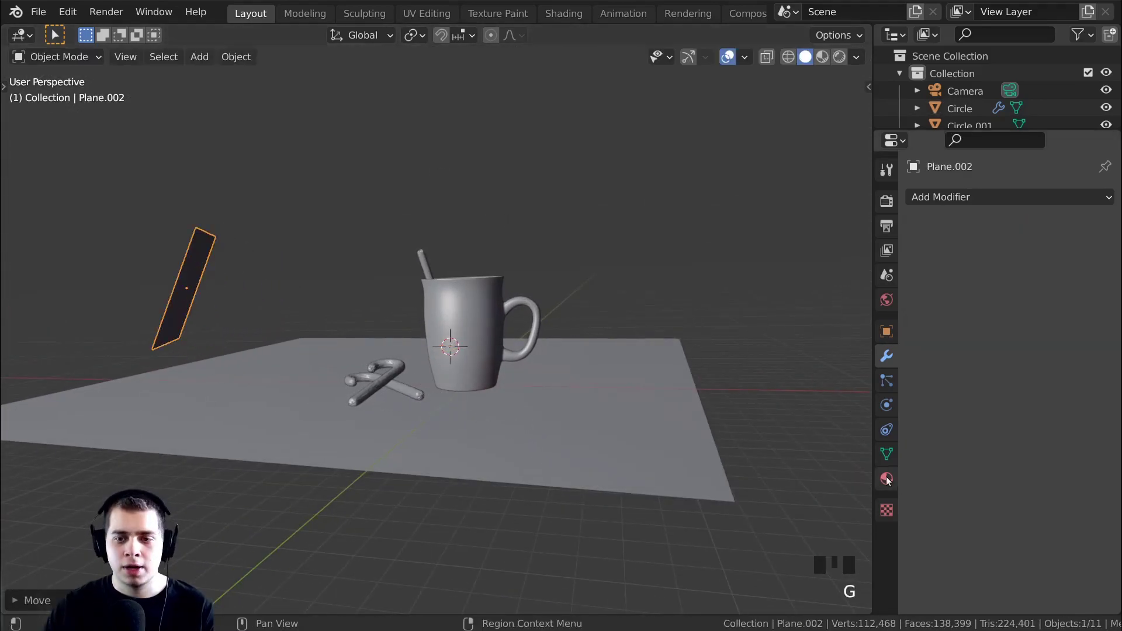
# Give the plane a new material that uses the Emission shader as its surface
pyautogui.click(887, 479)
pyautogui.click(984, 251)
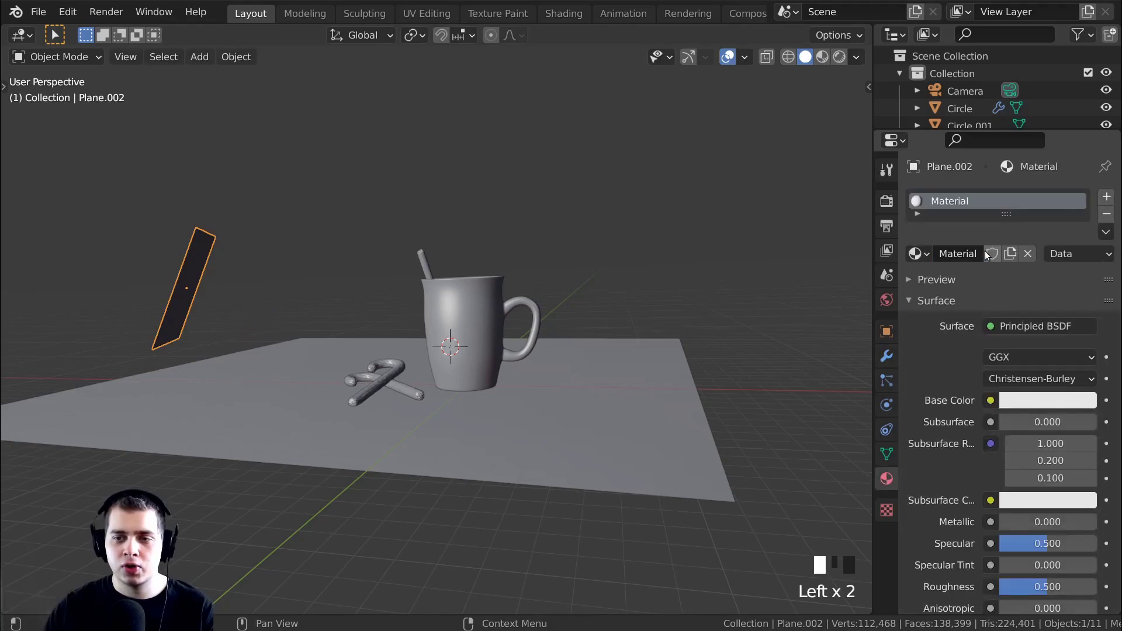
pyautogui.click(1006, 327)
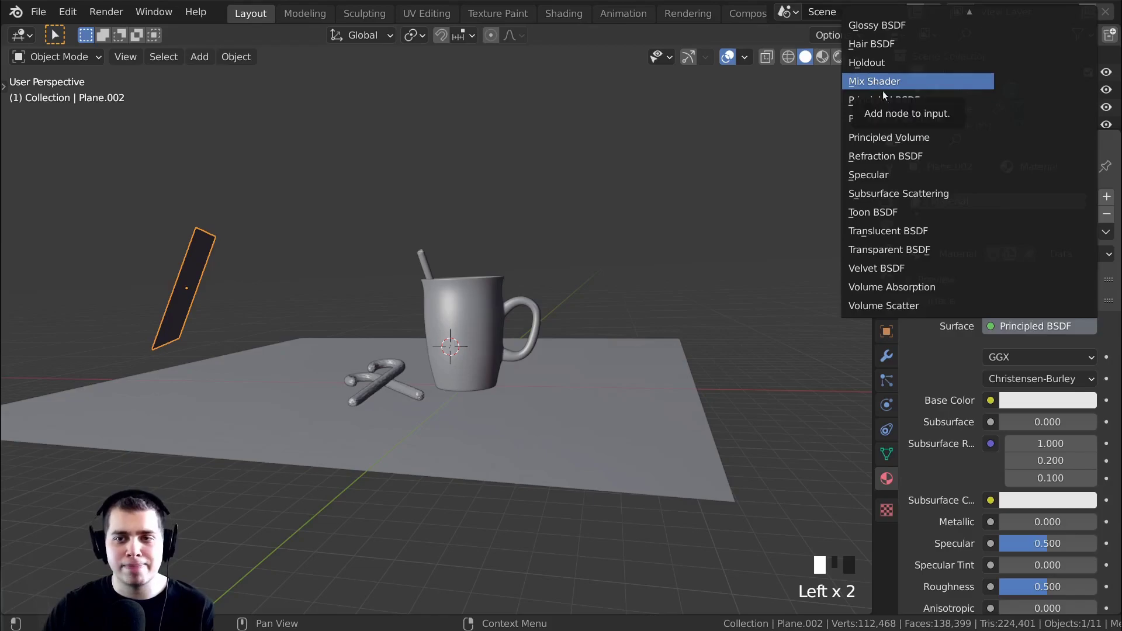
pyautogui.scroll(5, 877, 76)
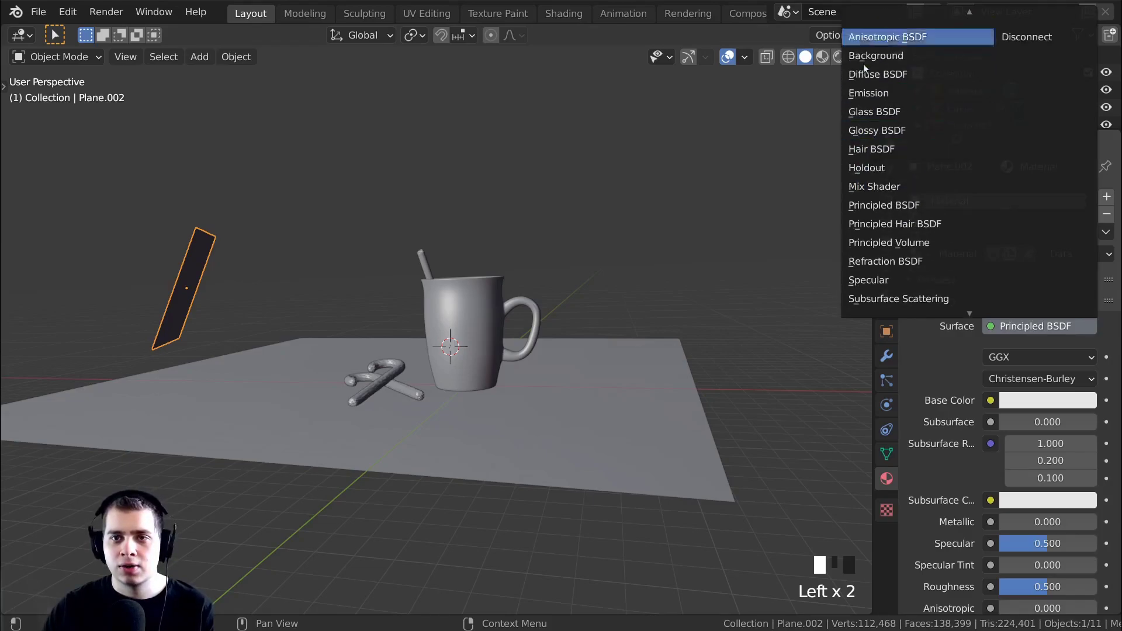
pyautogui.click(865, 97)
# Move and rotate the emission plane so that it faces the mug from the candy cane side of the table
pyautogui.moveTo(310, 270); pyautogui.dragTo(289, 335, button='middle')
pyautogui.press('g')
pyautogui.click(431, 303)
pyautogui.press('r')
pyautogui.click(512, 373)
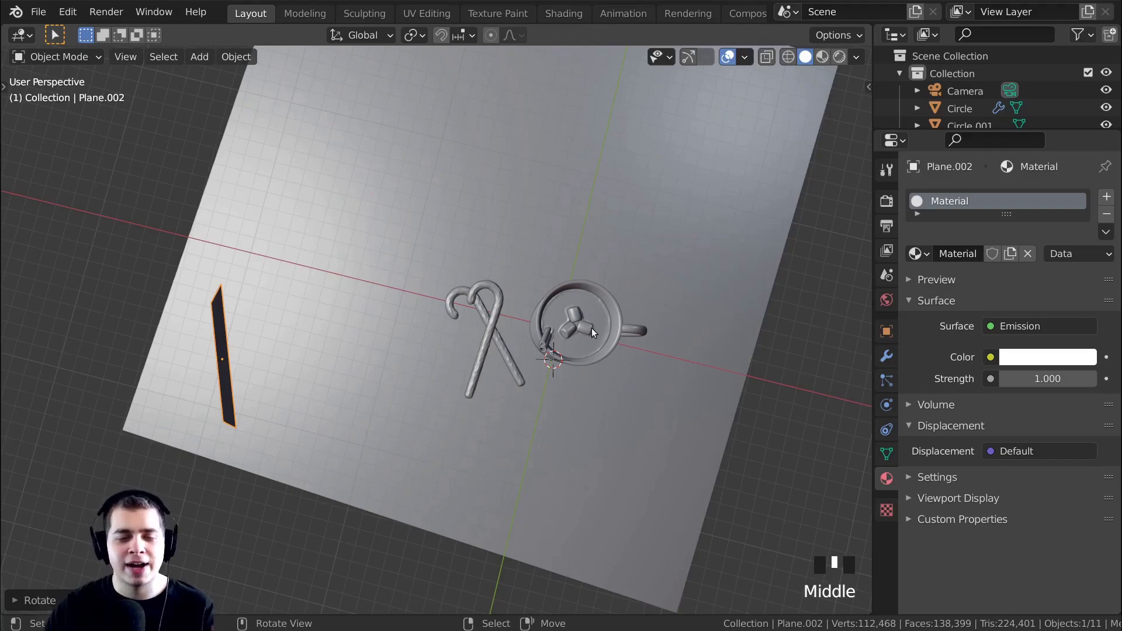
pyautogui.keyDown('shift'); pyautogui.moveTo(406, 332); pyautogui.dragTo(339, 318, button='middle'); pyautogui.keyUp('shift')
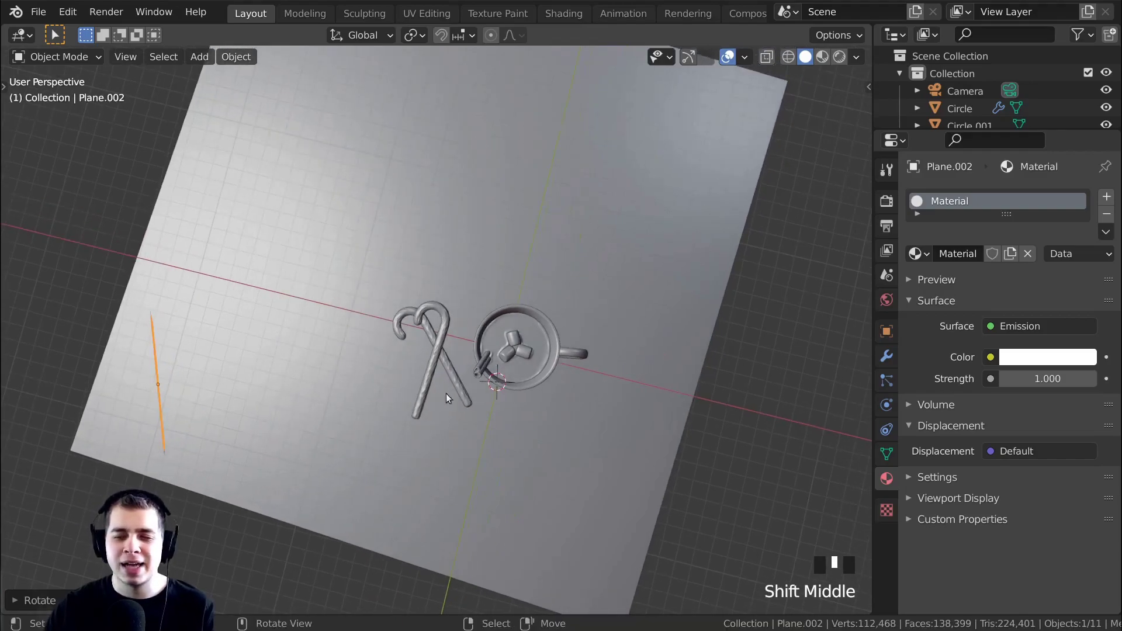
pyautogui.keyDown('shift'); pyautogui.moveTo(441, 394); pyautogui.dragTo(455, 429, button='middle'); pyautogui.keyUp('shift')
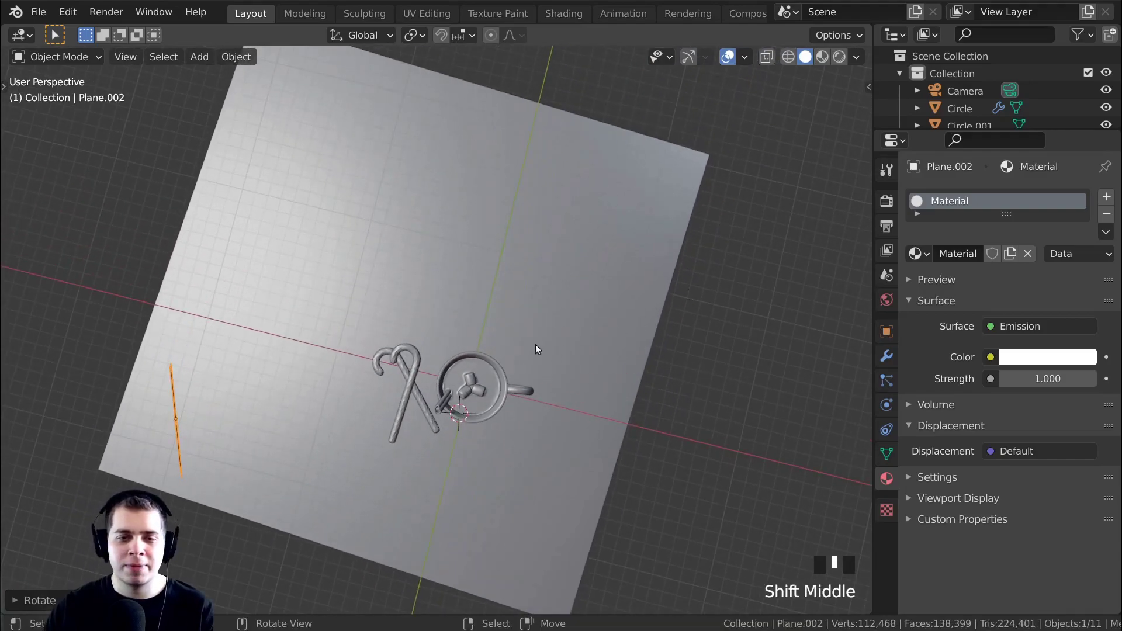
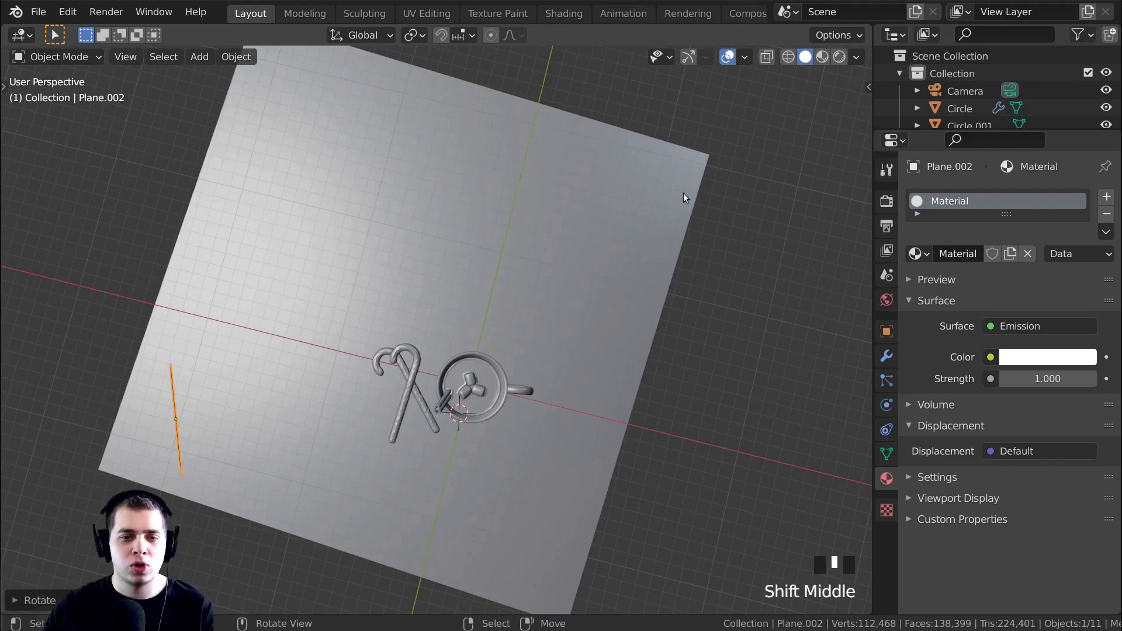
pyautogui.moveTo(613, 313); pyautogui.dragTo(568, 446, button='middle')
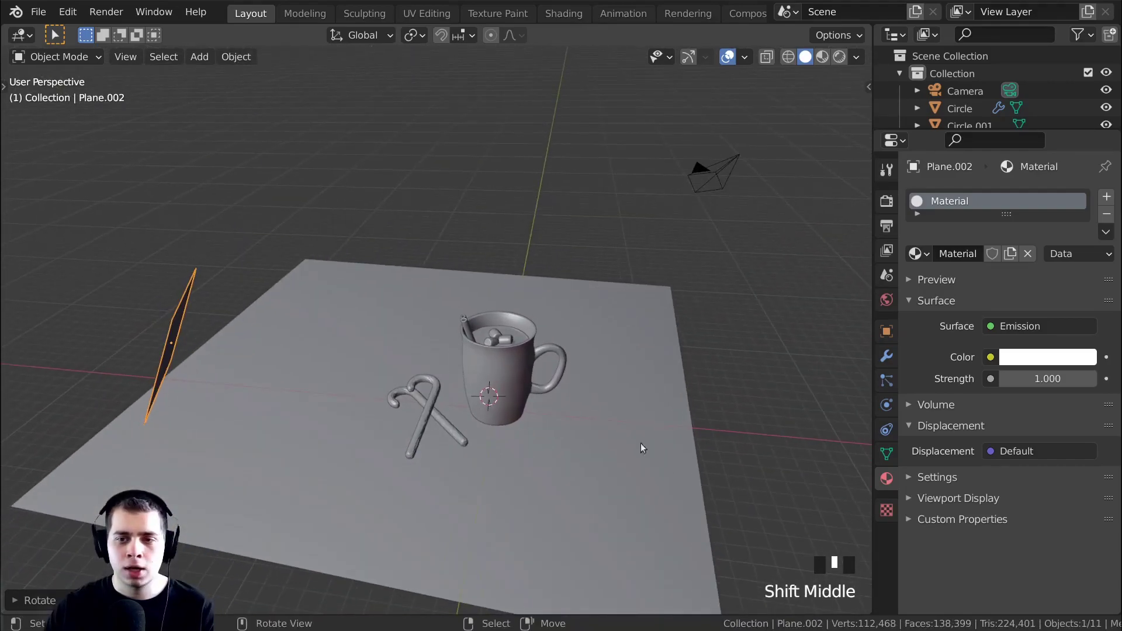
# Set the plane's emission strength to 30 and its color to a pale warm orange
pyautogui.click(1030, 384)
pyautogui.write('30')
pyautogui.click(1031, 393)
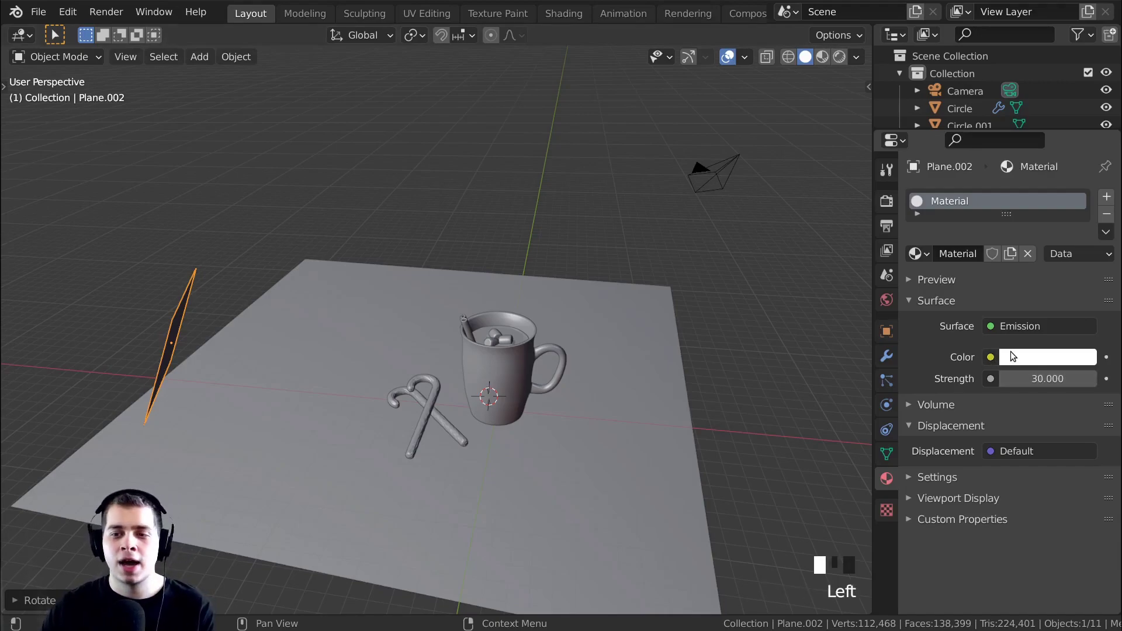
pyautogui.click(1013, 356)
pyautogui.click(1001, 176)
pyautogui.moveTo(1001, 175); pyautogui.dragTo(999, 177)
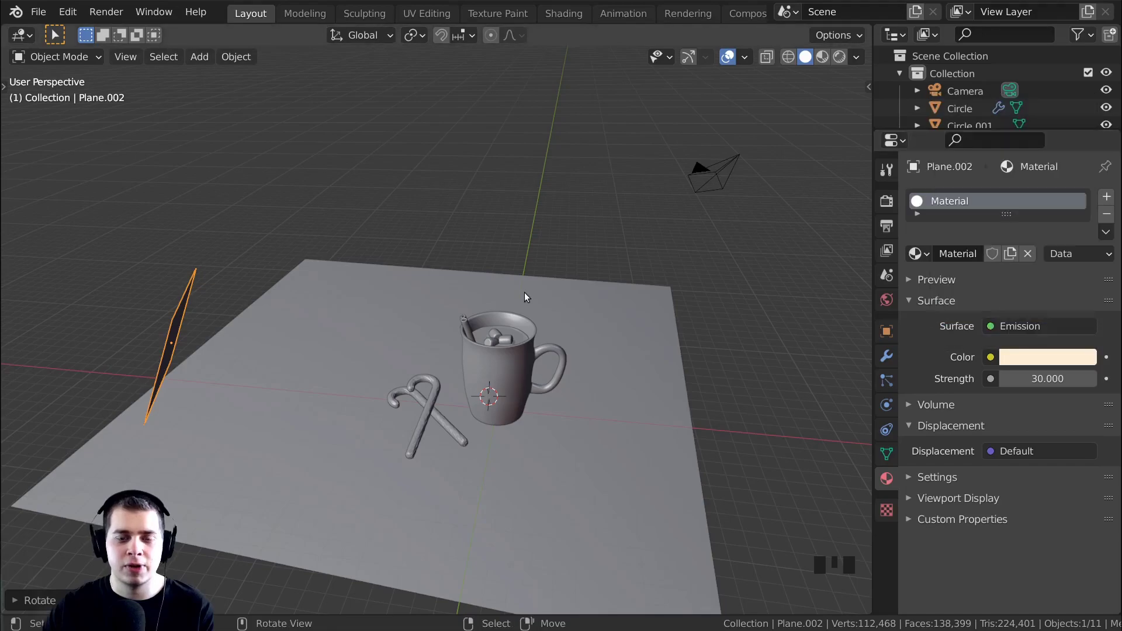
# In the rendered camera view, enlarge the light plane and reposition it outside the frame on the candy cane side
pyautogui.press('KP_0')
pyautogui.press('z')
pyautogui.scroll(-4, 400, 269)
pyautogui.press('g')
pyautogui.click(416, 270)
pyautogui.press('s')
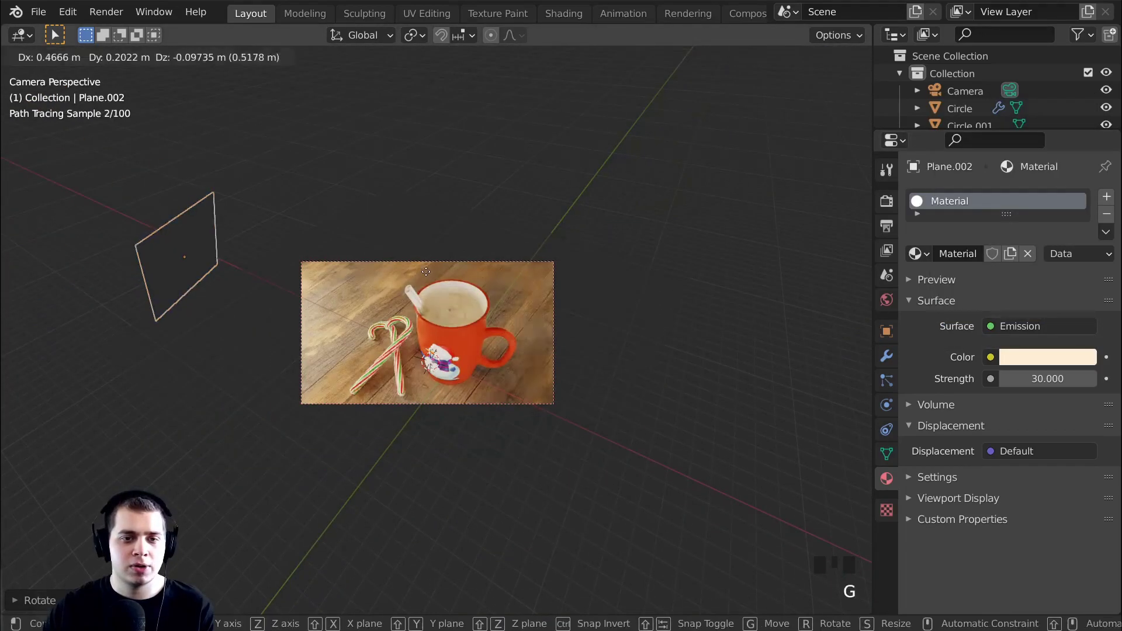
pyautogui.click(483, 286)
pyautogui.press('g')
pyautogui.click(469, 280)
pyautogui.press('g')
pyautogui.click(262, 385)
# Make the light plane's emission color a slightly more saturated warm orange
pyautogui.click(1047, 357)
pyautogui.moveTo(998, 177); pyautogui.dragTo(987, 180)
pyautogui.scroll(3, 236, 288)
pyautogui.keyDown('shift'); pyautogui.moveTo(236, 287); pyautogui.dragTo(377, 335, button='middle'); pyautogui.keyUp('shift')
pyautogui.scroll(-6, 335, 272)
# Duplicate the light plane and place the copy on the opposite side, behind the mug's handle
pyautogui.hotkey('shift', 'd')
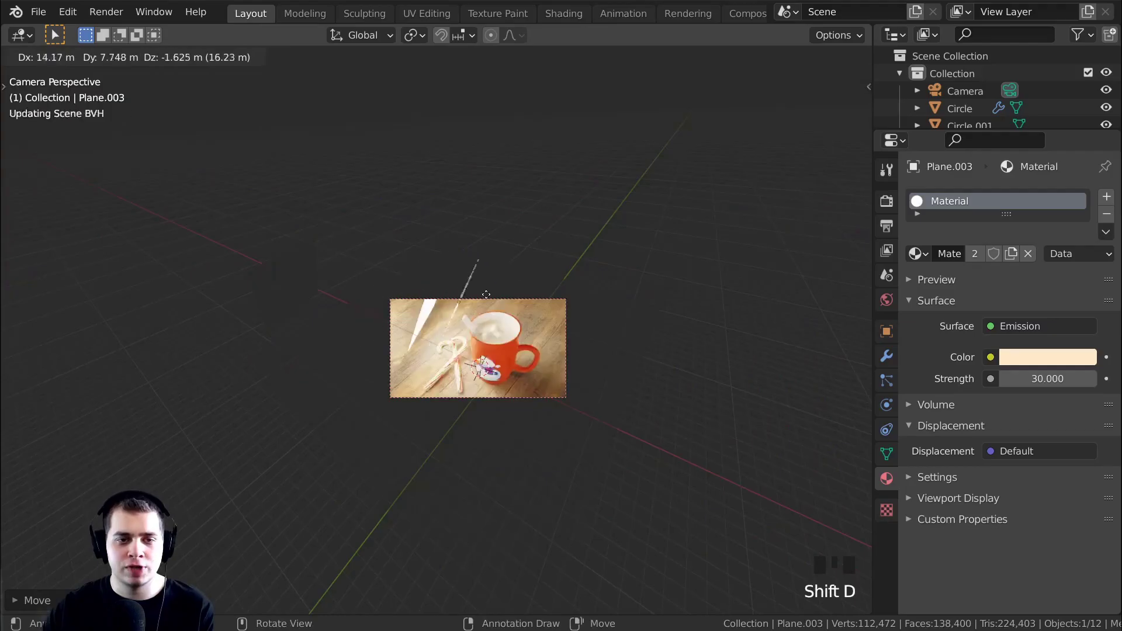
pyautogui.click(653, 261)
pyautogui.moveTo(653, 261)
pyautogui.mouseDown(button='middle')
pyautogui.moveTo(634, 306)
pyautogui.moveTo(573, 328)
pyautogui.moveTo(608, 336)
pyautogui.mouseUp(button='middle')
pyautogui.scroll(-1, 573, 328)
pyautogui.press('z')
pyautogui.press('KP_7')
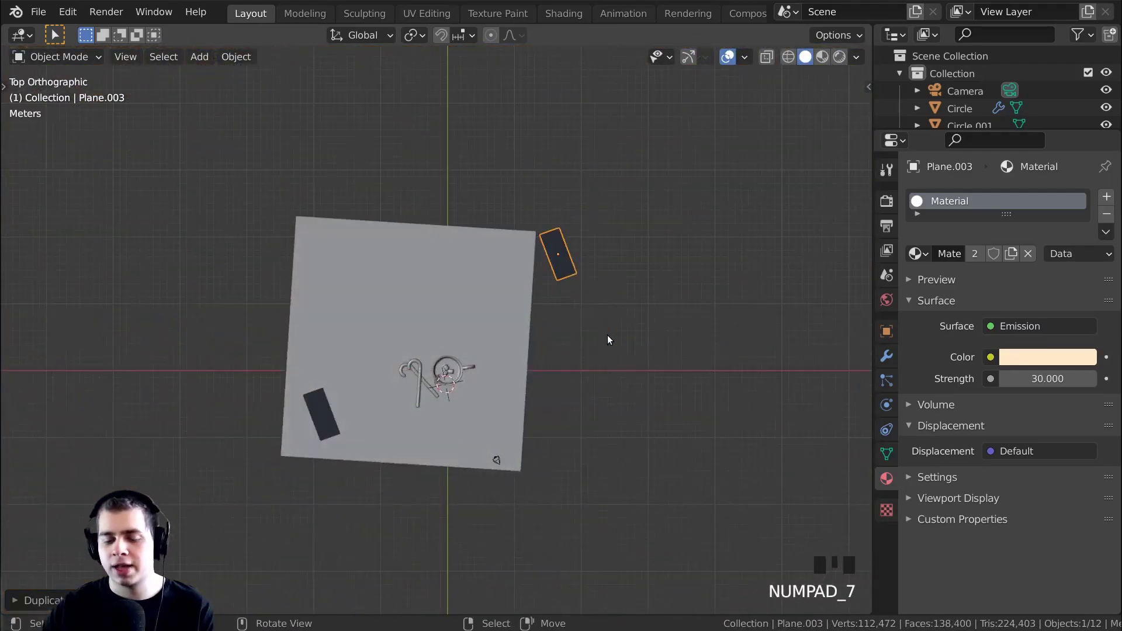
# Rotate and reposition the duplicated light plane from the top view so that it faces the mug
pyautogui.press('r')
pyautogui.press('r')
pyautogui.press('r')
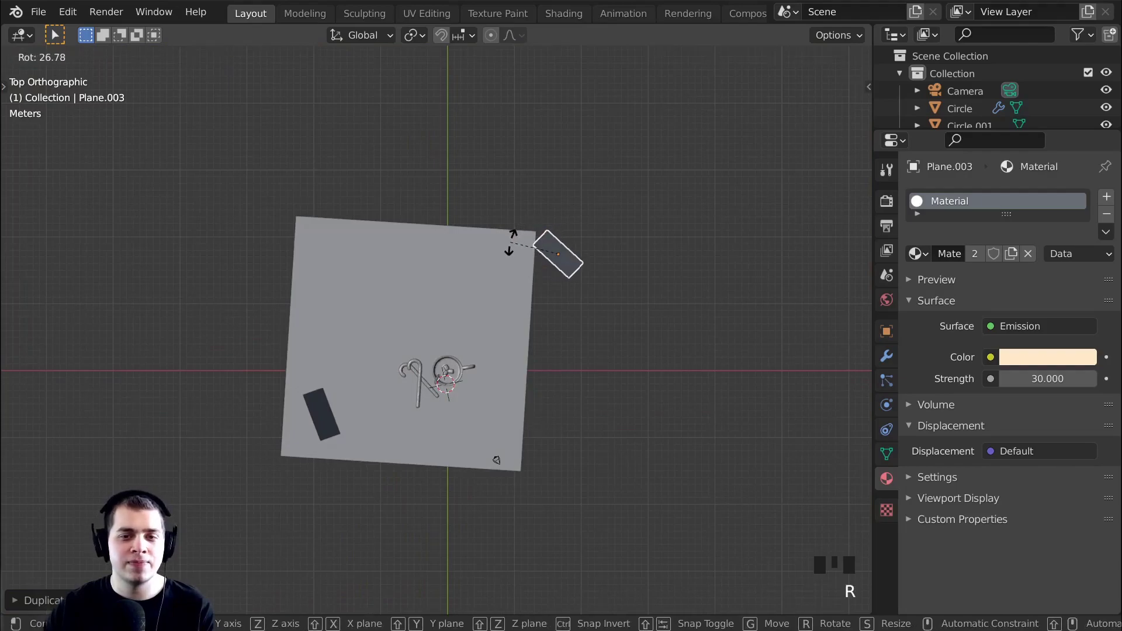
pyautogui.press('r')
pyautogui.press('r')
pyautogui.press('r')
pyautogui.press('r')
pyautogui.press('g')
pyautogui.click(650, 235)
pyautogui.press('r')
pyautogui.press('r')
pyautogui.click(641, 220)
pyautogui.moveTo(637, 218); pyautogui.dragTo(672, 217, button='middle')
pyautogui.scroll(4, 646, 200)
# Set the duplicated plane's emission strength to 40 and its color to light blue
pyautogui.click(1068, 379)
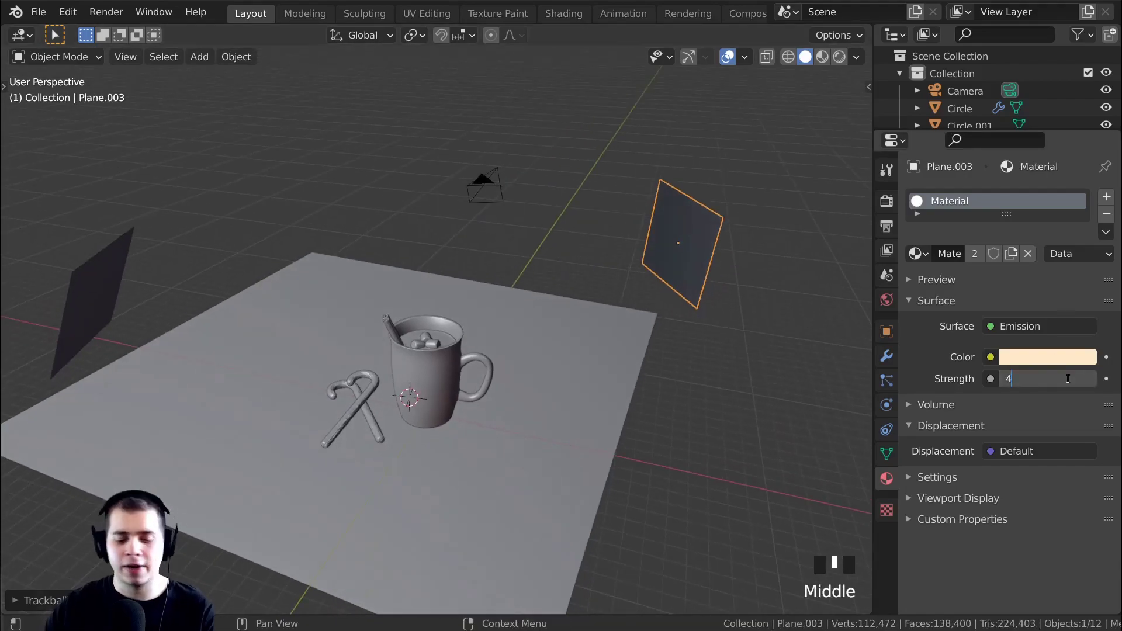
pyautogui.write('40')
pyautogui.click(1055, 359)
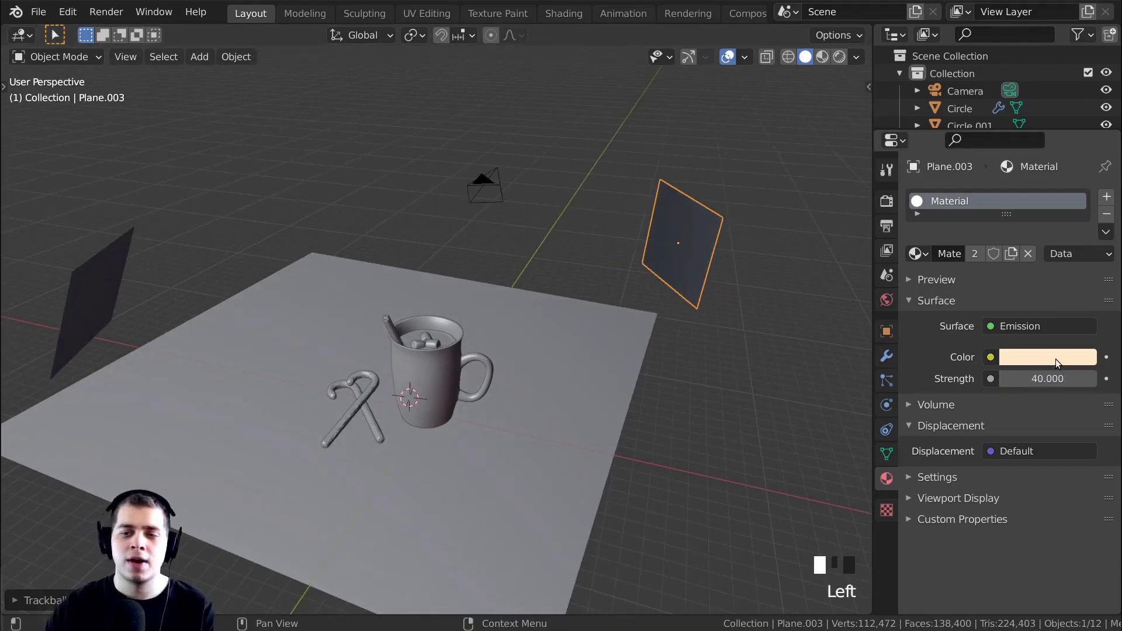
pyautogui.click(1056, 359)
pyautogui.moveTo(1005, 173); pyautogui.dragTo(1014, 158)
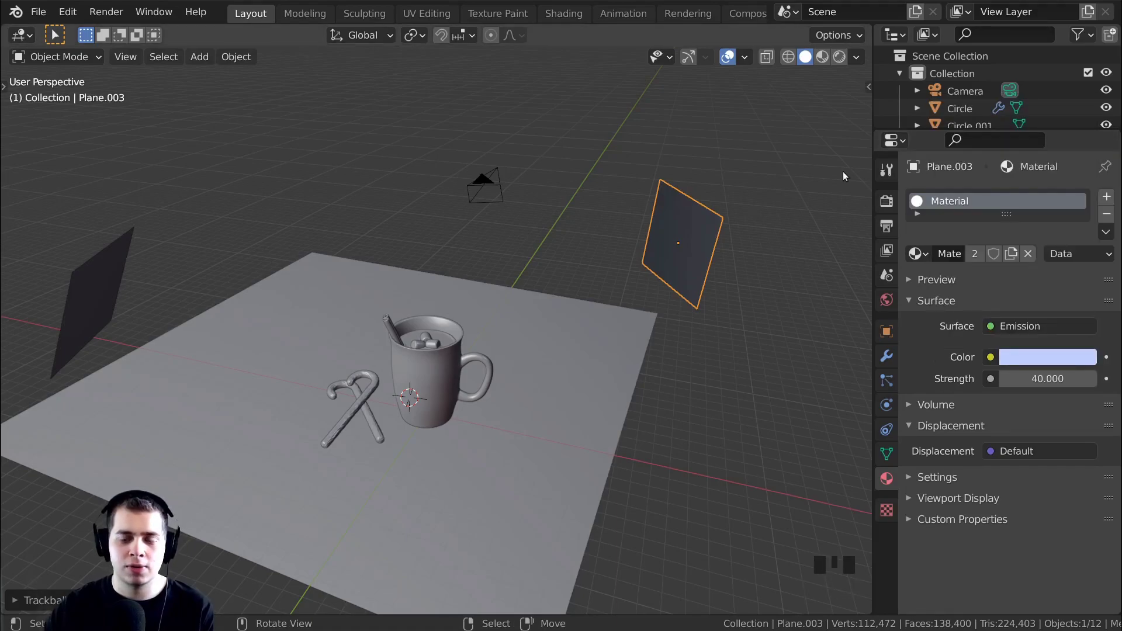
# Reposition the duplicated light plane outside the frame on the handle side in the rendered camera view
pyautogui.press('KP_0')
pyautogui.press('z')
pyautogui.click(827, 295)
pyautogui.press('g')
pyautogui.click(700, 346)
# Make the emission color a more saturated blue and resize the light plane
pyautogui.scroll(3, 731, 343)
pyautogui.click(1075, 359)
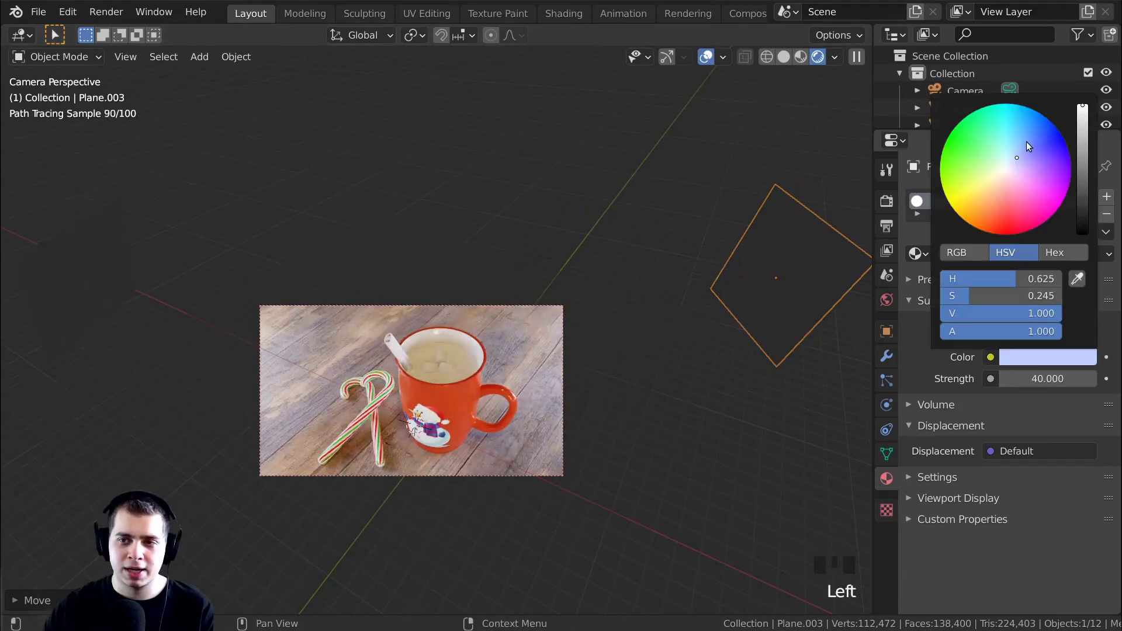
pyautogui.press('s')
pyautogui.click(864, 294)
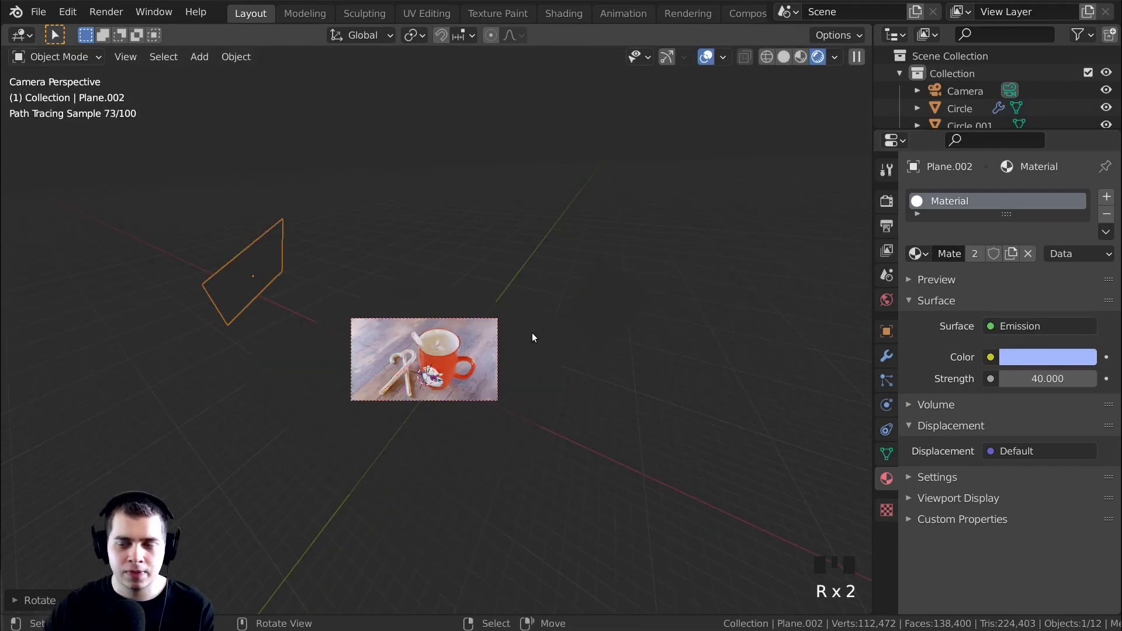
# Examine how the two light planes illuminate the mug and candy canes in the rendered camera view
pyautogui.keyDown('shift'); pyautogui.moveTo(459, 339); pyautogui.dragTo(529, 344, button='middle'); pyautogui.keyUp('shift')
pyautogui.scroll(5, 583, 345)
pyautogui.keyDown('shift'); pyautogui.moveTo(488, 297); pyautogui.dragTo(314, 225, button='middle'); pyautogui.keyUp('shift')
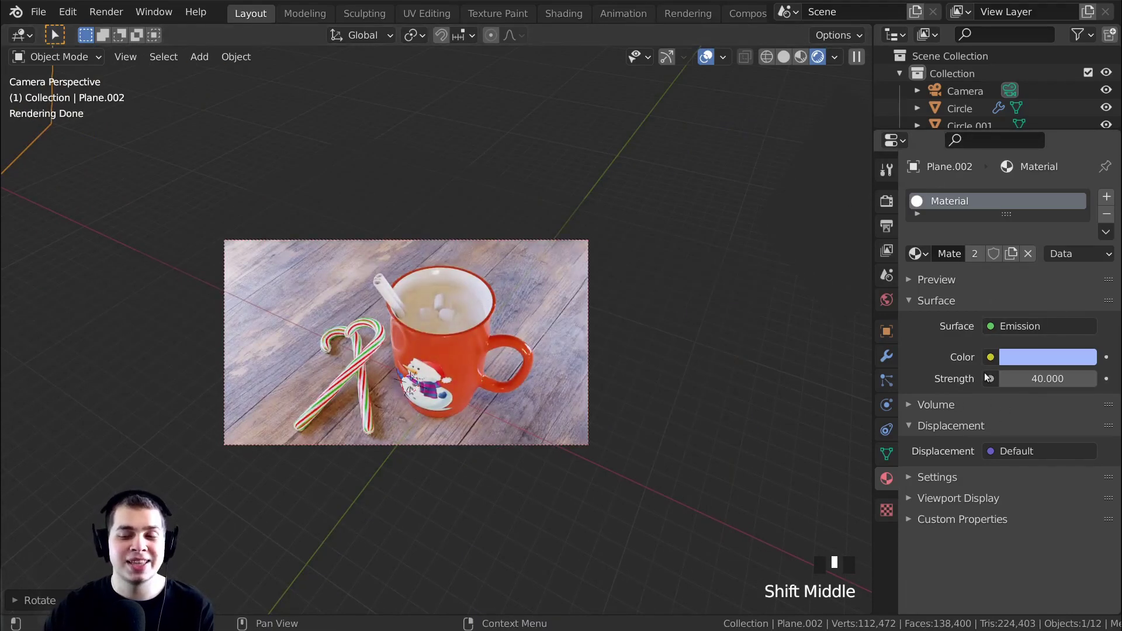
pyautogui.scroll(-2, 454, 345)
pyautogui.keyDown('shift'); pyautogui.moveTo(455, 345); pyautogui.dragTo(501, 376, button='middle'); pyautogui.keyUp('shift')
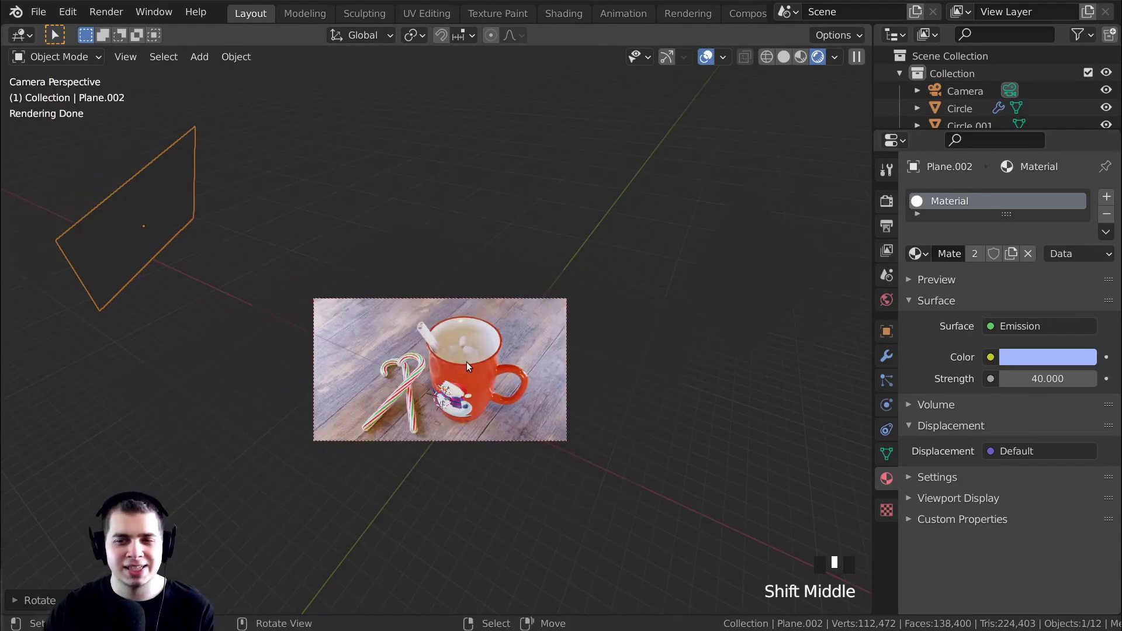
pyautogui.scroll(3, 308, 185)
pyautogui.scroll(-3, 317, 188)
pyautogui.press('g')
pyautogui.press('Escape')
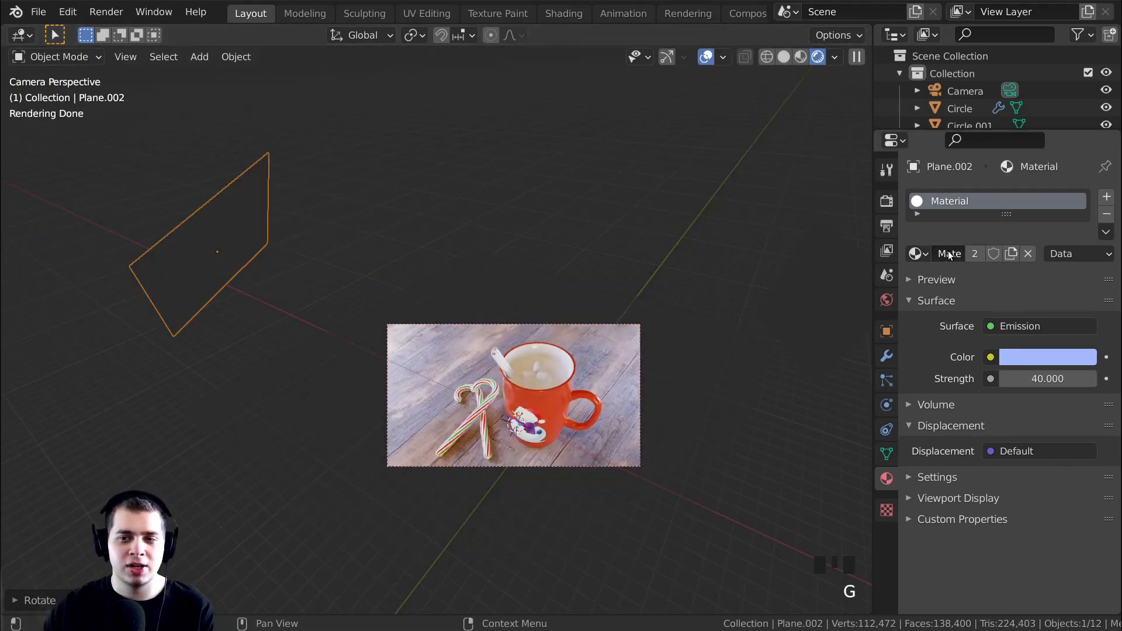
# Rename the shared emission material Blue Light and give the candy cane side plane its own copy named Yellow Light
pyautogui.write('Blue Light')
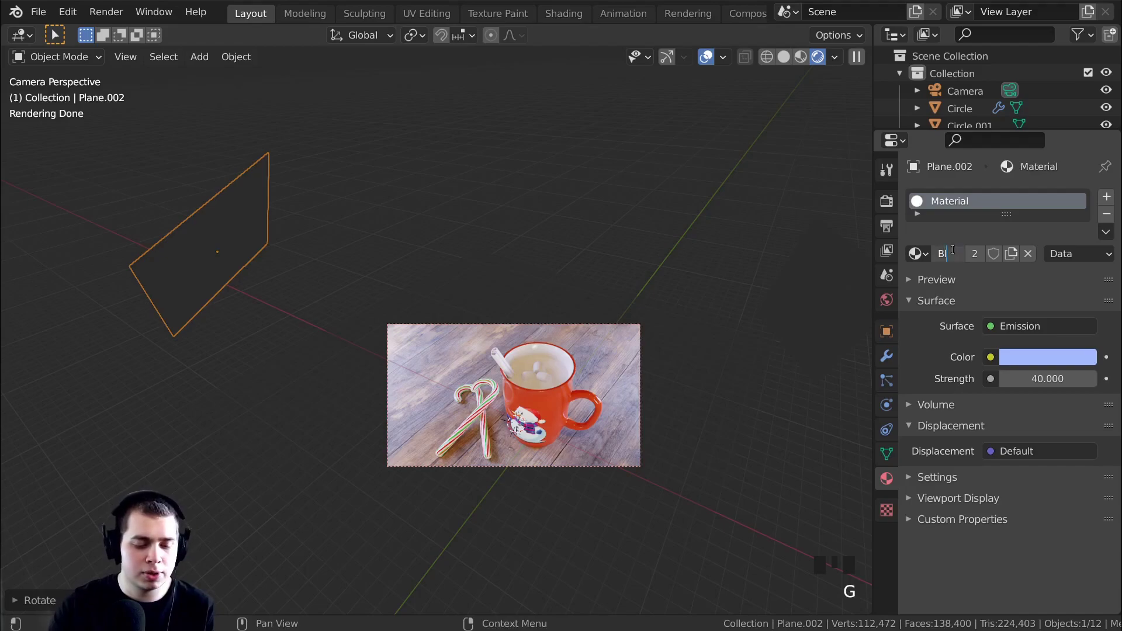
pyautogui.press('Return')
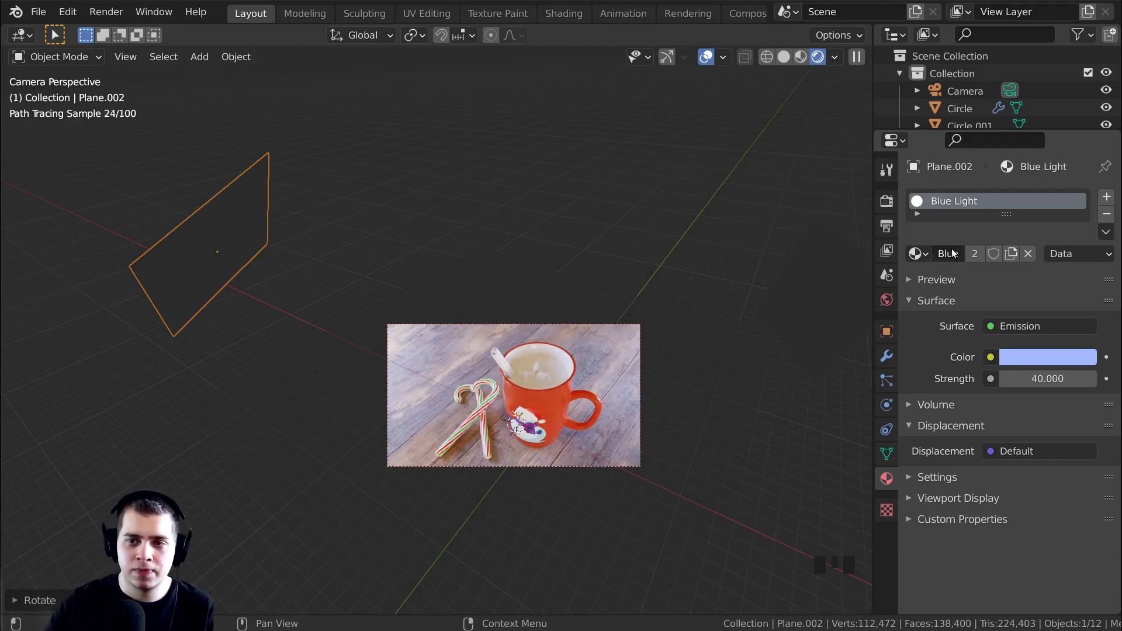
pyautogui.click(1012, 260)
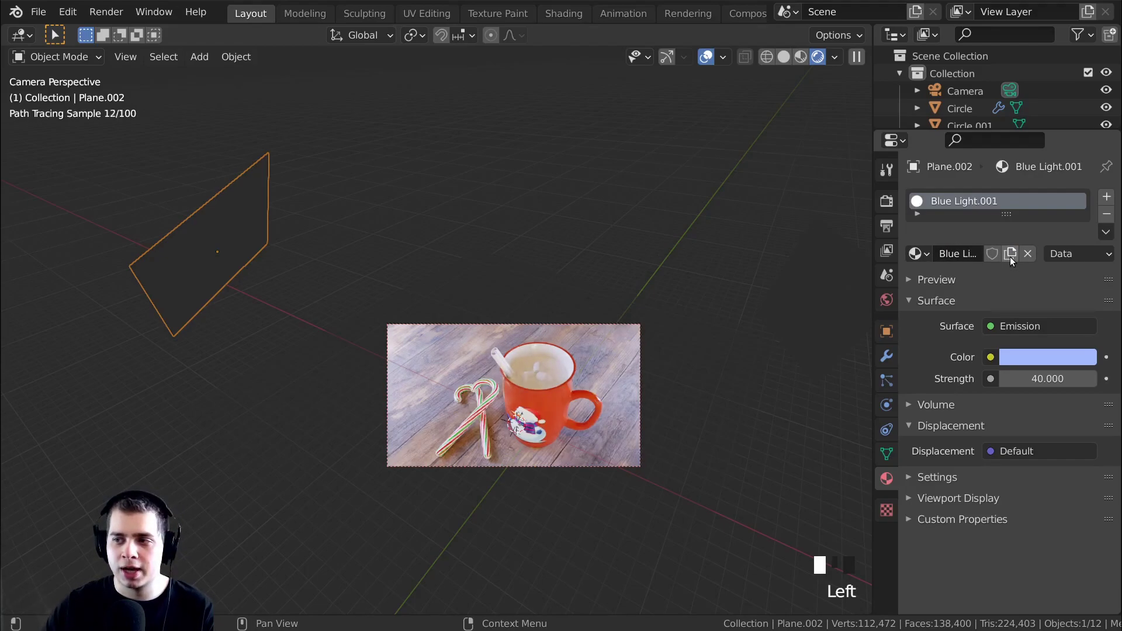
pyautogui.doubleClick(973, 257)
pyautogui.write('Yellow')
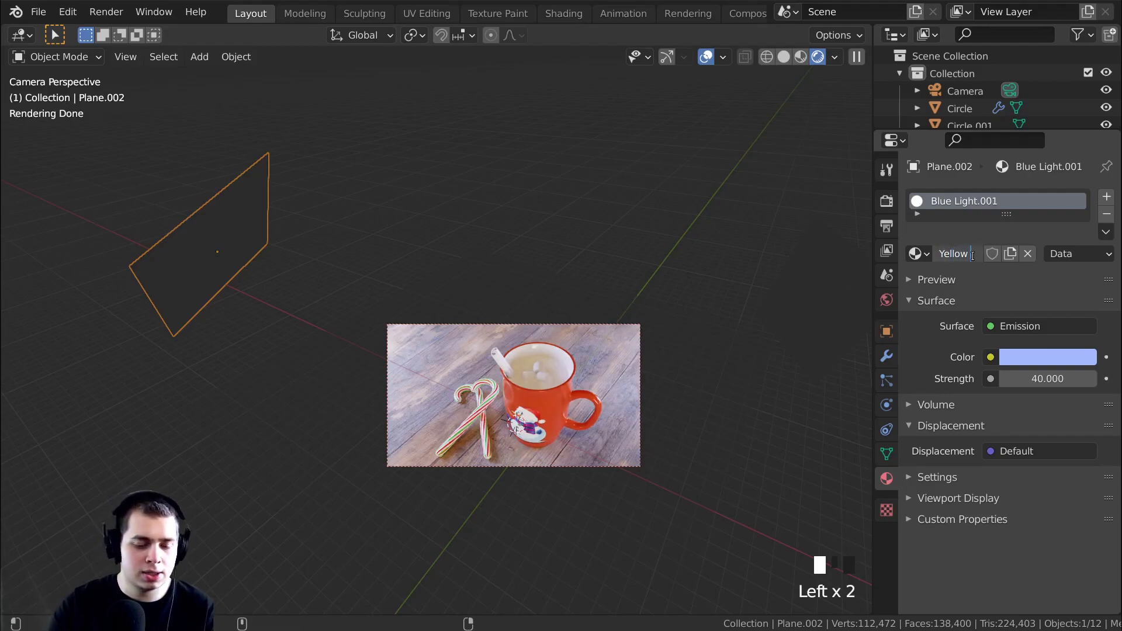
pyautogui.write('Light')
pyautogui.press('Return')
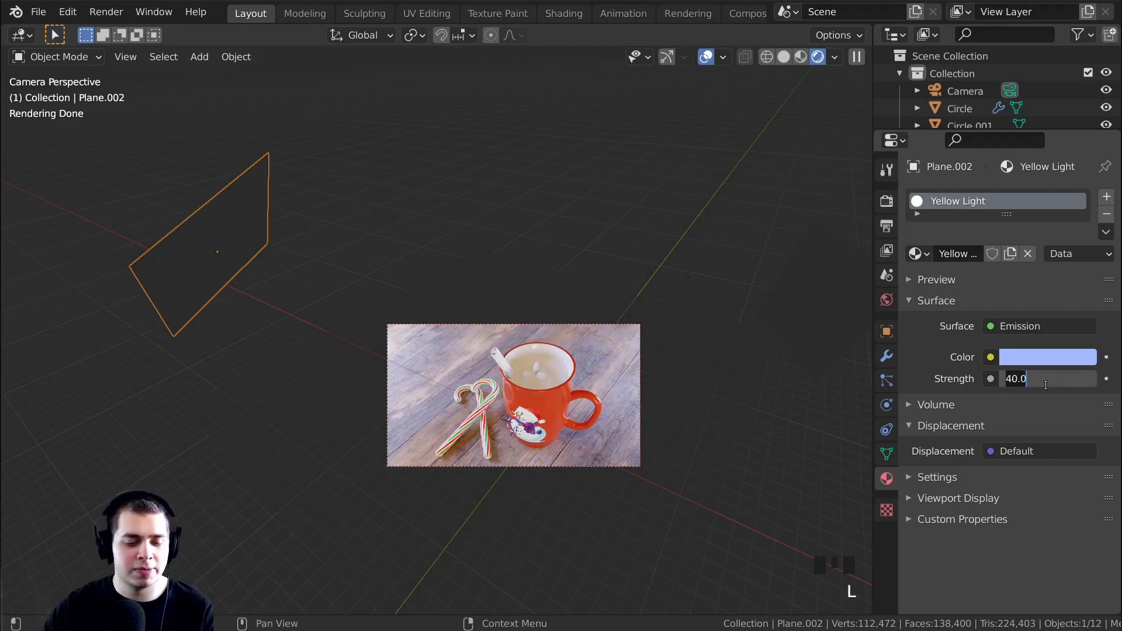
# Set the Yellow Light emission strength to 30 and its color to warm orange with hue 0.097 and saturation 0.364
pyautogui.click(1046, 385)
pyautogui.write('30')
pyautogui.press('Return')
pyautogui.click(1039, 357)
pyautogui.moveTo(992, 185); pyautogui.dragTo(992, 188)
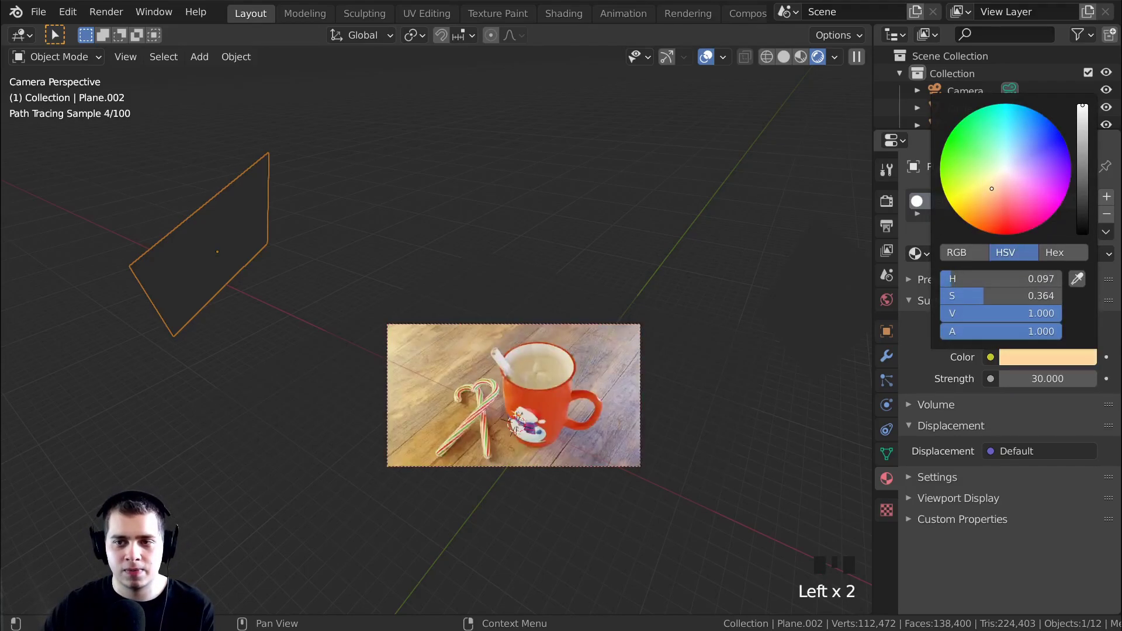
# Reposition the yellow light plane on the candy cane side and check the render through the camera
pyautogui.scroll(2, 693, 304)
pyautogui.press('g')
pyautogui.click(469, 504)
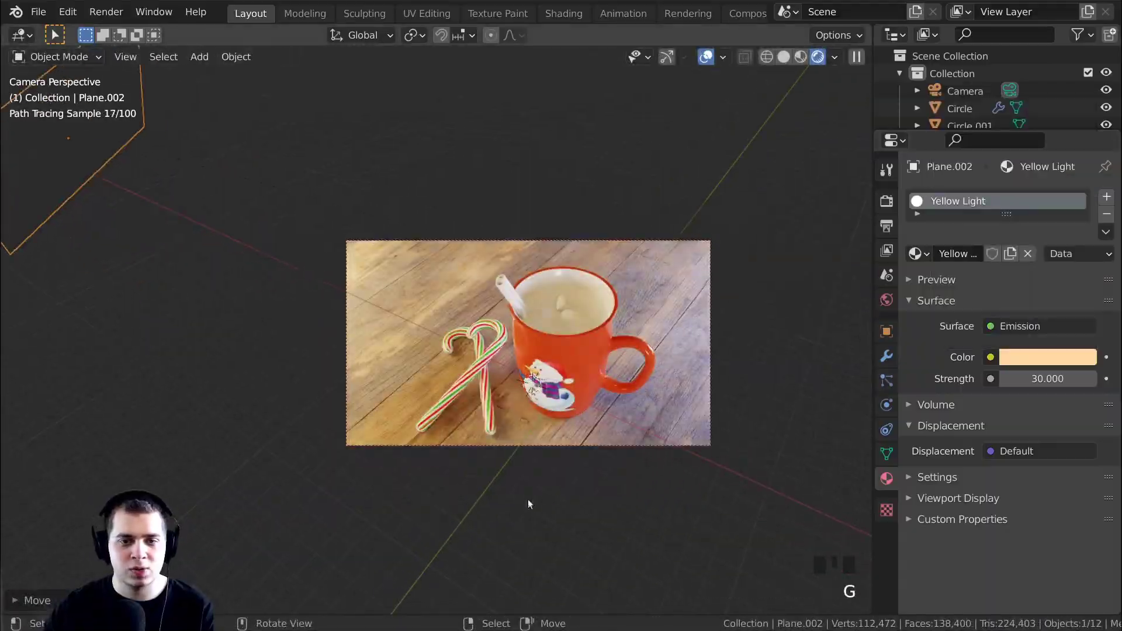
pyautogui.moveTo(503, 357); pyautogui.dragTo(742, 302, button='middle')
pyautogui.press('KP_0')
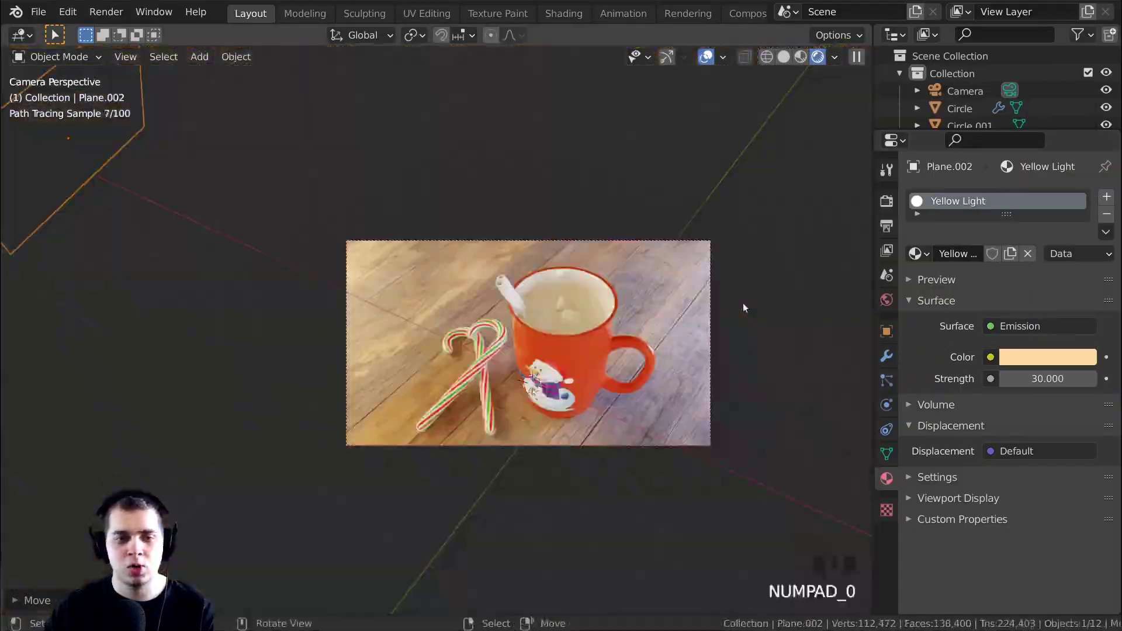
# Move and resize the blue light plane on the mug's handle side
pyautogui.scroll(-2, 358, 211)
pyautogui.press('g')
pyautogui.click(727, 308)
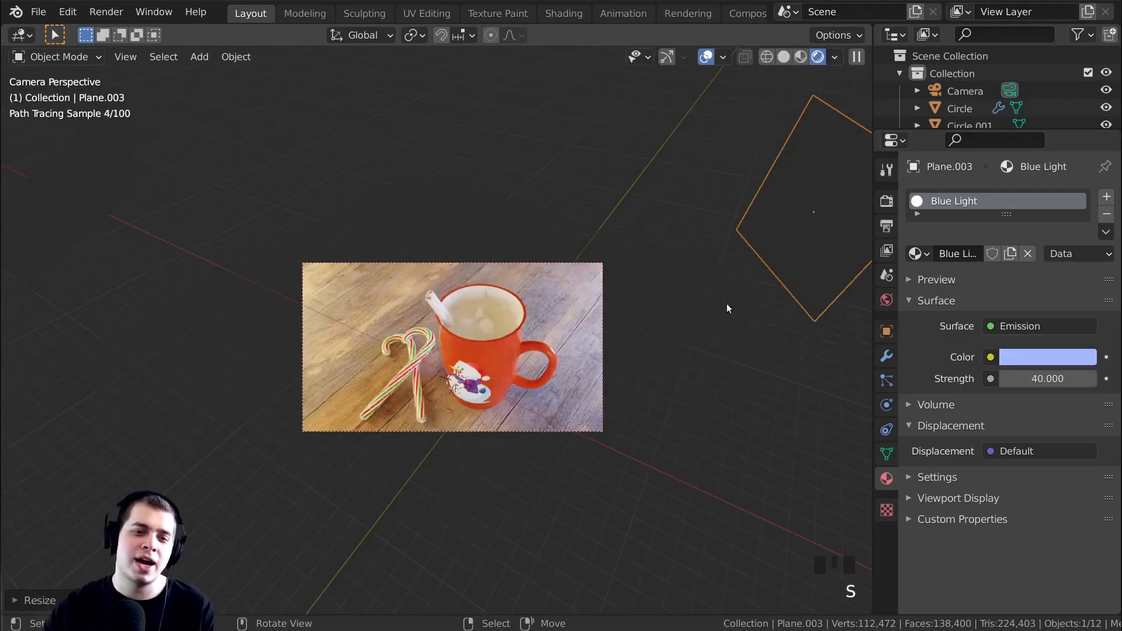
pyautogui.keyDown('shift'); pyautogui.moveTo(727, 304); pyautogui.dragTo(694, 310, button='middle'); pyautogui.keyUp('shift')
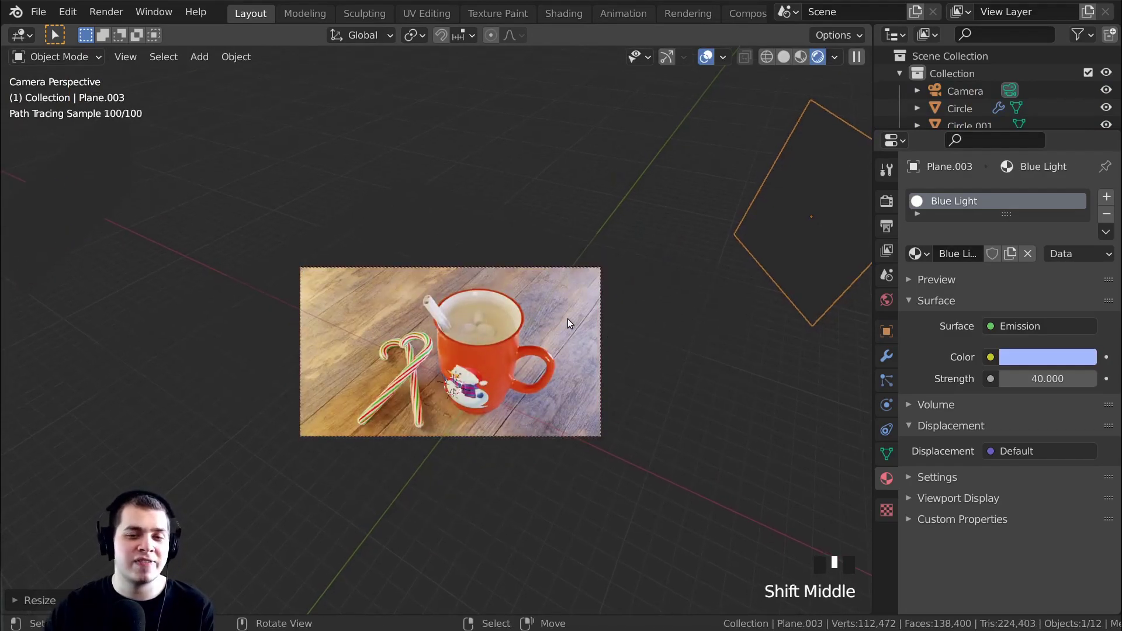
# Select the wooden tabletop plane and examine the yellow and blue lighting on it up close
pyautogui.click(567, 322)
pyautogui.scroll(2, 453, 286)
pyautogui.keyDown('shift'); pyautogui.moveTo(450, 284); pyautogui.dragTo(455, 286, button='middle'); pyautogui.keyUp('shift')
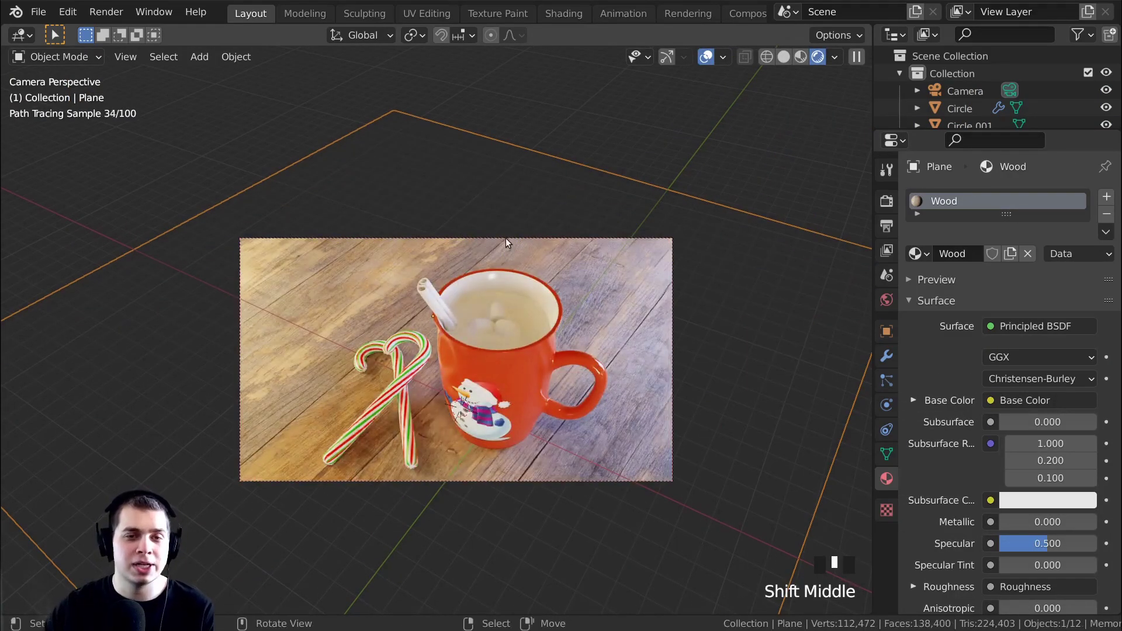
pyautogui.keyDown('shift'); pyautogui.scroll(2, 539, 178); pyautogui.keyUp('shift')
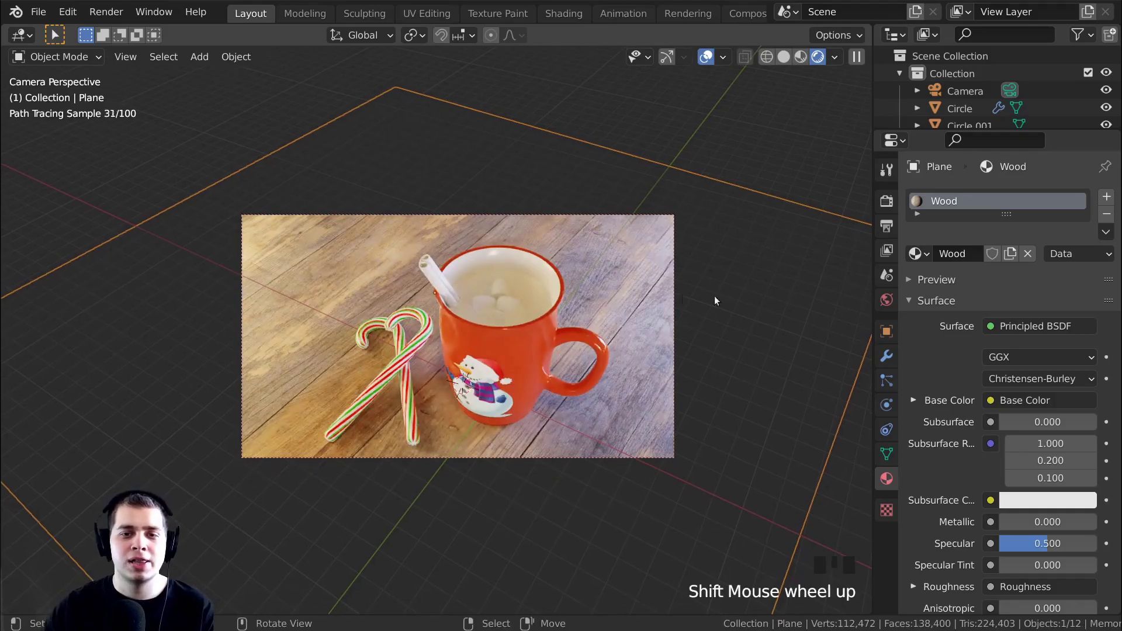
# Insert an RGB Curves node between the Base Color texture and the Principled BSDF of the Wood material
pyautogui.press('g')
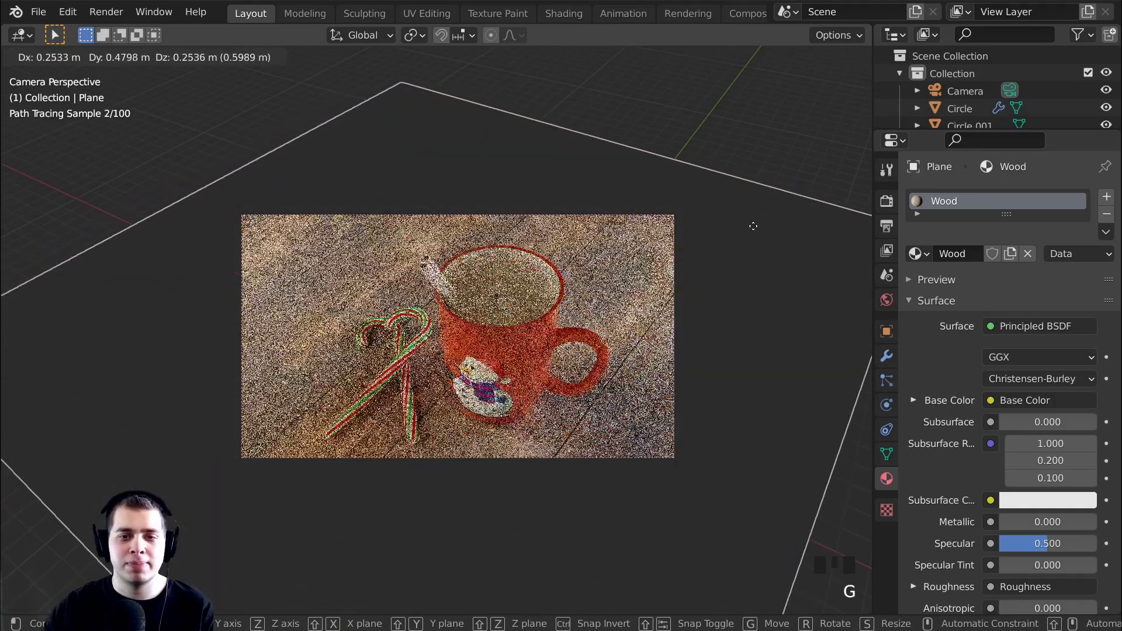
pyautogui.click(564, 13)
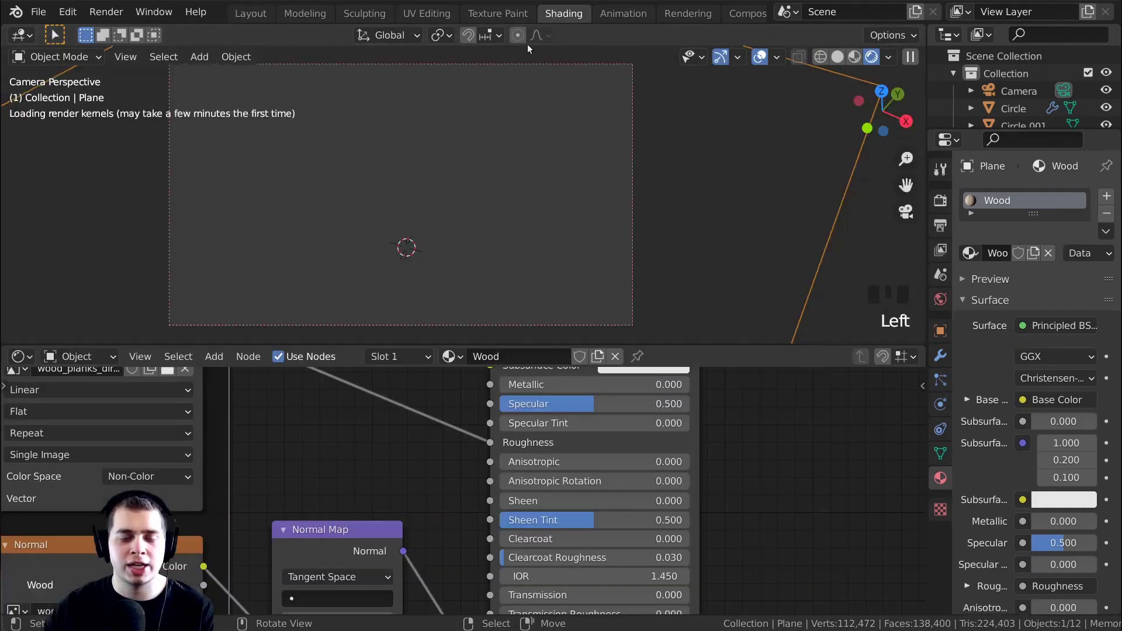
pyautogui.moveTo(316, 426); pyautogui.dragTo(401, 465, button='middle')
pyautogui.scroll(-2, 401, 465)
pyautogui.moveTo(512, 493); pyautogui.dragTo(587, 569, button='middle')
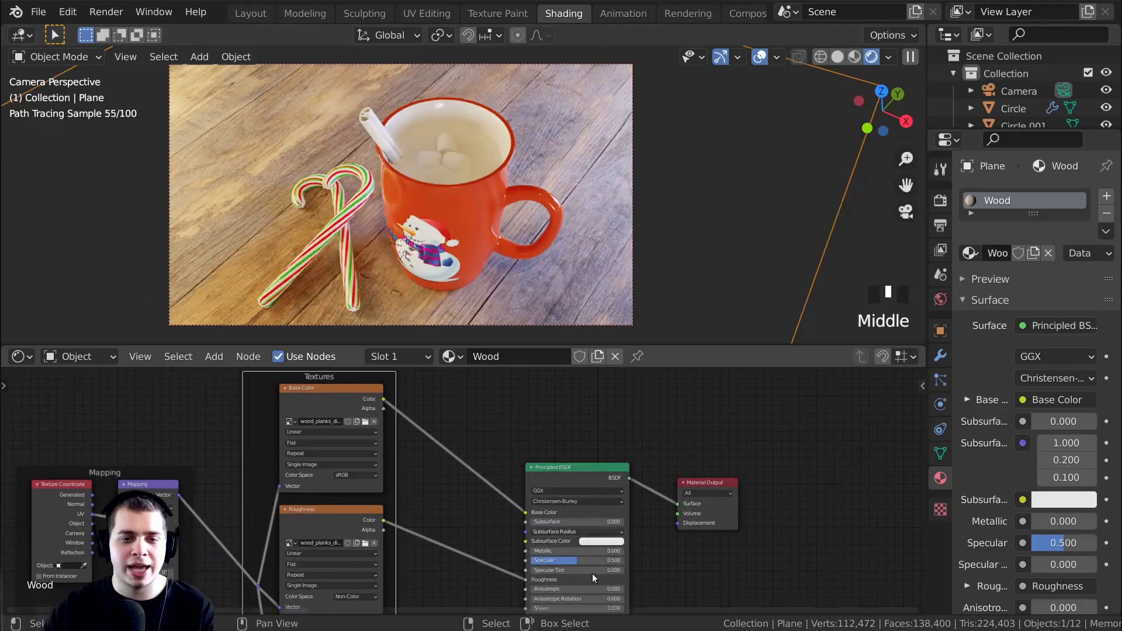
pyautogui.scroll(2, 462, 430)
pyautogui.hotkey('shift', 'a')
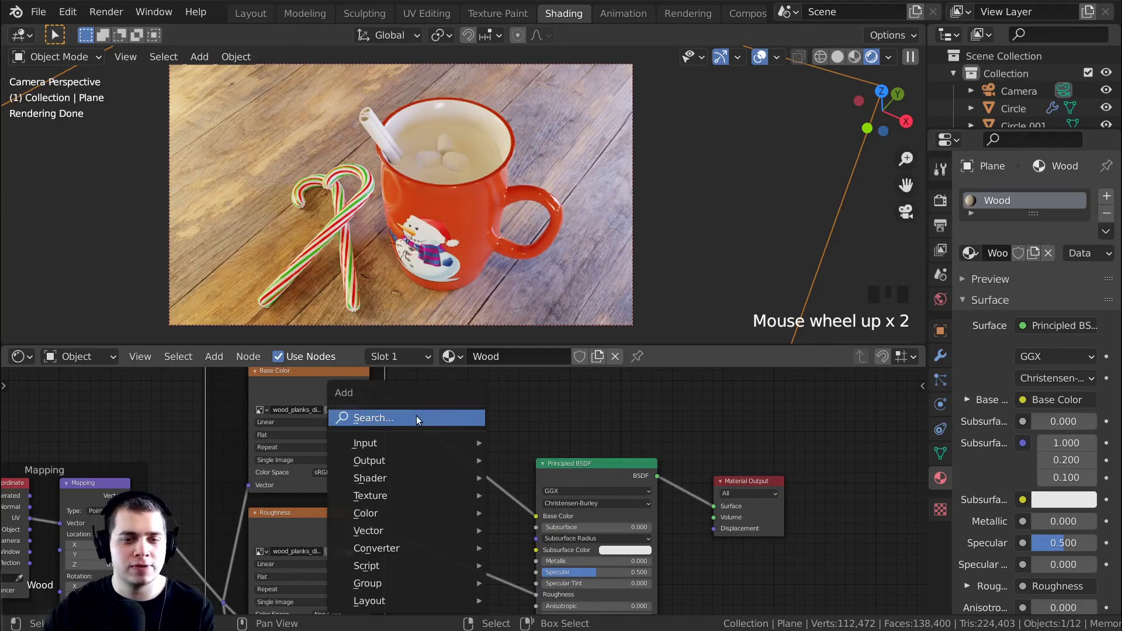
pyautogui.write('rgb')
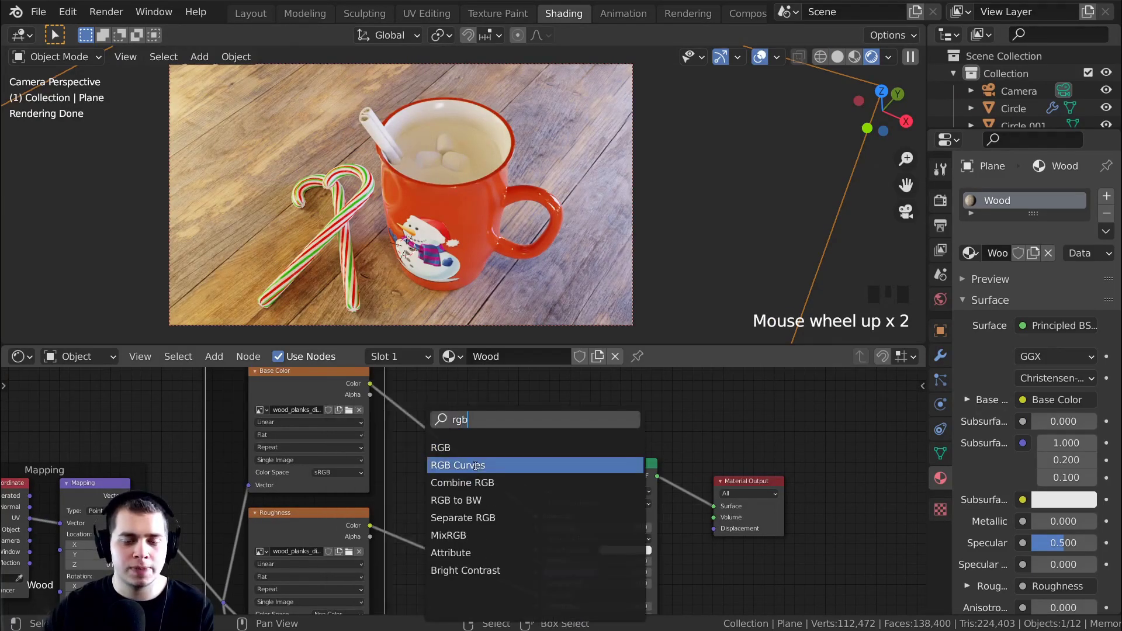
pyautogui.click(476, 467)
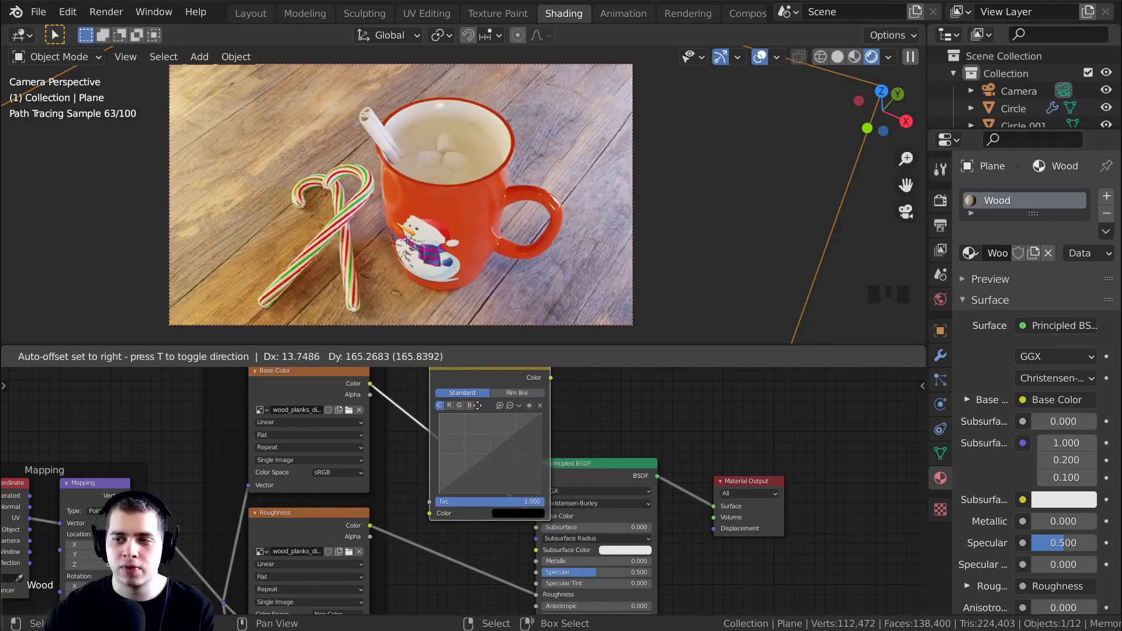
pyautogui.click(478, 405)
# Pull the middle of the wood's RGB Curves curve slightly down to darken the tabletop color
pyautogui.scroll(4, 494, 413)
pyautogui.moveTo(493, 413); pyautogui.dragTo(427, 399, button='middle')
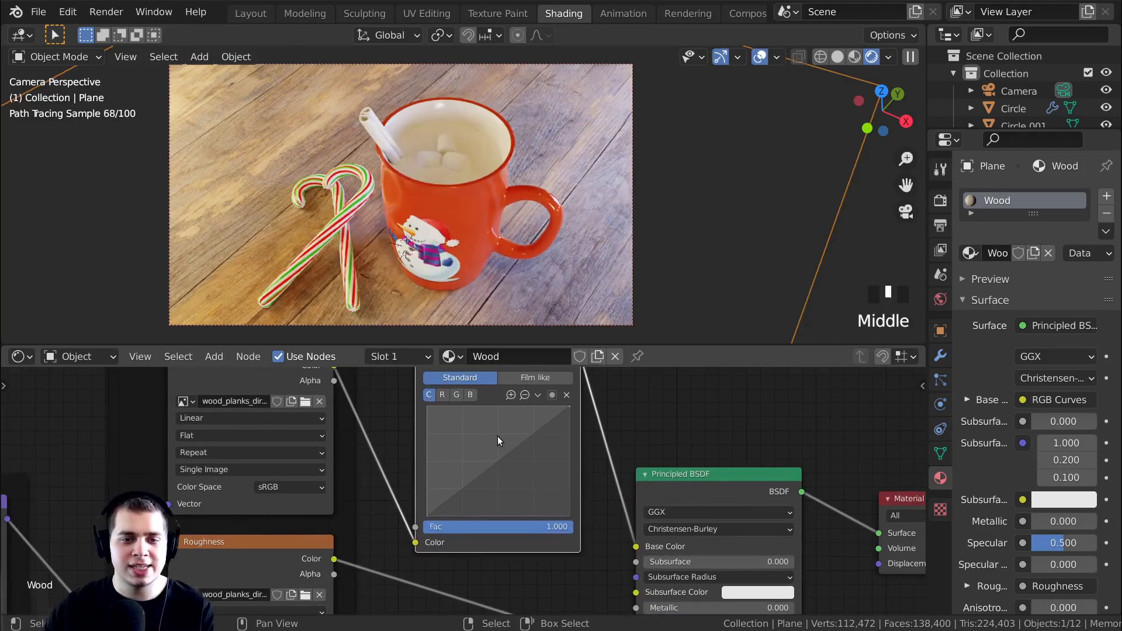
pyautogui.click(499, 461)
pyautogui.moveTo(506, 470); pyautogui.dragTo(510, 477)
pyautogui.click(510, 477)
# Save CoaCoa.blend and check the lit scene through the camera
pyautogui.hotkey('ctrl', 's')
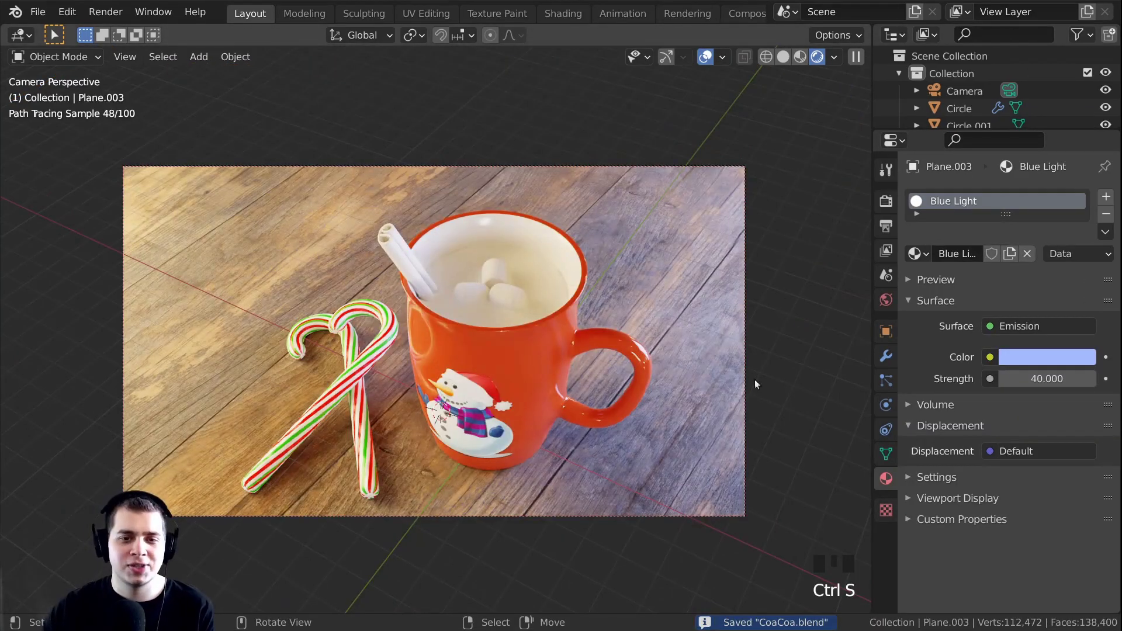
pyautogui.keyDown('shift'); pyautogui.moveTo(755, 380); pyautogui.dragTo(653, 309, button='middle'); pyautogui.keyUp('shift')
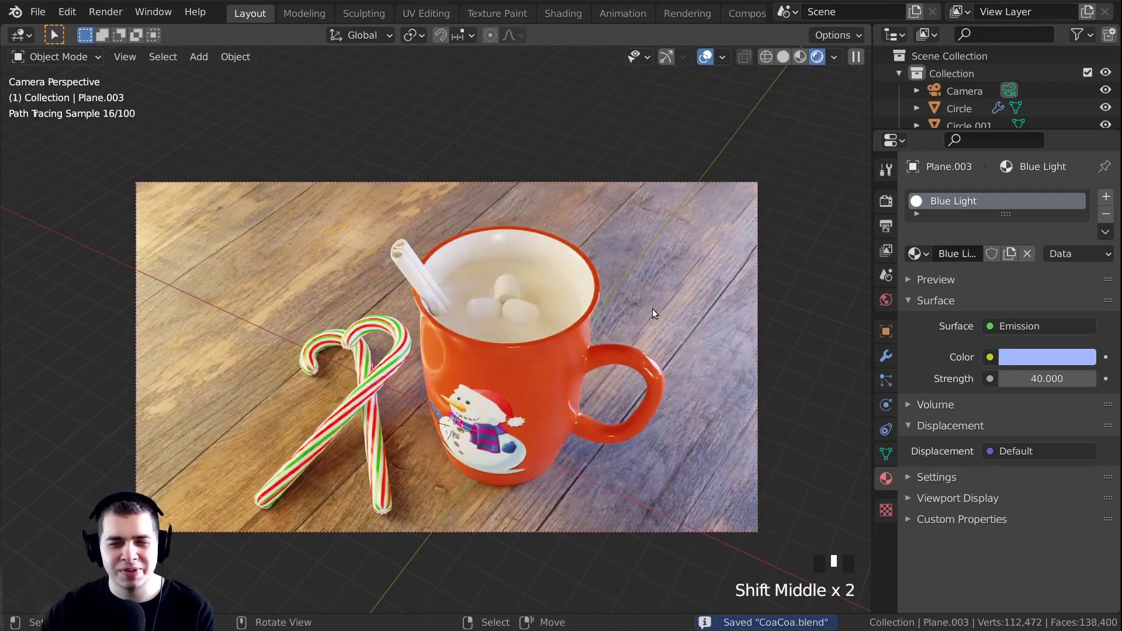
pyautogui.keyDown('shift'); pyautogui.moveTo(518, 271); pyautogui.dragTo(515, 266, button='middle'); pyautogui.keyUp('shift')
pyautogui.hotkey('ctrl', 's')
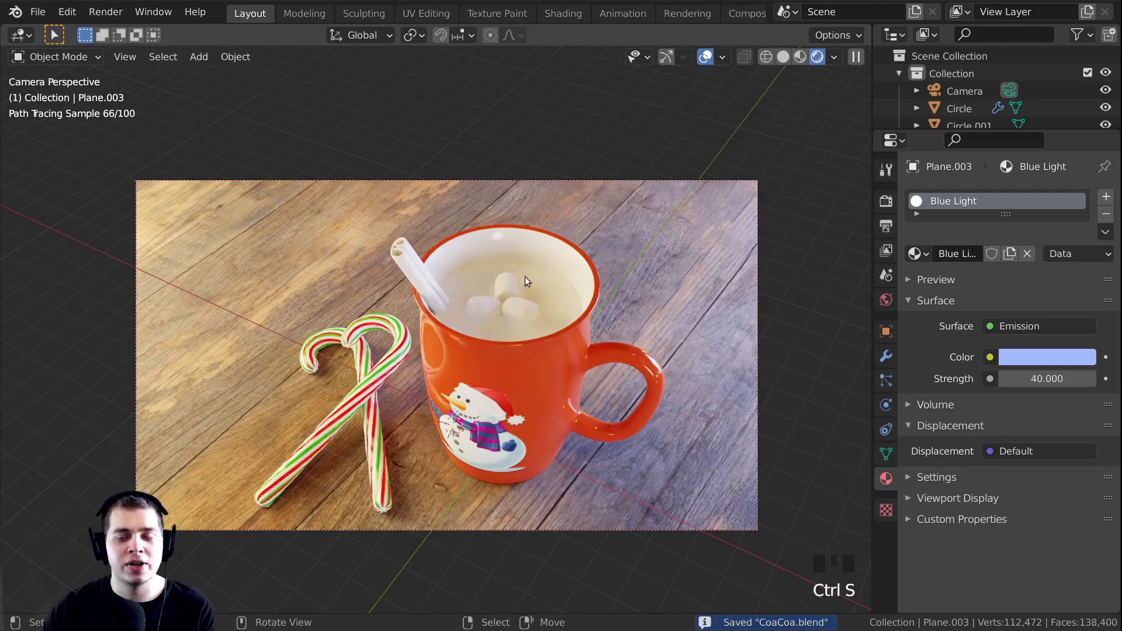
# Select the cocoa liquid surface in the mug and give it a new material named "Hot Coacoa"
pyautogui.rightClick(560, 290)
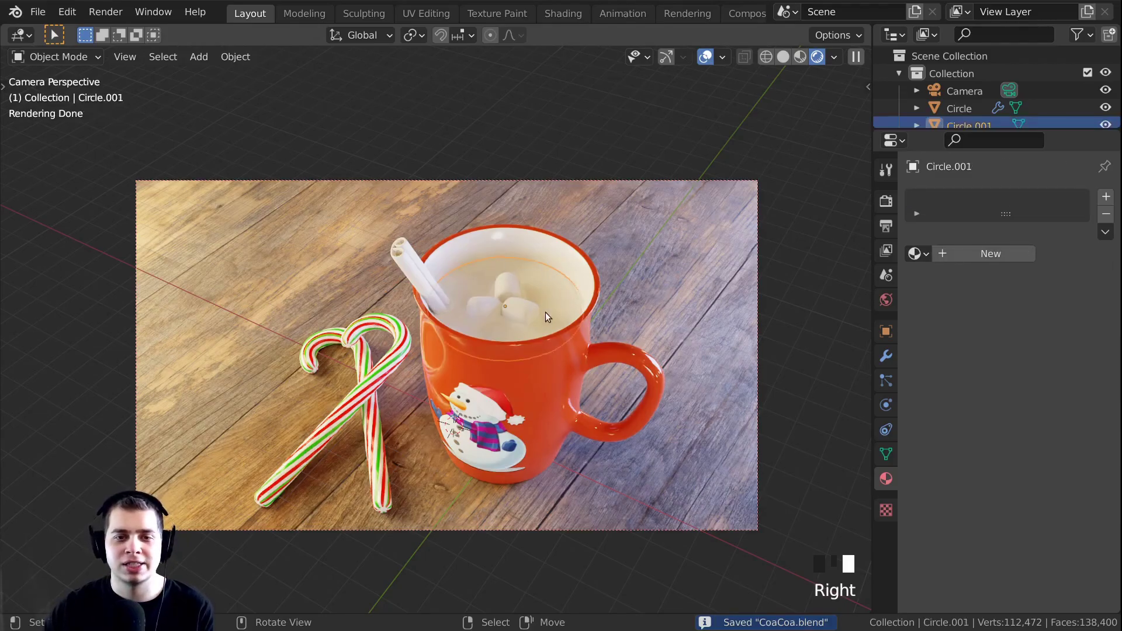
pyautogui.scroll(1, 574, 271)
pyautogui.click(967, 254)
pyautogui.click(949, 256)
pyautogui.write('Hot Co')
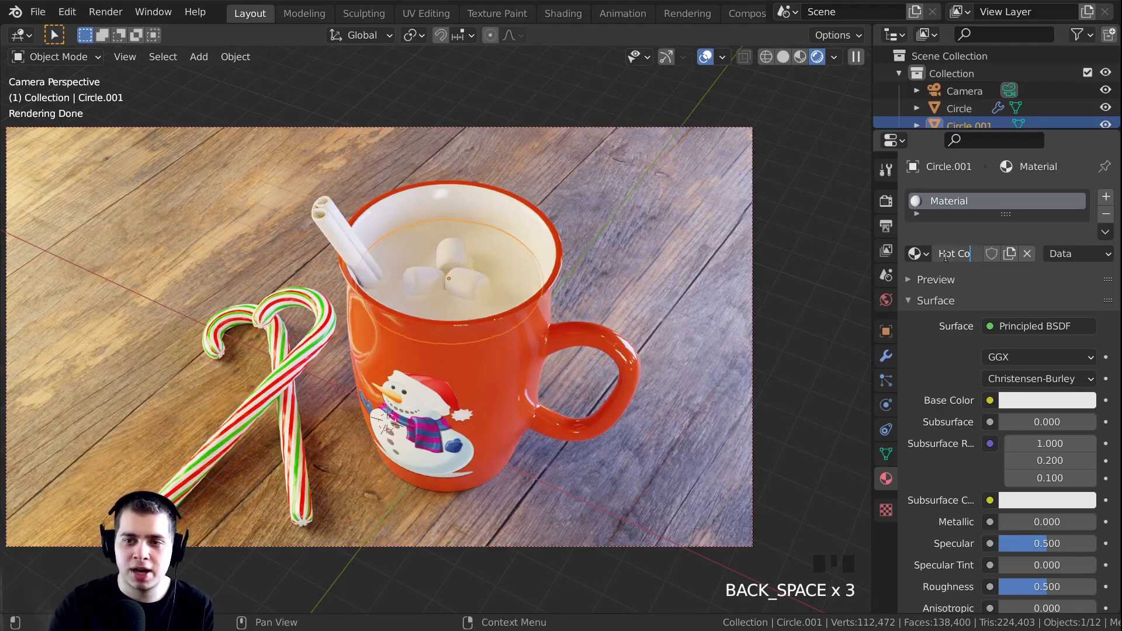
pyautogui.write('acoa')
pyautogui.press('Return')
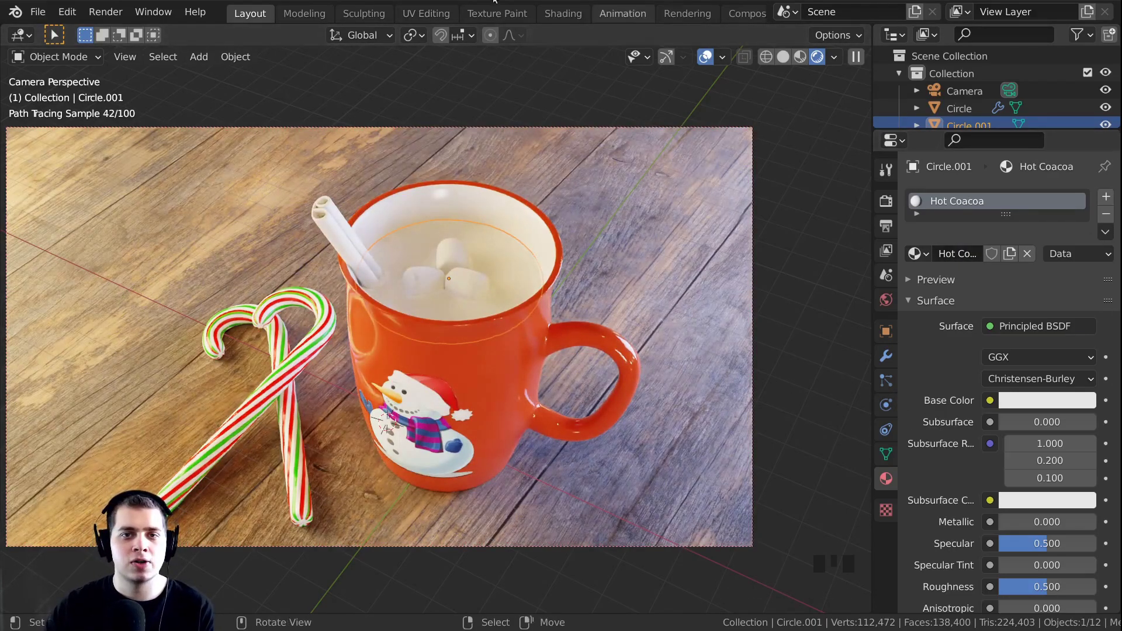
# Add a Noise Texture node to the Hot Coacoa material in the Shading workspace, placed apart from the Principled BSDF
pyautogui.click(551, 13)
pyautogui.keyDown('shift'); pyautogui.middleClick(487, 258); pyautogui.keyUp('shift')
pyautogui.keyDown('shift'); pyautogui.middleClick(471, 233); pyautogui.keyUp('shift')
pyautogui.keyDown('shift'); pyautogui.middleClick(454, 211); pyautogui.keyUp('shift')
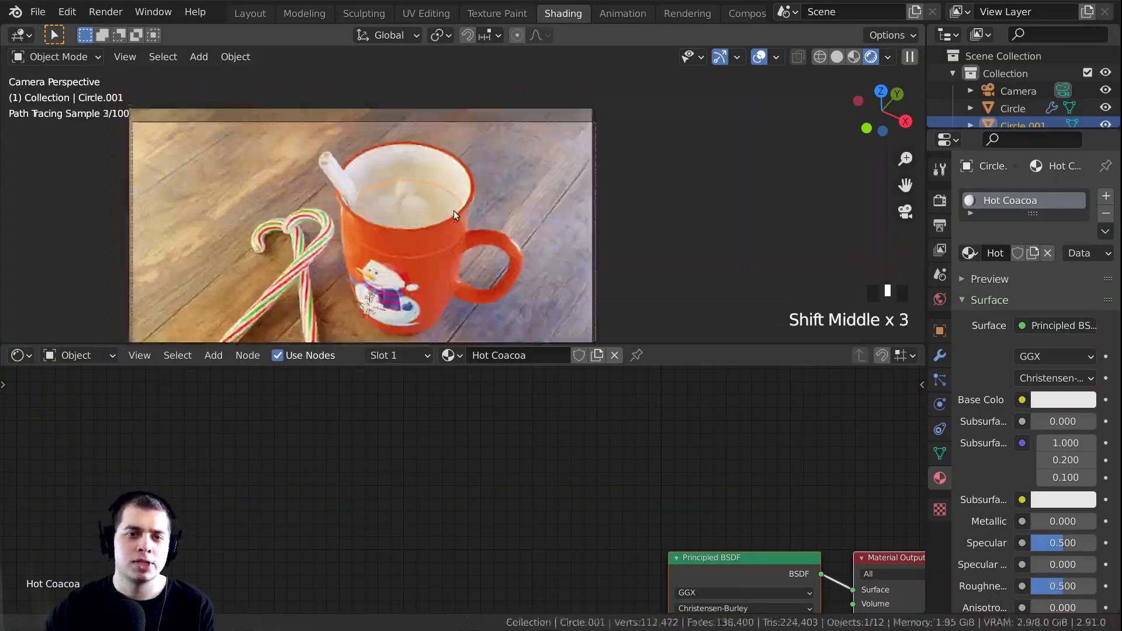
pyautogui.scroll(3, 462, 251)
pyautogui.scroll(3, 462, 251)
pyautogui.scroll(-4, 558, 503)
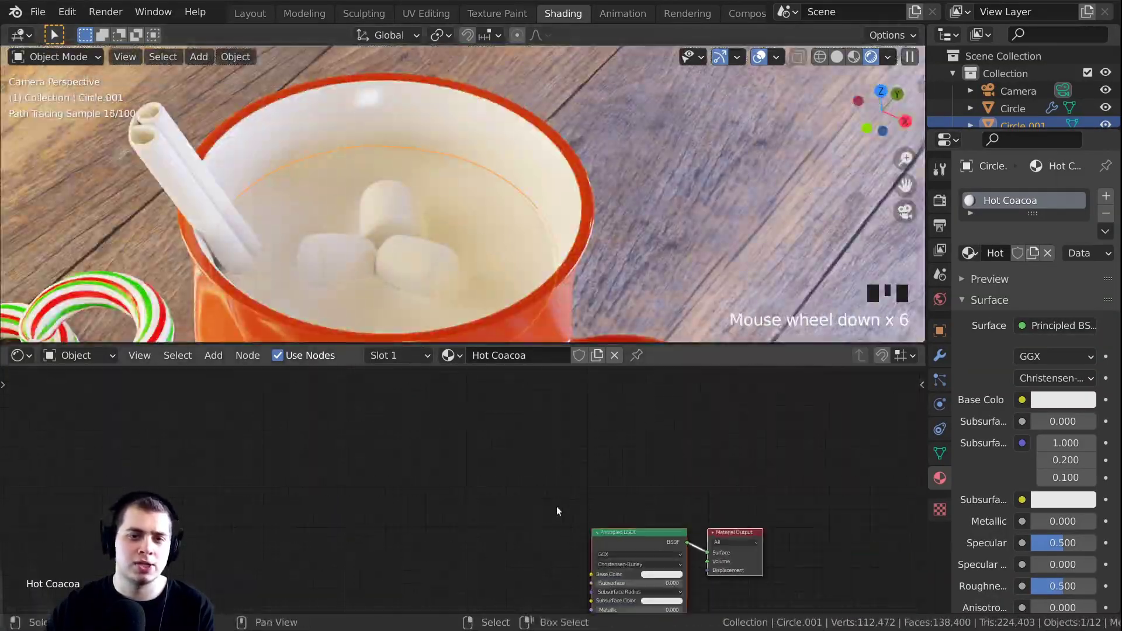
pyautogui.keyDown('shift'); pyautogui.moveTo(555, 252); pyautogui.dragTo(558, 214, button='middle'); pyautogui.keyUp('shift')
pyautogui.scroll(-3, 558, 214)
pyautogui.scroll(4, 195, 507)
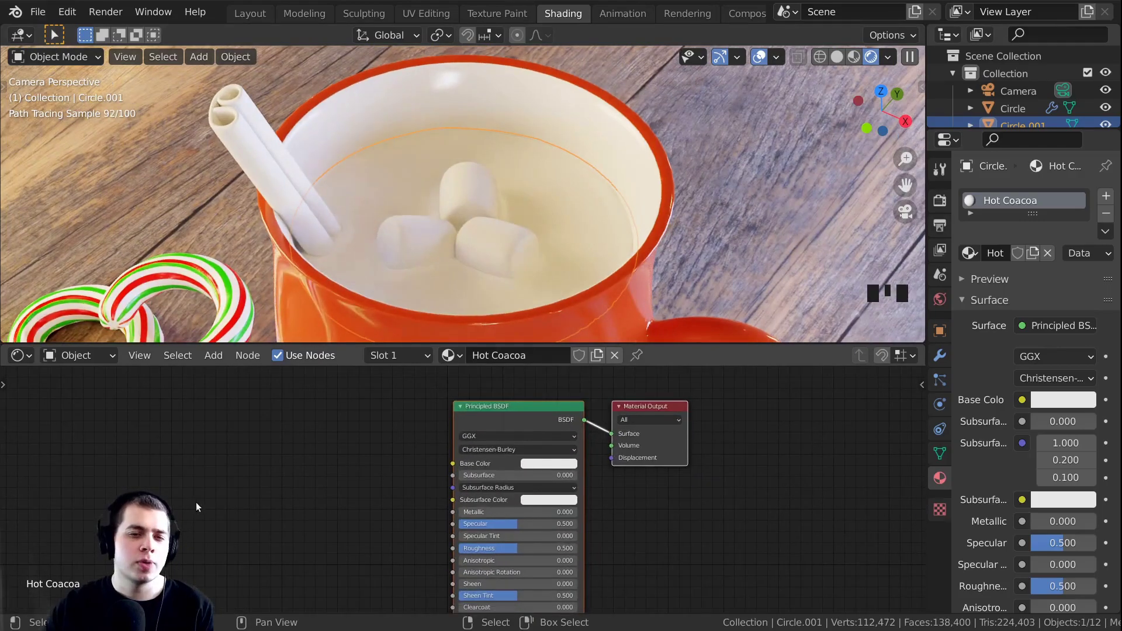
pyautogui.moveTo(315, 487); pyautogui.dragTo(394, 466, button='middle')
pyautogui.hotkey('shift', 'a')
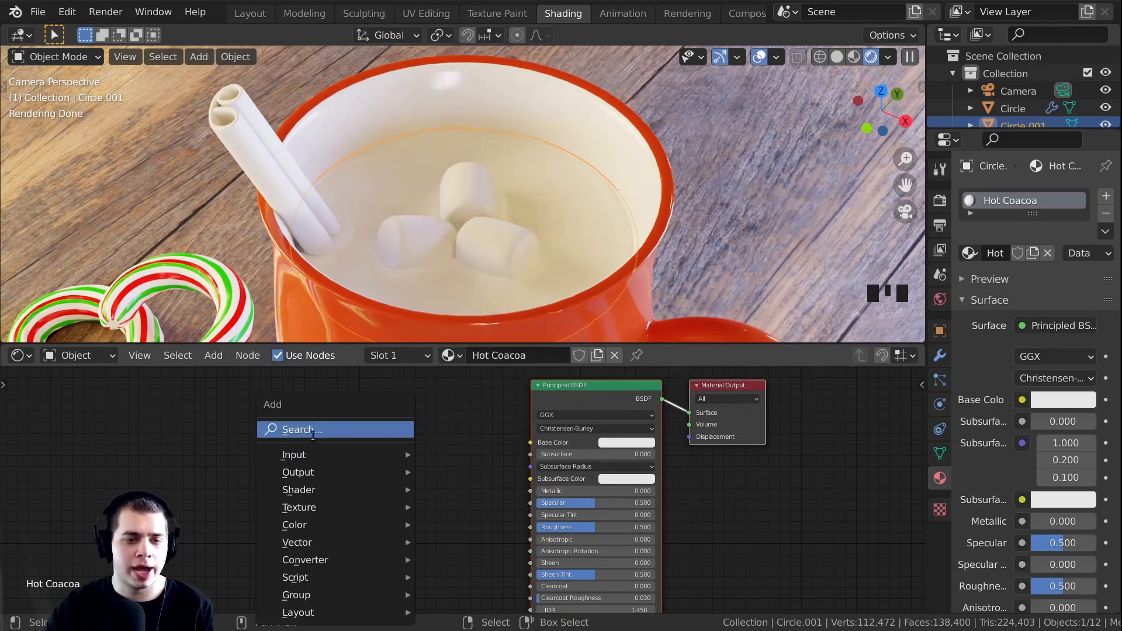
pyautogui.click(270, 430)
pyautogui.write('no')
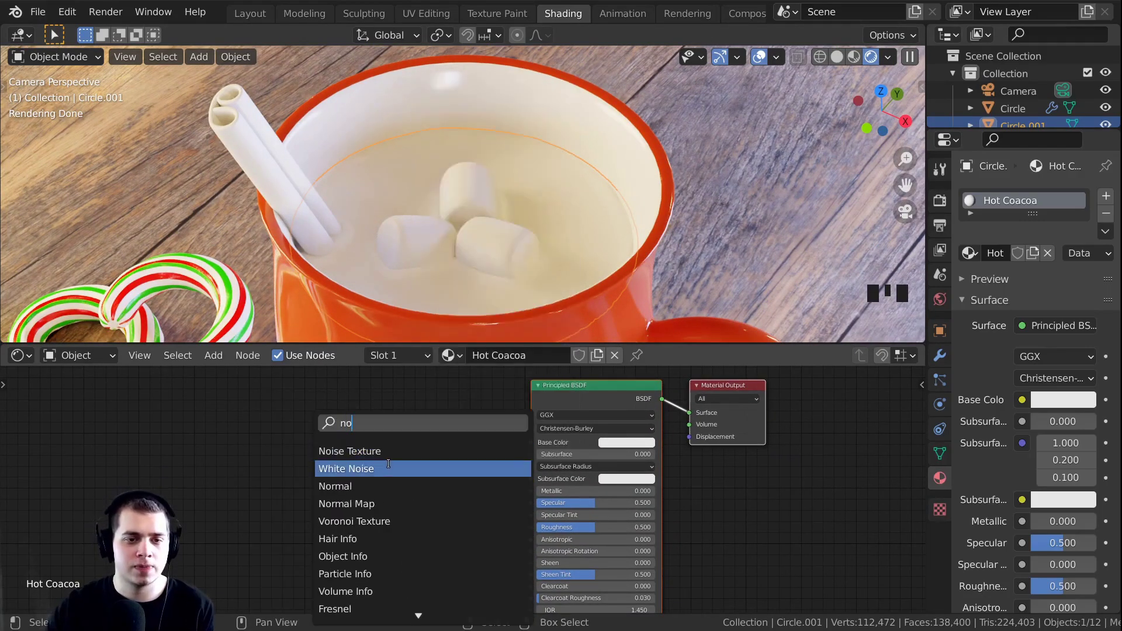
pyautogui.click(366, 451)
pyautogui.middleClick(270, 451)
pyautogui.moveTo(270, 451); pyautogui.dragTo(430, 456, button='middle')
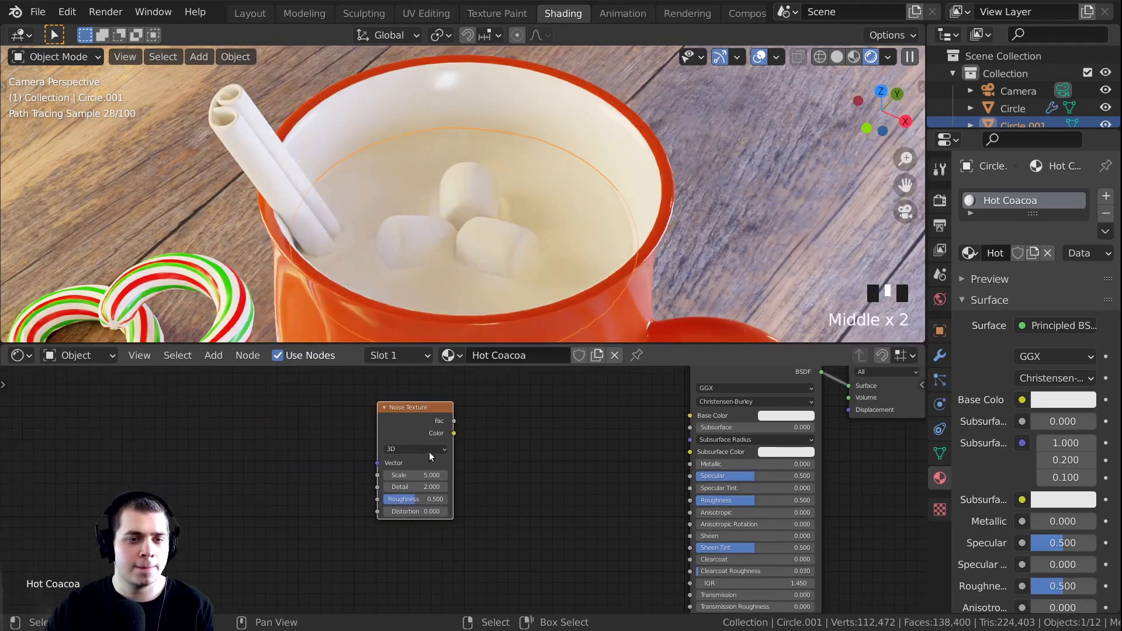
# Preview the Noise Texture directly on the cocoa surface and examine the pattern around the marshmallows
pyautogui.keyDown('ctrl'); pyautogui.keyDown('shift'); pyautogui.click(409, 429); pyautogui.keyUp('shift'); pyautogui.keyUp('ctrl')
pyautogui.keyDown('shift'); pyautogui.moveTo(492, 180); pyautogui.dragTo(514, 219, button='middle'); pyautogui.keyUp('shift')
pyautogui.scroll(4, 517, 211)
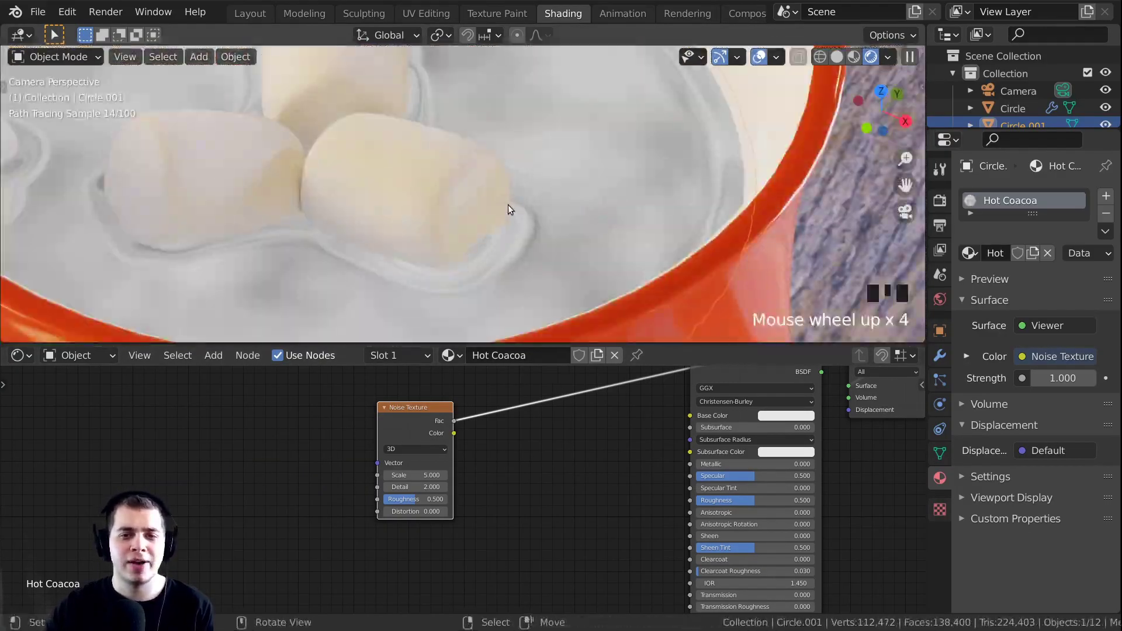
pyautogui.keyDown('shift'); pyautogui.moveTo(393, 256); pyautogui.dragTo(345, 267, button='middle'); pyautogui.keyUp('shift')
pyautogui.moveTo(215, 152)
pyautogui.keyDown('shift'); pyautogui.mouseDown(button='middle')
pyautogui.moveTo(187, 244)
pyautogui.moveTo(338, 89)
pyautogui.moveTo(545, 159)
pyautogui.moveTo(542, 216)
pyautogui.moveTo(500, 306)
pyautogui.mouseUp(button='middle'); pyautogui.keyUp('shift')
pyautogui.scroll(1, 489, 240)
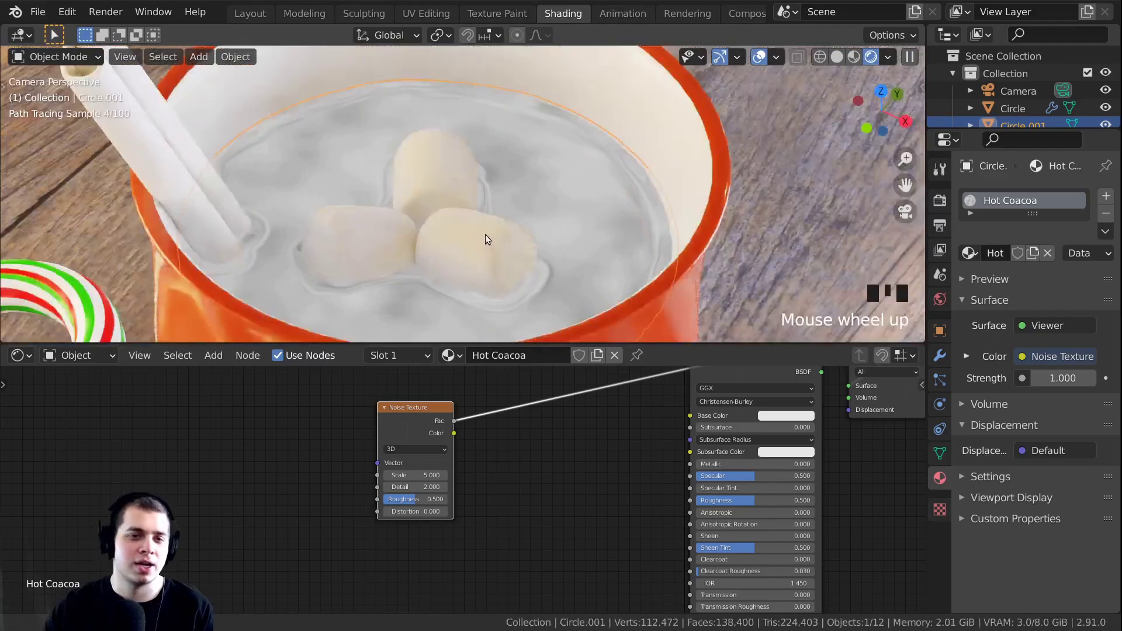
pyautogui.scroll(-1, 401, 453)
pyautogui.scroll(8, 433, 456)
# Set the Noise Texture's scale to 15, detail to 5 and distortion to 0.9, checking the pattern up close
pyautogui.click(443, 465)
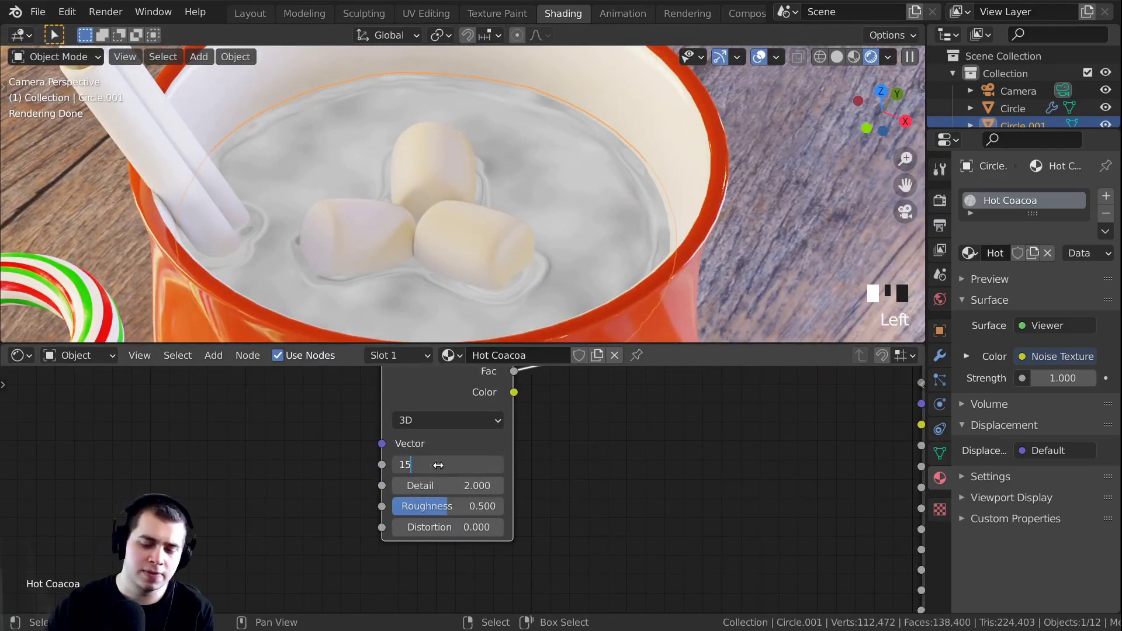
pyautogui.write('15')
pyautogui.press('Return')
pyautogui.click(445, 486)
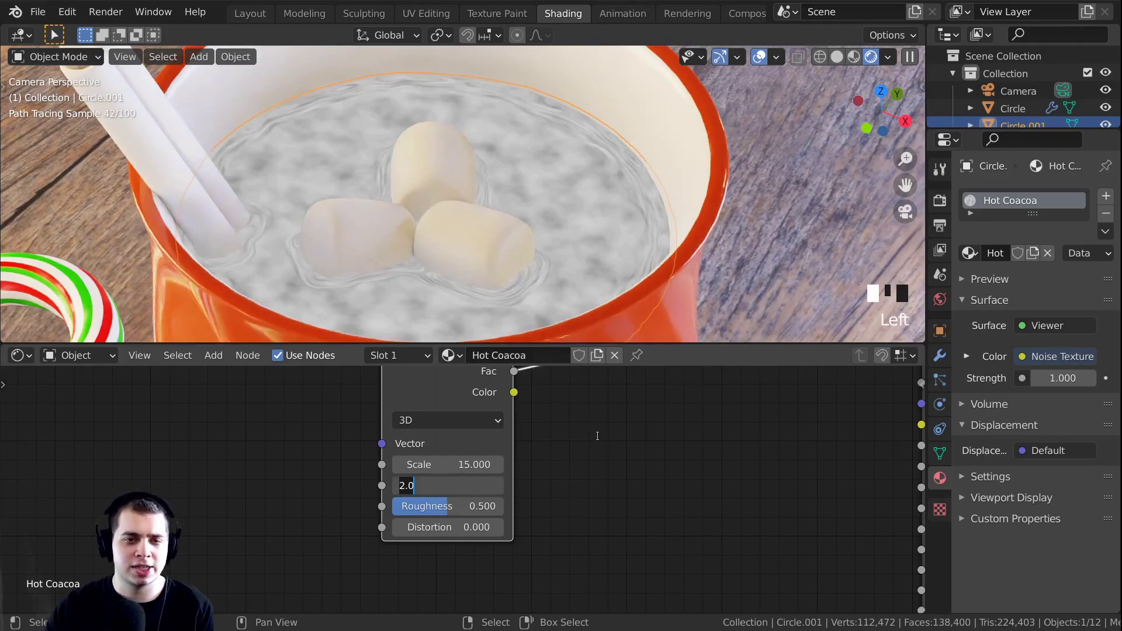
pyautogui.press('Return')
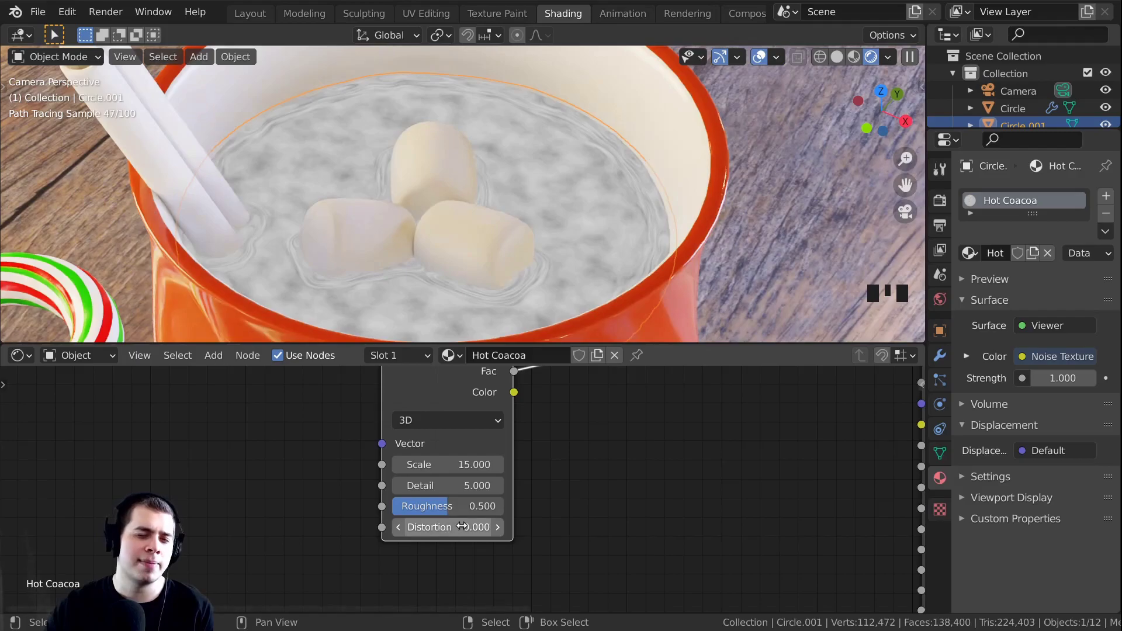
pyautogui.click(443, 529)
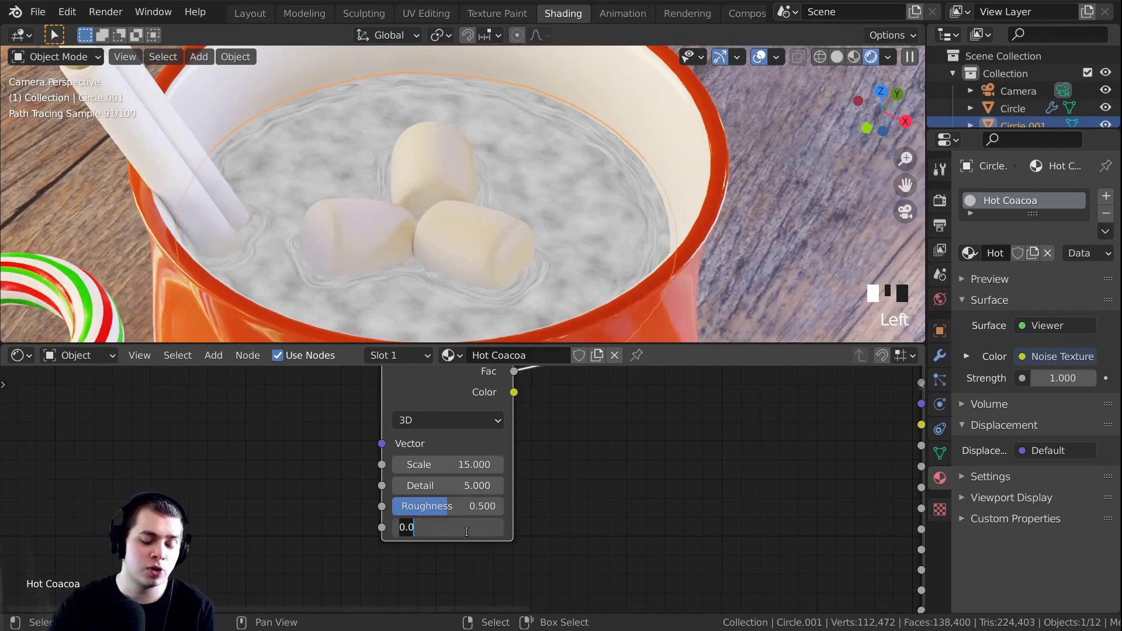
pyautogui.write('.9')
pyautogui.press('Return')
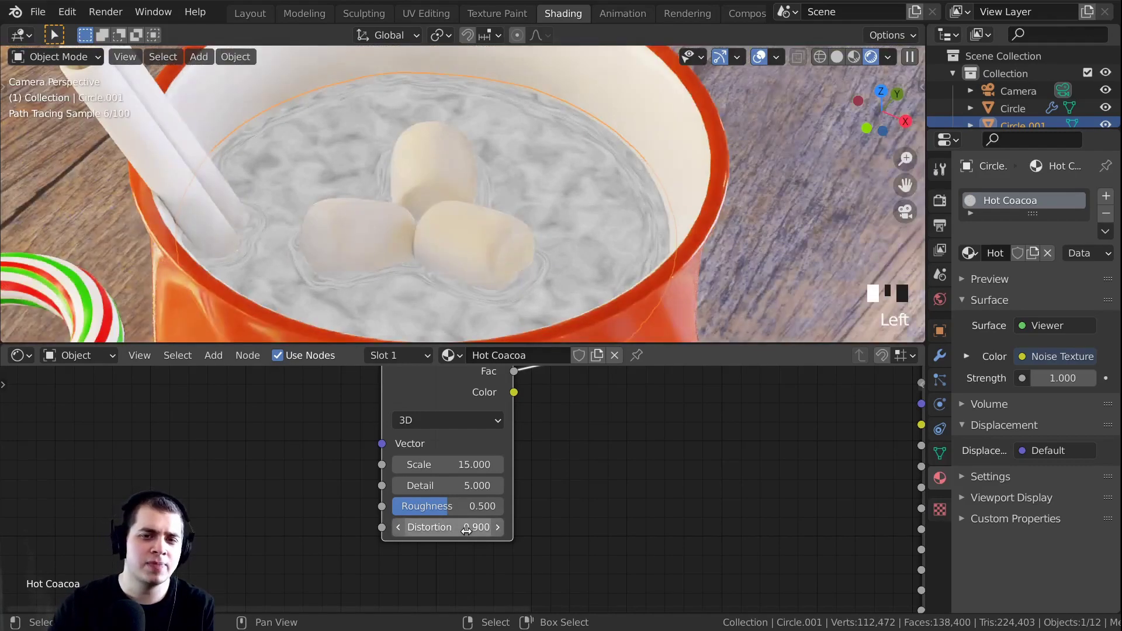
pyautogui.click(462, 529)
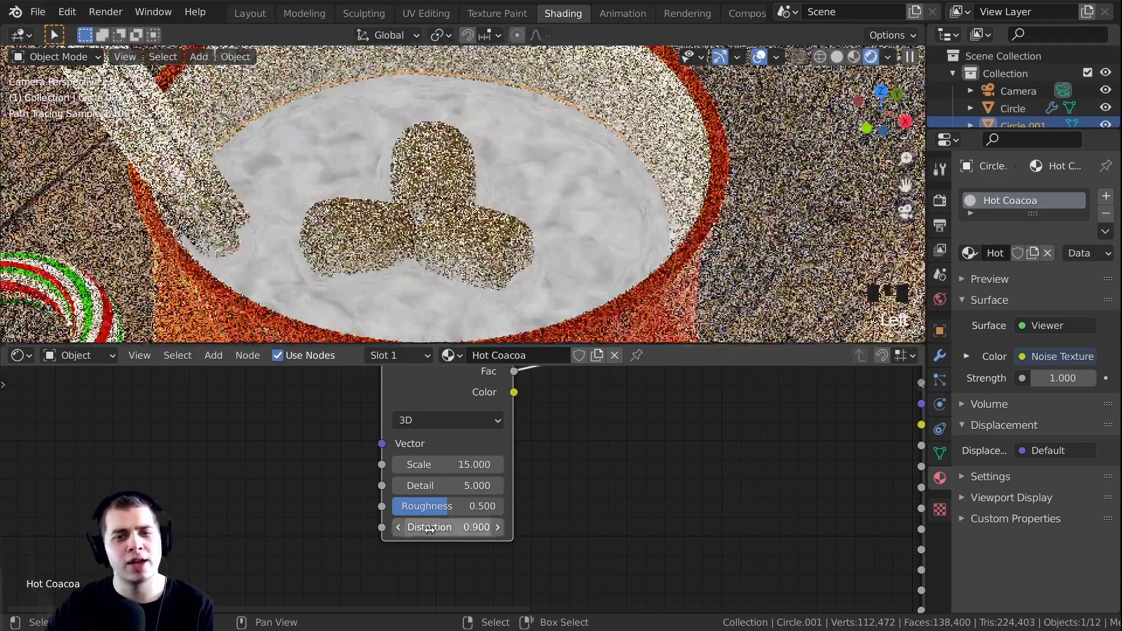
pyautogui.scroll(3, 612, 156)
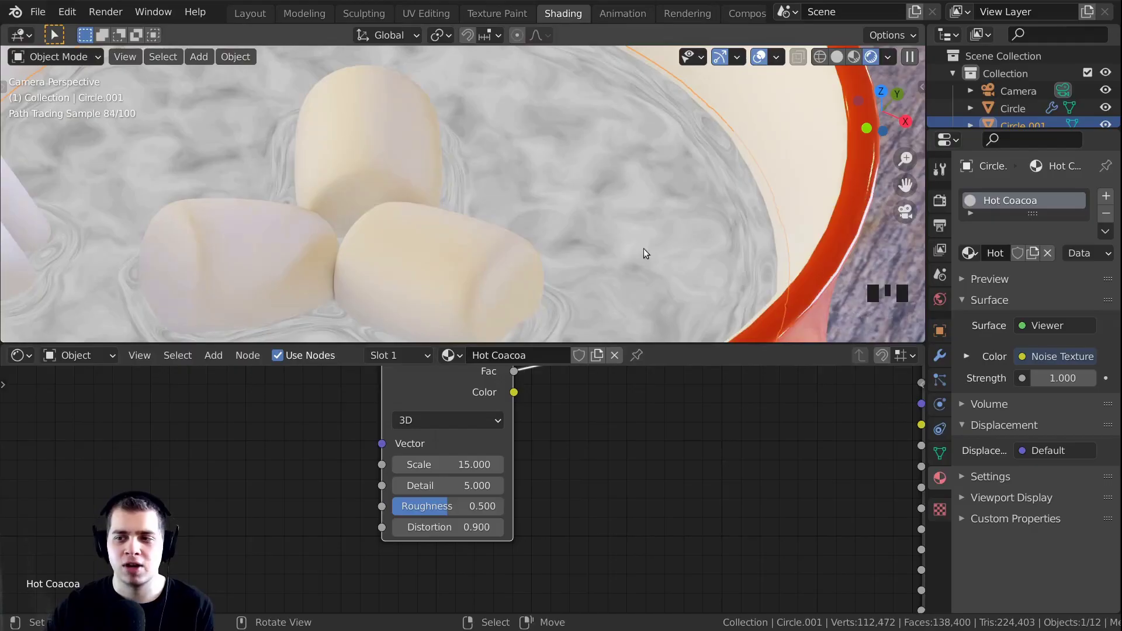
pyautogui.scroll(-5, 584, 246)
# Connect the Noise Texture's Color to the Principled BSDF's Base Color and route the Principled BSDF back to the Material Output
pyautogui.keyDown('shift'); pyautogui.moveTo(585, 247); pyautogui.dragTo(620, 210, button='middle'); pyautogui.keyUp('shift')
pyautogui.scroll(-3, 322, 486)
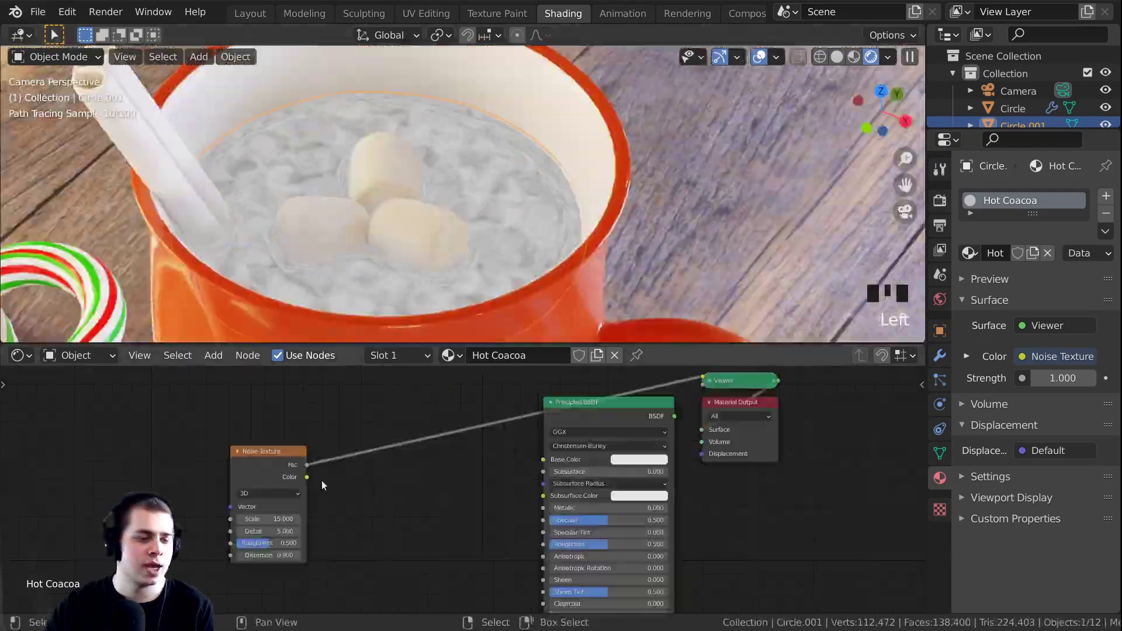
pyautogui.moveTo(306, 477); pyautogui.dragTo(548, 460)
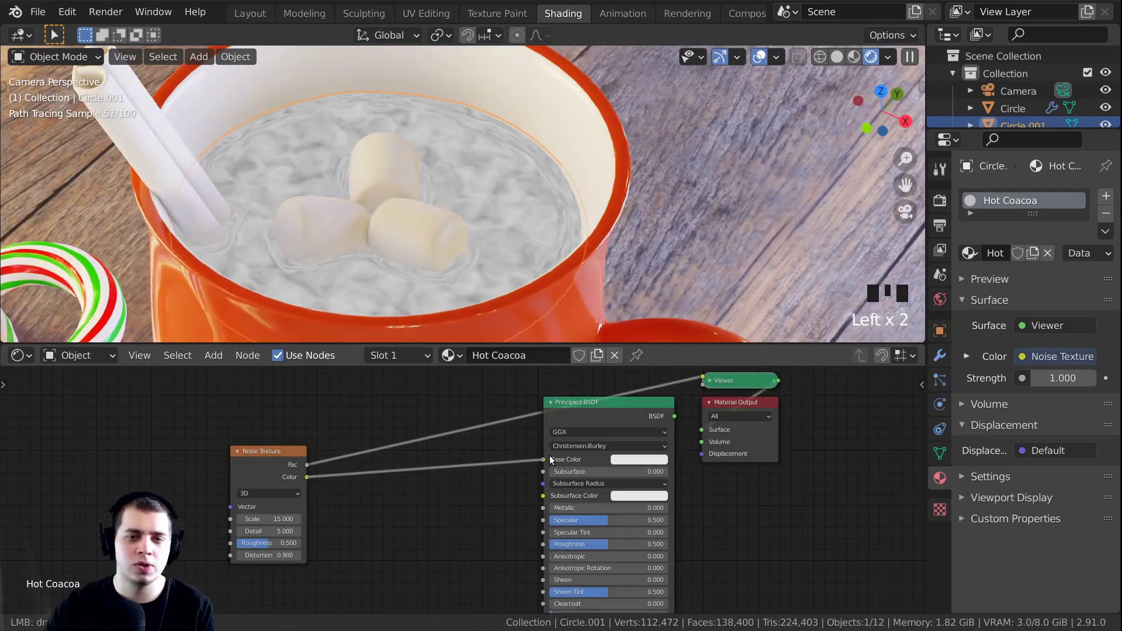
pyautogui.moveTo(527, 461); pyautogui.dragTo(549, 461, button='middle')
pyautogui.keyDown('ctrl'); pyautogui.keyDown('shift'); pyautogui.click(647, 409); pyautogui.keyUp('shift'); pyautogui.keyUp('ctrl')
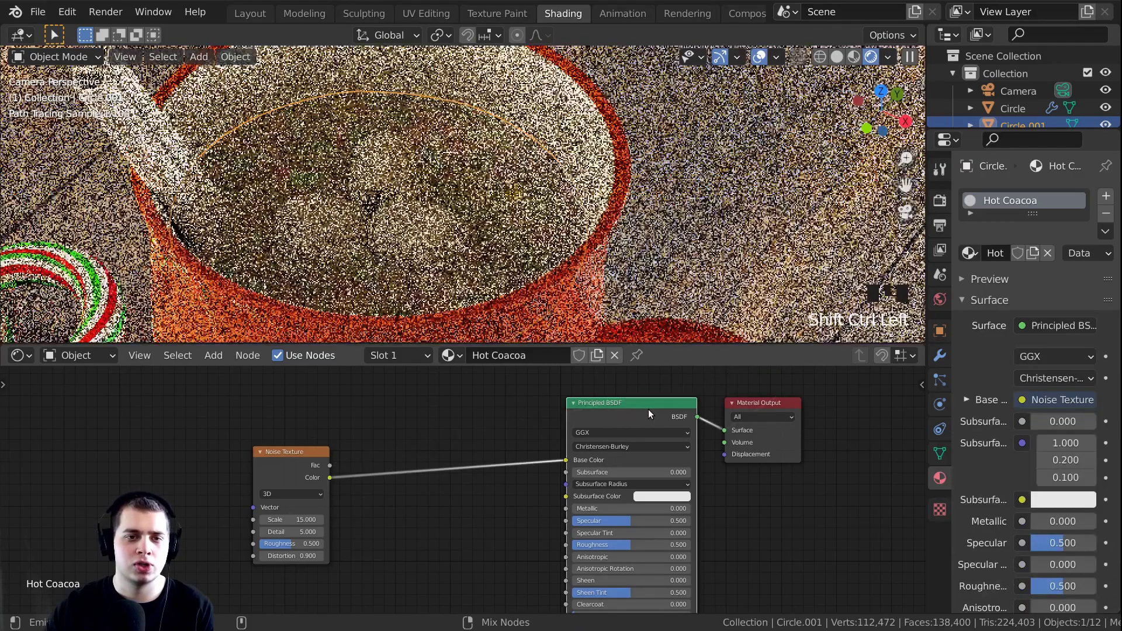
pyautogui.keyDown('shift'); pyautogui.moveTo(456, 234); pyautogui.dragTo(468, 217, button='middle'); pyautogui.keyUp('shift')
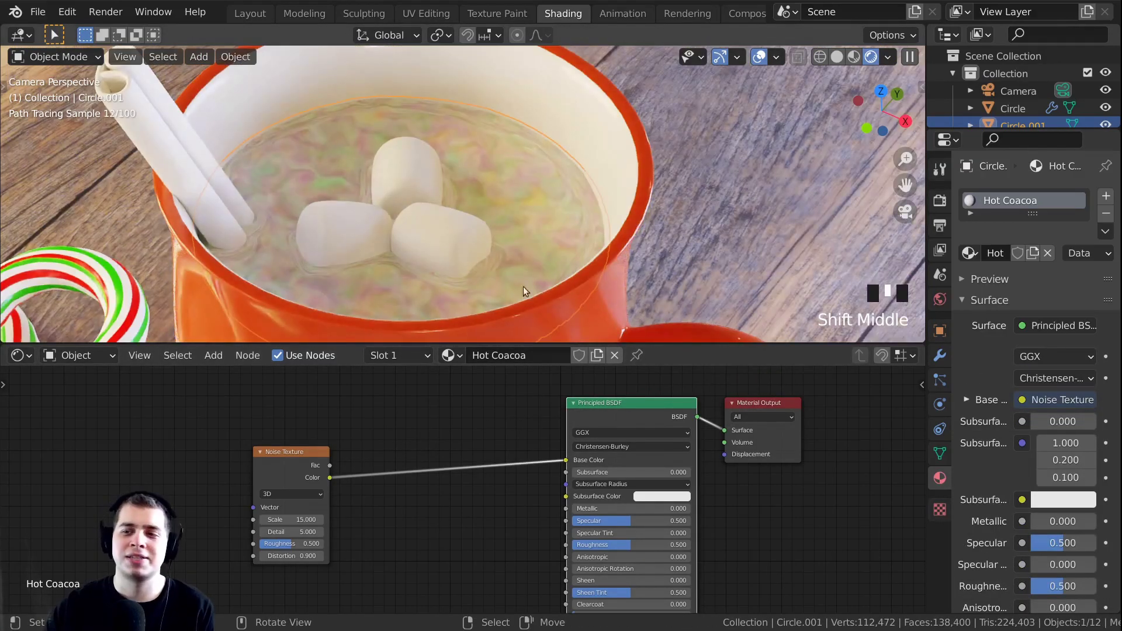
# Insert a ColorRamp node between the Noise Texture's Color and the Principled BSDF's Base Color
pyautogui.scroll(3, 384, 429)
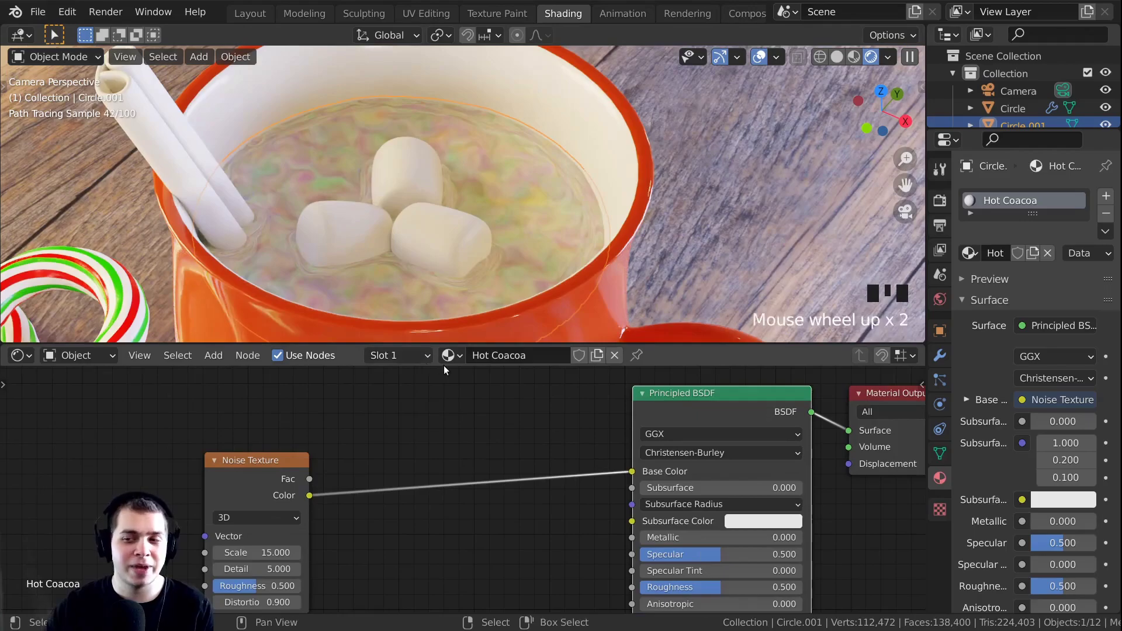
pyautogui.moveTo(432, 435); pyautogui.dragTo(415, 436, button='middle')
pyautogui.click(360, 435)
pyautogui.scroll(1, 363, 411)
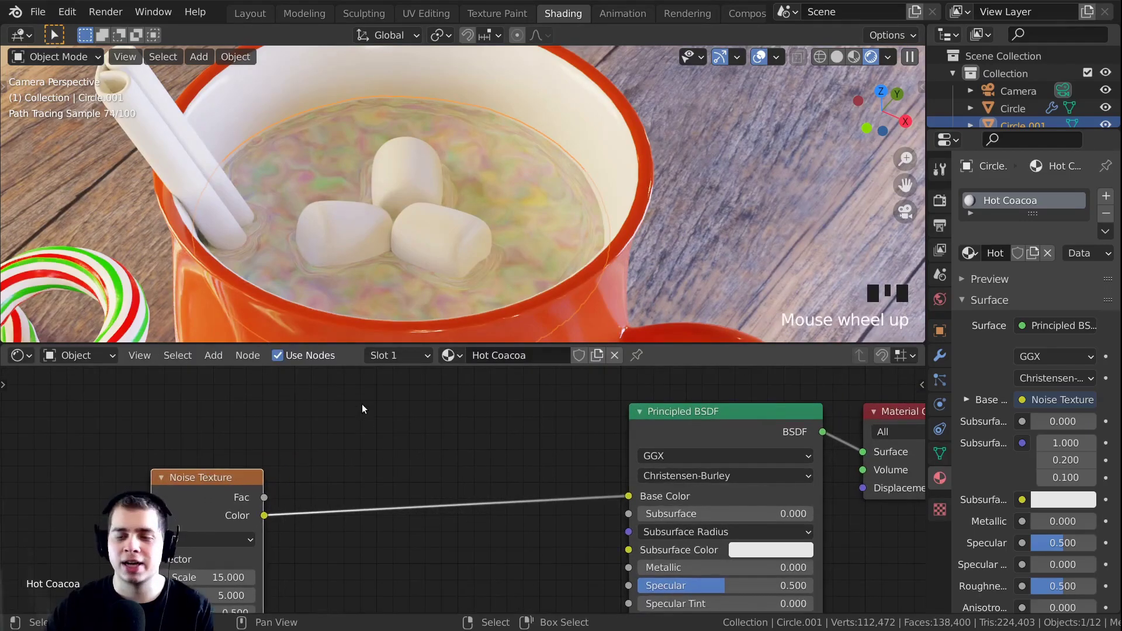
pyautogui.hotkey('shift', 'a')
pyautogui.click(369, 385)
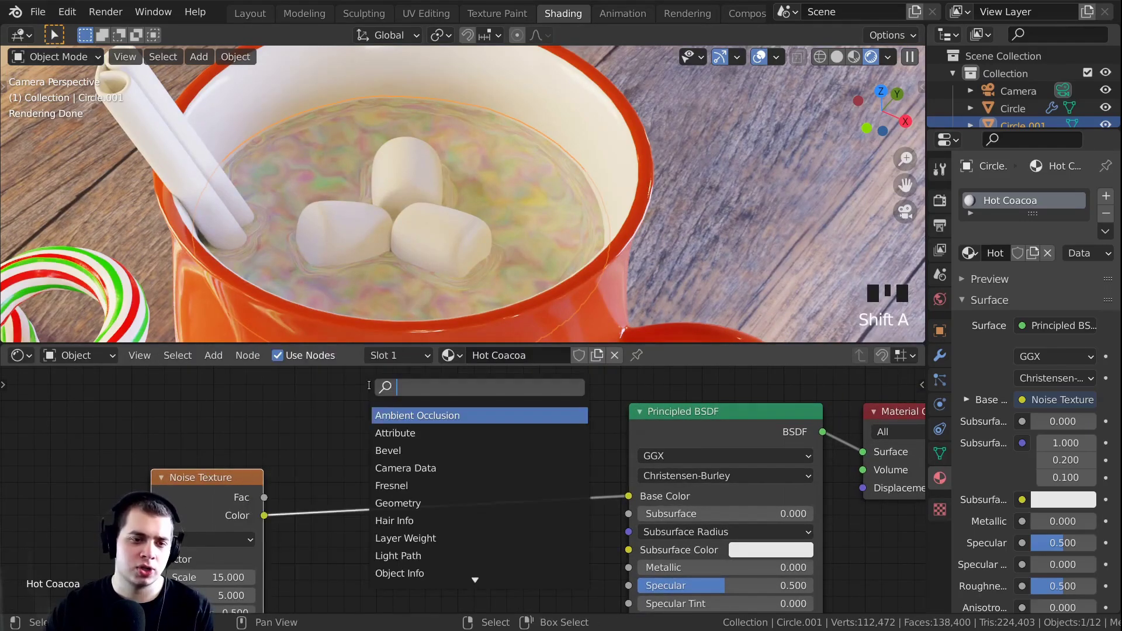
pyautogui.write('ramp')
pyautogui.press('Return')
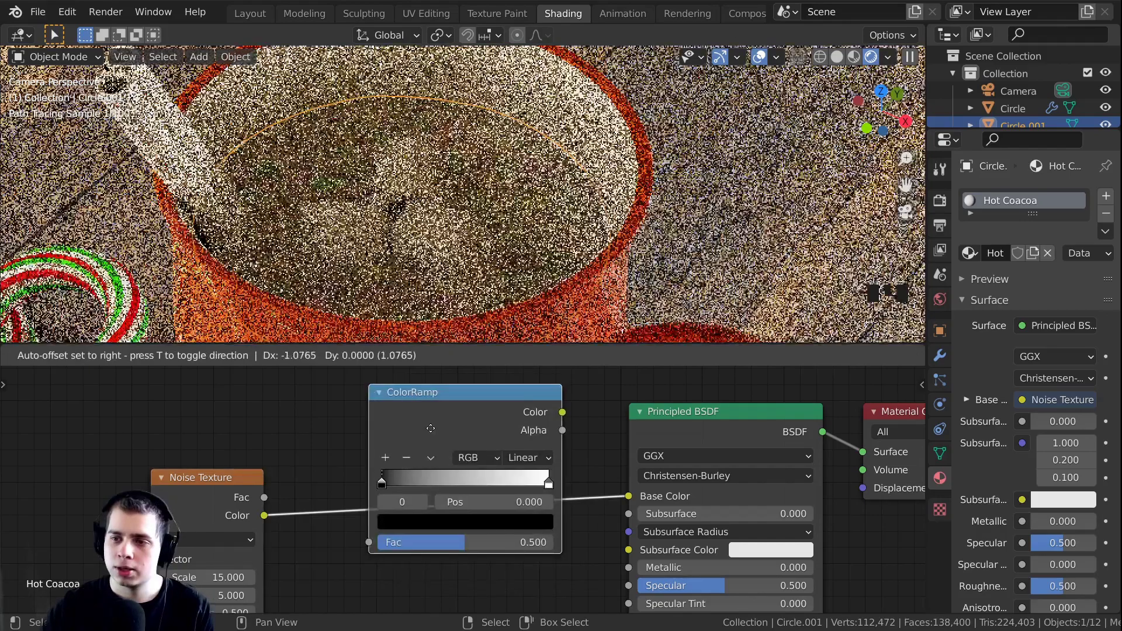
pyautogui.click(399, 448)
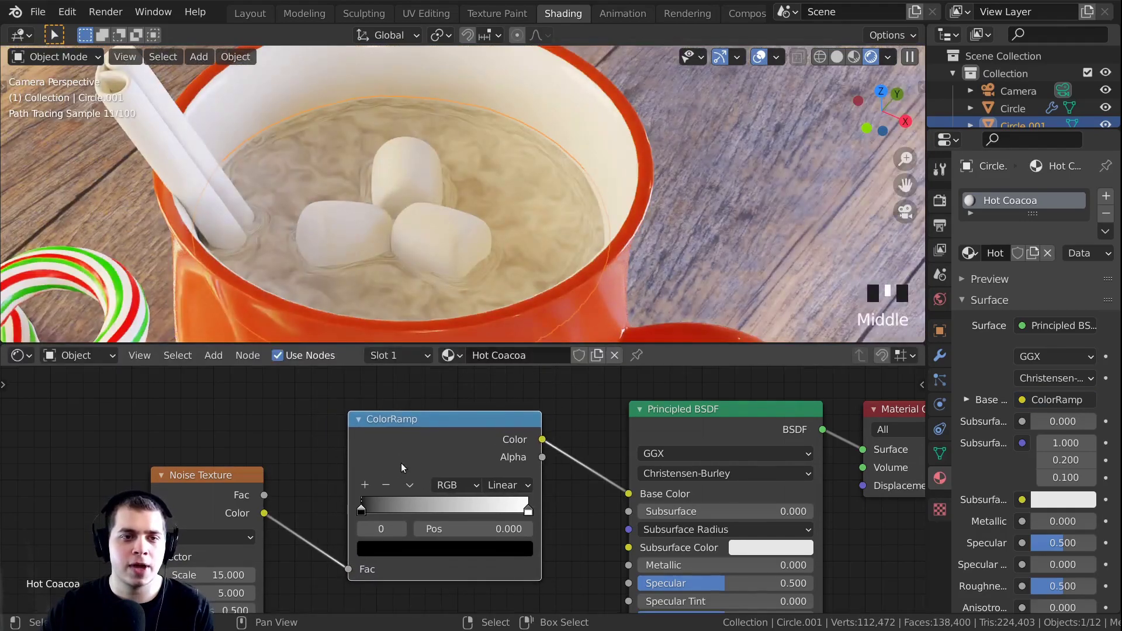
# Change the ColorRamp's black stop to a dark chocolate brown
pyautogui.scroll(2, 403, 526)
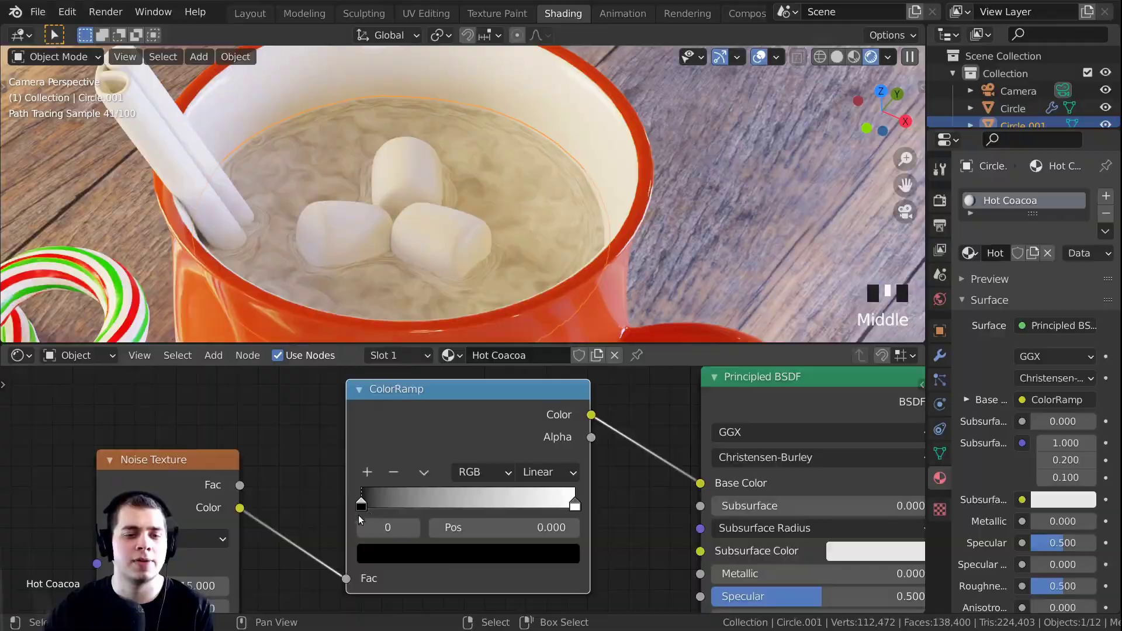
pyautogui.click(405, 553)
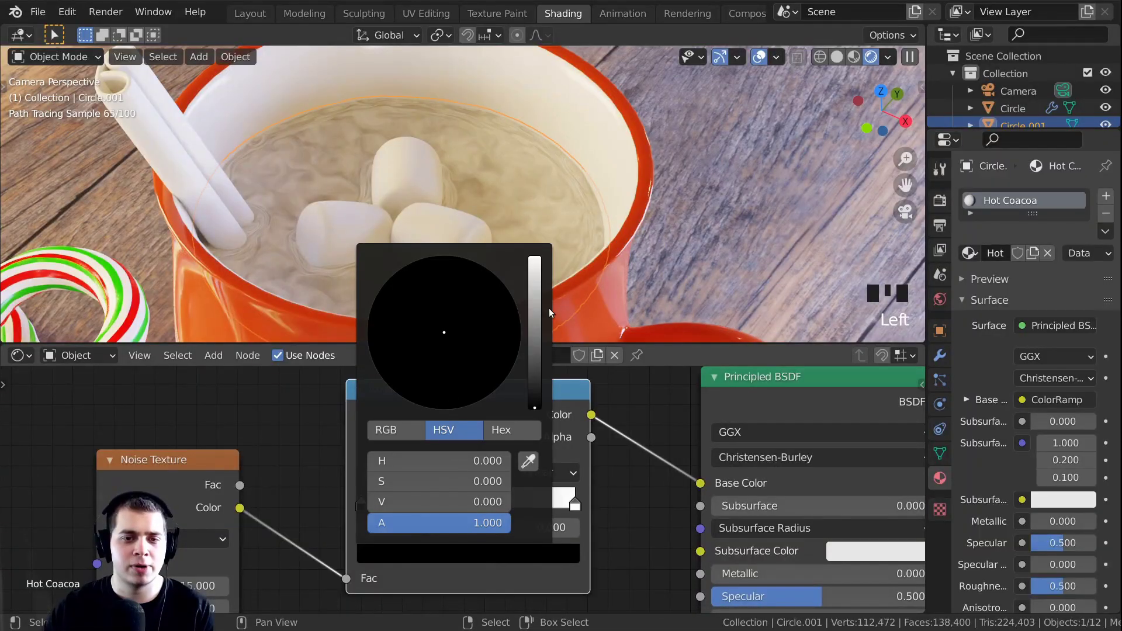
pyautogui.click(532, 364)
pyautogui.moveTo(441, 346); pyautogui.dragTo(423, 380)
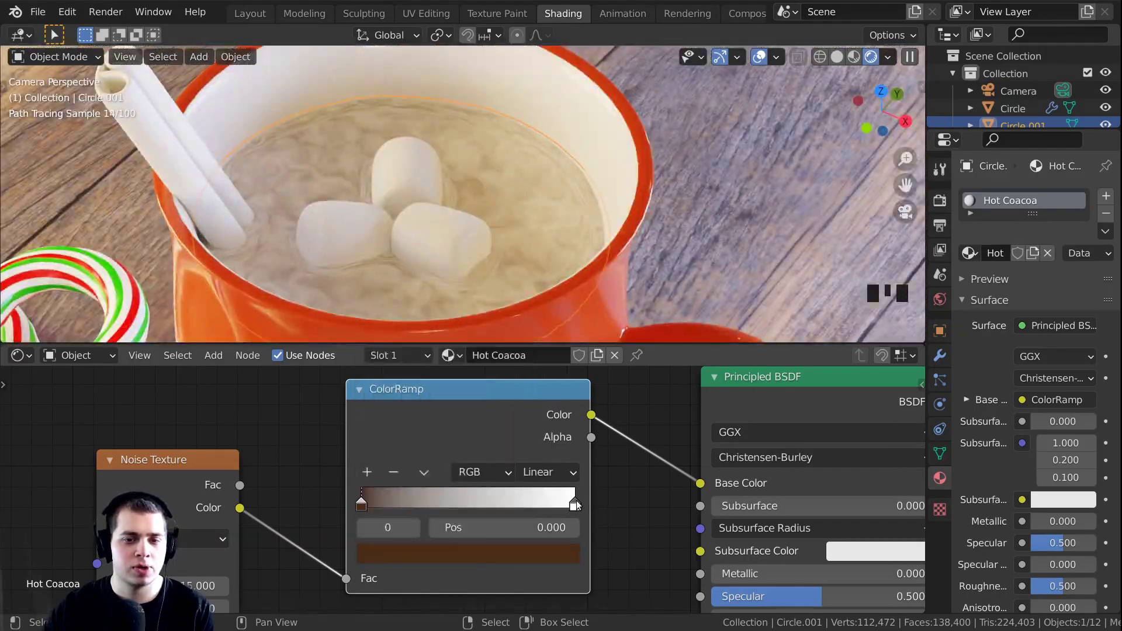
# Change the ColorRamp's white stop to a light caramel brown
pyautogui.click(575, 504)
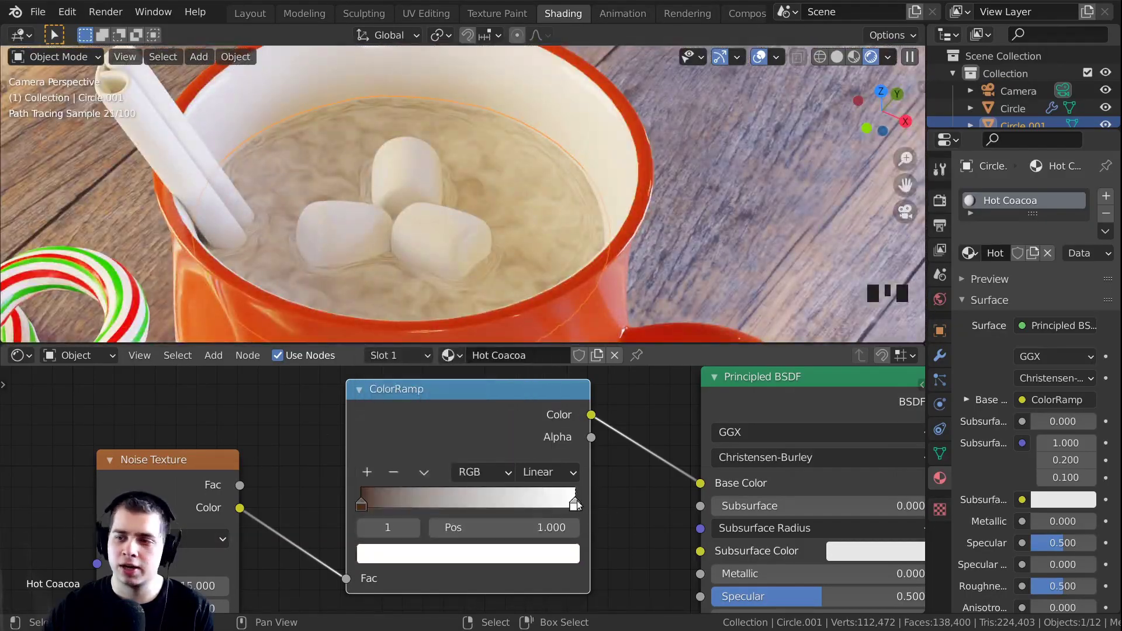
pyautogui.click(468, 553)
pyautogui.moveTo(436, 361); pyautogui.dragTo(421, 374)
pyautogui.moveTo(537, 334)
pyautogui.mouseDown()
pyautogui.moveTo(535, 349)
pyautogui.moveTo(535, 329)
pyautogui.mouseUp()
pyautogui.click(419, 369)
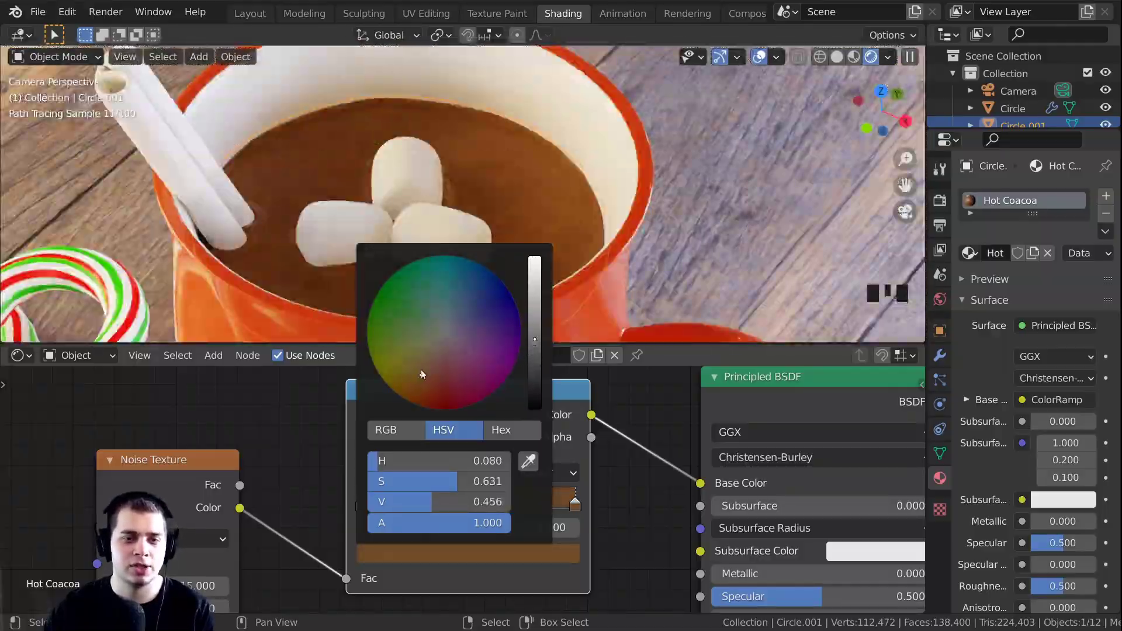
pyautogui.scroll(3, 519, 549)
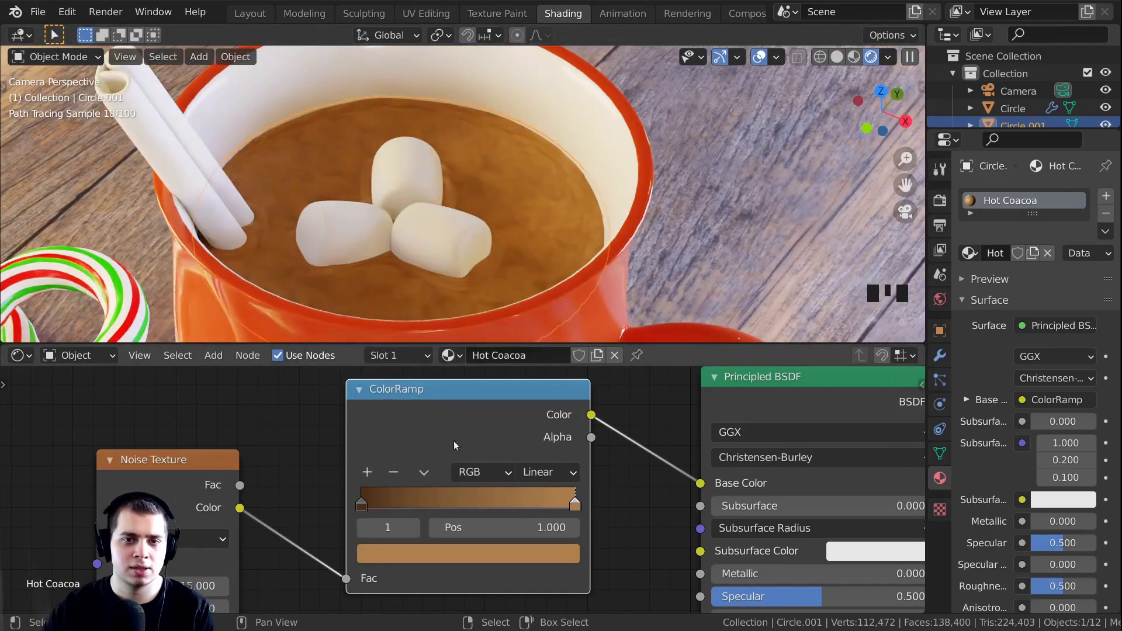
# Preview the ColorRamp directly on the cocoa, move its dark stop to position 0.113 and fine-tune that stop's brown
pyautogui.keyDown('ctrl'); pyautogui.keyDown('shift'); pyautogui.click(454, 415); pyautogui.keyUp('shift'); pyautogui.keyUp('ctrl')
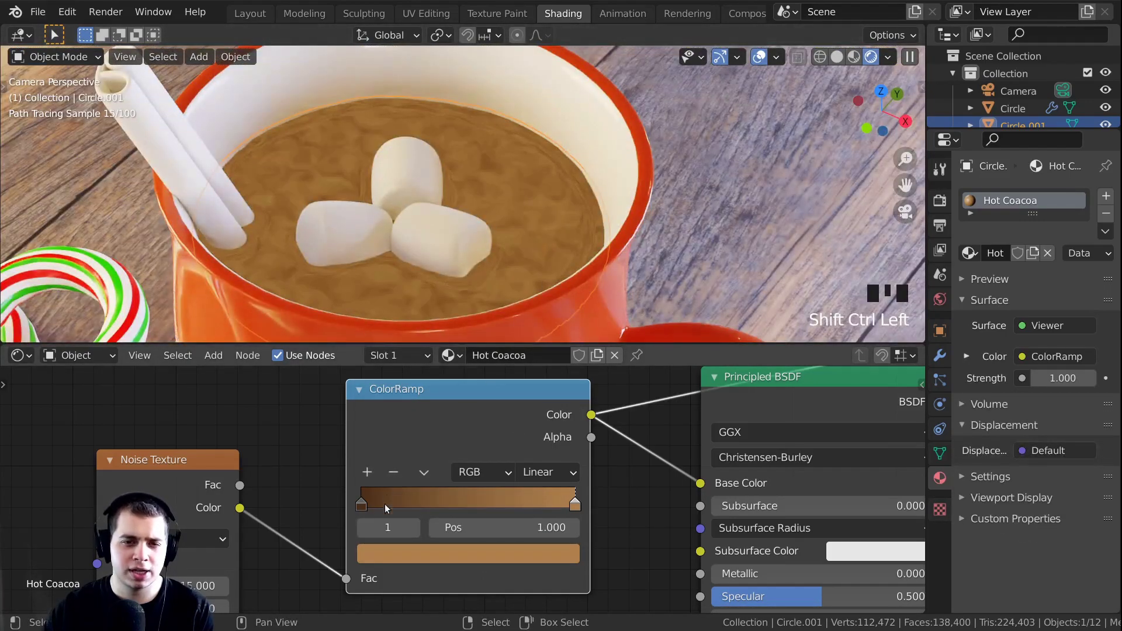
pyautogui.moveTo(360, 502); pyautogui.dragTo(391, 534)
pyautogui.click(393, 552)
pyautogui.moveTo(533, 372); pyautogui.dragTo(534, 363)
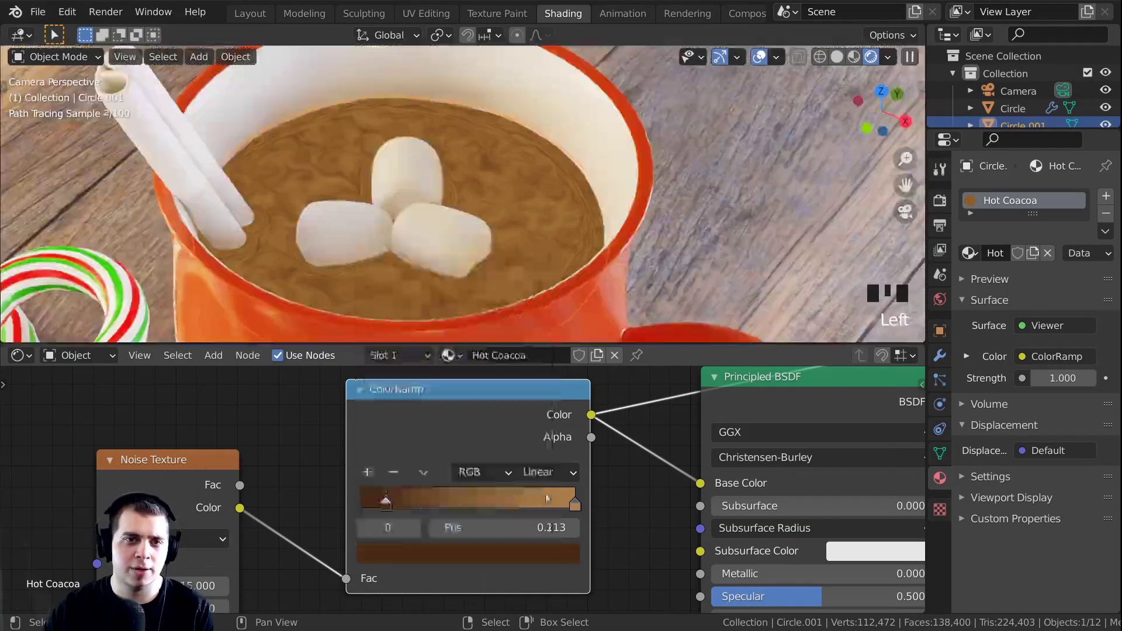
# Route the Principled BSDF back to the Material Output and save the file
pyautogui.scroll(-6, 463, 500)
pyautogui.keyDown('ctrl'); pyautogui.keyDown('shift'); pyautogui.click(657, 450); pyautogui.keyUp('shift'); pyautogui.keyUp('ctrl')
pyautogui.scroll(-2, 479, 257)
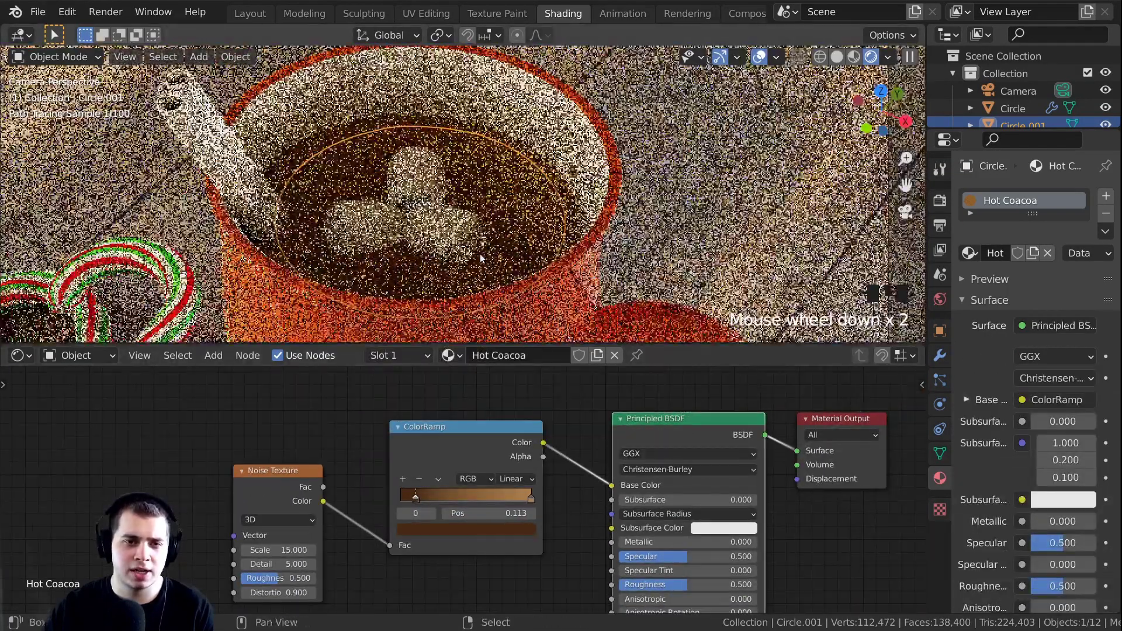
pyautogui.hotkey('ctrl', 's')
# Set the Noise Texture's scale to 18
pyautogui.scroll(2, 366, 539)
pyautogui.scroll(2, 366, 538)
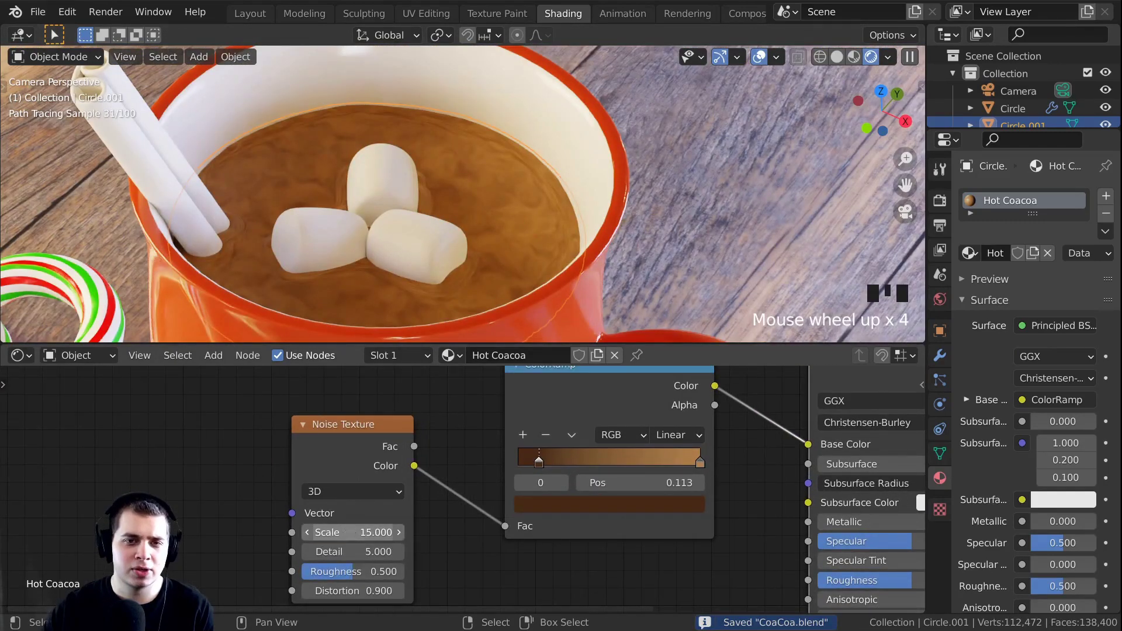
pyautogui.press('BackSpace')
pyautogui.press('BackSpace')
pyautogui.press('BackSpace')
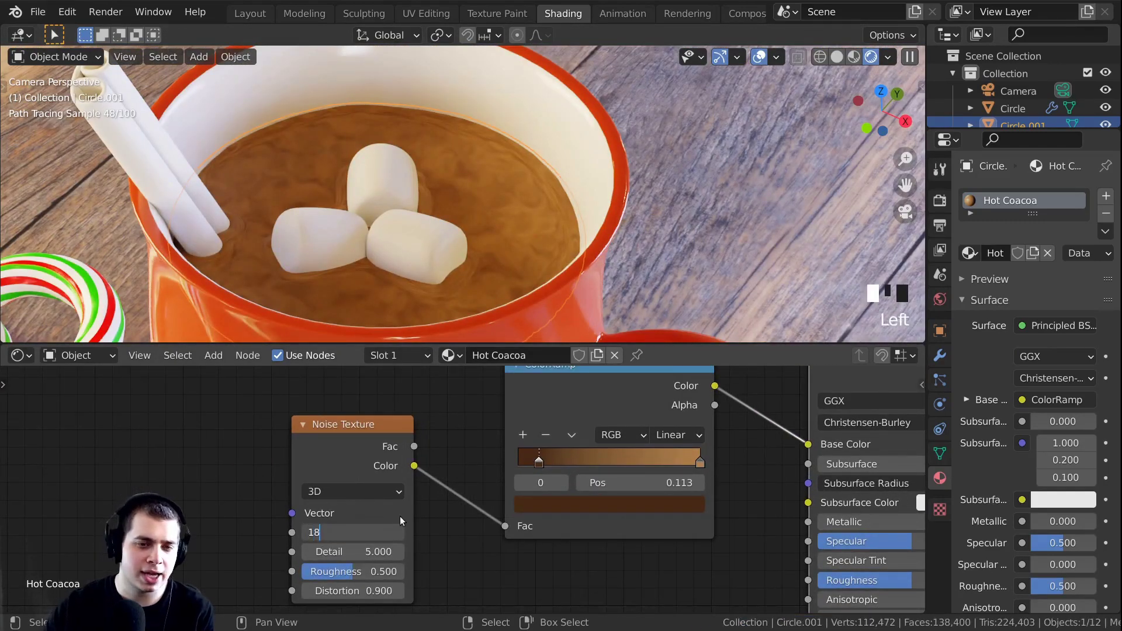
pyautogui.press('Return')
# Lower the Principled BSDF's roughness to about 0.083 for a glossy liquid and save the file
pyautogui.moveTo(436, 520); pyautogui.dragTo(632, 523, button='middle')
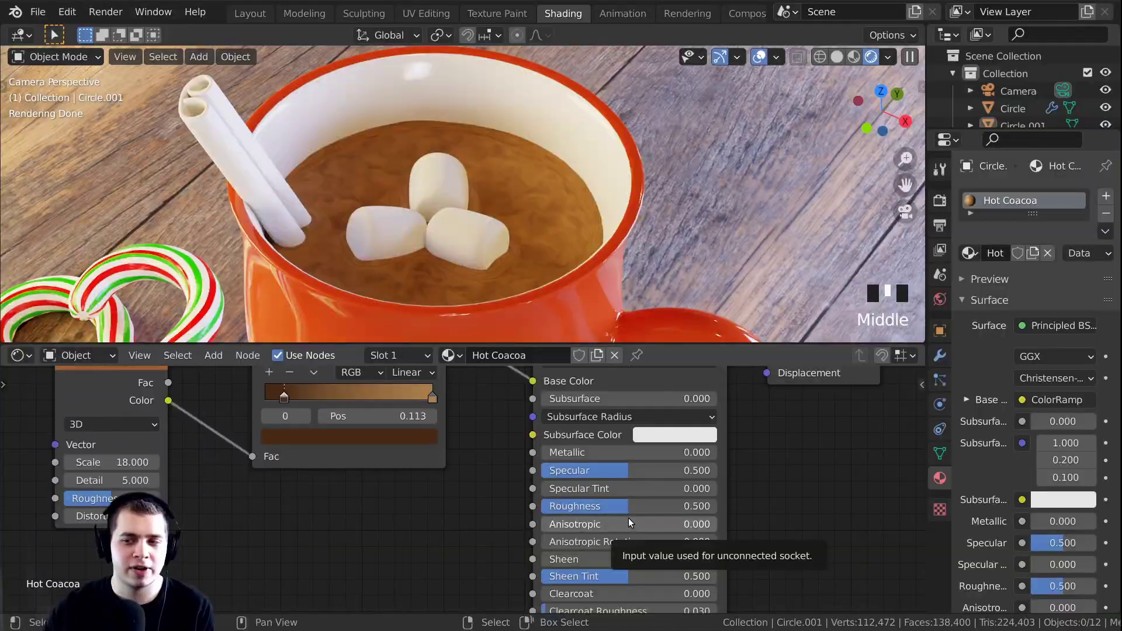
pyautogui.moveTo(650, 507); pyautogui.dragTo(554, 509)
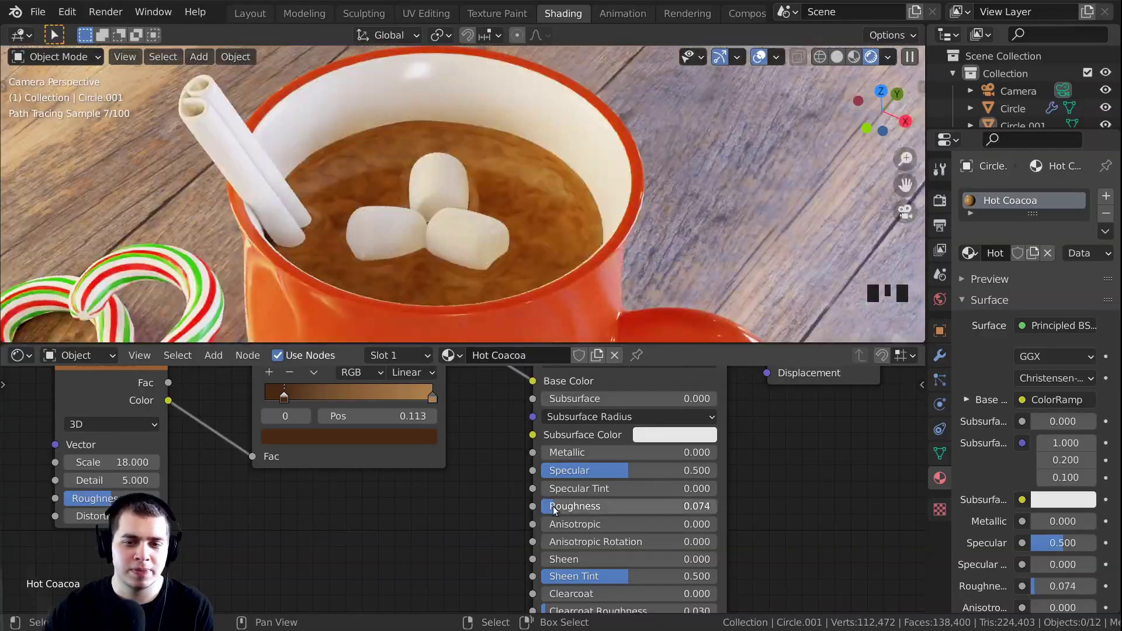
pyautogui.click(554, 509)
pyautogui.press('Return')
pyautogui.moveTo(560, 508); pyautogui.dragTo(562, 508)
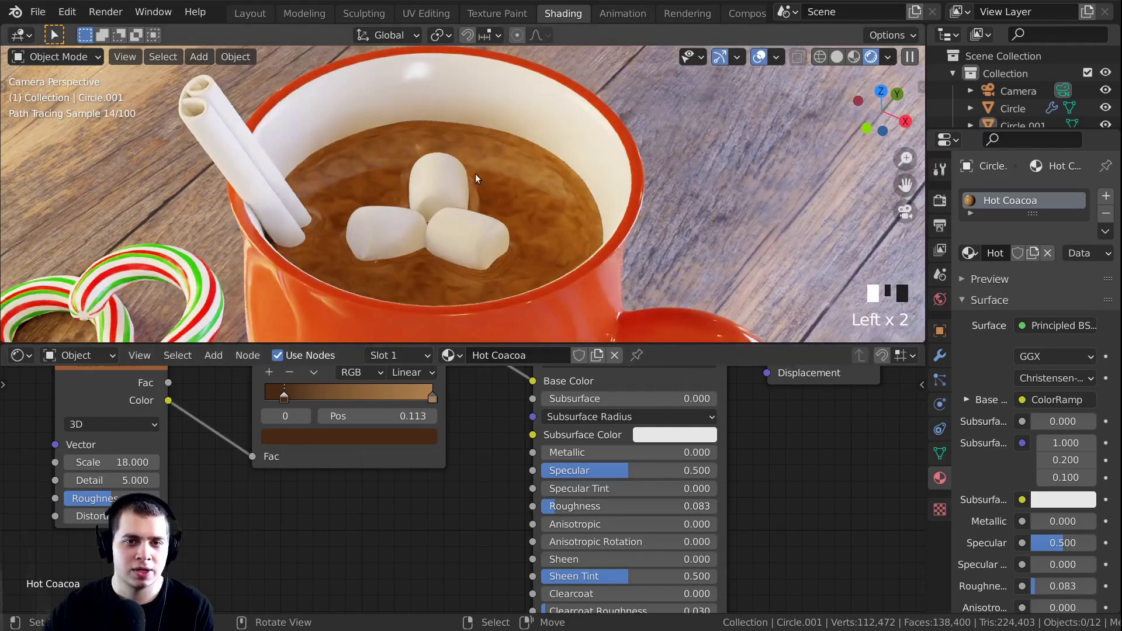
pyautogui.keyDown('shift'); pyautogui.moveTo(504, 202); pyautogui.dragTo(548, 208, button='middle'); pyautogui.keyUp('shift')
pyautogui.hotkey('ctrl', 's')
# Save the file and lighten the ColorRamp's dark stop to a medium brown with hue 0.071, saturation 0.688 and value 0.432
pyautogui.scroll(-3, 468, 432)
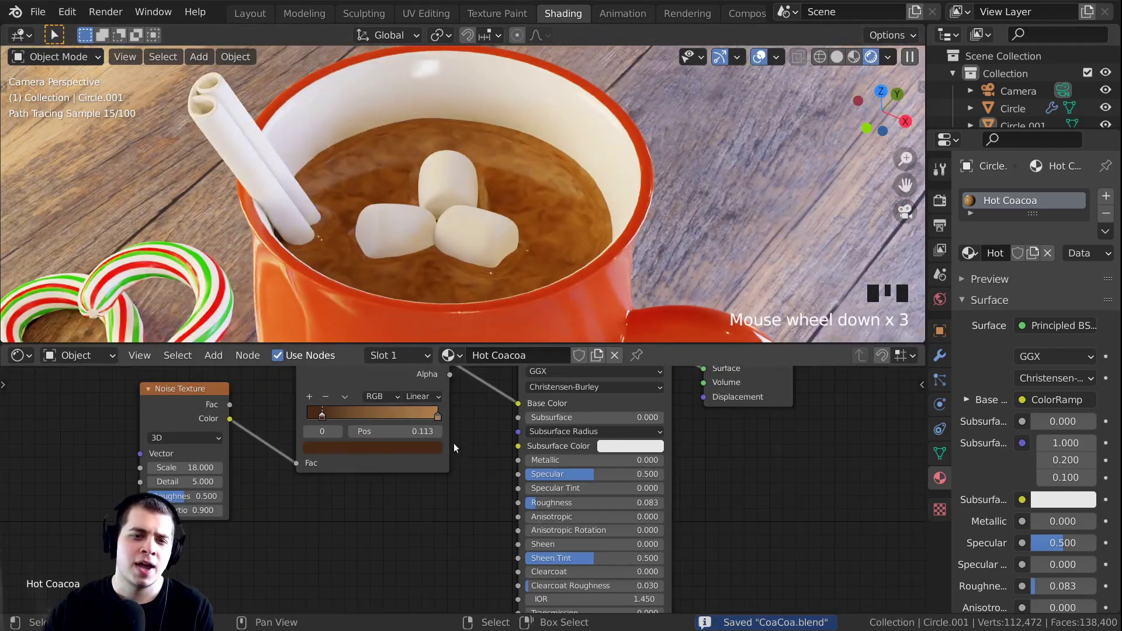
pyautogui.moveTo(457, 443); pyautogui.dragTo(445, 409, button='middle')
pyautogui.hotkey('ctrl', 's')
pyautogui.scroll(2, 421, 497)
pyautogui.click(306, 490)
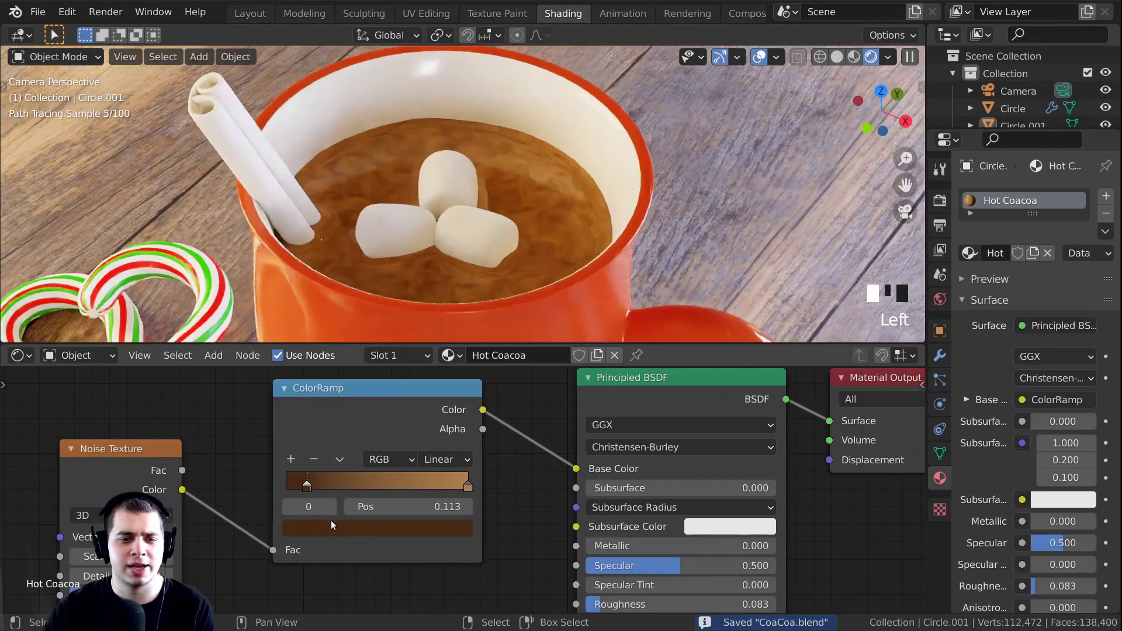
pyautogui.click(331, 524)
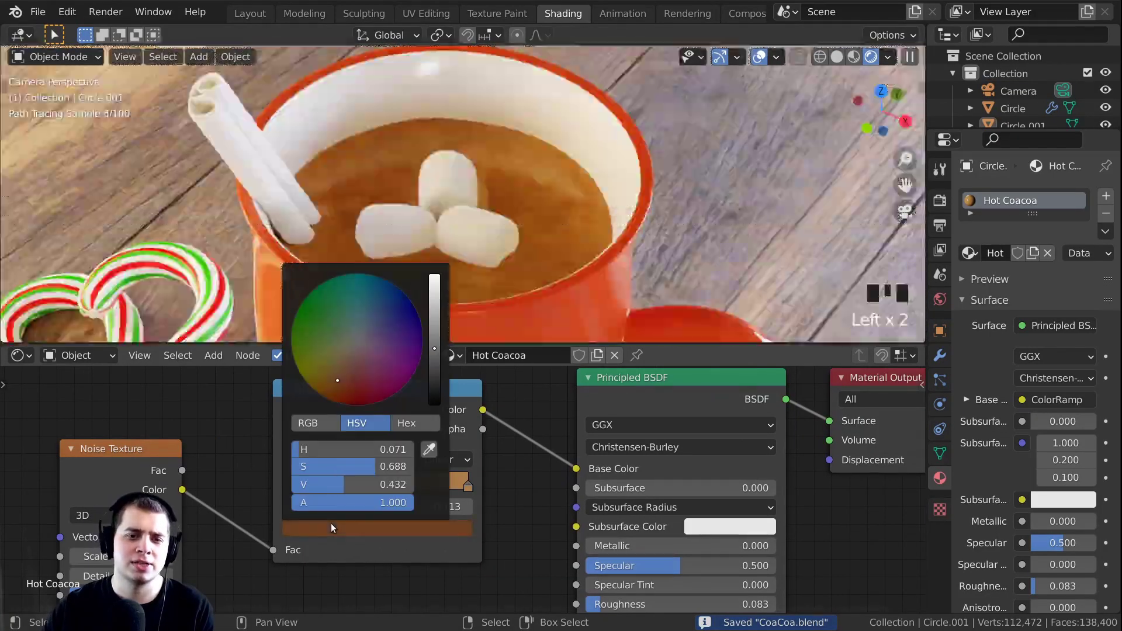
pyautogui.scroll(-1, 331, 524)
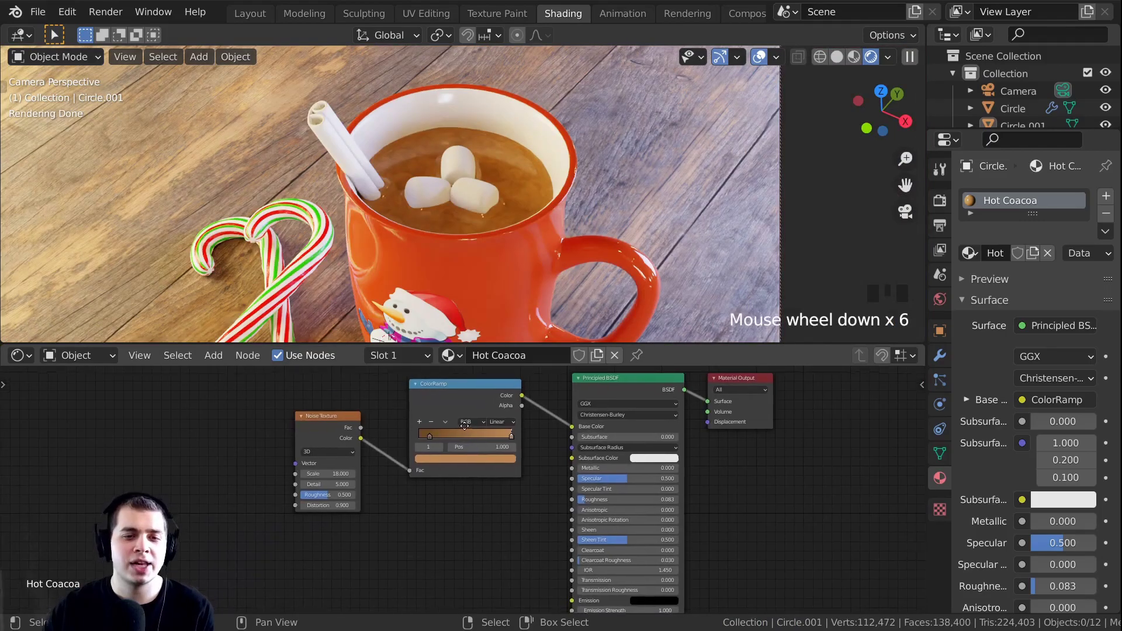
# Connect the ColorRamp's Color to the Principled BSDF's Normal and insert a Bump node on that link
pyautogui.moveTo(468, 410); pyautogui.dragTo(511, 395)
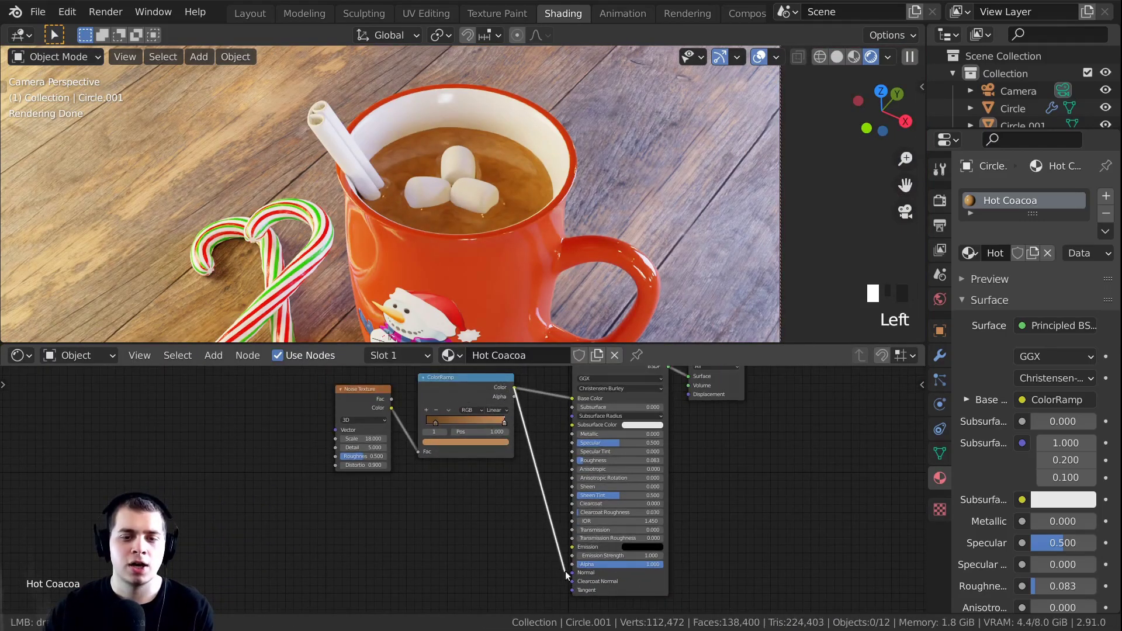
pyautogui.moveTo(573, 575); pyautogui.dragTo(574, 575)
pyautogui.hotkey('shift', 'a')
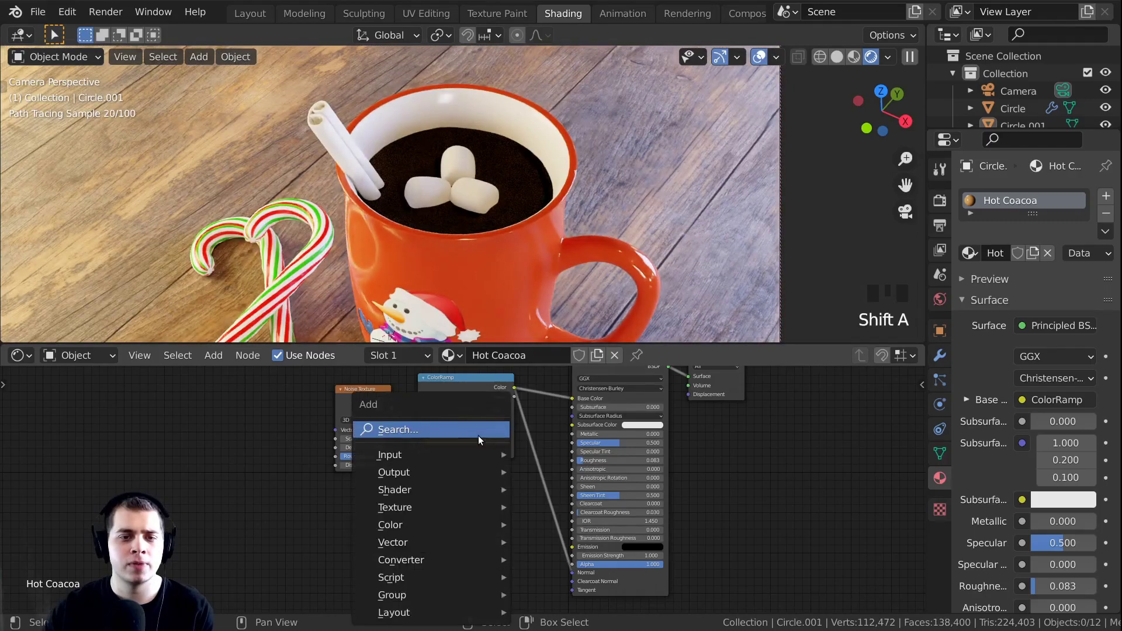
pyautogui.click(432, 431)
pyautogui.write('bum')
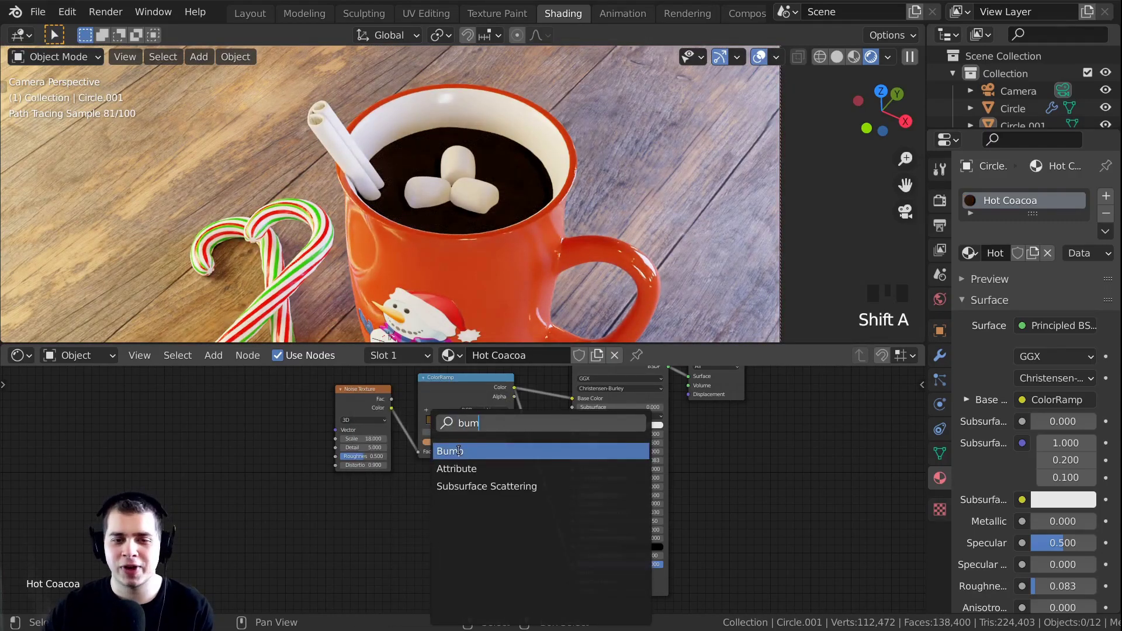
pyautogui.click(458, 450)
pyautogui.click(526, 491)
# Rewire the ColorRamp's Color from the Bump node's Normal input to its Height input and save the file
pyautogui.scroll(2, 453, 463)
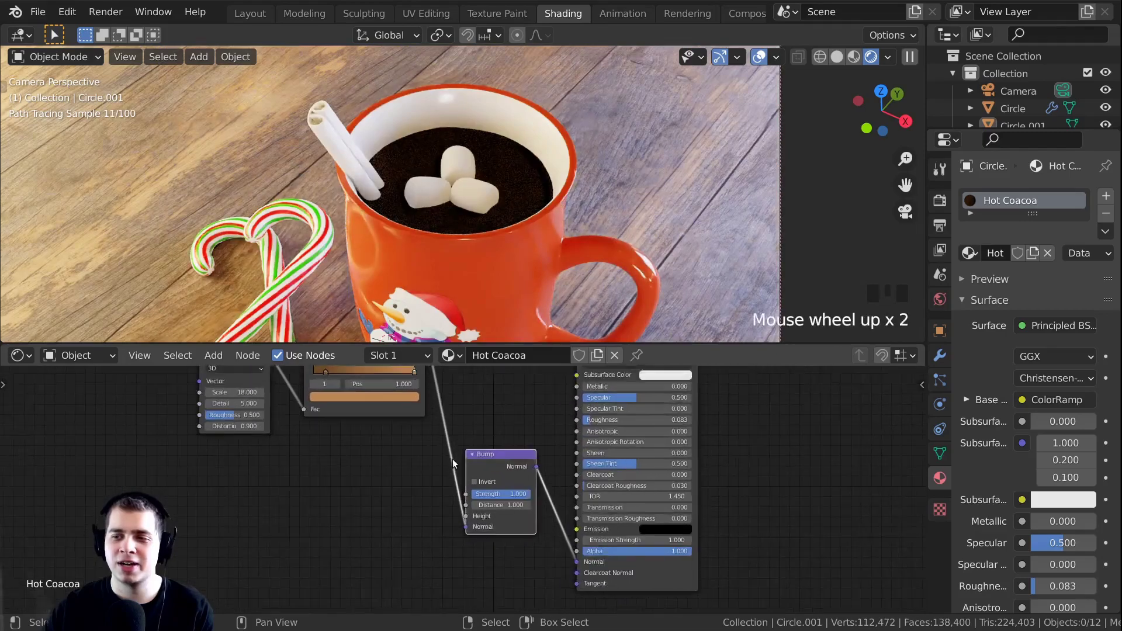
pyautogui.scroll(9, 453, 463)
pyautogui.moveTo(468, 543); pyautogui.dragTo(382, 490)
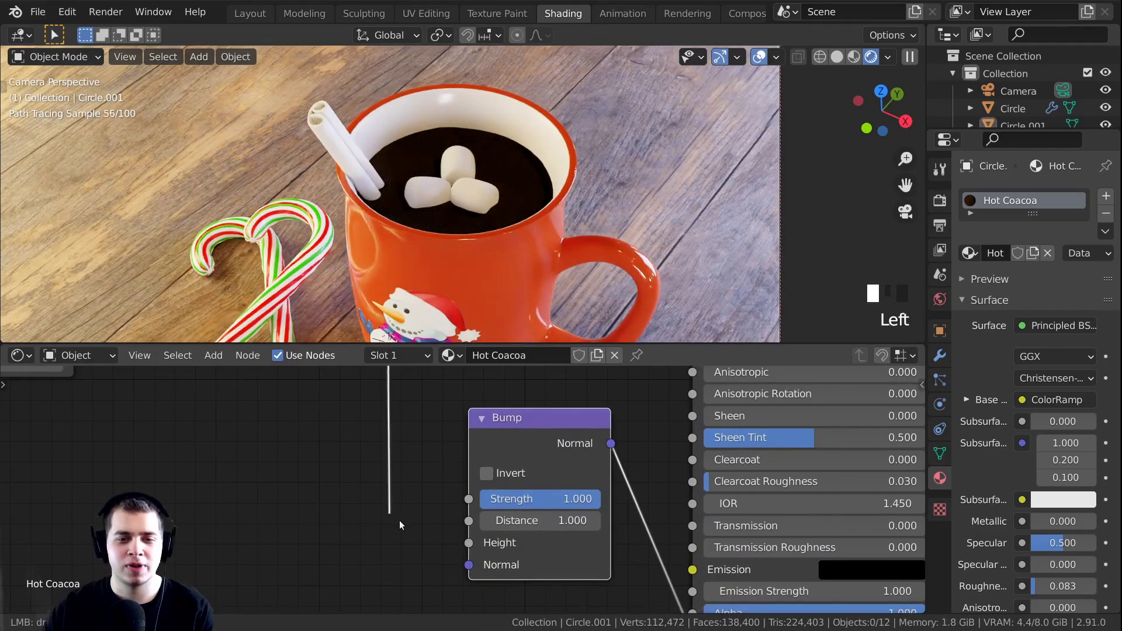
pyautogui.moveTo(466, 544); pyautogui.dragTo(469, 544)
pyautogui.scroll(-10, 422, 517)
pyautogui.moveTo(385, 436); pyautogui.dragTo(424, 487, button='middle')
pyautogui.moveTo(422, 409); pyautogui.dragTo(411, 409)
pyautogui.moveTo(508, 579); pyautogui.dragTo(518, 579)
pyautogui.scroll(3, 491, 175)
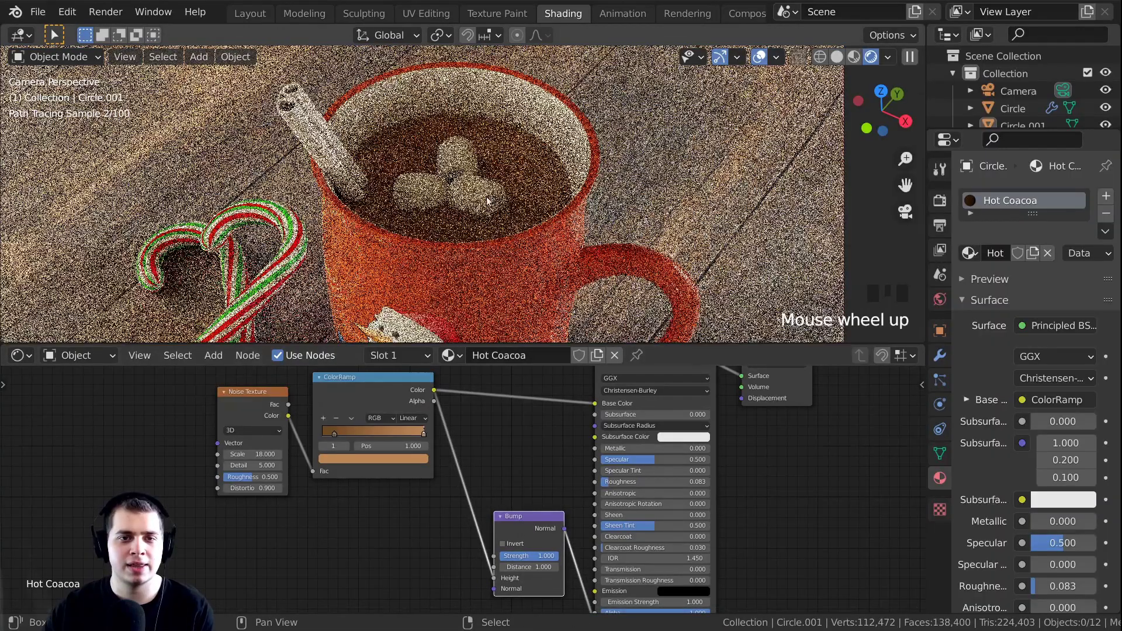
pyautogui.hotkey('ctrl', 's')
# Set the Bump's strength to 0.05 while previewing its output, and route the Principled BSDF back to the Material Output
pyautogui.scroll(3, 494, 173)
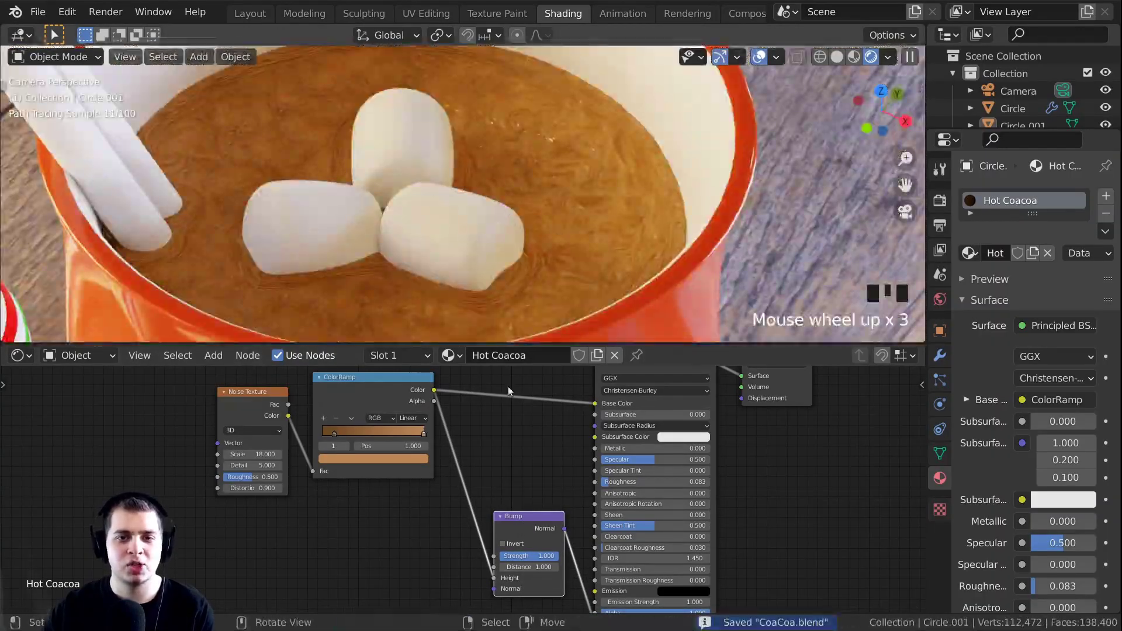
pyautogui.keyDown('ctrl'); pyautogui.keyDown('shift'); pyautogui.click(516, 522); pyautogui.keyUp('shift'); pyautogui.keyUp('ctrl')
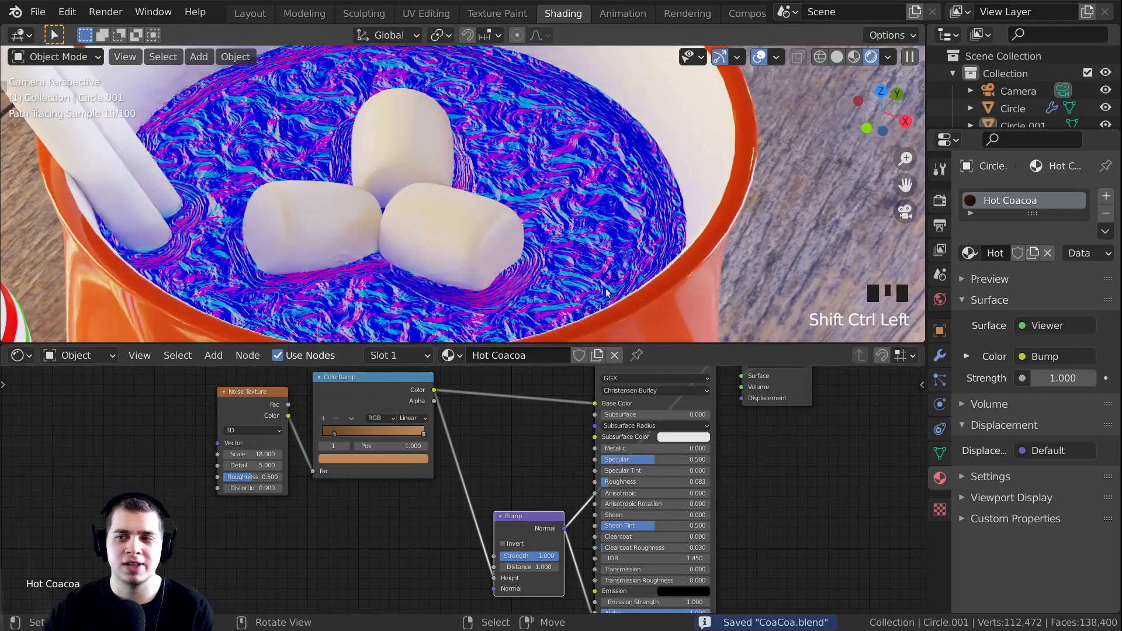
pyautogui.scroll(2, 497, 514)
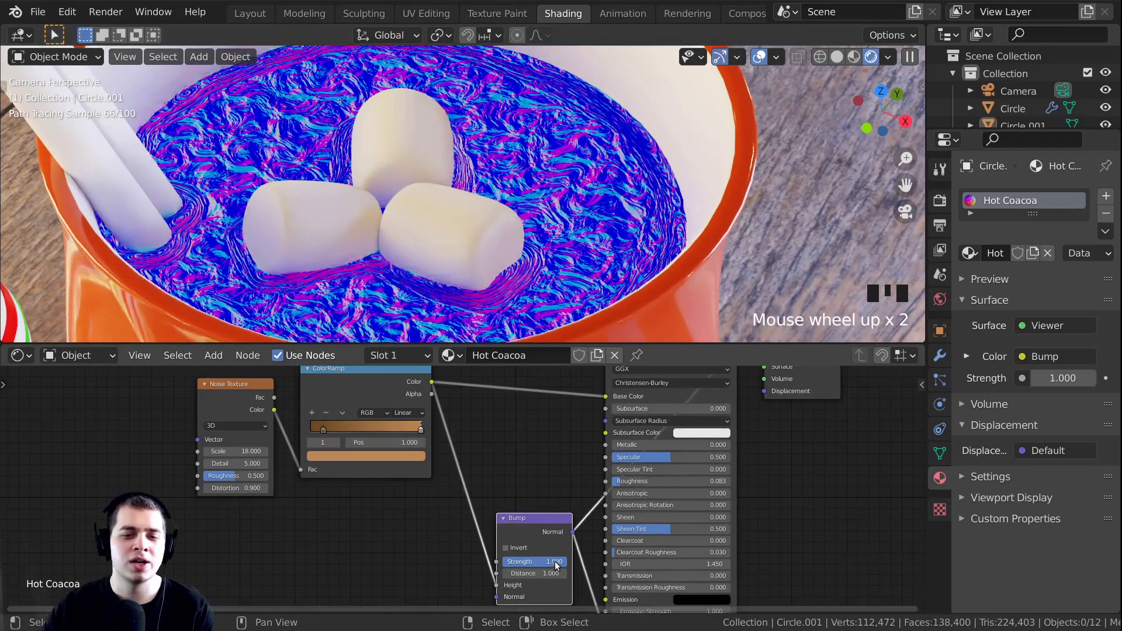
pyautogui.scroll(2, 495, 510)
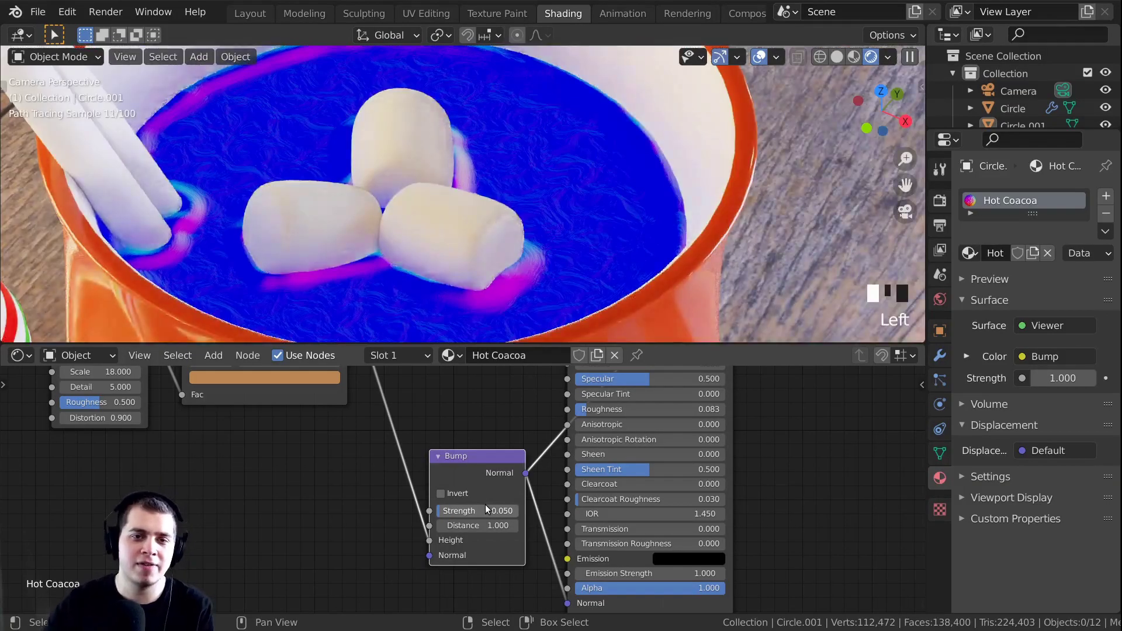
pyautogui.scroll(4, 525, 233)
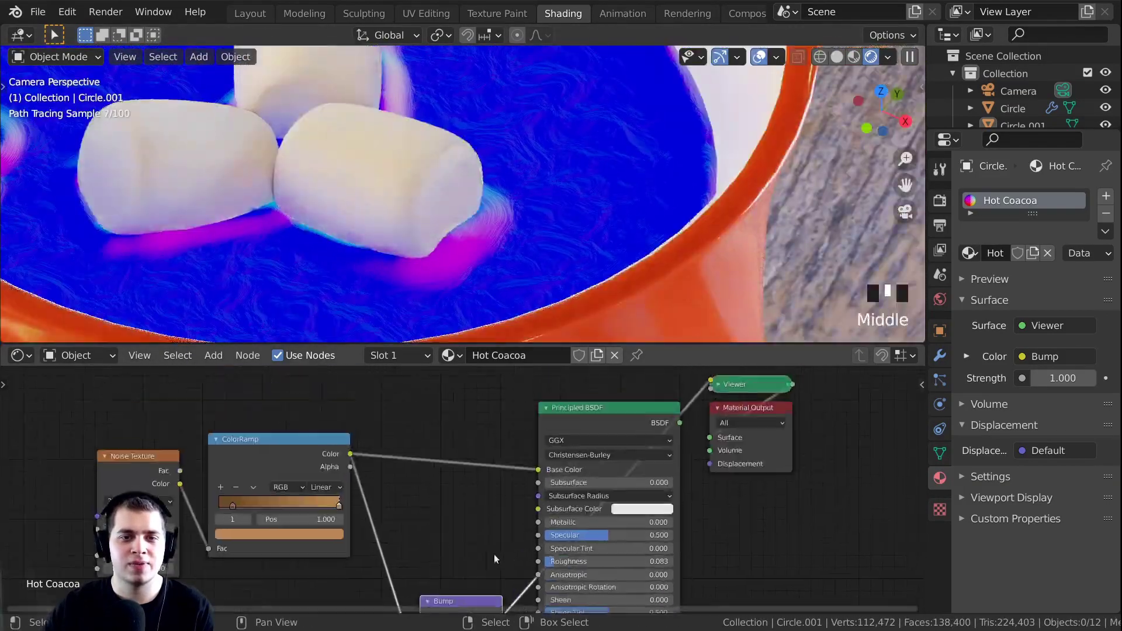
pyautogui.keyDown('ctrl'); pyautogui.keyDown('shift'); pyautogui.click(562, 417); pyautogui.keyUp('shift'); pyautogui.keyUp('ctrl')
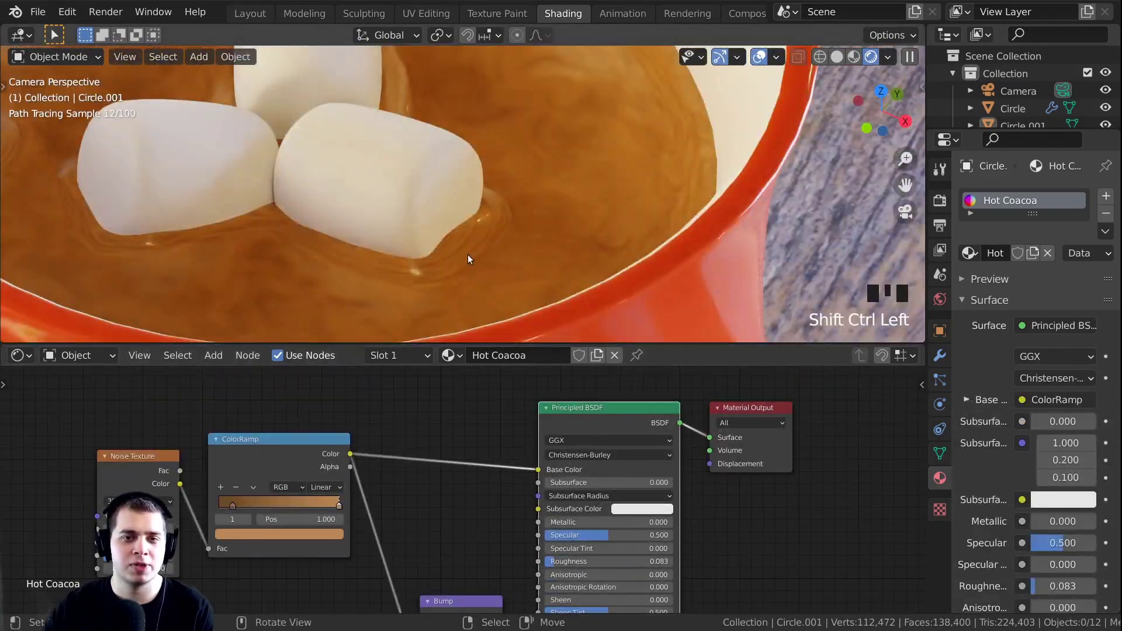
# Create a new material named Marshmellow on the front-right marshmallow and save the file
pyautogui.keyDown('shift'); pyautogui.moveTo(431, 248); pyautogui.dragTo(468, 208, button='middle'); pyautogui.keyUp('shift')
pyautogui.scroll(6, 415, 225)
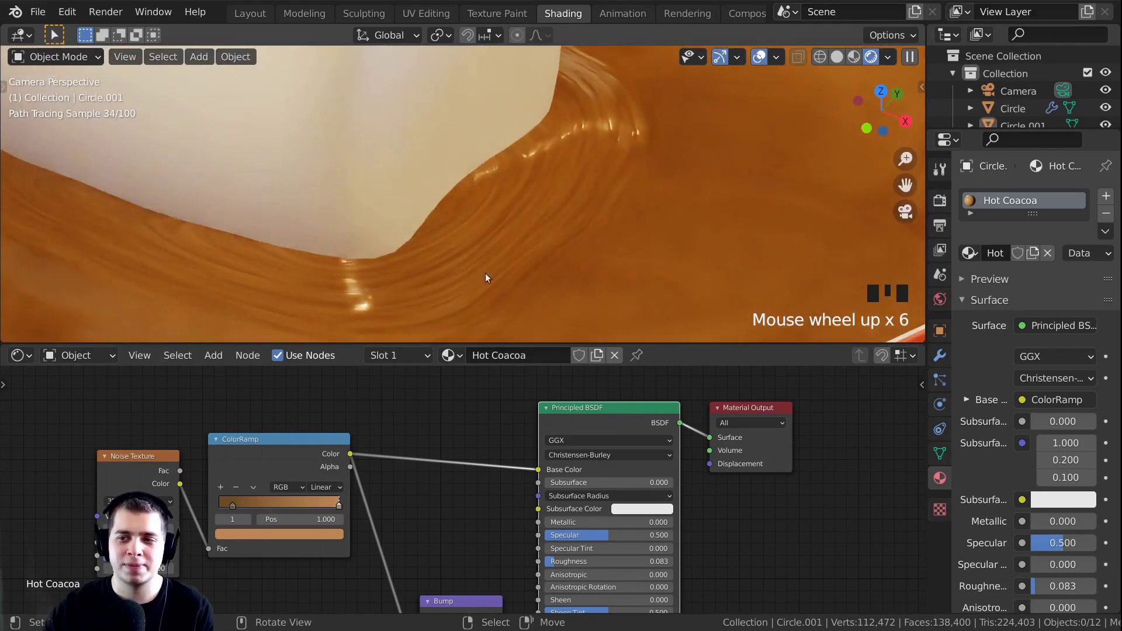
pyautogui.keyDown('shift'); pyautogui.moveTo(258, 290); pyautogui.dragTo(190, 233, button='middle'); pyautogui.keyUp('shift')
pyautogui.scroll(-2, 457, 266)
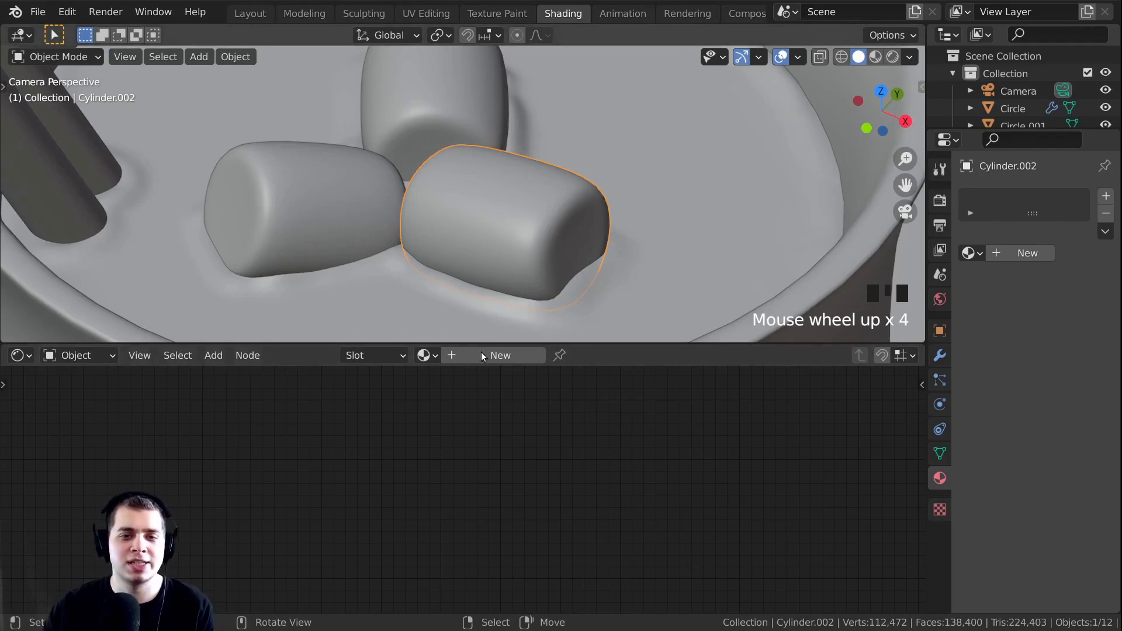
pyautogui.click(511, 349)
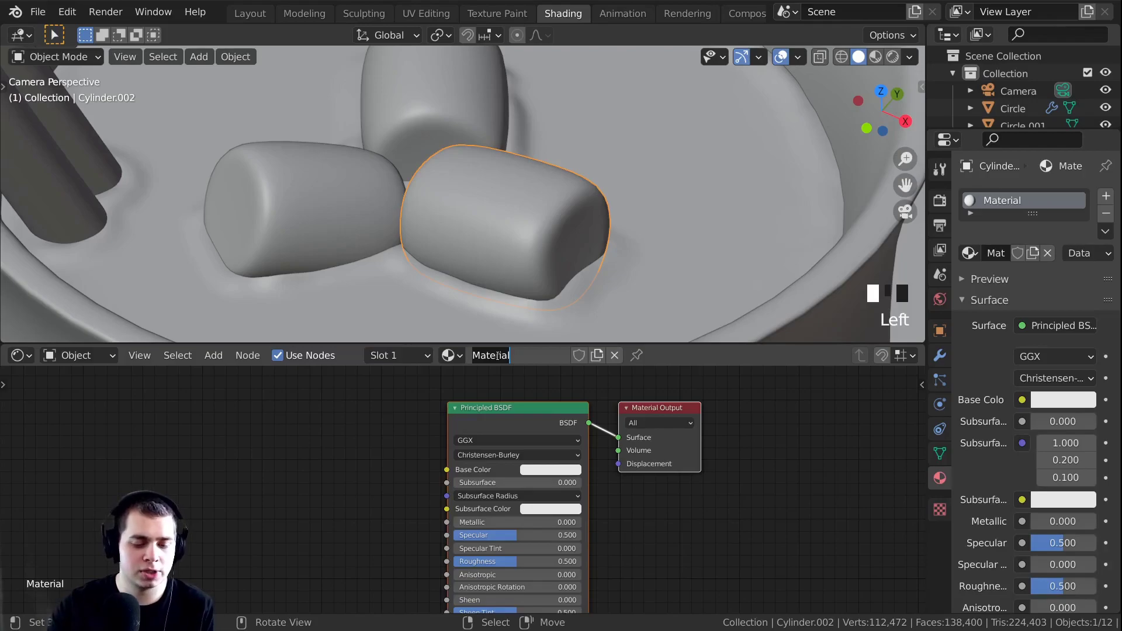
pyautogui.write('Marshmellow')
pyautogui.press('Return')
pyautogui.hotkey('ctrl', 's')
pyautogui.scroll(1, 522, 466)
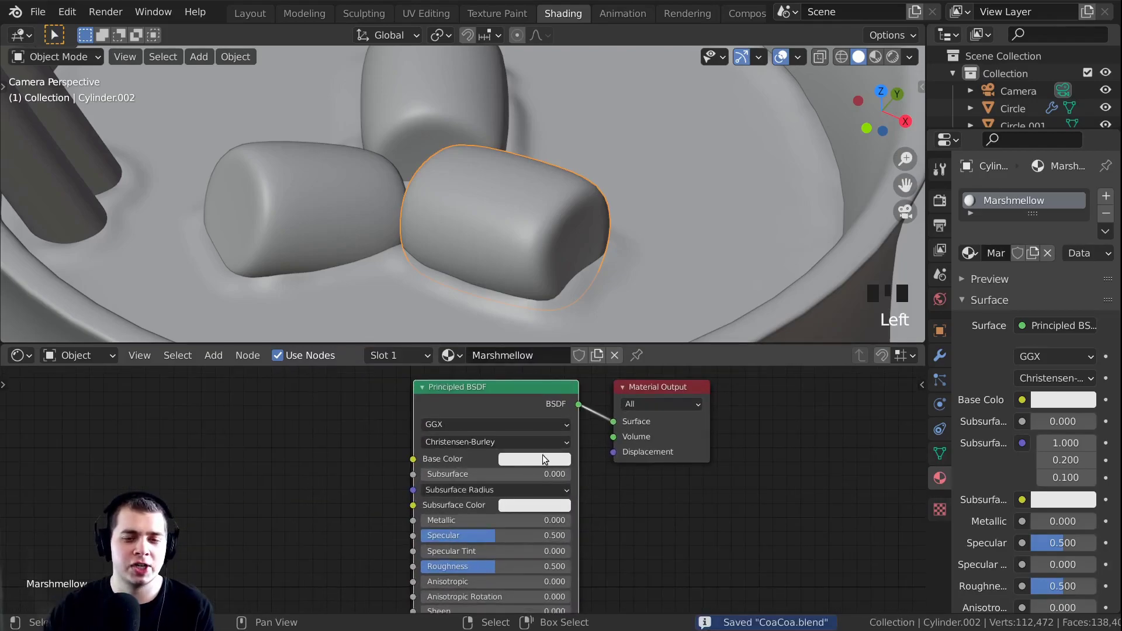
# Give the Marshmellow material's Base Color a pale warm cream tint and preview the scene in rendered shading
pyautogui.click(523, 461)
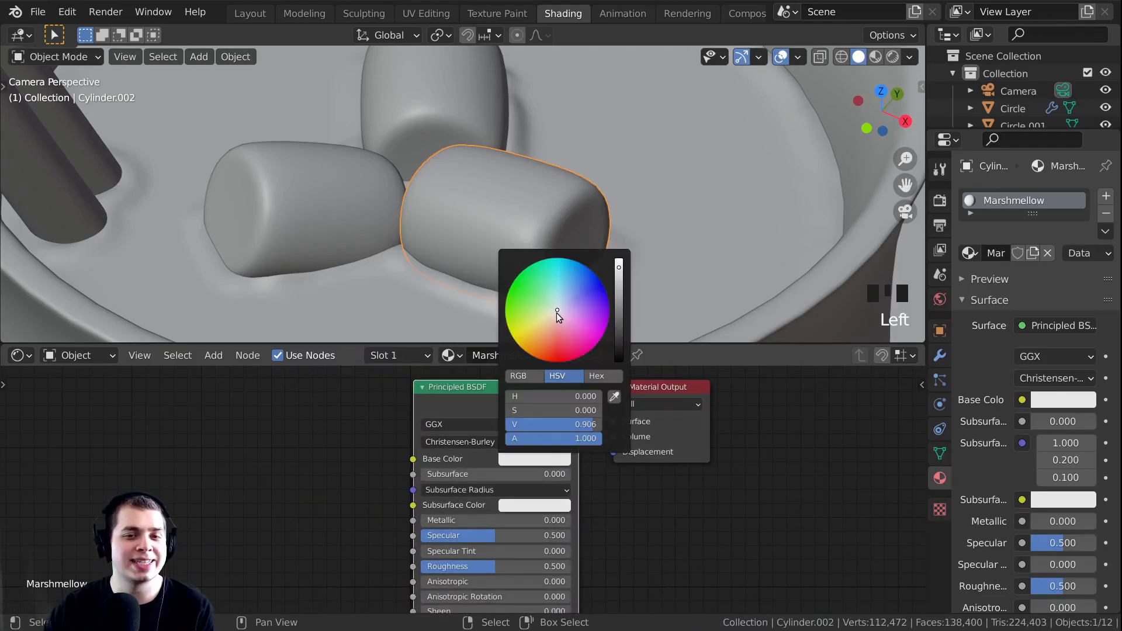
pyautogui.moveTo(554, 314); pyautogui.dragTo(553, 317)
pyautogui.press('z')
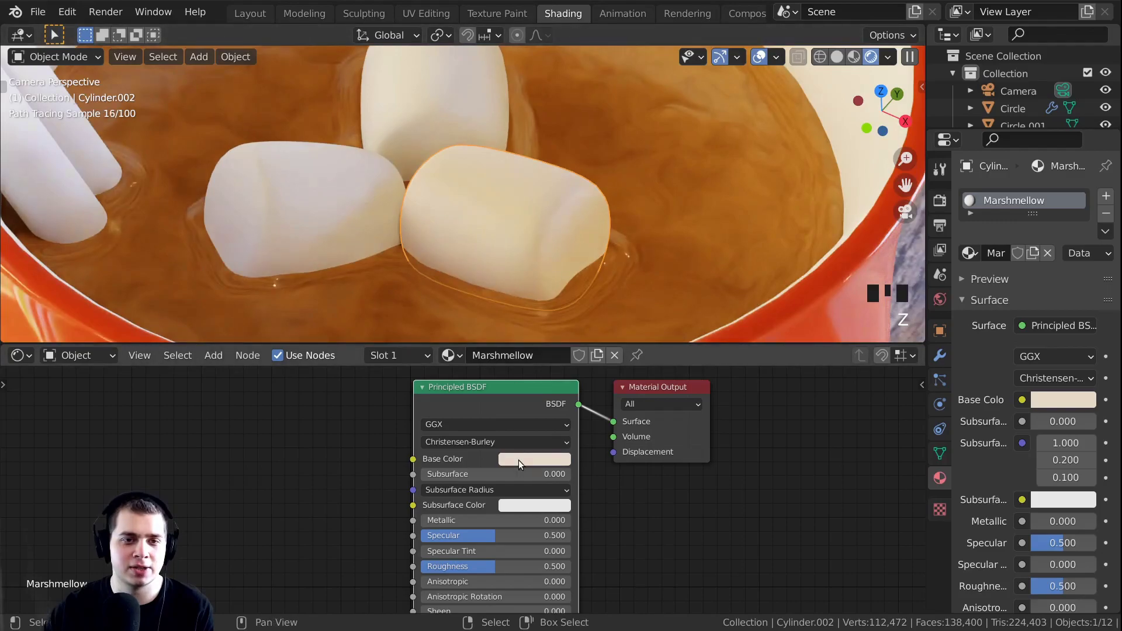
pyautogui.click(518, 461)
# Set Subsurface to 0.1, make the Subsurface Color light orange with hue 0.094, saturation 0.524 and value 0.906, and save the file
pyautogui.moveTo(503, 517); pyautogui.dragTo(496, 504, button='middle')
pyautogui.scroll(2, 497, 515)
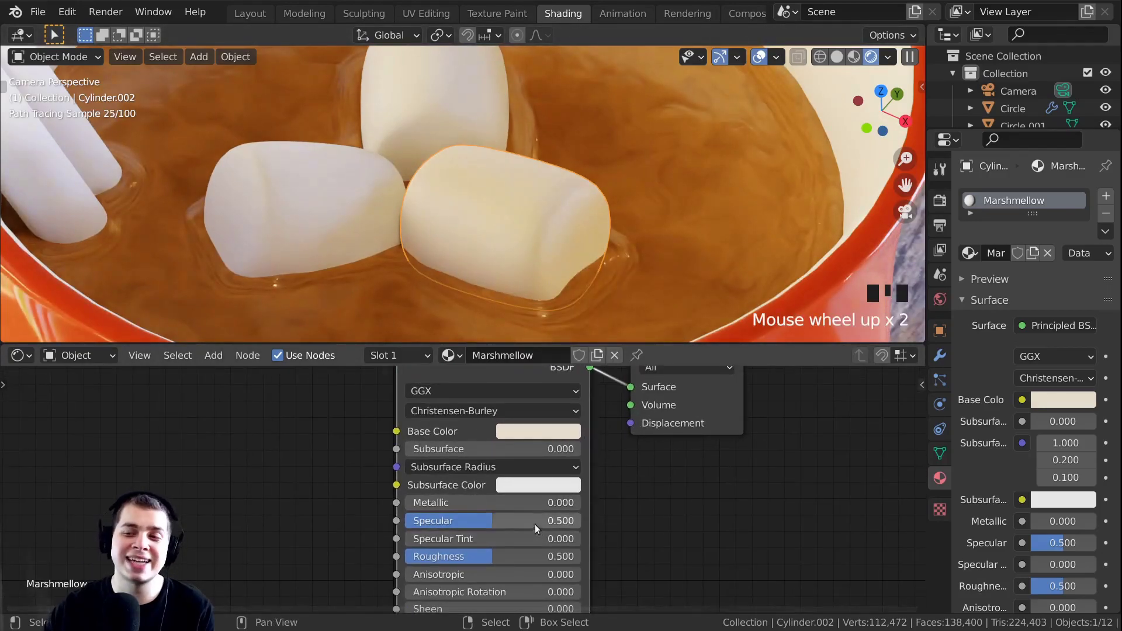
pyautogui.click(462, 448)
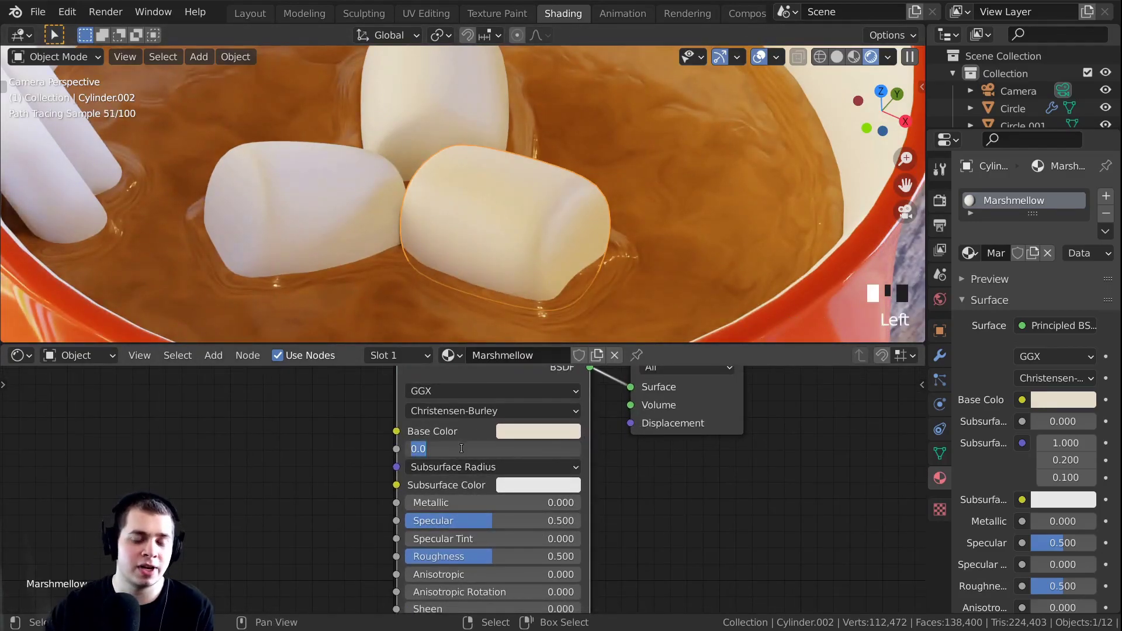
pyautogui.click(461, 448)
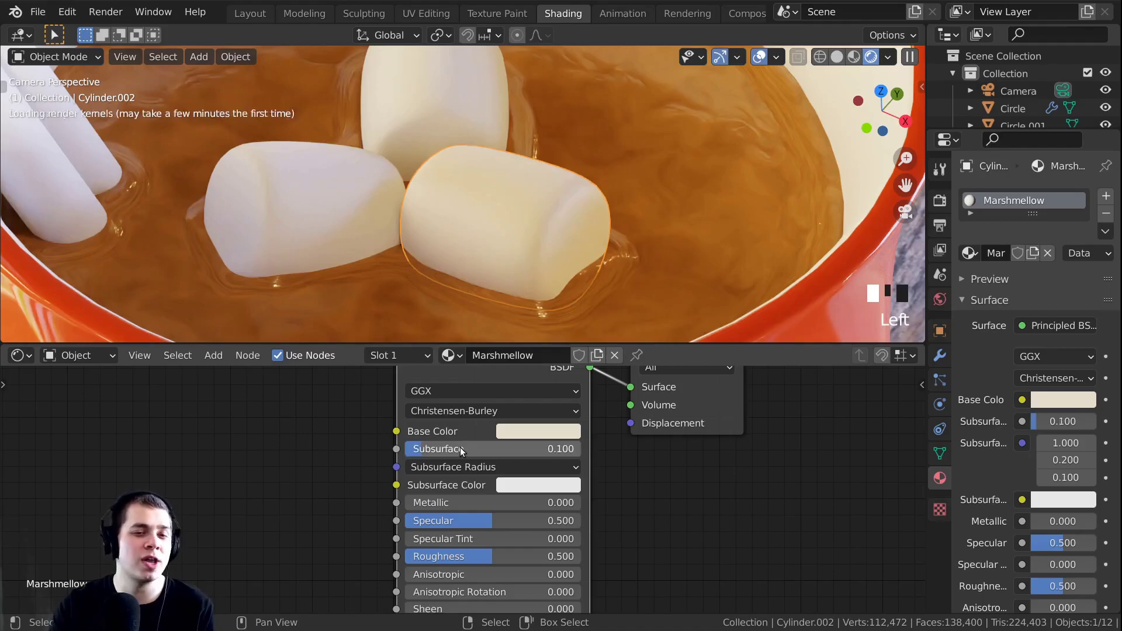
pyautogui.click(562, 486)
pyautogui.click(556, 332)
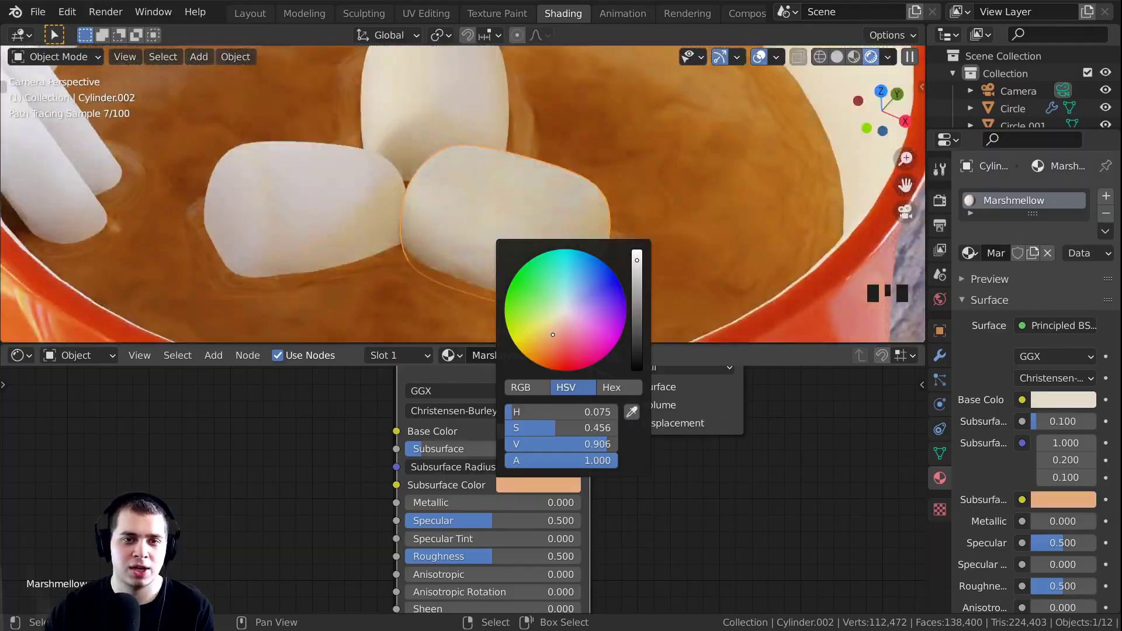
pyautogui.moveTo(558, 332); pyautogui.dragTo(548, 336)
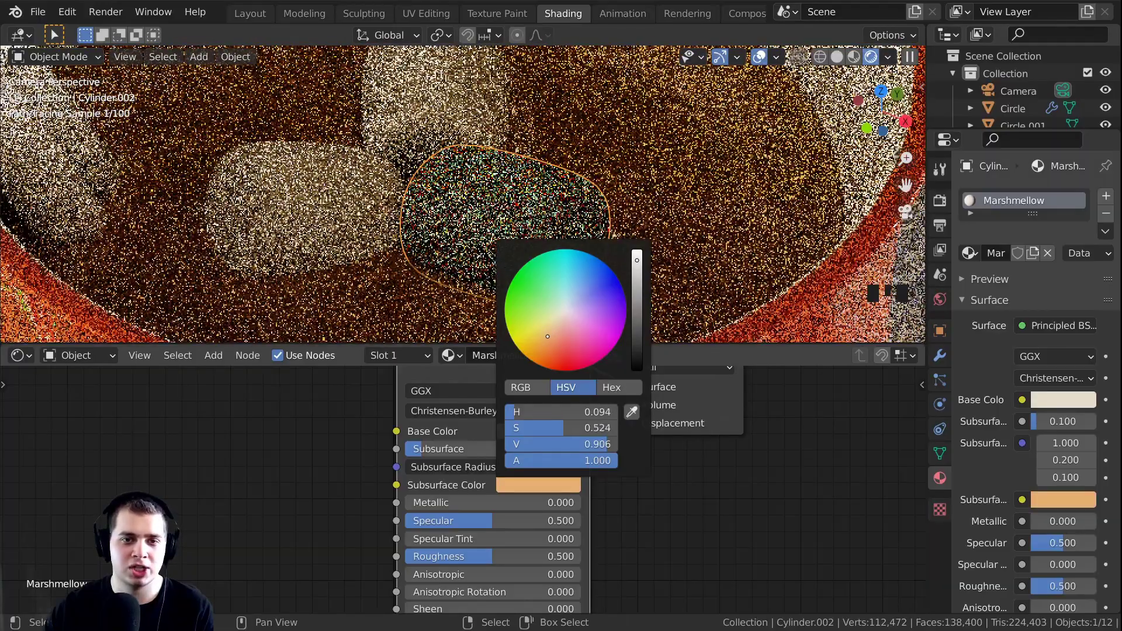
pyautogui.hotkey('ctrl', 's')
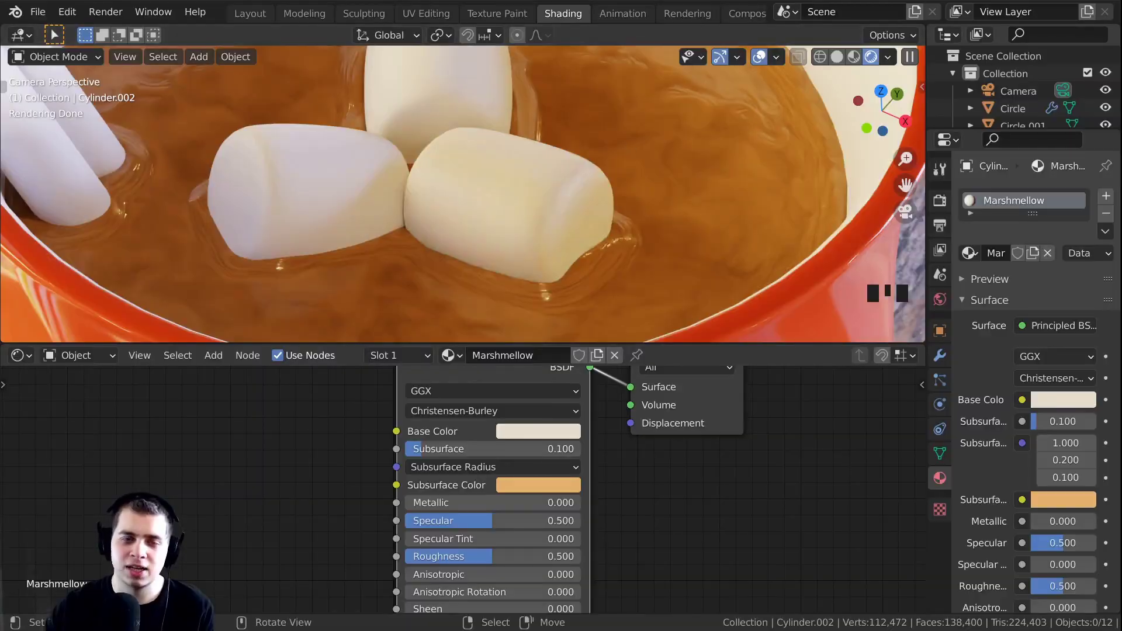
pyautogui.keyDown('shift'); pyautogui.moveTo(581, 208); pyautogui.dragTo(524, 263, button='middle'); pyautogui.keyUp('shift')
pyautogui.hotkey('ctrl', 's')
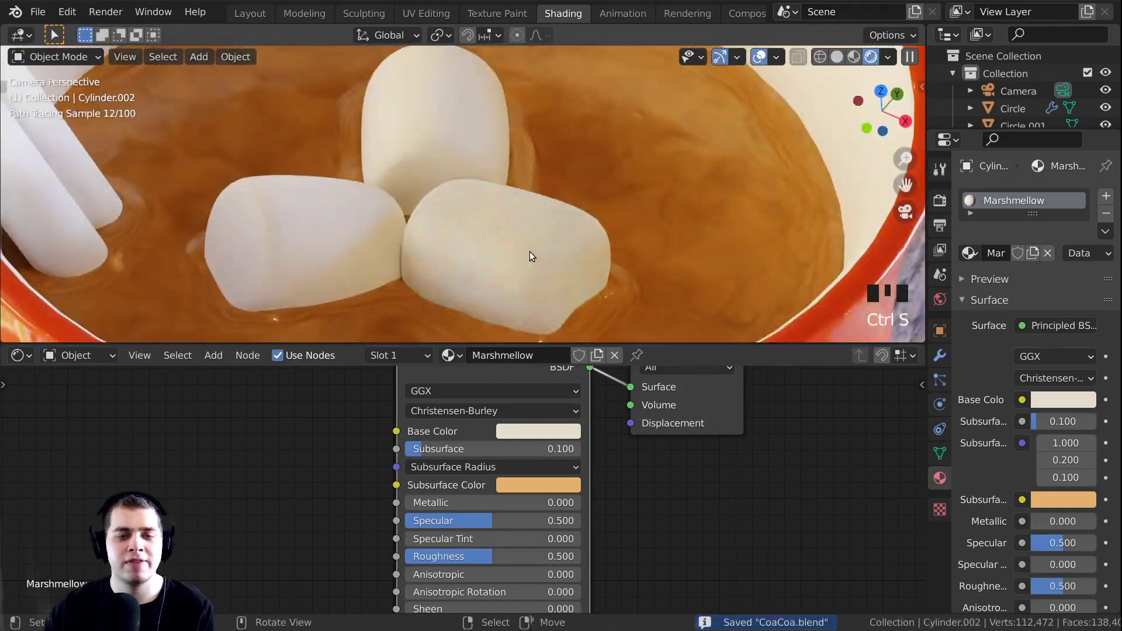
# Add a Noise Texture node to the Marshmellow material beside the Principled BSDF
pyautogui.scroll(-5, 535, 252)
pyautogui.scroll(2, 542, 224)
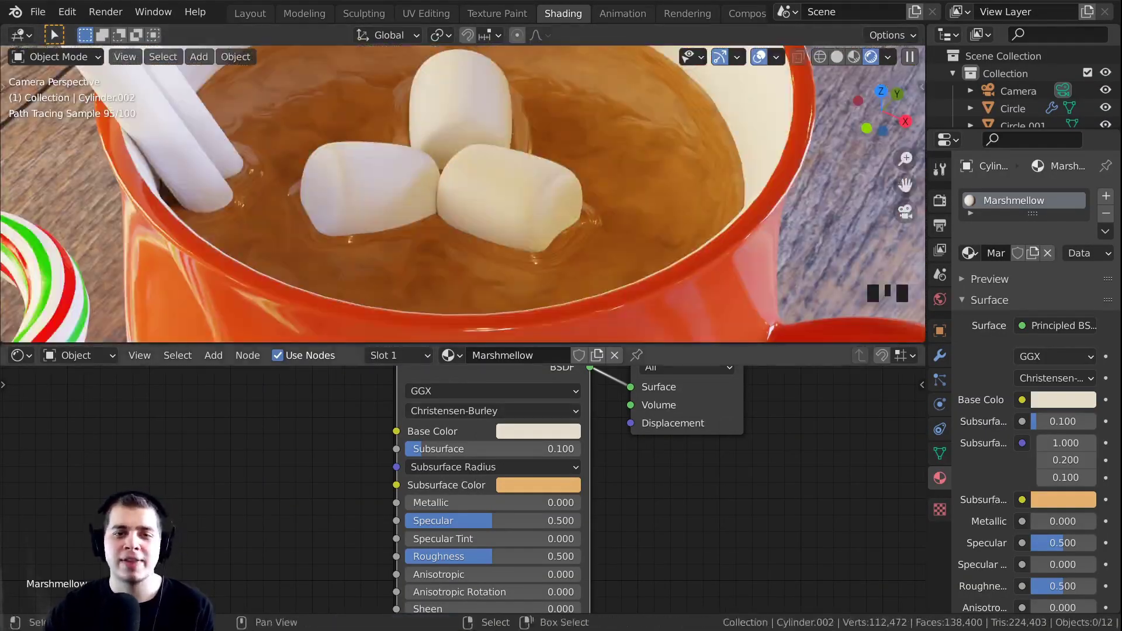
pyautogui.keyDown('shift'); pyautogui.moveTo(490, 240); pyautogui.dragTo(500, 246, button='middle'); pyautogui.keyUp('shift')
pyautogui.scroll(-3, 356, 574)
pyautogui.moveTo(356, 574); pyautogui.dragTo(422, 502, button='middle')
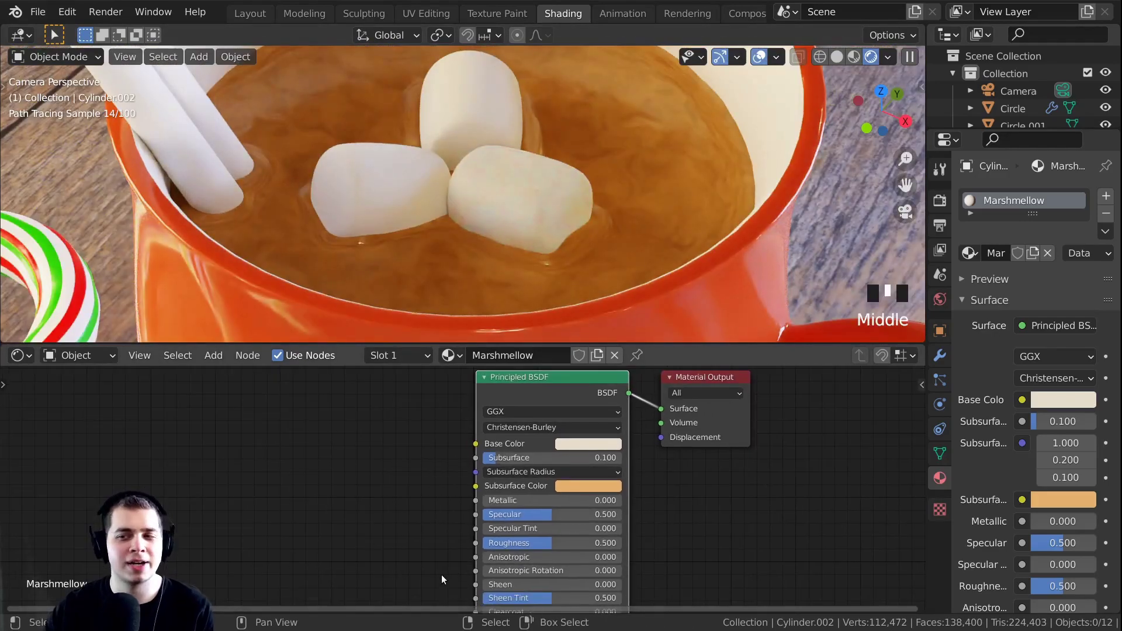
pyautogui.scroll(-1, 452, 475)
pyautogui.scroll(1, 444, 461)
pyautogui.scroll(2, 444, 461)
pyautogui.hotkey('shift', 'a')
pyautogui.click(336, 421)
pyautogui.write('noi')
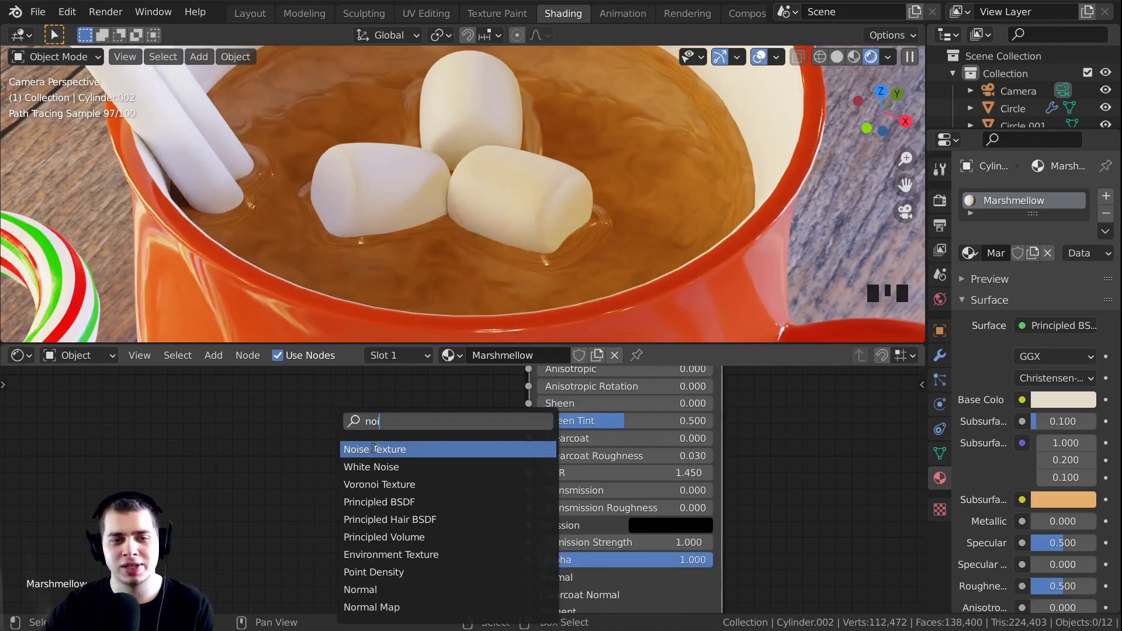
pyautogui.click(373, 449)
pyautogui.click(345, 447)
# Add Mapping and Texture Coordinate nodes ahead of the Noise Texture, feeding it Object coordinates
pyautogui.scroll(-3, 345, 447)
pyautogui.moveTo(345, 447); pyautogui.dragTo(372, 442, button='middle')
pyautogui.click(372, 442)
pyautogui.hotkey('ctrl', 't')
pyautogui.moveTo(261, 496); pyautogui.dragTo(433, 485, button='middle')
pyautogui.click(445, 450)
pyautogui.moveTo(224, 473); pyautogui.dragTo(293, 451)
pyautogui.moveTo(501, 450); pyautogui.dragTo(470, 487, button='middle')
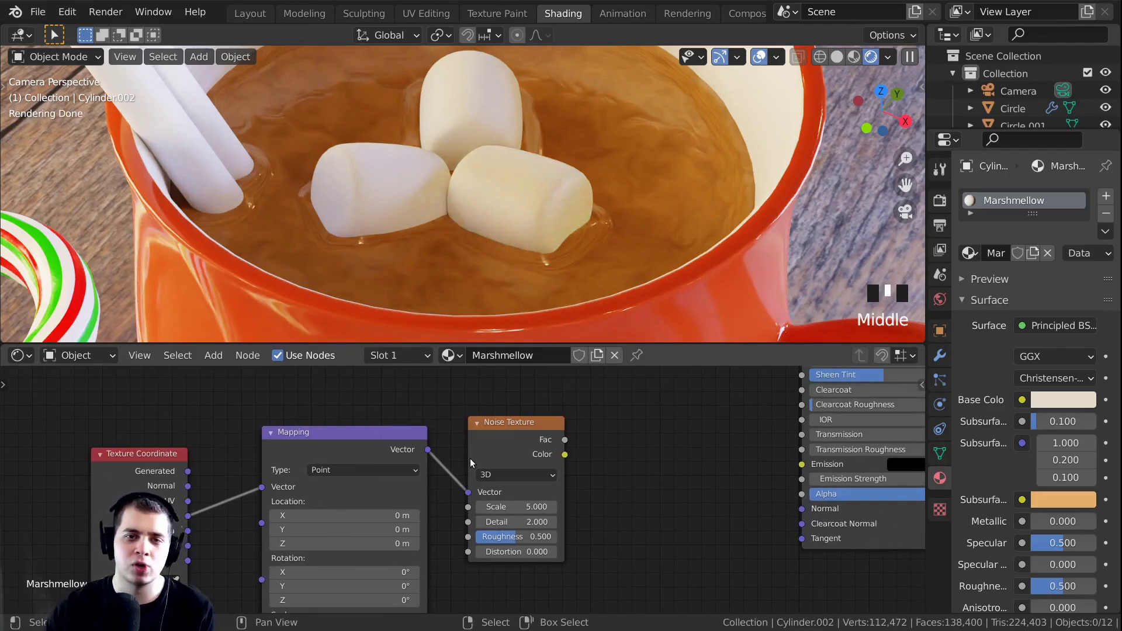
# Preview the Noise Texture's Fac output on the front-right marshmallow and examine the pattern up close
pyautogui.moveTo(470, 458); pyautogui.dragTo(469, 468, button='middle')
pyautogui.keyDown('ctrl'); pyautogui.keyDown('shift'); pyautogui.click(520, 468); pyautogui.keyUp('shift'); pyautogui.keyUp('ctrl')
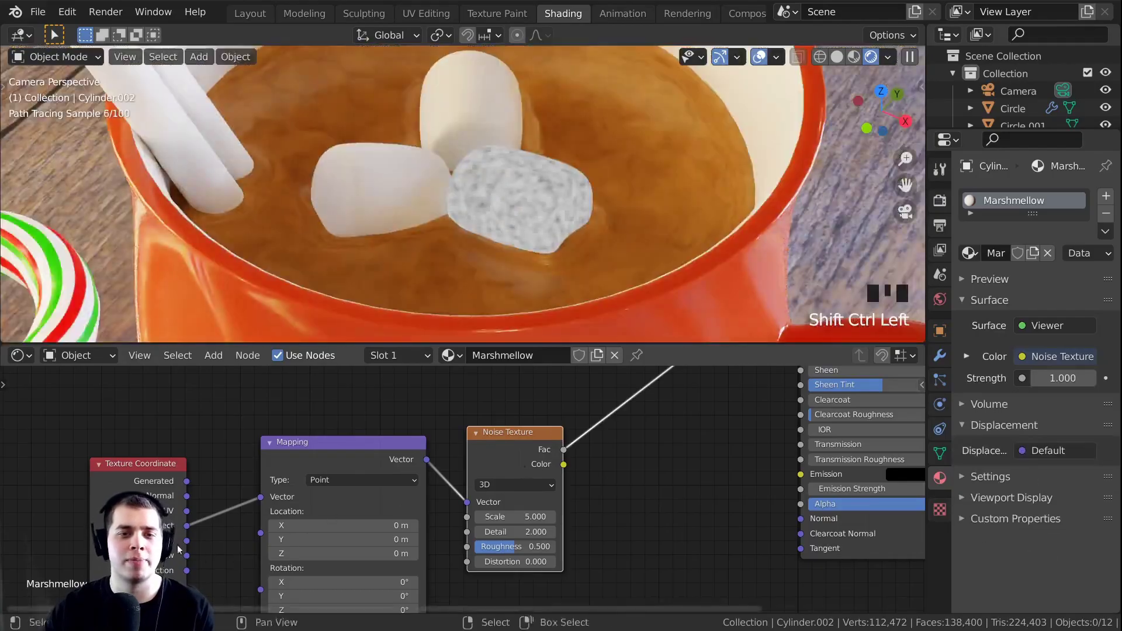
pyautogui.keyDown('ctrl'); pyautogui.keyDown('shift'); pyautogui.click(550, 444); pyautogui.keyUp('shift'); pyautogui.keyUp('ctrl')
pyautogui.moveTo(553, 443); pyautogui.dragTo(452, 469, button='middle')
pyautogui.keyDown('ctrl'); pyautogui.keyDown('shift'); pyautogui.click(485, 458); pyautogui.keyUp('shift'); pyautogui.keyUp('ctrl')
pyautogui.scroll(-4, 469, 455)
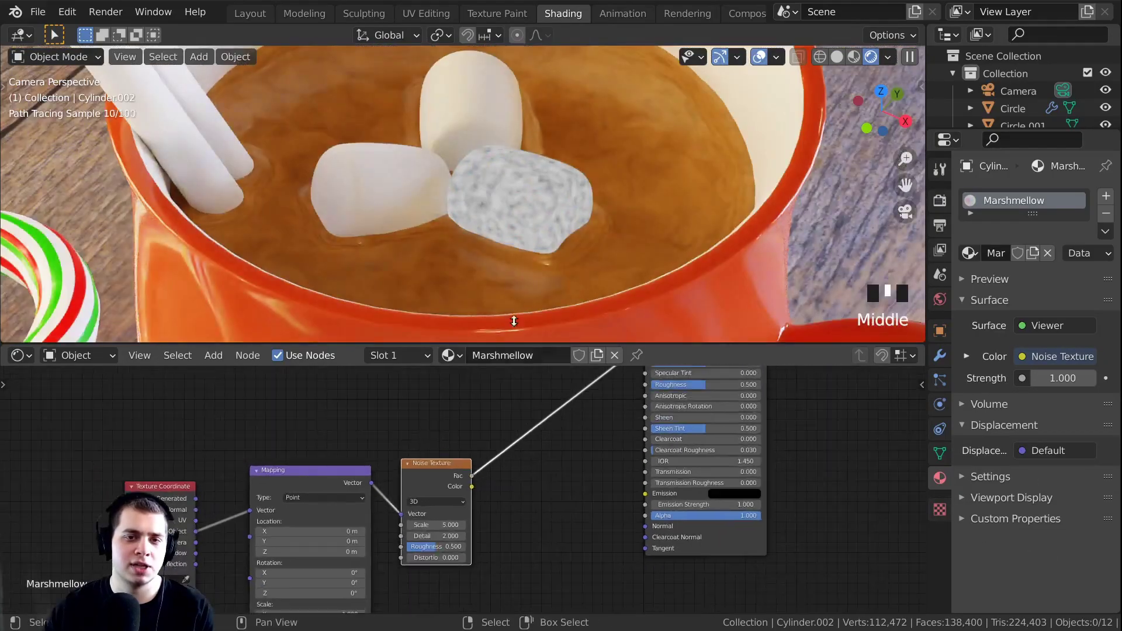
pyautogui.scroll(3, 599, 153)
pyautogui.keyDown('shift'); pyautogui.moveTo(598, 153); pyautogui.dragTo(561, 193, button='middle'); pyautogui.keyUp('shift')
pyautogui.scroll(4, 405, 484)
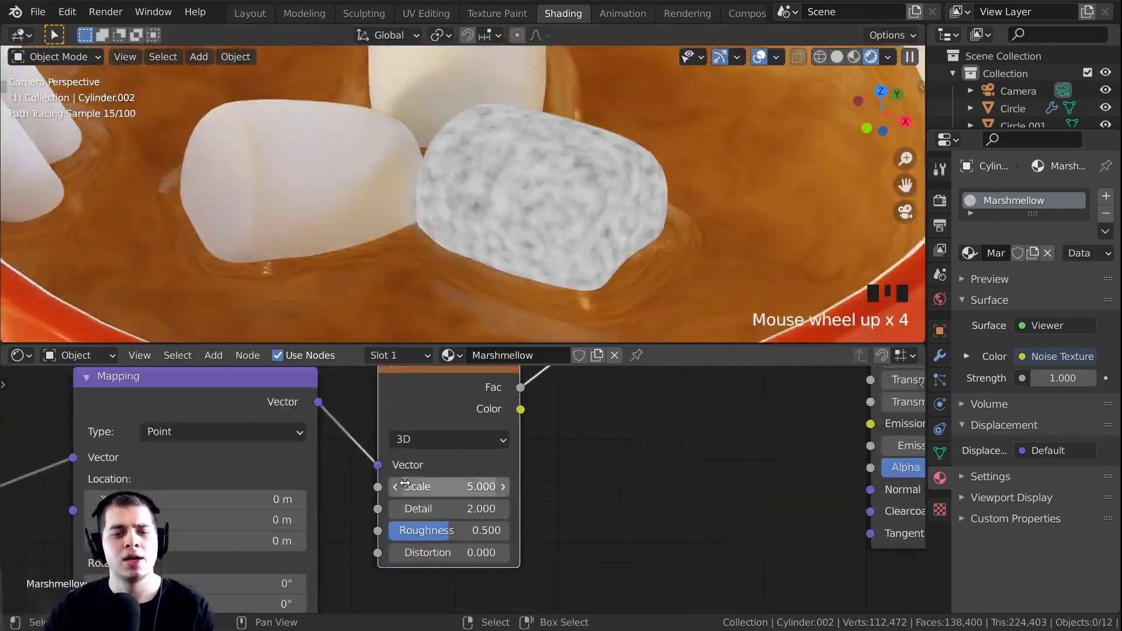
# Set the Noise Texture's scale to 10, detail to 16 and distortion to 0.1
pyautogui.moveTo(459, 493); pyautogui.dragTo(525, 493)
pyautogui.click(463, 487)
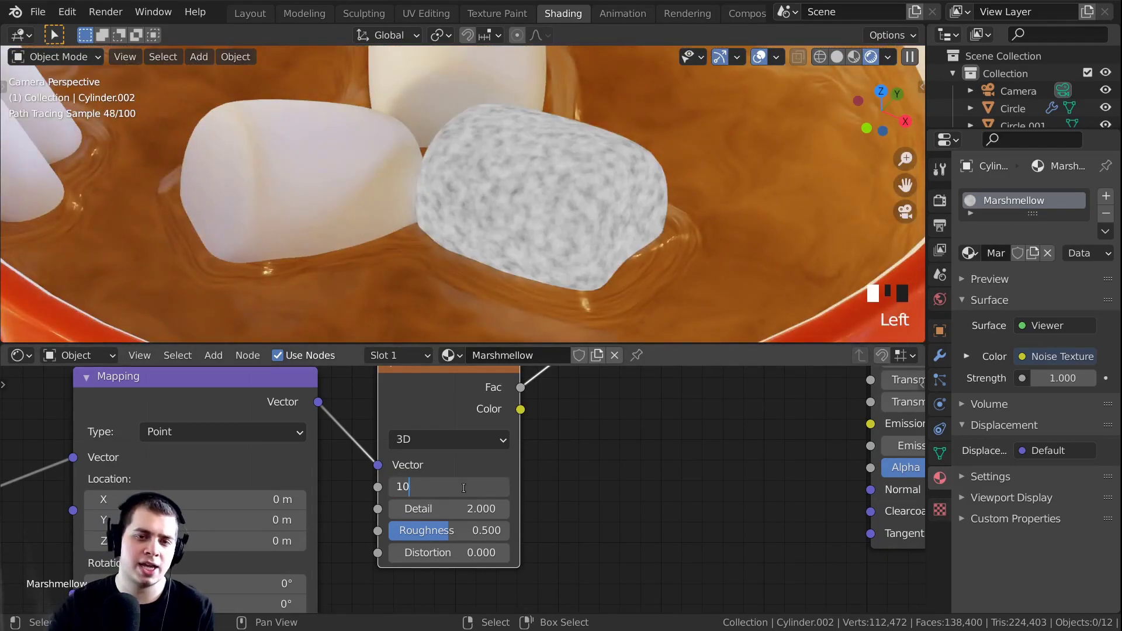
pyautogui.write('10')
pyautogui.press('Return')
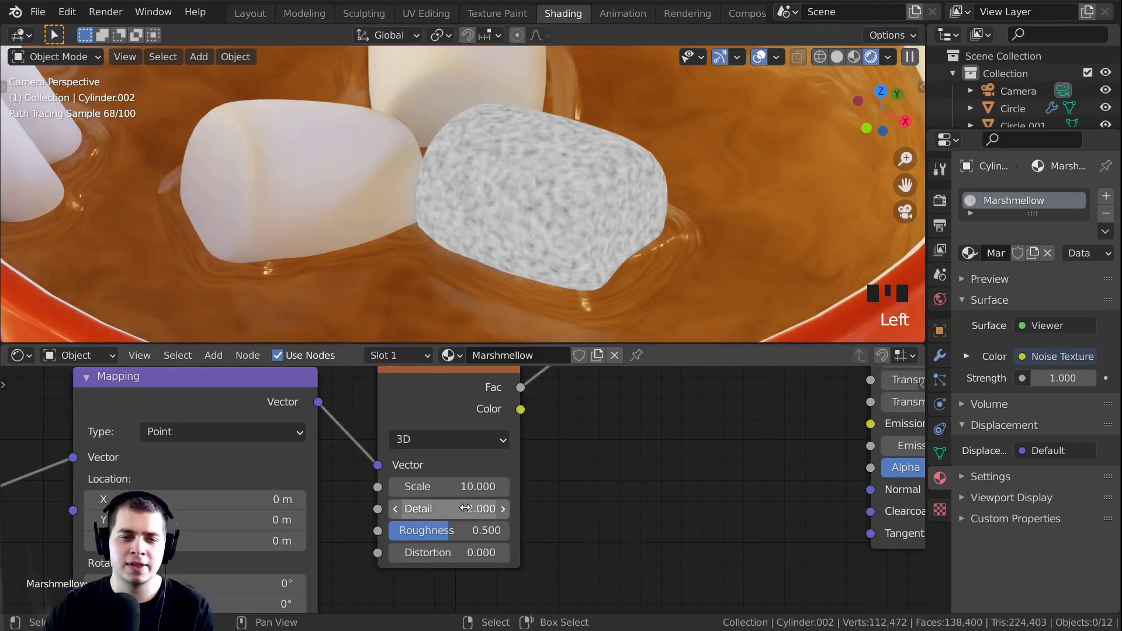
pyautogui.moveTo(432, 507); pyautogui.dragTo(462, 509)
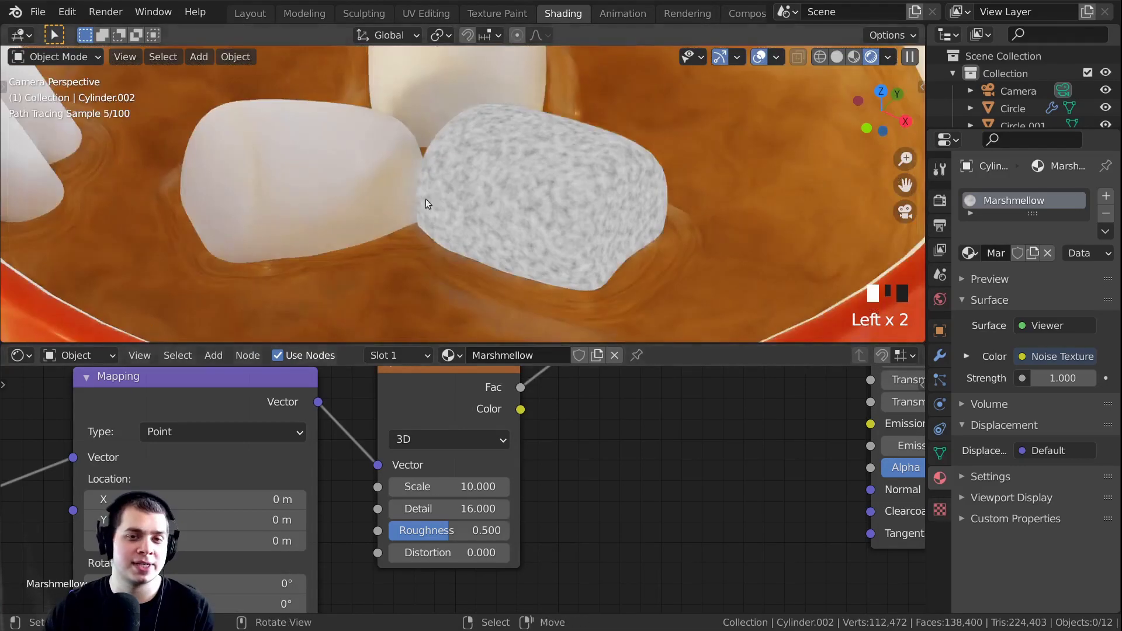
pyautogui.scroll(2, 464, 145)
pyautogui.moveTo(461, 509); pyautogui.dragTo(454, 473, button='middle')
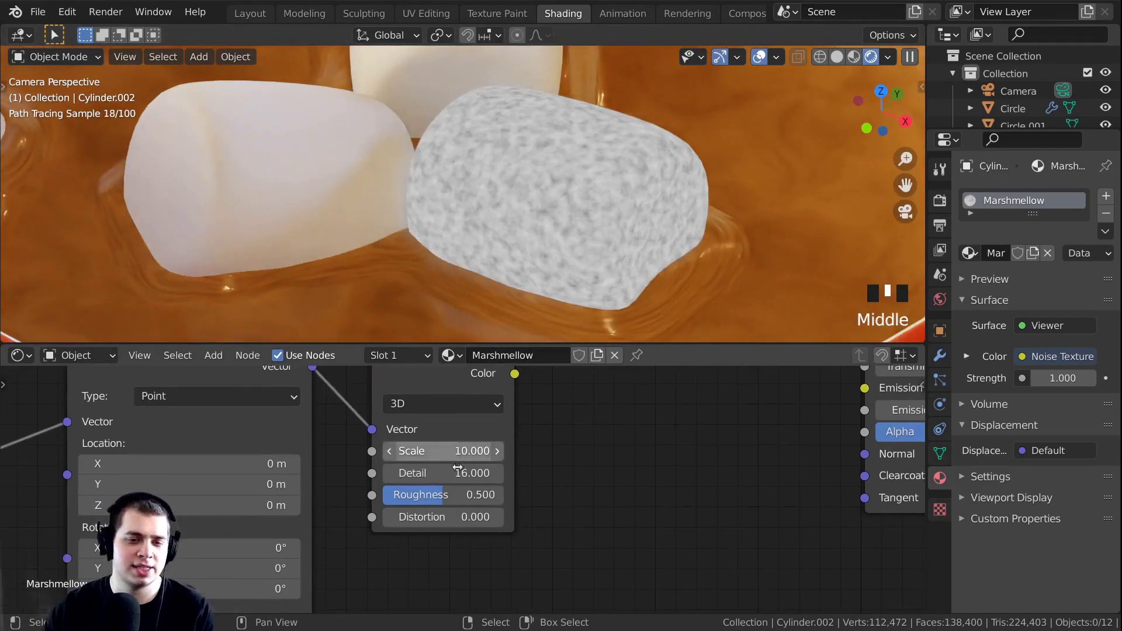
pyautogui.click(462, 517)
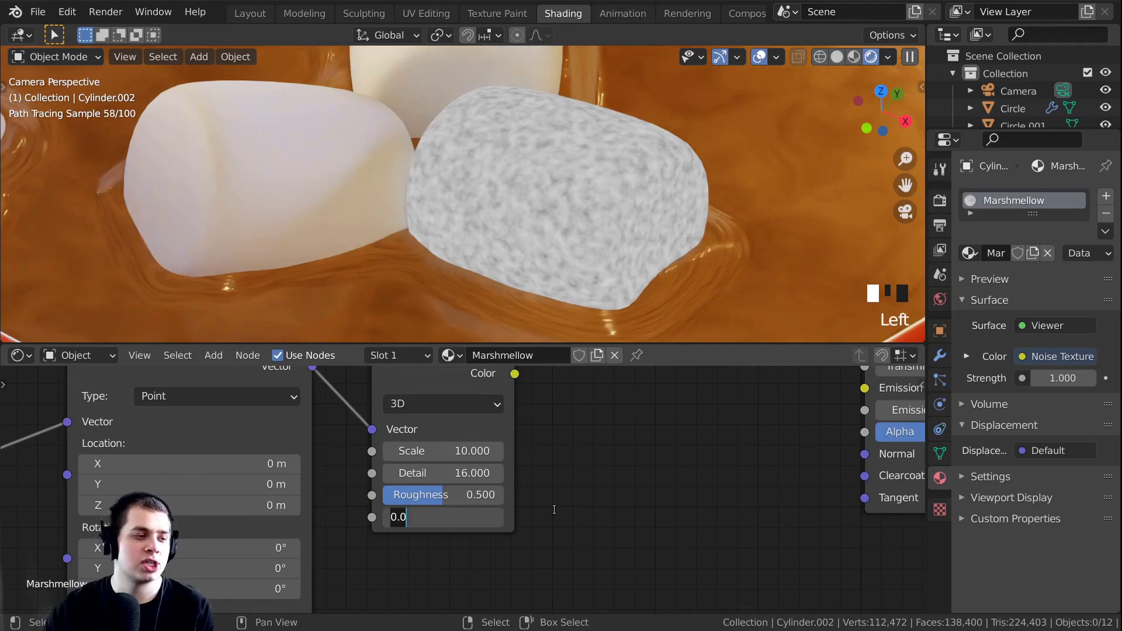
pyautogui.write('.1')
pyautogui.press('Return')
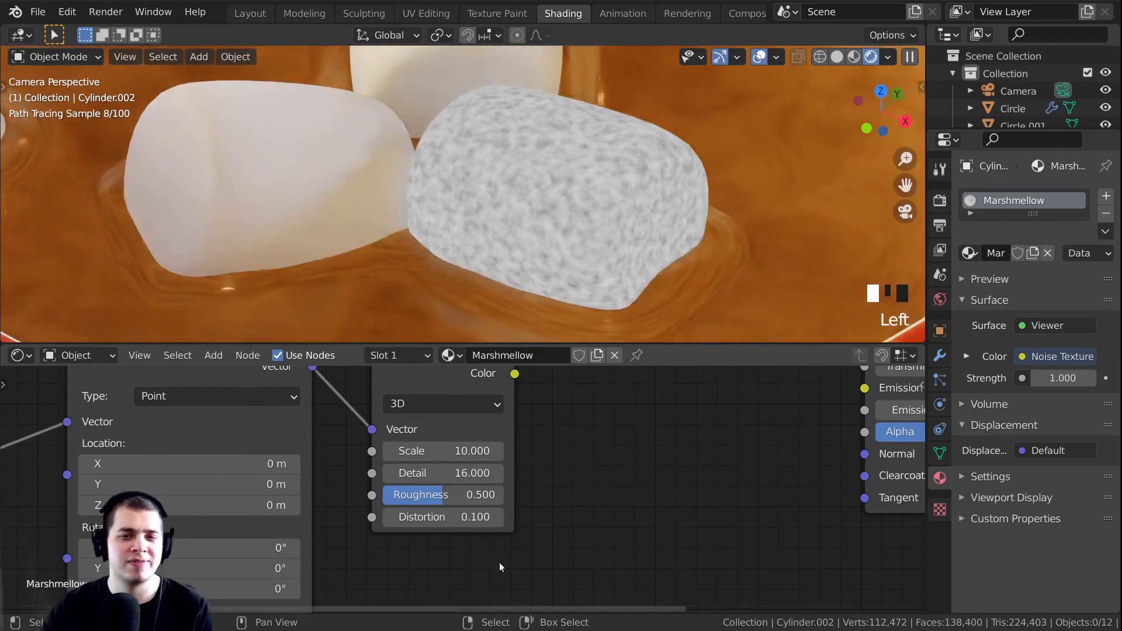
# Connect the Noise Texture's Fac to the Principled BSDF's Normal and insert a Bump node on that link
pyautogui.scroll(-4, 526, 515)
pyautogui.moveTo(570, 479); pyautogui.dragTo(454, 495, button='middle')
pyautogui.scroll(-1, 491, 480)
pyautogui.moveTo(458, 498); pyautogui.dragTo(645, 541)
pyautogui.hotkey('shift', 'a')
pyautogui.click(494, 432)
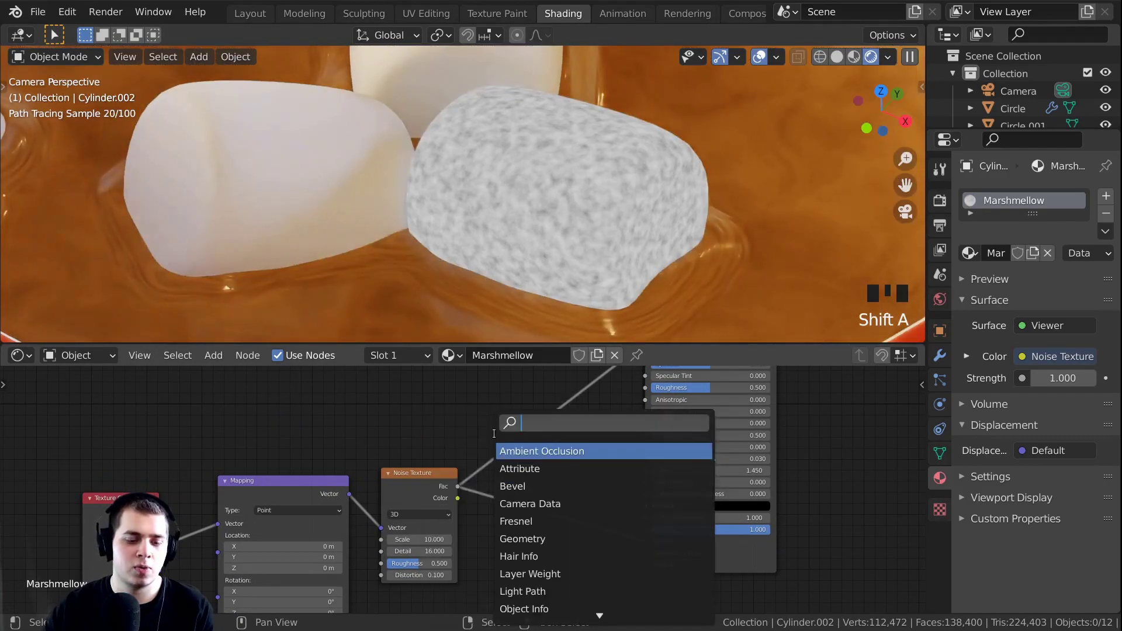
pyautogui.write('bump')
pyautogui.press('Return')
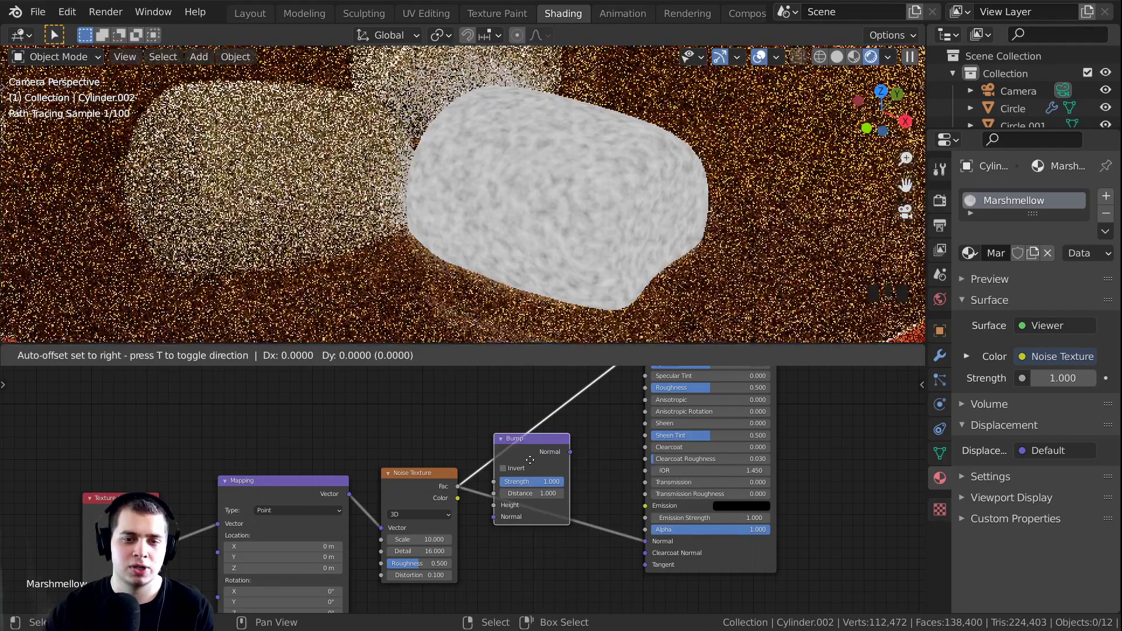
pyautogui.click(593, 497)
# Rewire the Noise Texture's Fac from the Bump node's Normal input to its Height input
pyautogui.scroll(3, 538, 511)
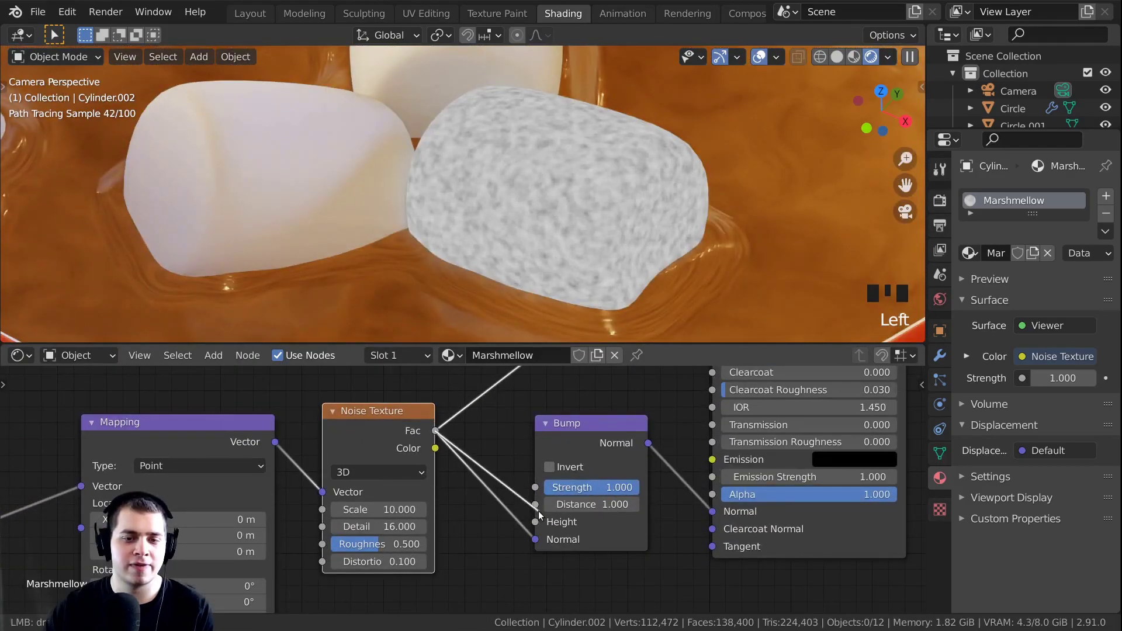
pyautogui.moveTo(541, 522); pyautogui.dragTo(541, 522)
pyautogui.click(543, 522)
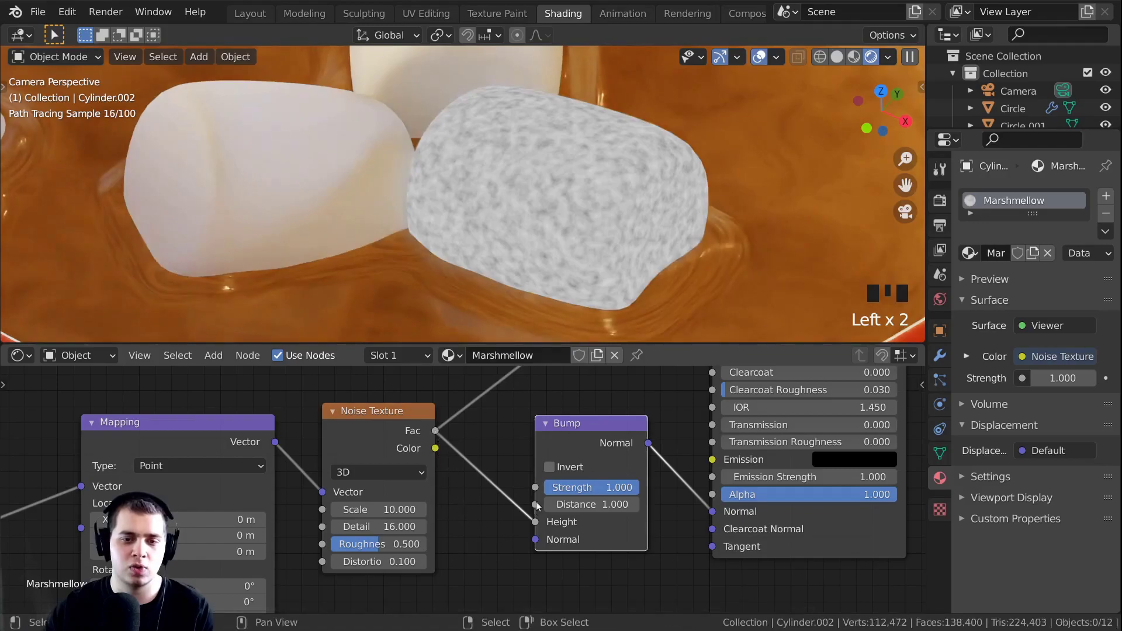
pyautogui.scroll(1, 566, 498)
pyautogui.scroll(2, 562, 462)
# Preview the Bump node's output on the marshmallow, and route the Principled BSDF back to the Material Output
pyautogui.keyDown('ctrl'); pyautogui.keyDown('shift'); pyautogui.click(551, 412); pyautogui.keyUp('shift'); pyautogui.keyUp('ctrl')
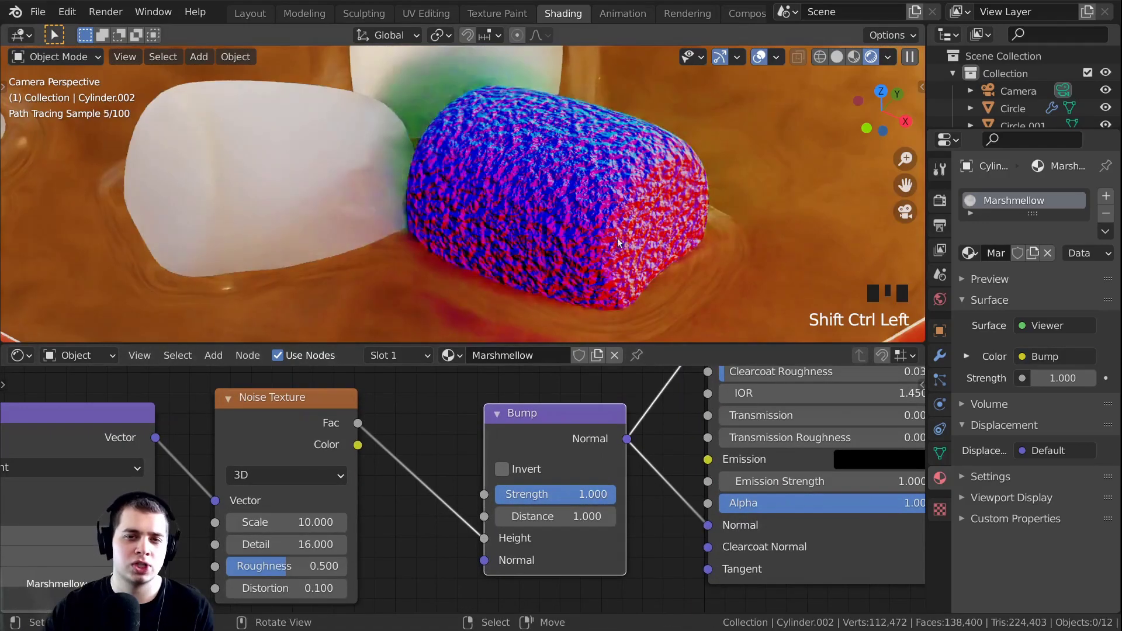
pyautogui.scroll(-17, 609, 503)
pyautogui.moveTo(533, 374); pyautogui.dragTo(544, 444, button='middle')
pyautogui.keyDown('ctrl'); pyautogui.keyDown('shift'); pyautogui.click(528, 432); pyautogui.keyUp('shift'); pyautogui.keyUp('ctrl')
pyautogui.scroll(16, 553, 500)
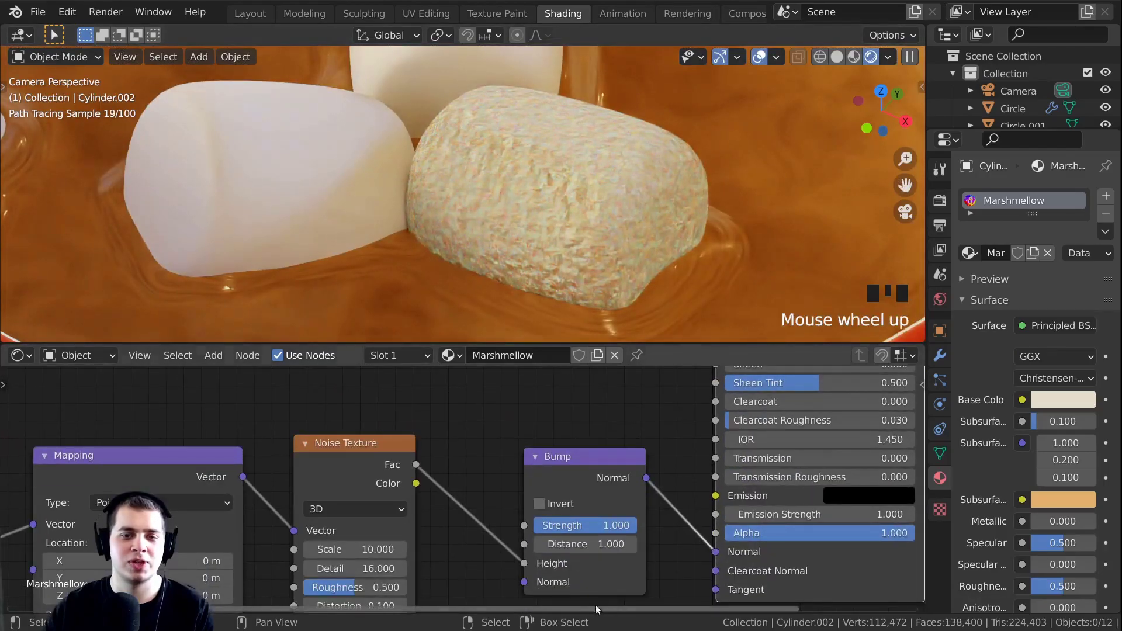
# Set the Bump node's strength to 0.2 and save the file
pyautogui.scroll(2, 541, 514)
pyautogui.click(608, 525)
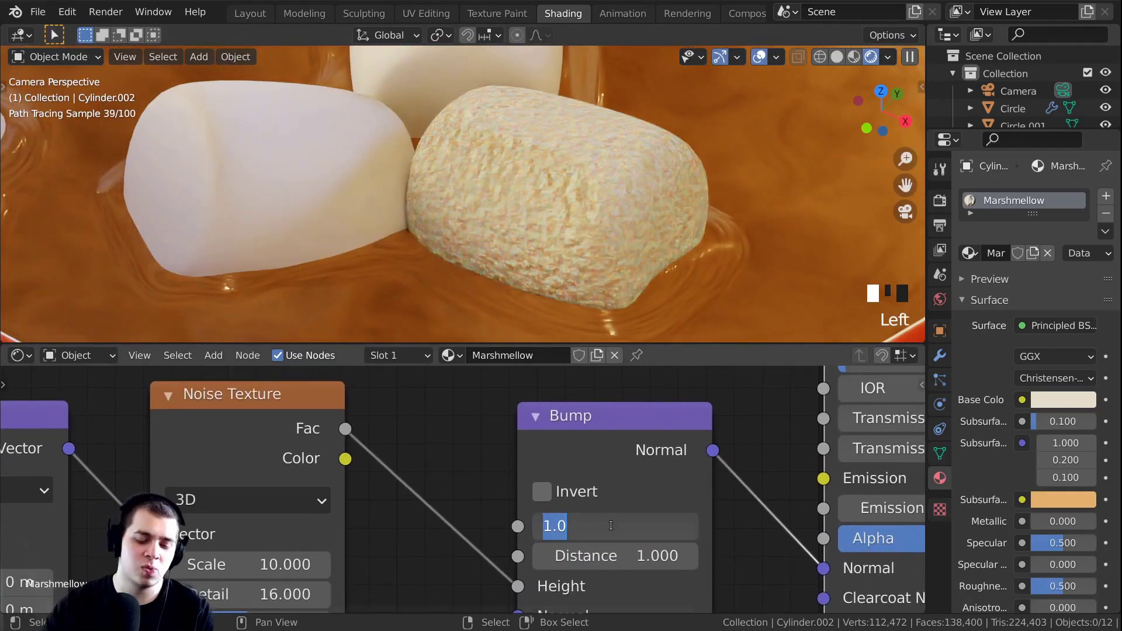
pyautogui.write('.2')
pyautogui.press('Return')
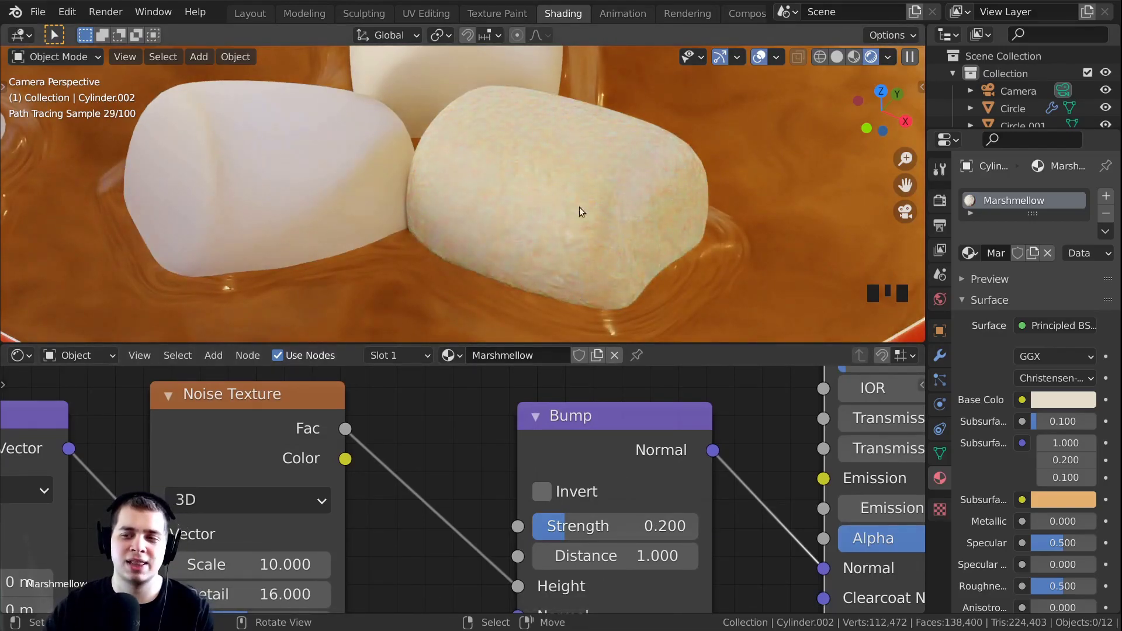
pyautogui.hotkey('ctrl', 's')
pyautogui.keyDown('shift'); pyautogui.moveTo(588, 219); pyautogui.dragTo(570, 228, button='middle'); pyautogui.keyUp('shift')
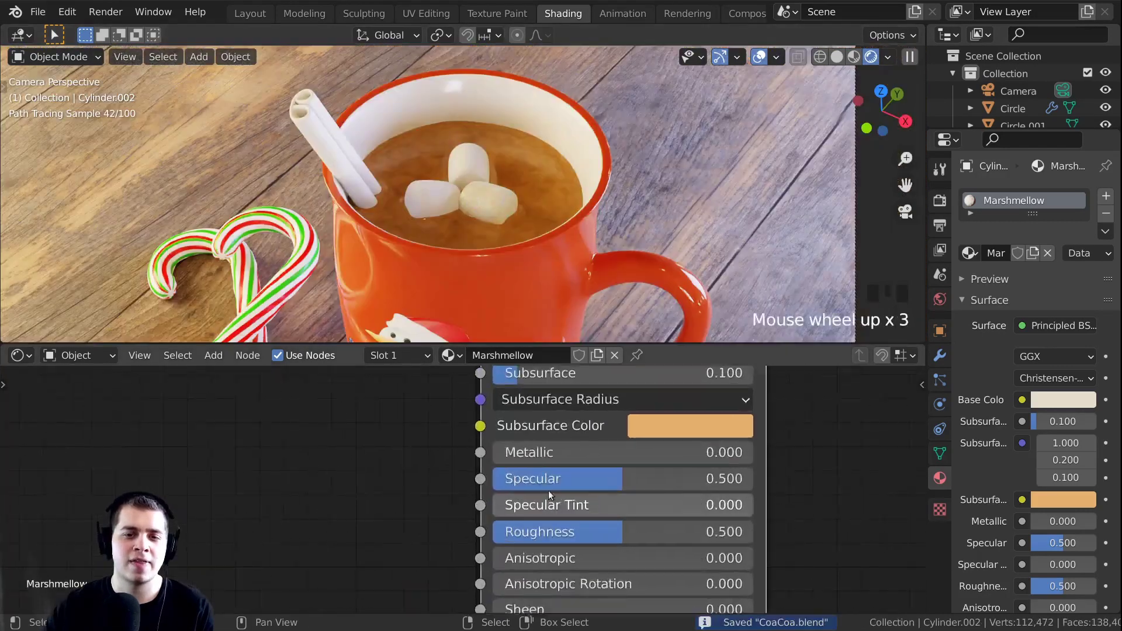
# Lower the marshmallow's subsurface to 0.026, lighten its subsurface color to a paler orange, and save the file
pyautogui.moveTo(584, 409); pyautogui.dragTo(585, 468, button='middle')
pyautogui.scroll(5, 528, 211)
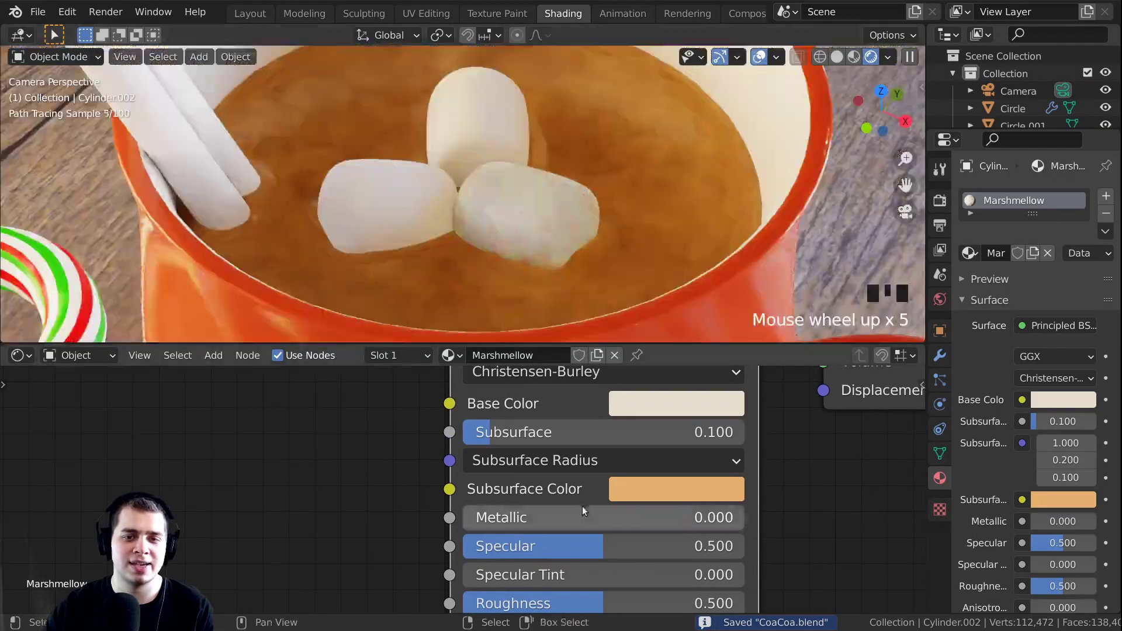
pyautogui.moveTo(524, 441); pyautogui.dragTo(481, 462, button='middle')
pyautogui.moveTo(480, 461); pyautogui.dragTo(467, 462)
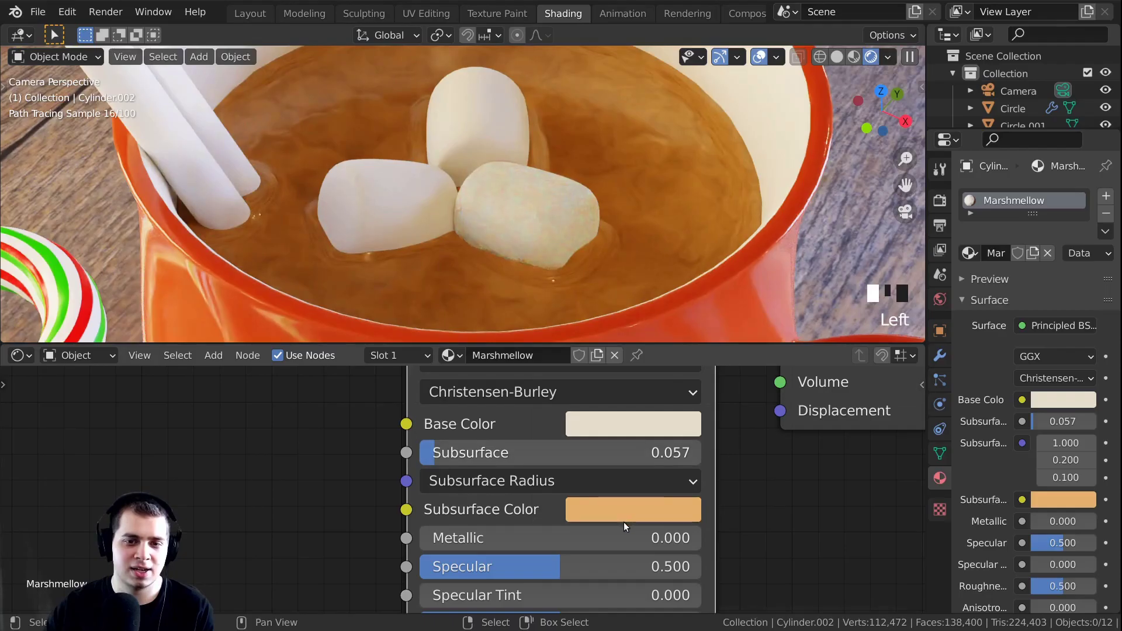
pyautogui.click(620, 504)
pyautogui.moveTo(646, 265); pyautogui.dragTo(659, 256)
pyautogui.hotkey('ctrl', 's')
pyautogui.scroll(-5, 523, 268)
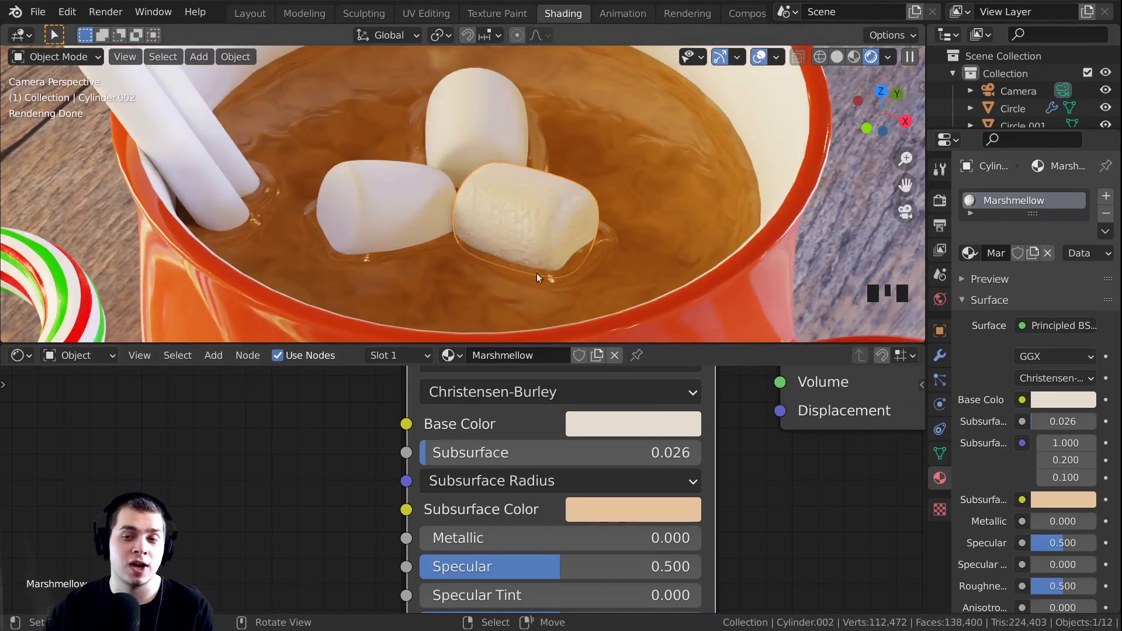
# Apply the Marshmellow material to the other two marshmallows and save the file
pyautogui.moveTo(450, 357); pyautogui.dragTo(334, 202)
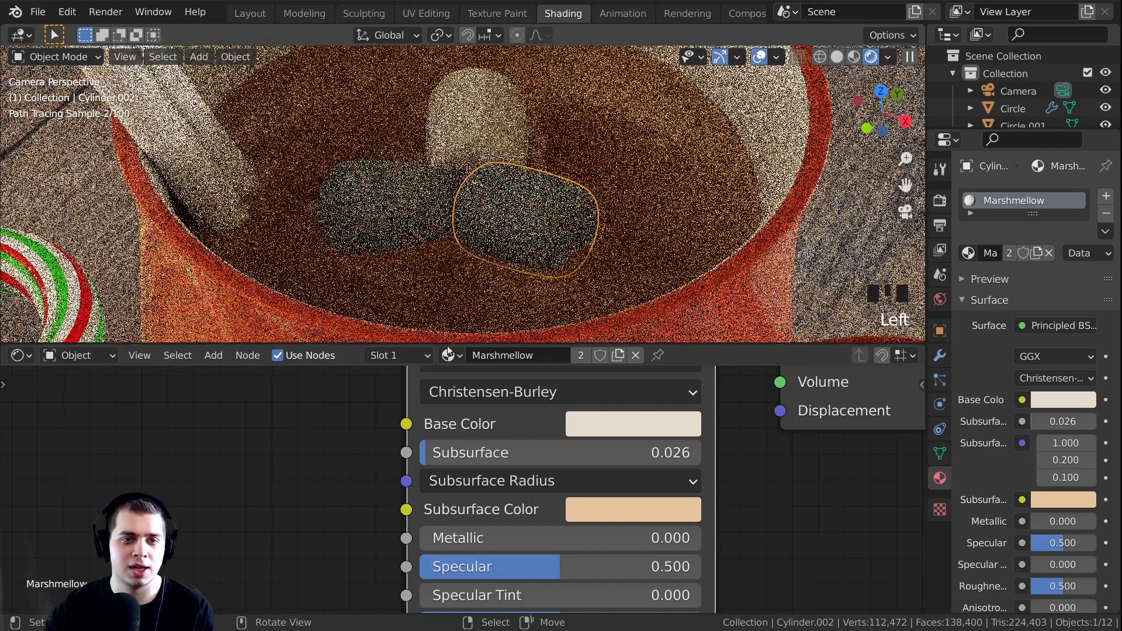
pyautogui.moveTo(449, 355); pyautogui.dragTo(496, 129)
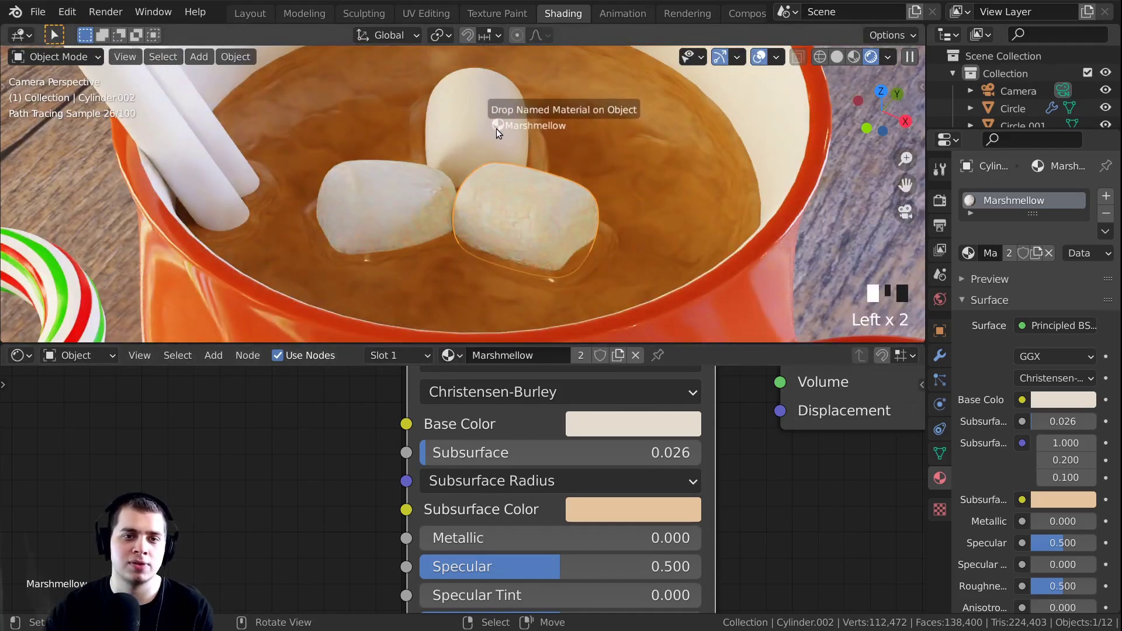
pyautogui.moveTo(497, 129); pyautogui.dragTo(496, 129)
pyautogui.hotkey('ctrl', 's')
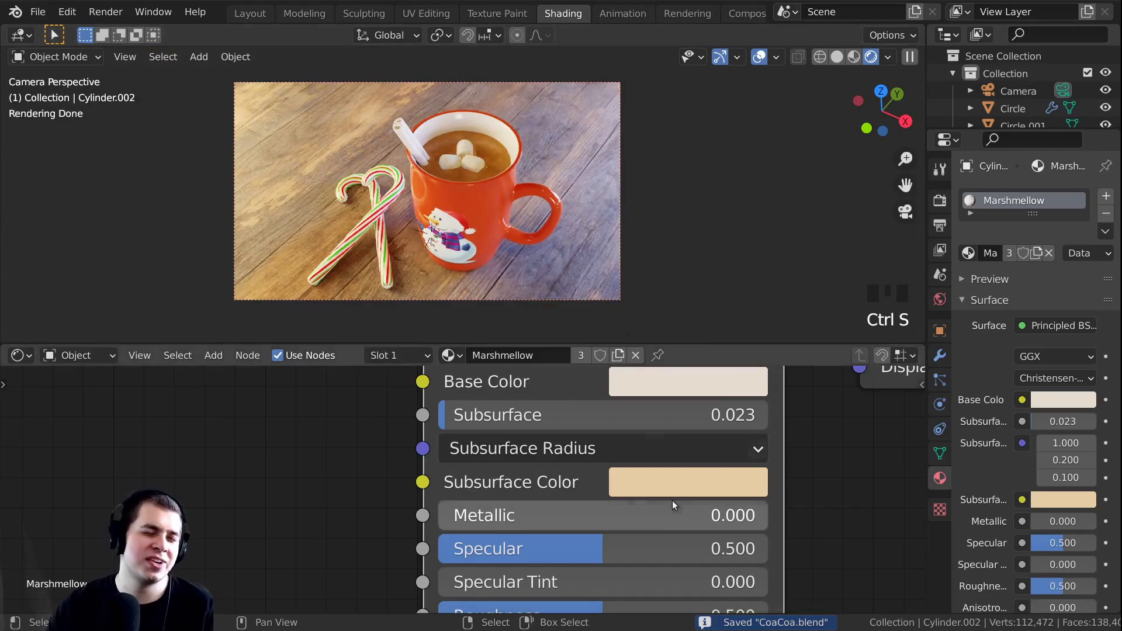
# Select the cinnamon stick in the mug, save the file, and give the stick a new material named Cinnamon
pyautogui.keyDown('shift'); pyautogui.scroll(2, 466, 248); pyautogui.keyUp('shift')
pyautogui.scroll(2, 384, 163)
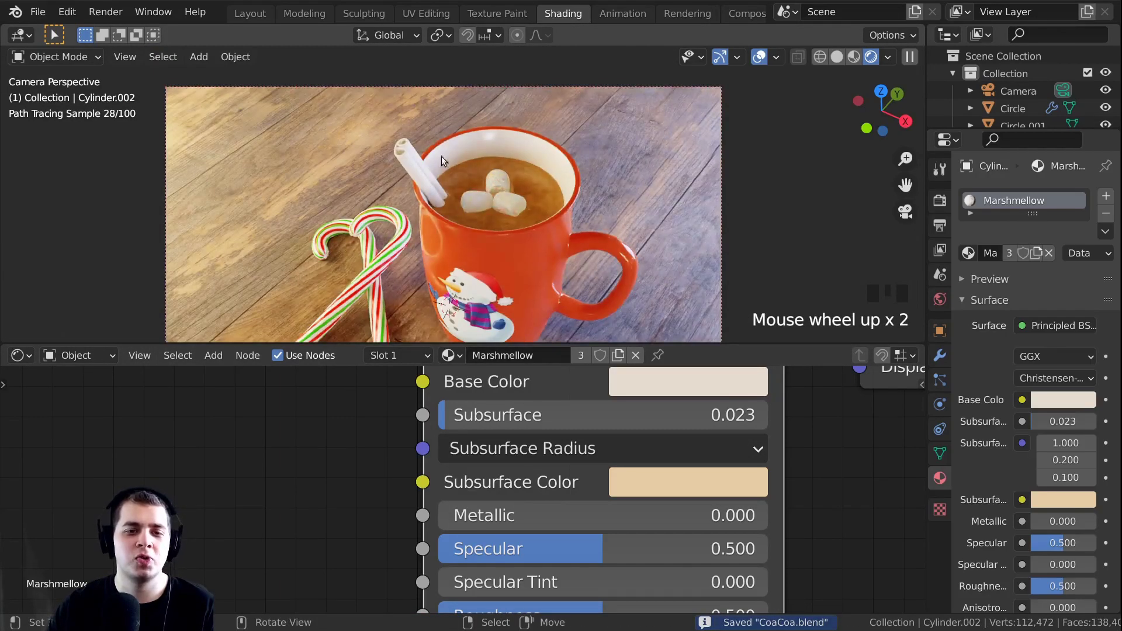
pyautogui.rightClick(417, 158)
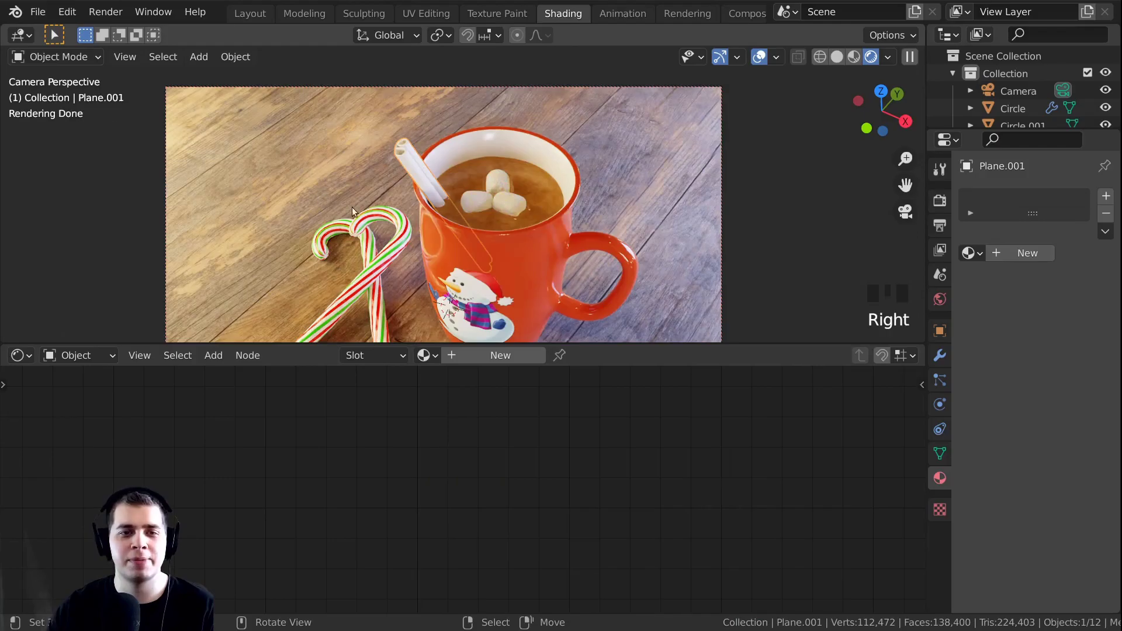
pyautogui.keyDown('shift'); pyautogui.moveTo(462, 177); pyautogui.dragTo(461, 153, button='middle'); pyautogui.keyUp('shift')
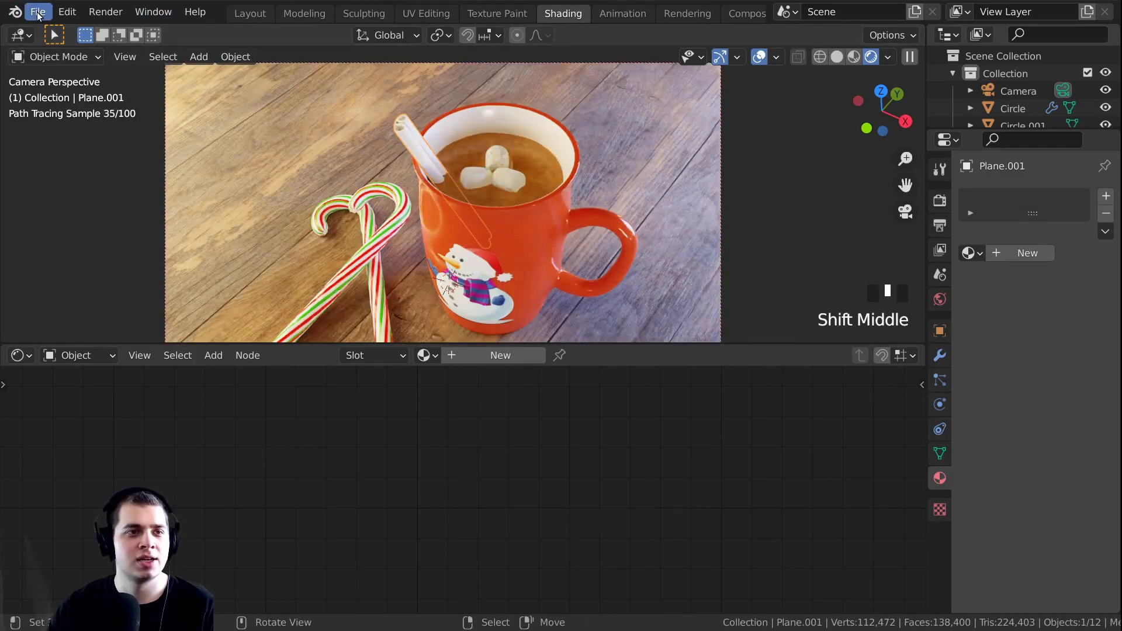
pyautogui.click(38, 13)
pyautogui.click(53, 128)
pyautogui.keyDown('shift'); pyautogui.moveTo(491, 339); pyautogui.dragTo(488, 330, button='middle'); pyautogui.keyUp('shift')
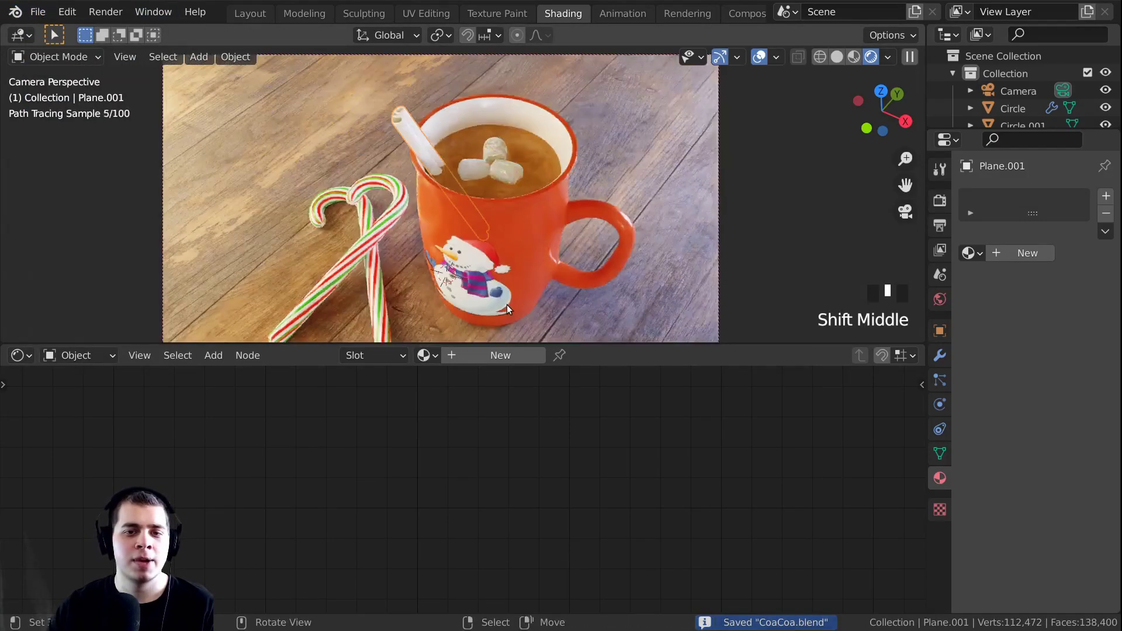
pyautogui.click(491, 355)
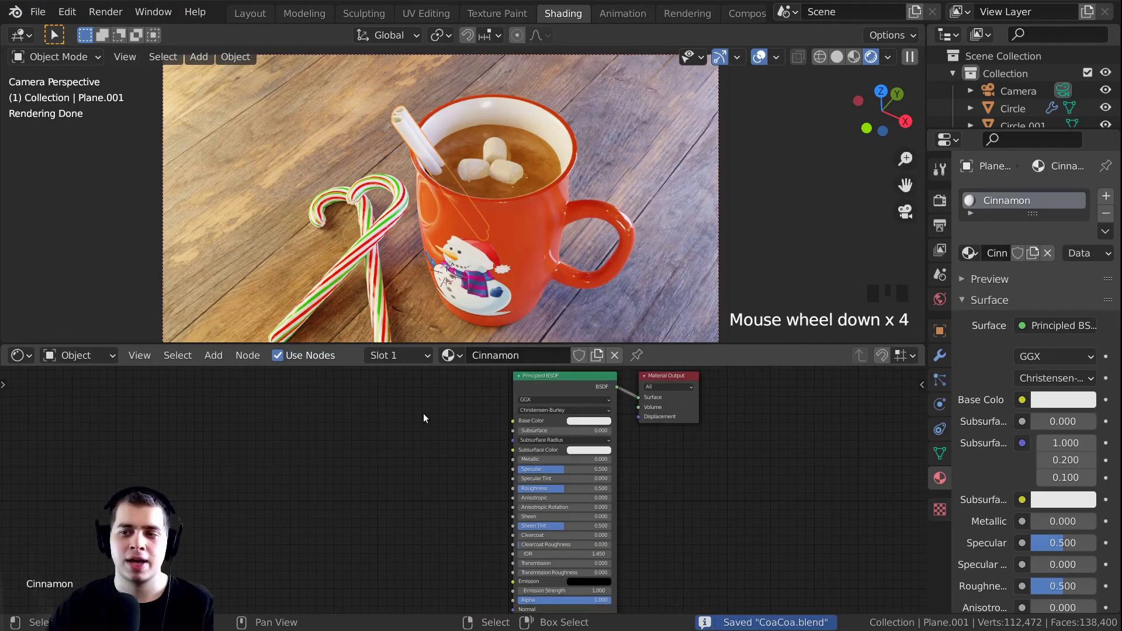
# Add a Noise Texture node to the Cinnamon material with Mapping and Texture Coordinate nodes feeding its Vector
pyautogui.hotkey('shift', 'a')
pyautogui.click(323, 413)
pyautogui.write('noi')
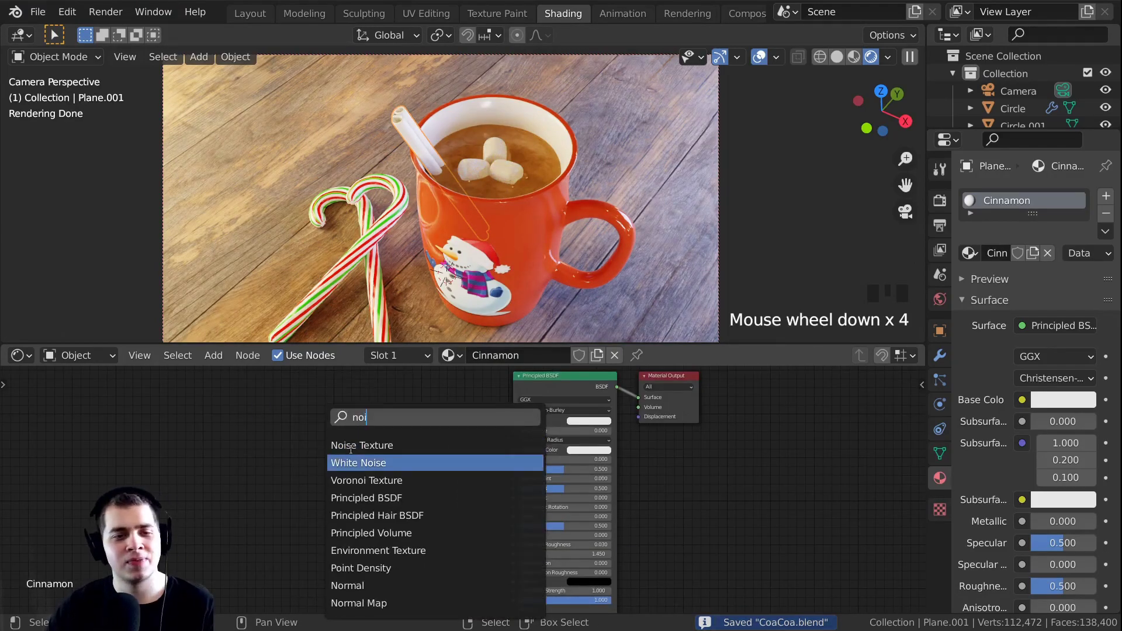
pyautogui.click(346, 445)
pyautogui.moveTo(275, 514); pyautogui.dragTo(309, 491, button='middle')
pyautogui.click(314, 489)
pyautogui.moveTo(314, 485); pyautogui.dragTo(333, 432)
pyautogui.moveTo(364, 489); pyautogui.dragTo(394, 506, button='middle')
pyautogui.hotkey('ctrl', 't')
pyautogui.moveTo(388, 465); pyautogui.dragTo(407, 448, button='middle')
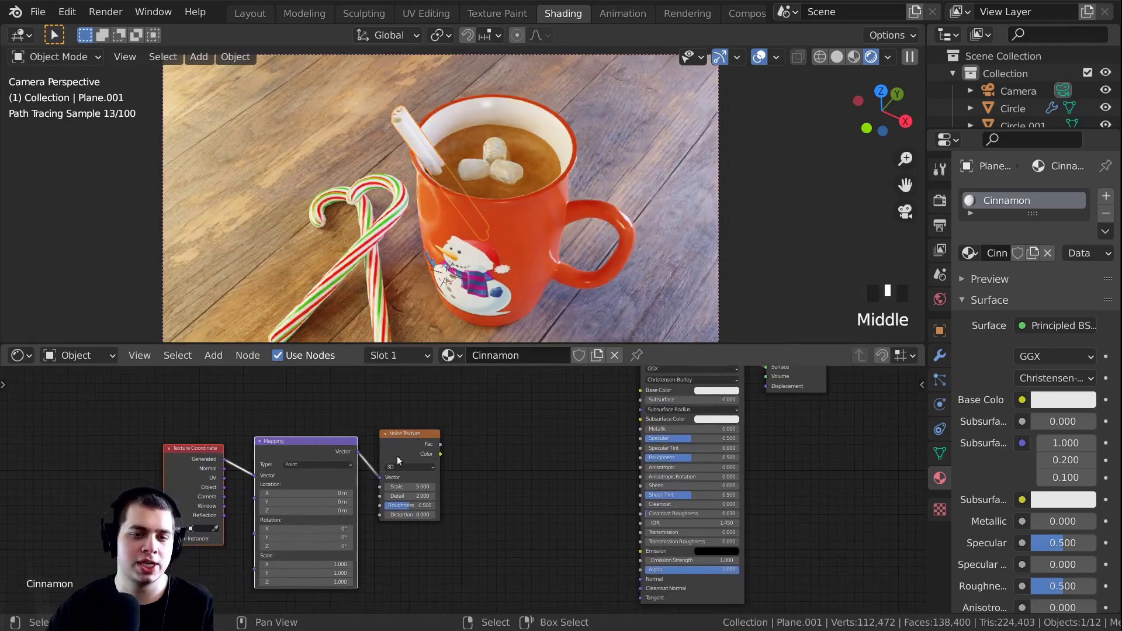
# Connect the Texture Coordinate's Object output to the Mapping node's Vector input
pyautogui.scroll(3, 406, 448)
pyautogui.moveTo(161, 487); pyautogui.dragTo(199, 472)
pyautogui.scroll(-4, 418, 446)
pyautogui.moveTo(415, 446); pyautogui.dragTo(385, 484, button='middle')
pyautogui.scroll(1, 386, 482)
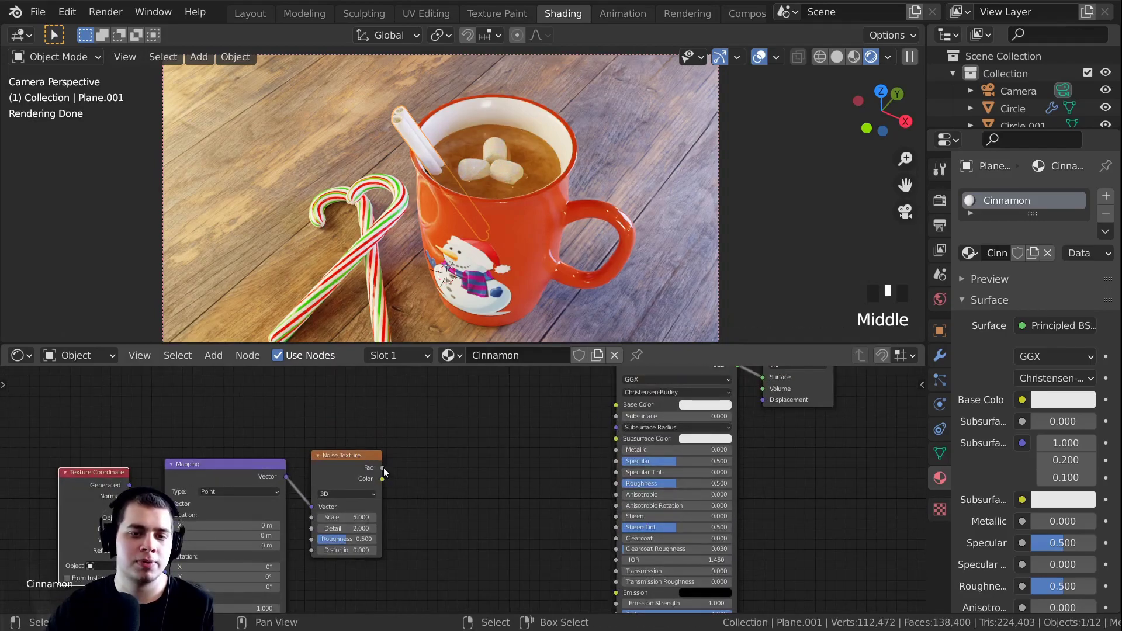
# Connect the Noise Texture's Fac to both the Base Color and the Normal of the Cinnamon material's Principled BSDF
pyautogui.moveTo(383, 467); pyautogui.dragTo(629, 405)
pyautogui.moveTo(418, 484); pyautogui.dragTo(383, 460, button='middle')
pyautogui.moveTo(348, 440); pyautogui.dragTo(582, 597)
pyautogui.scroll(5, 462, 170)
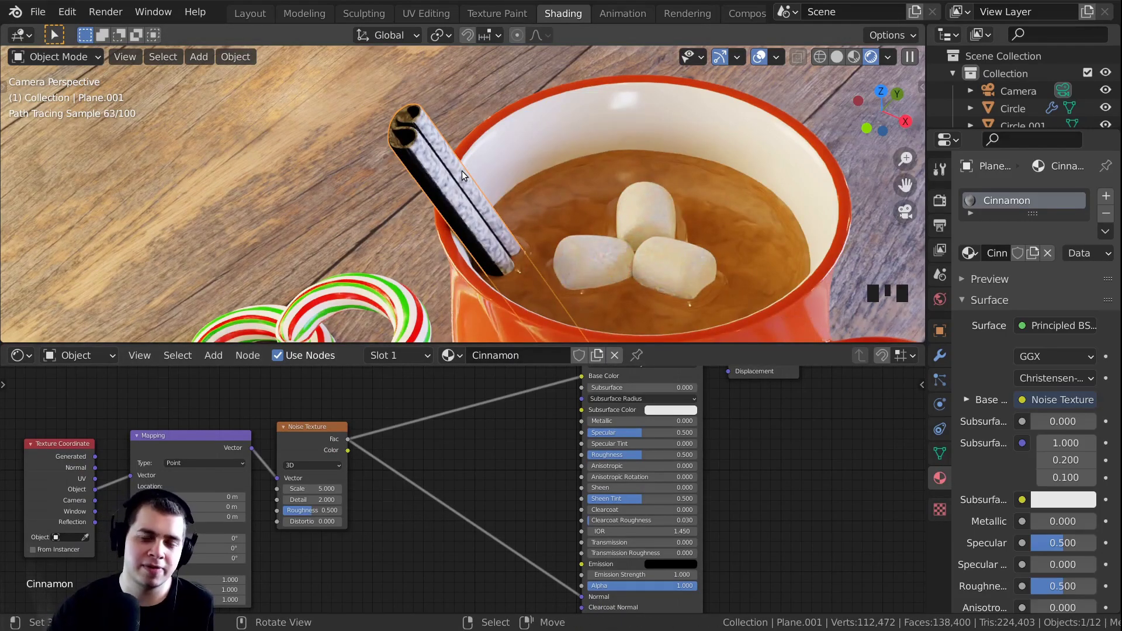
pyautogui.scroll(-2, 438, 454)
pyautogui.scroll(2, 438, 453)
# Add a Bump node on the link between the Noise Texture and the Principled BSDF's Normal
pyautogui.hotkey('shift', 'a')
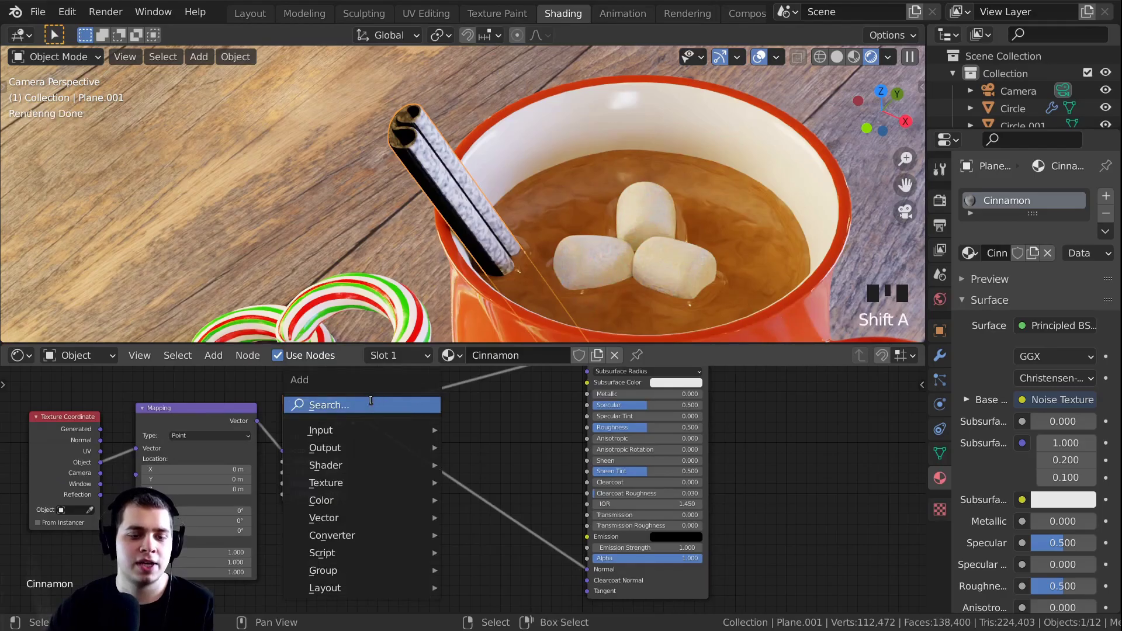
pyautogui.click(370, 405)
pyautogui.write('bump')
pyautogui.press('Return')
pyautogui.click(493, 467)
# Move the Noise Texture's link on the cinnamon's Bump node from Normal to Height
pyautogui.scroll(5, 492, 468)
pyautogui.click(475, 455)
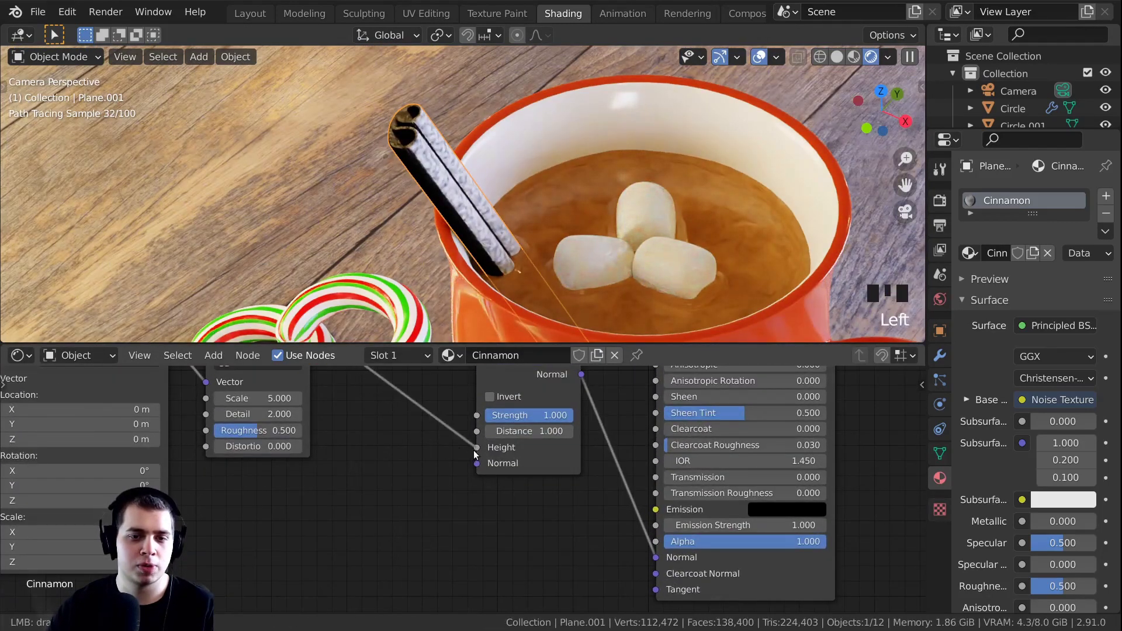
pyautogui.moveTo(474, 451); pyautogui.dragTo(479, 446)
pyautogui.scroll(-3, 485, 451)
pyautogui.moveTo(485, 451); pyautogui.dragTo(485, 485, button='middle')
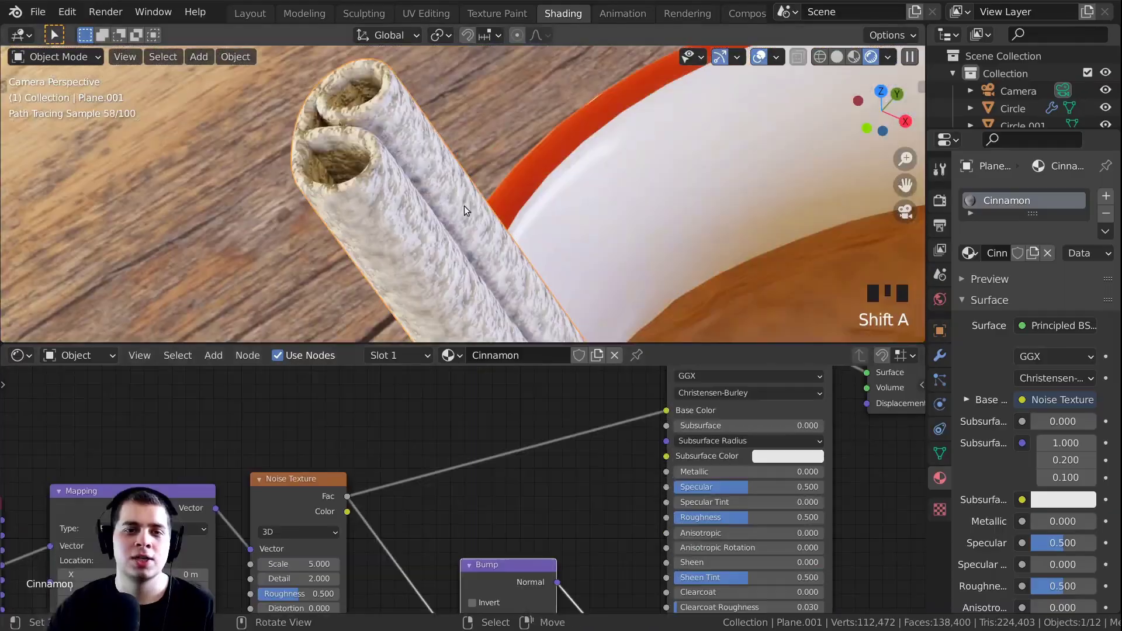
# Select the cocoa surface and copy the ColorRamp node from its Hot Coacoa material
pyautogui.scroll(-2, 464, 206)
pyautogui.keyDown('shift'); pyautogui.moveTo(464, 206); pyautogui.dragTo(477, 194, button='middle'); pyautogui.keyUp('shift')
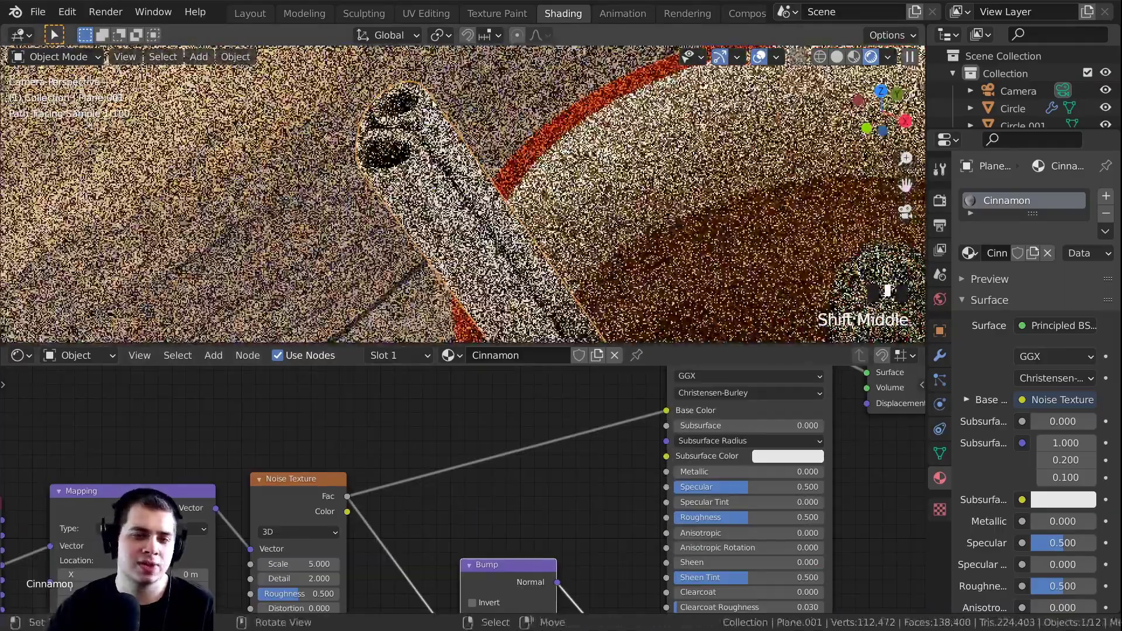
pyautogui.scroll(-2, 663, 258)
pyautogui.keyDown('shift'); pyautogui.moveTo(663, 258); pyautogui.dragTo(661, 255, button='middle'); pyautogui.keyUp('shift')
pyautogui.keyDown('shift'); pyautogui.moveTo(660, 254); pyautogui.dragTo(635, 234, button='middle'); pyautogui.keyUp('shift')
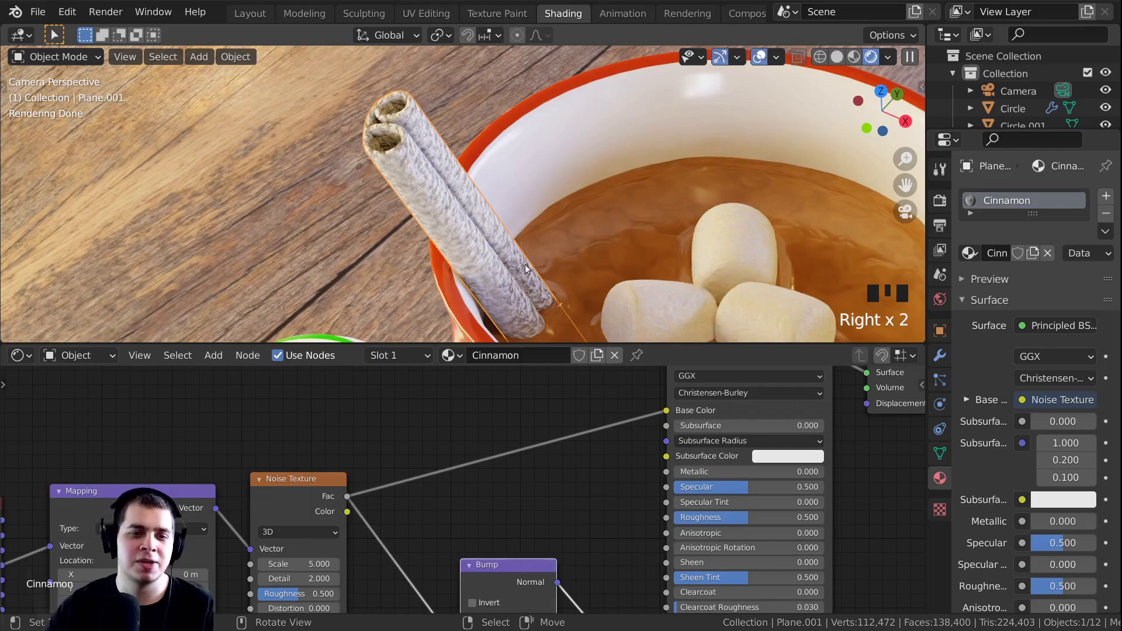
pyautogui.rightClick(558, 258)
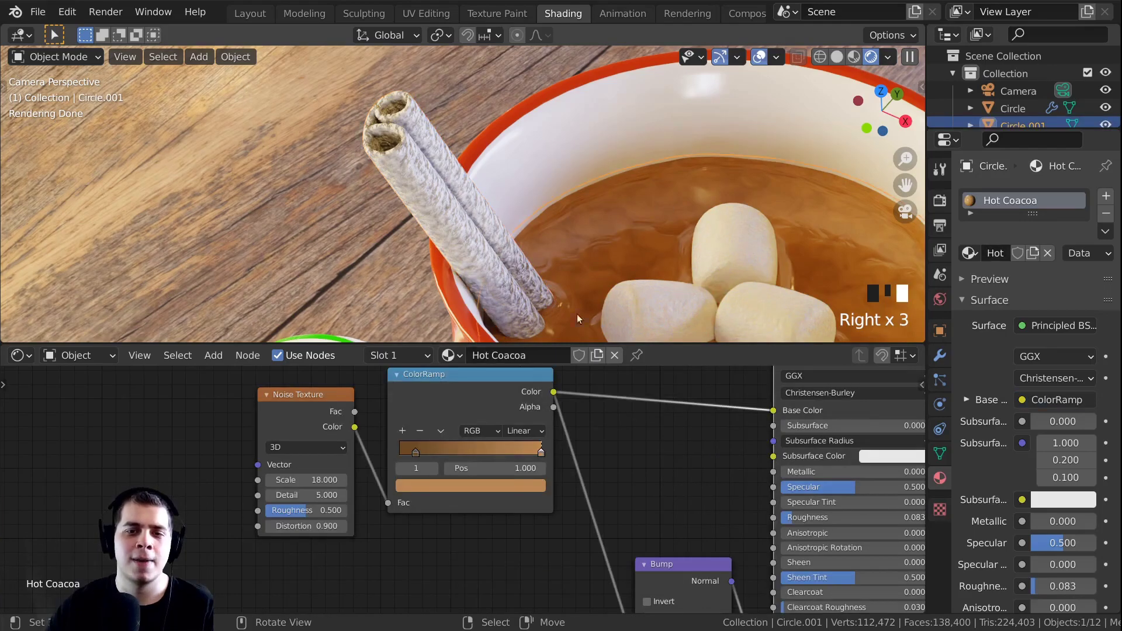
pyautogui.moveTo(441, 387); pyautogui.dragTo(491, 405, button='right')
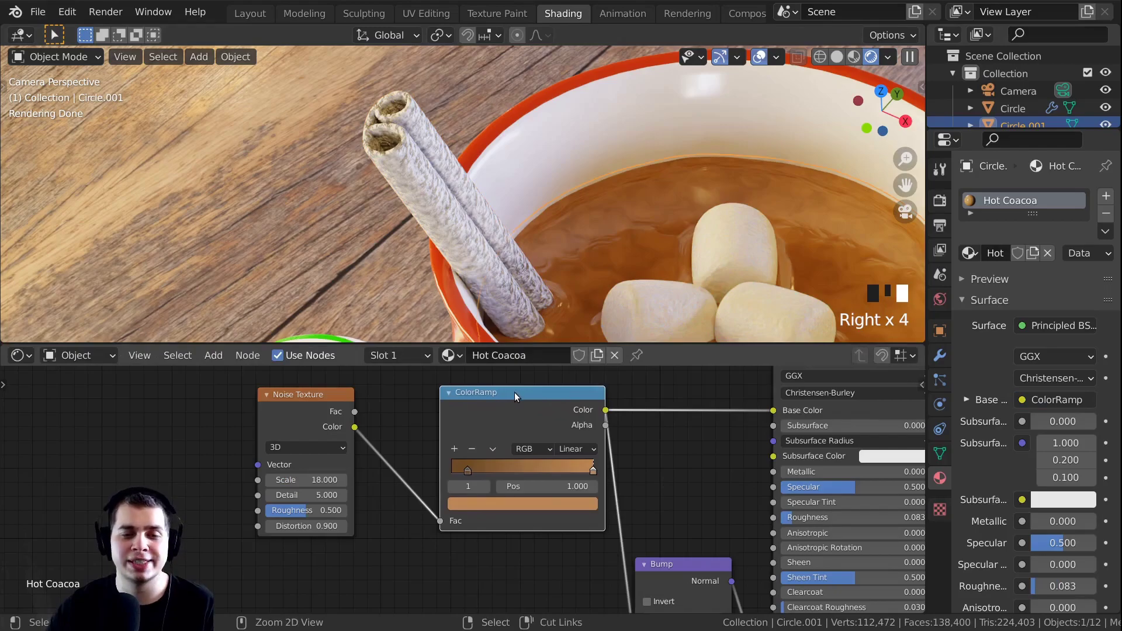
# Paste the ColorRamp into the Cinnamon material, inserting it between the Noise Texture's Fac and the Base Color
pyautogui.rightClick(406, 170)
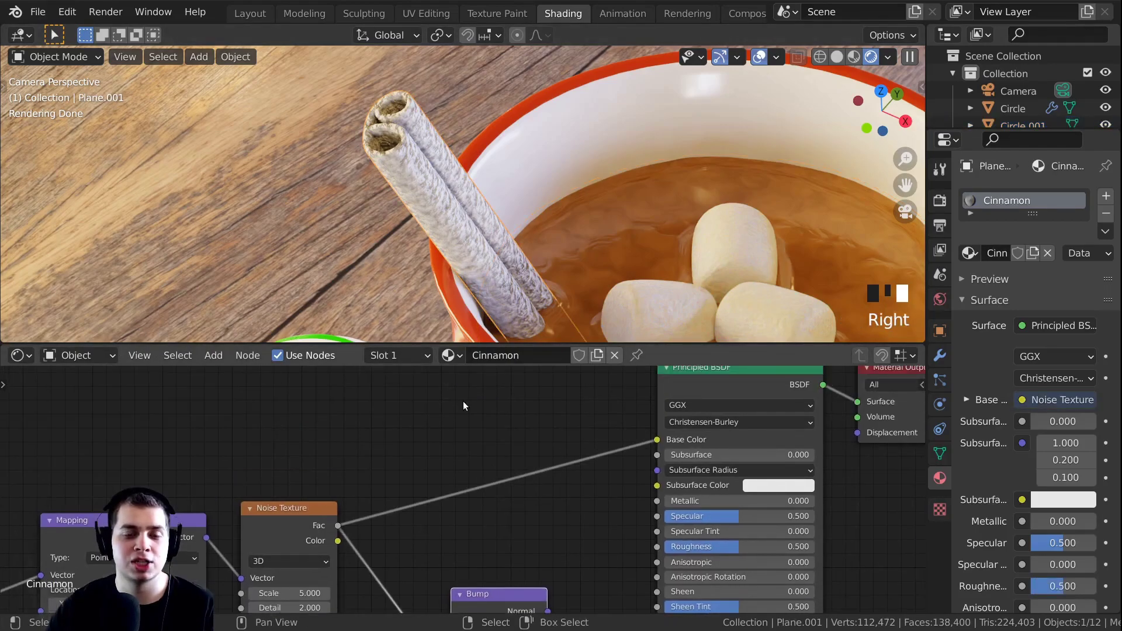
pyautogui.hotkey('ctrl', 'v')
pyautogui.moveTo(526, 430); pyautogui.dragTo(525, 403)
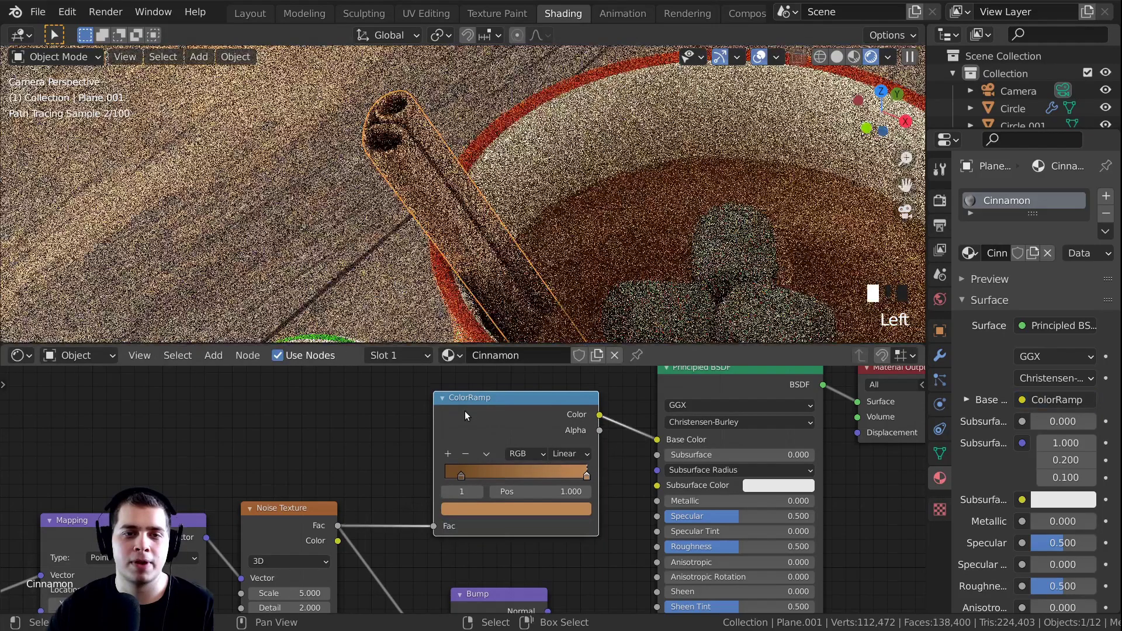
pyautogui.moveTo(471, 454); pyautogui.dragTo(456, 466, button='middle')
pyautogui.scroll(3, 403, 240)
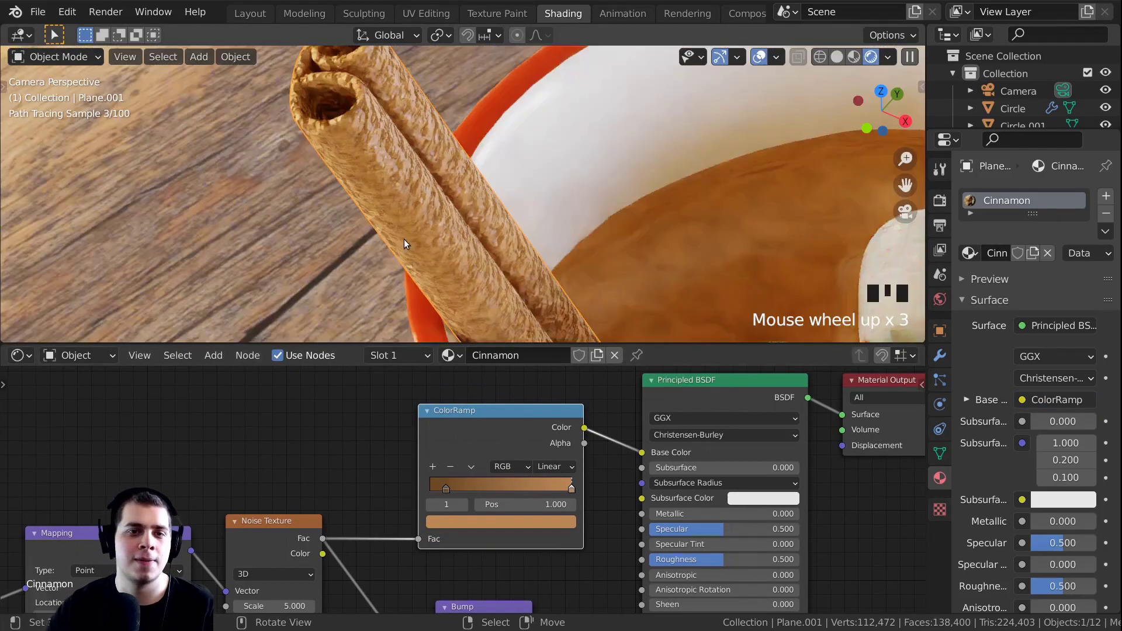
# Set the strength of the cinnamon's Bump node to 0.2
pyautogui.scroll(-2, 409, 246)
pyautogui.scroll(-4, 614, 503)
pyautogui.moveTo(613, 503); pyautogui.dragTo(553, 391, button='middle')
pyautogui.scroll(12, 532, 483)
pyautogui.moveTo(415, 482); pyautogui.dragTo(484, 482, button='middle')
pyautogui.scroll(1, 366, 456)
pyautogui.moveTo(366, 455); pyautogui.dragTo(429, 474, button='middle')
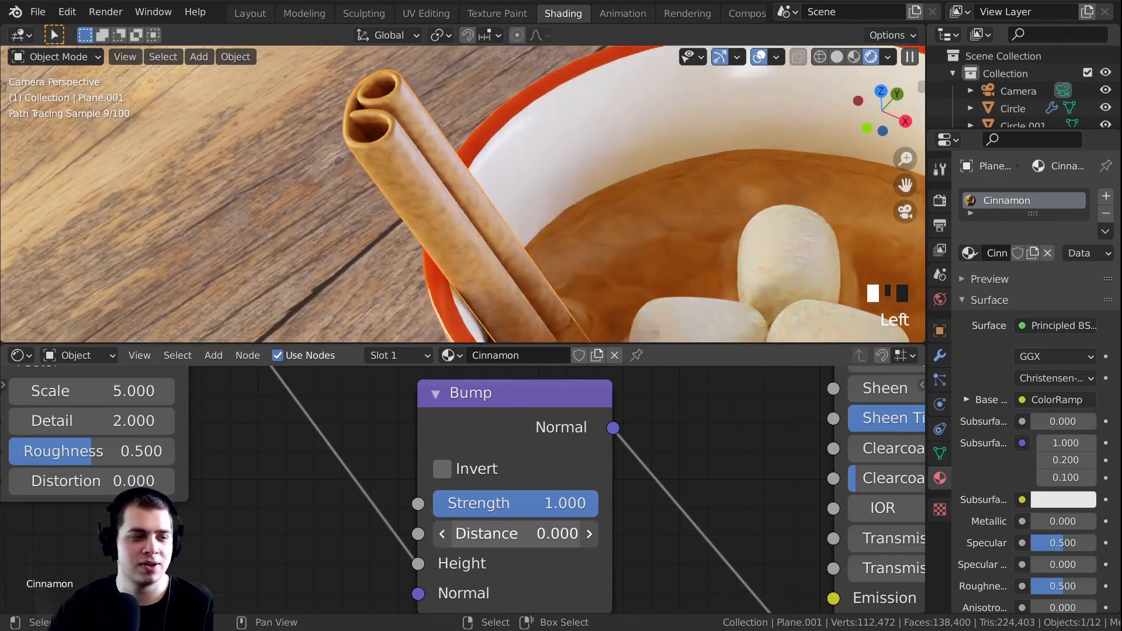
pyautogui.press('Escape')
pyautogui.click(541, 530)
pyautogui.click(541, 506)
pyautogui.click(542, 506)
pyautogui.write('.2')
pyautogui.press('Return')
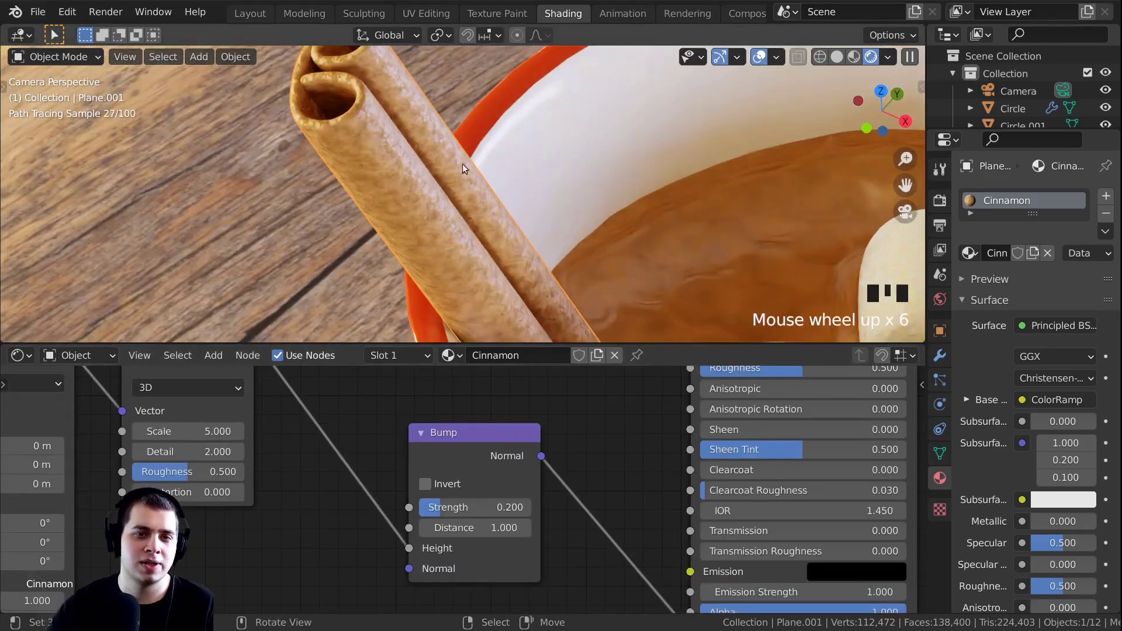
# Darken the brown of the ColorRamp's first stop in the Cinnamon material and save the file
pyautogui.scroll(1, 427, 99)
pyautogui.scroll(-2, 464, 380)
pyautogui.moveTo(465, 380); pyautogui.dragTo(462, 529, button='middle')
pyautogui.scroll(2, 462, 496)
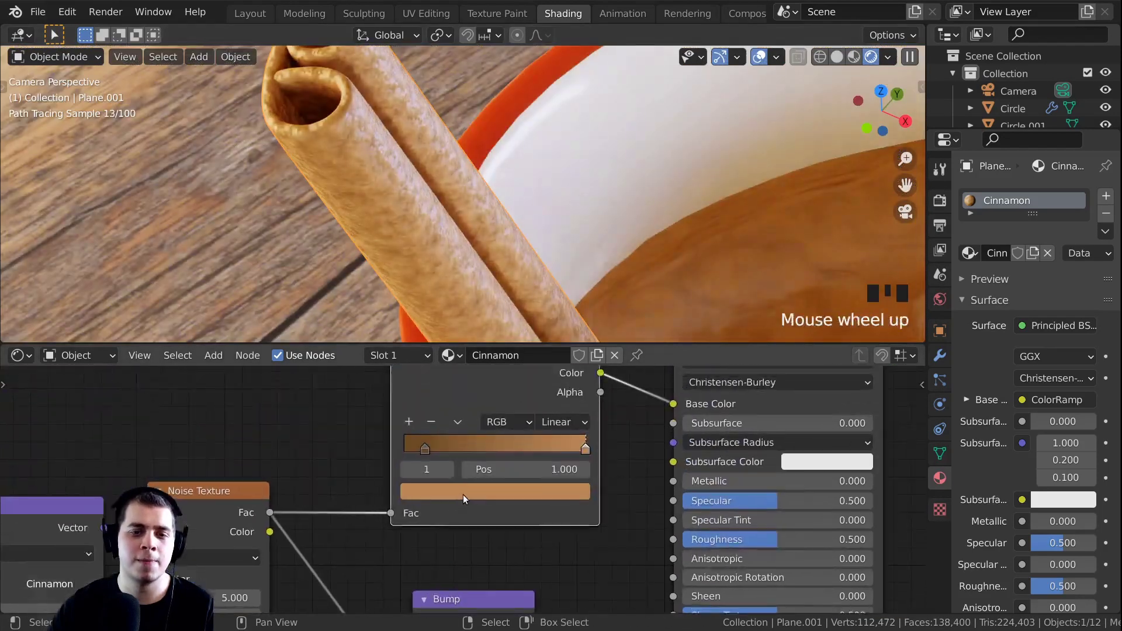
pyautogui.click(421, 446)
pyautogui.click(446, 491)
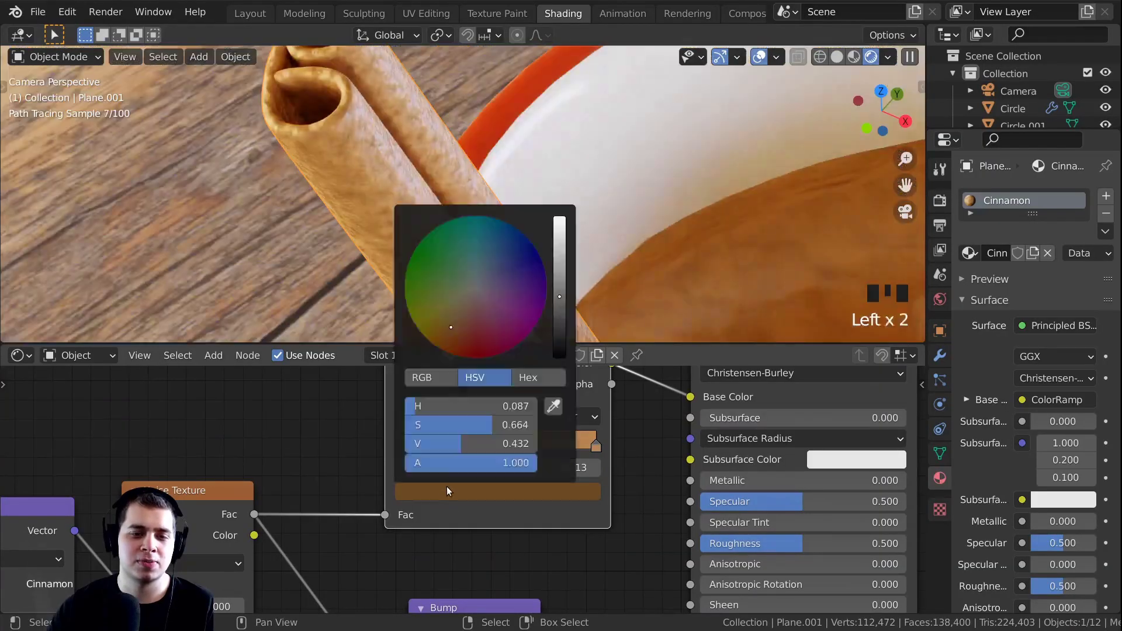
pyautogui.moveTo(559, 289); pyautogui.dragTo(559, 341)
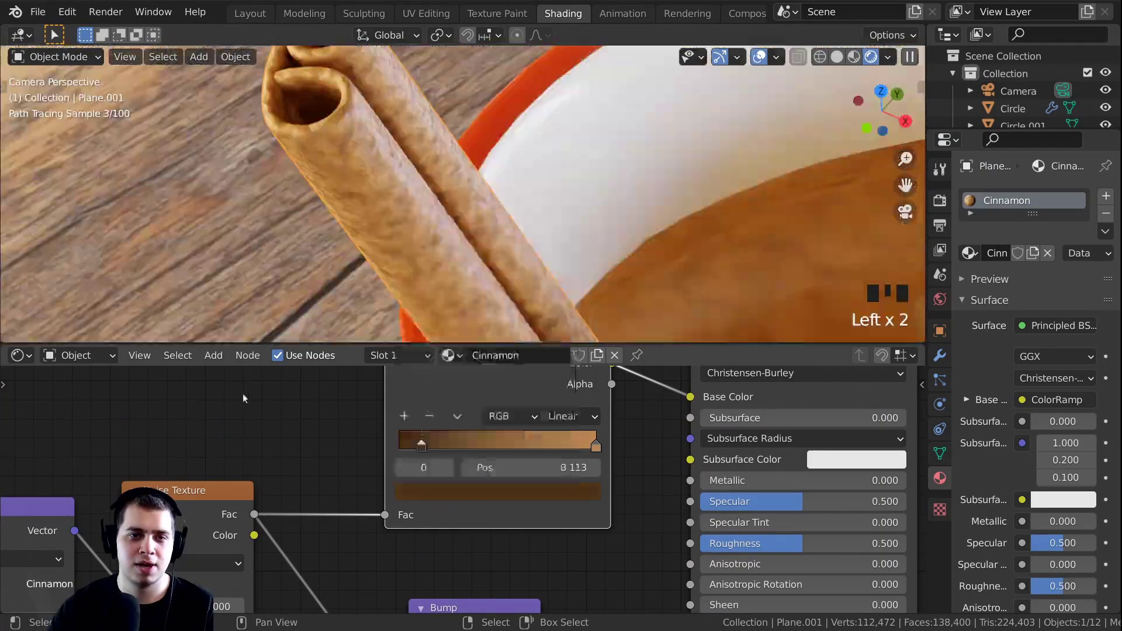
pyautogui.scroll(-3, 509, 278)
pyautogui.hotkey('ctrl', 's')
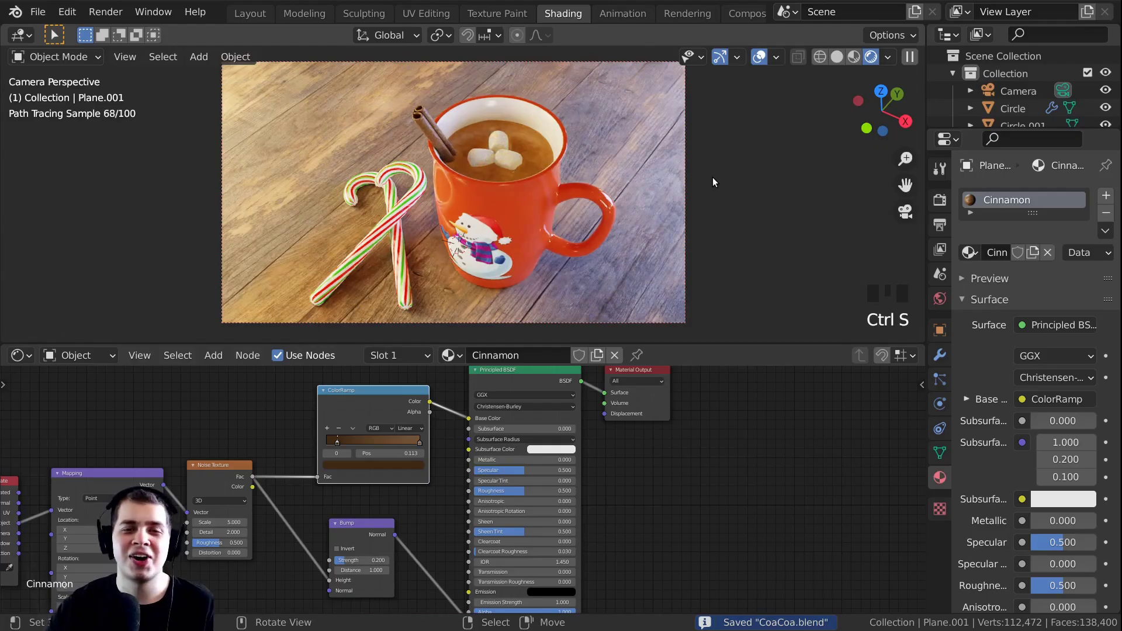
# Switch to the Layout workspace and show the whole scene in solid shading from outside the camera view
pyautogui.moveTo(515, 158)
pyautogui.keyDown('shift'); pyautogui.mouseDown(button='middle')
pyautogui.moveTo(534, 155)
pyautogui.moveTo(500, 161)
pyautogui.moveTo(482, 186)
pyautogui.moveTo(388, 175)
pyautogui.mouseUp(button='middle'); pyautogui.keyUp('shift')
pyautogui.scroll(3, 525, 163)
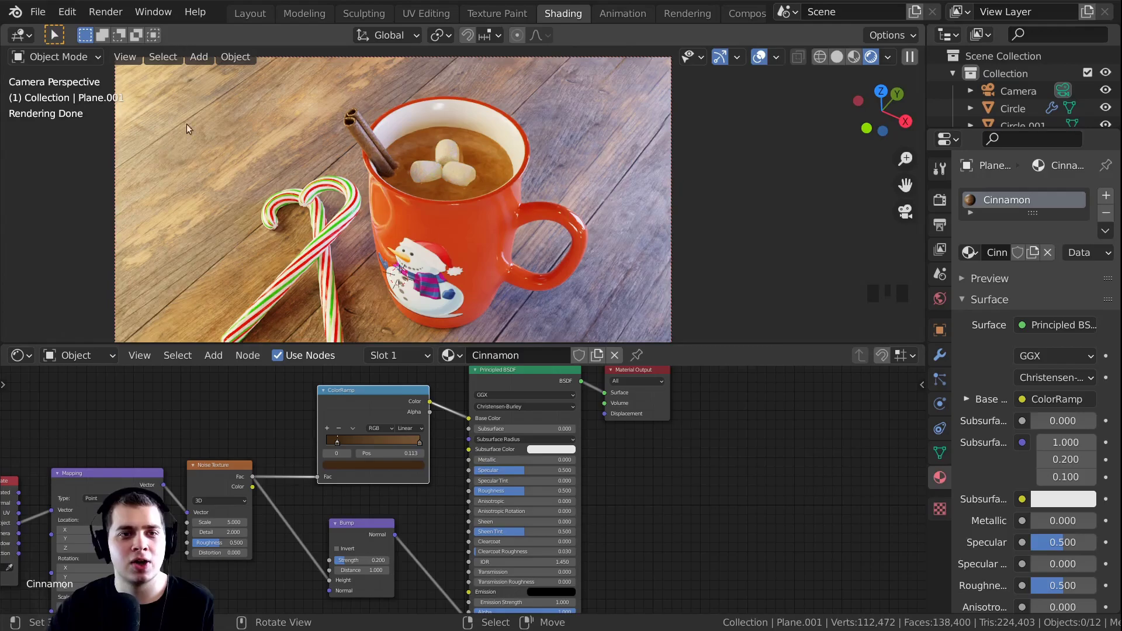
pyautogui.click(251, 14)
pyautogui.press('z')
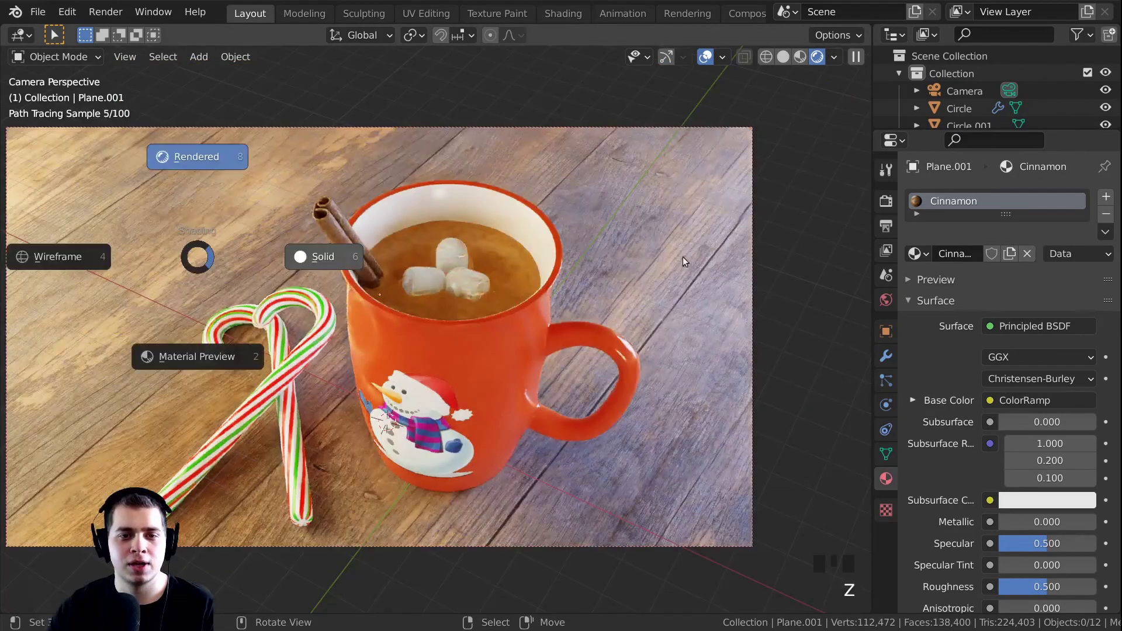
pyautogui.click(665, 257)
pyautogui.moveTo(466, 216); pyautogui.dragTo(588, 239, button='middle')
pyautogui.scroll(-5, 555, 239)
pyautogui.keyDown('shift'); pyautogui.middleClick(472, 177); pyautogui.keyUp('shift')
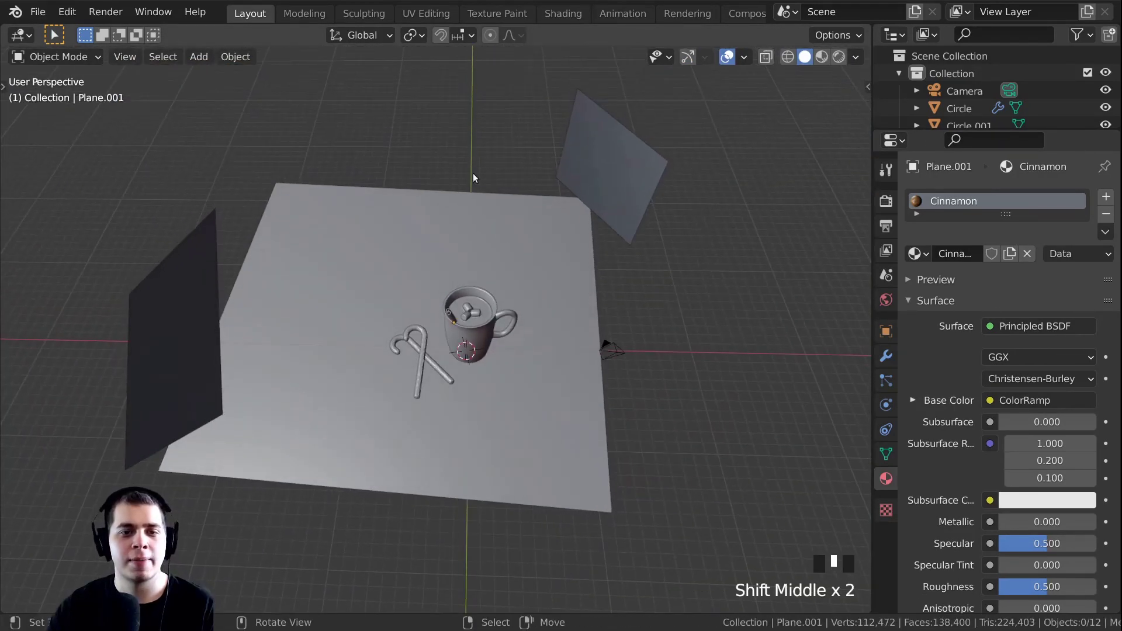
# Add a cube mesh and move it into the empty space beside the ground plane, clear of the mug scene
pyautogui.scroll(5, 473, 172)
pyautogui.hotkey('shift', 'a')
pyautogui.moveTo(474, 164)
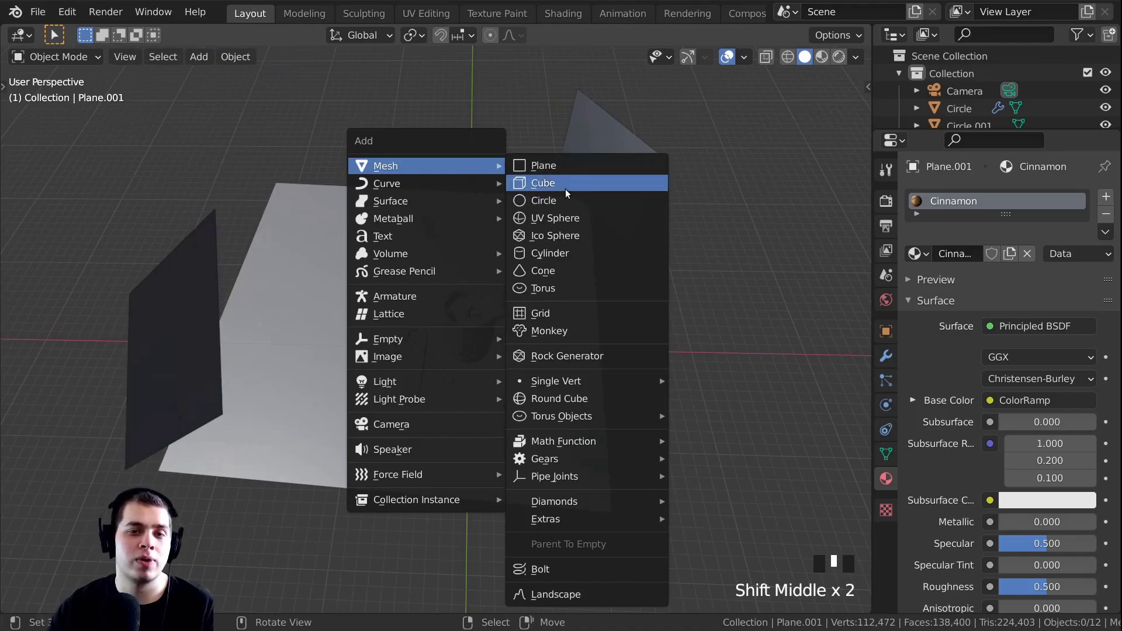
pyautogui.click(543, 183)
pyautogui.keyDown('shift'); pyautogui.moveTo(589, 213); pyautogui.dragTo(293, 236, button='middle'); pyautogui.keyUp('shift')
pyautogui.press('g')
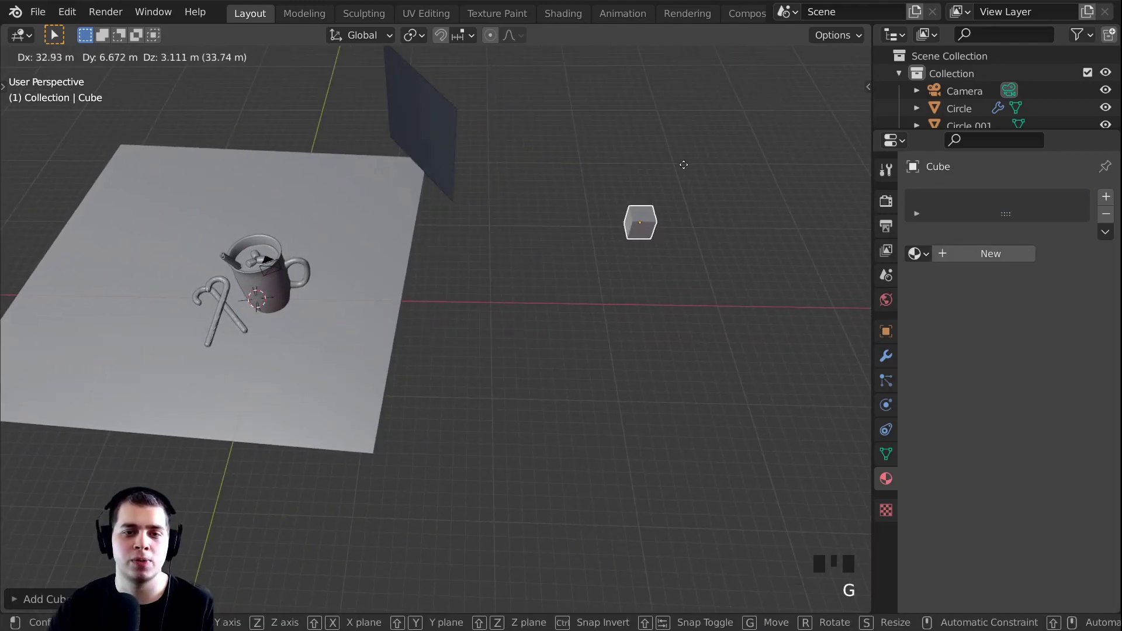
pyautogui.click(668, 172)
# Subdivide all faces of the new cube twice, then return to Object Mode
pyautogui.press('KP_Decimal')
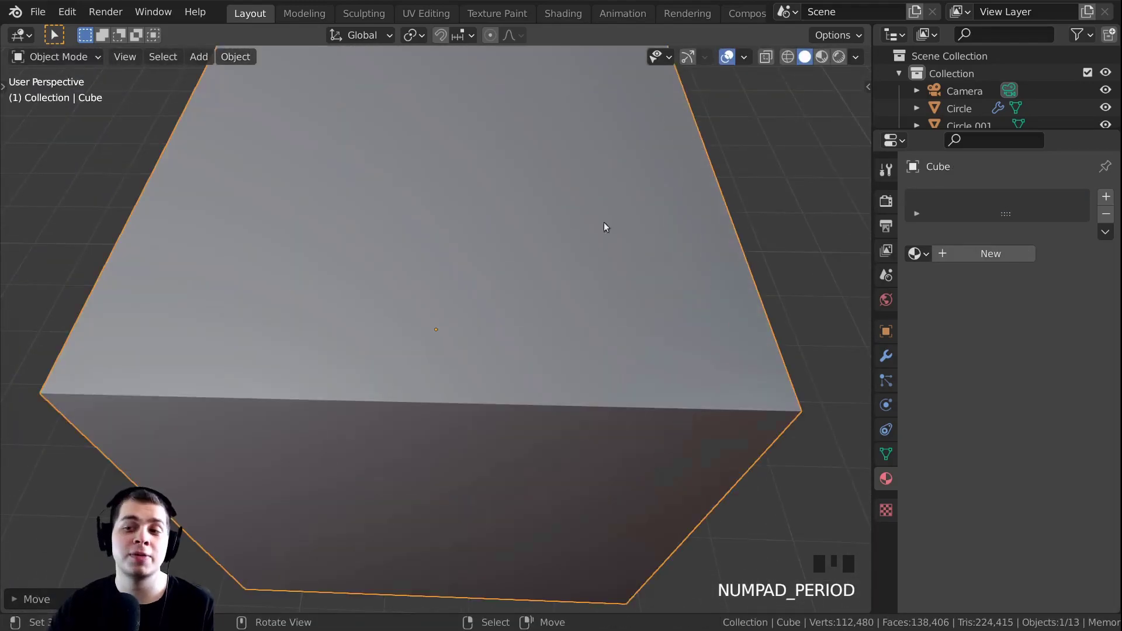
pyautogui.scroll(-4, 525, 339)
pyautogui.moveTo(525, 339); pyautogui.dragTo(396, 296, button='middle')
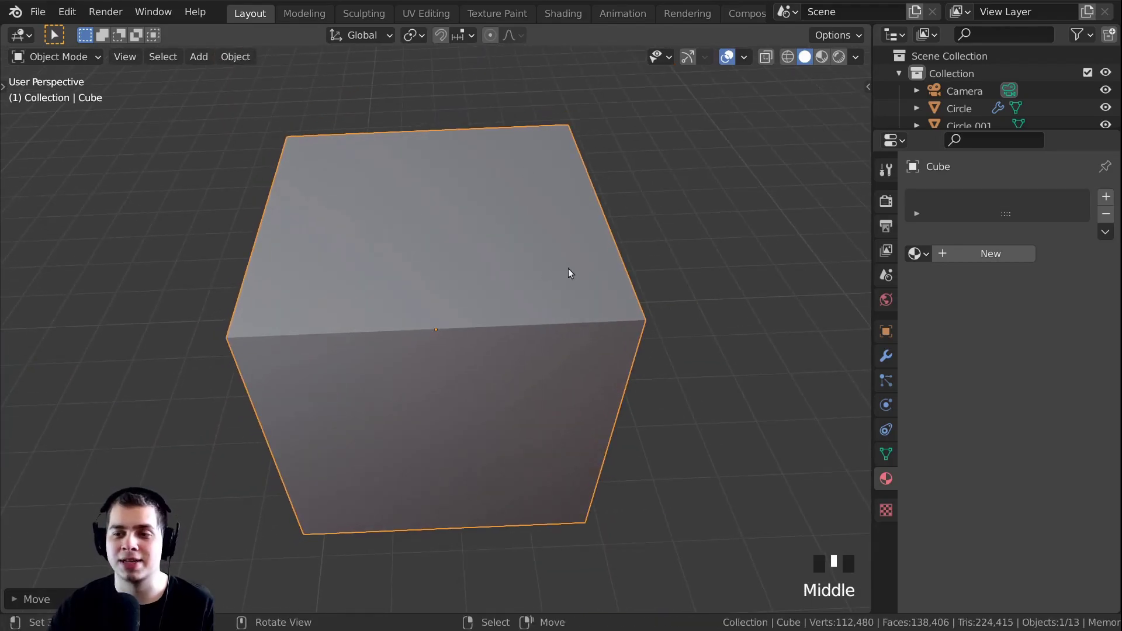
pyautogui.press('Tab')
pyautogui.rightClick(443, 239)
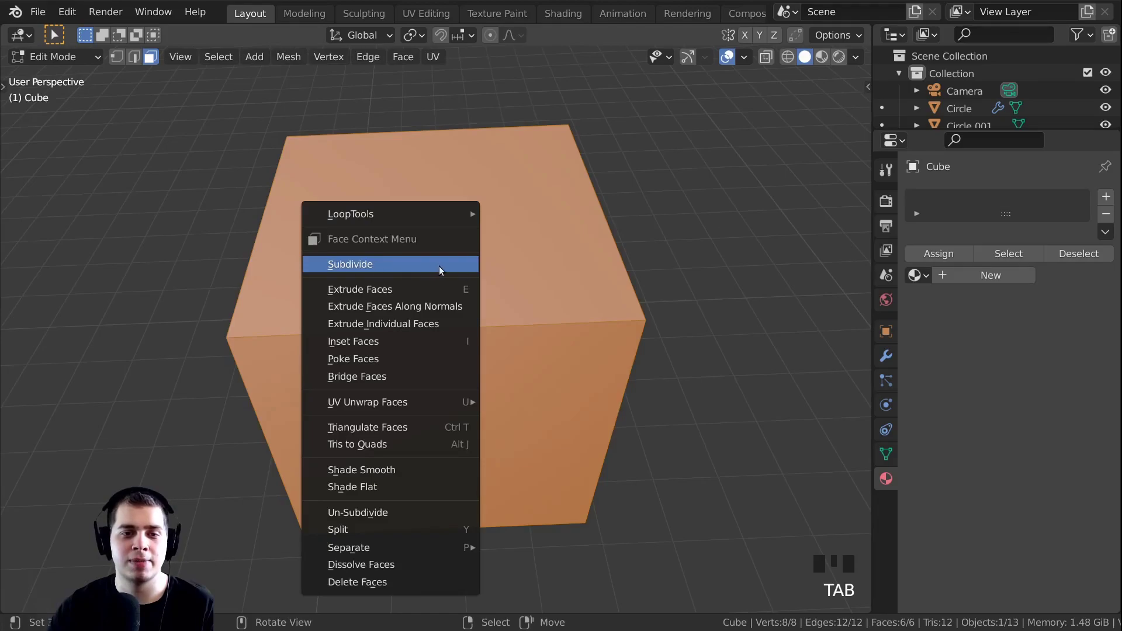
pyautogui.click(417, 275)
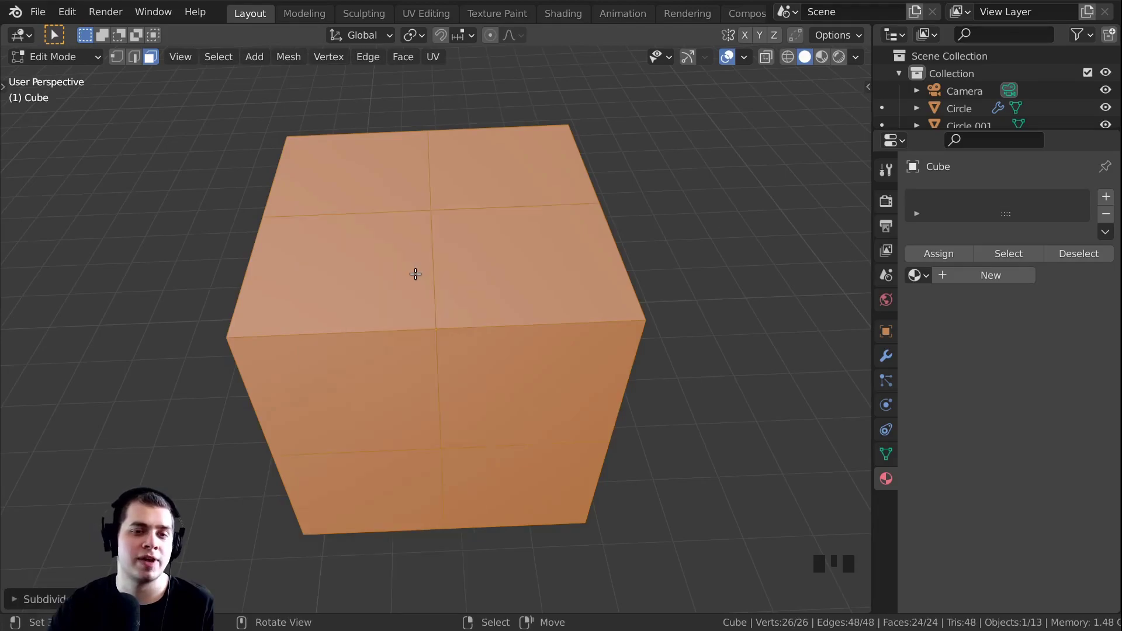
pyautogui.rightClick(523, 205)
pyautogui.click(458, 205)
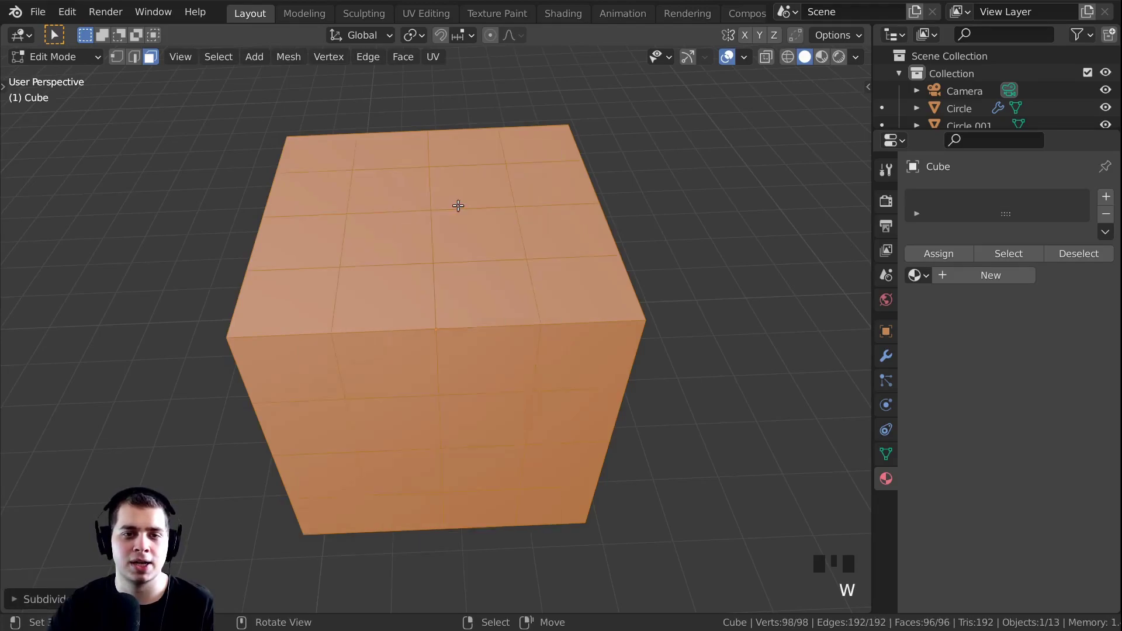
pyautogui.moveTo(464, 227); pyautogui.dragTo(535, 222, button='middle')
pyautogui.press('Tab')
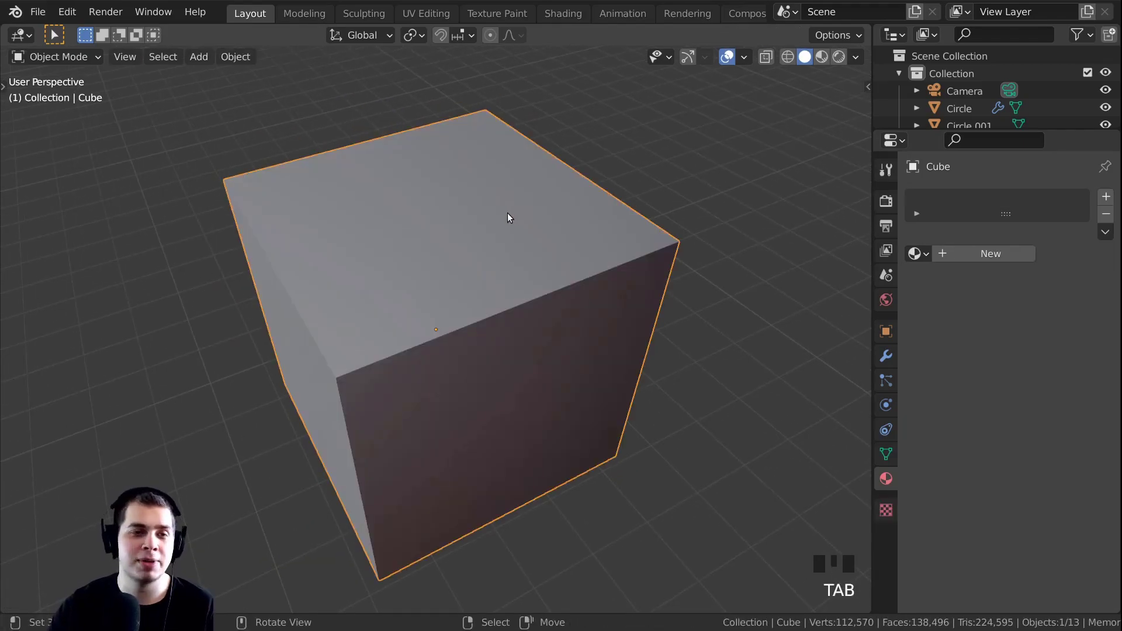
# Look up the Cell Fracture add-on in the preferences by searching the add-ons for "cell" and check that it is enabled
pyautogui.click(67, 13)
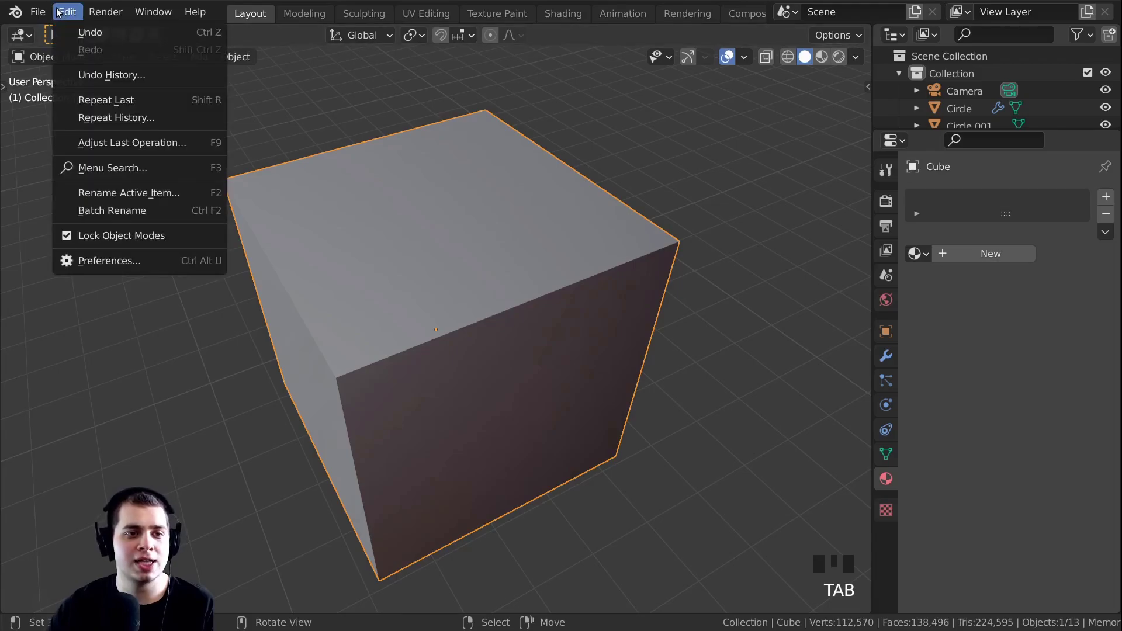
pyautogui.click(115, 266)
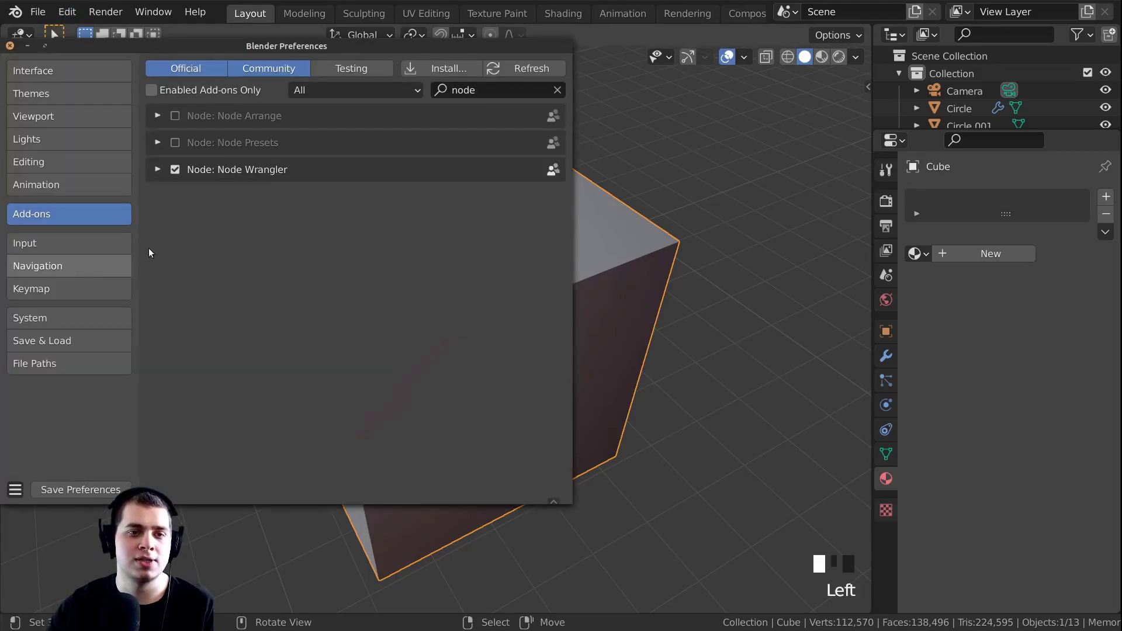
pyautogui.click(484, 90)
pyautogui.write('cell')
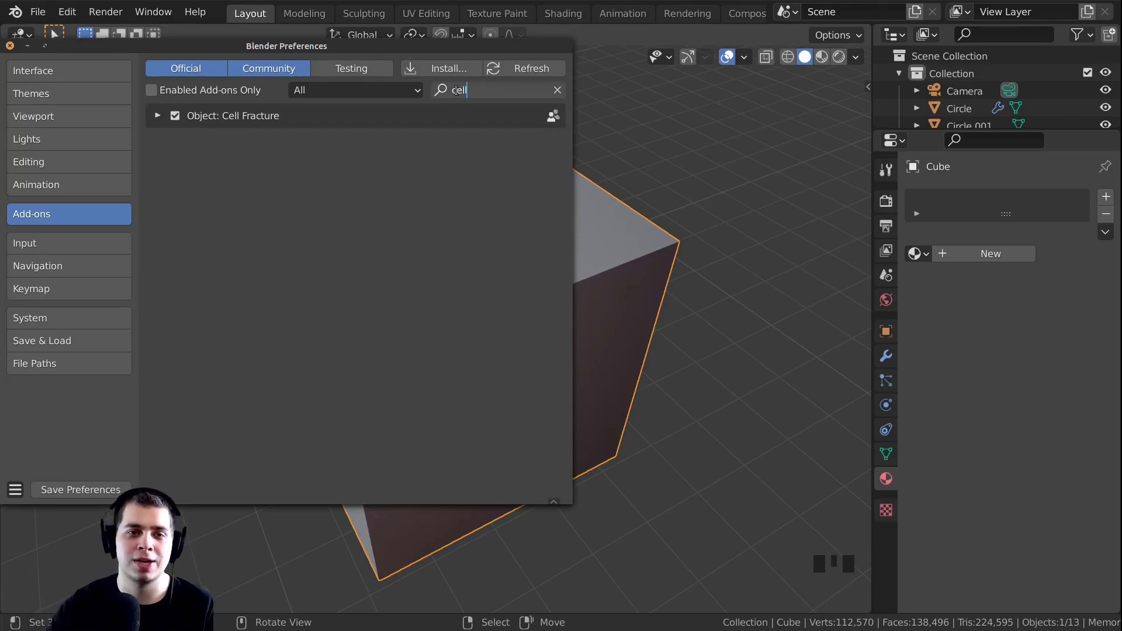
pyautogui.press('Return')
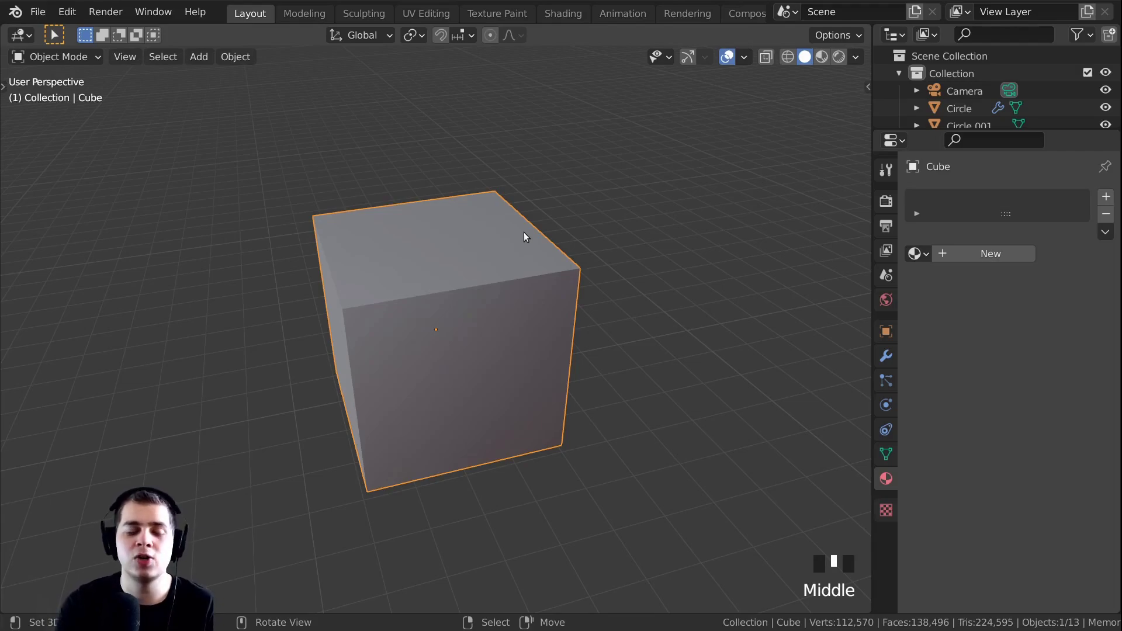
# Run Cell Fracture on the cube with Noise set to 1.00 and a Source Limit of 100
pyautogui.press('F3')
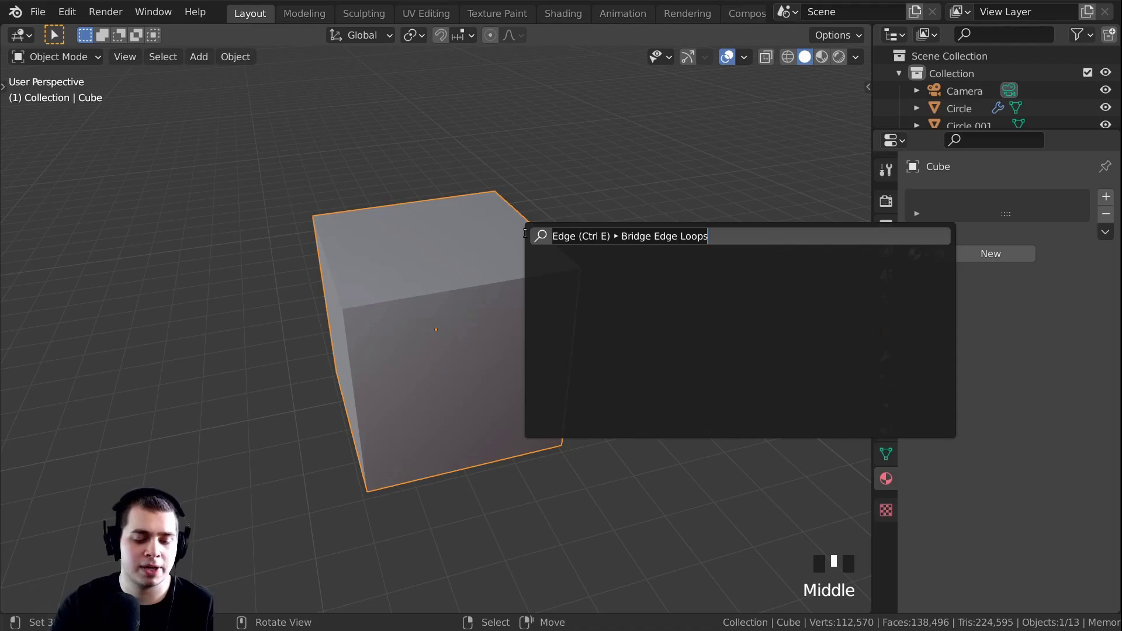
pyautogui.write('cell')
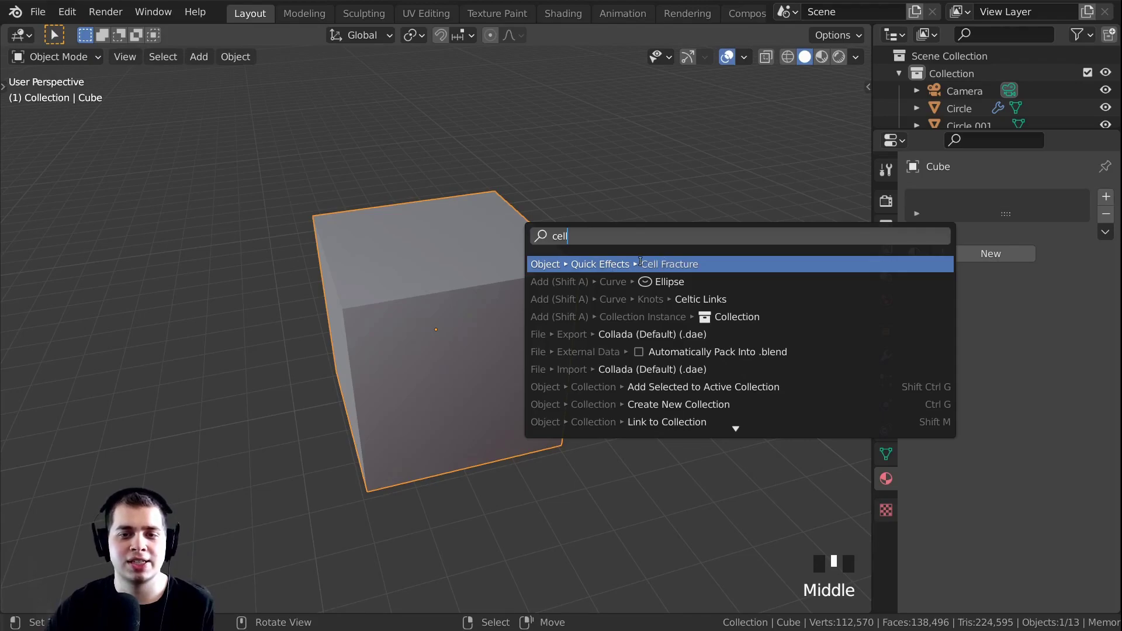
pyautogui.click(637, 263)
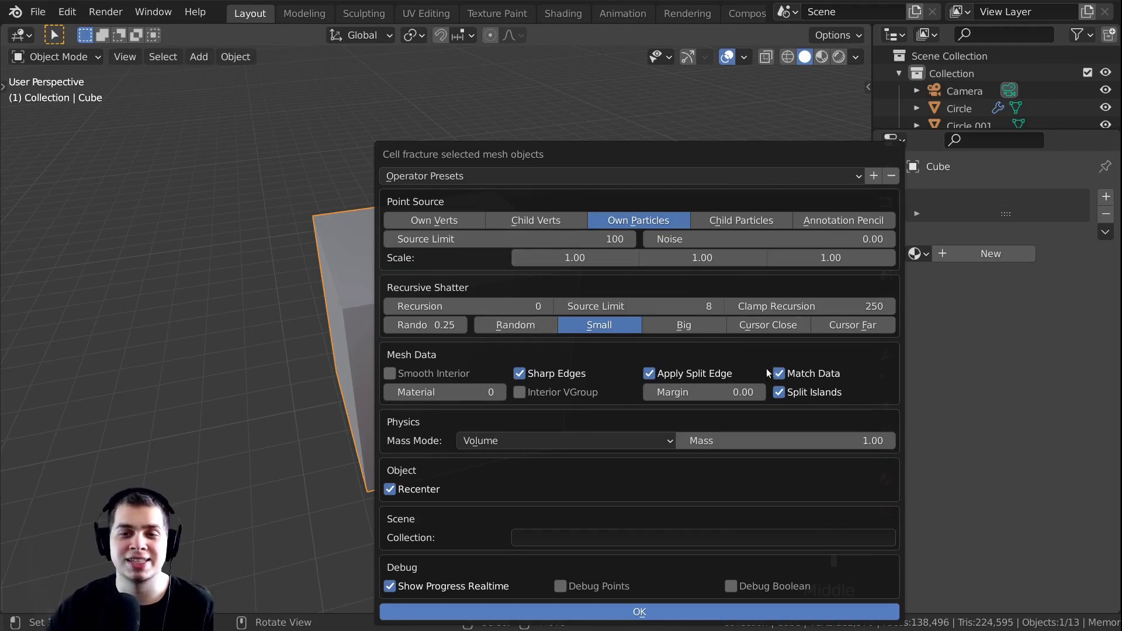
pyautogui.moveTo(740, 239); pyautogui.dragTo(783, 239)
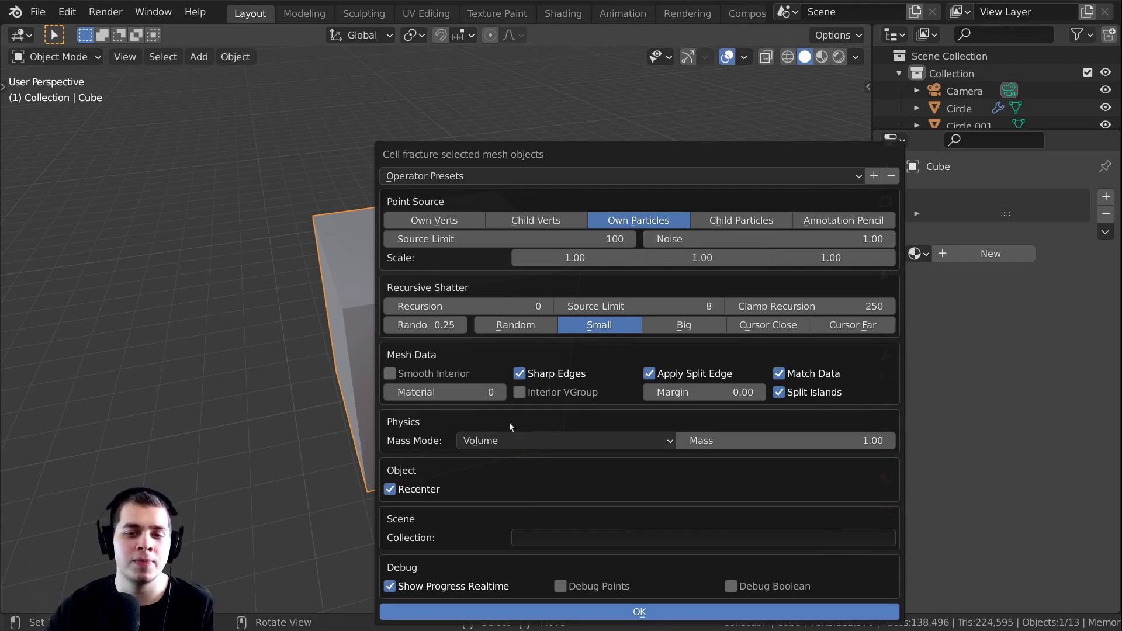
pyautogui.click(639, 611)
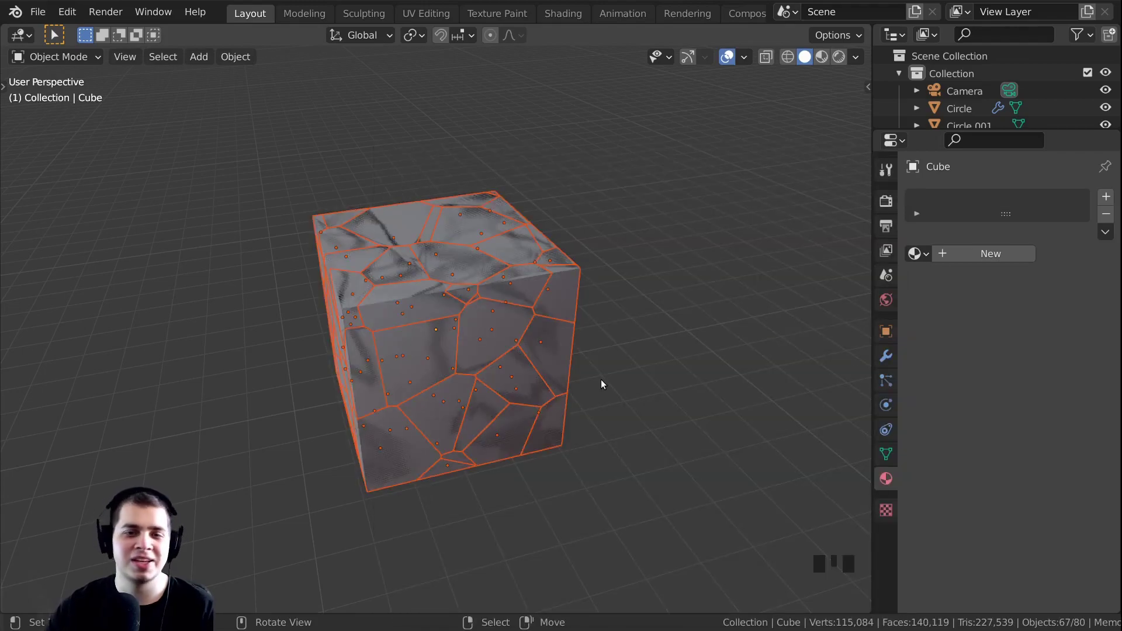
# Move the original unbroken cube off the fractured pieces and delete it
pyautogui.rightClick(529, 374)
pyautogui.press('g')
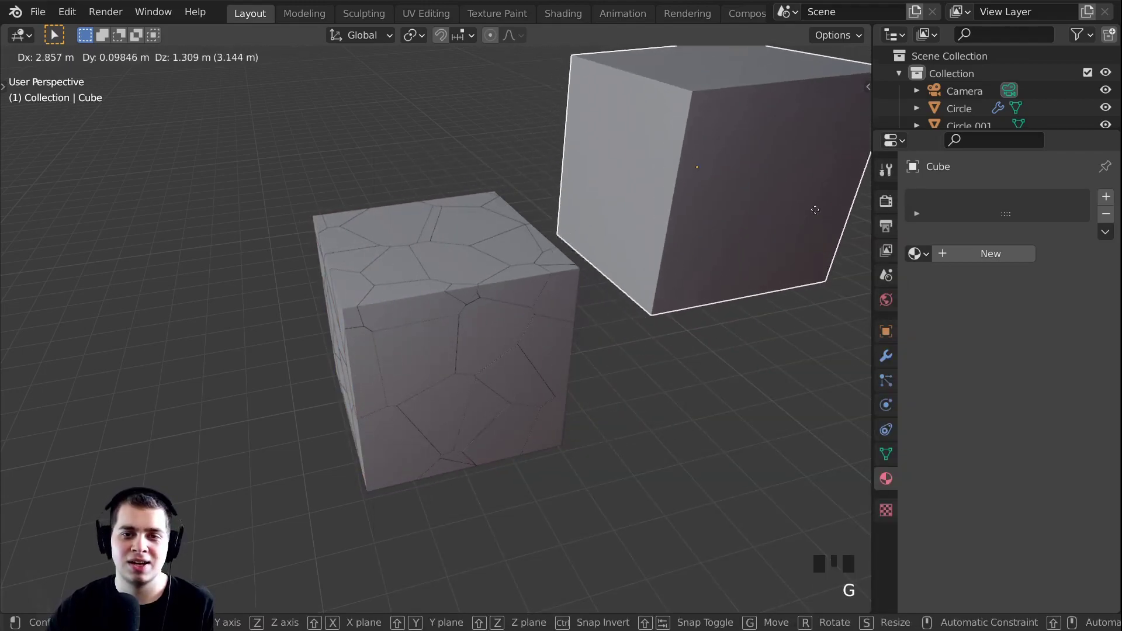
pyautogui.click(413, 295)
pyautogui.scroll(-5, 508, 228)
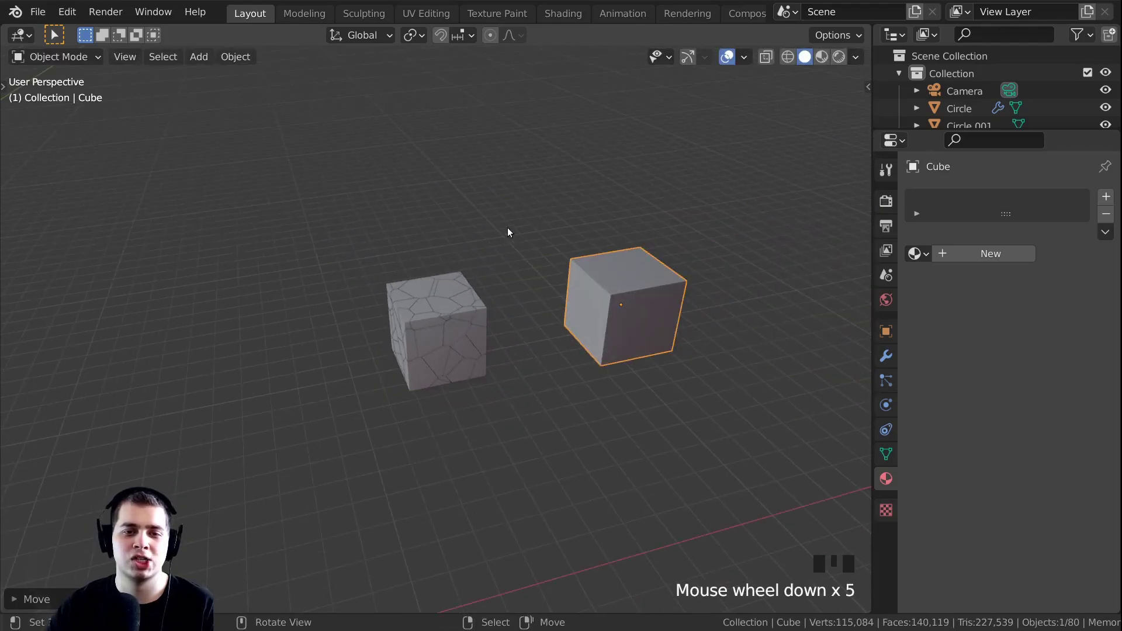
pyautogui.press('x')
pyautogui.click(507, 233)
# Pull a shard out of the cube's front face, place it in the open space beside the cube and rotate it to lie flat
pyautogui.moveTo(461, 326); pyautogui.dragTo(539, 392, button='middle')
pyautogui.scroll(4, 507, 312)
pyautogui.rightClick(508, 313)
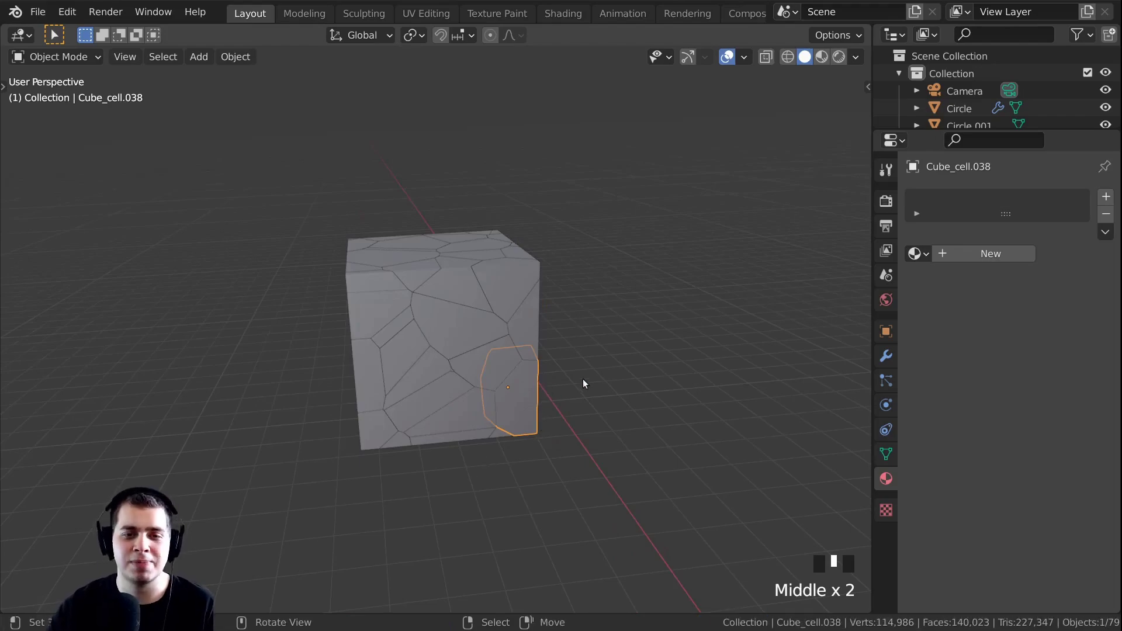
pyautogui.keyDown('shift'); pyautogui.moveTo(596, 363); pyautogui.dragTo(629, 372, button='middle'); pyautogui.keyUp('shift')
pyautogui.moveTo(718, 308); pyautogui.dragTo(500, 286, button='middle')
pyautogui.scroll(2, 490, 322)
pyautogui.rightClick(500, 286)
pyautogui.press('g')
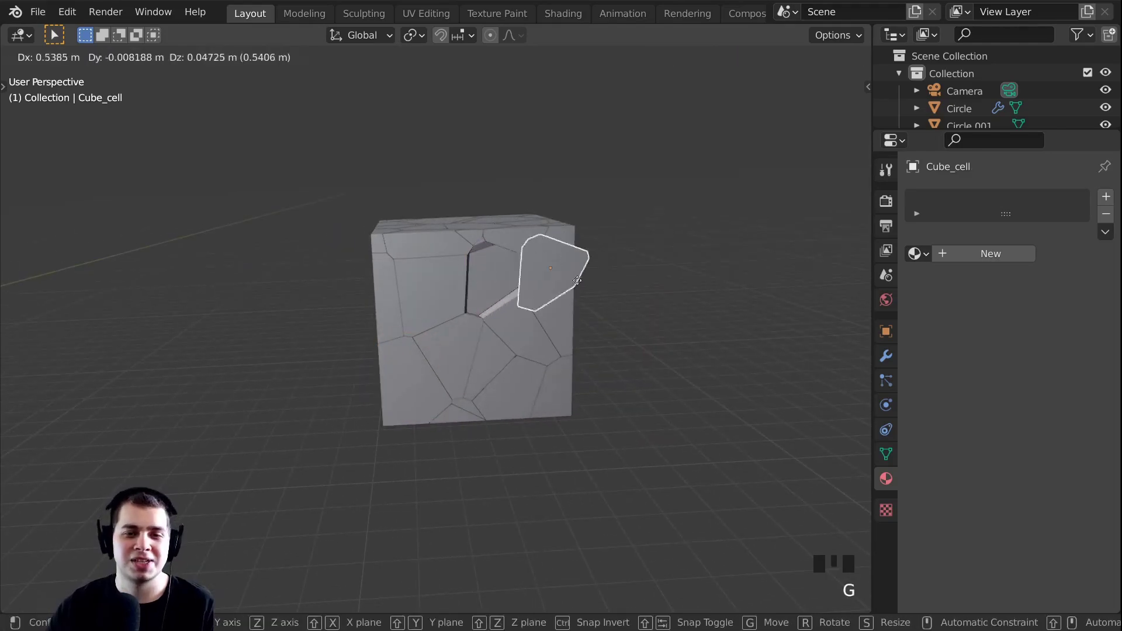
pyautogui.click(637, 292)
pyautogui.press('r')
pyautogui.press('r')
pyautogui.click(628, 366)
pyautogui.press('g')
pyautogui.click(741, 320)
pyautogui.press('r')
pyautogui.press('r')
pyautogui.click(742, 330)
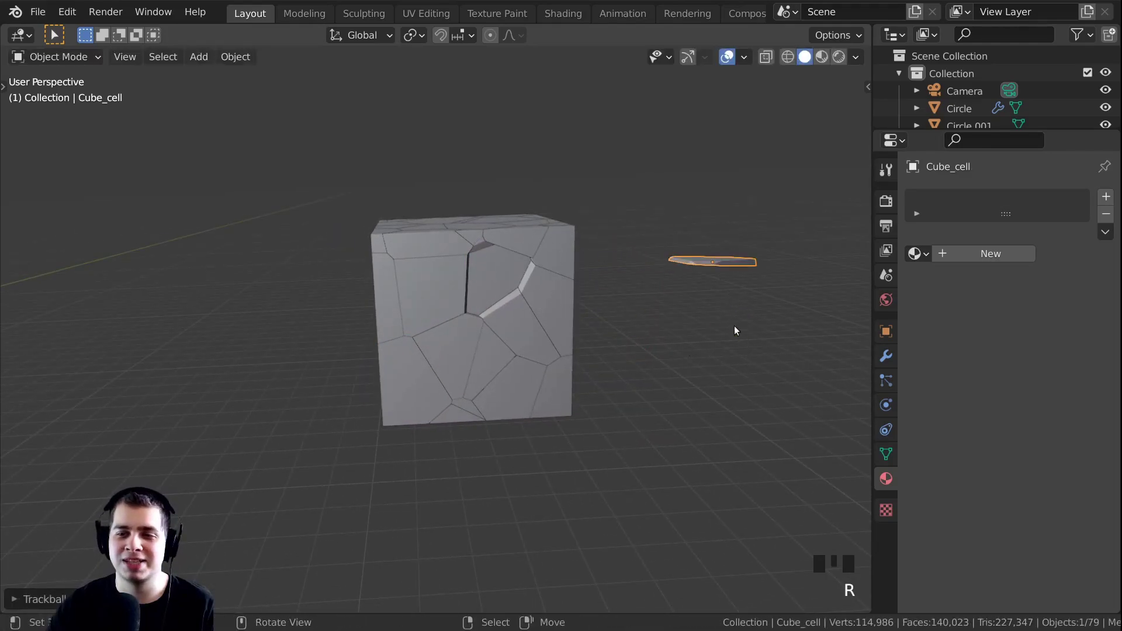
# Move a second front shard out beside the cube and rotate it freely
pyautogui.rightClick(497, 278)
pyautogui.keyDown('shift'); pyautogui.moveTo(526, 263); pyautogui.dragTo(387, 220, button='middle'); pyautogui.keyUp('shift')
pyautogui.press('g')
pyautogui.click(673, 234)
pyautogui.press('r')
pyautogui.press('r')
pyautogui.click(676, 253)
# Select the shards along one side of the cube, move them away from it and rotate them freely
pyautogui.press('a')
pyautogui.moveTo(336, 189); pyautogui.dragTo(388, 318)
pyautogui.press('g')
pyautogui.click(275, 286)
pyautogui.press('r')
pyautogui.press('r')
pyautogui.click(247, 280)
# Move one shard out past the cube's side and lift another above the cube to open it up
pyautogui.rightClick(240, 275)
pyautogui.keyDown('shift'); pyautogui.moveTo(239, 274); pyautogui.dragTo(429, 263, button='middle'); pyautogui.keyUp('shift')
pyautogui.press('g')
pyautogui.click(198, 261)
pyautogui.rightClick(336, 270)
pyautogui.press('g')
pyautogui.click(311, 145)
# Lift two more shards out of the cube's middle and place them above it
pyautogui.rightClick(400, 305)
pyautogui.moveTo(376, 297); pyautogui.dragTo(336, 297, button='middle')
pyautogui.press('g')
pyautogui.click(528, 147)
pyautogui.rightClick(497, 236)
pyautogui.press('g')
pyautogui.click(517, 169)
# Pull a chunky shard from inside the opened cube and add it to the loose shards beside the cube
pyautogui.moveTo(517, 169); pyautogui.dragTo(379, 202, button='middle')
pyautogui.scroll(2, 611, 244)
pyautogui.keyDown('shift'); pyautogui.moveTo(611, 240); pyautogui.dragTo(481, 175, button='middle'); pyautogui.keyUp('shift')
pyautogui.rightClick(546, 254)
pyautogui.press('g')
pyautogui.press('g')
pyautogui.click(643, 222)
pyautogui.moveTo(643, 222); pyautogui.dragTo(354, 341, button='middle')
pyautogui.press('g')
pyautogui.click(581, 299)
# Rotate an inner shard of the cube and place it at the far end of the row of loose shards
pyautogui.rightClick(402, 308)
pyautogui.press('r')
pyautogui.press('r')
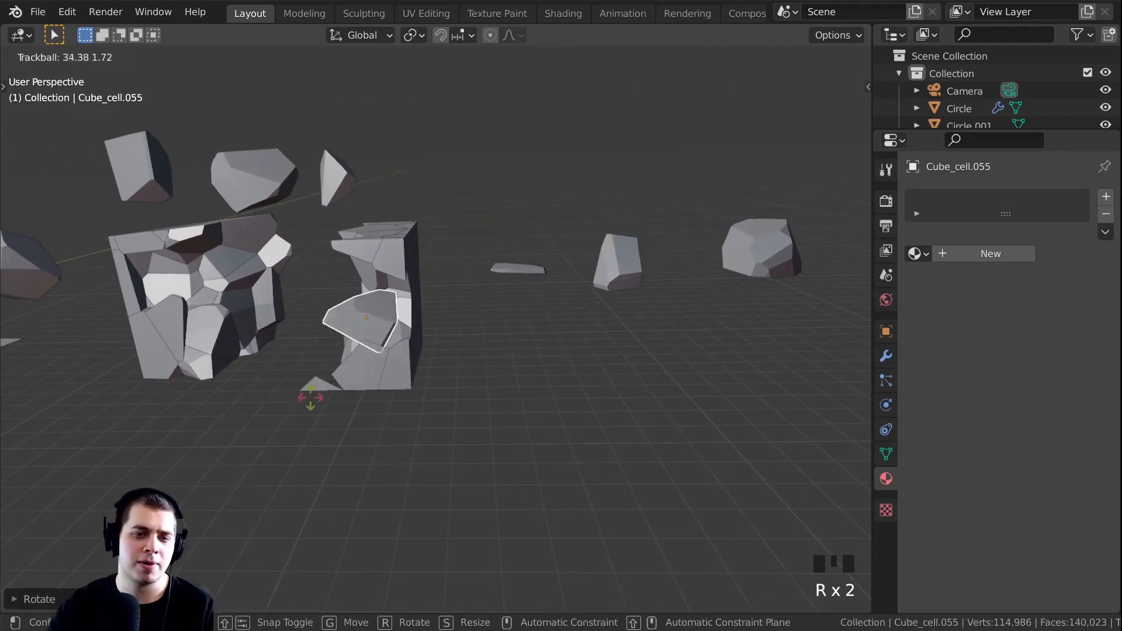
pyautogui.click(310, 398)
pyautogui.press('g')
pyautogui.click(496, 346)
pyautogui.keyDown('shift'); pyautogui.moveTo(496, 346); pyautogui.dragTo(346, 357, button='middle'); pyautogui.keyUp('shift')
pyautogui.press('g')
pyautogui.click(809, 250)
pyautogui.press('r')
pyautogui.click(803, 206)
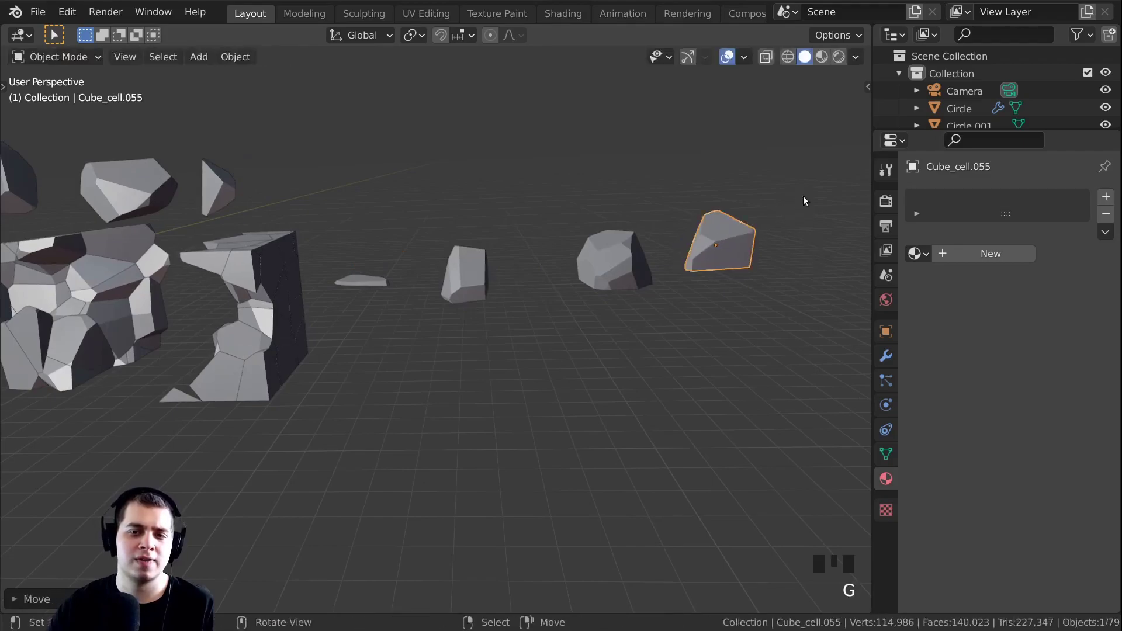
# Rotate and move a shard away from the fractured cube, and delete an unwanted shard
pyautogui.moveTo(805, 181); pyautogui.dragTo(462, 372, button='middle')
pyautogui.rightClick(462, 371)
pyautogui.press('r')
pyautogui.press('g')
pyautogui.click(363, 423)
pyautogui.rightClick(385, 351)
pyautogui.keyDown('shift'); pyautogui.moveTo(386, 351); pyautogui.dragTo(423, 207, button='middle'); pyautogui.keyUp('shift')
pyautogui.press('Delete')
# Shift a shard floating above the cube and delete it
pyautogui.rightClick(464, 104)
pyautogui.press('g')
pyautogui.click(459, 146)
pyautogui.scroll(-1, 458, 145)
pyautogui.moveTo(458, 146); pyautogui.dragTo(446, 138, button='middle')
pyautogui.press('Delete')
# Delete two more unwanted shards around the fractured cube
pyautogui.scroll(-2, 424, 207)
pyautogui.rightClick(356, 206)
pyautogui.moveTo(425, 207); pyautogui.dragTo(549, 236, button='middle')
pyautogui.press('Delete')
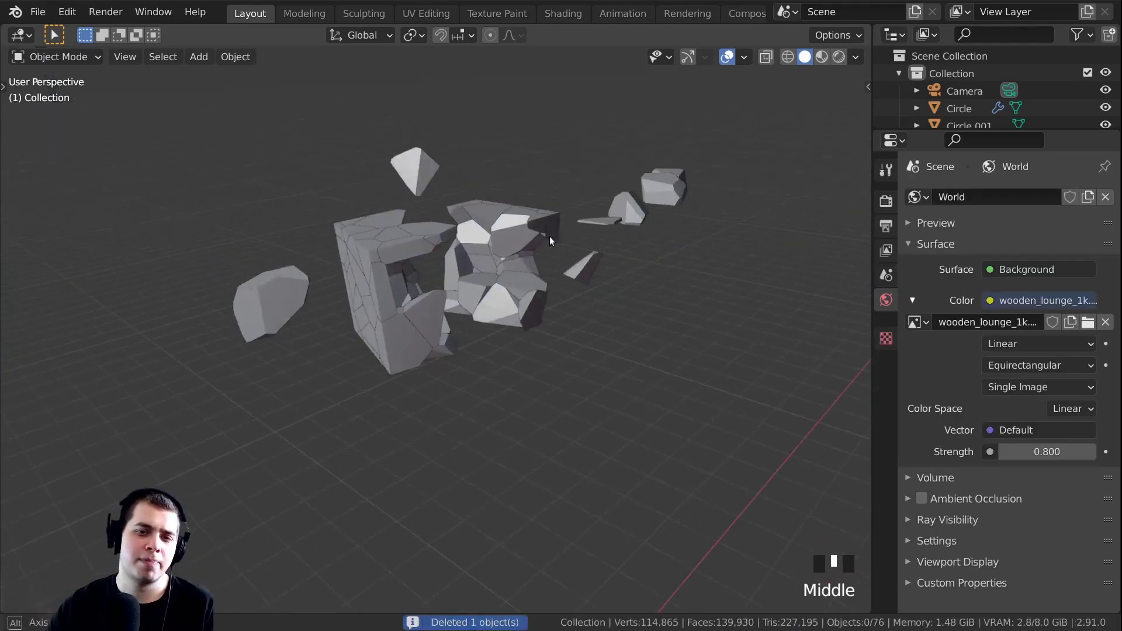
pyautogui.scroll(3, 525, 297)
pyautogui.rightClick(511, 269)
pyautogui.keyDown('shift'); pyautogui.moveTo(511, 269); pyautogui.dragTo(485, 161, button='middle'); pyautogui.keyUp('shift')
pyautogui.press('Delete')
# Move shard Cube_cell.008 out, rotate it freely and place it at the end of the row of loose shards
pyautogui.scroll(3, 267, 363)
pyautogui.rightClick(75, 350)
pyautogui.keyDown('shift'); pyautogui.moveTo(332, 305); pyautogui.dragTo(451, 243, button='middle'); pyautogui.keyUp('shift')
pyautogui.press('g')
pyautogui.press('r')
pyautogui.press('r')
pyautogui.click(451, 243)
pyautogui.press('g')
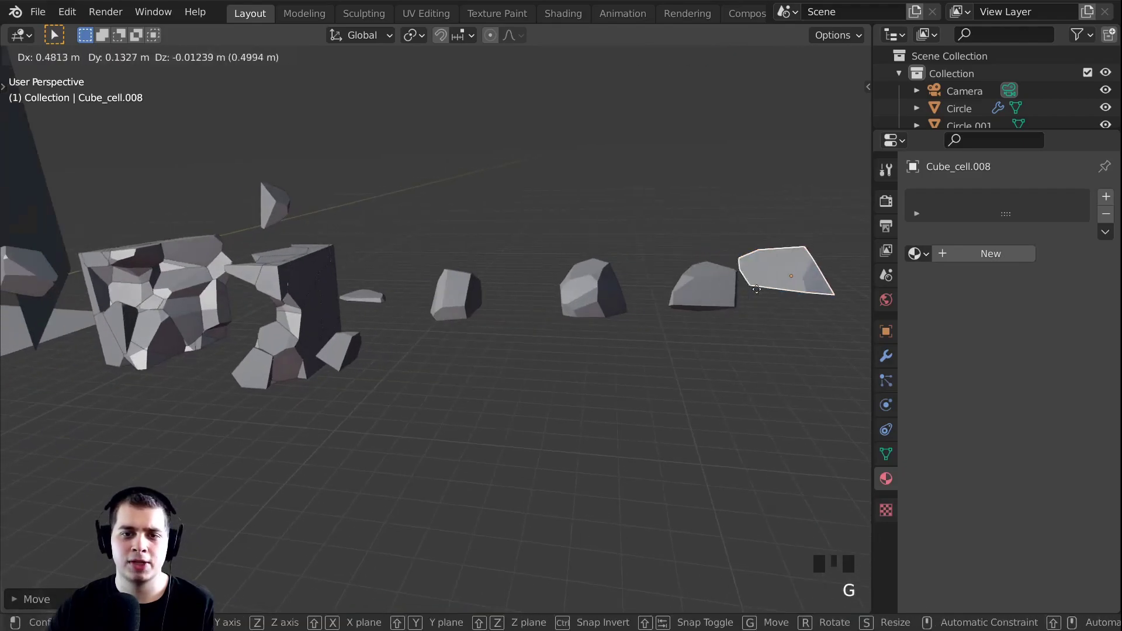
pyautogui.click(760, 289)
# Move shard Cube_cell.044 out of the cube to the end of the row to judge its shape, then delete it
pyautogui.moveTo(415, 291); pyautogui.dragTo(377, 311, button='middle')
pyautogui.rightClick(374, 311)
pyautogui.rightClick(367, 366)
pyautogui.keyDown('shift'); pyautogui.moveTo(367, 366); pyautogui.dragTo(541, 262, button='middle'); pyautogui.keyUp('shift')
pyautogui.rightClick(370, 295)
pyautogui.press('g')
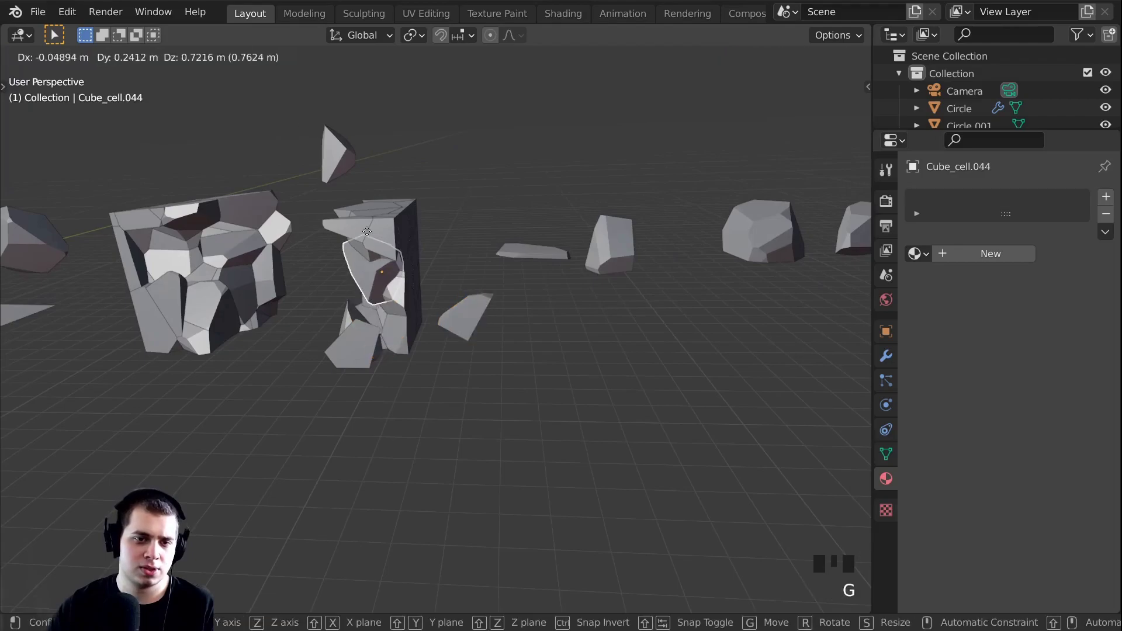
pyautogui.click(366, 232)
pyautogui.press('g')
pyautogui.click(609, 117)
pyautogui.scroll(-4, 559, 203)
pyautogui.press('g')
pyautogui.click(806, 224)
pyautogui.moveTo(533, 248); pyautogui.dragTo(552, 289, button='middle')
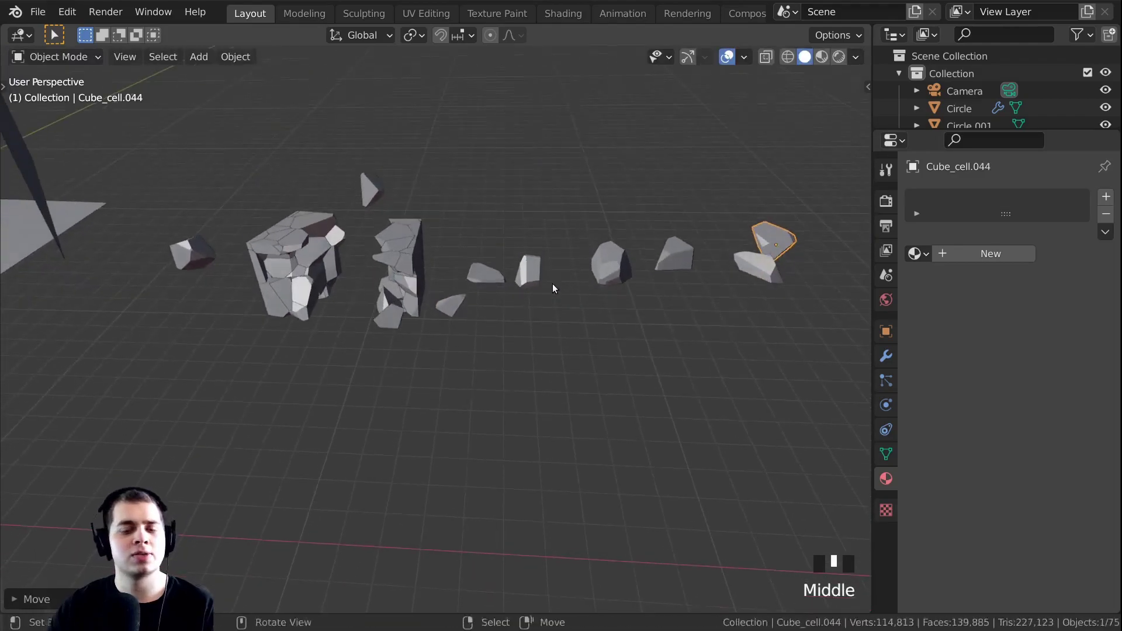
pyautogui.press('Delete')
# Pull shard Cube_cell.050 out of the cube's outer wall to see its shape, then delete it
pyautogui.scroll(5, 380, 257)
pyautogui.rightClick(437, 218)
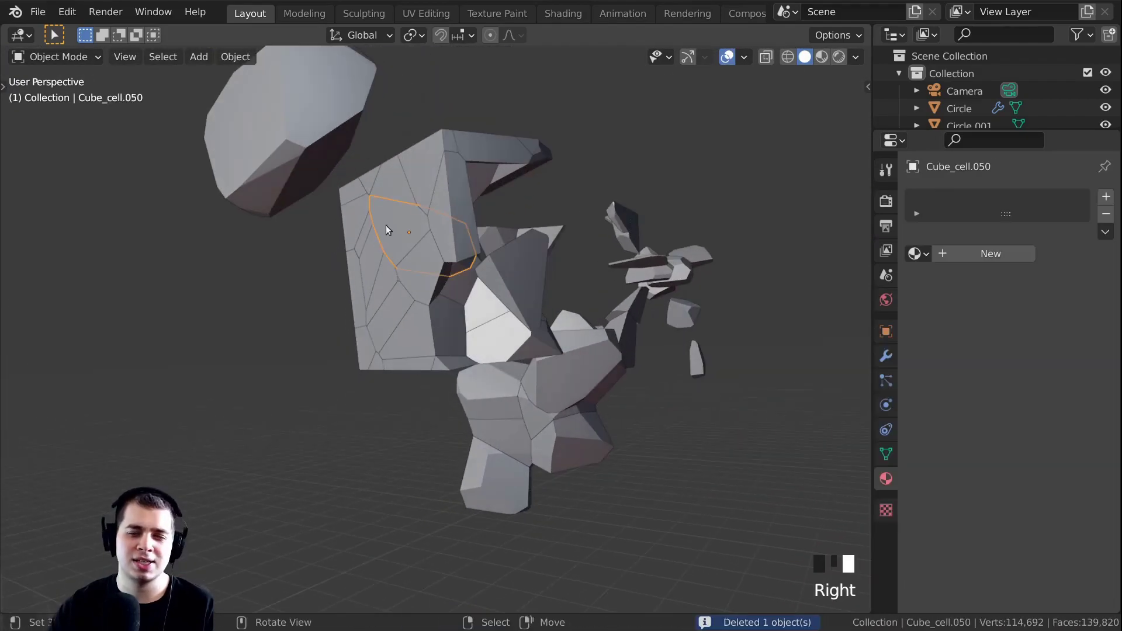
pyautogui.press('g')
pyautogui.click(363, 240)
pyautogui.moveTo(364, 239); pyautogui.dragTo(458, 205, button='middle')
pyautogui.press('Delete')
# Pull shard Cube_cell.016 out of the cube, and rotate Cube_cell.065 and move it next to the kept loose shards
pyautogui.rightClick(470, 180)
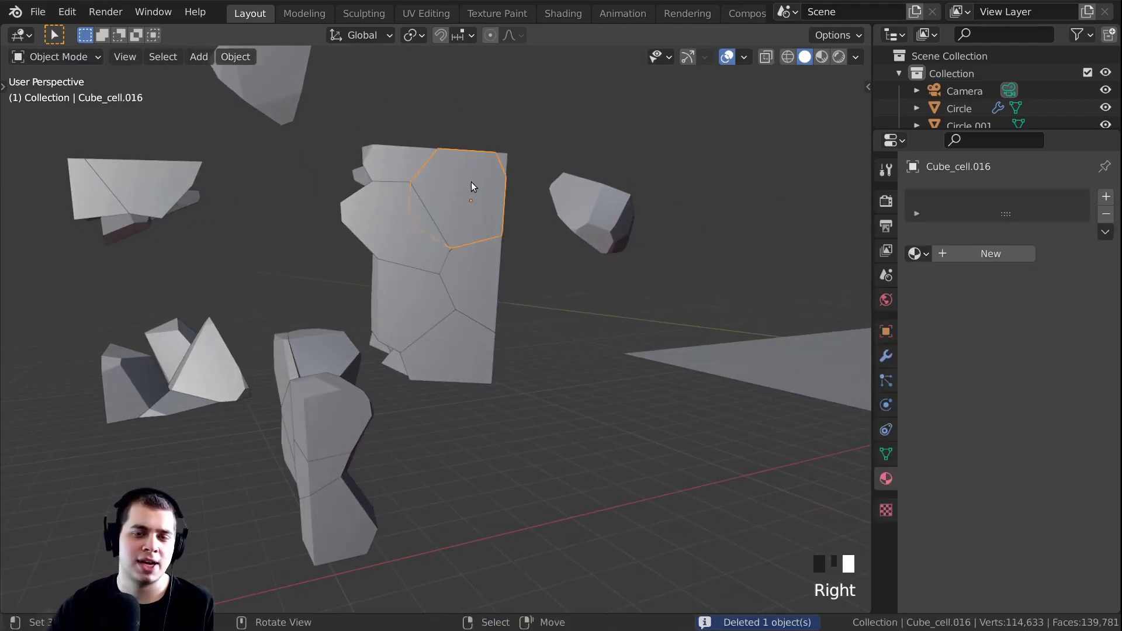
pyautogui.press('g')
pyautogui.click(528, 155)
pyautogui.moveTo(529, 154); pyautogui.dragTo(534, 187, button='middle')
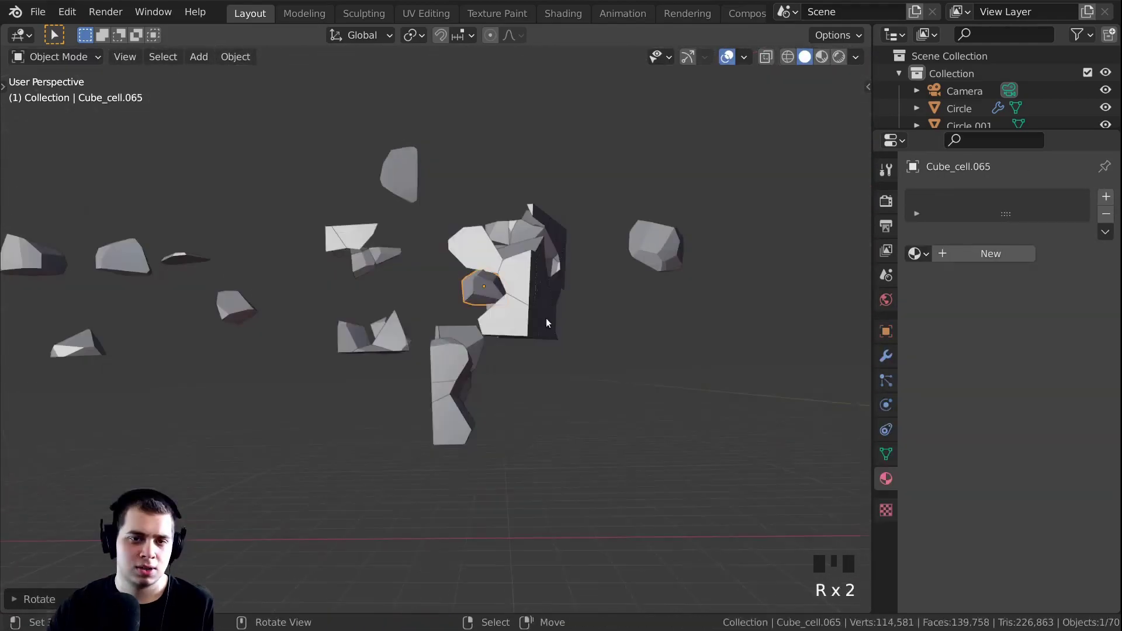
pyautogui.press('g')
pyautogui.click(266, 315)
# Delete the remaining fractured cube together with the rejected shards around it, keeping only the row of loose shards
pyautogui.press('a')
pyautogui.press('b')
pyautogui.moveTo(346, 153); pyautogui.dragTo(731, 396)
pyautogui.press('x')
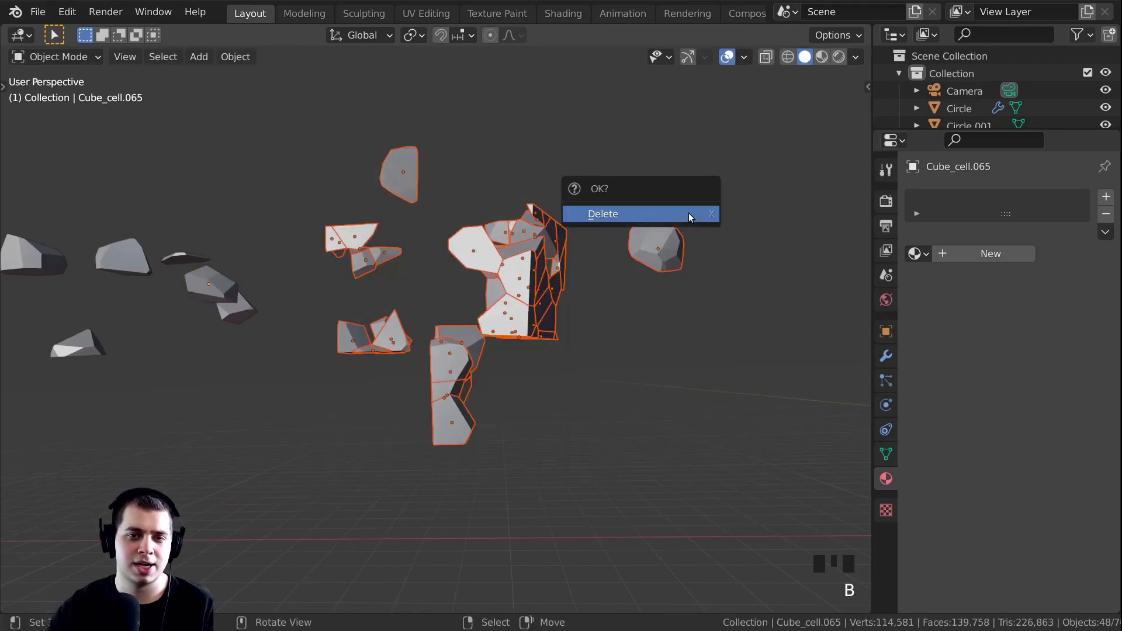
pyautogui.click(689, 213)
# Frame all the kept shards in front view and move the low-lying middle shard up into the row
pyautogui.moveTo(569, 247); pyautogui.dragTo(345, 376, button='middle')
pyautogui.press('a')
pyautogui.press('a')
pyautogui.moveTo(441, 283); pyautogui.dragTo(121, 451)
pyautogui.press('KP_Decimal')
pyautogui.moveTo(526, 327); pyautogui.dragTo(429, 260, button='middle')
pyautogui.scroll(2, 429, 259)
pyautogui.press('KP_1')
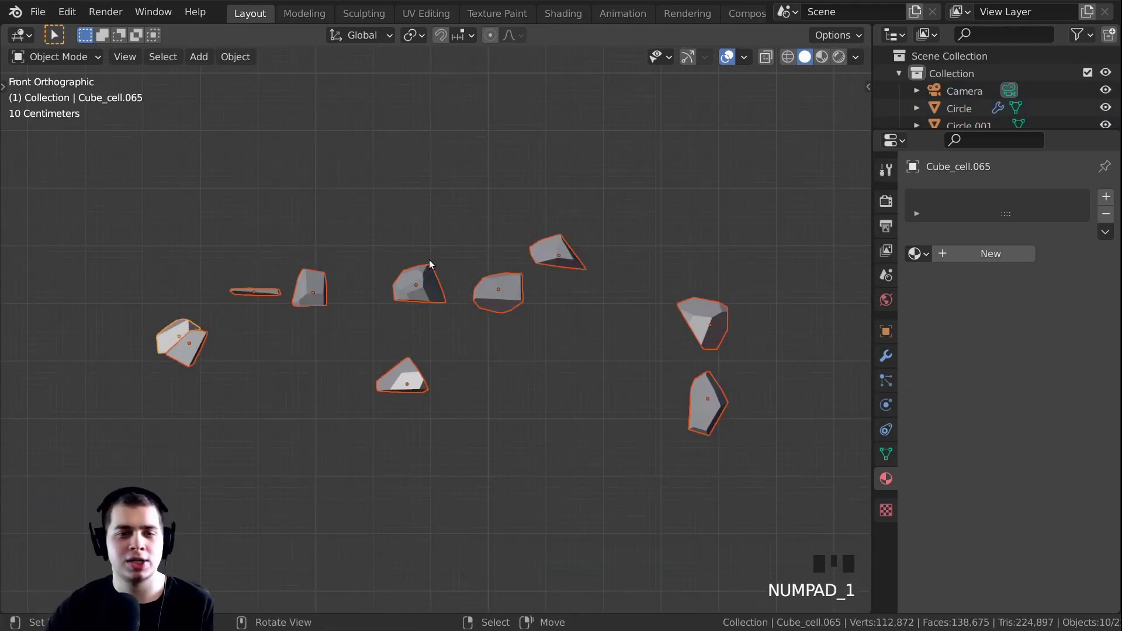
pyautogui.rightClick(407, 380)
pyautogui.press('g')
pyautogui.click(400, 292)
pyautogui.scroll(4, 400, 292)
# Move shard Cube_cell.056 out of the overlapping pair towards the row and turn it freely
pyautogui.keyDown('shift'); pyautogui.moveTo(301, 310); pyautogui.dragTo(527, 294, button='middle'); pyautogui.keyUp('shift')
pyautogui.rightClick(177, 338)
pyautogui.press('g')
pyautogui.press('r')
pyautogui.click(241, 266)
pyautogui.press('r')
pyautogui.press('r')
pyautogui.click(243, 274)
pyautogui.press('g')
pyautogui.click(292, 277)
# Rotate Cube_cell.056 freely until its flat side faces down, and level it with its neighbours in the row
pyautogui.press('r')
pyautogui.press('r')
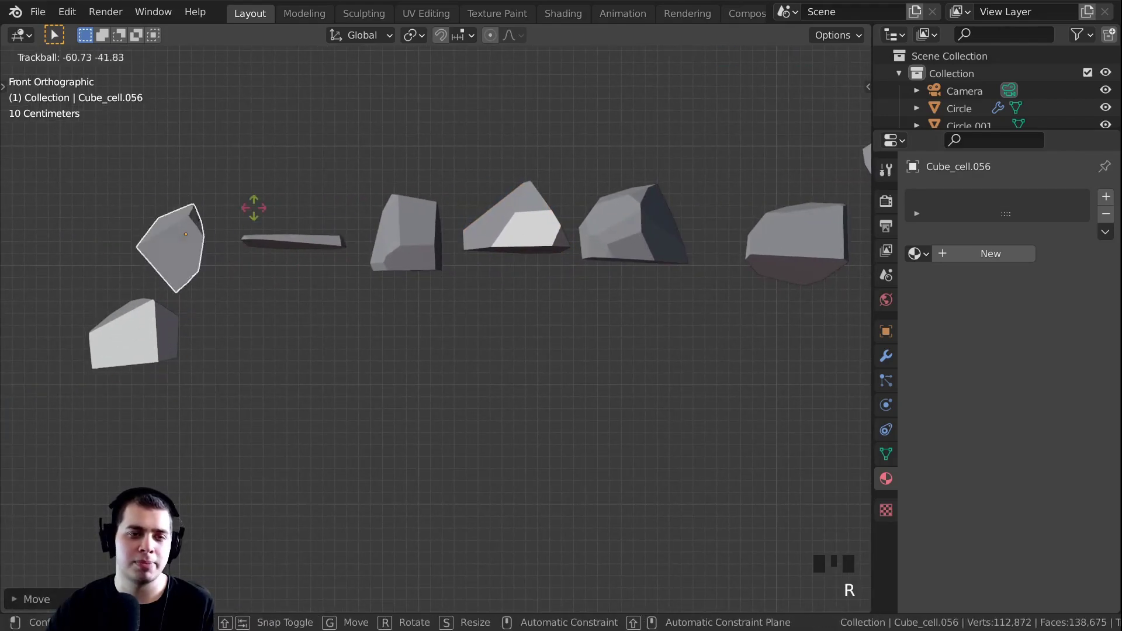
pyautogui.press('r')
pyautogui.press('r')
pyautogui.click(294, 223)
pyautogui.press('r')
pyautogui.click(295, 245)
pyautogui.press('g')
pyautogui.click(295, 243)
# Straighten the shard lying below Cube_cell.056 and move it up to the outer end of the row
pyautogui.rightClick(148, 338)
pyautogui.keyDown('shift'); pyautogui.moveTo(175, 337); pyautogui.dragTo(221, 337, button='middle'); pyautogui.keyUp('shift')
pyautogui.press('r')
pyautogui.click(335, 340)
pyautogui.press('r')
pyautogui.click(283, 219)
# Rotate shard Cube_cell.013 until it stands on its base and move it level with the row
pyautogui.rightClick(446, 233)
pyautogui.press('r')
pyautogui.click(445, 216)
pyautogui.press('g')
pyautogui.click(436, 207)
pyautogui.press('r')
pyautogui.press('r')
pyautogui.click(433, 268)
pyautogui.press('g')
pyautogui.click(425, 263)
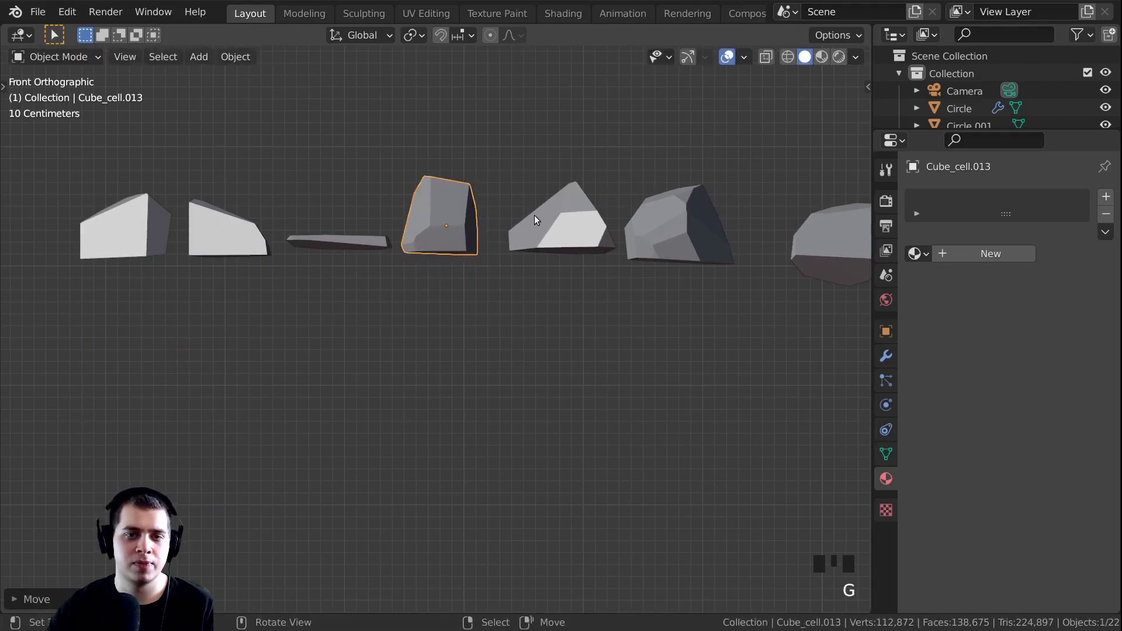
# Freely rotate the pointed shard next to Cube_cell.013 so that it sits better on its base
pyautogui.rightClick(534, 221)
pyautogui.press('r')
pyautogui.press('r')
pyautogui.click(616, 242)
pyautogui.keyDown('shift'); pyautogui.moveTo(616, 241); pyautogui.dragTo(513, 251, button='middle'); pyautogui.keyUp('shift')
# Freely rotate the large faceted shard beyond the pointed one and shift it into line with the row
pyautogui.rightClick(555, 244)
pyautogui.press('r')
pyautogui.press('r')
pyautogui.click(677, 238)
pyautogui.press('g')
pyautogui.click(672, 233)
pyautogui.keyDown('shift'); pyautogui.moveTo(668, 233); pyautogui.dragTo(645, 233, button='middle'); pyautogui.keyUp('shift')
pyautogui.press('g')
pyautogui.click(650, 226)
# Freely rotate the next shard towards the Cube_cell.020 end and move it level with the row
pyautogui.rightClick(680, 248)
pyautogui.press('r')
pyautogui.press('r')
pyautogui.click(682, 264)
pyautogui.press('g')
pyautogui.click(673, 239)
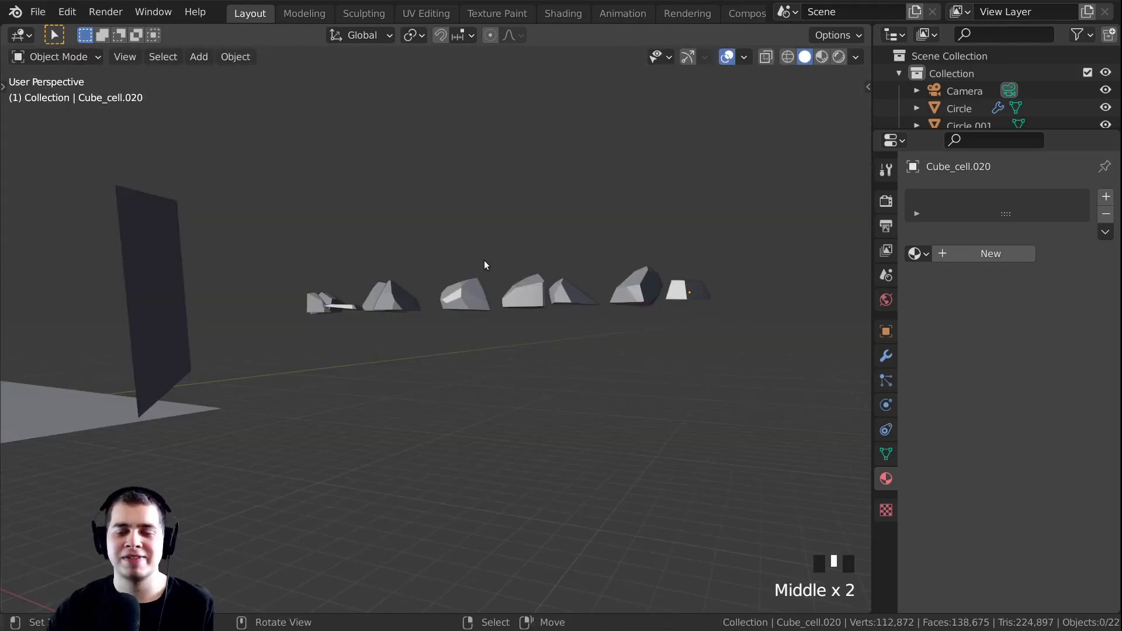
# In top view, move an out-of-line shard along the Y axis towards the others
pyautogui.moveTo(484, 266); pyautogui.dragTo(539, 406, button='middle')
pyautogui.press('KP_7')
pyautogui.scroll(2, 538, 407)
pyautogui.click(437, 380)
pyautogui.press('g')
pyautogui.press('y')
pyautogui.click(409, 317)
# Add the neighbouring middle shards to the selection and move them together along the Y axis
pyautogui.keyDown('shift'); pyautogui.rightClick(358, 333); pyautogui.keyUp('shift')
pyautogui.keyDown('shift'); pyautogui.rightClick(471, 326); pyautogui.keyUp('shift')
pyautogui.press('g')
pyautogui.press('x')
pyautogui.rightClick(475, 345)
pyautogui.press('g')
pyautogui.press('y')
pyautogui.click(475, 346)
# Extend the selection with the next shards up to Cube_cell.056 and move them along Y into the common line
pyautogui.keyDown('shift'); pyautogui.rightClick(309, 343); pyautogui.keyUp('shift')
pyautogui.press('g')
pyautogui.press('y')
pyautogui.click(301, 325)
pyautogui.keyDown('shift'); pyautogui.rightClick(232, 340); pyautogui.keyUp('shift')
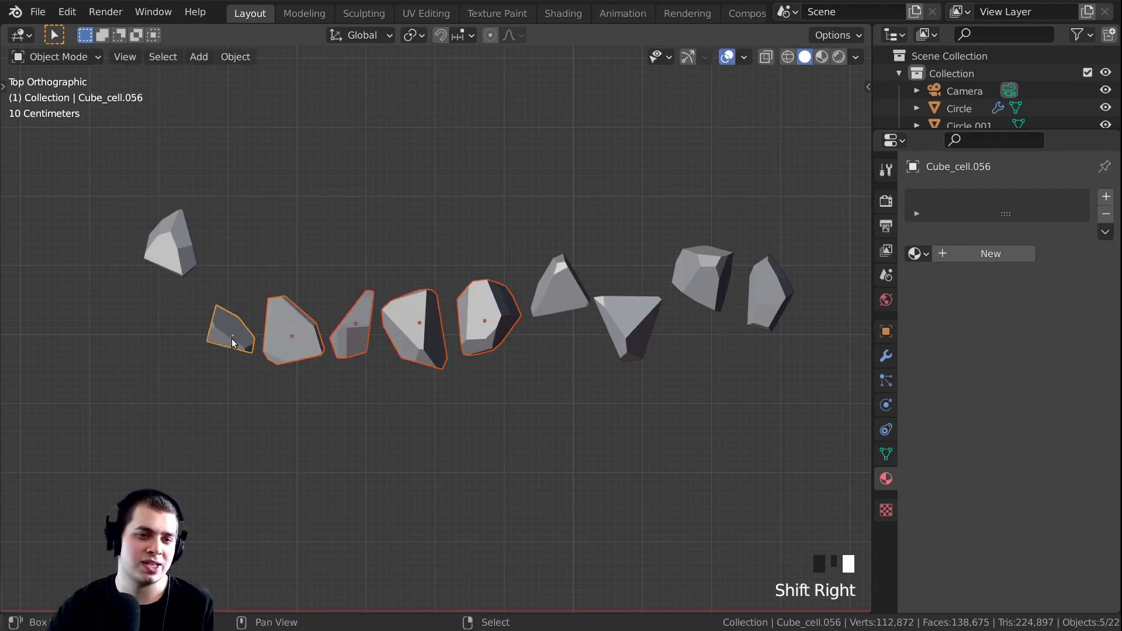
pyautogui.press('g')
pyautogui.press('y')
pyautogui.click(240, 268)
# Move shard Cube_cell.020 along the Y axis into line with the others and clear the selection
pyautogui.rightClick(769, 292)
pyautogui.press('g')
pyautogui.press('y')
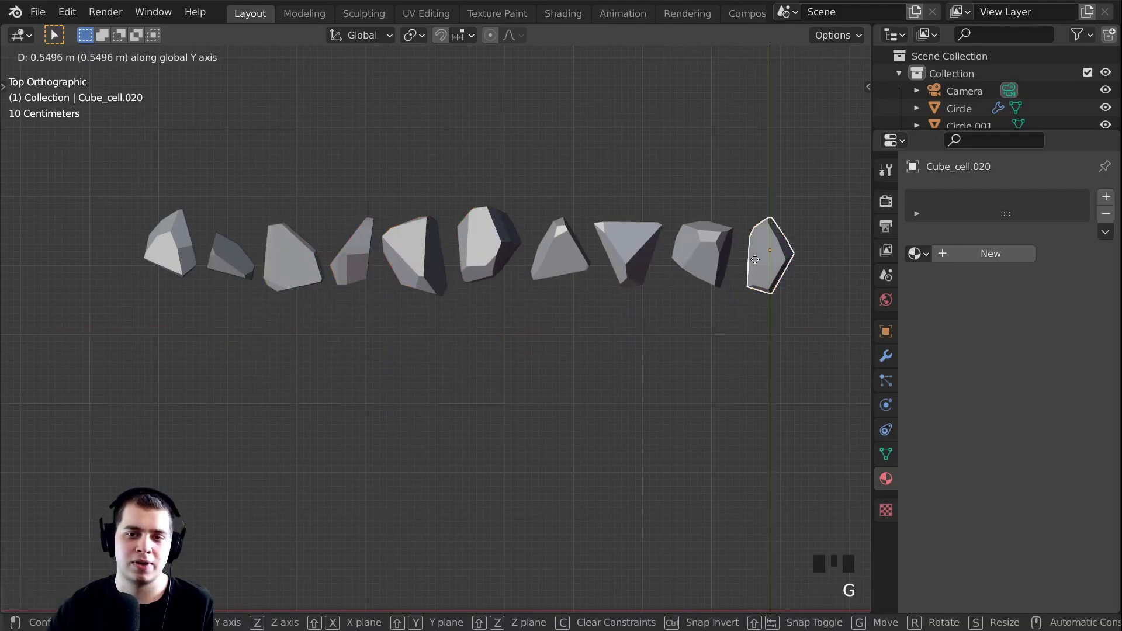
pyautogui.click(766, 256)
pyautogui.press('a')
# Give shard Cube_cell.012 a new material named Chocolate
pyautogui.moveTo(610, 314); pyautogui.dragTo(724, 251, button='middle')
pyautogui.keyDown('shift'); pyautogui.moveTo(725, 250); pyautogui.dragTo(747, 248, button='middle'); pyautogui.keyUp('shift')
pyautogui.keyDown('shift'); pyautogui.moveTo(683, 287); pyautogui.dragTo(731, 278, button='middle'); pyautogui.keyUp('shift')
pyautogui.moveTo(703, 330); pyautogui.dragTo(581, 296, button='middle')
pyautogui.rightClick(605, 262)
pyautogui.click(945, 253)
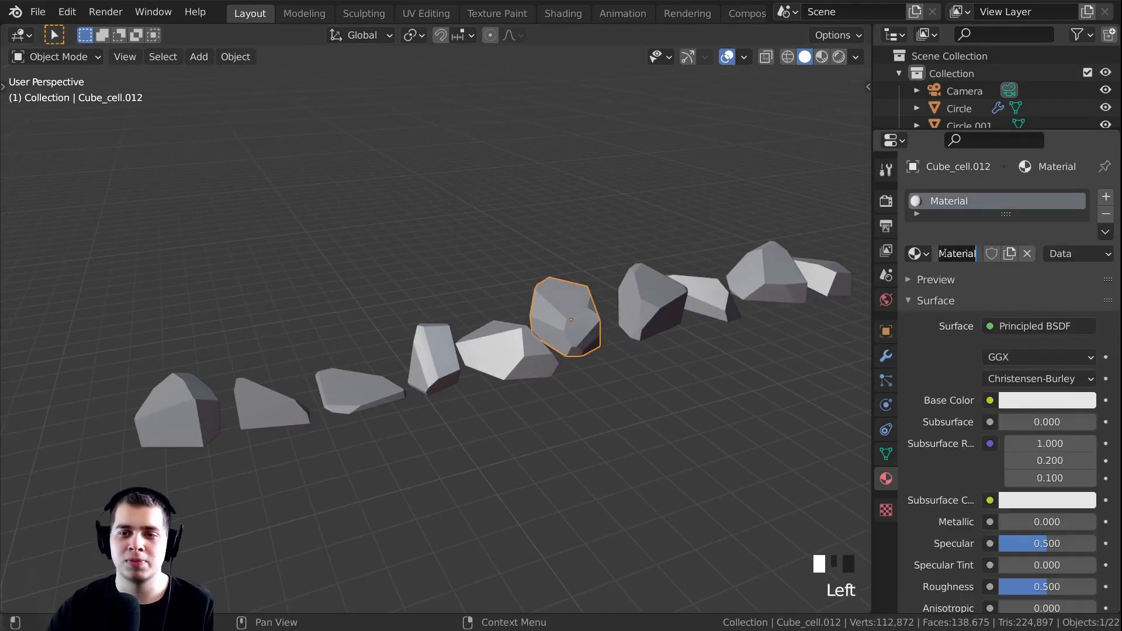
pyautogui.write('Choclate')
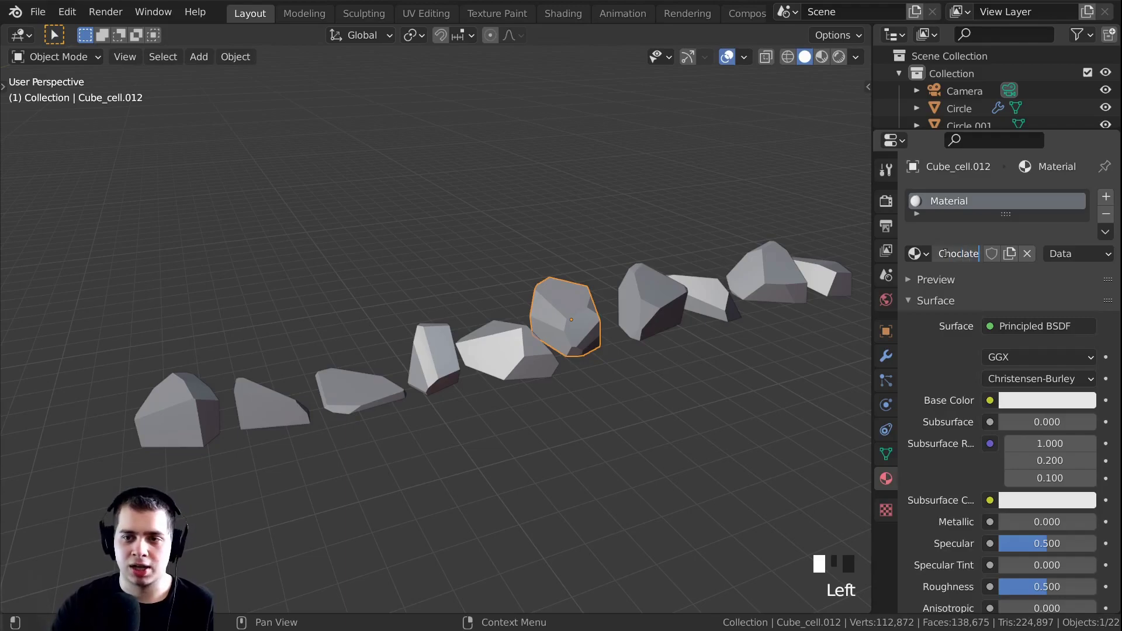
pyautogui.write('olate')
pyautogui.press('Return')
# Switch to the Shading workspace, frame Cube_cell.012 in the rendered view and enlarge the node editor
pyautogui.scroll(2, 587, 280)
pyautogui.keyDown('shift'); pyautogui.moveTo(587, 279); pyautogui.dragTo(571, 299, button='middle'); pyautogui.keyUp('shift')
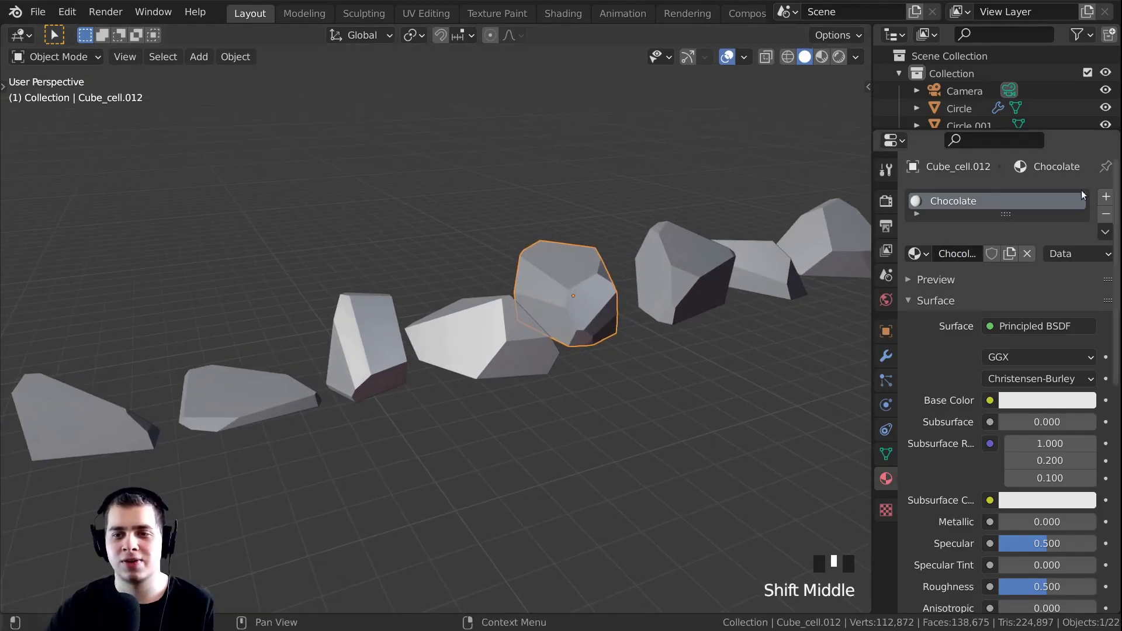
pyautogui.scroll(-2, 541, 292)
pyautogui.scroll(1, 523, 276)
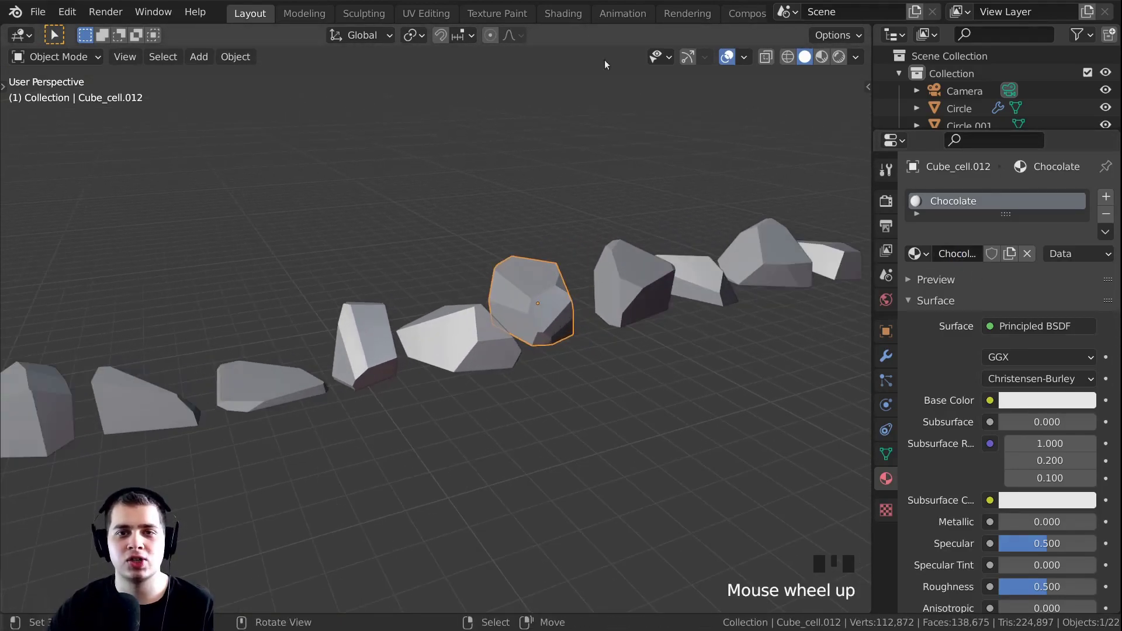
pyautogui.click(563, 12)
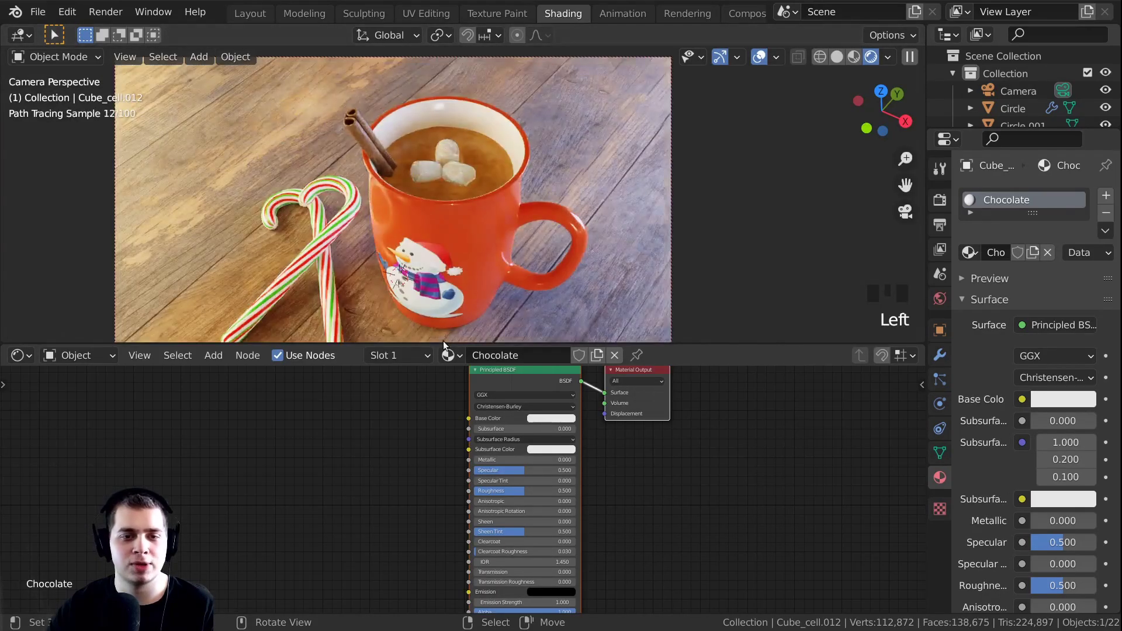
pyautogui.press('KP_Decimal')
pyautogui.scroll(-2, 561, 198)
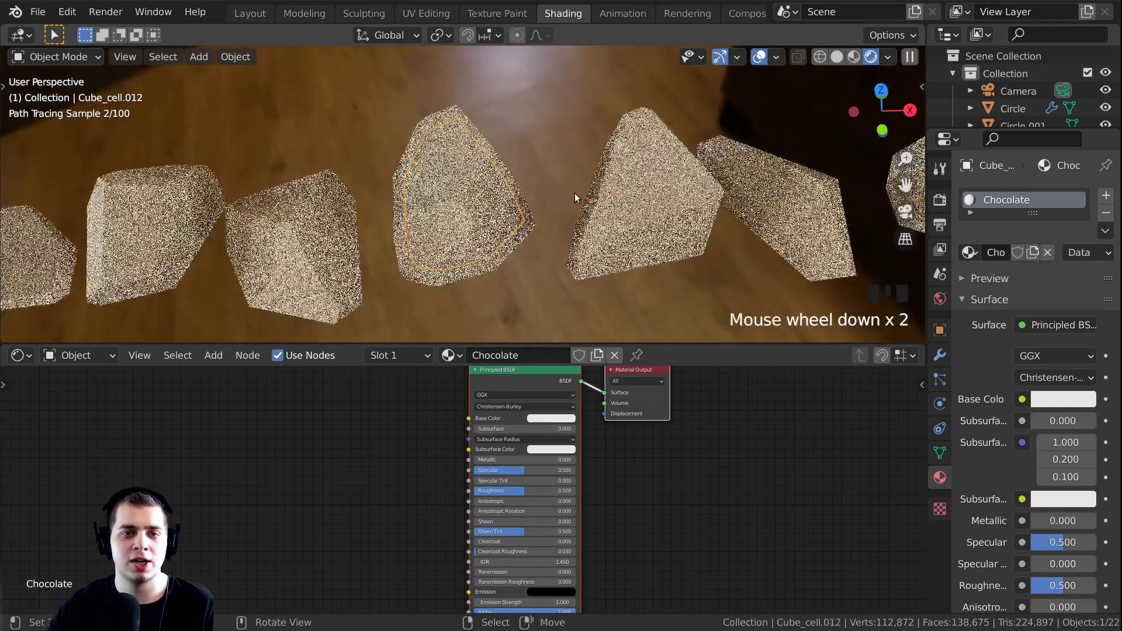
pyautogui.press('KP_Decimal')
pyautogui.moveTo(390, 177); pyautogui.dragTo(496, 335, button='middle')
pyautogui.moveTo(491, 342); pyautogui.dragTo(494, 245)
pyautogui.scroll(2, 497, 335)
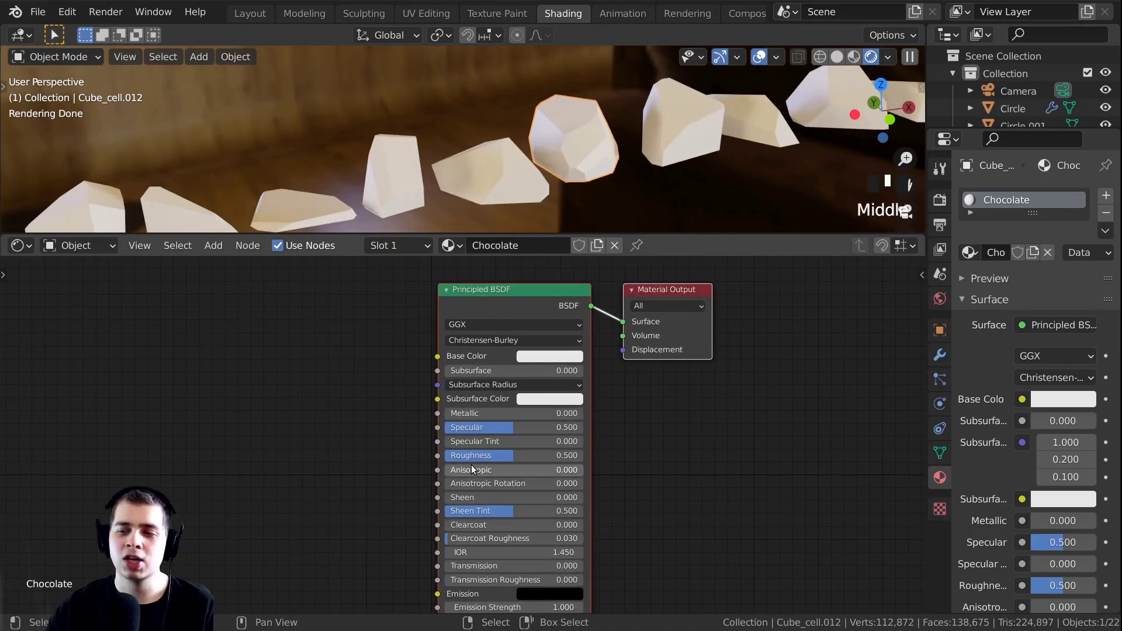
# Add an Object Info node to the Chocolate material, placed well before the Principled BSDF
pyautogui.scroll(-3, 555, 339)
pyautogui.moveTo(564, 344); pyautogui.dragTo(628, 360, button='middle')
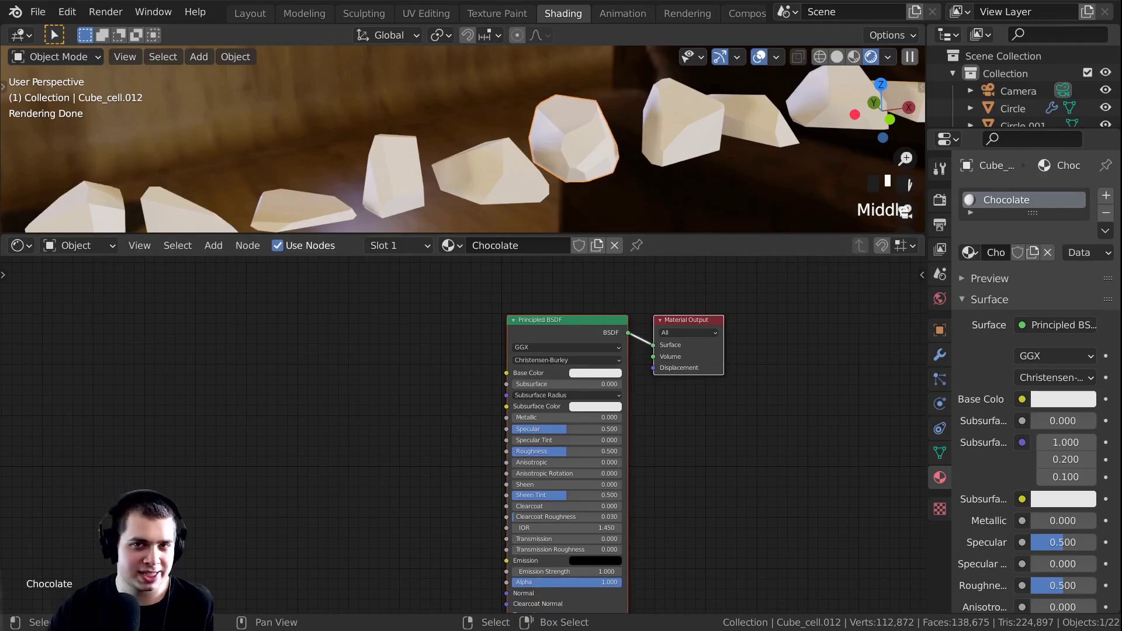
pyautogui.moveTo(657, 69); pyautogui.dragTo(637, 94, button='middle')
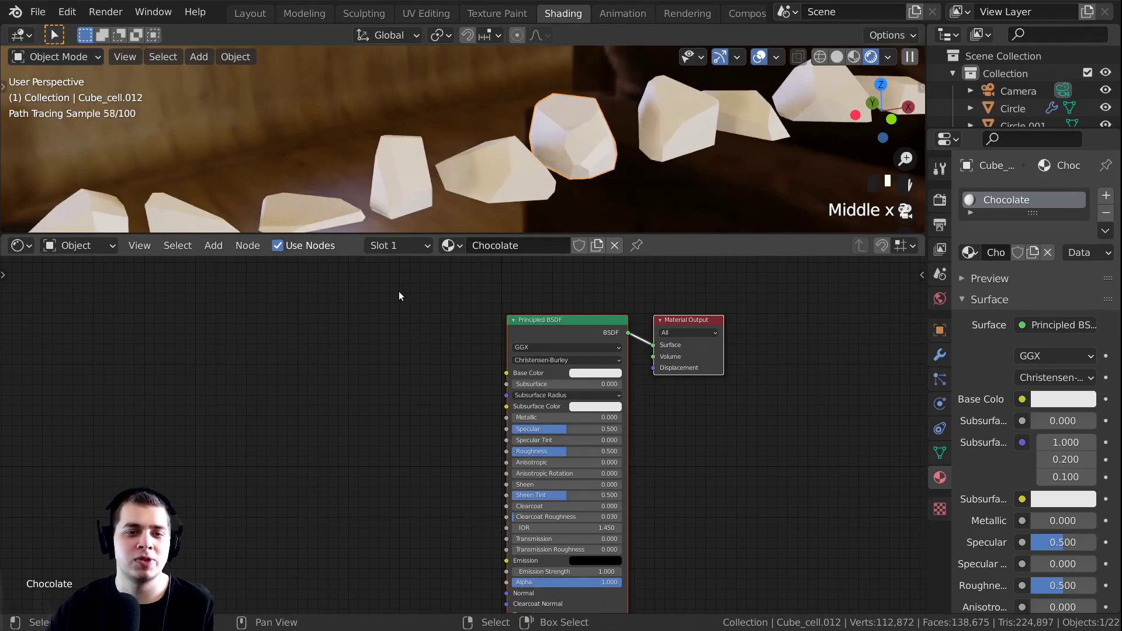
pyautogui.hotkey('shift', 'a')
pyautogui.click(376, 294)
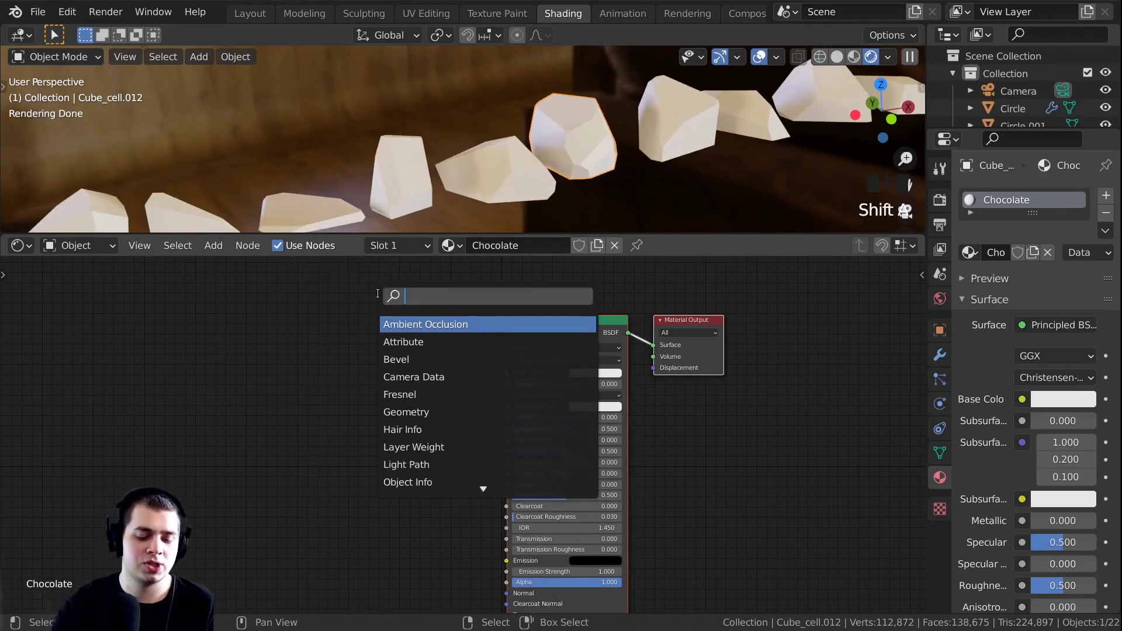
pyautogui.write('obj')
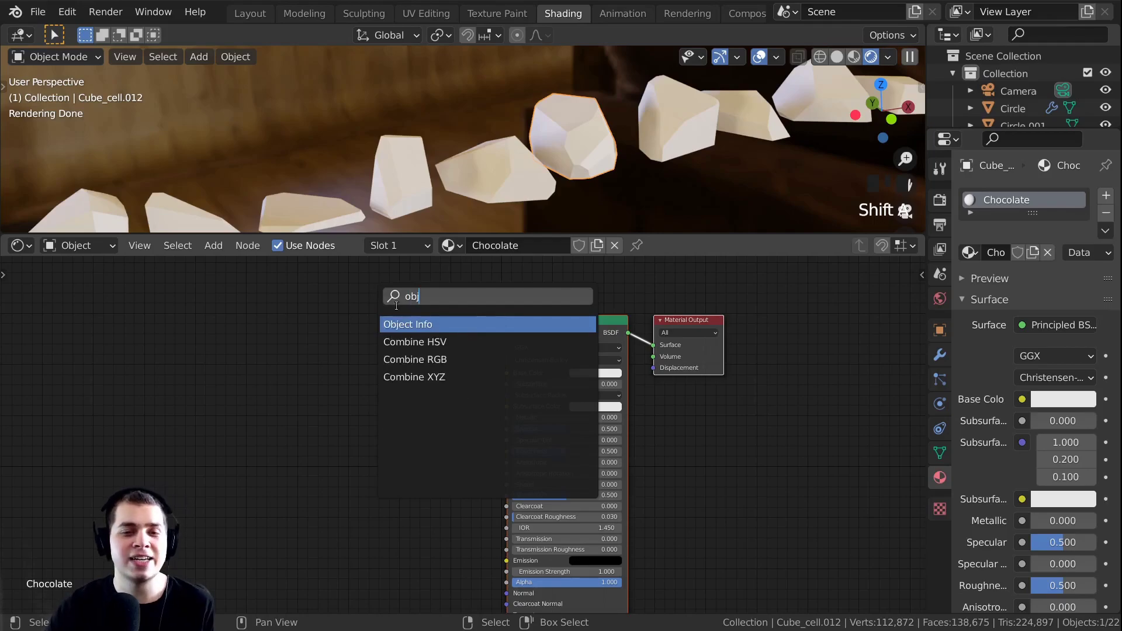
pyautogui.click(407, 324)
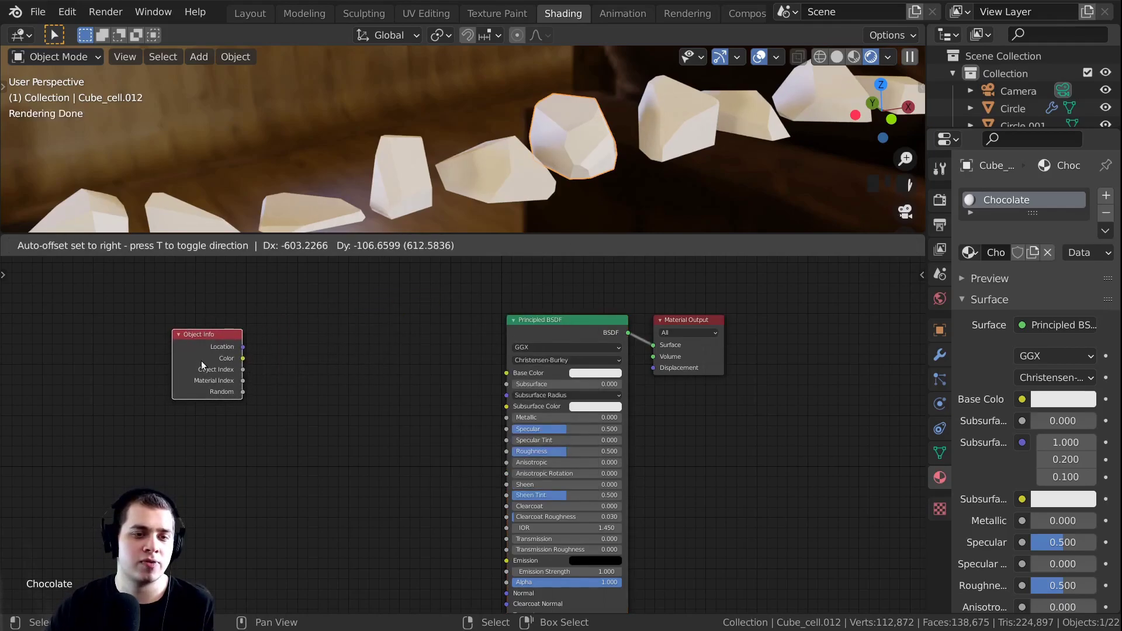
pyautogui.click(202, 360)
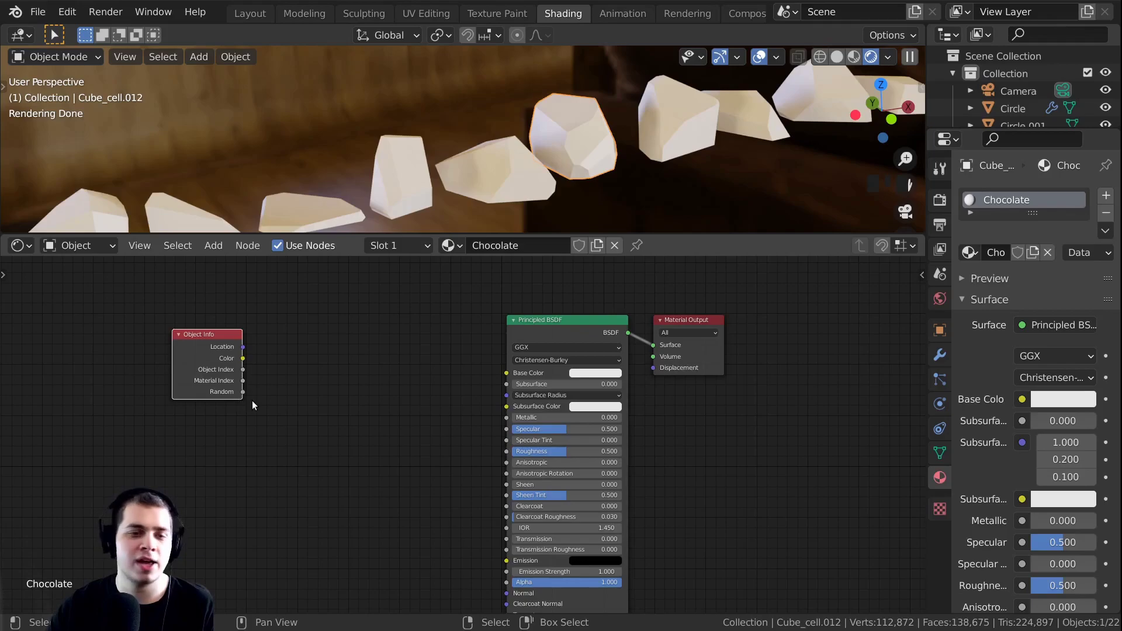
# Connect the Object Info node's Random output to the Principled BSDF's Base Color and view the shard row
pyautogui.moveTo(243, 392); pyautogui.dragTo(514, 374)
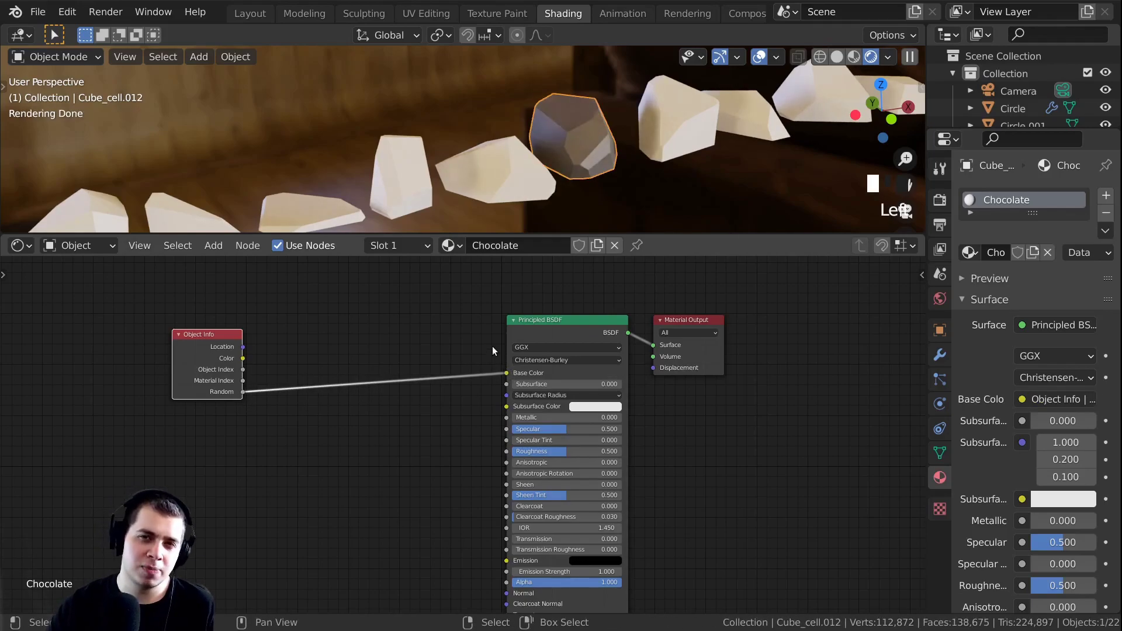
pyautogui.scroll(-2, 549, 184)
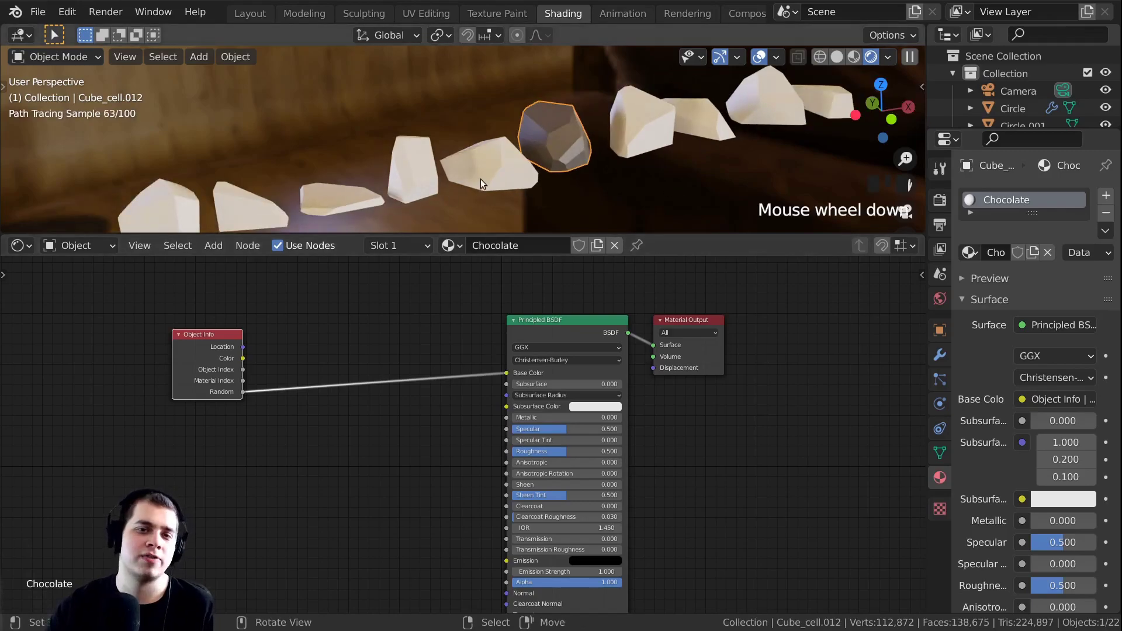
pyautogui.keyDown('shift'); pyautogui.moveTo(514, 160); pyautogui.dragTo(485, 153, button='middle'); pyautogui.keyUp('shift')
pyautogui.scroll(-1, 491, 149)
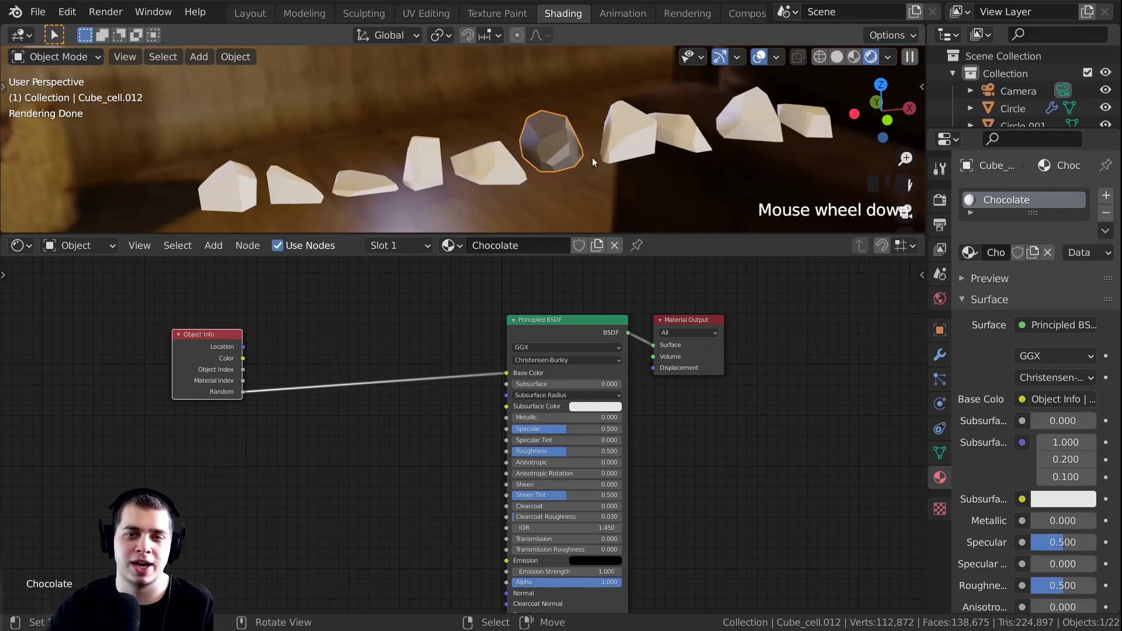
# Return to the Layout workspace and select all the shards in the row with Cube_cell.012 as the active object
pyautogui.click(247, 14)
pyautogui.scroll(-1, 331, 225)
pyautogui.press('b')
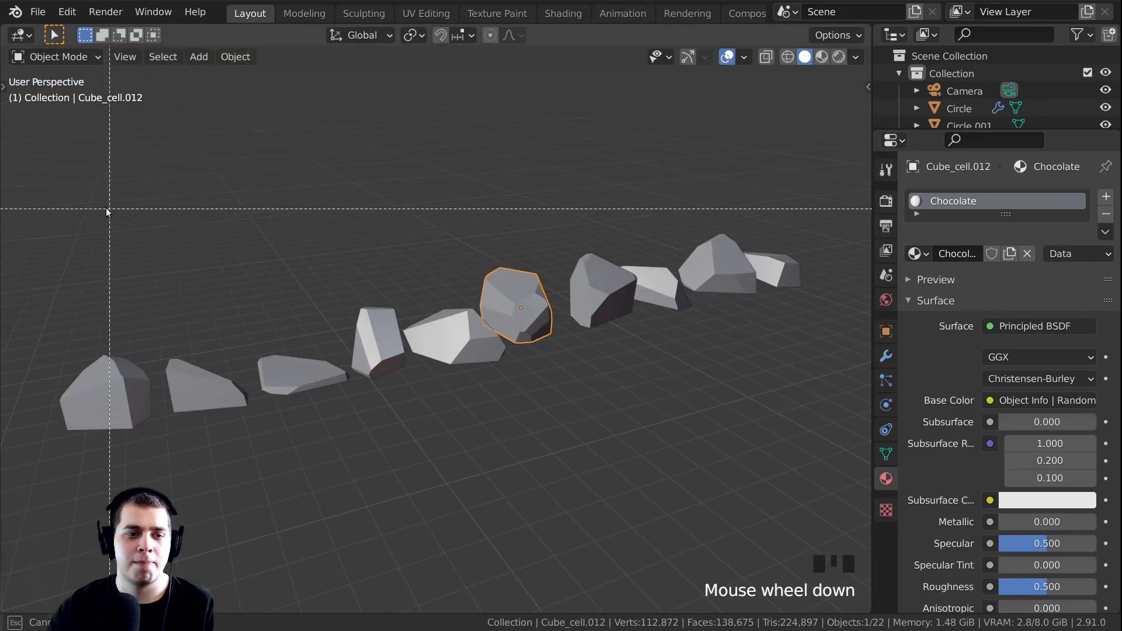
pyautogui.moveTo(92, 204); pyautogui.dragTo(816, 369)
pyautogui.keyDown('shift'); pyautogui.rightClick(518, 270); pyautogui.keyUp('shift')
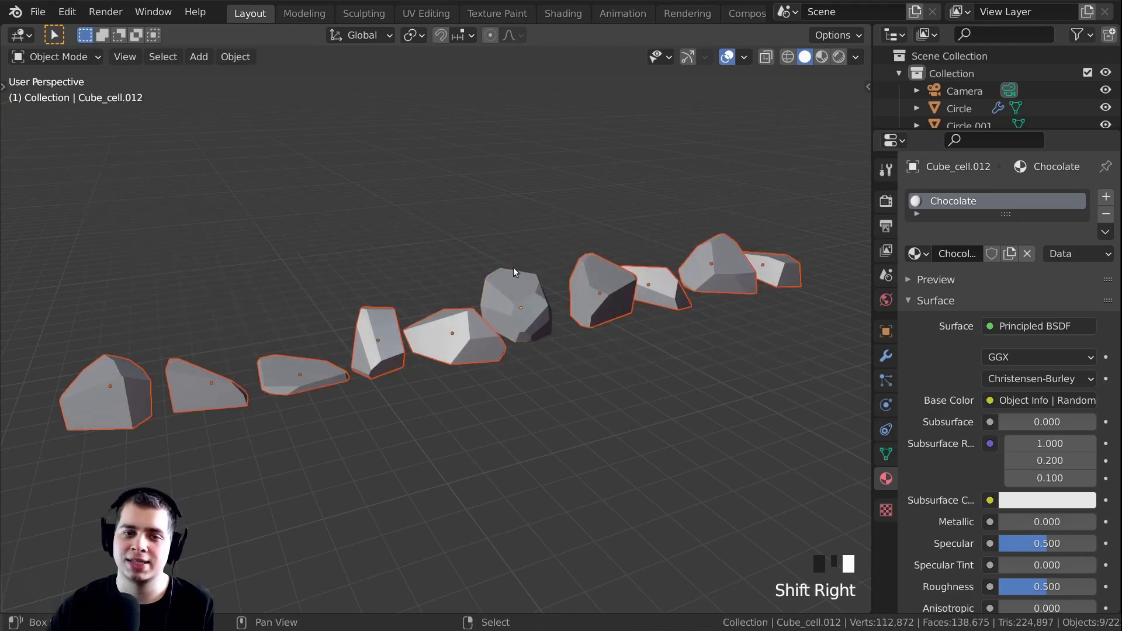
pyautogui.keyDown('shift'); pyautogui.rightClick(525, 279); pyautogui.keyUp('shift')
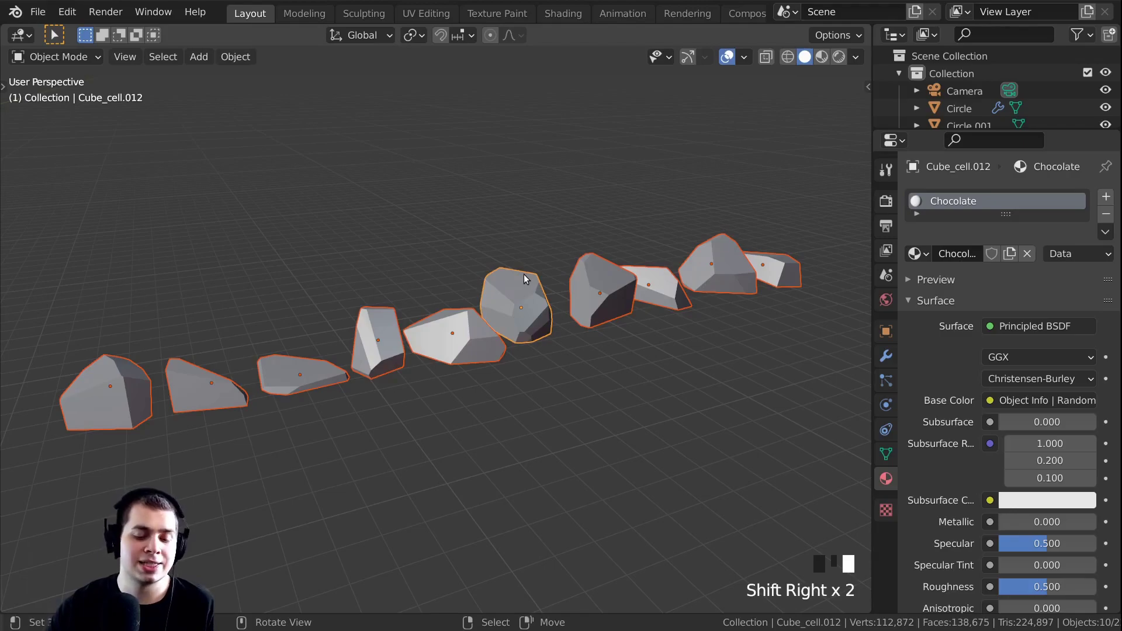
# Link the active chunk's Chocolate material to all the other selected chunks and switch to the Shading workspace
pyautogui.hotkey('ctrl', 'l')
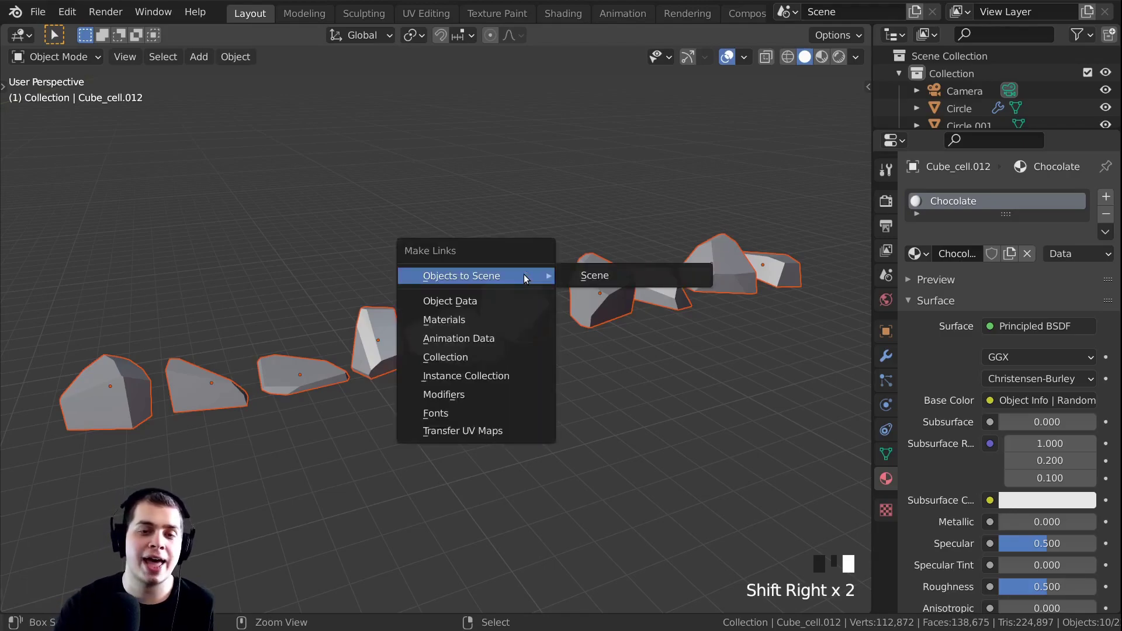
pyautogui.click(494, 320)
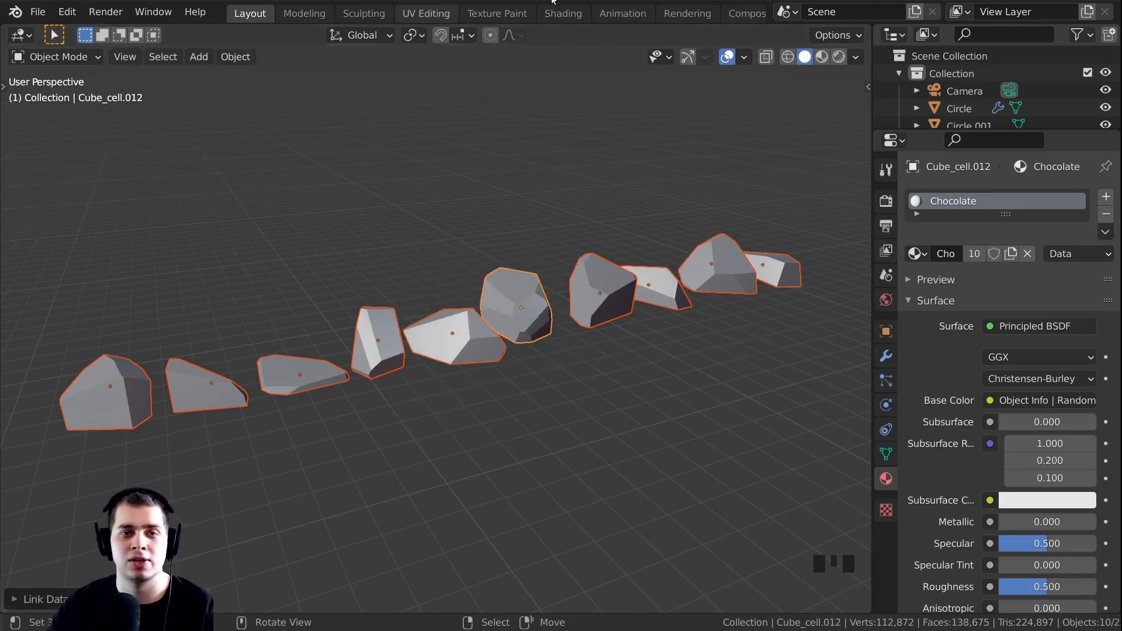
pyautogui.click(587, 12)
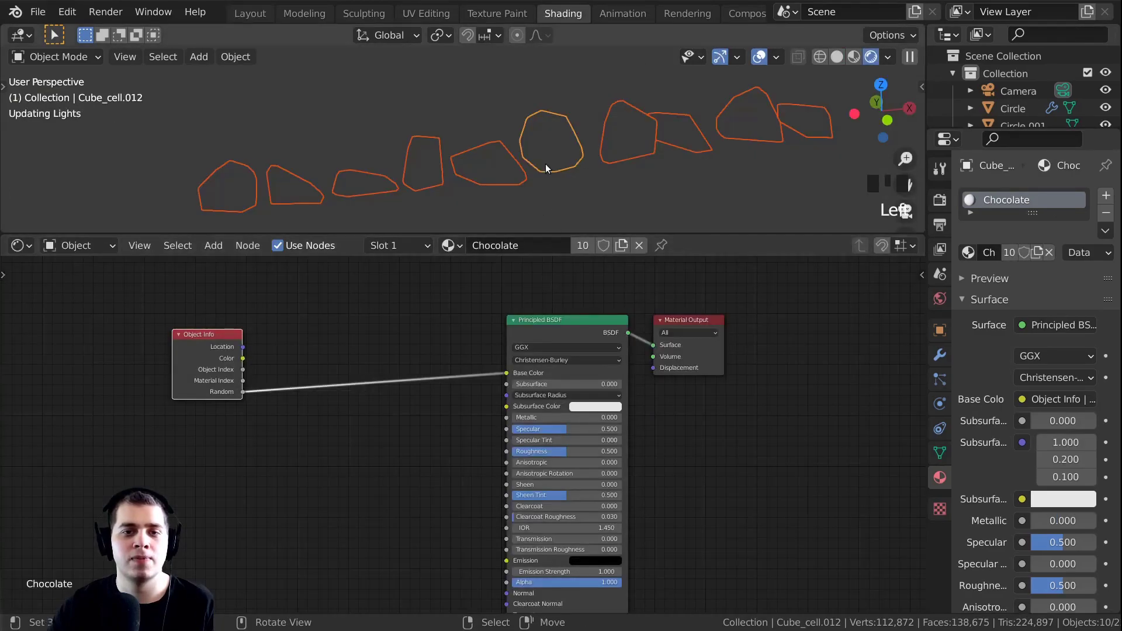
# Insert a ColorRamp node between the Object Info node's Random output and the Principled BSDF's Base Color
pyautogui.keyDown('shift'); pyautogui.moveTo(613, 115); pyautogui.dragTo(601, 117, button='middle'); pyautogui.keyUp('shift')
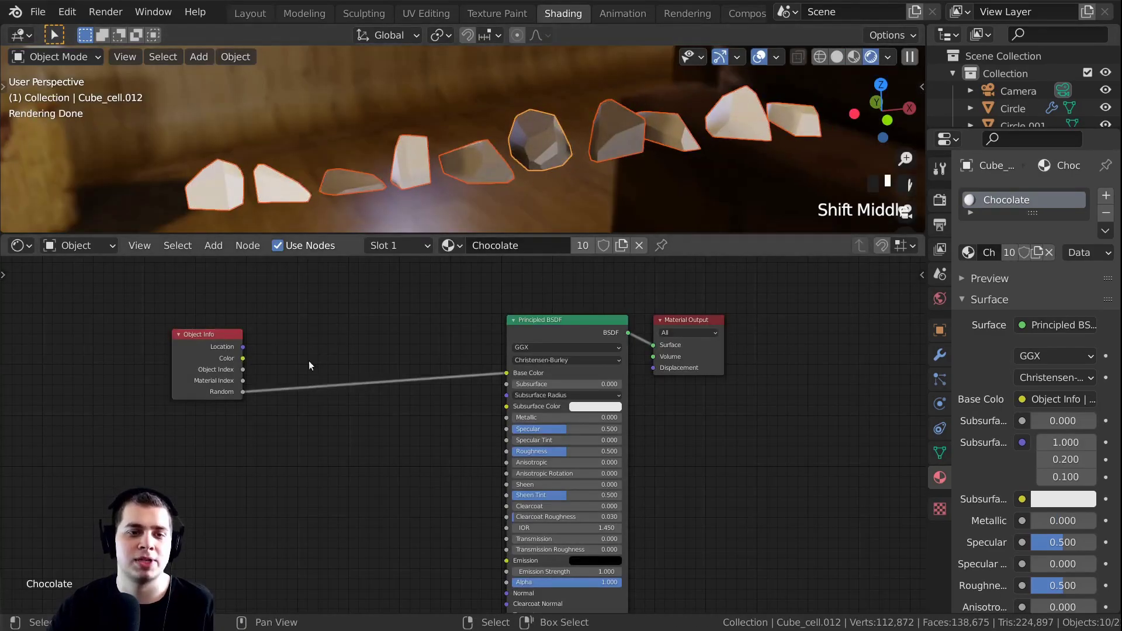
pyautogui.keyDown('shift'); pyautogui.moveTo(314, 359); pyautogui.dragTo(377, 383, button='middle'); pyautogui.keyUp('shift')
pyautogui.moveTo(633, 138); pyautogui.dragTo(558, 128, button='middle')
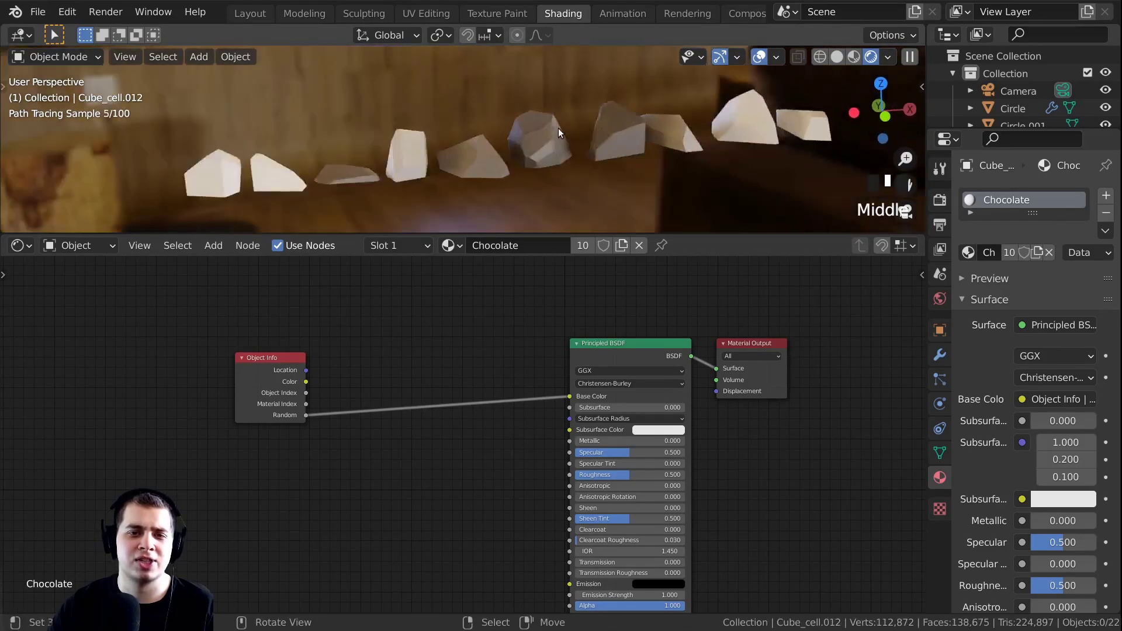
pyautogui.scroll(3, 402, 139)
pyautogui.keyDown('shift'); pyautogui.moveTo(401, 145); pyautogui.dragTo(502, 142, button='middle'); pyautogui.keyUp('shift')
pyautogui.moveTo(401, 439); pyautogui.dragTo(450, 412, button='middle')
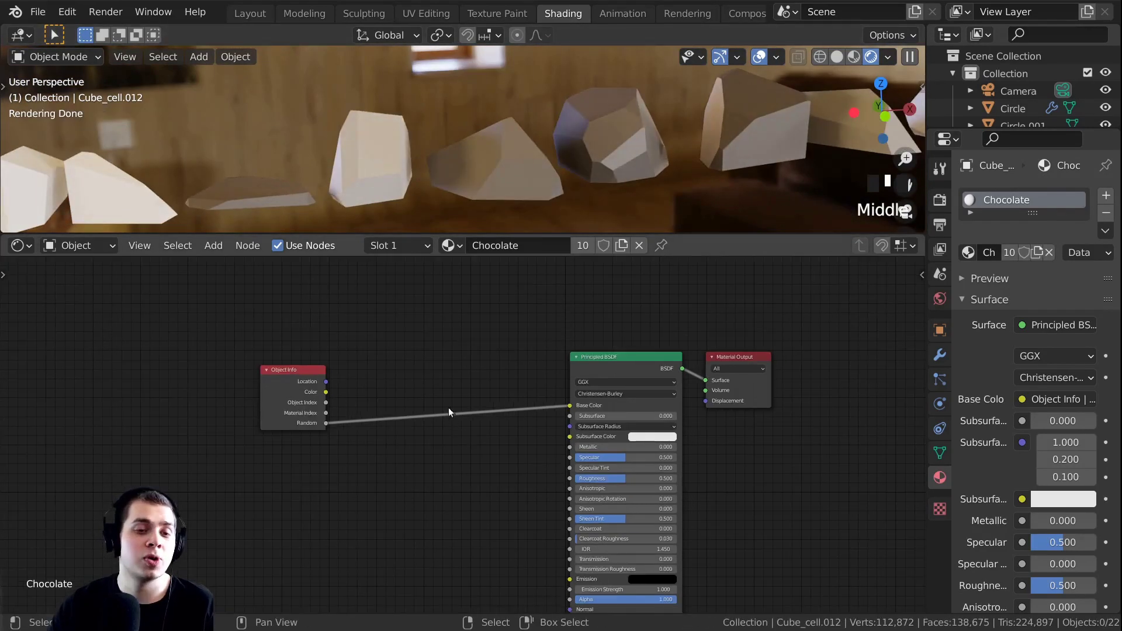
pyautogui.hotkey('shift', 'a')
pyautogui.click(364, 317)
pyautogui.write('col')
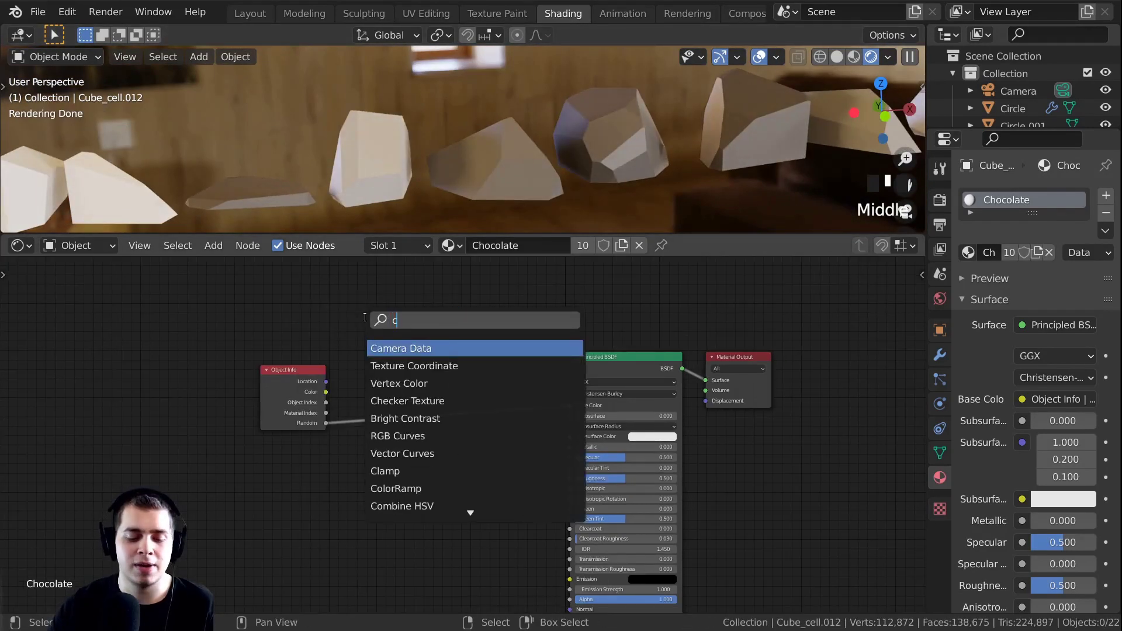
pyautogui.click(403, 365)
pyautogui.click(447, 384)
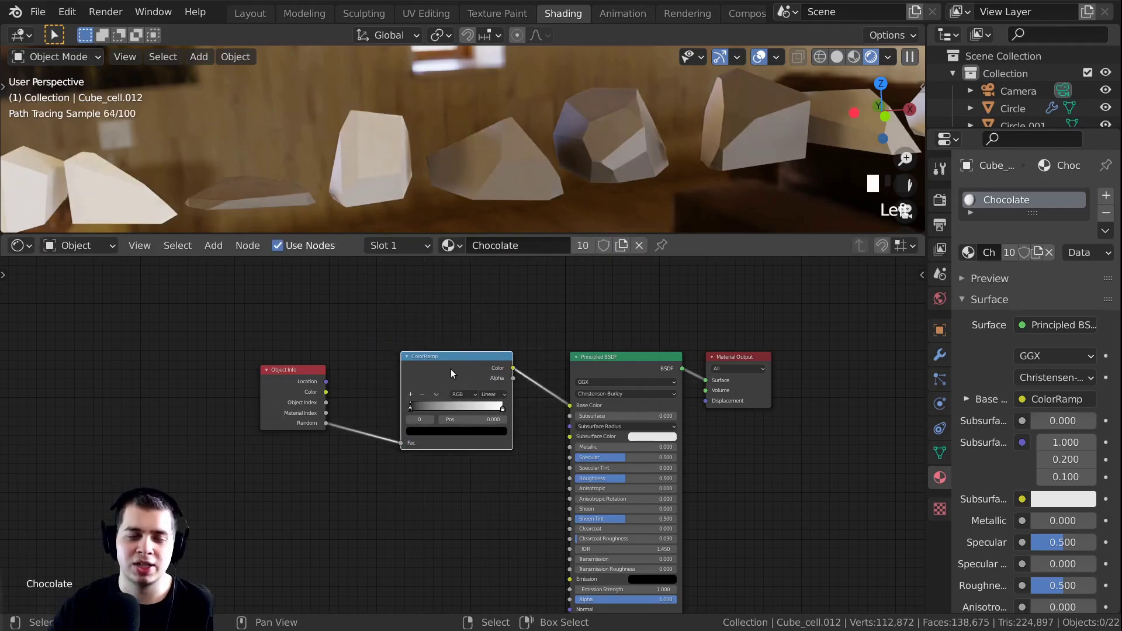
# Set the ColorRamp's first stop to a dark reddish brown with HSV of about 0.023, 0.674, 0.145
pyautogui.scroll(2, 450, 369)
pyautogui.scroll(2, 450, 409)
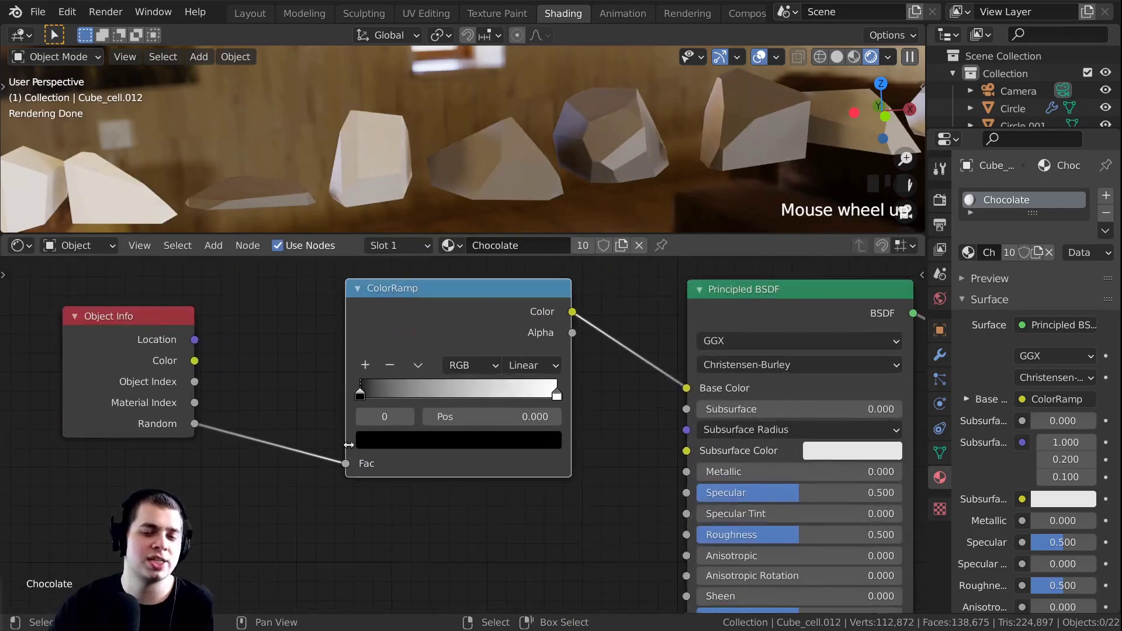
pyautogui.click(351, 390)
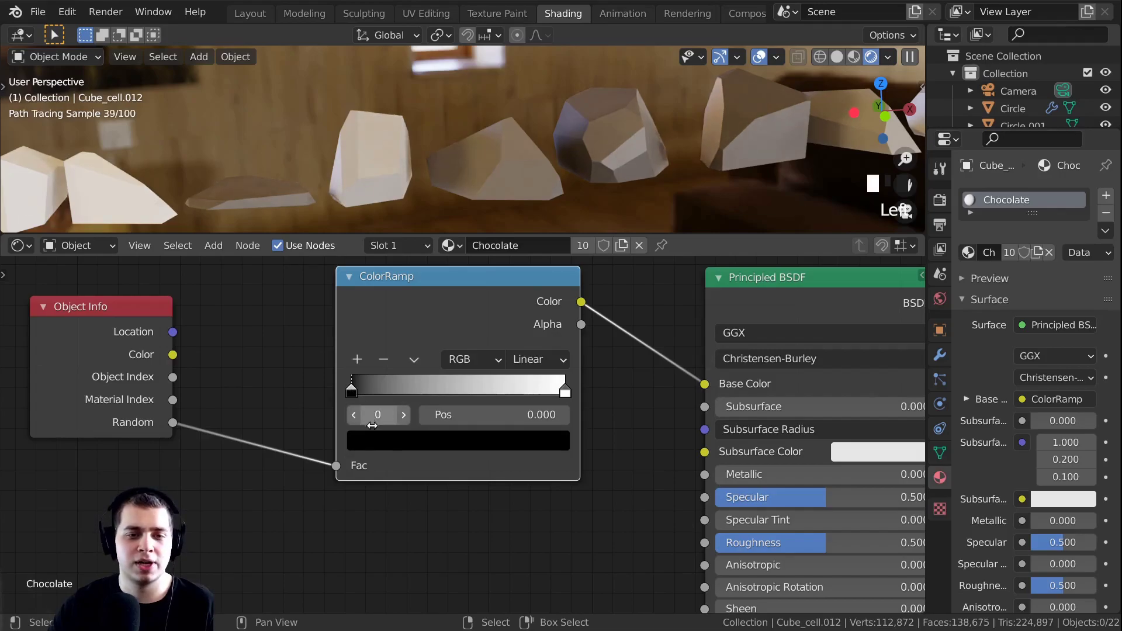
pyautogui.click(390, 445)
pyautogui.click(524, 275)
pyautogui.moveTo(428, 250); pyautogui.dragTo(428, 272)
pyautogui.moveTo(524, 270); pyautogui.dragTo(525, 274)
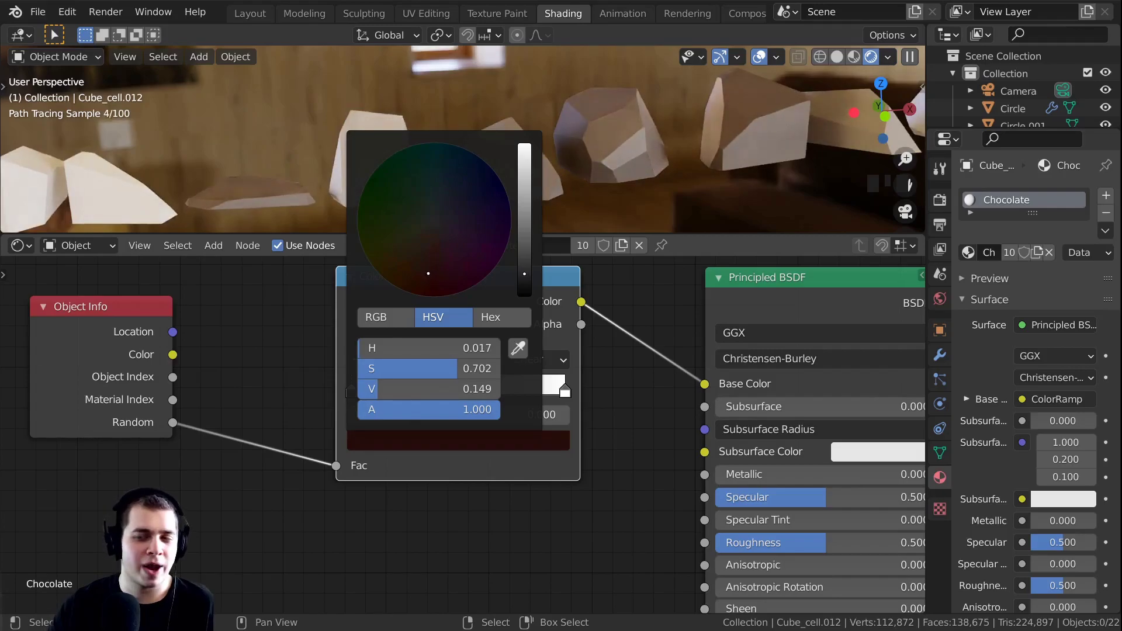
pyautogui.moveTo(428, 274); pyautogui.dragTo(426, 273)
pyautogui.moveTo(521, 275); pyautogui.dragTo(525, 274)
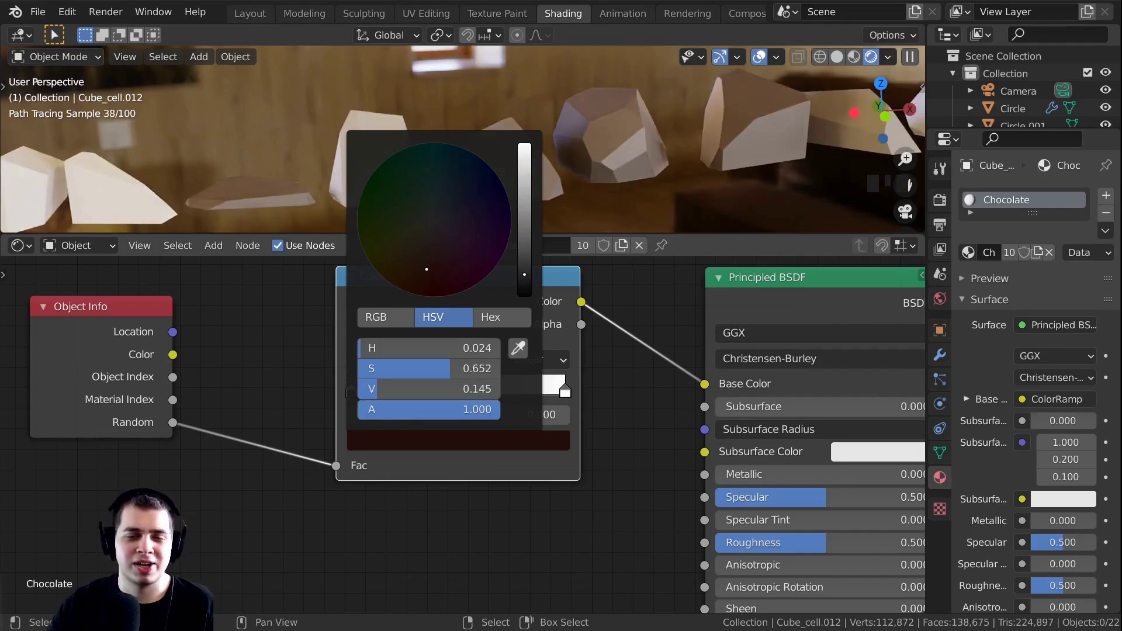
pyautogui.moveTo(428, 270); pyautogui.dragTo(427, 271)
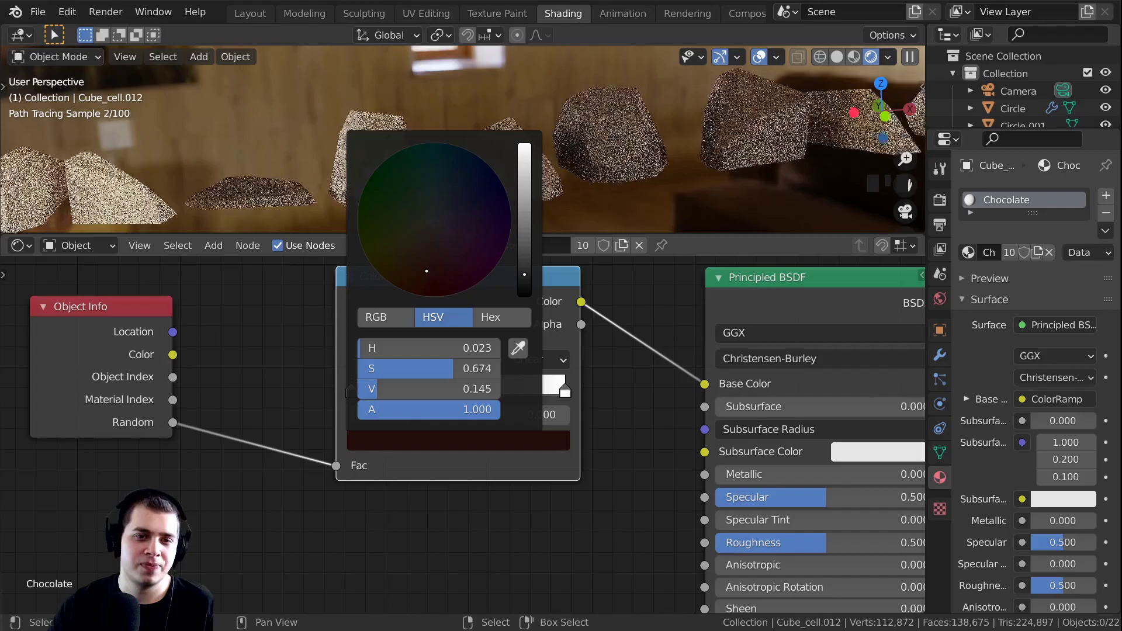
# Colour the ColorRamp's end stop brown with HSV of about 0.074, 0.593, 0.289, and view the chunks in Material Preview shading
pyautogui.click(566, 389)
pyautogui.click(501, 436)
pyautogui.moveTo(529, 233)
pyautogui.mouseDown()
pyautogui.moveTo(525, 252)
pyautogui.moveTo(414, 250)
pyautogui.moveTo(411, 261)
pyautogui.mouseUp()
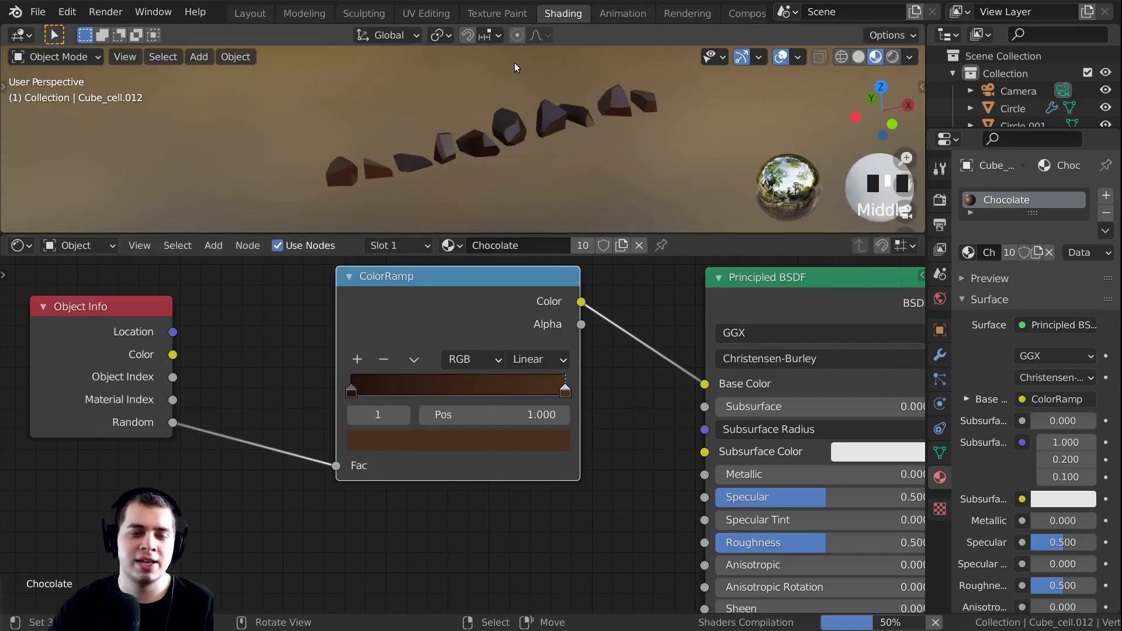
pyautogui.press('z')
pyautogui.scroll(4, 409, 146)
pyautogui.keyDown('shift'); pyautogui.moveTo(373, 162); pyautogui.dragTo(544, 216, button='middle'); pyautogui.keyUp('shift')
pyautogui.scroll(1, 506, 278)
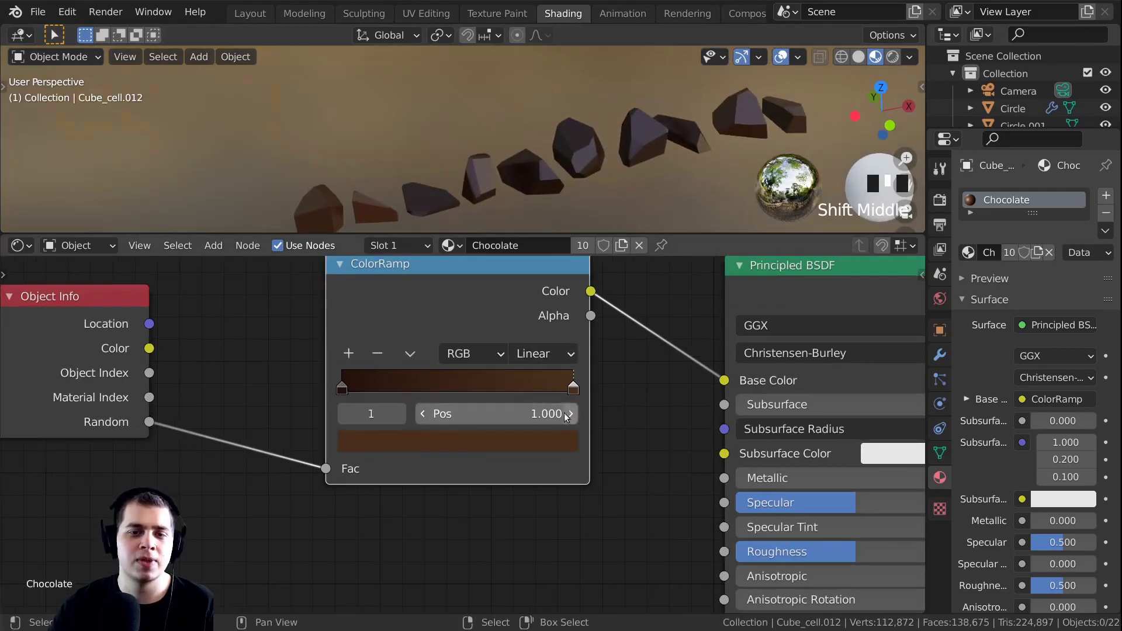
pyautogui.scroll(-2, 535, 160)
pyautogui.keyDown('shift'); pyautogui.moveTo(536, 160); pyautogui.dragTo(538, 181, button='middle'); pyautogui.keyUp('shift')
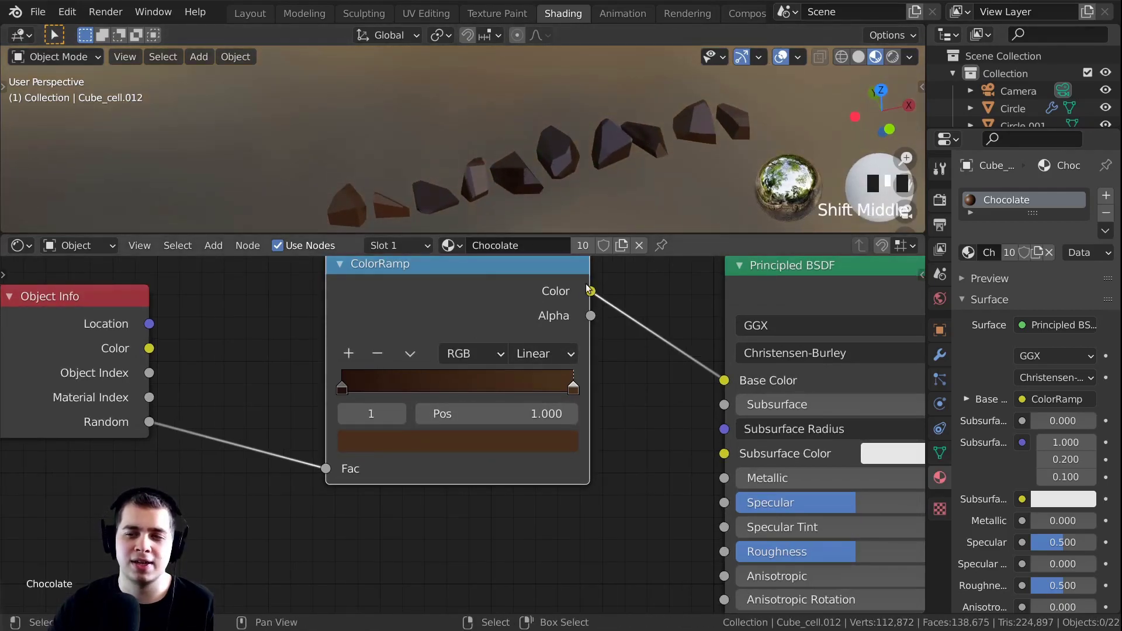
# Brighten the ColorRamp's end stop to a lighter brown and compare the colour variation across the chunks
pyautogui.click(535, 437)
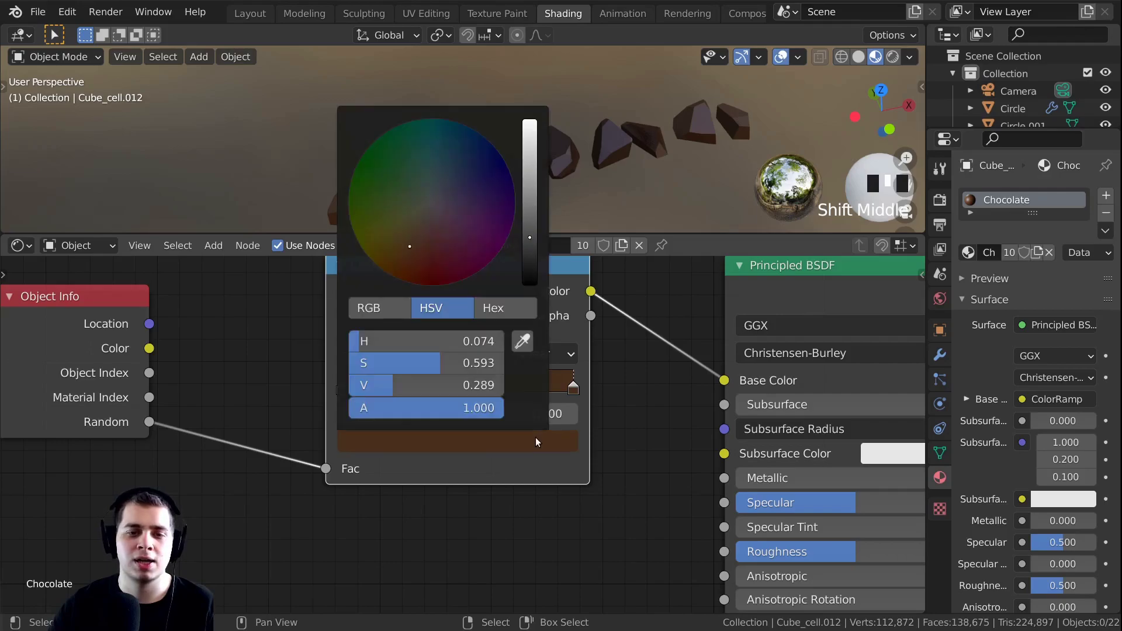
pyautogui.scroll(5, 536, 438)
pyautogui.keyDown('shift'); pyautogui.moveTo(776, 123); pyautogui.dragTo(786, 114, button='middle'); pyautogui.keyUp('shift')
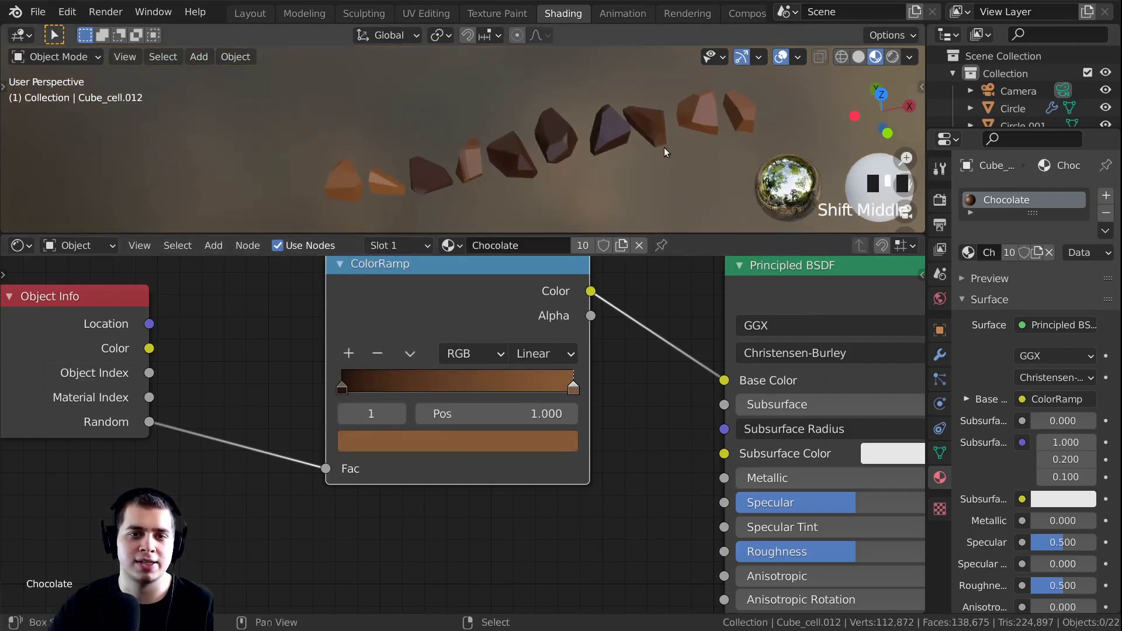
pyautogui.click(502, 439)
pyautogui.scroll(-2, 503, 435)
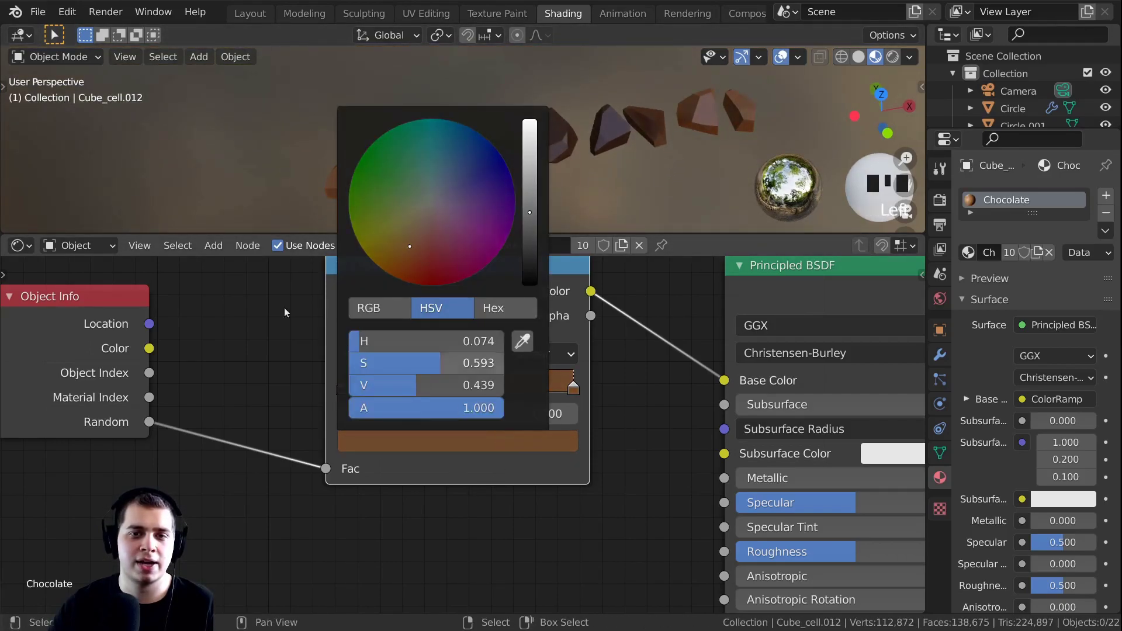
pyautogui.click(494, 442)
pyautogui.scroll(-1, 494, 441)
pyautogui.moveTo(536, 442); pyautogui.dragTo(533, 456, button='middle')
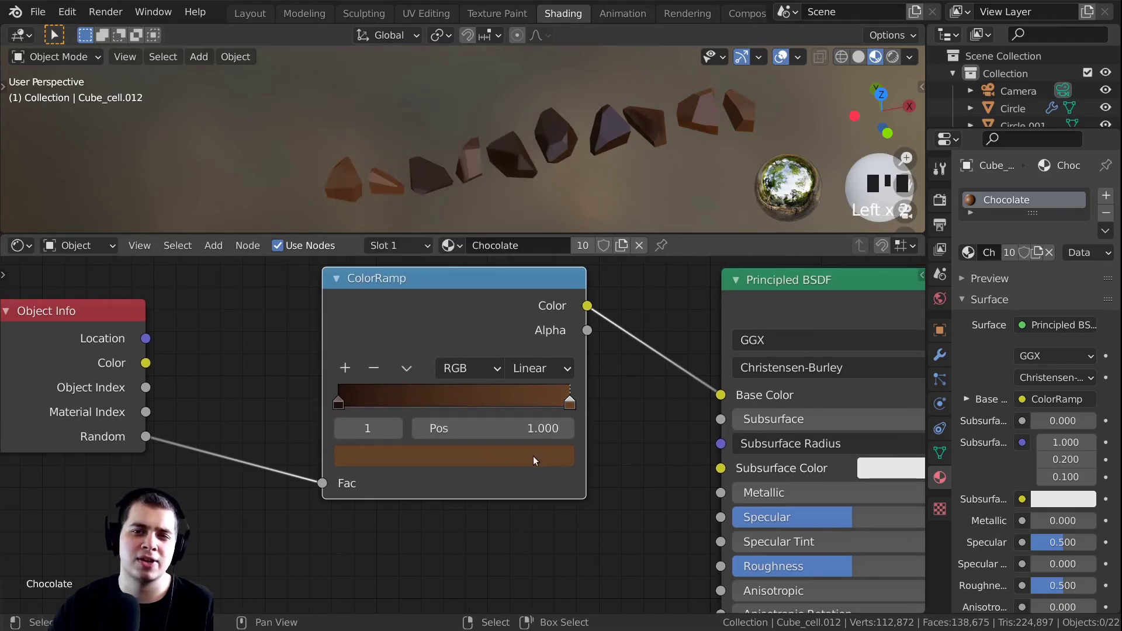
# Add a middle ColorRamp stop with HSV of about 0.080, 0.510, 0.297, move the first stop to 0.077, and show Rendered shading
pyautogui.click(345, 368)
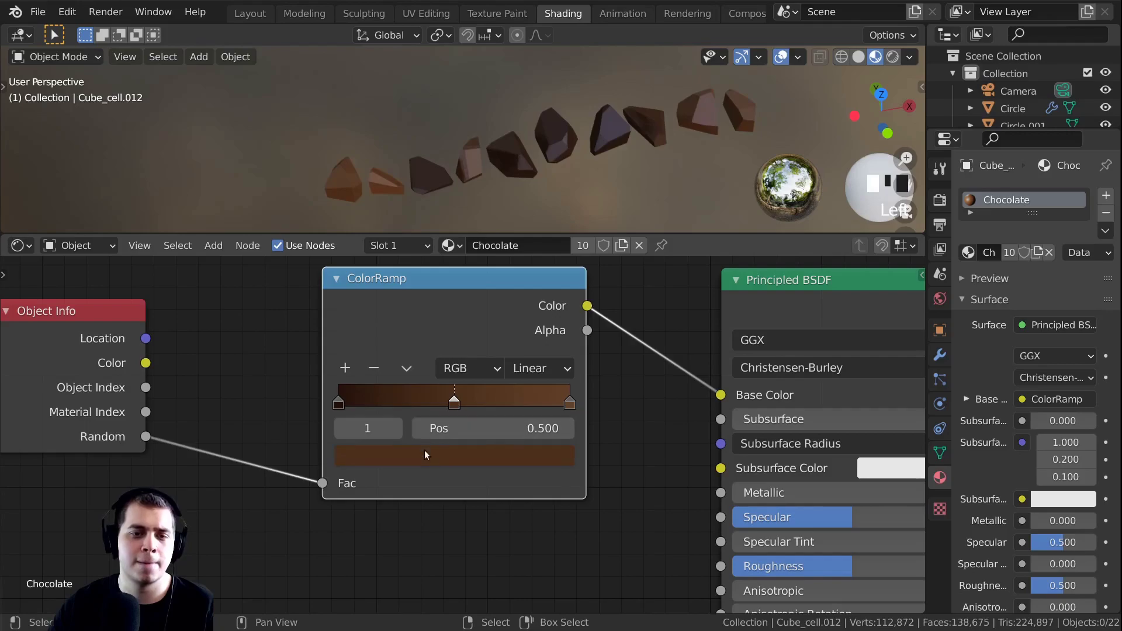
pyautogui.click(425, 455)
pyautogui.moveTo(404, 261); pyautogui.dragTo(407, 253)
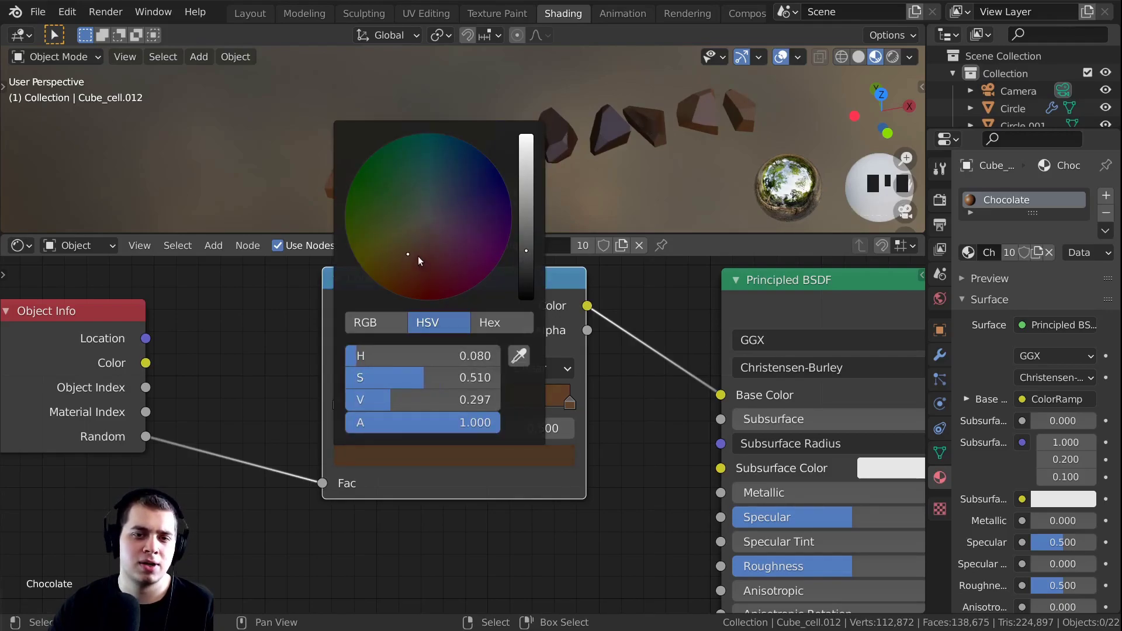
pyautogui.press('z')
pyautogui.click(595, 96)
pyautogui.moveTo(595, 97)
pyautogui.keyDown('shift'); pyautogui.mouseDown(button='middle')
pyautogui.moveTo(574, 117)
pyautogui.moveTo(531, 123)
pyautogui.mouseUp(button='middle'); pyautogui.keyUp('shift')
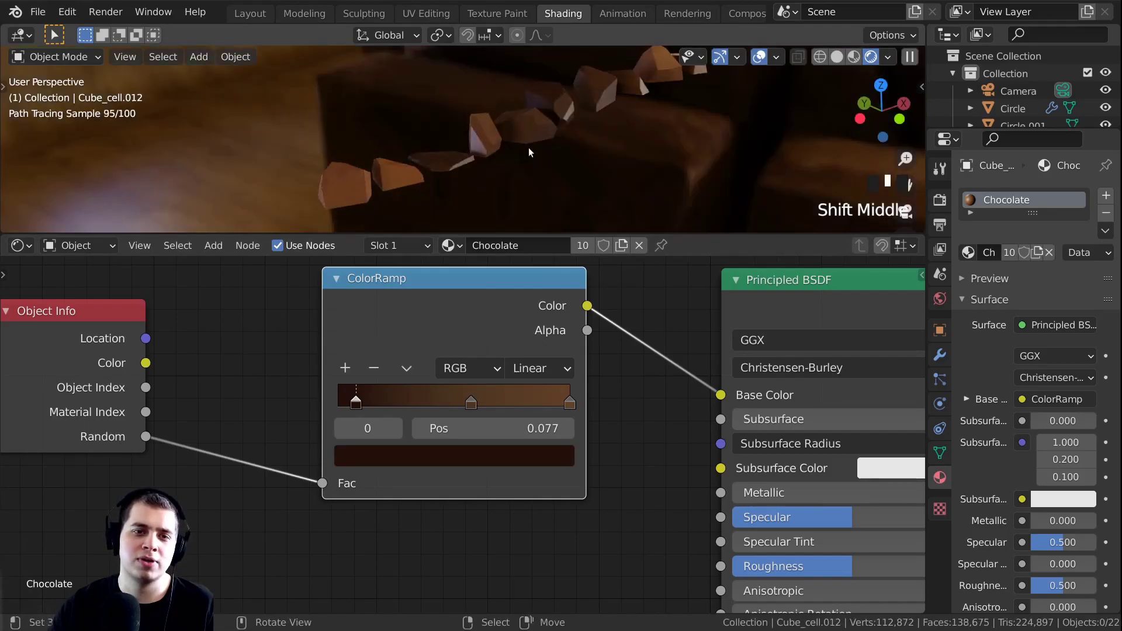
# Darken the ColorRamp's end stop to a deeper brown with an HSV value of about 0.28
pyautogui.scroll(1, 576, 433)
pyautogui.click(579, 401)
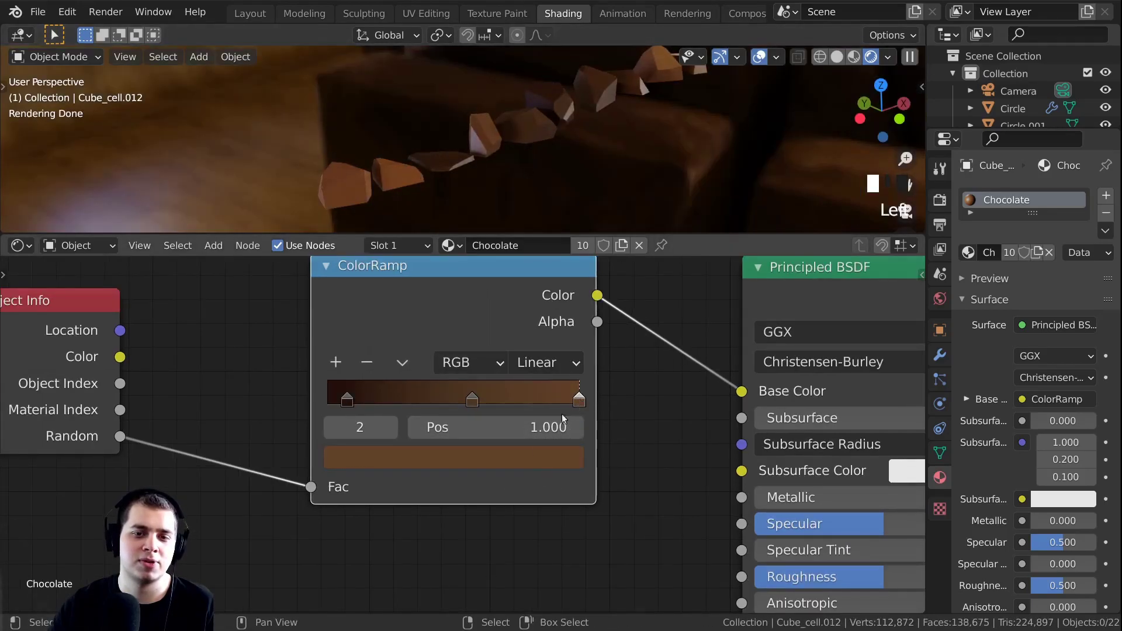
pyautogui.click(530, 468)
pyautogui.moveTo(535, 253); pyautogui.dragTo(532, 234)
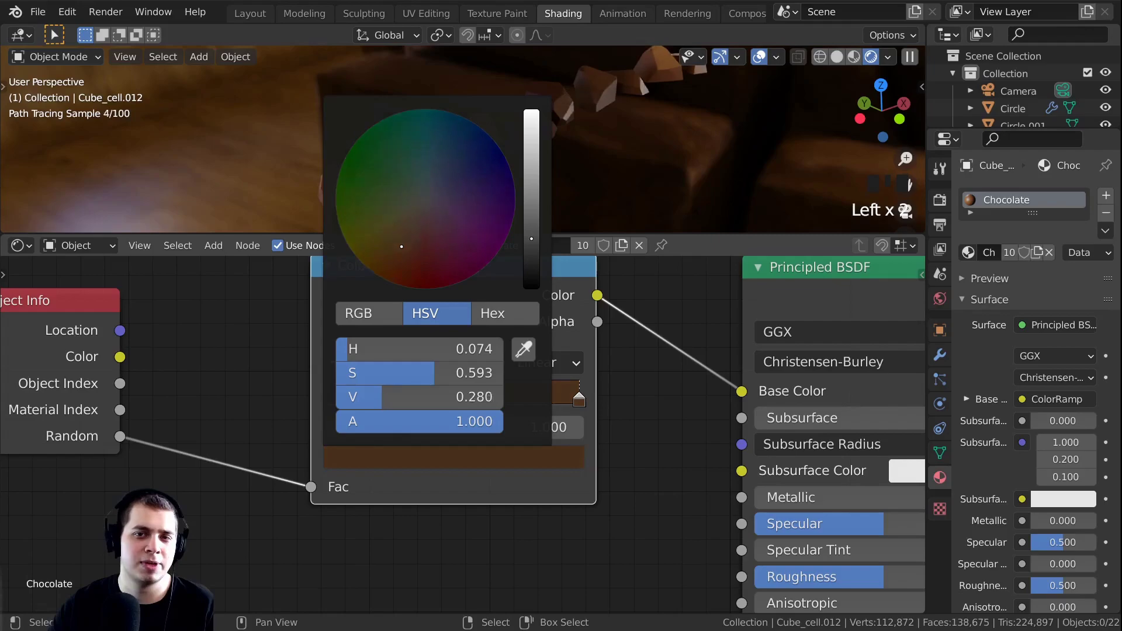
pyautogui.scroll(-4, 549, 132)
pyautogui.scroll(2, 566, 152)
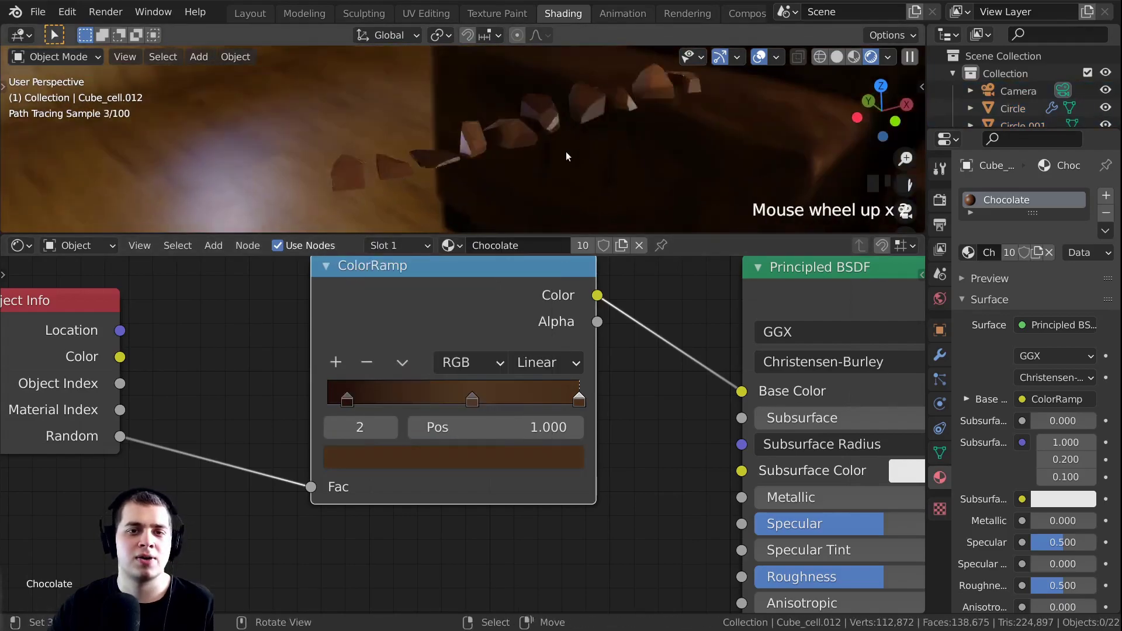
pyautogui.scroll(2, 566, 157)
pyautogui.click(563, 457)
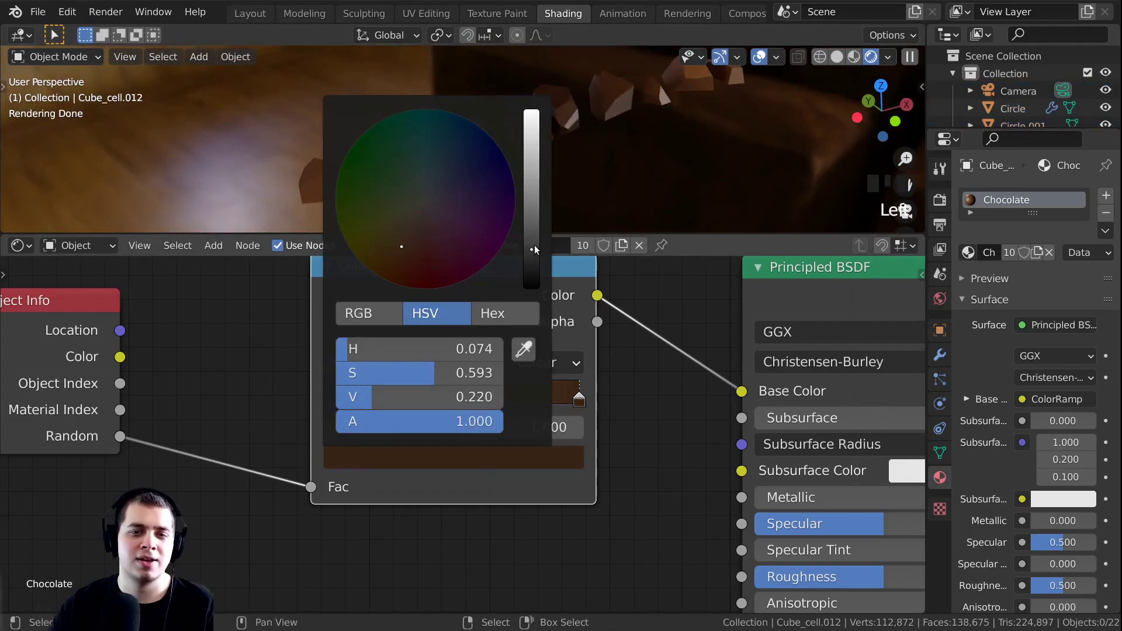
pyautogui.moveTo(535, 251); pyautogui.dragTo(532, 239)
# Make the Principled BSDF glossier by trying a Roughness of 0.15 and settling on 0.230
pyautogui.moveTo(658, 83); pyautogui.dragTo(574, 144, button='middle')
pyautogui.scroll(3, 625, 132)
pyautogui.scroll(4, 486, 152)
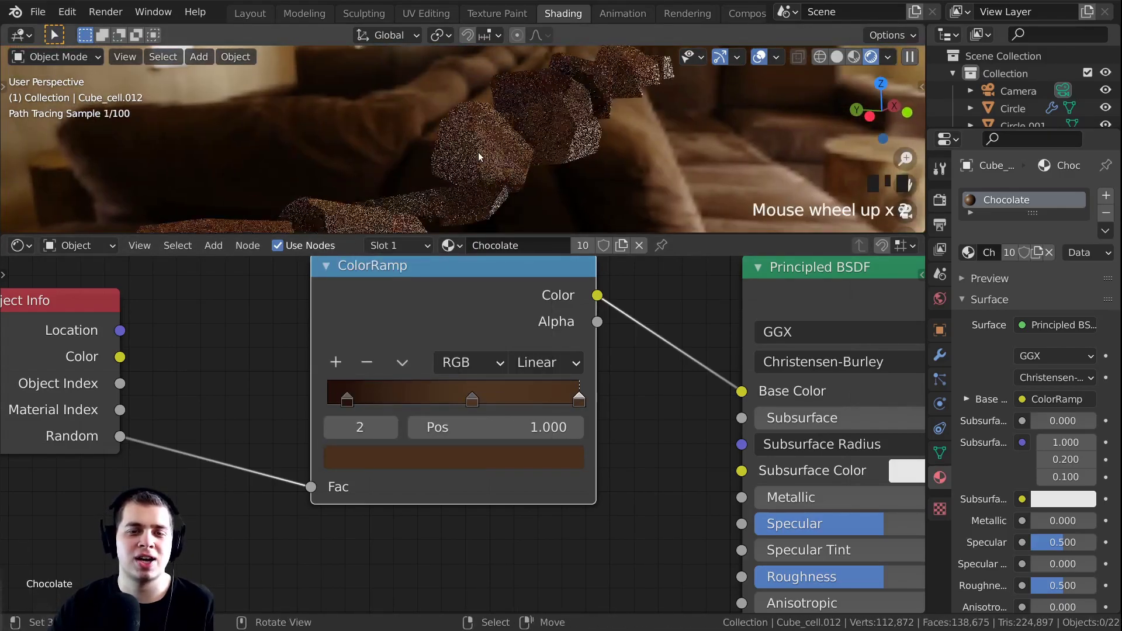
pyautogui.keyDown('shift'); pyautogui.moveTo(510, 163); pyautogui.dragTo(530, 156, button='middle'); pyautogui.keyUp('shift')
pyautogui.scroll(-1, 585, 409)
pyautogui.moveTo(855, 553); pyautogui.dragTo(678, 440, button='middle')
pyautogui.moveTo(678, 440); pyautogui.dragTo(666, 440)
pyautogui.click(680, 441)
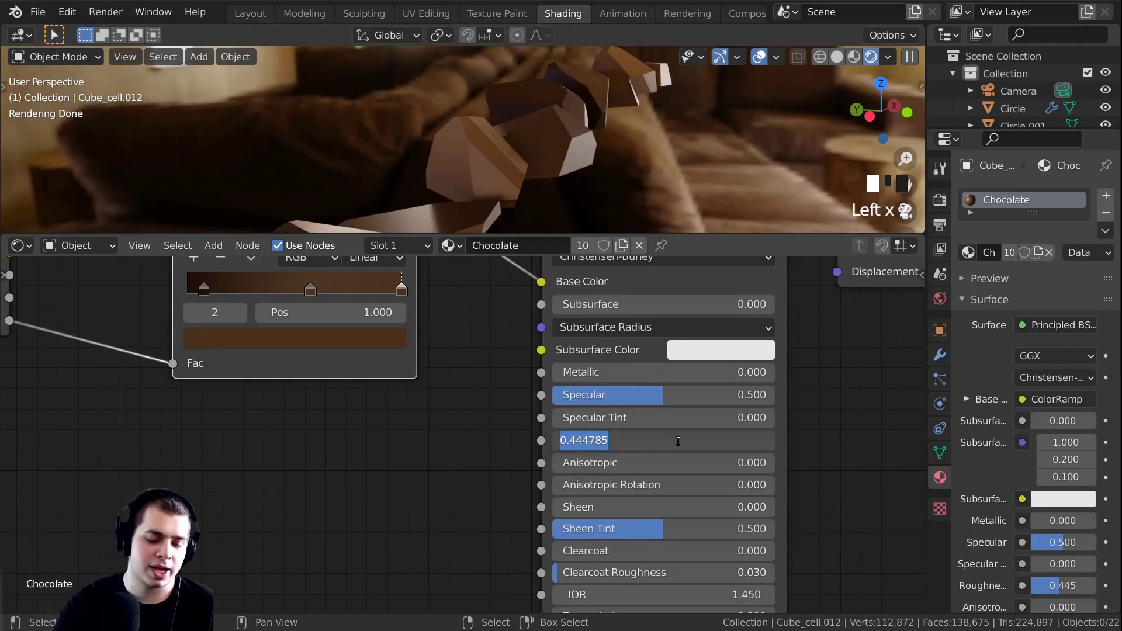
pyautogui.write('.15')
pyautogui.press('Return')
pyautogui.moveTo(549, 163)
pyautogui.keyDown('shift'); pyautogui.mouseDown(button='middle')
pyautogui.moveTo(564, 107)
pyautogui.moveTo(559, 158)
pyautogui.moveTo(534, 159)
pyautogui.mouseUp(button='middle'); pyautogui.keyUp('shift')
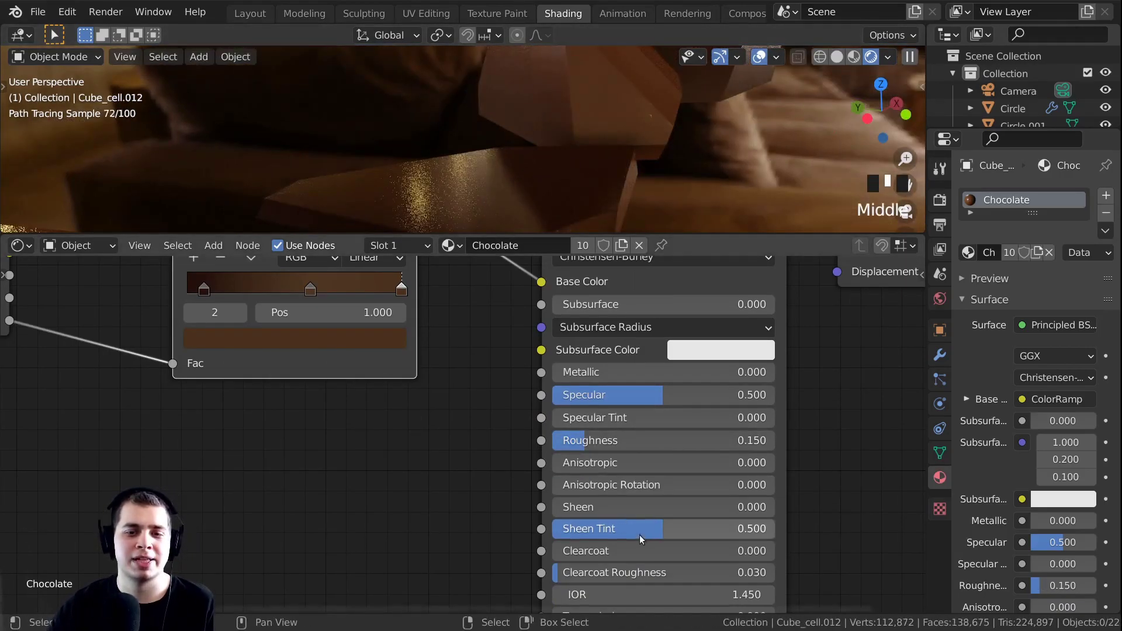
pyautogui.moveTo(598, 441); pyautogui.dragTo(614, 441)
pyautogui.moveTo(590, 175); pyautogui.dragTo(367, 152, button='middle')
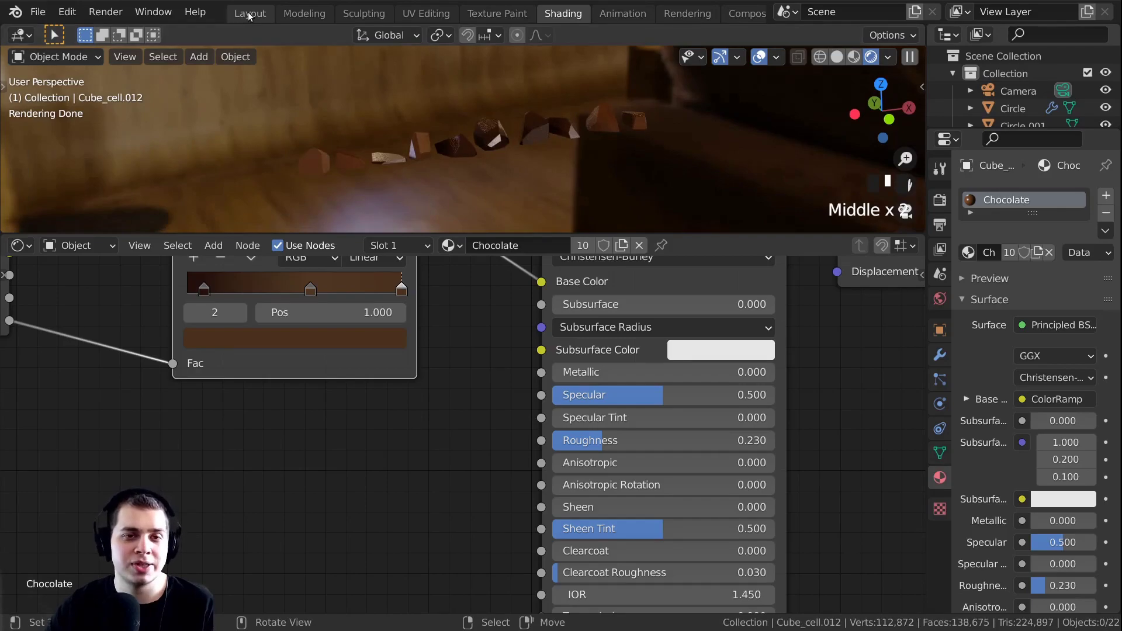
# Return to the Layout workspace, select all the chocolate chunks, and add them to a new collection
pyautogui.click(249, 13)
pyautogui.scroll(-2, 644, 238)
pyautogui.press('b')
pyautogui.moveTo(758, 208); pyautogui.dragTo(292, 452)
pyautogui.press('g')
pyautogui.press('Escape')
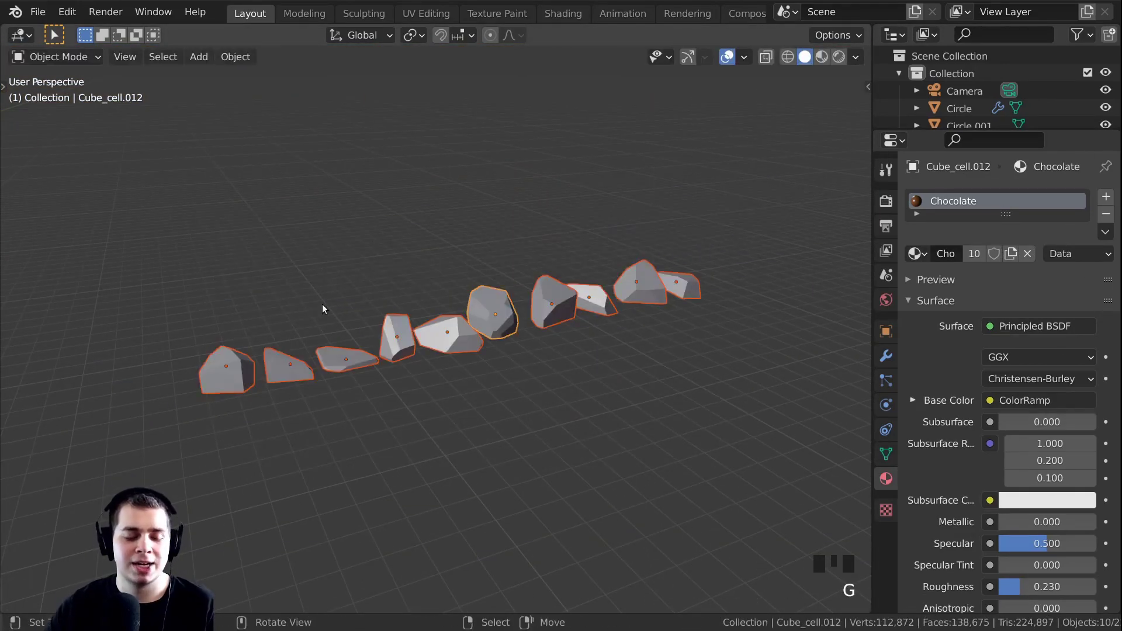
pyautogui.hotkey('ctrl', 'g')
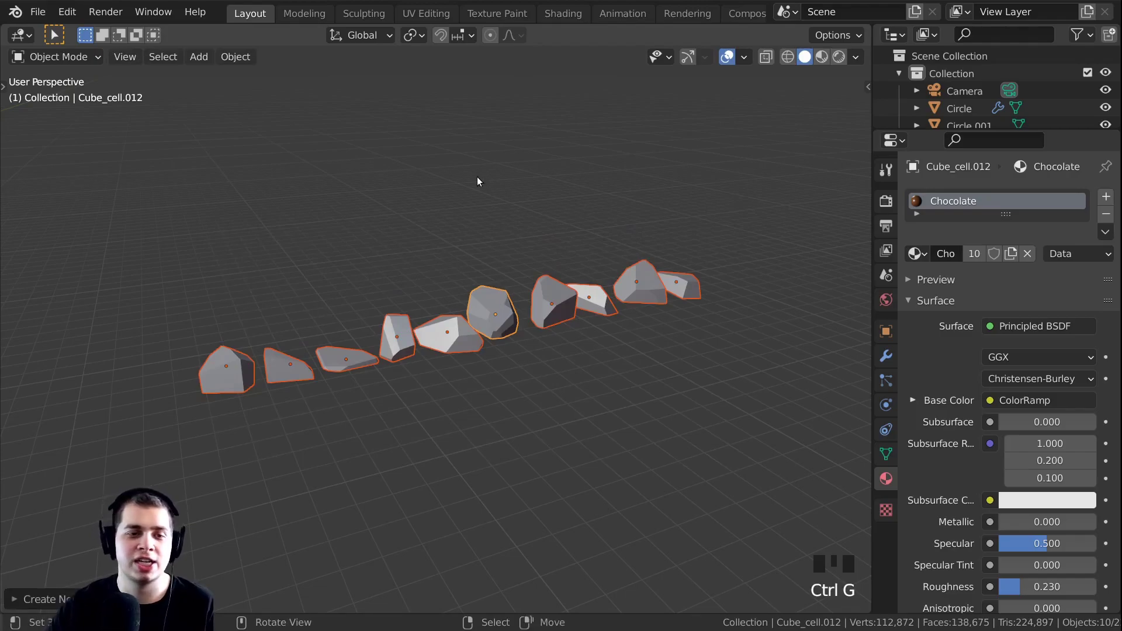
pyautogui.click(28, 601)
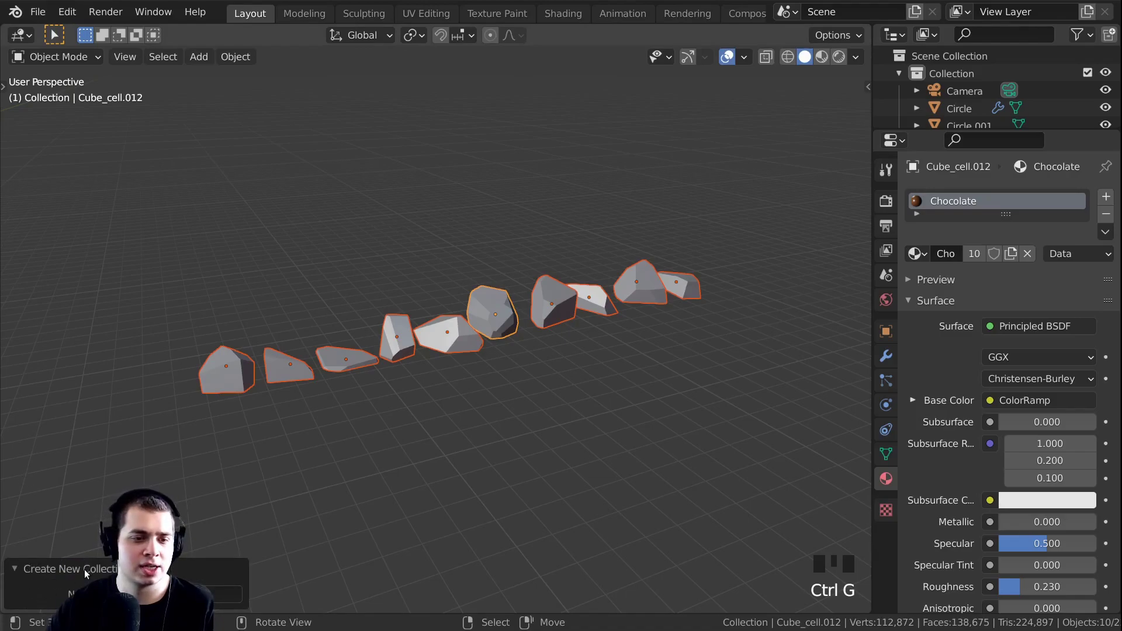
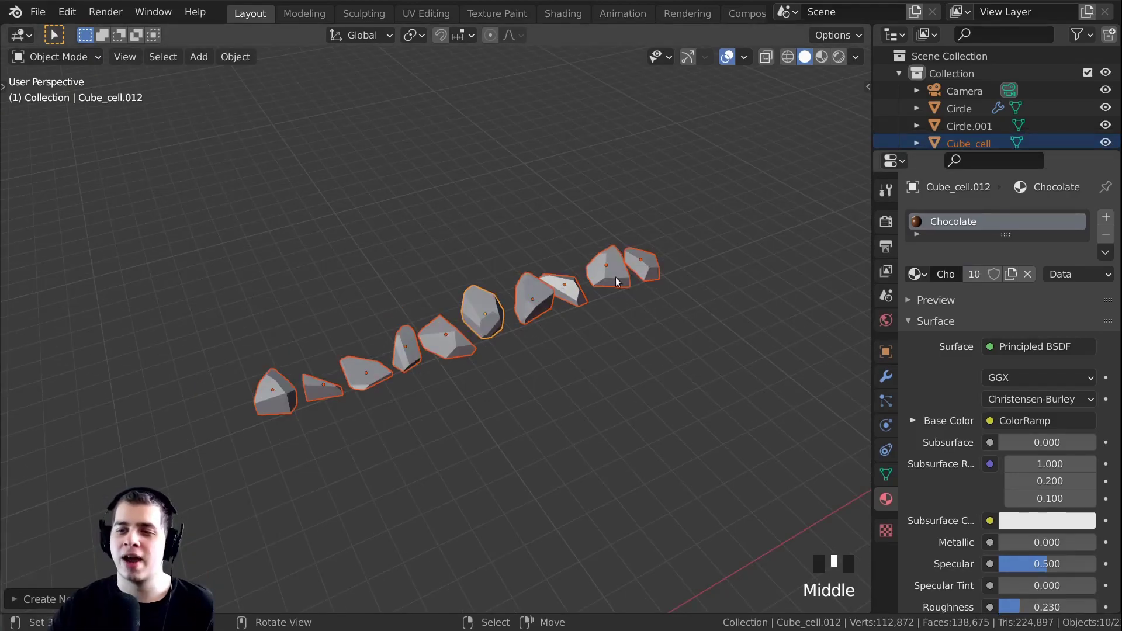
# Deselect the chocolate chunks, select the cocoa surface inside the mug, and save the file
pyautogui.moveTo(616, 277); pyautogui.dragTo(557, 386, button='middle')
pyautogui.hotkey('alt', 'a')
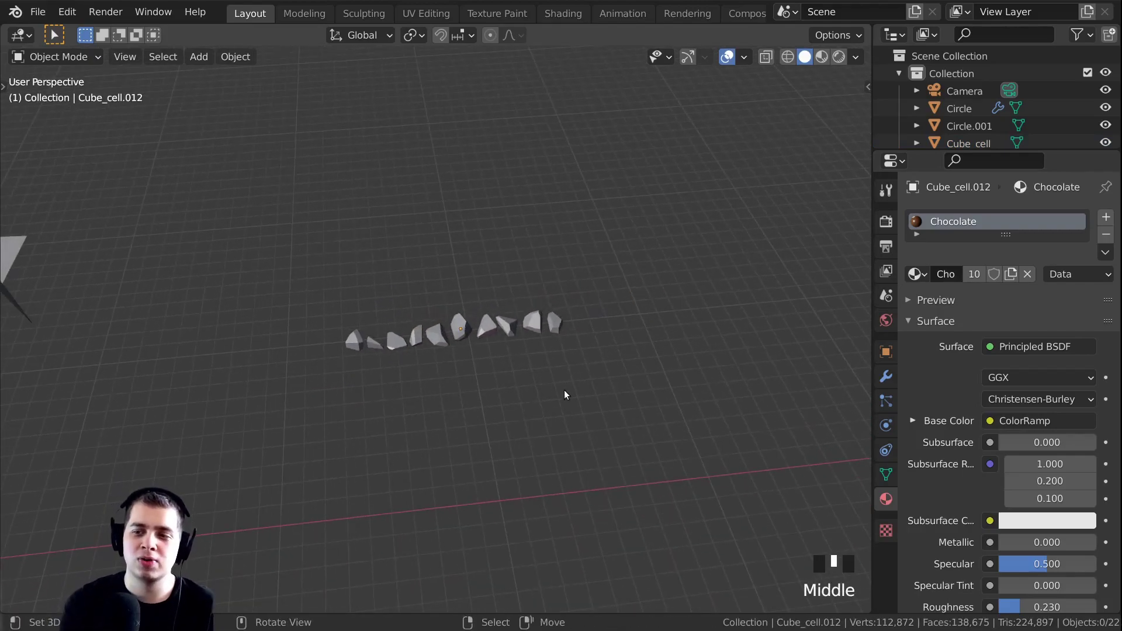
pyautogui.keyDown('shift'); pyautogui.moveTo(565, 395); pyautogui.dragTo(406, 429, button='middle'); pyautogui.keyUp('shift')
pyautogui.scroll(3, 454, 414)
pyautogui.scroll(2, 504, 324)
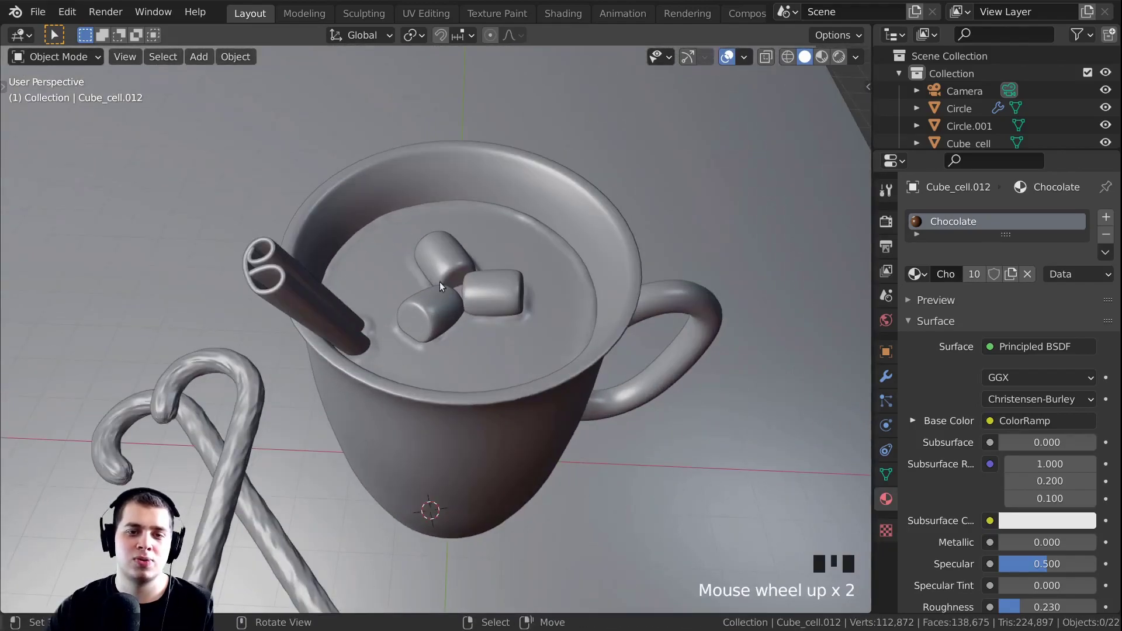
pyautogui.rightClick(560, 339)
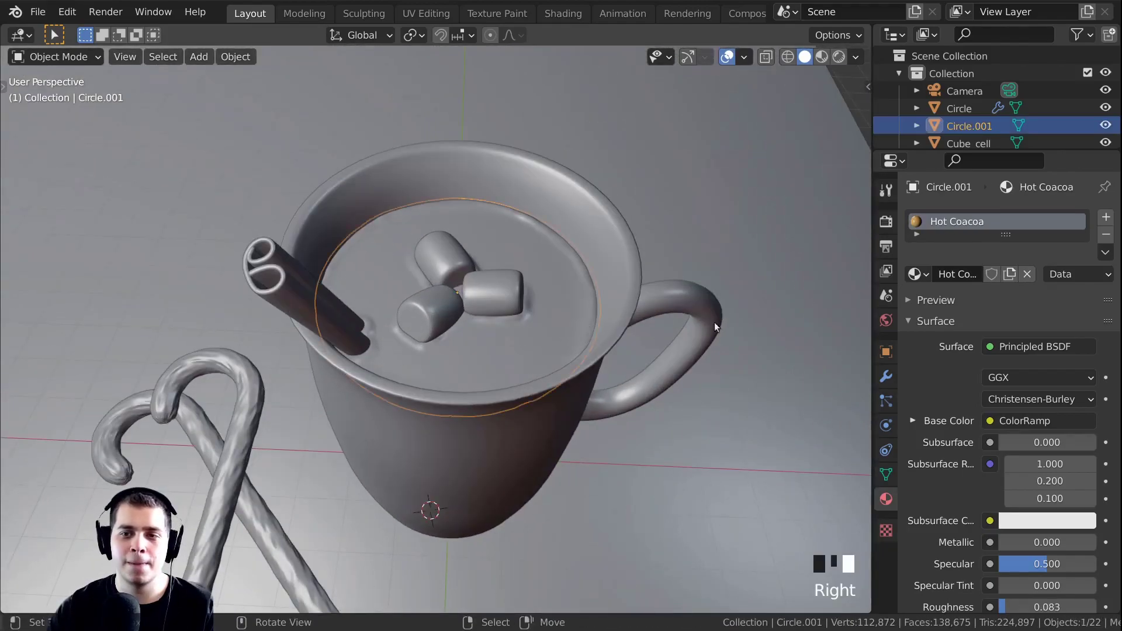
pyautogui.click(887, 402)
pyautogui.click(38, 11)
pyautogui.click(58, 128)
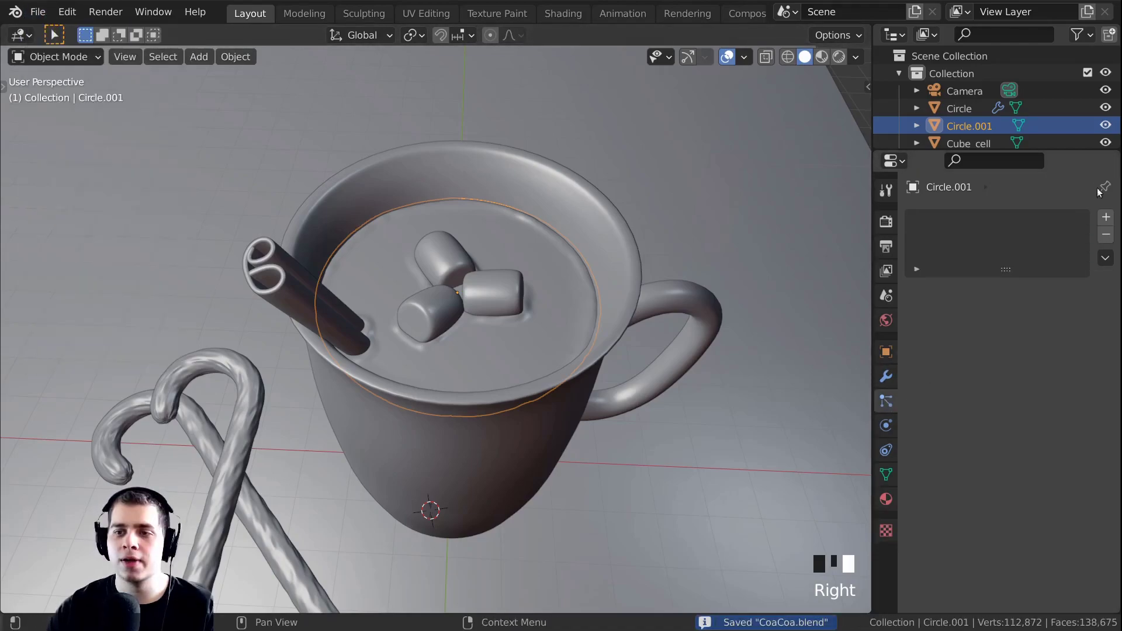
# Add a particle system of type Hair to the cocoa surface
pyautogui.click(1108, 217)
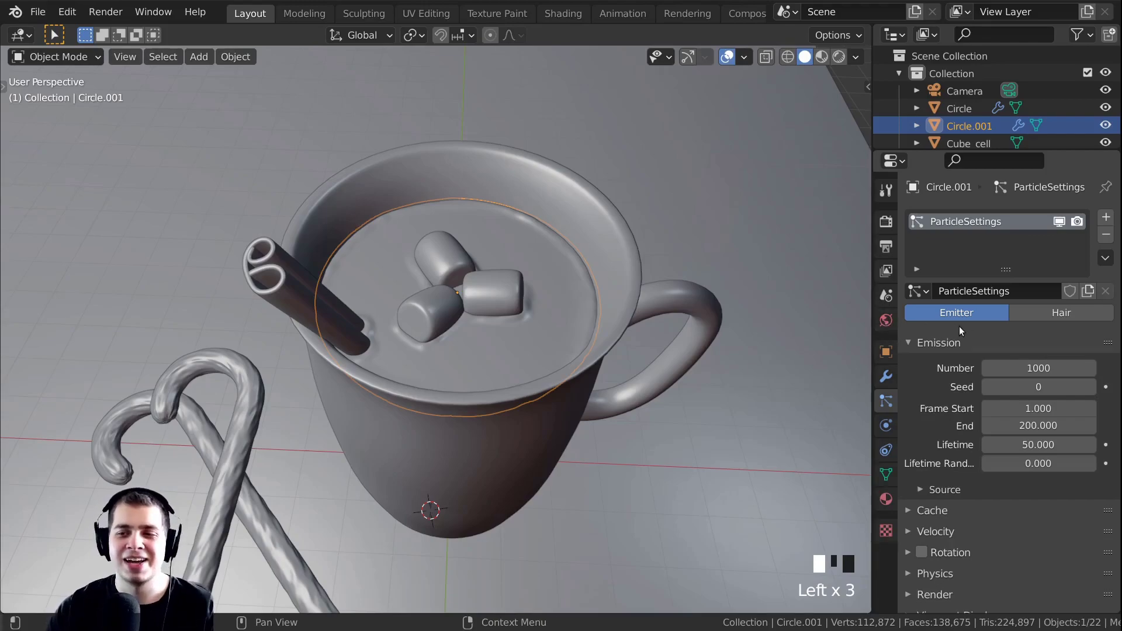
pyautogui.moveTo(603, 277); pyautogui.dragTo(656, 329, button='middle')
pyautogui.click(1046, 311)
pyautogui.scroll(2, 656, 328)
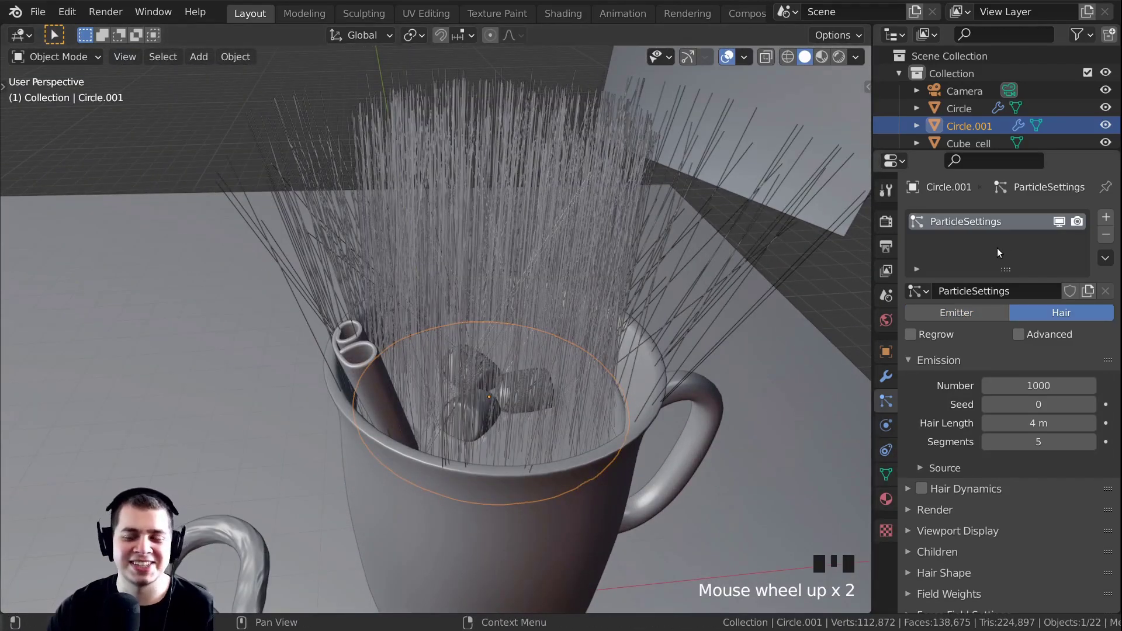
# Enable the hair system's Advanced options, set its Number to 150, and turn on Rotation
pyautogui.scroll(-2, 996, 242)
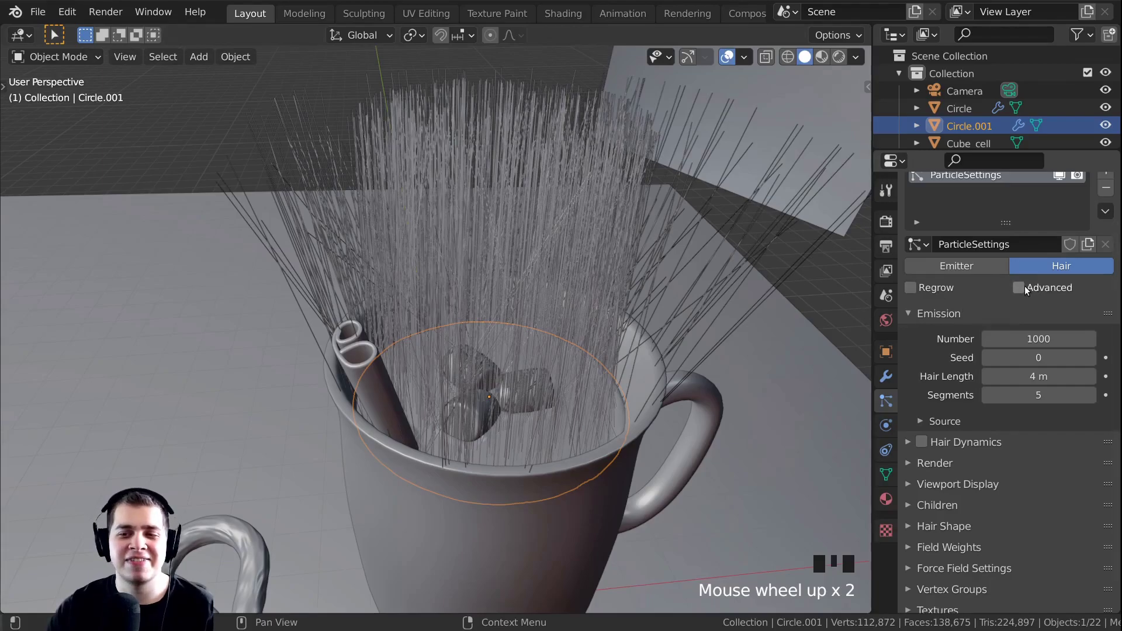
pyautogui.click(1020, 288)
pyautogui.click(1005, 344)
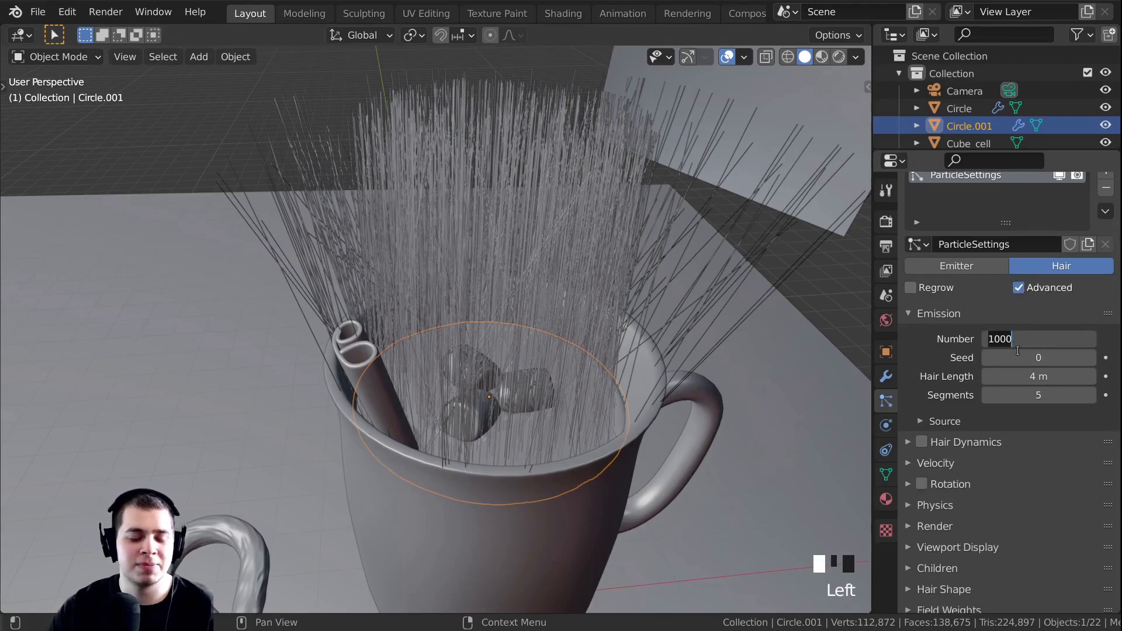
pyautogui.click(1018, 351)
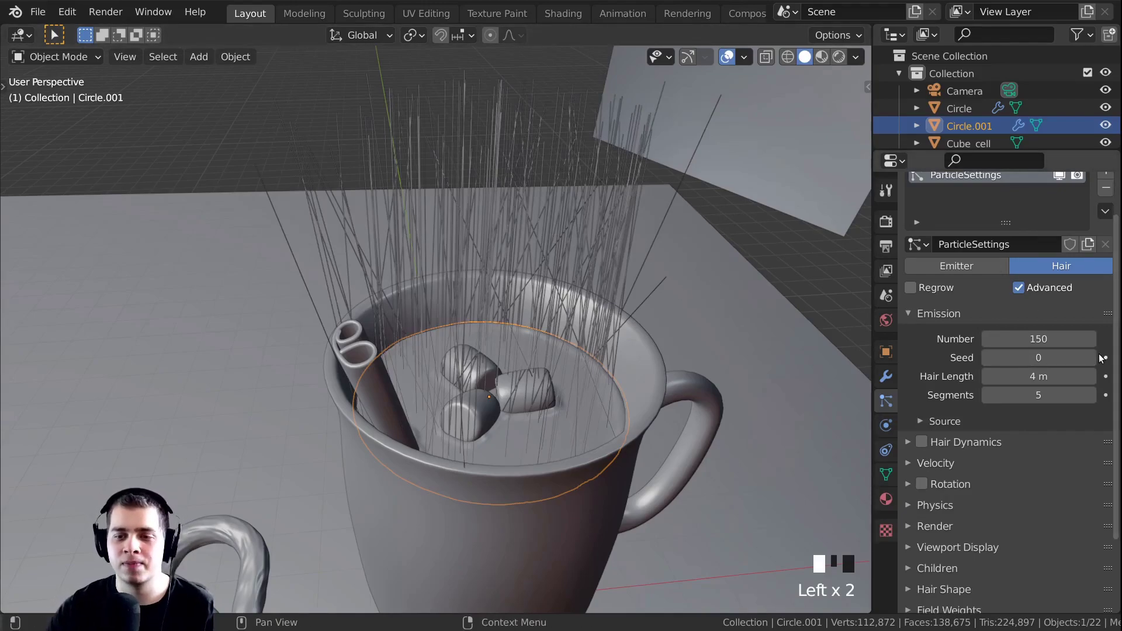
pyautogui.scroll(-4, 1023, 394)
pyautogui.click(917, 393)
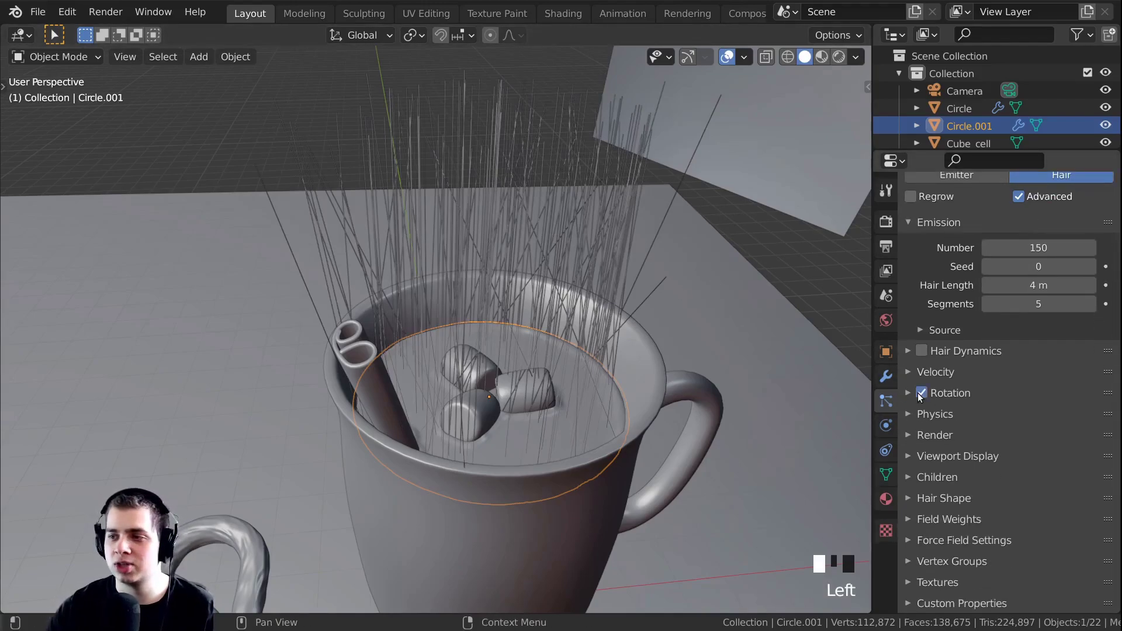
# Render the particles as a collection, using the Chocolate collection as the instance collection
pyautogui.click(911, 435)
pyautogui.scroll(-3, 1037, 386)
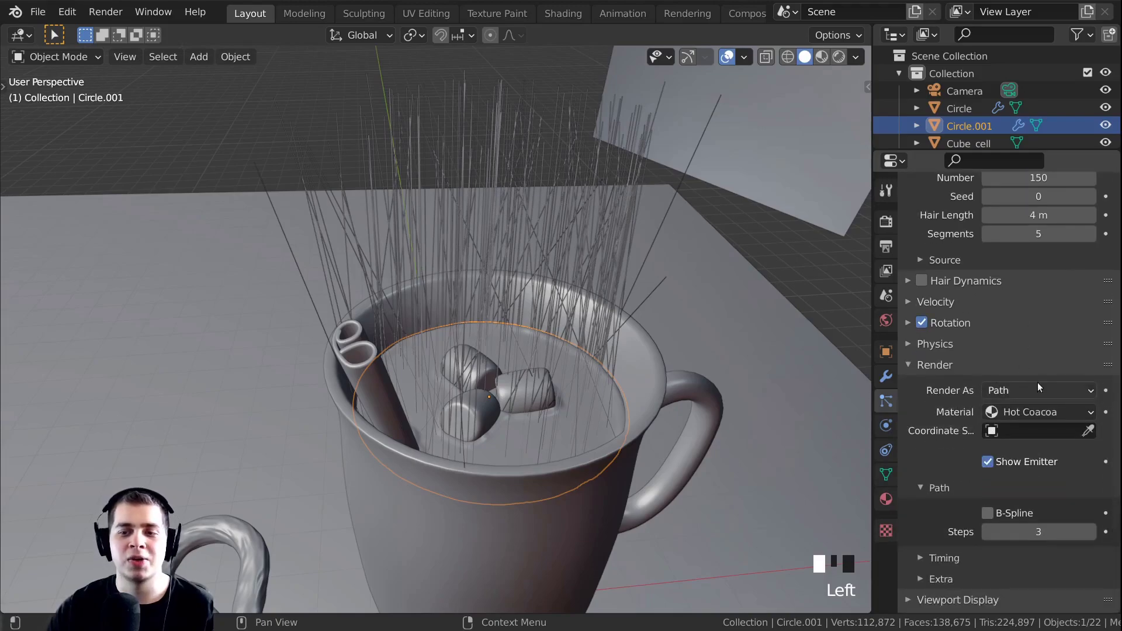
pyautogui.click(1009, 390)
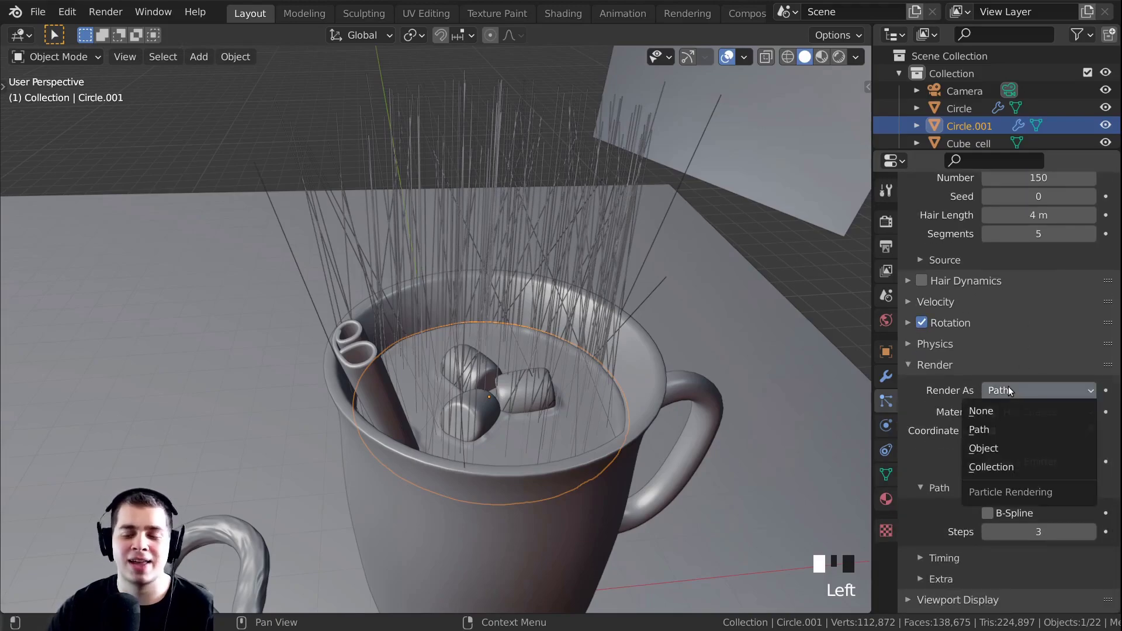
pyautogui.click(997, 466)
pyautogui.scroll(-2, 944, 427)
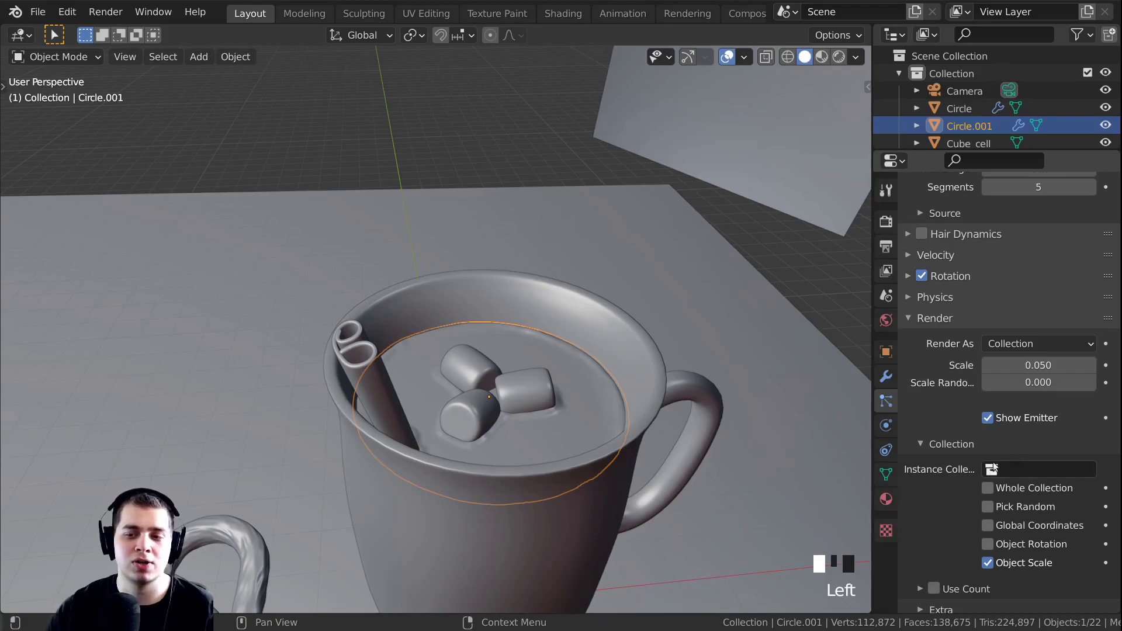
pyautogui.click(1010, 470)
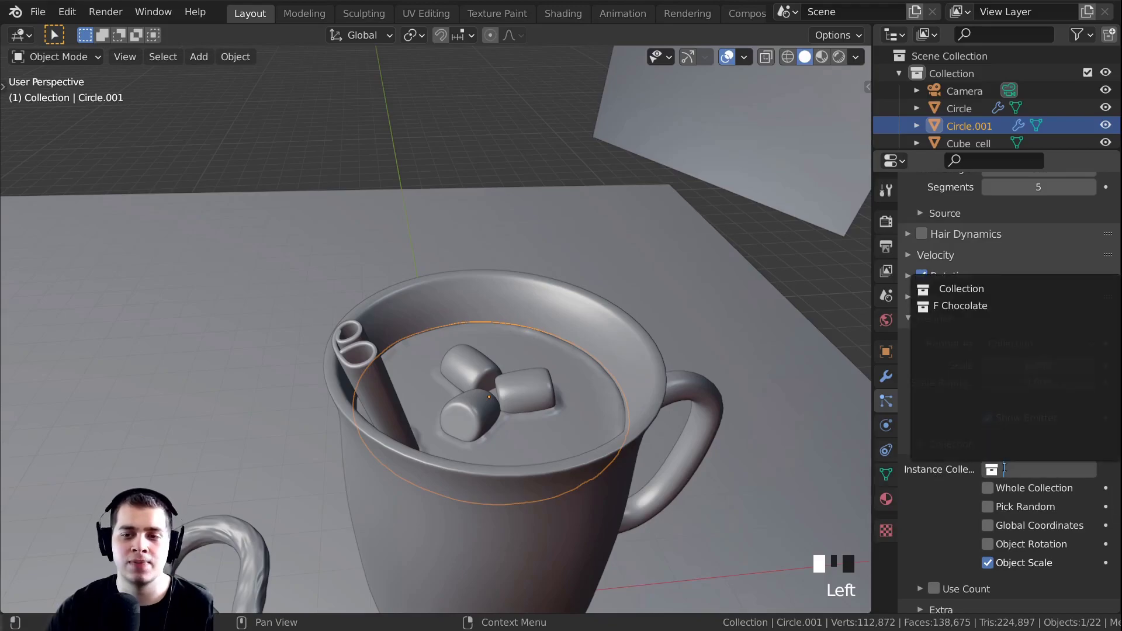
pyautogui.click(962, 306)
# Inspect the scattered chocolate pieces in the mug from above in Rendered shading
pyautogui.moveTo(643, 286)
pyautogui.mouseDown(button='middle')
pyautogui.moveTo(585, 282)
pyautogui.moveTo(556, 303)
pyautogui.moveTo(556, 292)
pyautogui.moveTo(521, 300)
pyautogui.moveTo(584, 269)
pyautogui.mouseUp(button='middle')
pyautogui.press('z')
pyautogui.click(547, 216)
pyautogui.scroll(2, 622, 236)
pyautogui.scroll(-1, 623, 236)
pyautogui.moveTo(601, 222); pyautogui.dragTo(544, 450, button='middle')
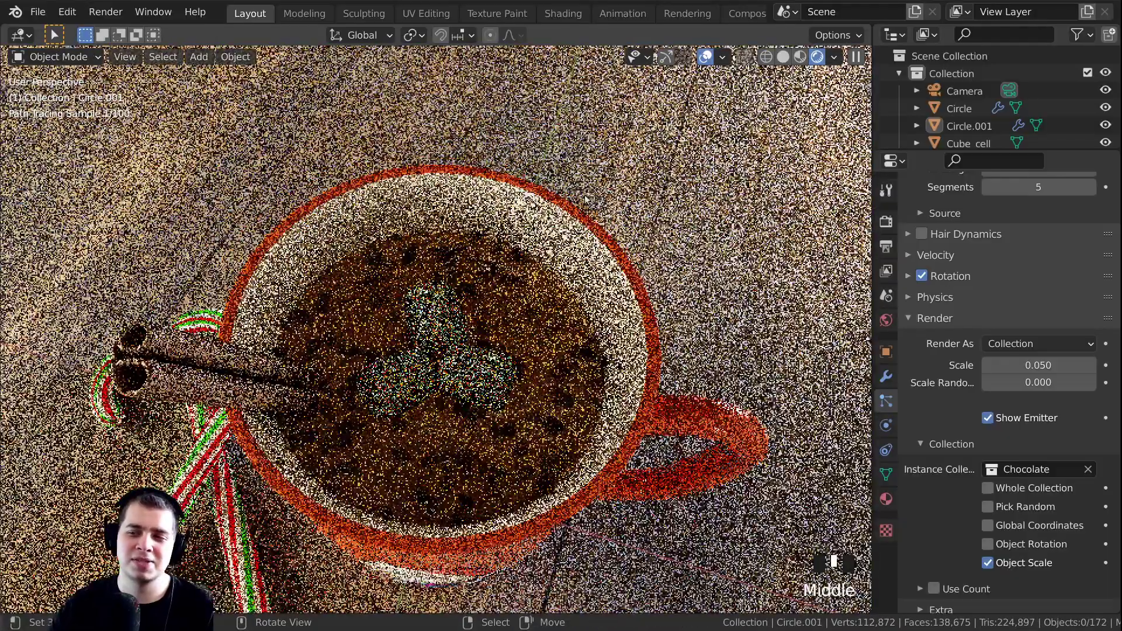
# Switch to the camera view with Material Preview shading and examine the chocolate pieces on the cocoa up close
pyautogui.press('z')
pyautogui.click(741, 365)
pyautogui.keyDown('shift'); pyautogui.moveTo(638, 347); pyautogui.dragTo(633, 329, button='middle'); pyautogui.keyUp('shift')
pyautogui.press('KP_0')
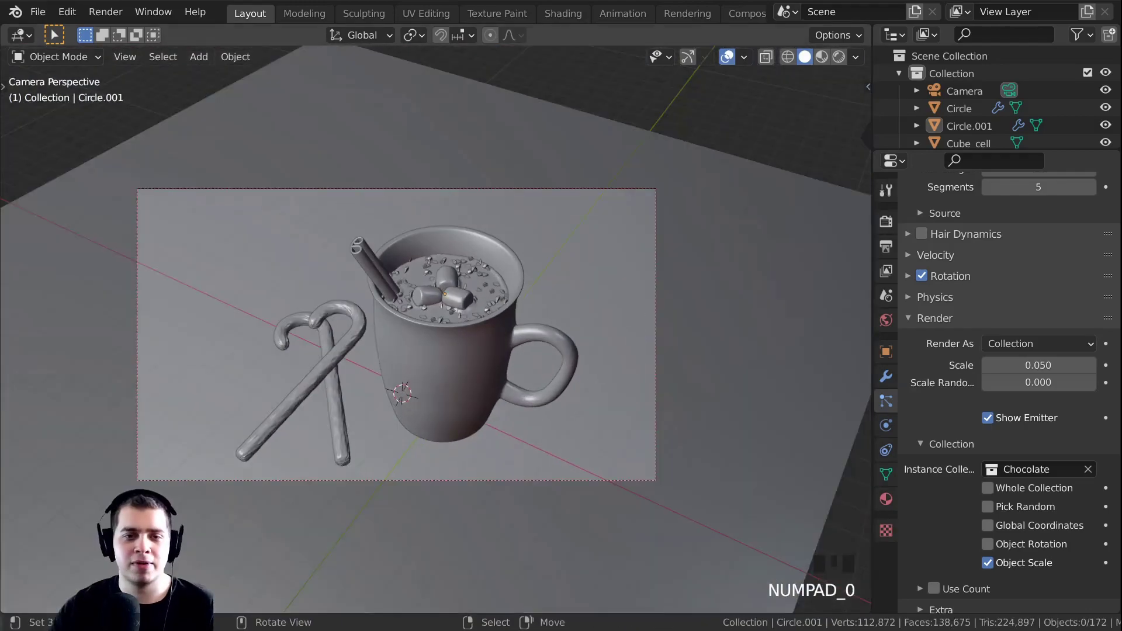
pyautogui.press('z')
pyautogui.press('z')
pyautogui.press('z')
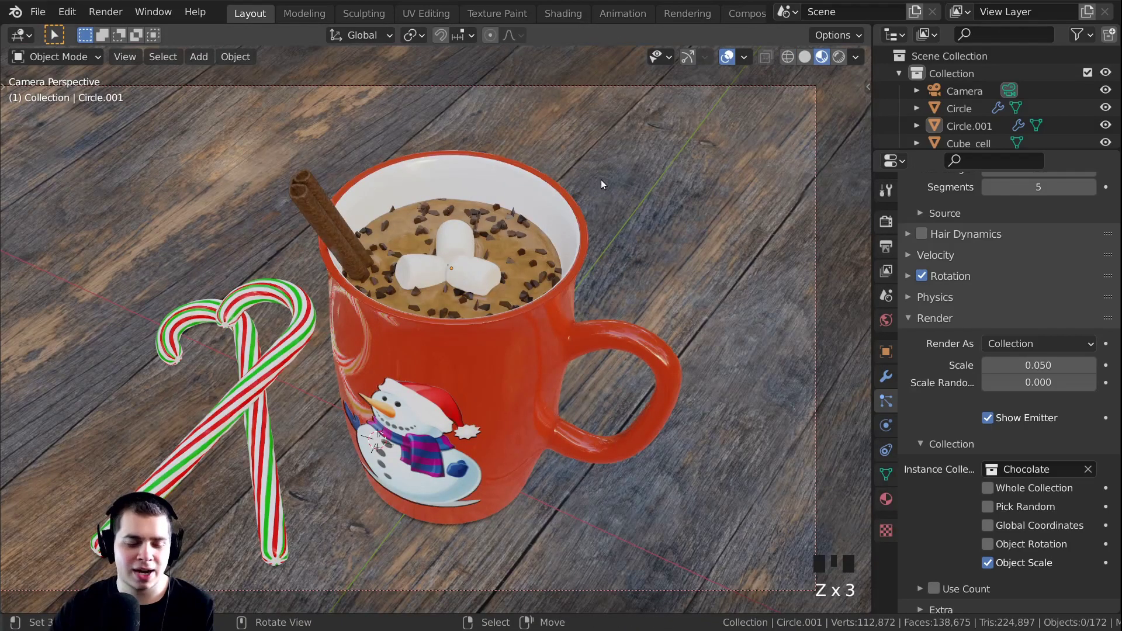
pyautogui.press('z')
pyautogui.press('z')
pyautogui.click(560, 450)
pyautogui.scroll(3, 537, 405)
pyautogui.moveTo(537, 405)
pyautogui.keyDown('shift'); pyautogui.mouseDown(button='middle')
pyautogui.moveTo(506, 324)
pyautogui.moveTo(479, 298)
pyautogui.mouseUp(button='middle'); pyautogui.keyUp('shift')
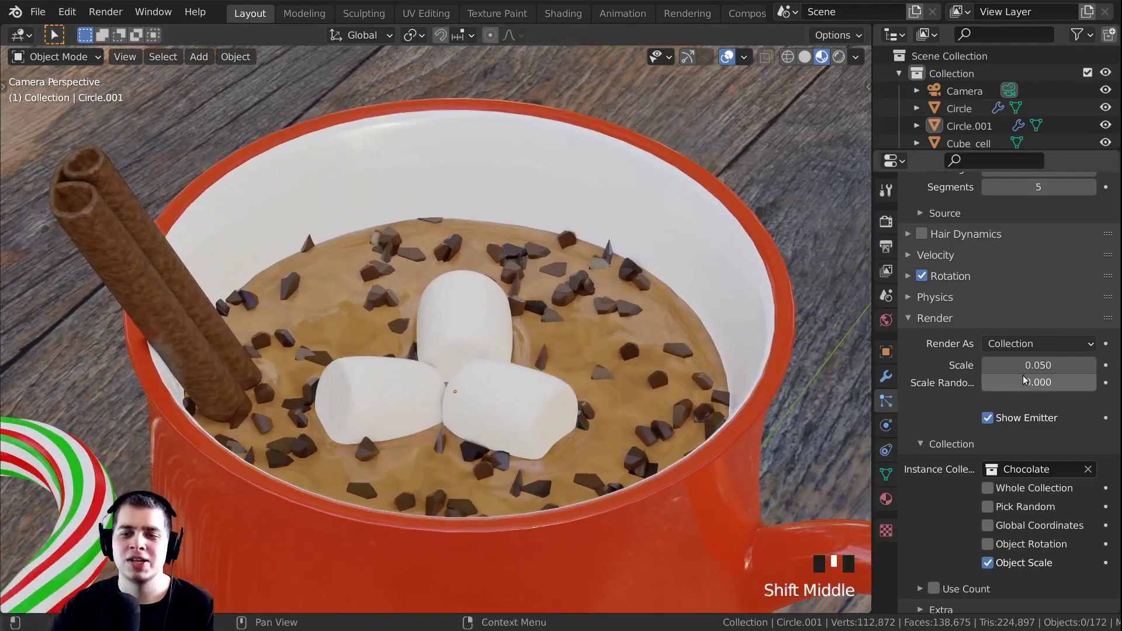
# Set the chocolate particles' Scale Randomness to 1.000 and their Scale to 0.038, after trying 0.029
pyautogui.keyDown('shift'); pyautogui.moveTo(1024, 366); pyautogui.dragTo(961, 387); pyautogui.keyUp('shift')
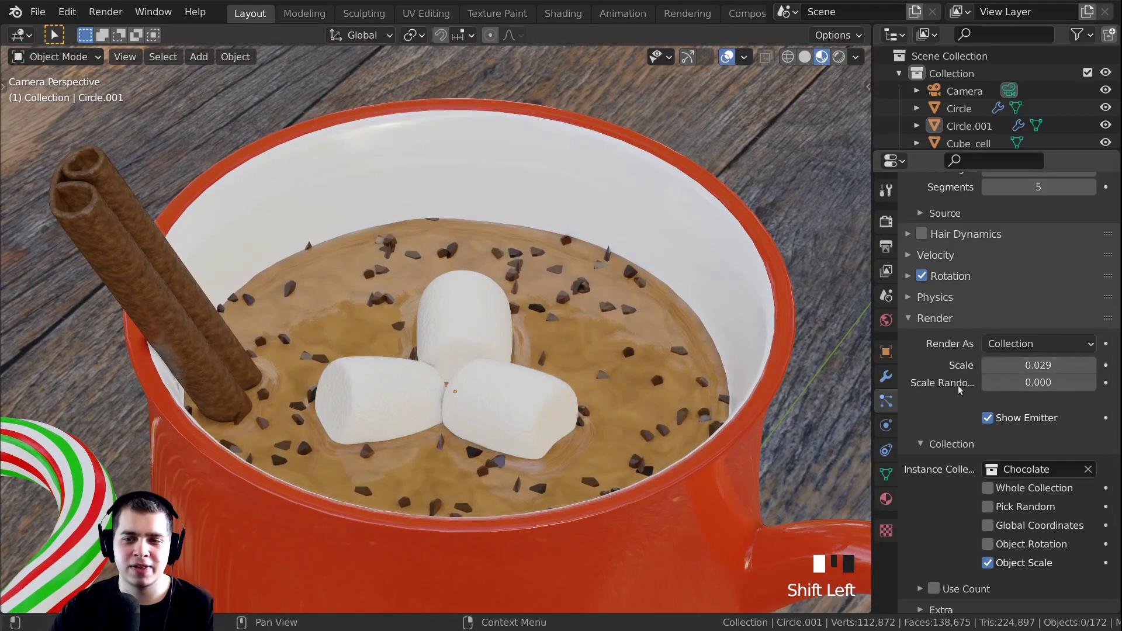
pyautogui.click(999, 383)
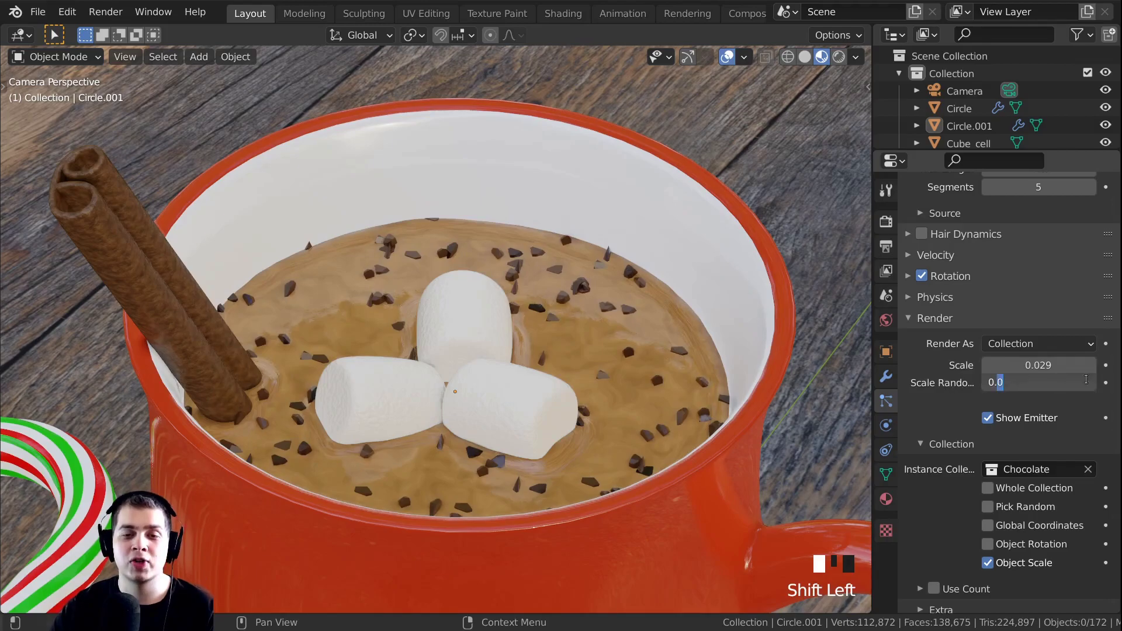
pyautogui.click(1101, 390)
pyautogui.moveTo(993, 382); pyautogui.dragTo(1105, 382)
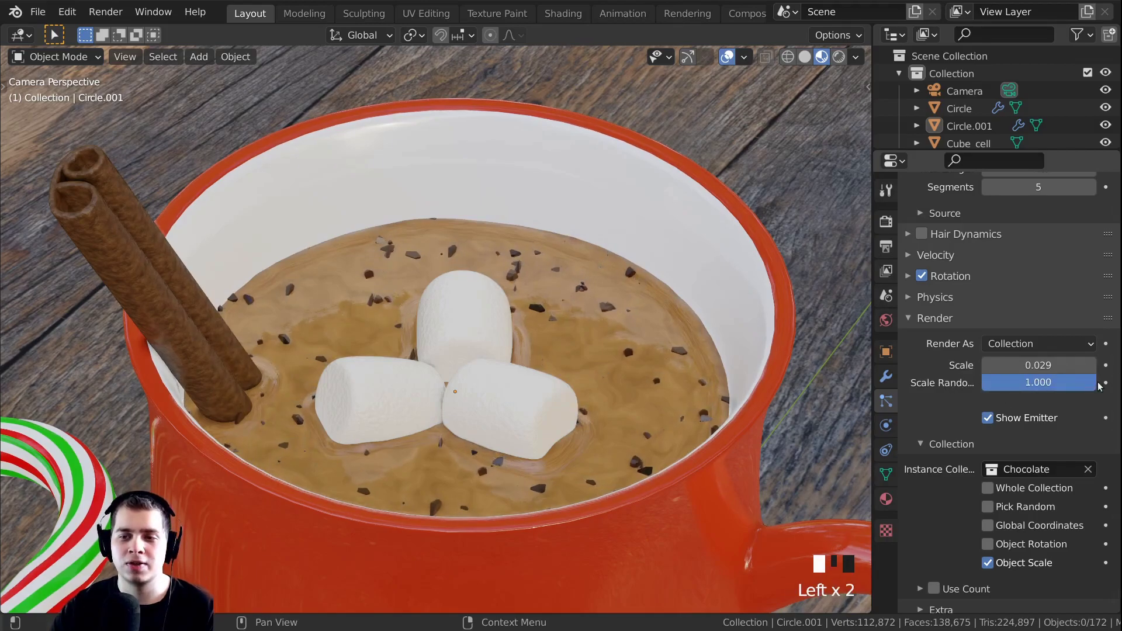
pyautogui.keyDown('shift'); pyautogui.moveTo(1038, 366); pyautogui.dragTo(1063, 365); pyautogui.keyUp('shift')
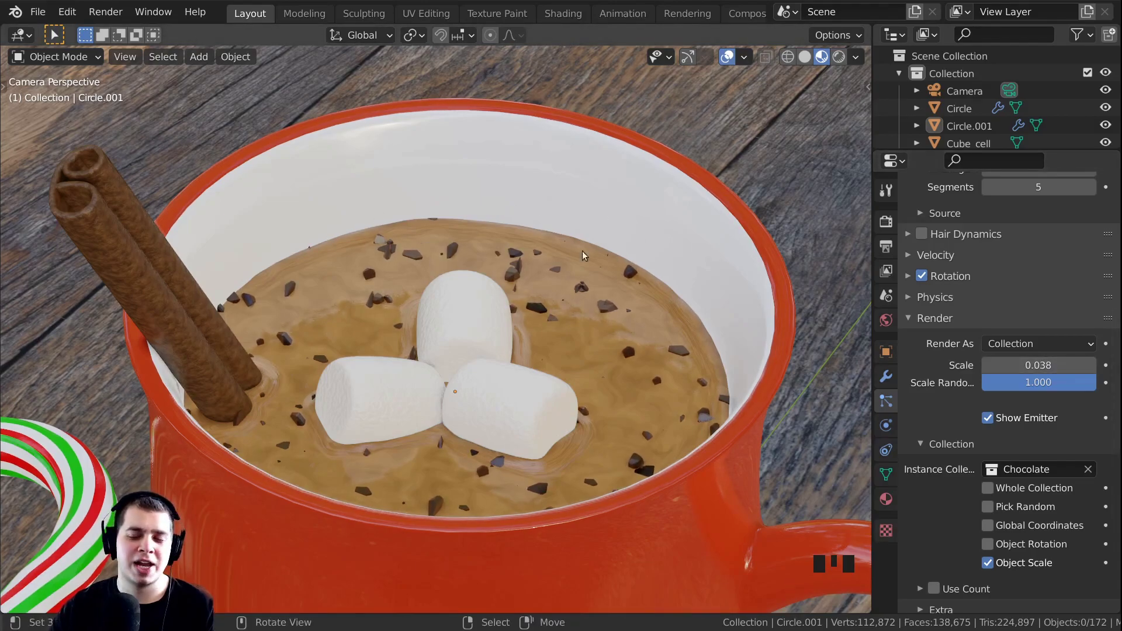
# Select the cocoa surface and switch it to Weight Paint mode, viewed from above the mug
pyautogui.scroll(2, 335, 386)
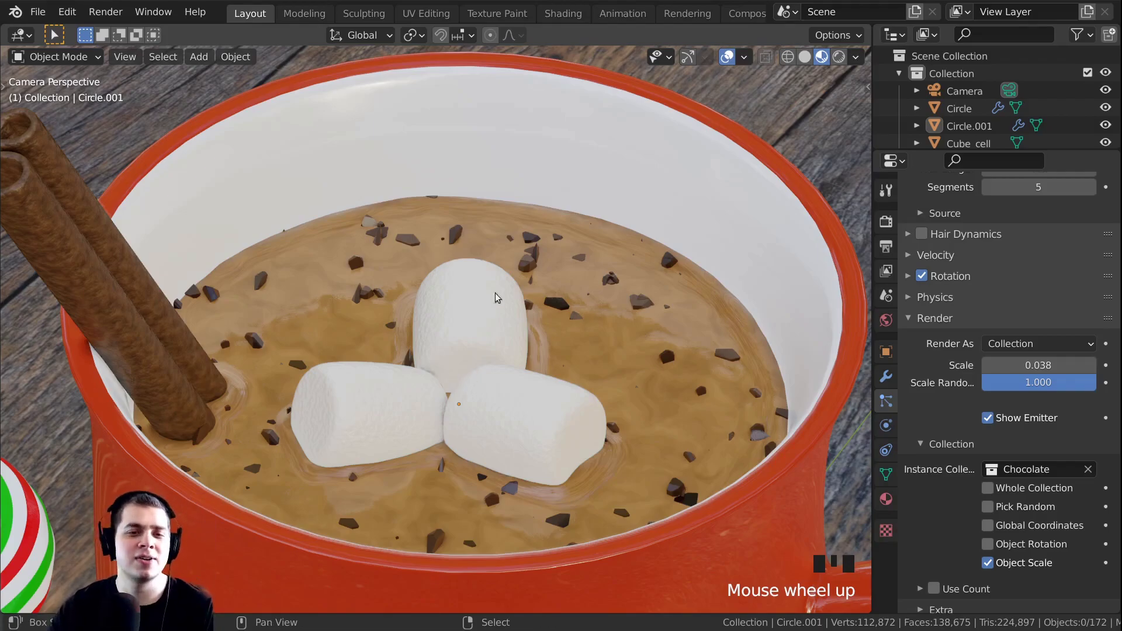
pyautogui.rightClick(665, 290)
pyautogui.moveTo(666, 290); pyautogui.dragTo(487, 341, button='middle')
pyautogui.scroll(5, 597, 388)
pyautogui.keyDown('shift'); pyautogui.moveTo(598, 388); pyautogui.dragTo(483, 314, button='middle'); pyautogui.keyUp('shift')
pyautogui.scroll(2, 553, 362)
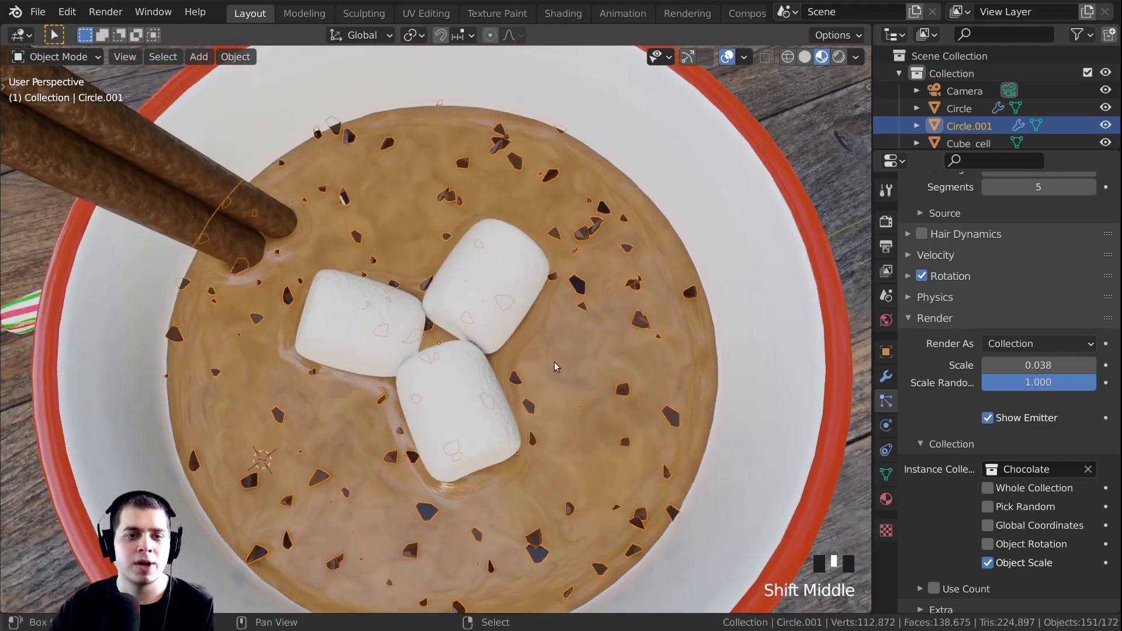
pyautogui.click(69, 56)
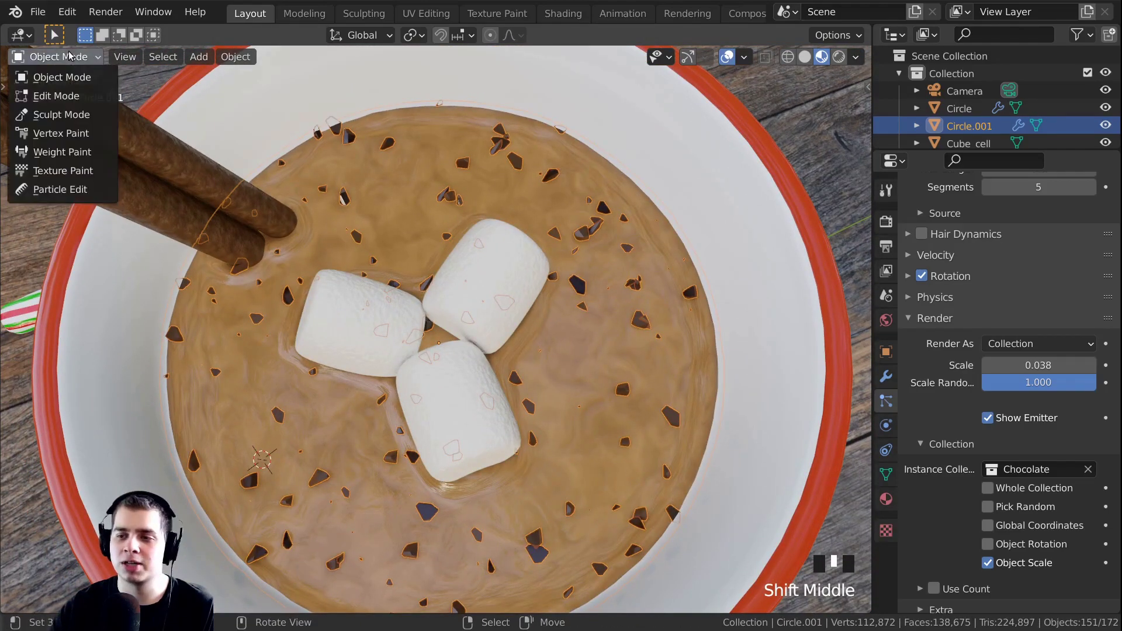
pyautogui.click(71, 153)
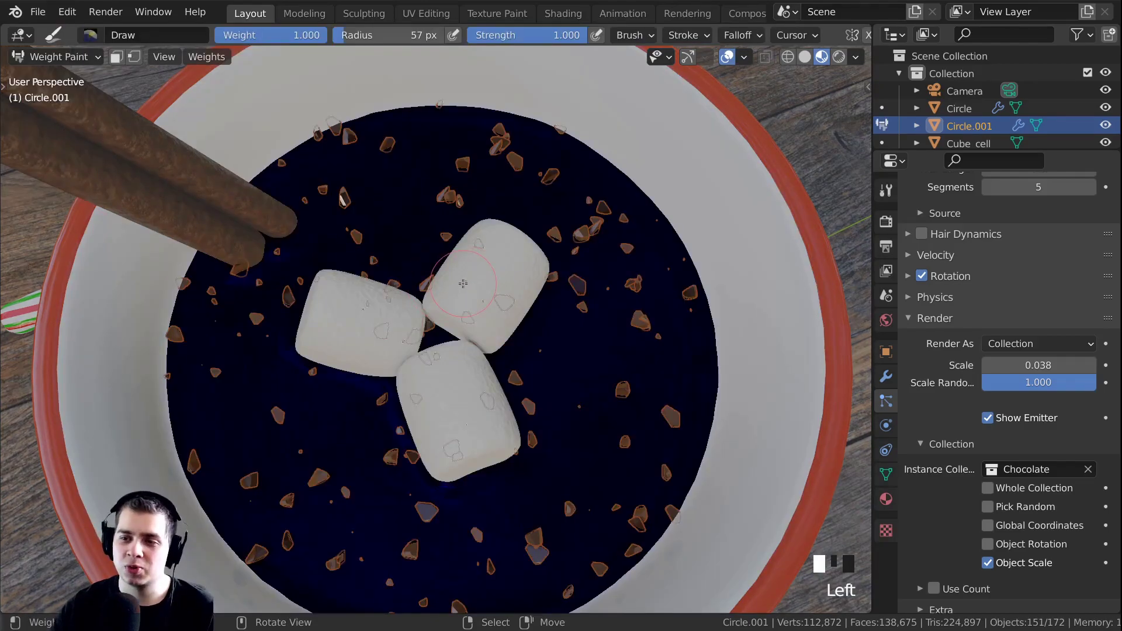
pyautogui.moveTo(463, 283); pyautogui.dragTo(481, 273, button='middle')
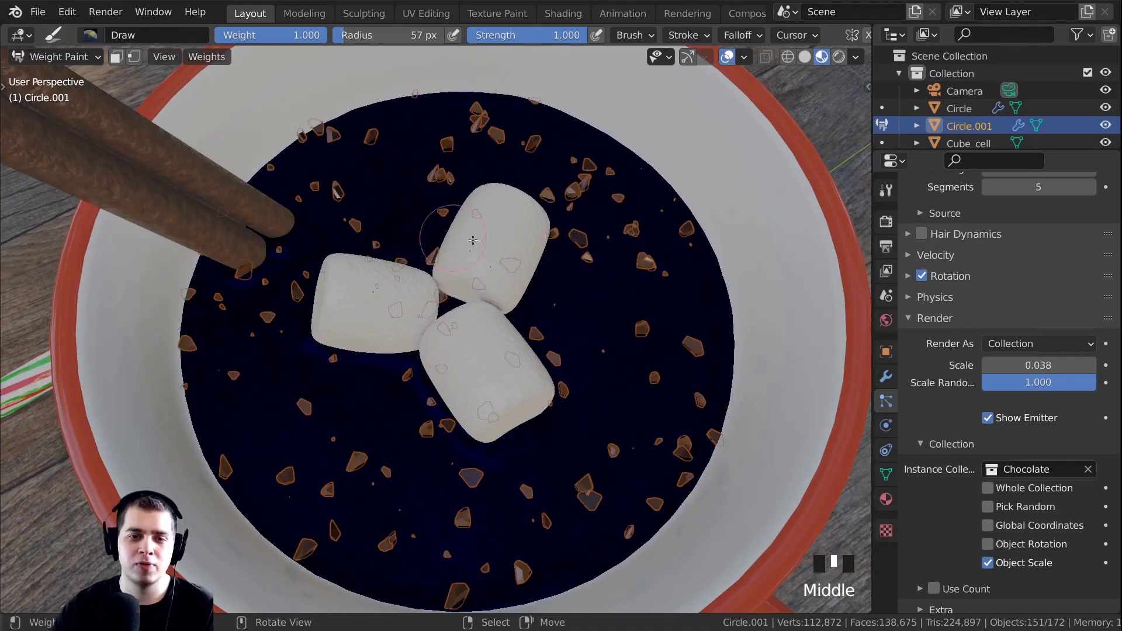
# Set the Draw brush's Strength to 0.141 and its Radius to 152 px
pyautogui.scroll(10, 990, 434)
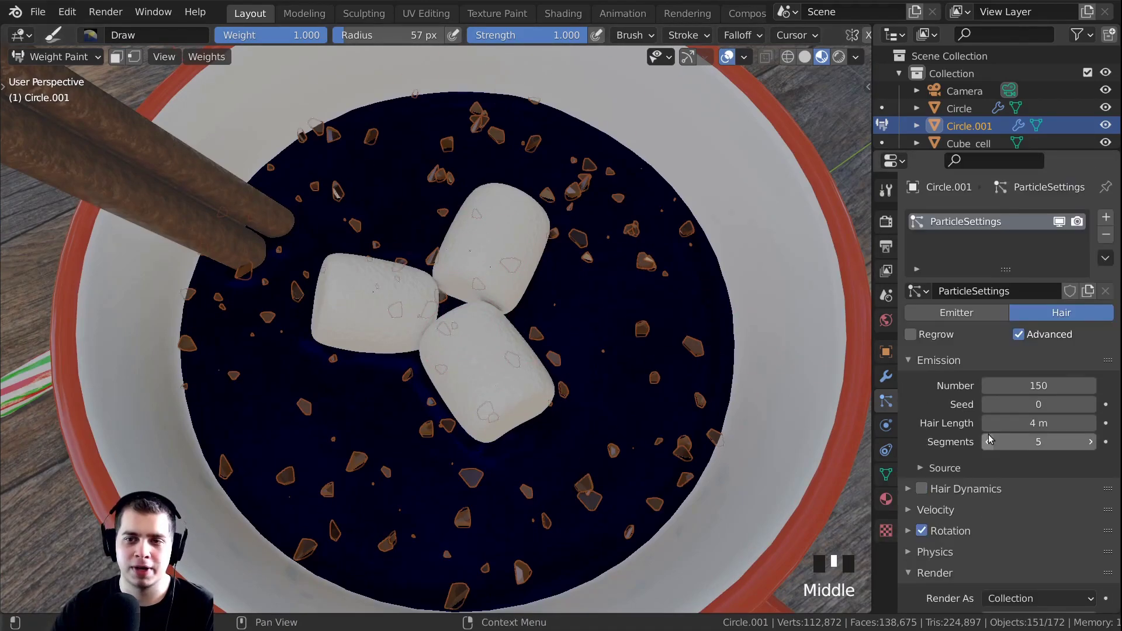
pyautogui.click(886, 192)
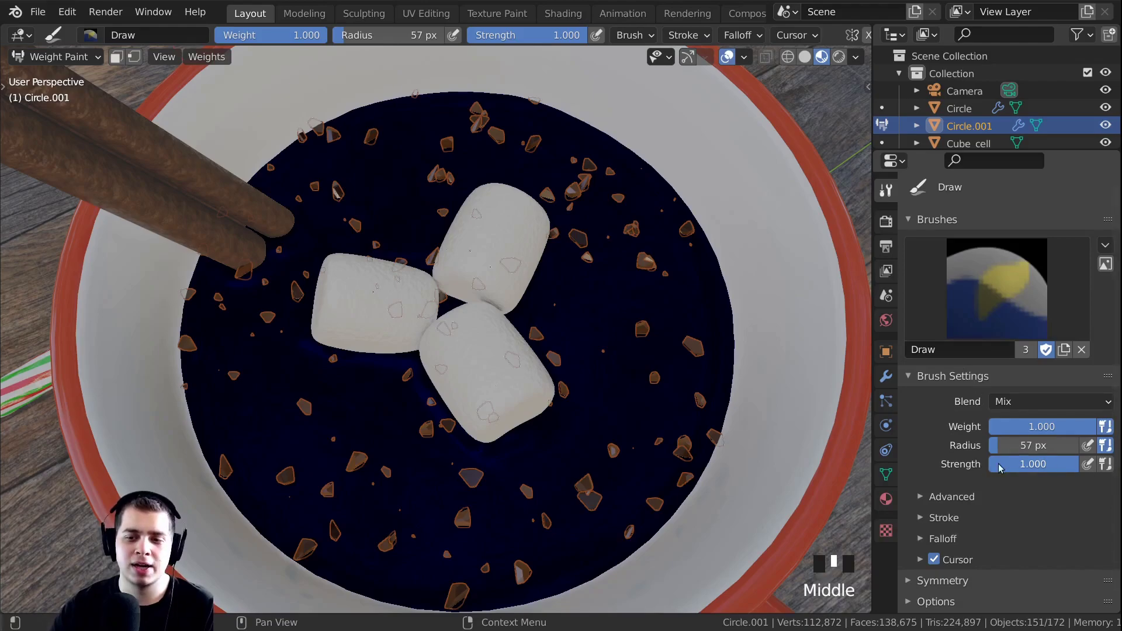
pyautogui.moveTo(1077, 464); pyautogui.dragTo(1007, 464)
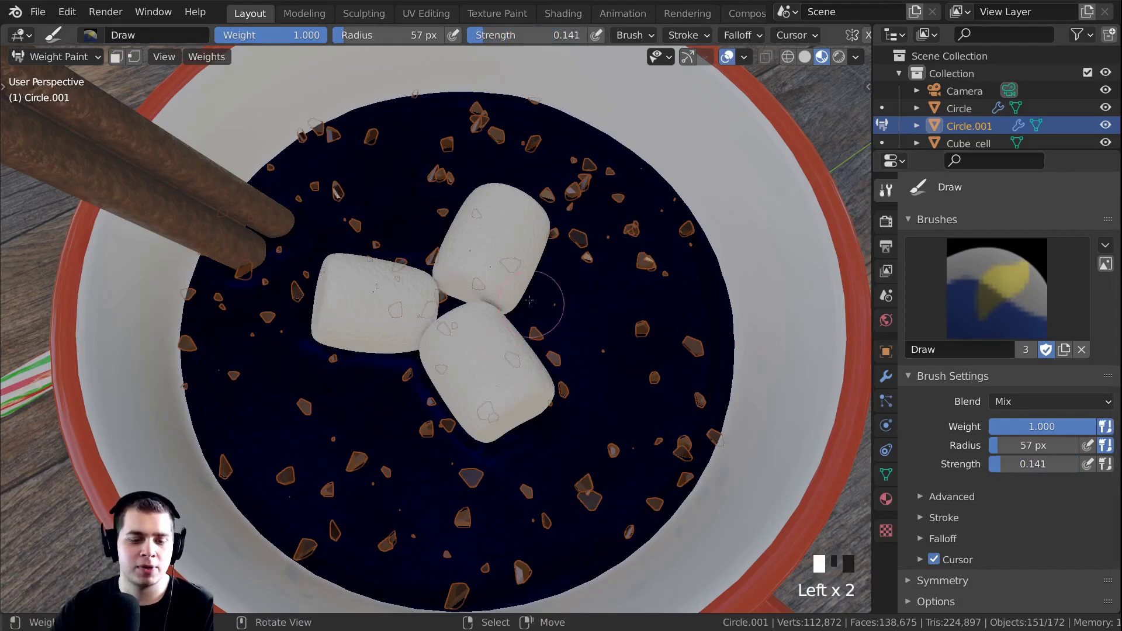
pyautogui.press('f')
pyautogui.click(547, 263)
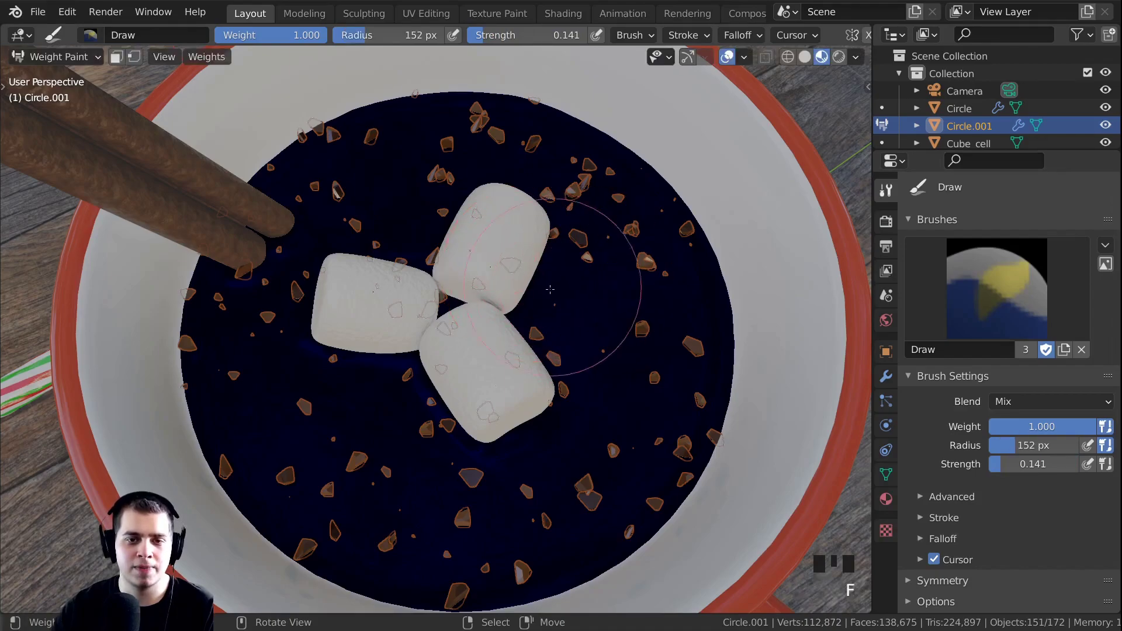
# Paint soft weights on the cocoa surface around the two marshmallows nearest the mug's front edge
pyautogui.click(535, 333)
pyautogui.click(553, 380)
pyautogui.click(529, 430)
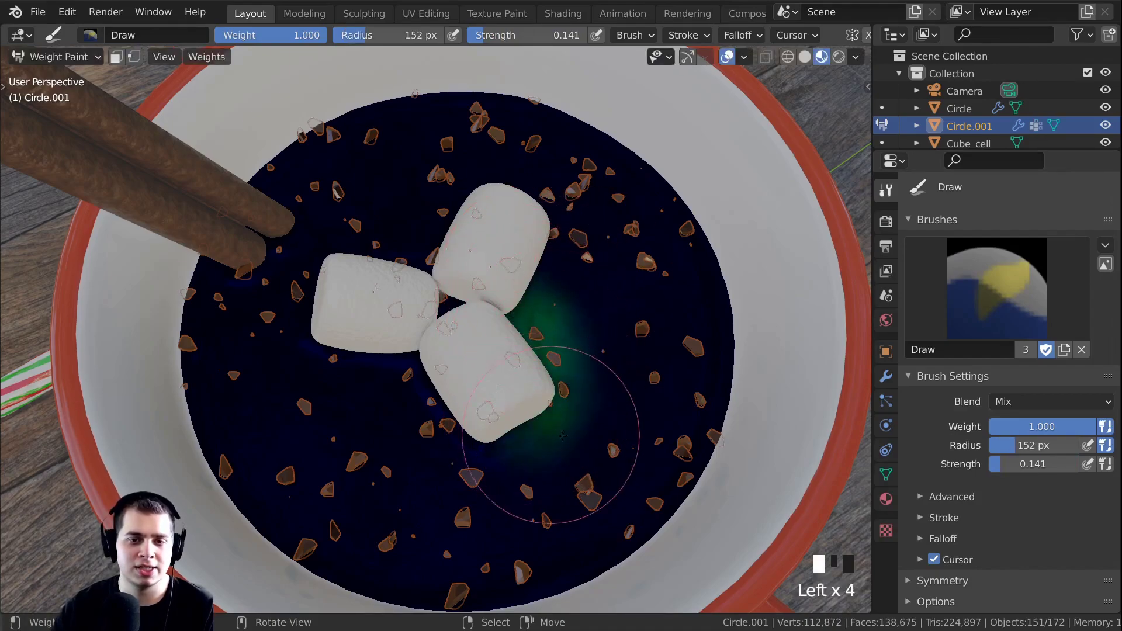
pyautogui.click(511, 453)
pyautogui.click(497, 453)
pyautogui.click(474, 449)
pyautogui.click(447, 457)
pyautogui.click(435, 462)
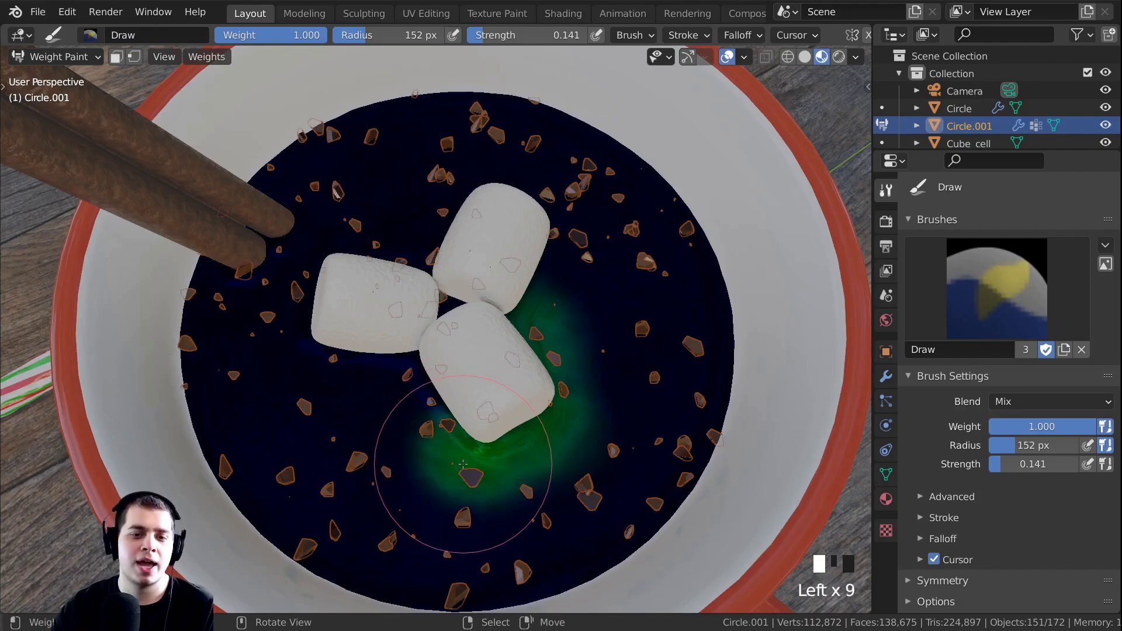
pyautogui.click(421, 445)
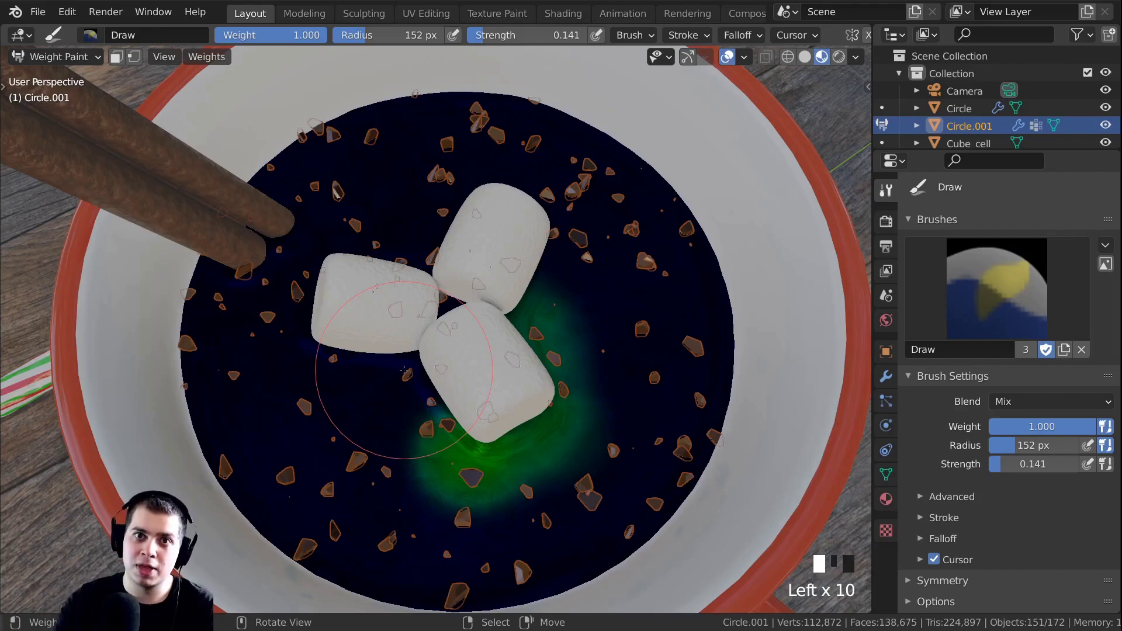
pyautogui.moveTo(386, 403); pyautogui.dragTo(359, 406)
pyautogui.moveTo(357, 409); pyautogui.dragTo(350, 412)
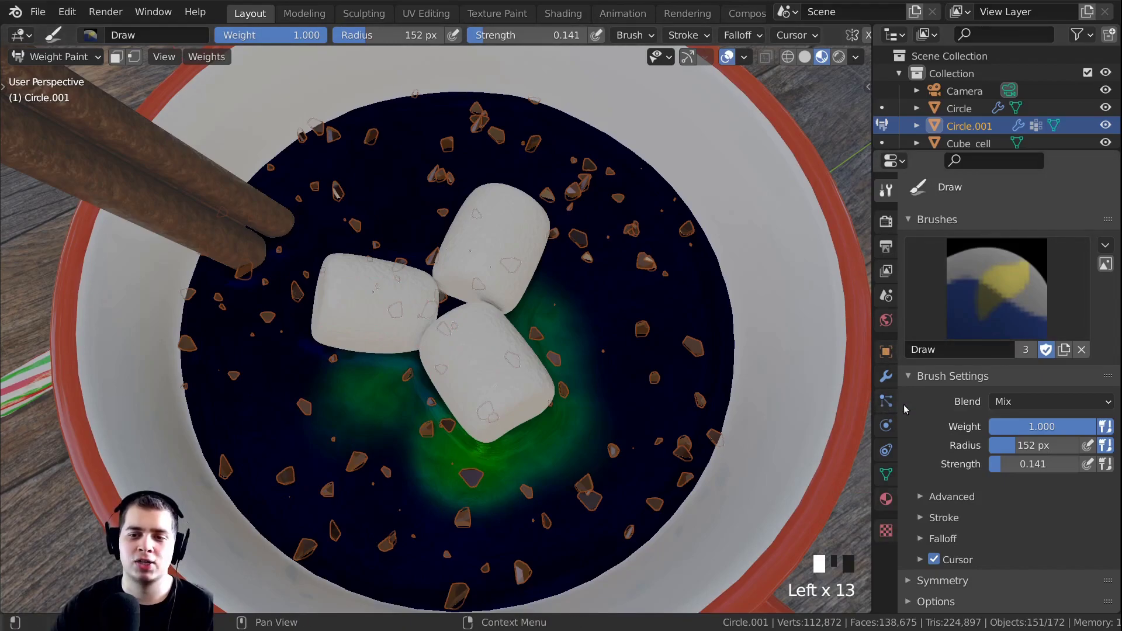
# Assign the painted vertex group "Group" as the Density group of the cocoa surface's particle system
pyautogui.click(886, 402)
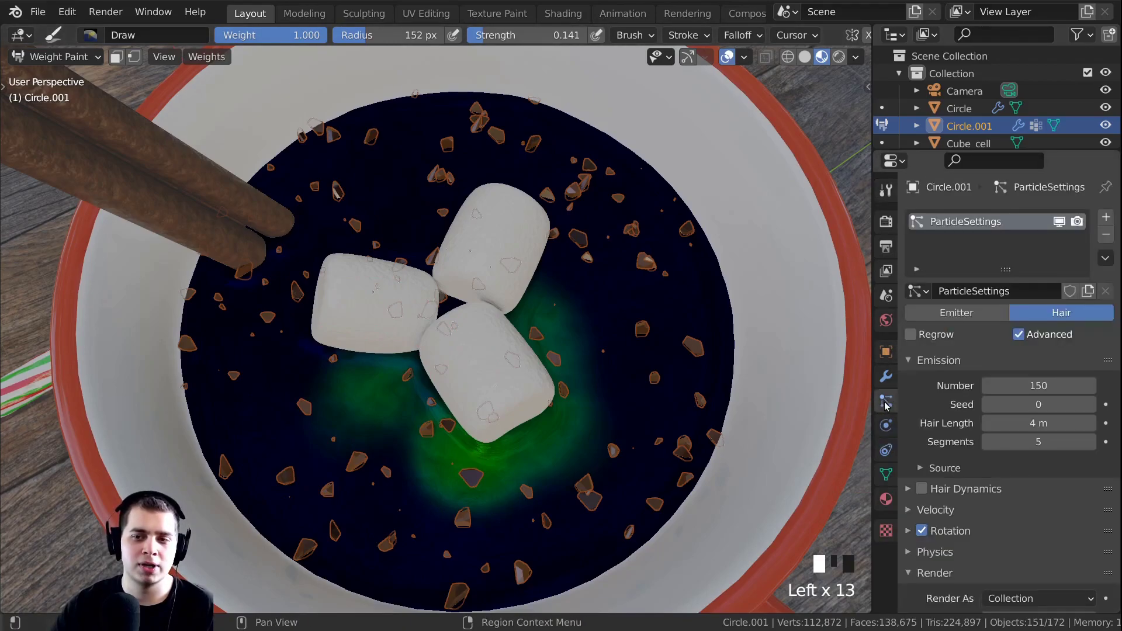
pyautogui.scroll(-12, 1018, 278)
pyautogui.scroll(-2, 1019, 276)
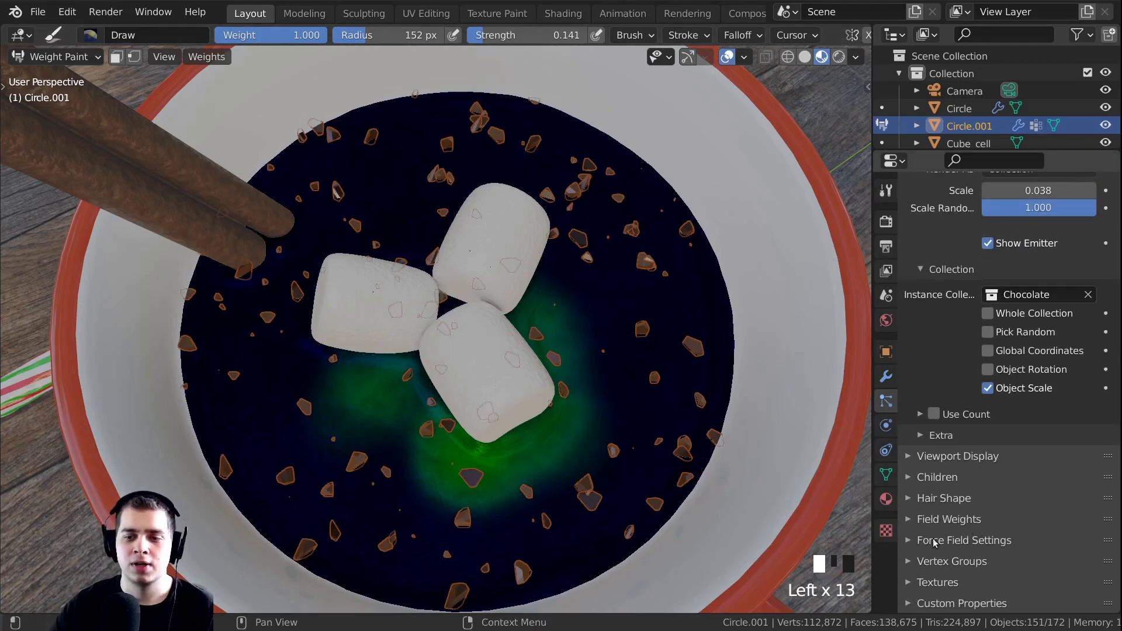
pyautogui.click(911, 561)
pyautogui.scroll(-5, 933, 511)
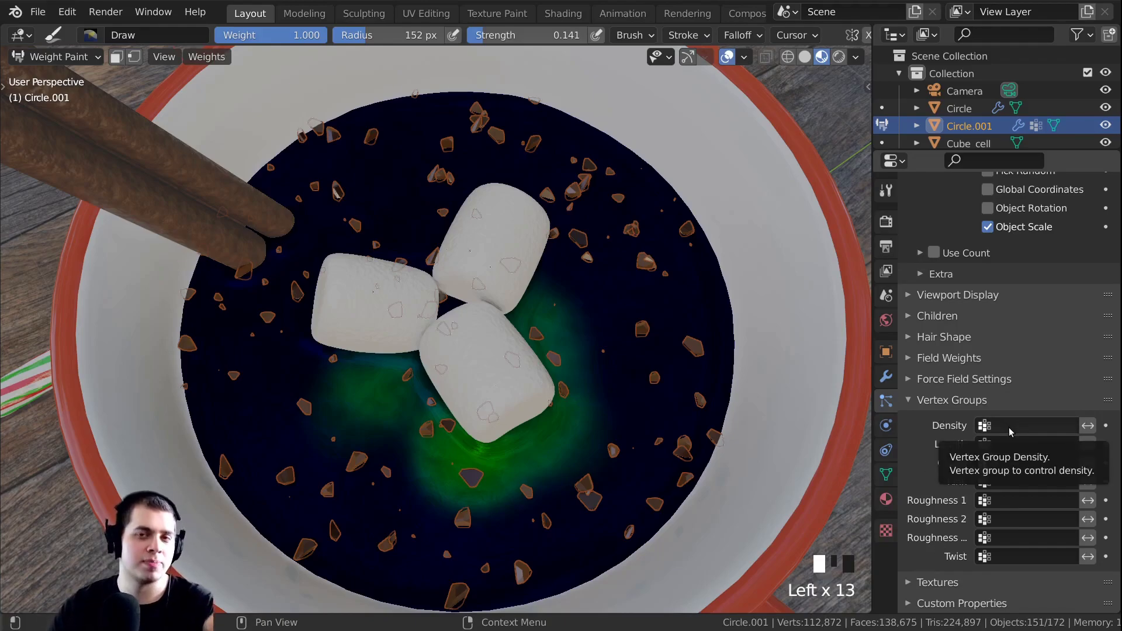
pyautogui.click(1024, 422)
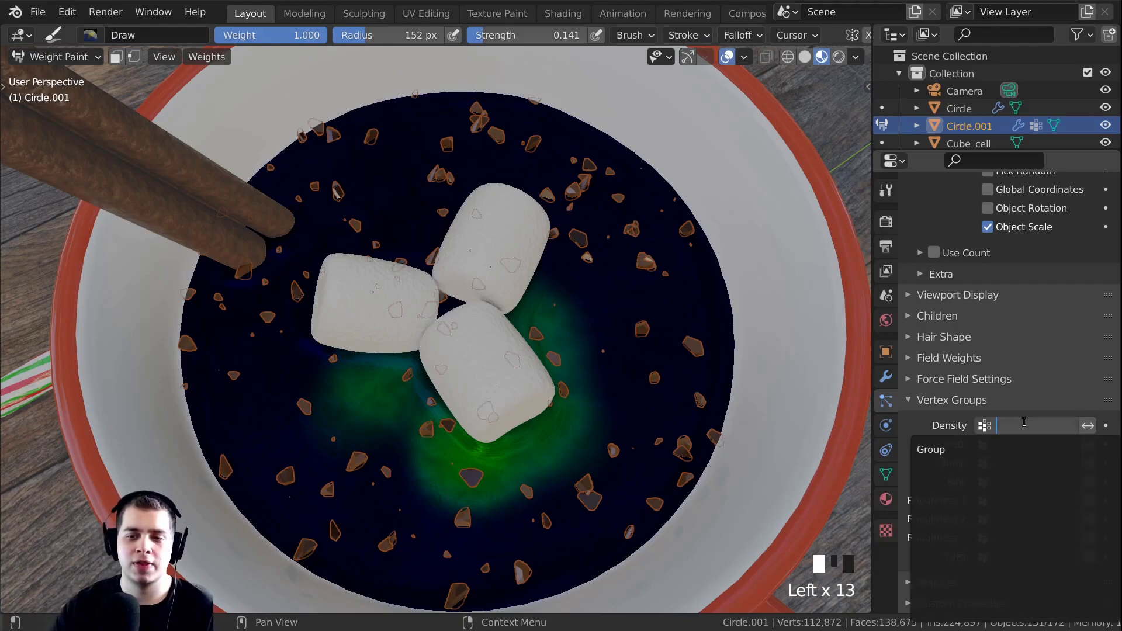
pyautogui.click(947, 449)
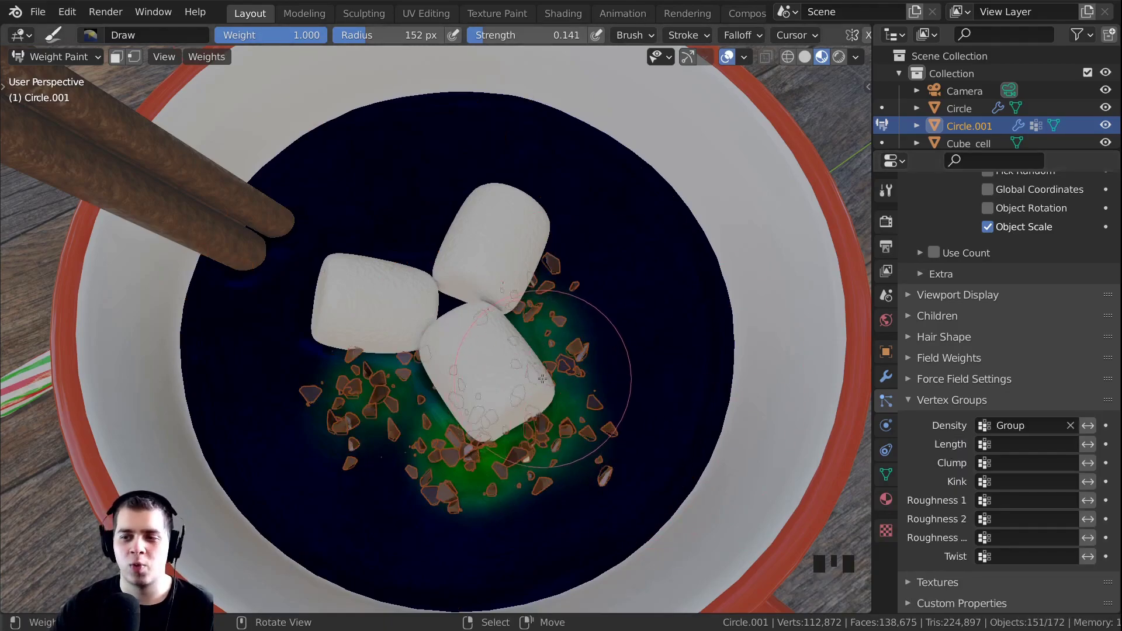
# Paint soft weights on the cocoa surface in front of and behind the marshmallow nearest the cinnamon sticks
pyautogui.moveTo(542, 379); pyautogui.dragTo(275, 220, button='middle')
pyautogui.click(62, 56)
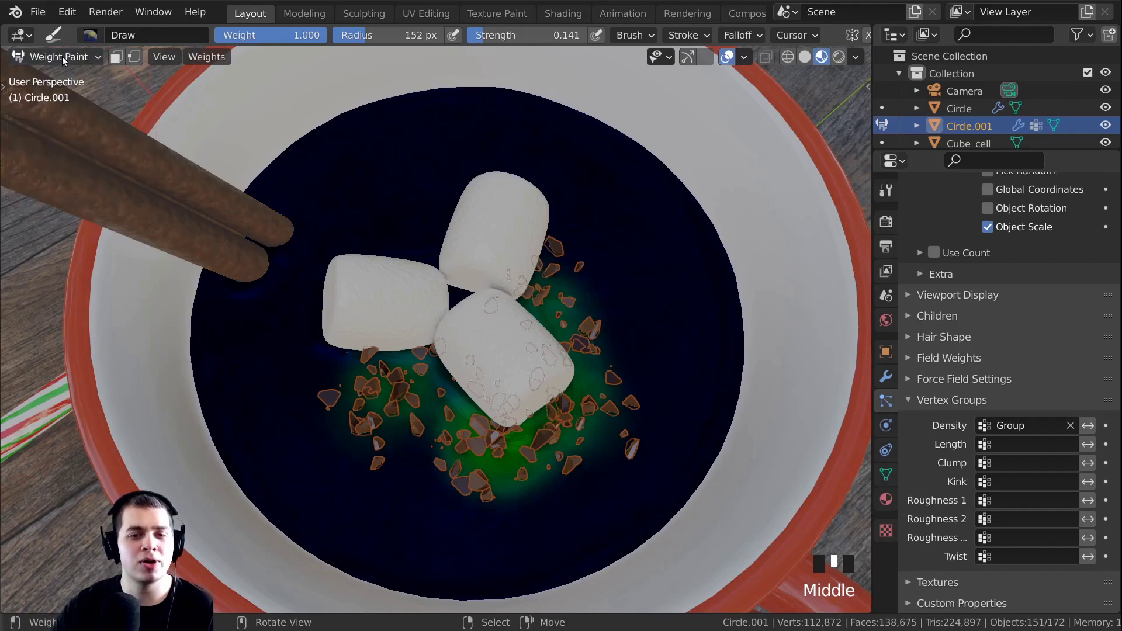
pyautogui.moveTo(365, 207); pyautogui.dragTo(376, 476, button='middle')
pyautogui.moveTo(376, 476)
pyautogui.mouseDown()
pyautogui.moveTo(313, 450)
pyautogui.moveTo(320, 402)
pyautogui.mouseUp()
pyautogui.click(309, 381)
pyautogui.click(286, 345)
pyautogui.click(280, 363)
pyautogui.moveTo(280, 374); pyautogui.dragTo(363, 316, button='middle')
pyautogui.click(389, 275)
pyautogui.click(403, 175)
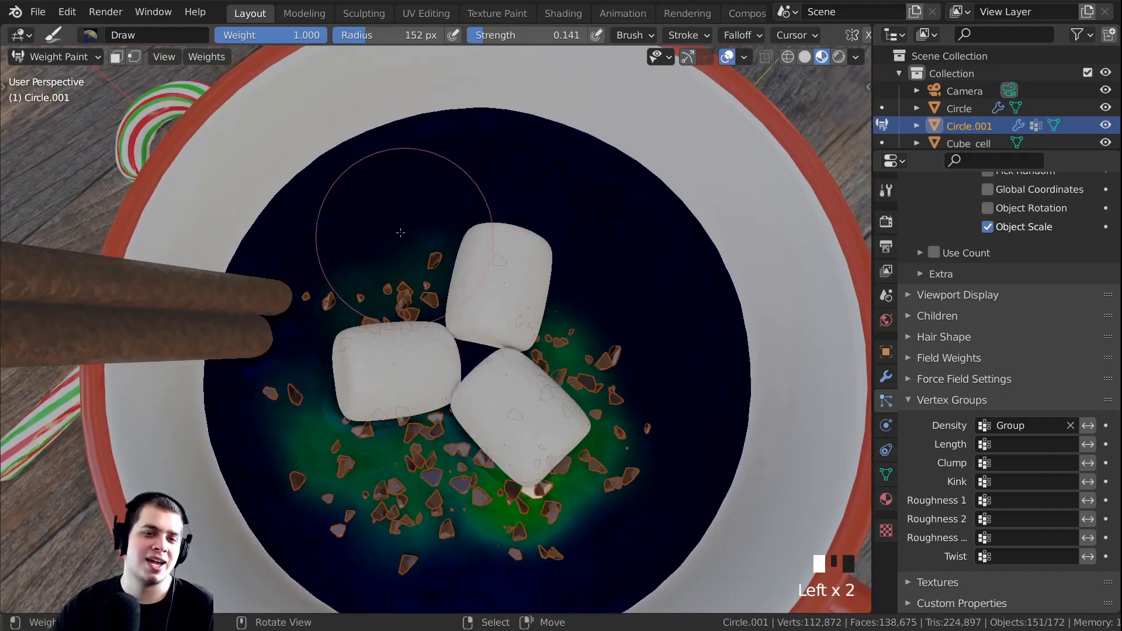
# Extend the soft weights across the cocoa between the cinnamon sticks and the marshmallows and along the marshmallows' outer edges
pyautogui.click(509, 172)
pyautogui.scroll(-2, 475, 361)
pyautogui.moveTo(475, 362)
pyautogui.keyDown('shift'); pyautogui.mouseDown(button='middle')
pyautogui.moveTo(427, 263)
pyautogui.moveTo(497, 374)
pyautogui.mouseUp(button='middle'); pyautogui.keyUp('shift')
pyautogui.click(412, 257)
pyautogui.scroll(3, 538, 450)
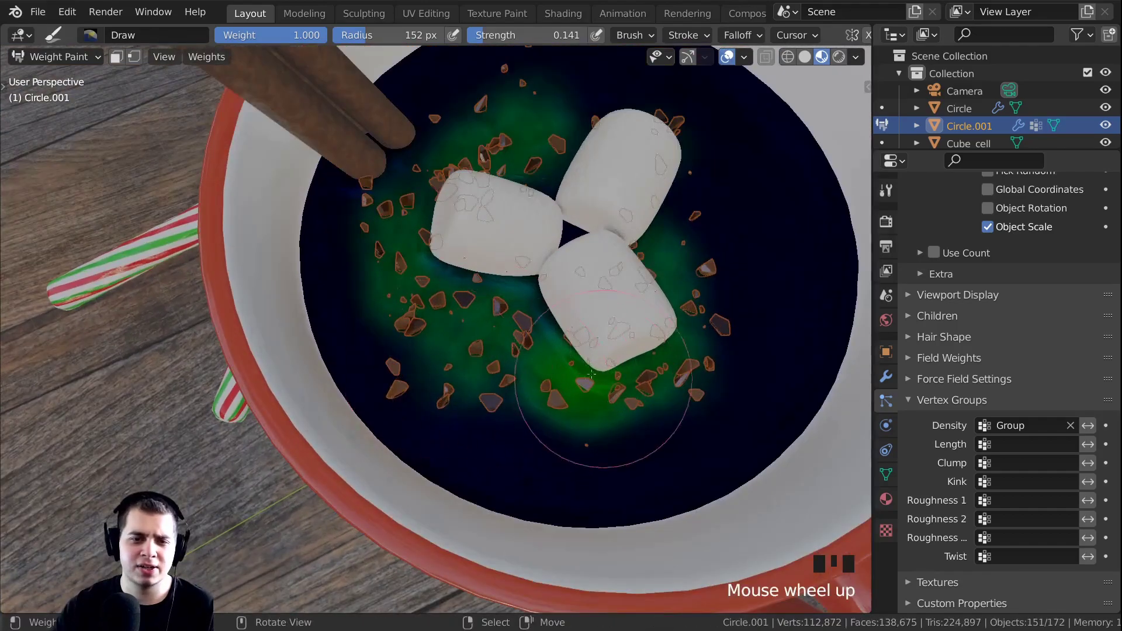
pyautogui.click(449, 368)
pyautogui.moveTo(450, 368); pyautogui.dragTo(484, 287)
pyautogui.moveTo(485, 286); pyautogui.dragTo(510, 325, button='middle')
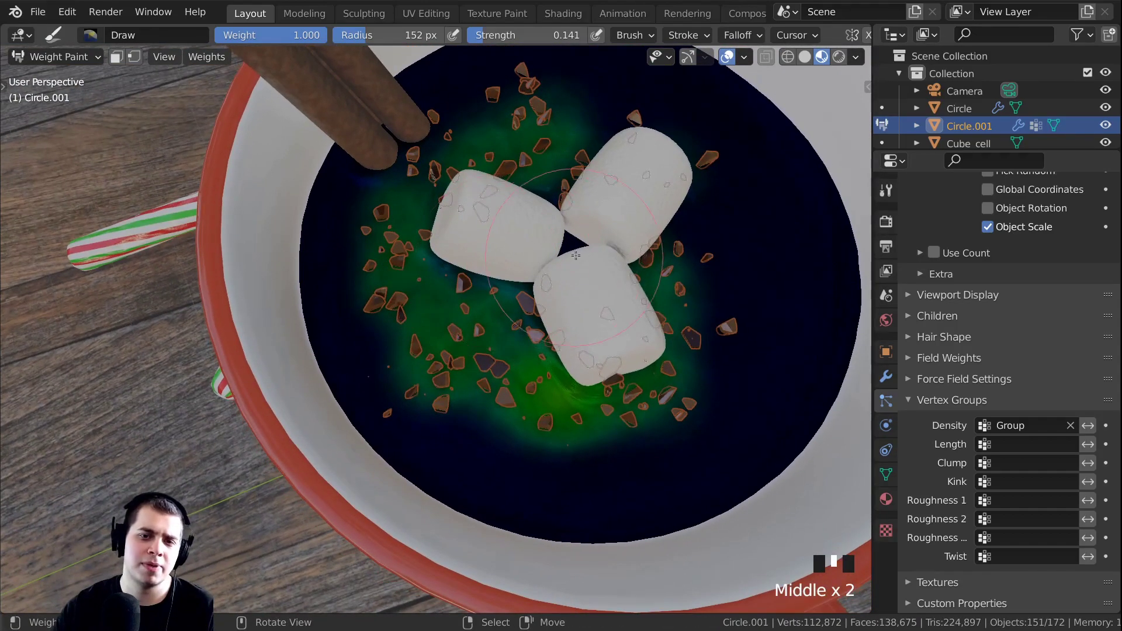
pyautogui.click(509, 326)
pyautogui.moveTo(503, 257); pyautogui.dragTo(512, 294, button='middle')
pyautogui.moveTo(603, 360); pyautogui.dragTo(740, 375)
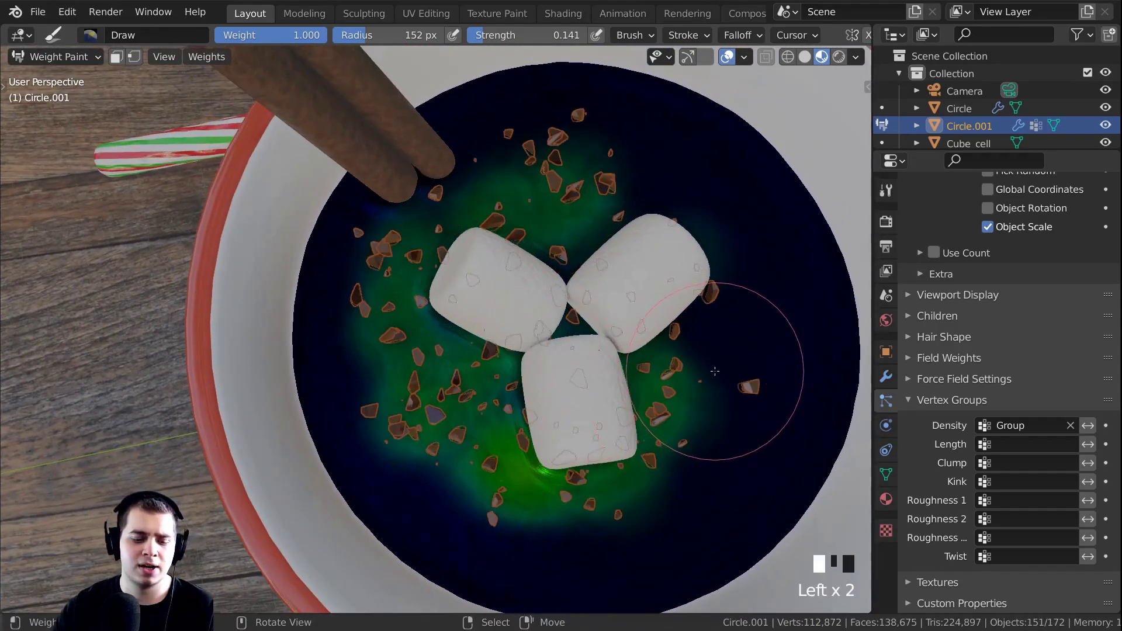
# Set the Draw brush's Strength to 0.071 and its Radius to 169 px
pyautogui.scroll(5, 993, 301)
pyautogui.scroll(8, 993, 281)
pyautogui.click(886, 190)
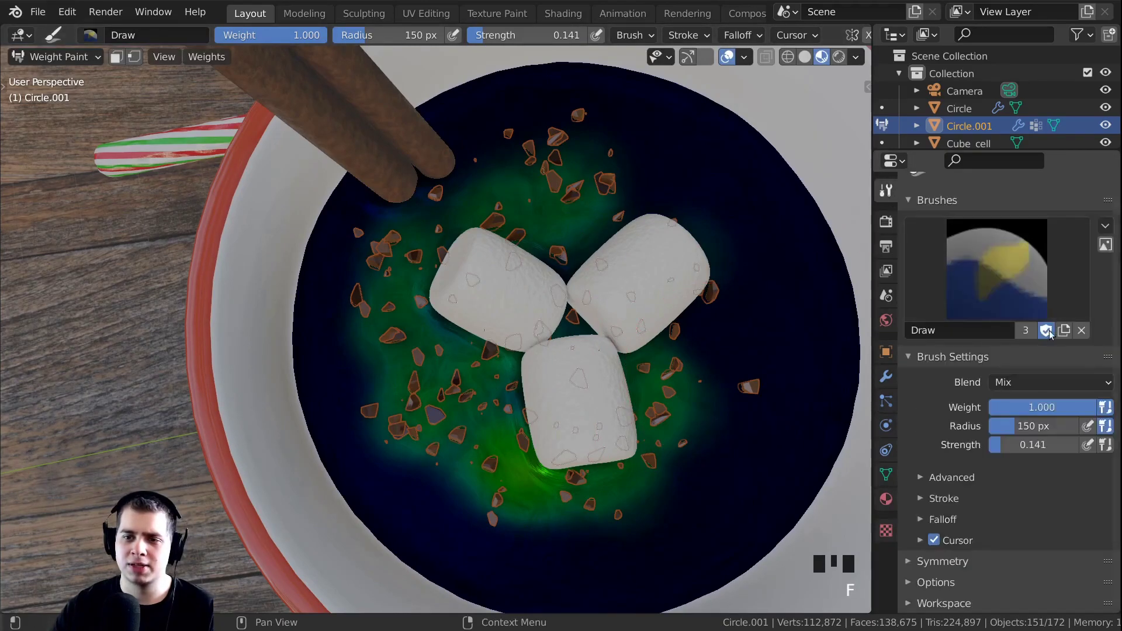
pyautogui.moveTo(1065, 444); pyautogui.dragTo(1058, 444)
pyautogui.press('f')
# Paint faint weights over the still unpainted cocoa areas farther out around the marshmallows
pyautogui.click(756, 340)
pyautogui.moveTo(756, 333); pyautogui.dragTo(758, 289)
pyautogui.moveTo(751, 248)
pyautogui.mouseDown()
pyautogui.moveTo(693, 175)
pyautogui.moveTo(497, 207)
pyautogui.mouseUp()
pyautogui.moveTo(743, 503); pyautogui.dragTo(696, 503)
pyautogui.moveTo(421, 543); pyautogui.dragTo(363, 380)
# Switch to the camera view and lightly paint more weight on the cocoa between the cinnamon sticks and the rear marshmallow
pyautogui.scroll(-3, 363, 380)
pyautogui.scroll(3, 622, 272)
pyautogui.scroll(-3, 622, 272)
pyautogui.moveTo(622, 272); pyautogui.dragTo(643, 351, button='middle')
pyautogui.scroll(2, 544, 364)
pyautogui.press('KP_0')
pyautogui.keyDown('shift'); pyautogui.moveTo(536, 353); pyautogui.dragTo(555, 329, button='middle'); pyautogui.keyUp('shift')
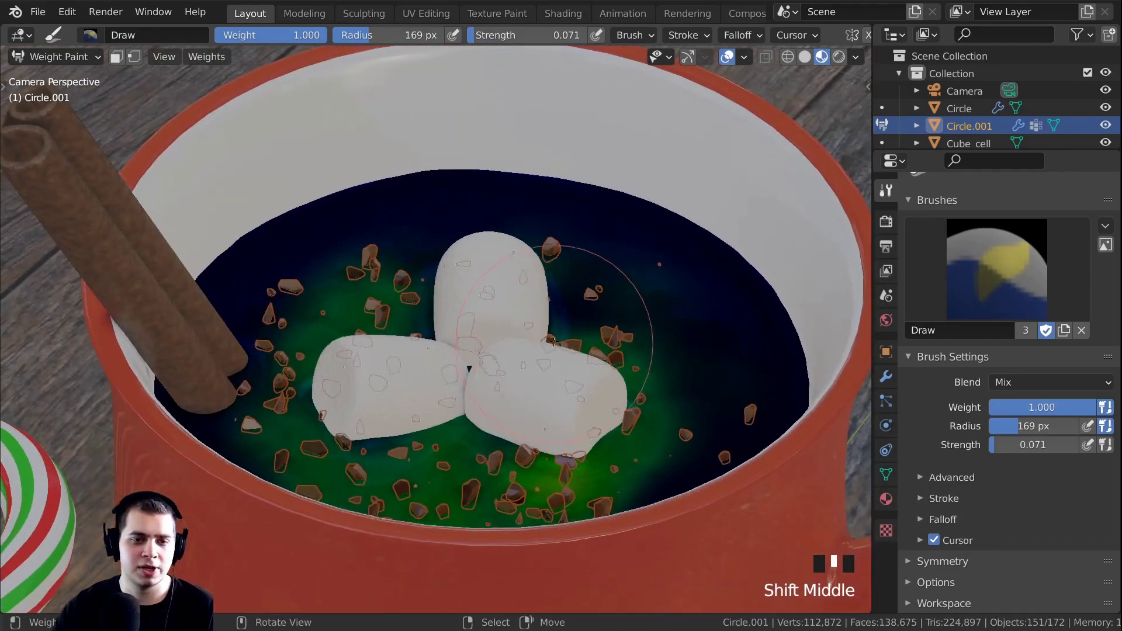
pyautogui.moveTo(374, 304); pyautogui.dragTo(287, 316)
# Return to Object Mode, deselect everything and check the chocolate chunks in the rendered viewport
pyautogui.click(71, 58)
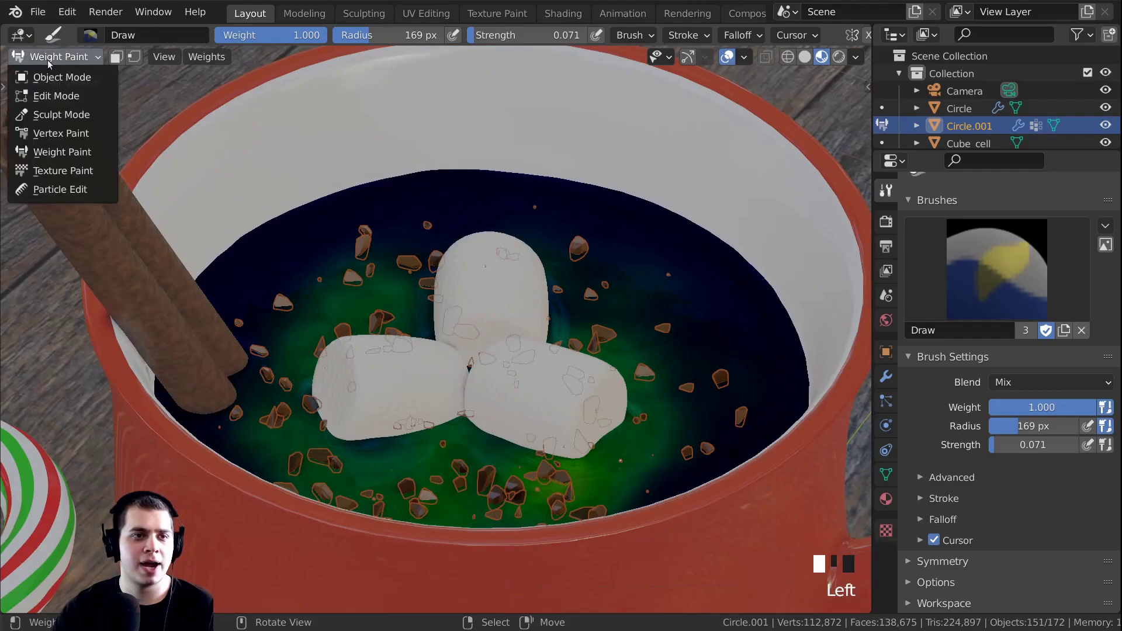
pyautogui.click(58, 76)
pyautogui.keyDown('shift'); pyautogui.moveTo(640, 467); pyautogui.dragTo(618, 431, button='middle'); pyautogui.keyUp('shift')
pyautogui.press('z')
pyautogui.click(622, 251)
pyautogui.hotkey('alt', 'a')
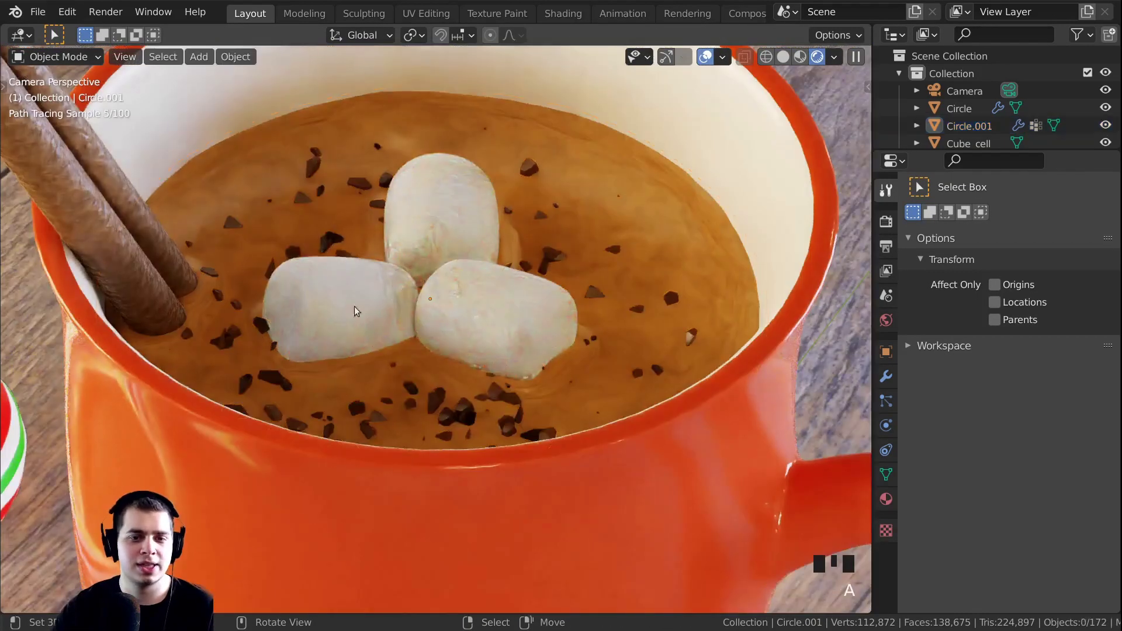
pyautogui.moveTo(546, 341)
pyautogui.keyDown('shift'); pyautogui.mouseDown(button='middle')
pyautogui.moveTo(499, 336)
pyautogui.moveTo(398, 367)
pyautogui.moveTo(278, 342)
pyautogui.mouseUp(button='middle'); pyautogui.keyUp('shift')
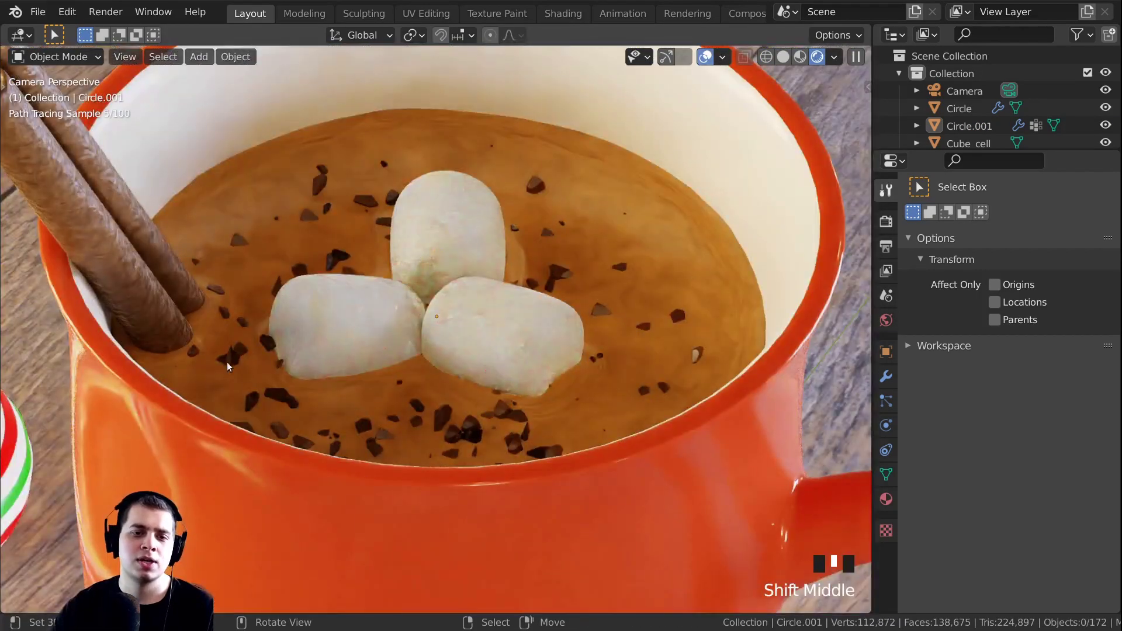
# Switch to solid shading, select the cocoa surface and set its particle Number to 164
pyautogui.press('z')
pyautogui.click(446, 333)
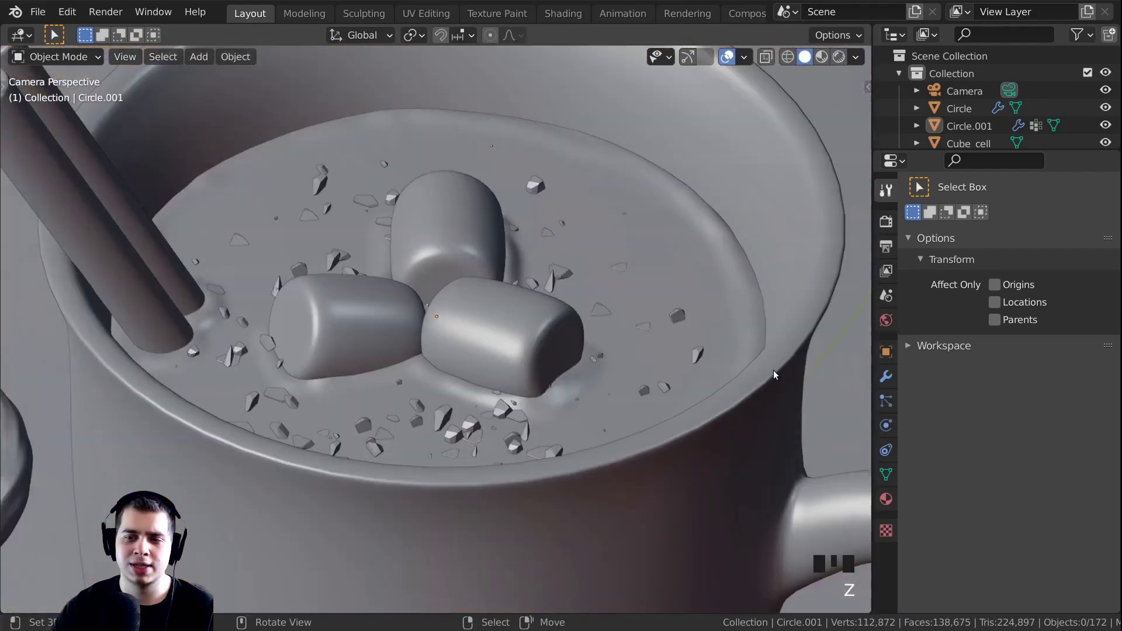
pyautogui.rightClick(648, 307)
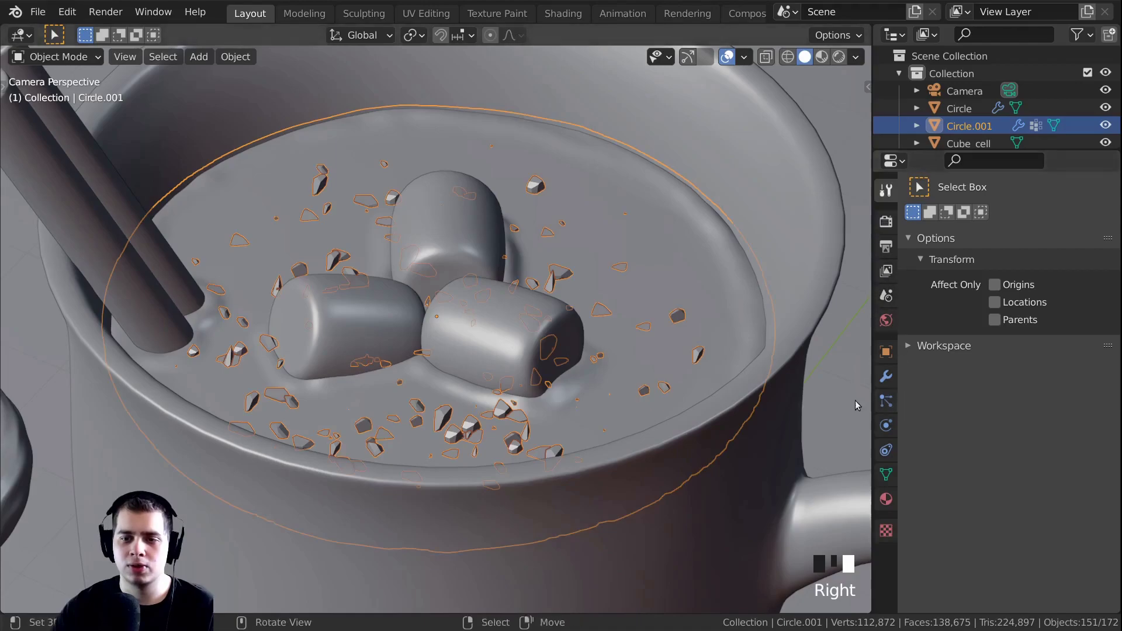
pyautogui.click(886, 401)
pyautogui.scroll(-4, 993, 380)
pyautogui.moveTo(1038, 315)
pyautogui.mouseDown()
pyautogui.moveTo(1052, 316)
pyautogui.moveTo(1025, 310)
pyautogui.mouseUp()
# Set the chocolate particles' Scale to 0.026
pyautogui.scroll(-6, 1025, 315)
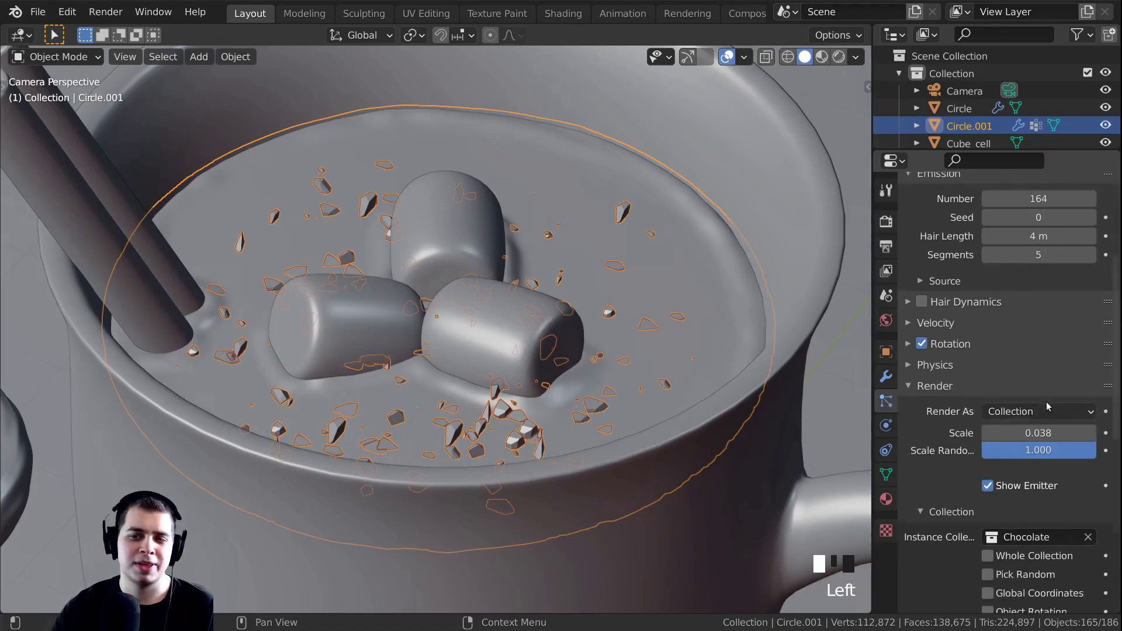
pyautogui.moveTo(1034, 406); pyautogui.dragTo(1028, 409)
pyautogui.keyDown('shift'); pyautogui.moveTo(1039, 410); pyautogui.dragTo(1030, 410); pyautogui.keyUp('shift')
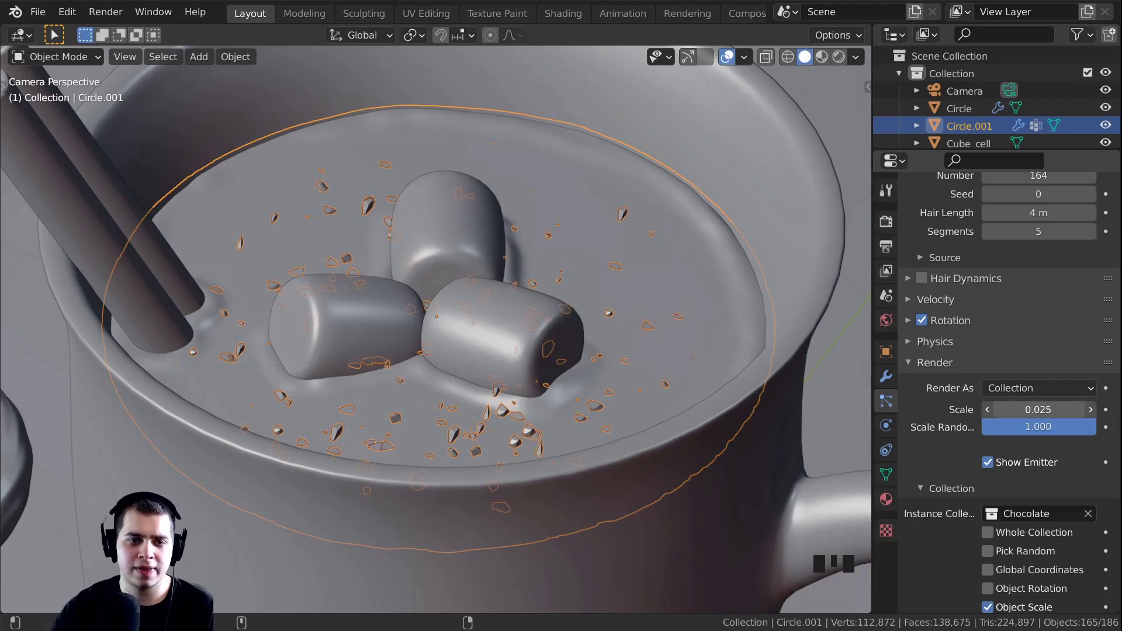
# In the particle Rotation settings, set Phase to 1.000 and Randomize Phase to 2.000
pyautogui.scroll(-1, 566, 314)
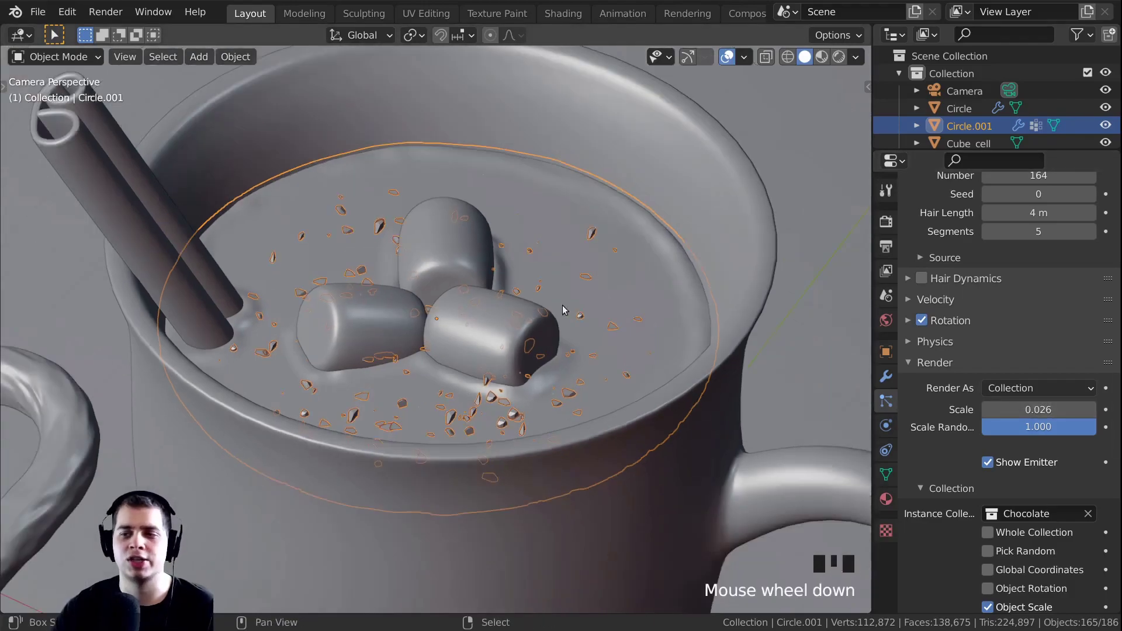
pyautogui.scroll(3, 634, 318)
pyautogui.scroll(2, 1039, 336)
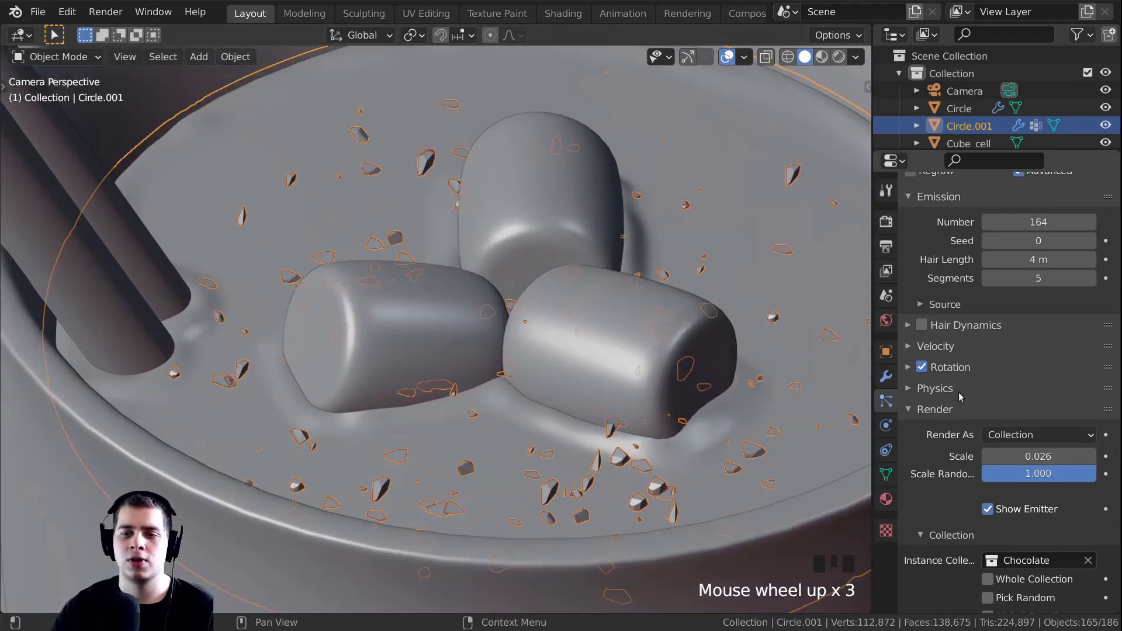
pyautogui.click(908, 368)
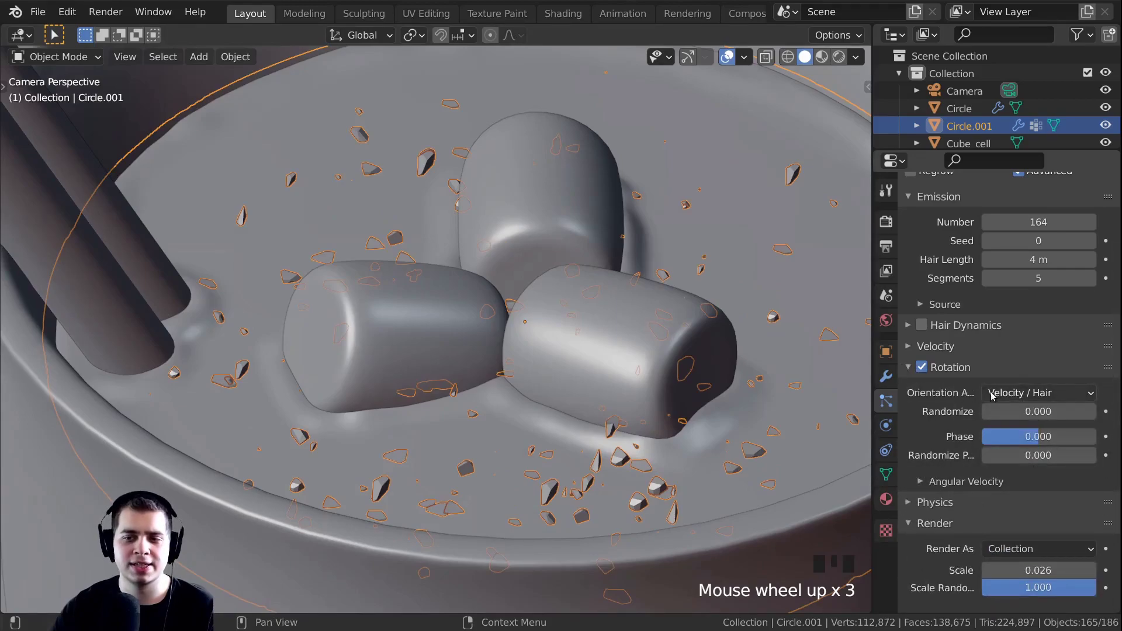
pyautogui.click(1032, 393)
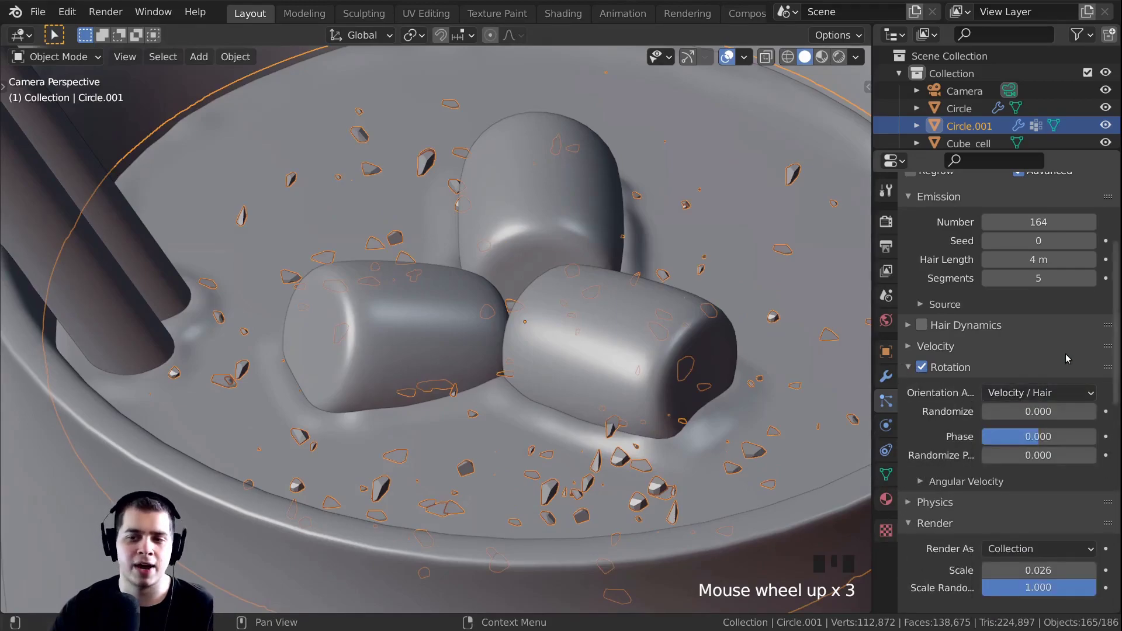
pyautogui.scroll(-2, 1052, 368)
pyautogui.moveTo(1028, 390); pyautogui.dragTo(1093, 391)
pyautogui.moveTo(1005, 408); pyautogui.dragTo(1096, 408)
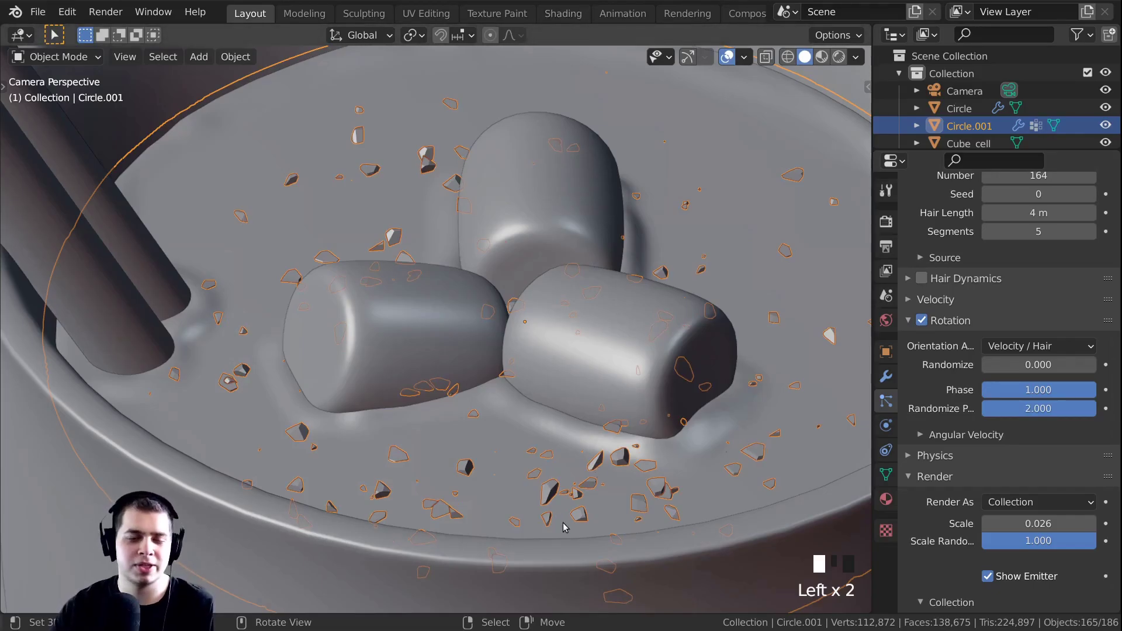
# Preview the whole mug in the rendered viewport and save the file
pyautogui.press('z')
pyautogui.scroll(-4, 573, 334)
pyautogui.hotkey('ctrl', 's')
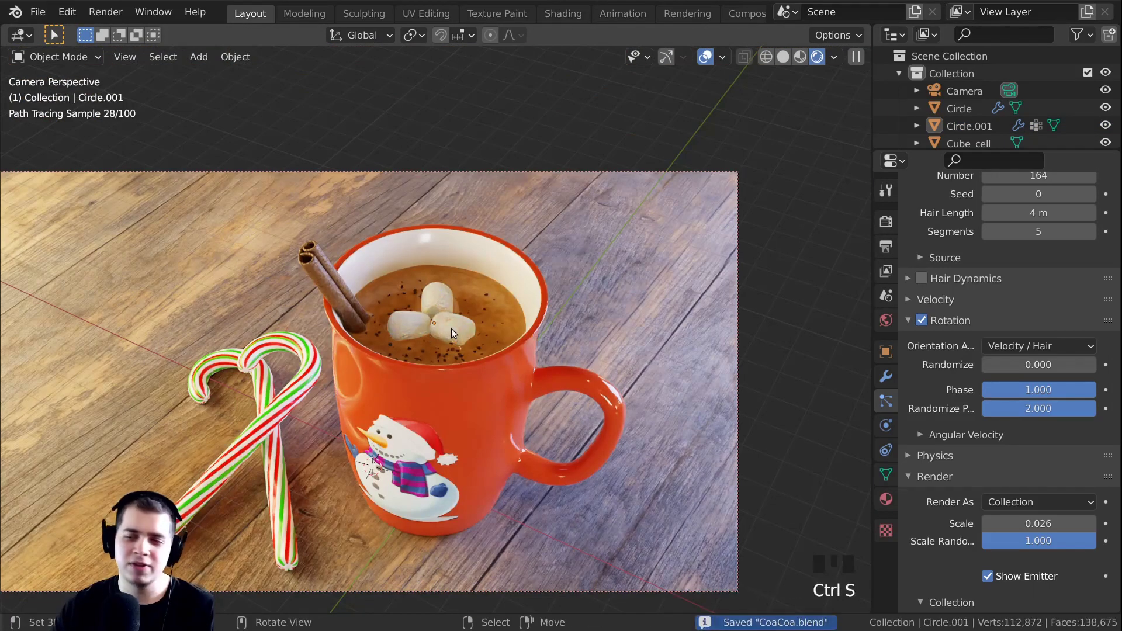
pyautogui.scroll(1, 510, 294)
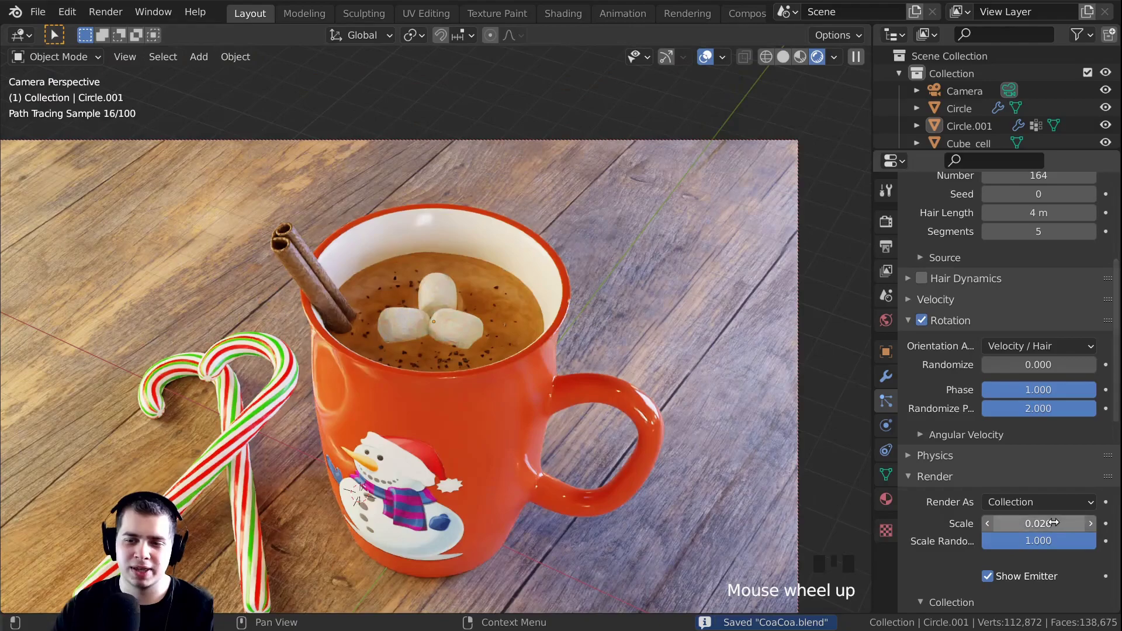
# Switch to material preview shading and set the chocolate particles' Number to 147 and Scale to 0.038
pyautogui.press('z')
pyautogui.keyDown('shift'); pyautogui.moveTo(1034, 524); pyautogui.dragTo(1046, 523); pyautogui.keyUp('shift')
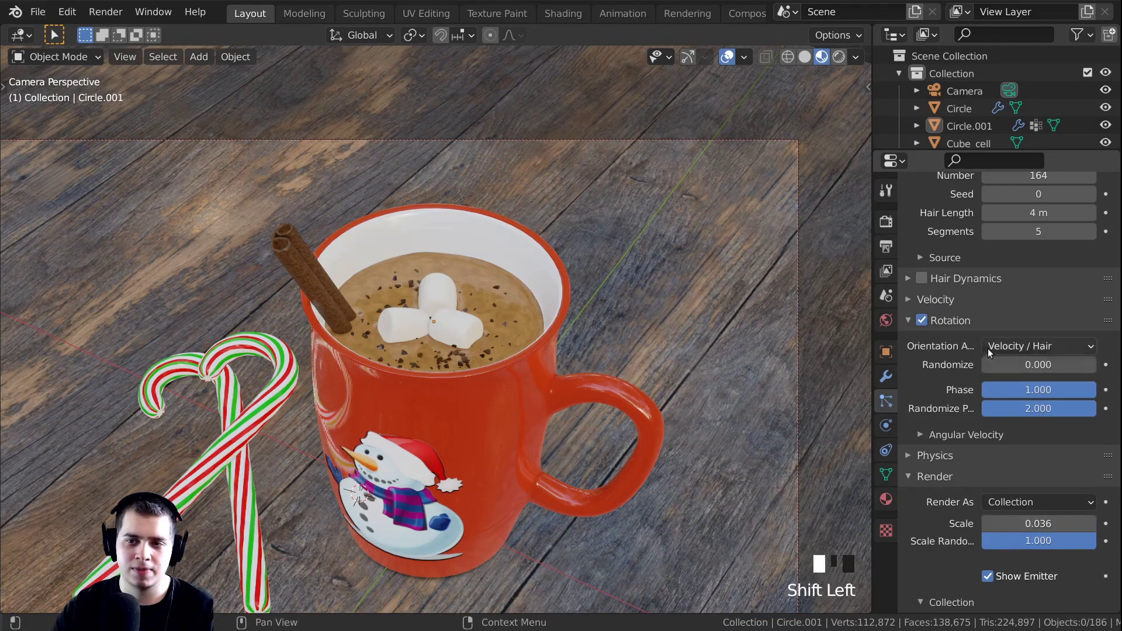
pyautogui.scroll(6, 1028, 342)
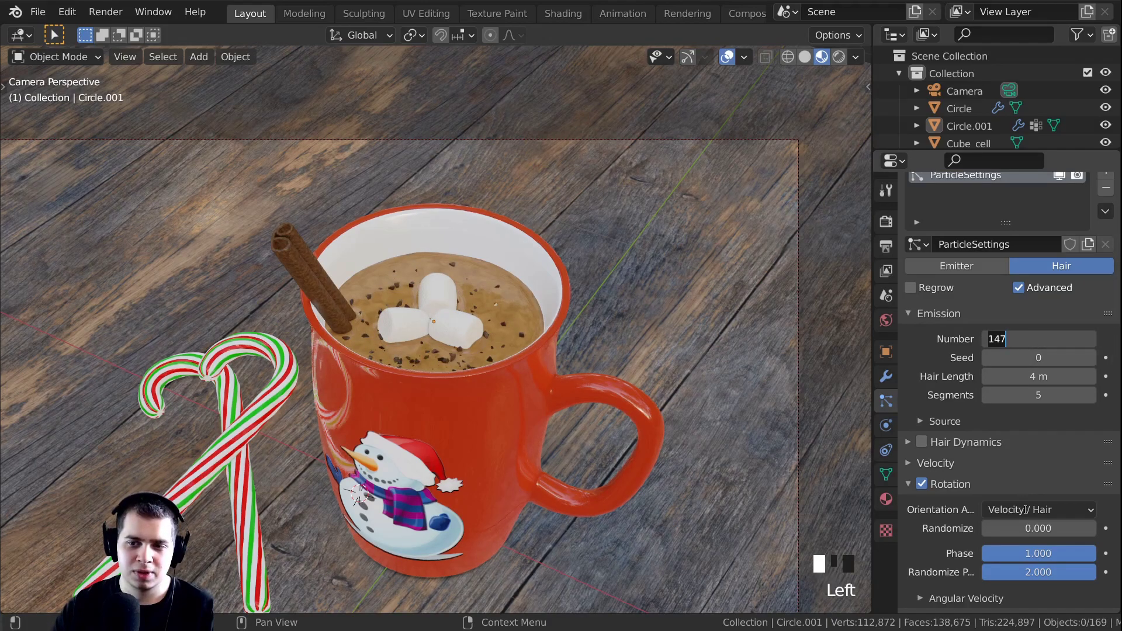
pyautogui.press('Return')
pyautogui.scroll(-4, 1022, 475)
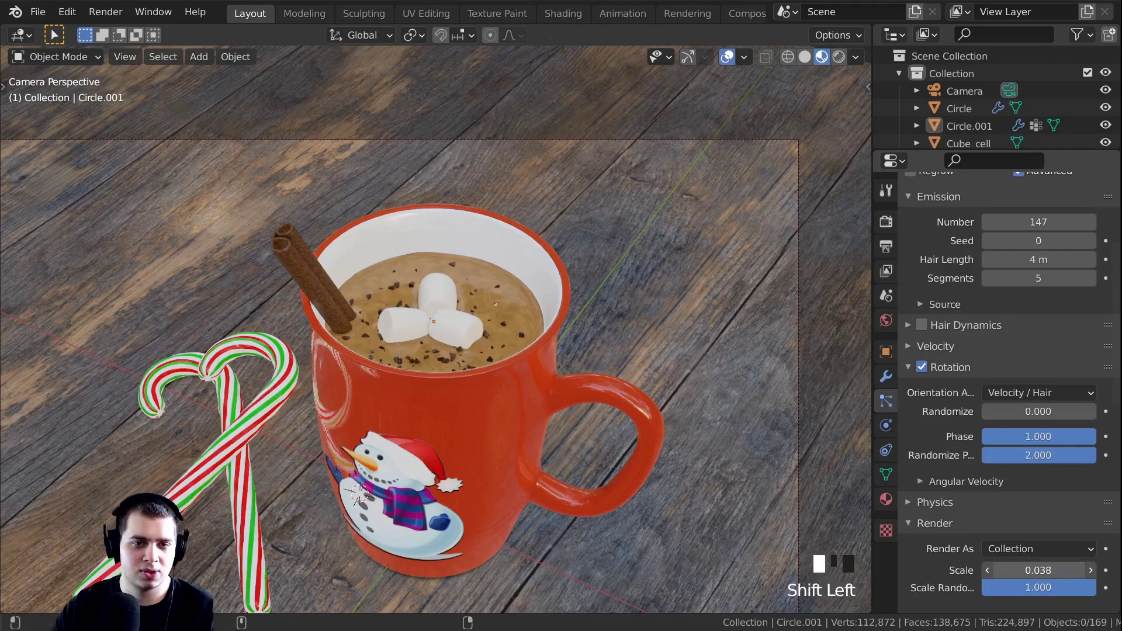
# Try different Seed values for the chocolate particles up to 19 and settle on 18
pyautogui.scroll(-3, 818, 339)
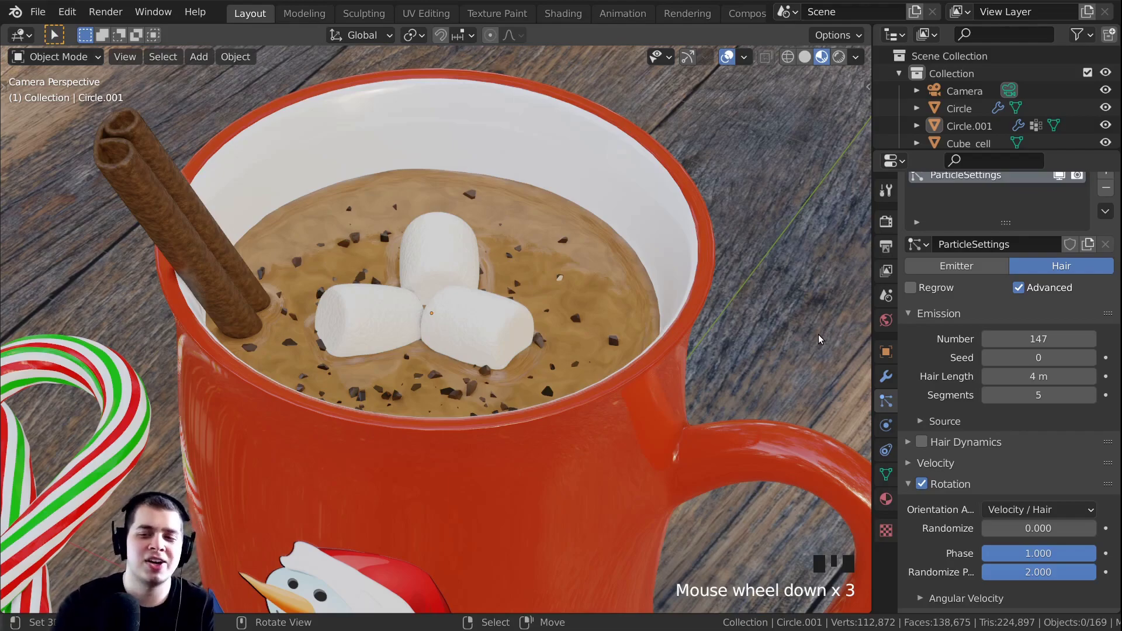
pyautogui.click(1090, 358)
pyautogui.click(1090, 358)
pyautogui.click(1090, 358)
pyautogui.click(1090, 358)
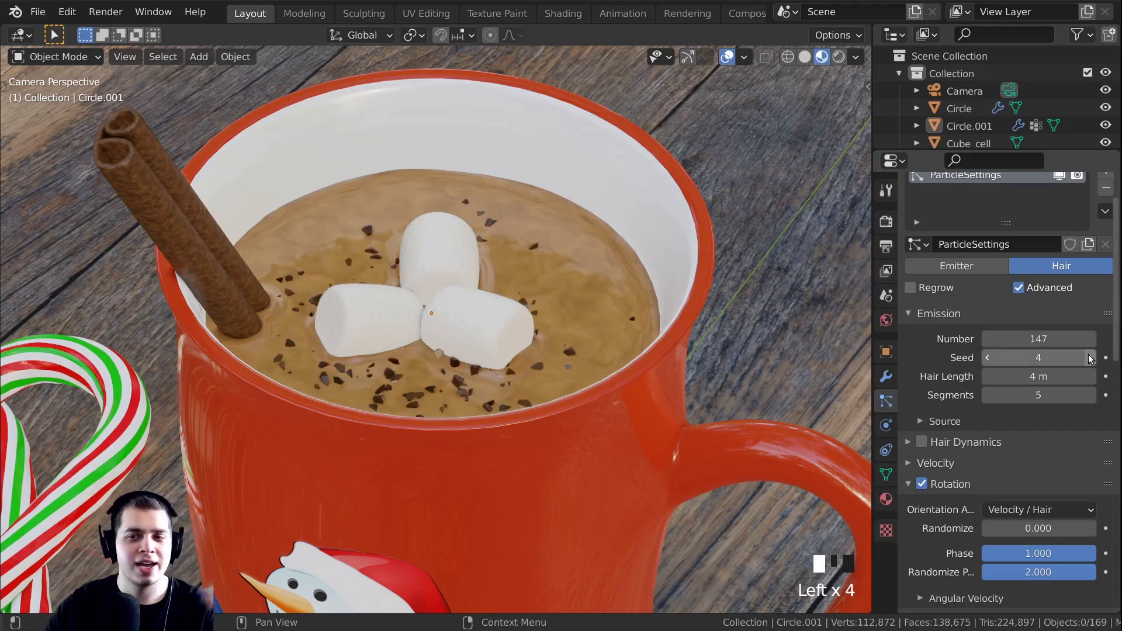
pyautogui.click(1090, 358)
pyautogui.click(1090, 358)
pyautogui.click(1090, 357)
pyautogui.click(1090, 357)
pyautogui.click(1090, 358)
pyautogui.click(1090, 357)
pyautogui.click(1090, 357)
pyautogui.click(1090, 358)
pyautogui.click(1090, 358)
pyautogui.click(1090, 358)
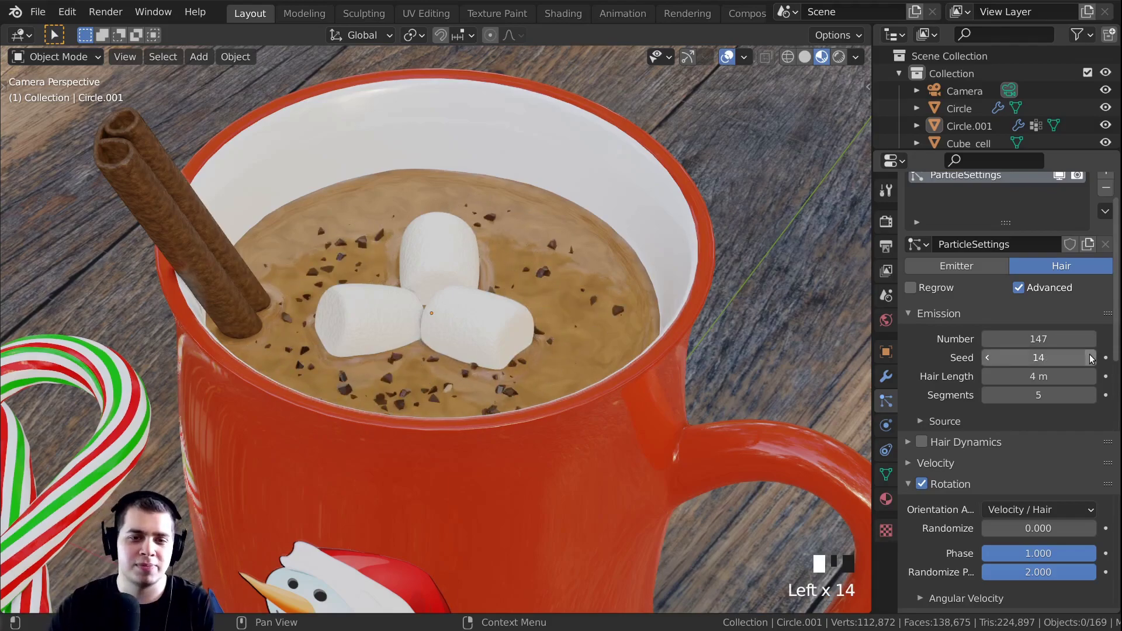
pyautogui.click(1091, 358)
pyautogui.click(1090, 358)
pyautogui.click(1091, 358)
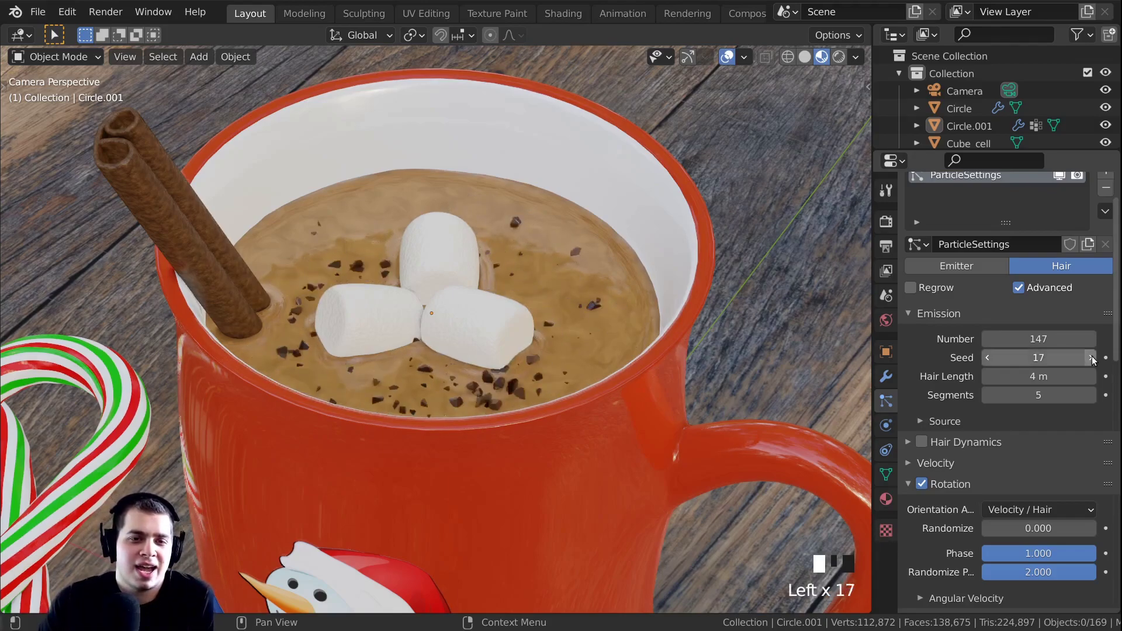
pyautogui.click(1091, 358)
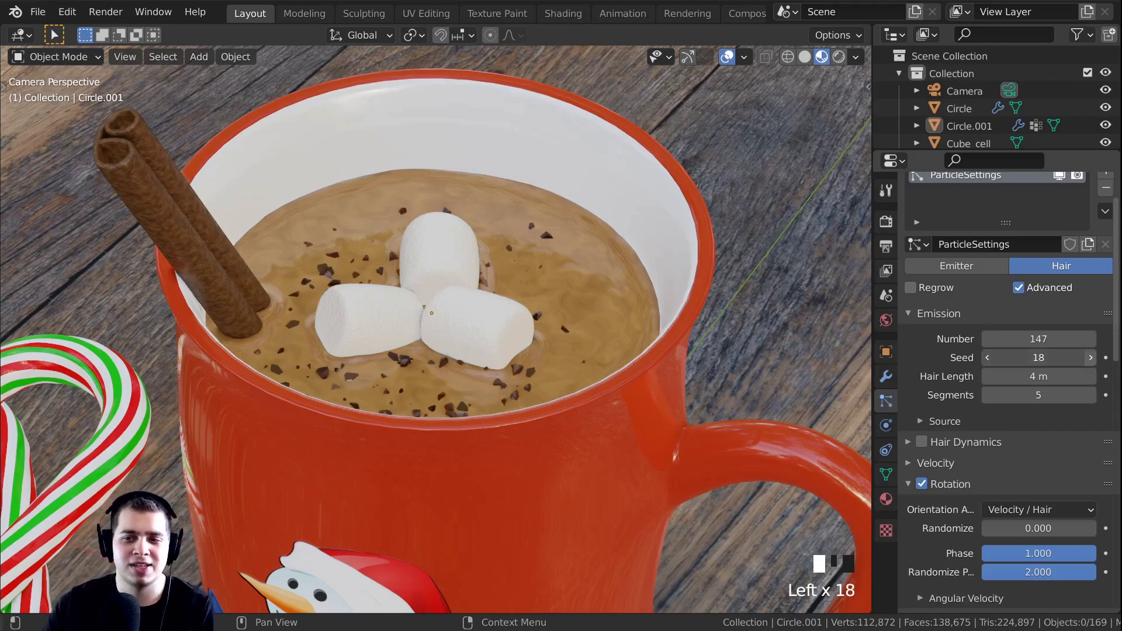
pyautogui.click(1091, 357)
pyautogui.click(987, 362)
pyautogui.click(988, 361)
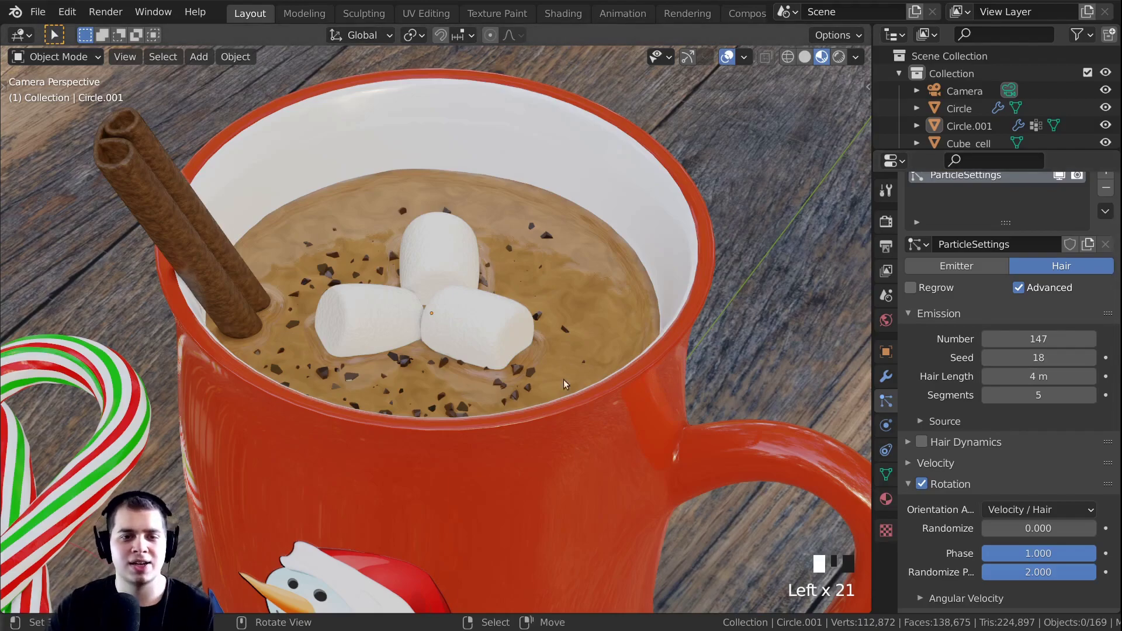
# Save the file and preview the full camera frame in rendered shading
pyautogui.keyDown('shift'); pyautogui.moveTo(566, 374); pyautogui.dragTo(566, 390, button='middle'); pyautogui.keyUp('shift')
pyautogui.hotkey('ctrl', 's')
pyautogui.moveTo(1035, 357); pyautogui.dragTo(1087, 357)
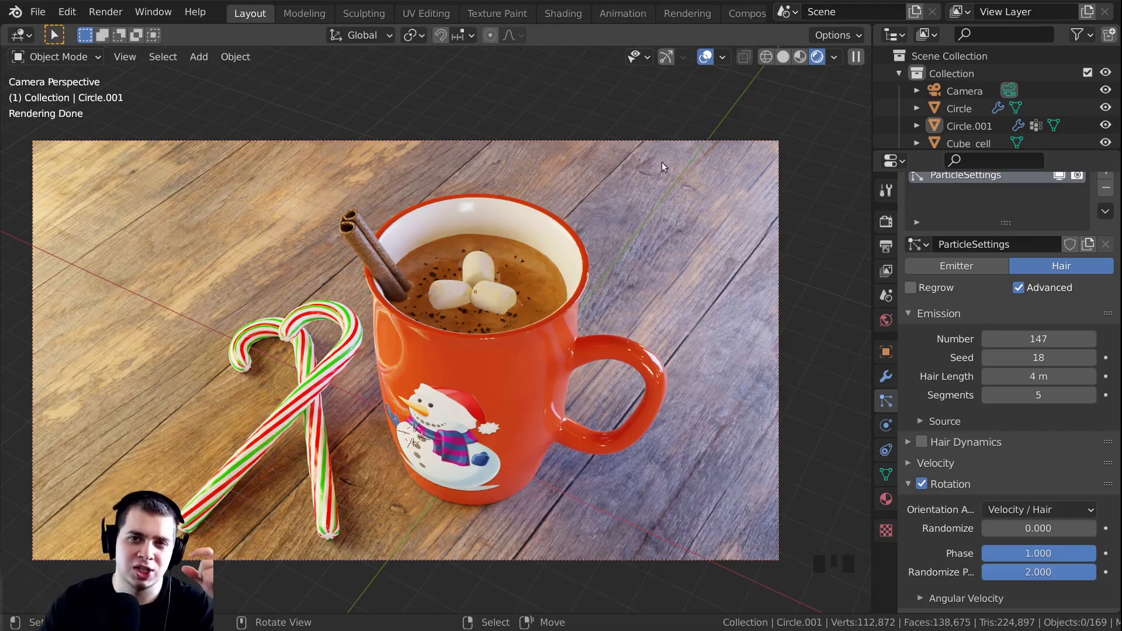
pyautogui.scroll(-3, 713, 275)
pyautogui.moveTo(690, 275)
pyautogui.keyDown('shift'); pyautogui.mouseDown(button='middle')
pyautogui.moveTo(713, 274)
pyautogui.moveTo(692, 318)
pyautogui.moveTo(645, 309)
pyautogui.moveTo(640, 294)
pyautogui.mouseUp(button='middle'); pyautogui.keyUp('shift')
# In solid shading, duplicate the row of ten chocolate chunks lying off the table and move the copies towards it along global X
pyautogui.click(783, 56)
pyautogui.scroll(-1, 713, 275)
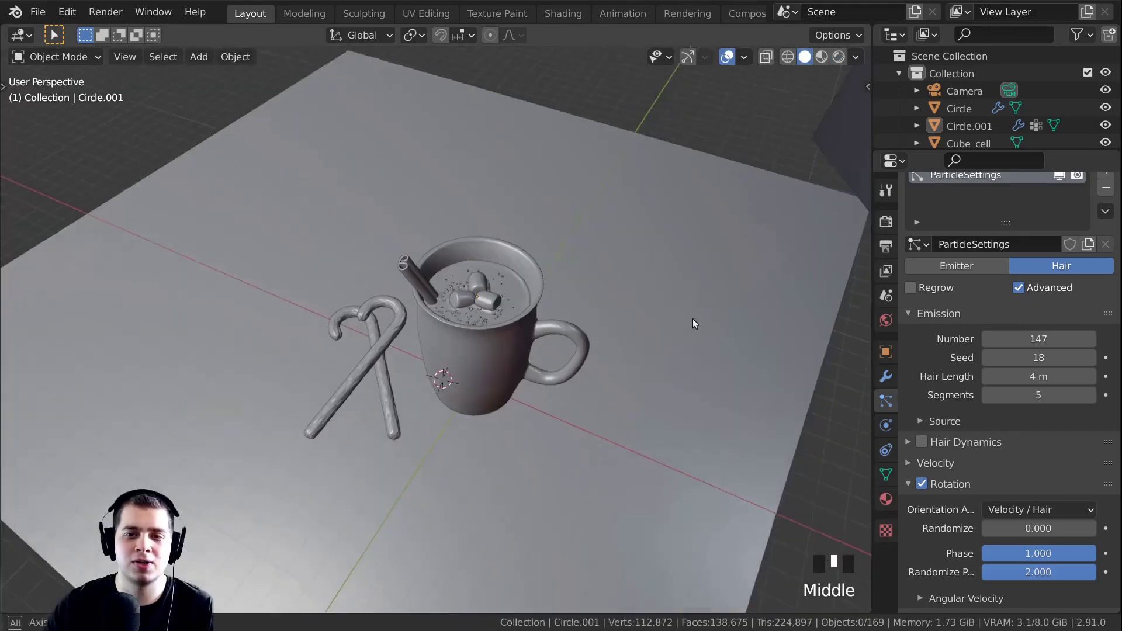
pyautogui.scroll(-7, 644, 309)
pyautogui.press('b')
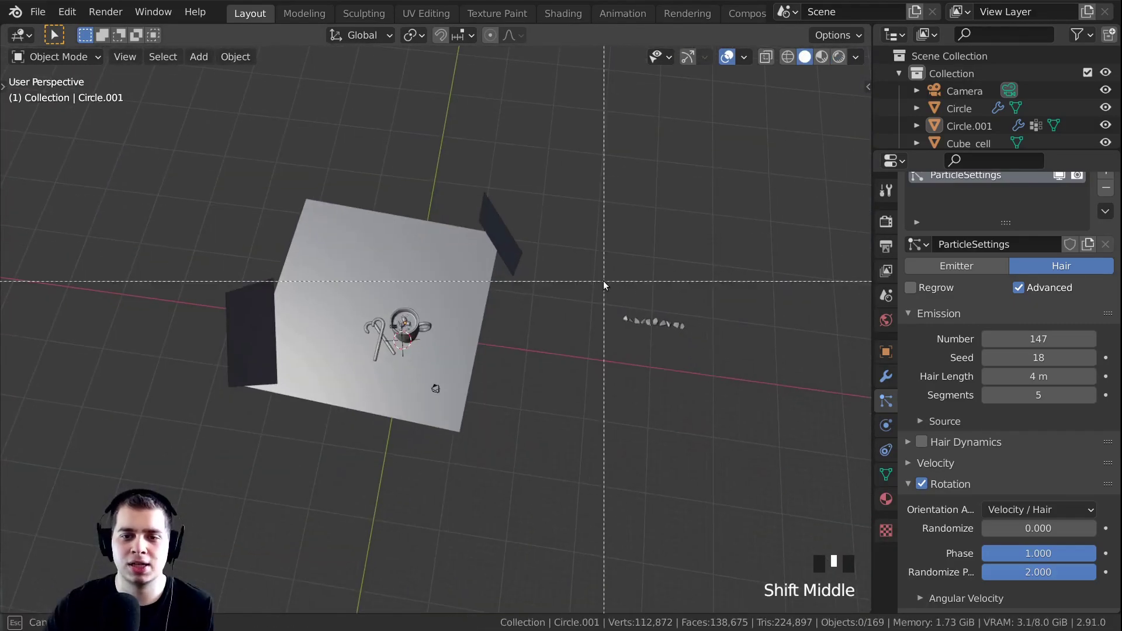
pyautogui.moveTo(730, 377); pyautogui.dragTo(731, 377)
pyautogui.scroll(4, 748, 354)
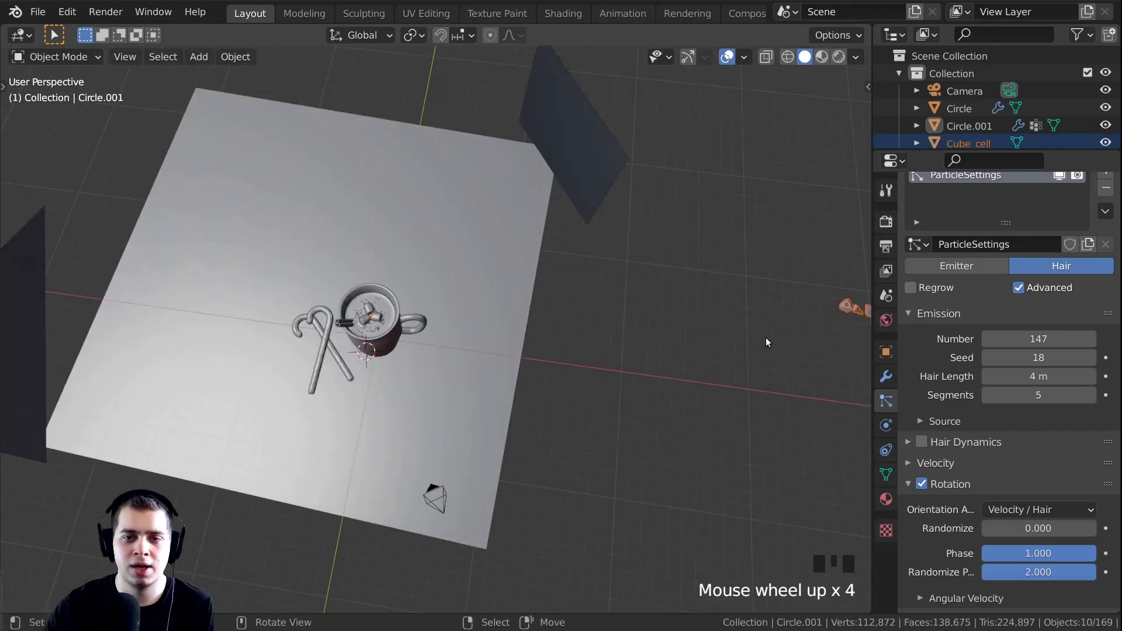
pyautogui.keyDown('shift'); pyautogui.moveTo(767, 338); pyautogui.dragTo(730, 317, button='middle'); pyautogui.keyUp('shift')
pyautogui.hotkey('shift', 'd')
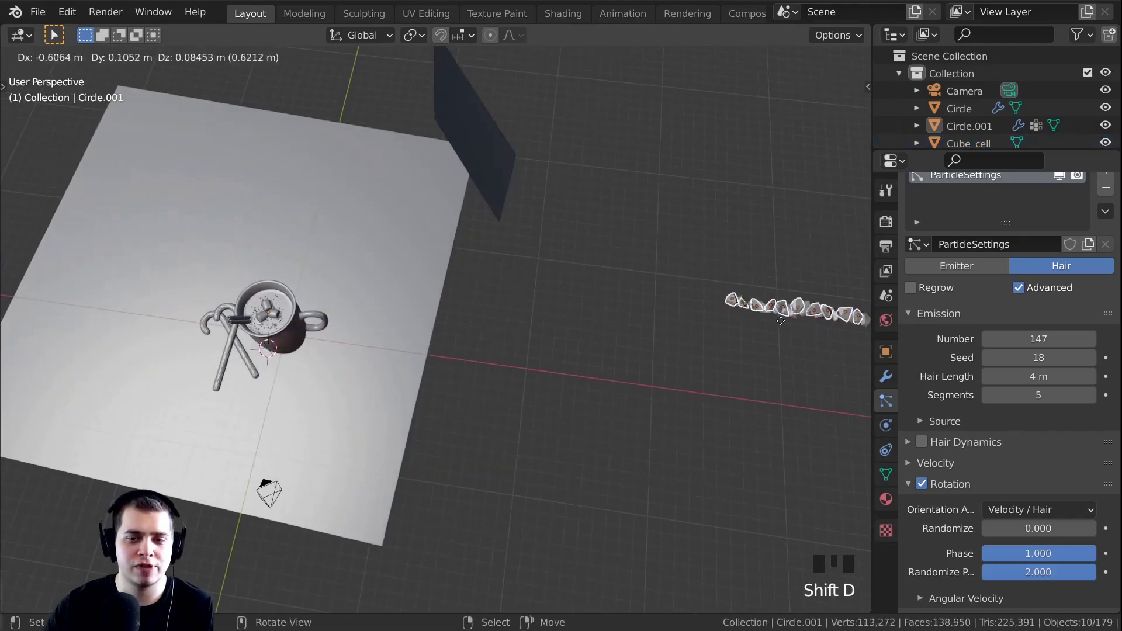
pyautogui.press('x')
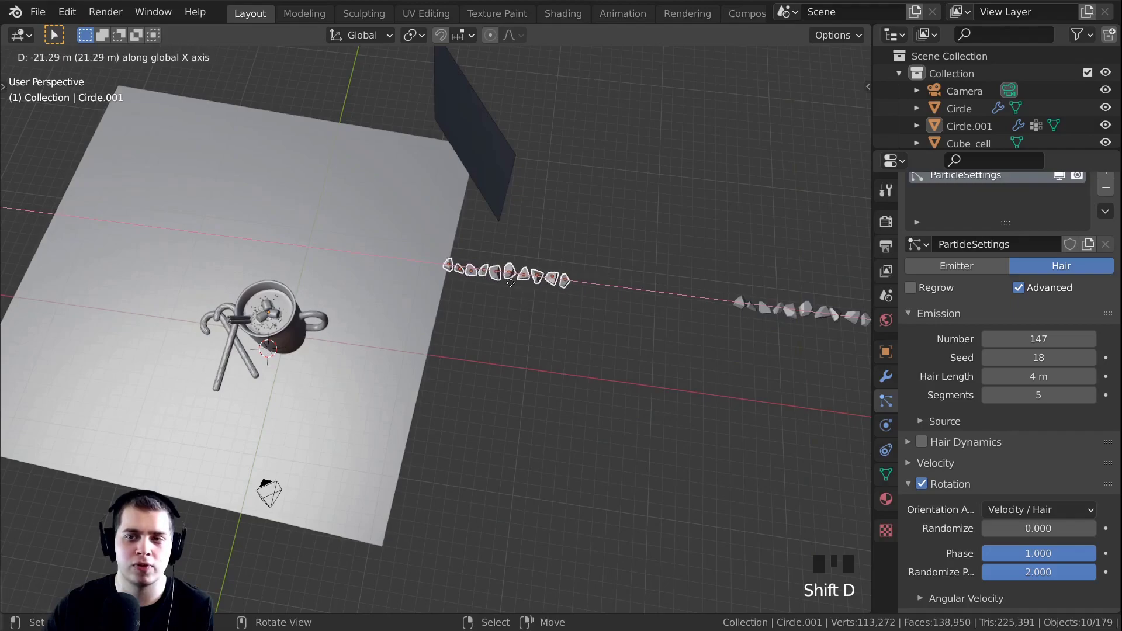
pyautogui.click(496, 284)
# Move the duplicated chunks over the table beside the mug and adjust their height along Z
pyautogui.keyDown('shift'); pyautogui.moveTo(534, 396); pyautogui.dragTo(682, 288, button='middle'); pyautogui.keyUp('shift')
pyautogui.press('g')
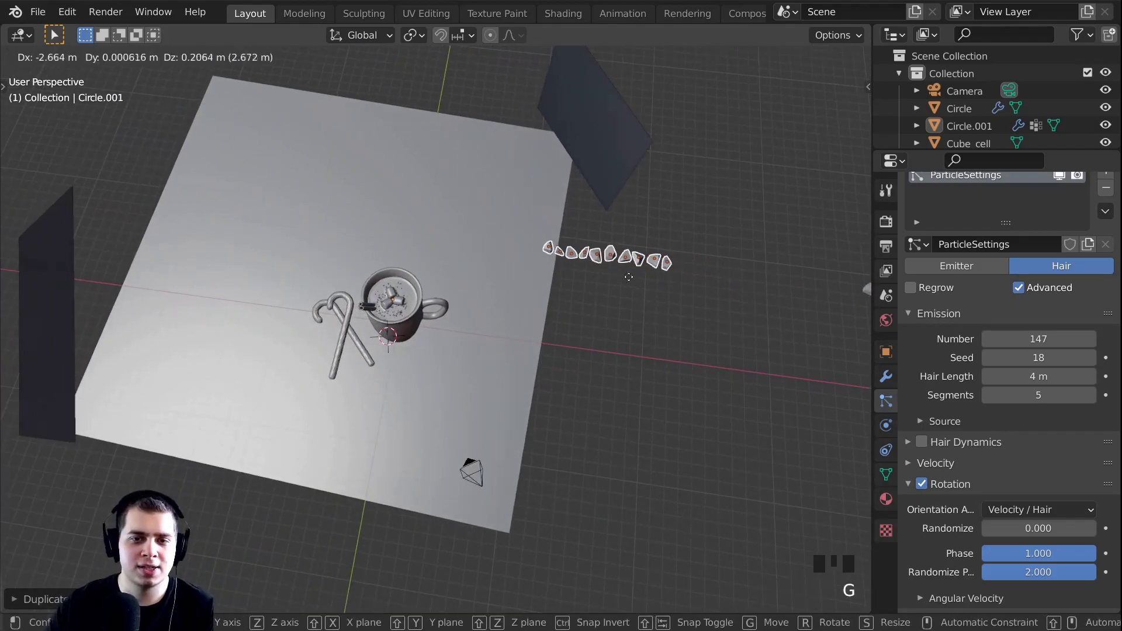
pyautogui.click(467, 283)
pyautogui.moveTo(468, 283); pyautogui.dragTo(602, 321, button='middle')
pyautogui.scroll(4, 602, 321)
pyautogui.press('g')
pyautogui.press('z')
pyautogui.click(668, 438)
# Scale the duplicated row of chunks to suit the candy canes and mug
pyautogui.moveTo(668, 439); pyautogui.dragTo(601, 385, button='middle')
pyautogui.scroll(3, 647, 408)
pyautogui.press('s')
pyautogui.click(689, 414)
# Refine the scale of the duplicated chunks and rotate the row next to the mug
pyautogui.moveTo(689, 413); pyautogui.dragTo(565, 345, button='middle')
pyautogui.scroll(-11, 564, 345)
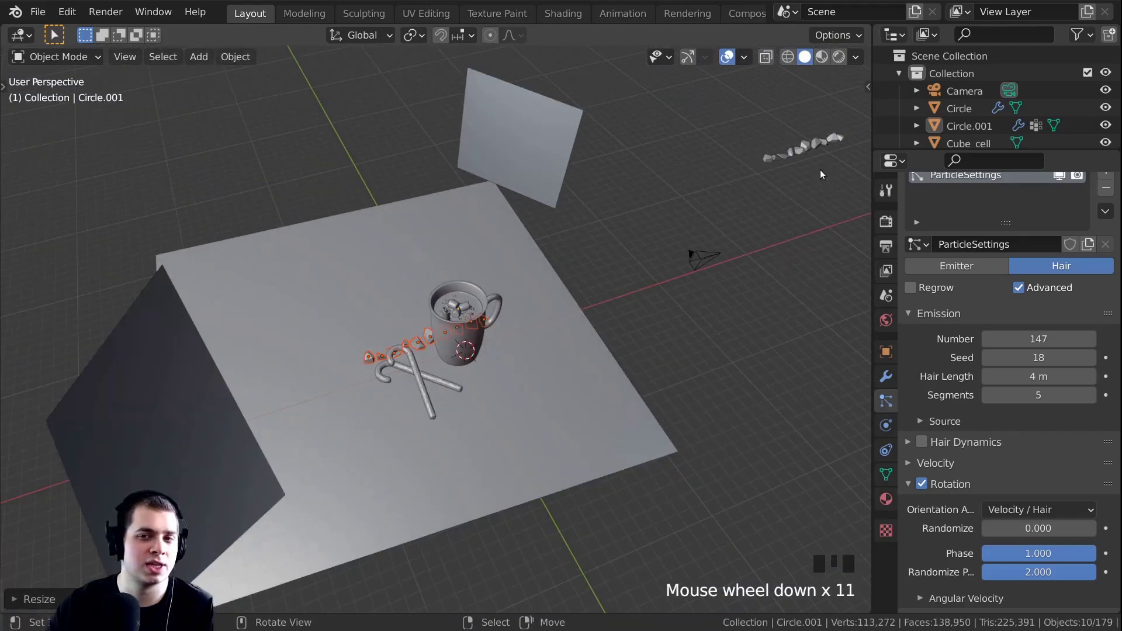
pyautogui.scroll(8, 573, 276)
pyautogui.keyDown('shift'); pyautogui.moveTo(573, 276); pyautogui.dragTo(698, 247, button='middle'); pyautogui.keyUp('shift')
pyautogui.press('s')
pyautogui.press('r')
pyautogui.click(700, 206)
pyautogui.press('r')
pyautogui.press('Escape')
# Move the row of chunks over the tabletop and set it down behind the mug and candy canes
pyautogui.keyDown('shift'); pyautogui.moveTo(695, 252); pyautogui.dragTo(667, 204, button='middle'); pyautogui.keyUp('shift')
pyautogui.press('g')
pyautogui.click(592, 239)
pyautogui.moveTo(592, 239); pyautogui.dragTo(655, 251, button='middle')
pyautogui.press('g')
pyautogui.click(641, 328)
pyautogui.press('g')
pyautogui.press('g')
pyautogui.click(634, 288)
# From the top view, move two single chunks out of the row to the open side of the candy canes and rotate them
pyautogui.moveTo(634, 288); pyautogui.dragTo(390, 302, button='middle')
pyautogui.press('KP_7')
pyautogui.scroll(-3, 669, 314)
pyautogui.scroll(2, 453, 282)
pyautogui.click(454, 282)
pyautogui.press('g')
pyautogui.click(365, 424)
pyautogui.keyDown('shift'); pyautogui.moveTo(364, 425); pyautogui.dragTo(381, 365, button='middle'); pyautogui.keyUp('shift')
pyautogui.press('g')
pyautogui.click(366, 421)
pyautogui.press('g')
pyautogui.click(357, 324)
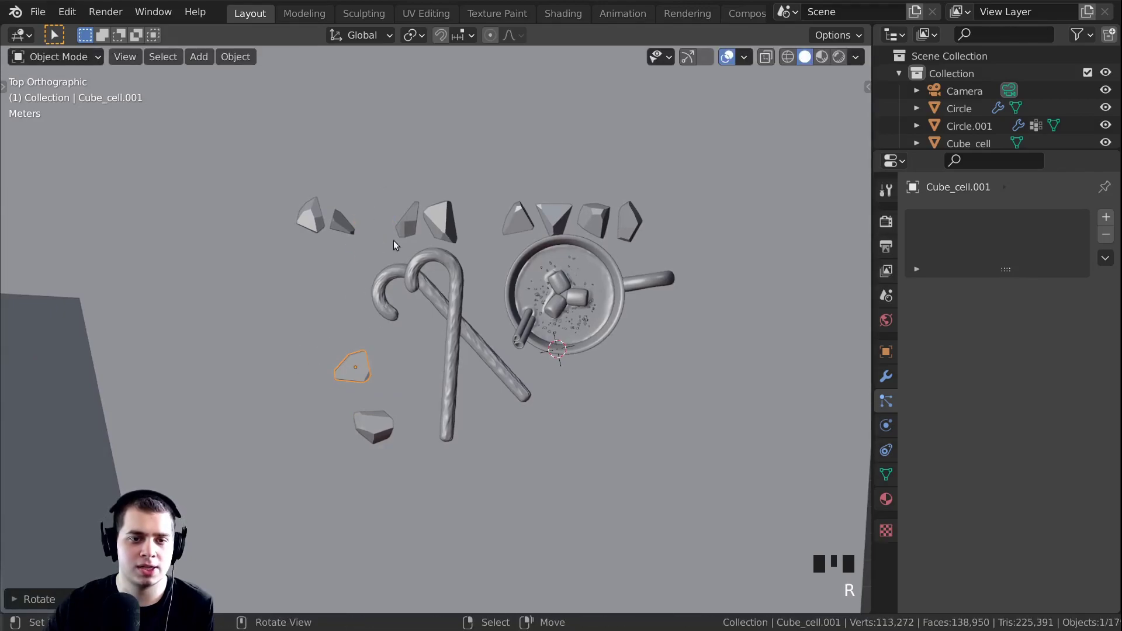
# Check the layout through the camera in material preview, and move the small dark chunk from behind the canes to their lower ends
pyautogui.press('z')
pyautogui.keyDown('shift'); pyautogui.moveTo(462, 316); pyautogui.dragTo(475, 323, button='middle'); pyautogui.keyUp('shift')
pyautogui.press('KP_0')
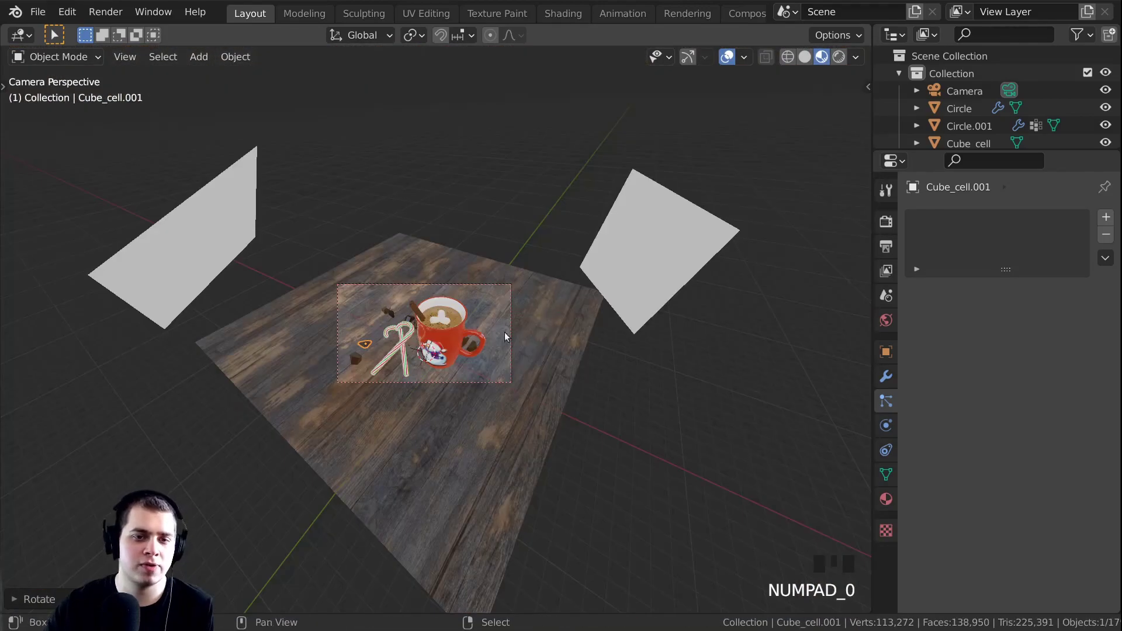
pyautogui.scroll(8, 310, 270)
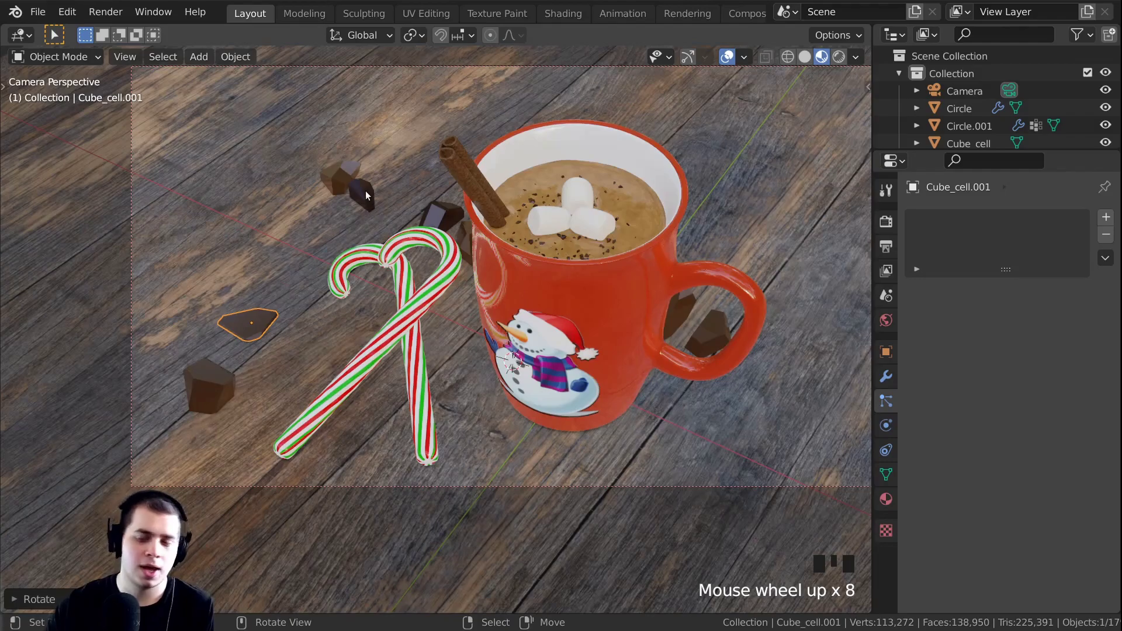
pyautogui.press('KP_7')
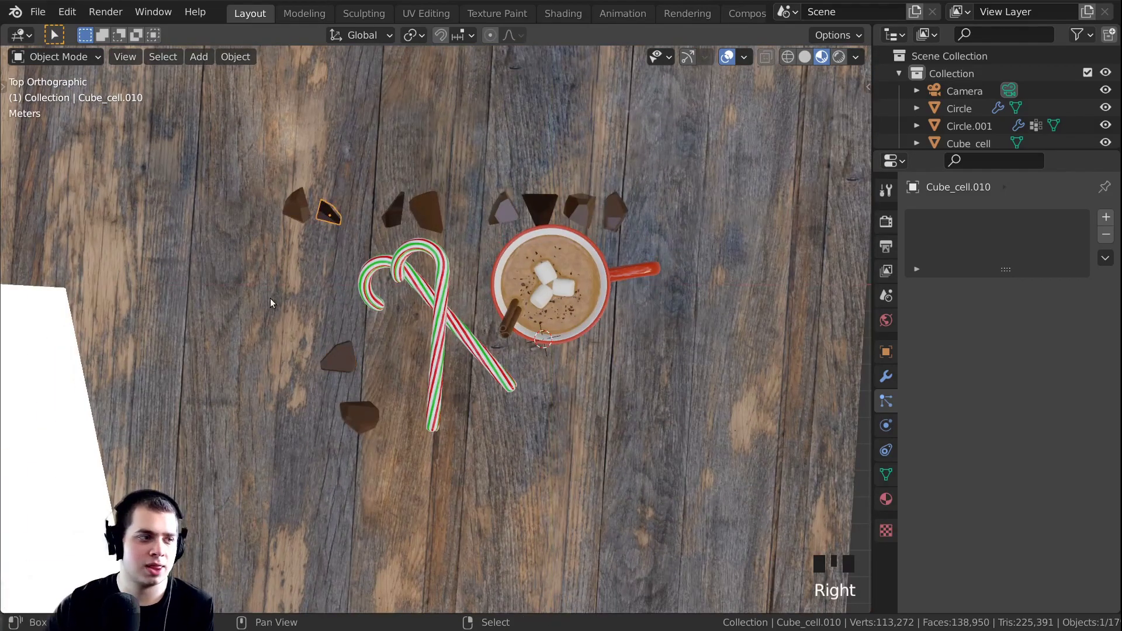
pyautogui.press('g')
pyautogui.click(404, 465)
# Rotate the lowest chunk beside the candy canes and move the chunk above it closer to them
pyautogui.click(396, 416)
pyautogui.press('r')
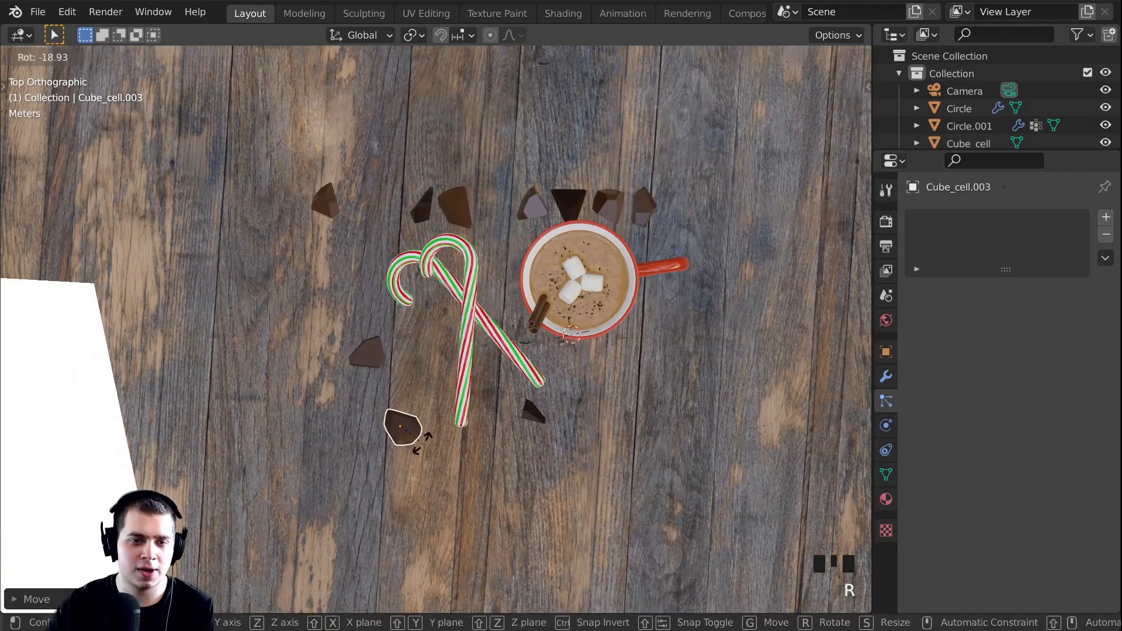
pyautogui.click(374, 365)
pyautogui.press('g')
pyautogui.click(339, 215)
# Gather the chunks behind the candy cane hooks into a tighter cluster, moving the outermost one above the large chunk
pyautogui.click(339, 215)
pyautogui.press('g')
pyautogui.click(485, 181)
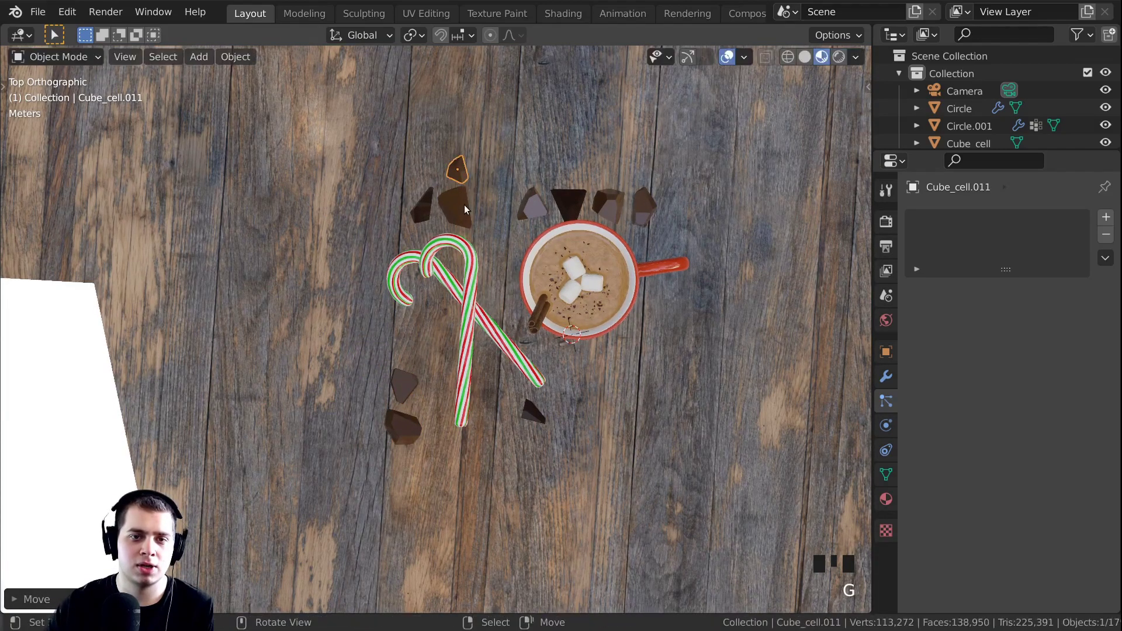
pyautogui.press('g')
pyautogui.click(443, 179)
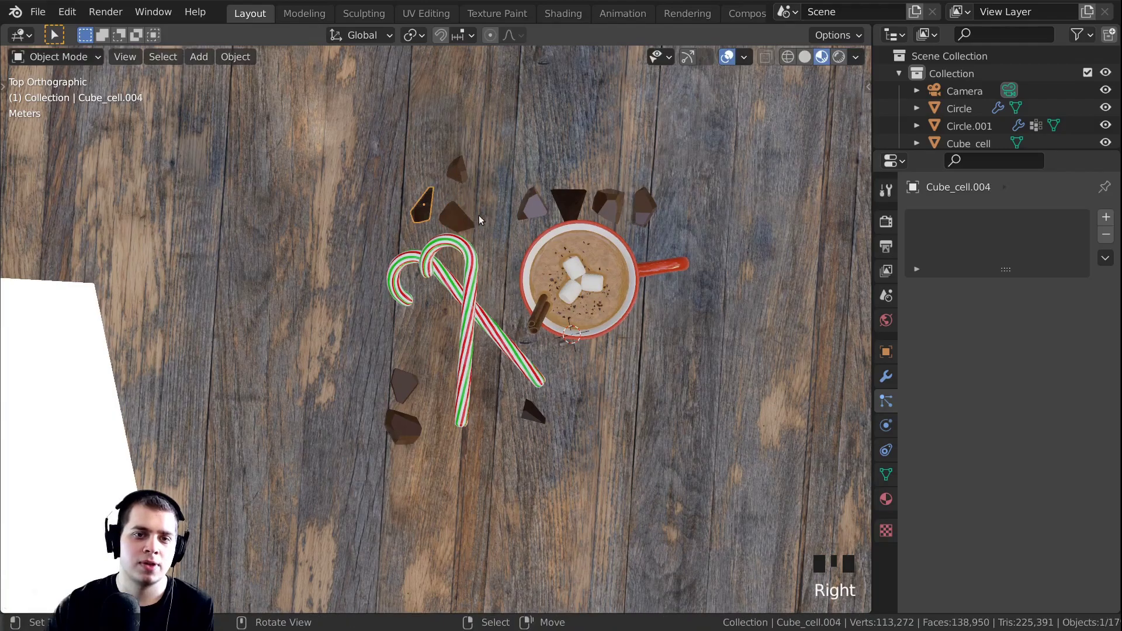
# Distribute the chunks behind the mug to the cane cluster, the mug handle and the foreground, and check them through the camera
pyautogui.click(528, 211)
pyautogui.press('g')
pyautogui.click(512, 390)
pyautogui.press('KP_0')
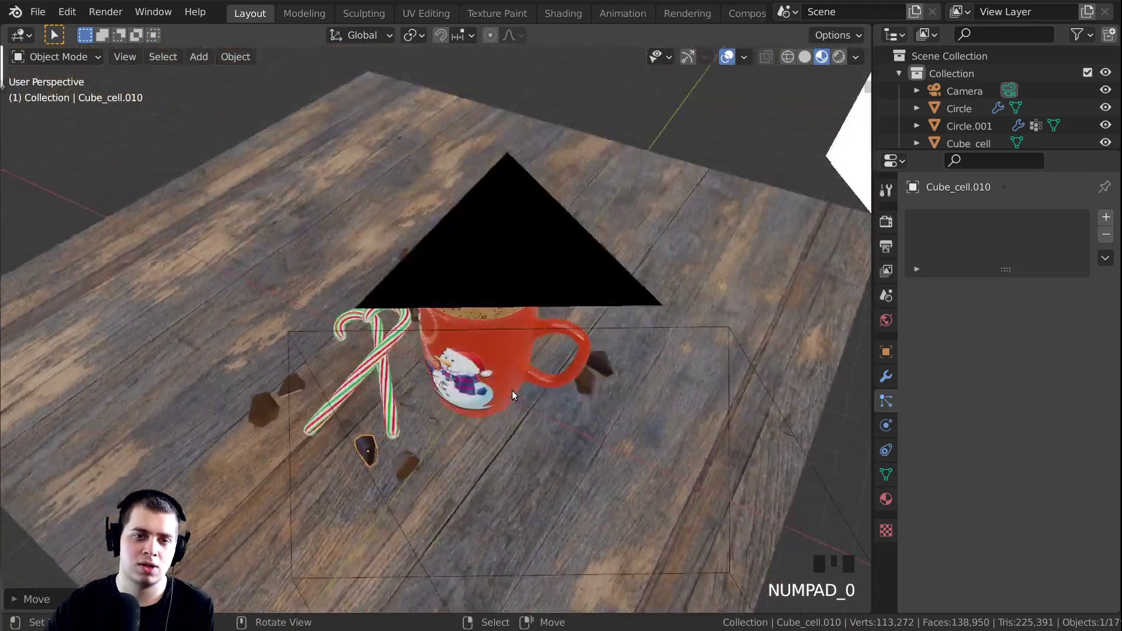
# Select the two chunks in front of the candy canes and move and rotate them together in the top view
pyautogui.keyDown('shift'); pyautogui.rightClick(450, 509); pyautogui.keyUp('shift')
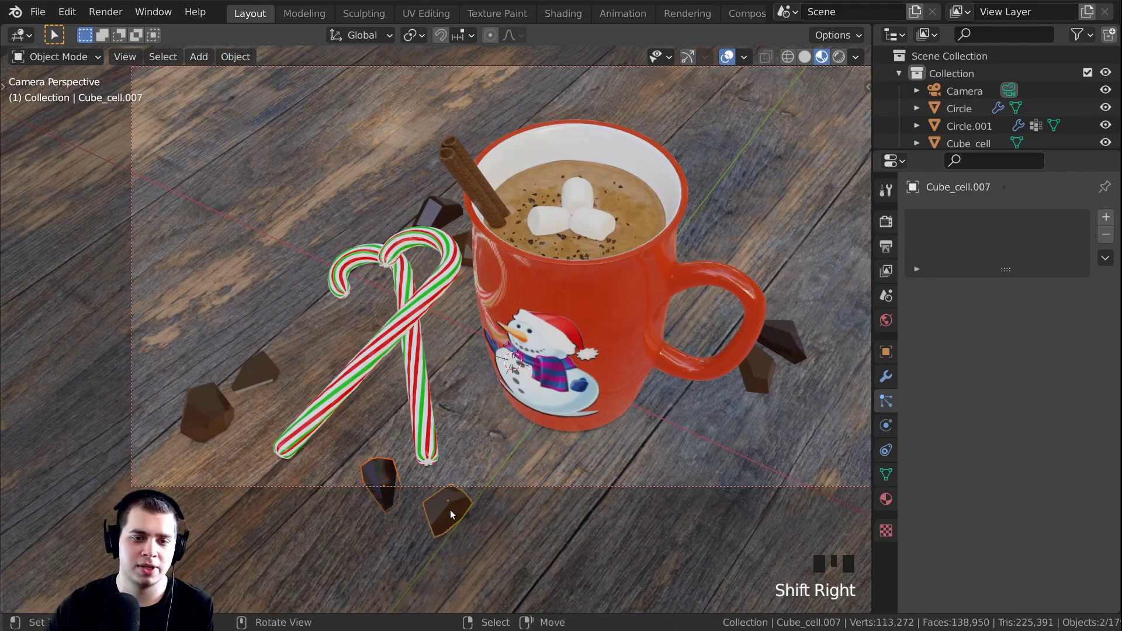
pyautogui.press('KP_7')
pyautogui.press('g')
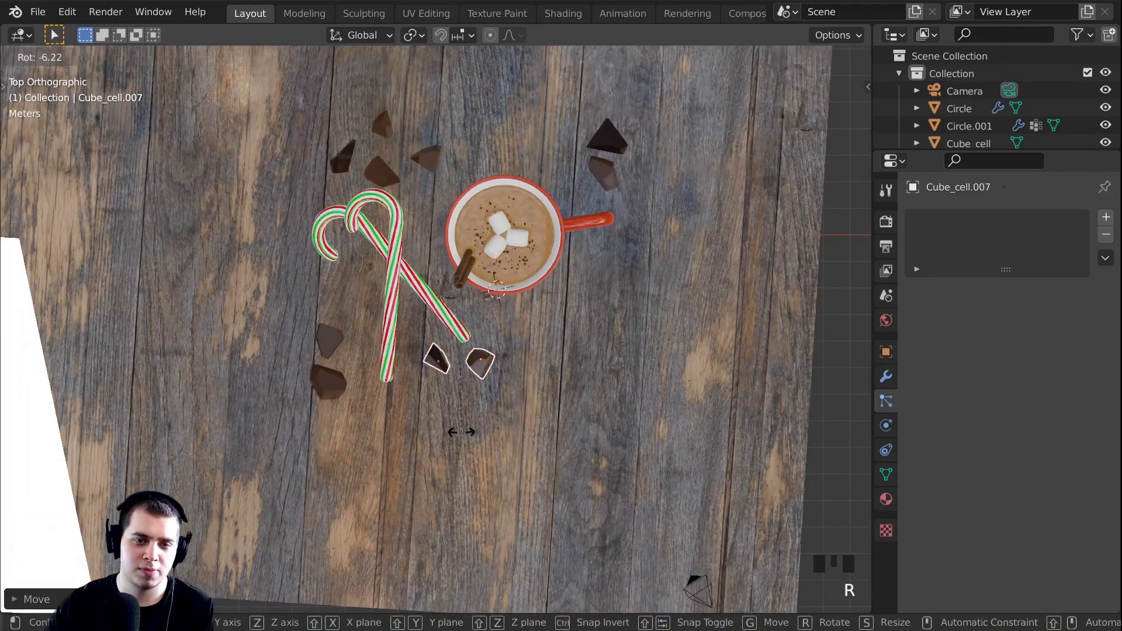
pyautogui.click(440, 428)
pyautogui.press('Right')
pyautogui.press('g')
pyautogui.press('Escape')
# Move the lighter foreground chunk into the gap between the candy cane's lower end and the mug, checking it through the camera
pyautogui.click(483, 349)
pyautogui.press('g')
pyautogui.click(466, 365)
pyautogui.press('KP_0')
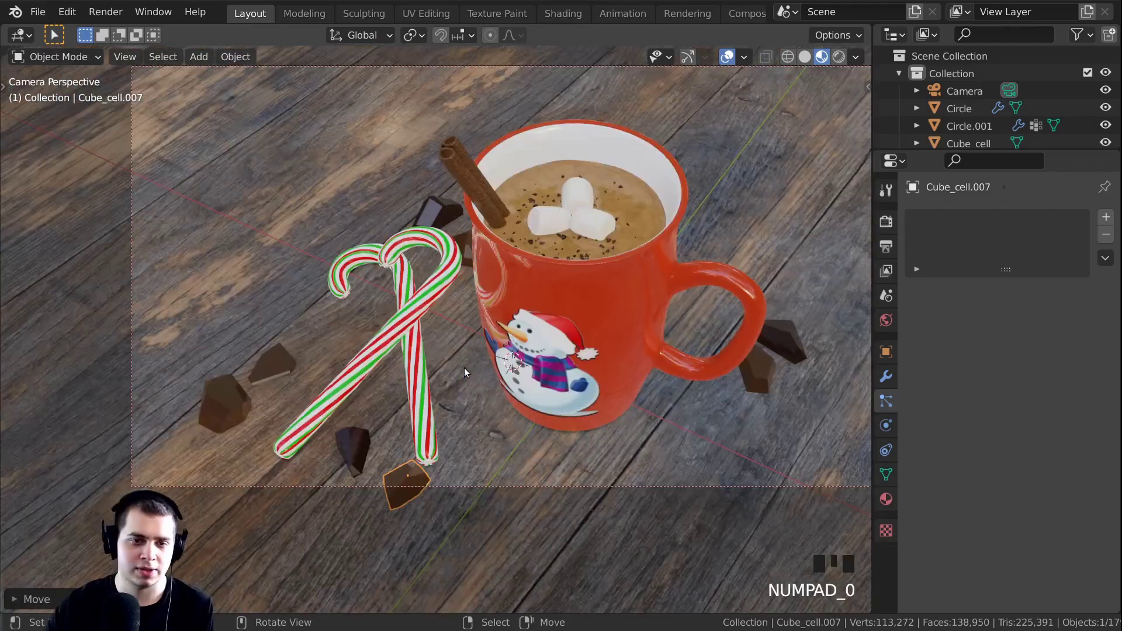
pyautogui.press('KP_7')
pyautogui.scroll(3, 378, 513)
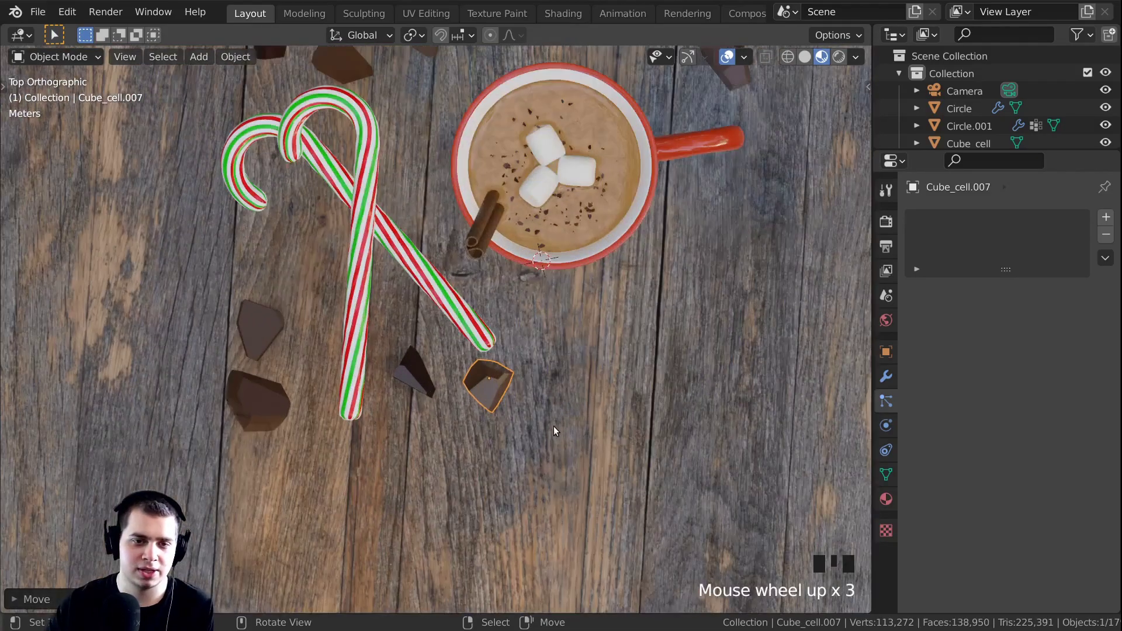
pyautogui.press('g')
pyautogui.click(560, 335)
pyautogui.press('KP_0')
# Resize the two foreground chunks and nudge the dark one between the lower ends of the candy canes
pyautogui.click(367, 439)
pyautogui.press('g')
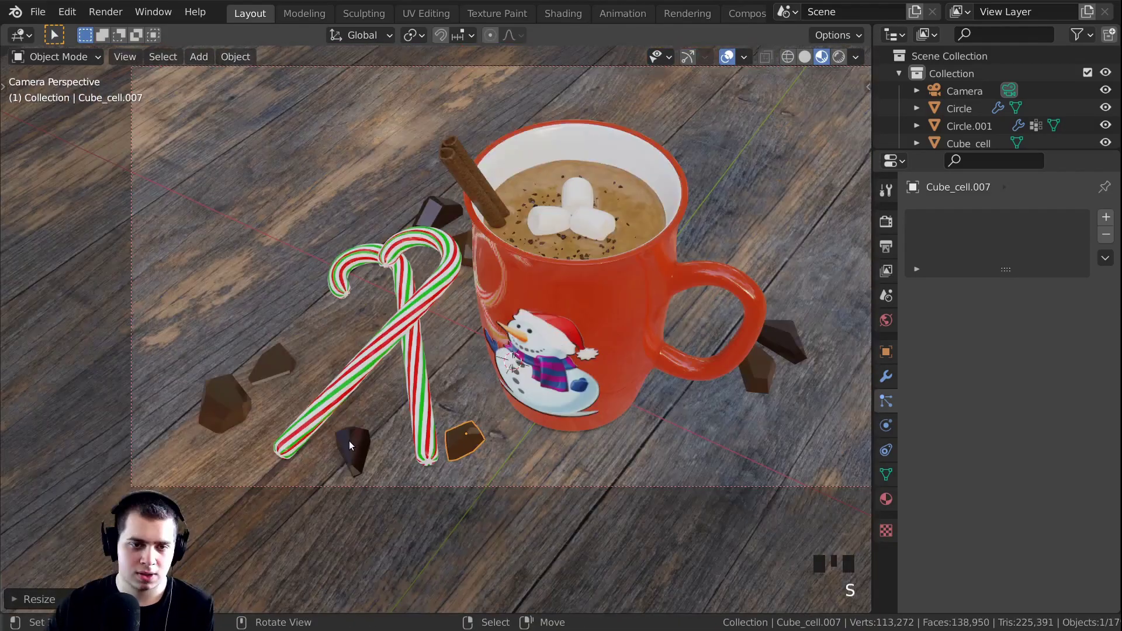
pyautogui.press('s')
pyautogui.click(411, 453)
pyautogui.press('s')
pyautogui.rightClick(483, 454)
pyautogui.press('g')
pyautogui.rightClick(468, 442)
pyautogui.press('g')
pyautogui.click(464, 405)
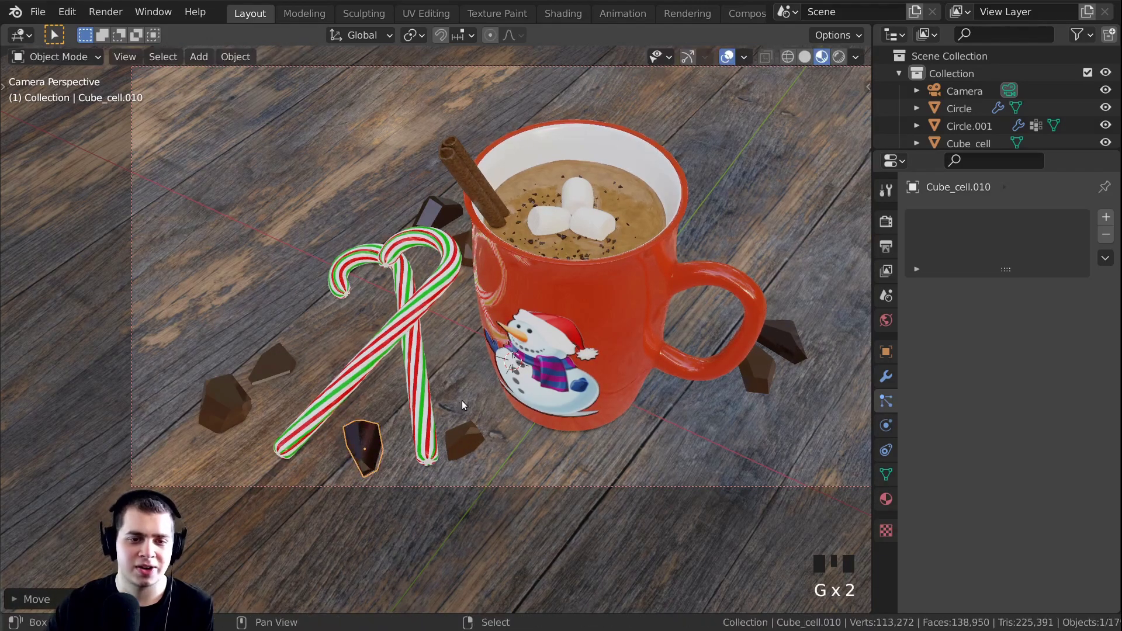
pyautogui.press('g')
pyautogui.rightClick(458, 422)
# Select the four chunks behind the candy canes and move them away from the mug so the camera sees them
pyautogui.click(463, 249)
pyautogui.press('KP_0')
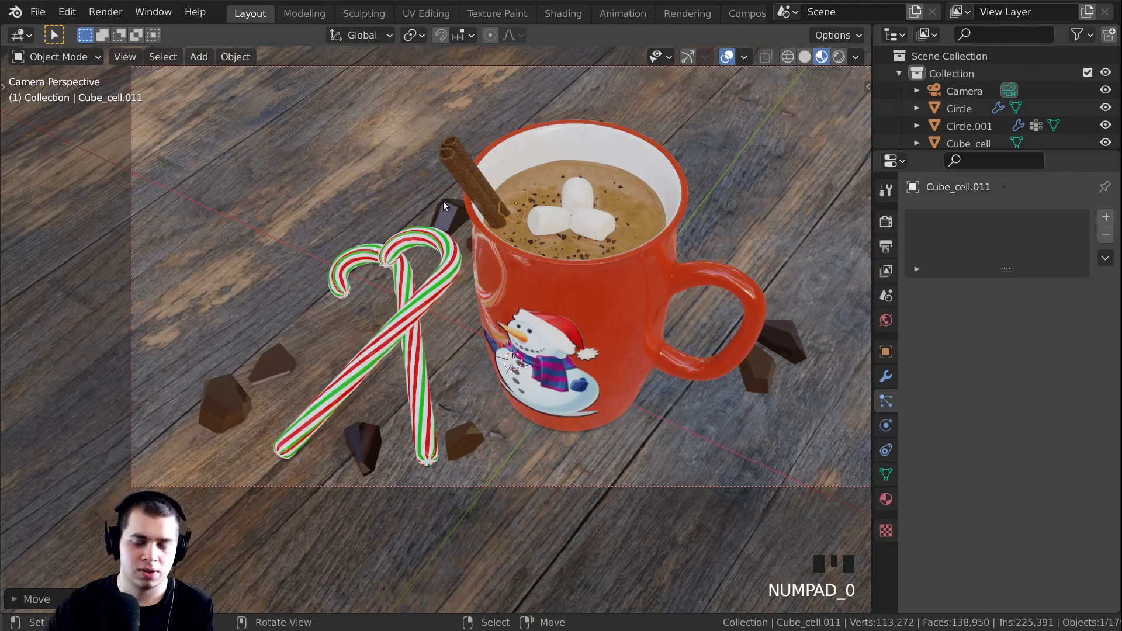
pyautogui.press('KP_7')
pyautogui.keyDown('shift'); pyautogui.rightClick(334, 223); pyautogui.keyUp('shift')
pyautogui.keyDown('shift'); pyautogui.rightClick(335, 223); pyautogui.keyUp('shift')
pyautogui.keyDown('shift'); pyautogui.rightClick(335, 223); pyautogui.keyUp('shift')
pyautogui.rightClick(310, 222)
pyautogui.keyDown('shift'); pyautogui.rightClick(390, 252); pyautogui.keyUp('shift')
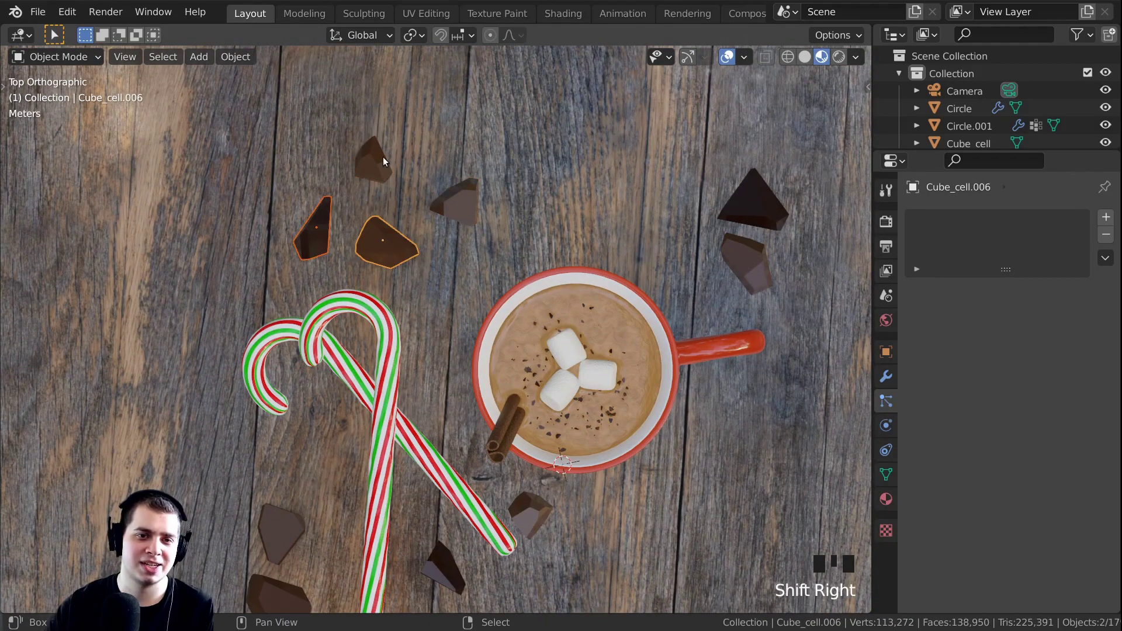
pyautogui.press('g')
pyautogui.click(325, 265)
pyautogui.press('KP_0')
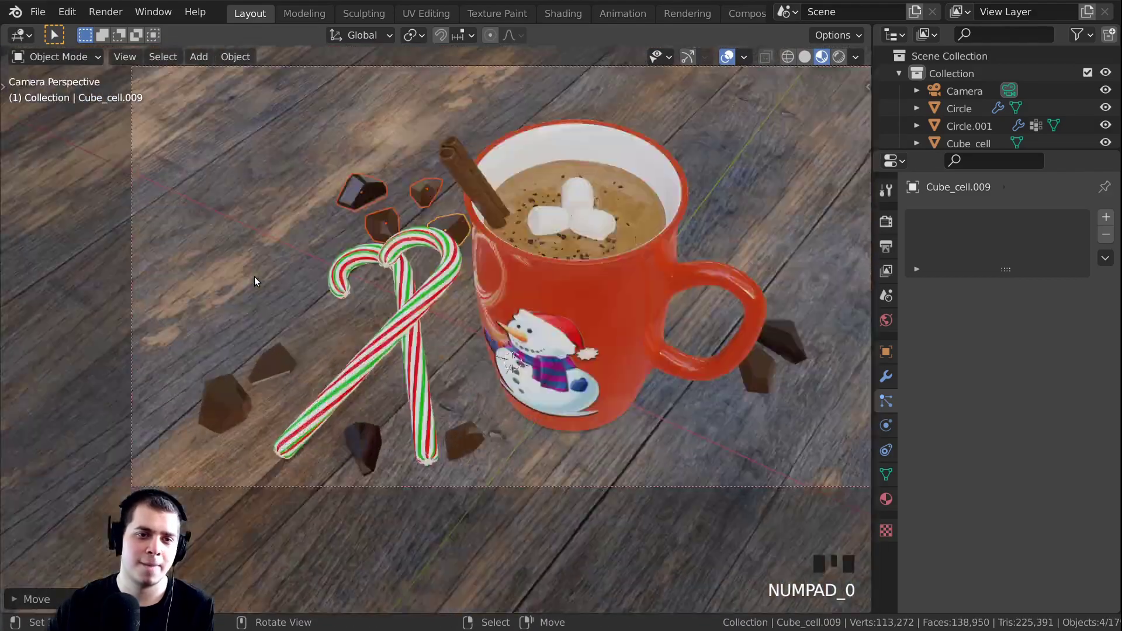
# Move the two chunks beside the mug handle farther back on the table and save the file
pyautogui.scroll(1, 402, 221)
pyautogui.press('g')
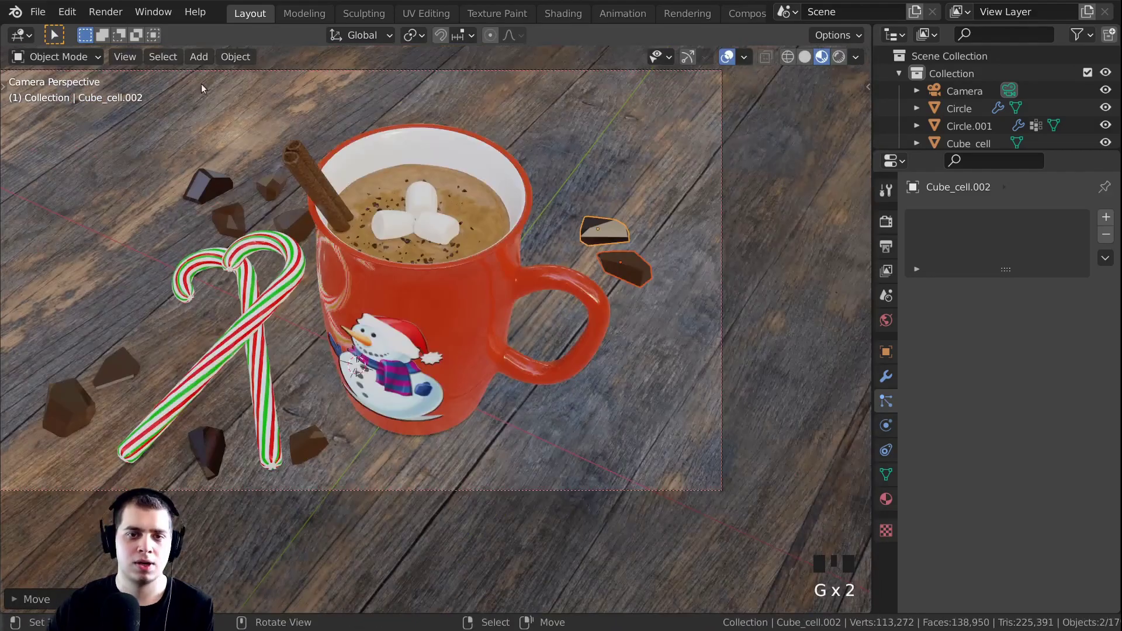
pyautogui.click(37, 12)
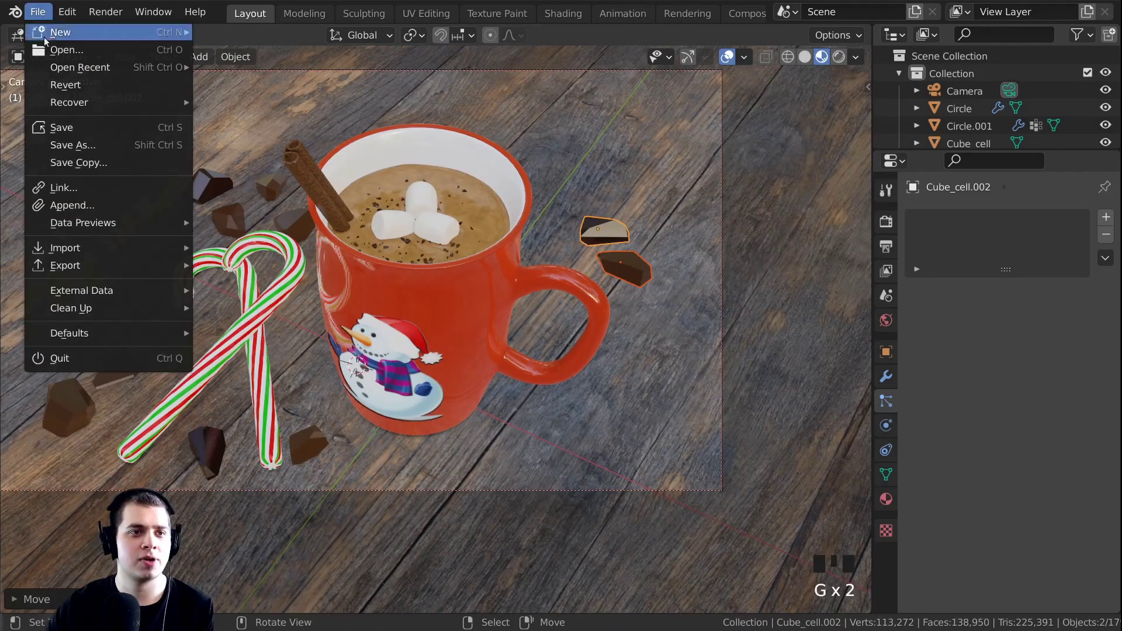
pyautogui.click(75, 130)
# Lower the two chunks behind the mug handle along Z onto the tabletop
pyautogui.moveTo(75, 130); pyautogui.dragTo(623, 164, button='middle')
pyautogui.scroll(5, 622, 170)
pyautogui.press('g')
pyautogui.press('z')
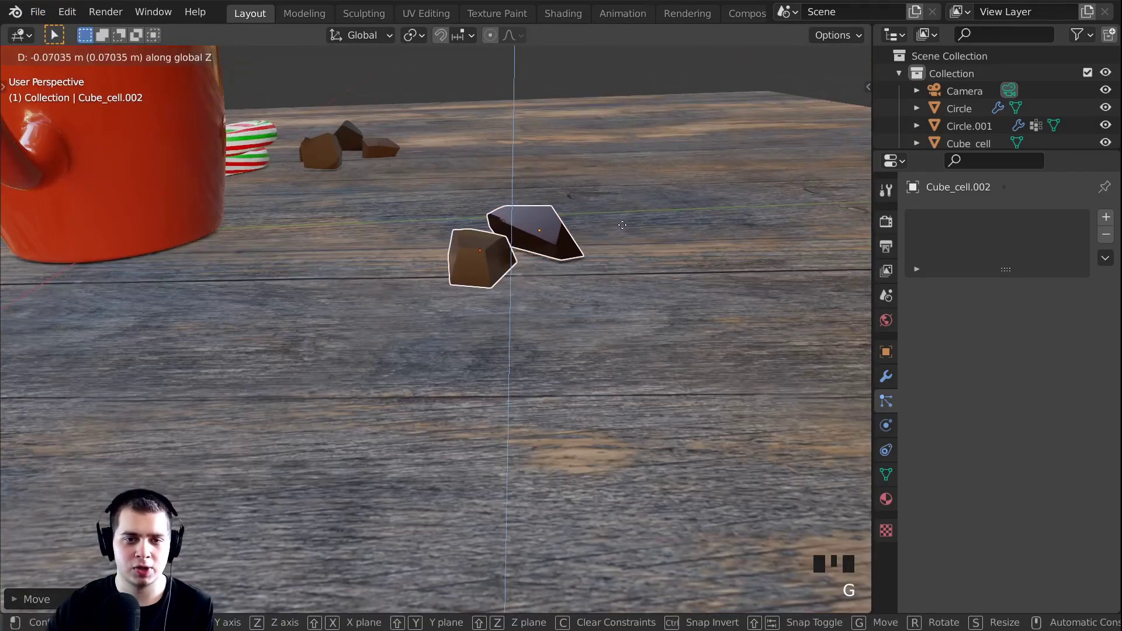
pyautogui.click(627, 307)
# Deselect everything and inspect from below and above how the chunks and candy canes meet the tabletop
pyautogui.moveTo(627, 306); pyautogui.dragTo(516, 250, button='middle')
pyautogui.press('a')
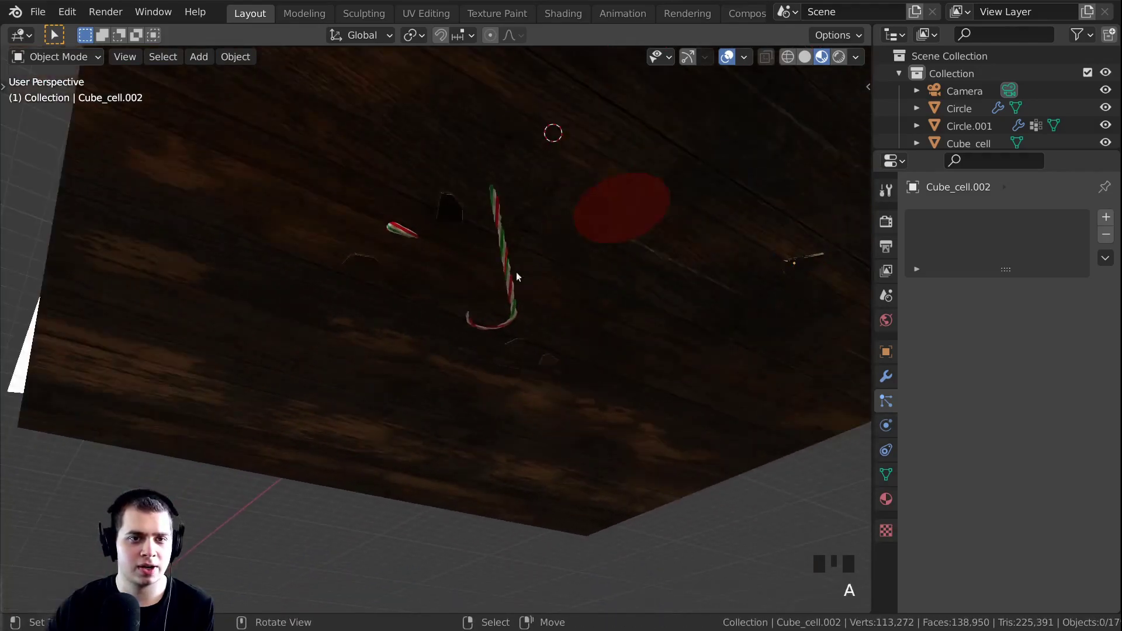
pyautogui.scroll(3, 559, 398)
pyautogui.moveTo(559, 397); pyautogui.dragTo(549, 292, button='middle')
pyautogui.keyDown('shift'); pyautogui.moveTo(549, 293); pyautogui.dragTo(468, 244, button='middle'); pyautogui.keyUp('shift')
pyautogui.scroll(-2, 468, 244)
pyautogui.scroll(-2, 468, 240)
pyautogui.moveTo(509, 326); pyautogui.dragTo(462, 357, button='middle')
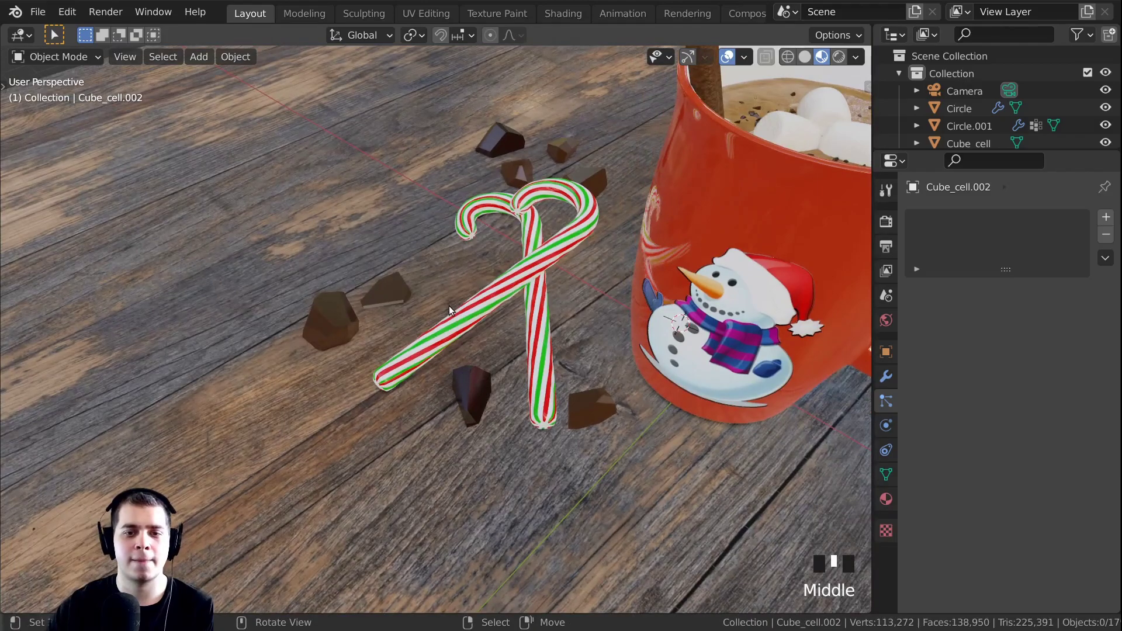
pyautogui.press('KP_0')
pyautogui.keyDown('shift'); pyautogui.moveTo(457, 309); pyautogui.dragTo(563, 294, button='middle'); pyautogui.keyUp('shift')
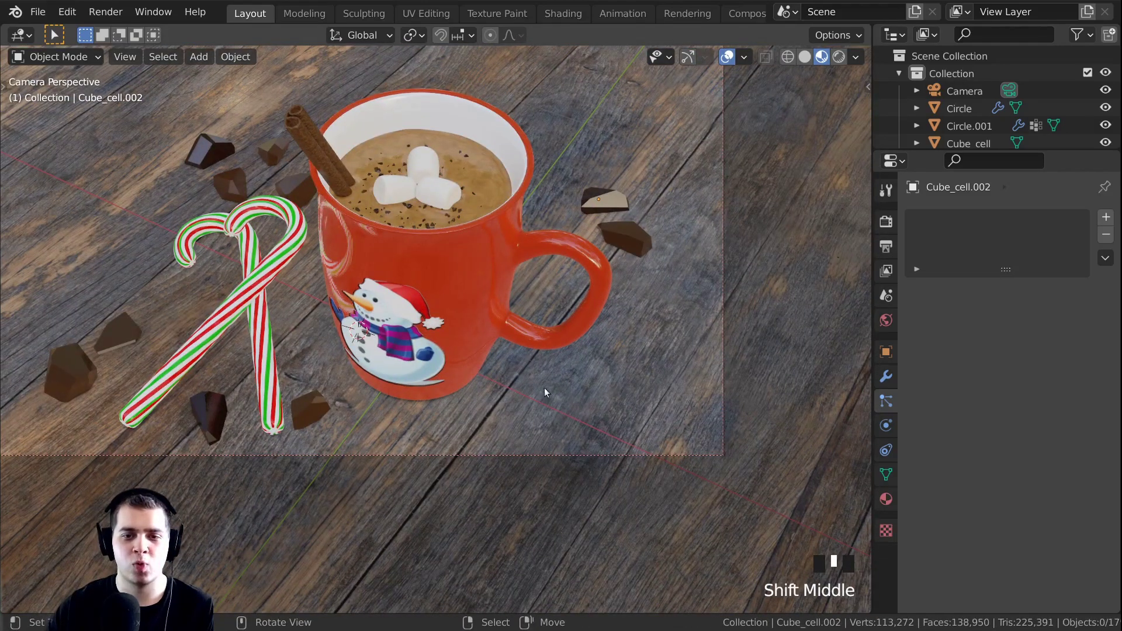
# Duplicate the dark chunk at the back of the cluster behind the candy canes, leaving the copy in place
pyautogui.click(216, 156)
pyautogui.hotkey('shift', 'd')
pyautogui.press('x')
pyautogui.rightClick(617, 301)
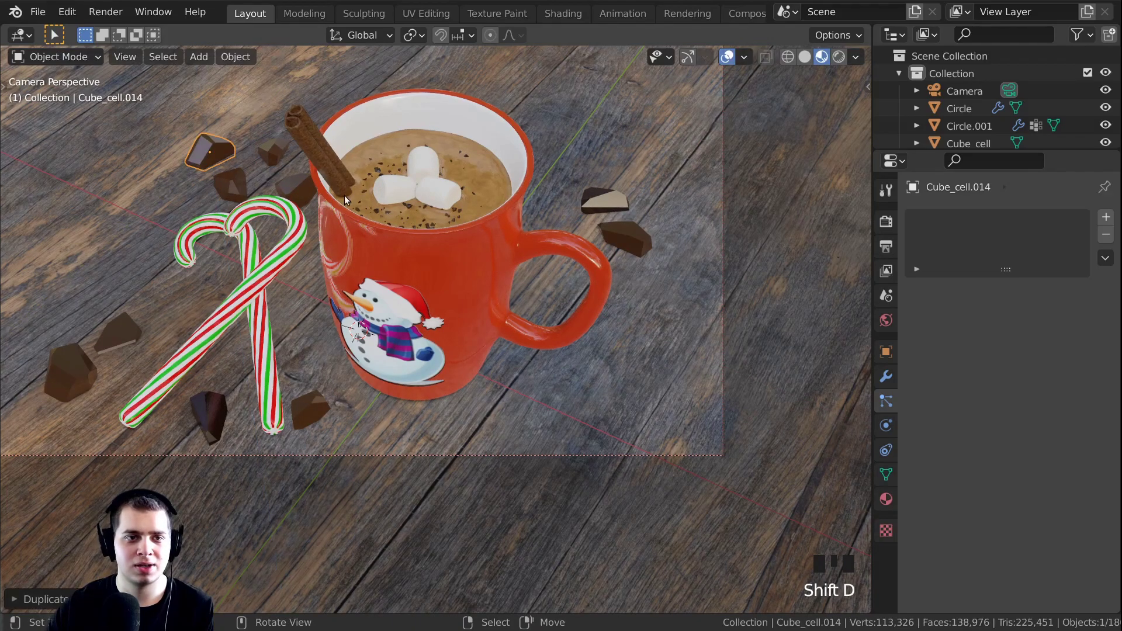
pyautogui.press('g')
pyautogui.rightClick(376, 186)
# In the top view, move the duplicated chunk to the empty table area on the mug's handle side and rotate it
pyautogui.press('KP_7')
pyautogui.press('g')
pyautogui.click(808, 298)
pyautogui.keyDown('shift'); pyautogui.moveTo(807, 298); pyautogui.dragTo(723, 306, button='middle'); pyautogui.keyUp('shift')
pyautogui.press('g')
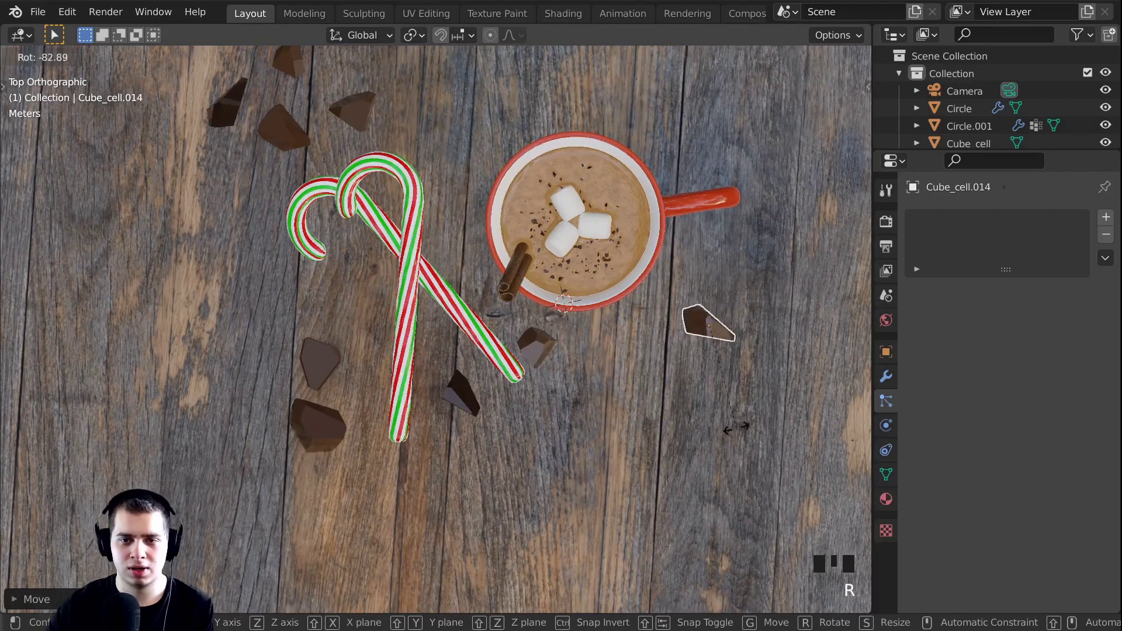
pyautogui.click(728, 287)
# Preview the chunk arrangement through the camera in rendered shading, deselect everything and save the file
pyautogui.press('KP_0')
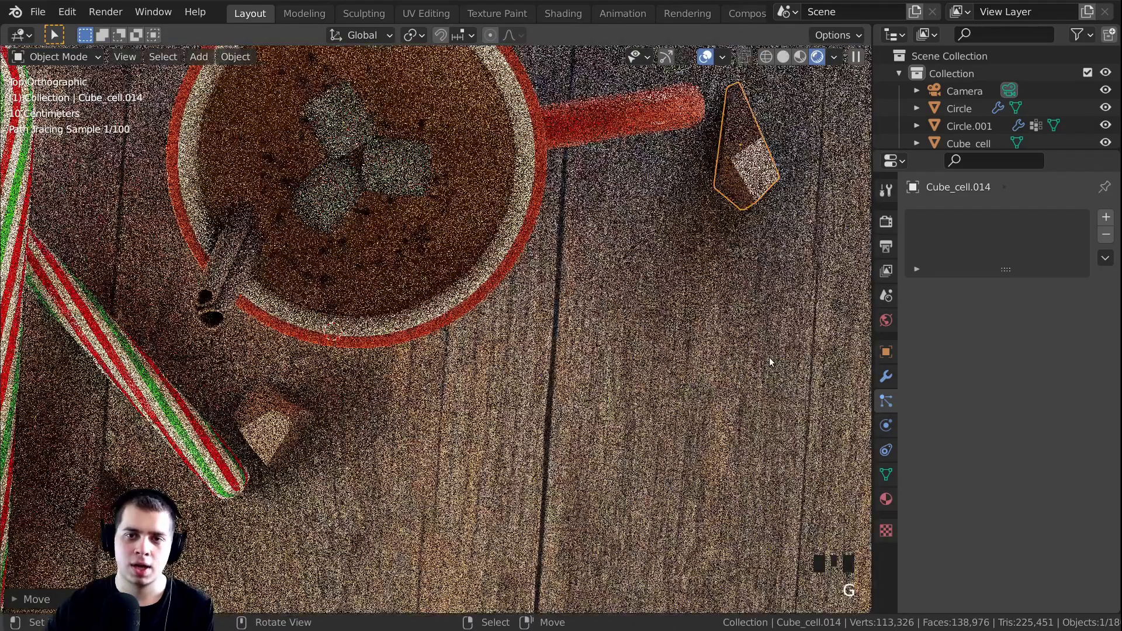
pyautogui.press('KP_0')
pyautogui.press('a')
pyautogui.keyDown('shift'); pyautogui.moveTo(547, 416); pyautogui.dragTo(577, 392, button='middle'); pyautogui.keyUp('shift')
pyautogui.hotkey('ctrl', 's')
# Reposition the duplicated chunk in the foreground below the mug handle, deselect everything and save the file
pyautogui.rightClick(605, 384)
pyautogui.press('KP_7')
pyautogui.press('g')
pyautogui.click(739, 218)
pyautogui.press('KP_0')
pyautogui.press('a')
pyautogui.hotkey('ctrl', 's')
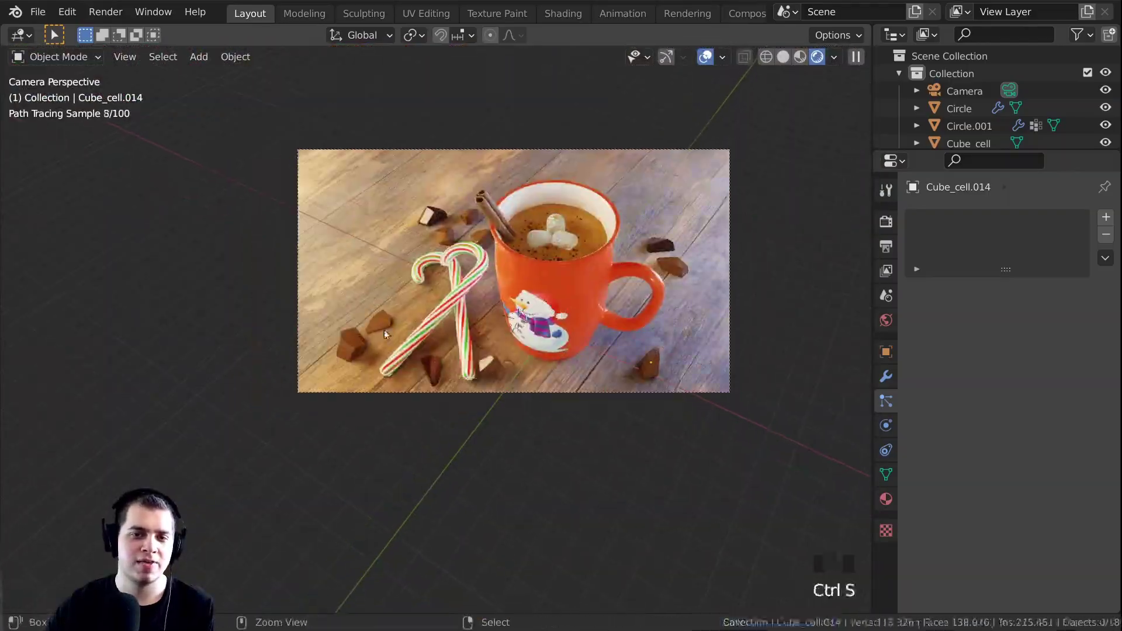
# Center the rendered camera view on the finished chunk arrangement and save the file
pyautogui.scroll(2, 387, 318)
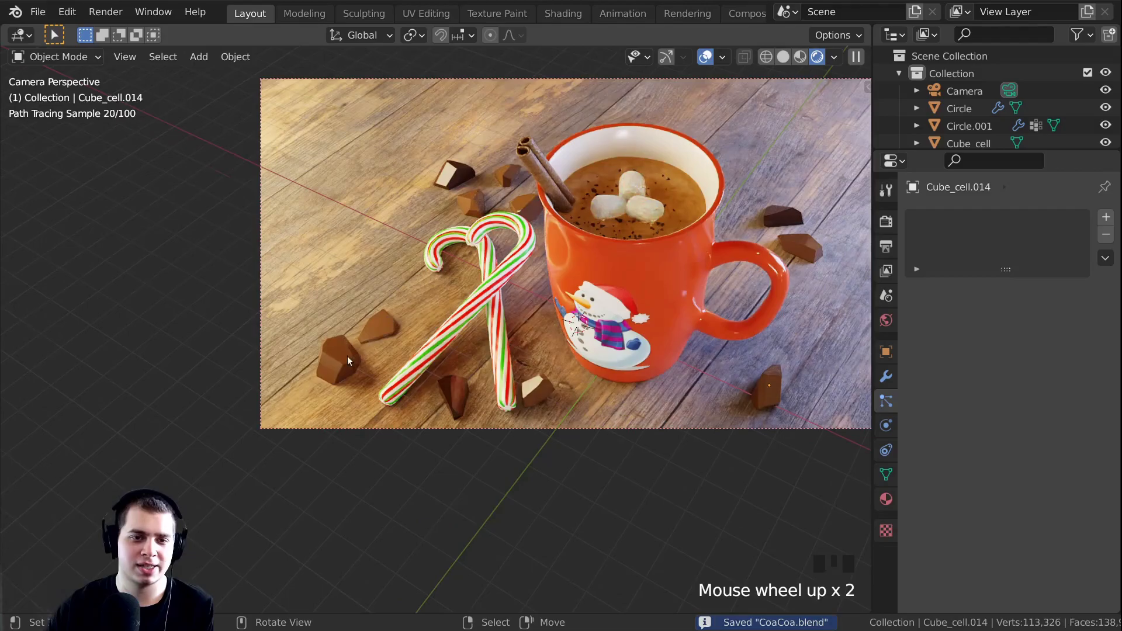
pyautogui.keyDown('shift'); pyautogui.moveTo(499, 193); pyautogui.dragTo(422, 228, button='middle'); pyautogui.keyUp('shift')
pyautogui.hotkey('ctrl', 's')
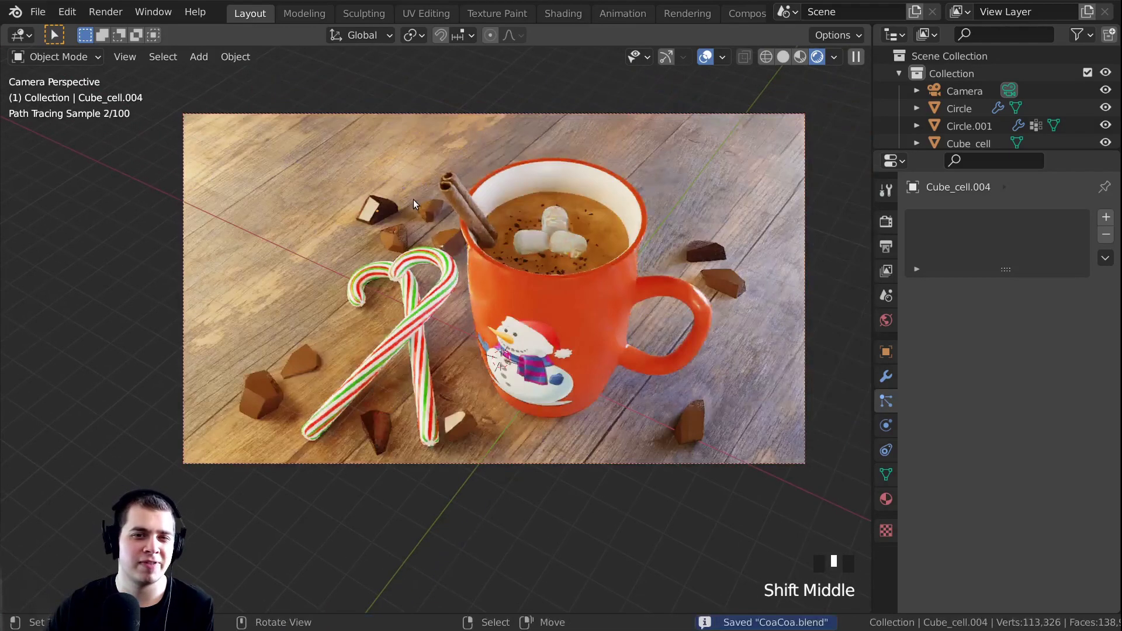
# Open the Chocolate material of the rear chunk behind the candy canes in the Shading workspace, with the preview showing the camera view
pyautogui.rightClick(382, 217)
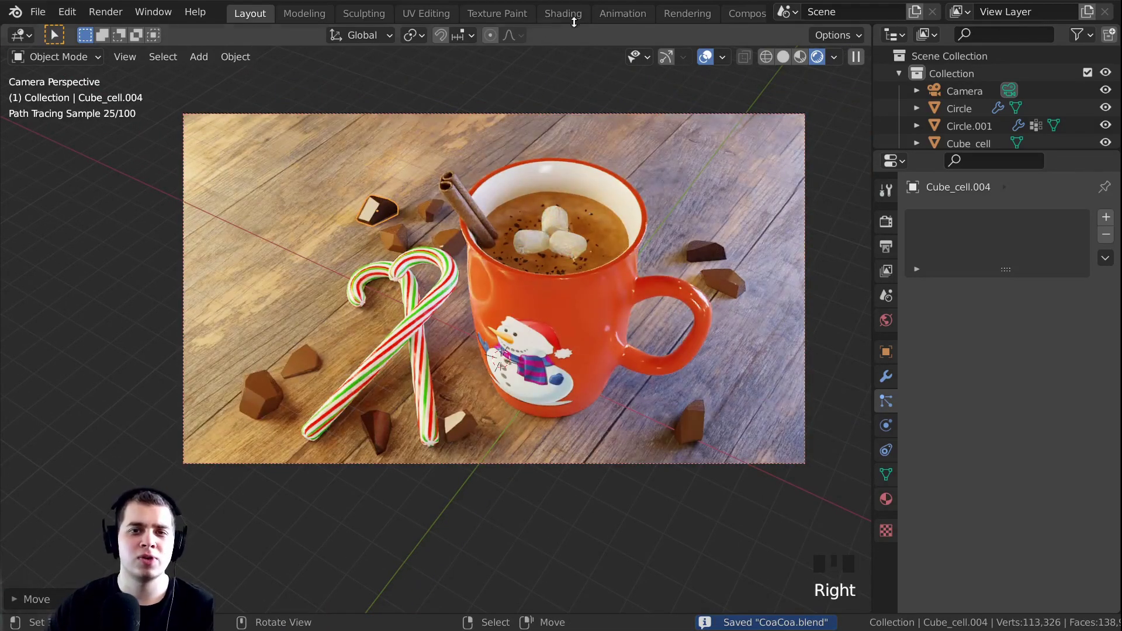
pyautogui.click(565, 14)
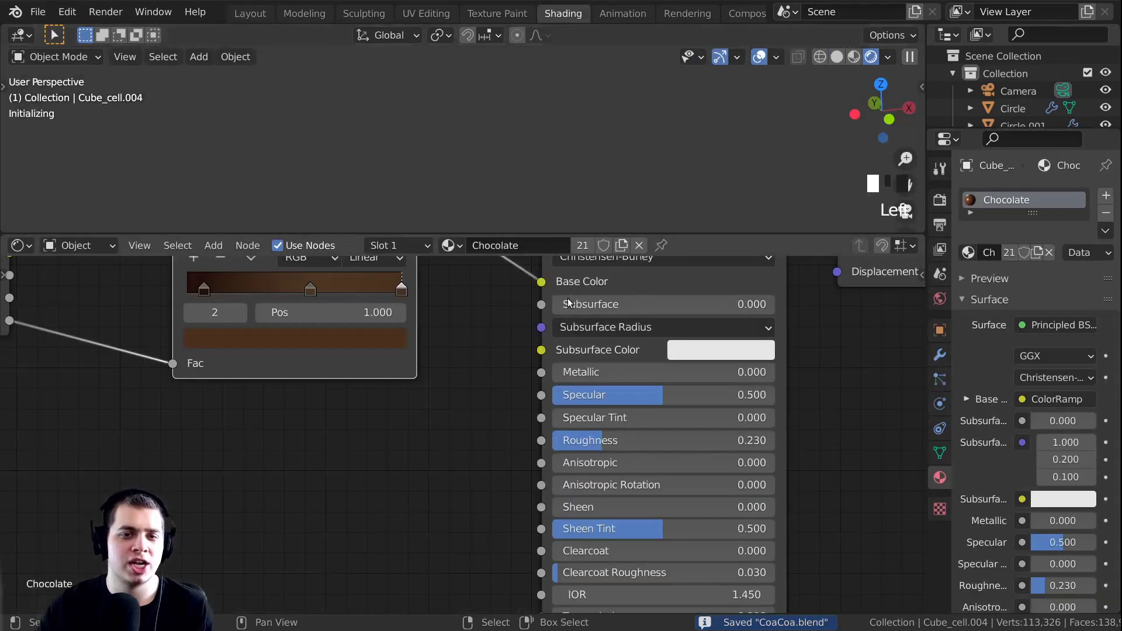
pyautogui.scroll(3, 445, 391)
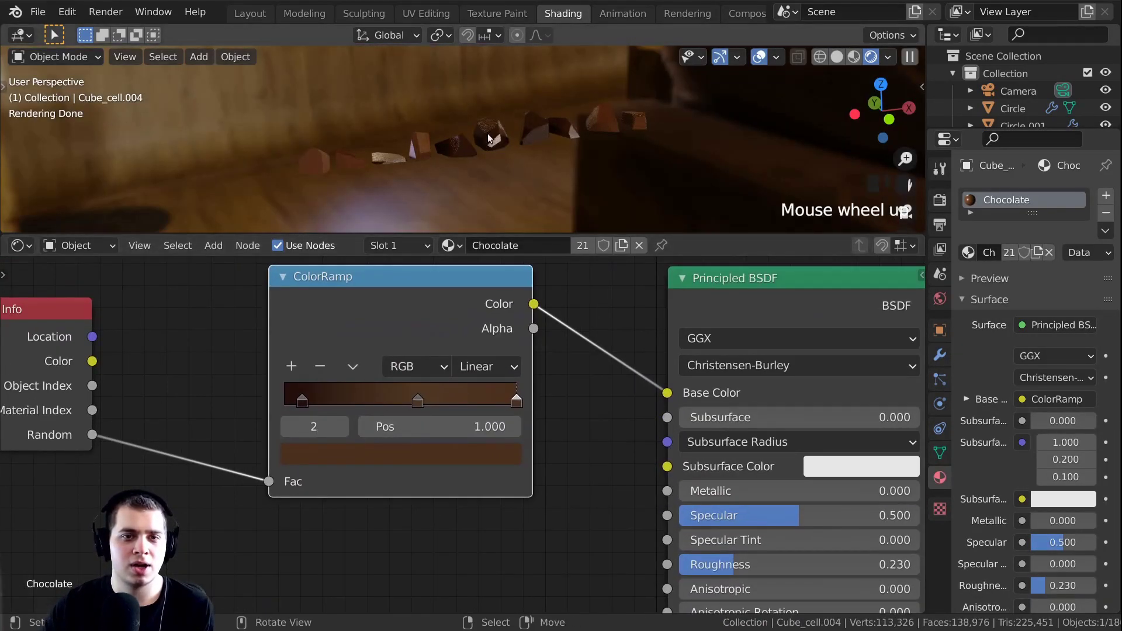
pyautogui.press('KP_0')
pyautogui.keyDown('shift'); pyautogui.moveTo(487, 134); pyautogui.dragTo(535, 128, button='middle'); pyautogui.keyUp('shift')
pyautogui.scroll(-4, 534, 129)
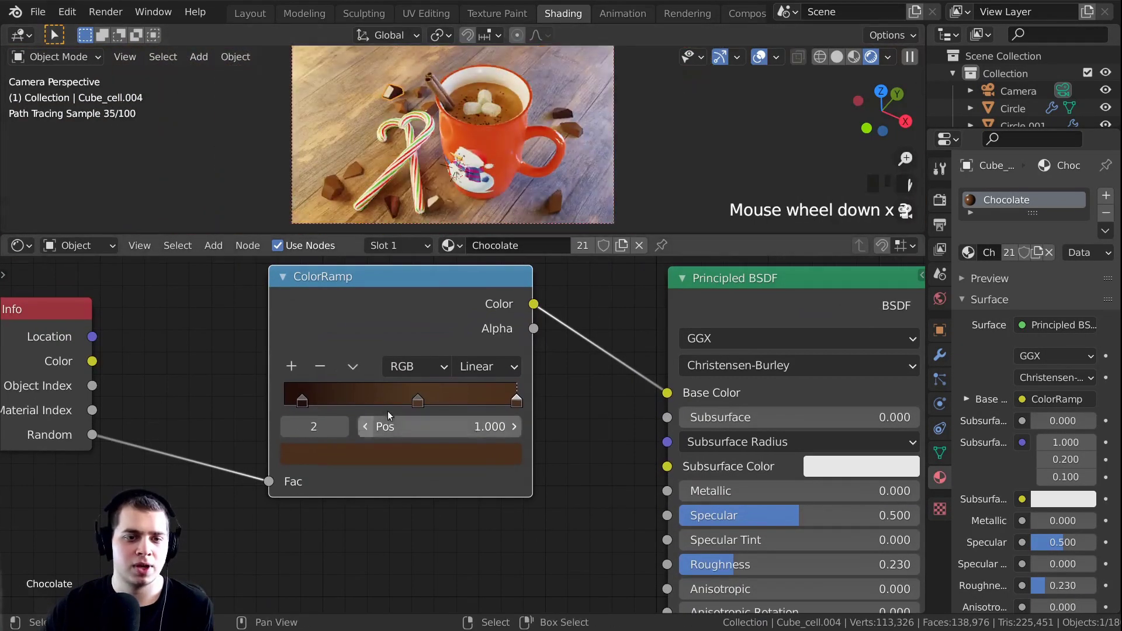
# Darken the chocolate by shifting the ColorRamp's darkest stop toward the lighter end and its middle stop to about 0.656
pyautogui.click(417, 402)
pyautogui.click(406, 453)
pyautogui.moveTo(403, 397); pyautogui.dragTo(342, 398)
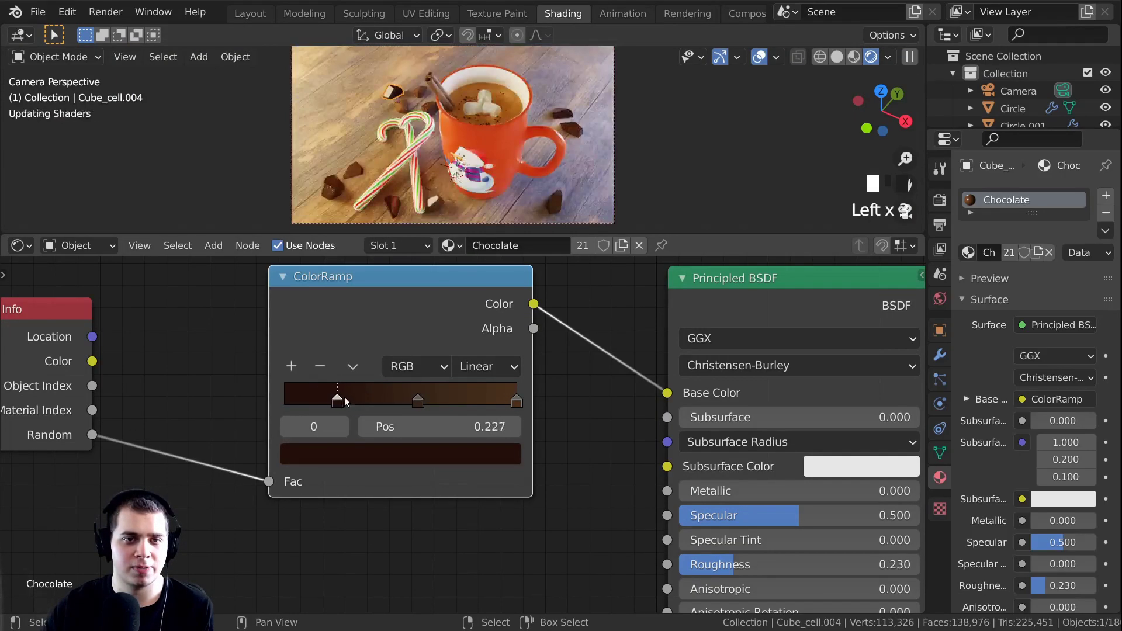
pyautogui.moveTo(437, 396); pyautogui.dragTo(447, 401)
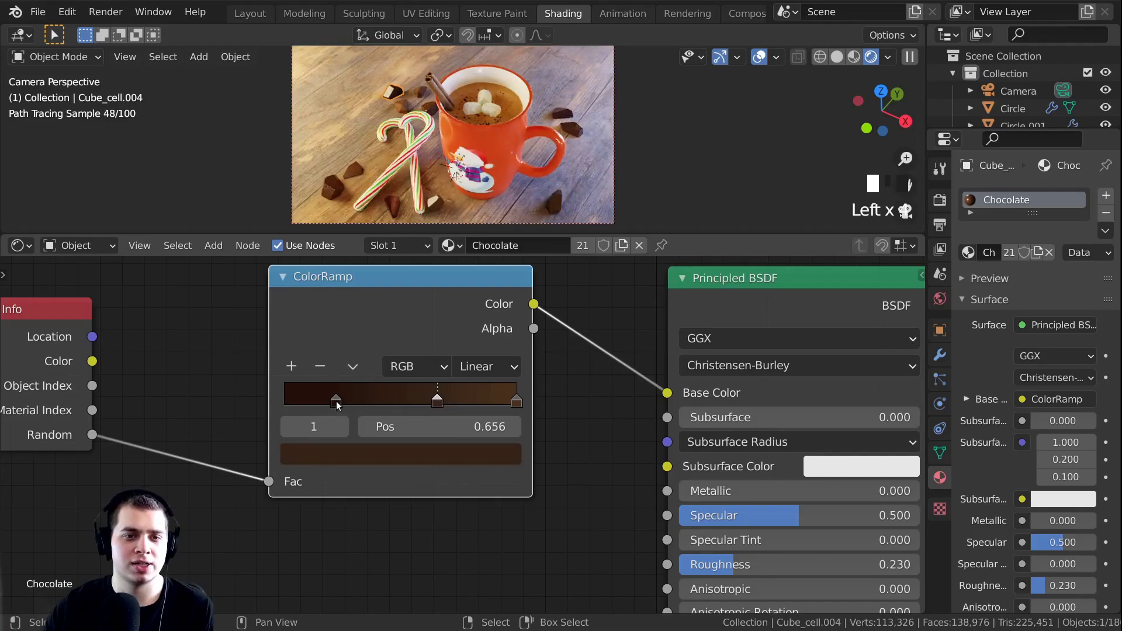
pyautogui.moveTo(335, 401); pyautogui.dragTo(344, 401)
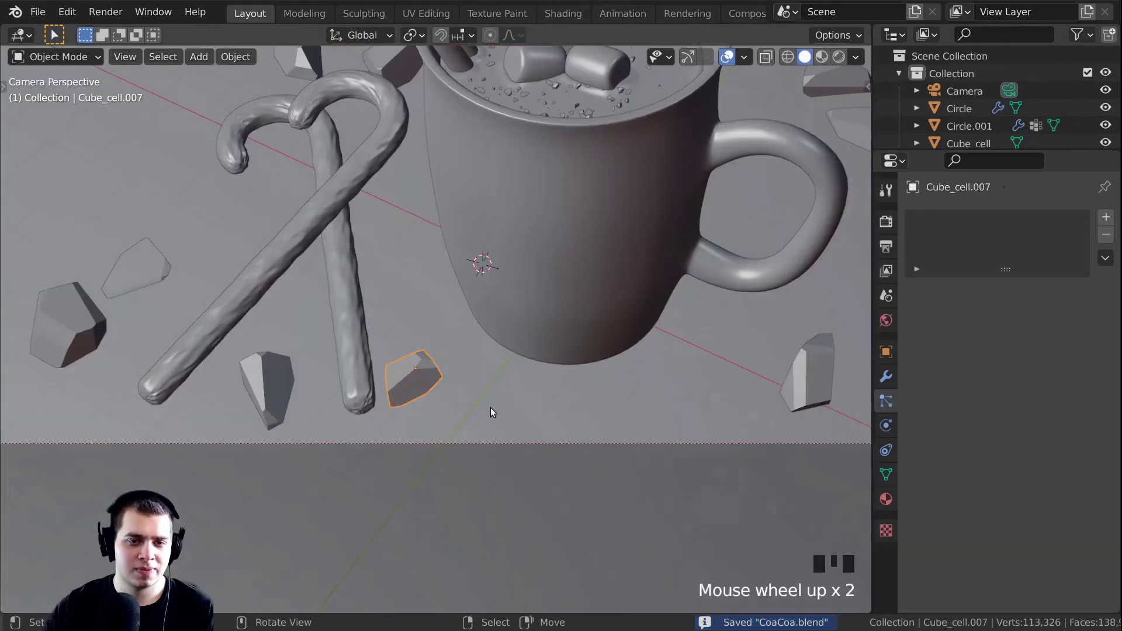
# Move the chunk beside the candy cane's end down onto the table and rotate it slightly
pyautogui.moveTo(490, 408); pyautogui.dragTo(579, 217, button='middle')
pyautogui.scroll(4, 532, 337)
pyautogui.press('g')
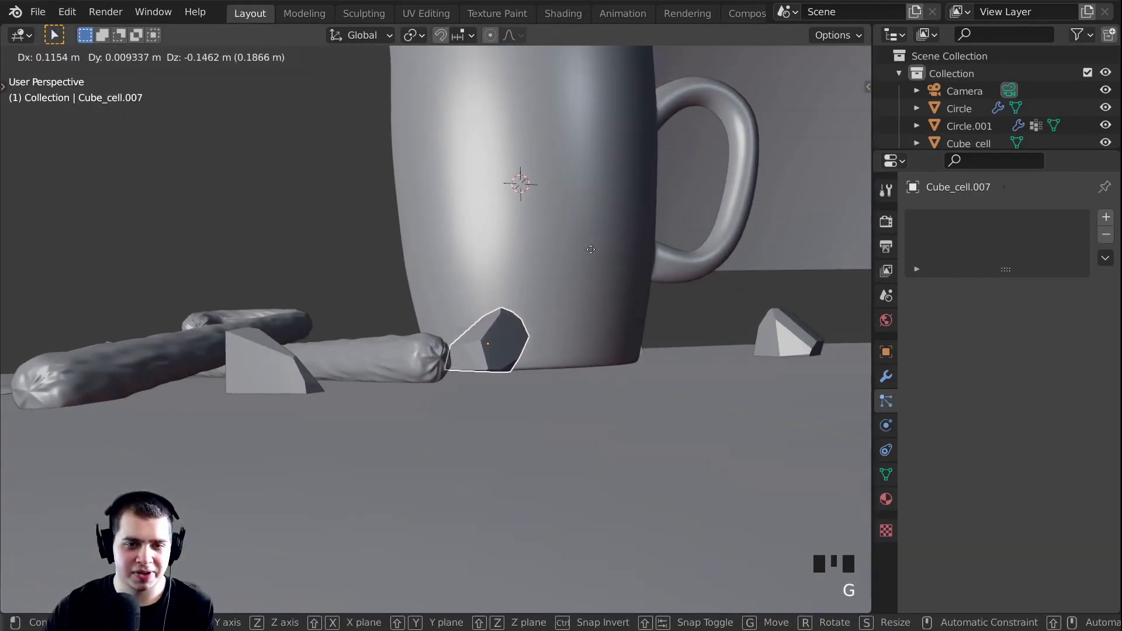
pyautogui.click(595, 260)
pyautogui.press('r')
pyautogui.click(482, 291)
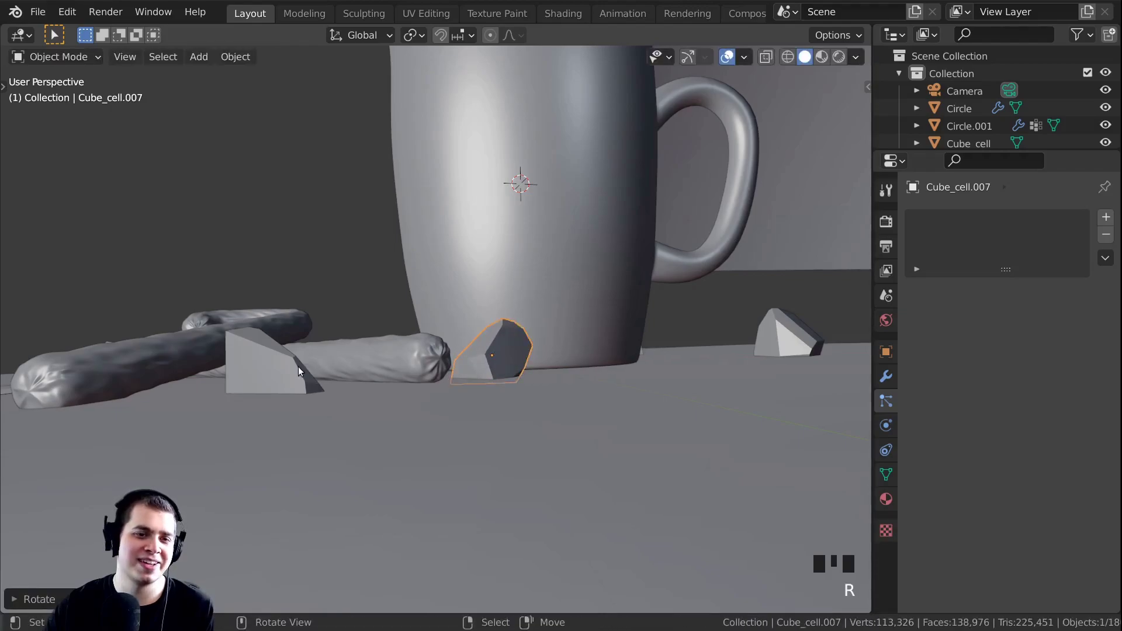
# Inspect how the chunks sit on the table from several angles and in different shading modes, deselect everything and save the file
pyautogui.hotkey('alt', 'a')
pyautogui.moveTo(296, 369); pyautogui.dragTo(486, 371, button='middle')
pyautogui.scroll(-3, 406, 419)
pyautogui.keyDown('shift'); pyautogui.moveTo(406, 418); pyautogui.dragTo(702, 327, button='middle'); pyautogui.keyUp('shift')
pyautogui.press('z')
pyautogui.click(723, 535)
pyautogui.moveTo(719, 543); pyautogui.dragTo(631, 427, button='middle')
pyautogui.moveTo(631, 426)
pyautogui.keyDown('shift'); pyautogui.mouseDown(button='middle')
pyautogui.moveTo(568, 444)
pyautogui.moveTo(591, 424)
pyautogui.mouseUp(button='middle'); pyautogui.keyUp('shift')
pyautogui.press('z')
pyautogui.click(812, 386)
pyautogui.moveTo(643, 374)
pyautogui.mouseDown(button='middle')
pyautogui.moveTo(634, 329)
pyautogui.moveTo(702, 341)
pyautogui.moveTo(693, 369)
pyautogui.moveTo(564, 343)
pyautogui.mouseUp(button='middle')
pyautogui.hotkey('ctrl', 's')
pyautogui.press('KP_0')
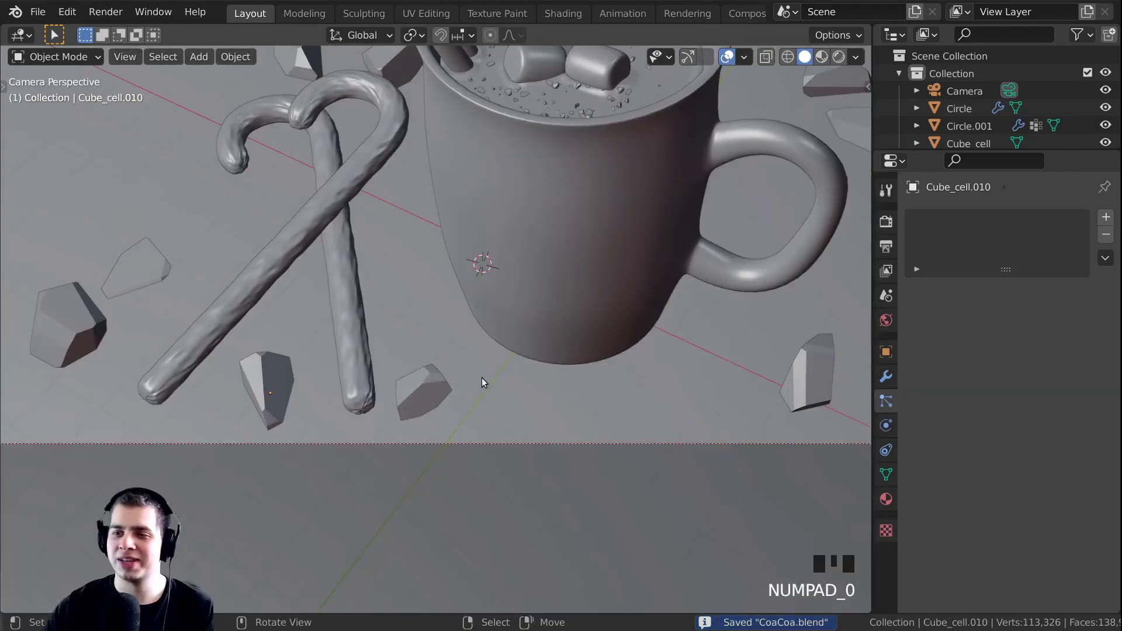
# Duplicate the three marshmallows in the mug and place the copies in front of the mug
pyautogui.keyDown('shift'); pyautogui.moveTo(483, 381); pyautogui.dragTo(524, 349, button='middle'); pyautogui.keyUp('shift')
pyautogui.scroll(-4, 545, 307)
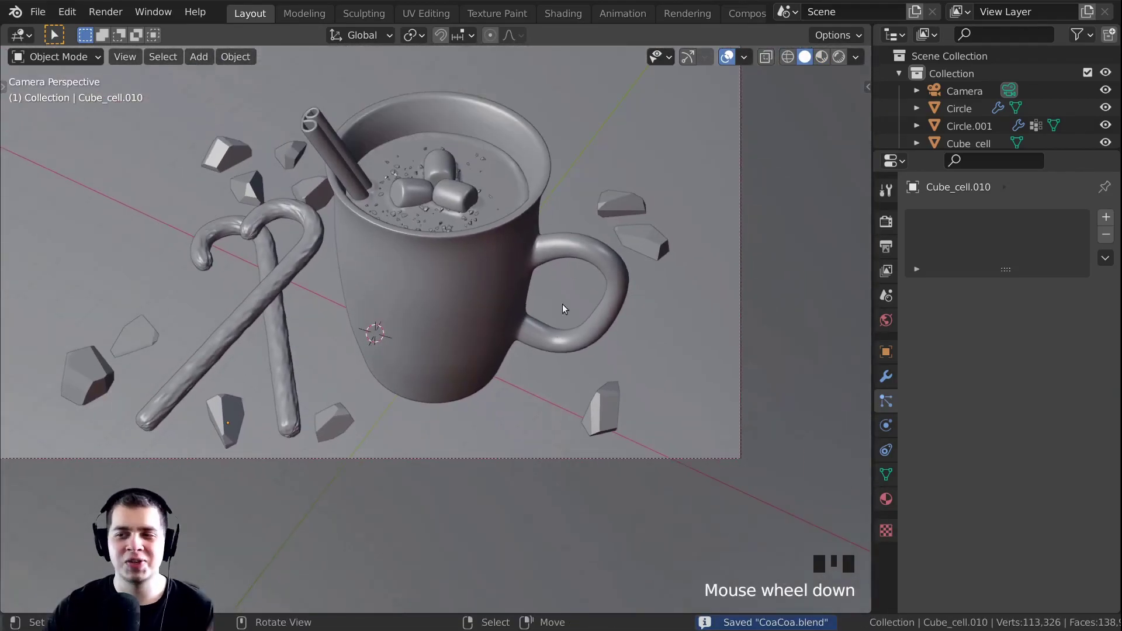
pyautogui.click(456, 198)
pyautogui.keyDown('shift'); pyautogui.rightClick(450, 166); pyautogui.keyUp('shift')
pyautogui.press('KP_7')
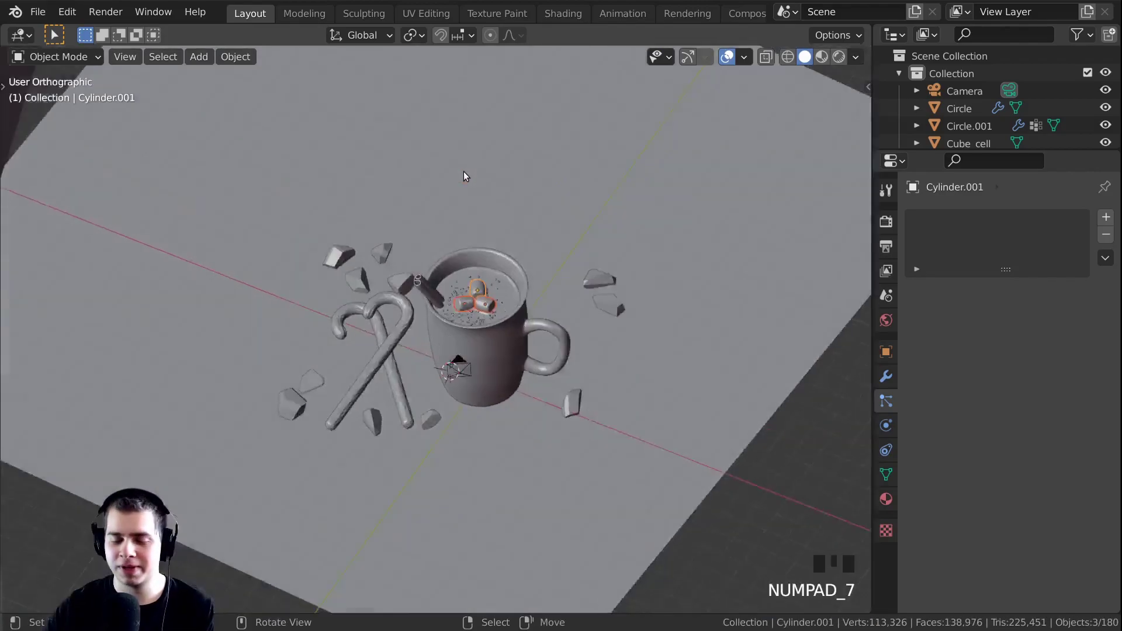
pyautogui.hotkey('shift', 'd')
pyautogui.click(560, 298)
# Lower the three duplicated marshmallows vertically onto the table and scale them up by about 1.16
pyautogui.moveTo(560, 298); pyautogui.dragTo(640, 229, button='middle')
pyautogui.press('g')
pyautogui.press('z')
pyautogui.click(639, 320)
pyautogui.moveTo(639, 320); pyautogui.dragTo(583, 322, button='middle')
pyautogui.press('s')
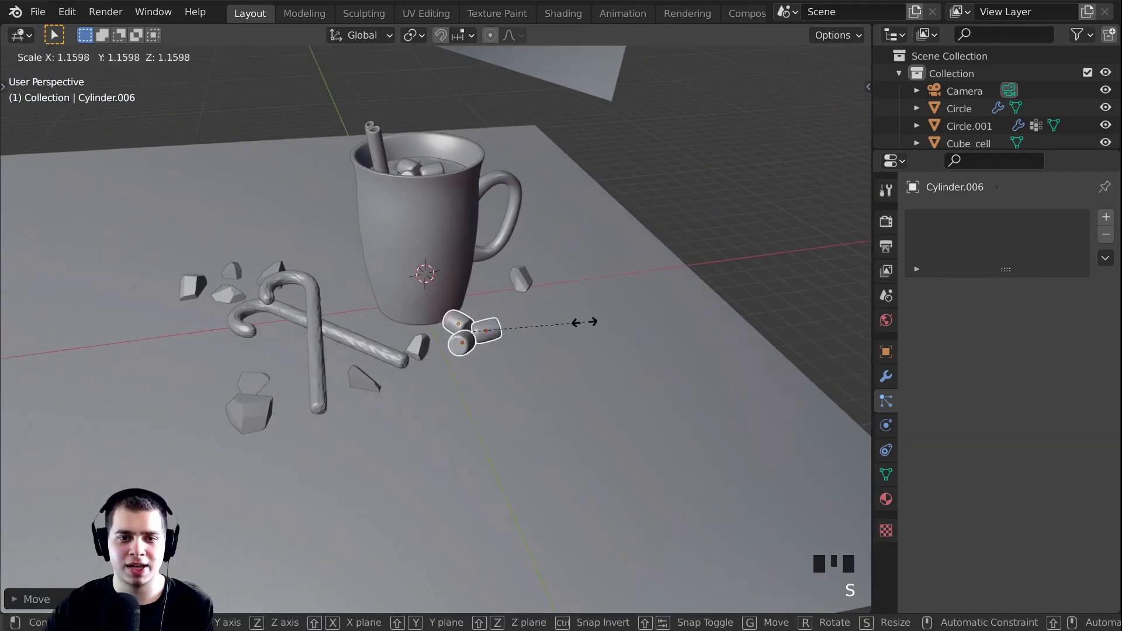
pyautogui.click(598, 325)
# Move one duplicated marshmallow forward on the table, away from the other two
pyautogui.scroll(5, 633, 289)
pyautogui.moveTo(634, 288); pyautogui.dragTo(608, 368, button='middle')
pyautogui.click(608, 369)
pyautogui.press('g')
pyautogui.press('g')
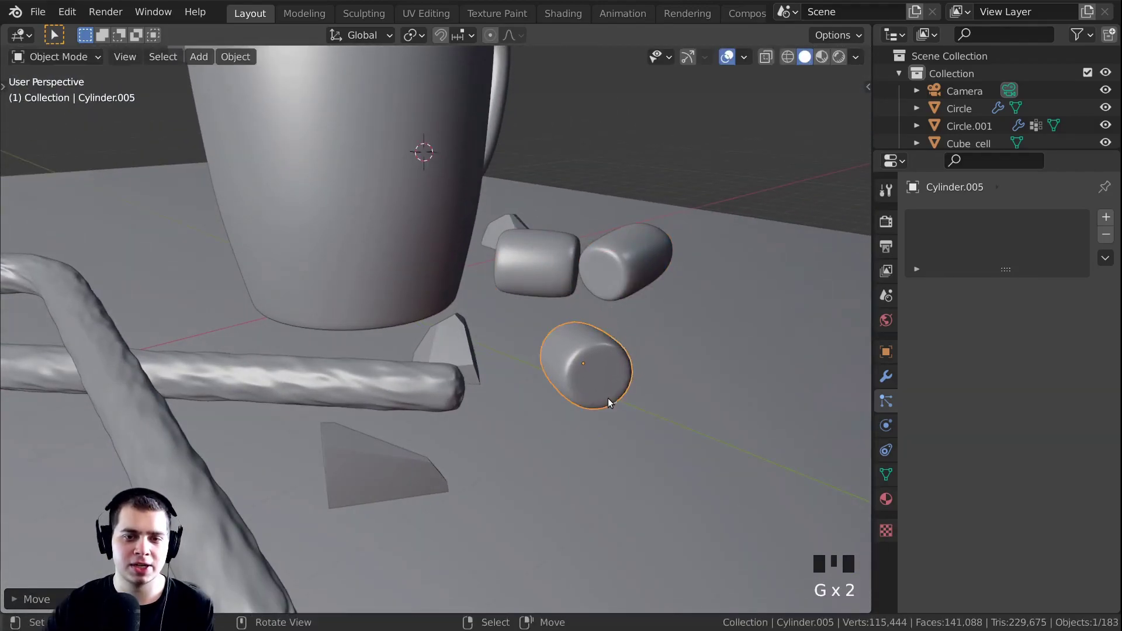
pyautogui.scroll(3, 607, 398)
pyautogui.press('g')
pyautogui.click(623, 334)
# In the top view, move another duplicated marshmallow to the table area on the mug's handle side
pyautogui.press('KP_7')
pyautogui.keyDown('shift'); pyautogui.moveTo(625, 359); pyautogui.dragTo(588, 305, button='middle'); pyautogui.keyUp('shift')
pyautogui.scroll(4, 588, 305)
pyautogui.keyDown('shift'); pyautogui.click(485, 380); pyautogui.keyUp('shift')
pyautogui.press('g')
pyautogui.rightClick(508, 400)
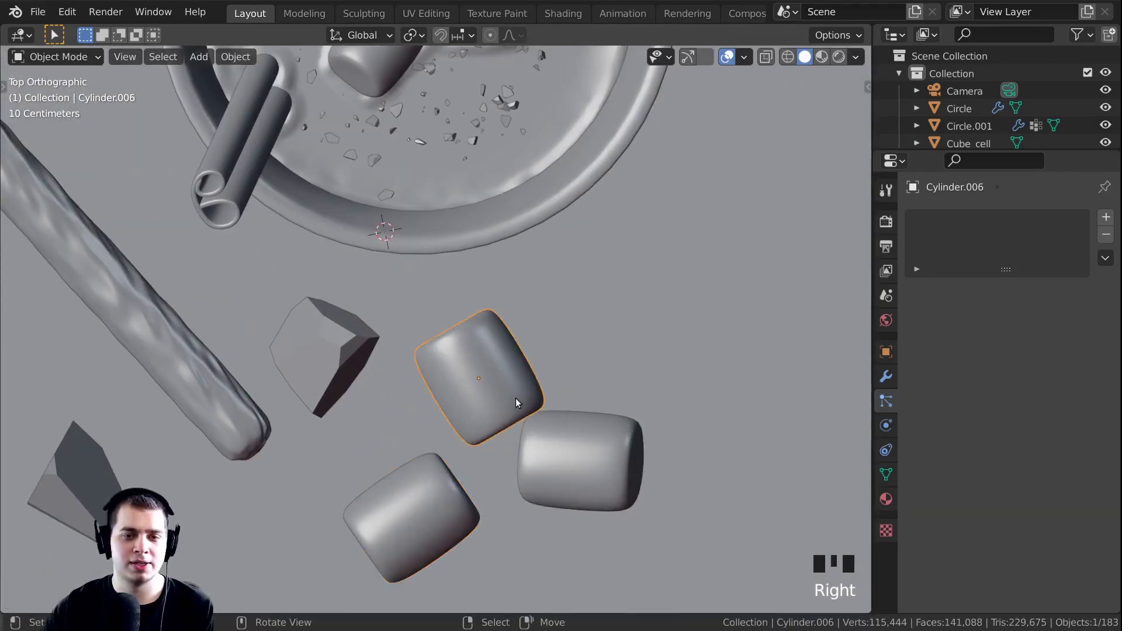
pyautogui.click(579, 462)
pyautogui.press('g')
pyautogui.click(747, 263)
# Space out the marshmallows in front of the mug and freely rotate the one on the handle side
pyautogui.click(482, 354)
pyautogui.keyDown('shift'); pyautogui.moveTo(567, 391); pyautogui.dragTo(525, 365, button='middle'); pyautogui.keyUp('shift')
pyautogui.scroll(-3, 363, 410)
pyautogui.press('g')
pyautogui.rightClick(497, 386)
pyautogui.press('KP_0')
pyautogui.press('KP_7')
pyautogui.press('g')
pyautogui.click(380, 361)
pyautogui.press('r')
pyautogui.press('r')
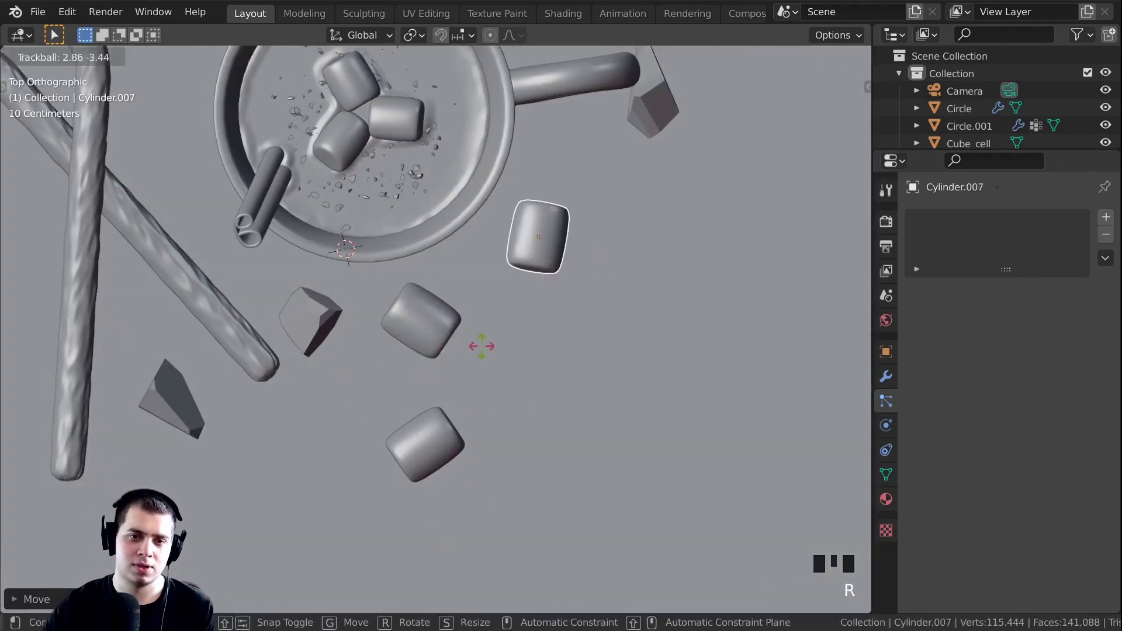
pyautogui.click(464, 342)
# In the camera view, lower the handle-side marshmallow slightly along the Z axis
pyautogui.press('KP_0')
pyautogui.press('g')
pyautogui.press('z')
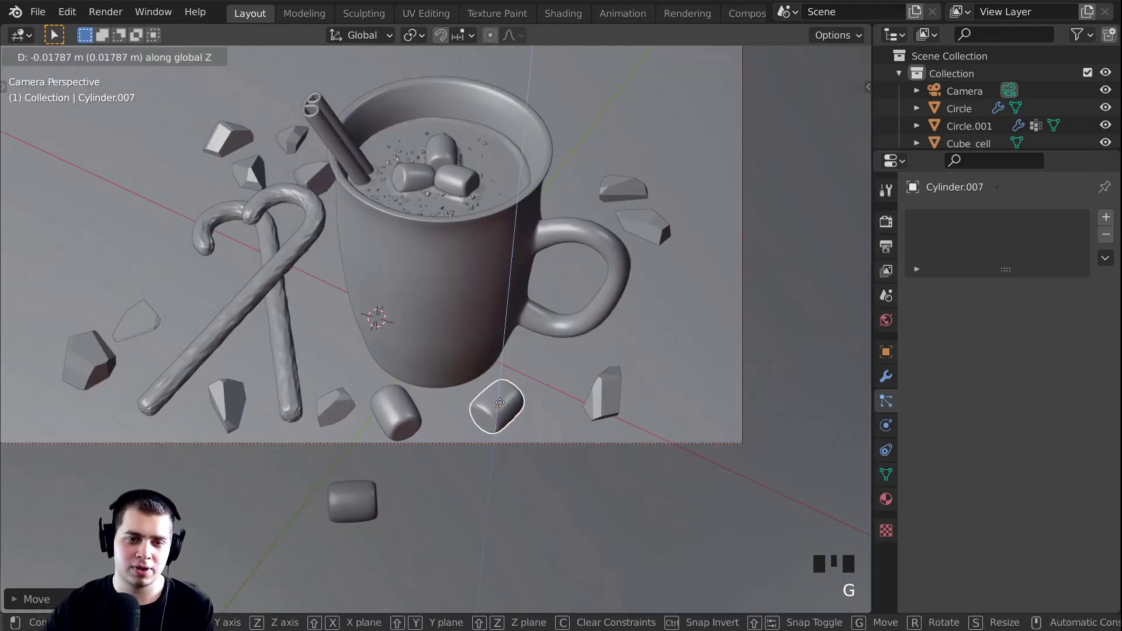
pyautogui.click(500, 403)
# Select the two marshmallows in front of the mug, lower them together vertically onto the table and save the file
pyautogui.keyDown('shift'); pyautogui.rightClick(361, 466); pyautogui.keyUp('shift')
pyautogui.rightClick(422, 419)
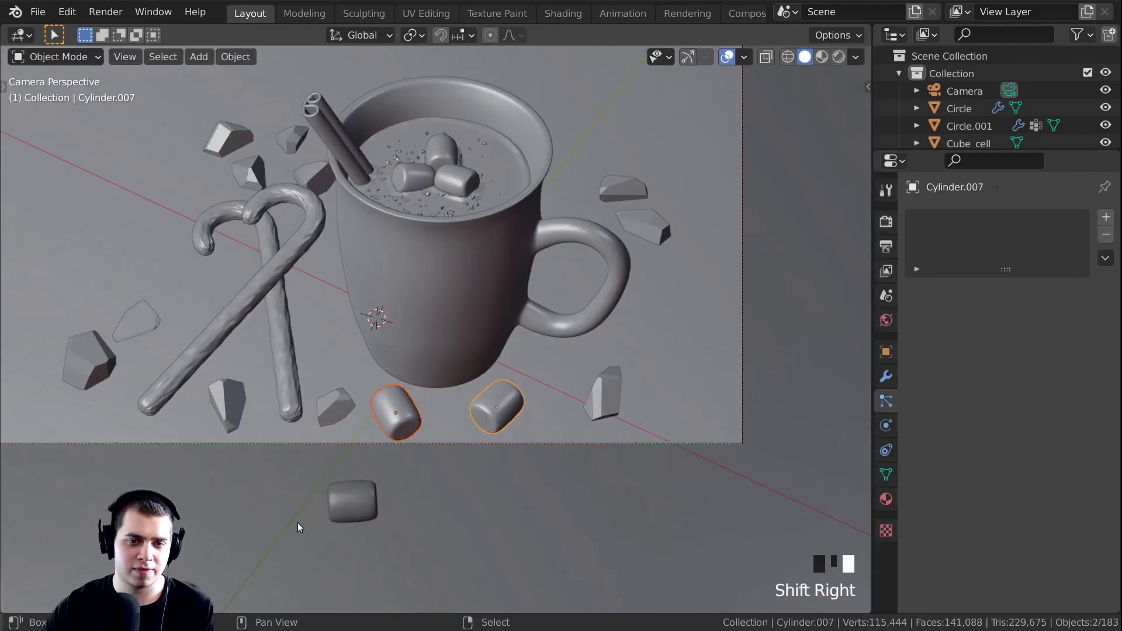
pyautogui.moveTo(349, 512); pyautogui.dragTo(353, 367, button='middle')
pyautogui.keyDown('shift'); pyautogui.rightClick(500, 351); pyautogui.keyUp('shift')
pyautogui.press('g')
pyautogui.press('z')
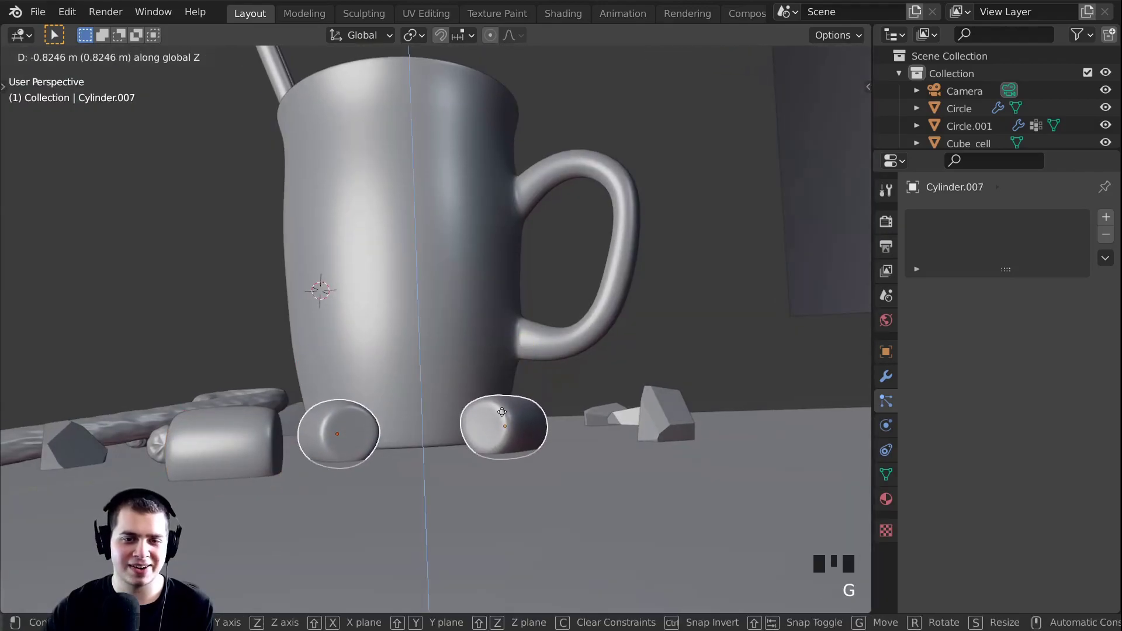
pyautogui.click(501, 408)
pyautogui.hotkey('ctrl', 's')
# In the top view, duplicate the handle-side marshmallow, place the copy between the mug and the rear chunk cluster and rotate it
pyautogui.press('KP_7')
pyautogui.keyDown('shift'); pyautogui.moveTo(411, 477); pyautogui.dragTo(476, 433, button='middle'); pyautogui.keyUp('shift')
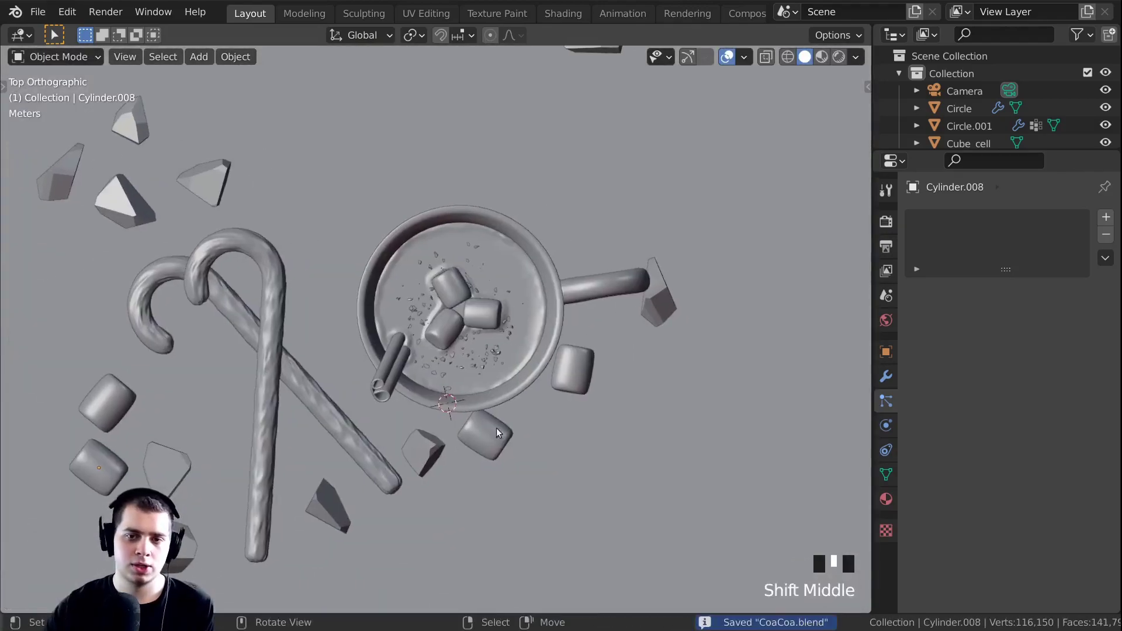
pyautogui.keyDown('shift'); pyautogui.moveTo(566, 389); pyautogui.dragTo(670, 499, button='middle'); pyautogui.keyUp('shift')
pyautogui.hotkey('shift', 'd')
pyautogui.click(363, 348)
pyautogui.press('r')
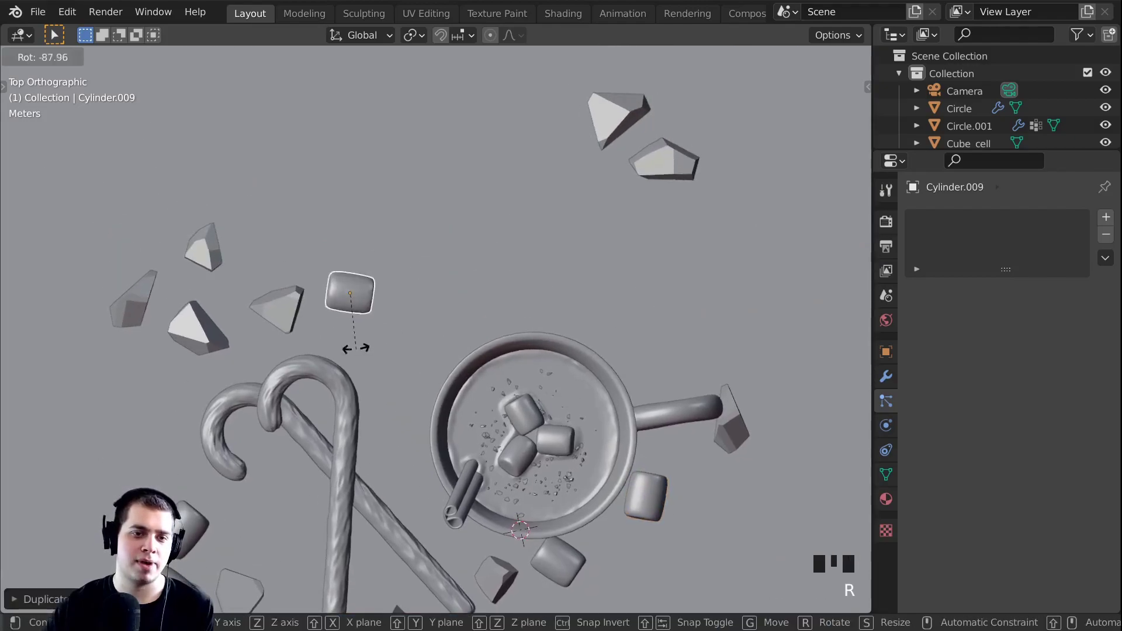
pyautogui.click(403, 352)
# Rotate the copied marshmallow near the rear chunk cluster further, save the file and check its placement through the camera
pyautogui.keyDown('shift'); pyautogui.moveTo(404, 352); pyautogui.dragTo(419, 370, button='middle'); pyautogui.keyUp('shift')
pyautogui.scroll(2, 418, 370)
pyautogui.press('r')
pyautogui.click(367, 362)
pyautogui.hotkey('ctrl', 's')
pyautogui.press('KP_0')
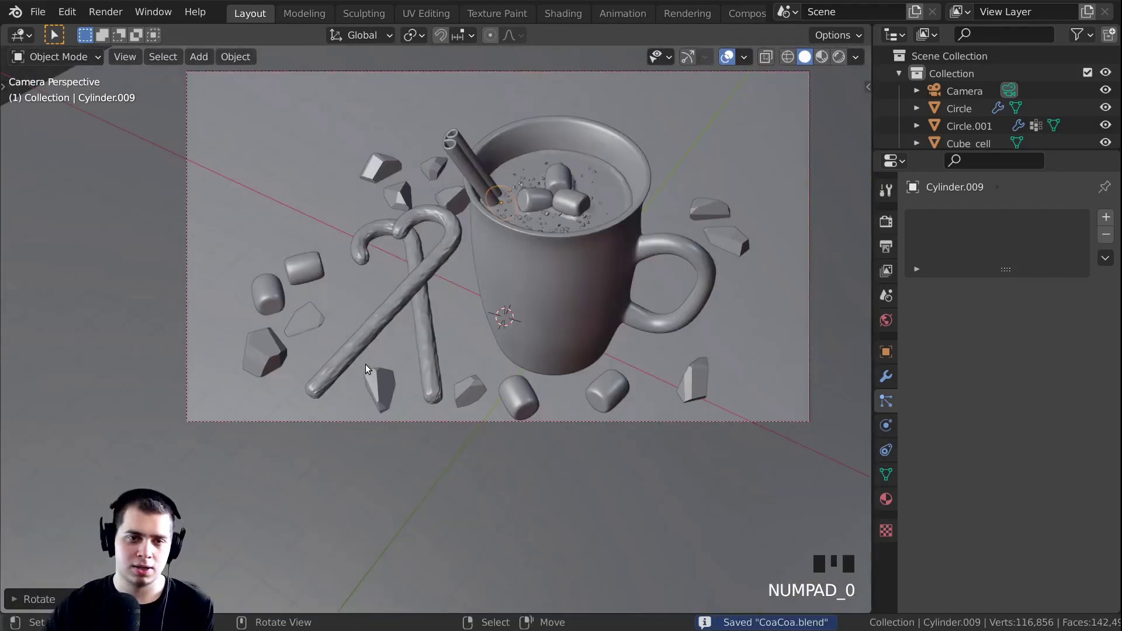
# In the top view, move the copied marshmallow to the far side of the rear chunk cluster and rotate it
pyautogui.press('KP_7')
pyautogui.keyDown('shift'); pyautogui.moveTo(451, 290); pyautogui.dragTo(507, 323, button='middle'); pyautogui.keyUp('shift')
pyautogui.press('g')
pyautogui.click(371, 289)
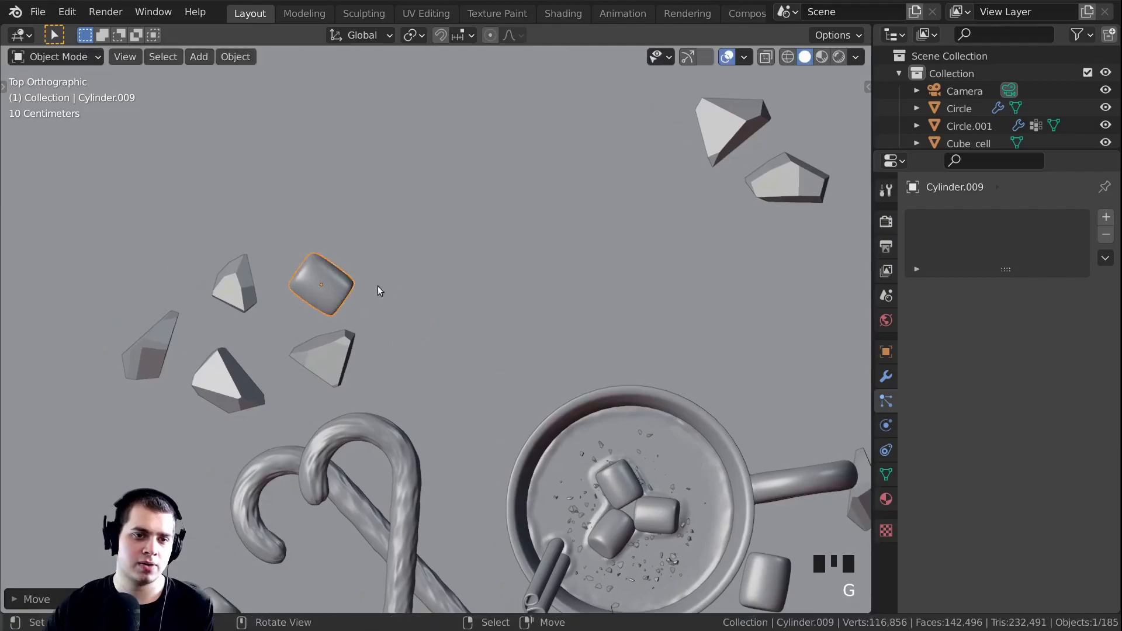
pyautogui.keyDown('shift'); pyautogui.moveTo(372, 289); pyautogui.dragTo(518, 257, button='middle'); pyautogui.keyUp('shift')
pyautogui.press('g')
pyautogui.click(526, 187)
pyautogui.press('r')
pyautogui.click(535, 202)
pyautogui.hotkey('shift', 'd')
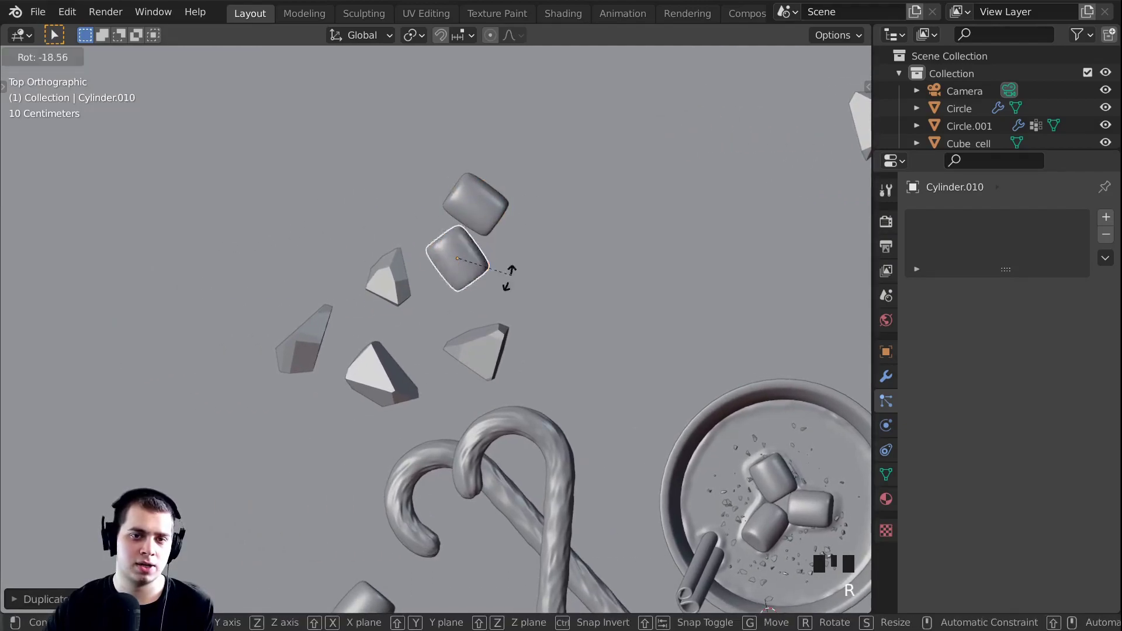
pyautogui.click(449, 312)
pyautogui.scroll(-4, 509, 281)
pyautogui.press('x')
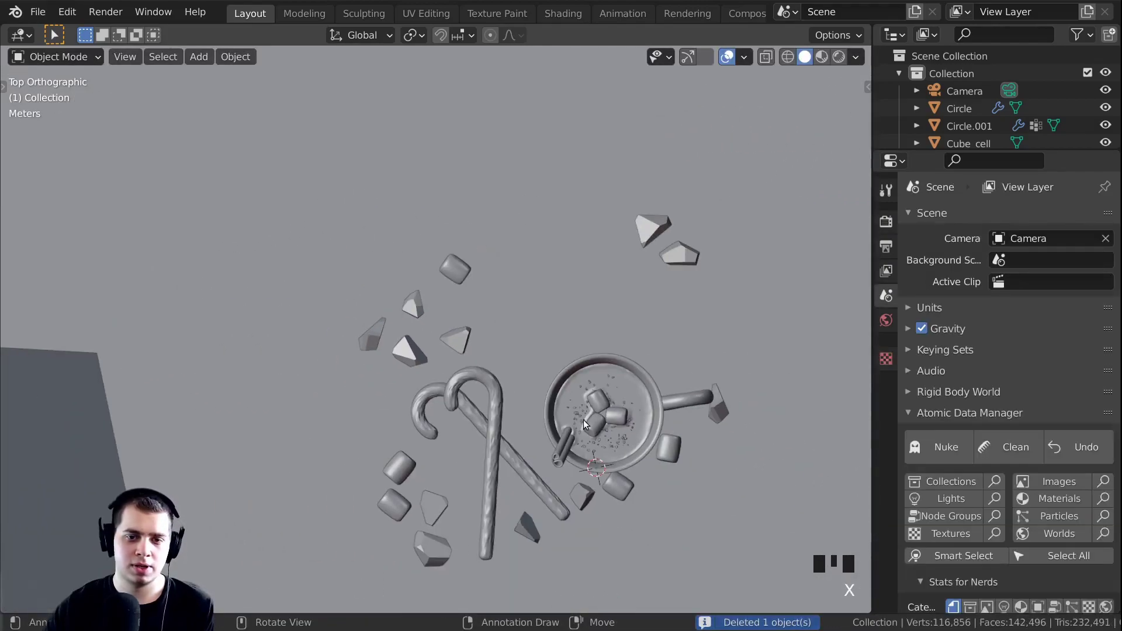
# Duplicate the marshmallow in front of the mug, place the copy beside the one behind the chunk cluster and rotate it
pyautogui.click(611, 487)
pyautogui.hotkey('shift', 'd')
pyautogui.click(429, 282)
pyautogui.scroll(5, 430, 282)
pyautogui.press('g')
pyautogui.click(471, 390)
pyautogui.press('r')
pyautogui.click(472, 392)
pyautogui.press('KP_0')
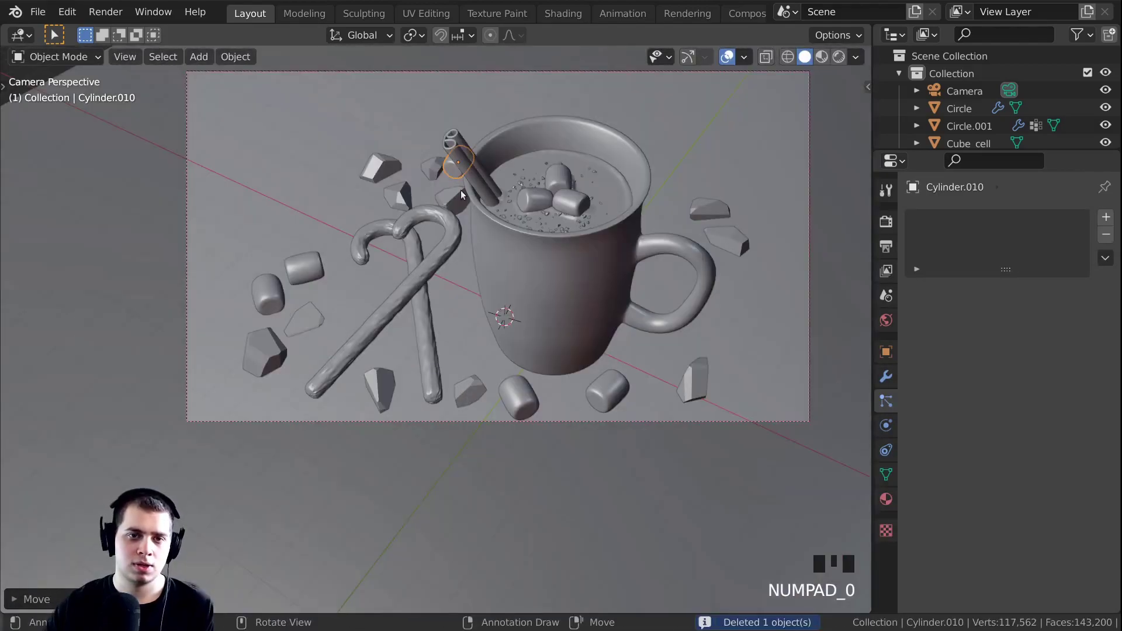
pyautogui.scroll(1, 574, 296)
# In the top view, move both marshmallows from behind the chunk cluster to the open table beside the candy cane hooks and rotate them
pyautogui.press('KP_7')
pyautogui.keyDown('shift'); pyautogui.rightClick(479, 176); pyautogui.keyUp('shift')
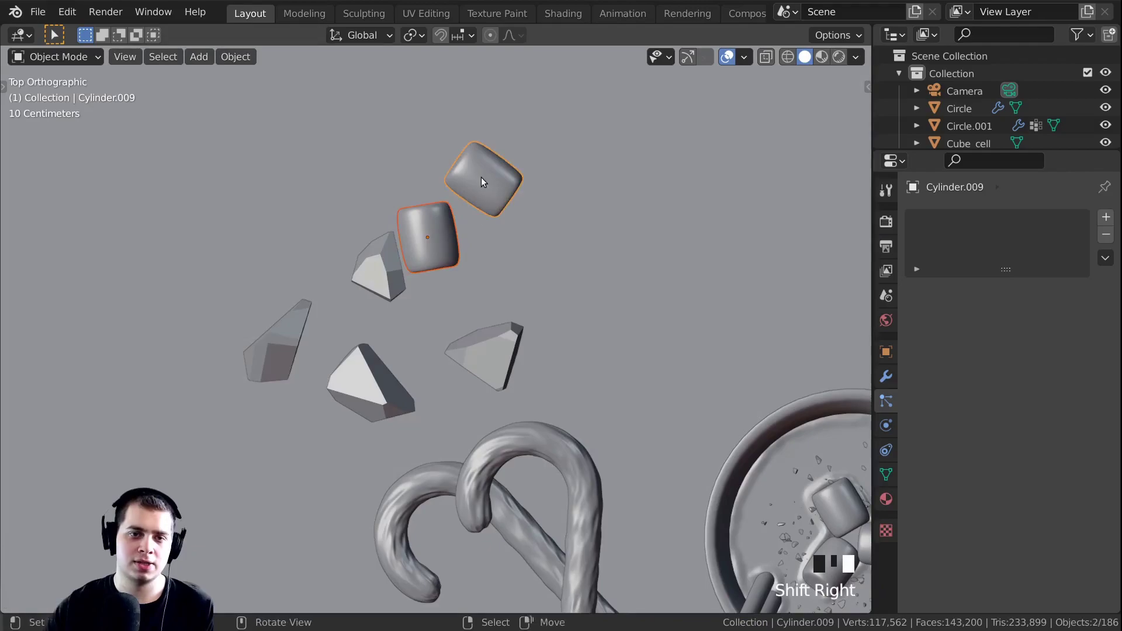
pyautogui.keyDown('shift'); pyautogui.moveTo(479, 176); pyautogui.dragTo(549, 83, button='middle'); pyautogui.keyUp('shift')
pyautogui.press('g')
pyautogui.click(421, 445)
pyautogui.press('r')
pyautogui.click(423, 381)
pyautogui.press('g')
pyautogui.click(412, 408)
# Preview the marshmallows beside the candy canes through the camera in rendered shading and save the file
pyautogui.press('KP_0')
pyautogui.press('z')
pyautogui.hotkey('ctrl', 's')
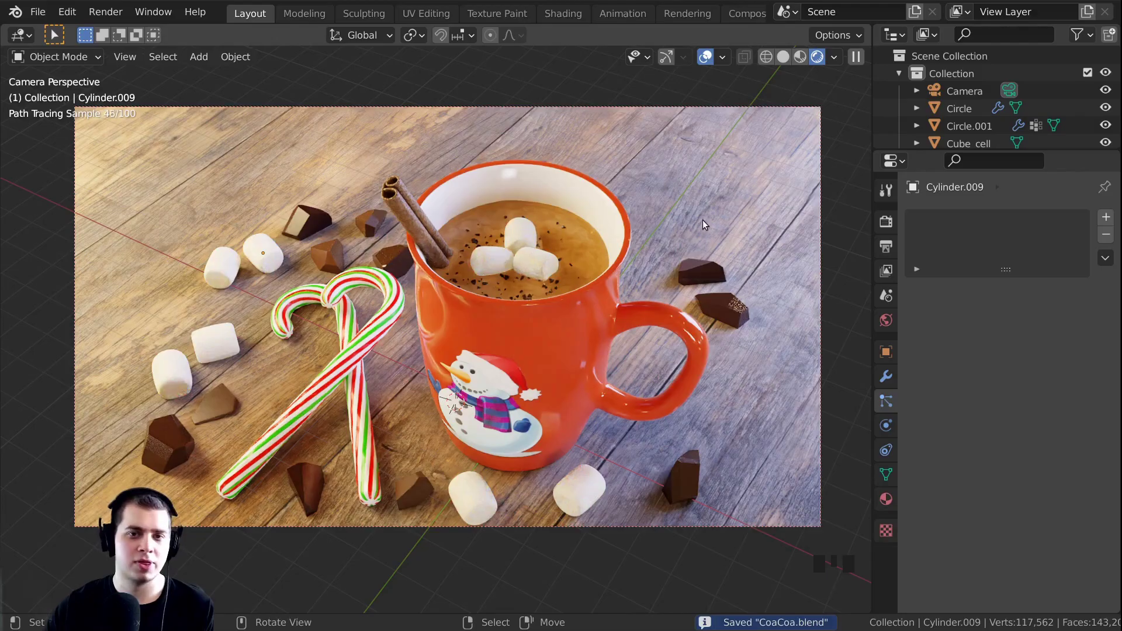
# In the top view, duplicate three table marshmallows together and move the copies to the area behind the mug
pyautogui.press('KP_7')
pyautogui.scroll(-1, 702, 219)
pyautogui.press('z')
pyautogui.keyDown('shift'); pyautogui.moveTo(504, 395); pyautogui.dragTo(416, 307, button='middle'); pyautogui.keyUp('shift')
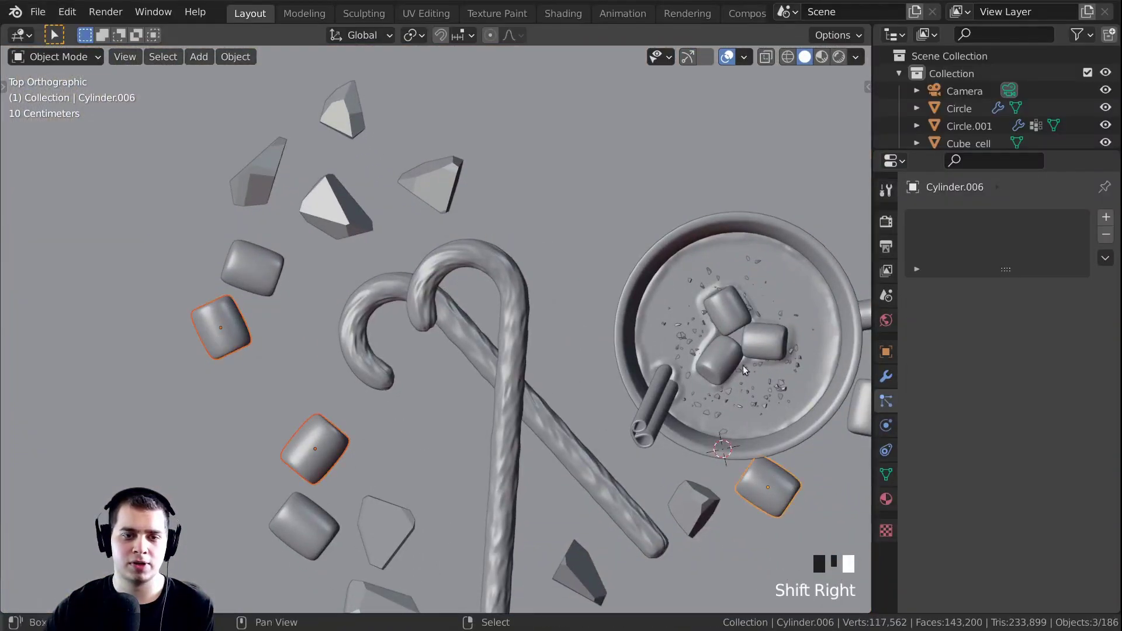
pyautogui.keyDown('shift'); pyautogui.moveTo(752, 373); pyautogui.dragTo(554, 378, button='middle'); pyautogui.keyUp('shift')
pyautogui.hotkey('shift', 'd')
pyautogui.click(667, 102)
pyautogui.keyDown('shift'); pyautogui.moveTo(634, 112); pyautogui.dragTo(527, 266, button='middle'); pyautogui.keyUp('shift')
pyautogui.press('g')
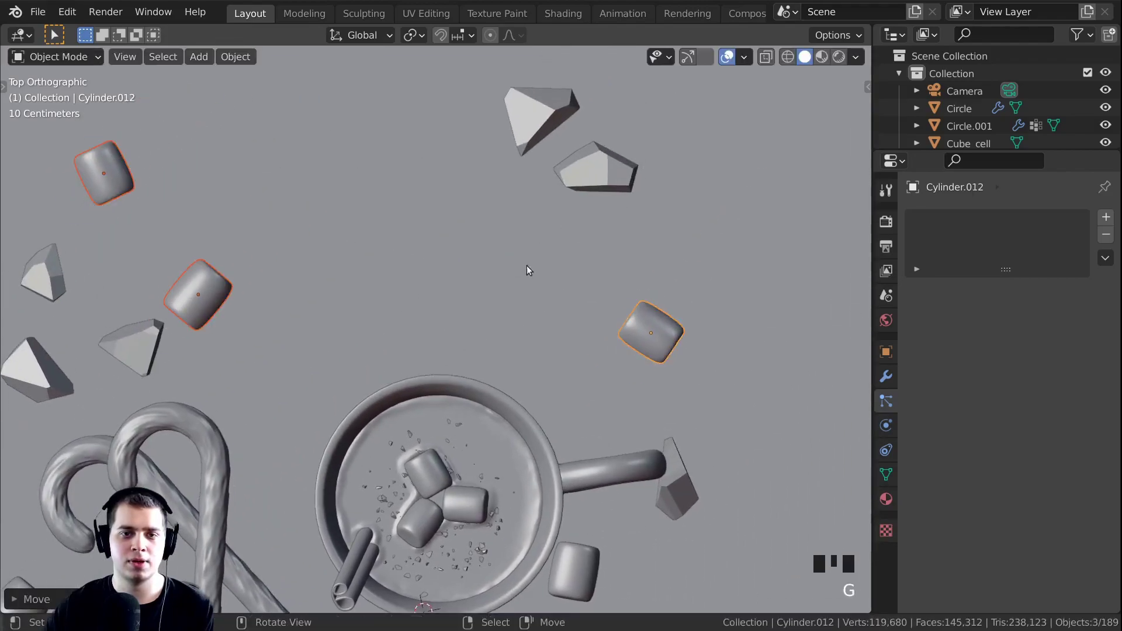
# Move one of the copied marshmallows close to the two chunks behind the mug and rotate it
pyautogui.rightClick(208, 288)
pyautogui.press('g')
pyautogui.click(444, 151)
pyautogui.press('r')
pyautogui.click(413, 123)
# Rotate the outermost copied marshmallow and move it over to the group behind the mug
pyautogui.rightClick(112, 190)
pyautogui.press('r')
pyautogui.press('g')
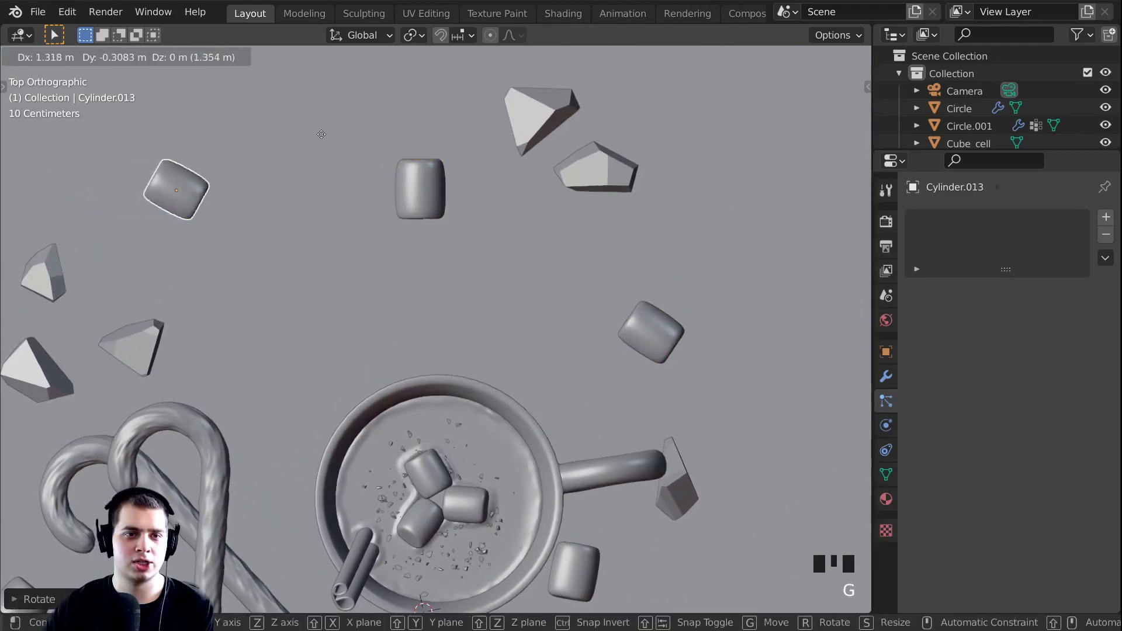
pyautogui.click(615, 178)
# Preview the marshmallow group behind the mug through the camera in rendered shading and save the file
pyautogui.press('KP_0')
pyautogui.hotkey('shift', 'z')
pyautogui.hotkey('ctrl', 's')
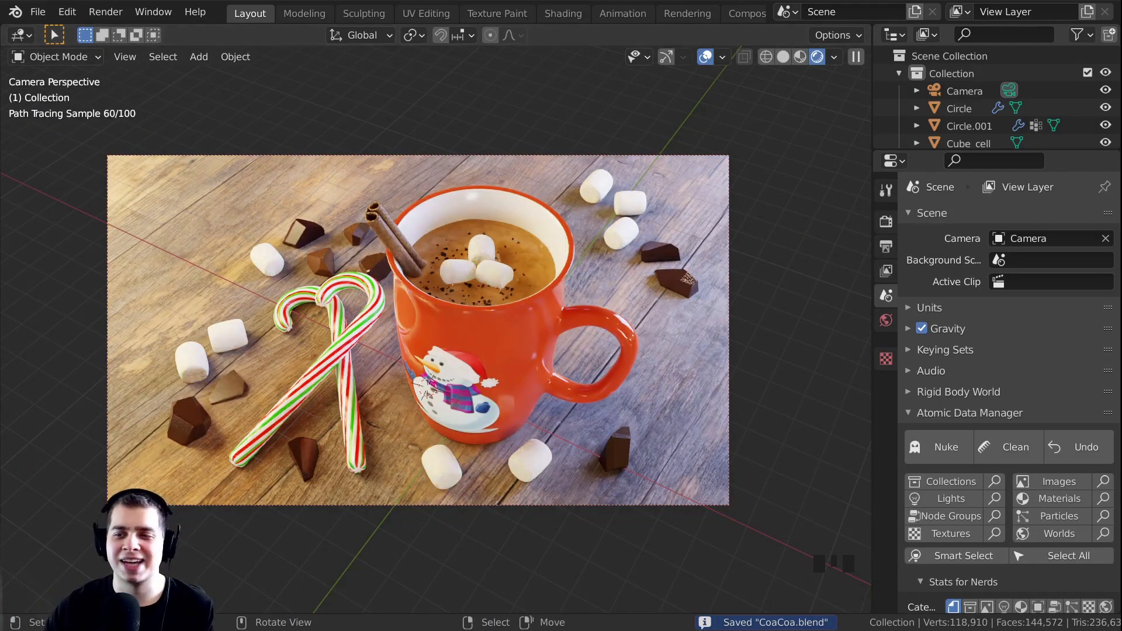
pyautogui.keyDown('shift'); pyautogui.moveTo(441, 278); pyautogui.dragTo(470, 231, button='middle'); pyautogui.keyUp('shift')
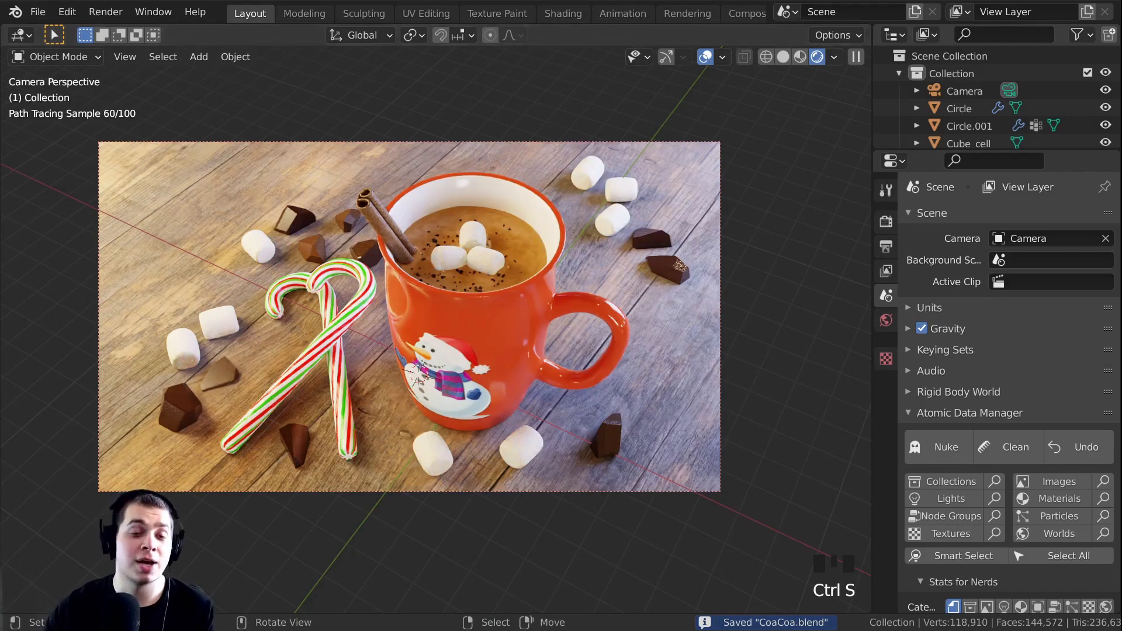
# Leave the rendered camera view and add a plain axes empty inside the mug, scaled down to about 0.542
pyautogui.press('z')
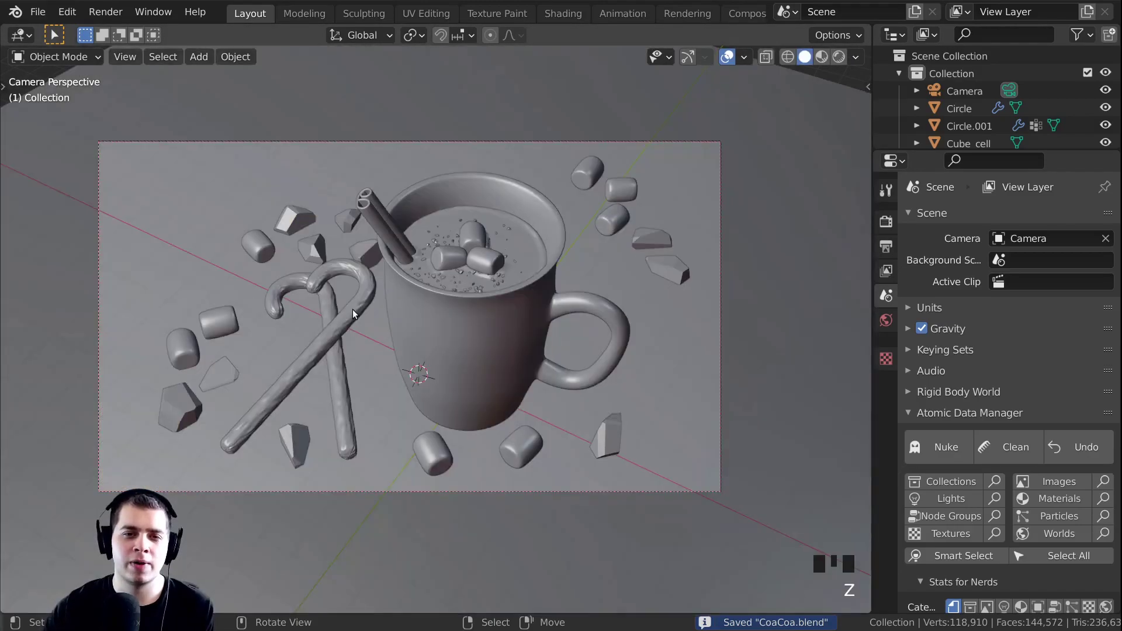
pyautogui.scroll(-3, 353, 309)
pyautogui.keyDown('shift'); pyautogui.moveTo(497, 317); pyautogui.dragTo(554, 294, button='middle'); pyautogui.keyUp('shift')
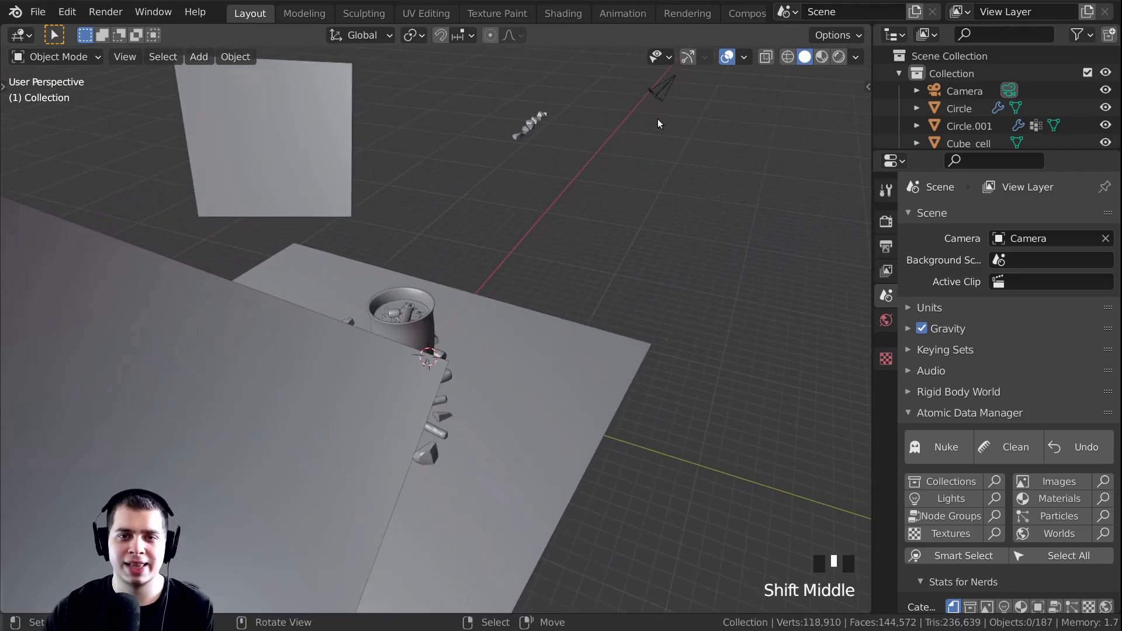
pyautogui.rightClick(651, 93)
pyautogui.moveTo(594, 251); pyautogui.dragTo(469, 390, button='middle')
pyautogui.scroll(4, 520, 347)
pyautogui.scroll(3, 469, 391)
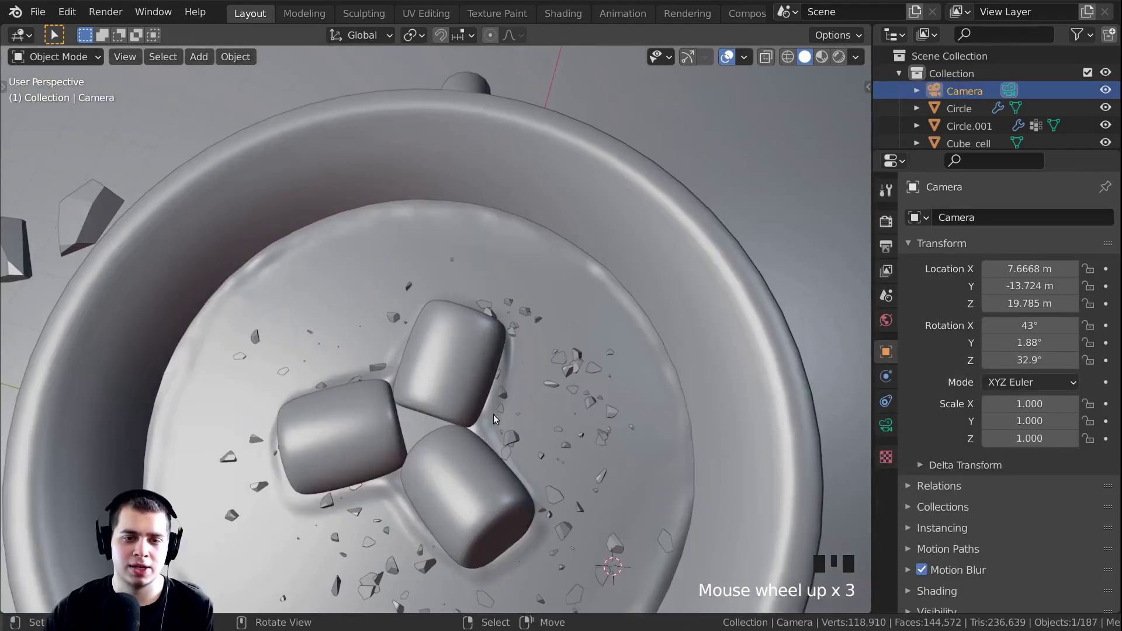
pyautogui.moveTo(511, 435); pyautogui.dragTo(464, 319, button='middle')
pyautogui.hotkey('shift', 'a')
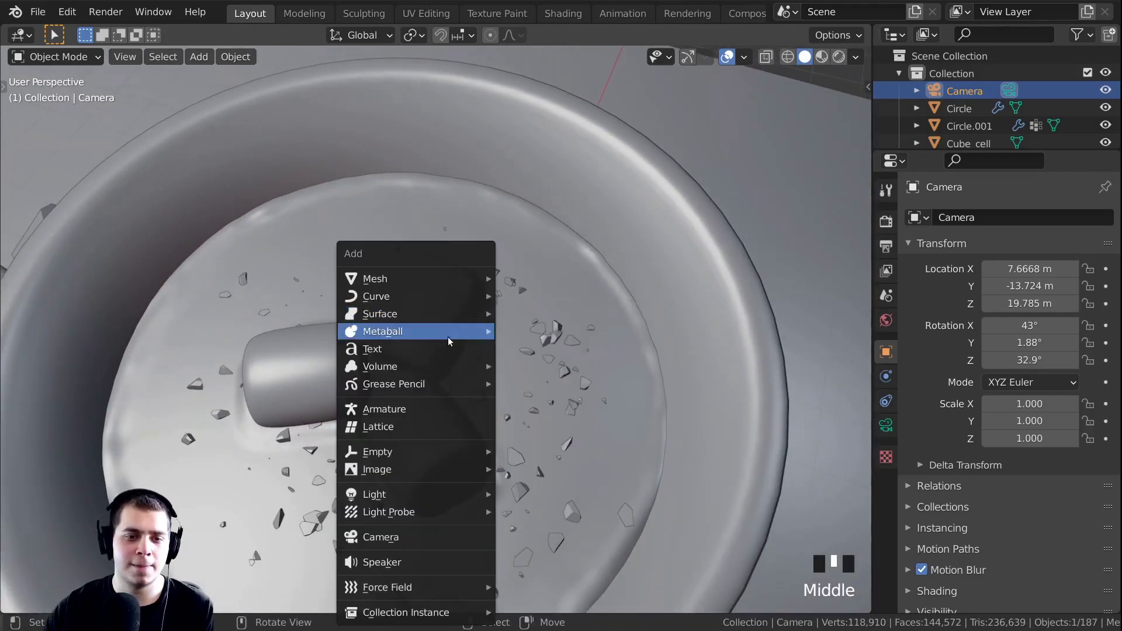
pyautogui.moveTo(429, 450)
pyautogui.press('Down')
pyautogui.press('Down')
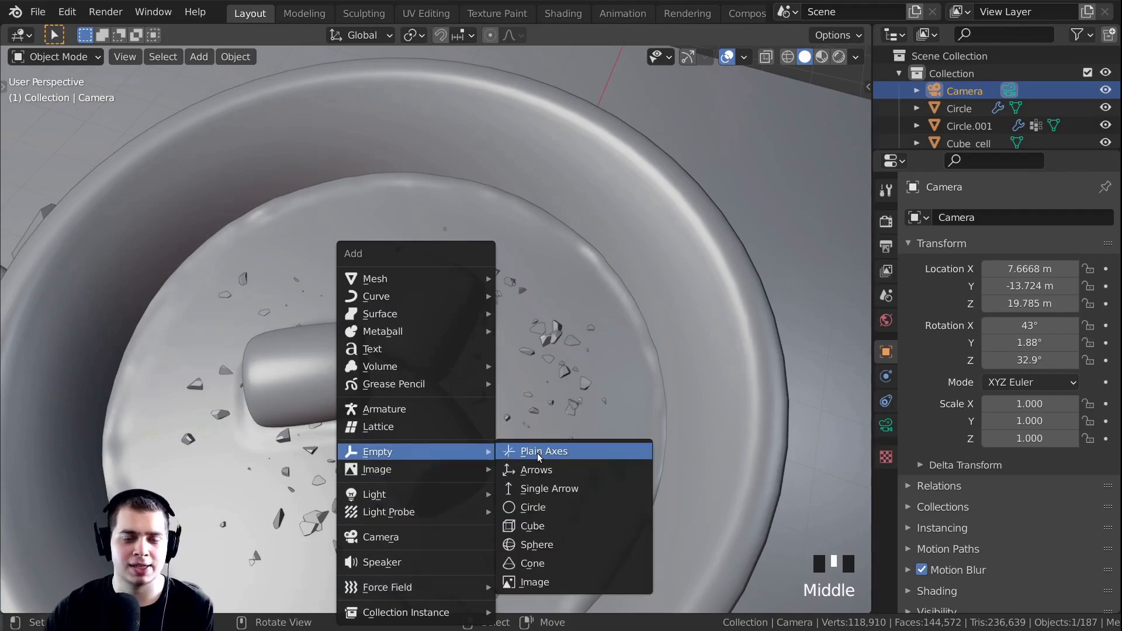
pyautogui.click(536, 452)
pyautogui.press('s')
pyautogui.click(626, 456)
# Move the empty to the front edge of the marshmallows floating in the cocoa and rotate it slightly
pyautogui.moveTo(625, 456); pyautogui.dragTo(515, 398, button='middle')
pyautogui.press('g')
pyautogui.click(631, 420)
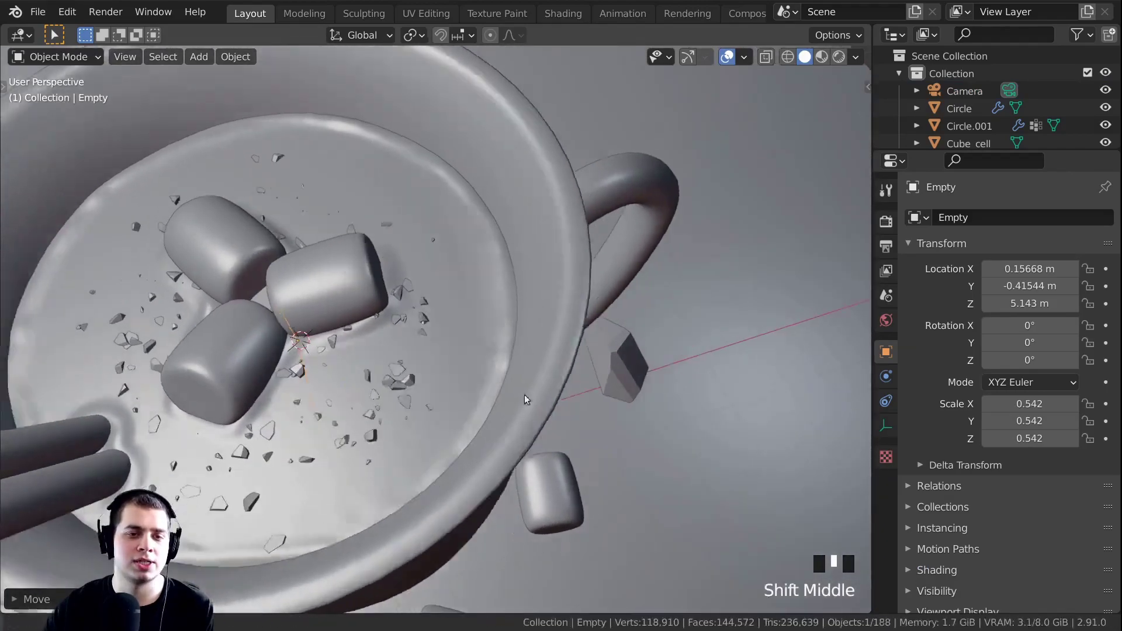
pyautogui.scroll(-5, 428, 327)
pyautogui.scroll(4, 506, 326)
pyautogui.keyDown('shift'); pyautogui.moveTo(517, 332); pyautogui.dragTo(613, 318, button='middle'); pyautogui.keyUp('shift')
pyautogui.press('r')
pyautogui.click(552, 321)
# Enable depth of field on the camera and set its focus object to Empty
pyautogui.scroll(-4, 619, 204)
pyautogui.moveTo(619, 209); pyautogui.dragTo(649, 175, button='middle')
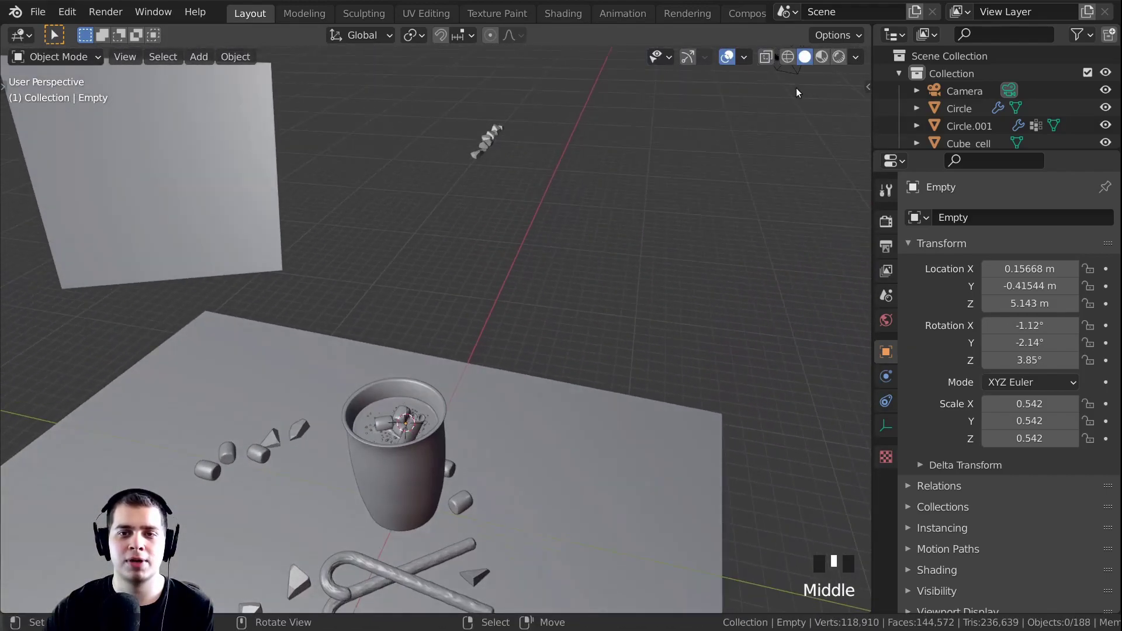
pyautogui.rightClick(653, 170)
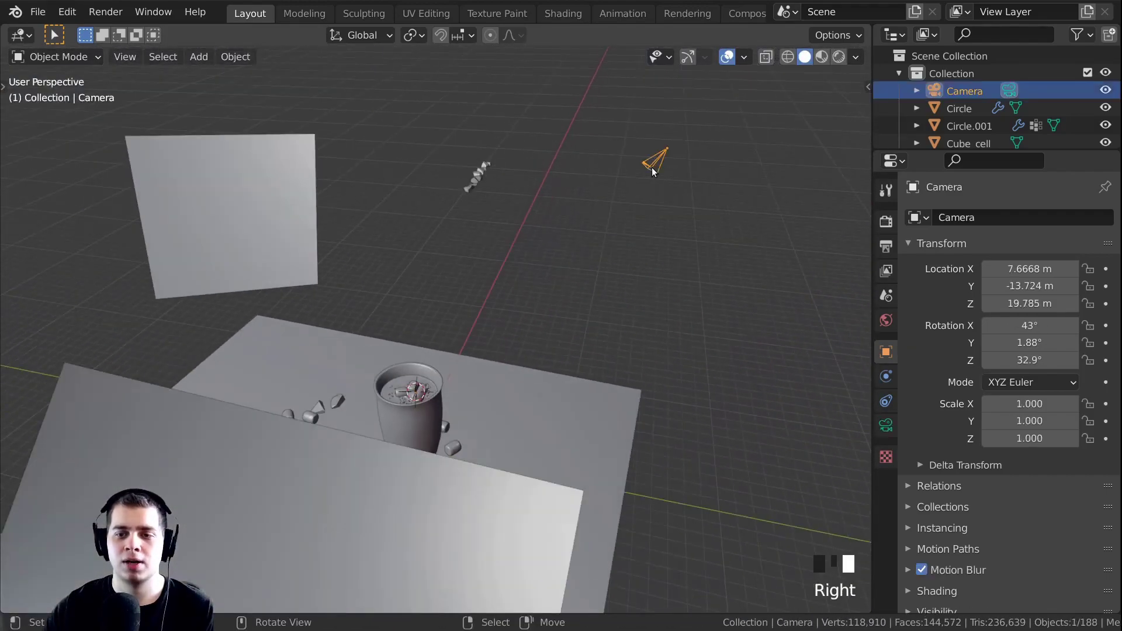
pyautogui.click(887, 426)
pyautogui.scroll(-3, 981, 410)
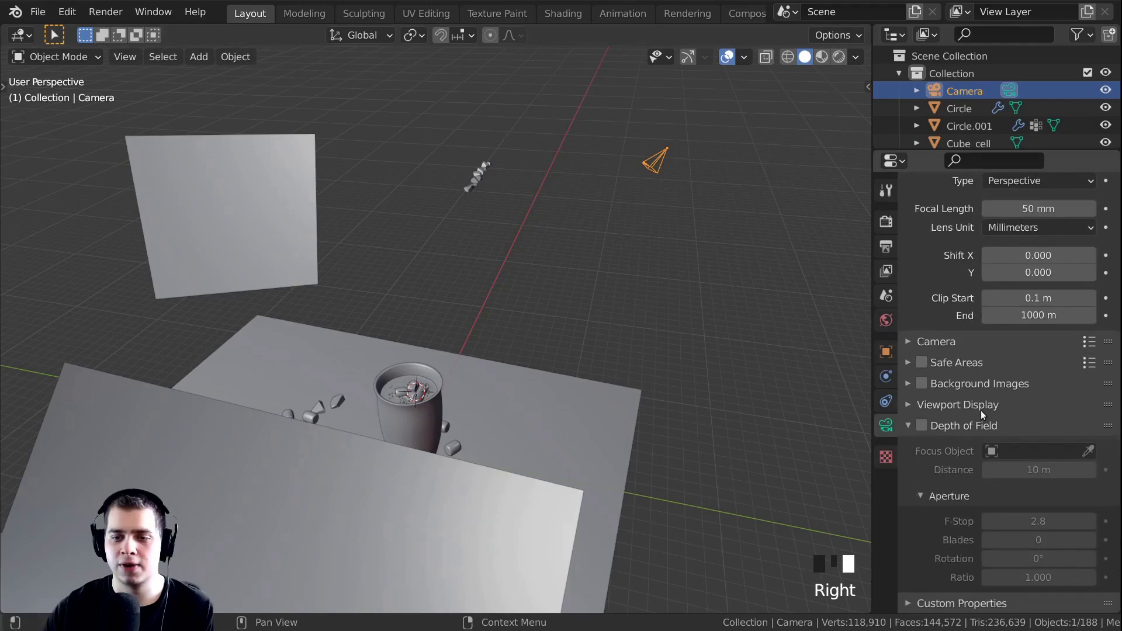
pyautogui.click(923, 425)
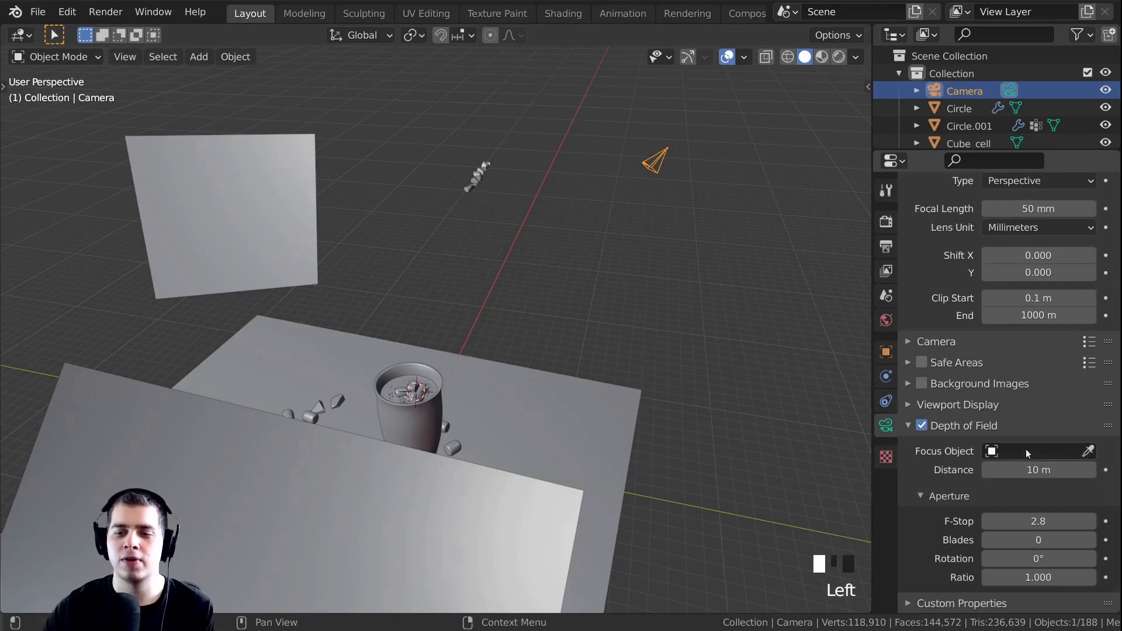
pyautogui.click(1001, 453)
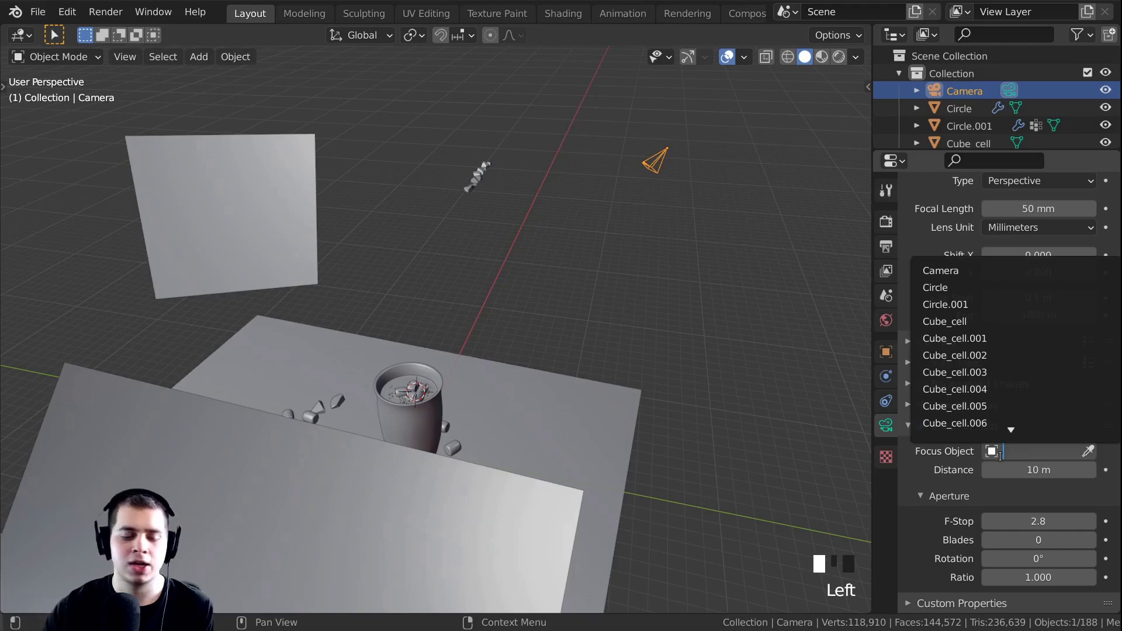
pyautogui.write('em')
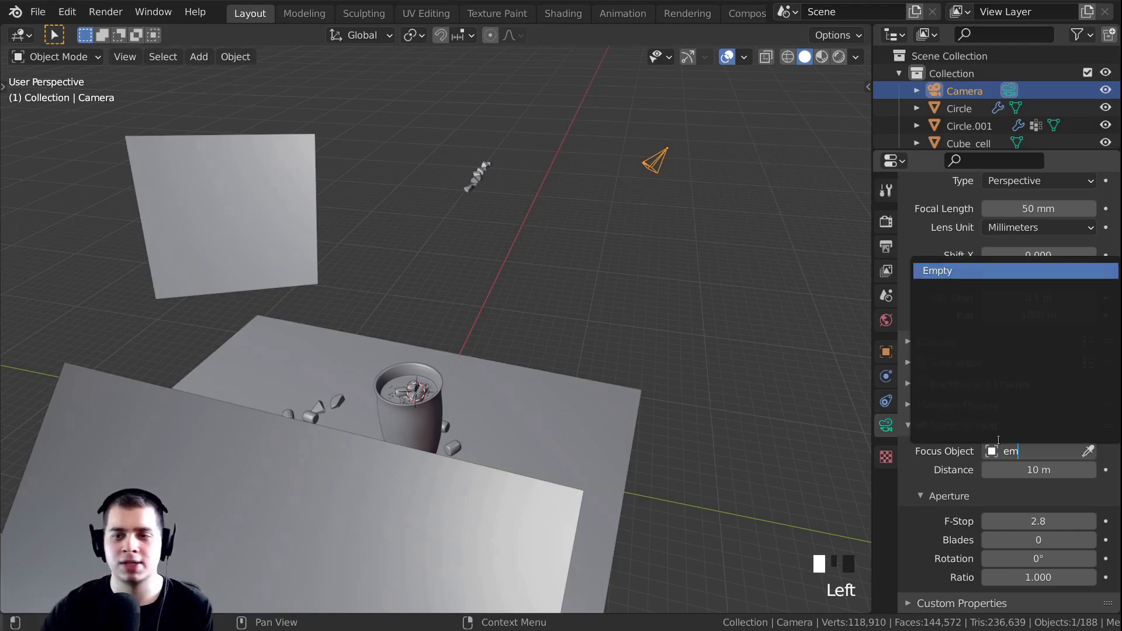
pyautogui.click(955, 272)
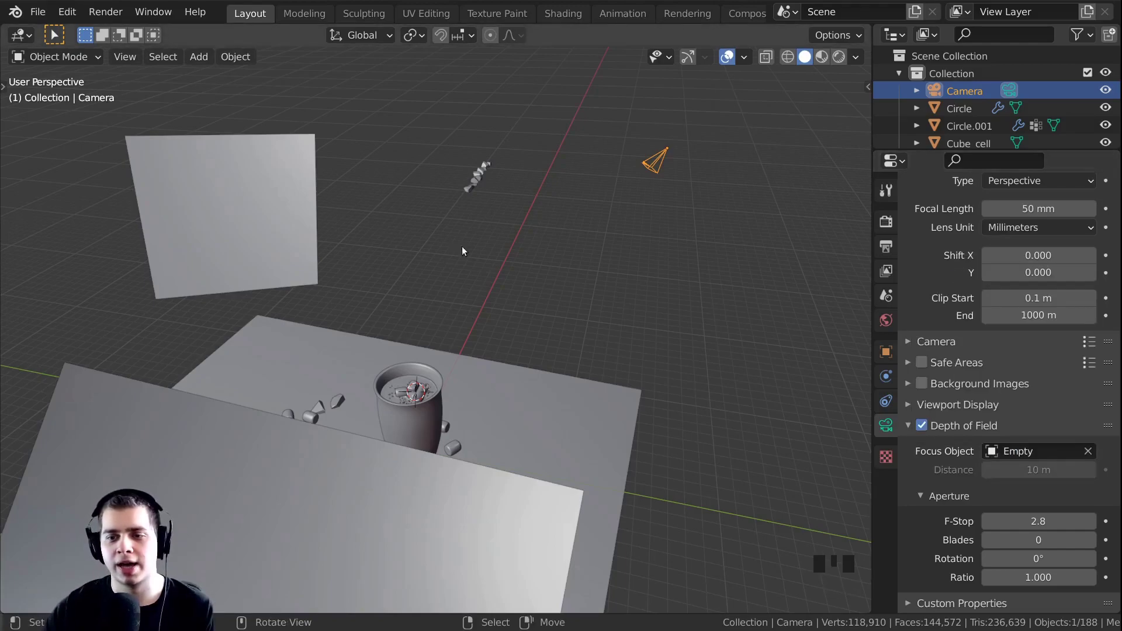
# Preview the camera's depth of field through the camera in rendered shading and save the file
pyautogui.press('KP_0')
pyautogui.scroll(2, 542, 517)
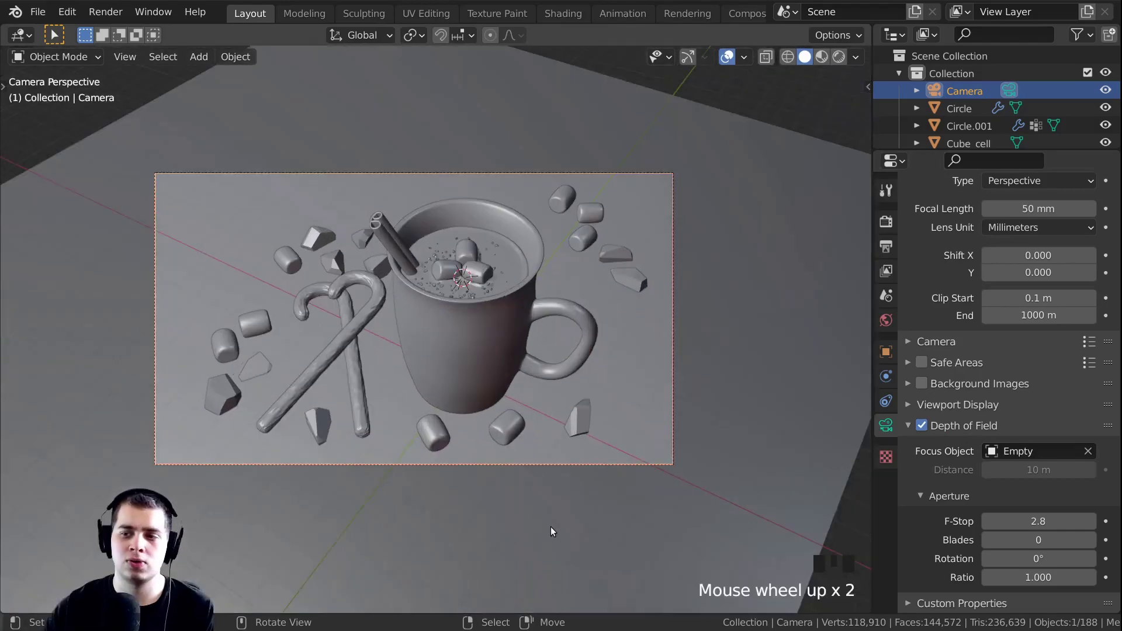
pyautogui.press('z')
pyautogui.click(604, 198)
pyautogui.scroll(1, 632, 191)
pyautogui.hotkey('ctrl', 's')
pyautogui.keyDown('shift'); pyautogui.moveTo(464, 237); pyautogui.dragTo(453, 254, button='middle'); pyautogui.keyUp('shift')
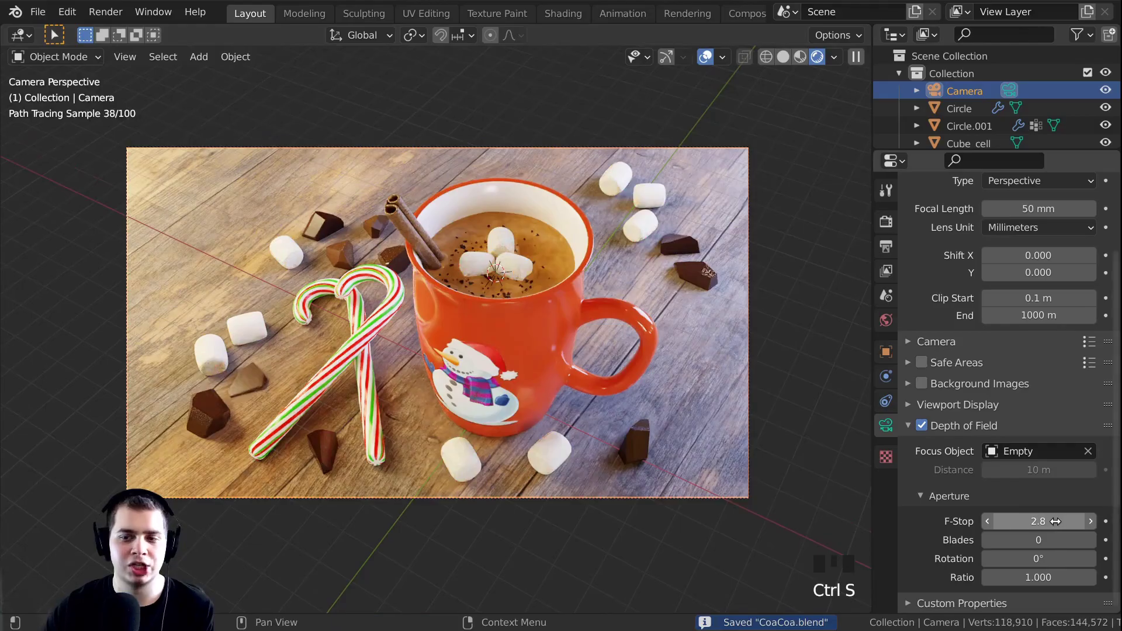
# Lower the camera's F-Stop to 0.1, try 11.1, undo that trial value and save the file
pyautogui.moveTo(1056, 521); pyautogui.dragTo(994, 522)
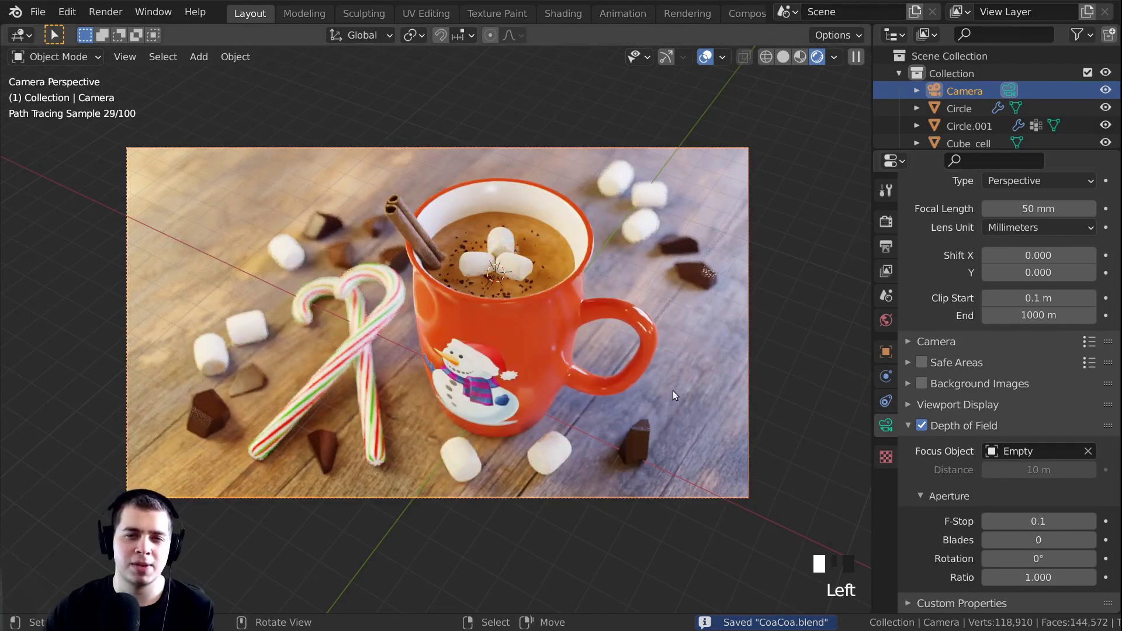
pyautogui.moveTo(1039, 521); pyautogui.dragTo(1093, 522)
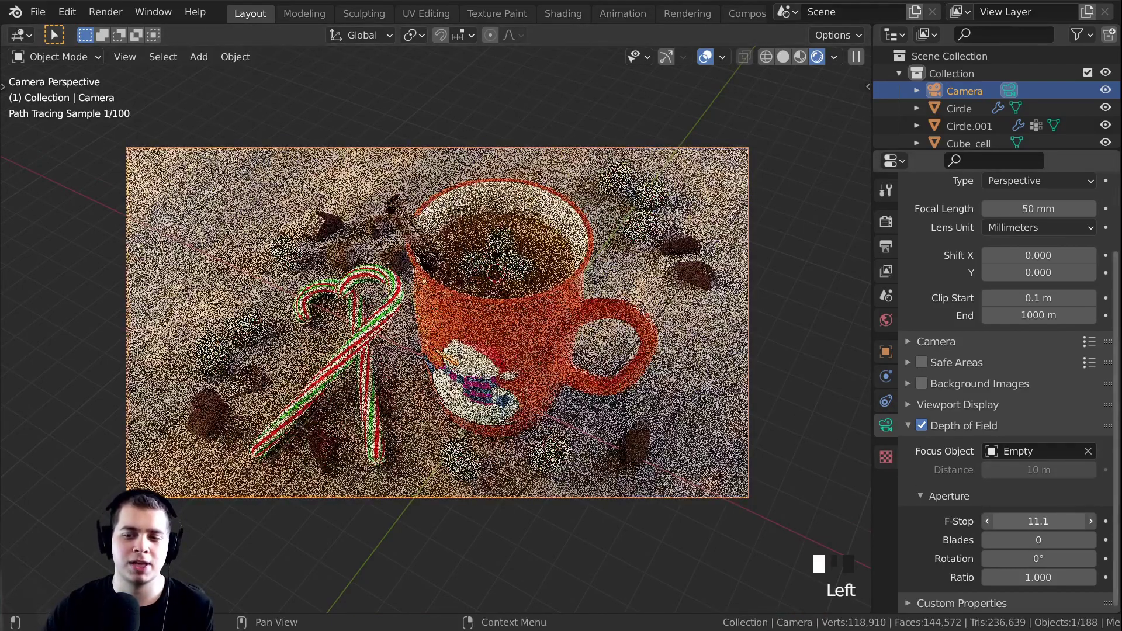
pyautogui.hotkey('ctrl', 'z')
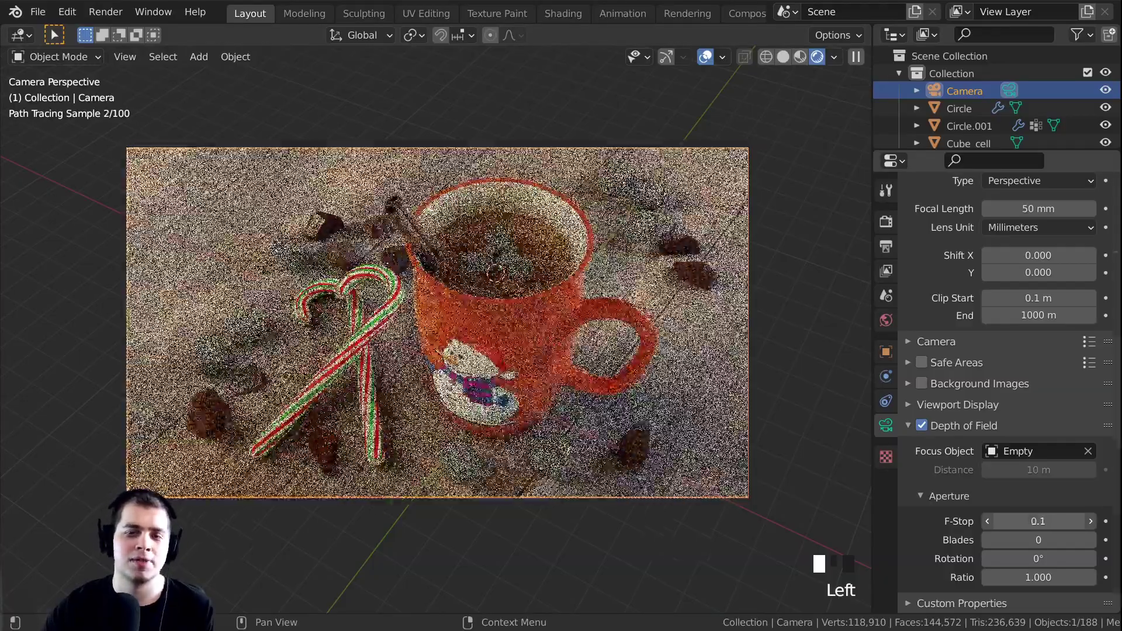
pyautogui.hotkey('ctrl', 's')
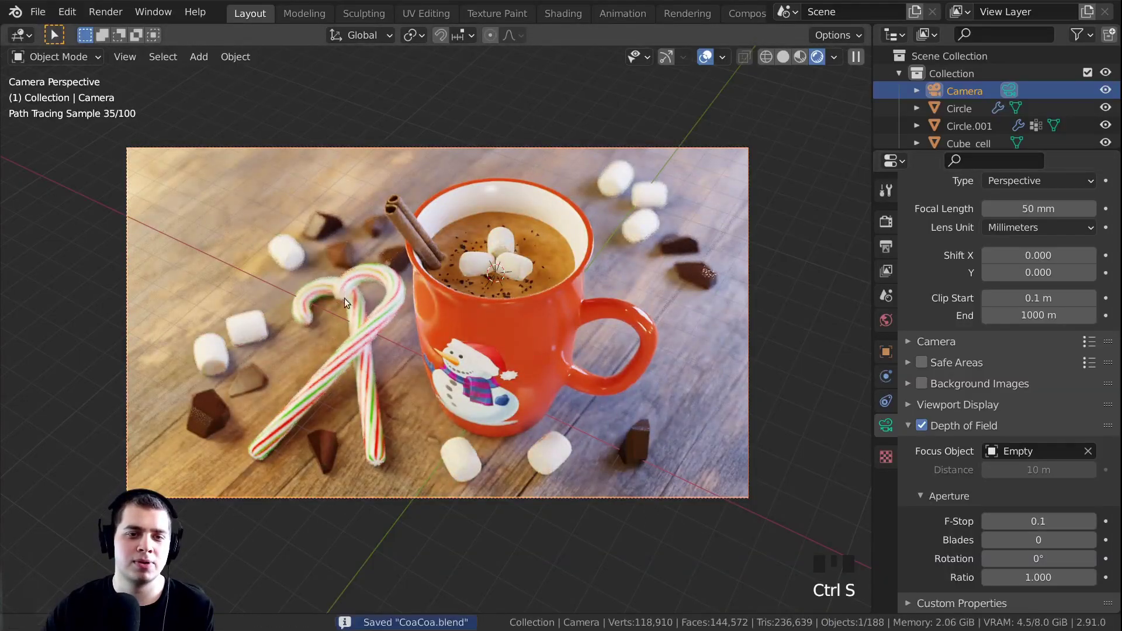
# Raise the camera's F-Stop to 0.2 and save the file
pyautogui.scroll(1, 342, 295)
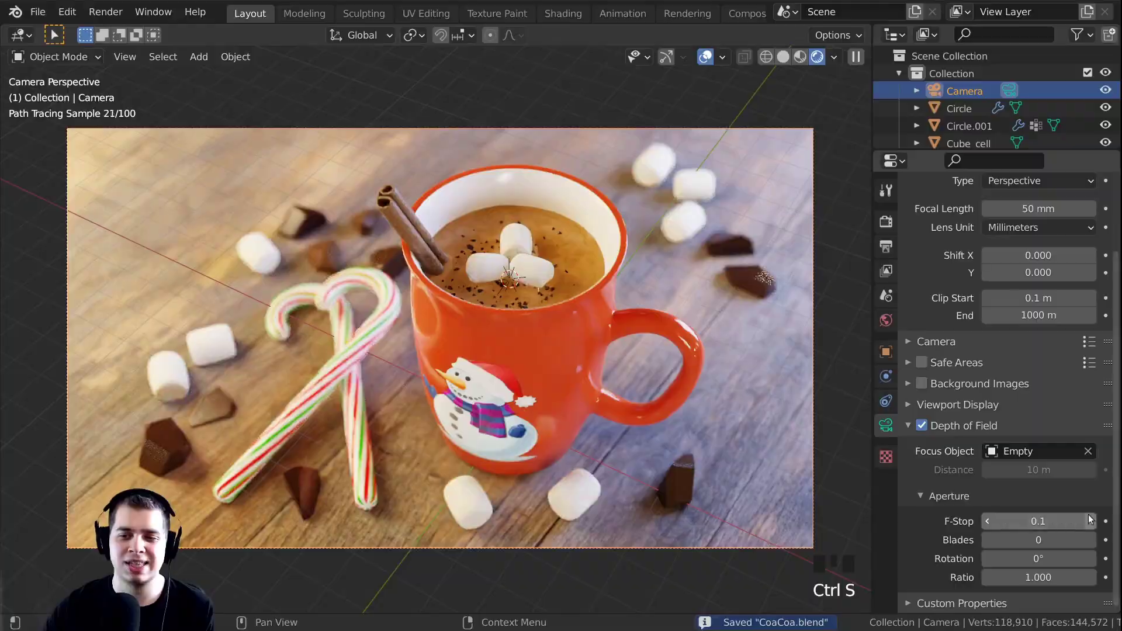
pyautogui.click(1091, 521)
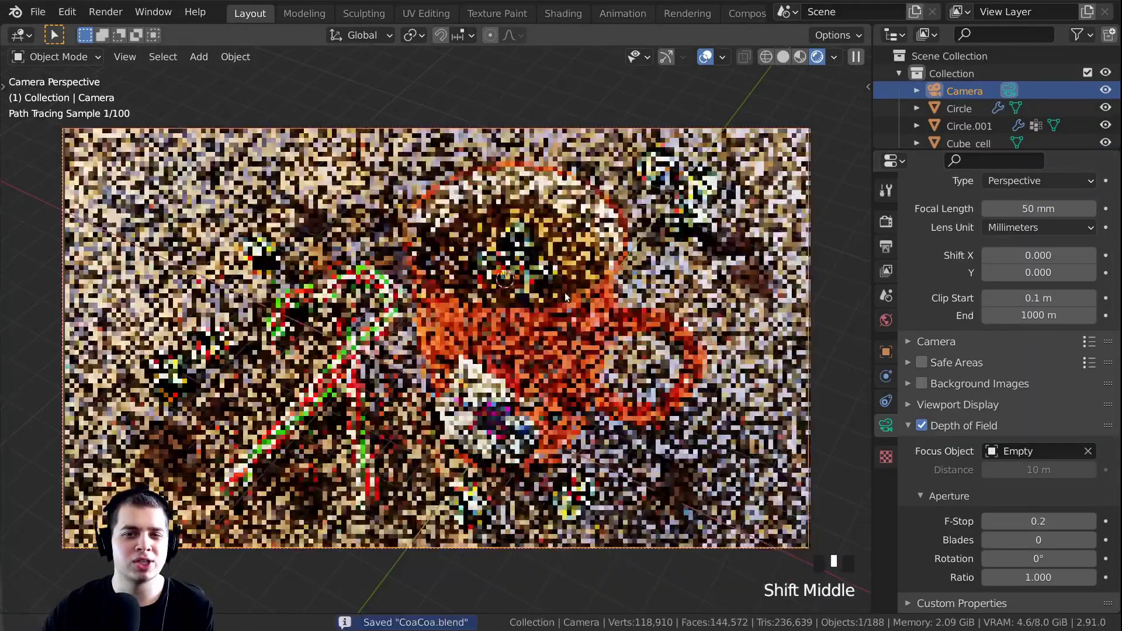
pyautogui.hotkey('ctrl', 's')
# Examine the depth of field blur up close on the candy canes, chocolate chunks, floating marshmallows and cinnamon sticks
pyautogui.keyDown('shift'); pyautogui.moveTo(628, 319); pyautogui.dragTo(410, 325, button='middle'); pyautogui.keyUp('shift')
pyautogui.scroll(2, 614, 316)
pyautogui.scroll(1, 205, 328)
pyautogui.keyDown('shift'); pyautogui.moveTo(251, 345); pyautogui.dragTo(486, 426, button='middle'); pyautogui.keyUp('shift')
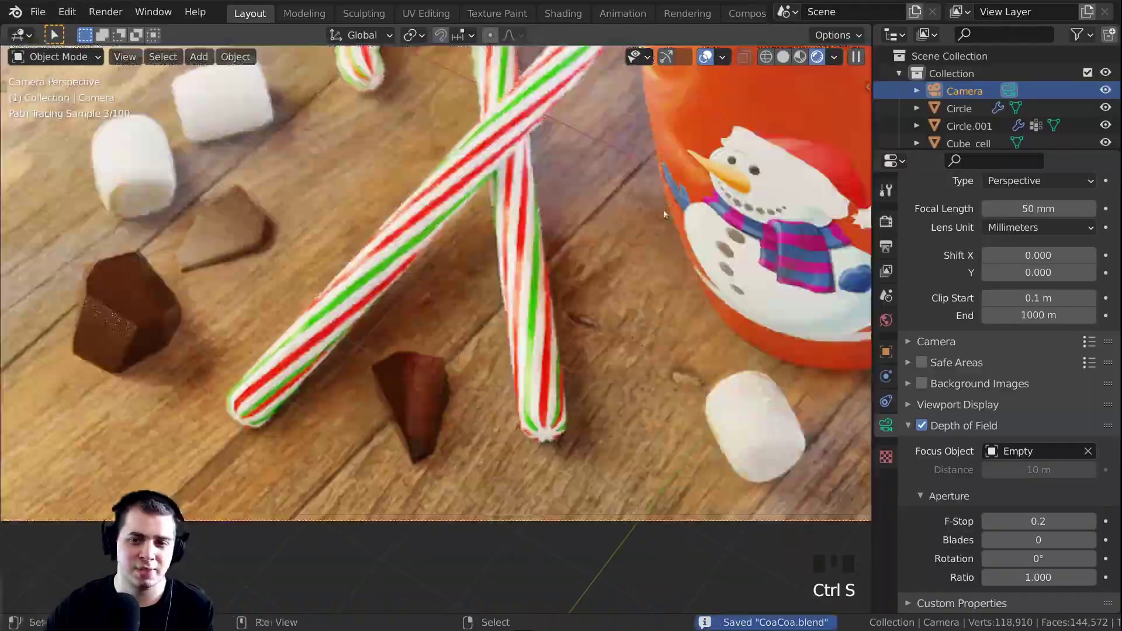
pyautogui.scroll(4, 435, 280)
pyautogui.keyDown('shift'); pyautogui.moveTo(435, 280); pyautogui.dragTo(436, 351, button='middle'); pyautogui.keyUp('shift')
pyautogui.scroll(2, 435, 351)
pyautogui.scroll(4, 734, 292)
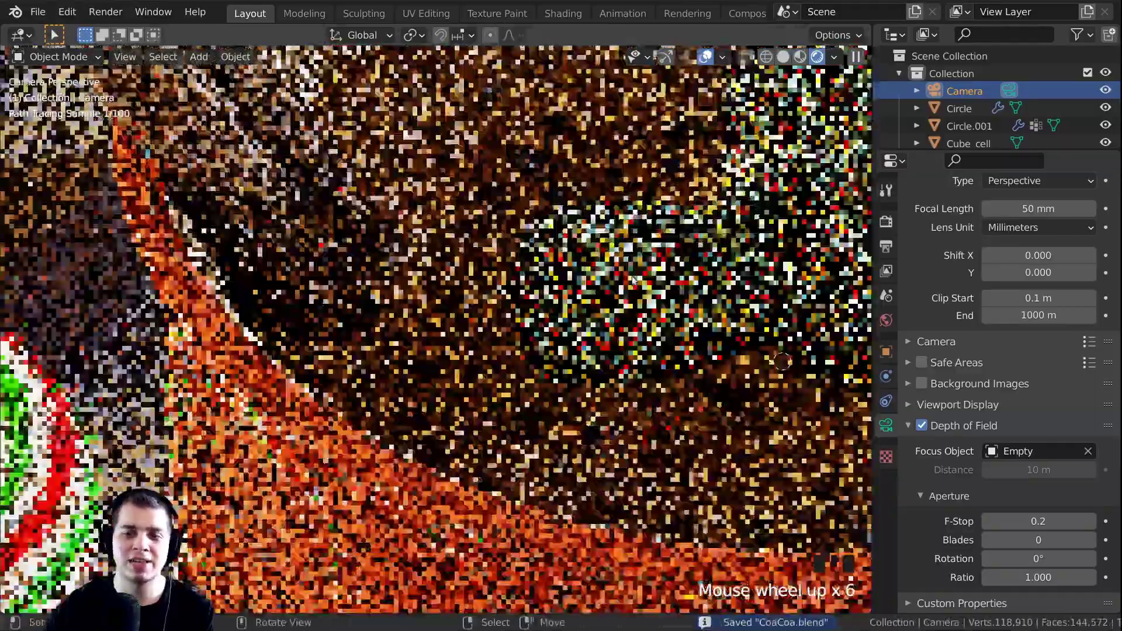
pyautogui.keyDown('shift'); pyautogui.moveTo(734, 293); pyautogui.dragTo(783, 363, button='middle'); pyautogui.keyUp('shift')
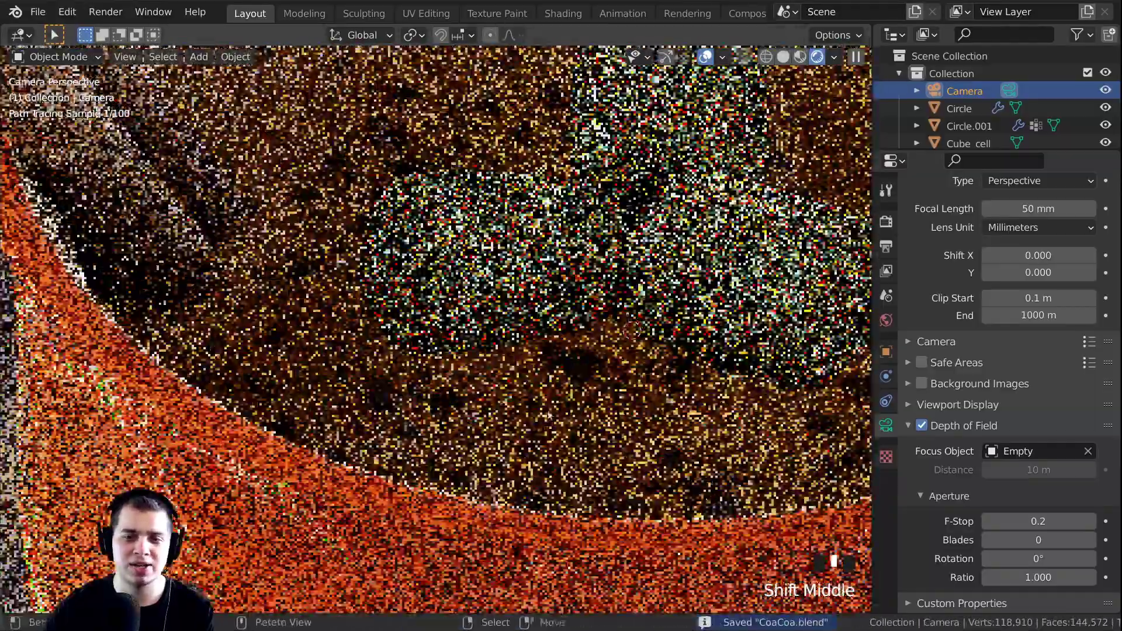
pyautogui.scroll(-4, 631, 330)
pyautogui.keyDown('shift'); pyautogui.moveTo(527, 327); pyautogui.dragTo(266, 246, button='middle'); pyautogui.keyUp('shift')
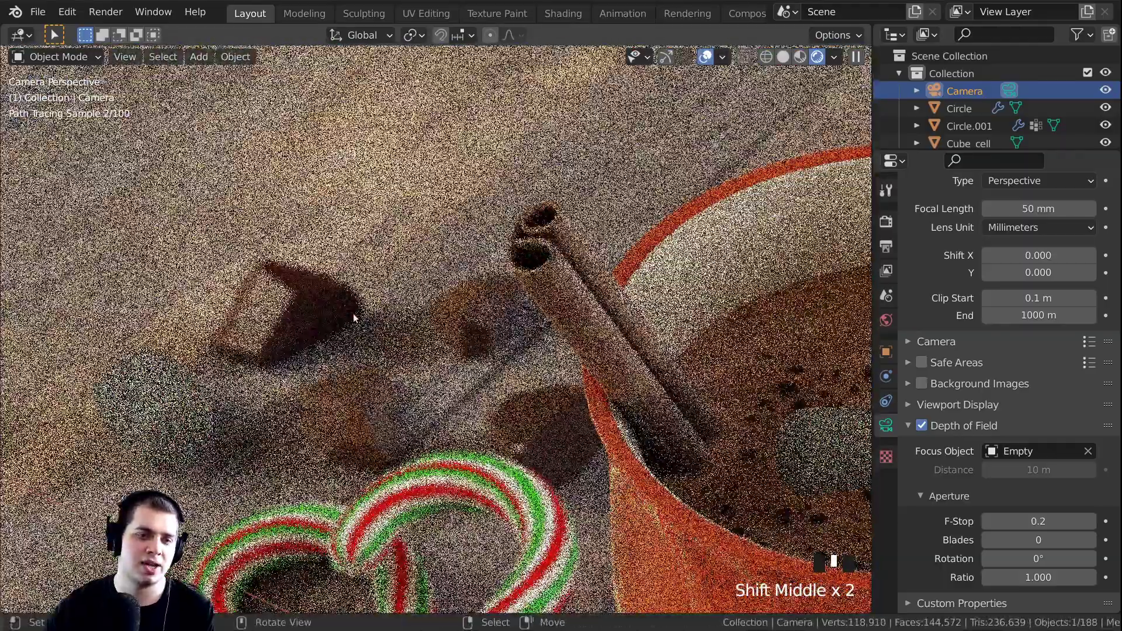
pyautogui.scroll(-4, 307, 300)
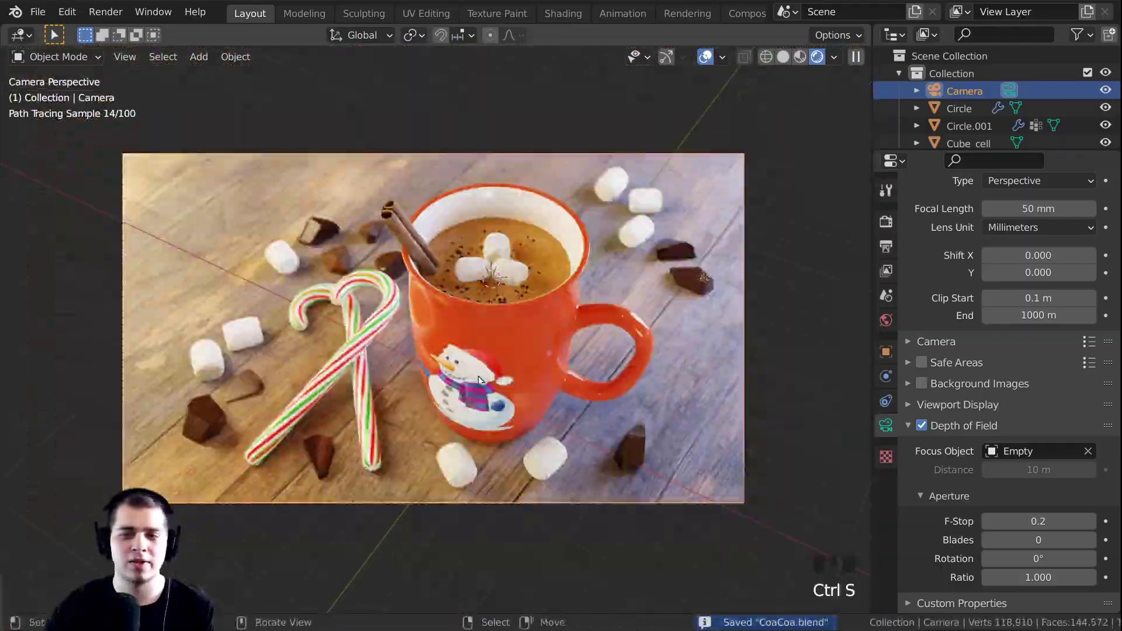
# Return the viewport to solid shading and bring up the scene's render settings
pyautogui.press('z')
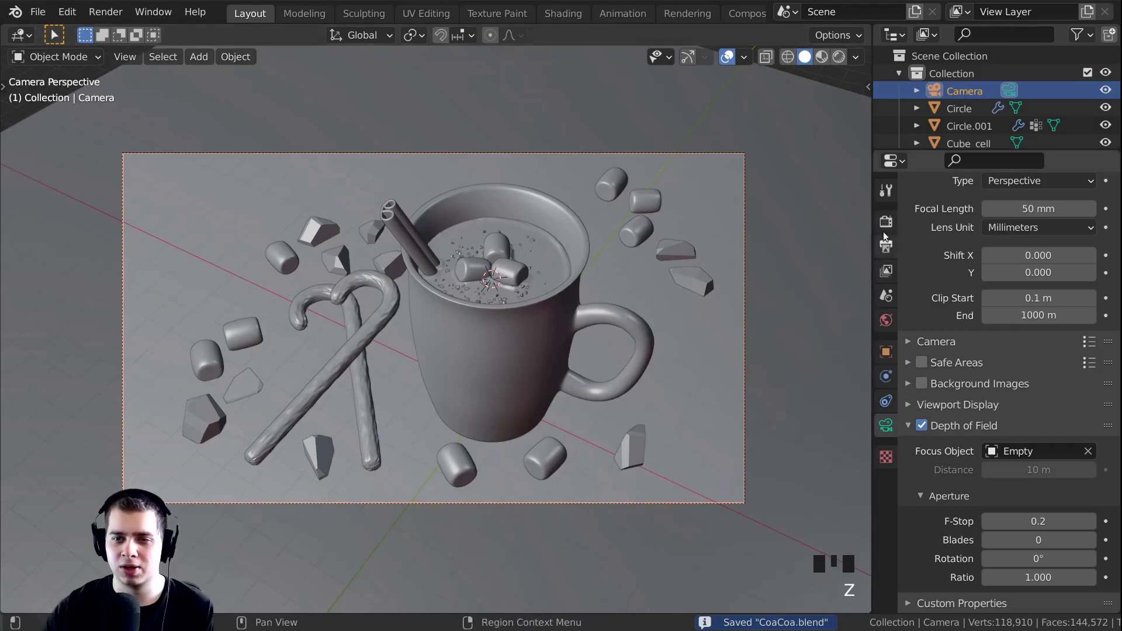
pyautogui.click(886, 224)
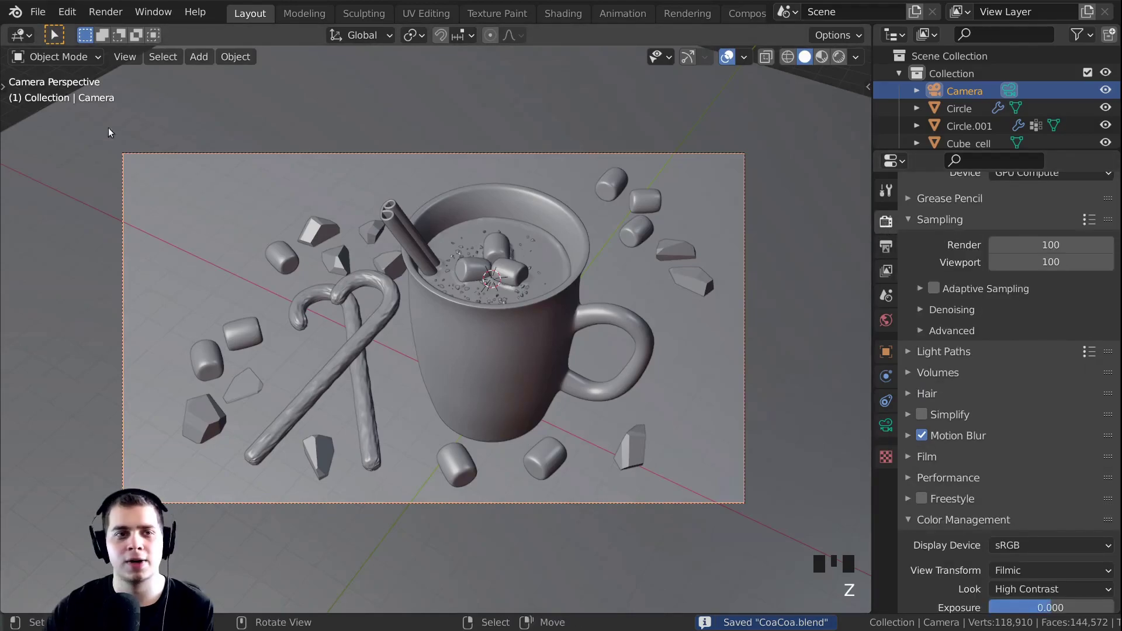
pyautogui.click(38, 12)
pyautogui.click(75, 128)
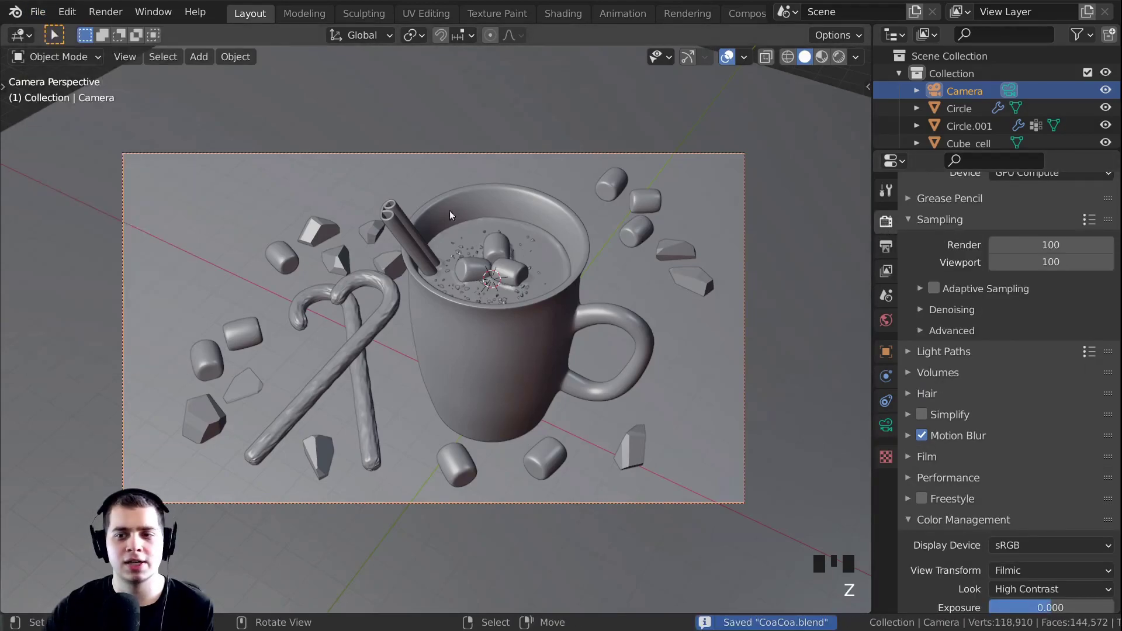
# Expand the Light Paths settings and set the Total, Diffuse and Glossy max bounces to 2
pyautogui.scroll(3, 994, 287)
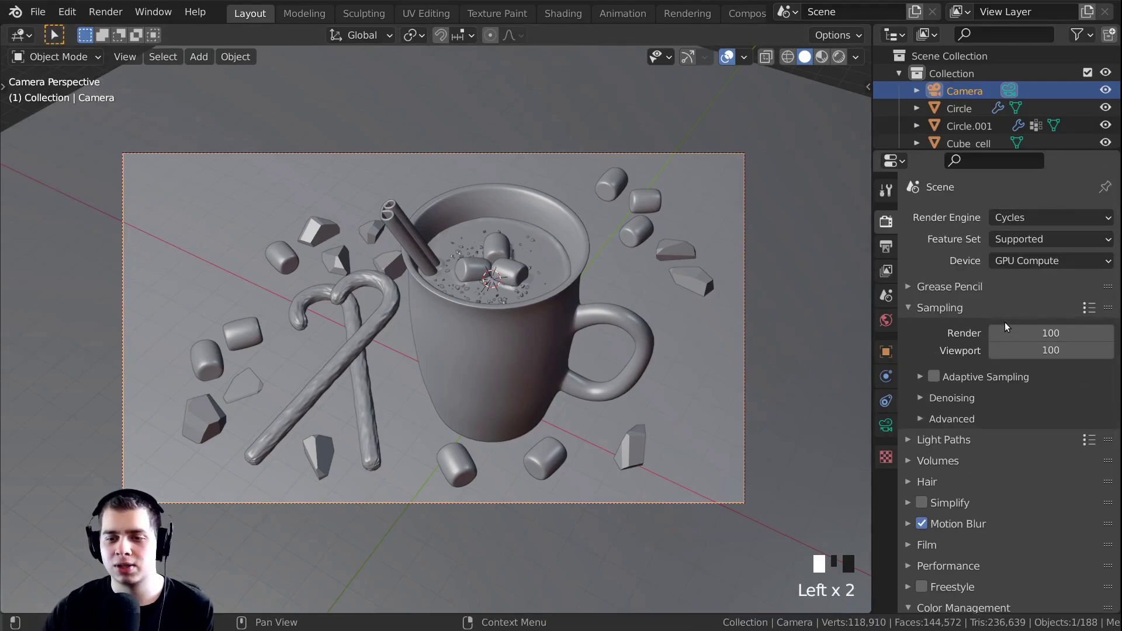
pyautogui.scroll(-4, 1005, 322)
pyautogui.scroll(4, 997, 319)
pyautogui.scroll(-4, 977, 314)
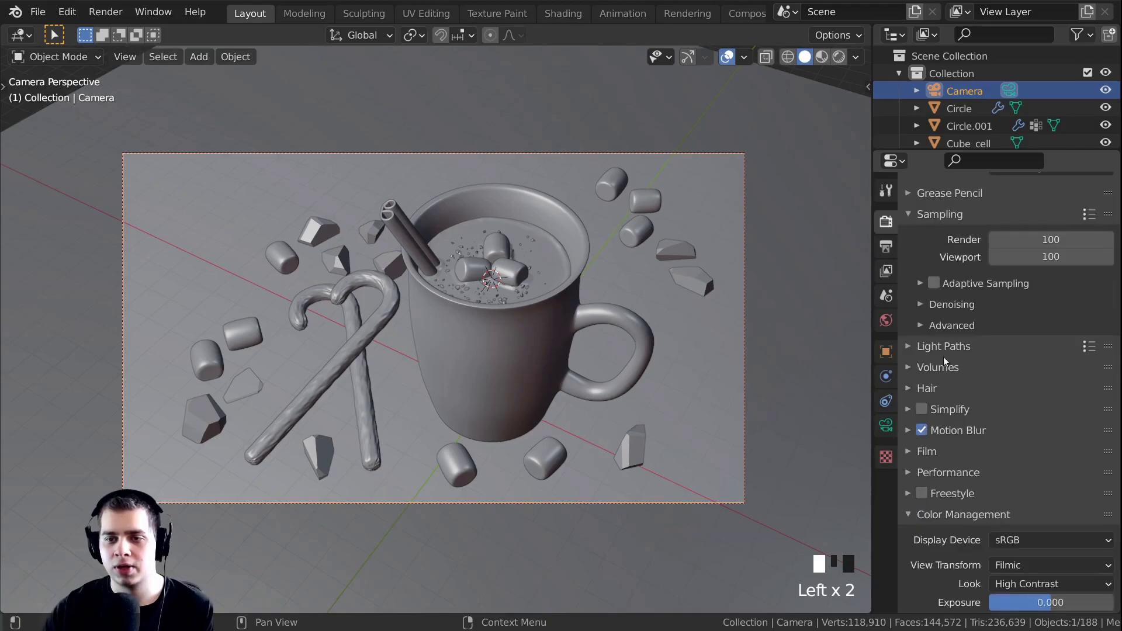
pyautogui.click(913, 347)
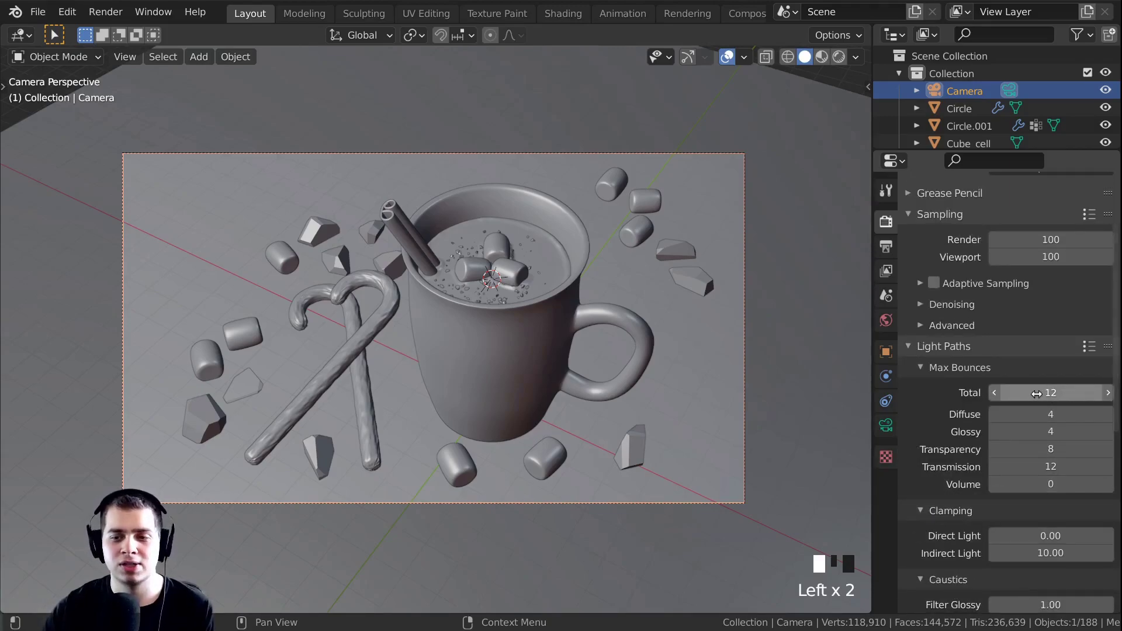
pyautogui.click(1062, 394)
pyautogui.press('Return')
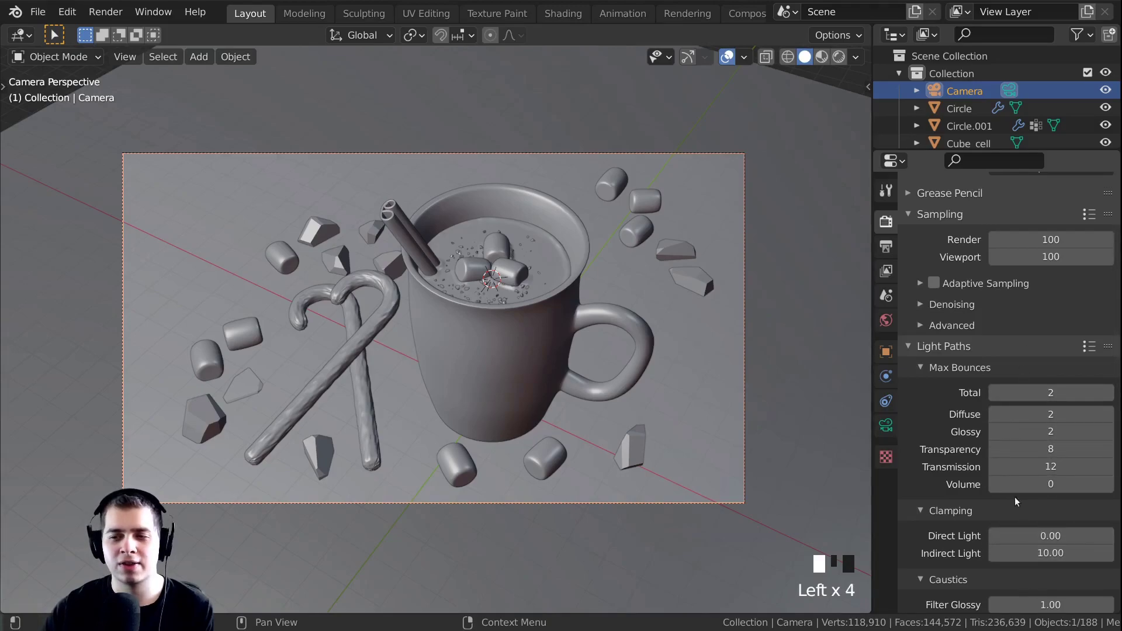
# Set the Transparency and Transmission bounces to 0 and the Indirect Light clamping to 0
pyautogui.scroll(-1, 1018, 495)
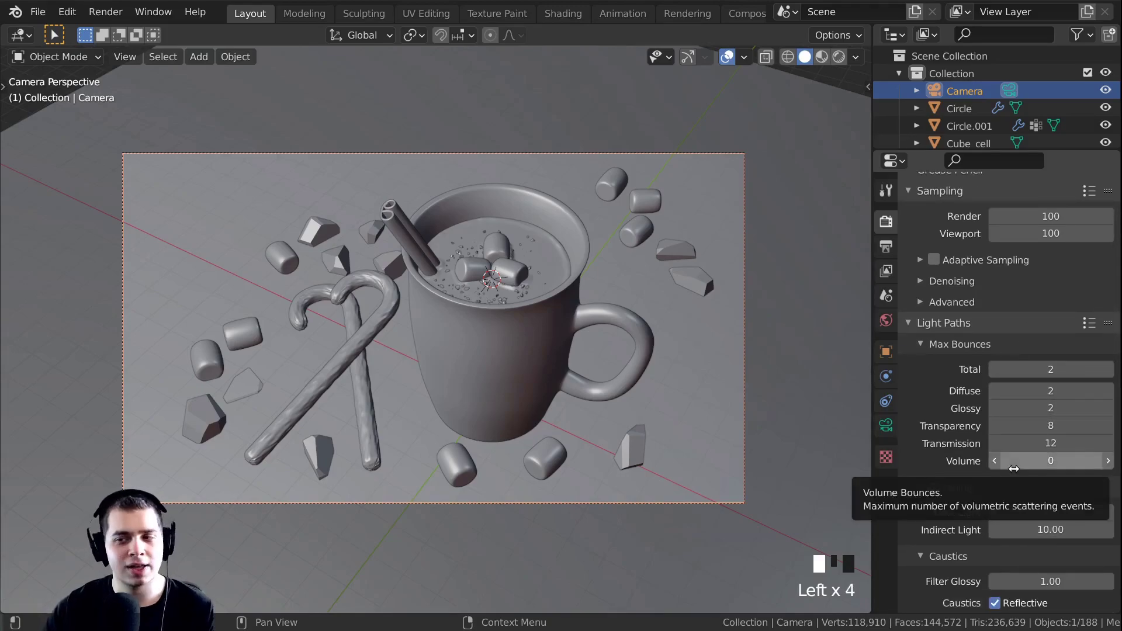
pyautogui.click(1061, 425)
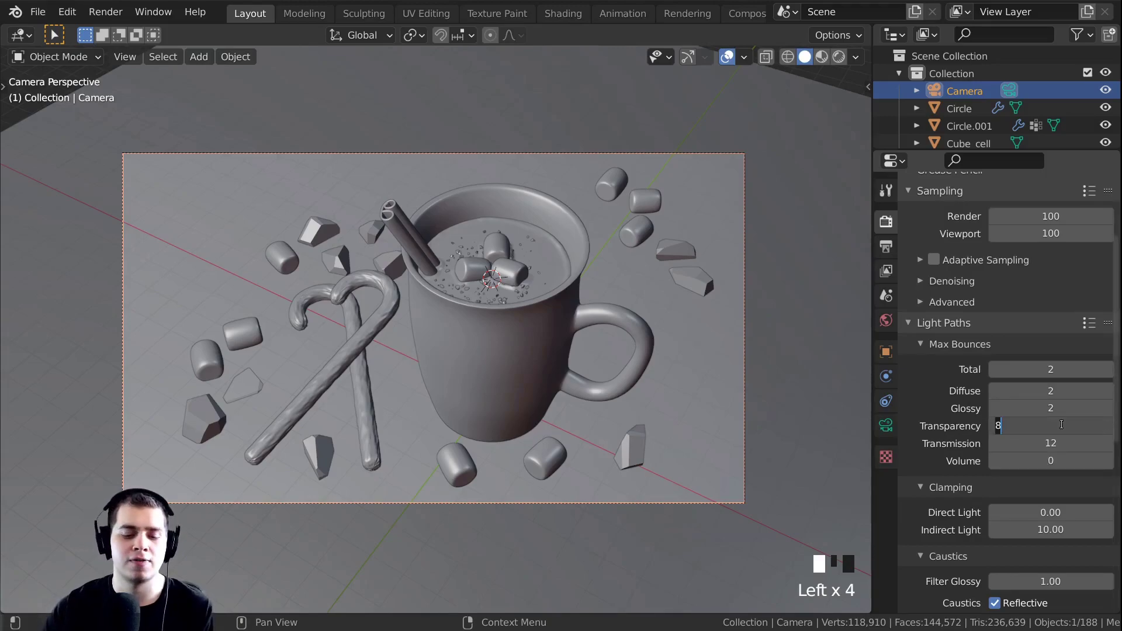
pyautogui.write('0')
pyautogui.click(1038, 444)
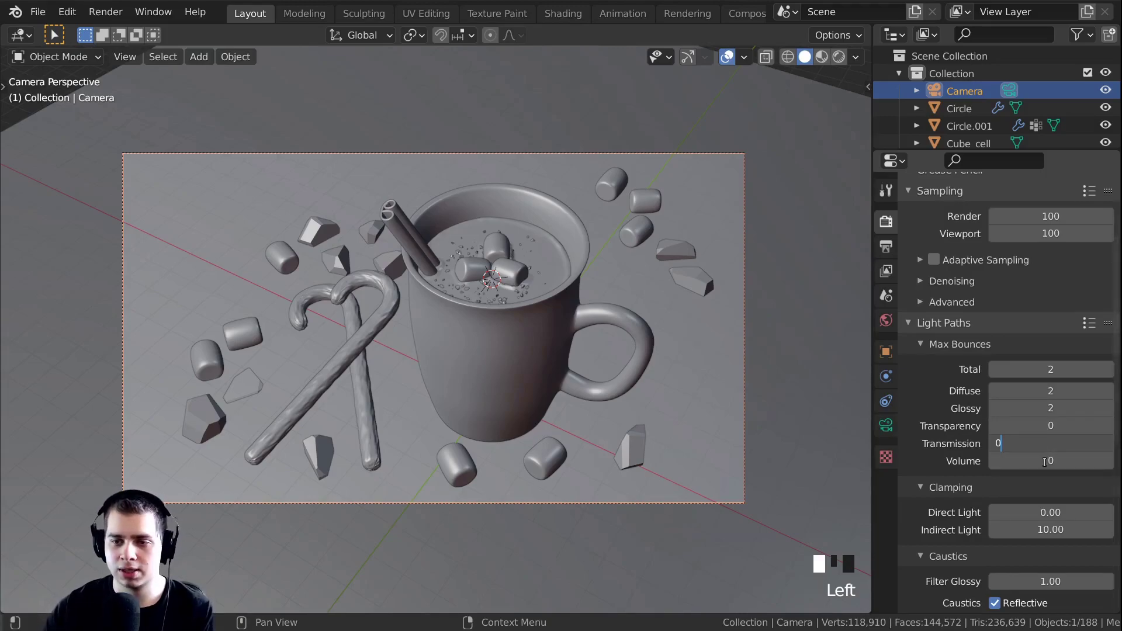
pyautogui.click(1046, 530)
pyautogui.write('0')
pyautogui.press('Return')
# Set Filter Glossy to 0 and turn off both Reflective and Refractive caustics
pyautogui.scroll(-4, 1029, 482)
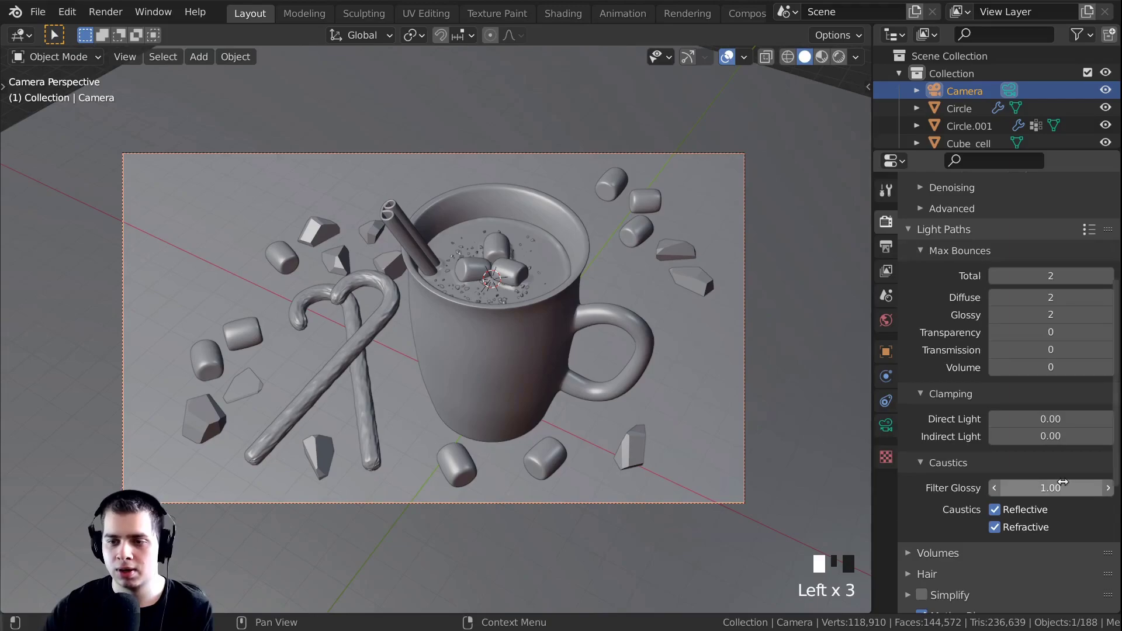
pyautogui.write('0')
pyautogui.click(1007, 516)
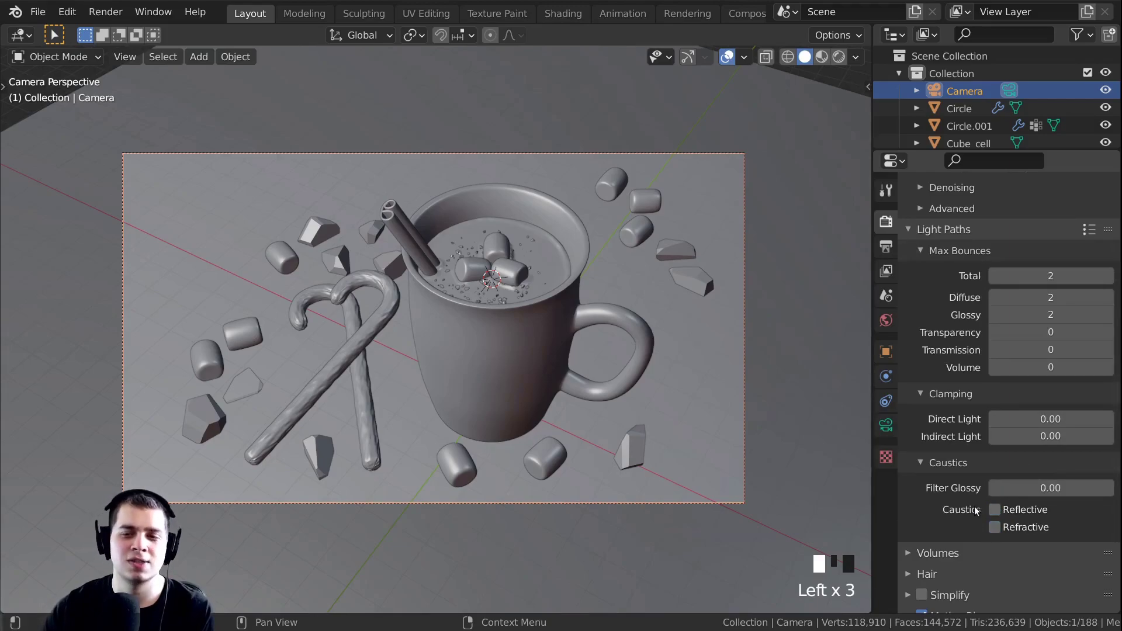
# Save the file and render the scene as a still image
pyautogui.scroll(8, 977, 510)
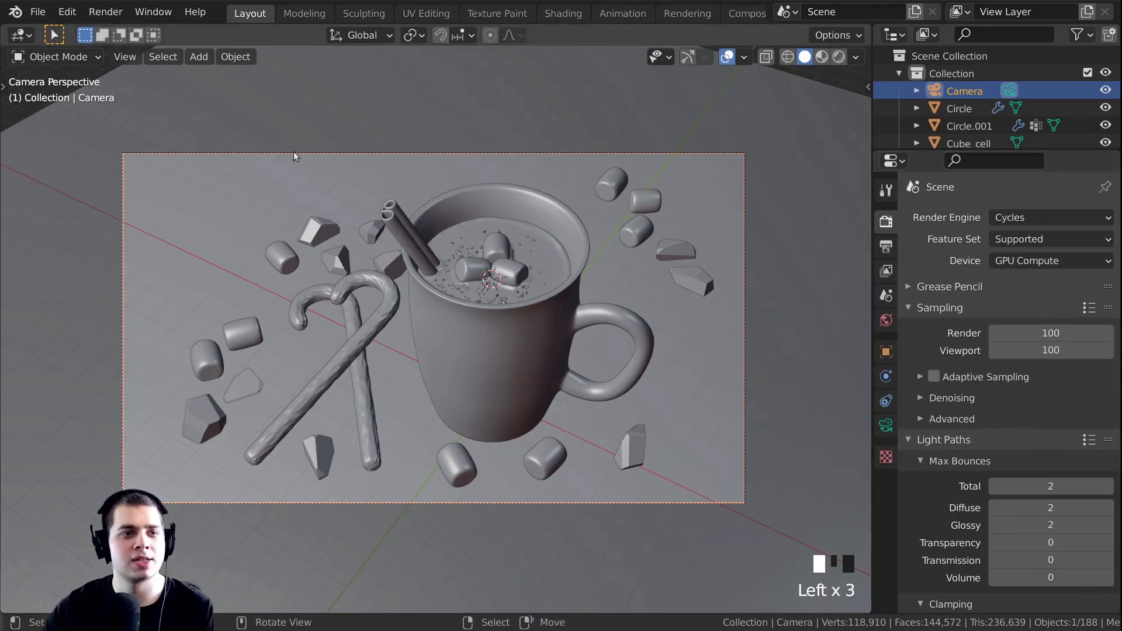
pyautogui.click(37, 12)
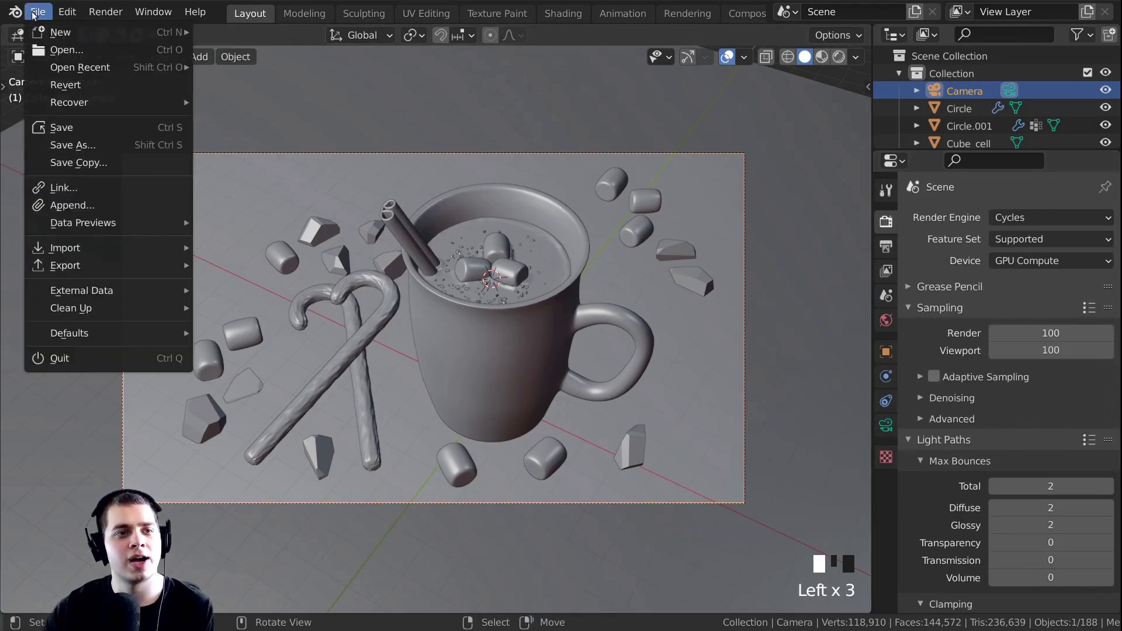
pyautogui.click(54, 130)
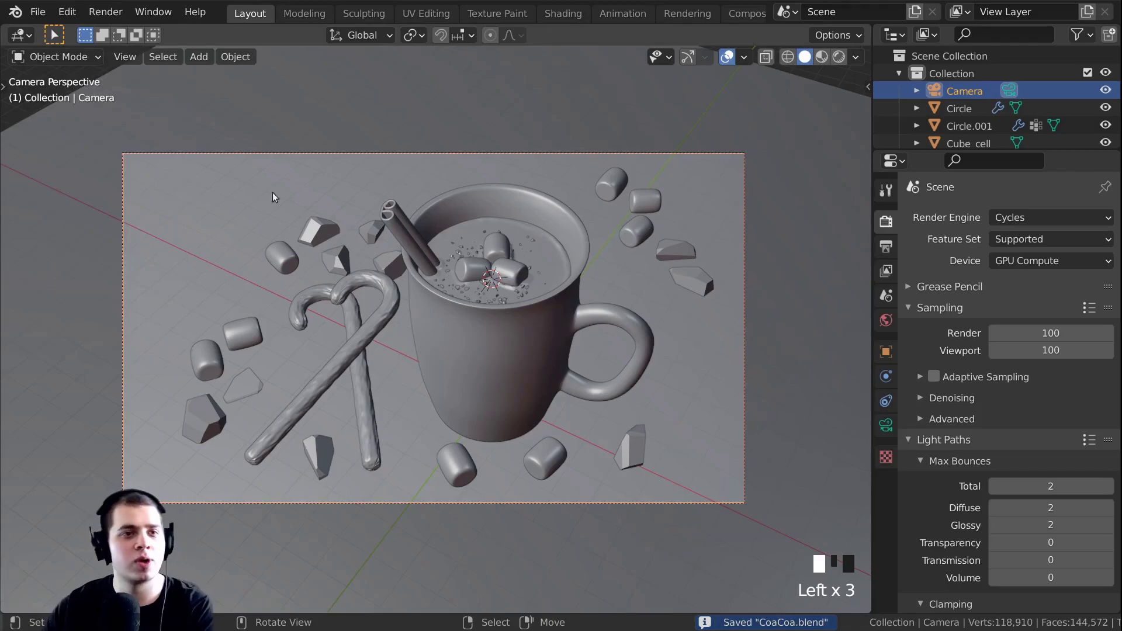
pyautogui.click(108, 13)
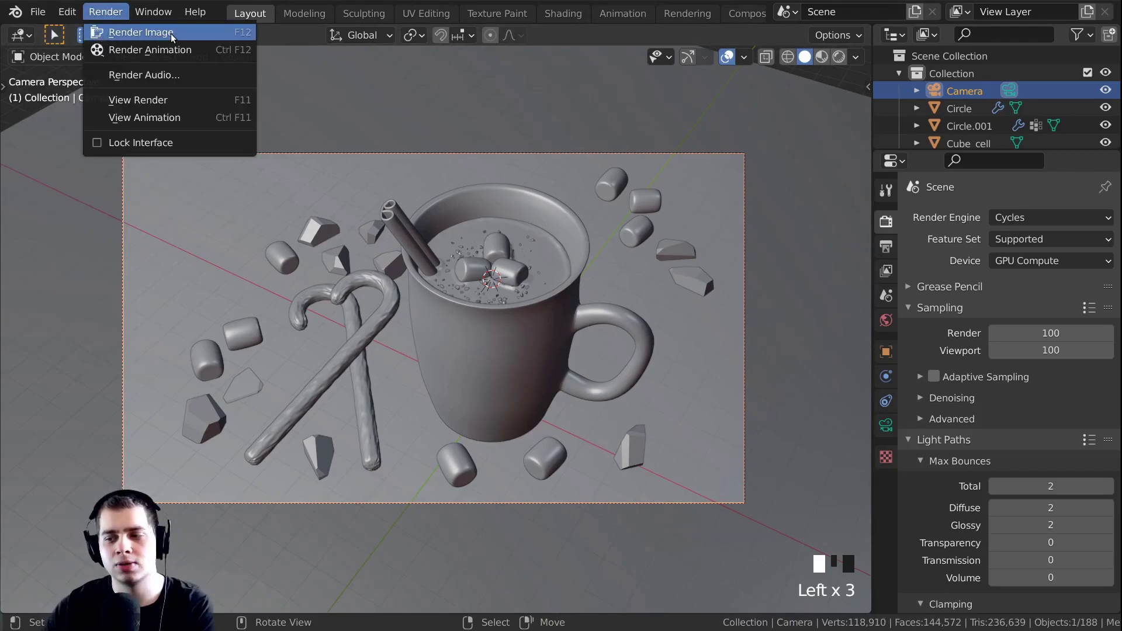
pyautogui.click(171, 37)
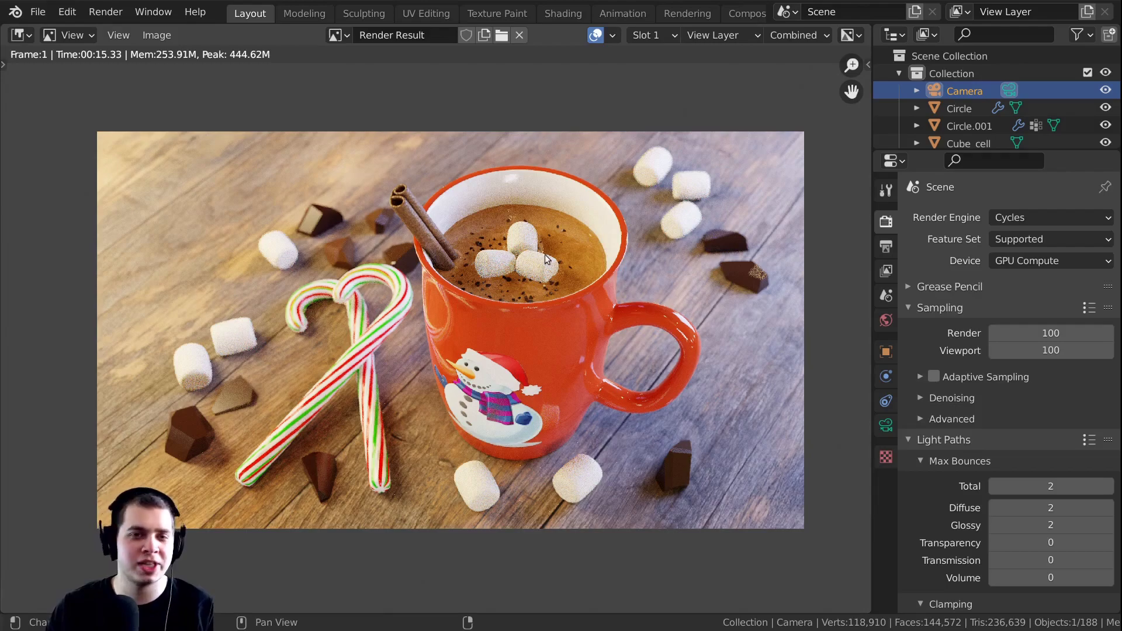
# Switch to the Compositing workspace, enable nodes and attach a Viewer node to the Render Layers image output
pyautogui.scroll(-2, 673, 12)
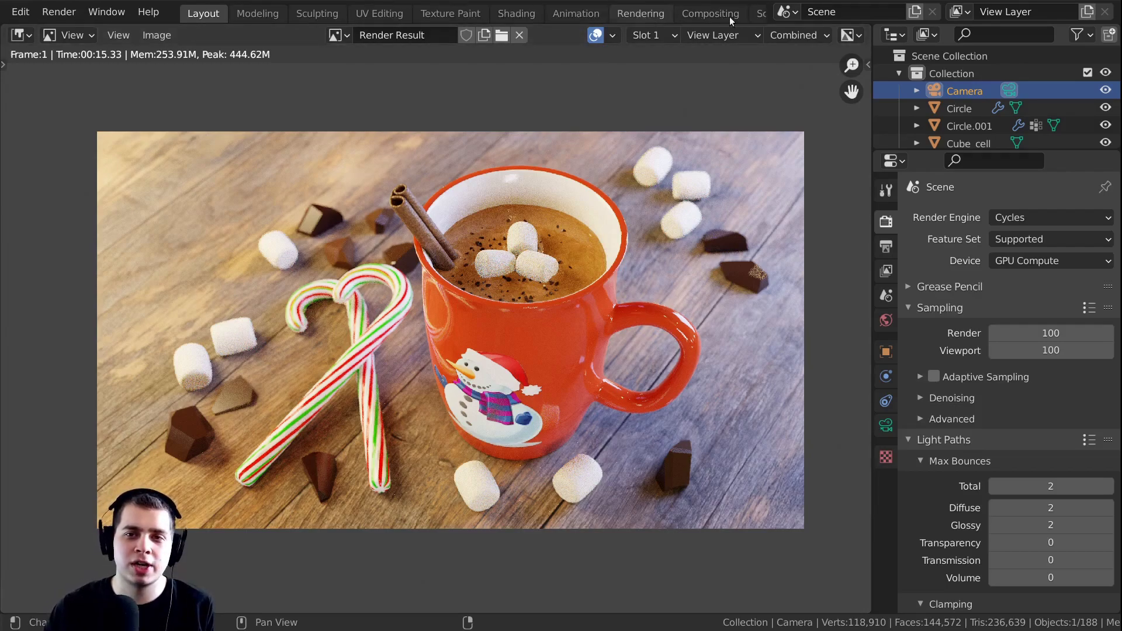
pyautogui.click(705, 17)
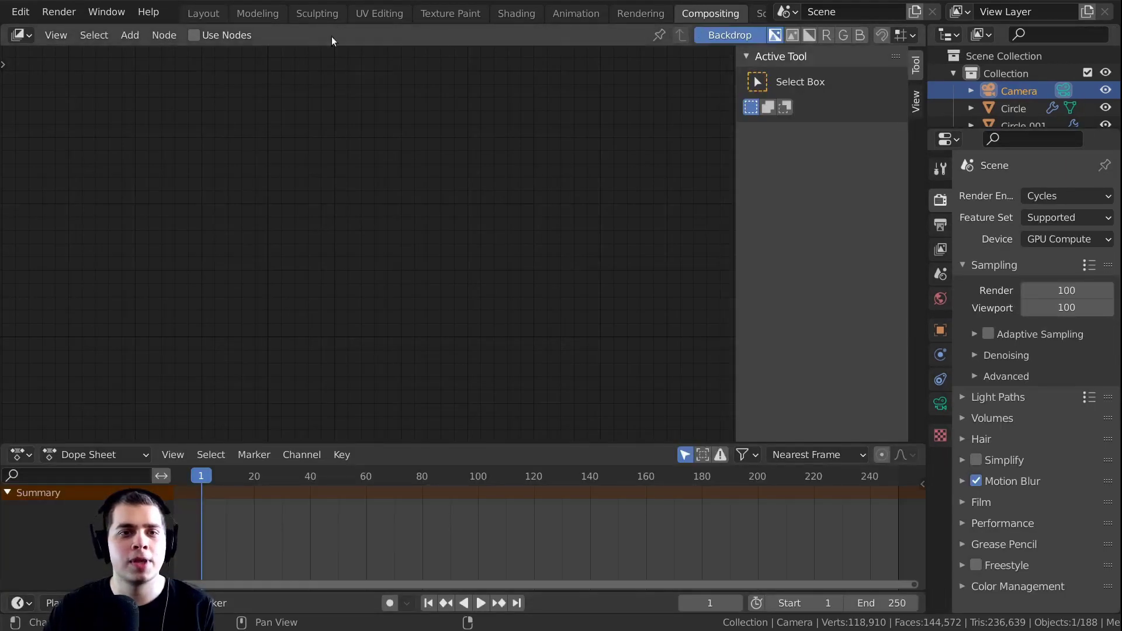
pyautogui.click(194, 35)
pyautogui.press('Home')
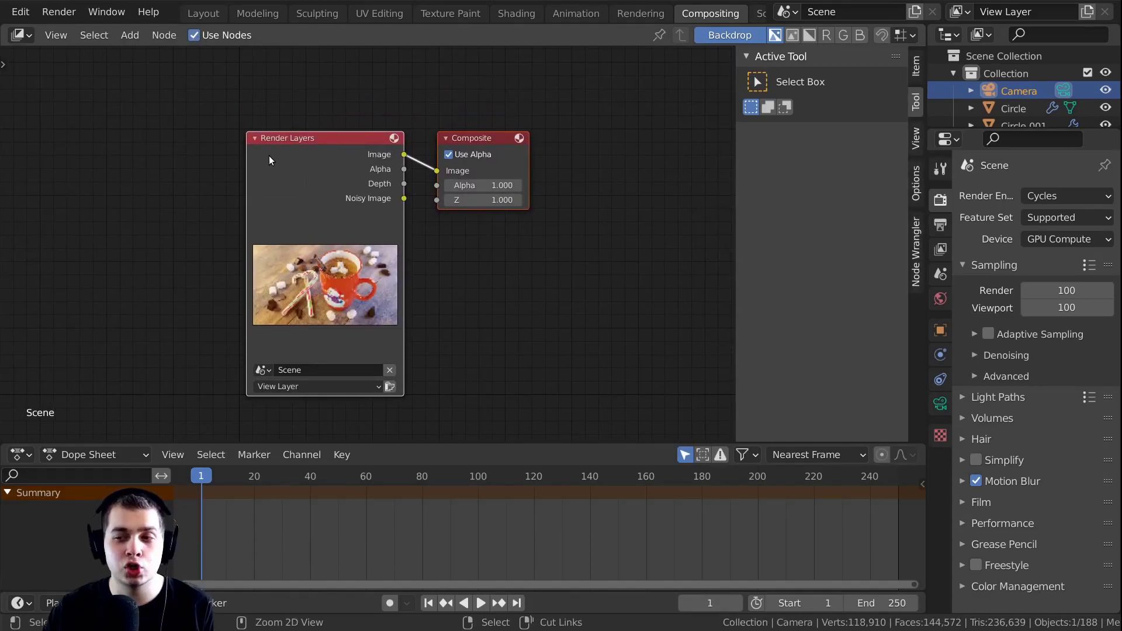
pyautogui.keyDown('ctrl'); pyautogui.keyDown('shift'); pyautogui.click(334, 153); pyautogui.keyUp('shift'); pyautogui.keyUp('ctrl')
# Move the Composite and Viewer nodes farther away from the Render Layers node to make room between them
pyautogui.moveTo(363, 152); pyautogui.dragTo(321, 236, button='middle')
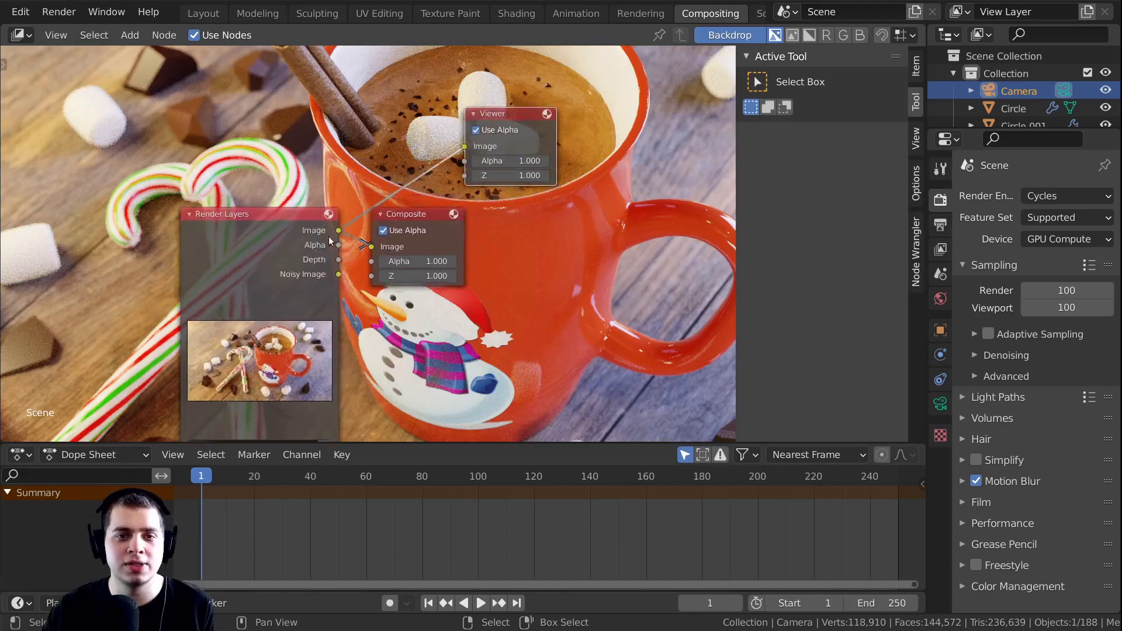
pyautogui.moveTo(405, 216); pyautogui.dragTo(622, 224)
pyautogui.moveTo(509, 119); pyautogui.dragTo(623, 138)
pyautogui.moveTo(509, 259); pyautogui.dragTo(513, 265, button='middle')
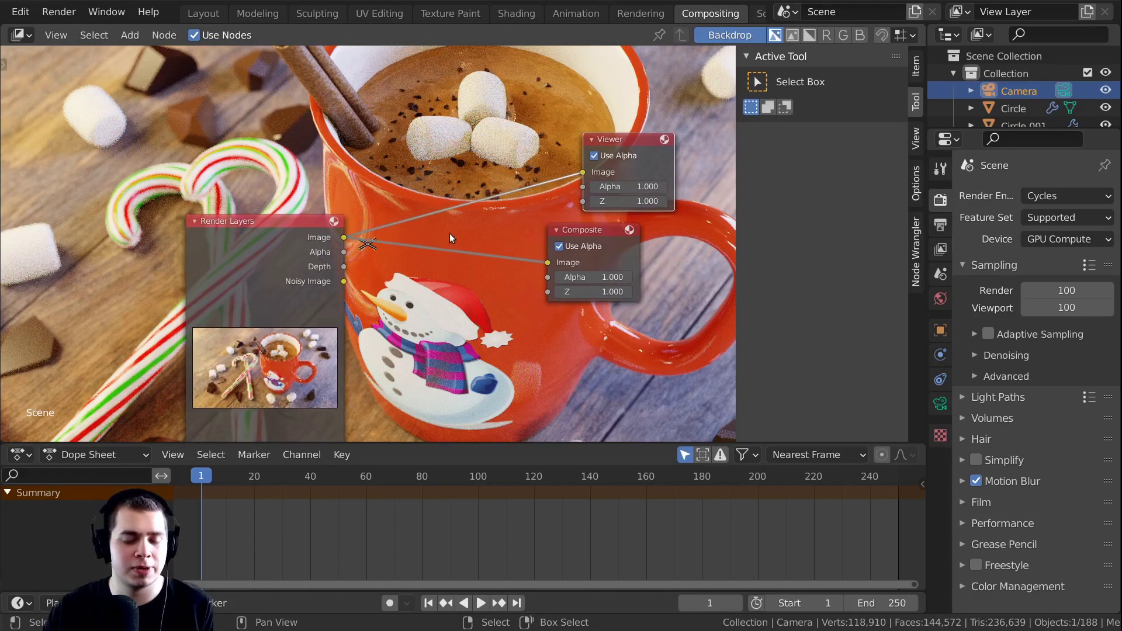
# Zoom the compositor's backdrop out until the whole render fits, keeping the backdrop display enabled
pyautogui.press('v')
pyautogui.press('v')
pyautogui.press('v')
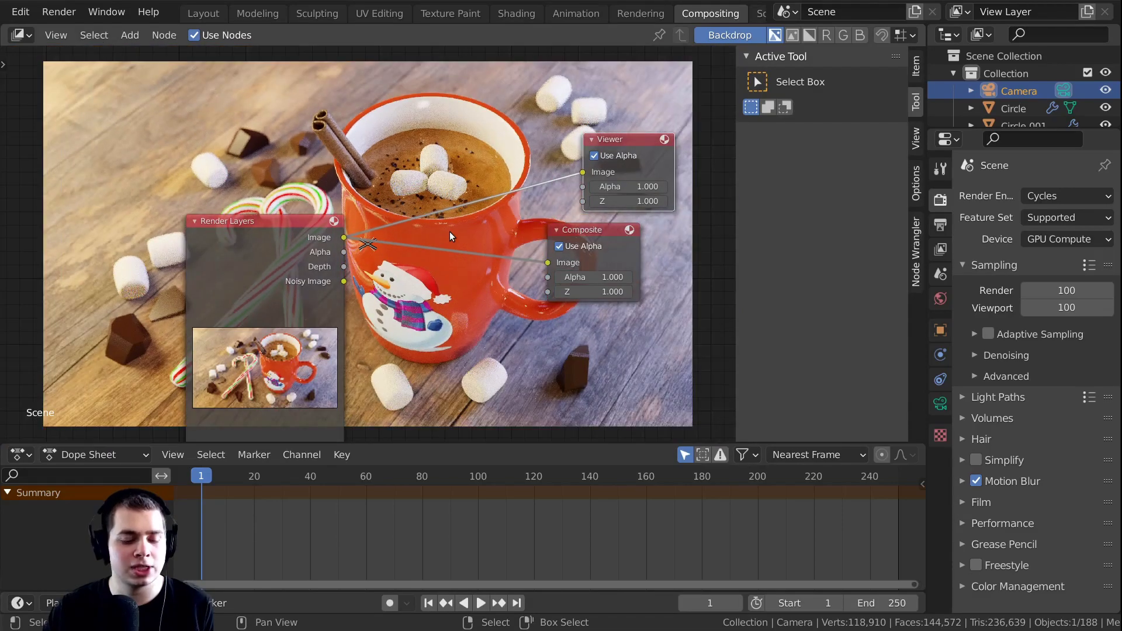
pyautogui.hotkey('alt', 'v')
pyautogui.hotkey('alt', 'v')
pyautogui.hotkey('alt', 'v')
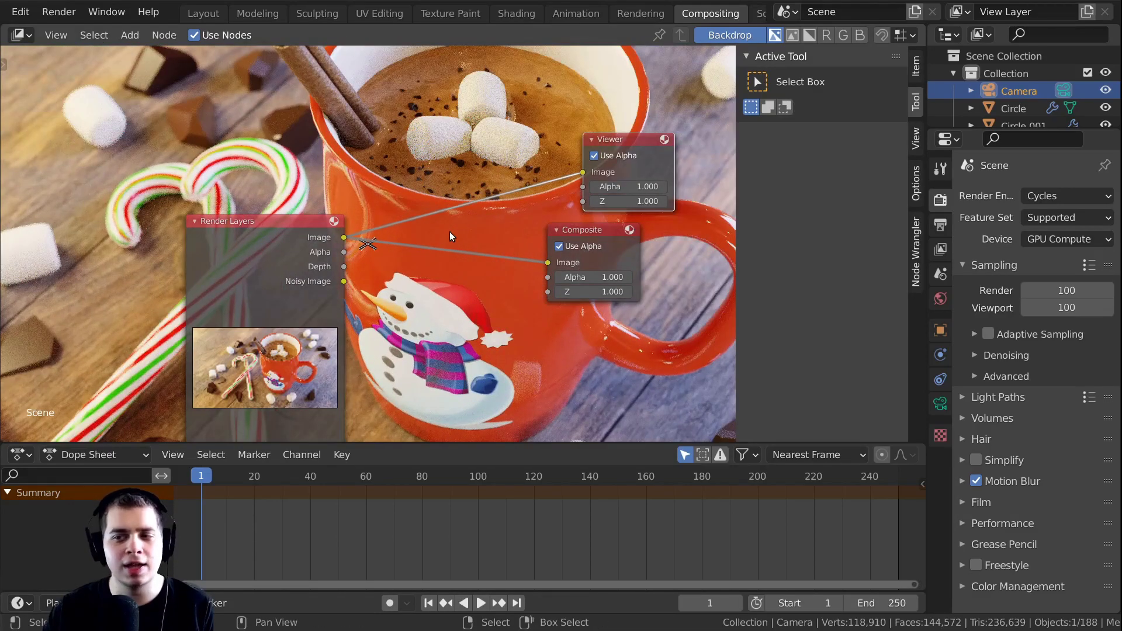
pyautogui.press('v')
pyautogui.press('v')
pyautogui.press('v')
pyautogui.hotkey('alt', 'v')
pyautogui.hotkey('alt', 'v')
pyautogui.hotkey('alt', 'v')
pyautogui.press('v')
pyautogui.press('v')
pyautogui.press('v')
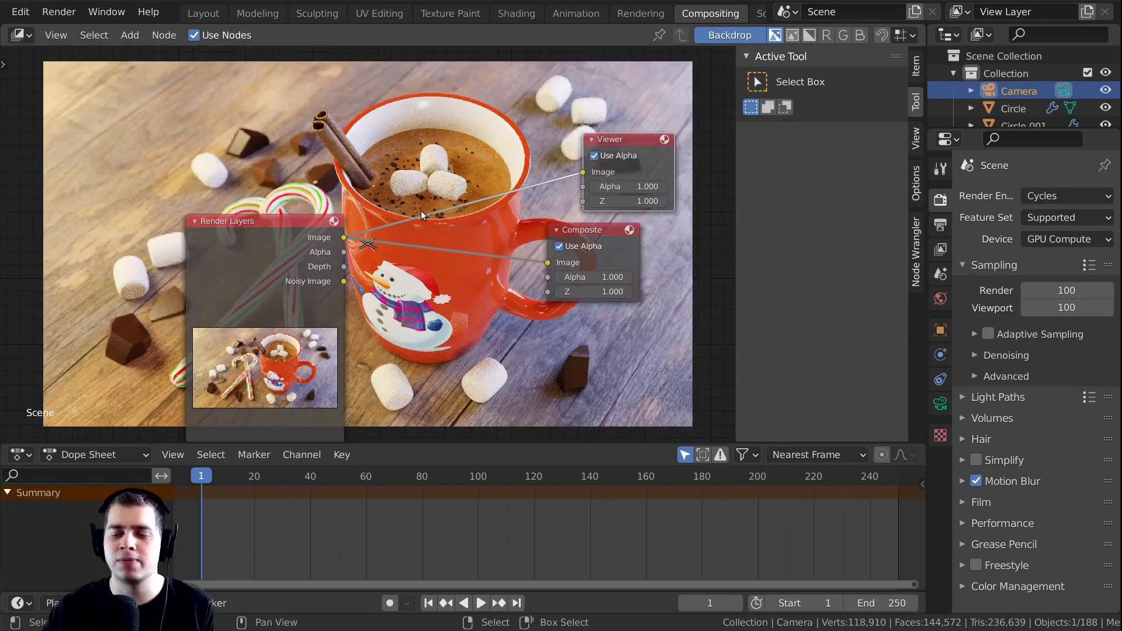
pyautogui.click(723, 35)
pyautogui.click(724, 35)
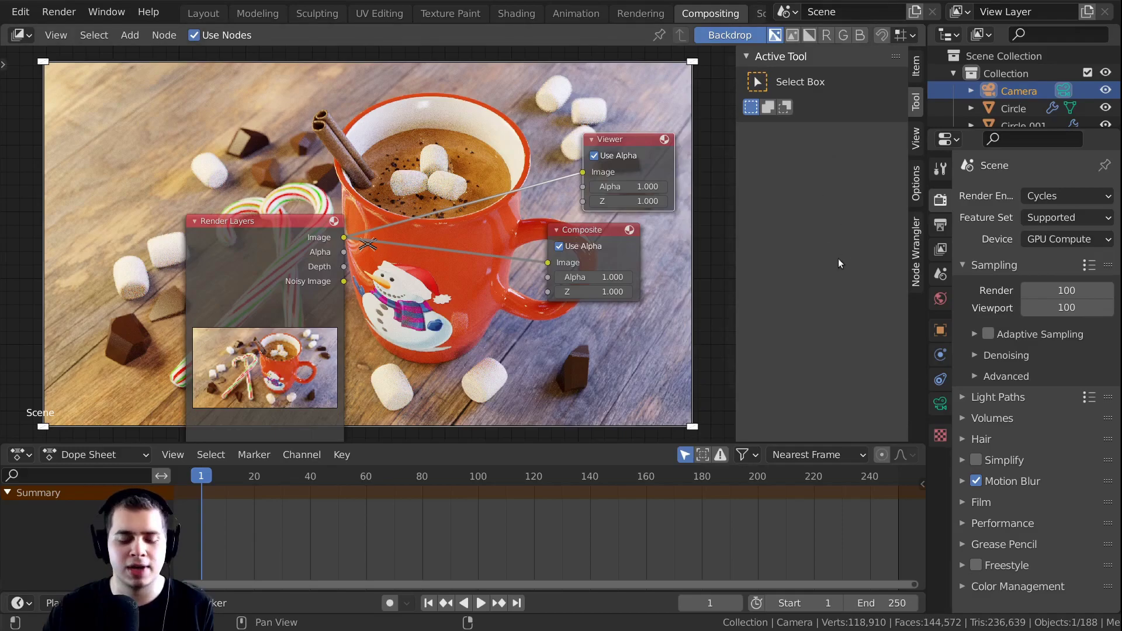
# Enlarge the compositor's node area by hiding its sidebar and shrinking the Dope Sheet area
pyautogui.press('n')
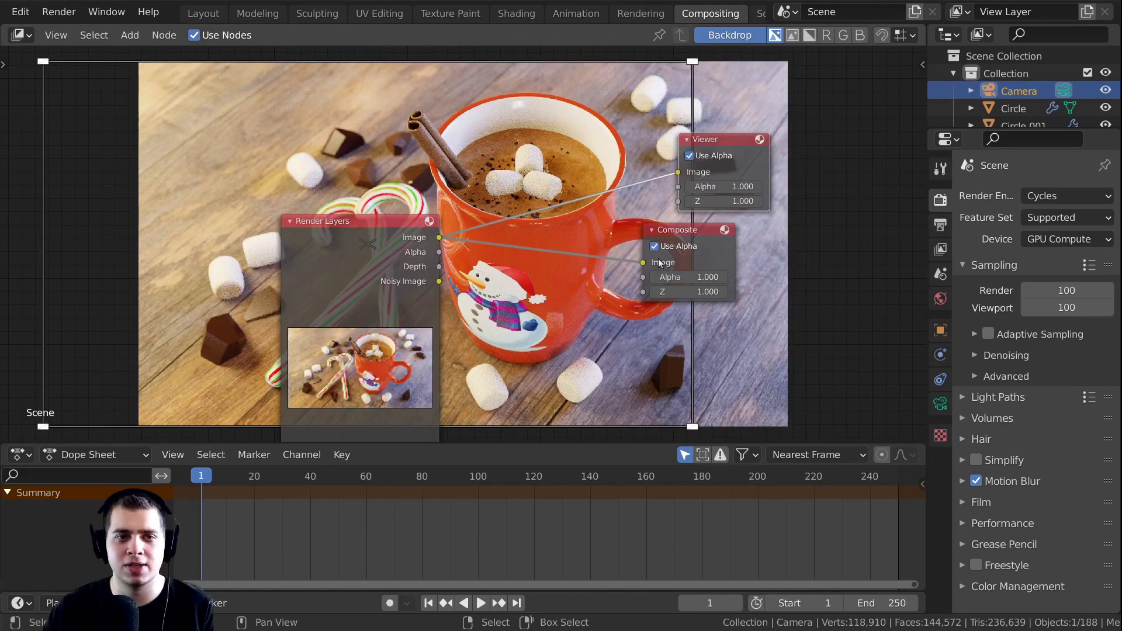
pyautogui.moveTo(736, 245); pyautogui.dragTo(726, 236, button='middle')
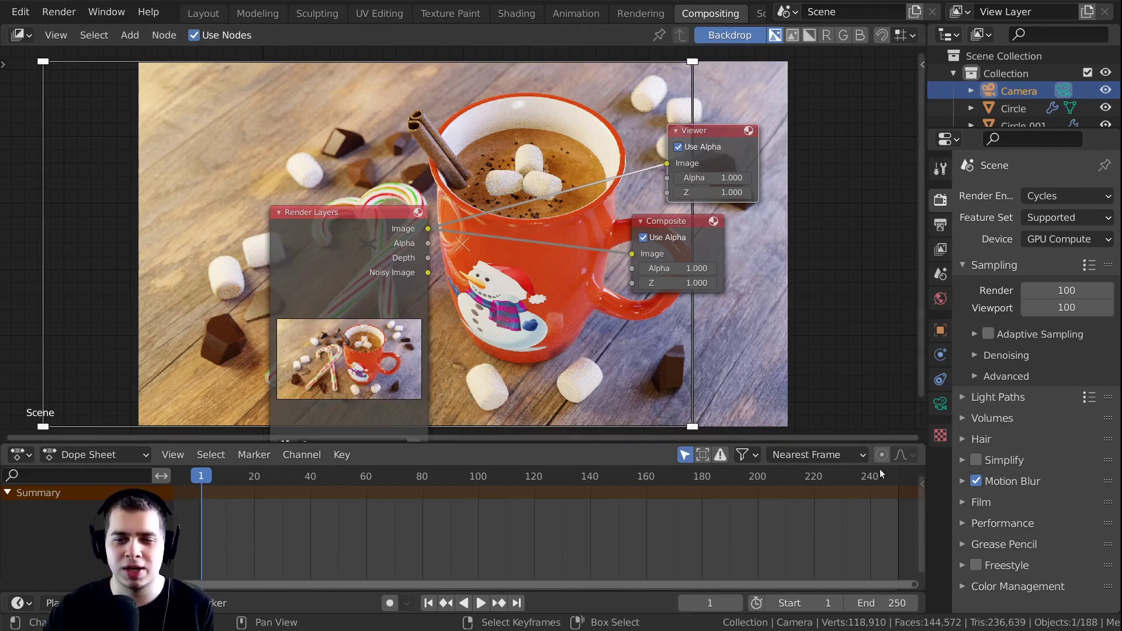
pyautogui.moveTo(921, 448); pyautogui.dragTo(914, 515)
# Move the Render Layers node farther away from the Viewer and Composite nodes
pyautogui.scroll(2, 497, 324)
pyautogui.moveTo(337, 332); pyautogui.dragTo(503, 315, button='middle')
pyautogui.moveTo(503, 314); pyautogui.dragTo(350, 315)
pyautogui.moveTo(433, 256); pyautogui.dragTo(366, 259, button='middle')
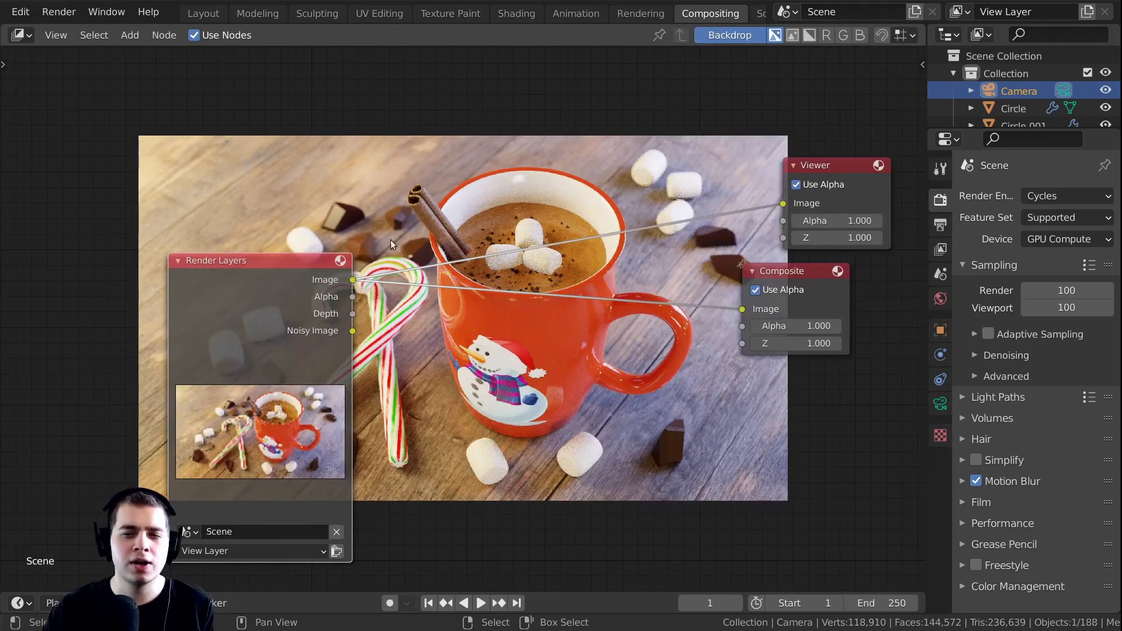
pyautogui.moveTo(592, 257); pyautogui.dragTo(588, 262, button='middle')
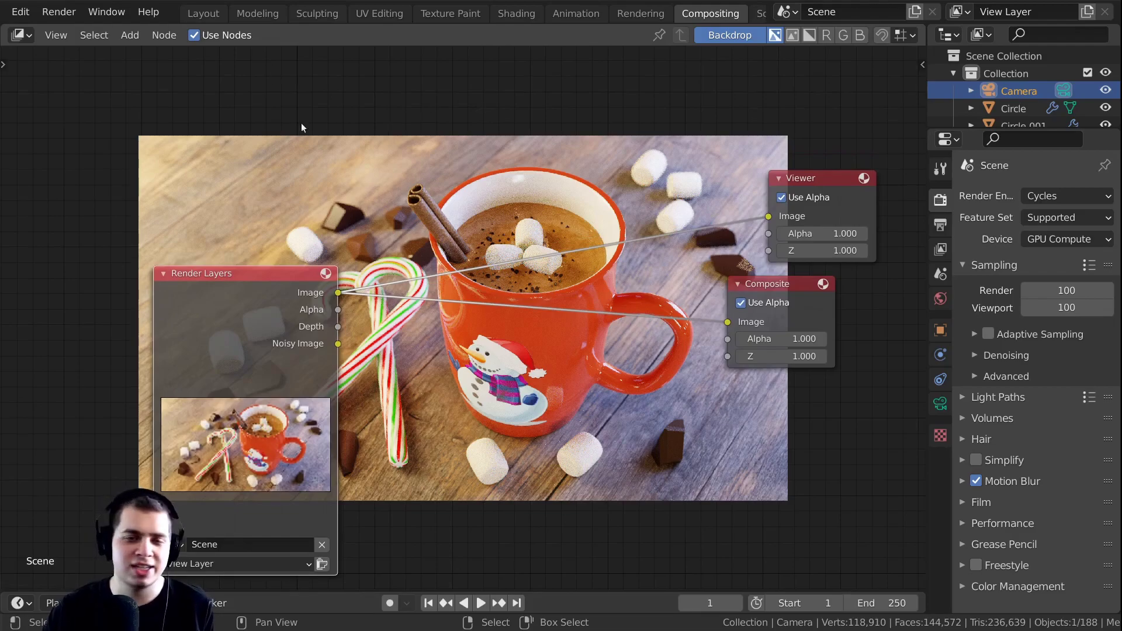
# Insert a Denoise node between Render Layers and Composite and connect its image output to the Viewer as well
pyautogui.hotkey('shift', 'a')
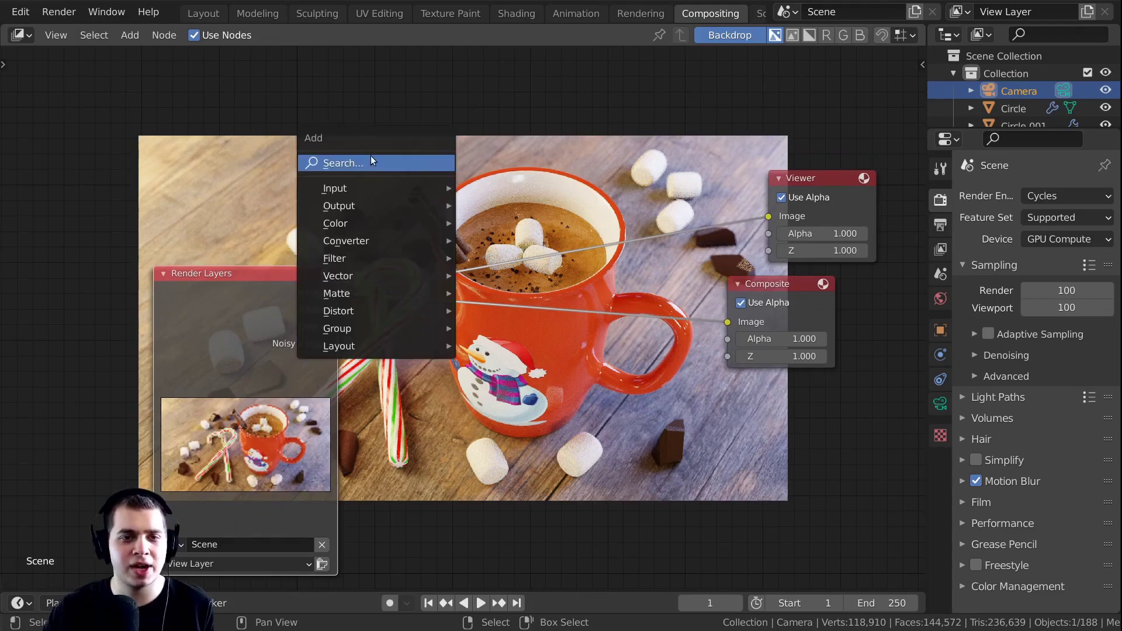
pyautogui.click(405, 162)
pyautogui.write('de')
pyautogui.click(461, 212)
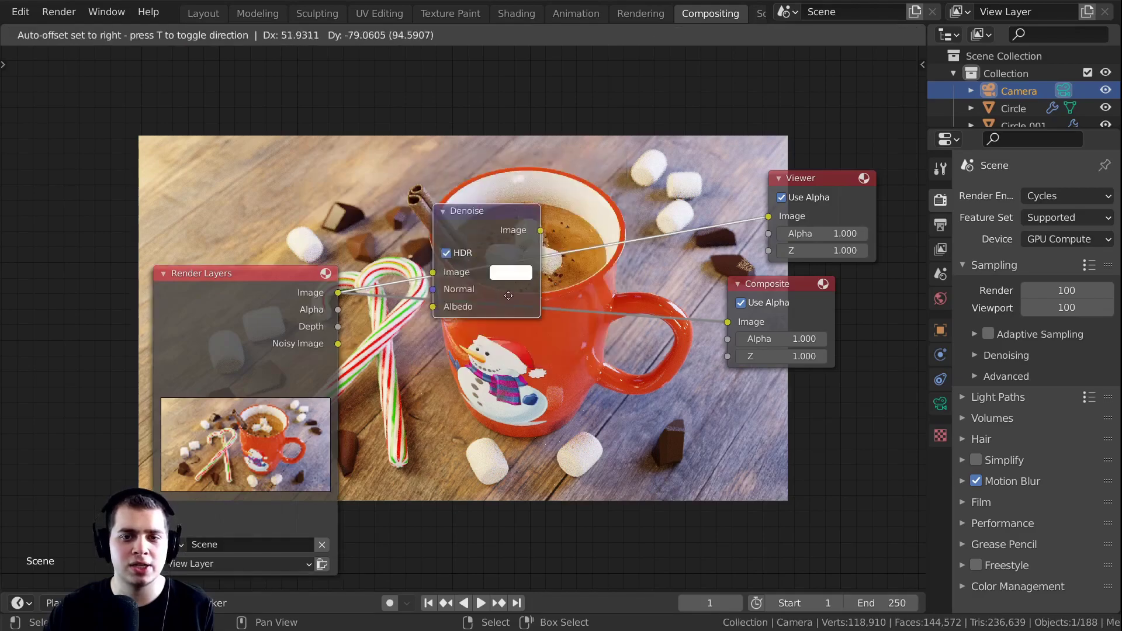
pyautogui.click(650, 346)
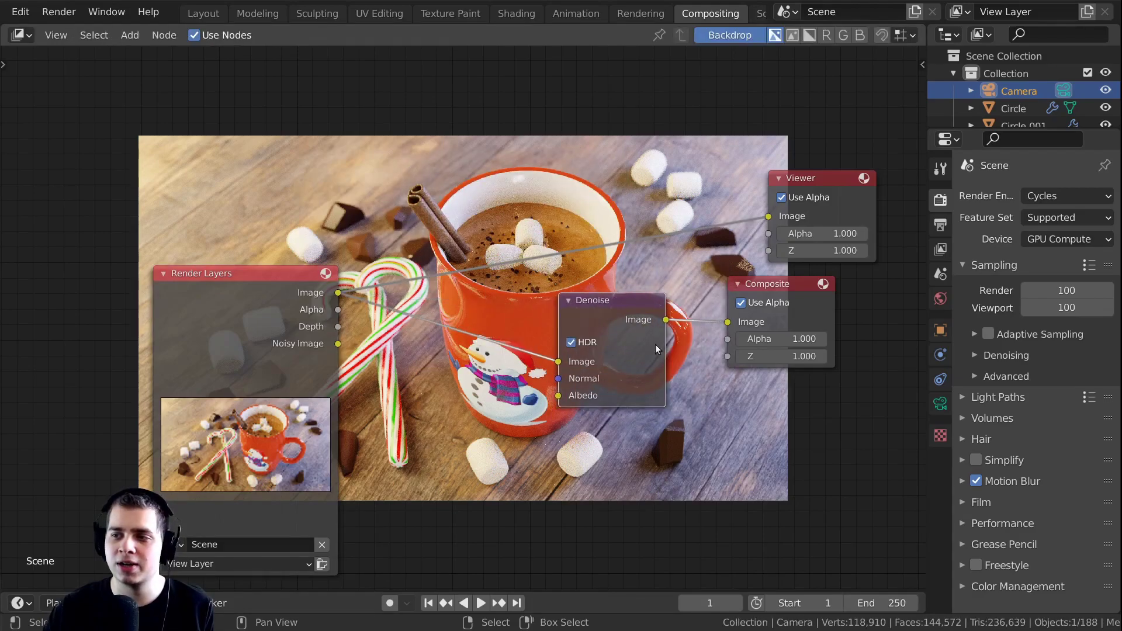
pyautogui.moveTo(662, 319); pyautogui.dragTo(767, 216)
# Spread the Render Layers and Denoise nodes apart and lower them to leave space for more nodes
pyautogui.moveTo(618, 315); pyautogui.dragTo(656, 292)
pyautogui.moveTo(290, 293); pyautogui.dragTo(211, 299)
pyautogui.moveTo(649, 240); pyautogui.dragTo(649, 258, button='middle')
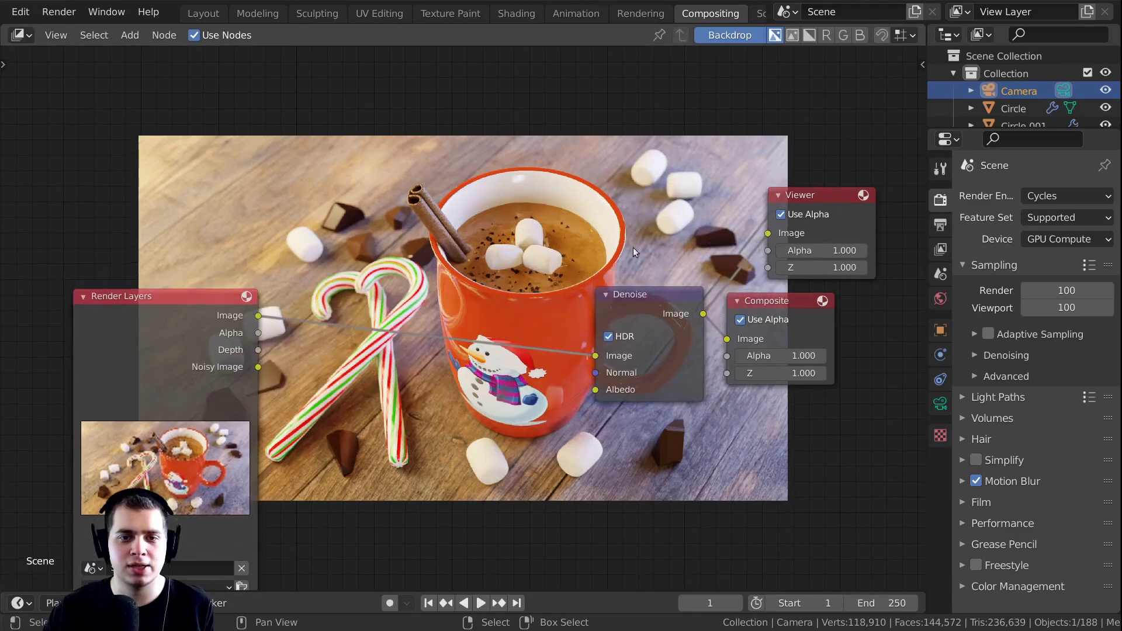
pyautogui.moveTo(649, 295); pyautogui.dragTo(707, 381)
pyautogui.moveTo(195, 334); pyautogui.dragTo(114, 377)
pyautogui.moveTo(387, 298); pyautogui.dragTo(457, 292, button='middle')
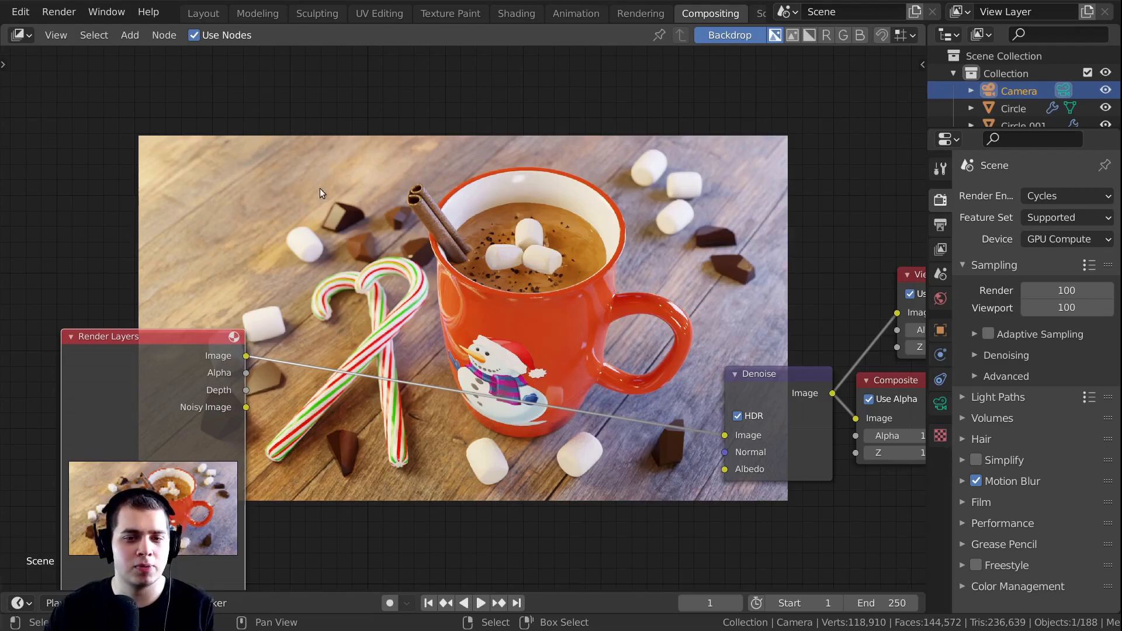
# Insert an RGB Curves node on the link between Render Layers and Denoise
pyautogui.hotkey('shift', 'a')
pyautogui.click(327, 170)
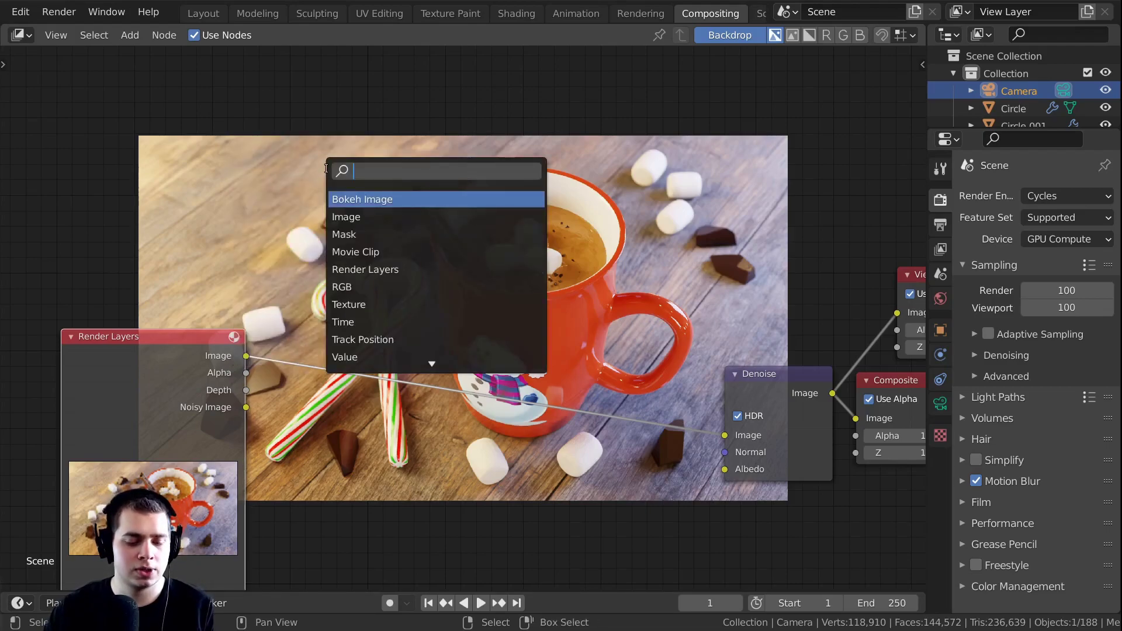
pyautogui.write('rgb')
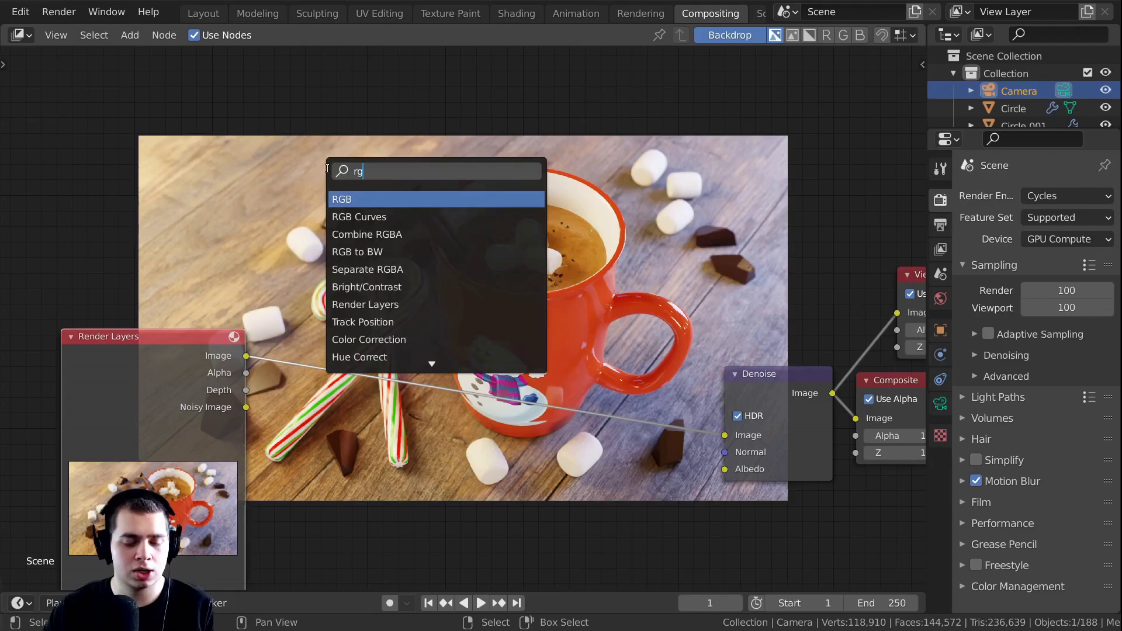
pyautogui.click(385, 217)
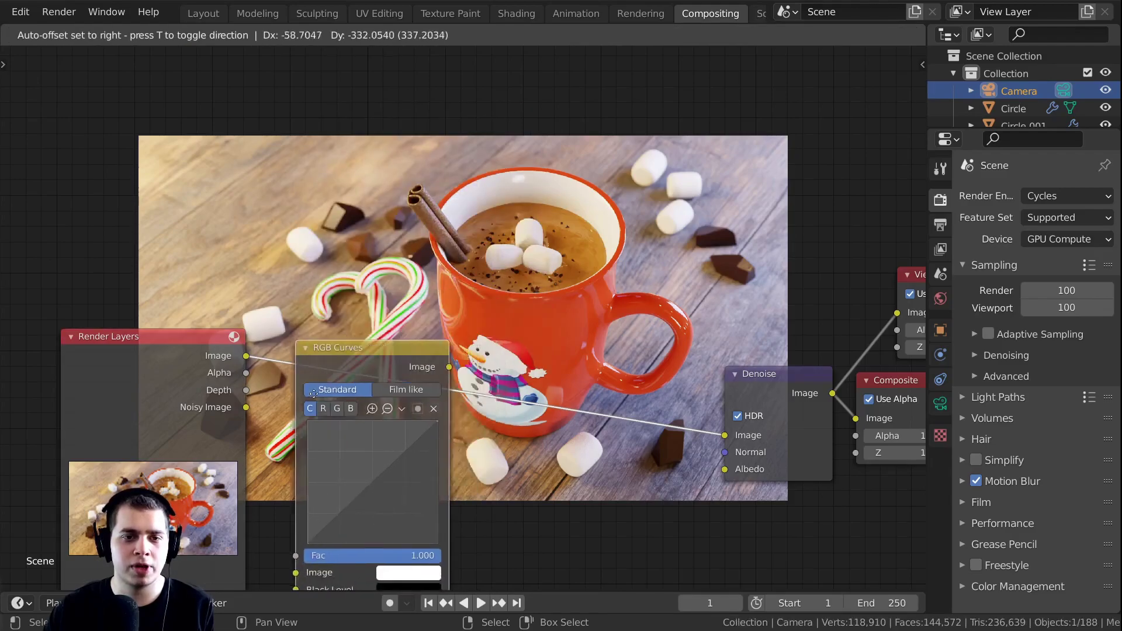
pyautogui.click(396, 367)
pyautogui.moveTo(353, 394); pyautogui.dragTo(394, 293, button='middle')
pyautogui.scroll(1, 394, 294)
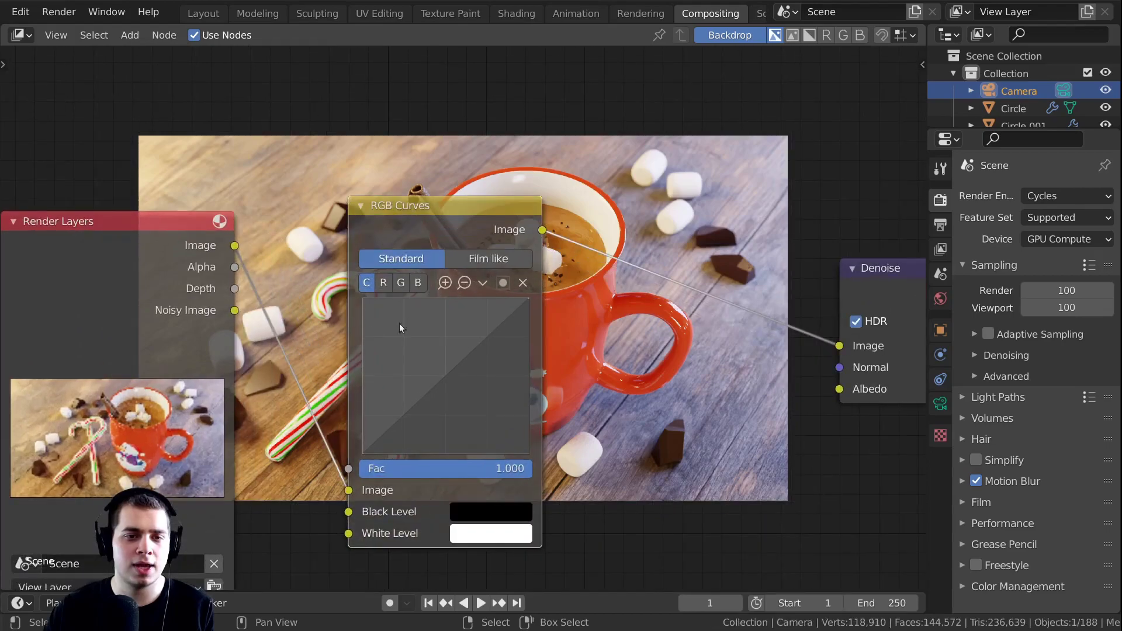
# Darken the combined curve with points at about X 0.33, Y 0.20 and X 0.64, Y 0.48, moving Render Layers farther from RGB Curves
pyautogui.moveTo(456, 366); pyautogui.dragTo(464, 370)
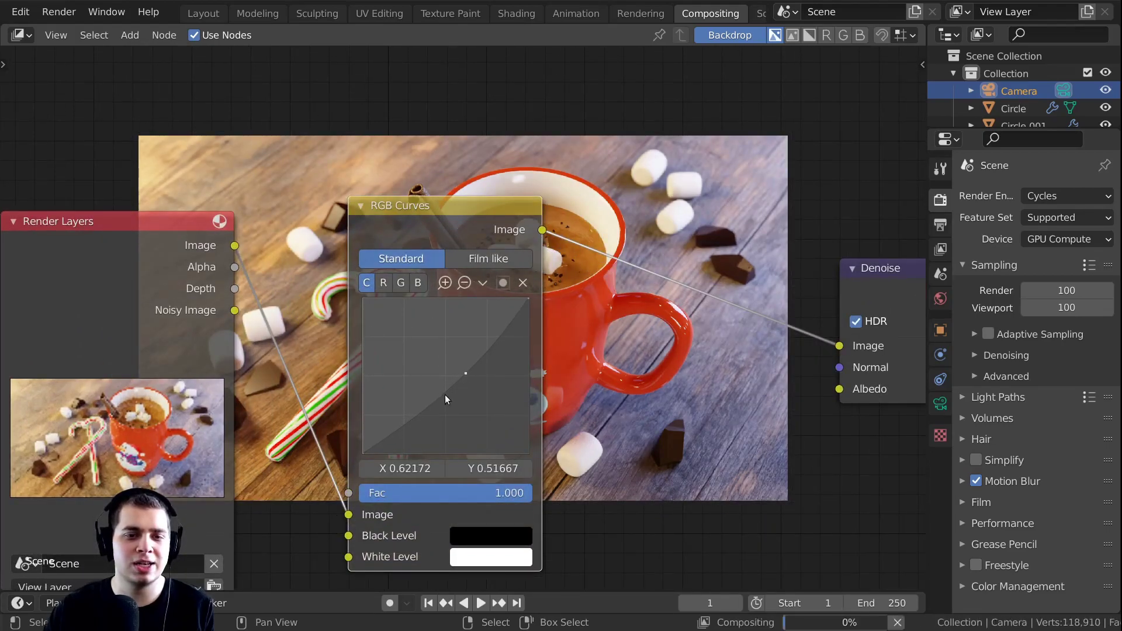
pyautogui.moveTo(408, 424); pyautogui.dragTo(410, 418)
pyautogui.moveTo(466, 374); pyautogui.dragTo(469, 378)
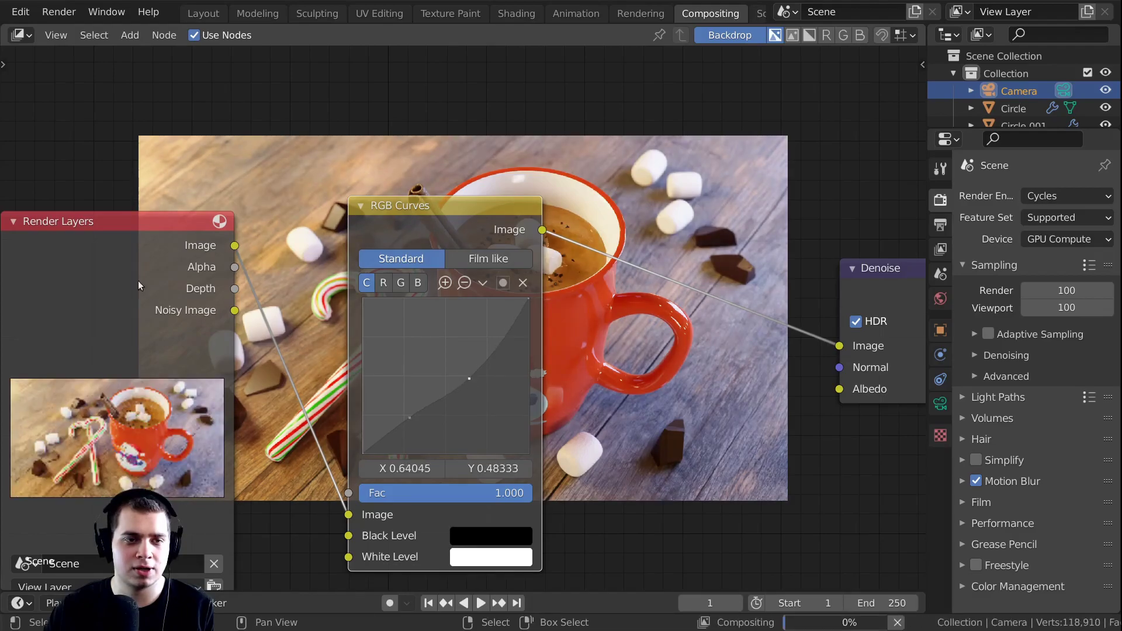
pyautogui.moveTo(151, 292); pyautogui.dragTo(77, 315)
pyautogui.moveTo(305, 251); pyautogui.dragTo(404, 357, button='middle')
pyautogui.moveTo(510, 525); pyautogui.dragTo(517, 526)
pyautogui.scroll(-1, 521, 506)
pyautogui.moveTo(357, 234); pyautogui.dragTo(373, 311, button='middle')
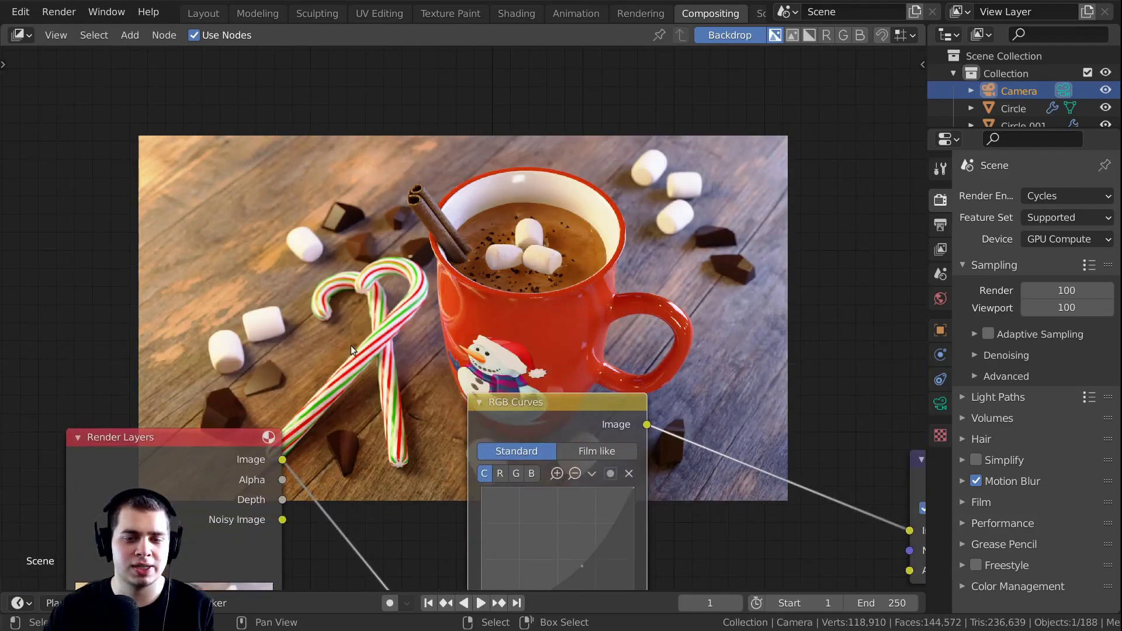
# Add a midpoint to the red channel's curve and raise it slightly to X 0.49064, Y 0.525
pyautogui.moveTo(539, 433); pyautogui.dragTo(409, 315, button='middle')
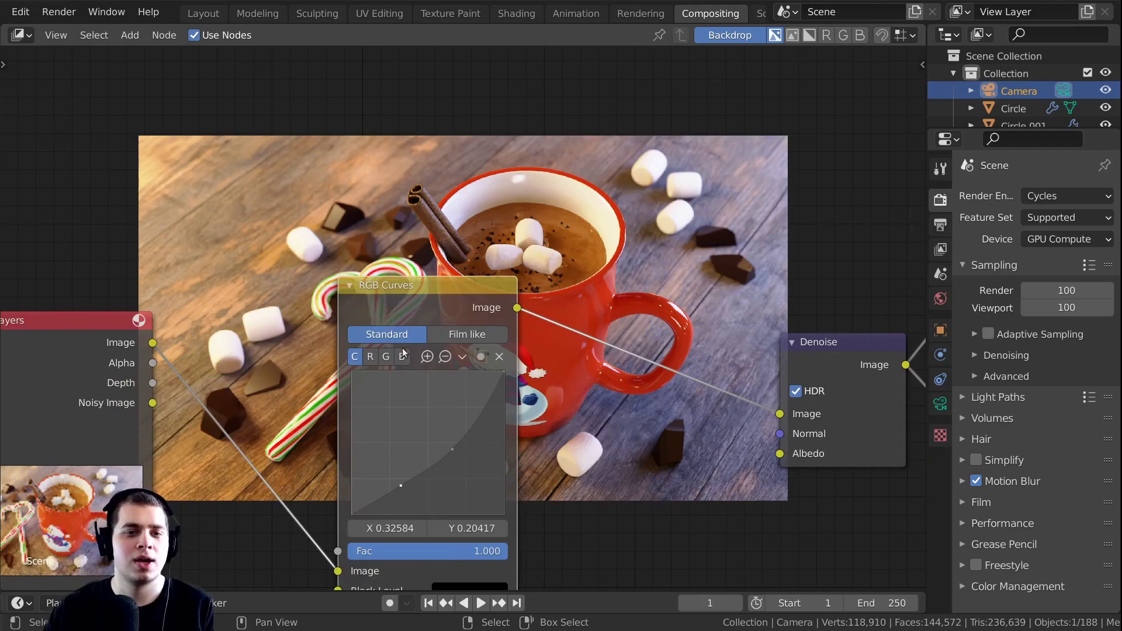
pyautogui.scroll(2, 525, 309)
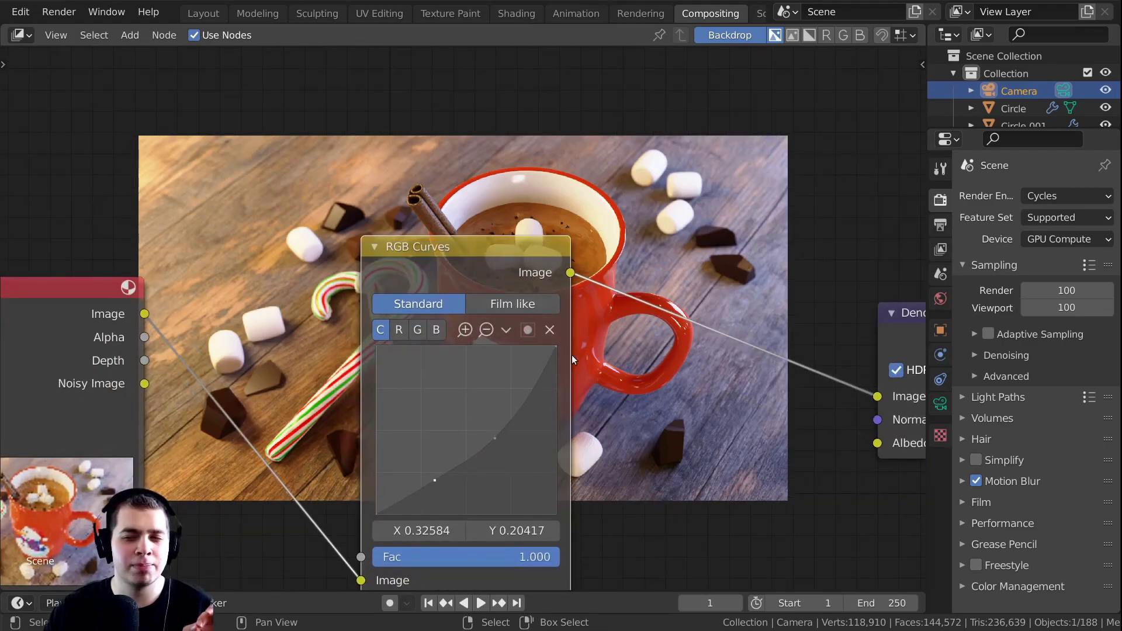
pyautogui.scroll(2, 451, 387)
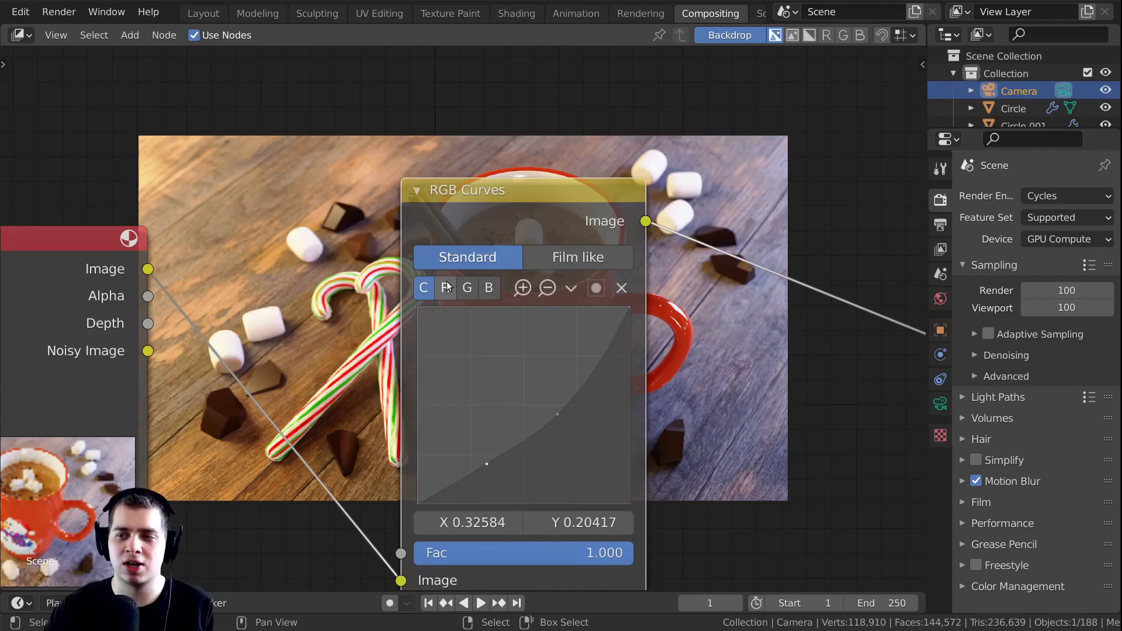
pyautogui.click(447, 286)
pyautogui.moveTo(443, 292); pyautogui.dragTo(639, 358, button='middle')
pyautogui.scroll(-4, 639, 358)
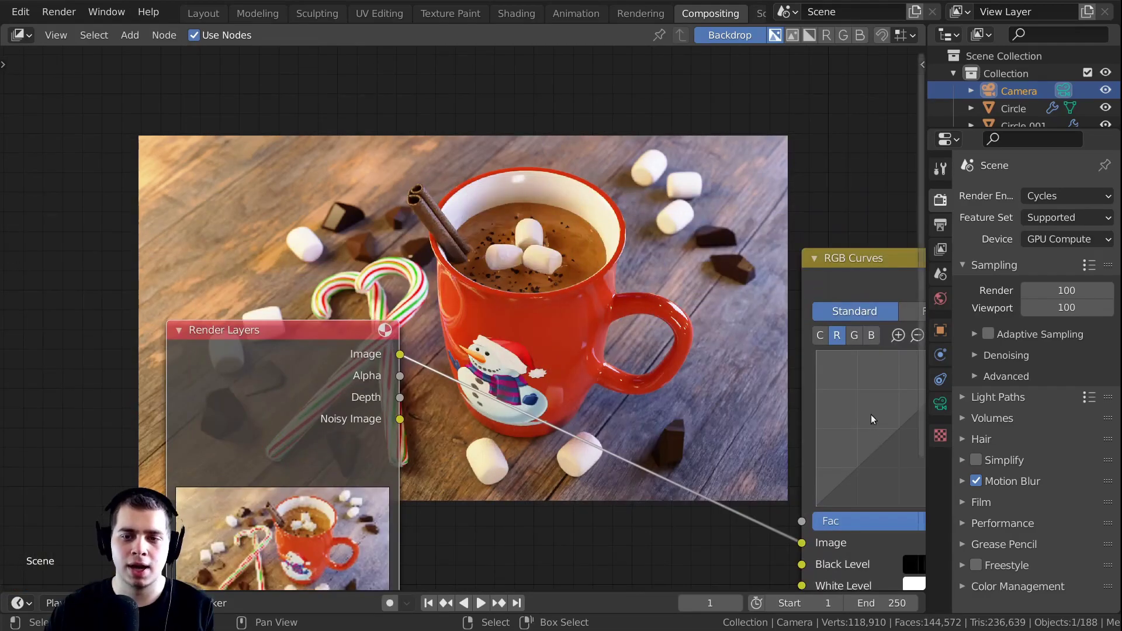
pyautogui.moveTo(900, 429); pyautogui.dragTo(876, 414, button='middle')
pyautogui.click(872, 412)
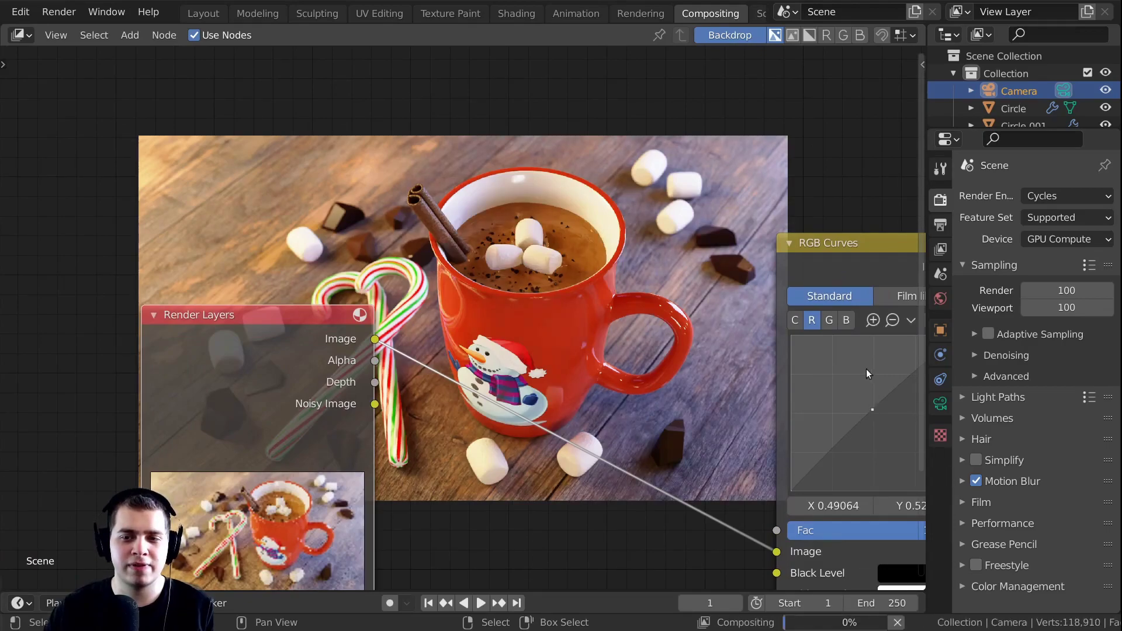
# Add a midpoint to the blue channel's curve and raise it to X 0.49813, Y 0.55
pyautogui.moveTo(860, 343); pyautogui.dragTo(820, 337, button='middle')
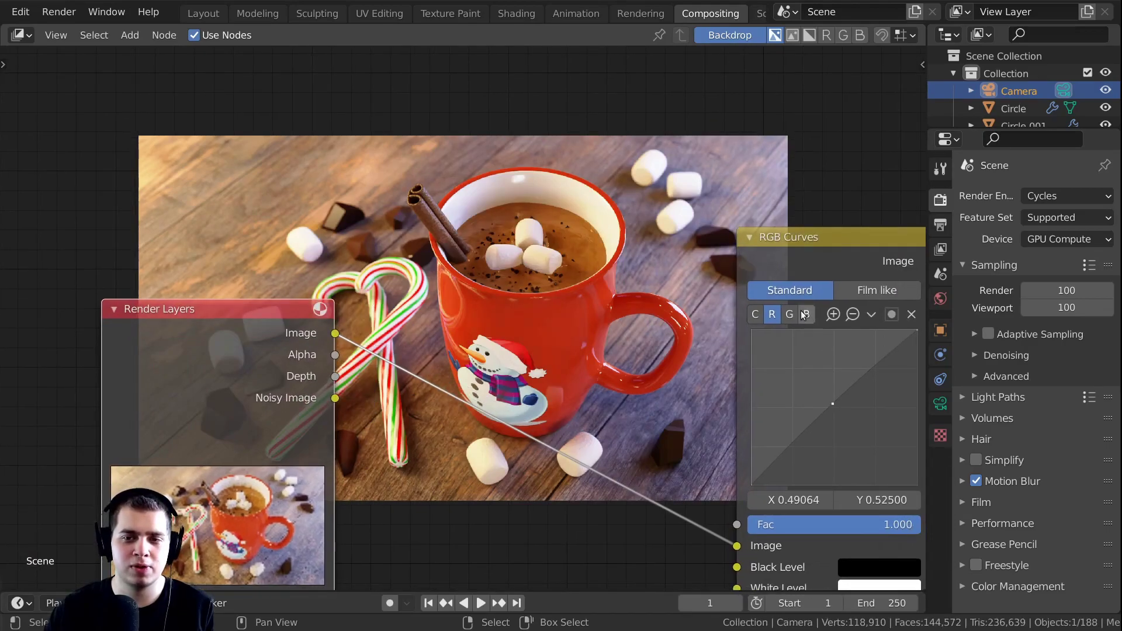
pyautogui.click(808, 315)
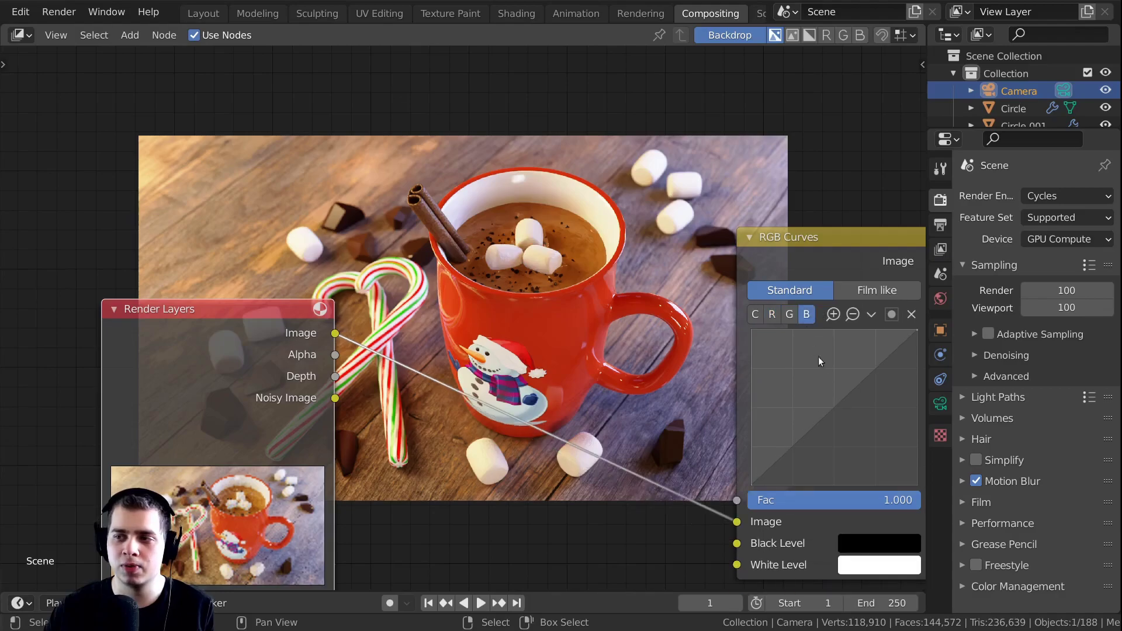
pyautogui.moveTo(839, 405); pyautogui.dragTo(833, 399)
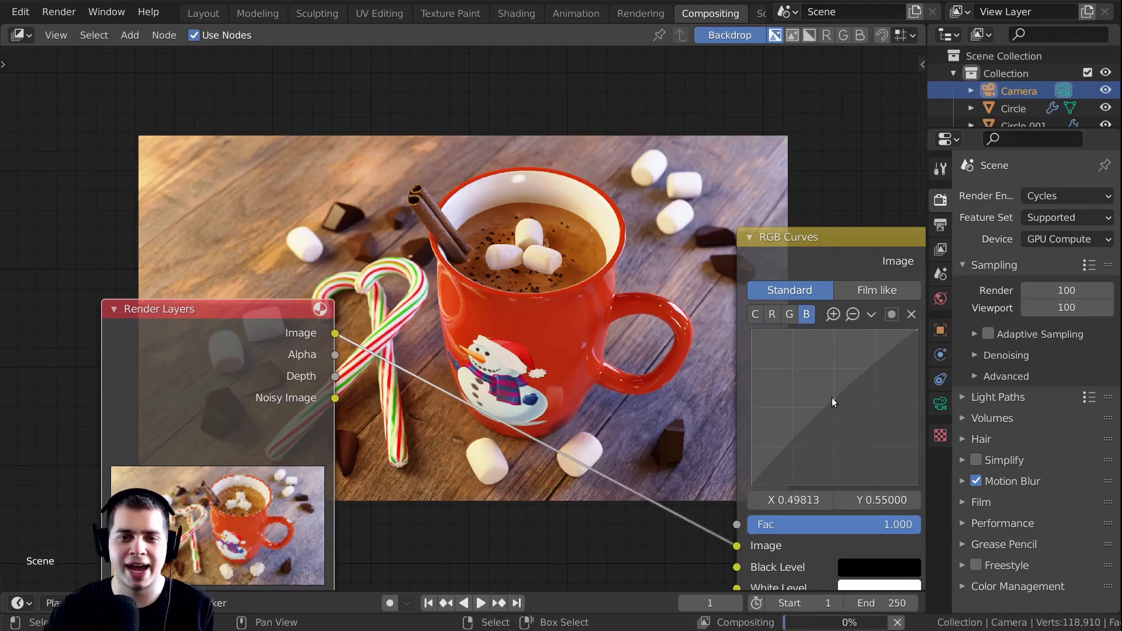
# Move the Render Layers and RGB Curves nodes farther away from Denoise to make room for another node
pyautogui.moveTo(817, 250); pyautogui.dragTo(836, 269)
pyautogui.moveTo(176, 309); pyautogui.dragTo(118, 401)
pyautogui.moveTo(495, 384); pyautogui.dragTo(556, 362, button='middle')
pyautogui.scroll(-2, 644, 349)
pyautogui.moveTo(823, 266); pyautogui.dragTo(709, 310)
pyautogui.scroll(1, 709, 310)
pyautogui.moveTo(822, 254); pyautogui.dragTo(569, 280, button='middle')
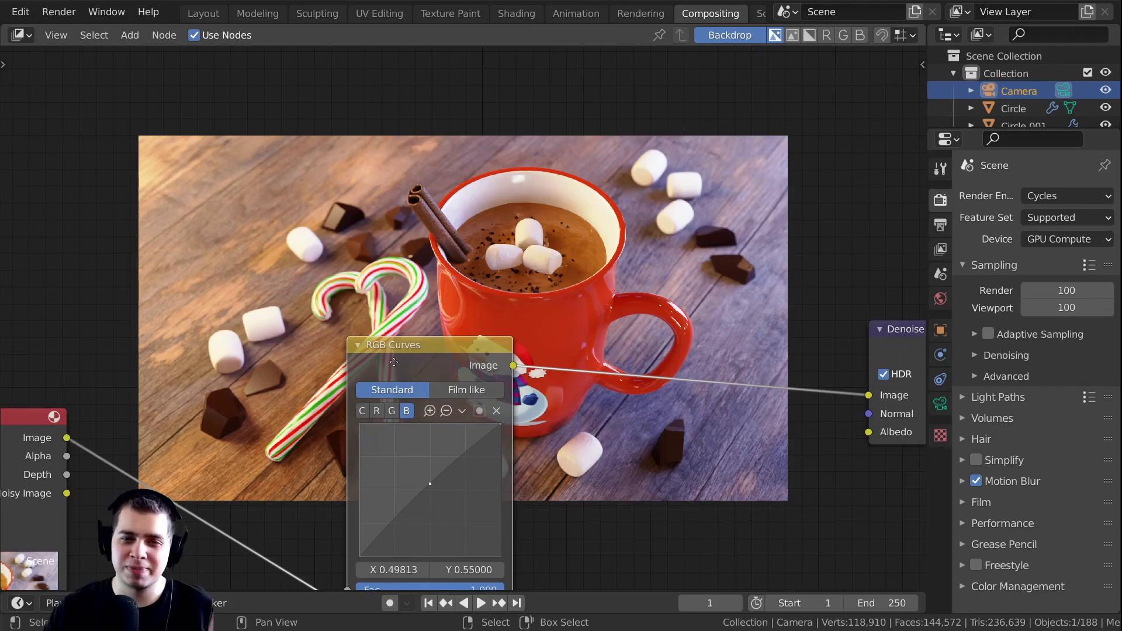
pyautogui.moveTo(408, 362); pyautogui.dragTo(254, 362)
pyautogui.moveTo(477, 241); pyautogui.dragTo(499, 223, button='middle')
# Insert a Glare node on the link between RGB Curves and Denoise
pyautogui.hotkey('shift', 'a')
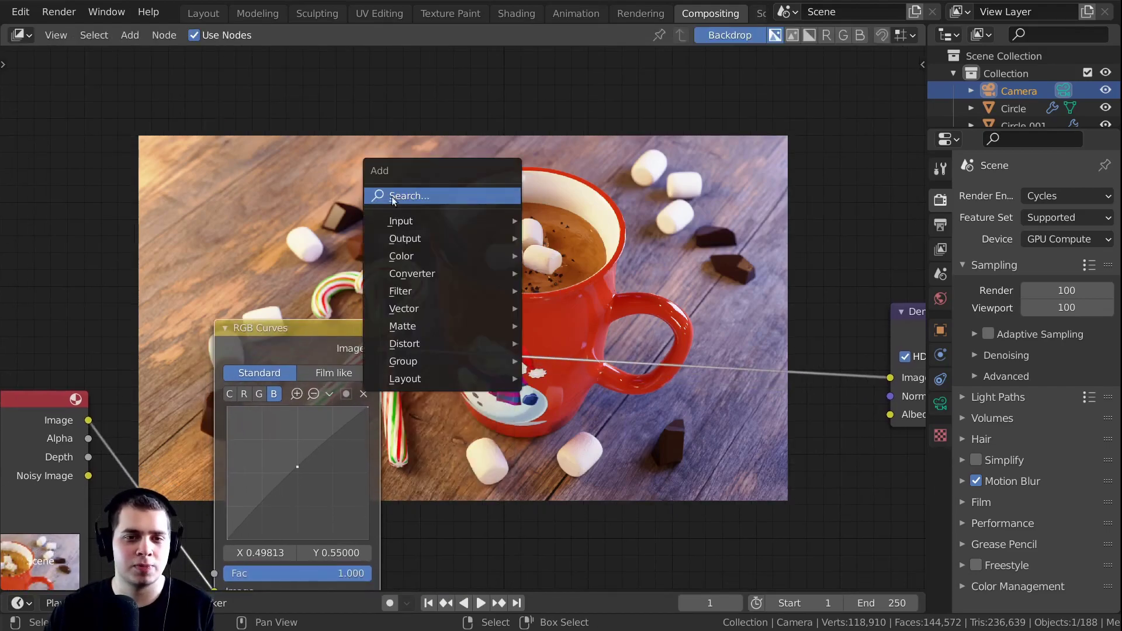
pyautogui.click(416, 196)
pyautogui.write('gl')
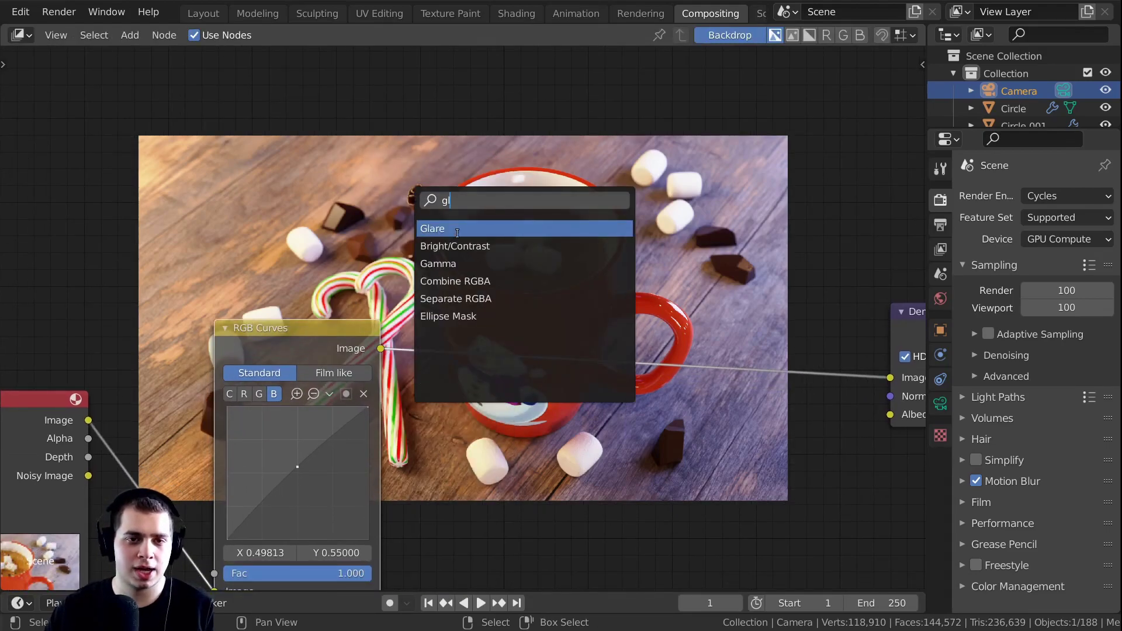
pyautogui.click(443, 228)
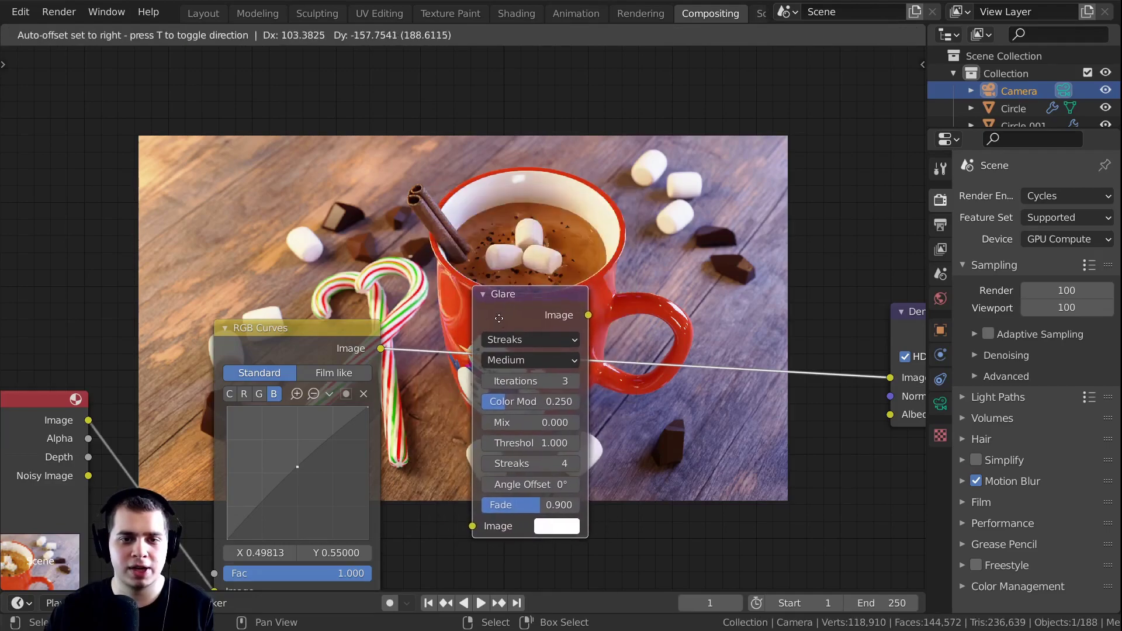
pyautogui.click(503, 351)
pyautogui.moveTo(481, 264); pyautogui.dragTo(438, 366, button='middle')
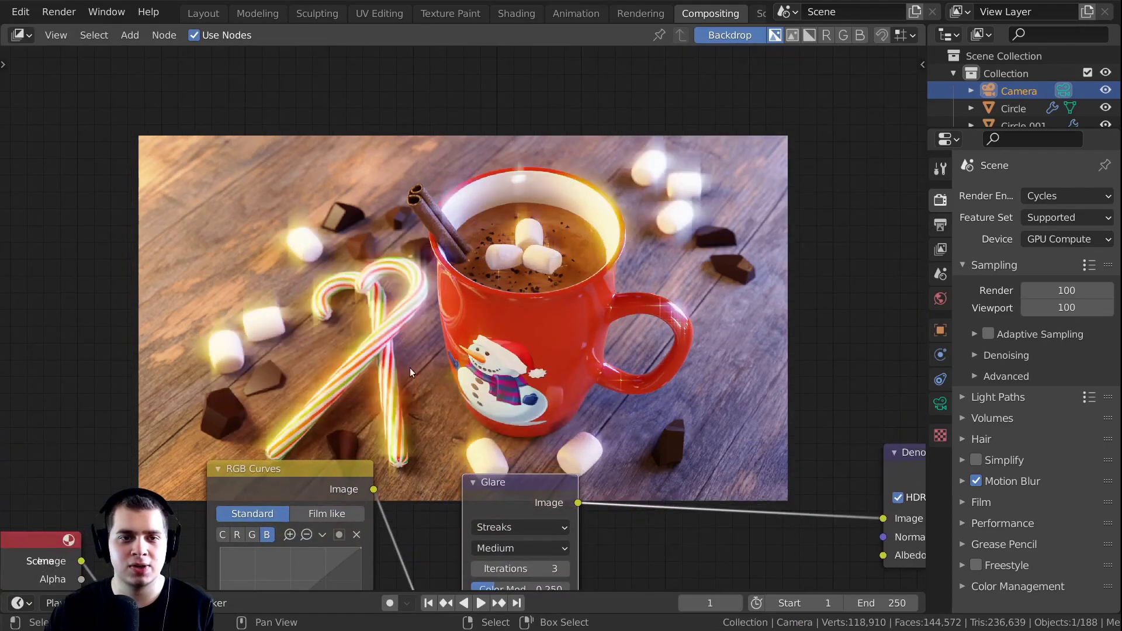
# Raise the Streaks Glare node's threshold to 2.5 to soften the glow on the candy canes and marshmallows
pyautogui.scroll(2, 517, 325)
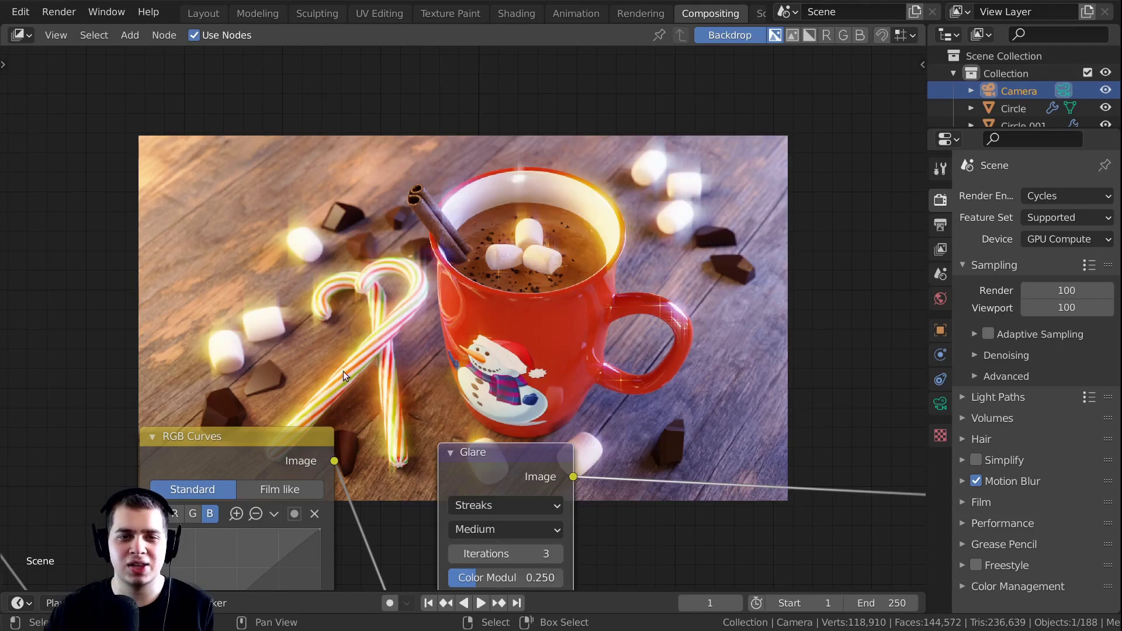
pyautogui.moveTo(504, 550); pyautogui.dragTo(553, 382, button='middle')
pyautogui.scroll(2, 491, 448)
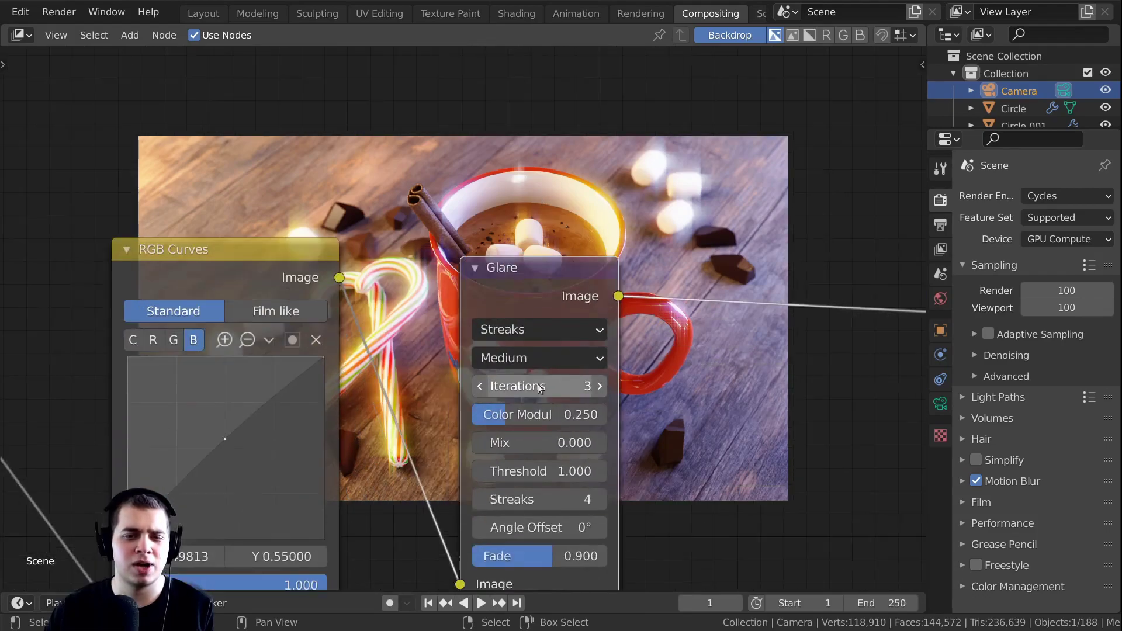
pyautogui.moveTo(561, 457); pyautogui.dragTo(558, 555, button='middle')
pyautogui.scroll(-1, 558, 555)
pyautogui.moveTo(558, 550); pyautogui.dragTo(552, 539)
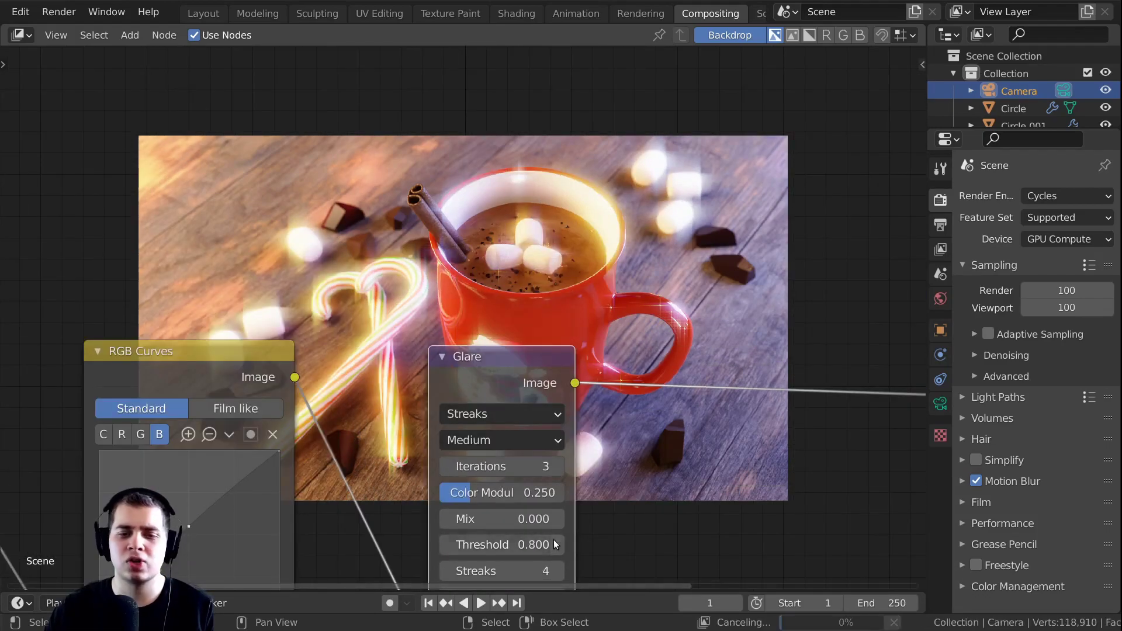
pyautogui.click(555, 539)
pyautogui.click(555, 539)
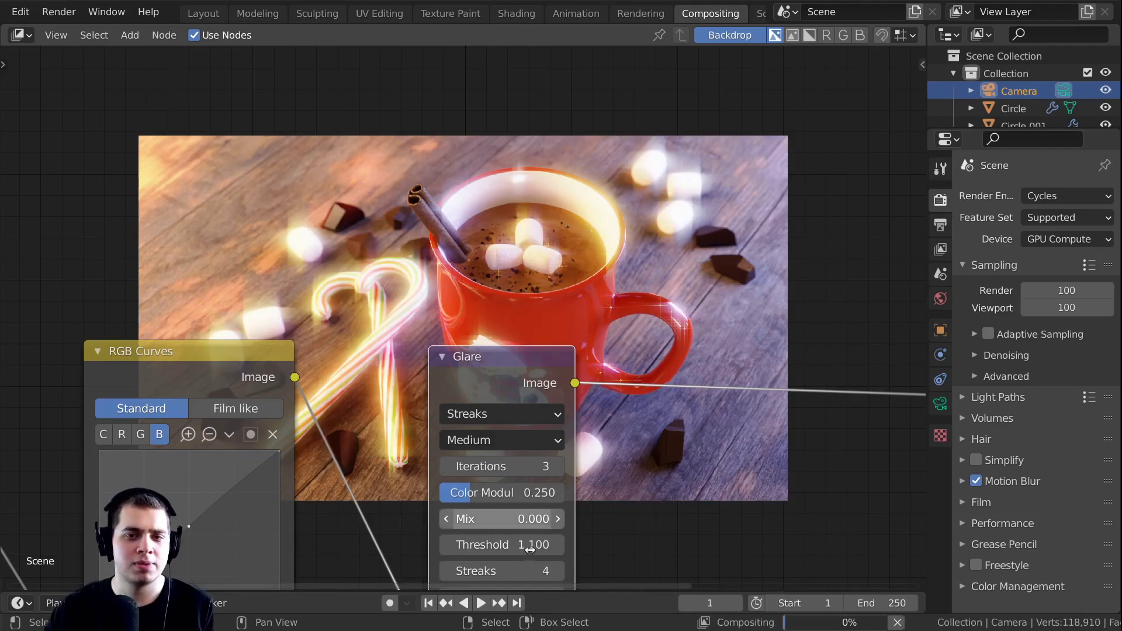
pyautogui.click(505, 419)
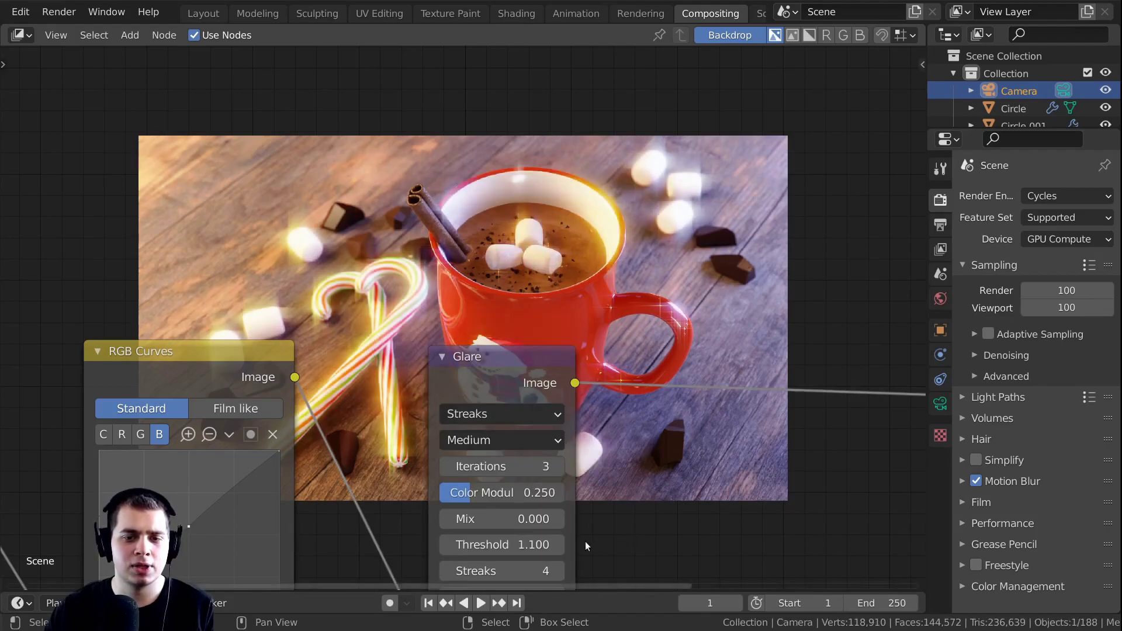
pyautogui.click(557, 546)
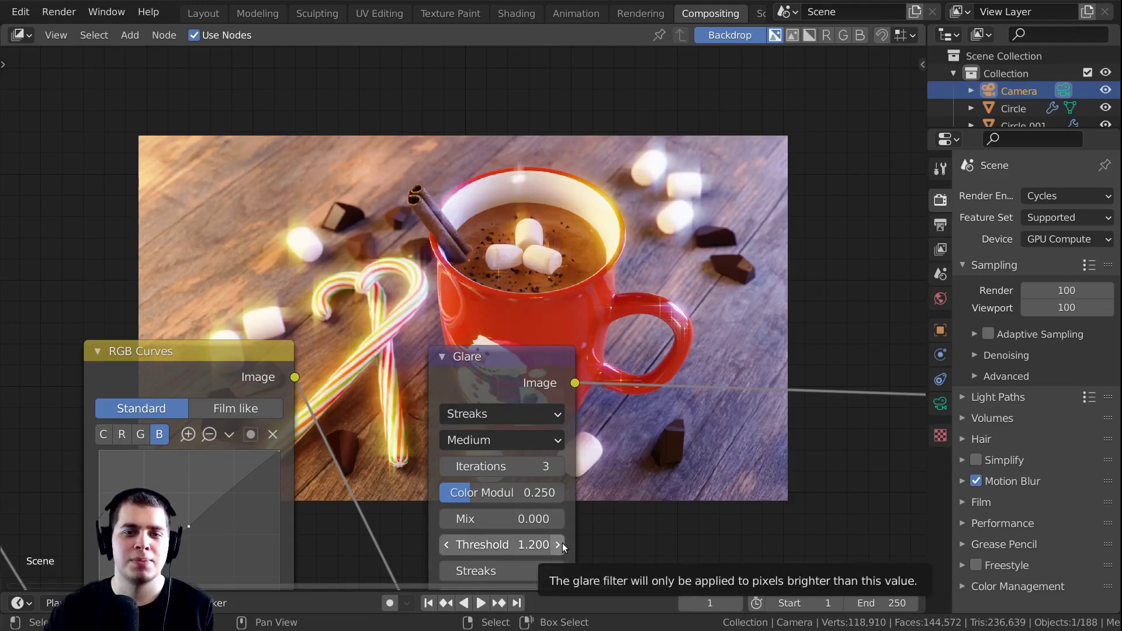
pyautogui.click(560, 544)
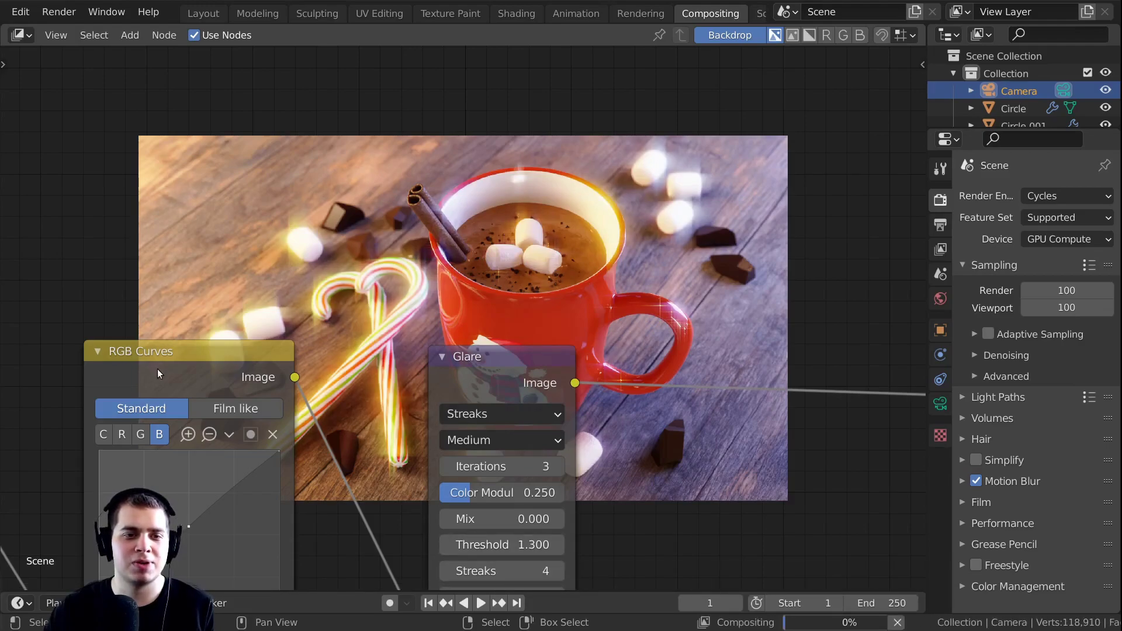
# Move the RGB Curves node lower and farther from Glare, and save the file
pyautogui.moveTo(158, 371); pyautogui.dragTo(111, 467)
pyautogui.moveTo(656, 289); pyautogui.dragTo(504, 376, button='middle')
pyautogui.hotkey('ctrl', 's')
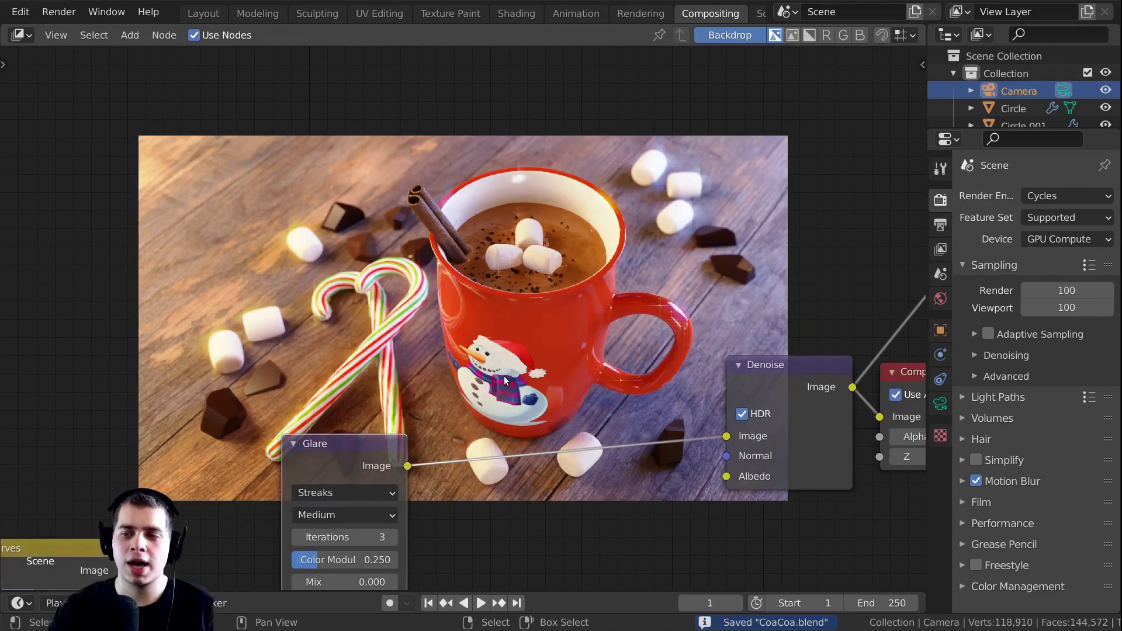
# Duplicate the Glare node and insert the copy between the first Glare and Denoise
pyautogui.moveTo(337, 442); pyautogui.dragTo(366, 300, button='middle')
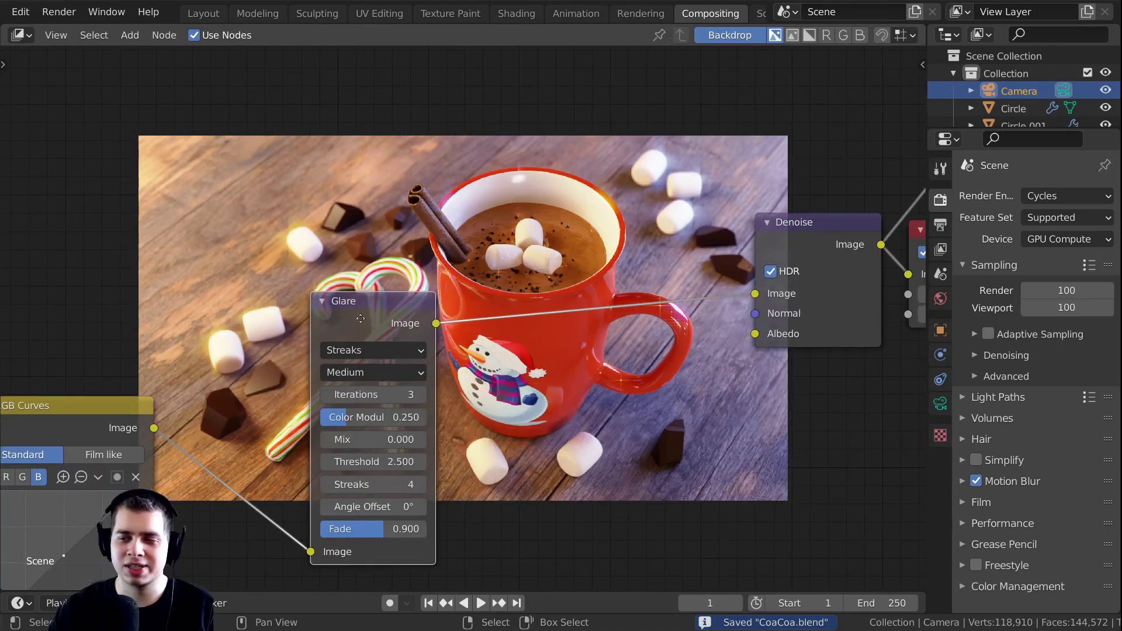
pyautogui.hotkey('shift', 'd')
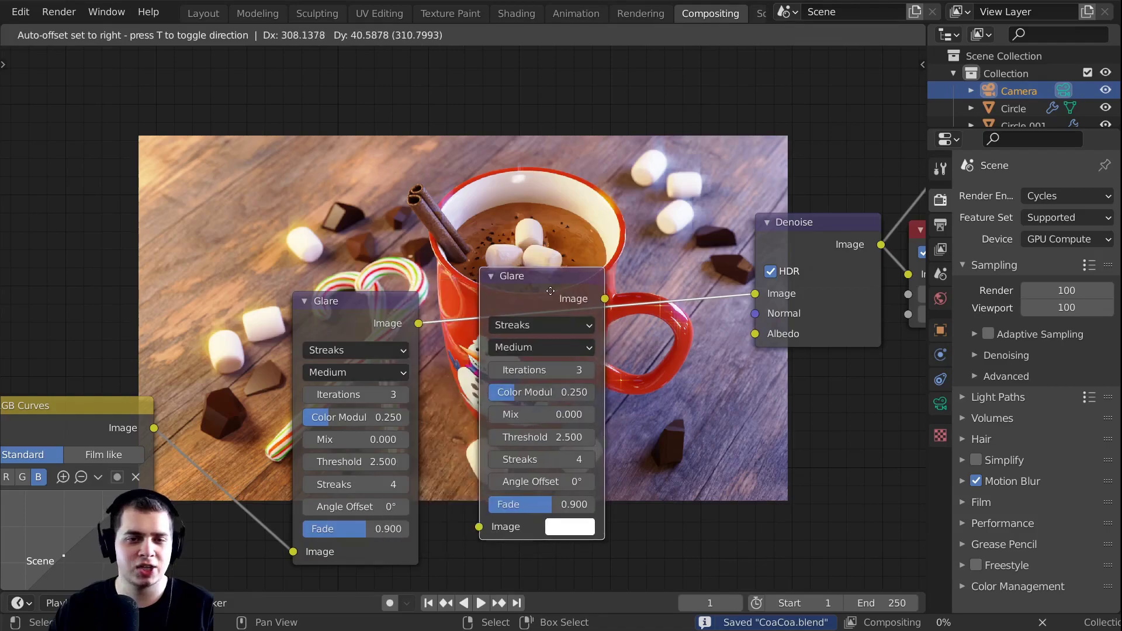
pyautogui.click(529, 291)
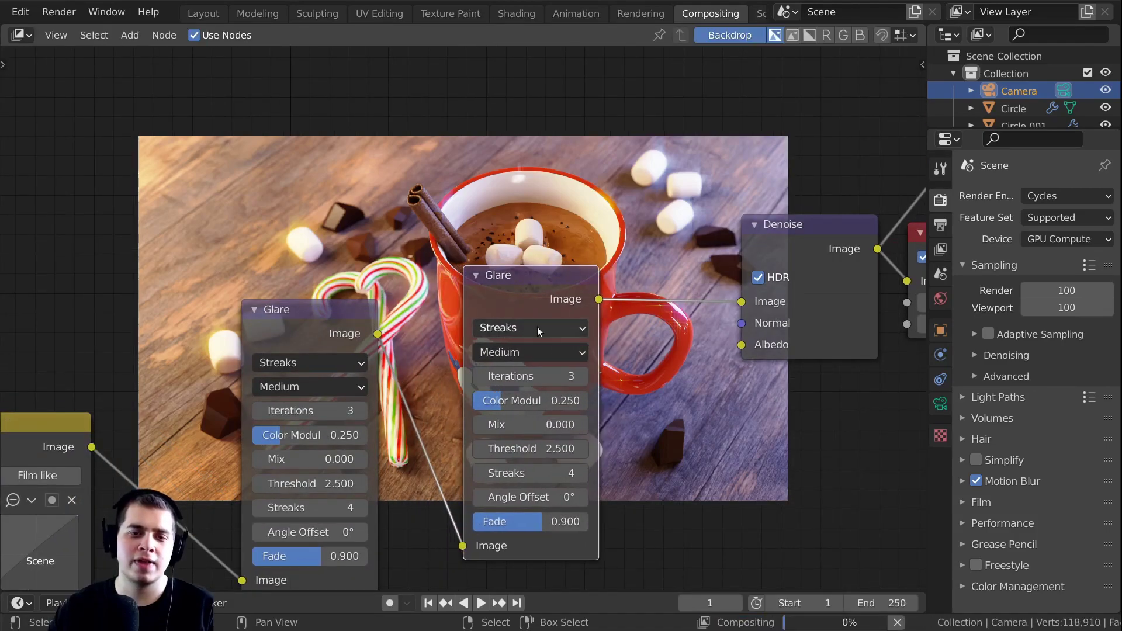
# Change the duplicated Glare node's type to Fog Glow and reposition it between its neighbours
pyautogui.click(531, 330)
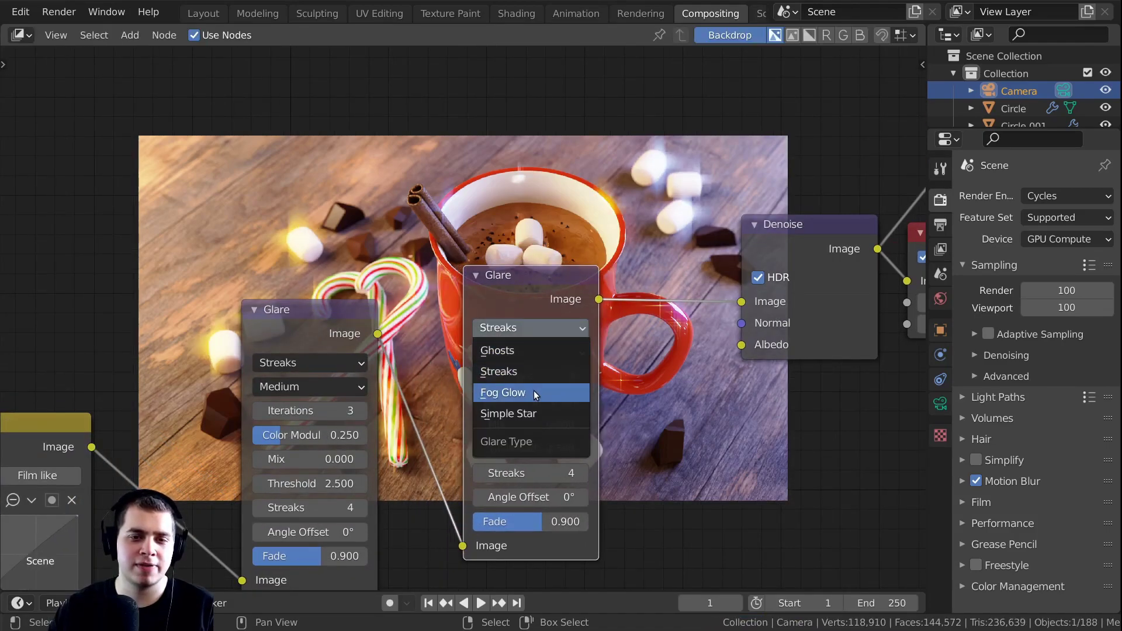
pyautogui.click(529, 393)
pyautogui.press('g')
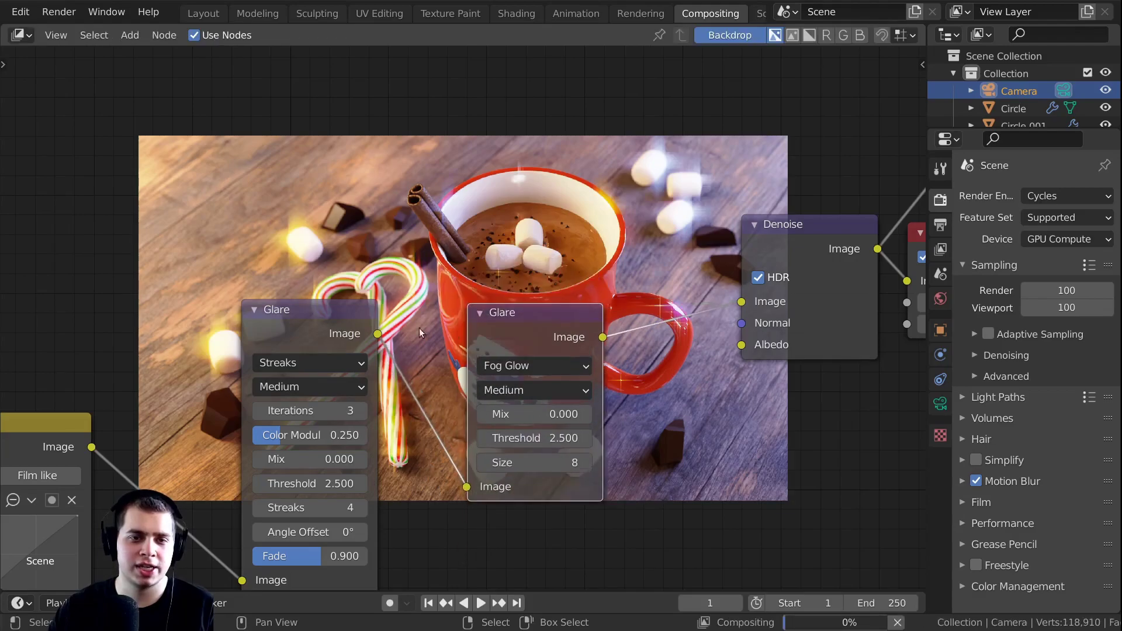
pyautogui.click(436, 329)
pyautogui.moveTo(361, 333); pyautogui.dragTo(351, 487, button='middle')
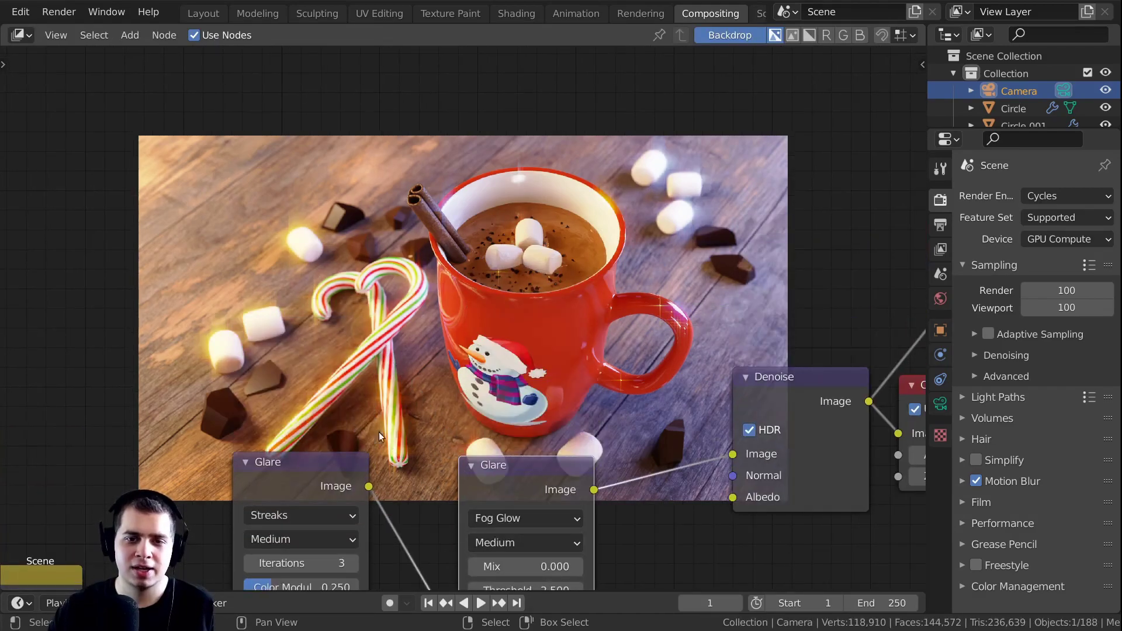
pyautogui.scroll(-2, 391, 325)
pyautogui.moveTo(465, 373); pyautogui.dragTo(470, 257, button='middle')
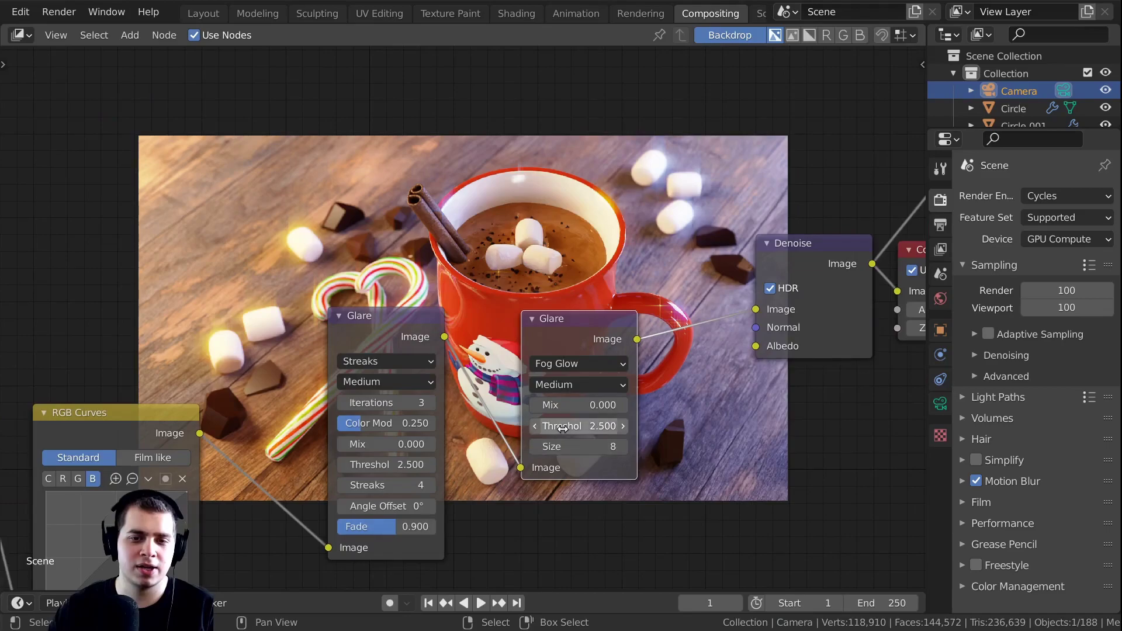
# Try a threshold of 2.2 on the Fog Glow Glare node and inspect the glow in the image
pyautogui.moveTo(541, 427); pyautogui.dragTo(537, 425)
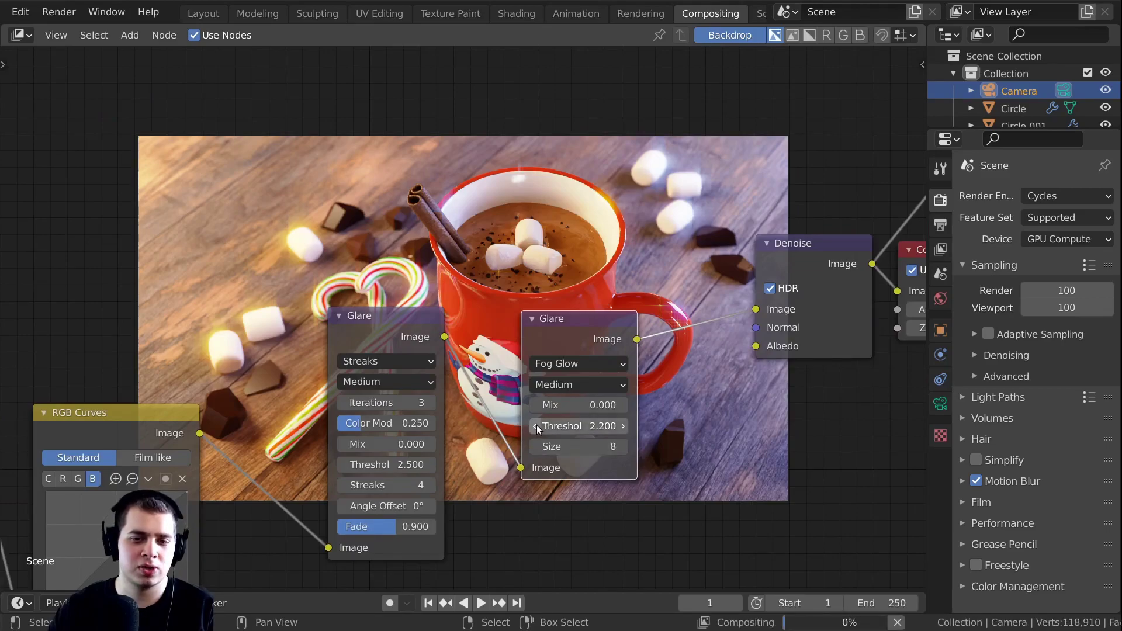
pyautogui.moveTo(536, 317); pyautogui.dragTo(548, 468, button='middle')
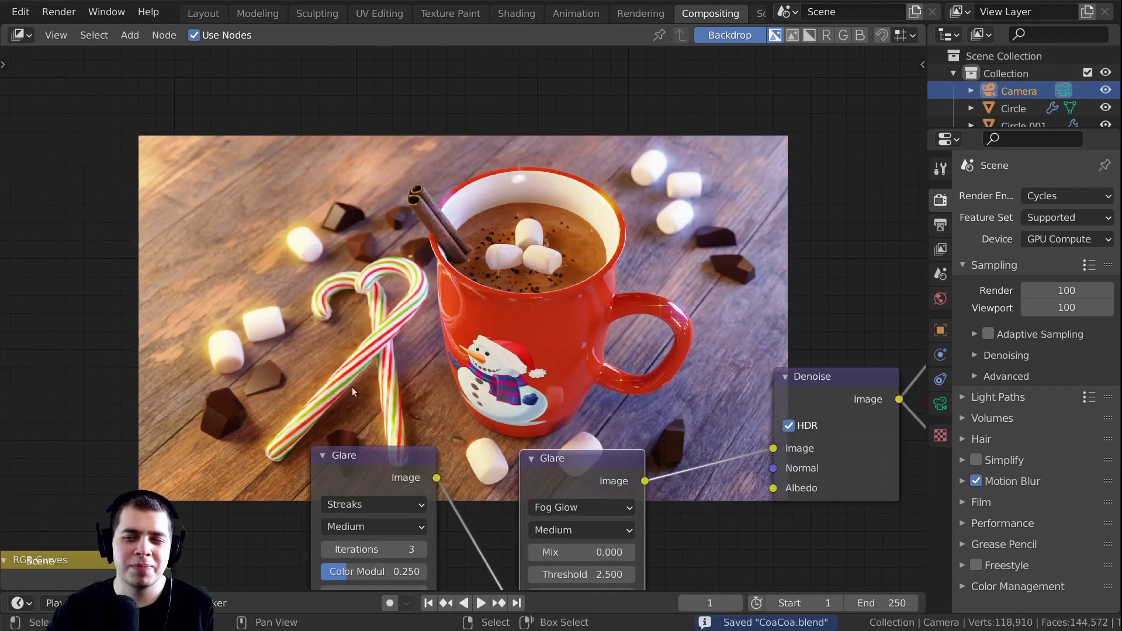
pyautogui.moveTo(257, 411); pyautogui.dragTo(279, 411, button='middle')
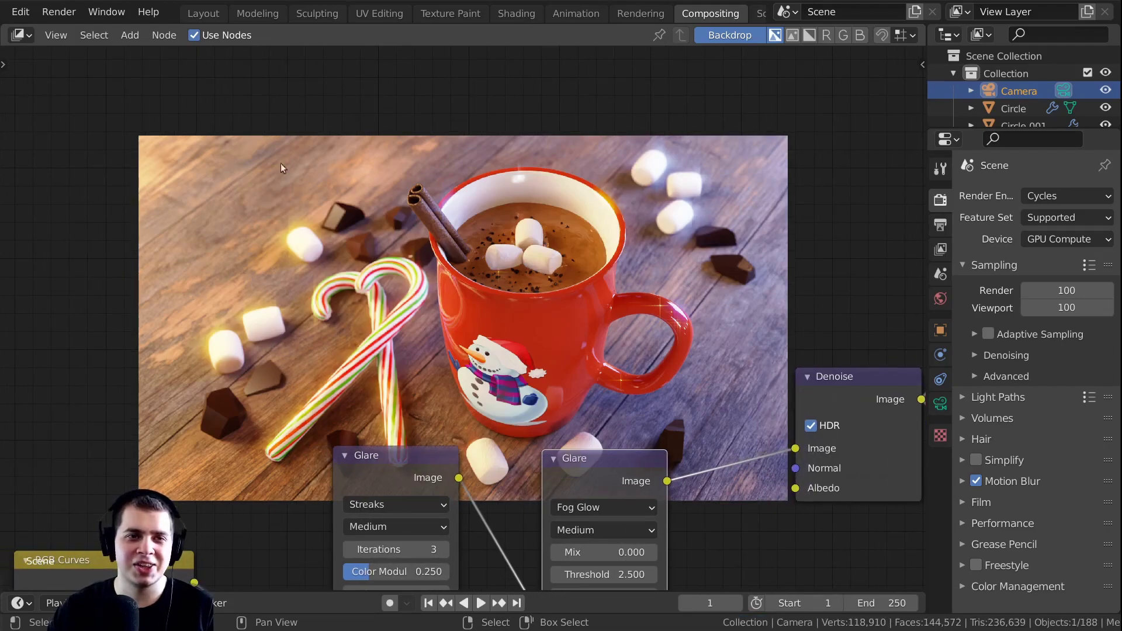
# Leave the render view, select a marshmallow beside the candy canes, and open its material in the Shading workspace
pyautogui.click(202, 13)
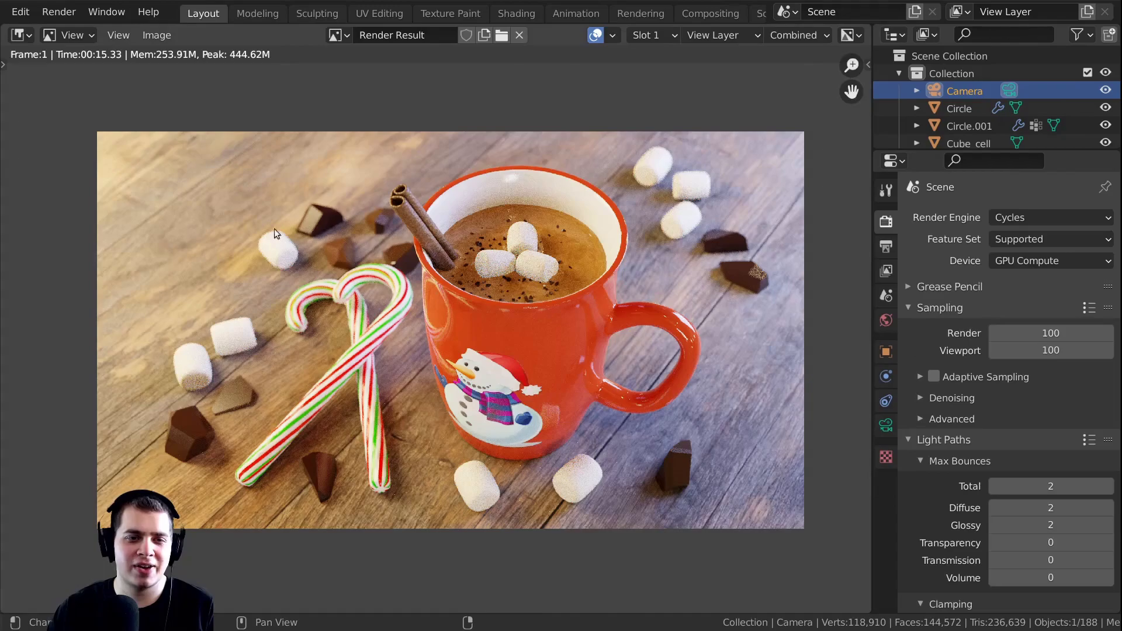
pyautogui.scroll(-1, 268, 237)
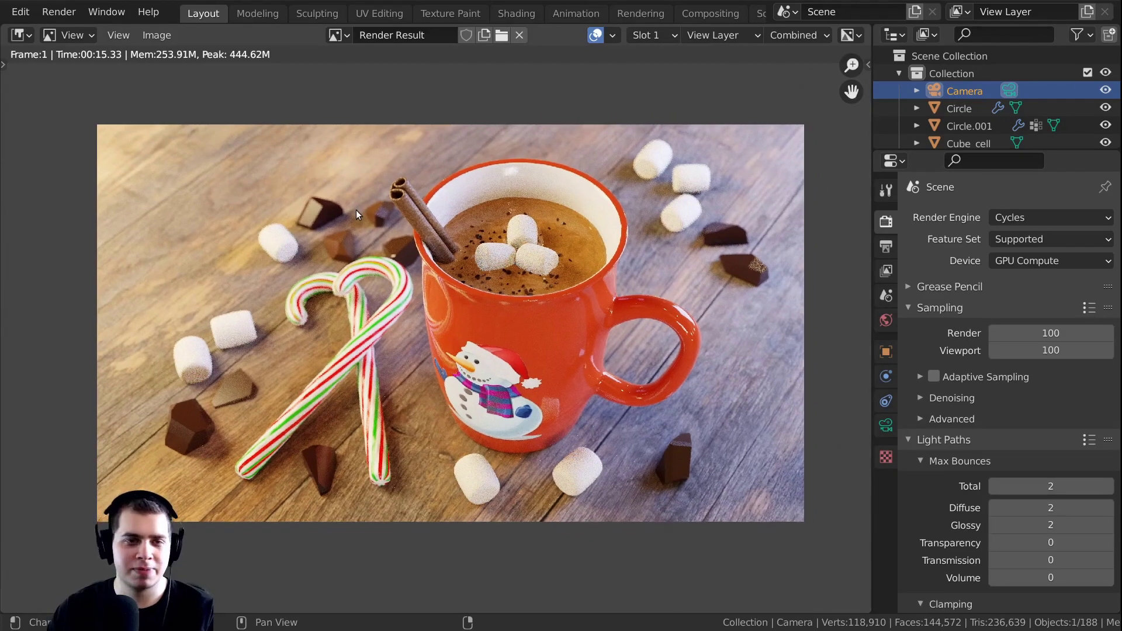
pyautogui.press('Escape')
pyautogui.rightClick(235, 330)
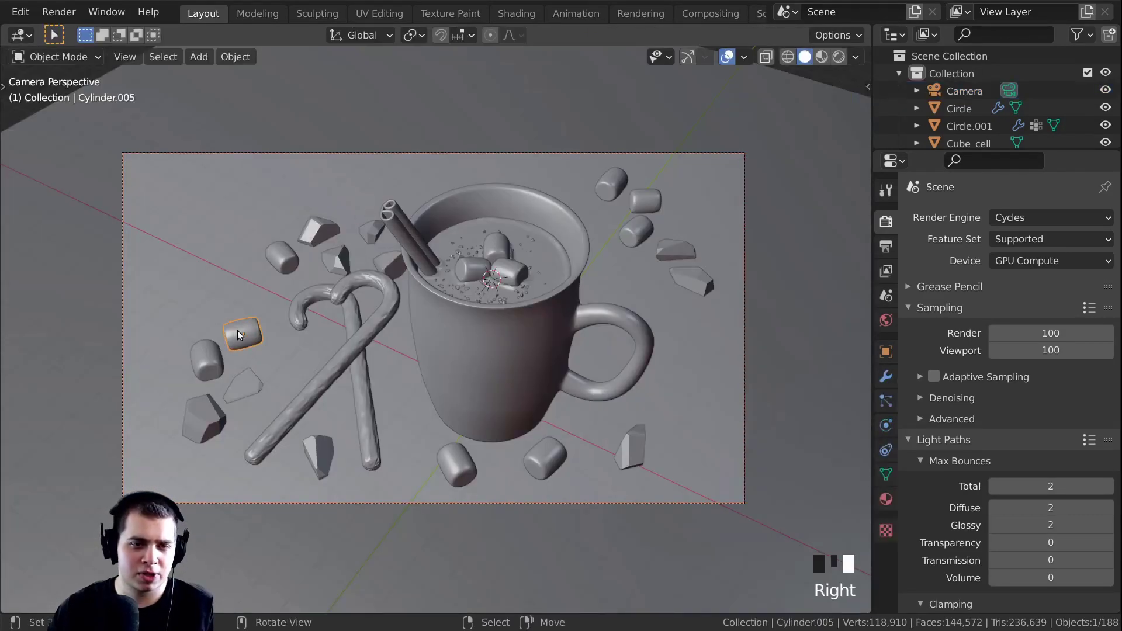
pyautogui.click(515, 13)
pyautogui.moveTo(694, 378)
pyautogui.mouseDown(button='middle')
pyautogui.moveTo(528, 420)
pyautogui.moveTo(584, 394)
pyautogui.moveTo(560, 397)
pyautogui.mouseUp(button='middle')
pyautogui.scroll(-3, 687, 374)
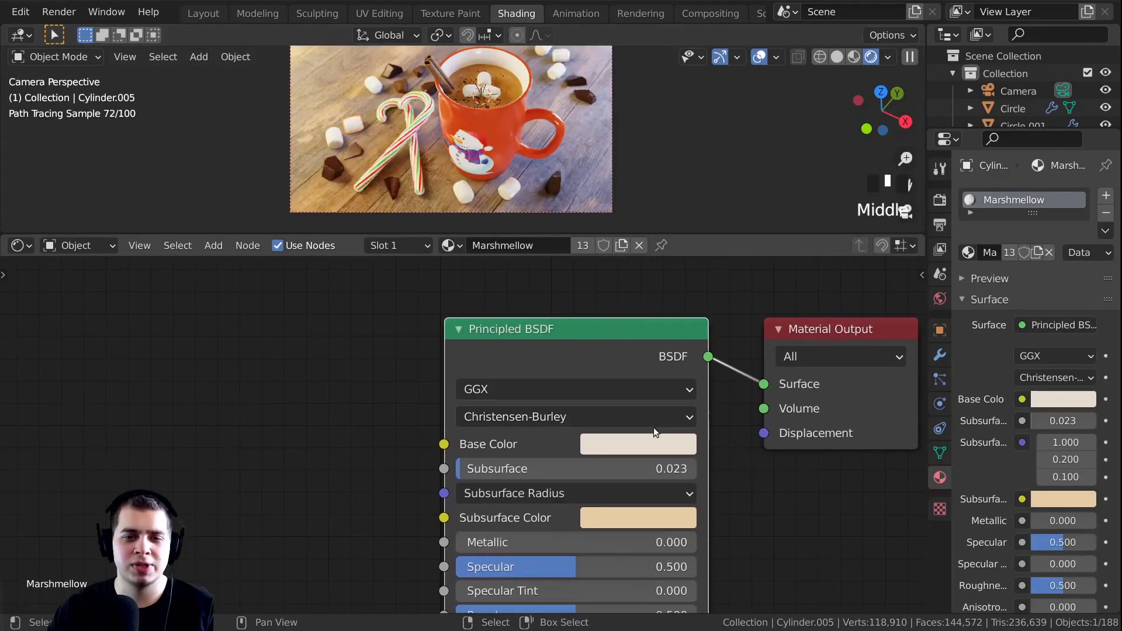
# Darken the Marshmellow material's base color to an HSV value of 0.730 and save the file
pyautogui.click(651, 441)
pyautogui.moveTo(773, 149); pyautogui.dragTo(774, 157)
pyautogui.scroll(1, 319, 142)
pyautogui.keyDown('shift'); pyautogui.moveTo(319, 143); pyautogui.dragTo(550, 141, button='middle'); pyautogui.keyUp('shift')
pyautogui.scroll(3, 386, 132)
pyautogui.scroll(3, 549, 140)
pyautogui.keyDown('shift'); pyautogui.moveTo(618, 198); pyautogui.dragTo(633, 275, button='middle'); pyautogui.keyUp('shift')
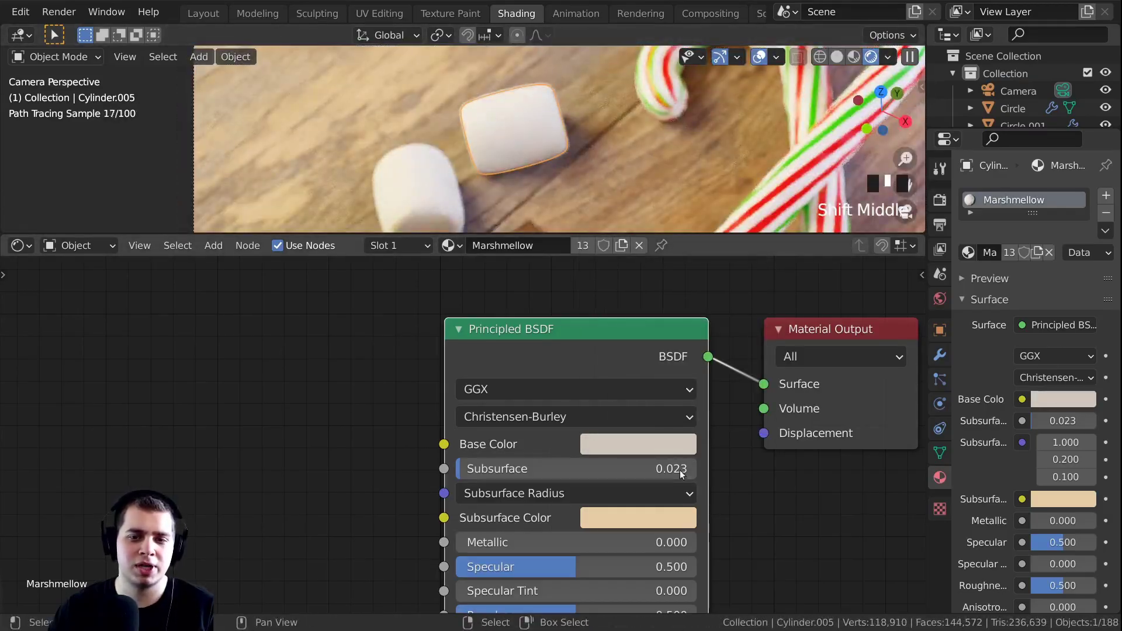
pyautogui.click(638, 444)
pyautogui.moveTo(772, 159)
pyautogui.mouseDown()
pyautogui.moveTo(772, 201)
pyautogui.moveTo(772, 166)
pyautogui.mouseUp()
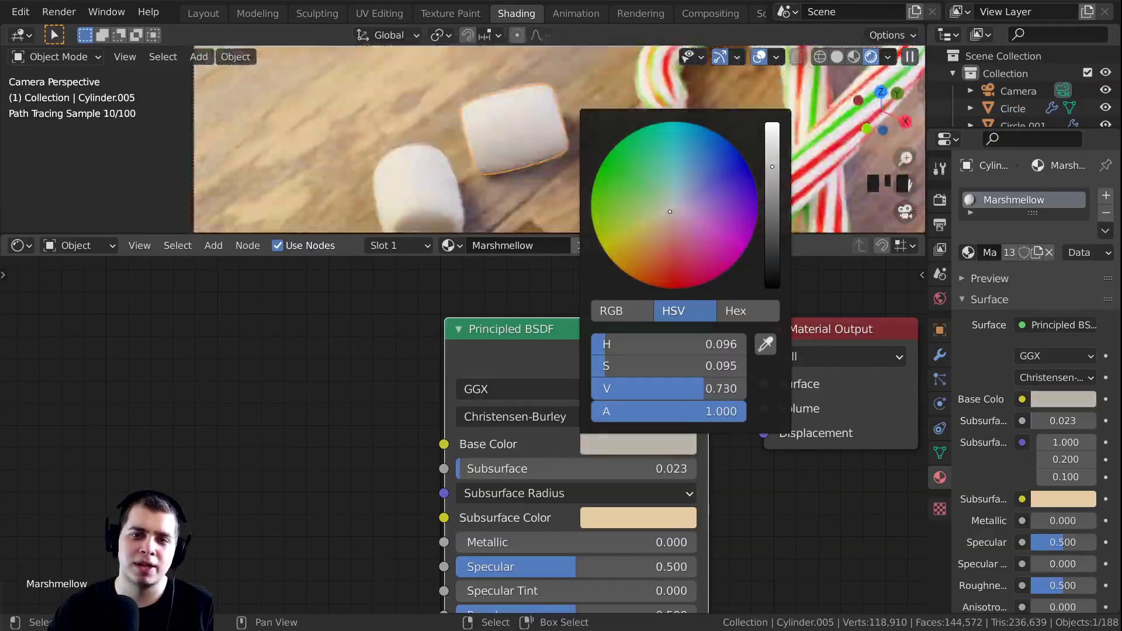
pyautogui.hotkey('ctrl', 's')
# Render the camera view again with the darker marshmallows and return to the compositor's node setup
pyautogui.scroll(-3, 445, 154)
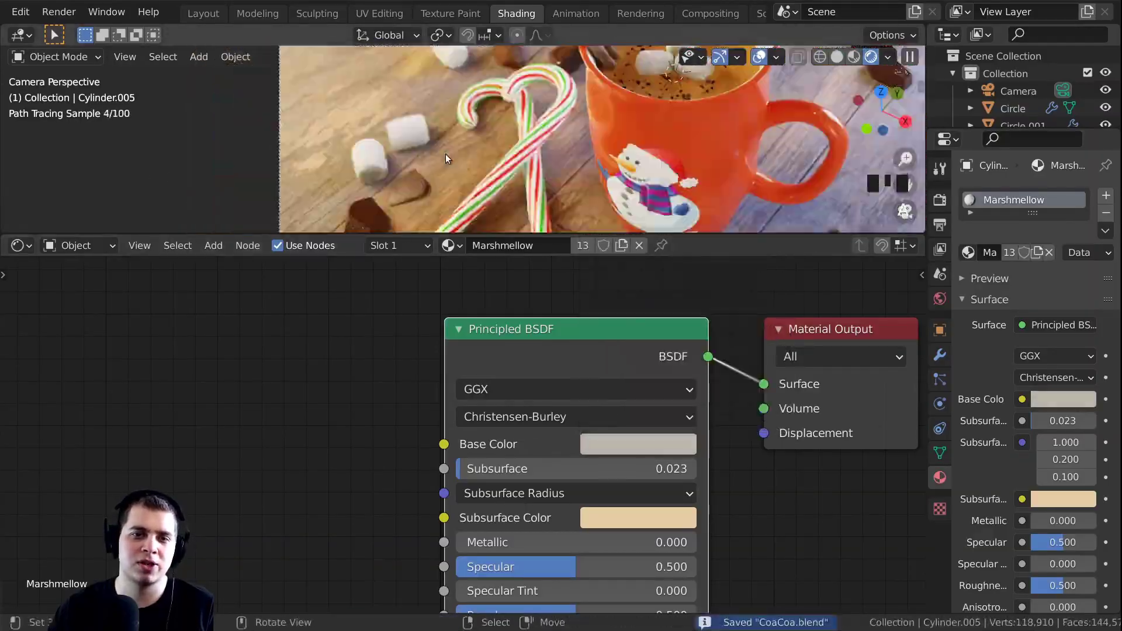
pyautogui.press('F12')
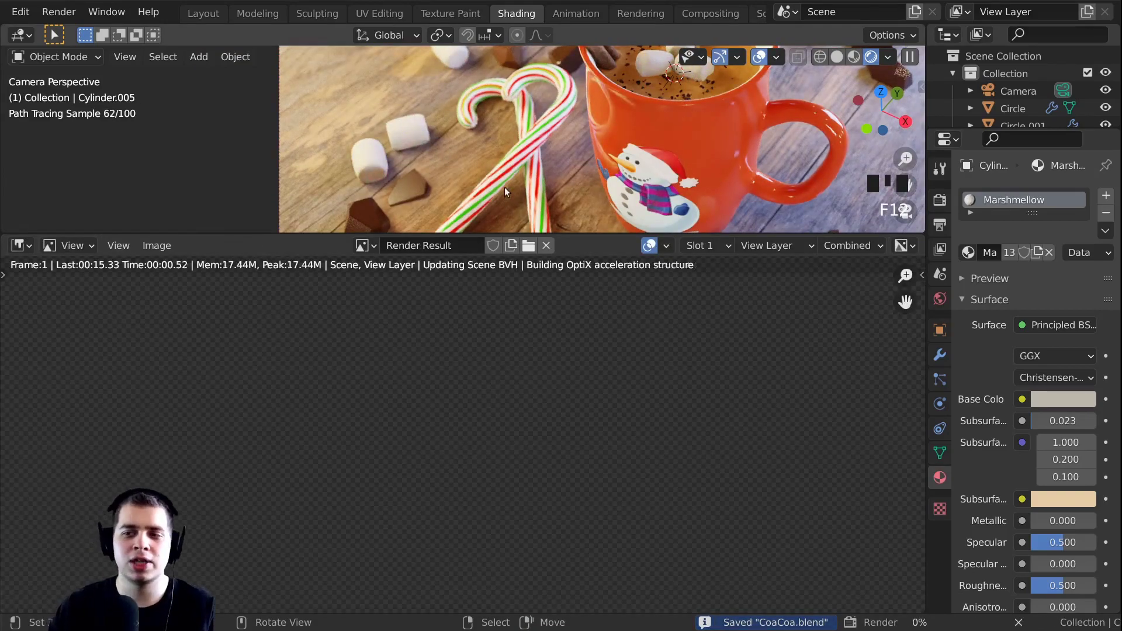
pyautogui.scroll(-3, 486, 472)
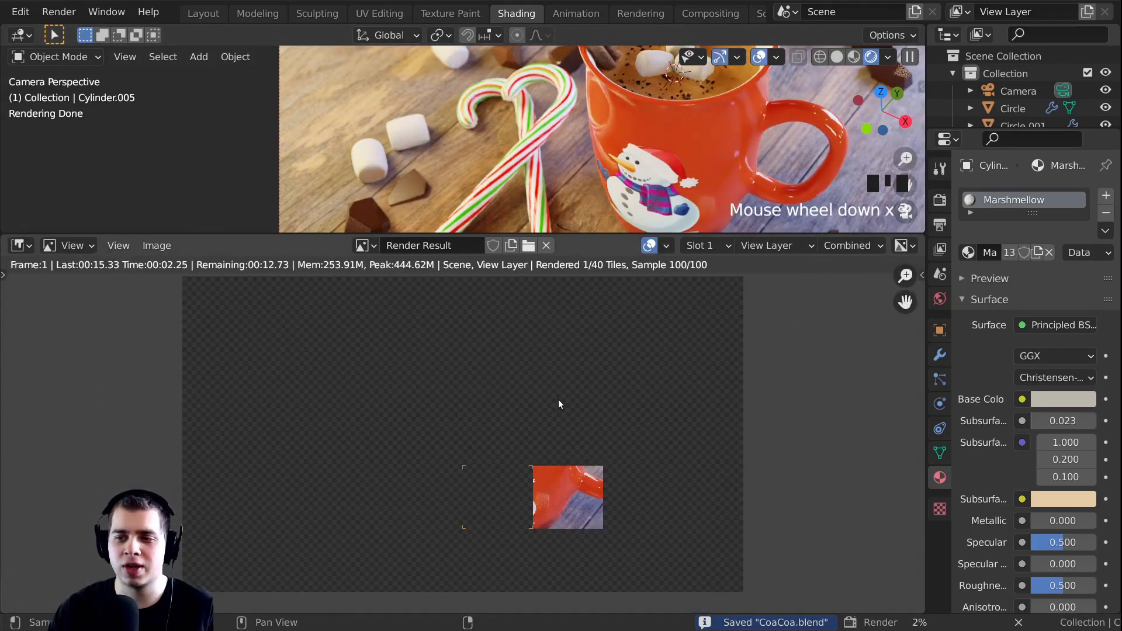
pyautogui.scroll(-1, 576, 422)
pyautogui.scroll(1, 577, 422)
pyautogui.moveTo(605, 377); pyautogui.dragTo(578, 384, button='middle')
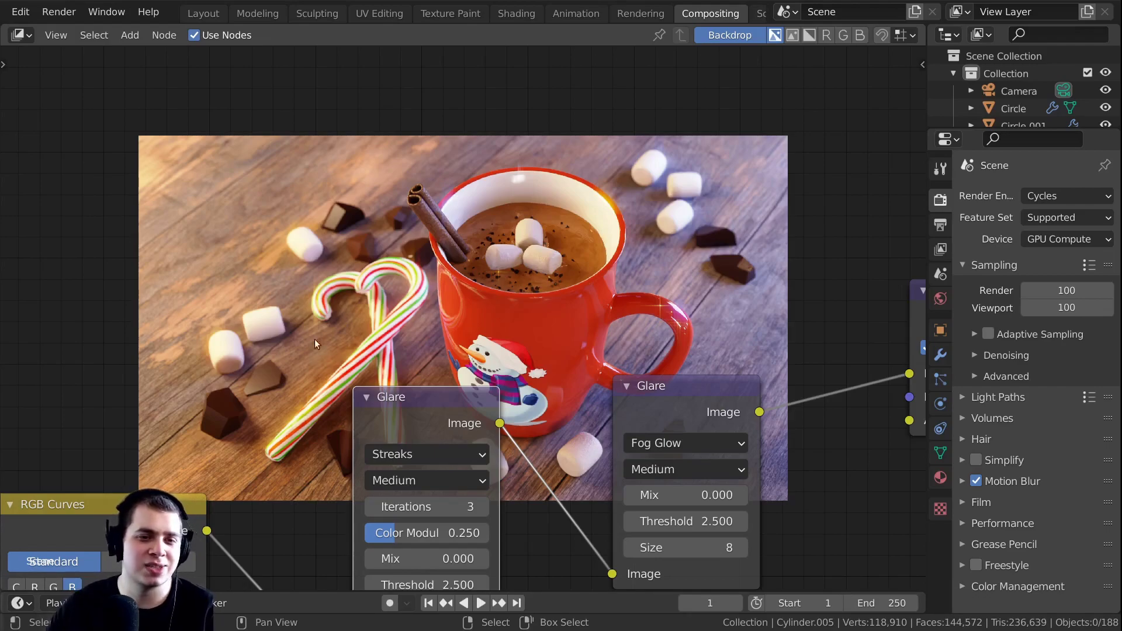
# Set the Streaks Glare threshold to 1.9 and the Fog Glow Glare threshold to 2.3, and save the file
pyautogui.moveTo(462, 276); pyautogui.dragTo(477, 267, button='middle')
pyautogui.moveTo(500, 396); pyautogui.dragTo(534, 327, button='middle')
pyautogui.moveTo(418, 355); pyautogui.dragTo(542, 334, button='middle')
pyautogui.scroll(-1, 544, 427)
pyautogui.scroll(2, 573, 478)
pyautogui.moveTo(573, 478)
pyautogui.mouseDown(button='middle')
pyautogui.moveTo(535, 466)
pyautogui.moveTo(707, 534)
pyautogui.moveTo(673, 504)
pyautogui.mouseUp(button='middle')
pyautogui.click(505, 472)
pyautogui.click(505, 472)
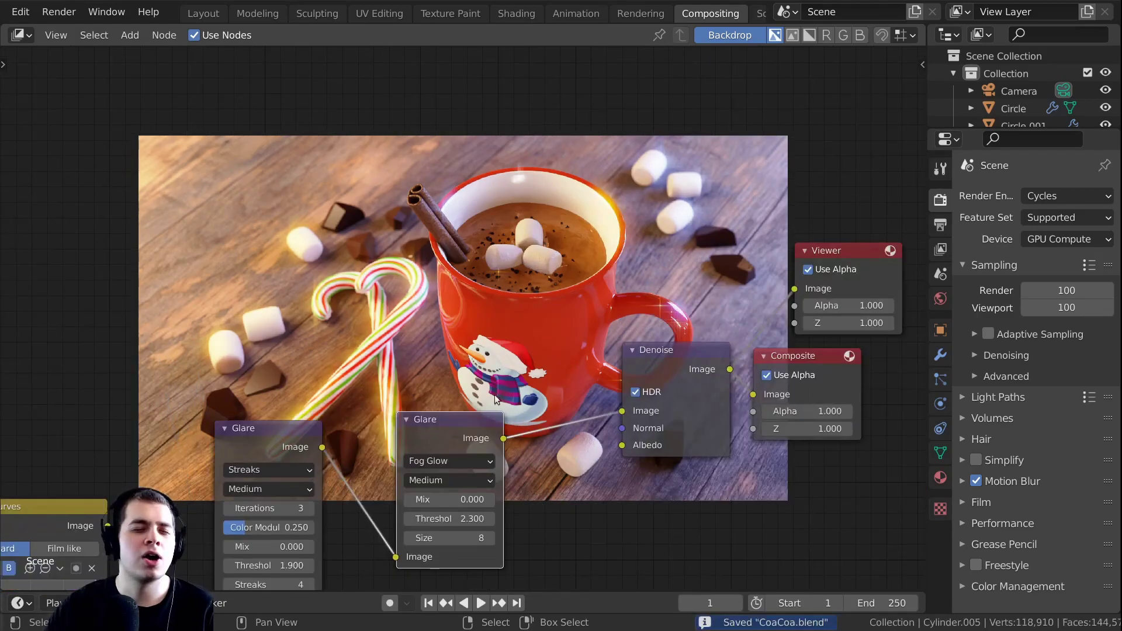
pyautogui.scroll(-4, 492, 470)
pyautogui.moveTo(491, 470); pyautogui.dragTo(517, 374, button='middle')
pyautogui.hotkey('alt', 'a')
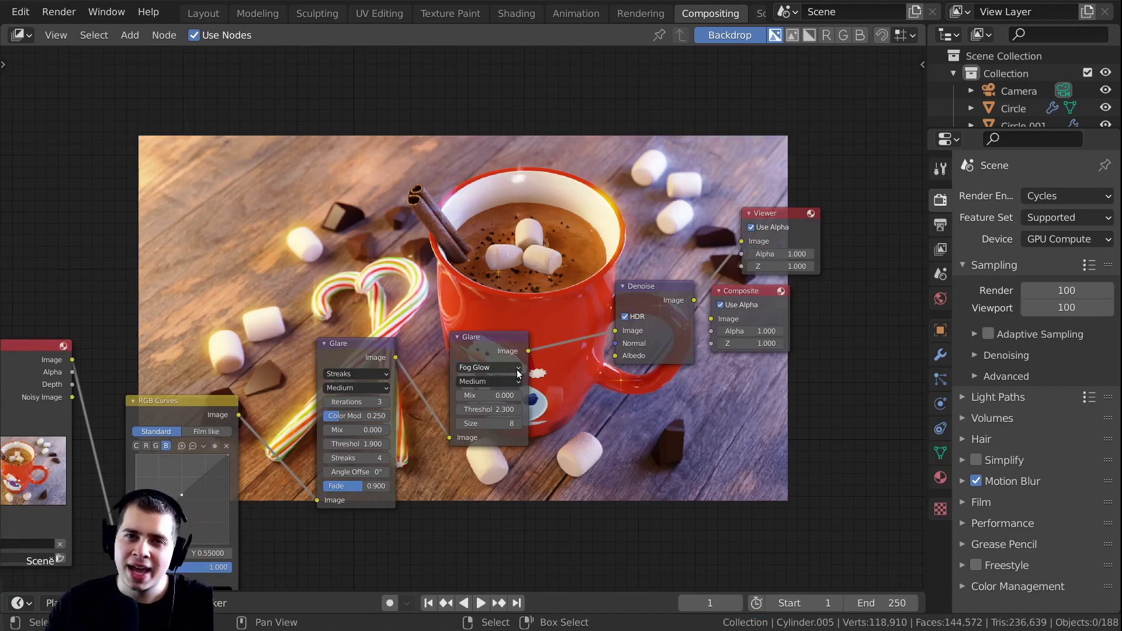
# Insert an Alpha Over node between the Fog Glow Glare and Denoise nodes, and shift it slightly toward Denoise
pyautogui.moveTo(549, 349); pyautogui.dragTo(601, 342, button='middle')
pyautogui.moveTo(676, 314); pyautogui.dragTo(663, 310, button='middle')
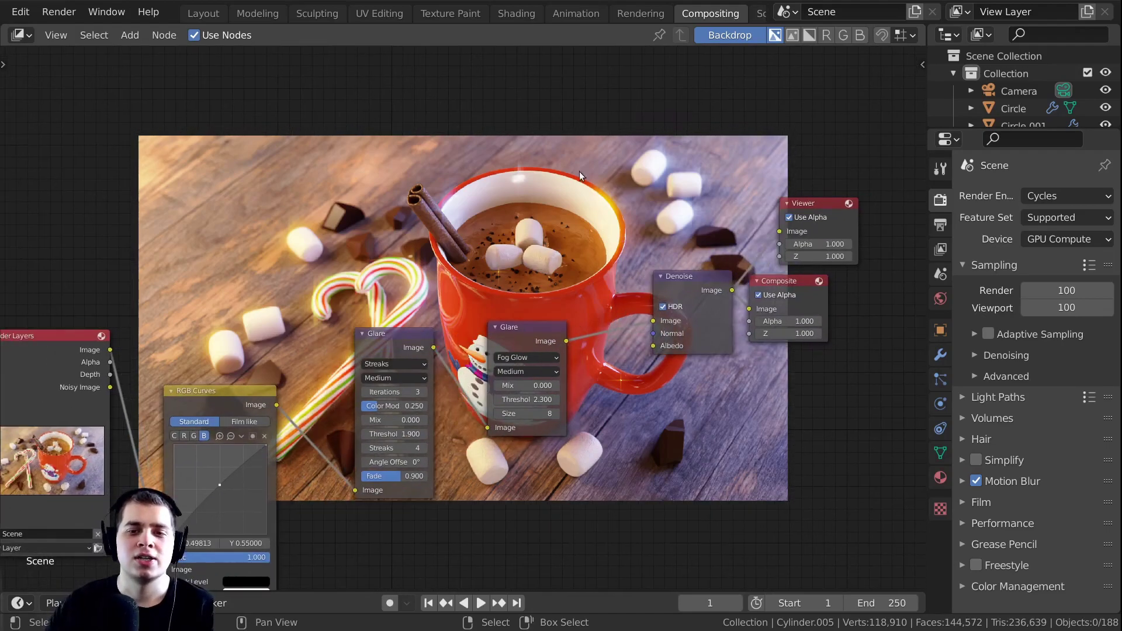
pyautogui.hotkey('shift', 'a')
pyautogui.click(445, 155)
pyautogui.write('al')
pyautogui.click(476, 186)
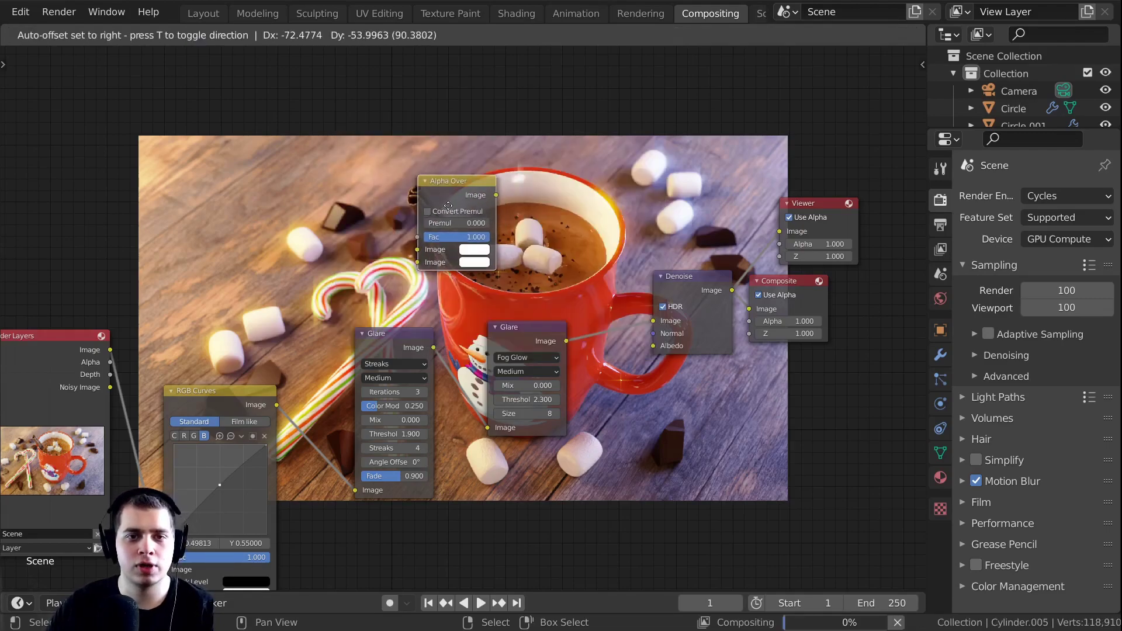
pyautogui.click(605, 336)
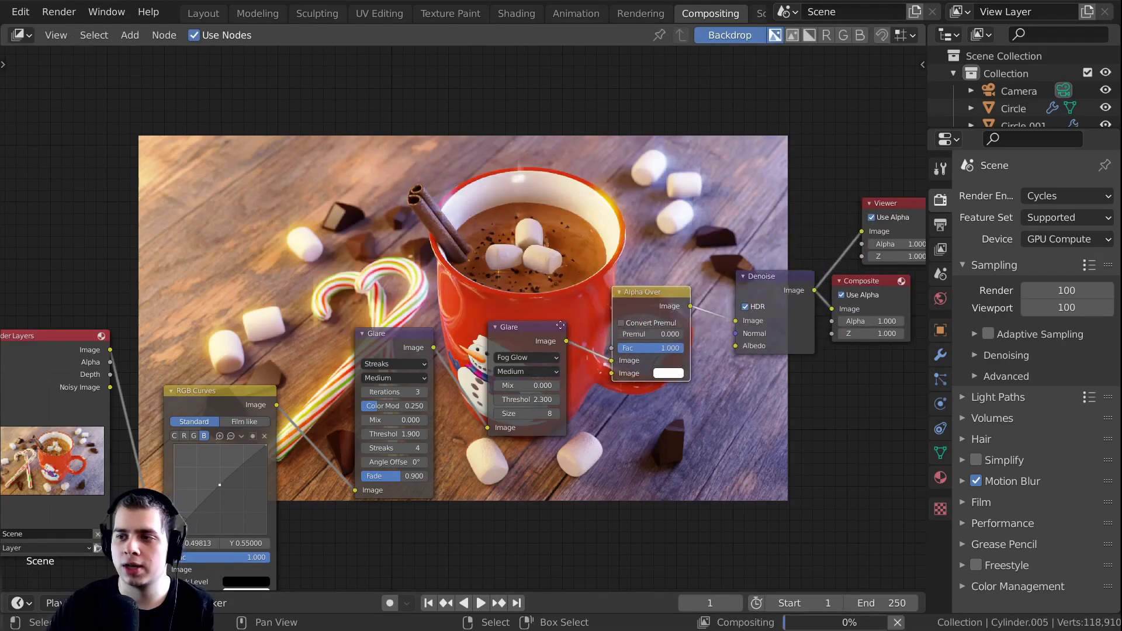
pyautogui.moveTo(569, 287); pyautogui.dragTo(593, 304)
pyautogui.click(594, 304)
pyautogui.moveTo(594, 304); pyautogui.dragTo(652, 249, button='middle')
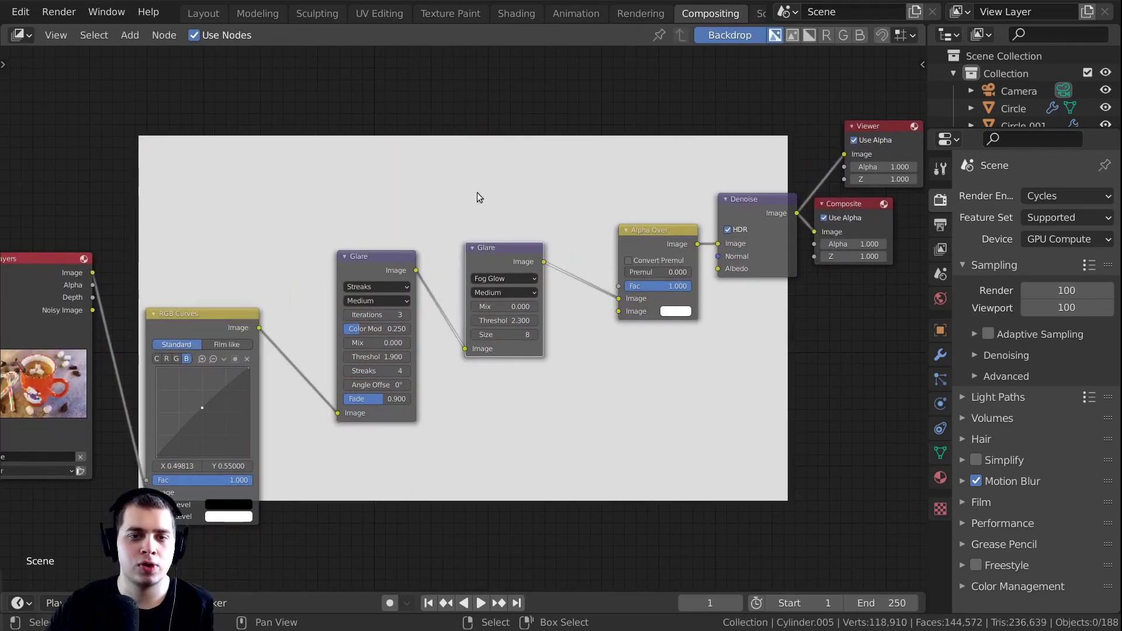
# Add a Box Mask node and place it unconnected below the Fog Glow Glare node
pyautogui.hotkey('shift', 'a')
pyautogui.click(386, 177)
pyautogui.write('bo')
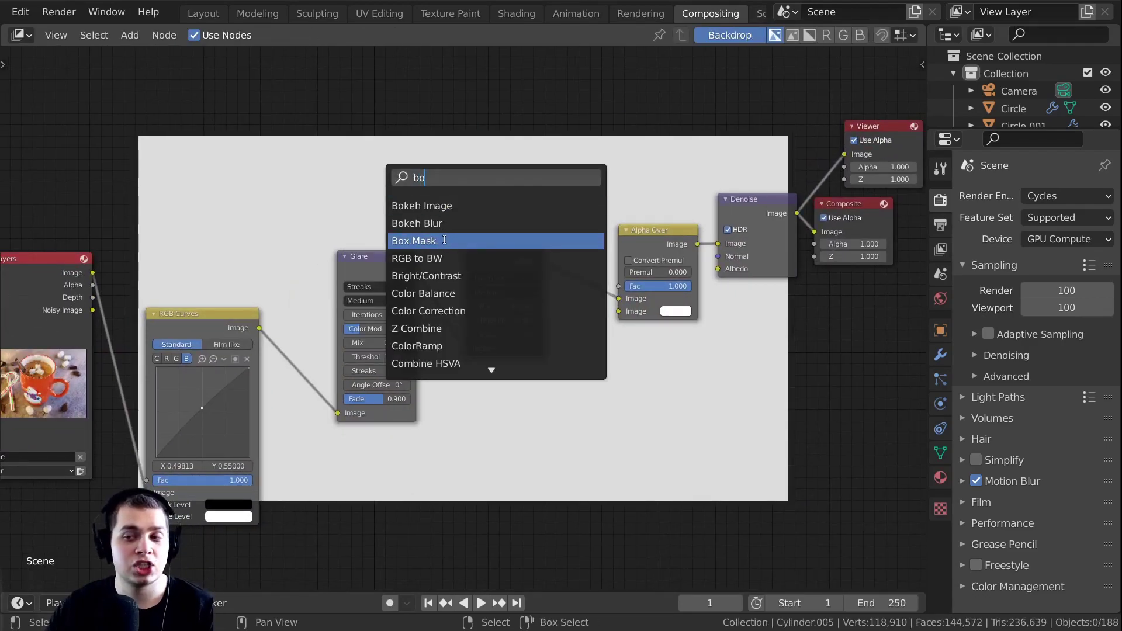
pyautogui.click(437, 241)
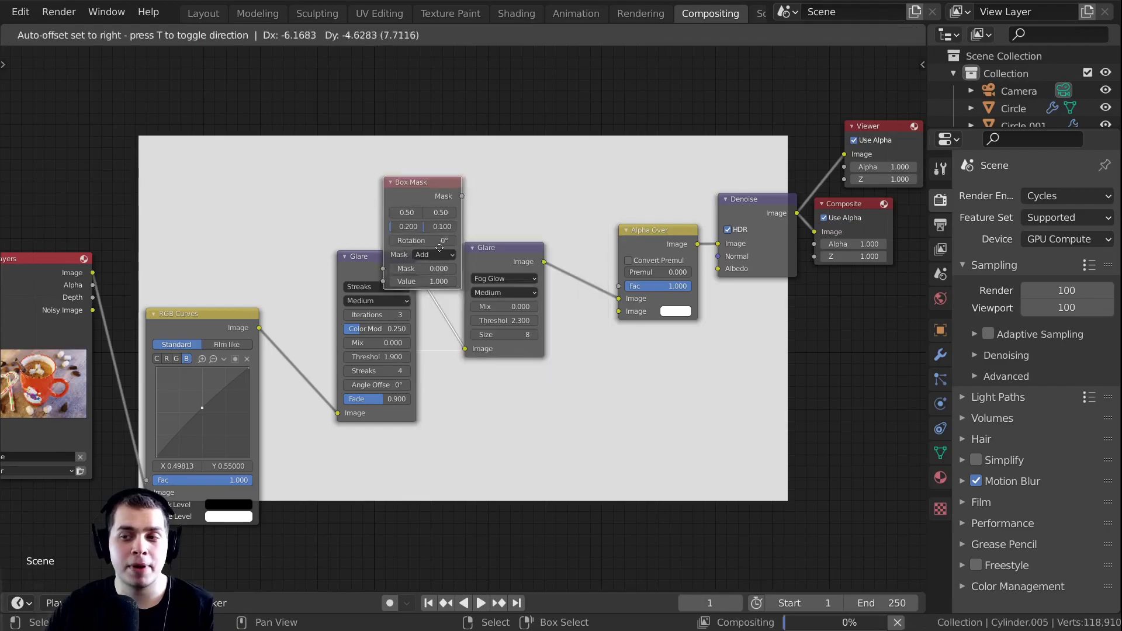
pyautogui.click(510, 510)
pyautogui.scroll(-1, 510, 199)
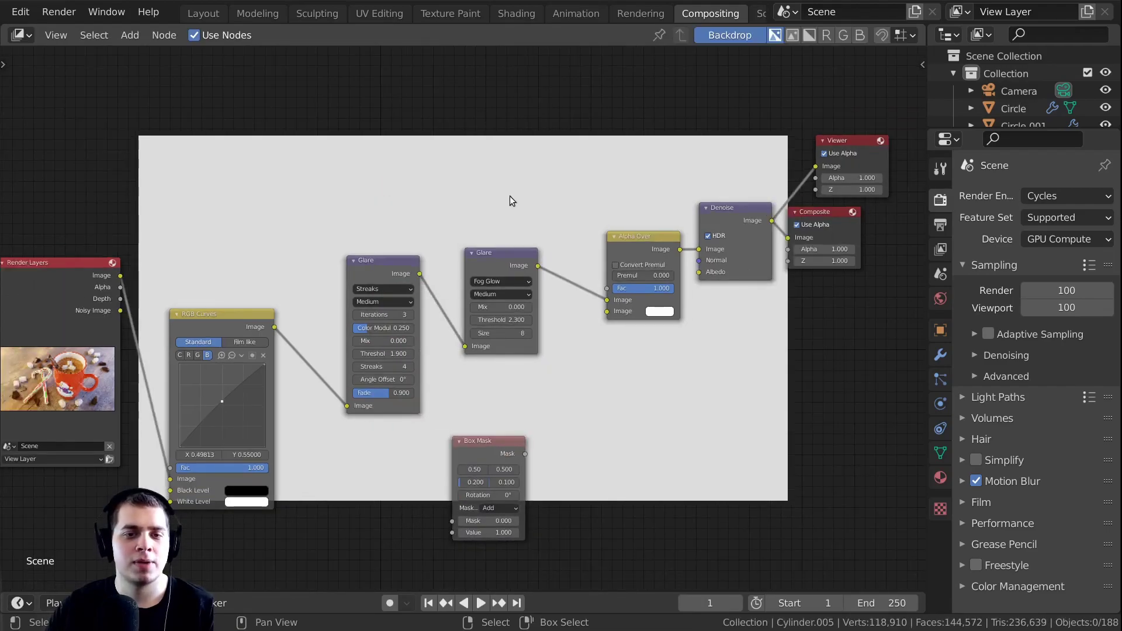
# Move the nodes feeding Alpha Over up and away from it, and shift Box Mask farther from Alpha Over
pyautogui.moveTo(509, 190); pyautogui.dragTo(114, 351)
pyautogui.moveTo(223, 323); pyautogui.dragTo(181, 233)
pyautogui.moveTo(488, 442); pyautogui.dragTo(419, 433)
pyautogui.scroll(1, 383, 371)
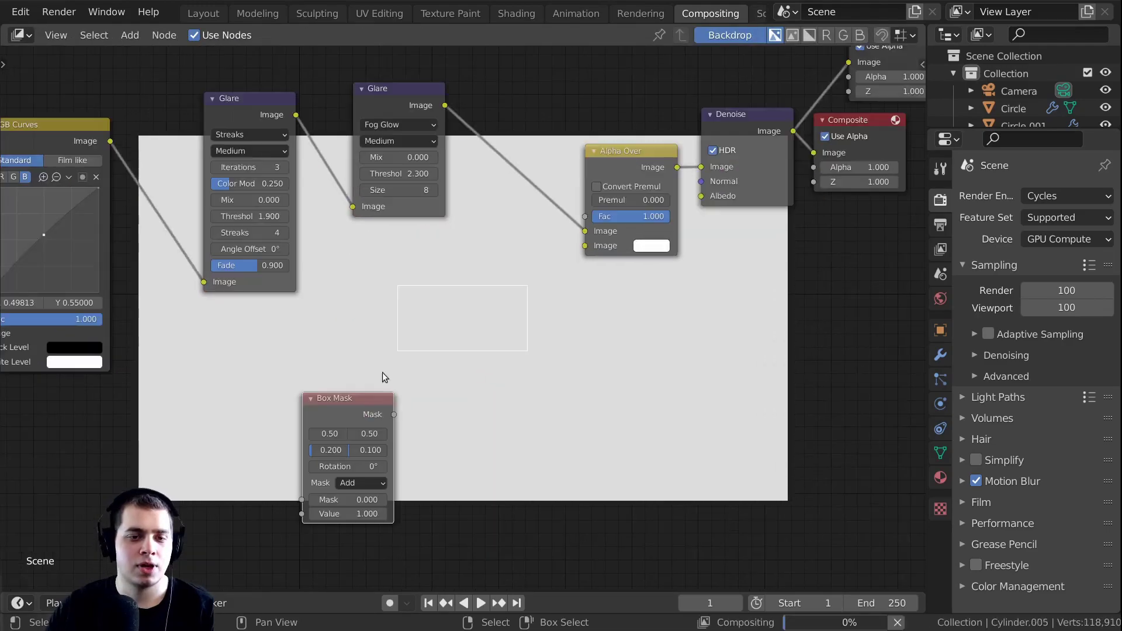
pyautogui.moveTo(377, 415); pyautogui.dragTo(445, 356, button='middle')
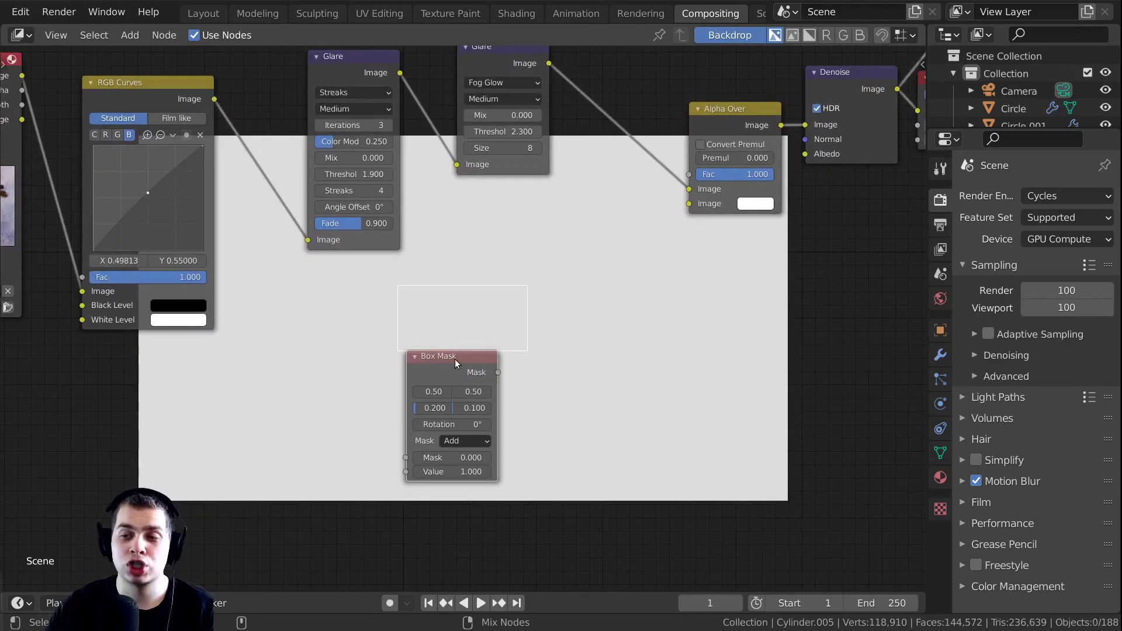
# Preview the Box Mask in the Viewer and enlarge it to width 0.912 and height 0.468
pyautogui.keyDown('ctrl'); pyautogui.keyDown('shift'); pyautogui.click(464, 364); pyautogui.keyUp('shift'); pyautogui.keyUp('ctrl')
pyautogui.scroll(1, 466, 386)
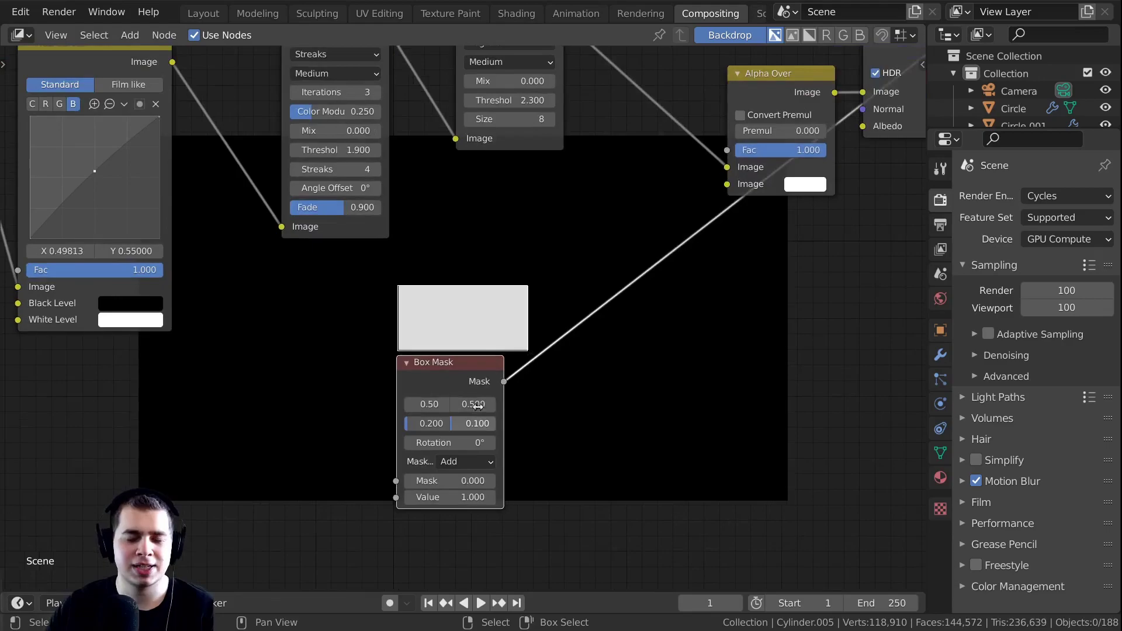
pyautogui.scroll(1, 468, 407)
pyautogui.scroll(1, 462, 317)
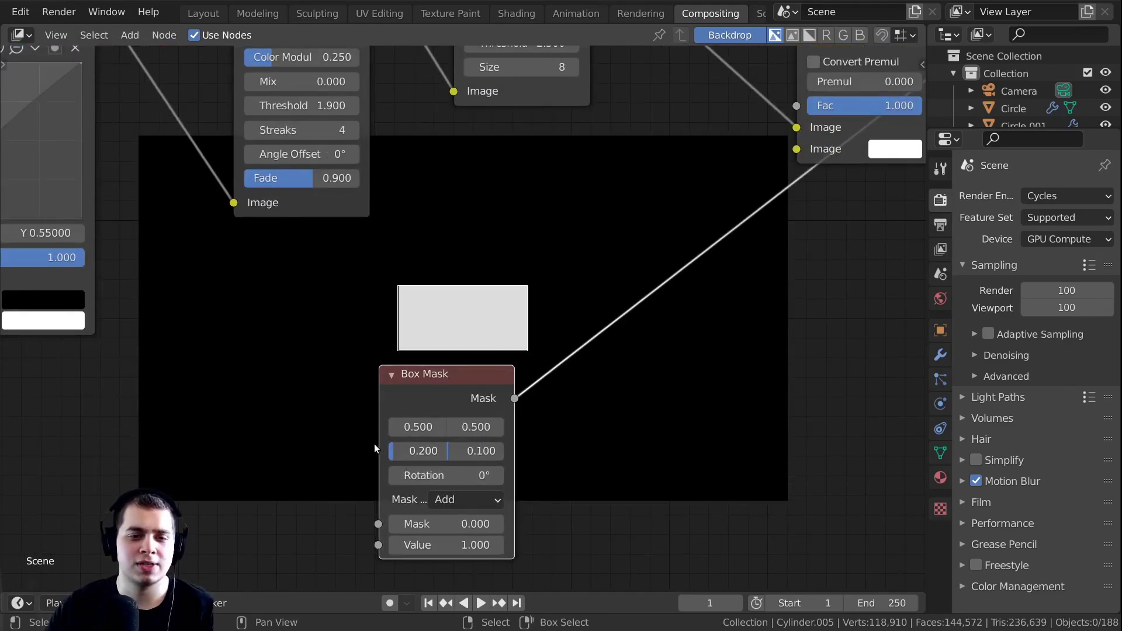
pyautogui.moveTo(379, 444); pyautogui.dragTo(721, 445)
pyautogui.moveTo(437, 452); pyautogui.dragTo(736, 457)
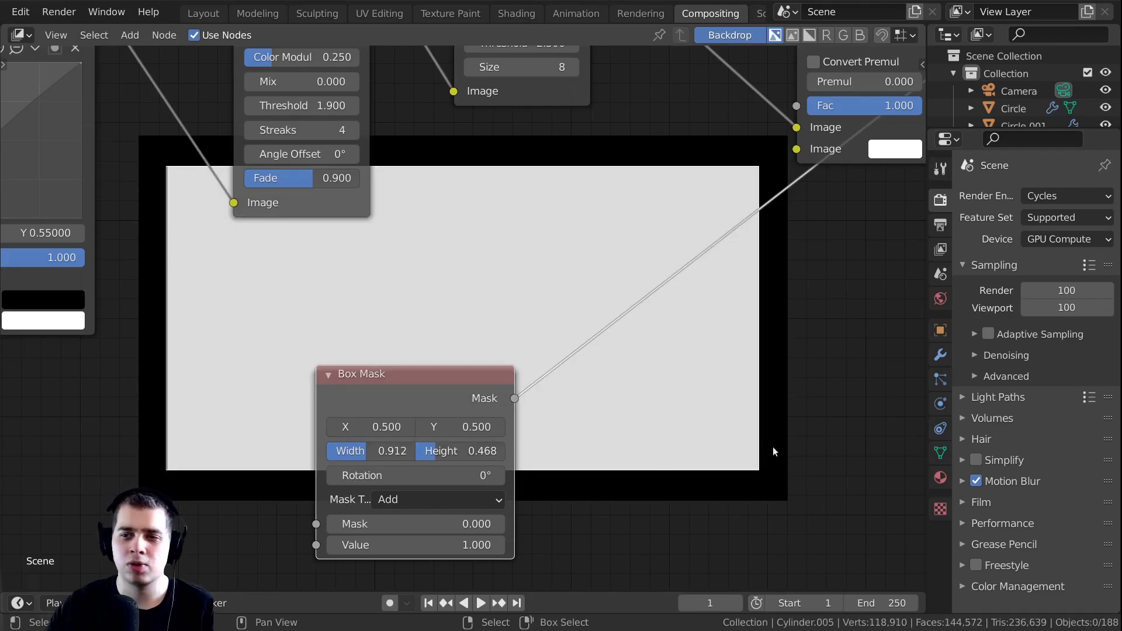
# Add a Blur node on the link between Box Mask and the Viewer
pyautogui.scroll(-4, 695, 245)
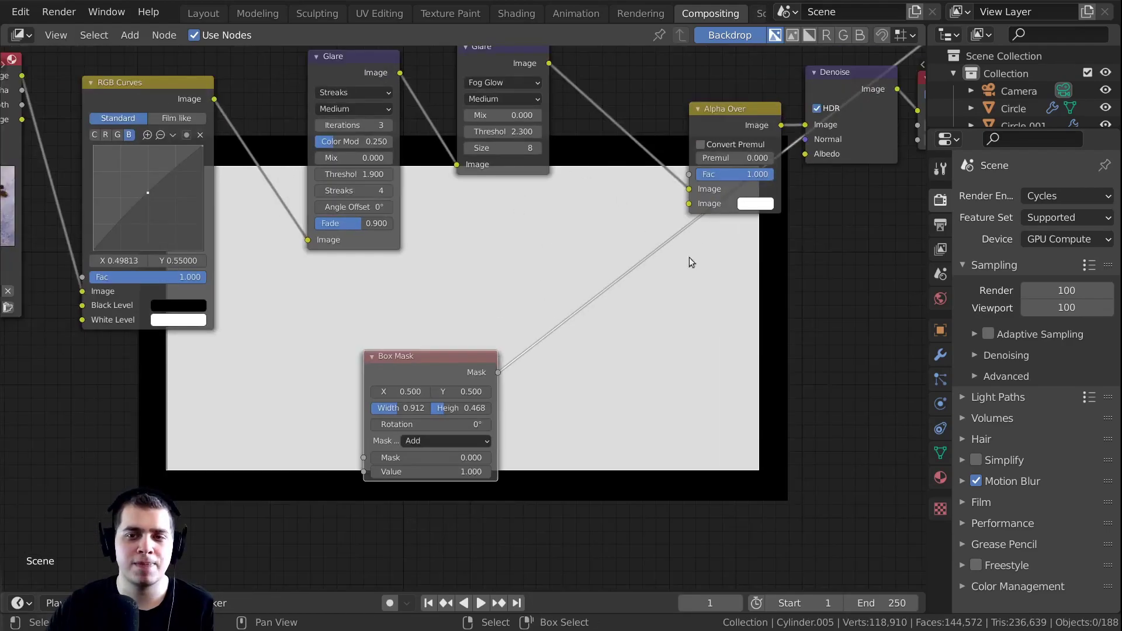
pyautogui.scroll(4, 619, 298)
pyautogui.hotkey('shift', 'a')
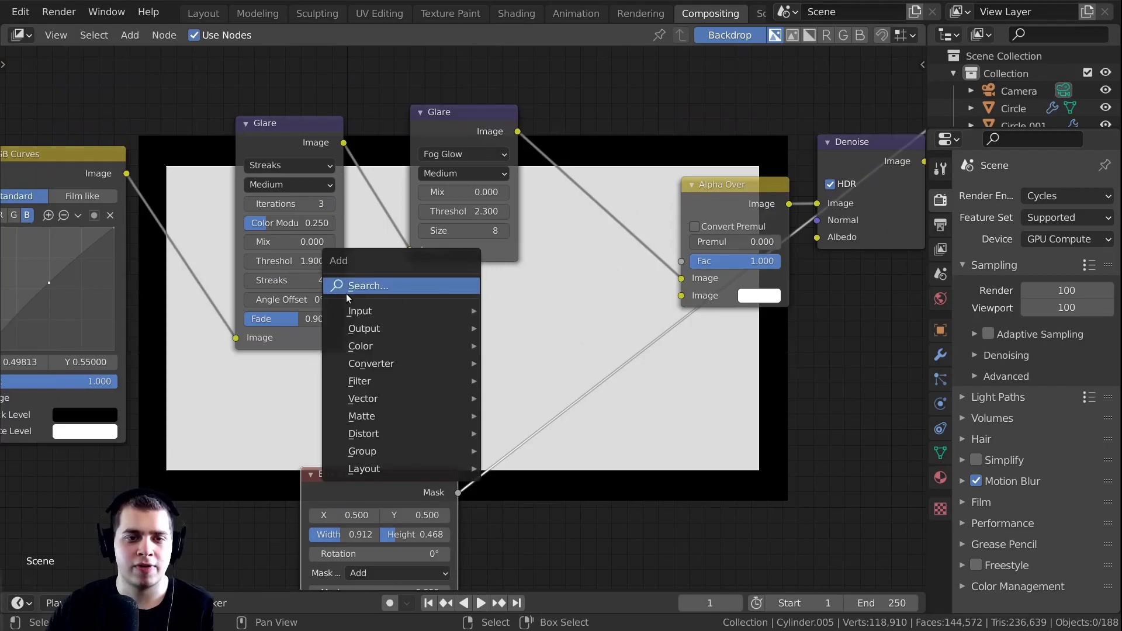
pyautogui.click(361, 292)
pyautogui.write('blu')
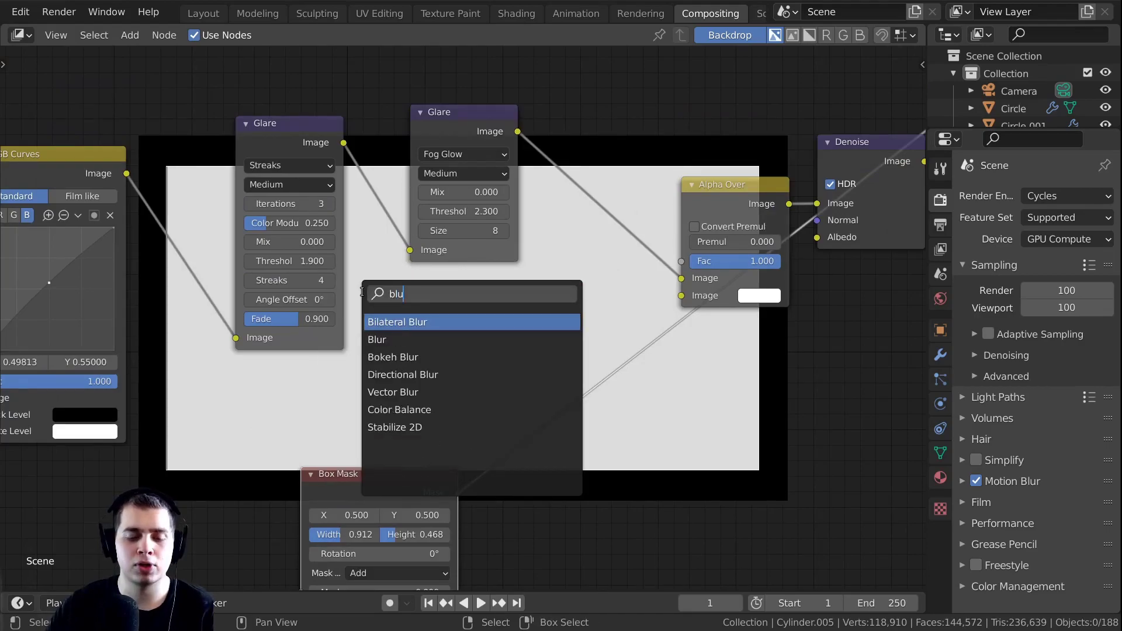
pyautogui.click(418, 339)
pyautogui.click(550, 368)
pyautogui.scroll(2, 541, 335)
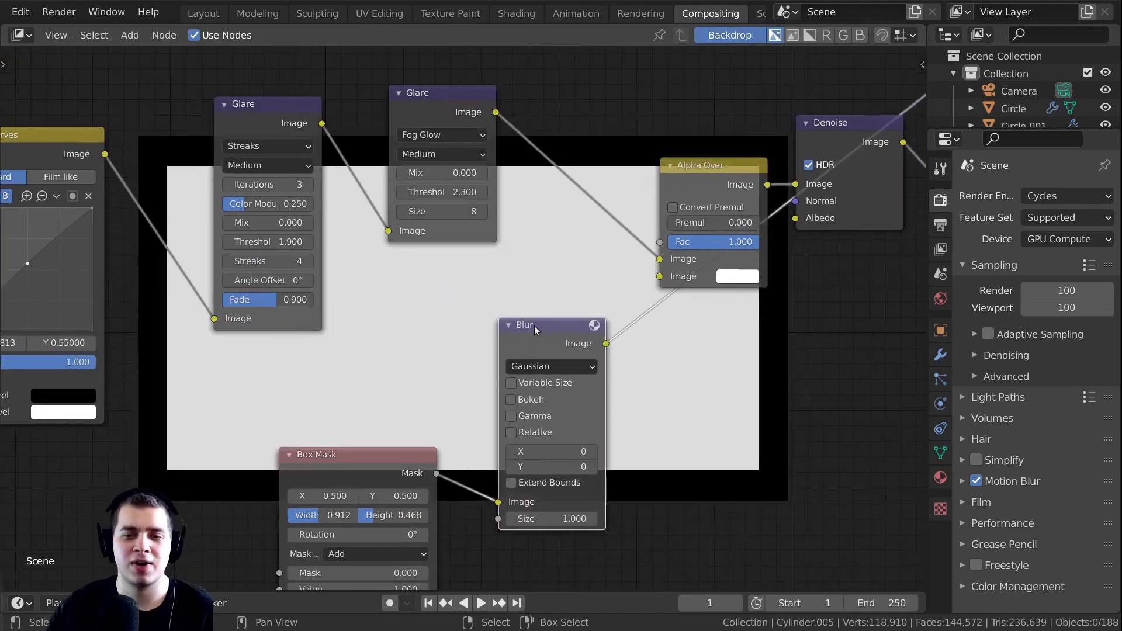
# Reposition the Blur node slightly and set its X and Y blur sizes to 181
pyautogui.scroll(1, 540, 335)
pyautogui.moveTo(536, 299); pyautogui.dragTo(527, 295)
pyautogui.moveTo(573, 465); pyautogui.dragTo(688, 487)
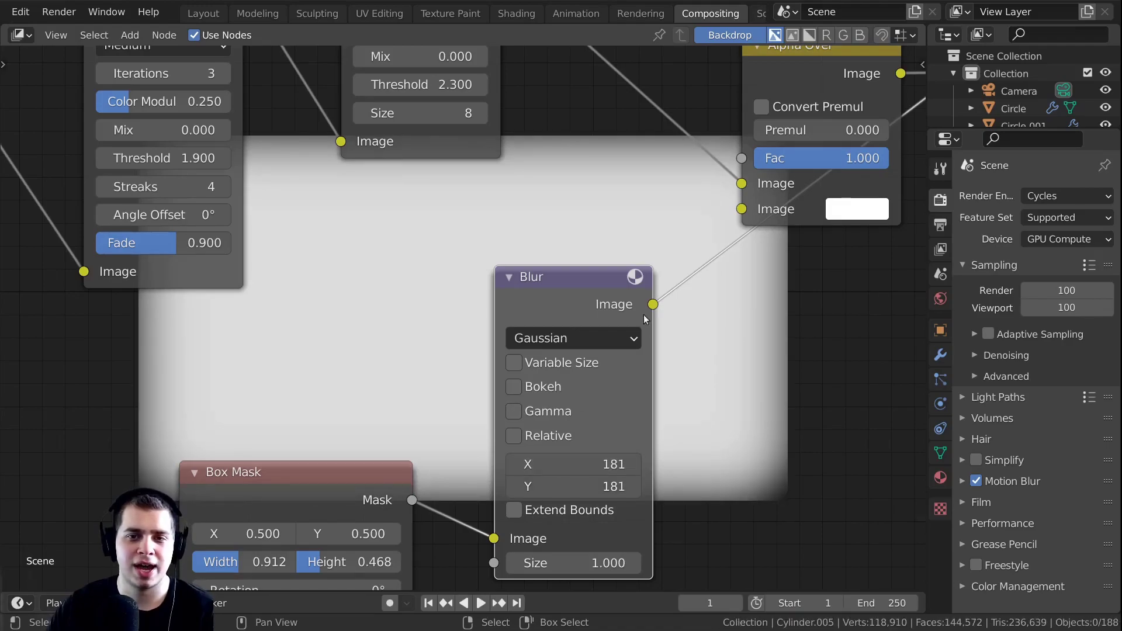
# Connect the Blur output to Alpha Over's Fac input and preview Alpha Over in the Viewer
pyautogui.scroll(-1, 675, 285)
pyautogui.scroll(-1, 675, 284)
pyautogui.moveTo(675, 285); pyautogui.dragTo(563, 413, button='middle')
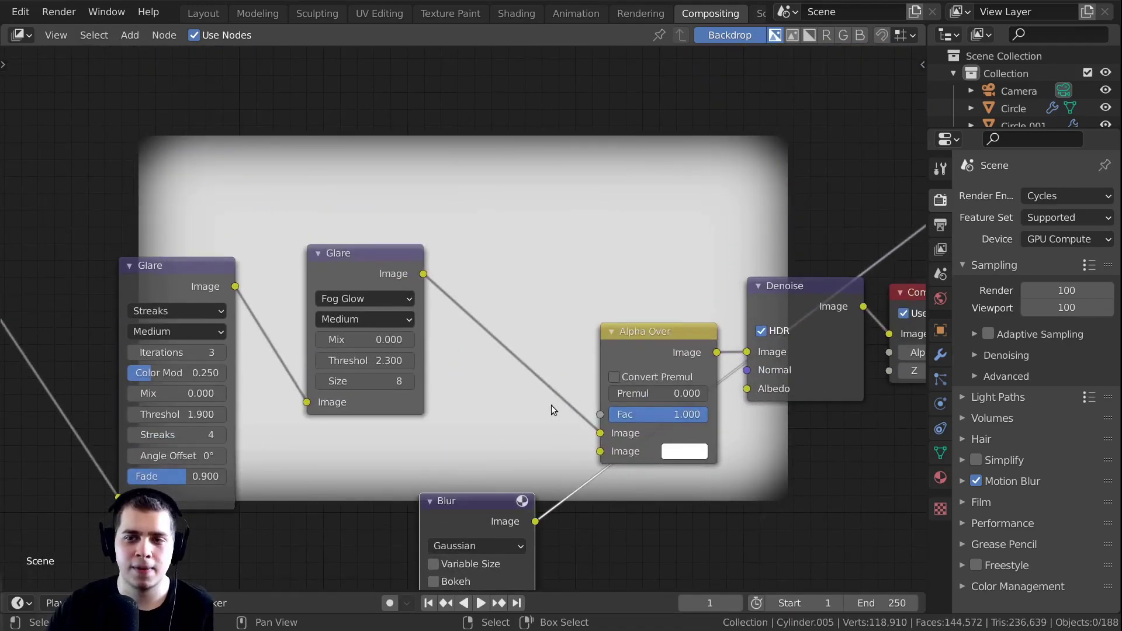
pyautogui.scroll(1, 555, 409)
pyautogui.moveTo(577, 455); pyautogui.dragTo(654, 331)
pyautogui.scroll(-1, 673, 280)
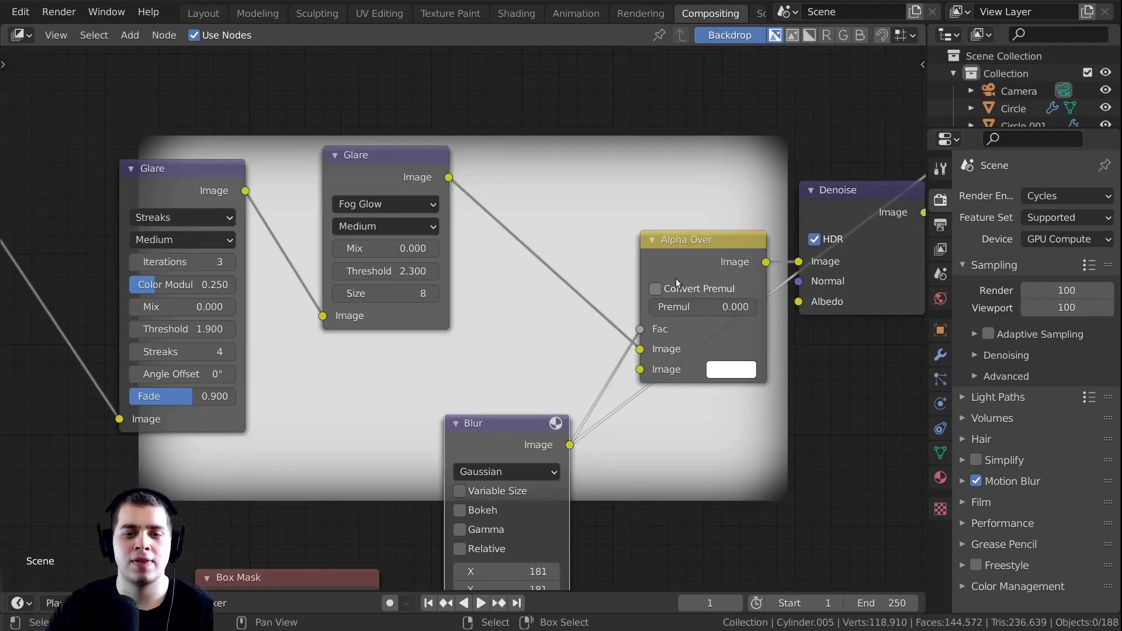
pyautogui.keyDown('ctrl'); pyautogui.keyDown('shift'); pyautogui.click(679, 251); pyautogui.keyUp('shift'); pyautogui.keyUp('ctrl')
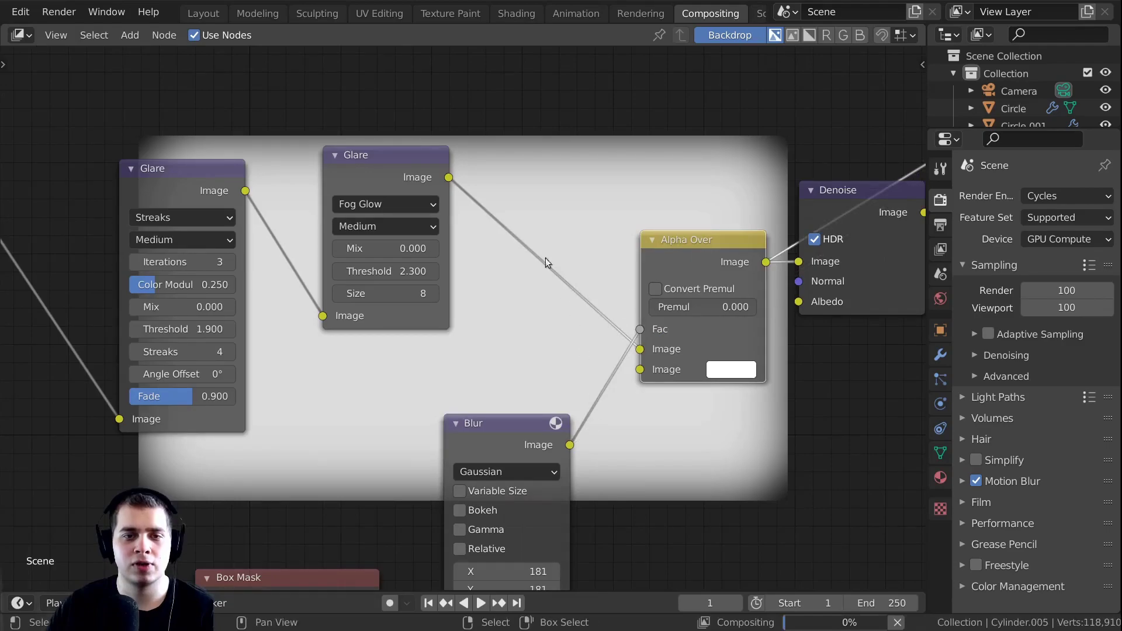
# Reconnect the Fog Glow Glare output to Alpha Over's second Image input
pyautogui.moveTo(637, 355)
pyautogui.mouseDown()
pyautogui.moveTo(594, 358)
pyautogui.moveTo(645, 371)
pyautogui.mouseUp()
pyautogui.scroll(-2, 73, 322)
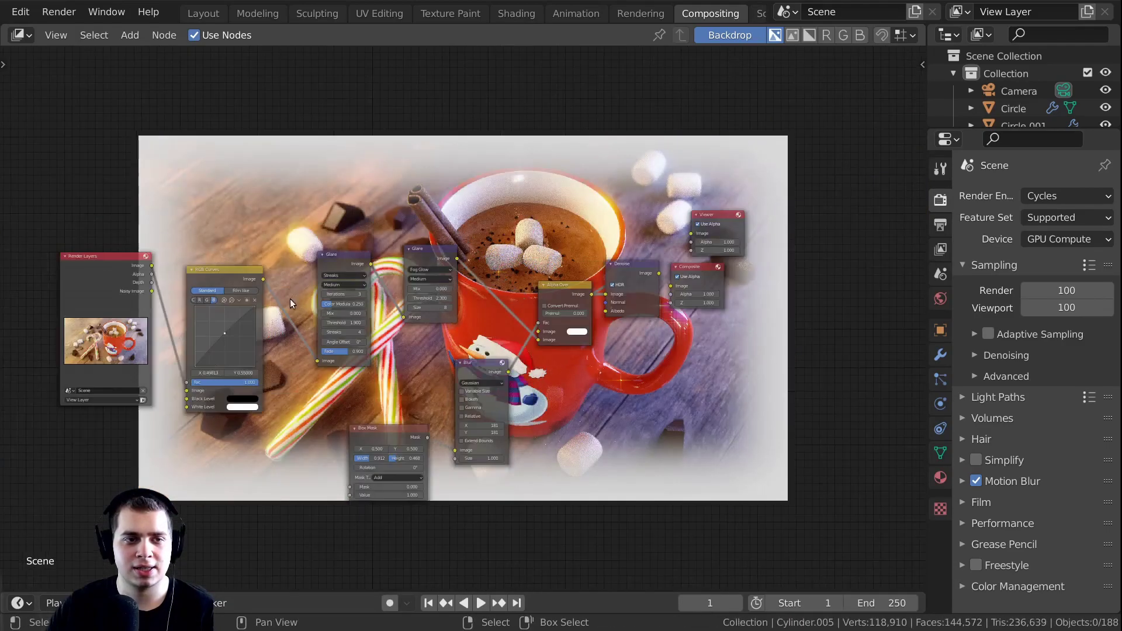
pyautogui.scroll(2, 543, 327)
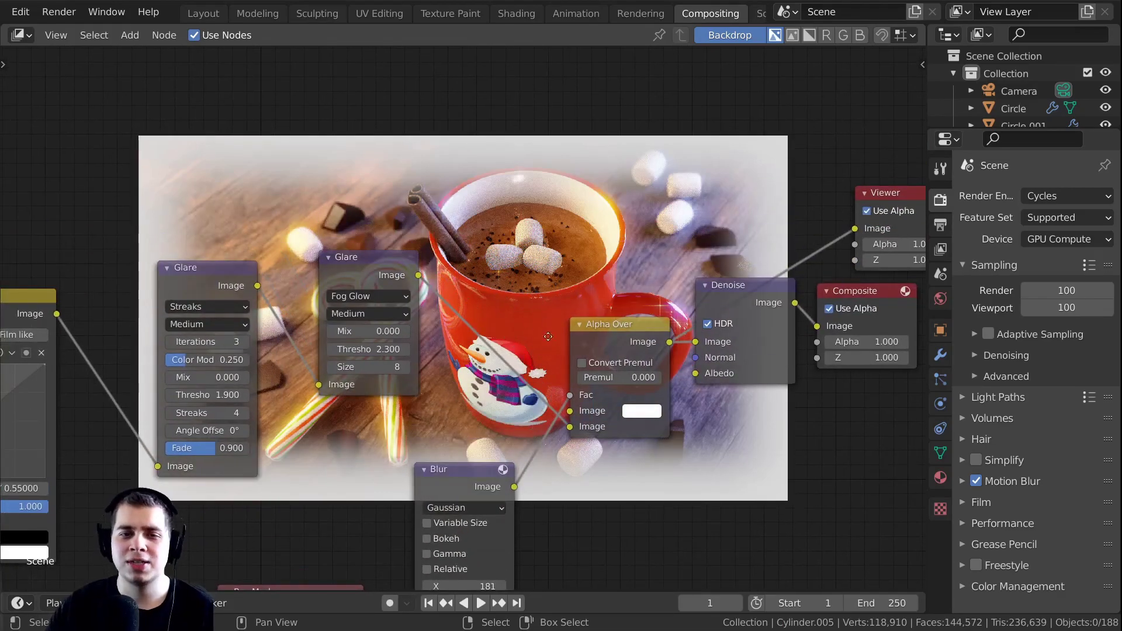
# Change the color of Alpha Over's first Image input to black for a dark vignette
pyautogui.scroll(5, 337, 148)
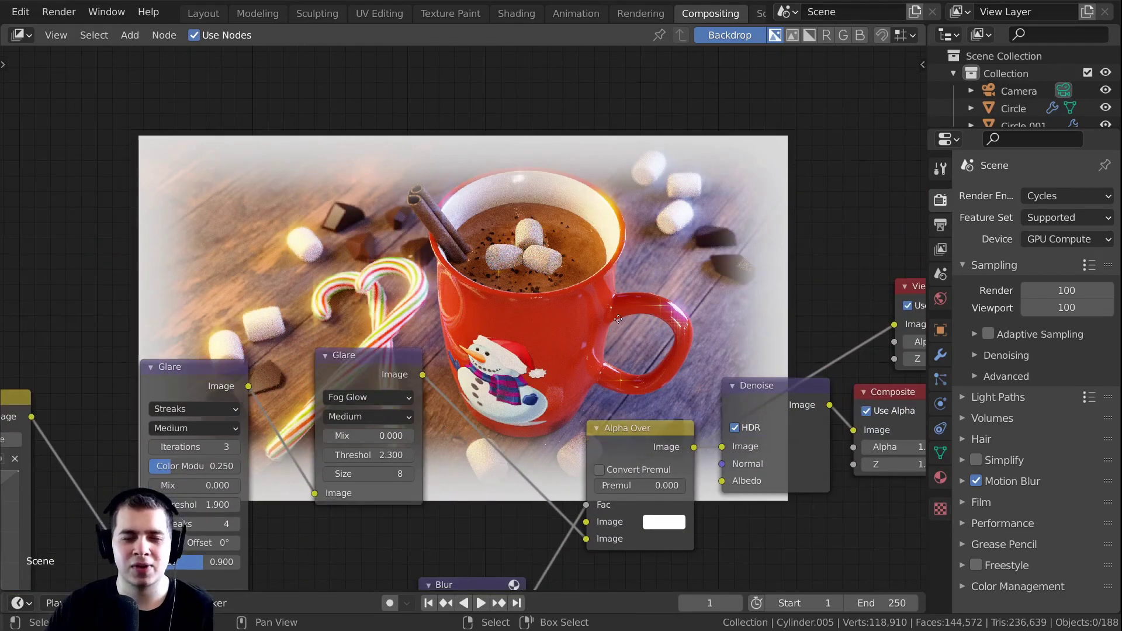
pyautogui.scroll(2, 656, 435)
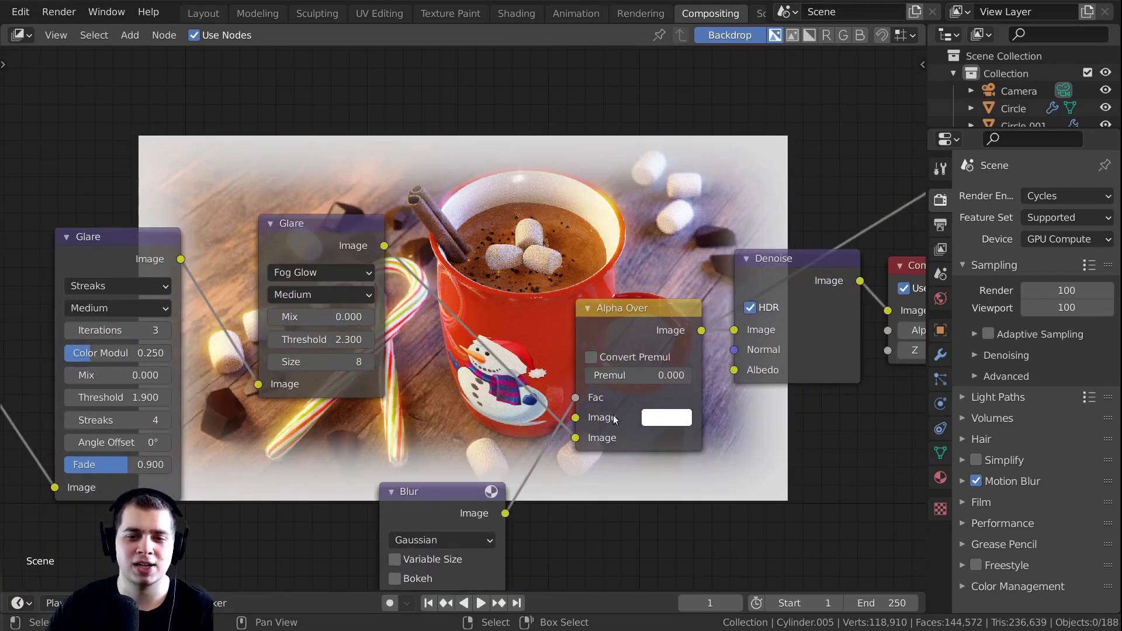
pyautogui.click(668, 418)
pyautogui.moveTo(795, 257); pyautogui.dragTo(797, 289)
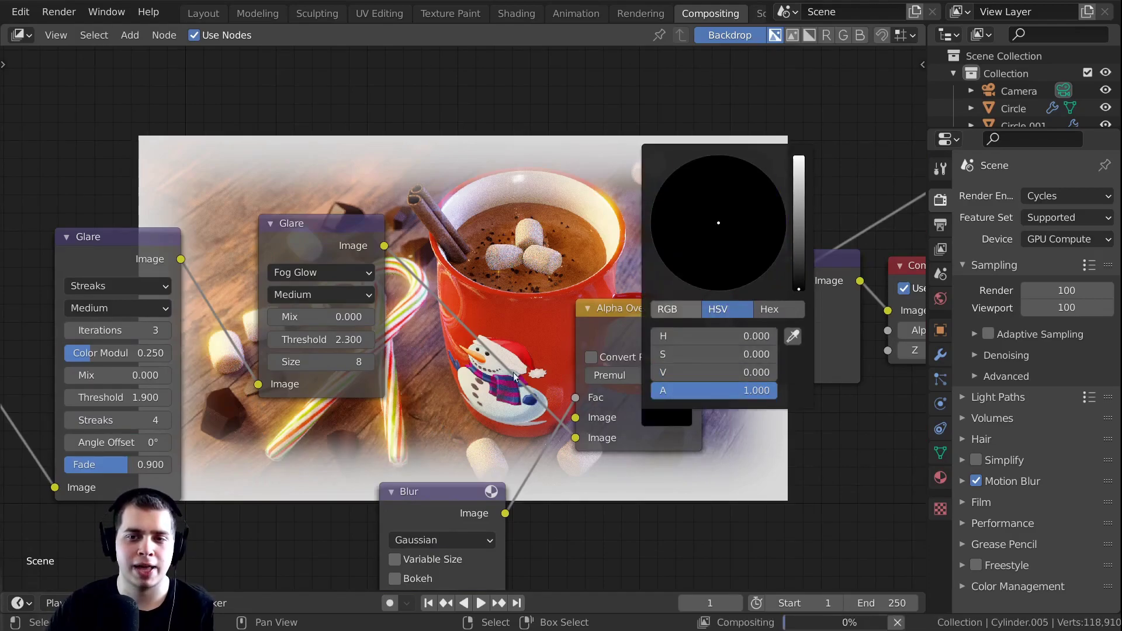
pyautogui.scroll(5, 520, 219)
pyautogui.moveTo(521, 220); pyautogui.dragTo(533, 271, button='middle')
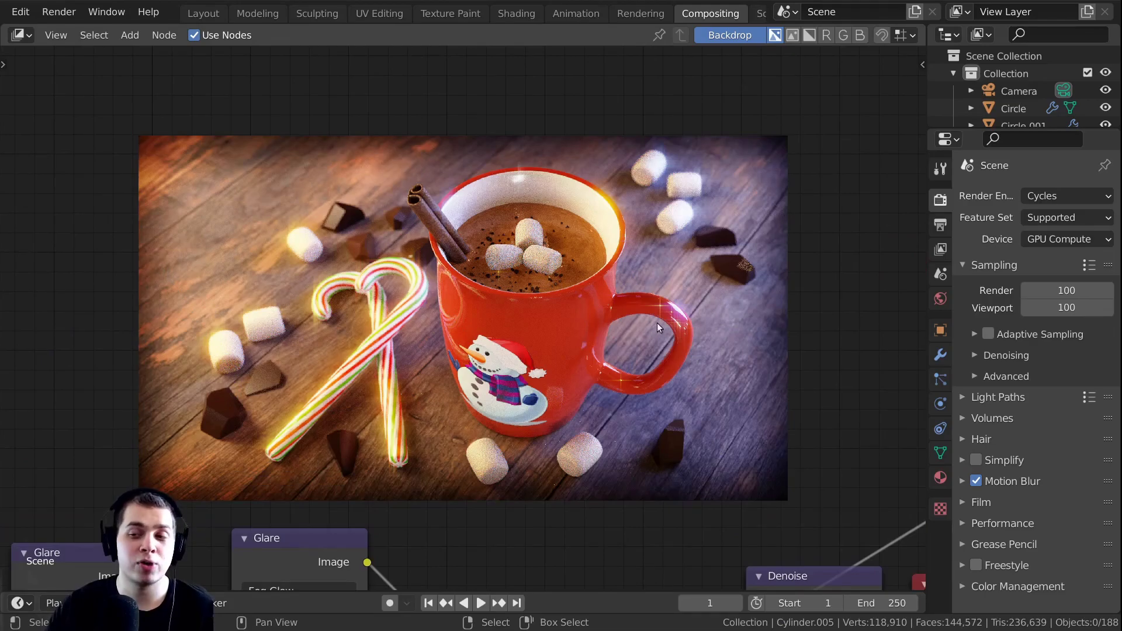
pyautogui.scroll(1, 689, 245)
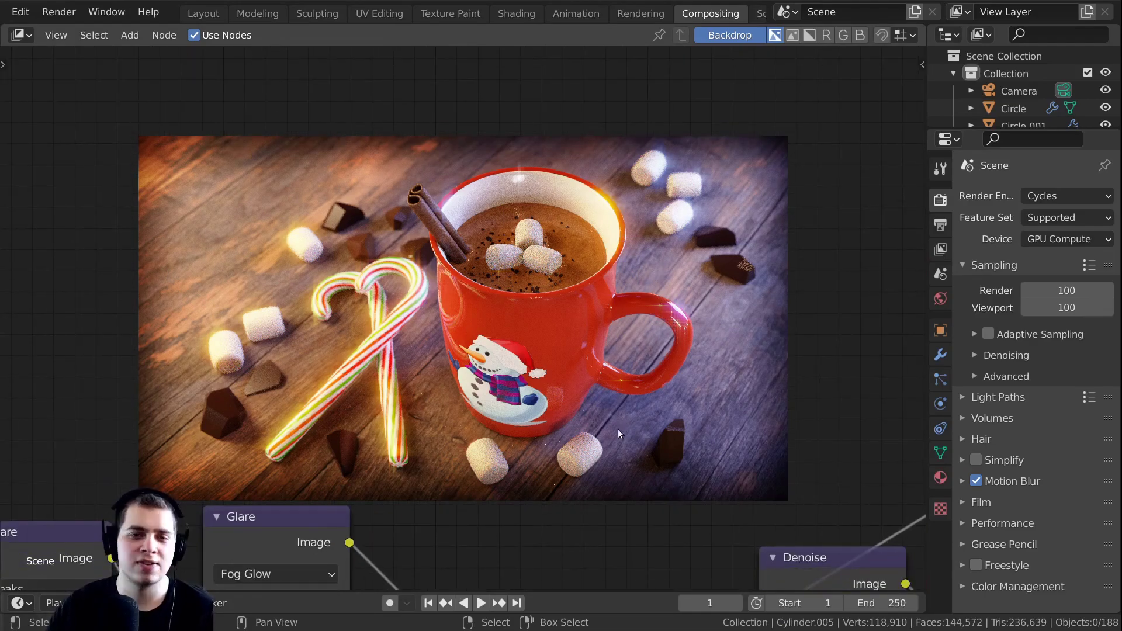
# Set the vignette Blur node's X and Y sizes to 228
pyautogui.scroll(-3, 619, 429)
pyautogui.moveTo(619, 429); pyautogui.dragTo(631, 64, button='middle')
pyautogui.scroll(3, 491, 362)
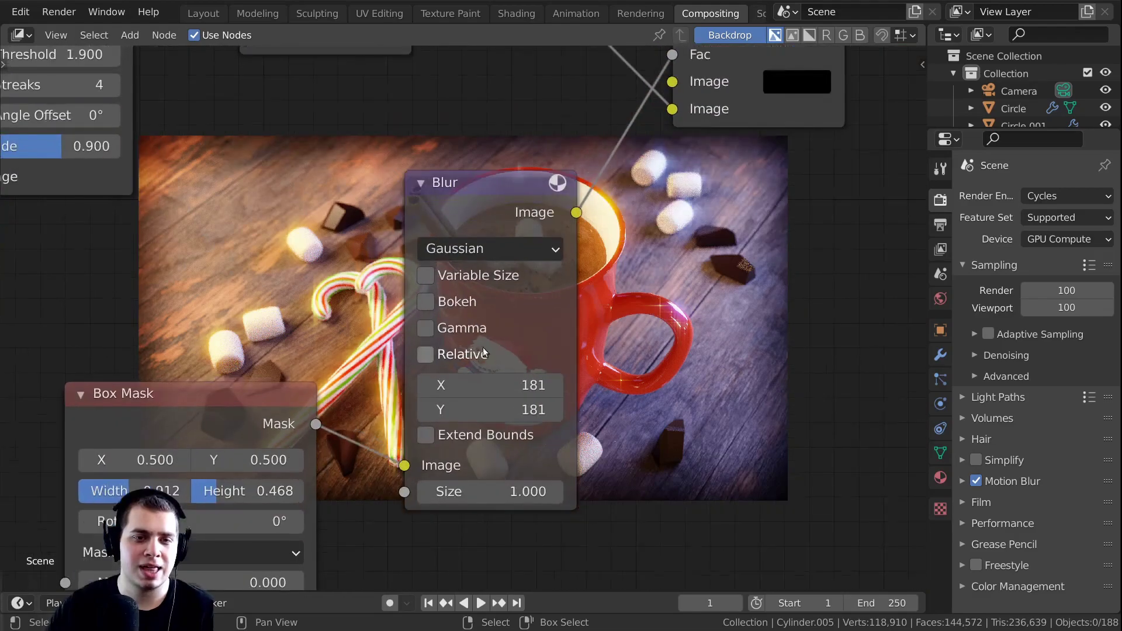
pyautogui.moveTo(497, 384); pyautogui.dragTo(545, 409)
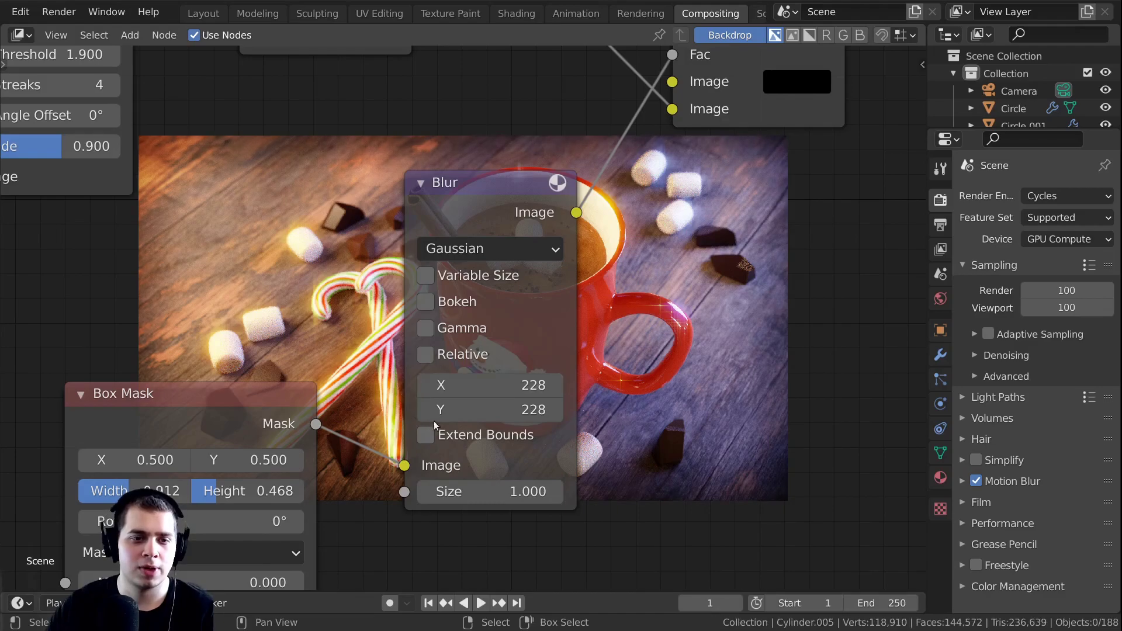
# Preview the Box Mask in the Viewer and enlarge it to width 0.922 and height 0.476
pyautogui.keyDown('ctrl'); pyautogui.keyDown('shift'); pyautogui.click(192, 421); pyautogui.keyUp('shift'); pyautogui.keyUp('ctrl')
pyautogui.moveTo(157, 471); pyautogui.dragTo(195, 429, button='middle')
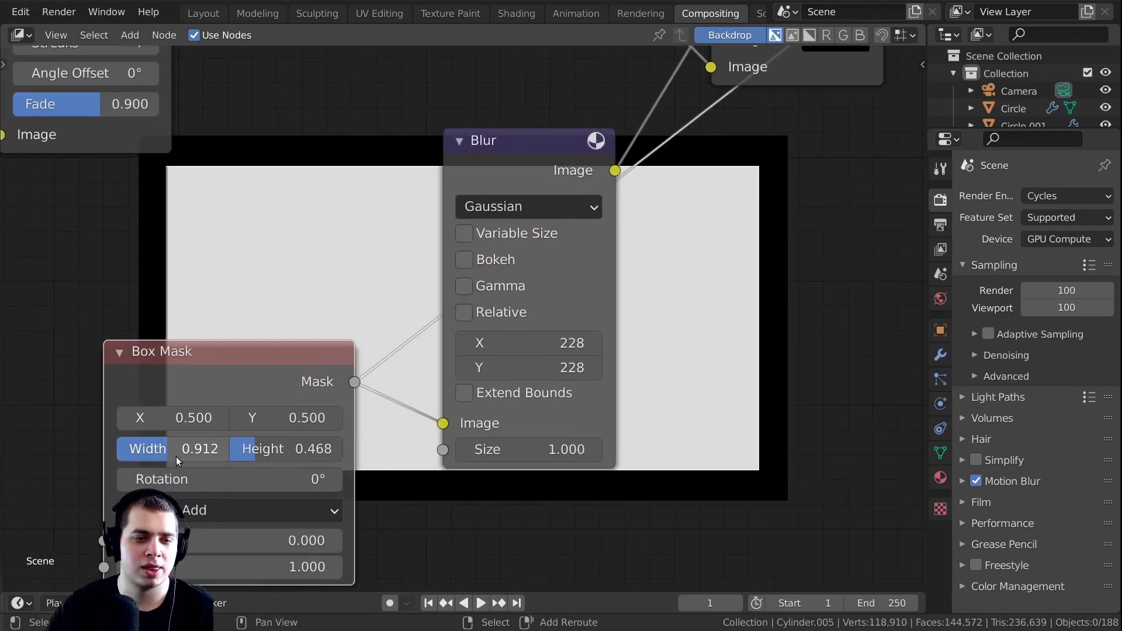
pyautogui.keyDown('shift'); pyautogui.moveTo(167, 453); pyautogui.dragTo(170, 453); pyautogui.keyUp('shift')
pyautogui.moveTo(263, 448); pyautogui.dragTo(268, 449)
pyautogui.keyDown('shift'); pyautogui.moveTo(171, 450); pyautogui.dragTo(175, 450); pyautogui.keyUp('shift')
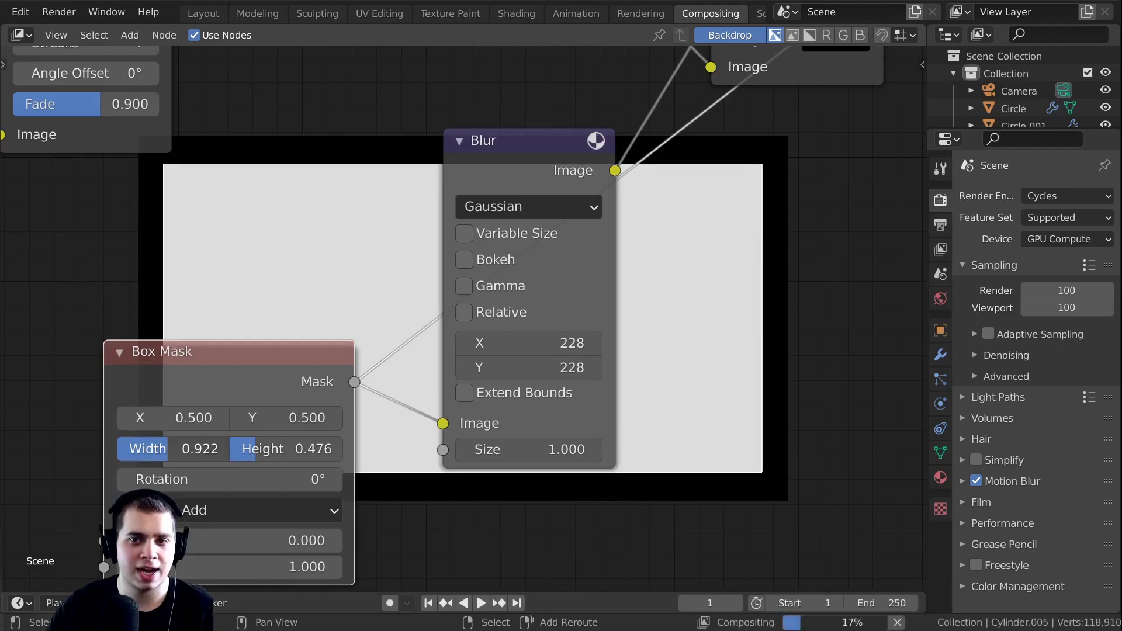
# Preview Alpha Over in the Viewer again and set the Blur node's X and Y sizes to 248
pyautogui.scroll(-6, 567, 278)
pyautogui.moveTo(566, 278); pyautogui.dragTo(484, 481, button='middle')
pyautogui.keyDown('ctrl'); pyautogui.keyDown('shift'); pyautogui.click(581, 256); pyautogui.keyUp('shift'); pyautogui.keyUp('ctrl')
pyautogui.moveTo(555, 219); pyautogui.dragTo(532, 405, button='middle')
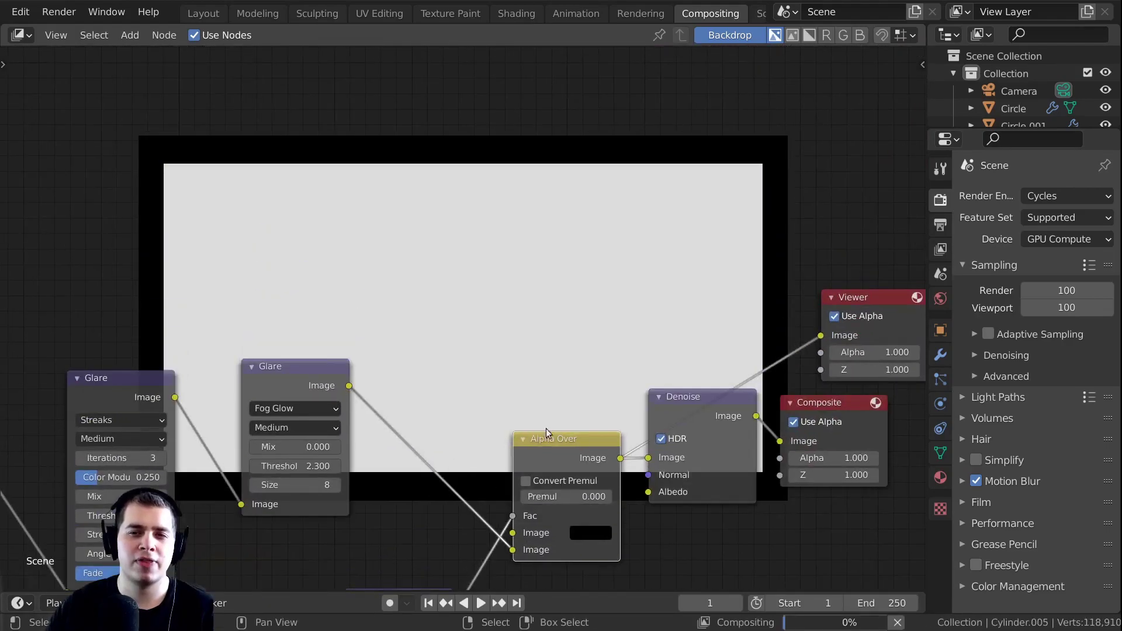
pyautogui.moveTo(184, 311); pyautogui.dragTo(161, 511, button='middle')
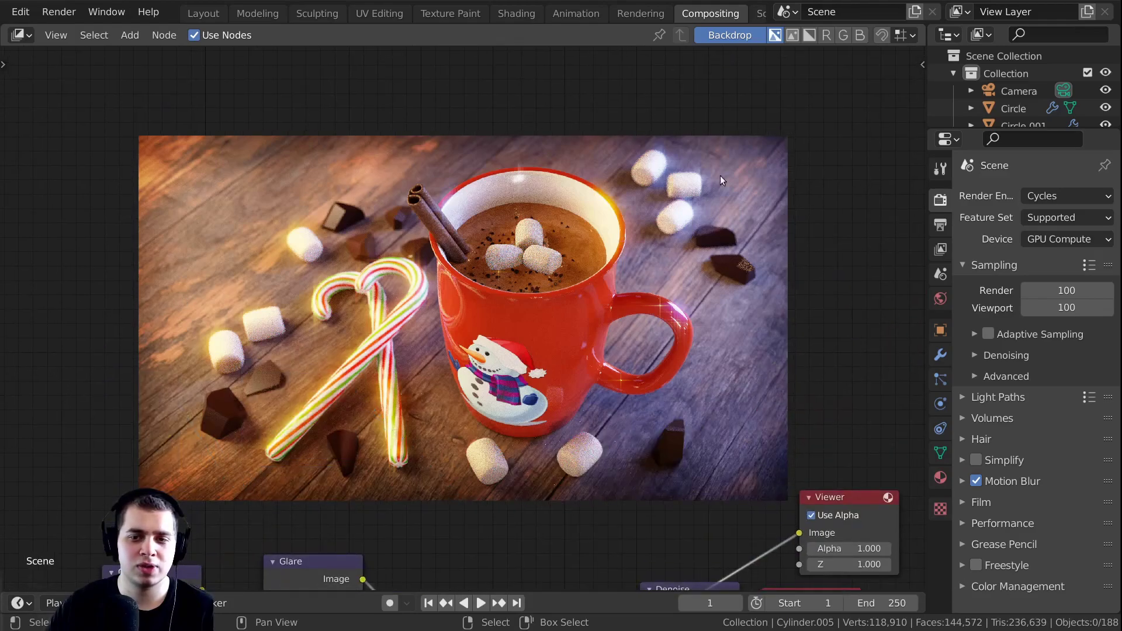
pyautogui.moveTo(227, 473); pyautogui.dragTo(420, 492, button='middle')
pyautogui.moveTo(502, 475); pyautogui.dragTo(526, 494)
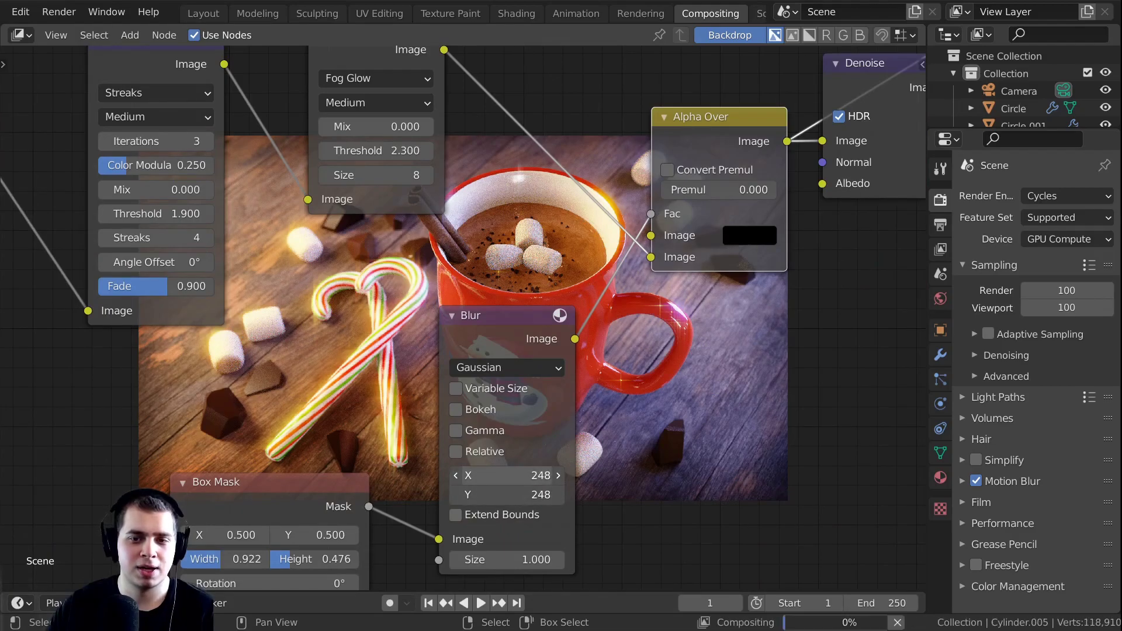
# Preview the Denoise output in the Viewer and shift the Composite node slightly aside
pyautogui.scroll(-4, 602, 278)
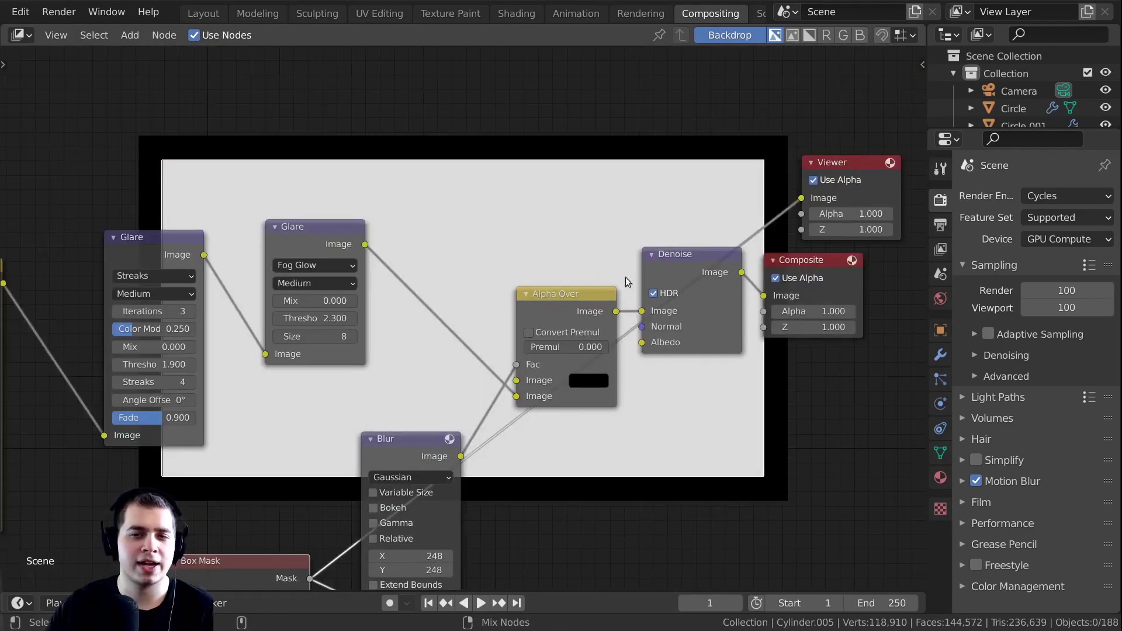
pyautogui.keyDown('ctrl'); pyautogui.keyDown('shift'); pyautogui.click(698, 262); pyautogui.keyUp('shift'); pyautogui.keyUp('ctrl')
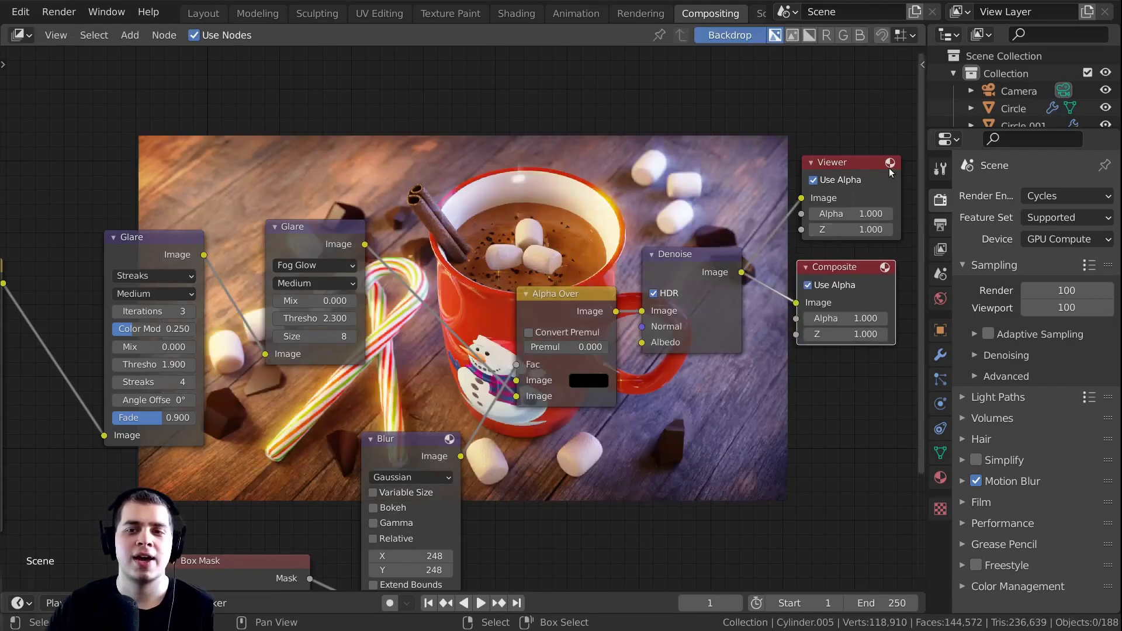
pyautogui.moveTo(388, 136); pyautogui.dragTo(450, 433, button='middle')
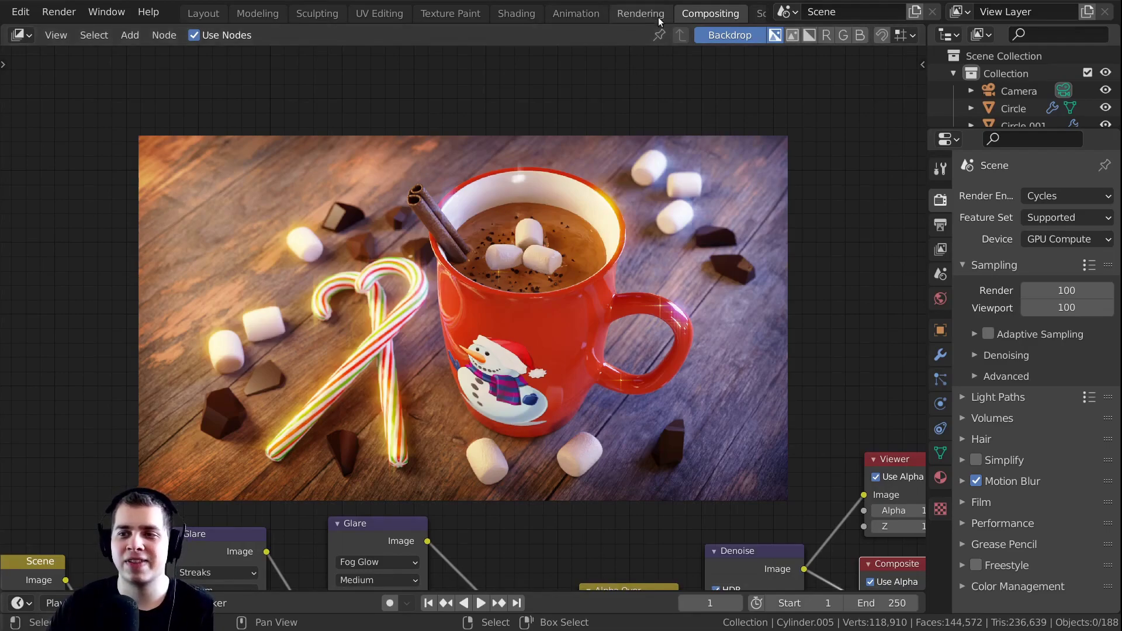
# Switch to the Rendering workspace and display the Viewer Node image instead of the Render Result
pyautogui.click(641, 13)
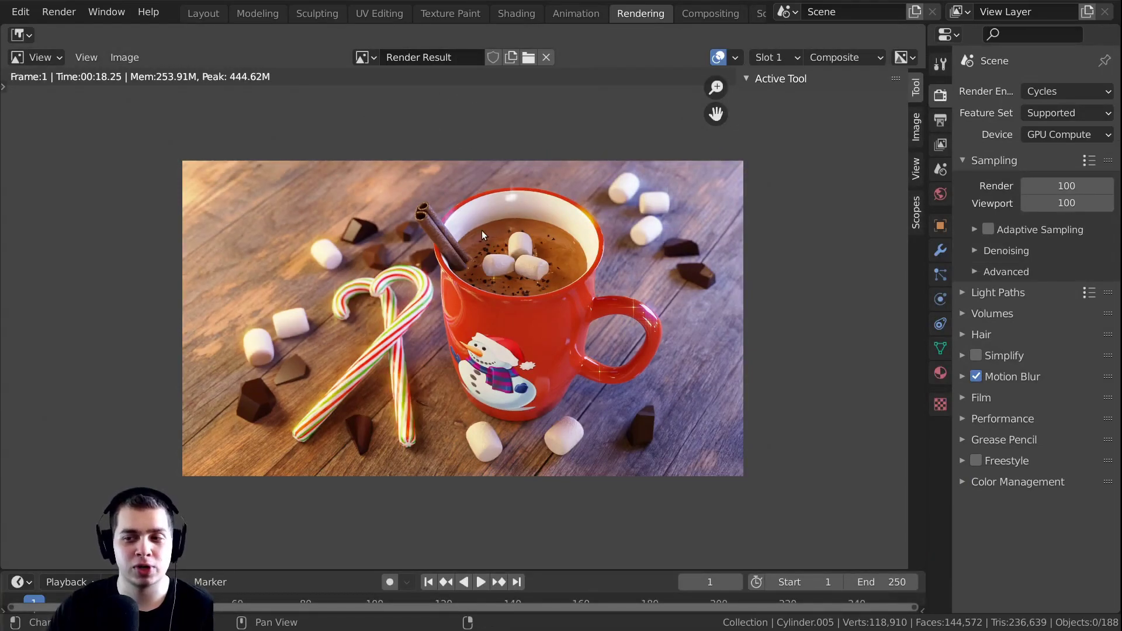
pyautogui.click(362, 58)
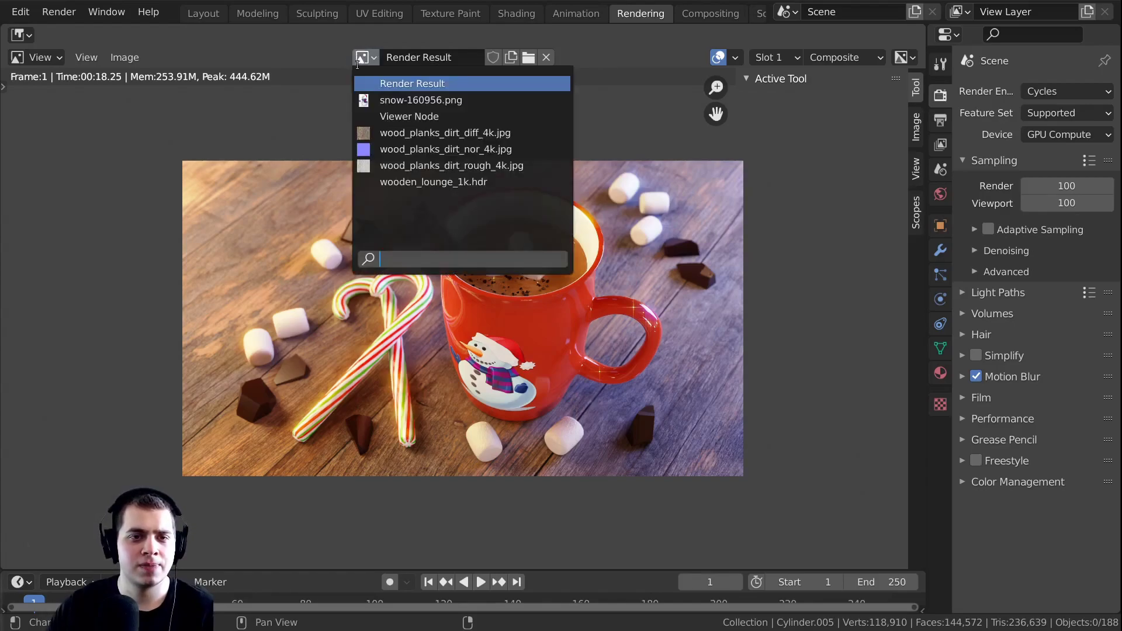
pyautogui.click(407, 116)
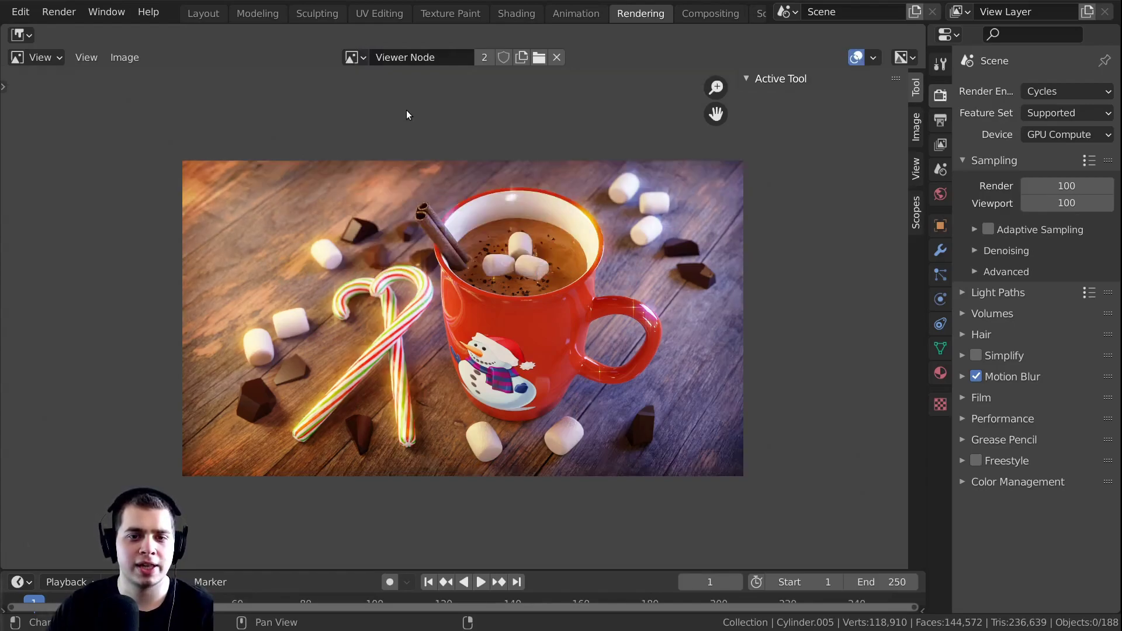
pyautogui.scroll(3, 585, 400)
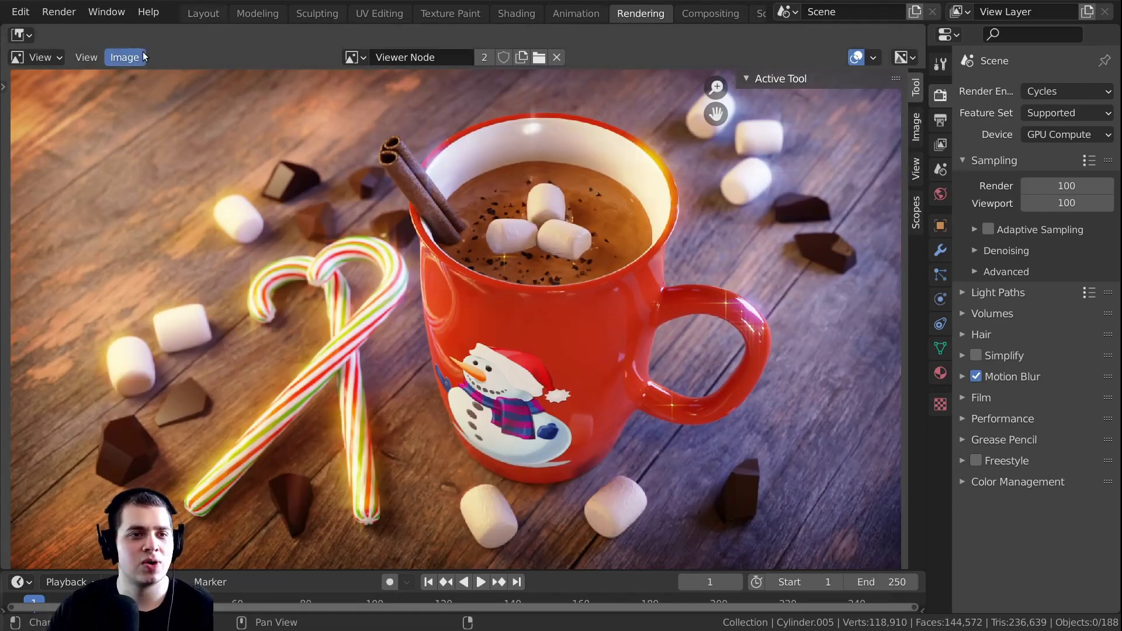
# Save the displayed image as "Final CoaCoa Render.png" in PNG format with RGB color
pyautogui.click(125, 57)
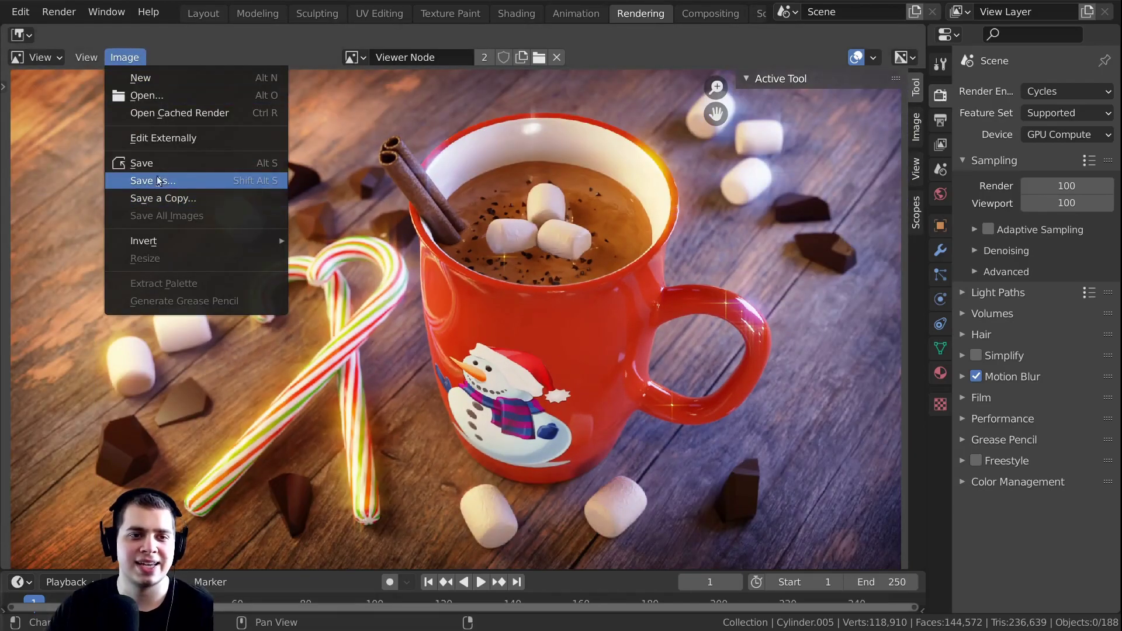
pyautogui.click(185, 181)
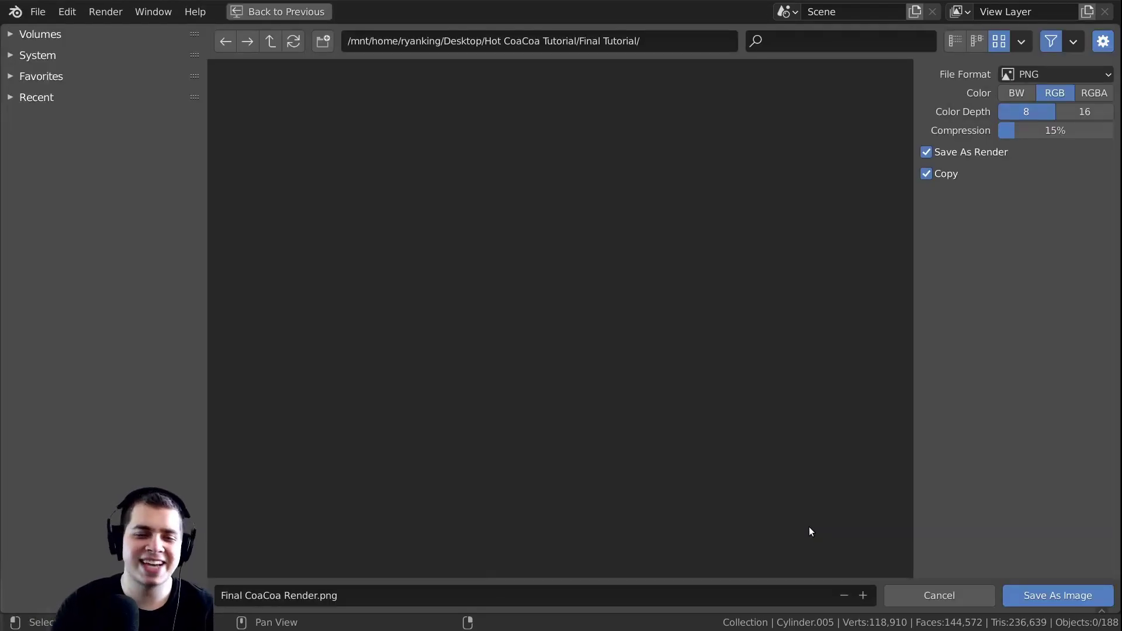
pyautogui.click(1062, 592)
# Save the Blender project and maximize the image editor to show the finished render
pyautogui.scroll(1, 643, 347)
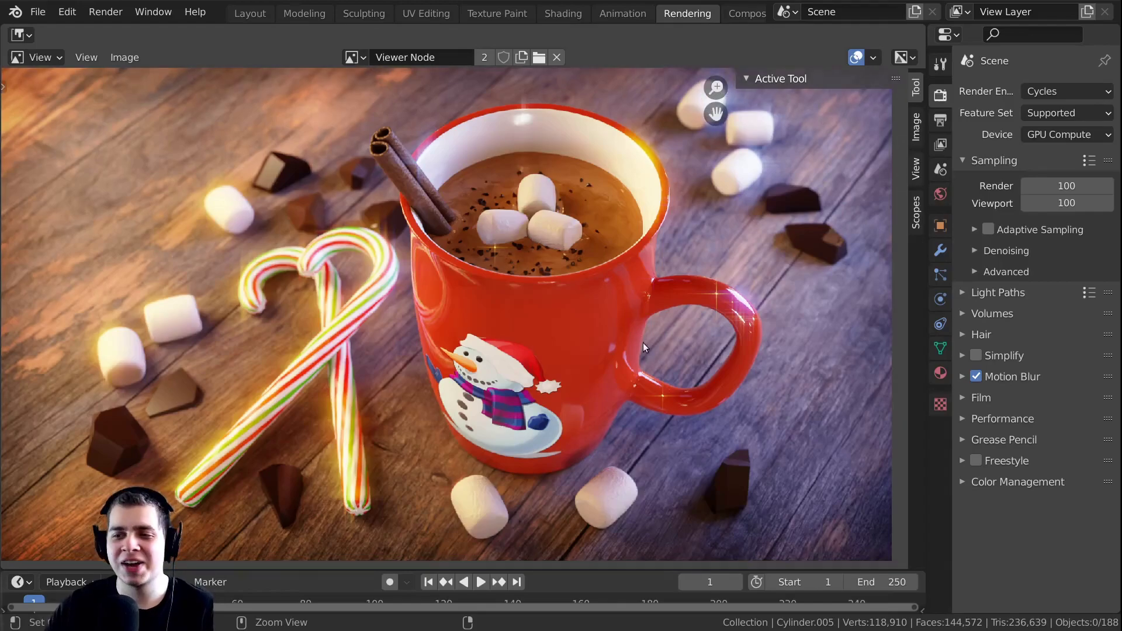
pyautogui.hotkey('ctrl', 's')
pyautogui.hotkey('ctrl', 'space')
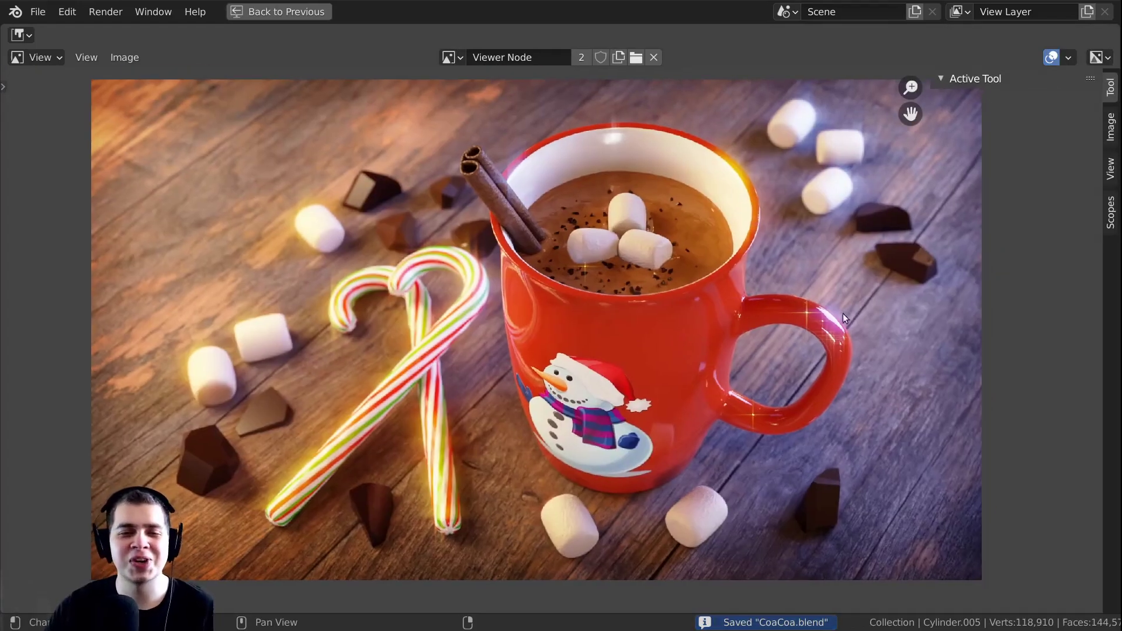
pyautogui.moveTo(820, 295); pyautogui.dragTo(804, 297, button='middle')
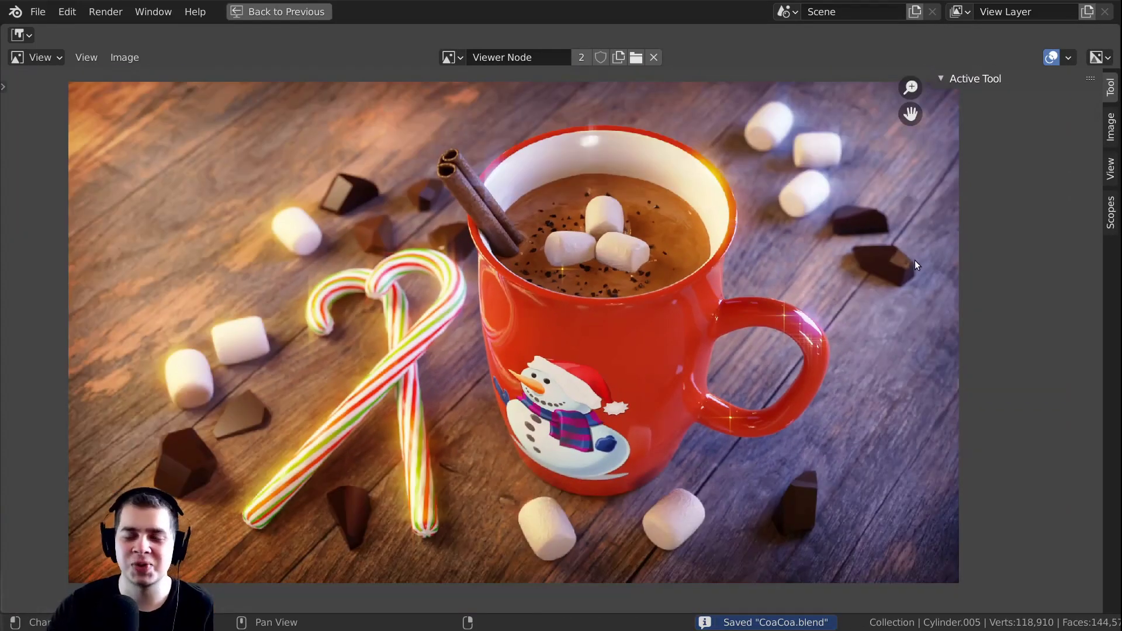